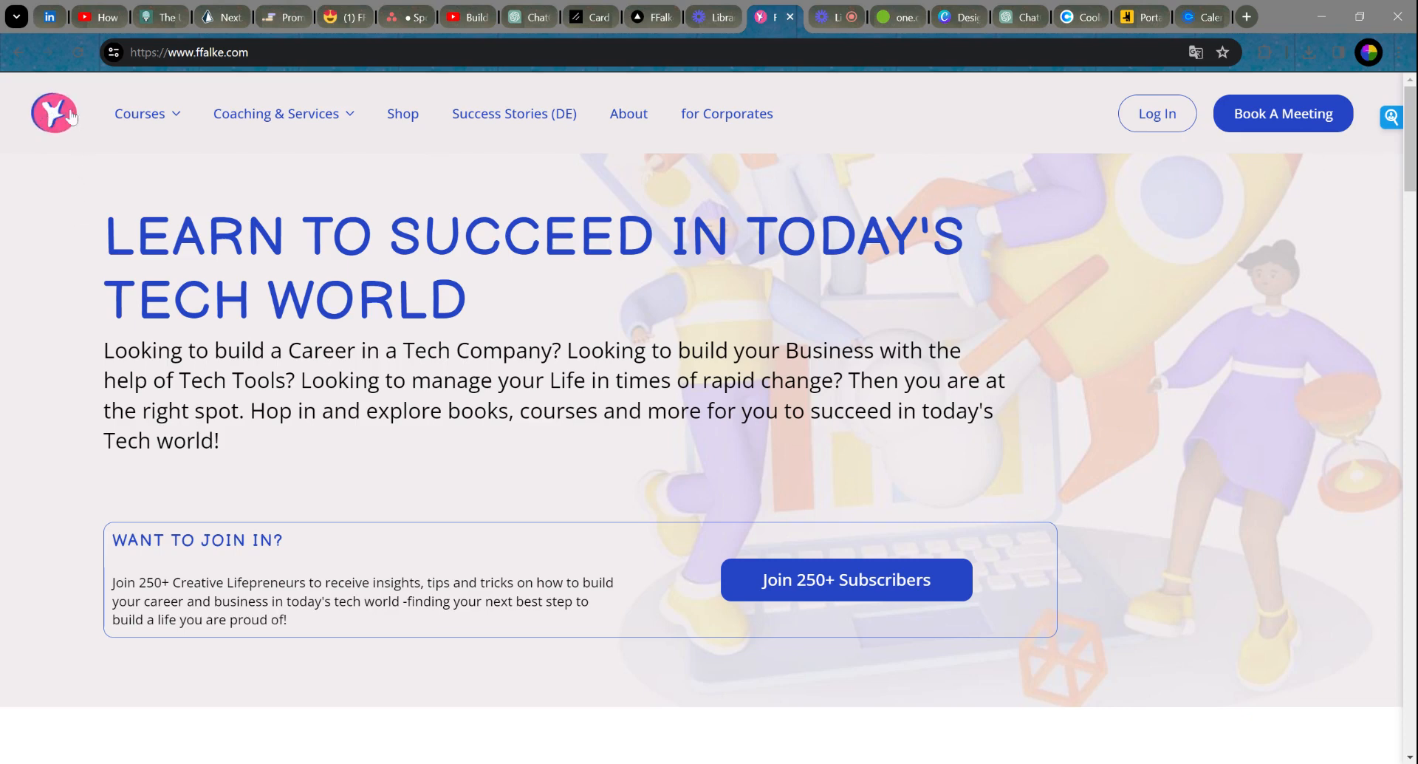
# Step: Highlight the Learn to Succeed headline and intro paragraph, then scroll to the How I Support You cards
pyautogui.moveTo(248, 137)
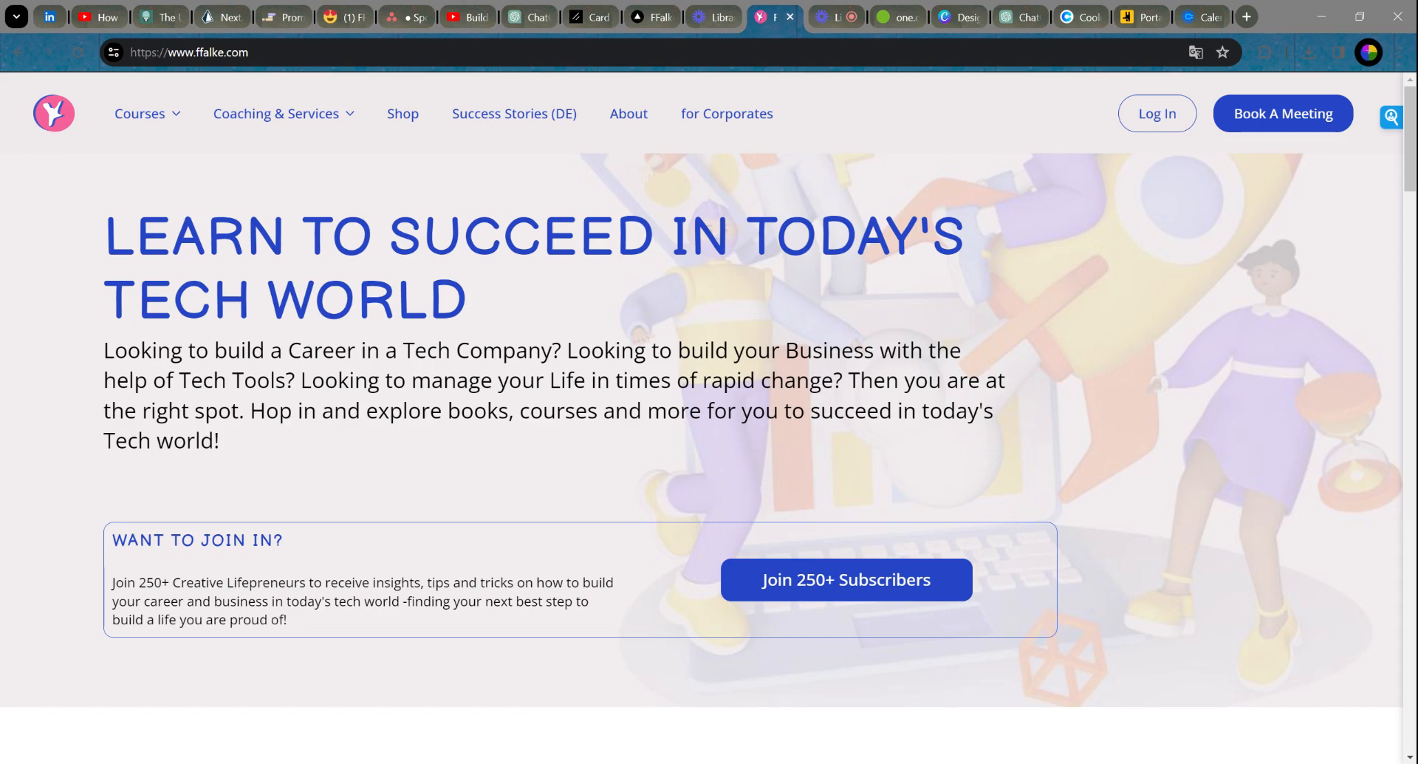
pyautogui.moveTo(468, 305); pyautogui.dragTo(104, 221)
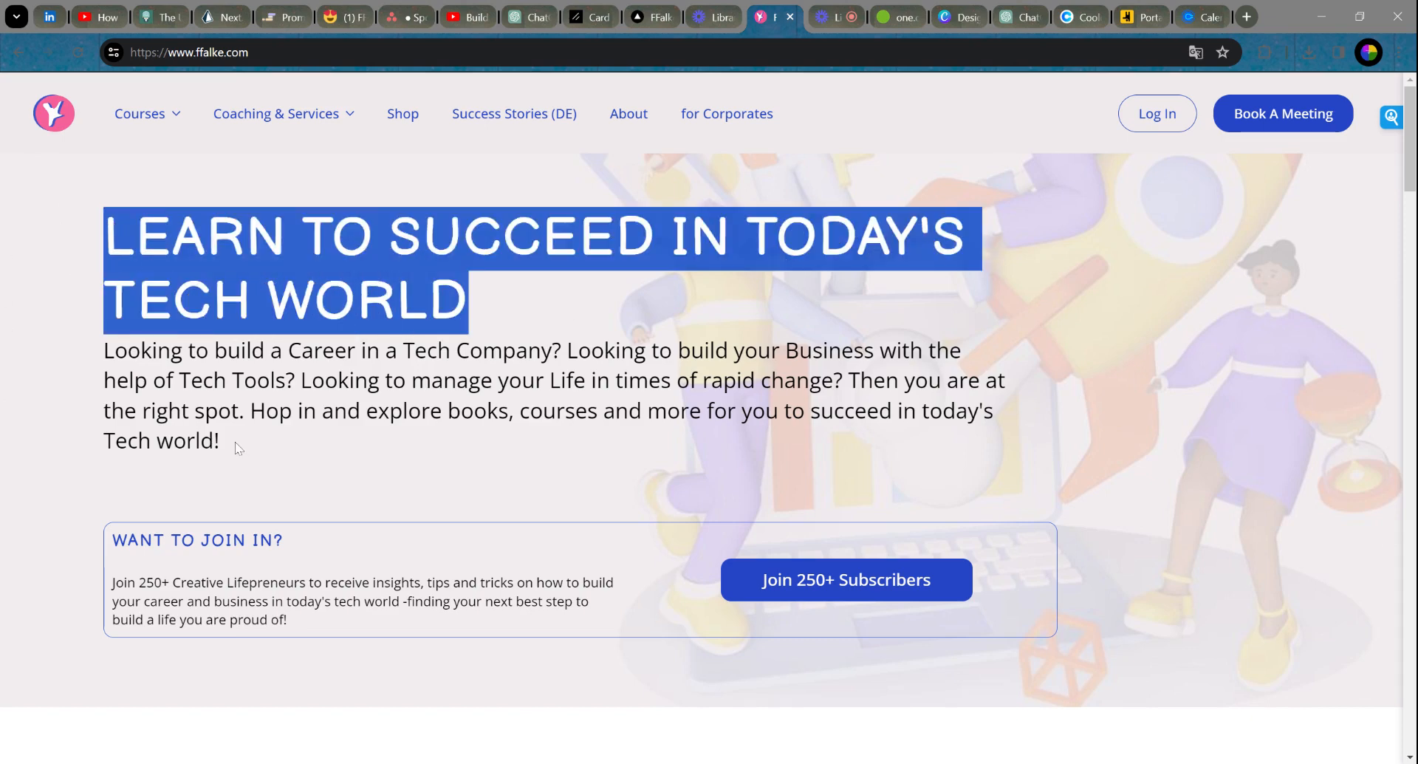
pyautogui.moveTo(236, 448); pyautogui.dragTo(99, 348)
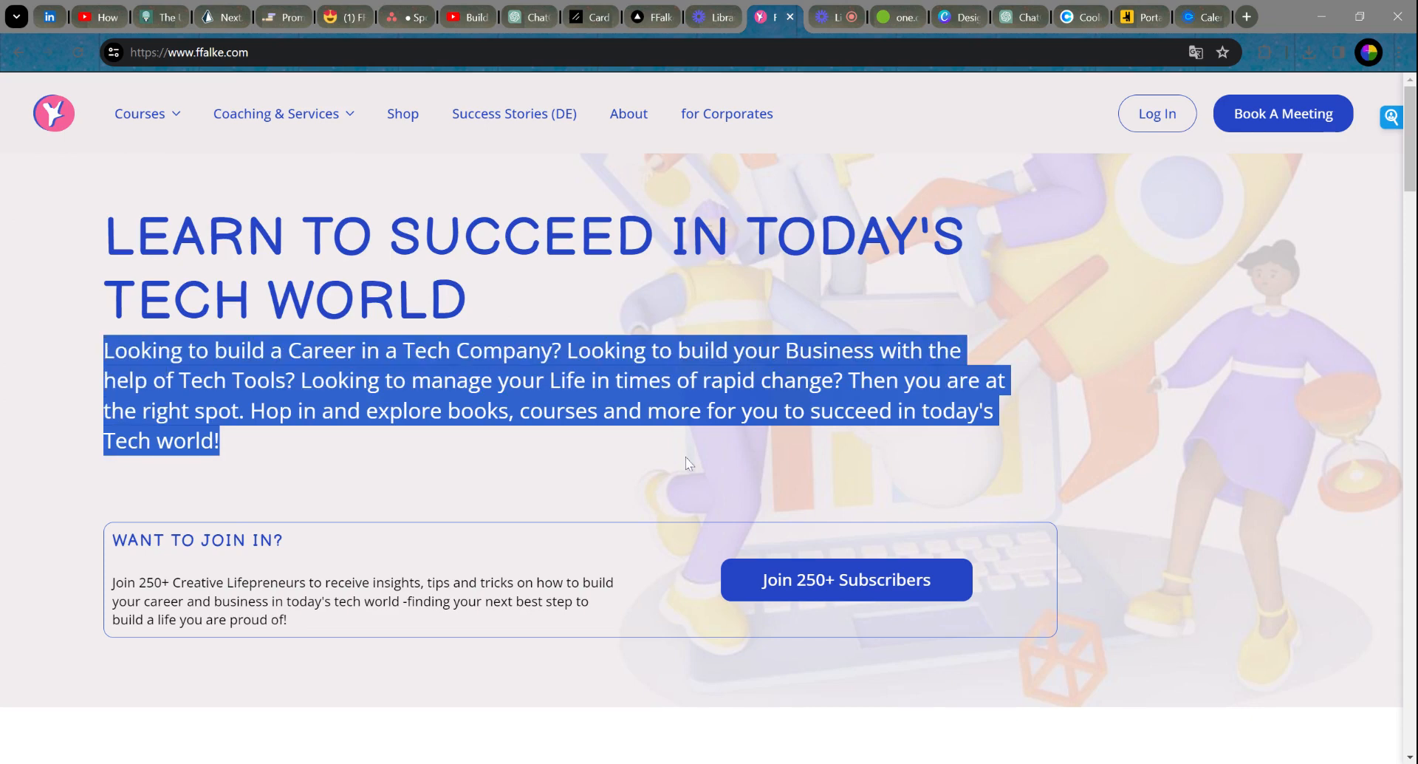
pyautogui.click(1104, 571)
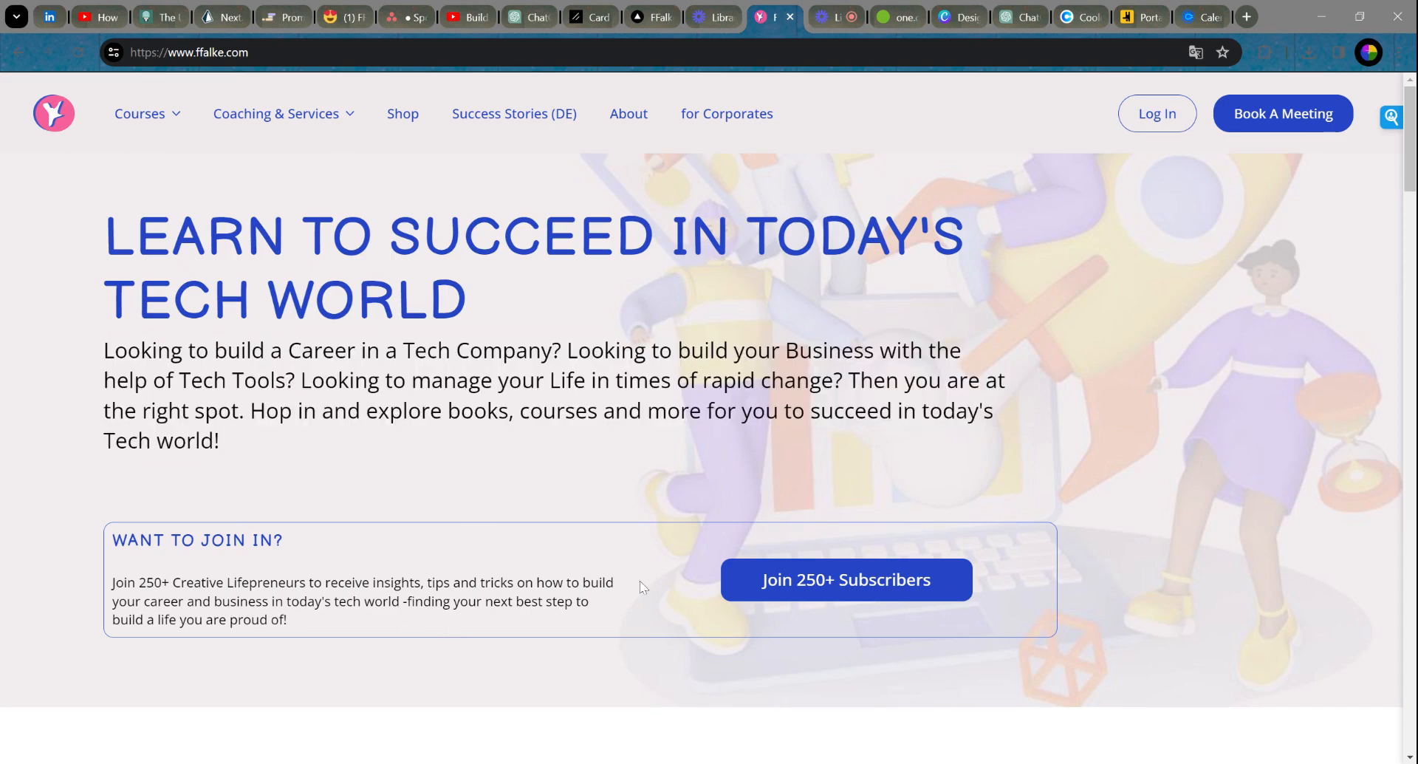
pyautogui.scroll(-8, 1251, 411)
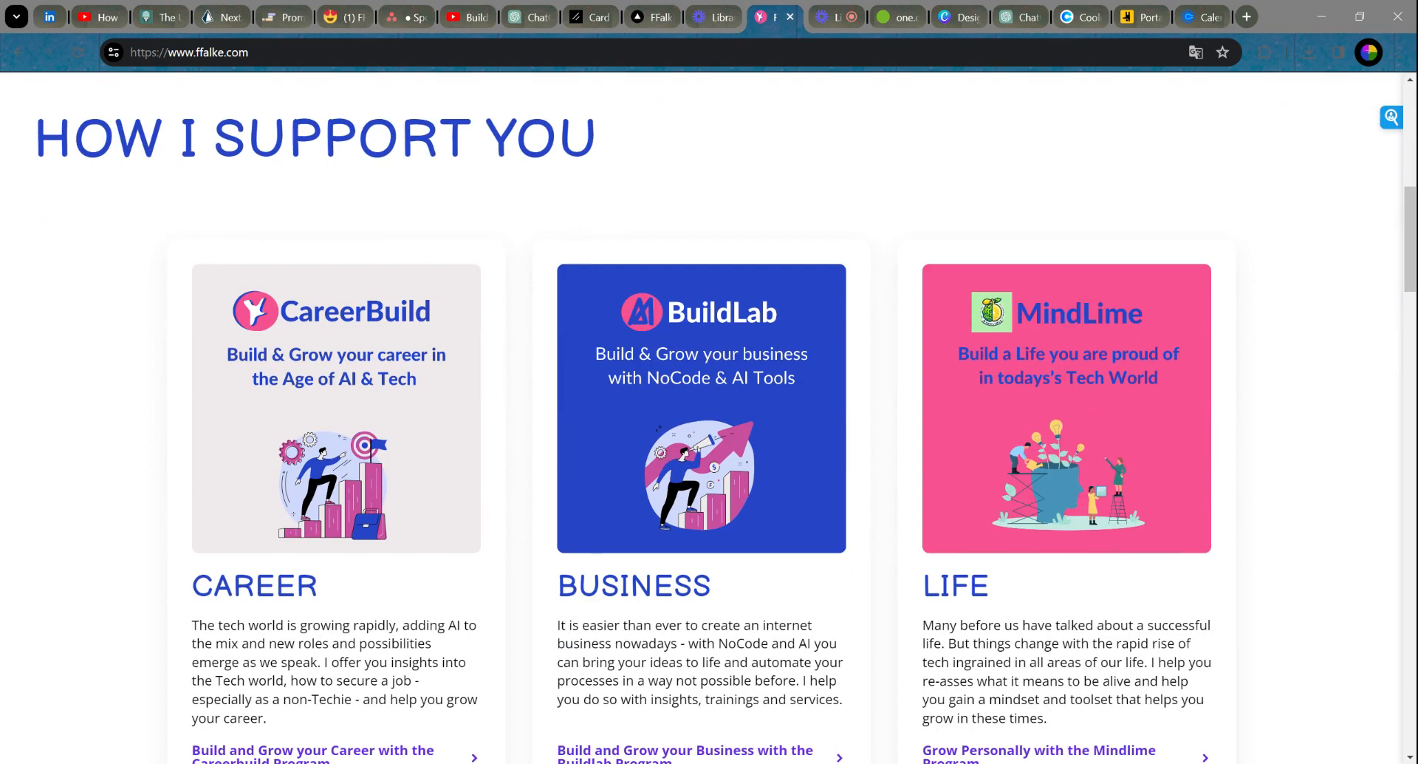
# Step: Scroll past the program sections to the Saturday tech-tips newsletter signup and copyright footer
pyautogui.scroll(-1, 669, 144)
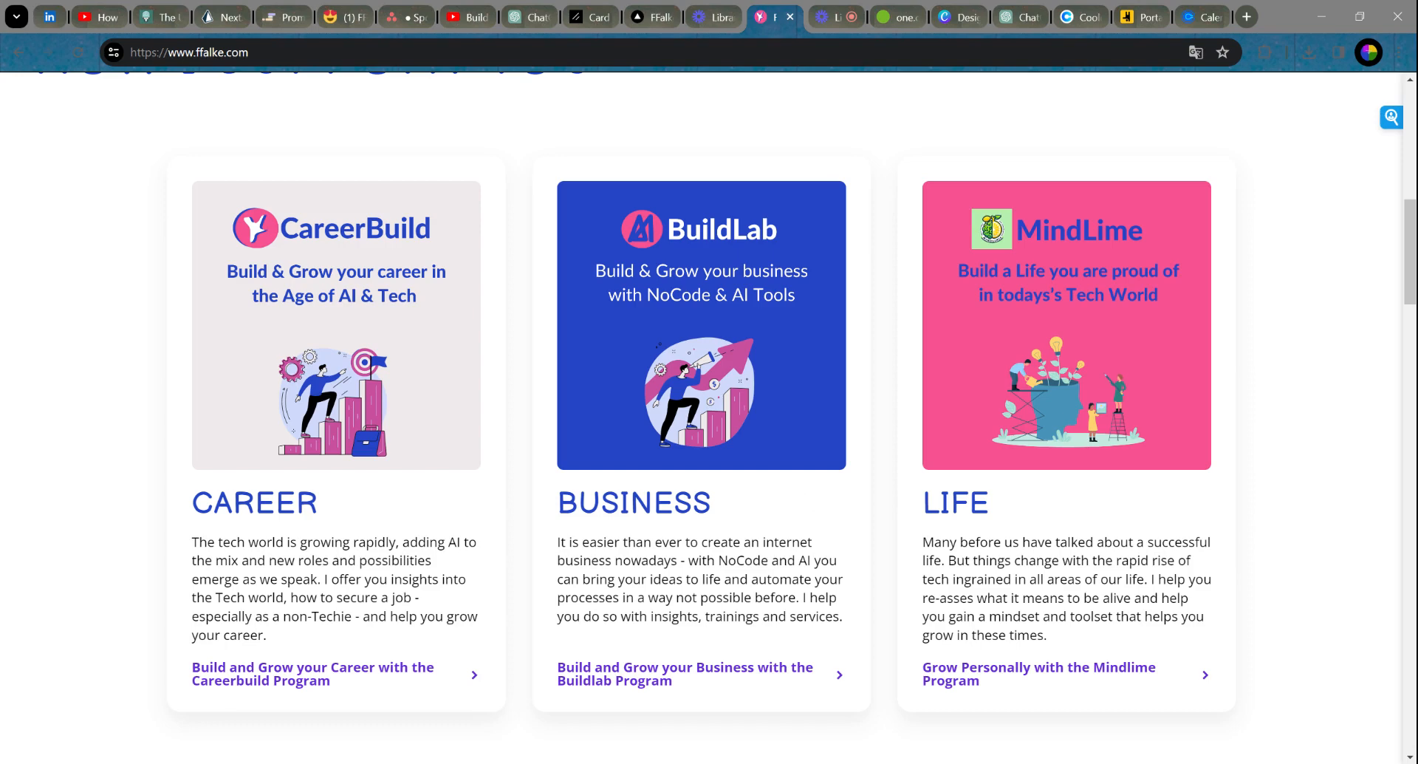
pyautogui.scroll(2, 598, 437)
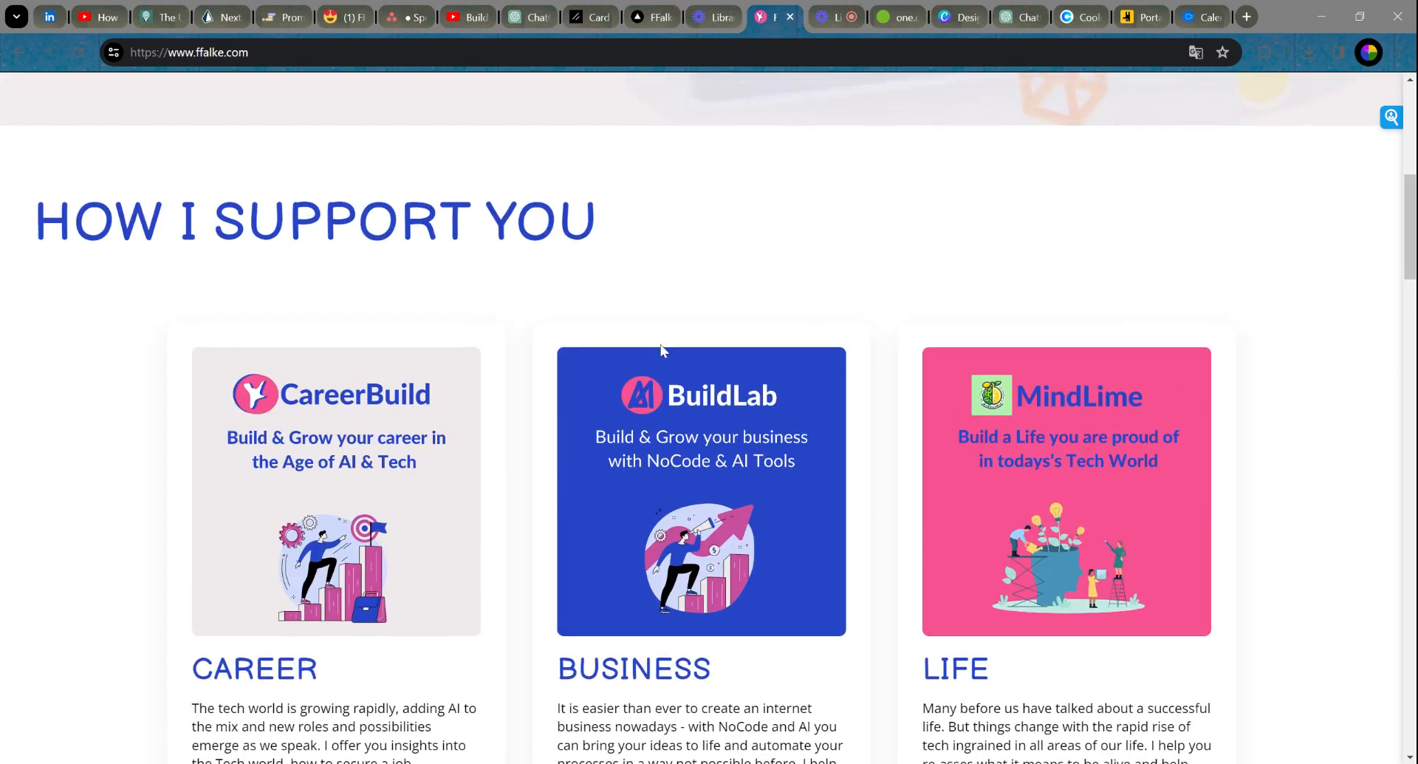
pyautogui.scroll(-2, 691, 351)
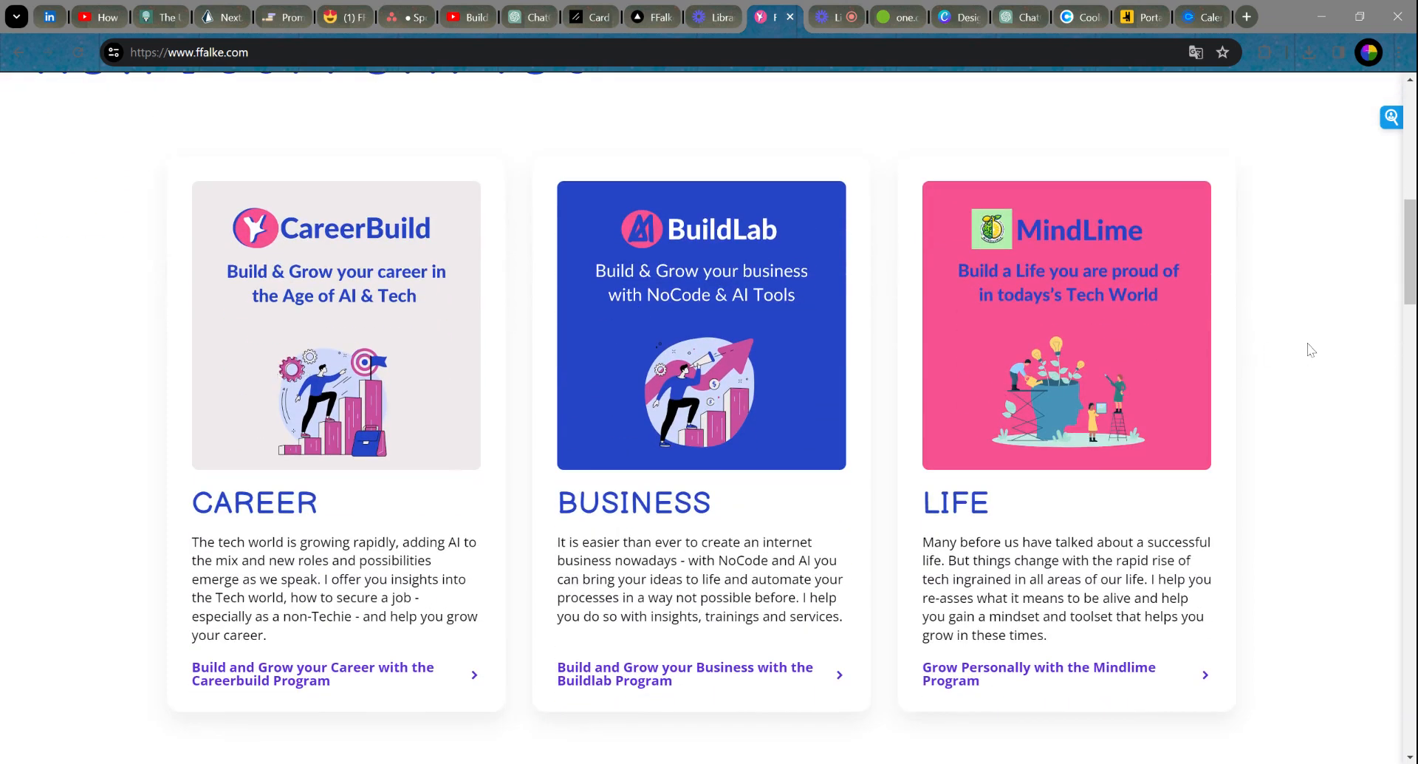
pyautogui.scroll(-3, 1310, 340)
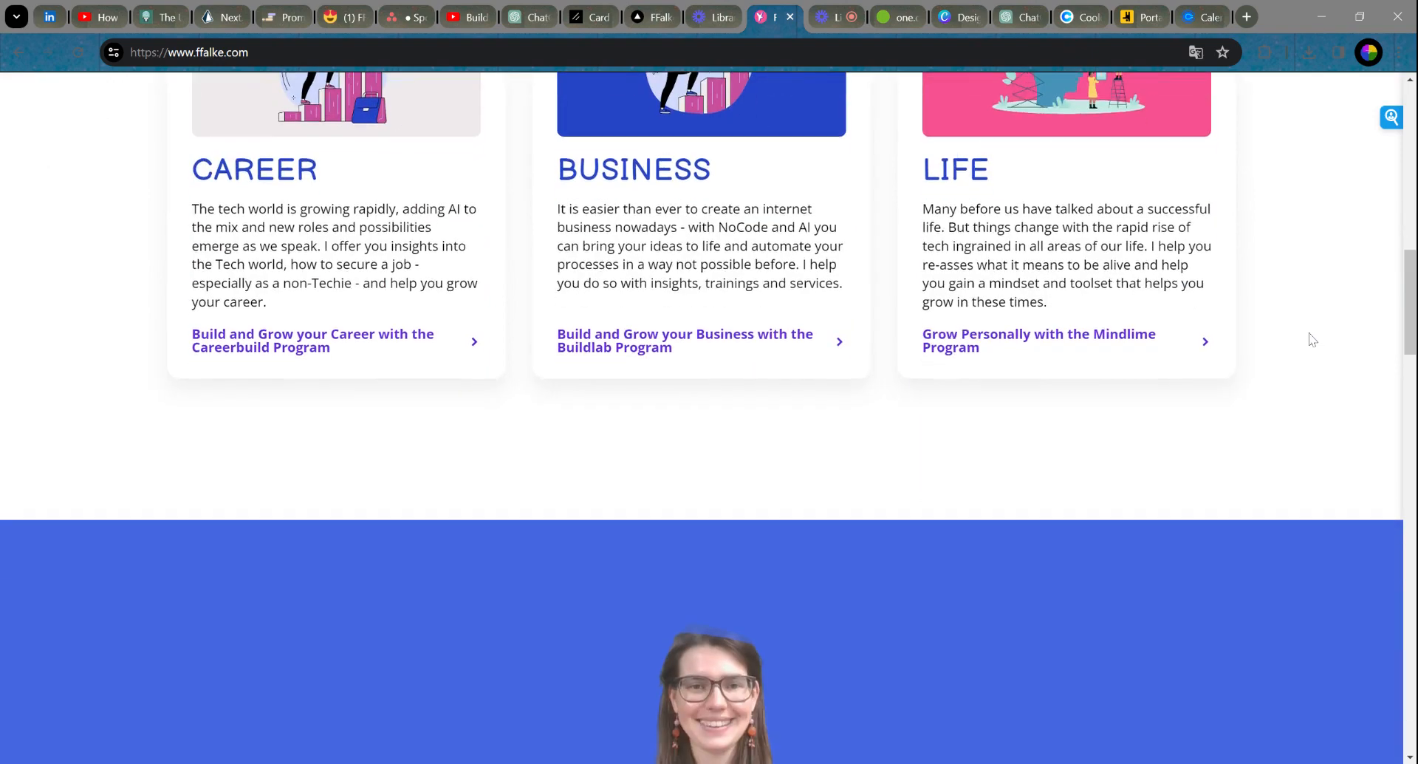
pyautogui.scroll(-5, 1305, 341)
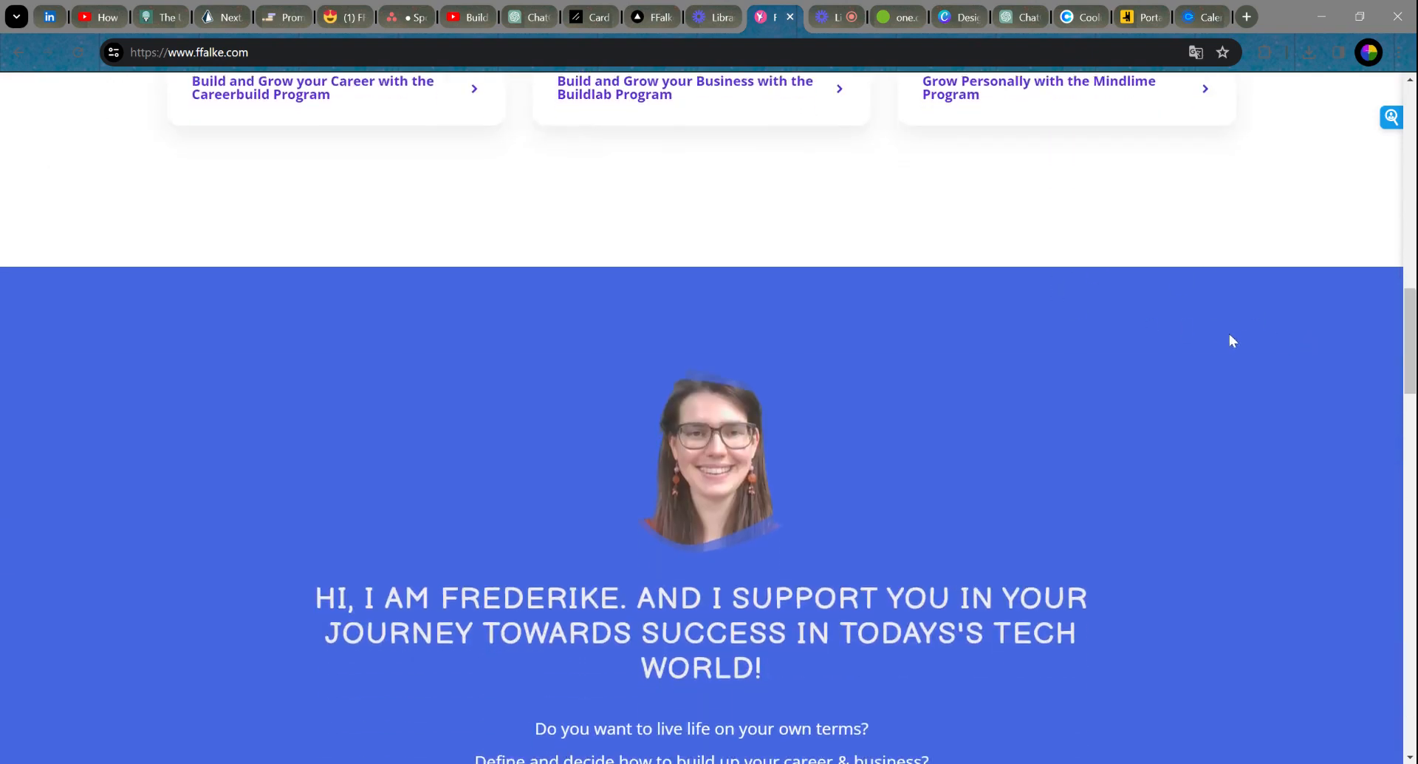
pyautogui.scroll(-2, 1229, 340)
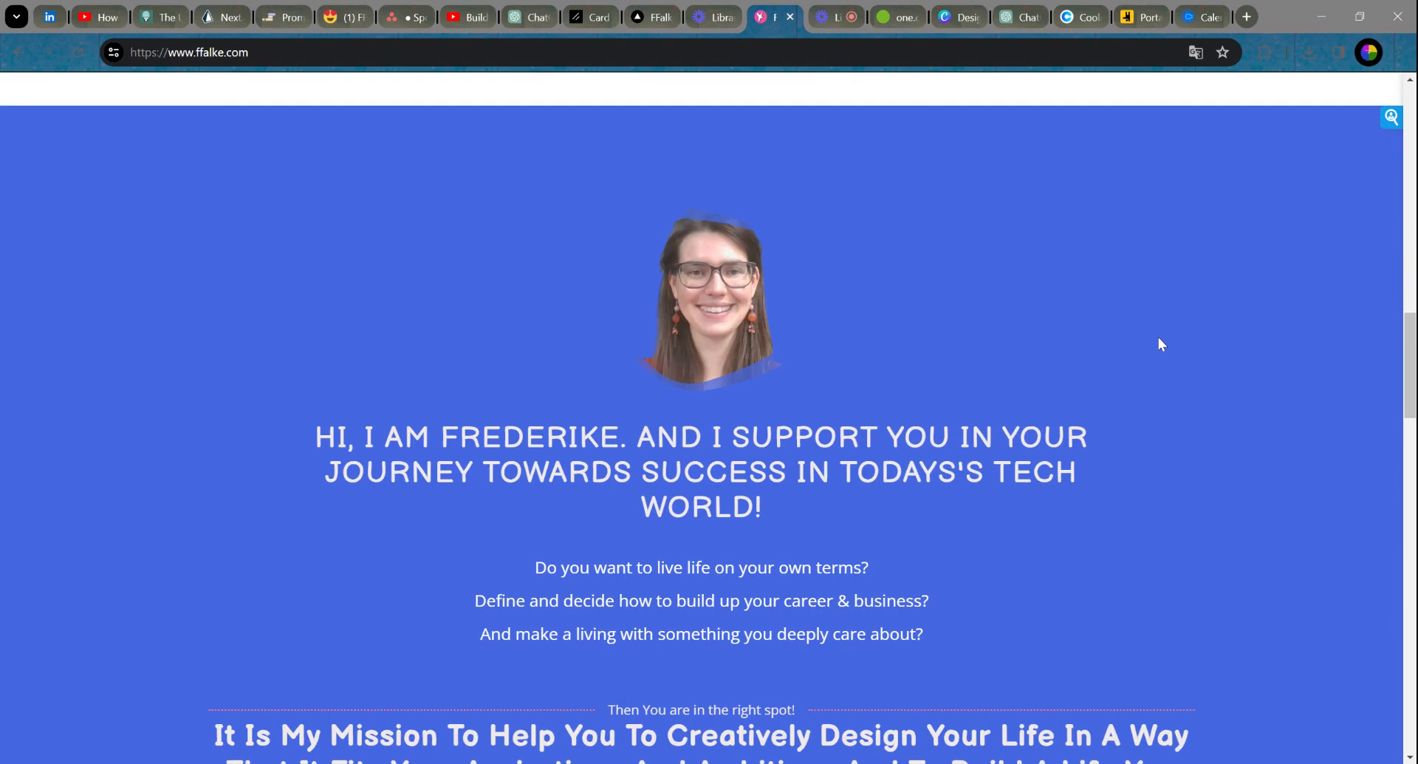
pyautogui.scroll(-10, 1158, 339)
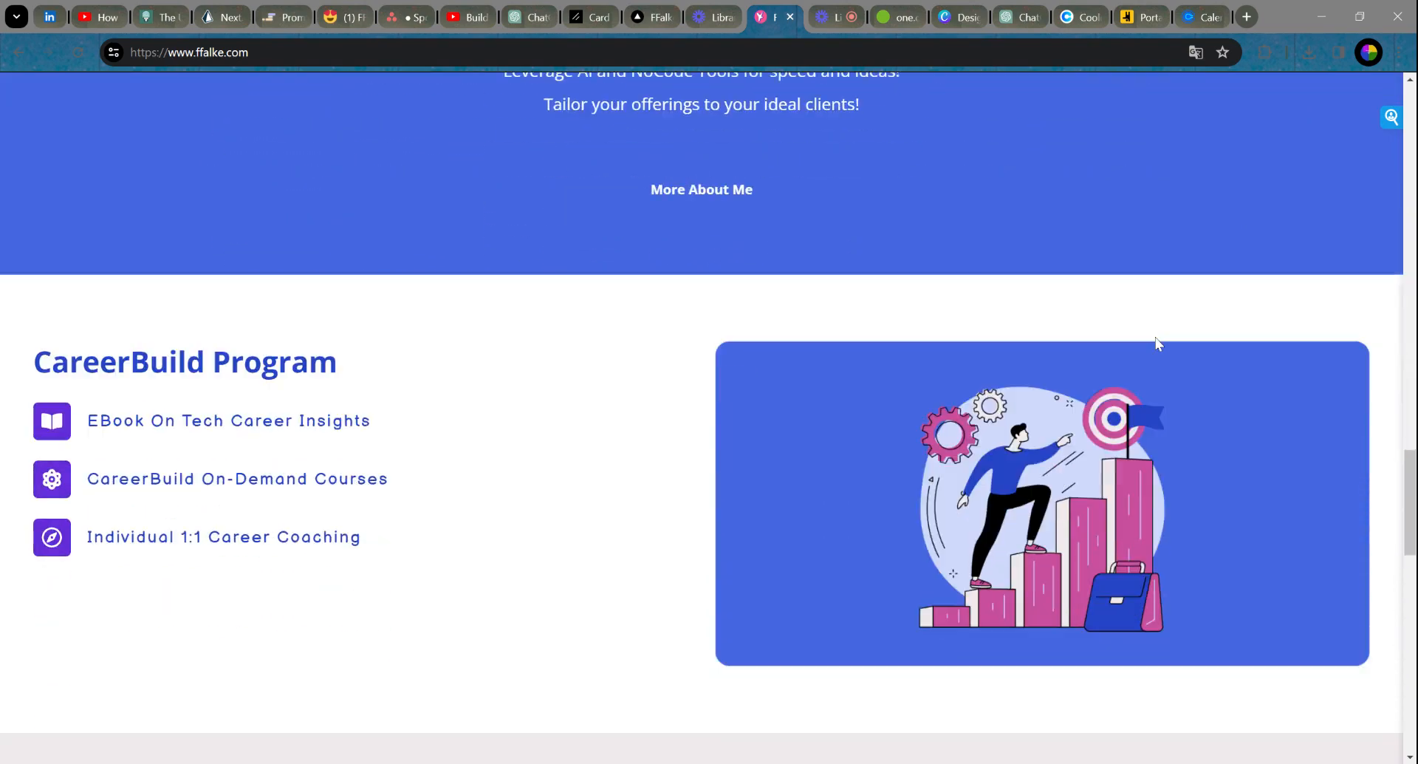
pyautogui.scroll(-2, 1155, 339)
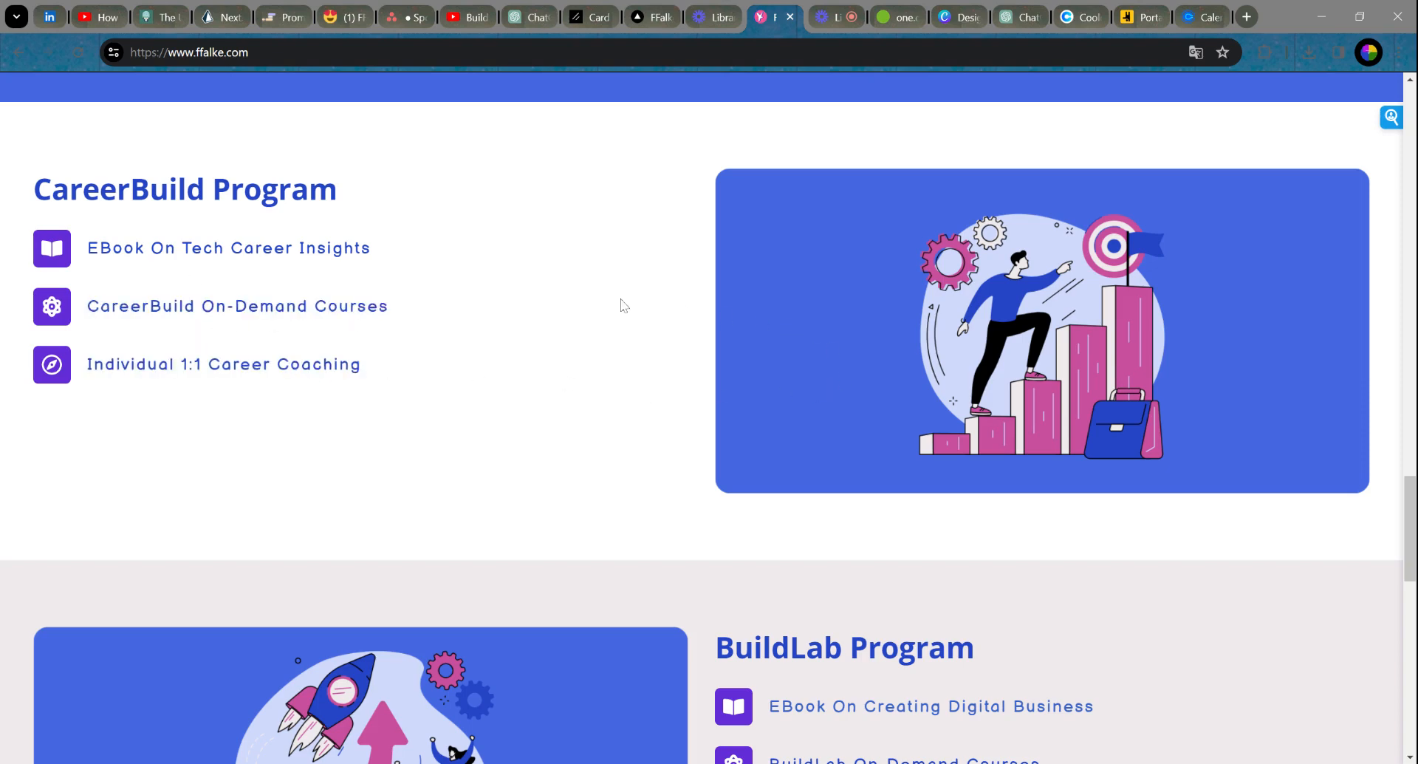
pyautogui.scroll(-10, 608, 297)
pyautogui.scroll(-5, 606, 296)
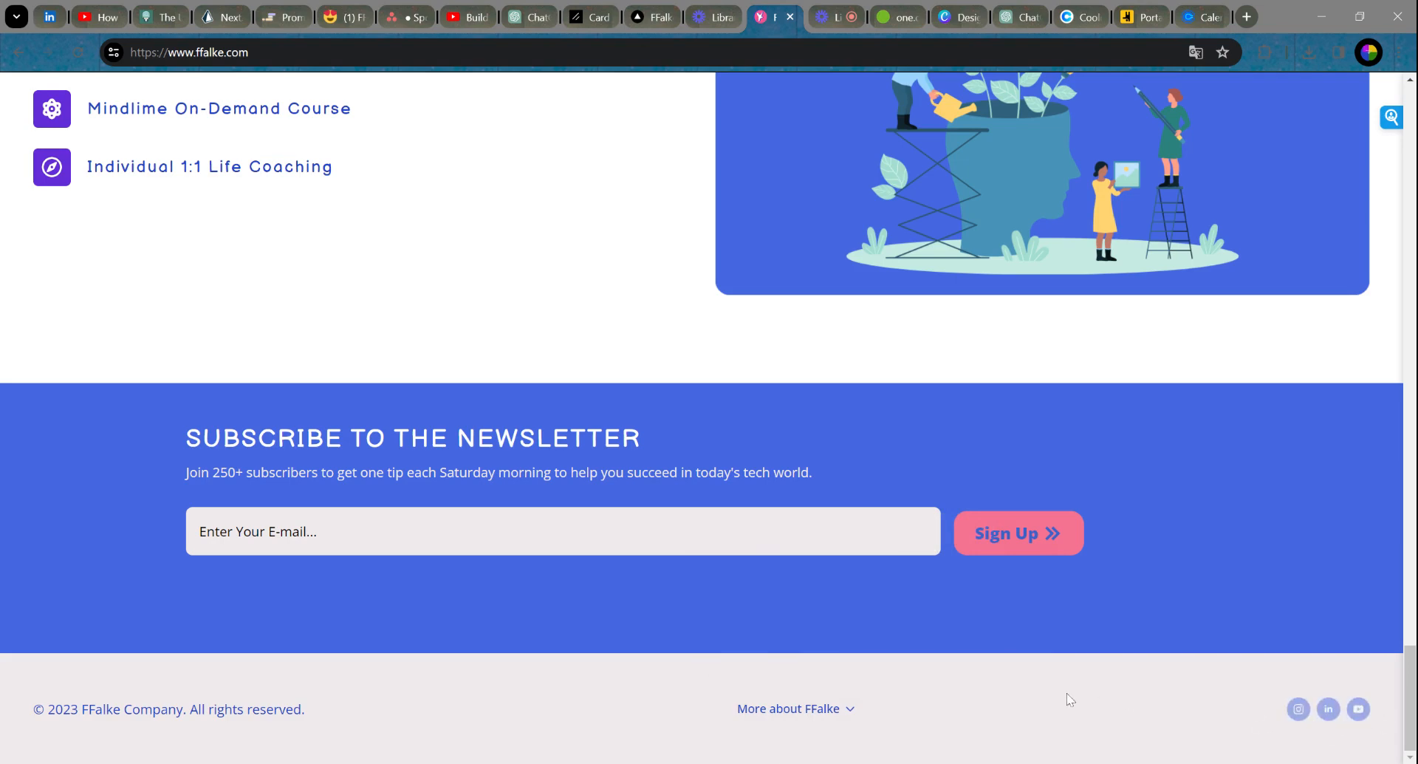
# Step: Scroll up to the 'Learn to Succeed in Today's Tech World' hero section
pyautogui.scroll(20, 1060, 705)
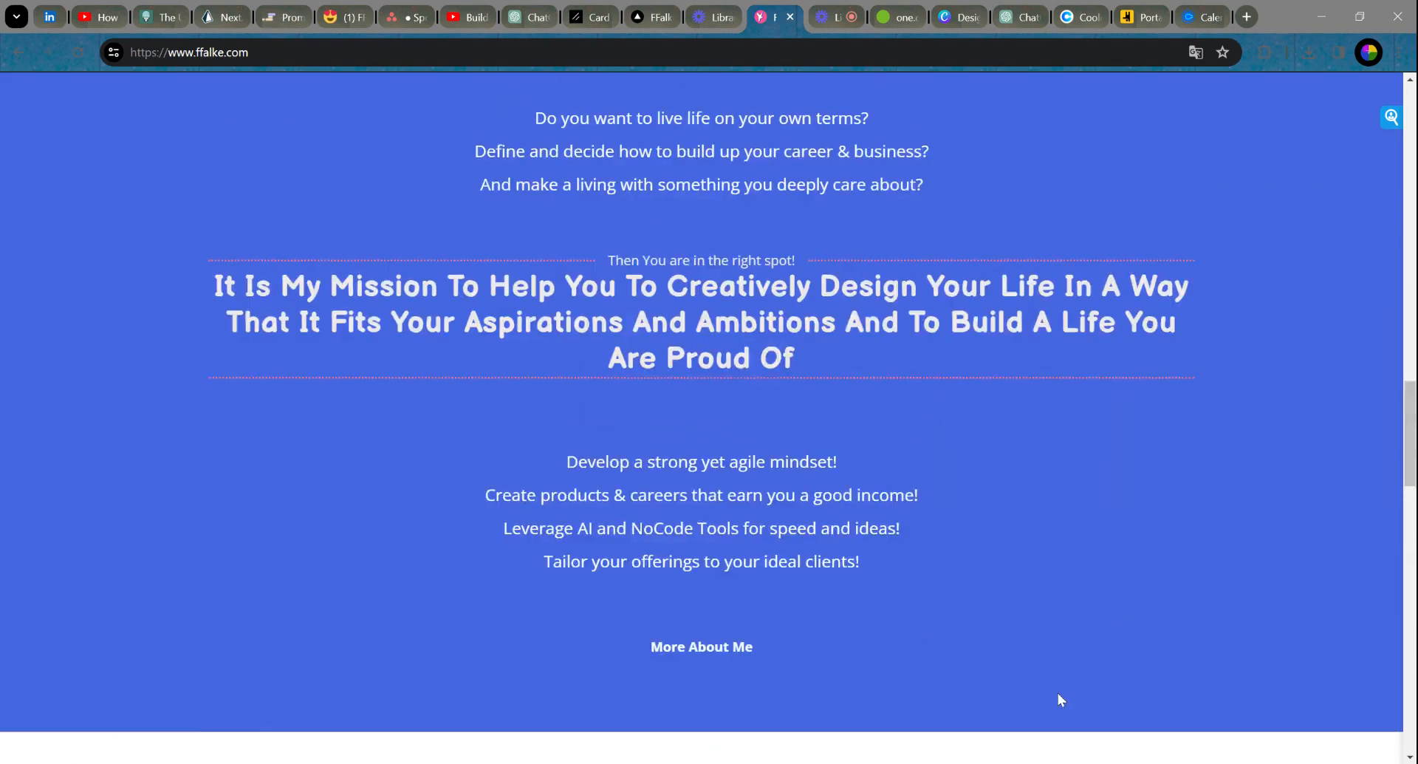
pyautogui.scroll(15, 1059, 697)
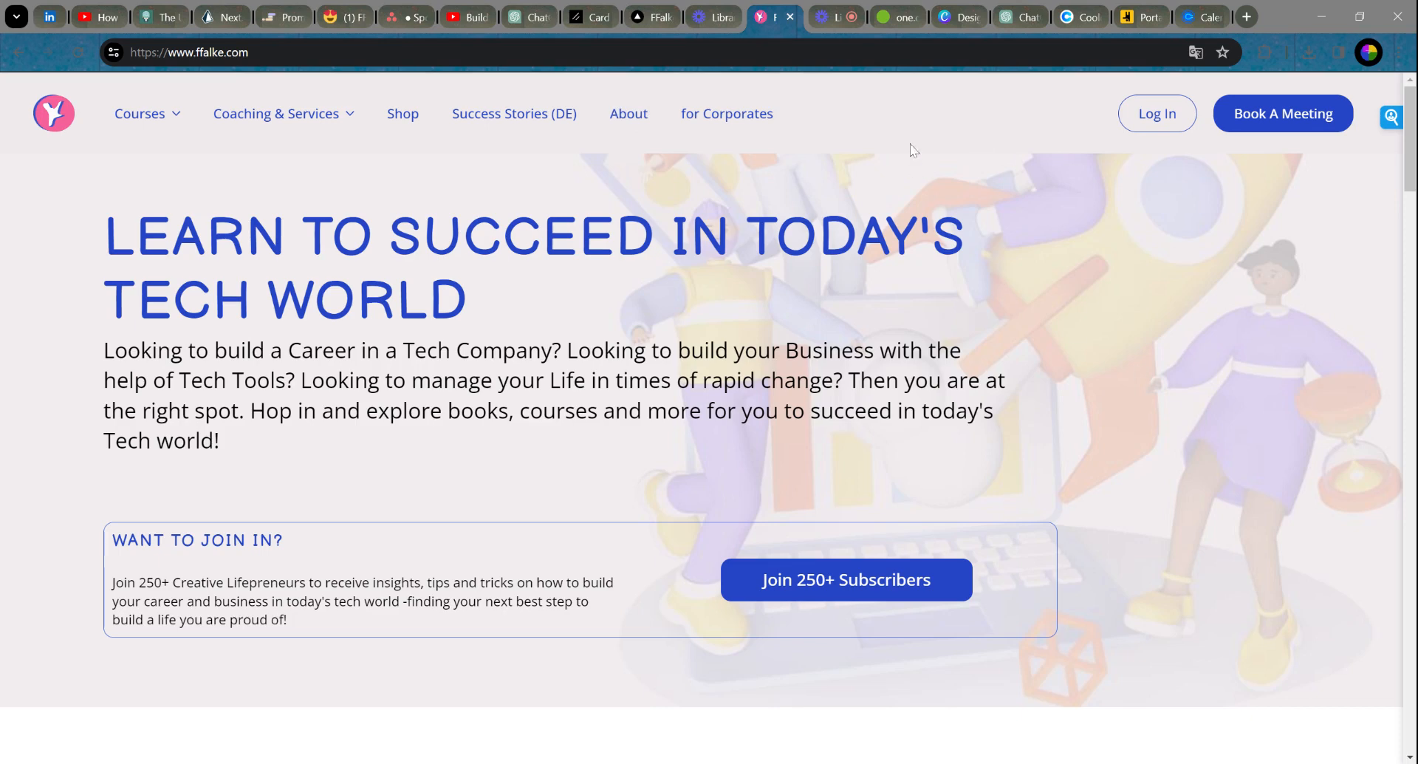
# Step: Switch to the one.com tab showing the ffalkelab.com dashboard with its WordPress product card
pyautogui.click(890, 17)
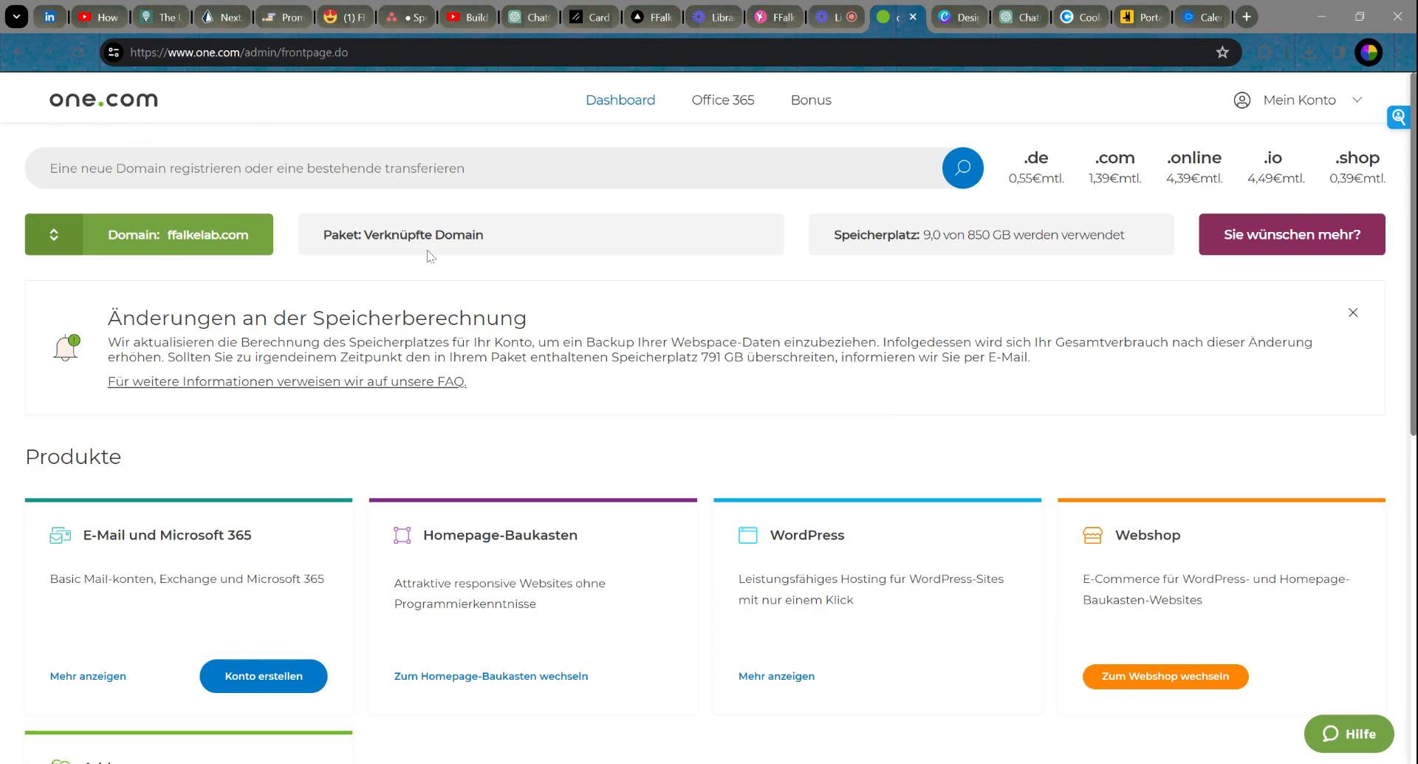
pyautogui.scroll(-4, 813, 404)
pyautogui.scroll(4, 845, 402)
# Step: Open the WordPress hosting details for ffalkelab.com from the WordPress product card
pyautogui.scroll(-2, 916, 385)
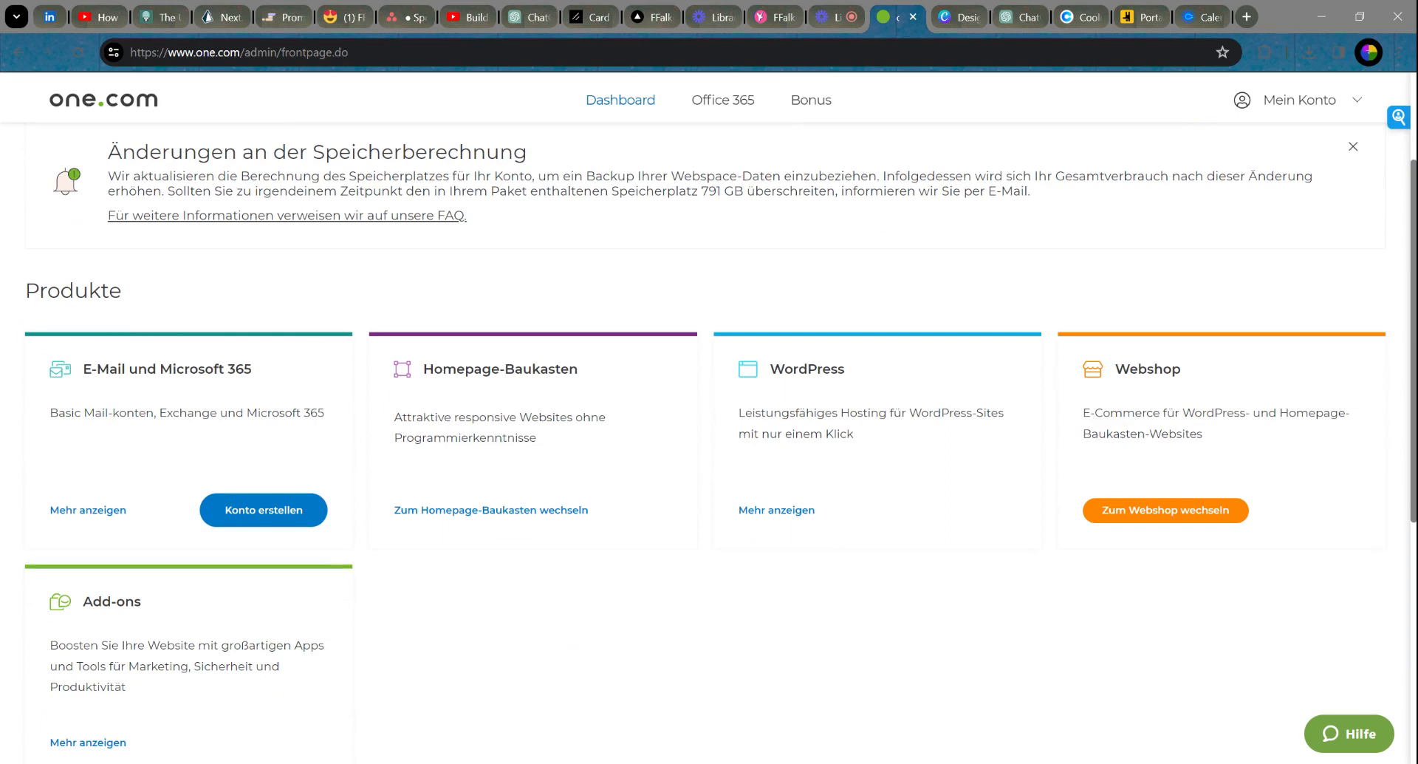
pyautogui.moveTo(847, 369); pyautogui.dragTo(769, 369)
pyautogui.click(996, 496)
pyautogui.click(766, 512)
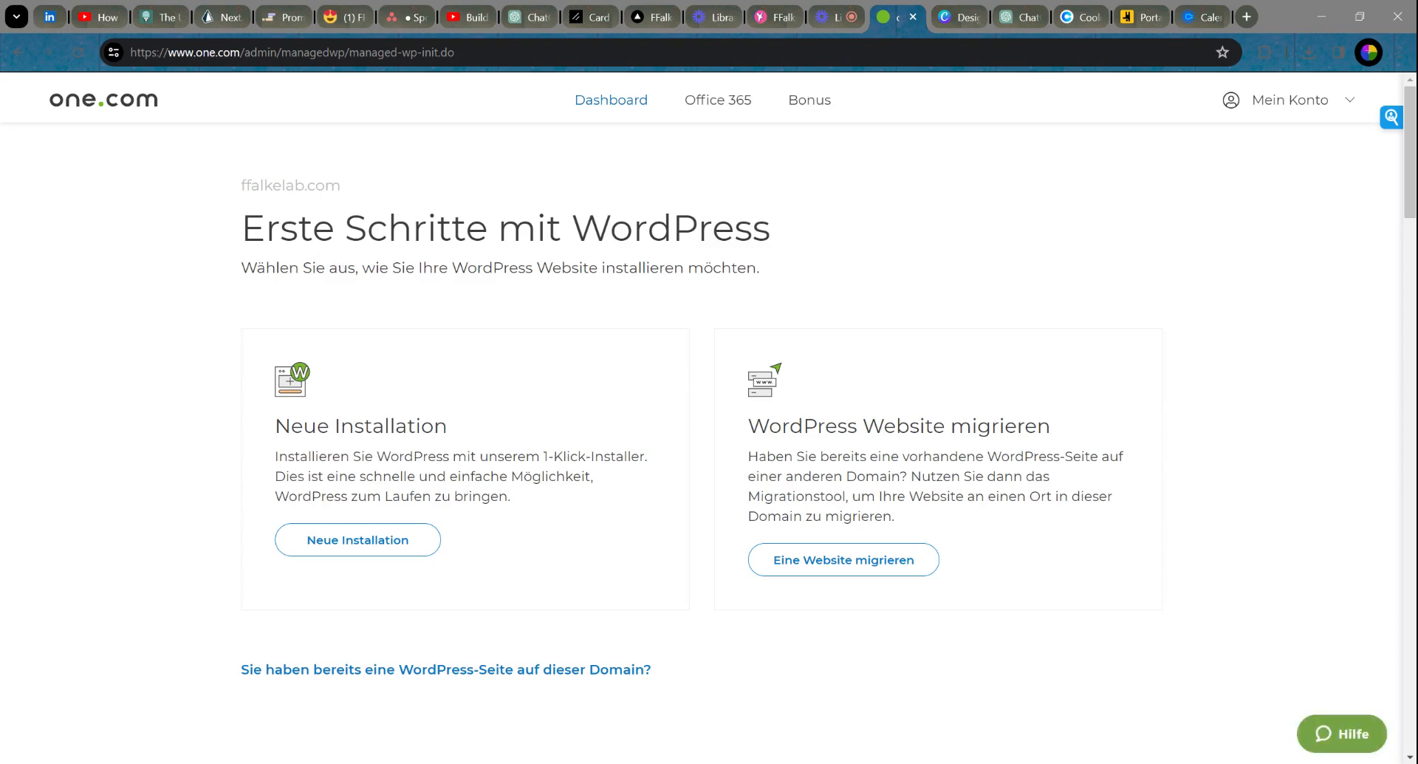
# Step: On the Erste Schritte mit WordPress page, start a Neue Installation
pyautogui.moveTo(242, 229); pyautogui.dragTo(817, 235)
pyautogui.click(817, 235)
pyautogui.moveTo(272, 426); pyautogui.dragTo(453, 423)
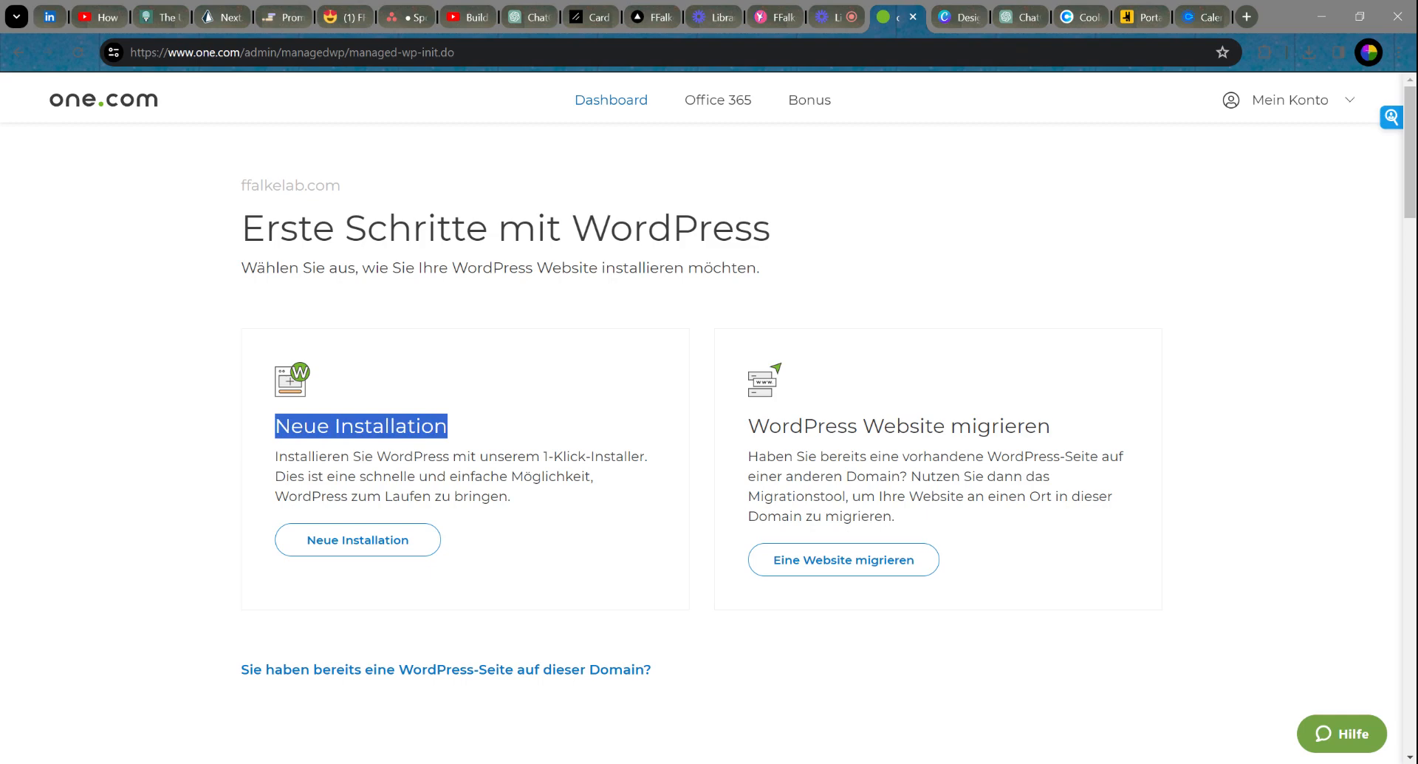
pyautogui.click(350, 548)
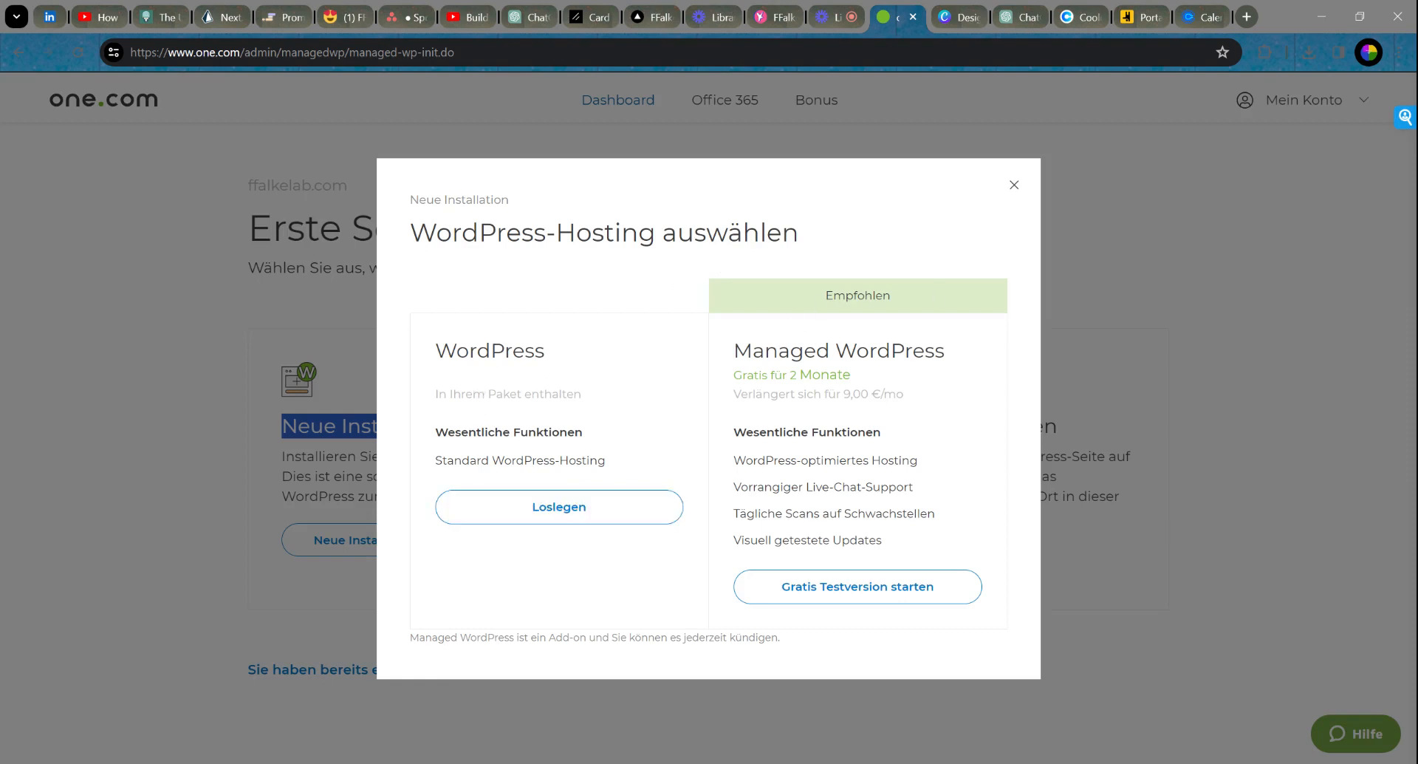
# Step: Install standard WordPress in English on the main domain ffalkelab.com
pyautogui.click(521, 515)
pyautogui.click(671, 295)
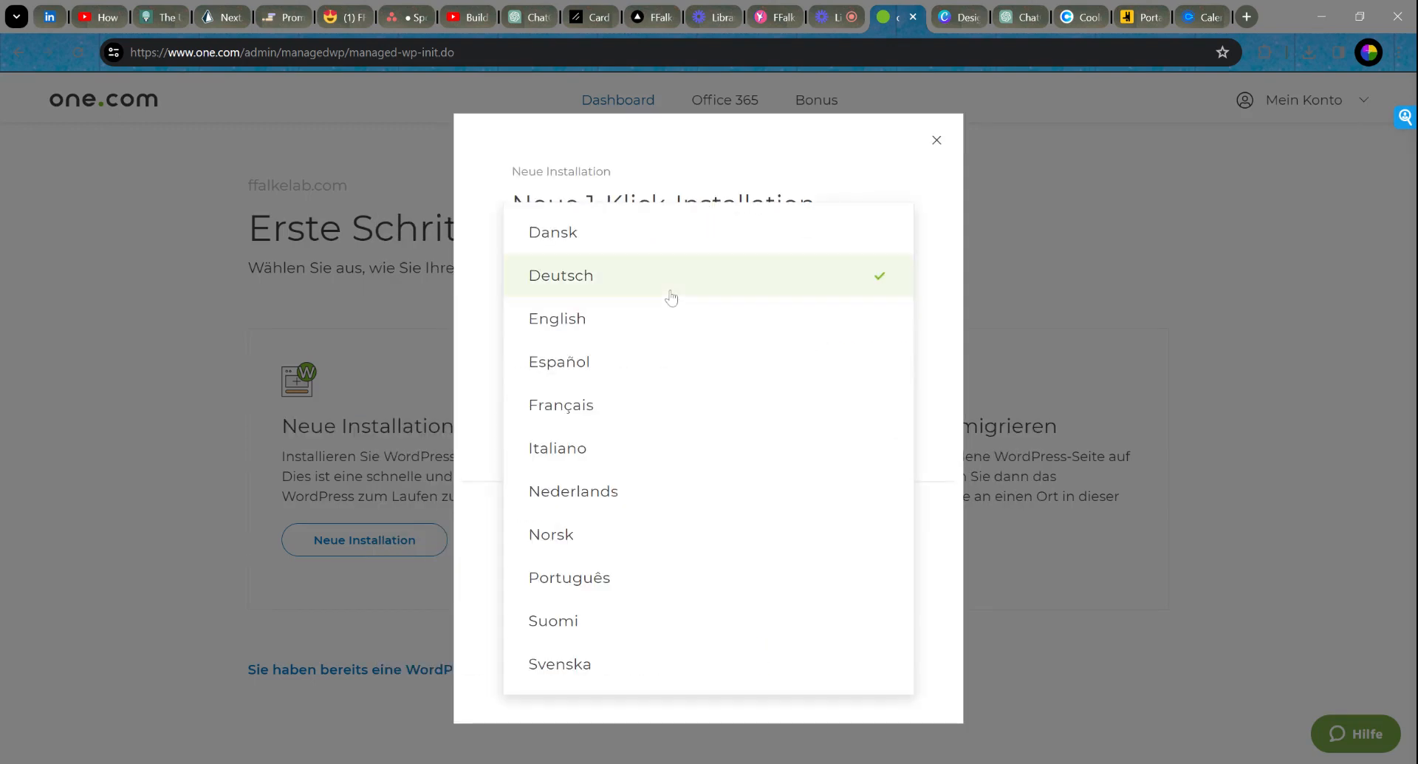
pyautogui.click(605, 338)
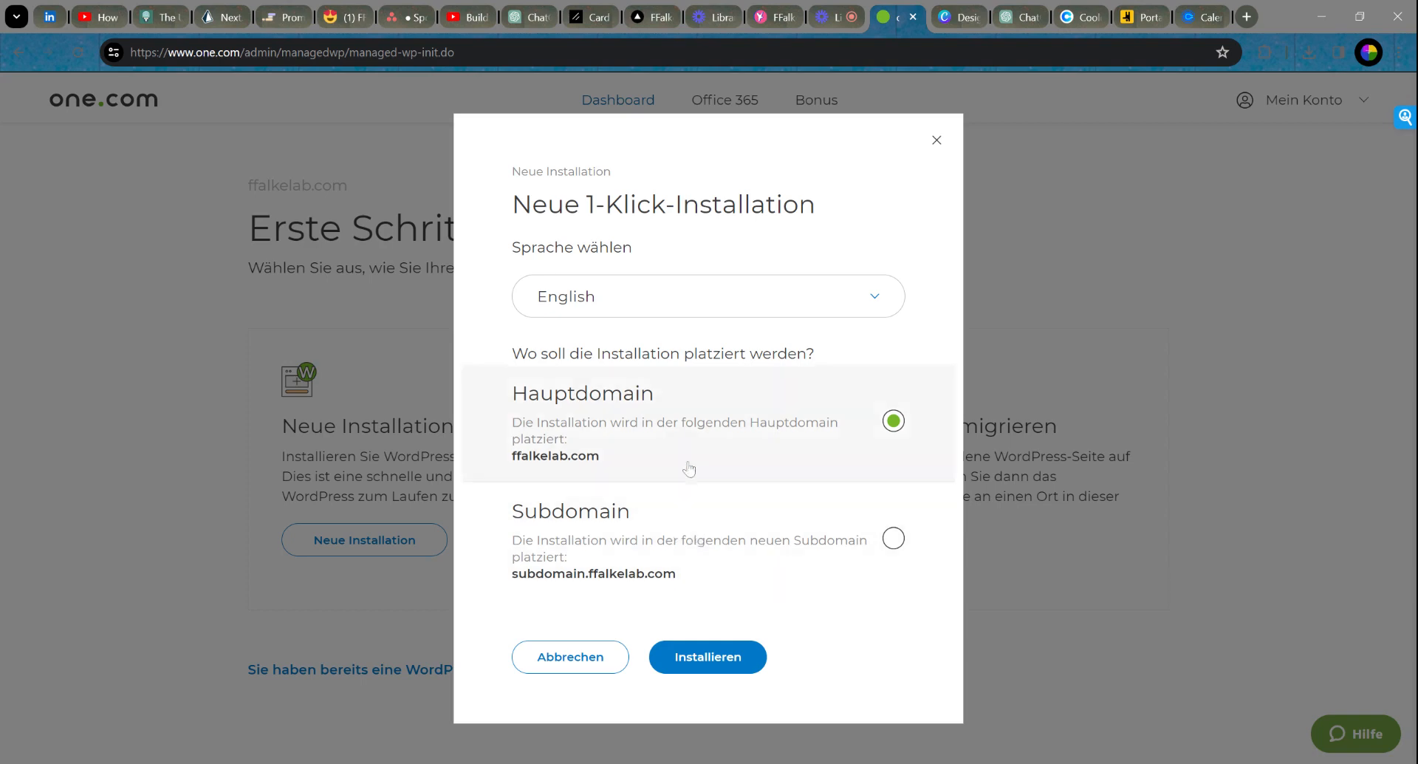
pyautogui.click(709, 668)
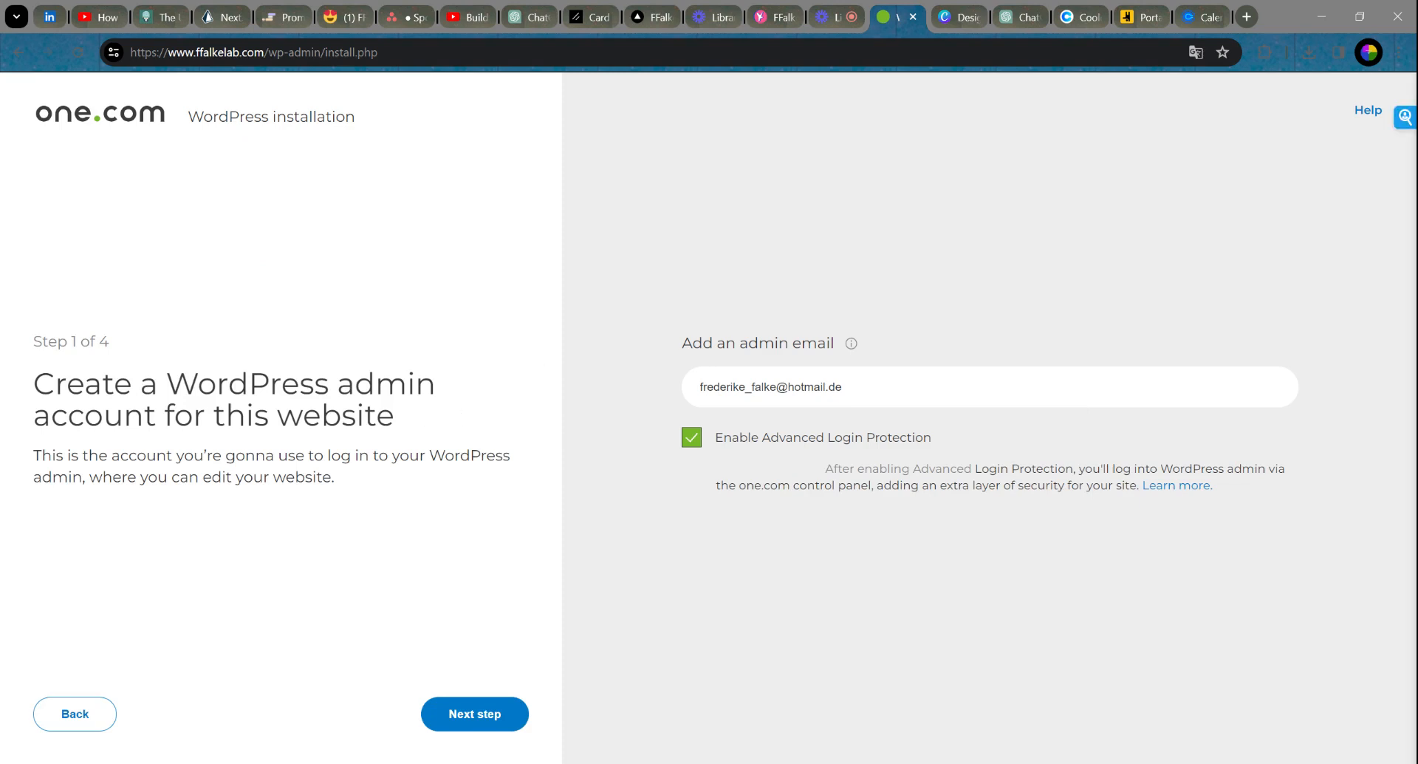
# Step: Replace the prefilled admin email with the site owner's address and continue to Step 2
pyautogui.tripleClick(681, 385)
pyautogui.press('BackSpace')
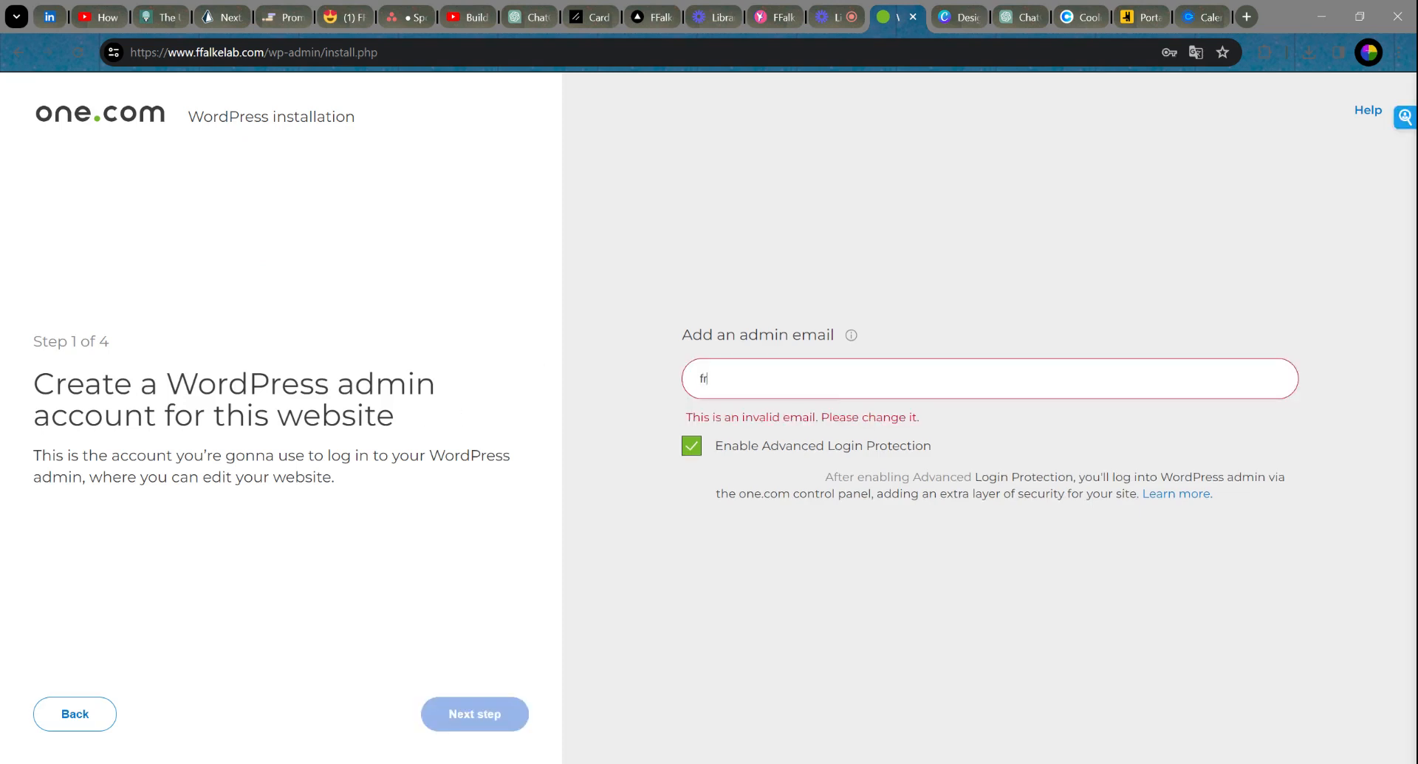
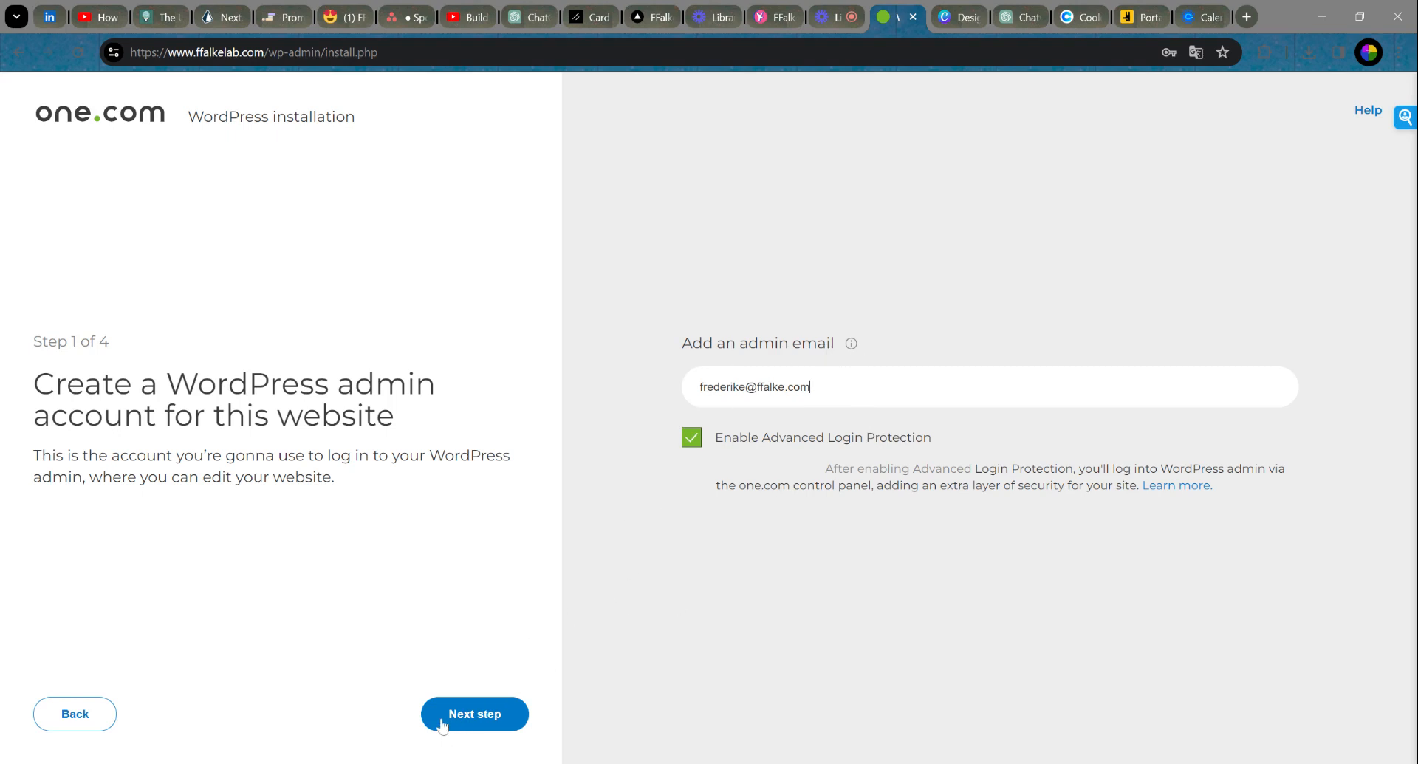
pyautogui.moveTo(851, 346)
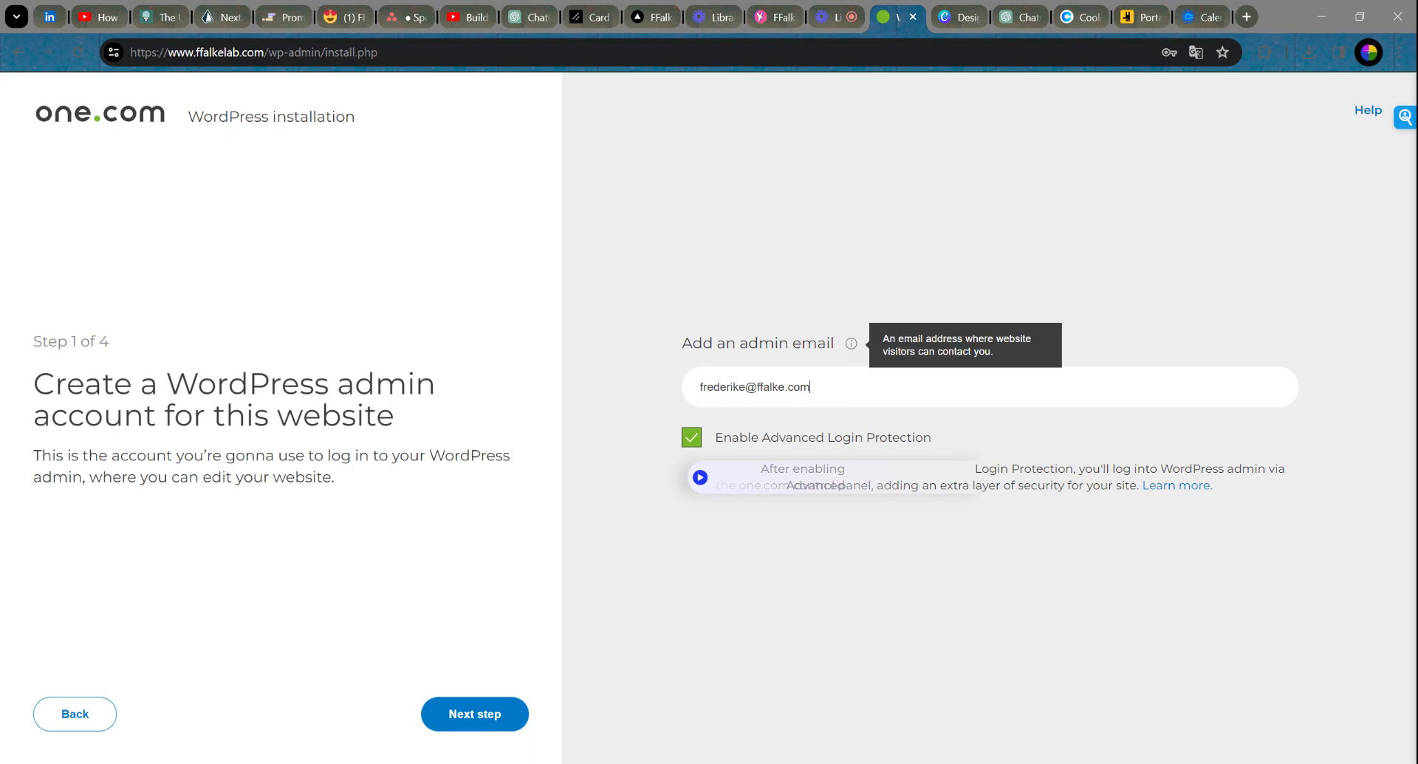
pyautogui.moveTo(818, 388); pyautogui.dragTo(696, 388)
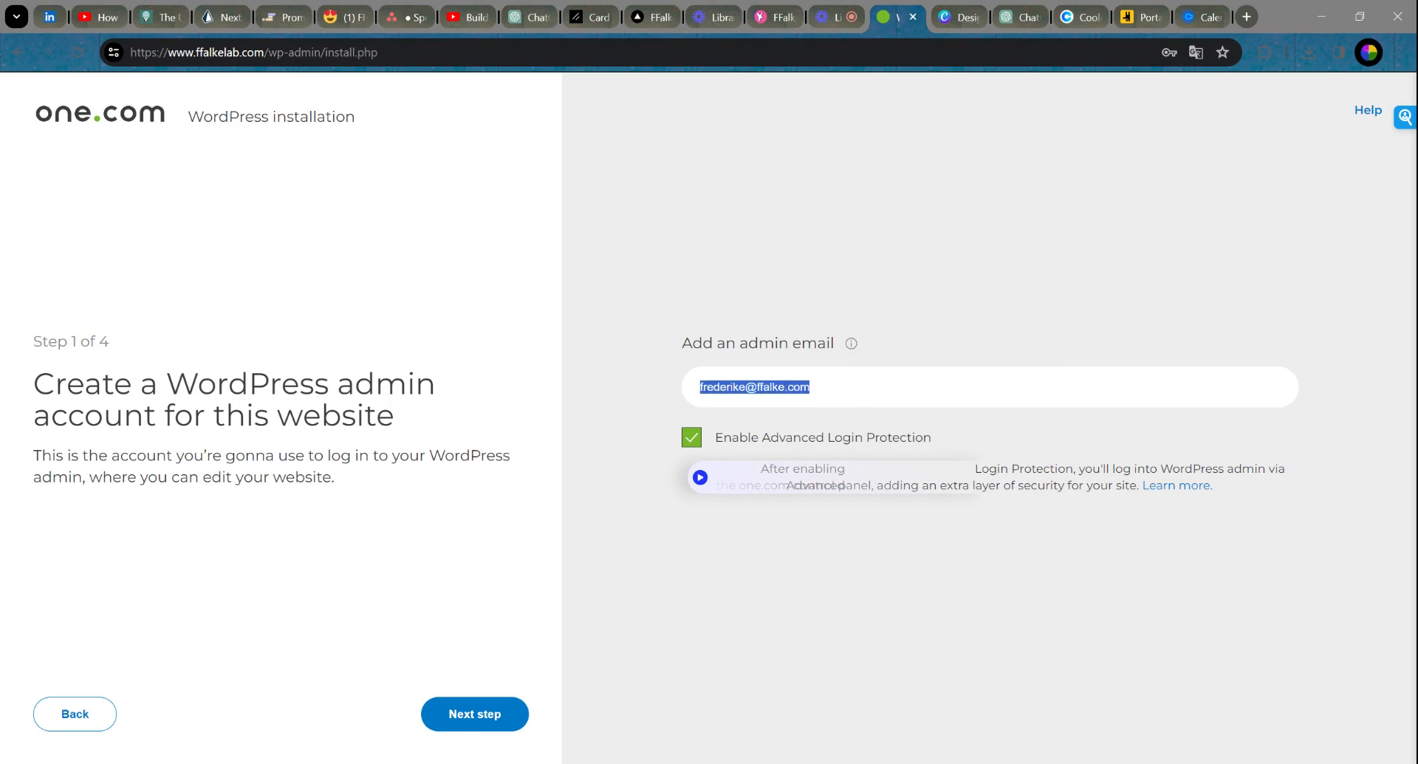
pyautogui.click(813, 387)
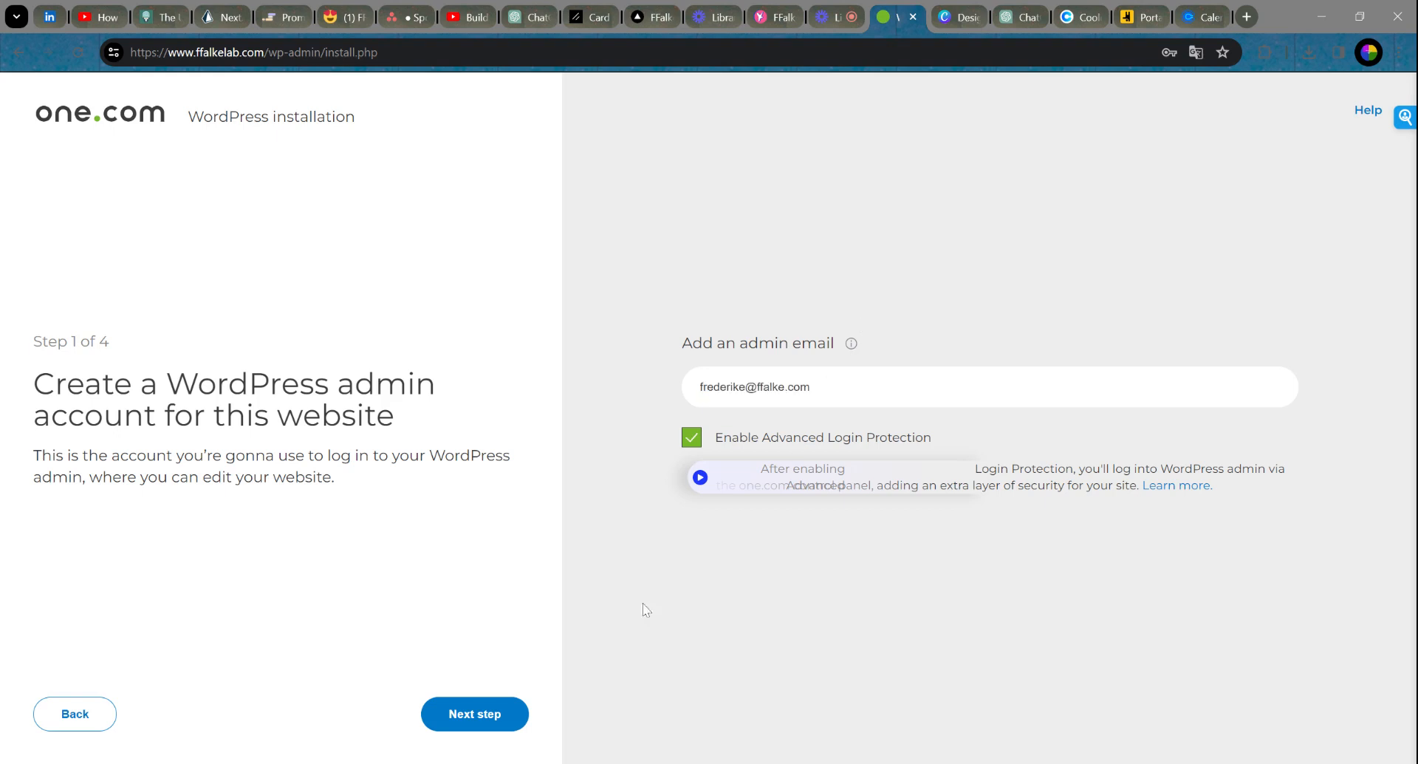
pyautogui.click(467, 727)
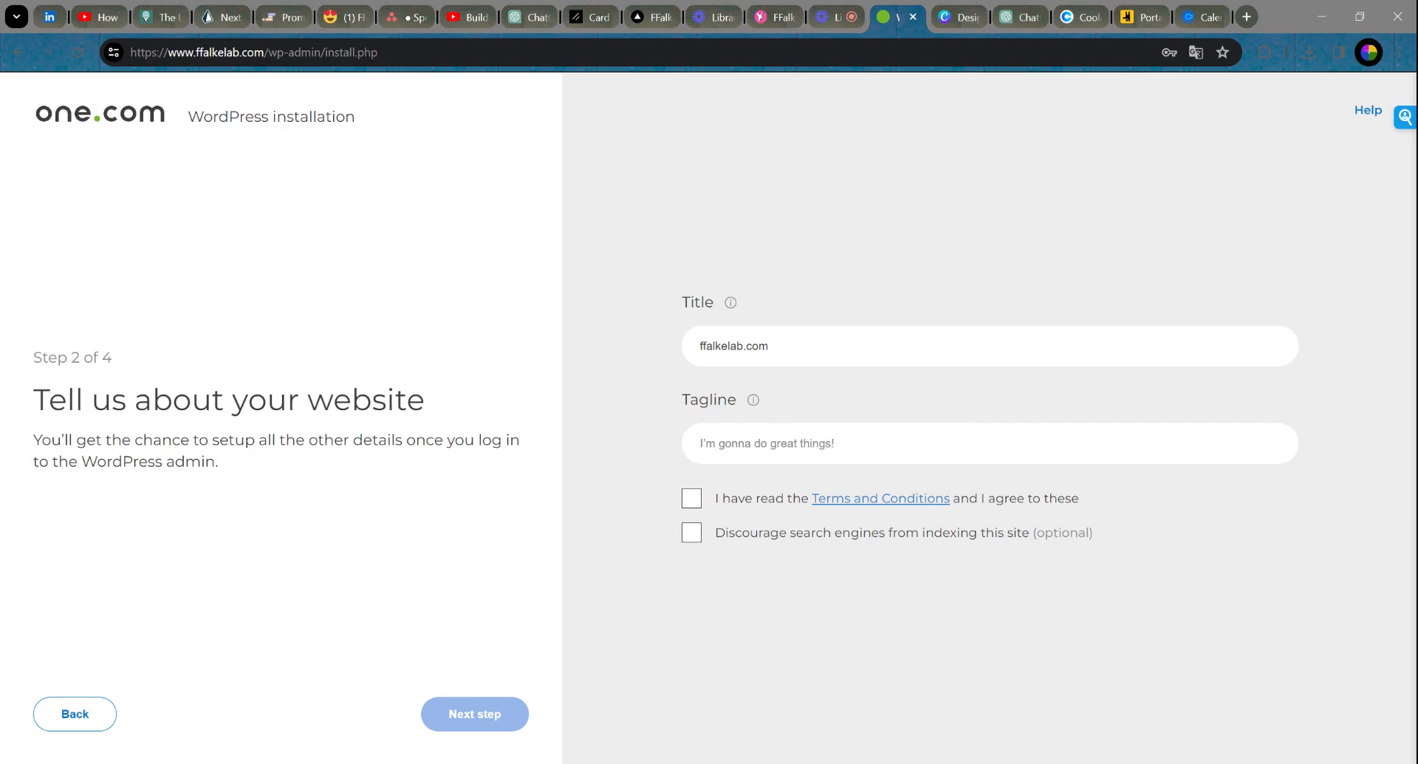
# Step: Enter the tagline 'Bring Your Ideas To Life', accept the terms, and continue to plug-ins
pyautogui.write('Bring your ')
pyautogui.write('our ')
pyautogui.write('Ideas T')
pyautogui.write('o Life!')
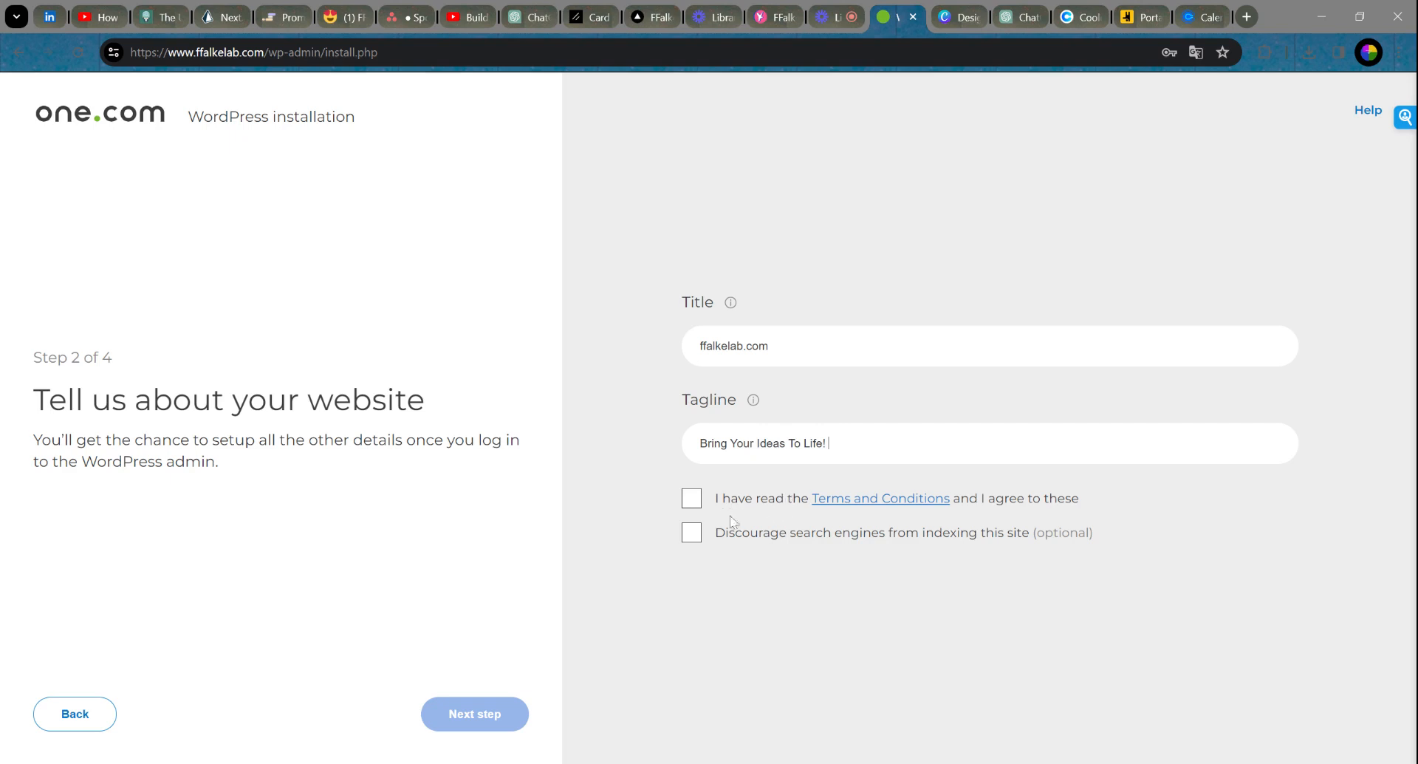
pyautogui.click(696, 499)
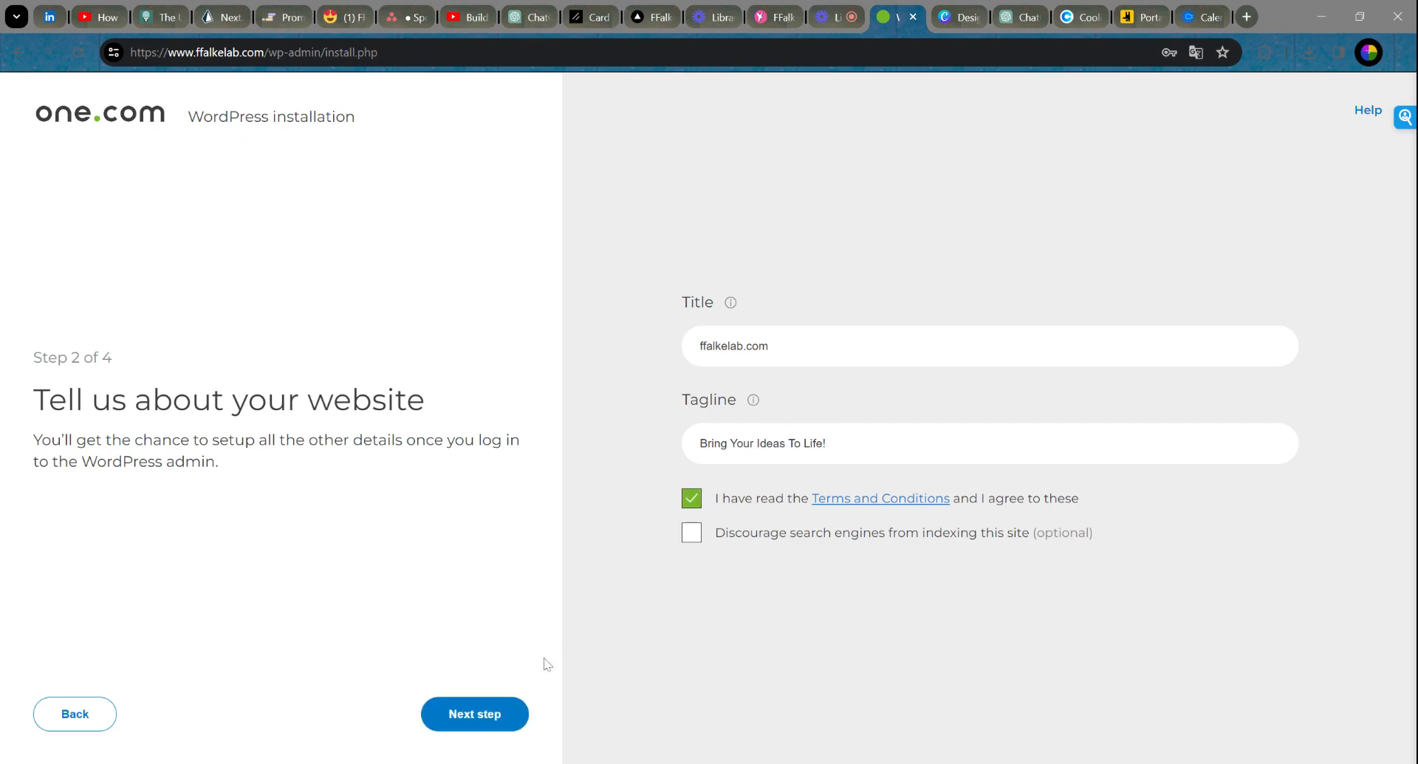
pyautogui.click(457, 722)
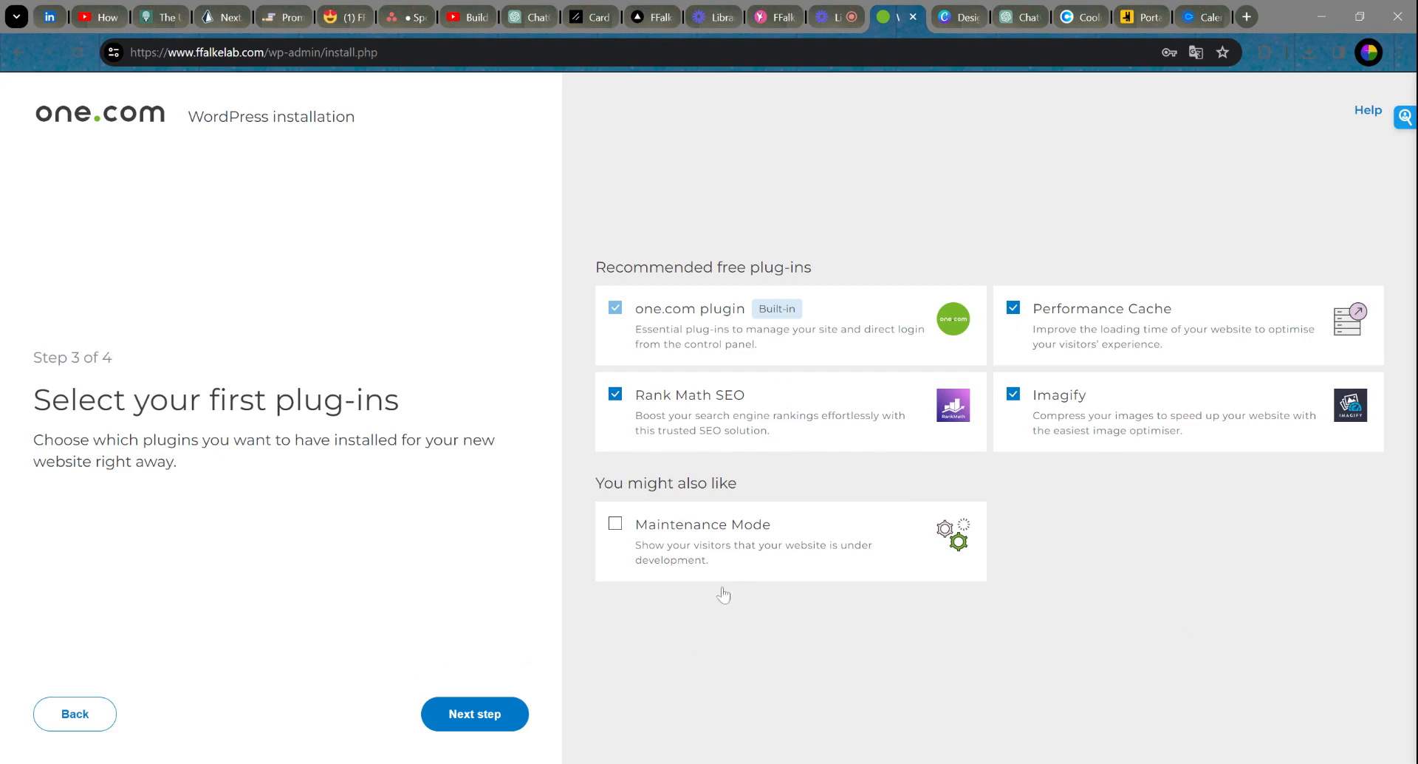
# Step: Keep the recommended plug-ins and skip the theme choice to finish installing WordPress
pyautogui.click(457, 721)
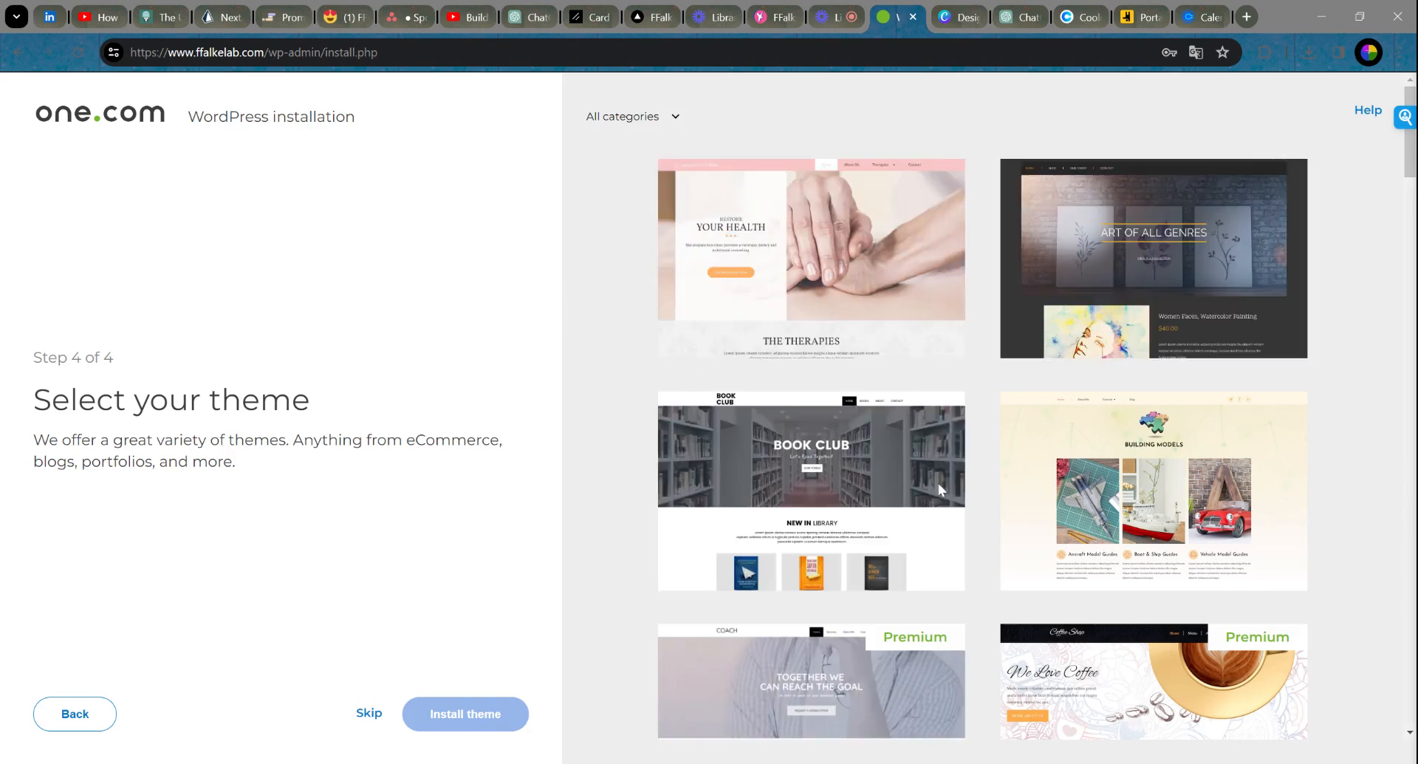
pyautogui.moveTo(837, 481)
pyautogui.click(368, 713)
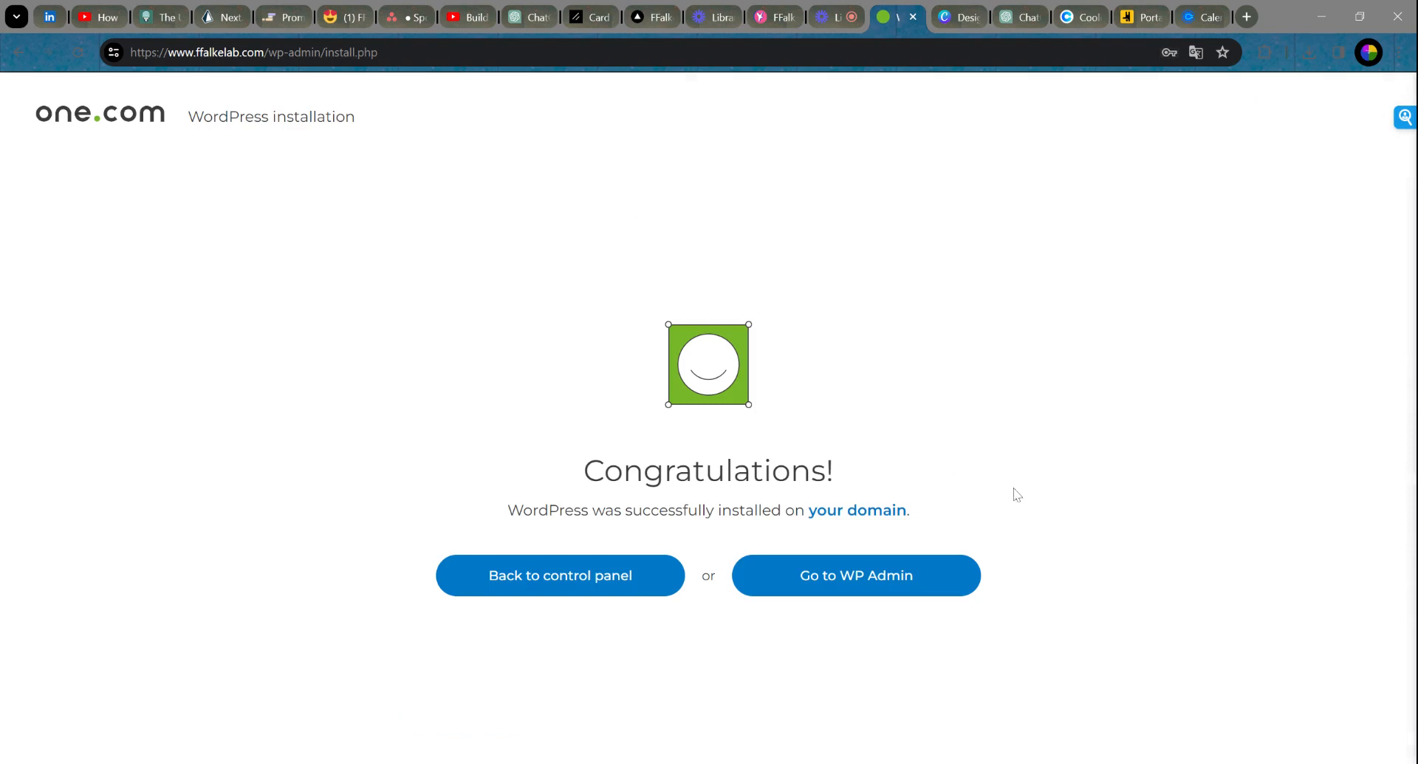
# Step: Go to WP Admin to open the WordPress 6.4.2 Dashboard for ffalkelab.com
pyautogui.click(860, 591)
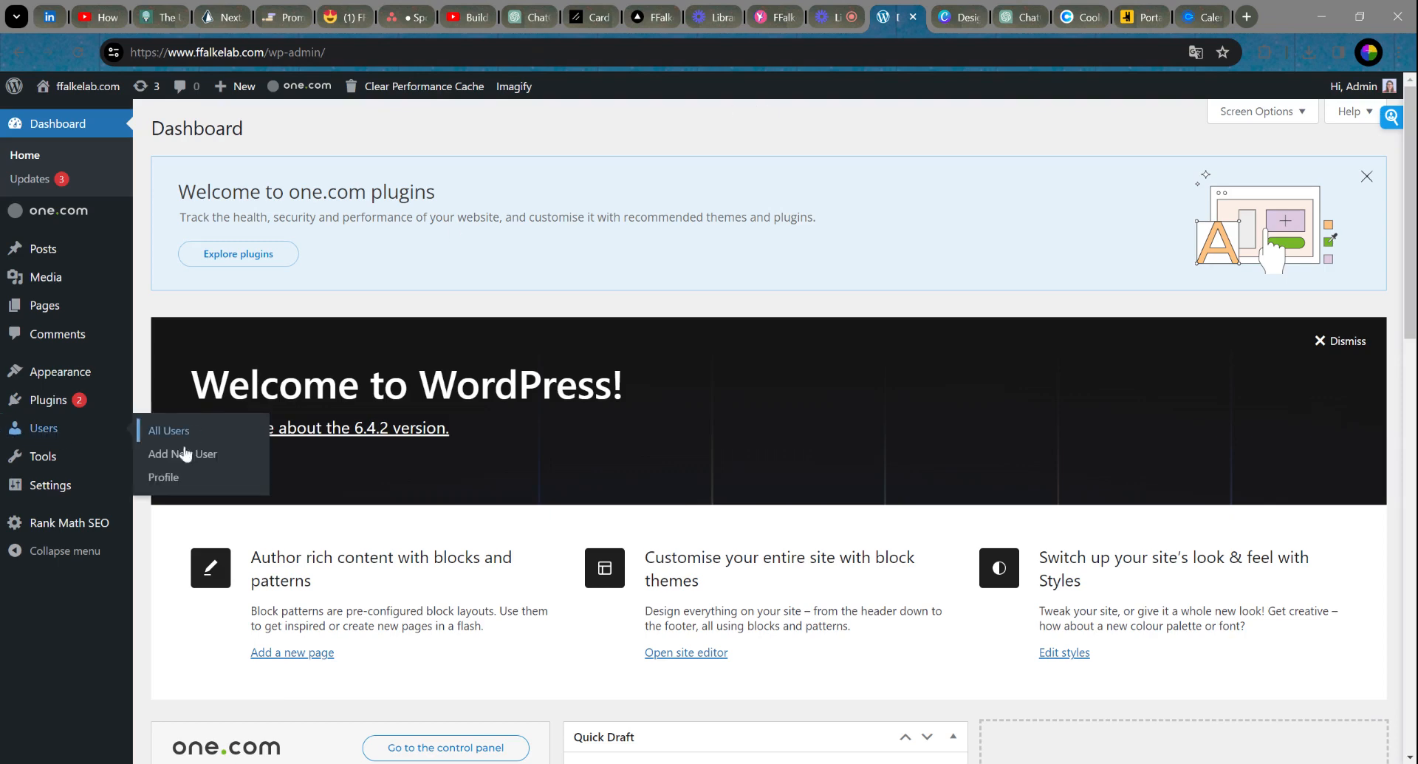
pyautogui.moveTo(54, 402)
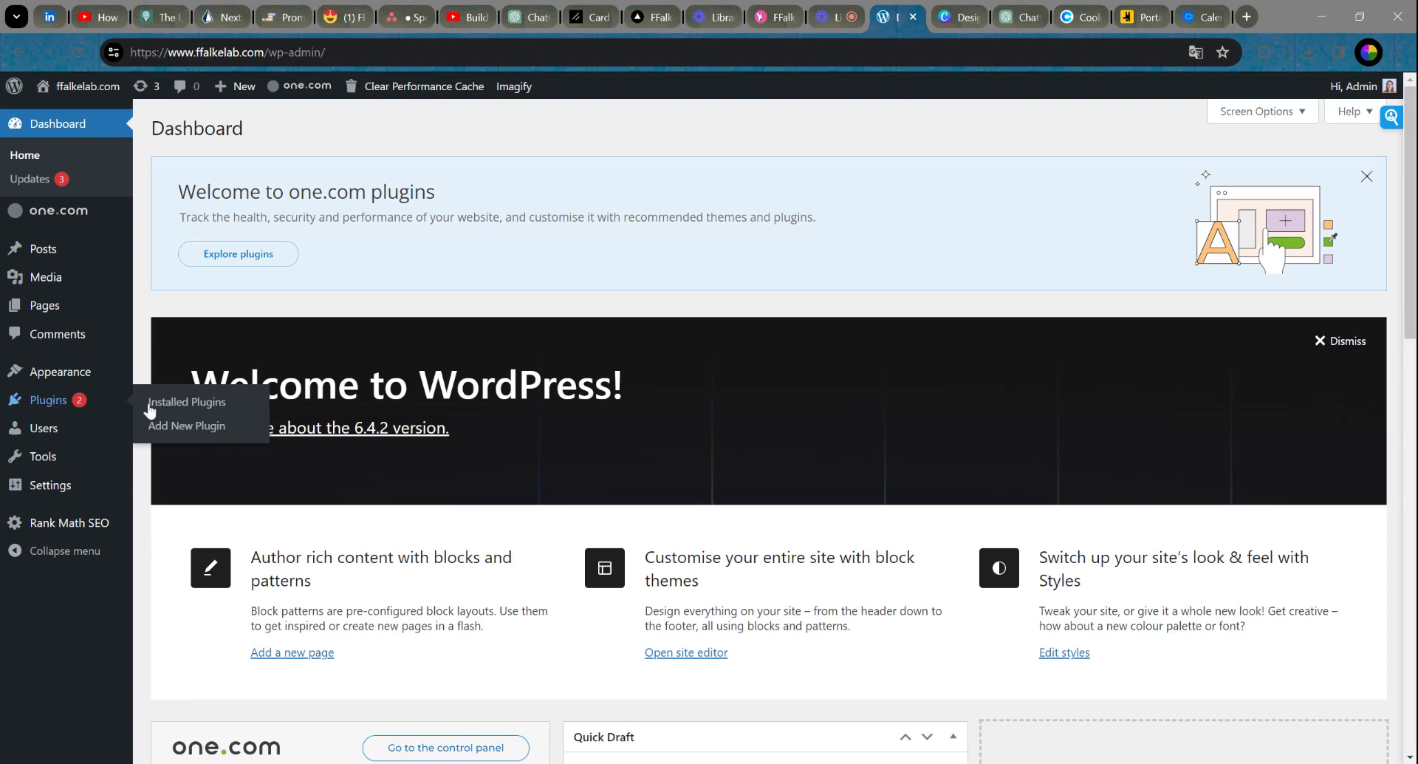
# Step: Open WordPress's Add New Plugin page, then bring up the Breakdance account portal dashboard
pyautogui.click(198, 436)
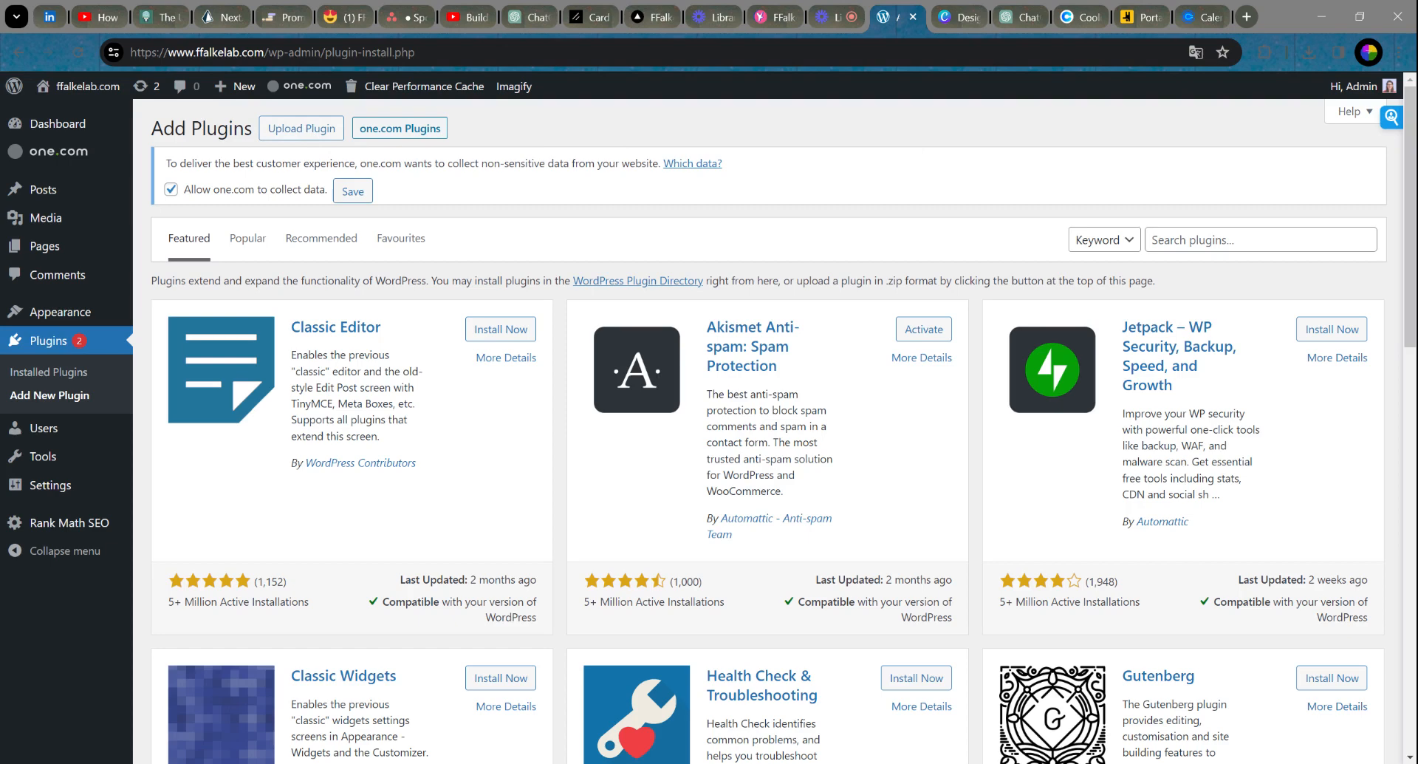
pyautogui.click(1133, 19)
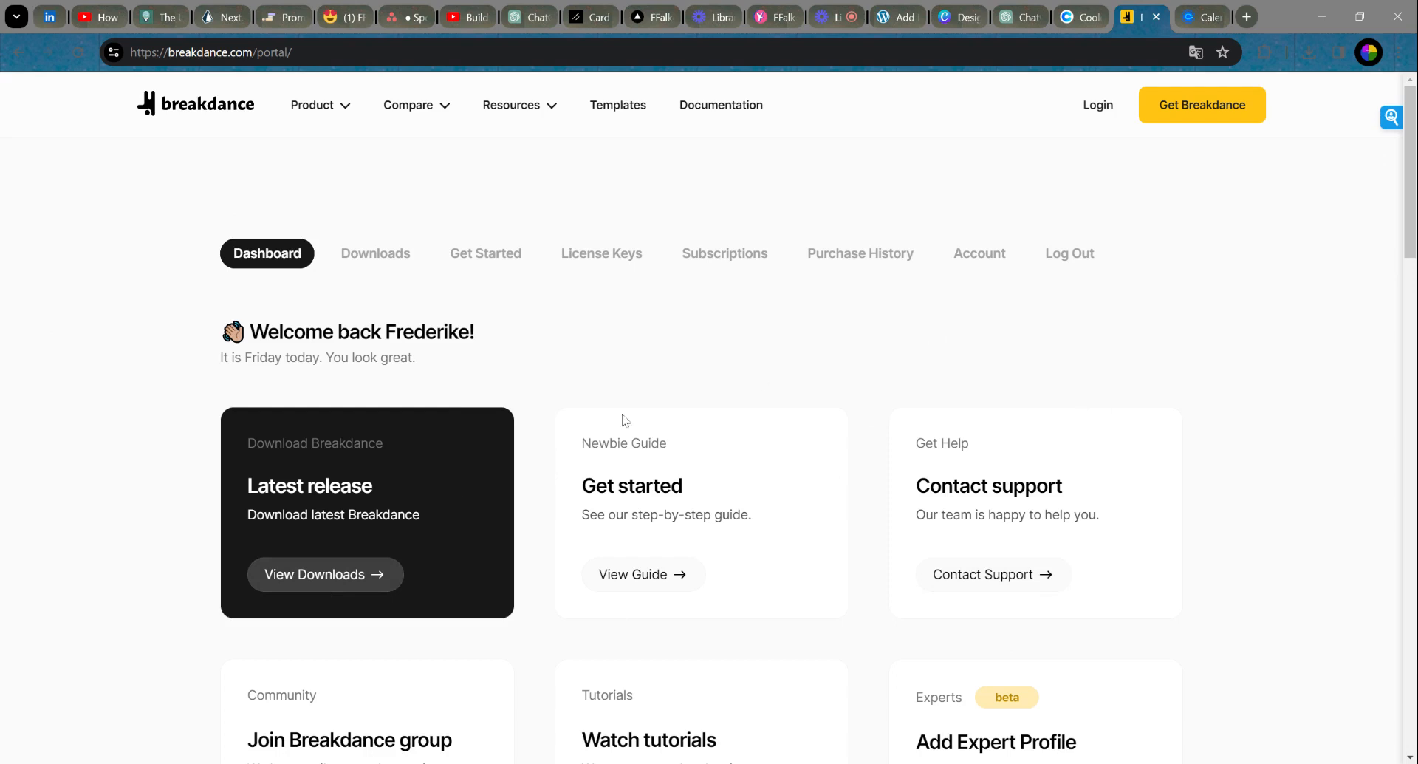
# Step: Browse the Breakdance Pro downloads list down to breakdance-1.7.0, then return to WordPress Add Plugins
pyautogui.click(338, 584)
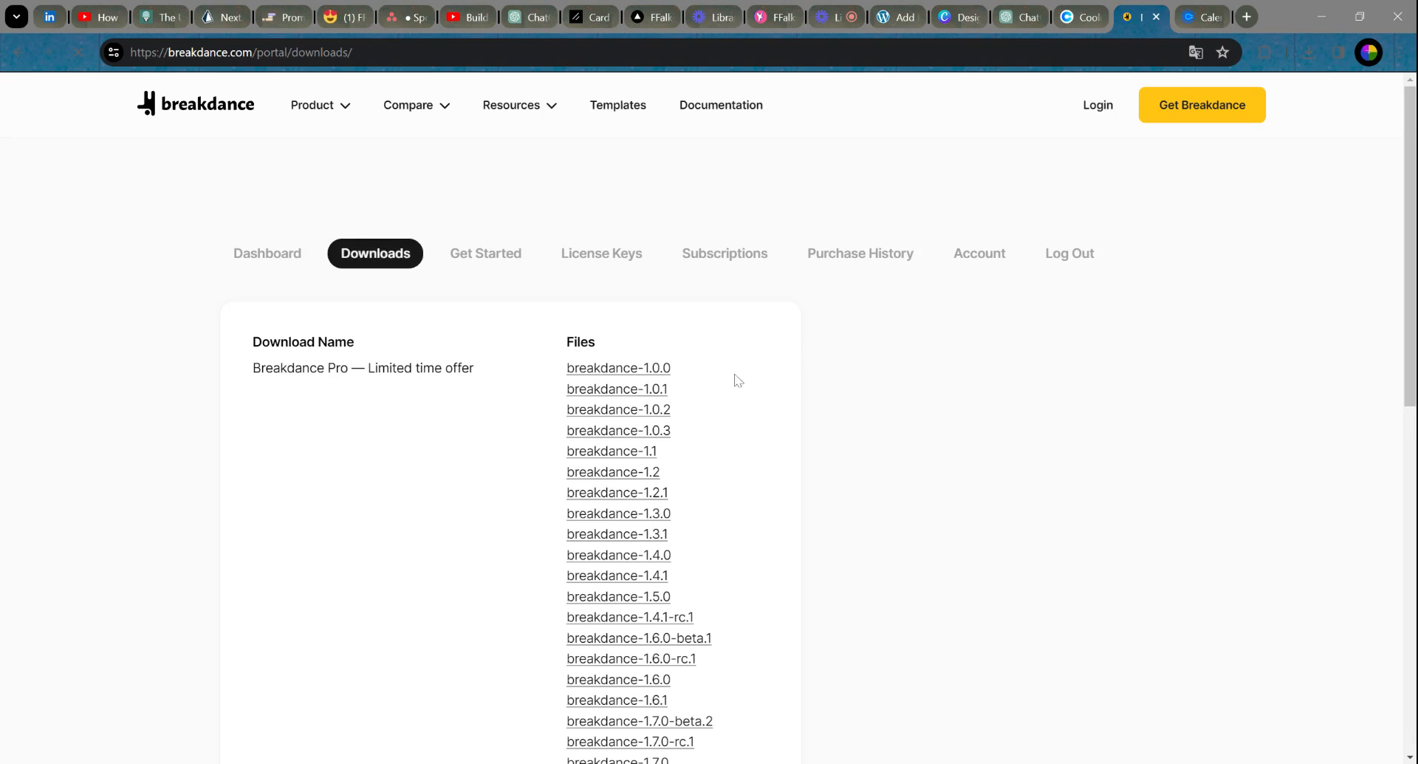
pyautogui.scroll(-2, 735, 381)
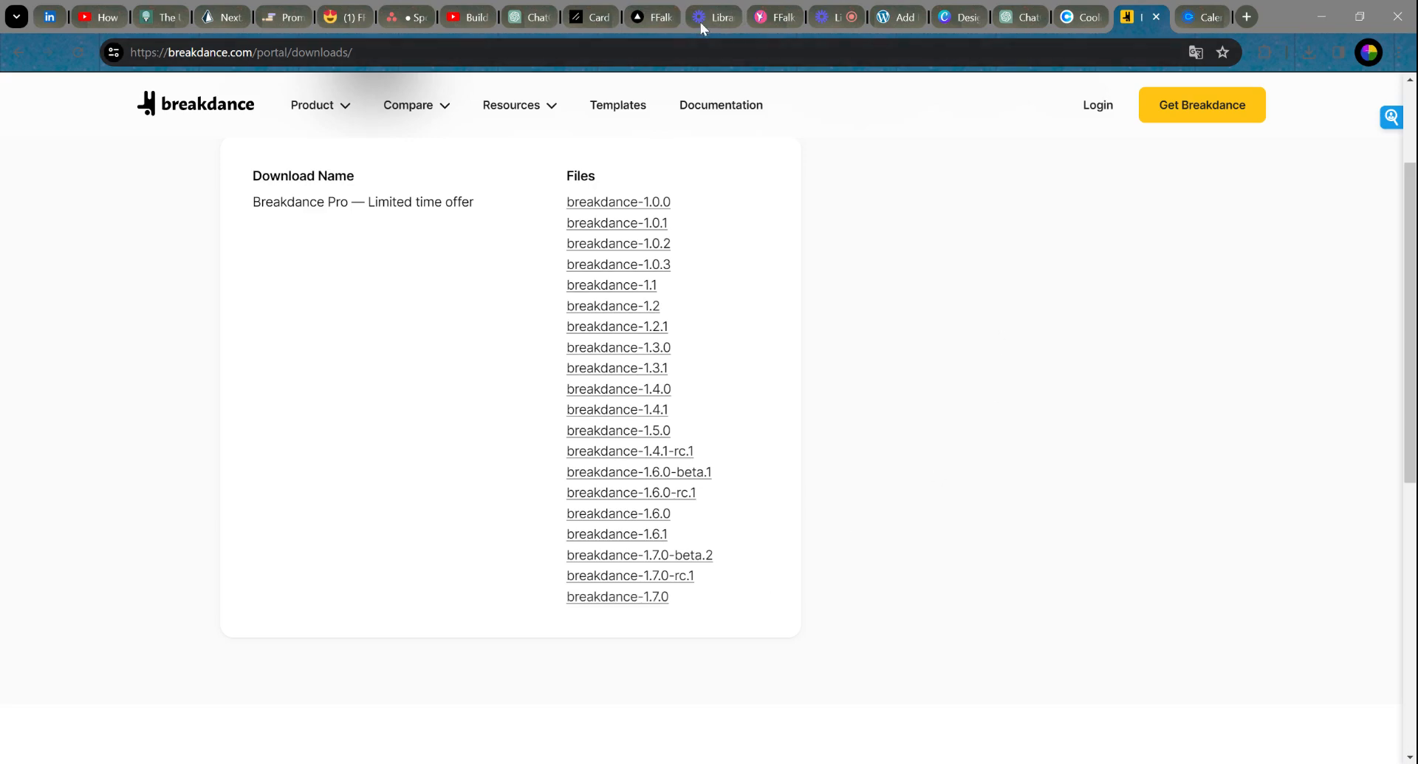
pyautogui.click(899, 19)
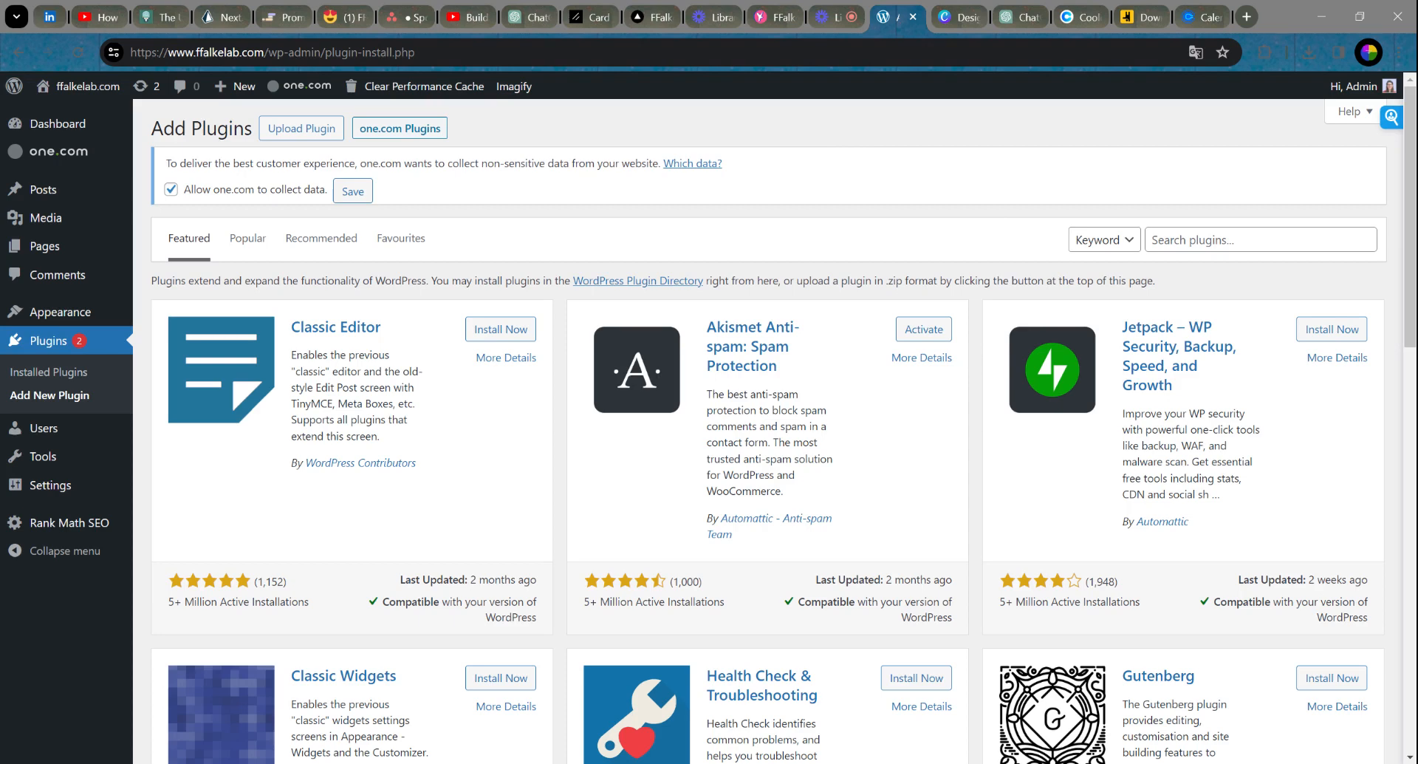
# Step: Upload breakdance-v1.7.0.zip as a new plugin and install it
pyautogui.click(289, 131)
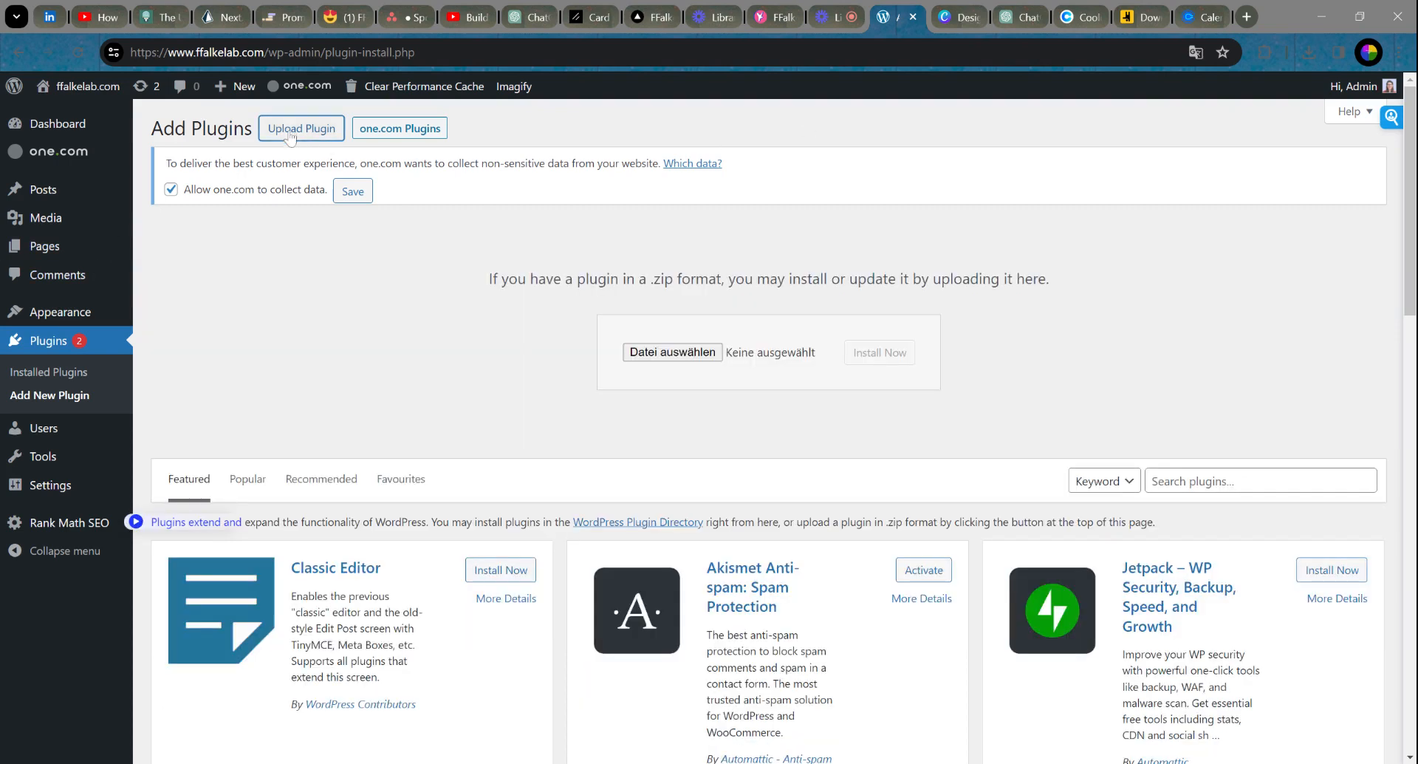
pyautogui.click(677, 358)
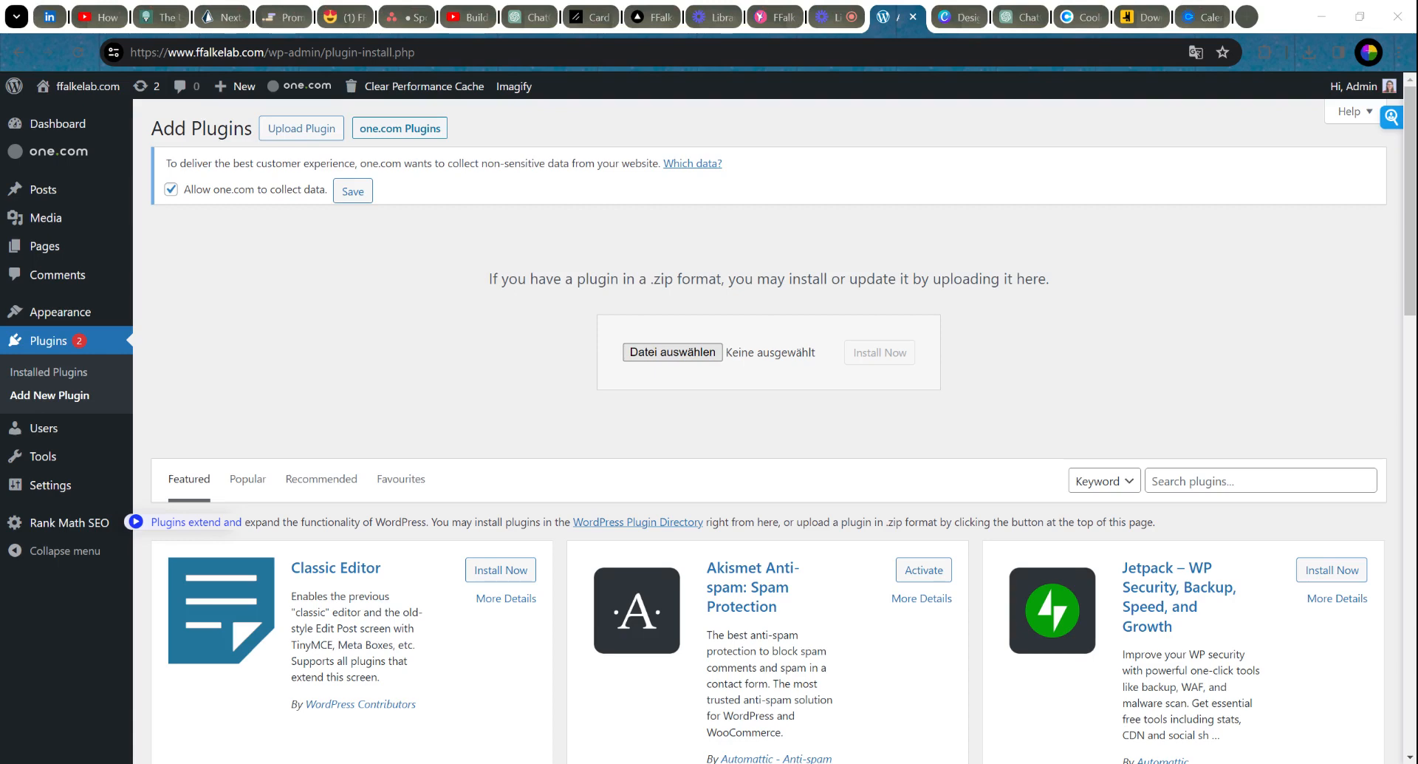
pyautogui.press('Return')
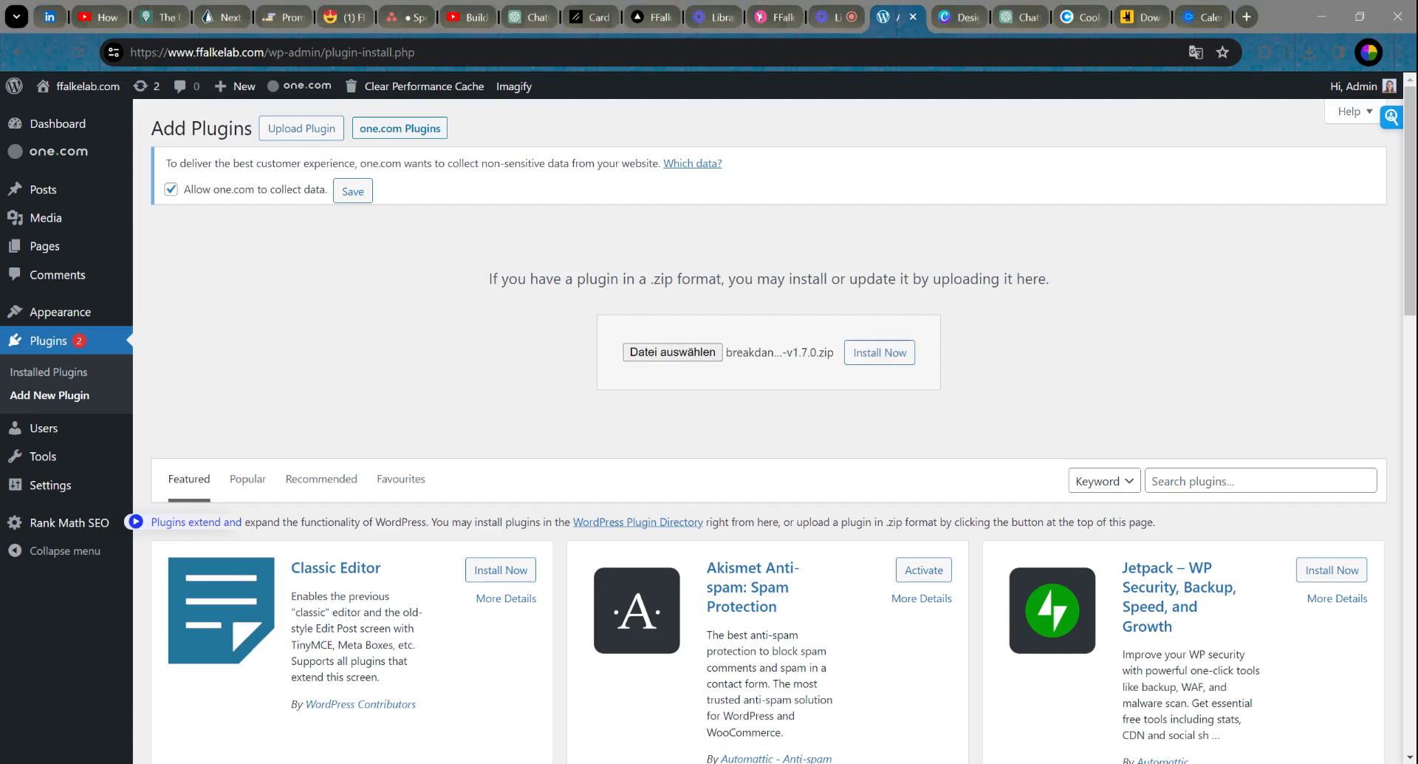
pyautogui.click(894, 360)
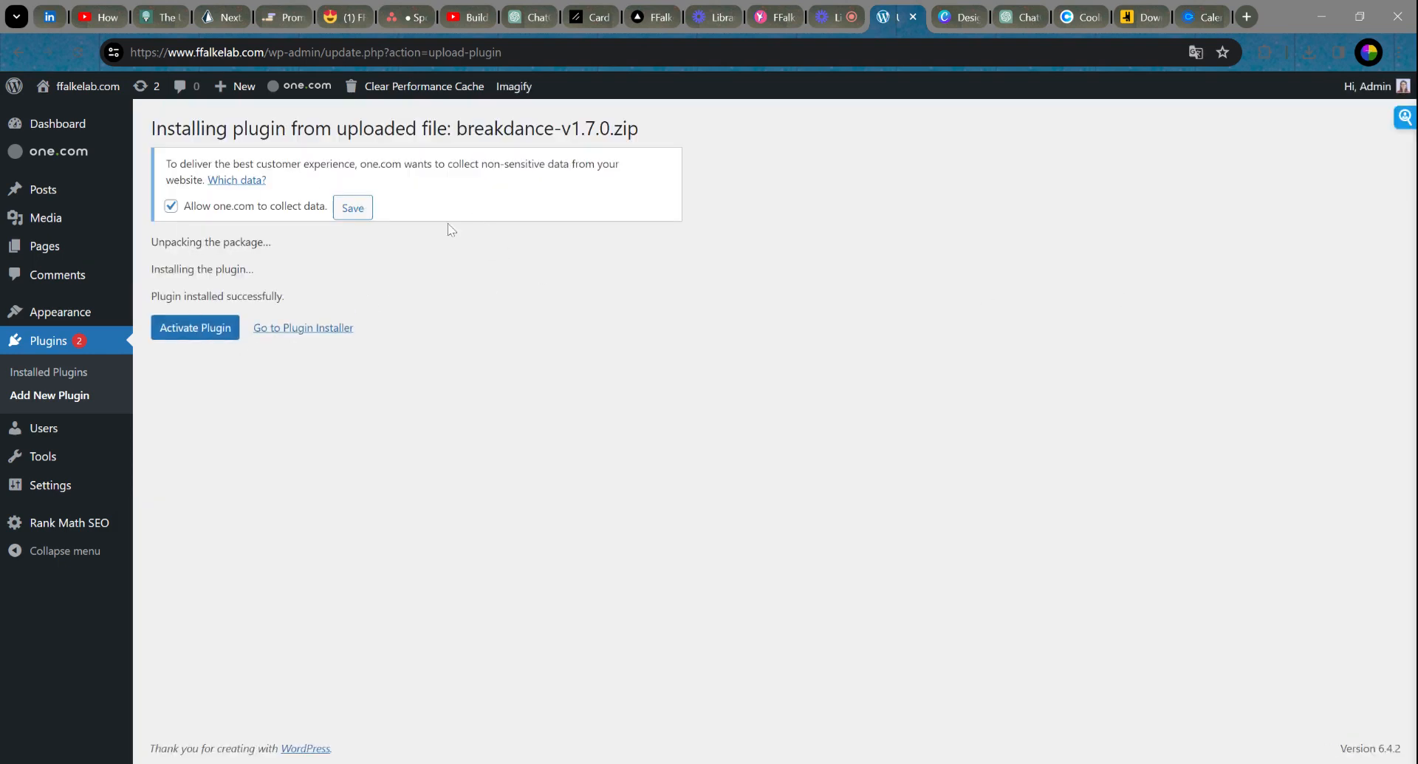
# Step: Activate Breakdance, keep Disable Theme, paste the license key, and finish the setup wizard
pyautogui.click(198, 336)
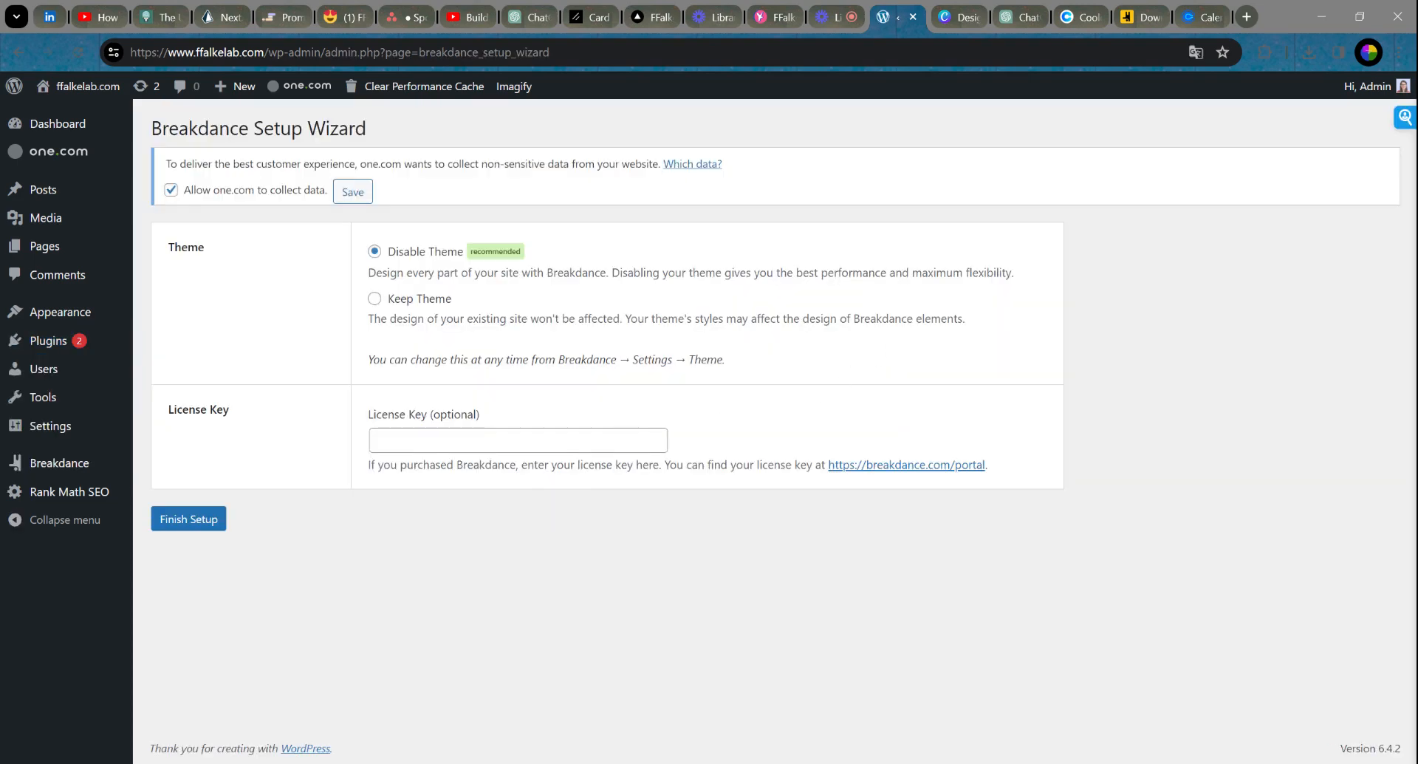
pyautogui.click(526, 440)
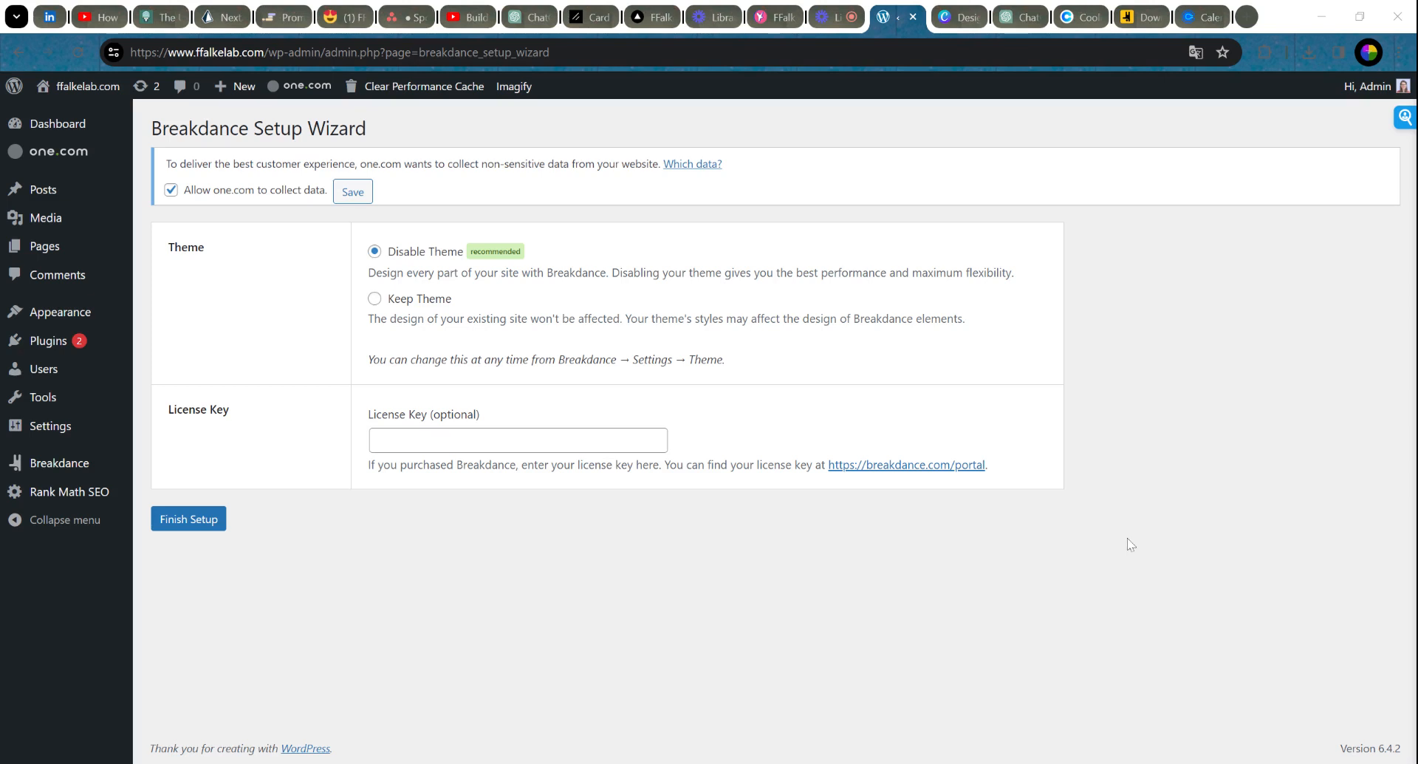
pyautogui.click(1201, 437)
pyautogui.click(576, 442)
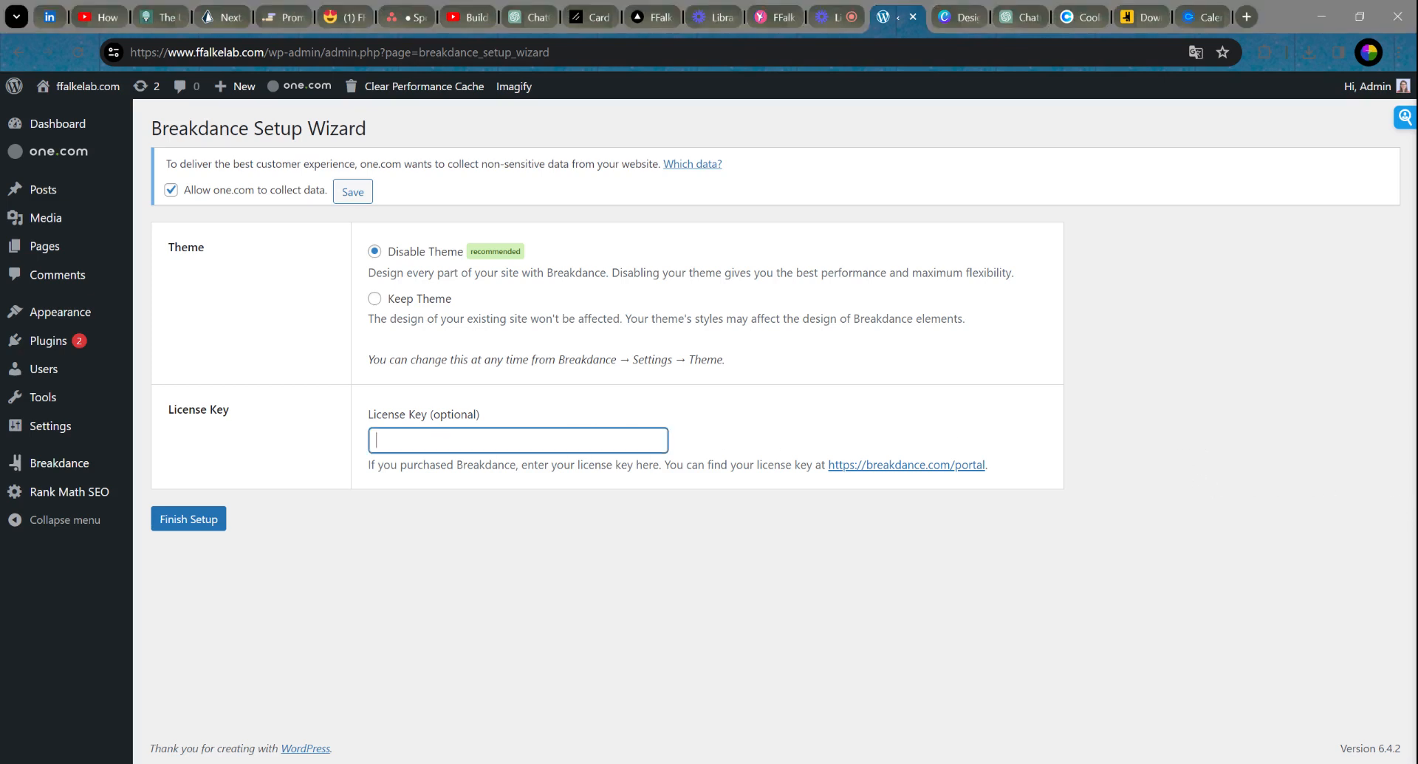
pyautogui.hotkey('ctrl', 'v')
pyautogui.click(200, 518)
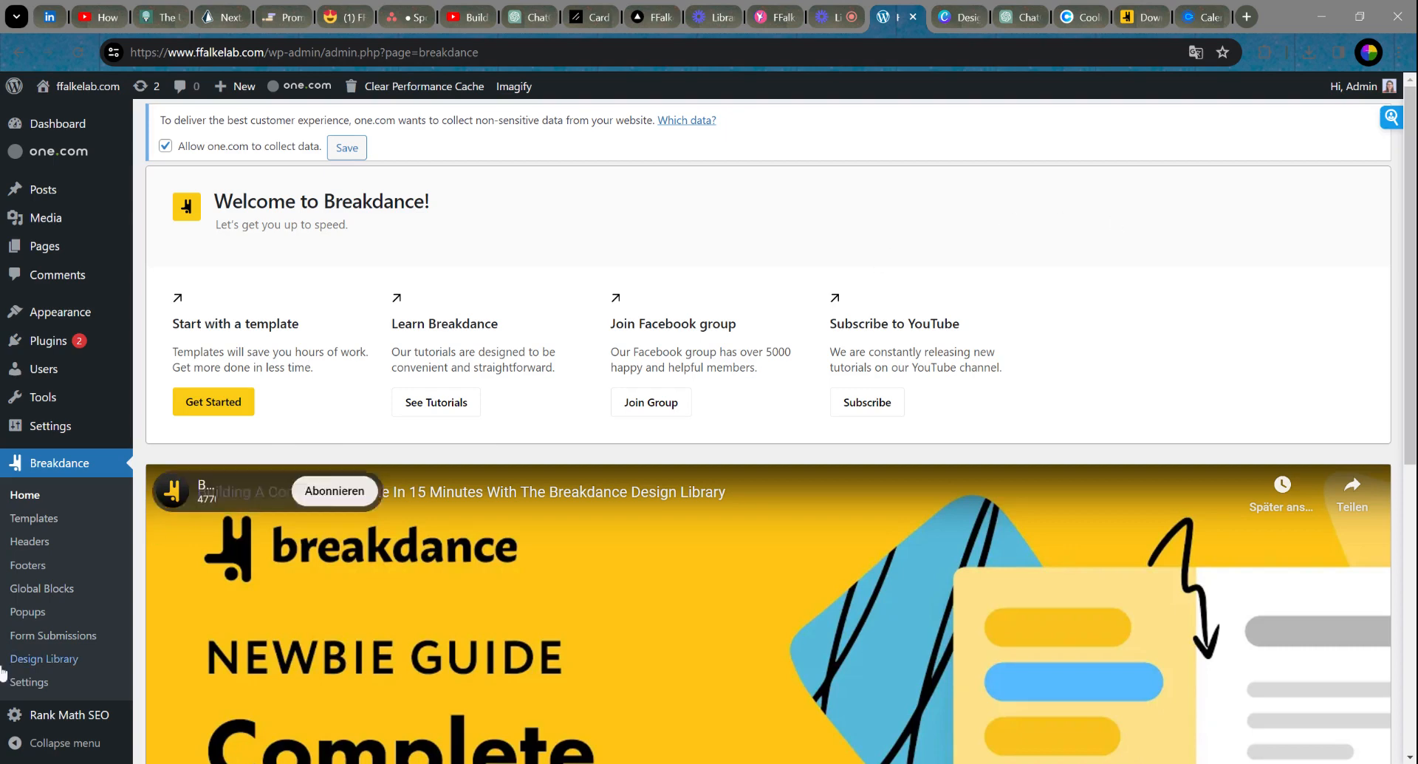
# Step: Scroll the Breakdance home page down to the 'Building A Complete Website In 15 Minutes' guide video
pyautogui.scroll(-1, 95, 608)
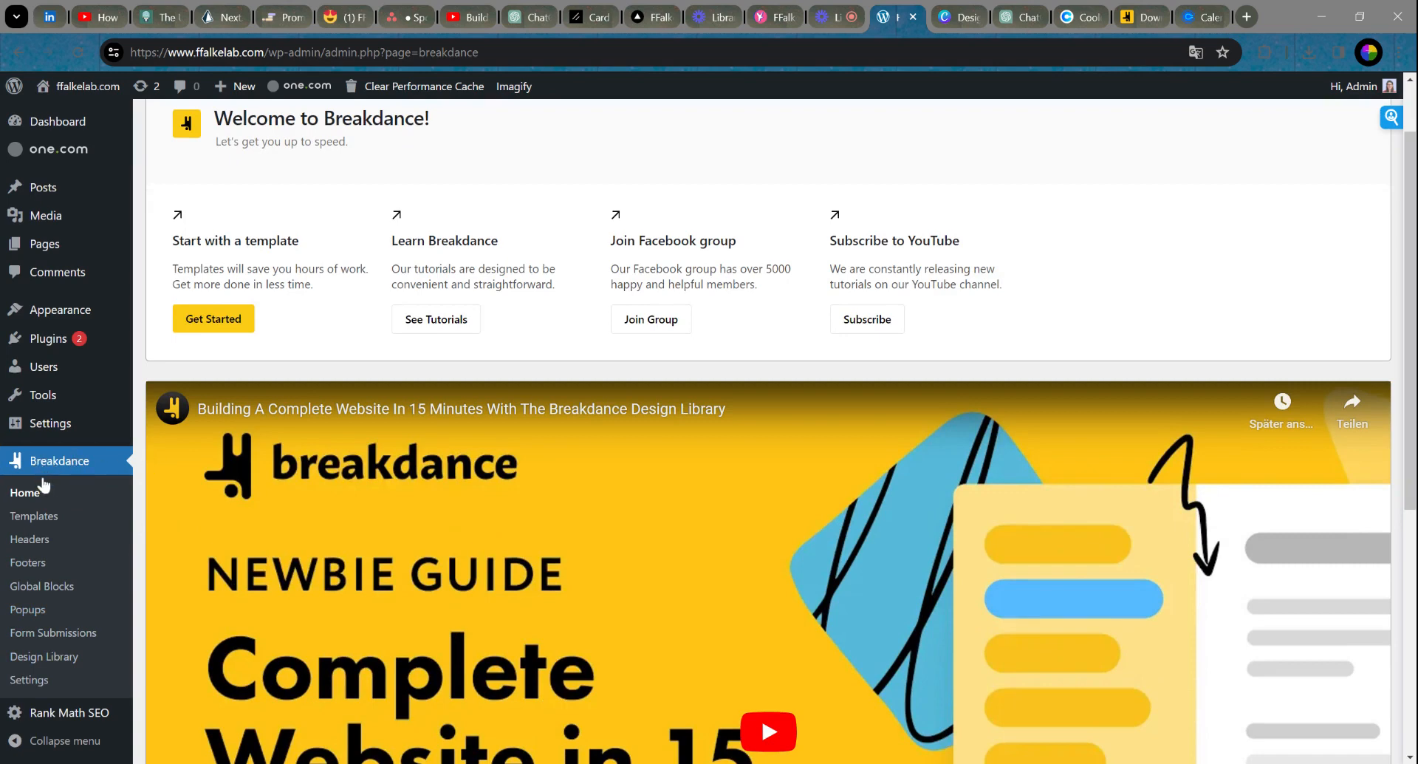
# Step: From Breakdance Settings > Global Styles, launch the builder and view its Global Settings categories
pyautogui.click(34, 680)
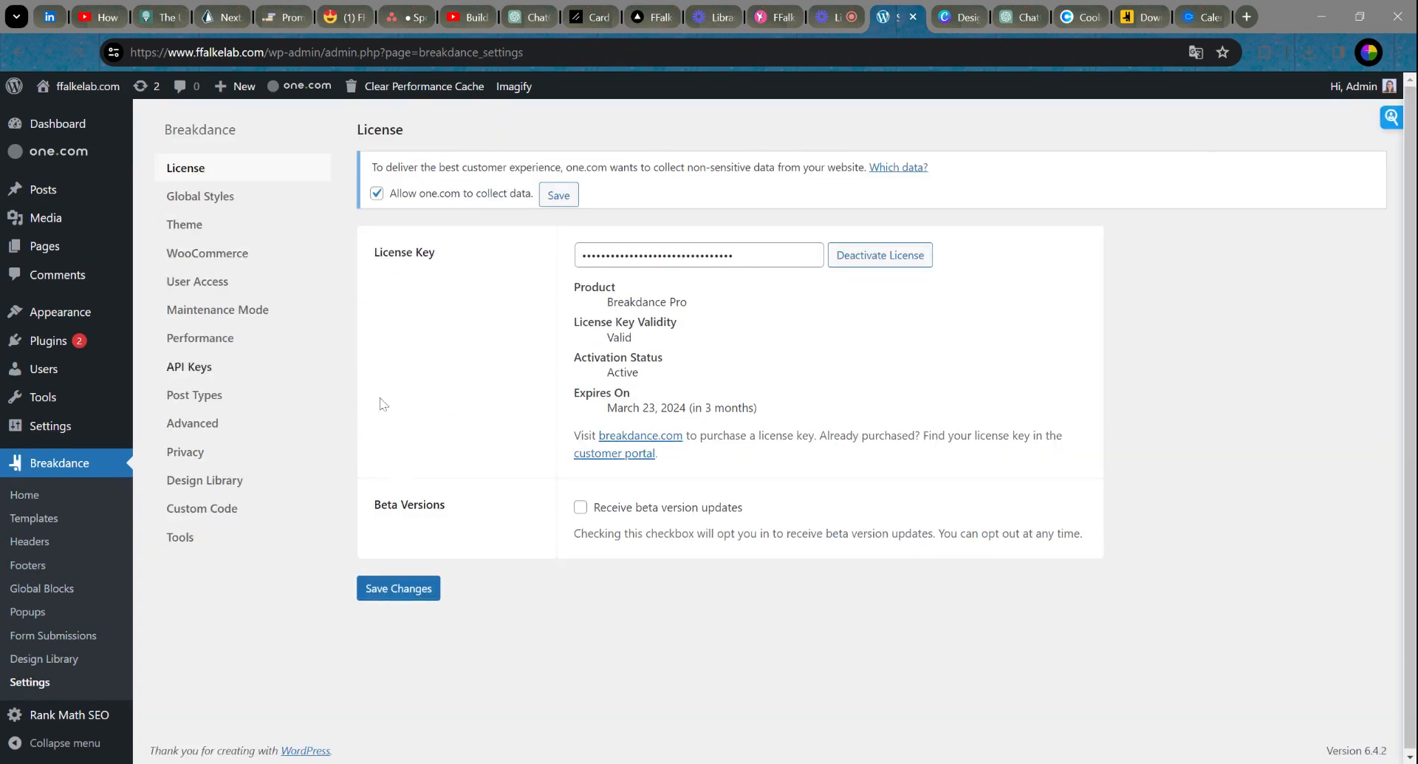
pyautogui.click(215, 196)
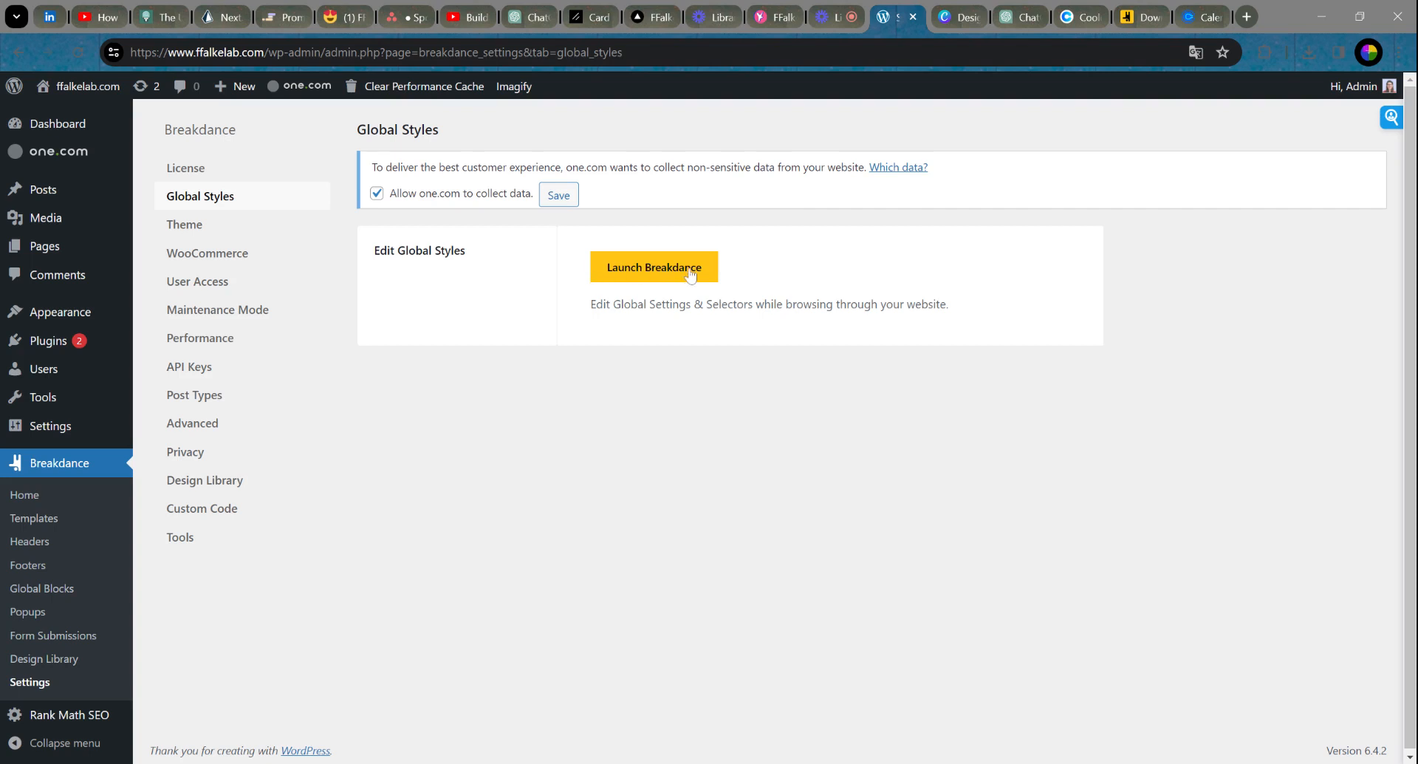
pyautogui.click(650, 277)
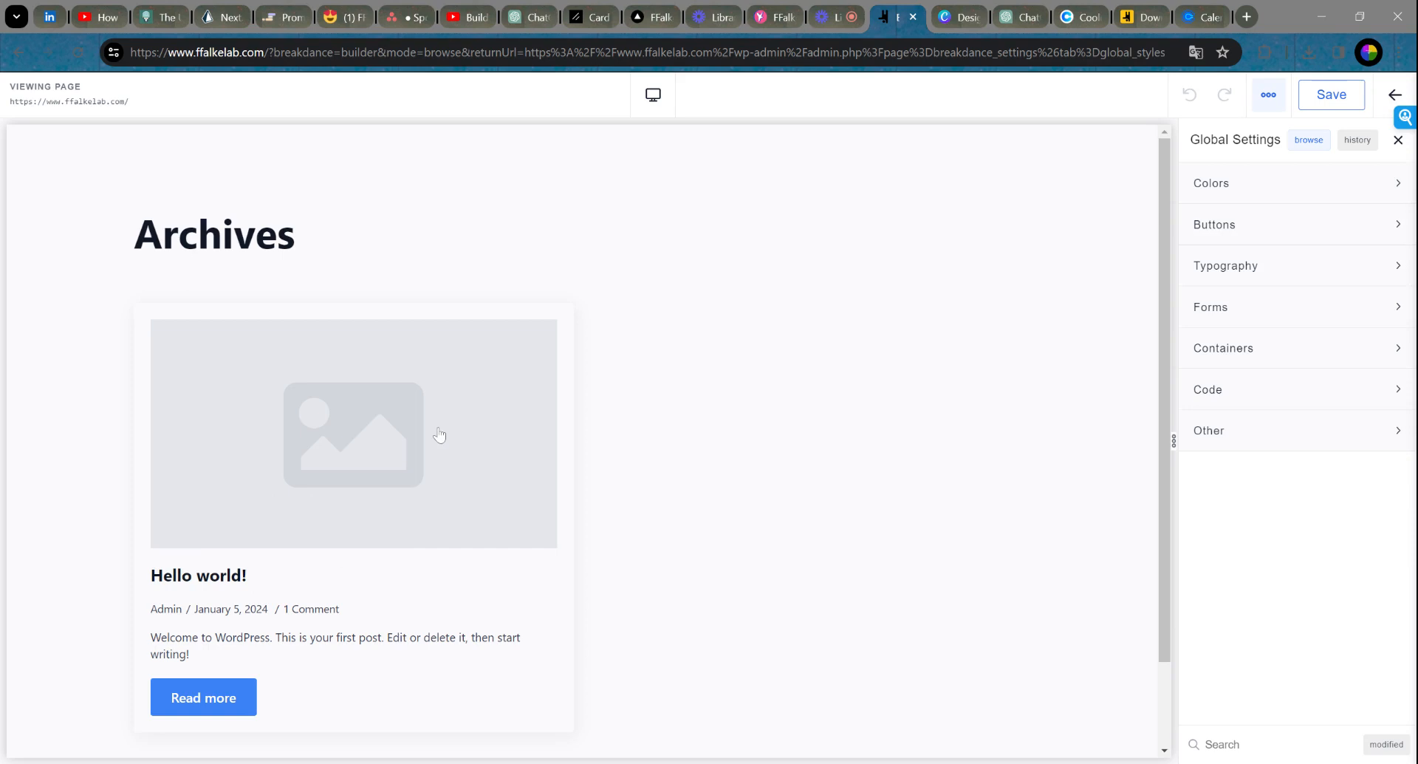
pyautogui.scroll(-1, 425, 447)
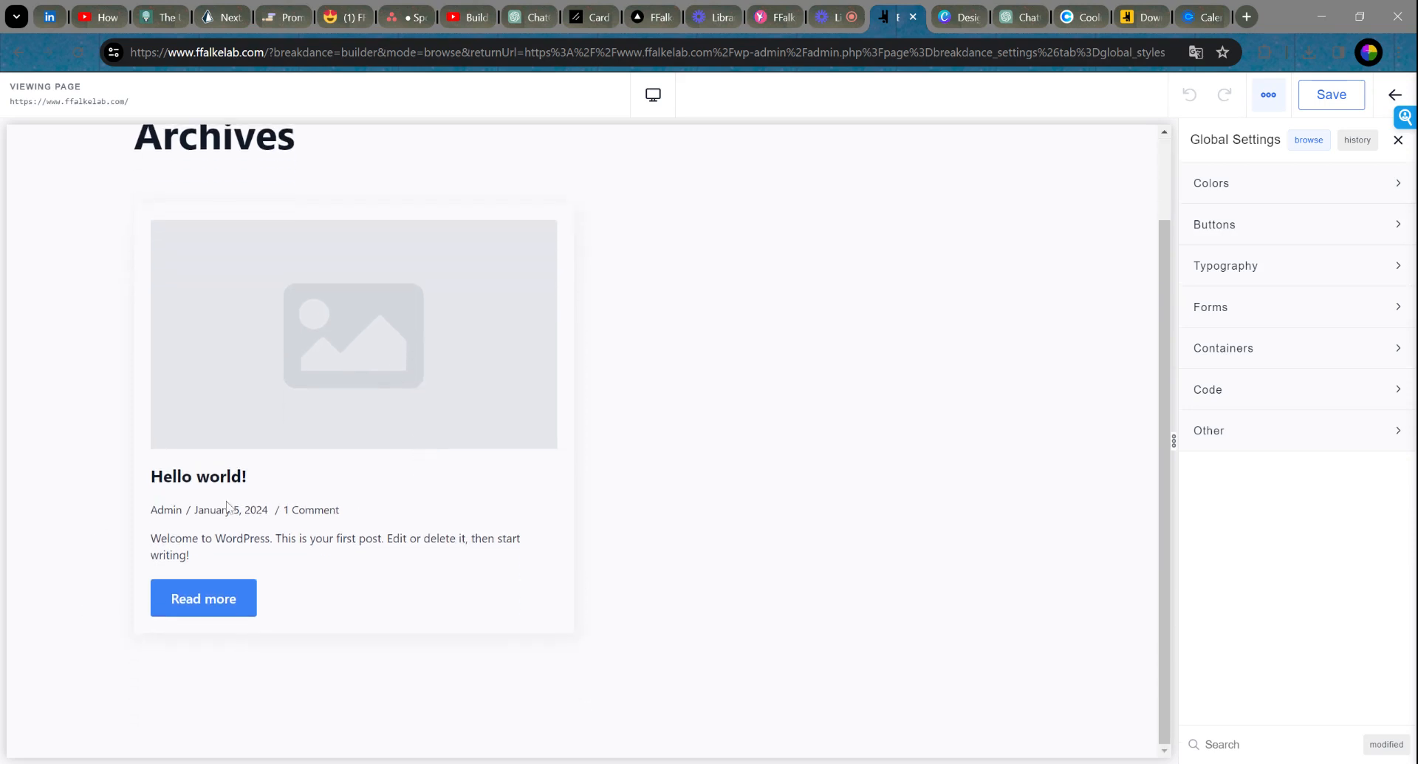
pyautogui.scroll(1, 437, 554)
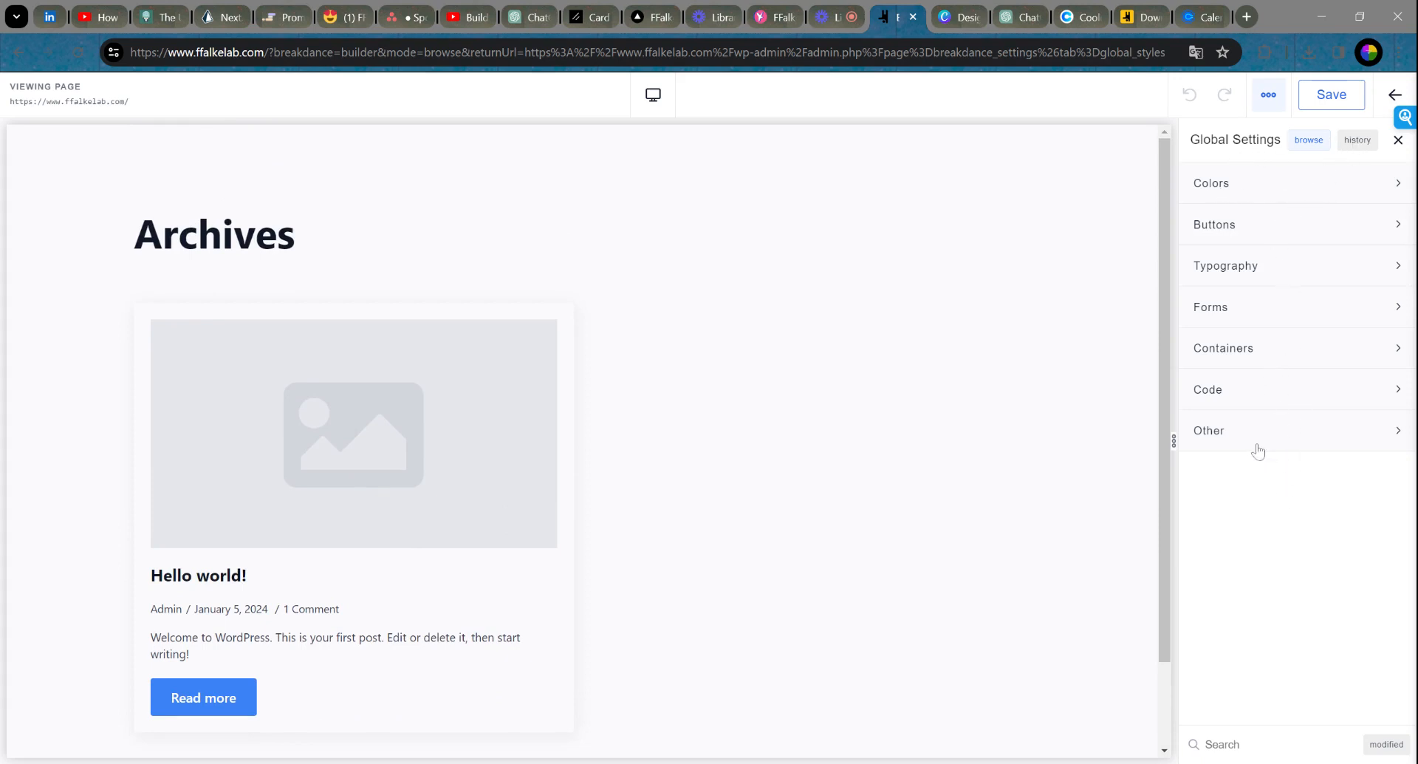
# Step: Expand the global Colors group and preview the Palette editor, then close it
pyautogui.click(1269, 187)
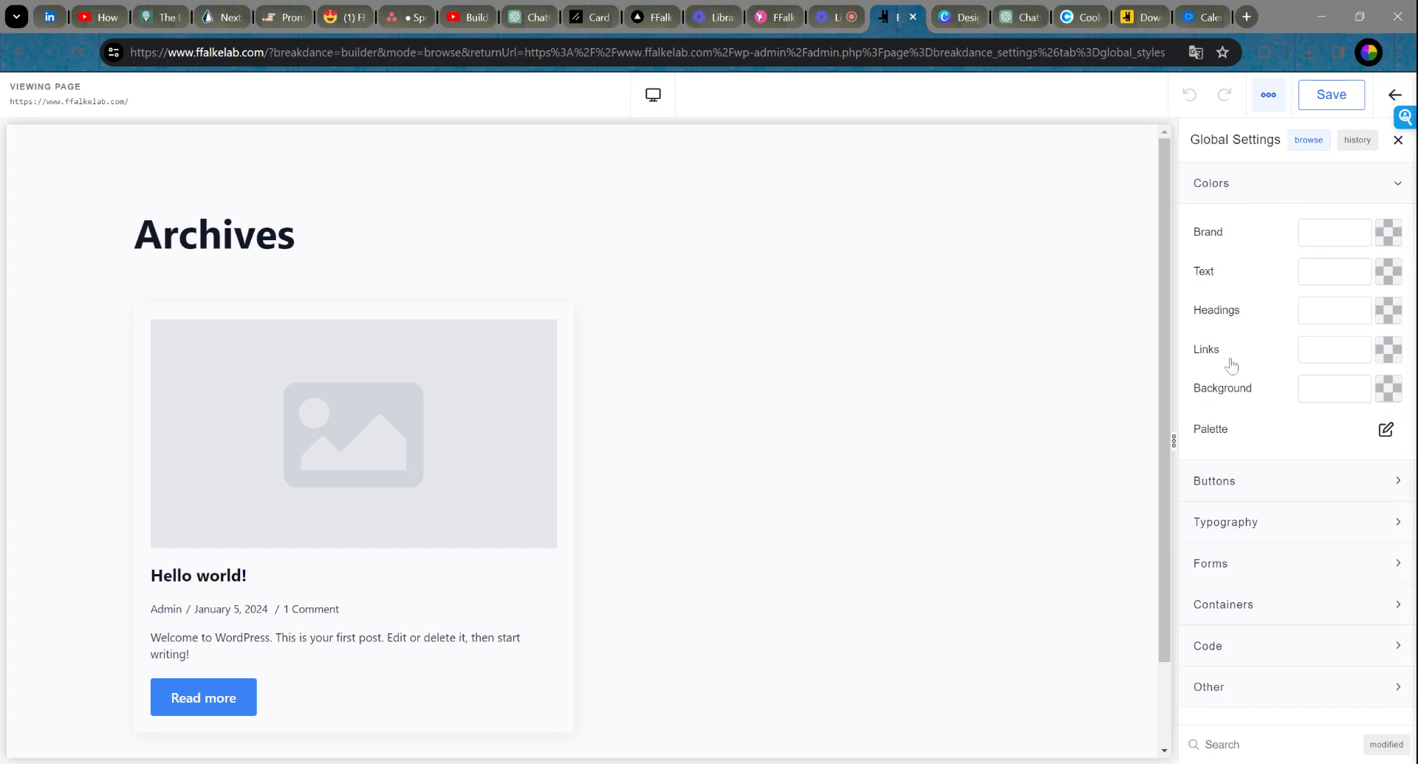
pyautogui.click(1386, 431)
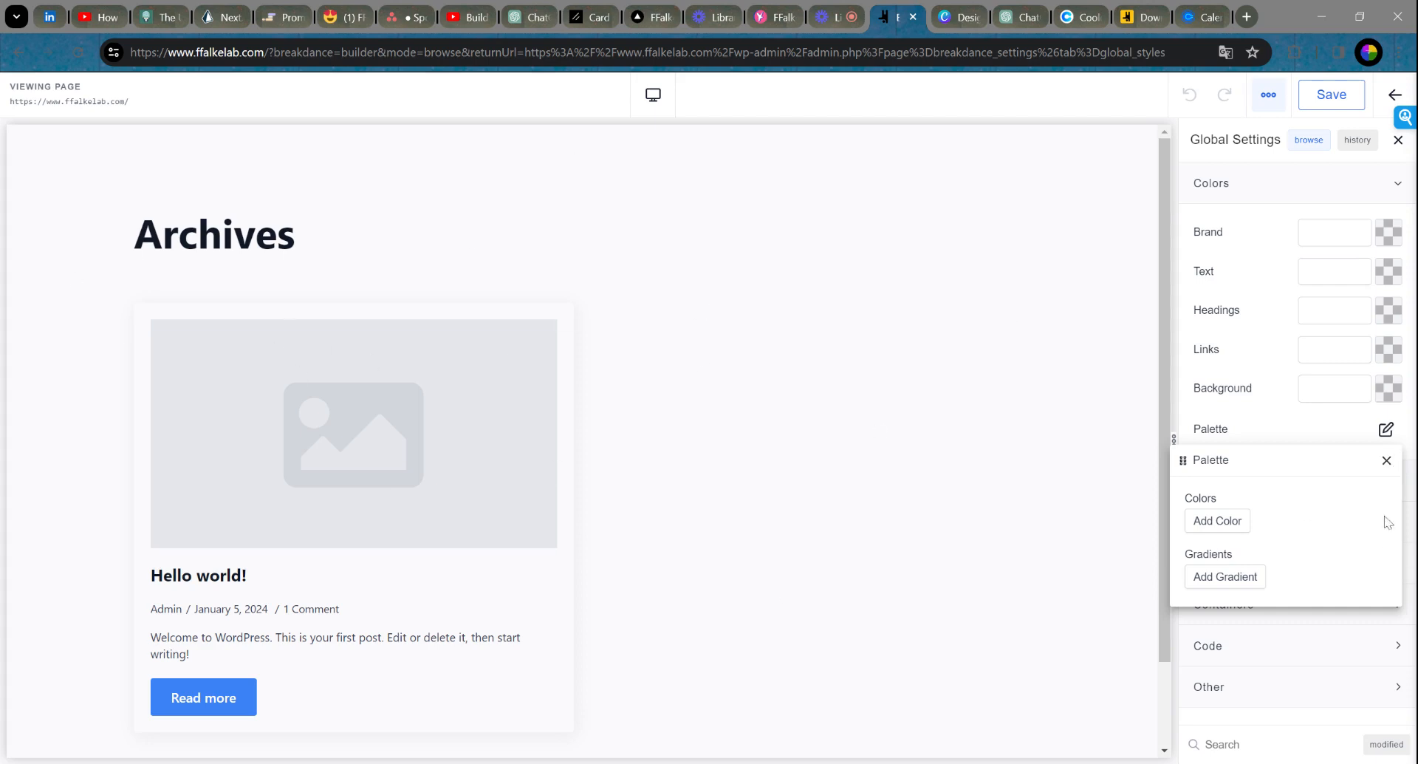
pyautogui.click(1387, 460)
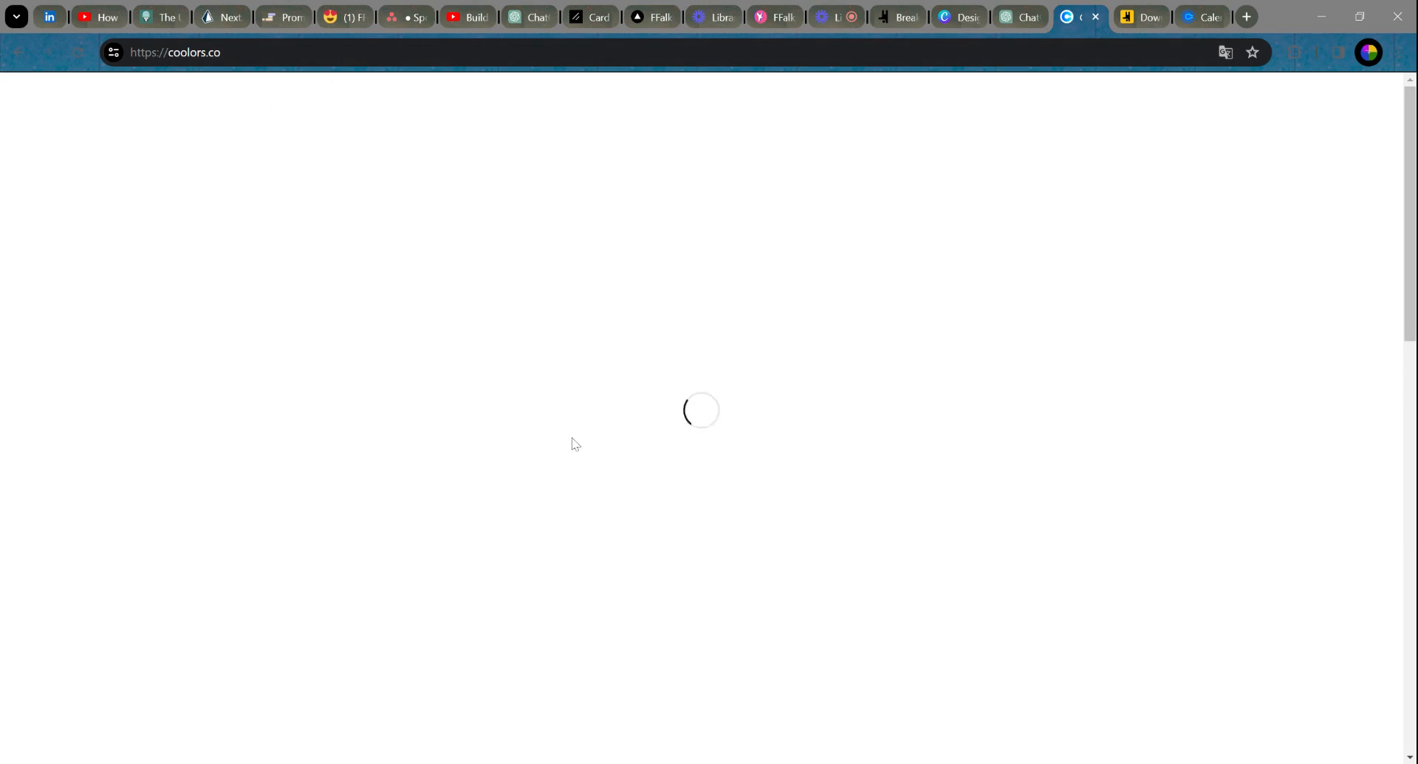
# Step: Reload coolors.co, then switch to the Canva design showing the FFalke Palette brand colours
pyautogui.click(848, 53)
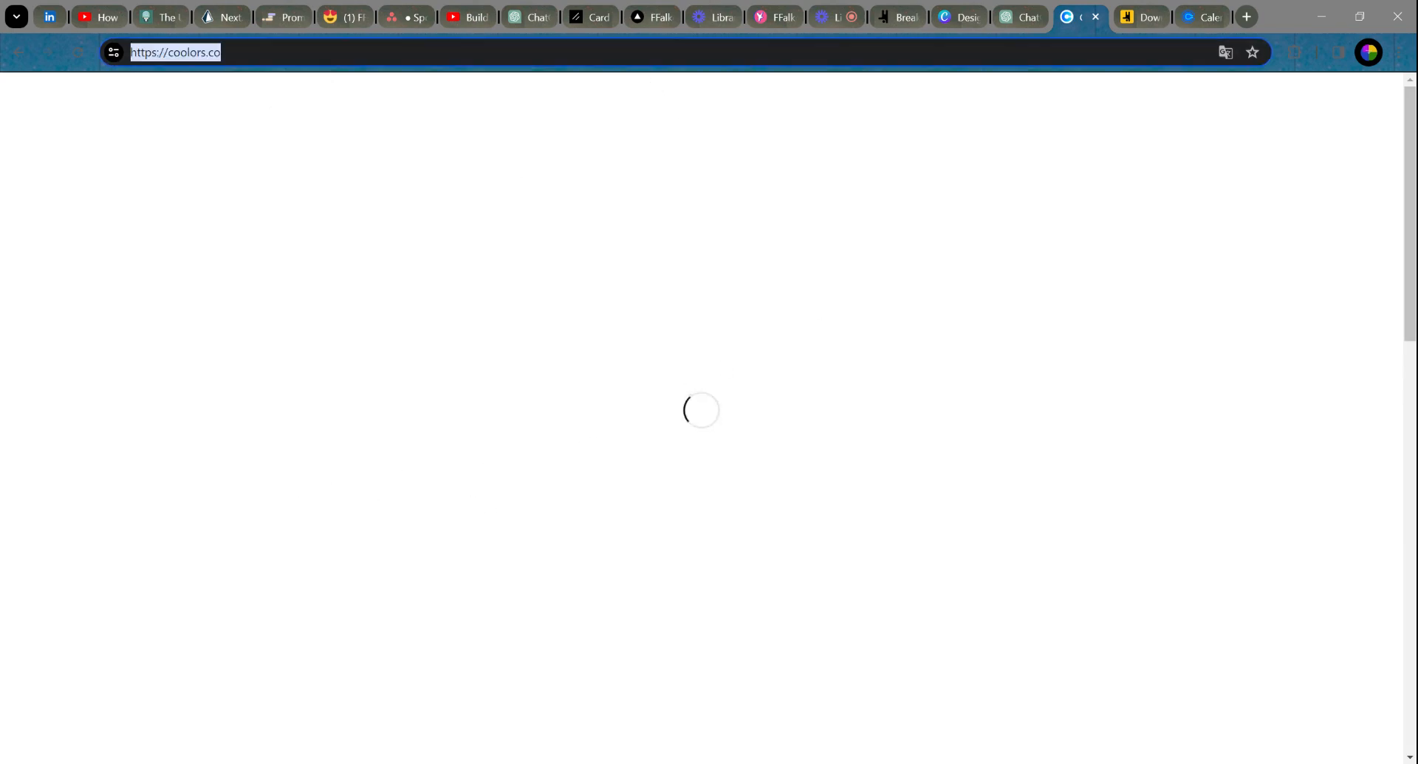
pyautogui.press('Return')
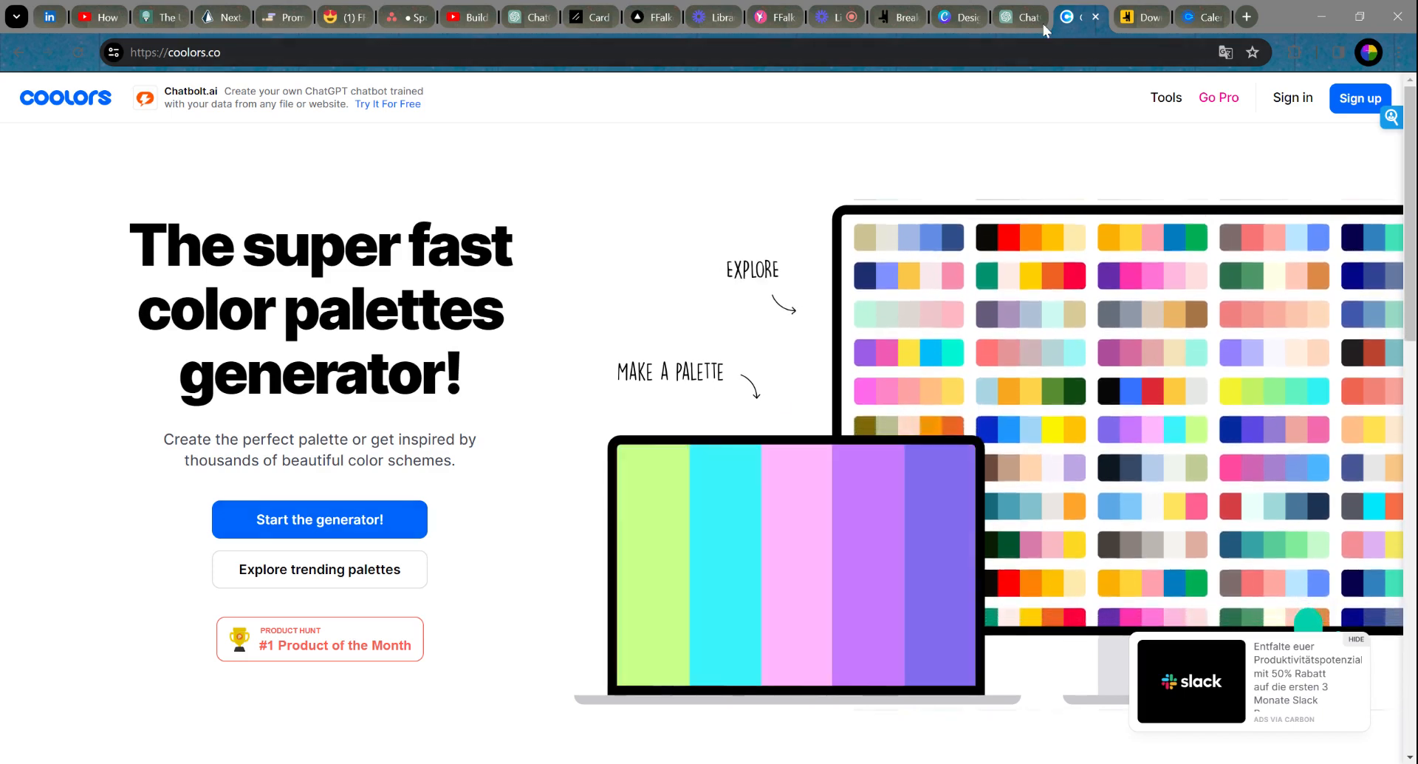
pyautogui.moveTo(1166, 97)
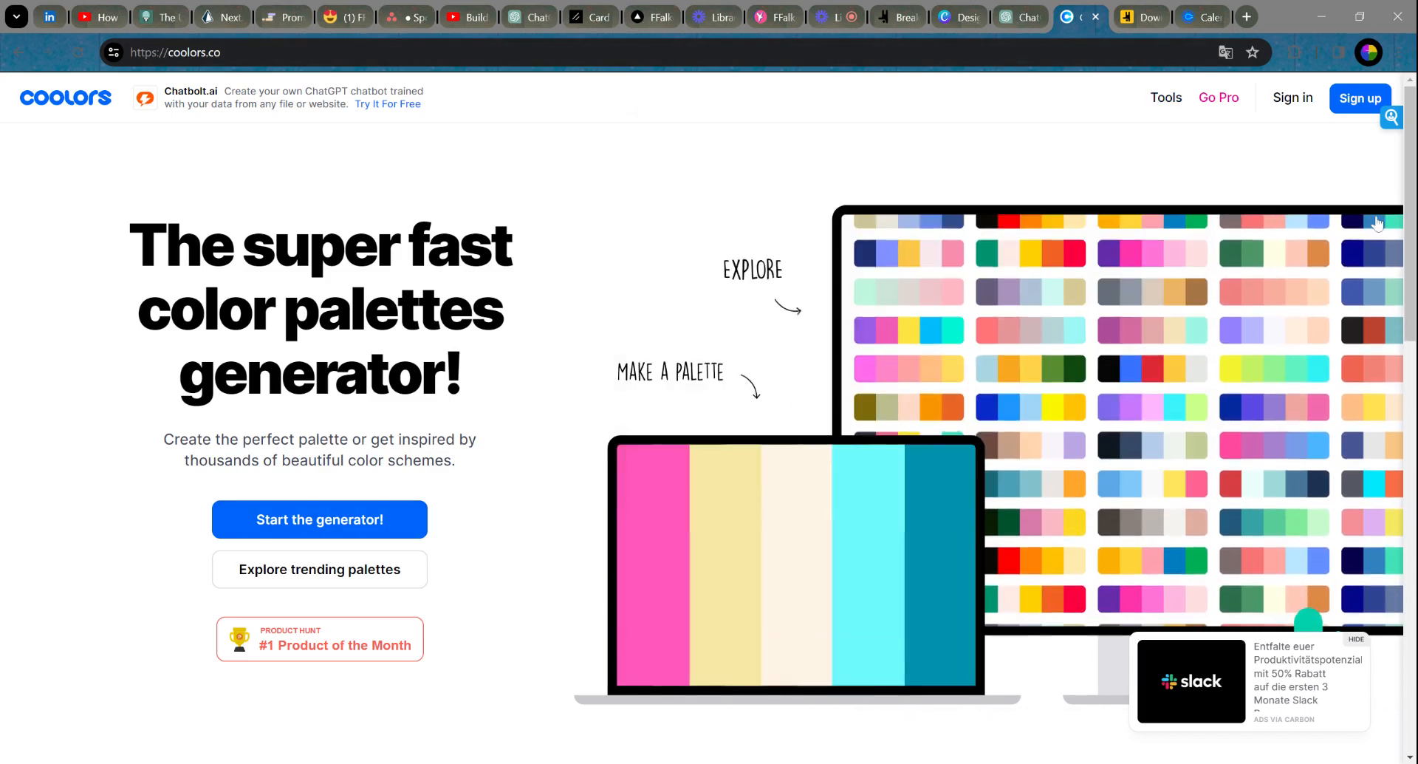
pyautogui.click(951, 17)
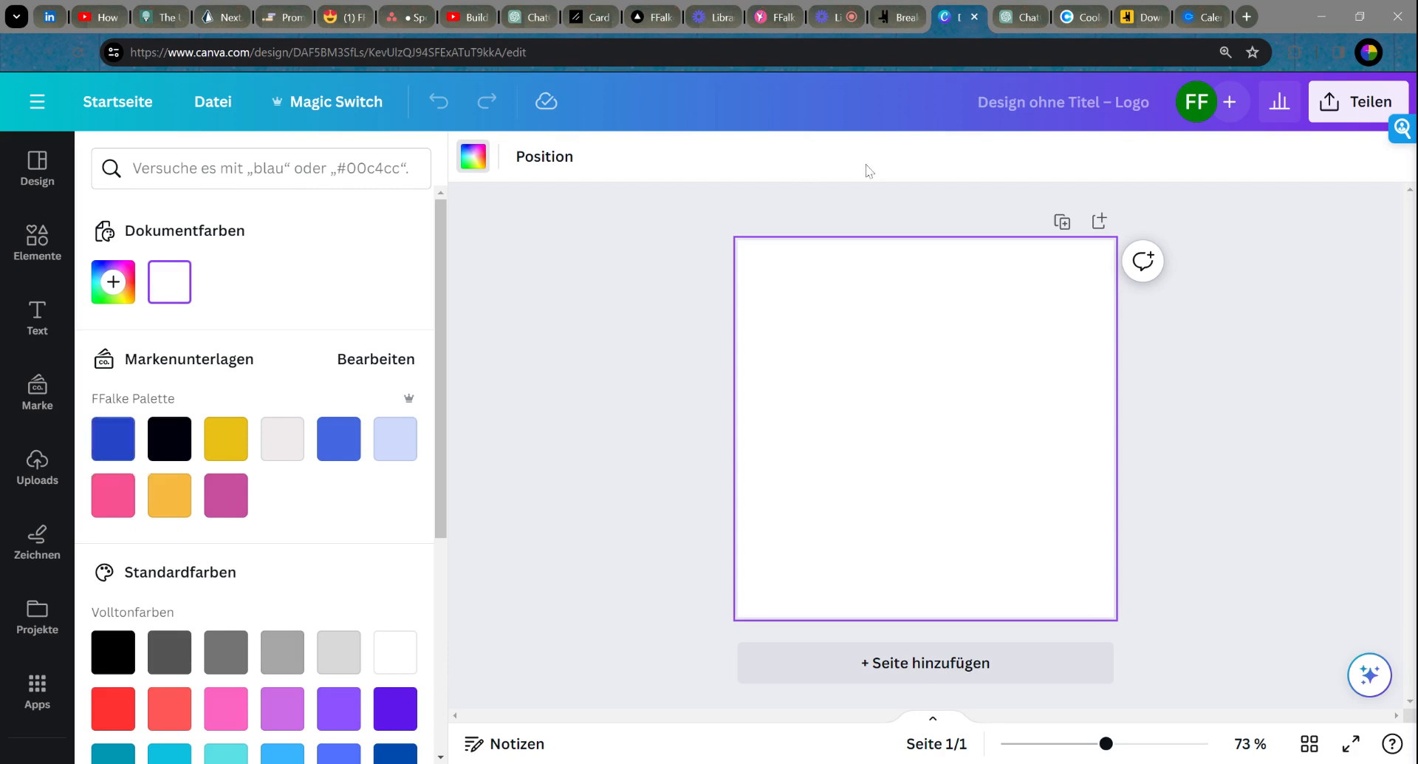
# Step: After reviewing Canva's FFalke Palette colours, return to the Breakdance global colour settings
pyautogui.click(885, 19)
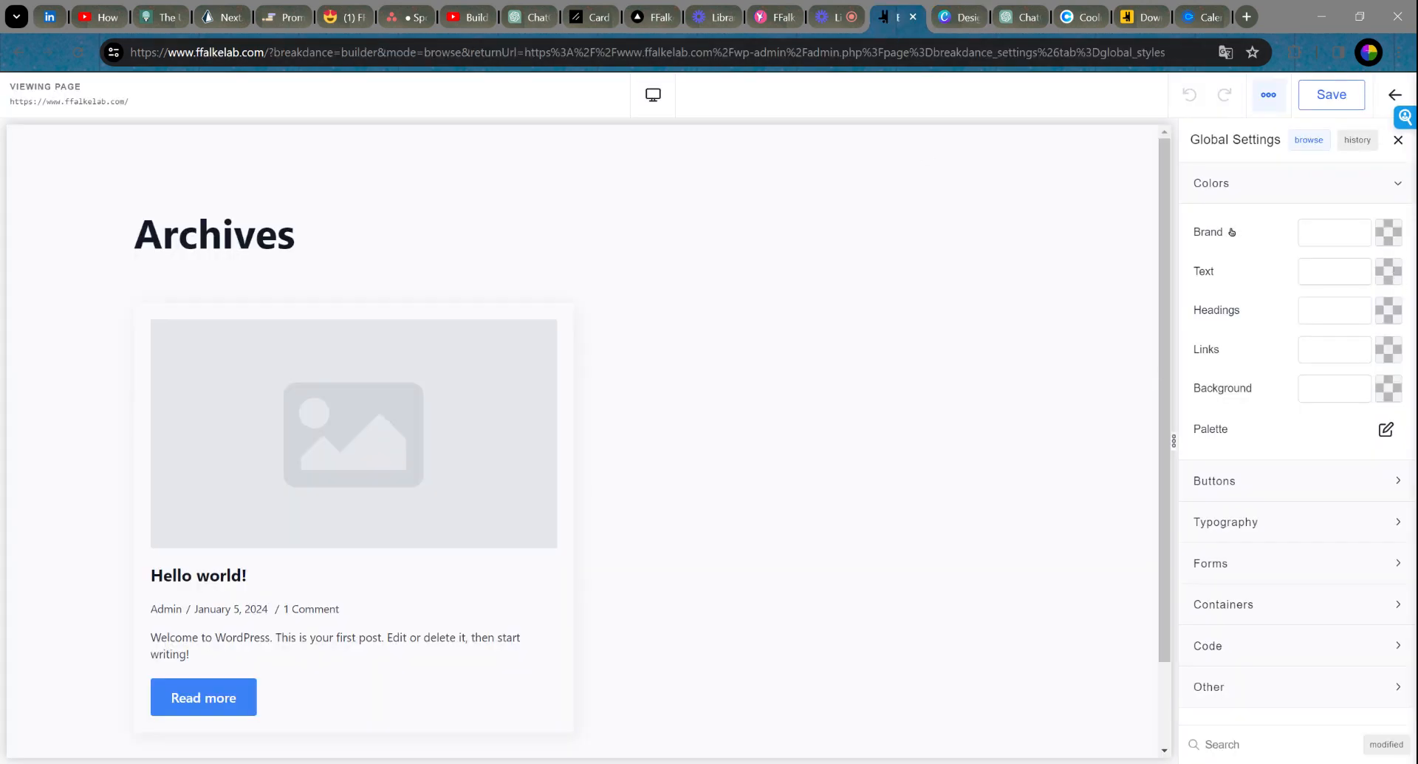
# Step: Set the Brand colour to #2444c5 and paste the same blue into Headings
pyautogui.write('#2444')
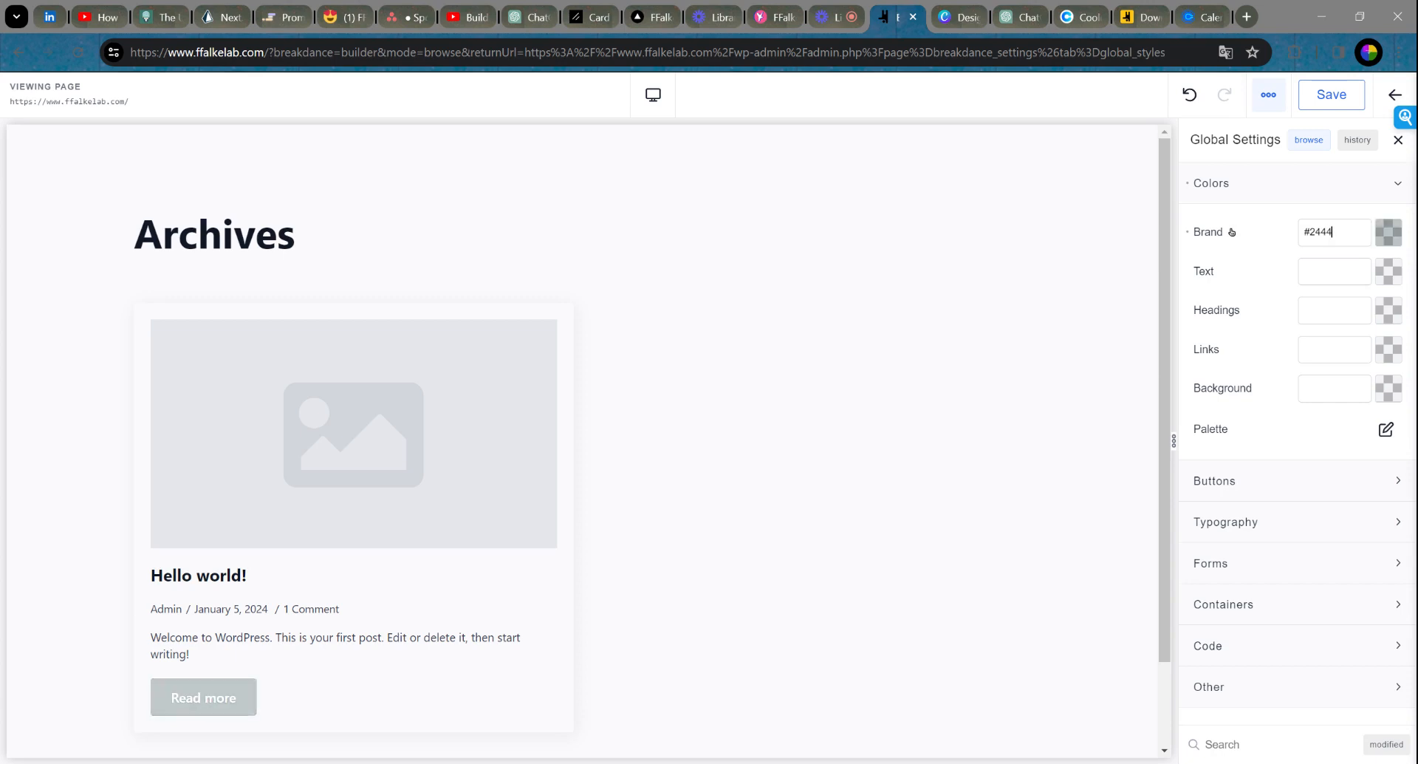
pyautogui.write('c5')
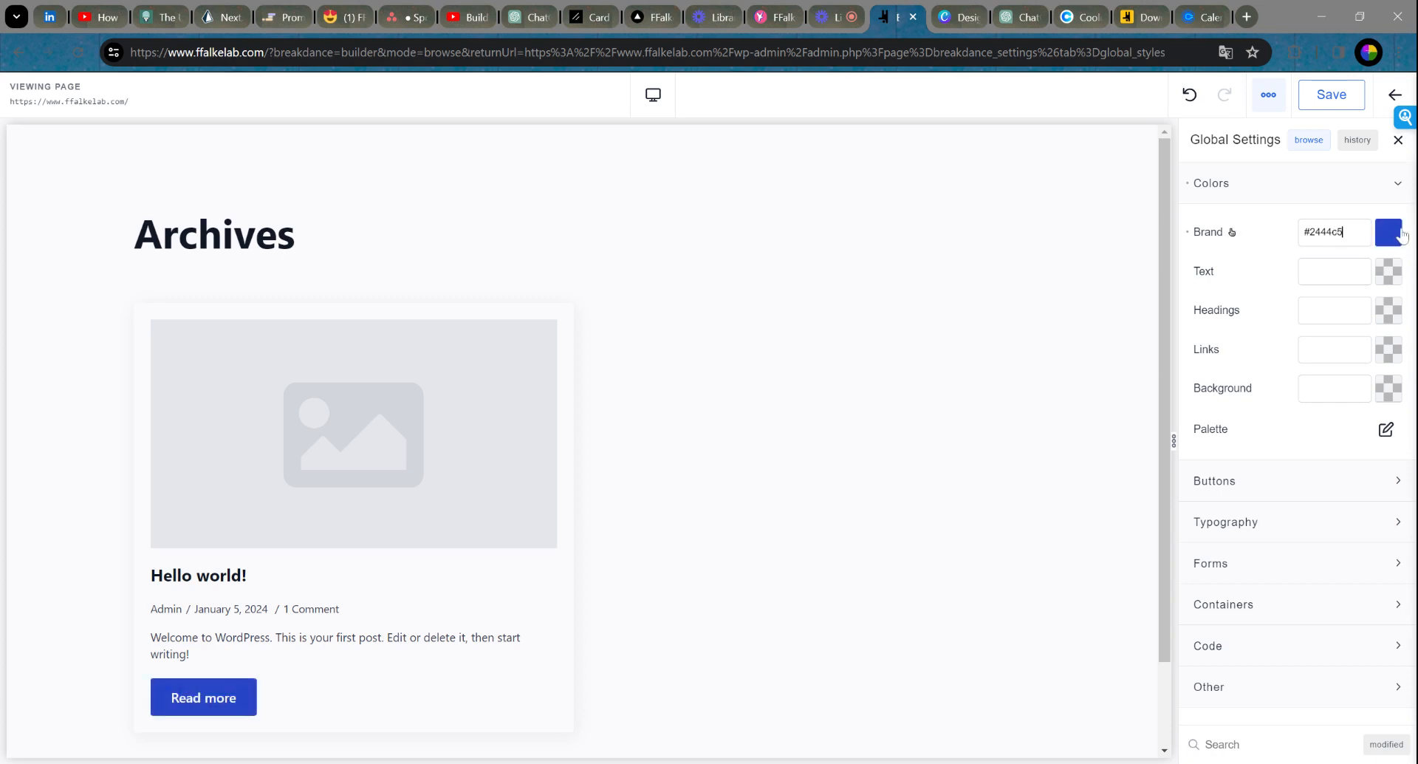
pyautogui.moveTo(1351, 233); pyautogui.dragTo(1243, 231)
pyautogui.hotkey('ctrl', 'c')
pyautogui.click(1340, 310)
pyautogui.hotkey('ctrl', 'v')
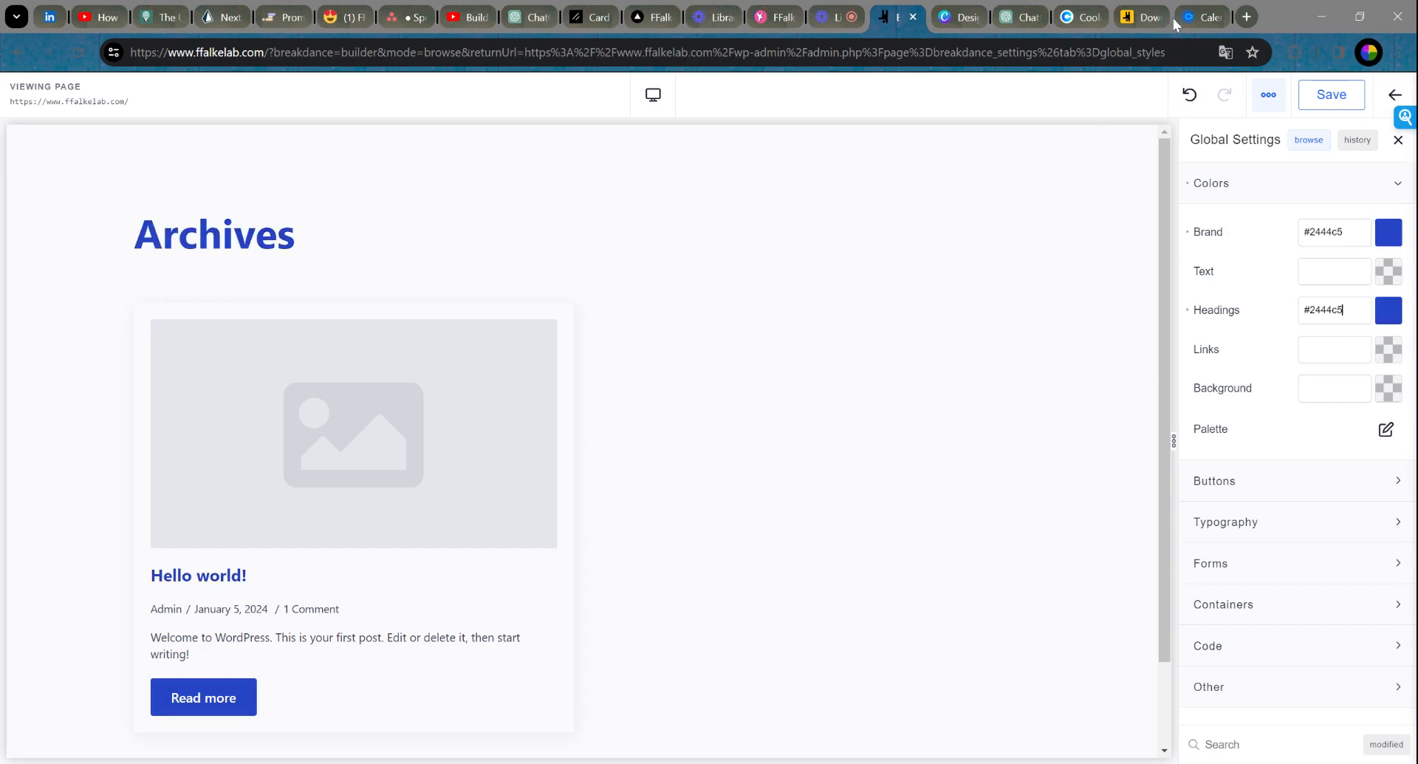
# Step: Check the palette in Canva, then set Background to #efeaed and Text to #000000
pyautogui.click(944, 22)
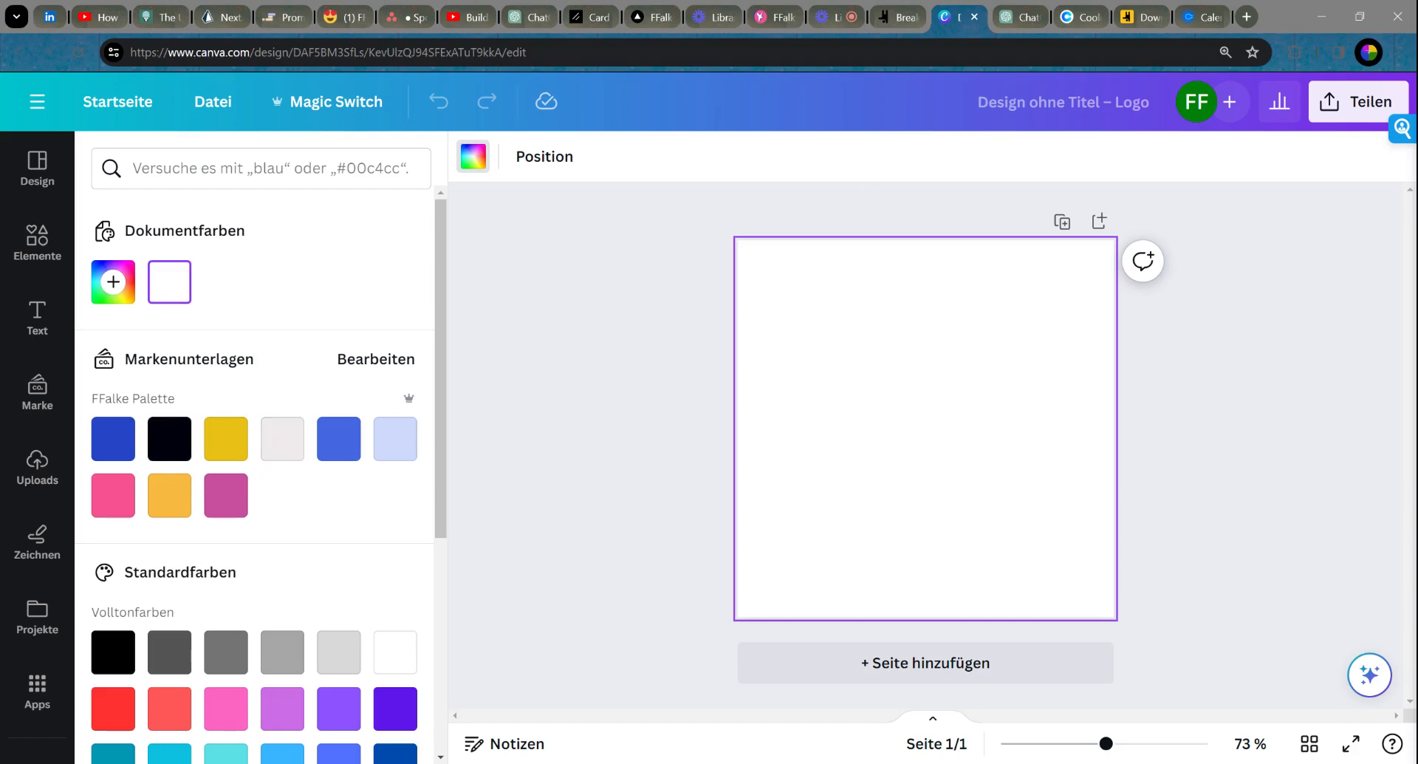
pyautogui.click(897, 17)
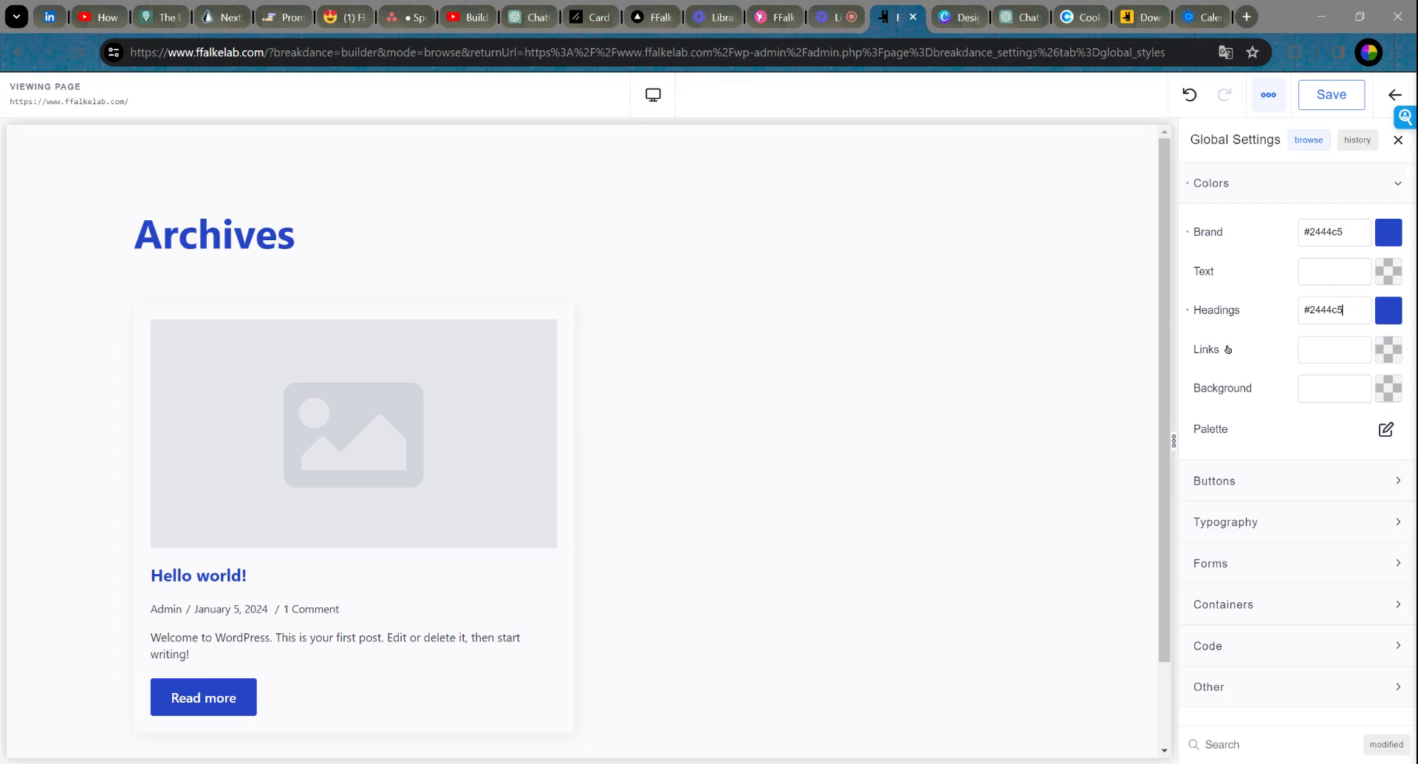
pyautogui.click(1305, 388)
pyautogui.write('#efeaed')
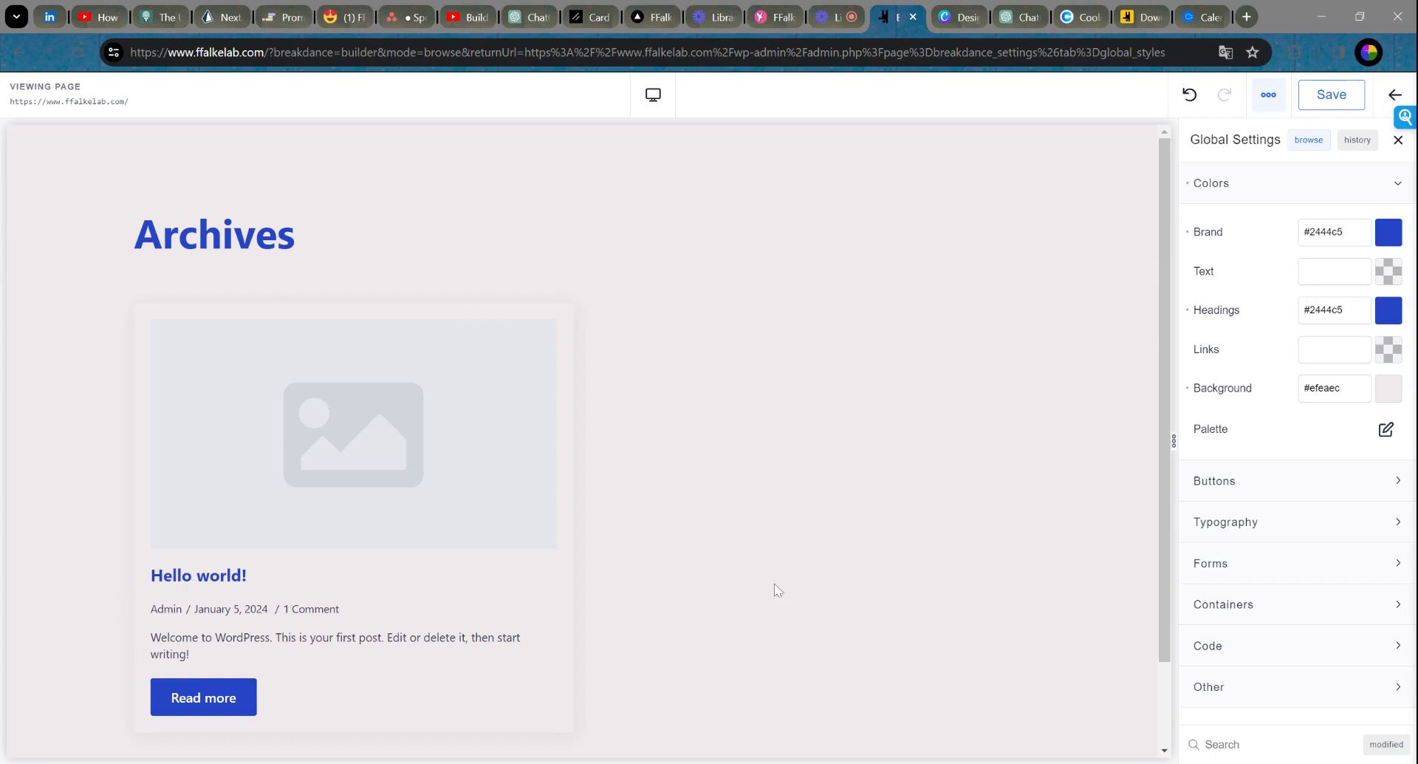
pyautogui.write('#000000')
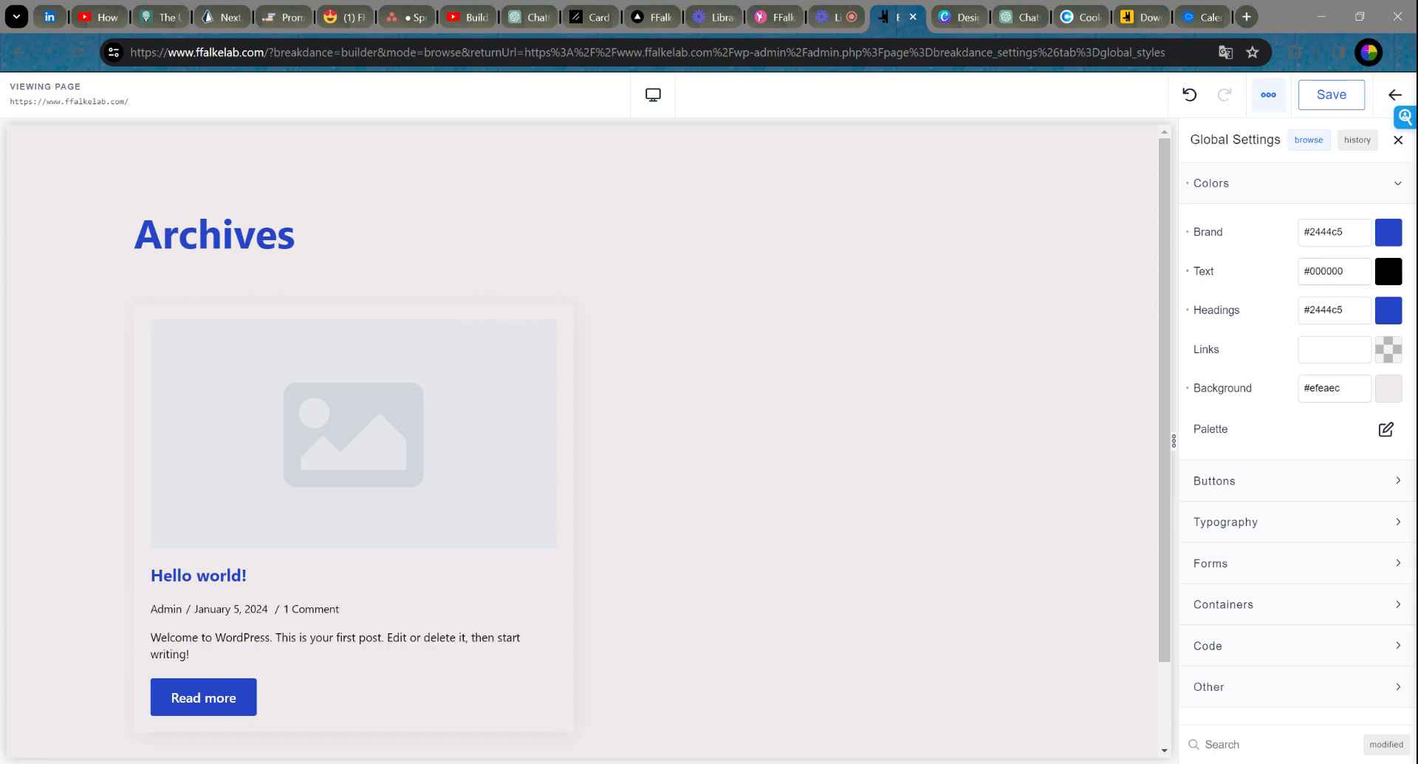
pyautogui.click(1228, 349)
# Step: Read the pink hex from the FFalke Canva palette and enter #c84f9c as the Links colour
pyautogui.click(959, 19)
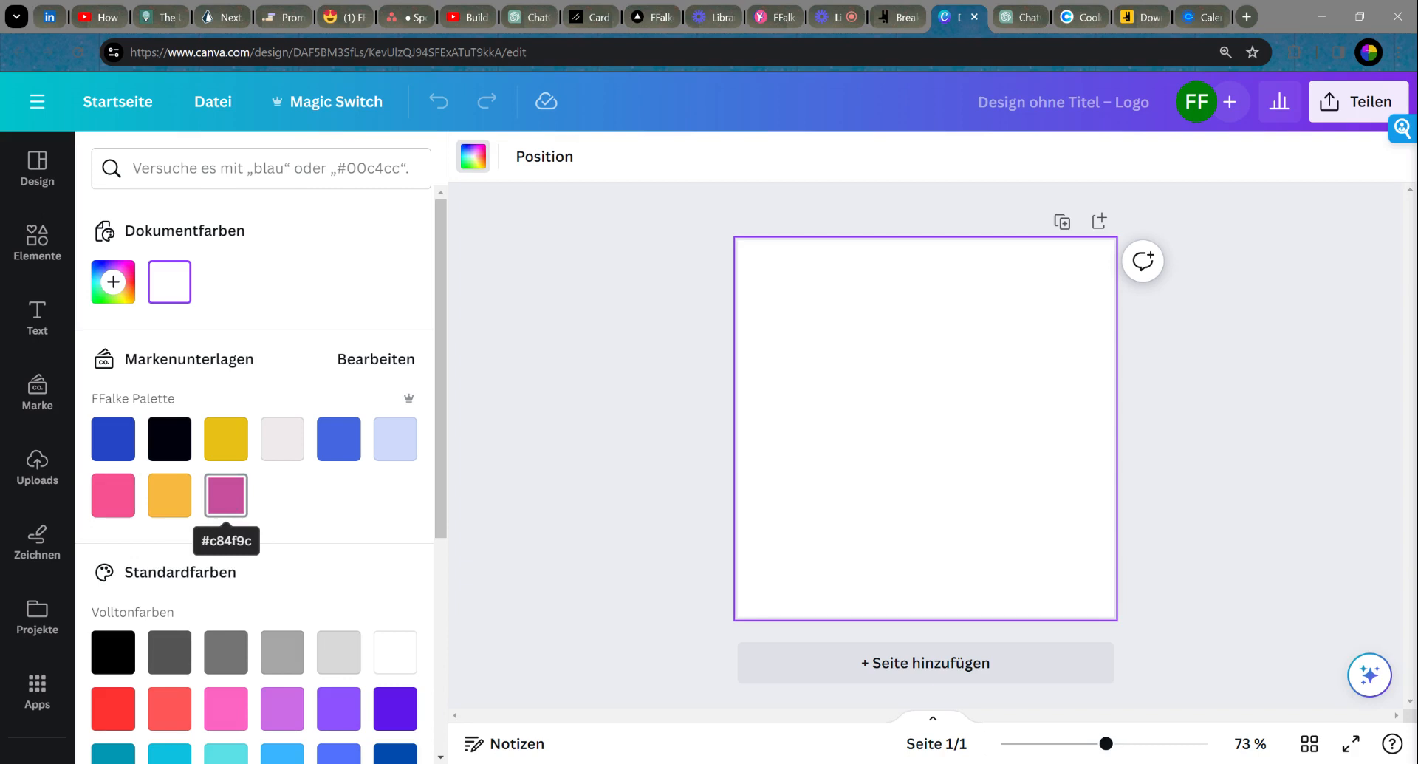
pyautogui.click(889, 16)
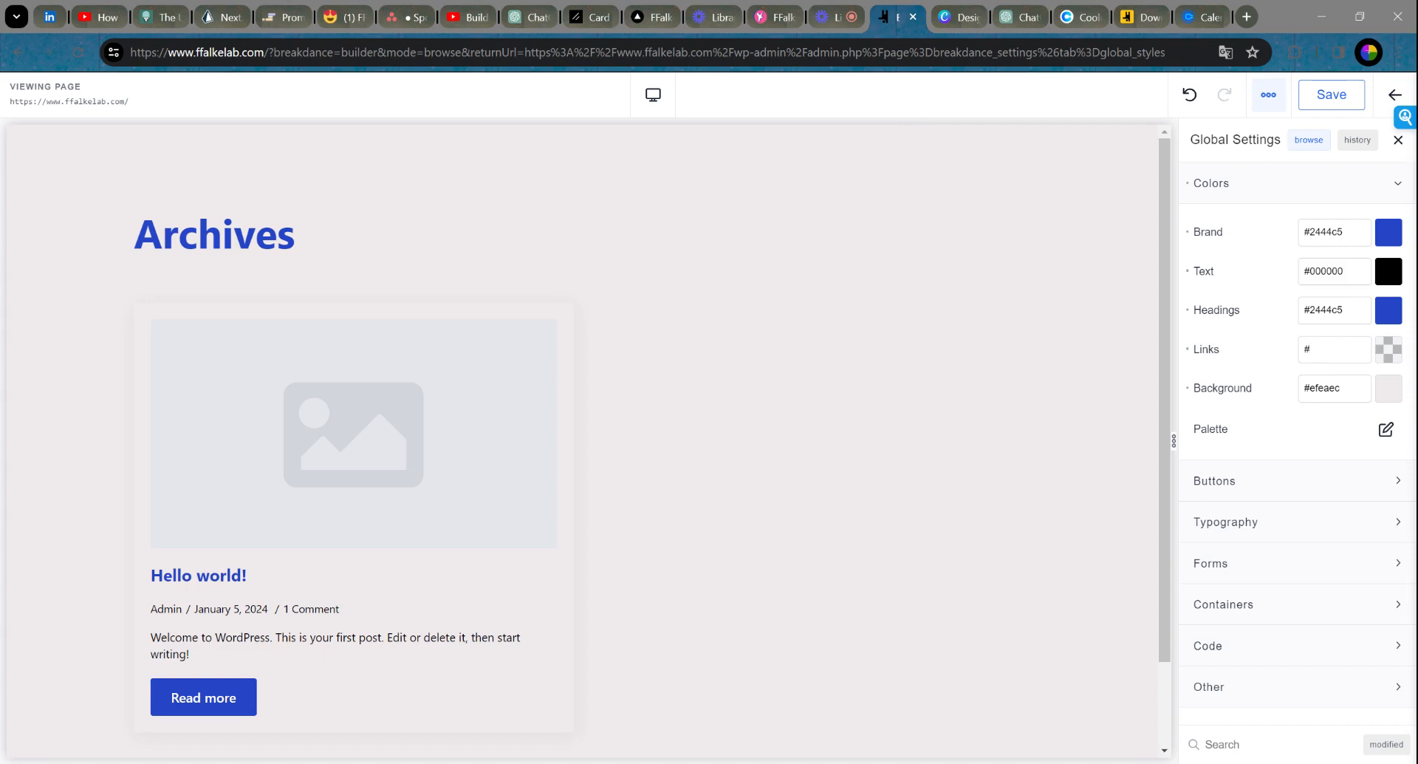
pyautogui.write('#c84f9c')
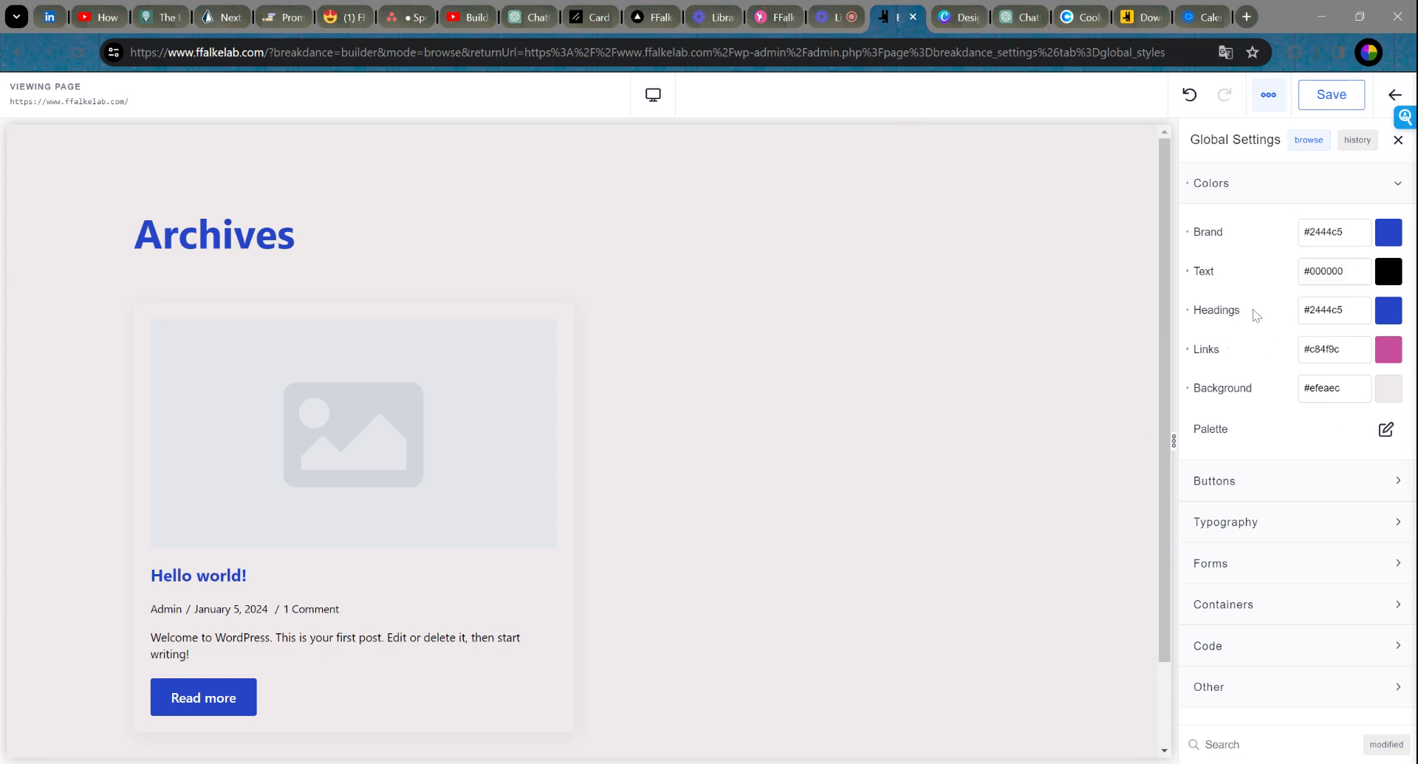
# Step: Add a colour named white with value #ffffff to the global palette
pyautogui.click(1386, 429)
pyautogui.click(1217, 521)
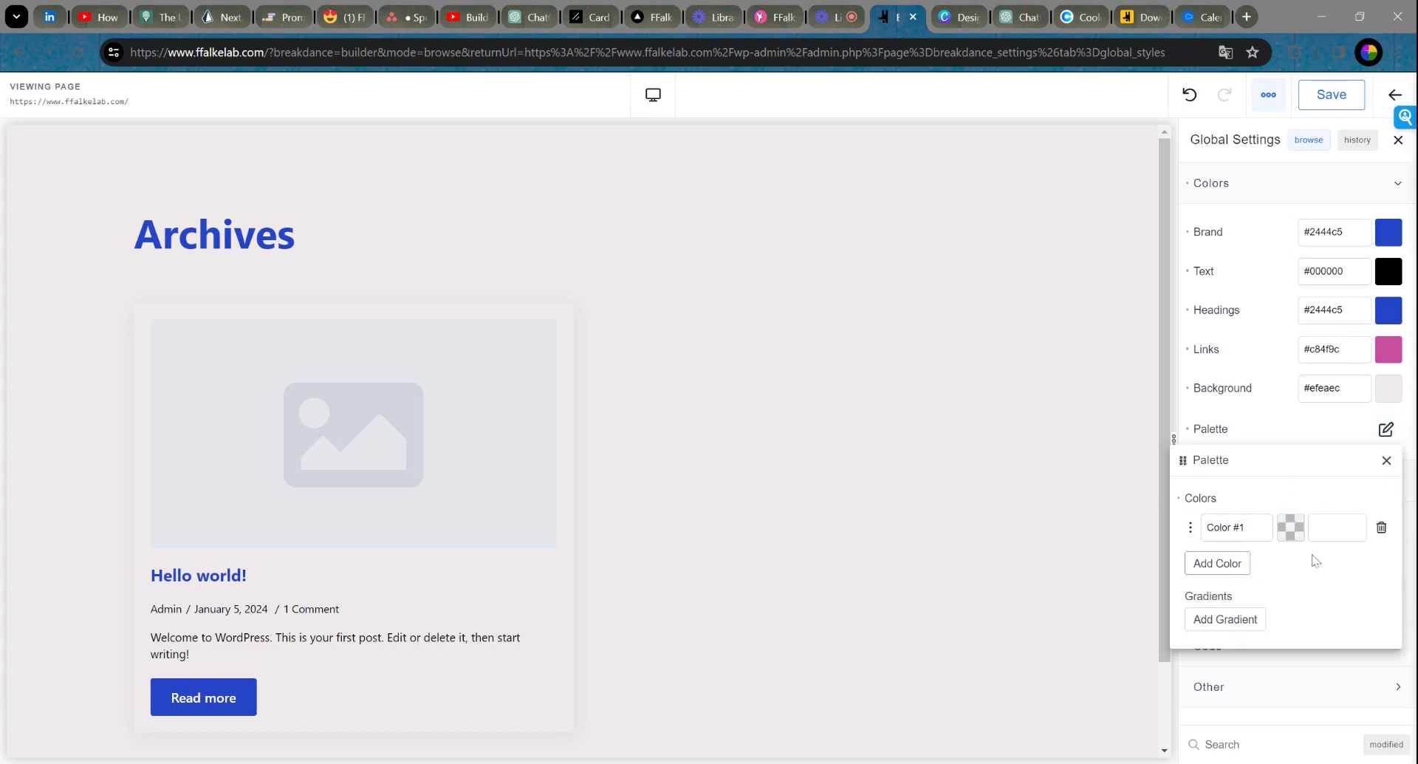
pyautogui.moveTo(1248, 529); pyautogui.dragTo(1186, 534)
pyautogui.write('w')
pyautogui.write('ffffff')
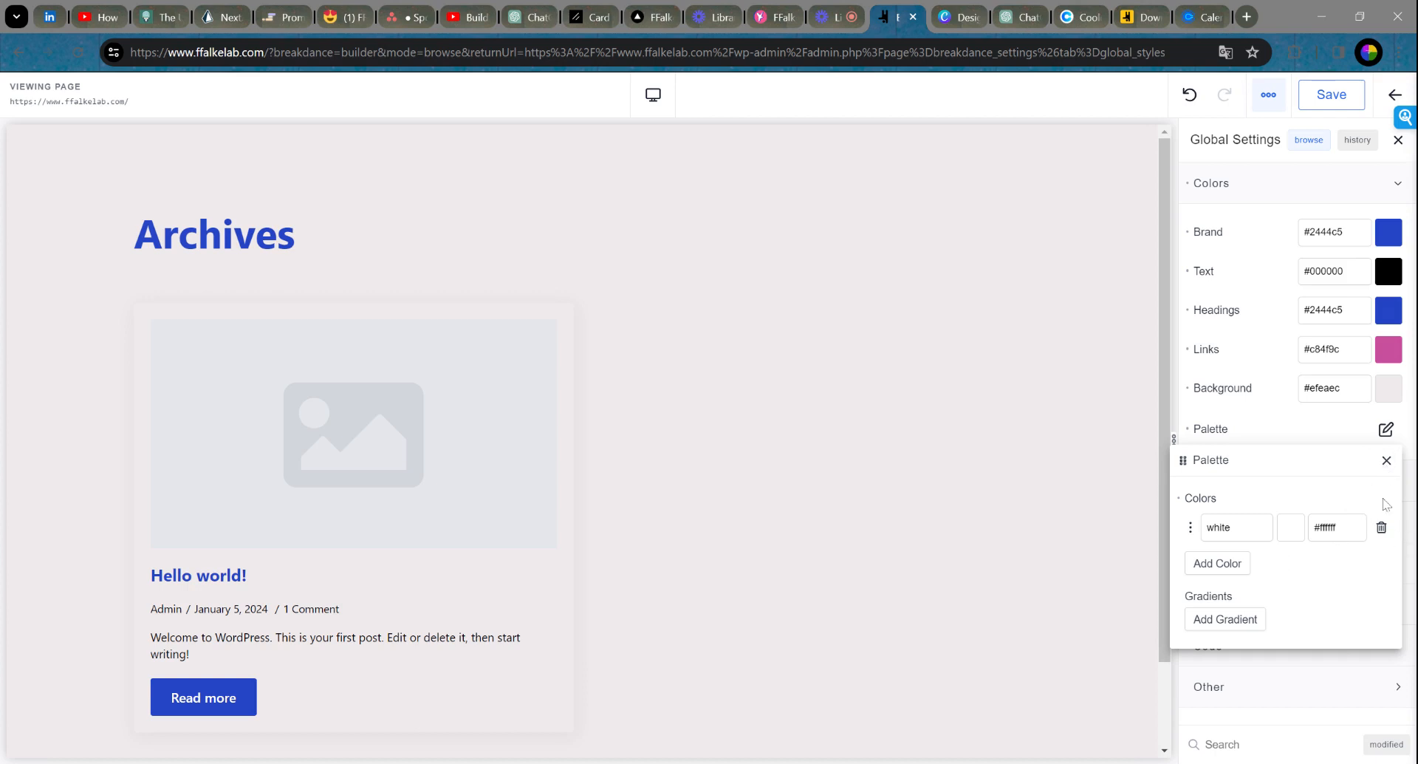
pyautogui.click(1388, 461)
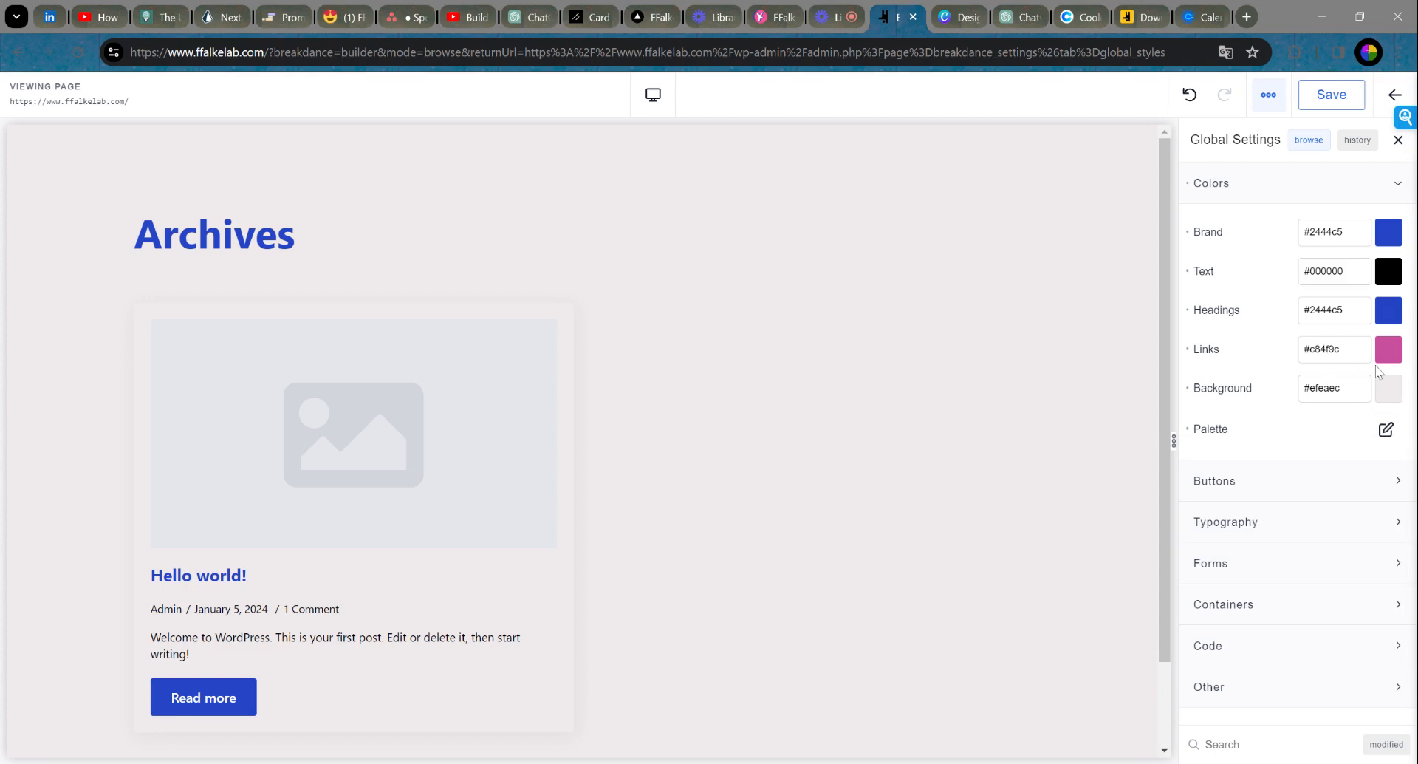
pyautogui.click(1356, 486)
# Step: Keep Brand blue as the Primary button background, leaving the size unchanged
pyautogui.scroll(-1, 1308, 458)
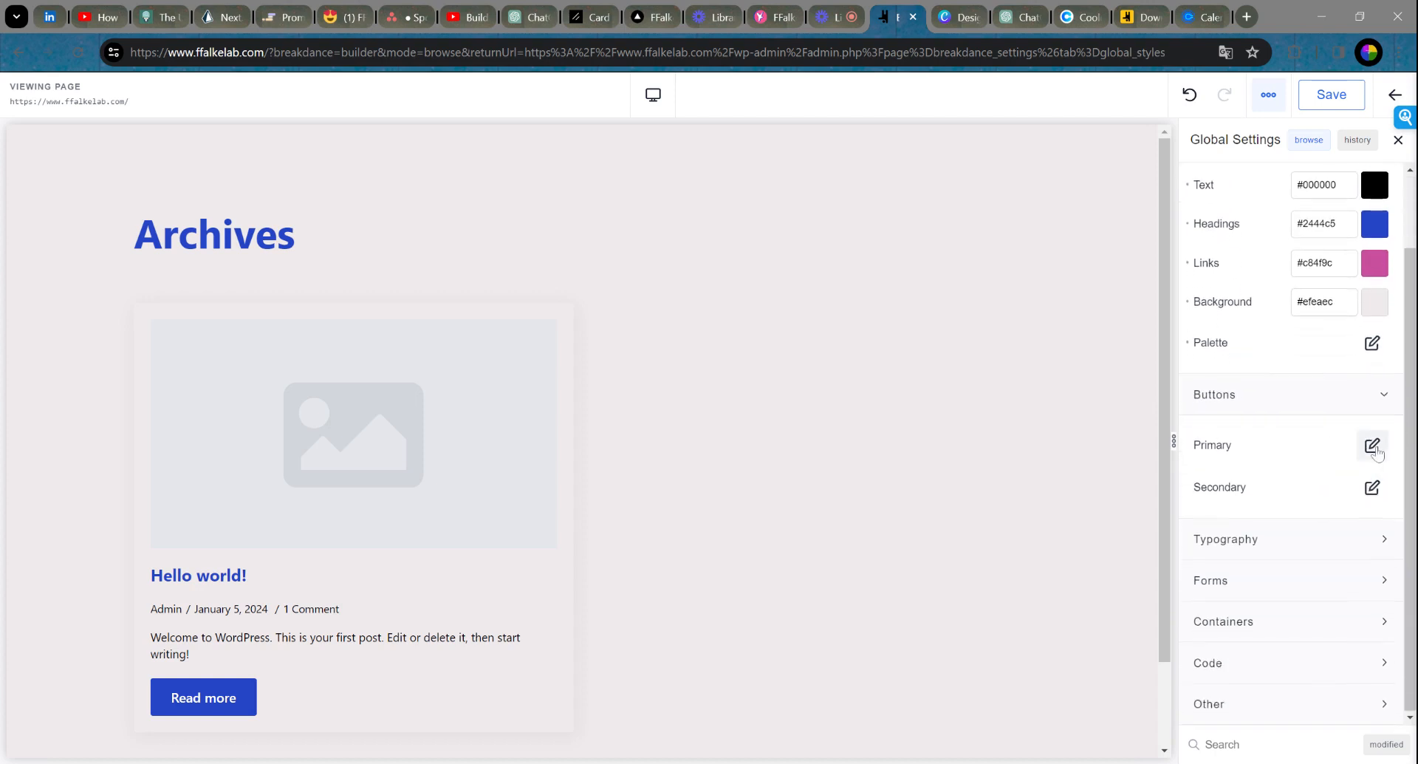
pyautogui.click(1373, 446)
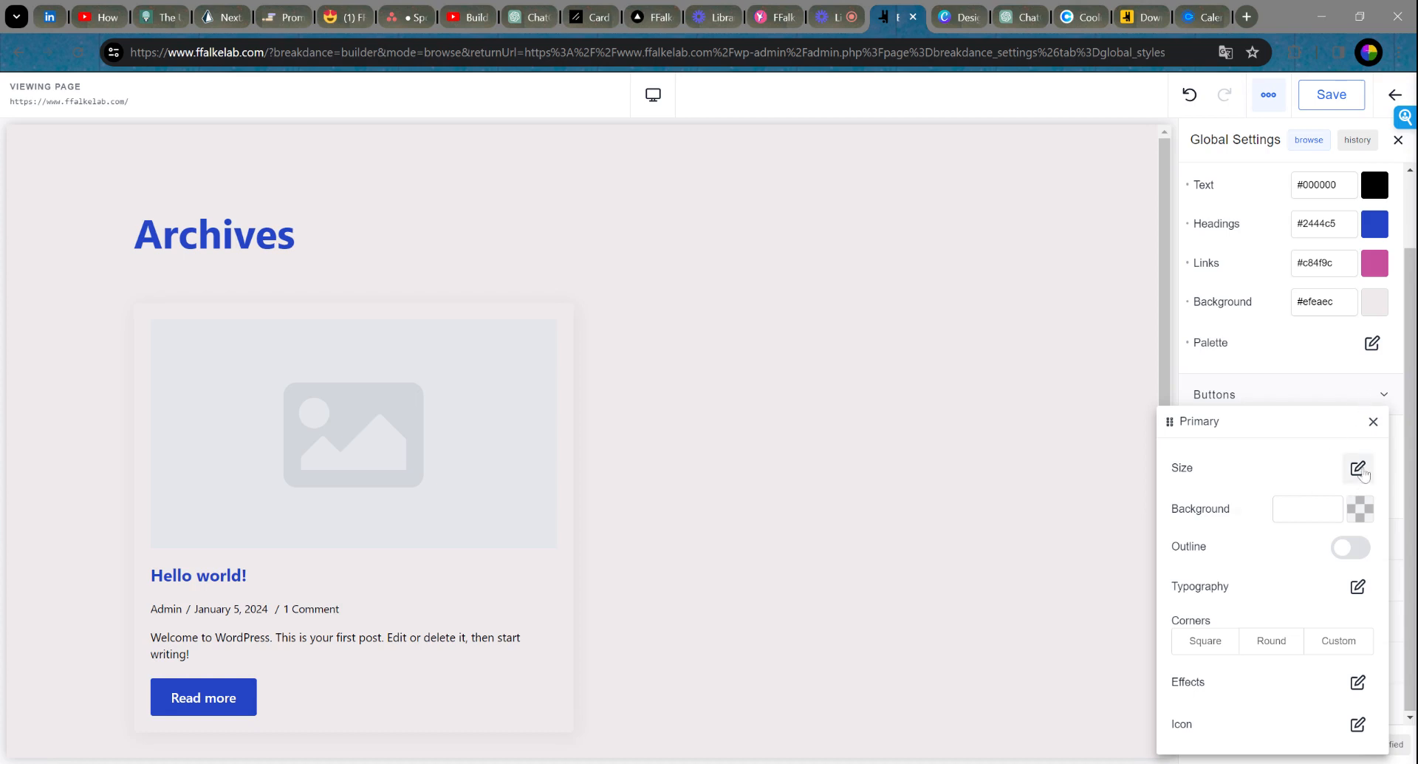
pyautogui.click(1358, 468)
pyautogui.click(1367, 508)
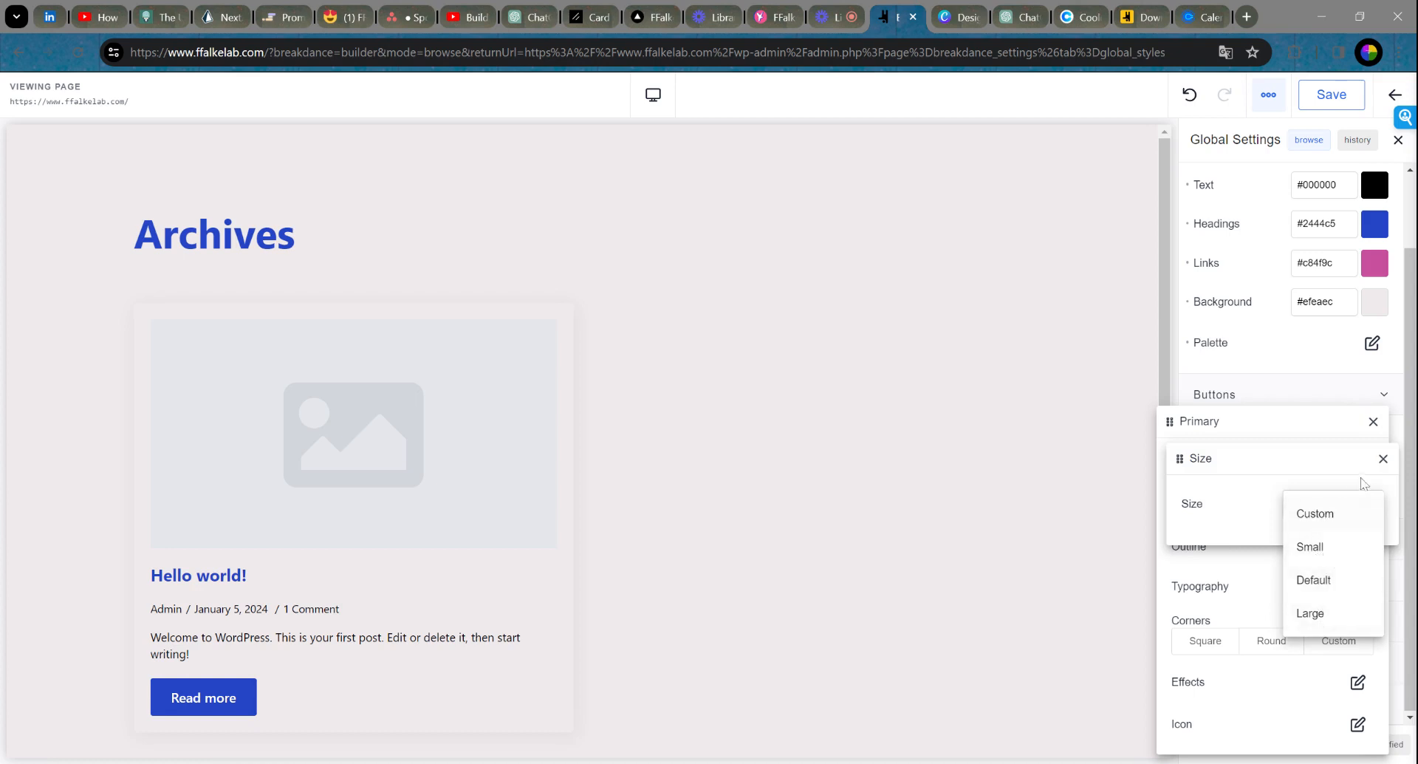
pyautogui.click(1383, 458)
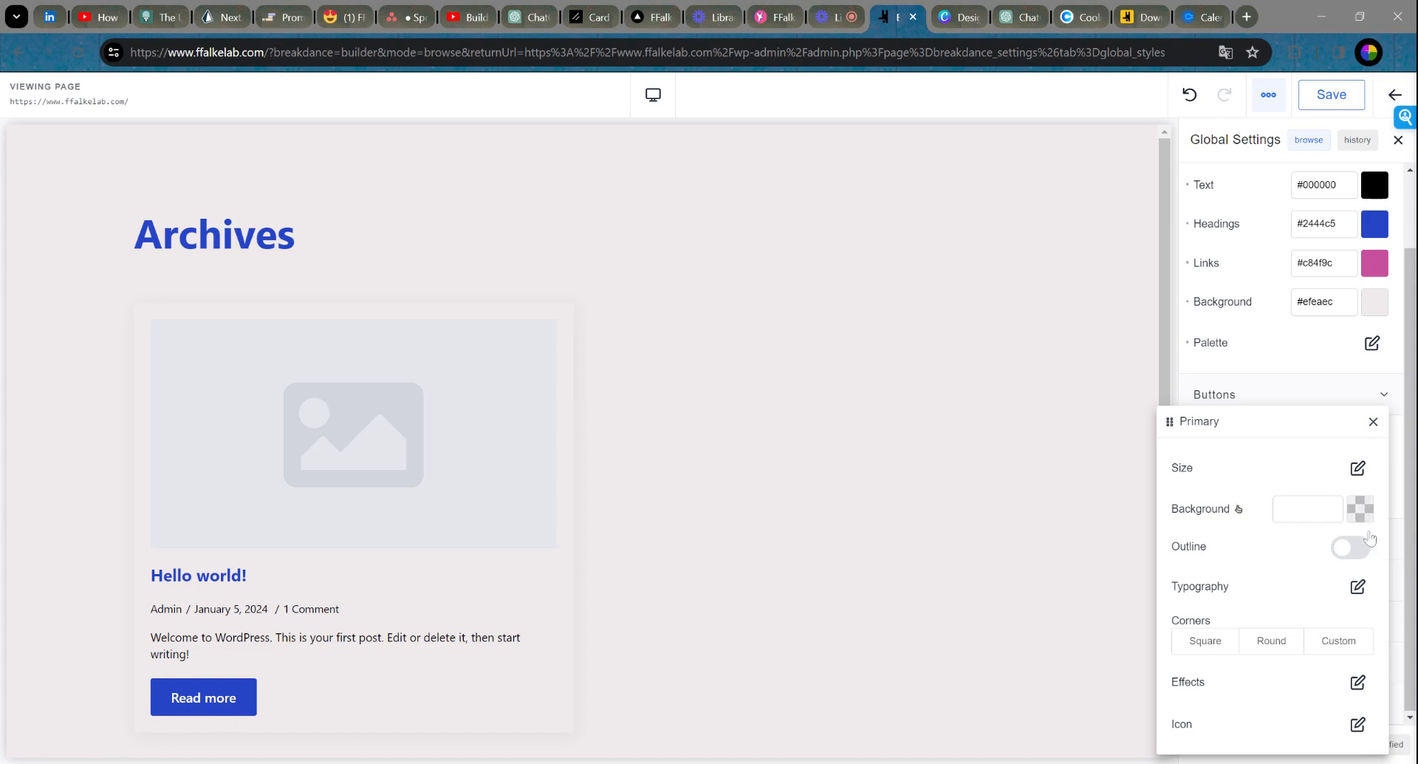
pyautogui.click(1360, 509)
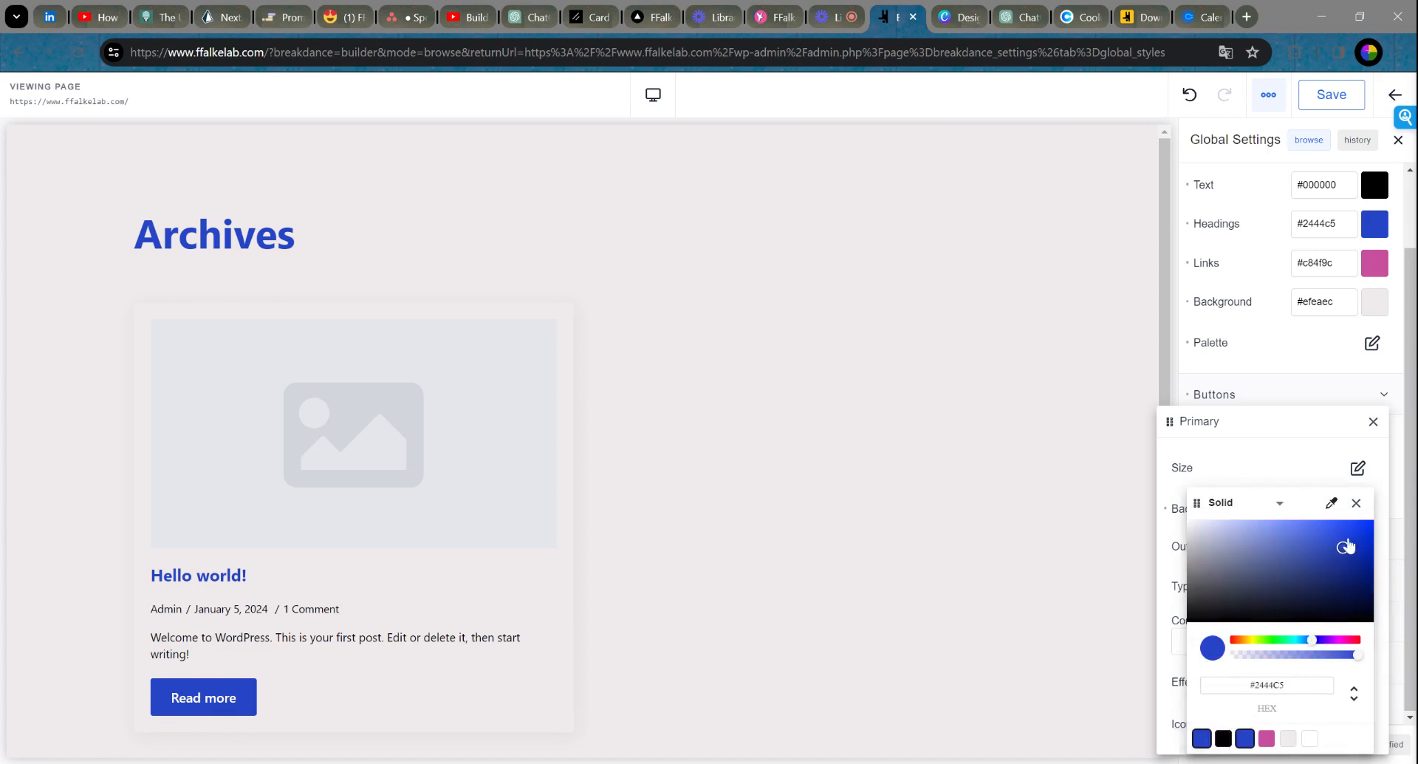
pyautogui.click(1356, 503)
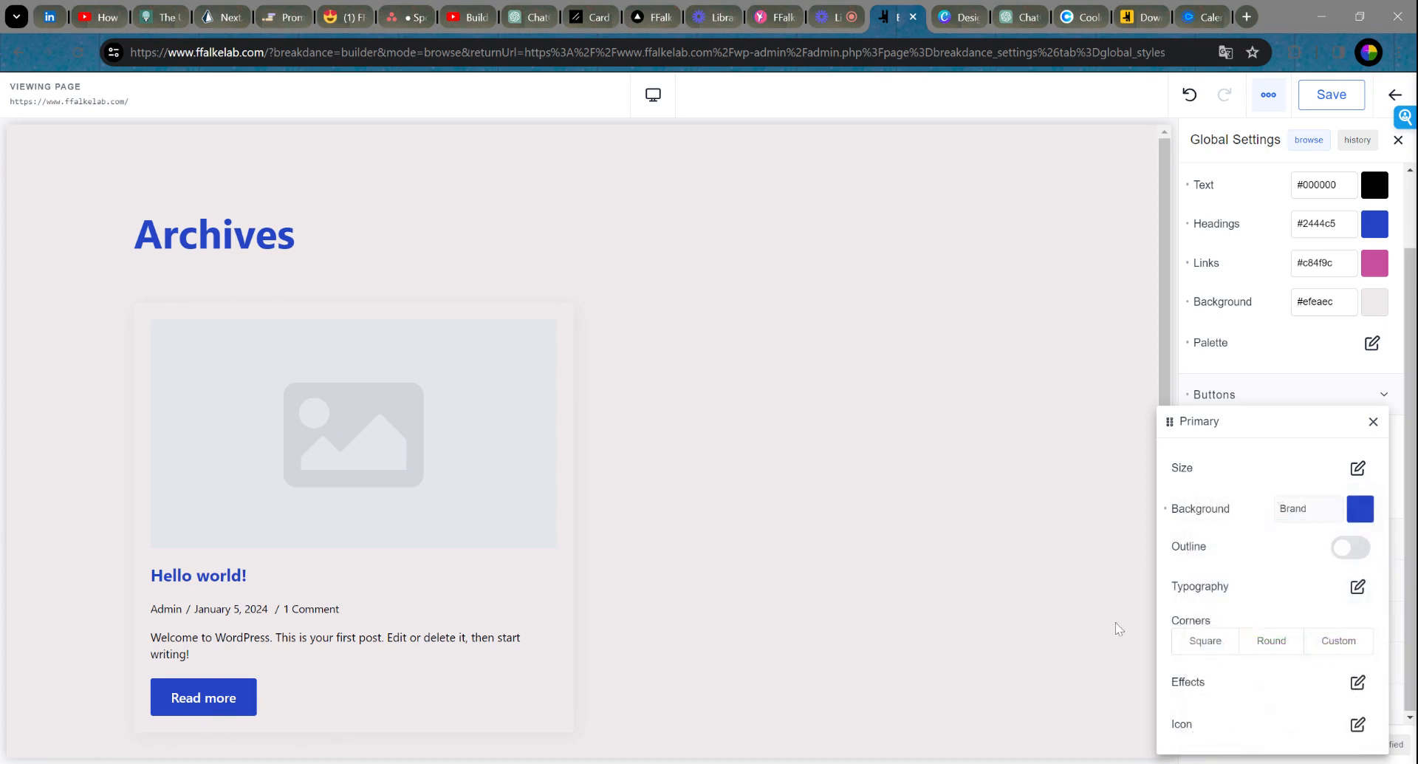
# Step: Set the Primary button text colour to White after briefly trying black
pyautogui.click(1360, 587)
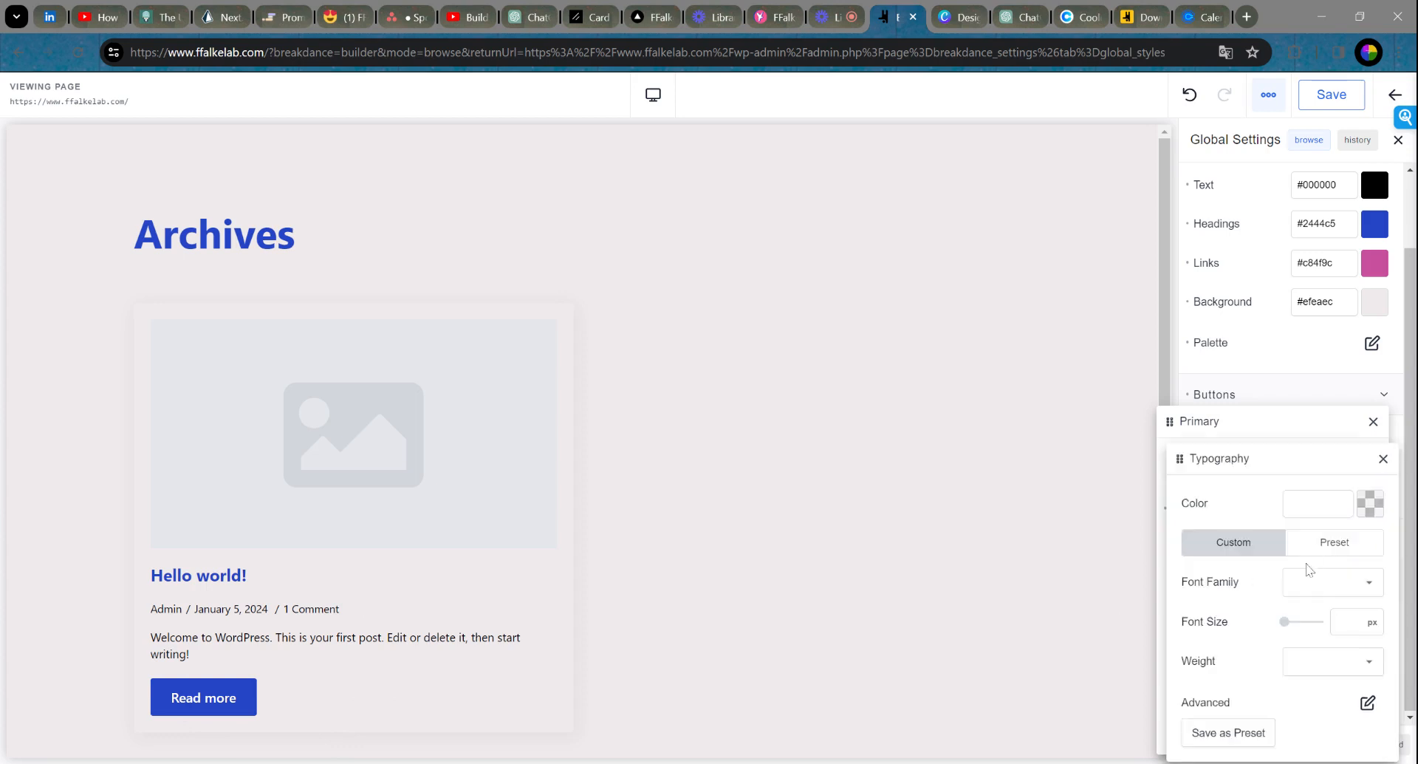
pyautogui.click(1371, 504)
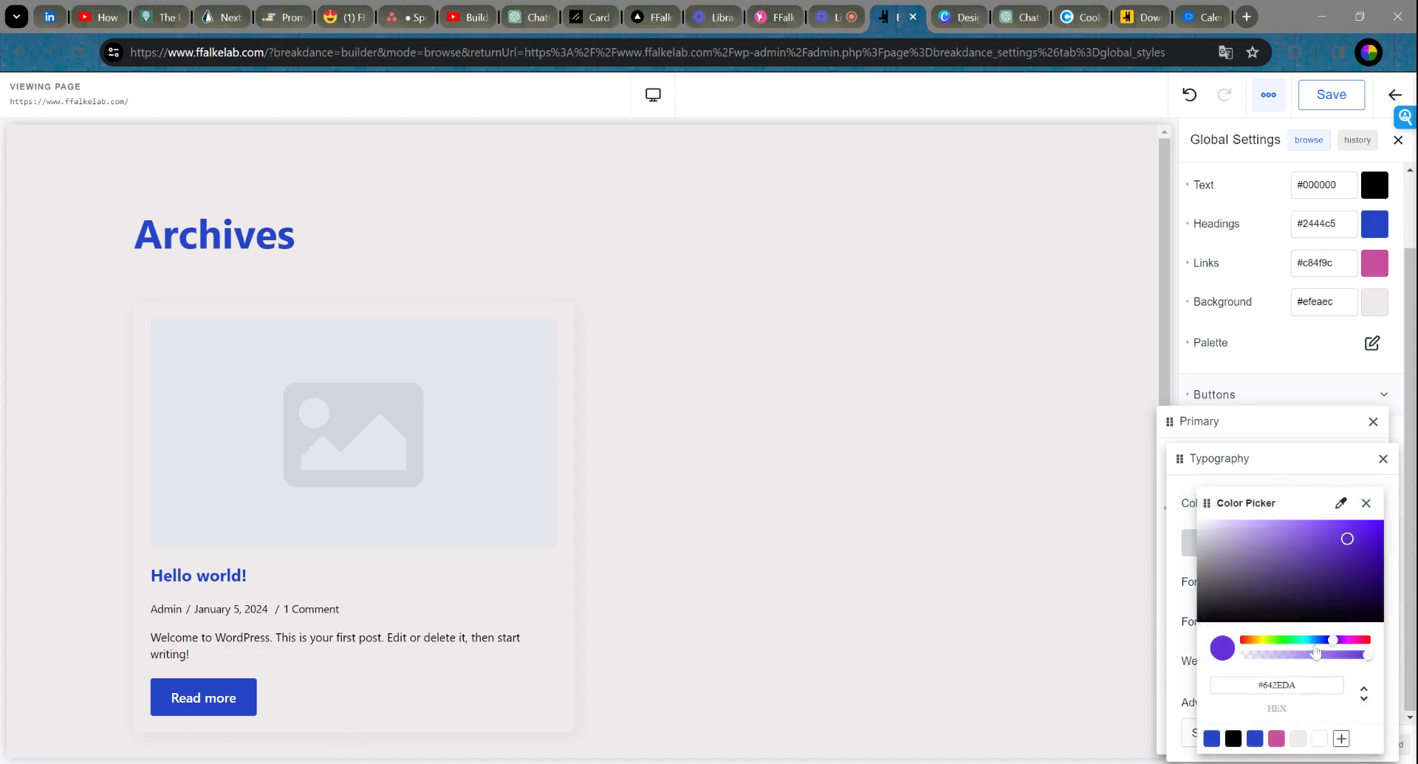
pyautogui.click(1318, 748)
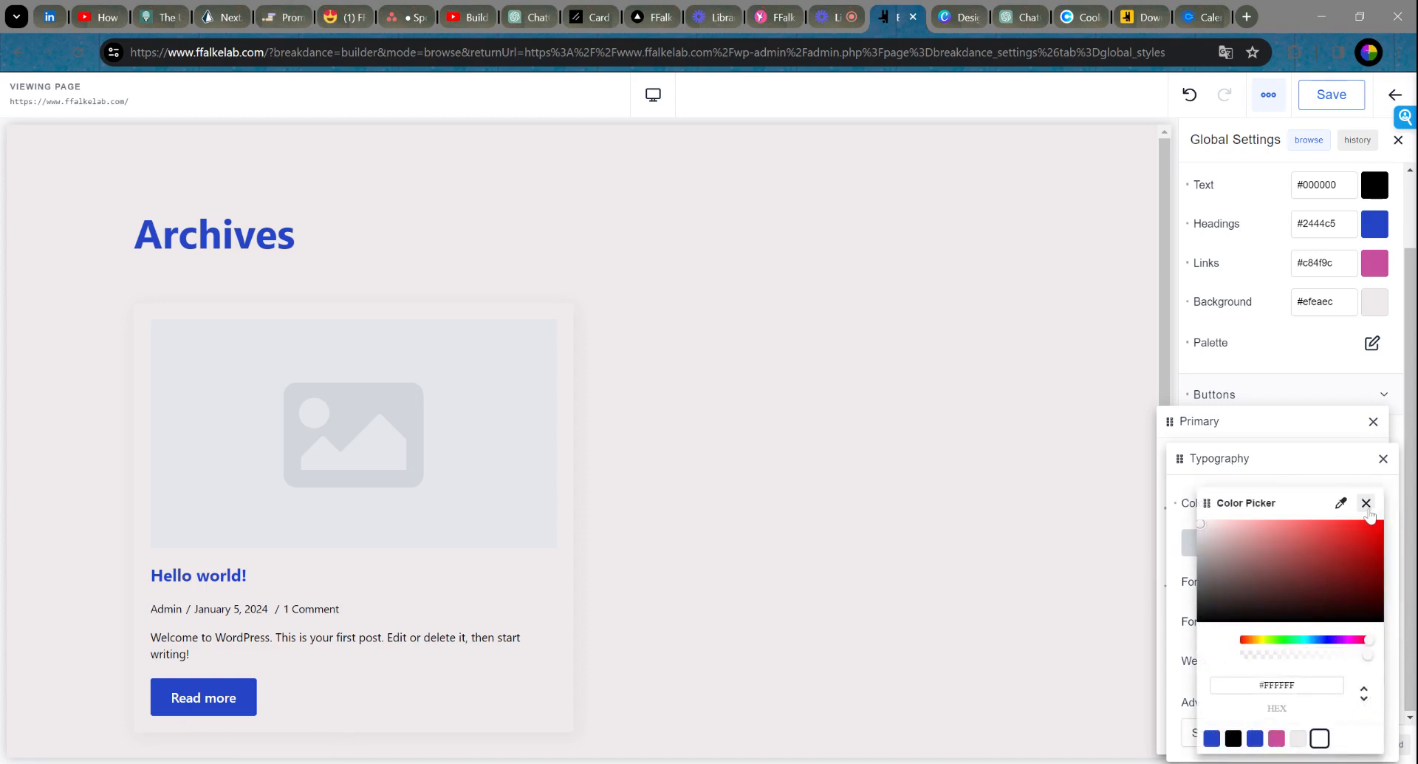
pyautogui.click(1231, 745)
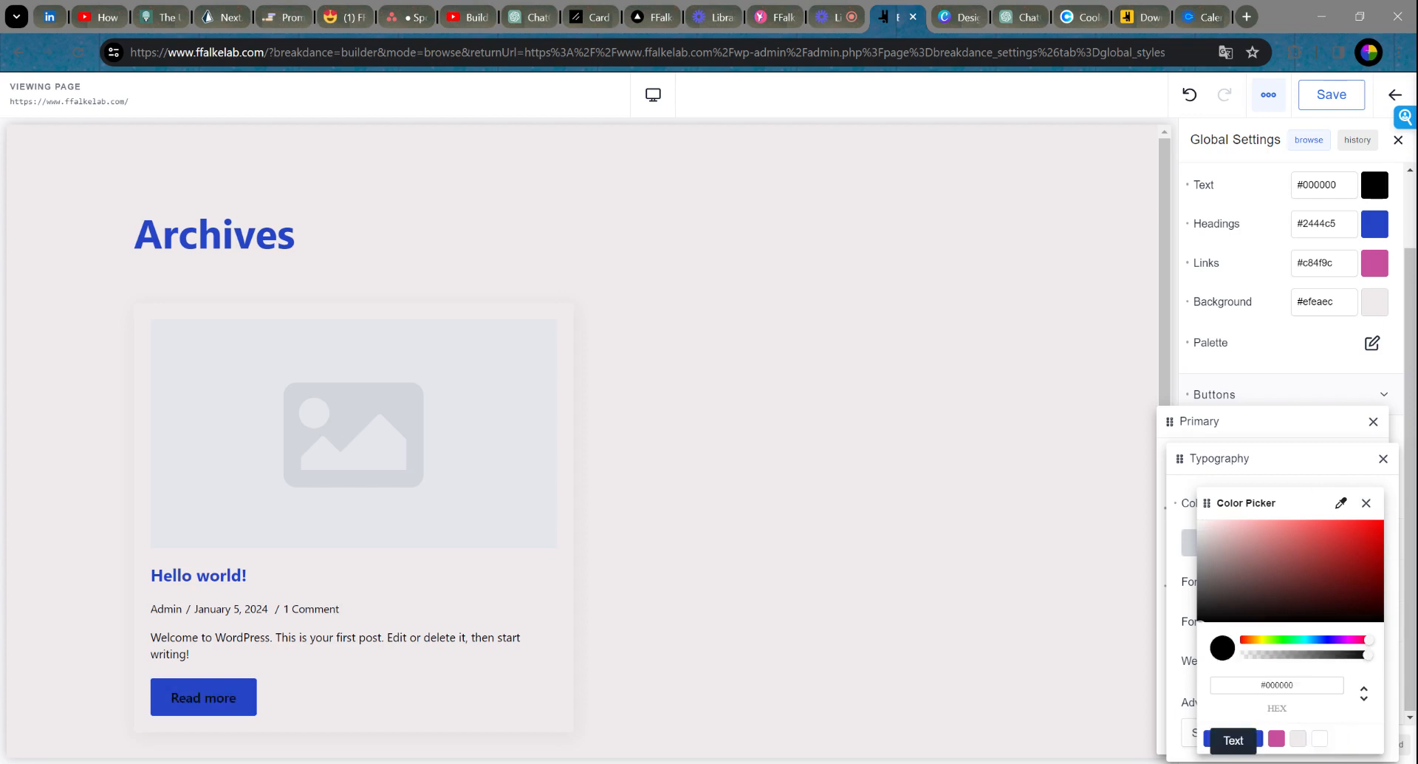
pyautogui.click(1320, 742)
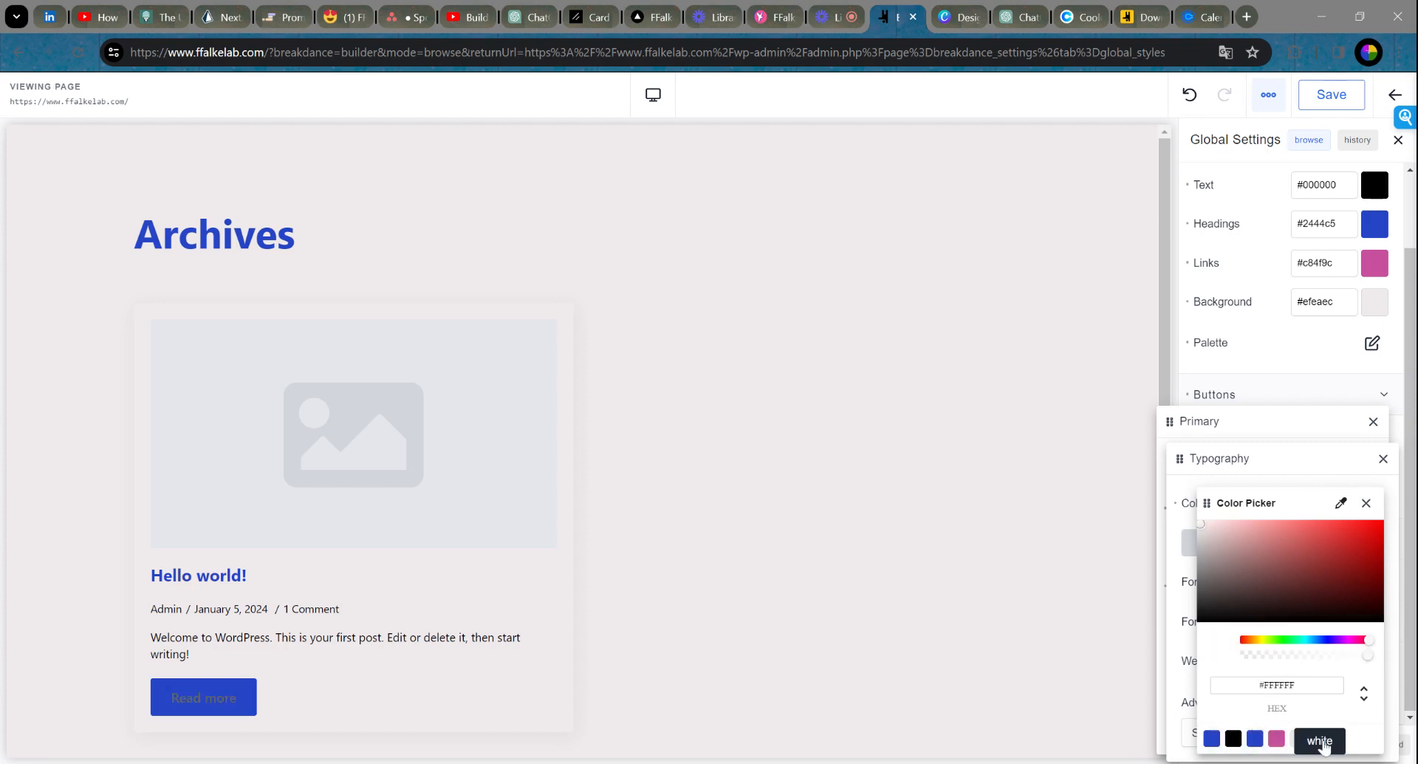
pyautogui.click(1366, 503)
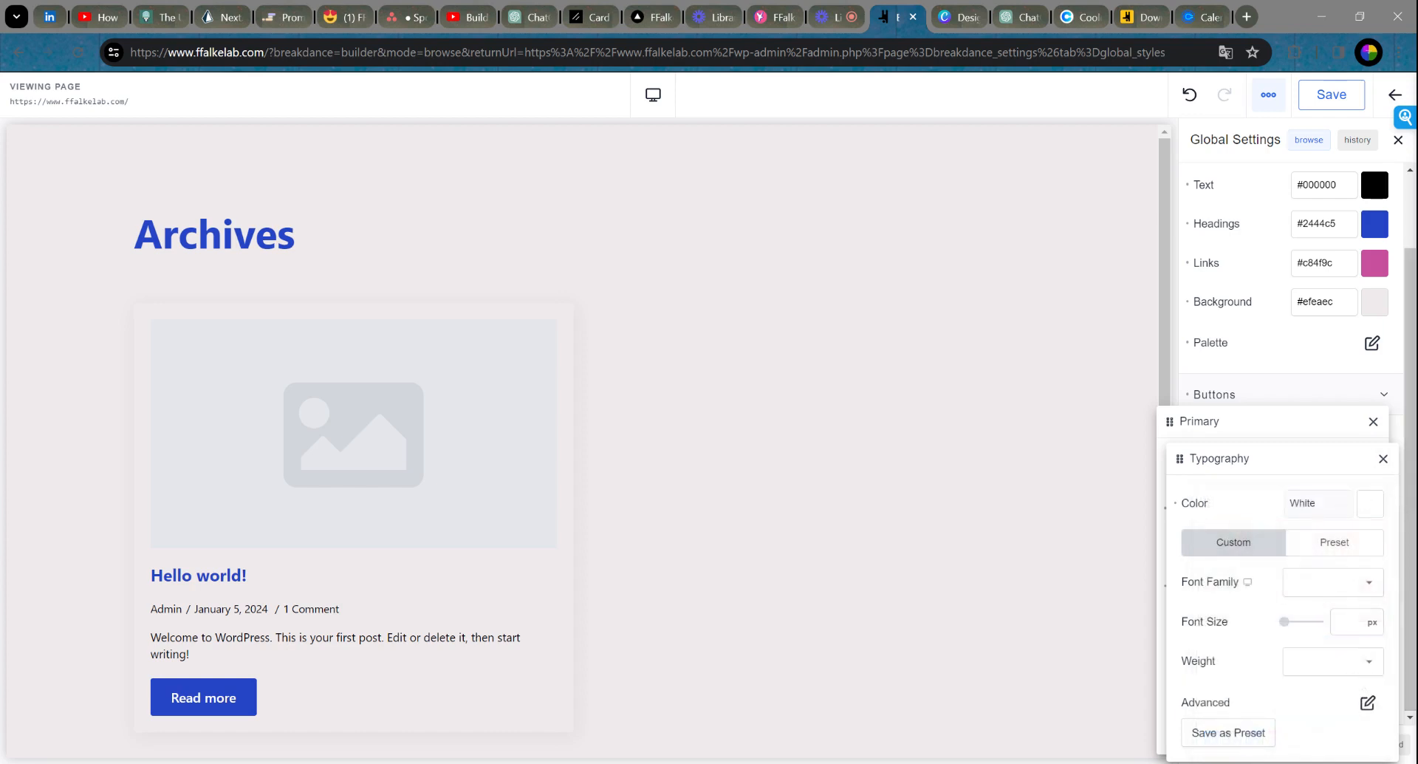
# Step: Leave the Primary button font family and size at default after trying 128 px and 10 px
pyautogui.click(1363, 581)
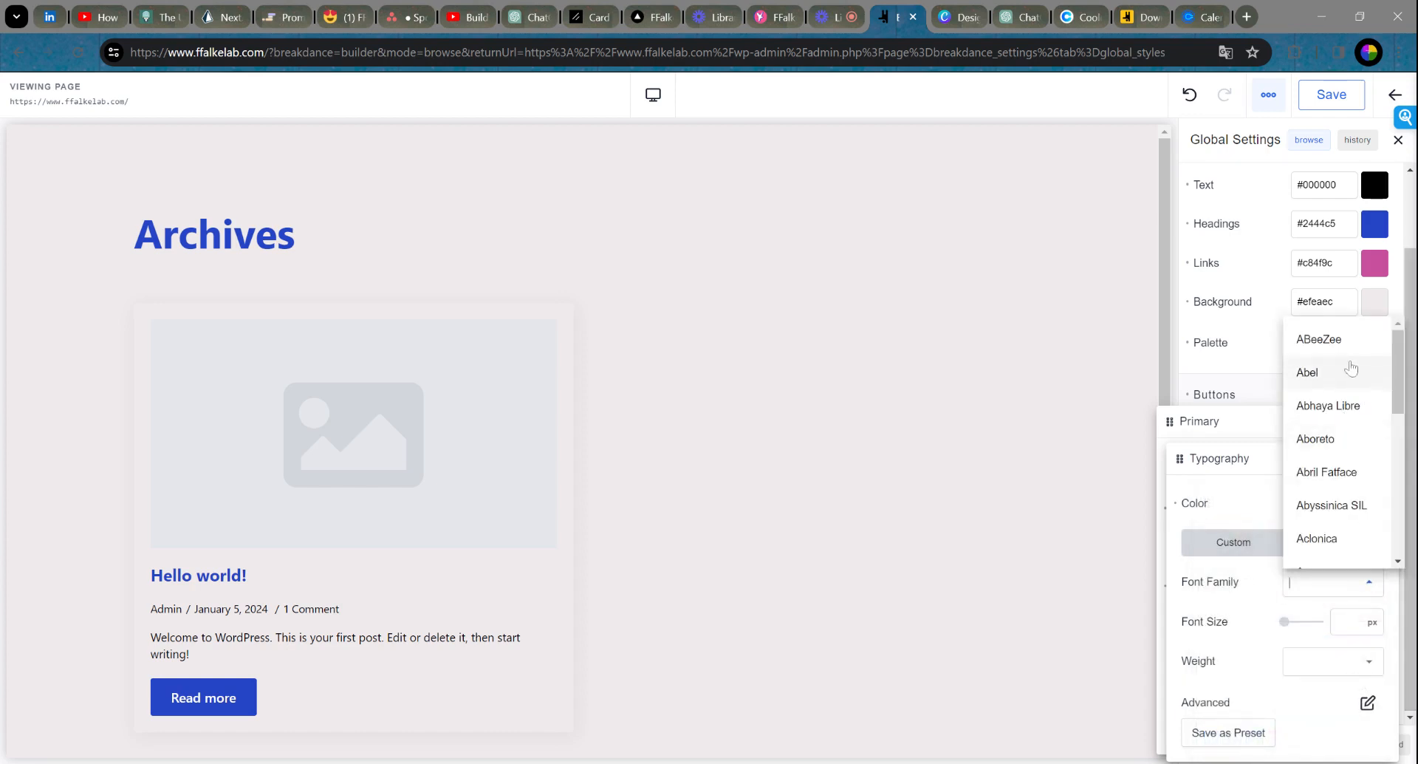
pyautogui.click(1269, 616)
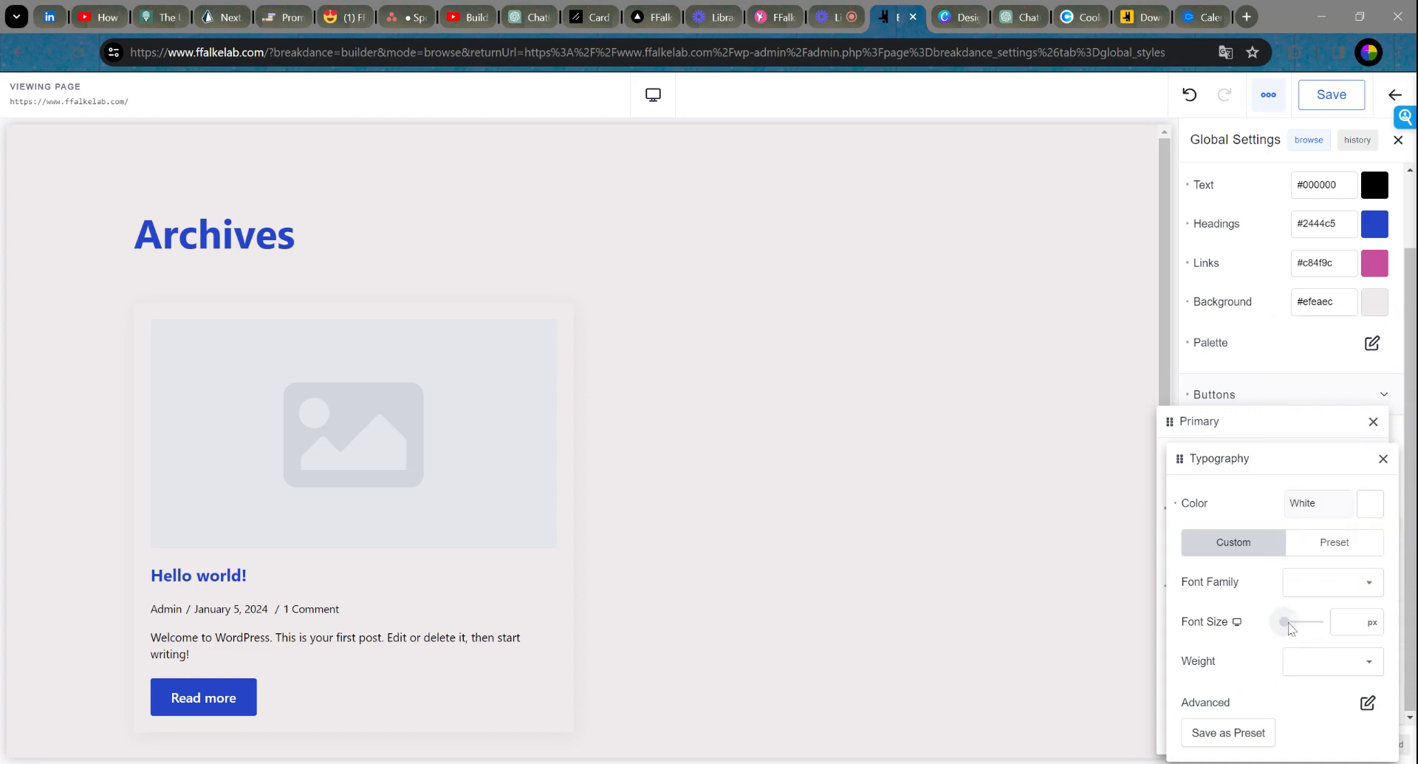
pyautogui.moveTo(1292, 628); pyautogui.dragTo(1322, 621)
pyautogui.moveTo(1180, 611); pyautogui.dragTo(1163, 612)
pyautogui.moveTo(1351, 622); pyautogui.dragTo(1323, 619)
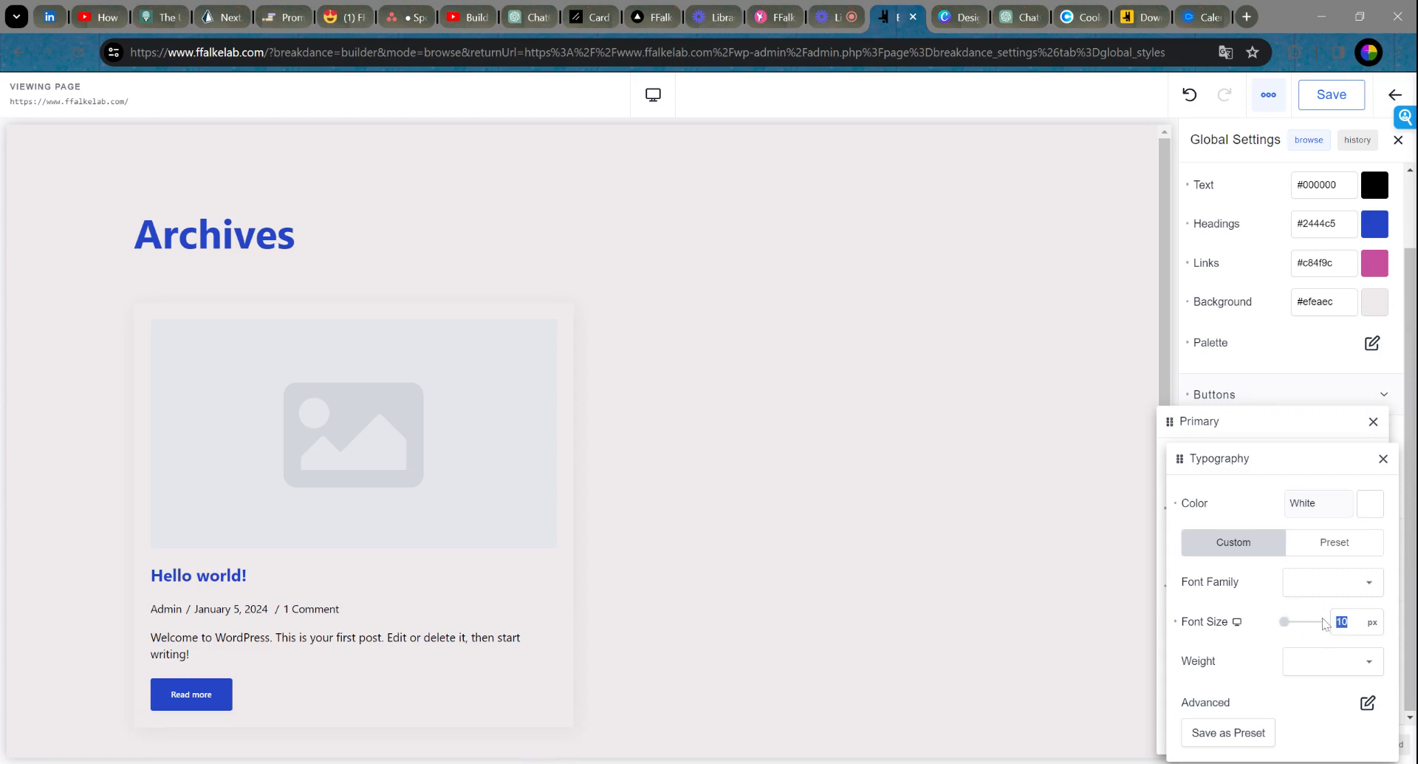
pyautogui.press('BackSpace')
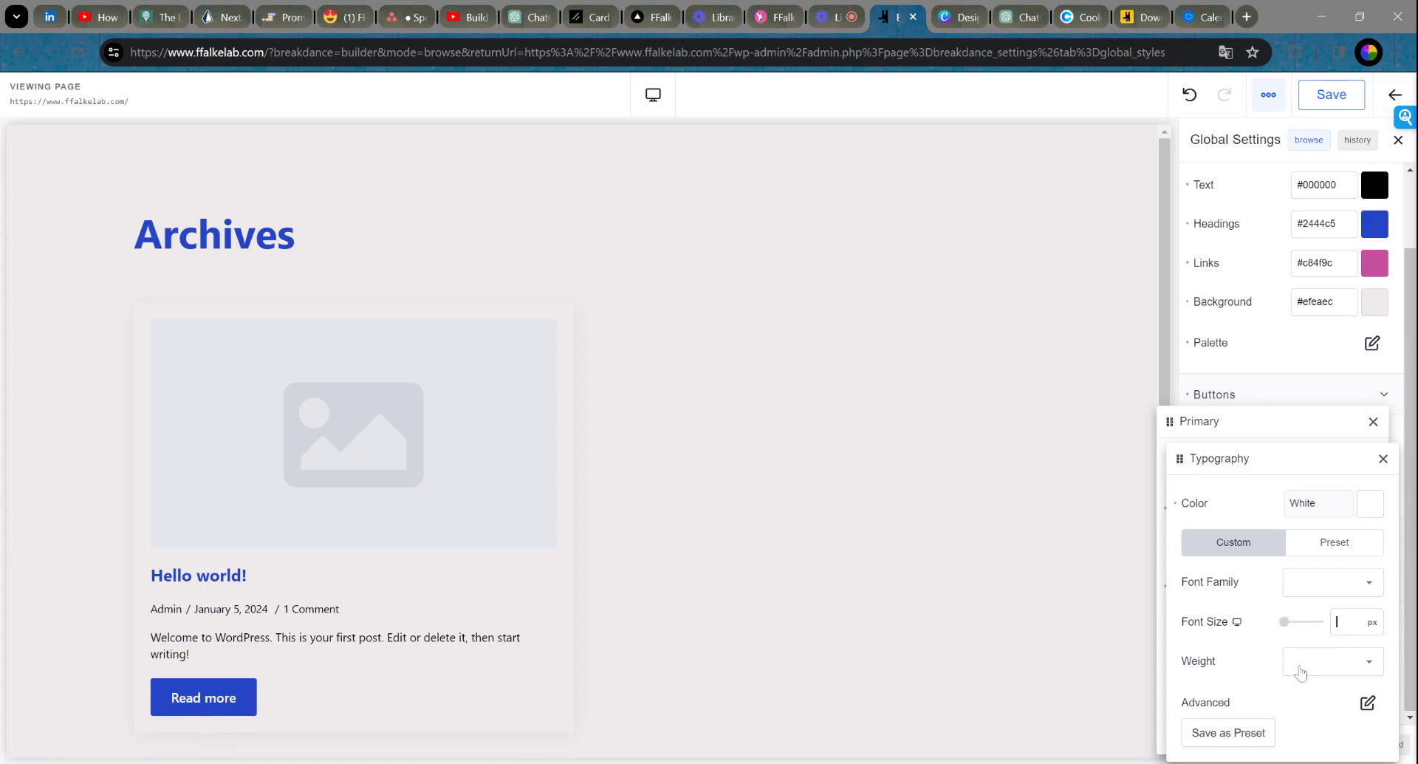
# Step: Set the Primary button font weight to 500 after trying 900 and 600
pyautogui.click(1313, 676)
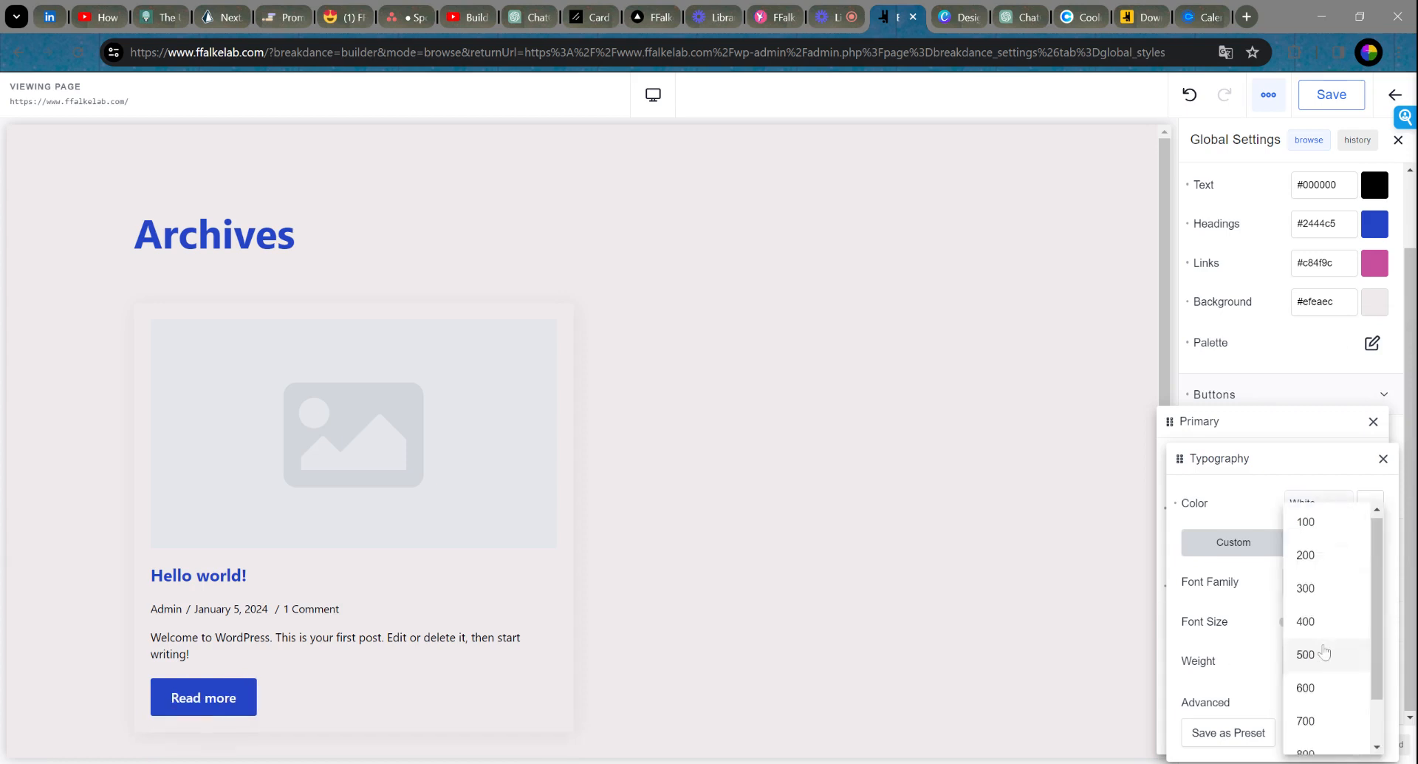
pyautogui.scroll(-1, 1330, 661)
pyautogui.click(1306, 731)
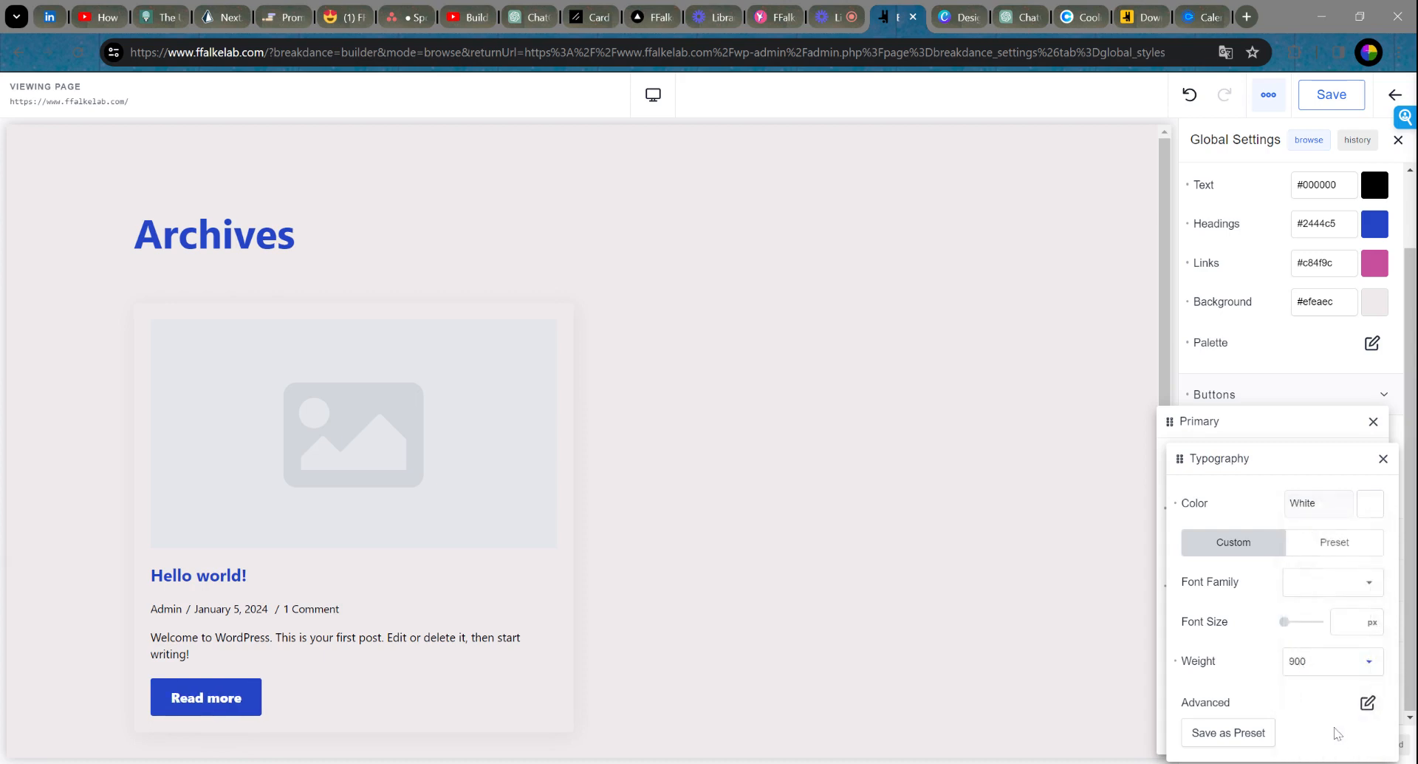
pyautogui.click(1325, 668)
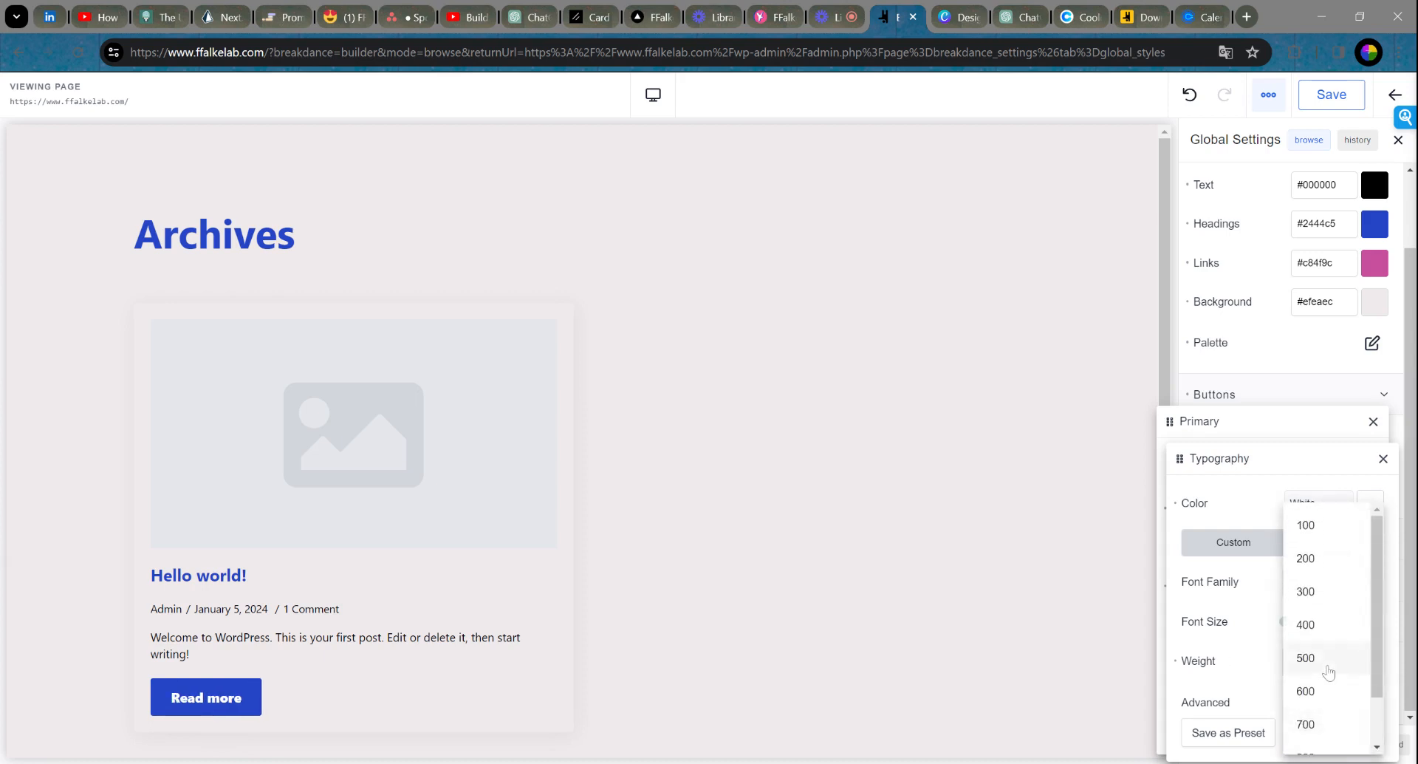
pyautogui.click(1262, 664)
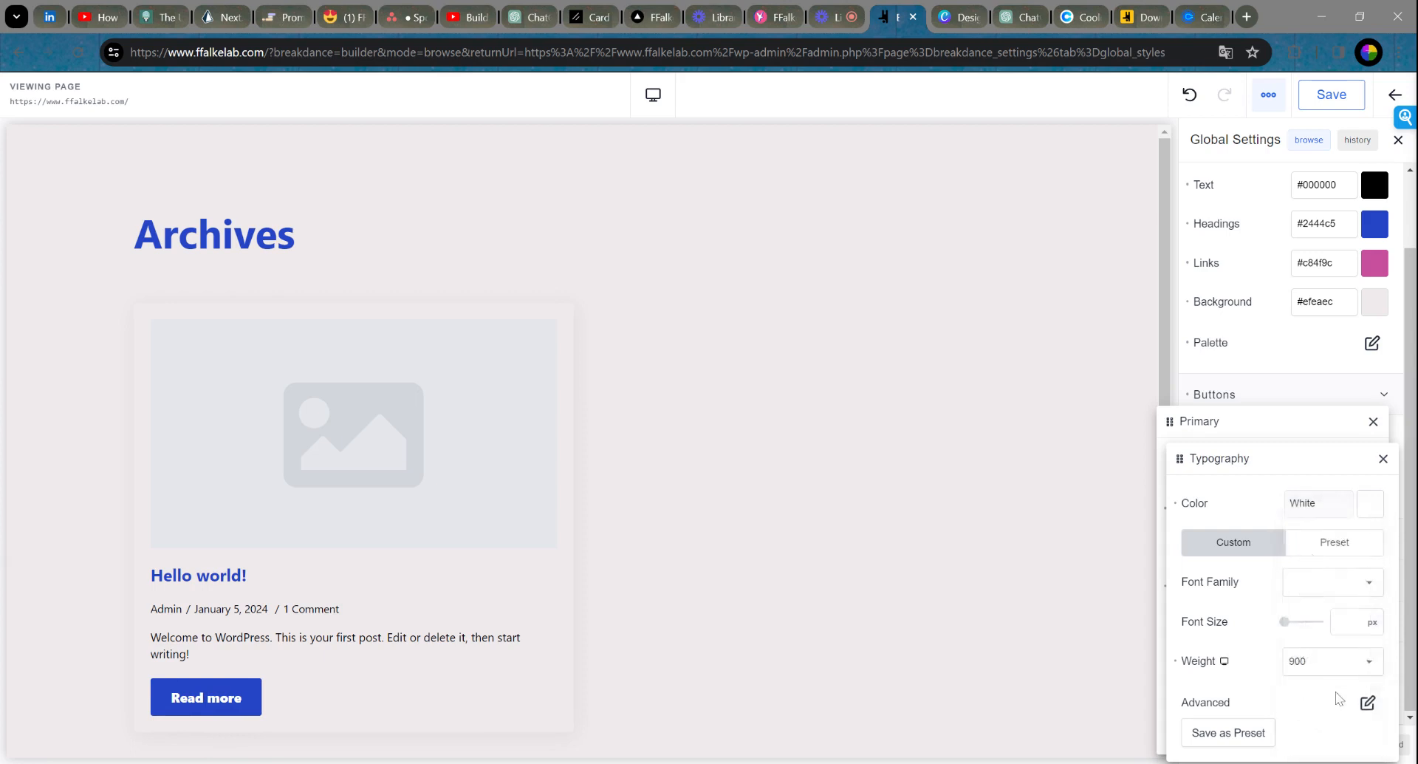
pyautogui.click(1323, 663)
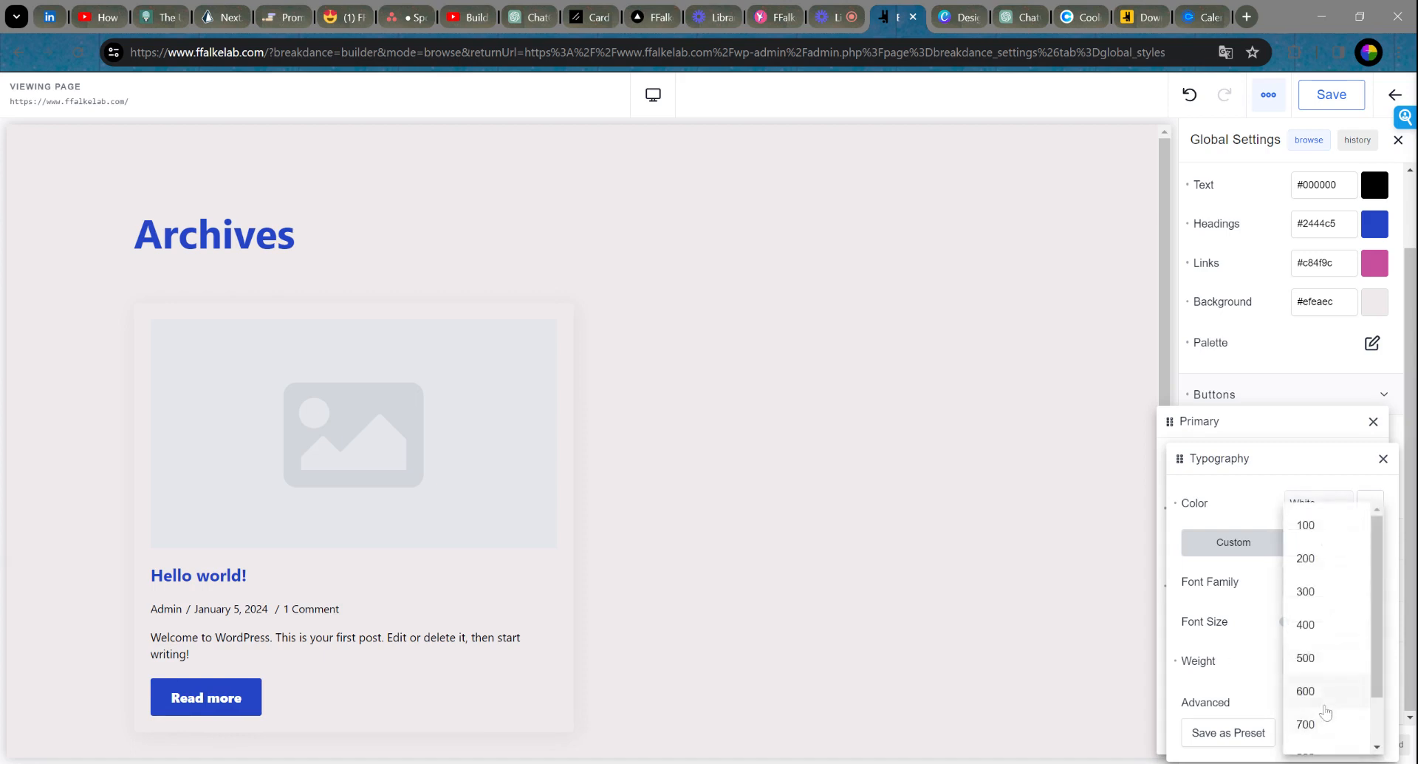
pyautogui.click(1324, 700)
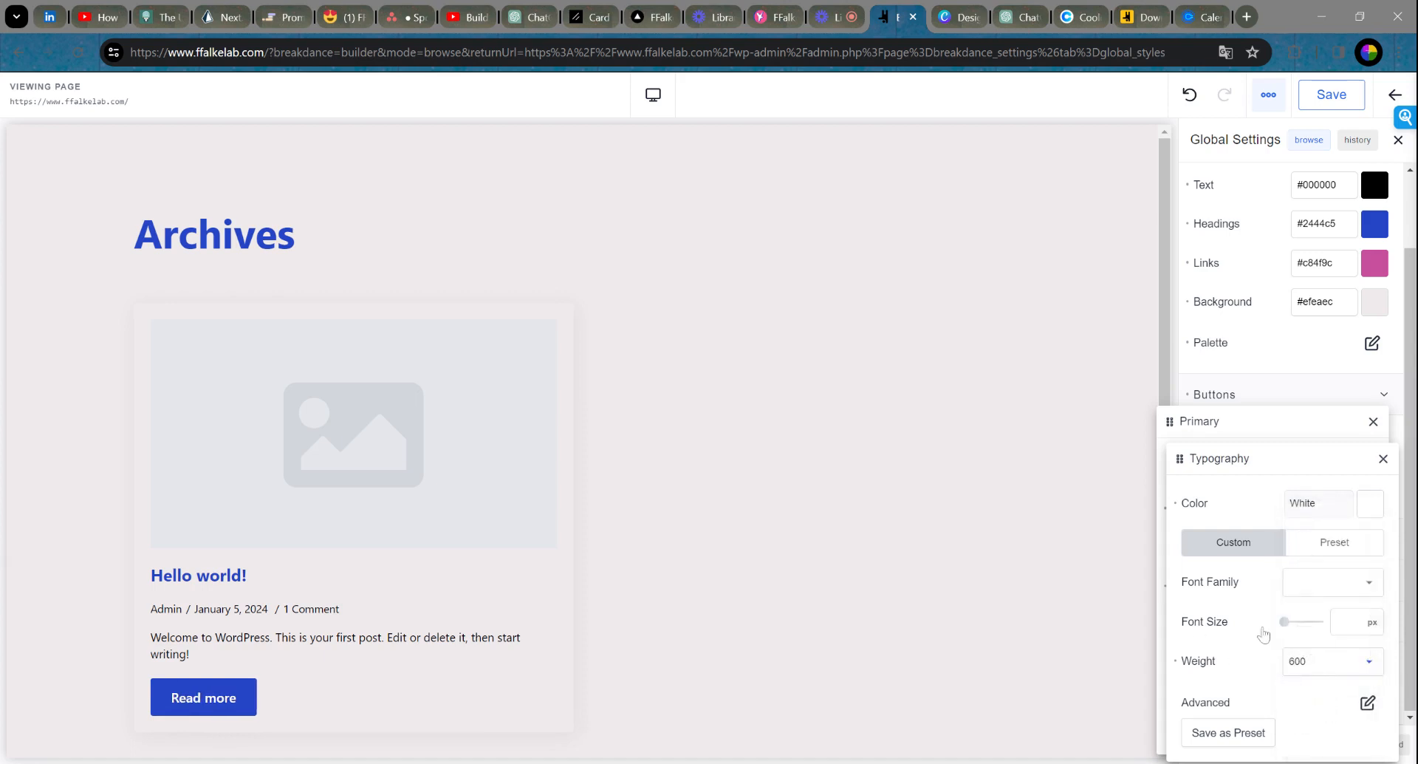
pyautogui.click(1337, 663)
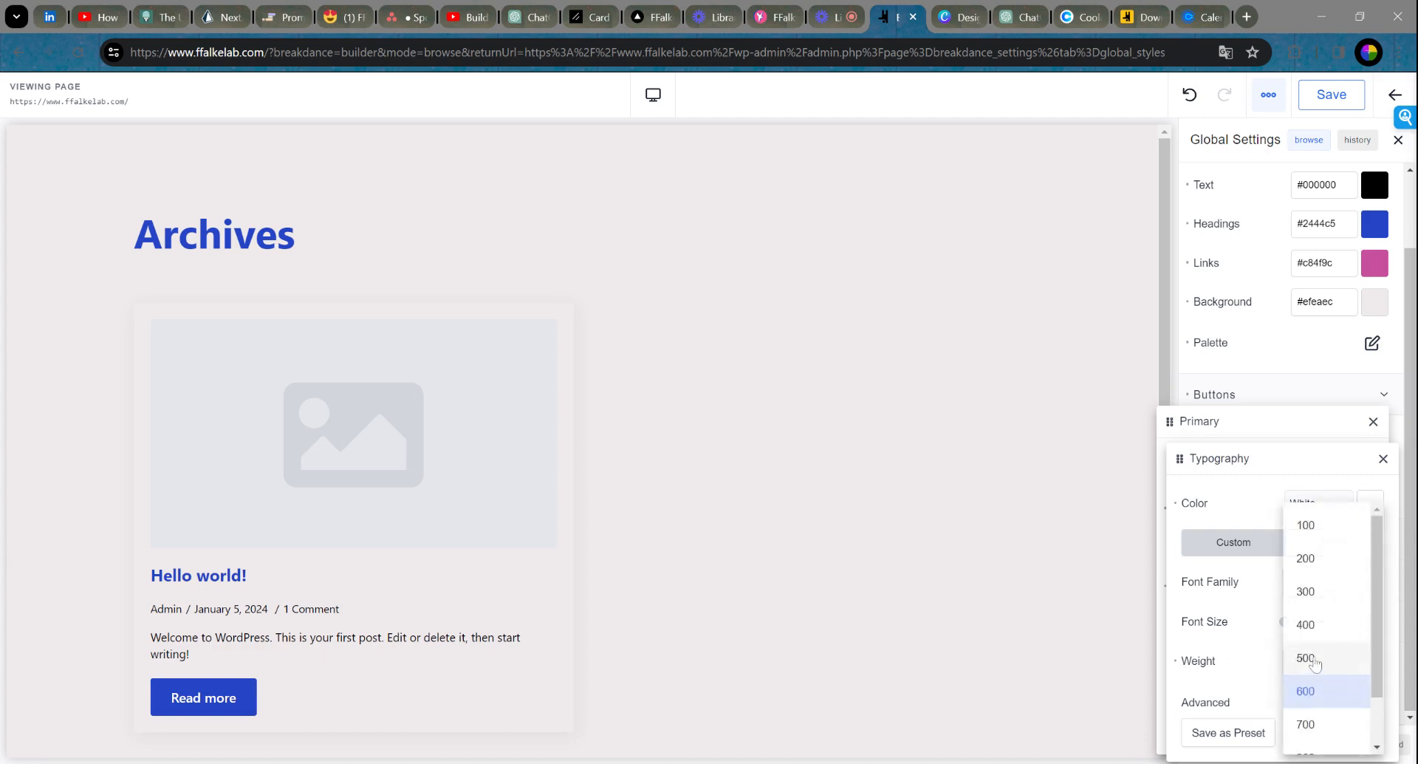
pyautogui.click(1314, 666)
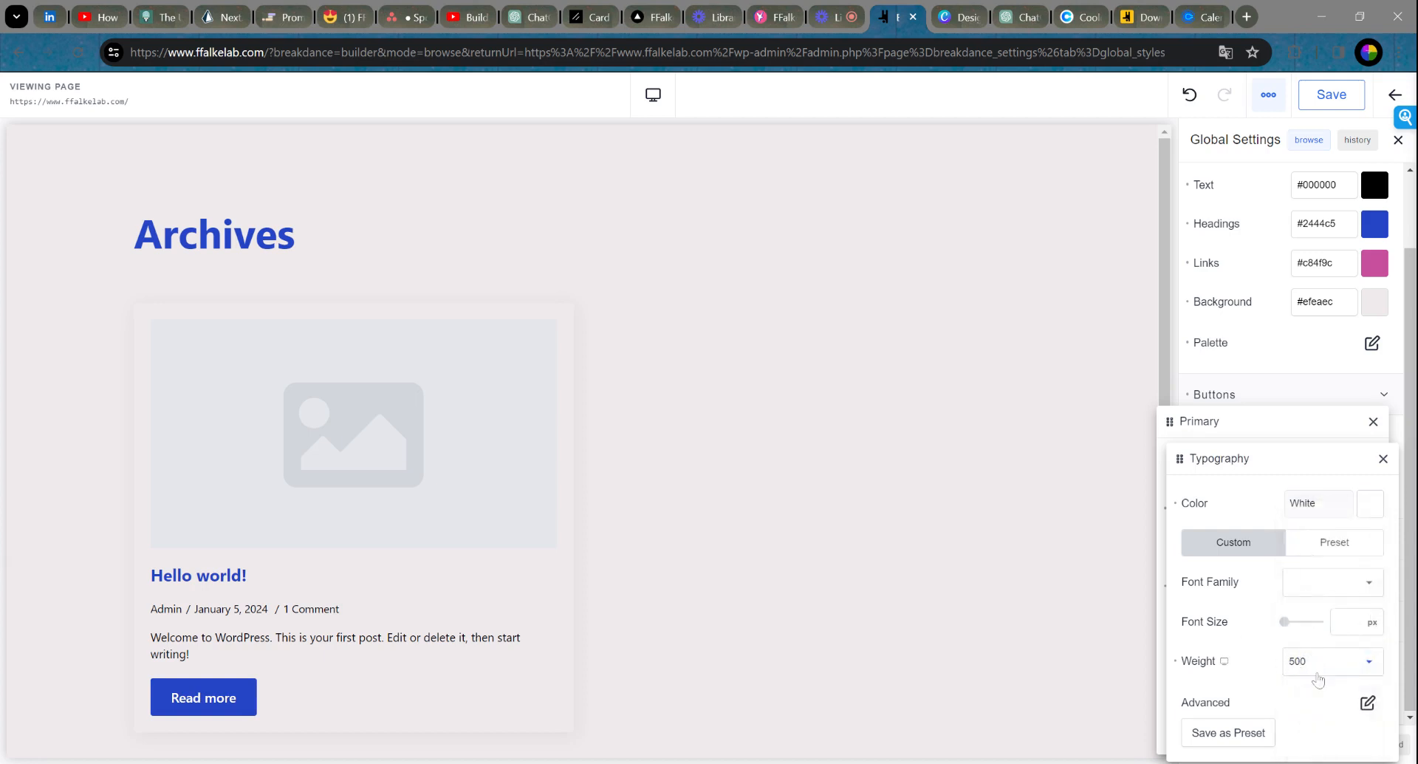
pyautogui.click(1368, 705)
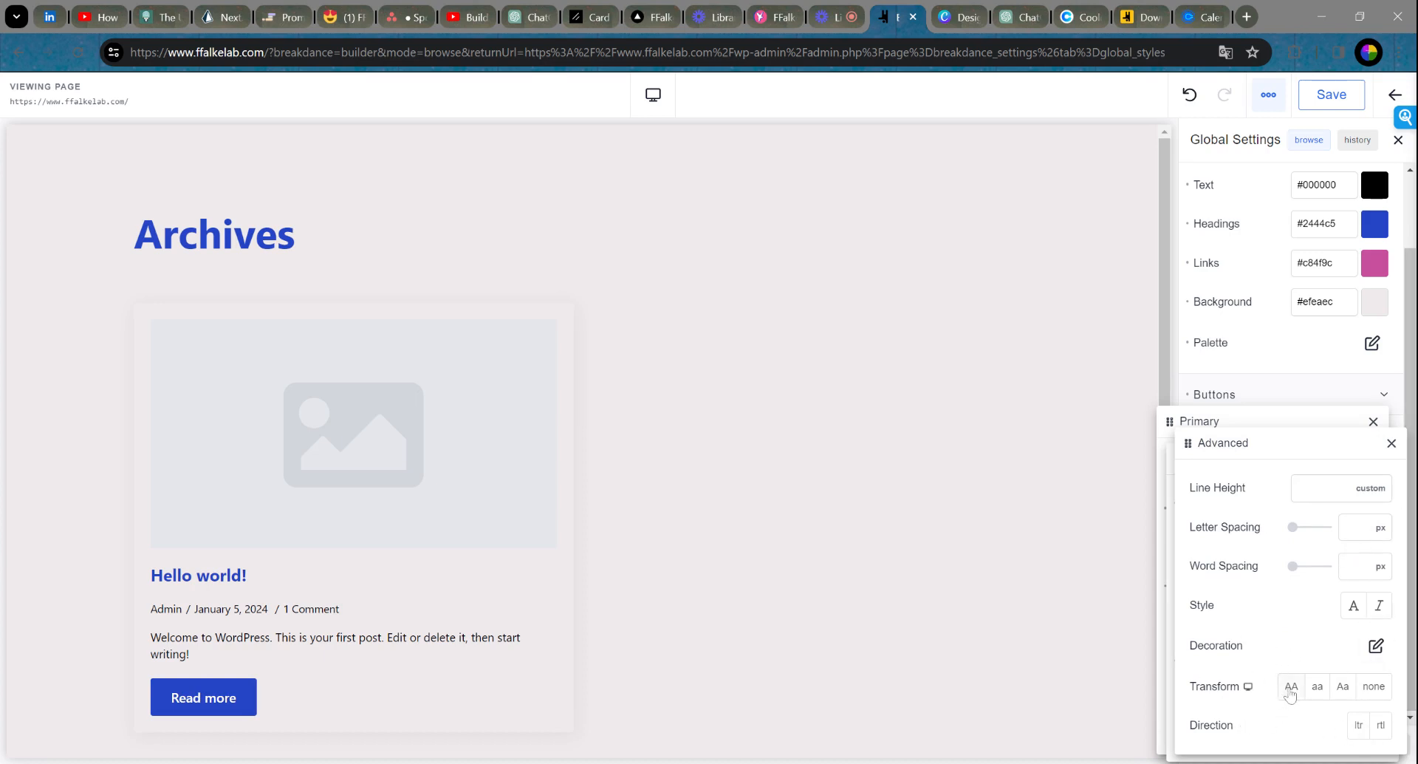
# Step: Try uppercase on the Primary button text, remove it, and close the Advanced and Typography panels
pyautogui.click(1290, 688)
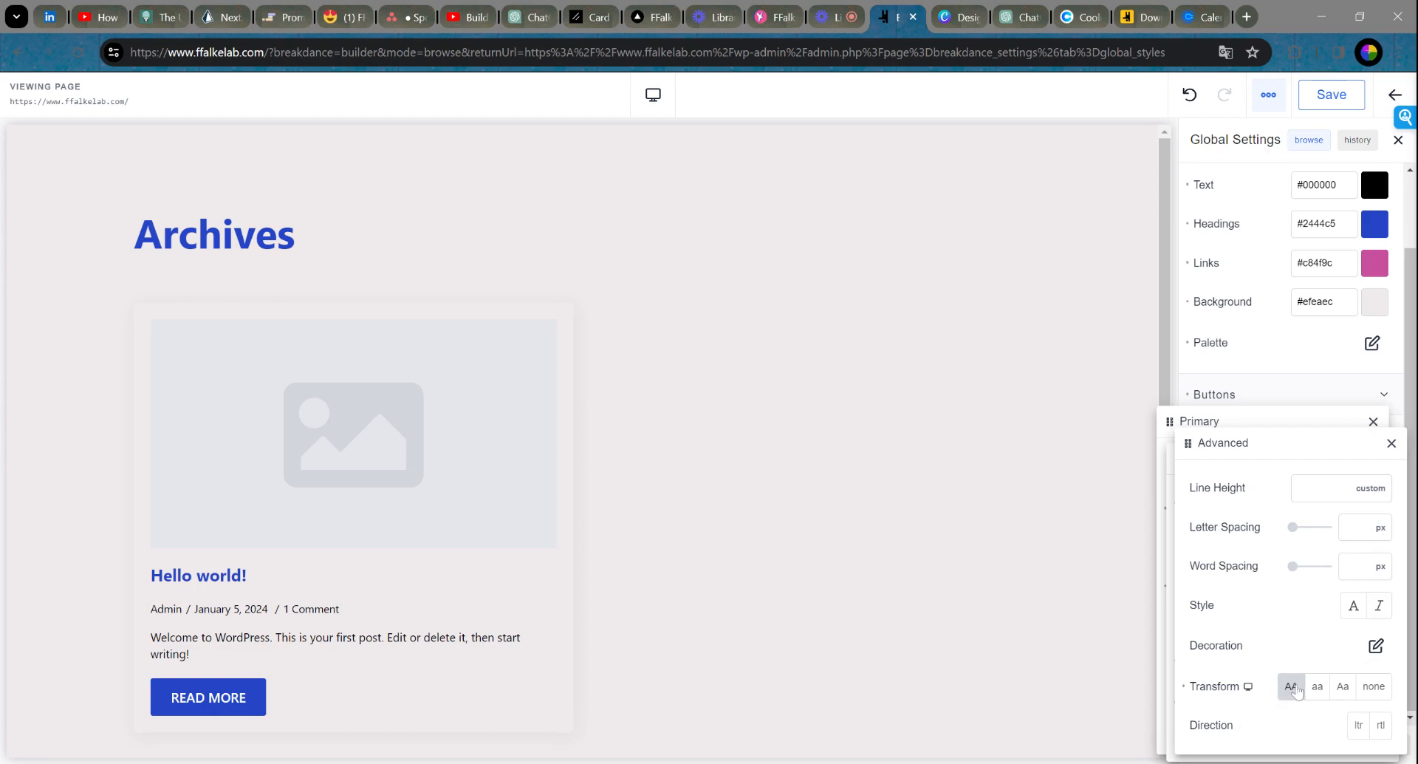
pyautogui.click(1291, 691)
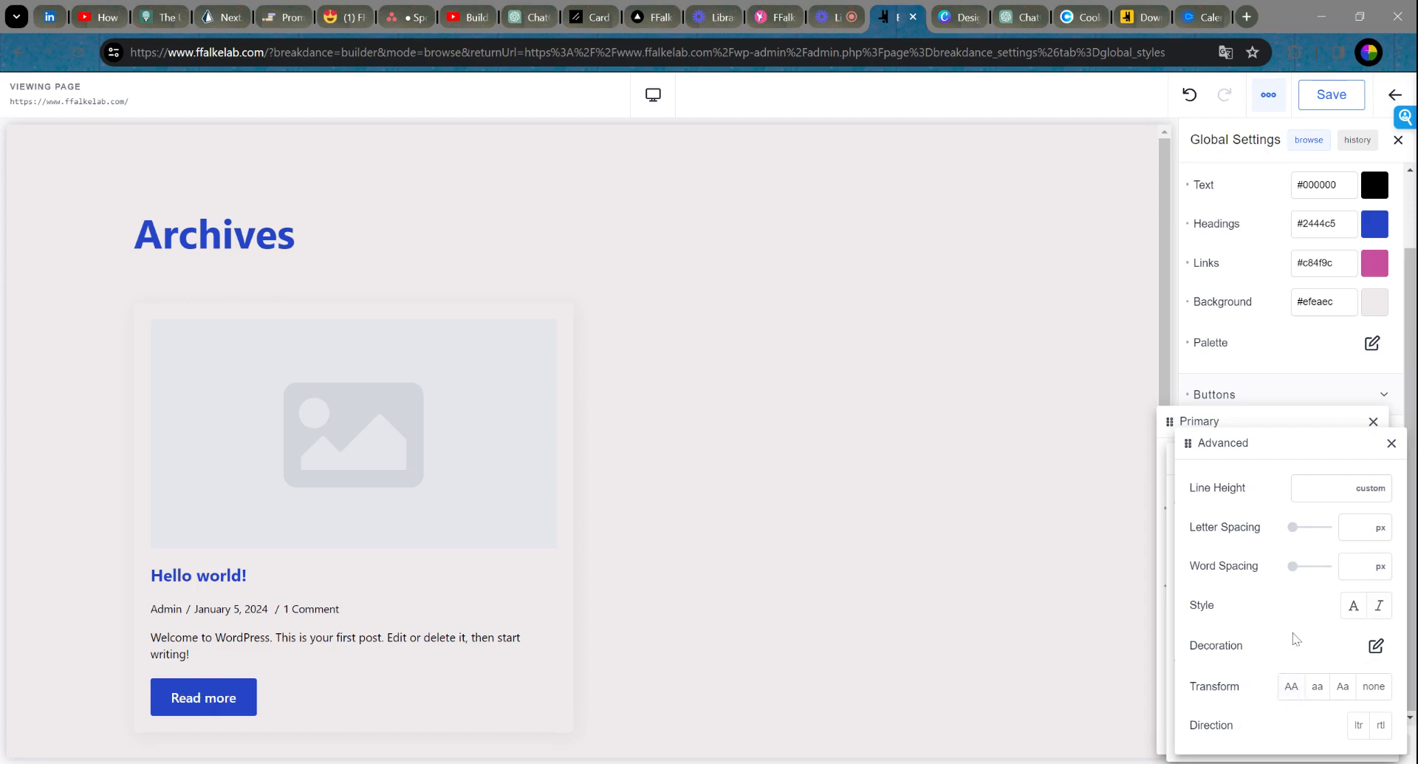
pyautogui.click(1391, 442)
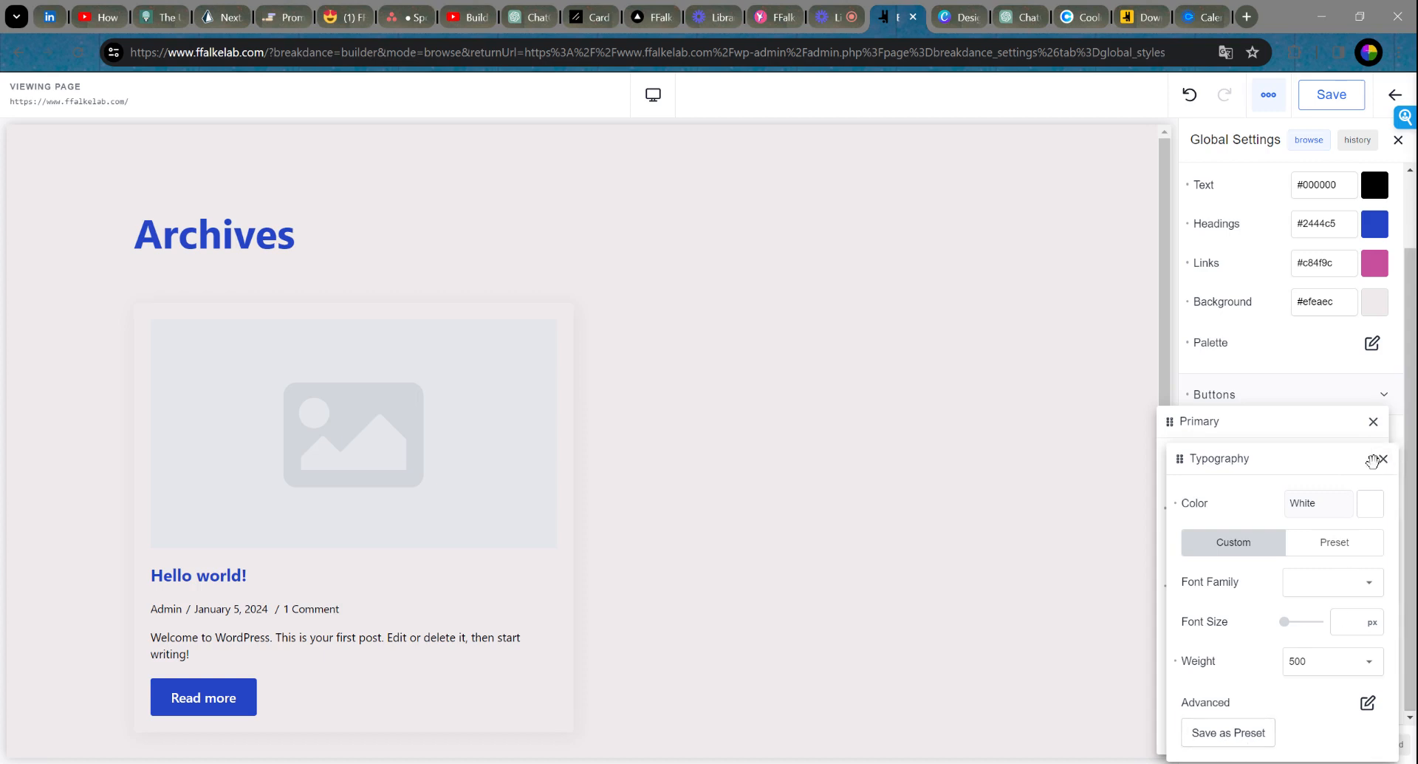
pyautogui.click(1382, 459)
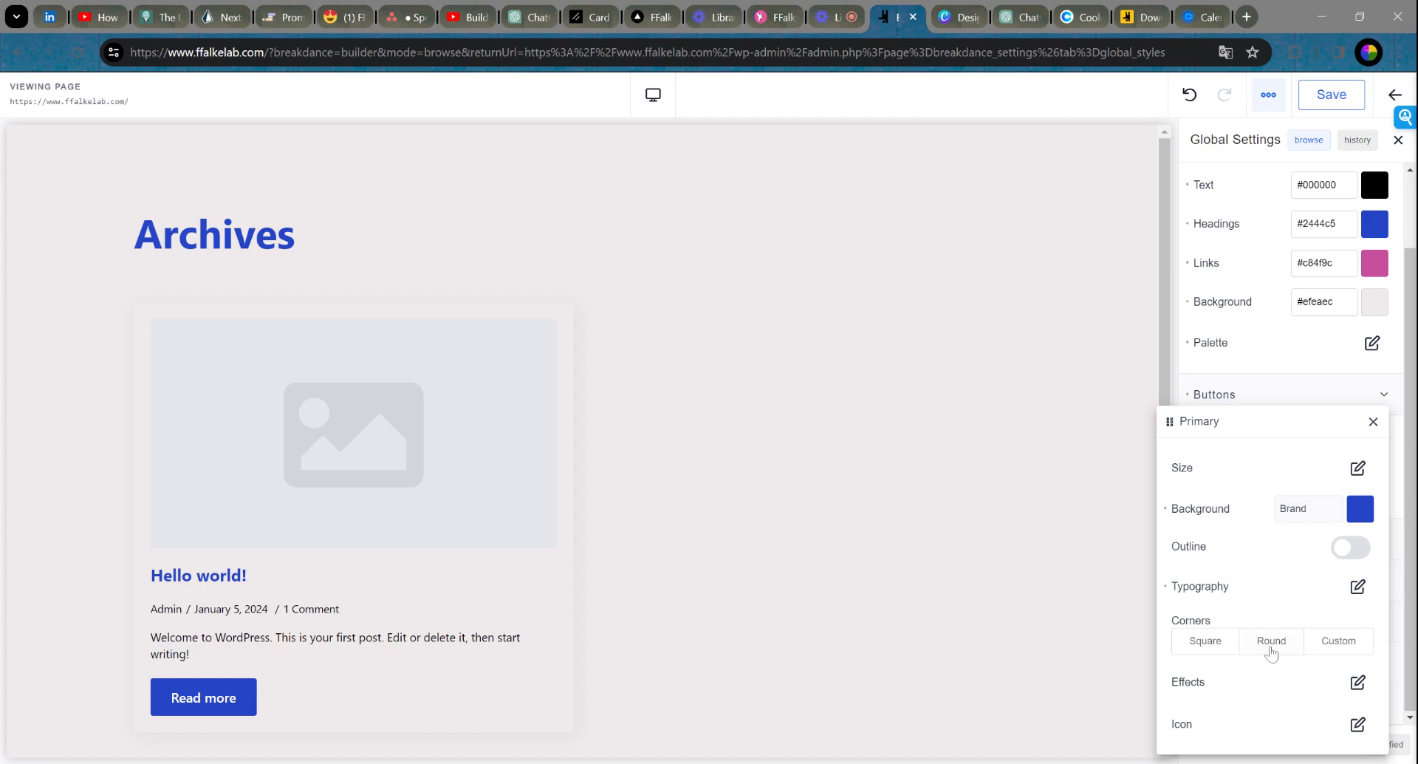
# Step: Set Primary button corners to Round after trying Custom, then close the Primary settings
pyautogui.click(1271, 653)
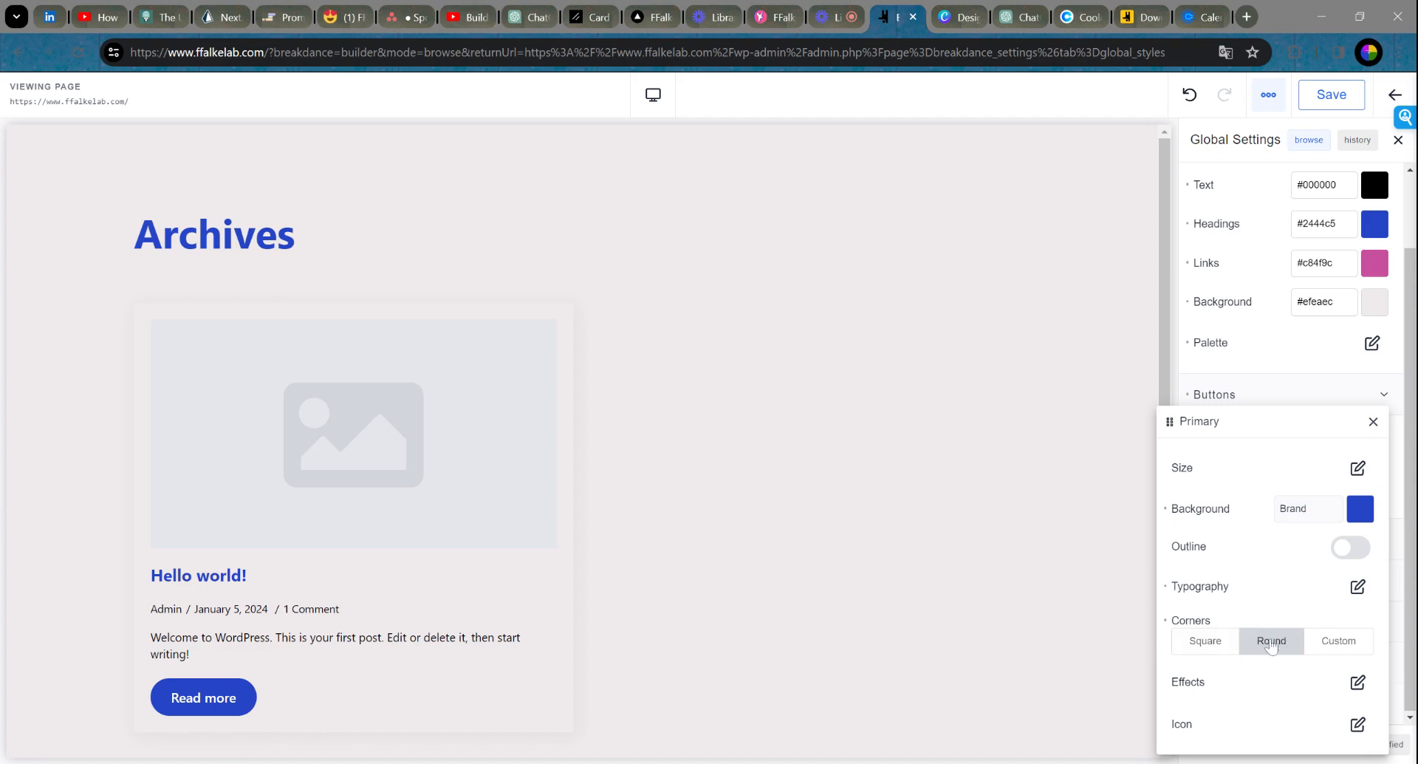
pyautogui.click(1342, 641)
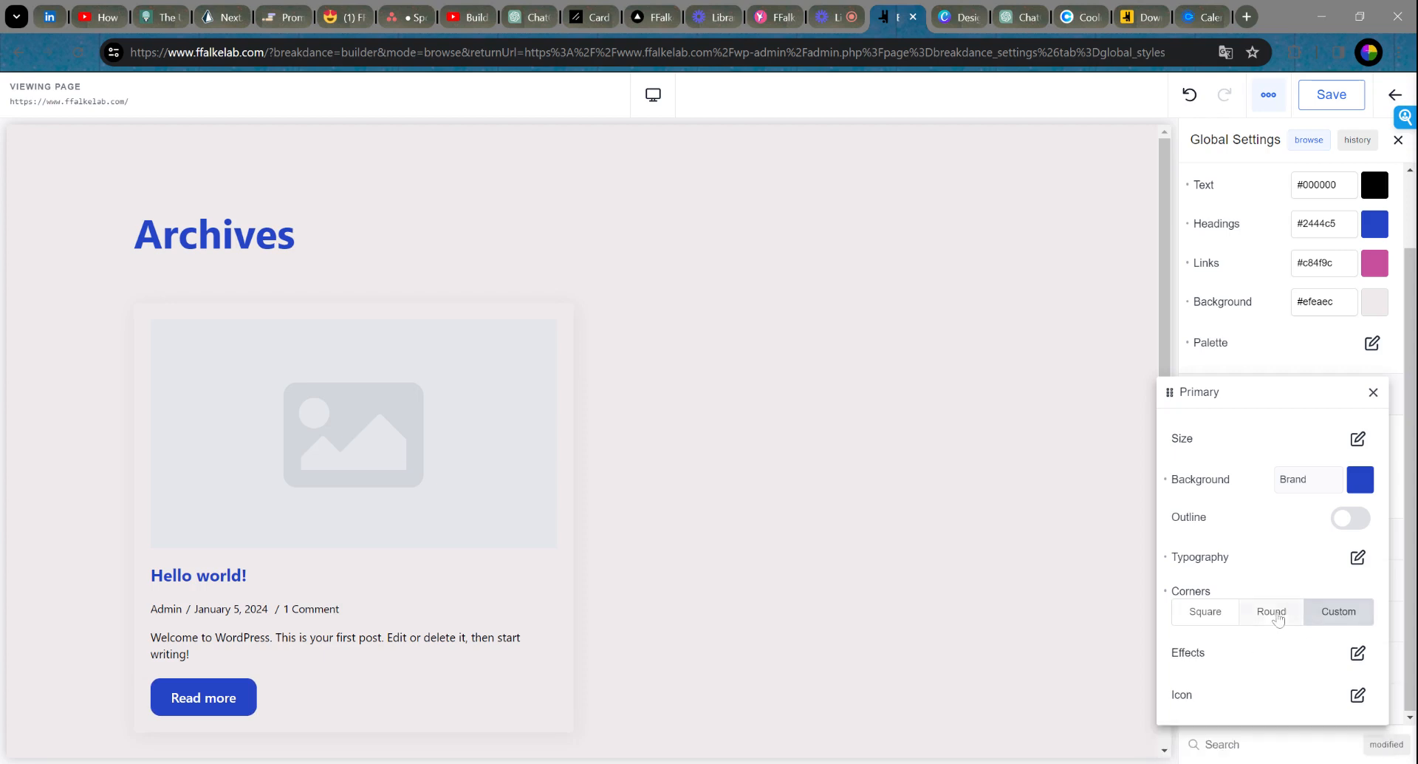
pyautogui.click(1280, 620)
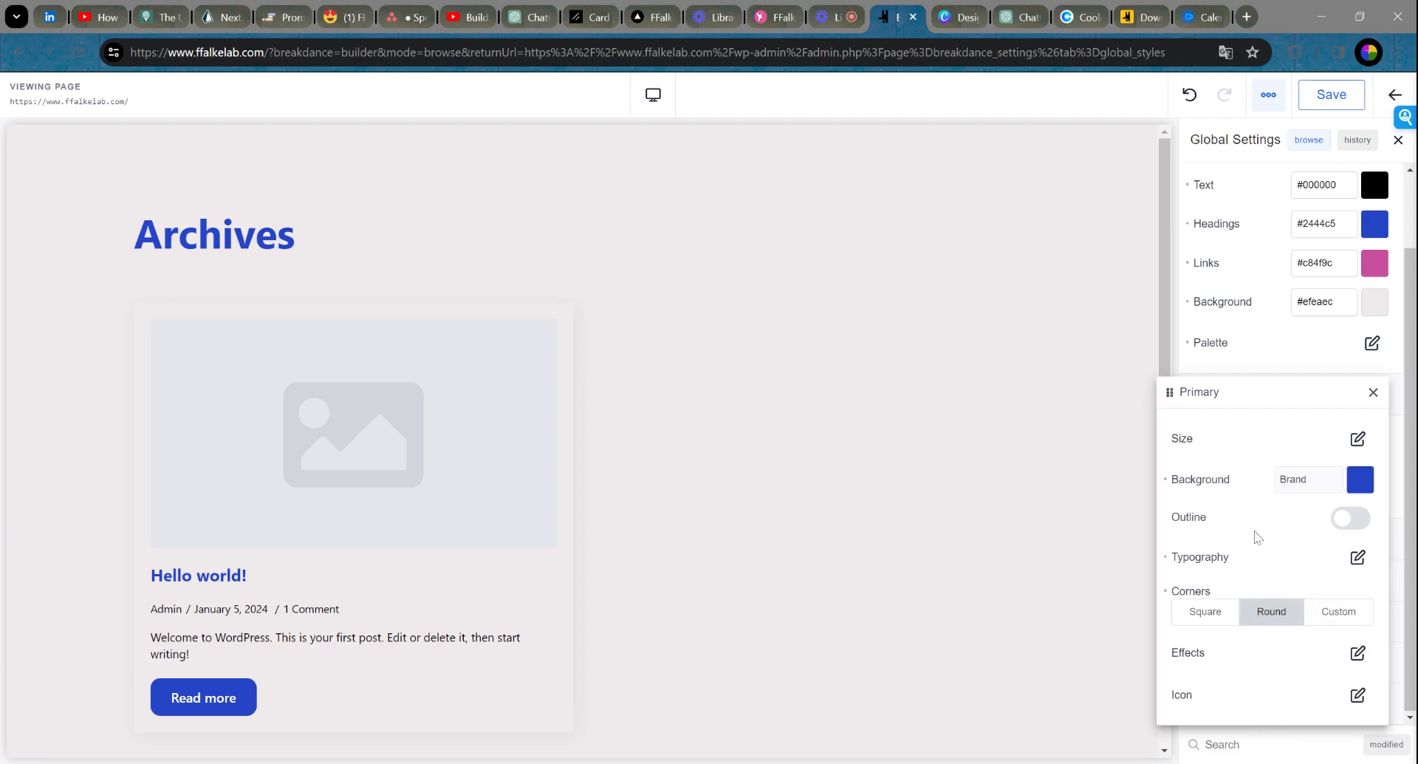
pyautogui.click(1349, 618)
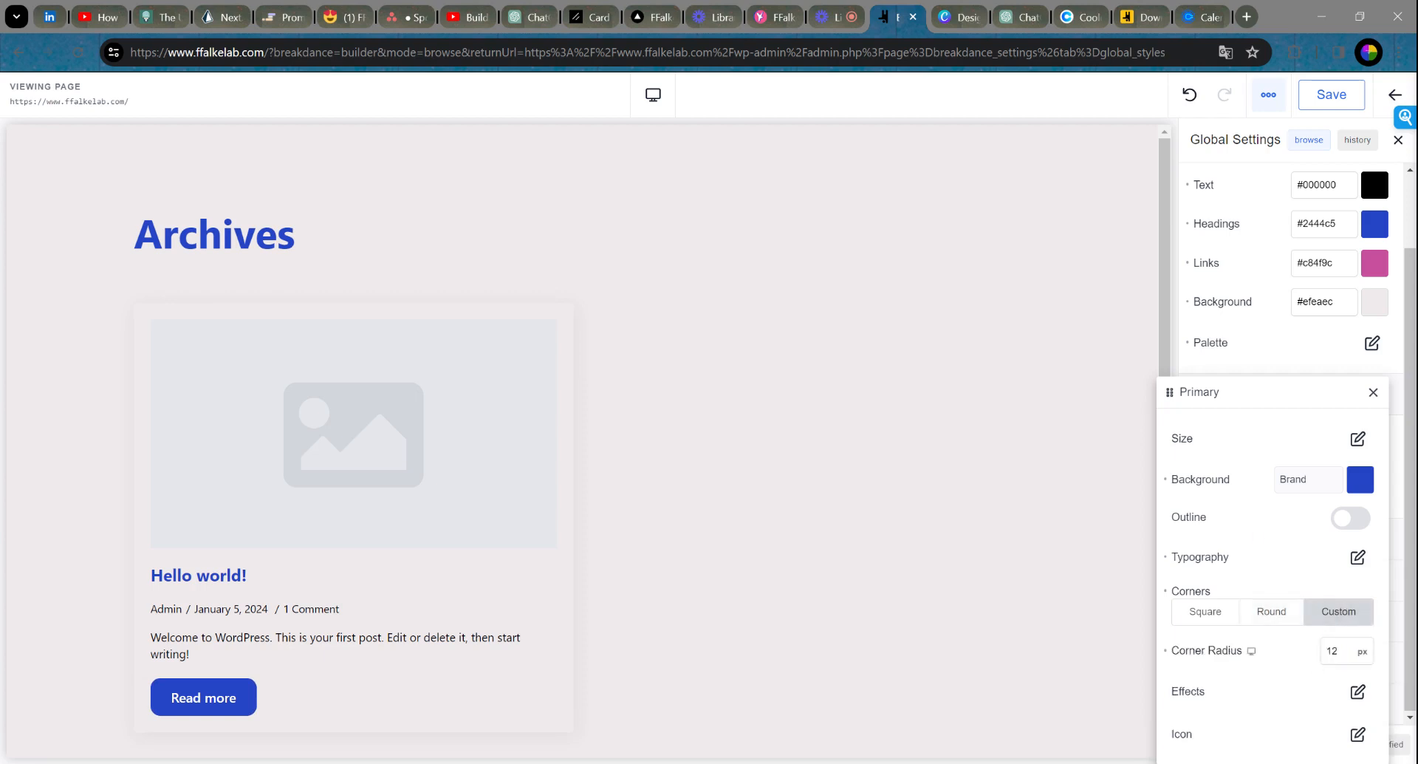
pyautogui.click(1264, 618)
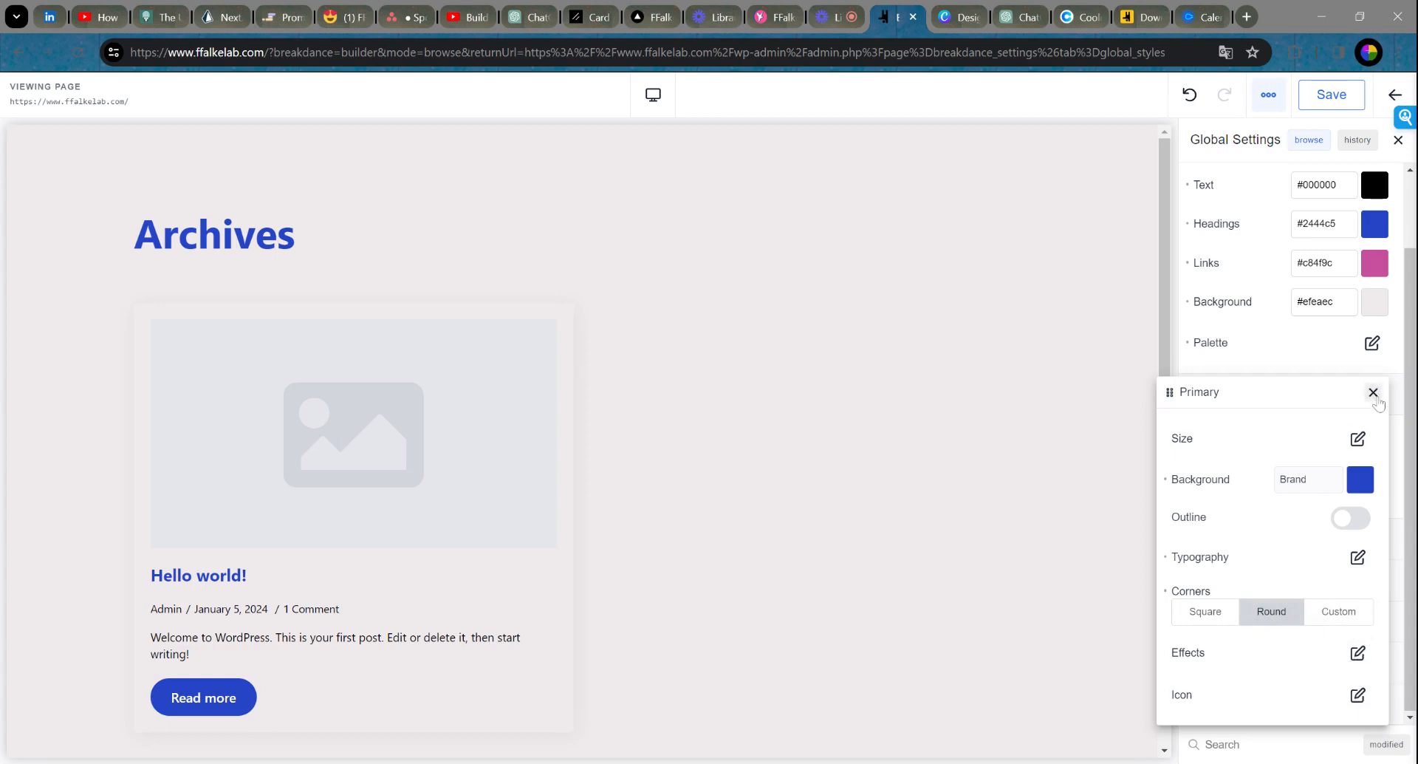
pyautogui.click(1373, 393)
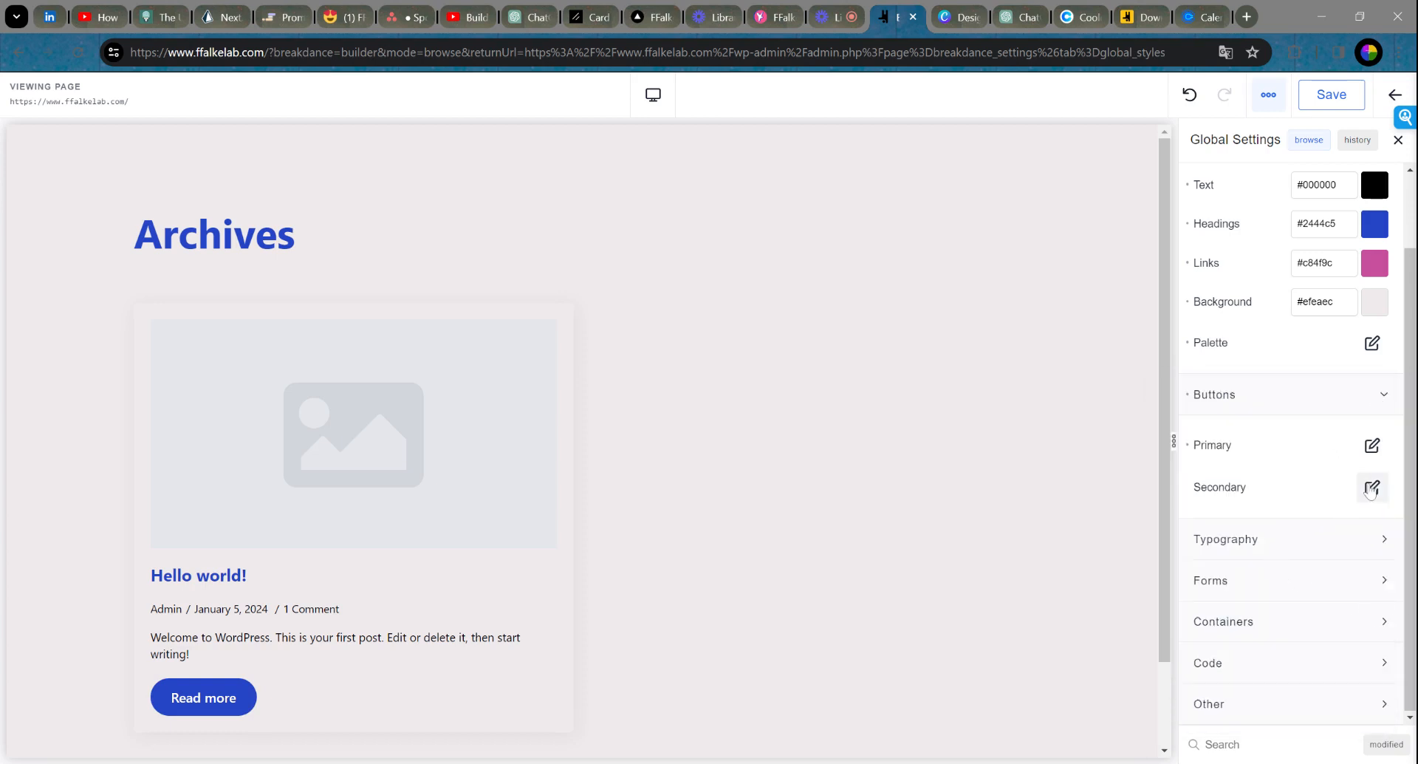
# Step: Set the global Heading Font to Balsamiq Sans, leaving the body font unchanged
pyautogui.click(1372, 489)
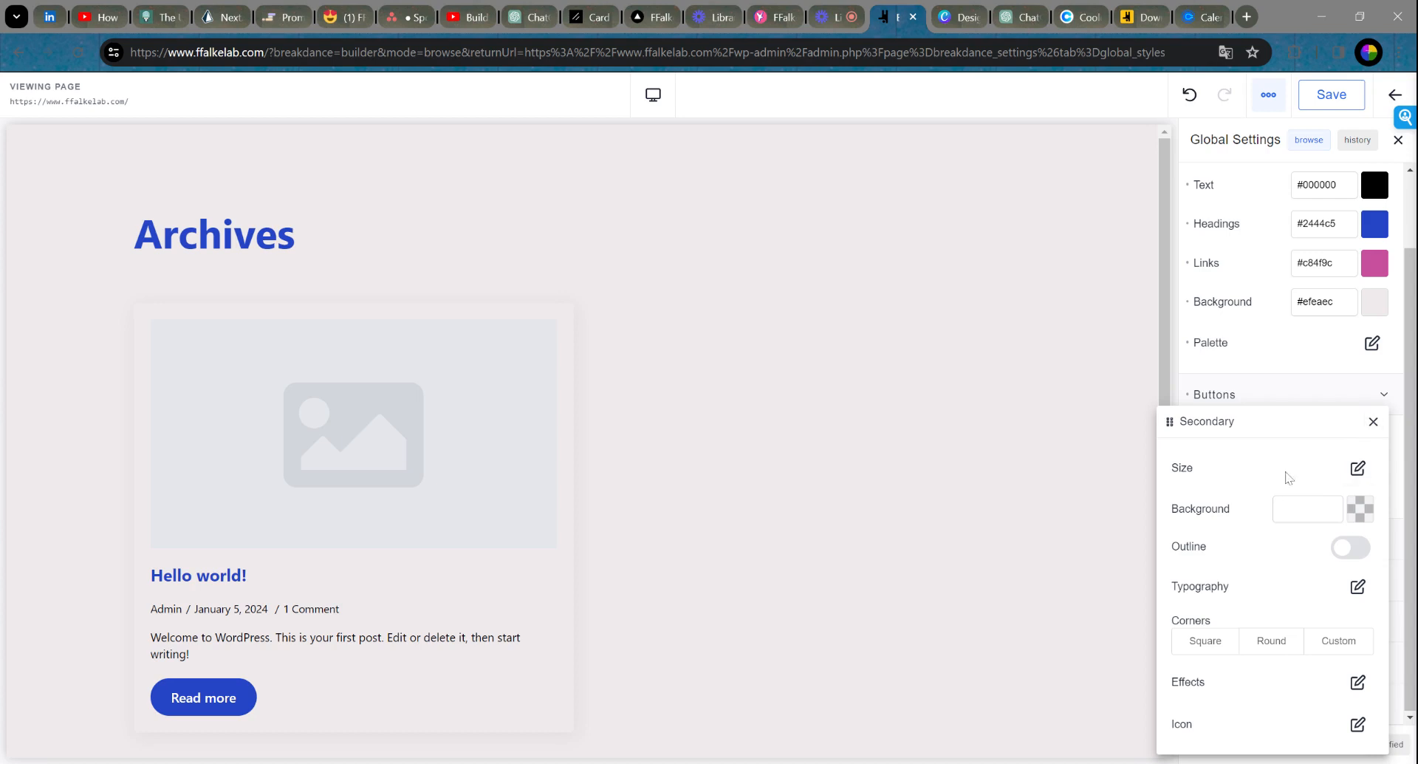
pyautogui.click(1373, 421)
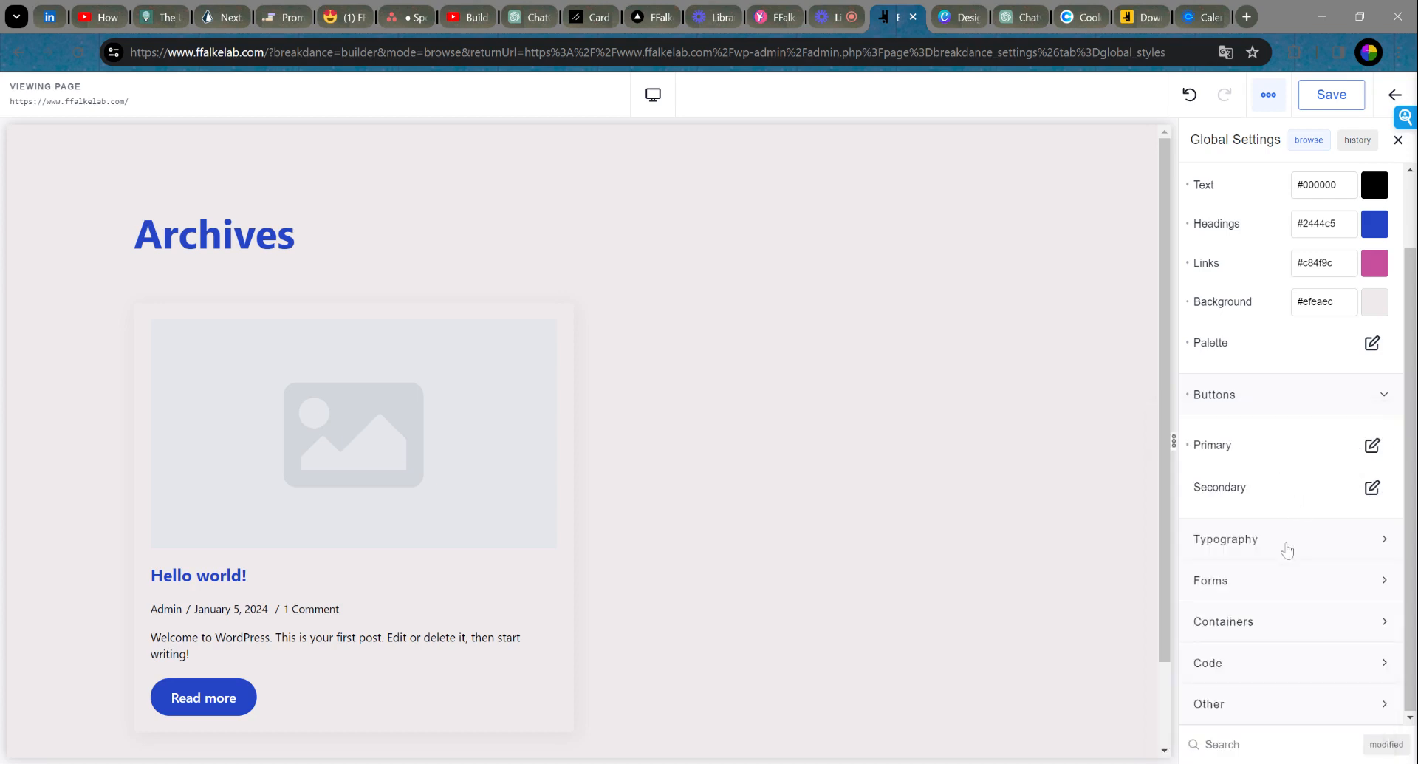
pyautogui.click(1286, 545)
pyautogui.scroll(-4, 1304, 458)
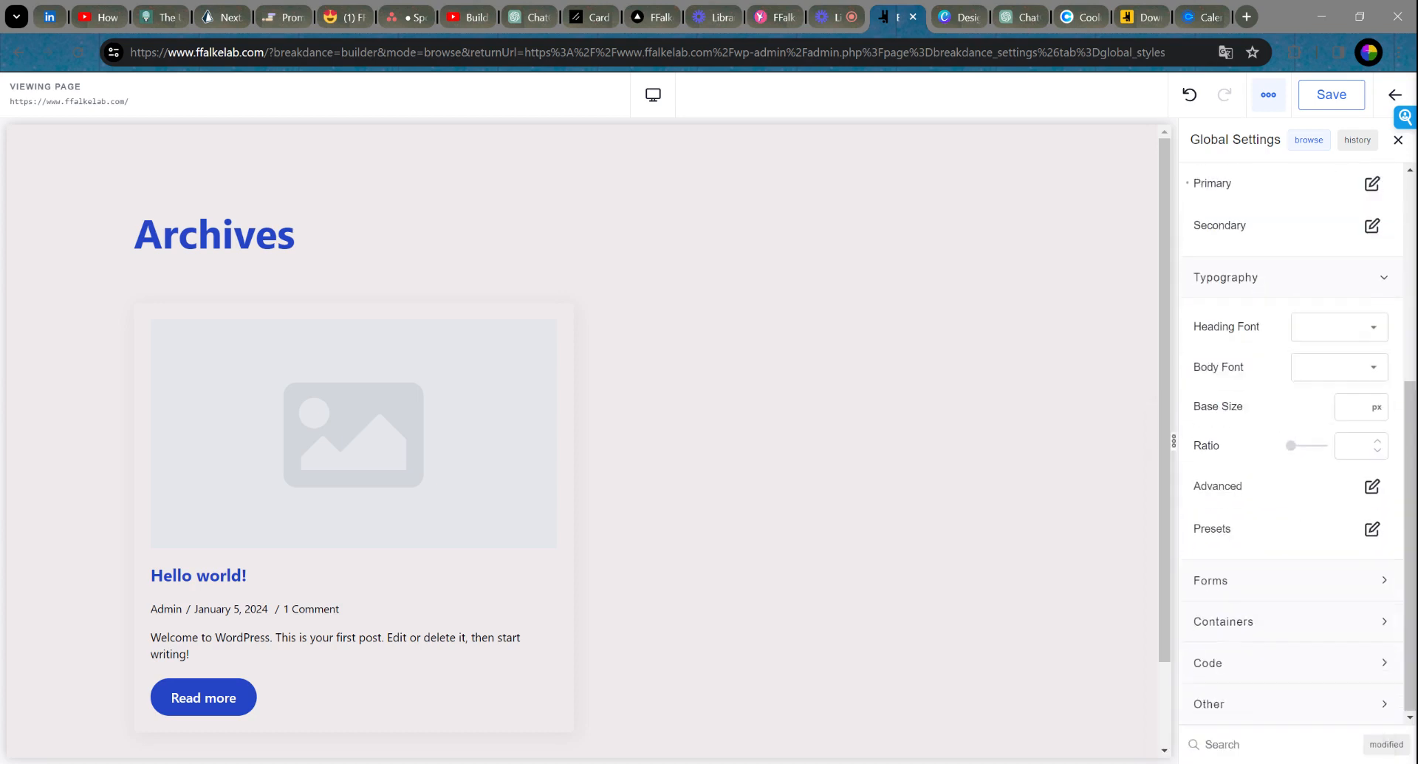
pyautogui.click(1322, 330)
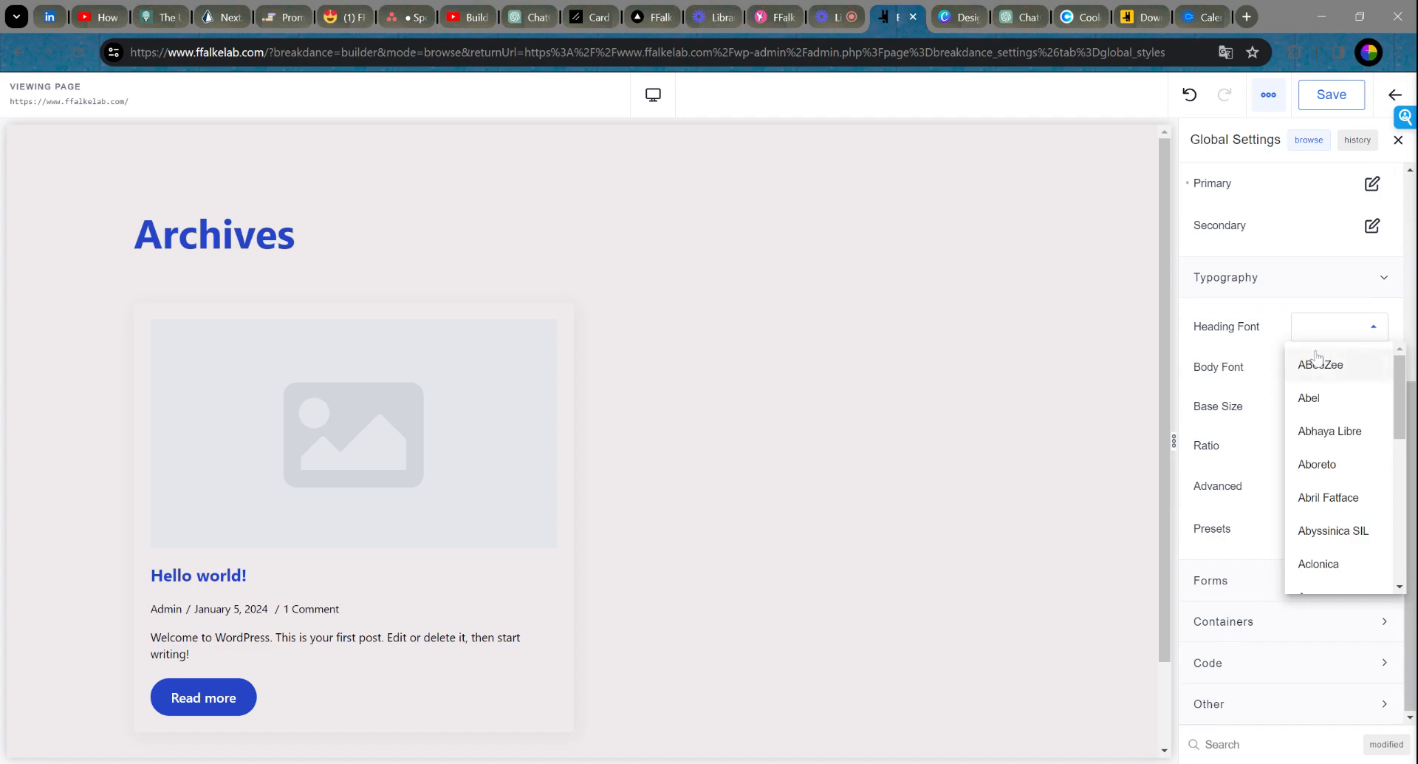
pyautogui.write('Balsa')
pyautogui.click(1341, 365)
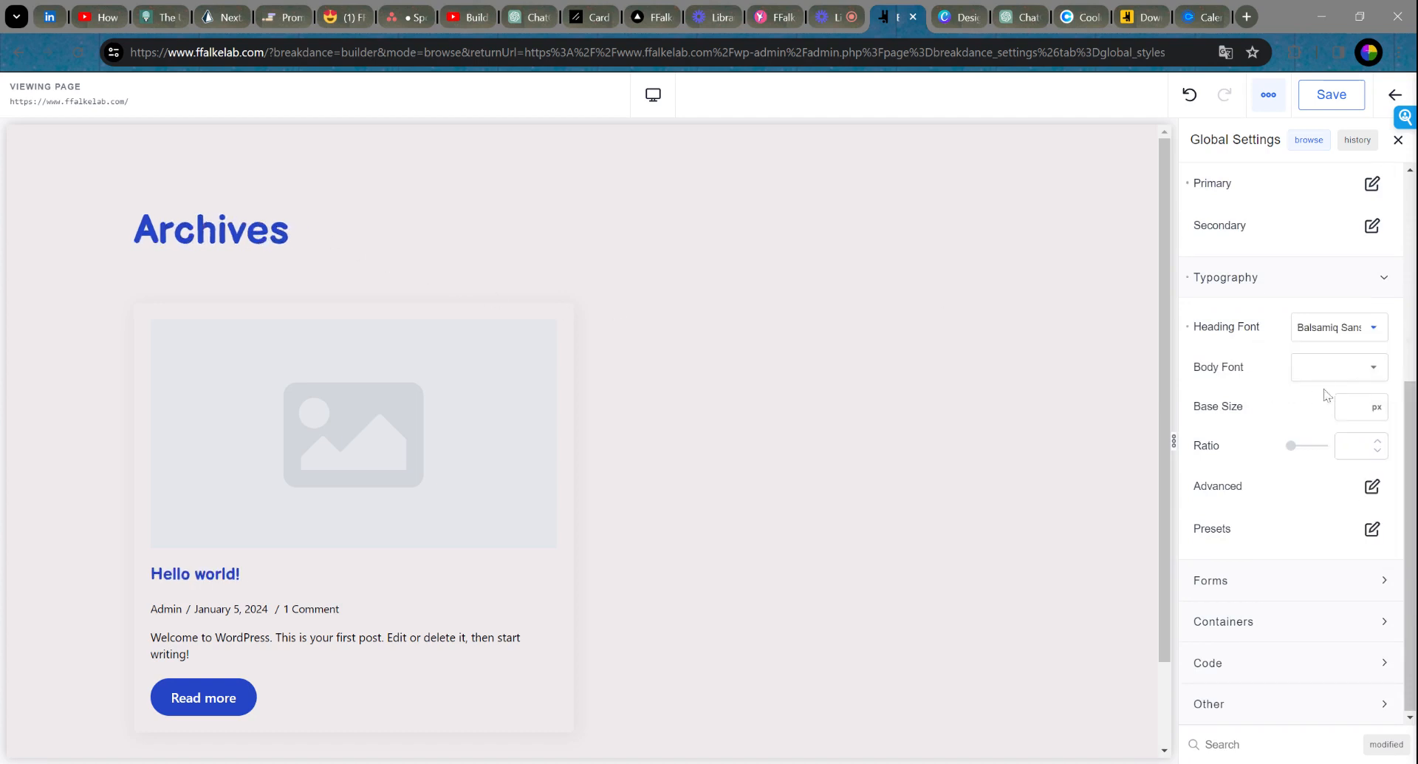
pyautogui.click(1338, 367)
pyautogui.click(1245, 385)
# Step: Try raising the type scale ratio, then clear the Ratio field
pyautogui.moveTo(1293, 446); pyautogui.dragTo(1306, 448)
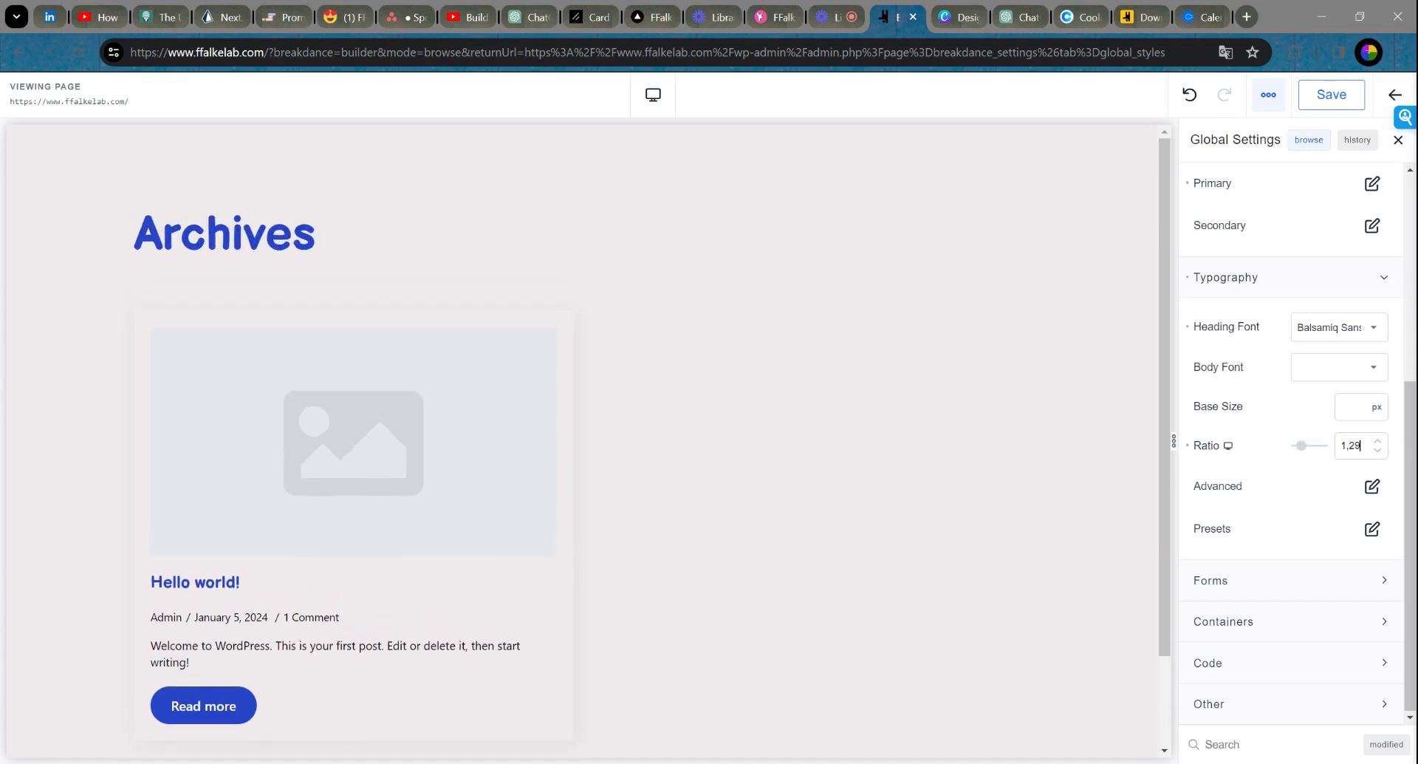
pyautogui.press('BackSpace')
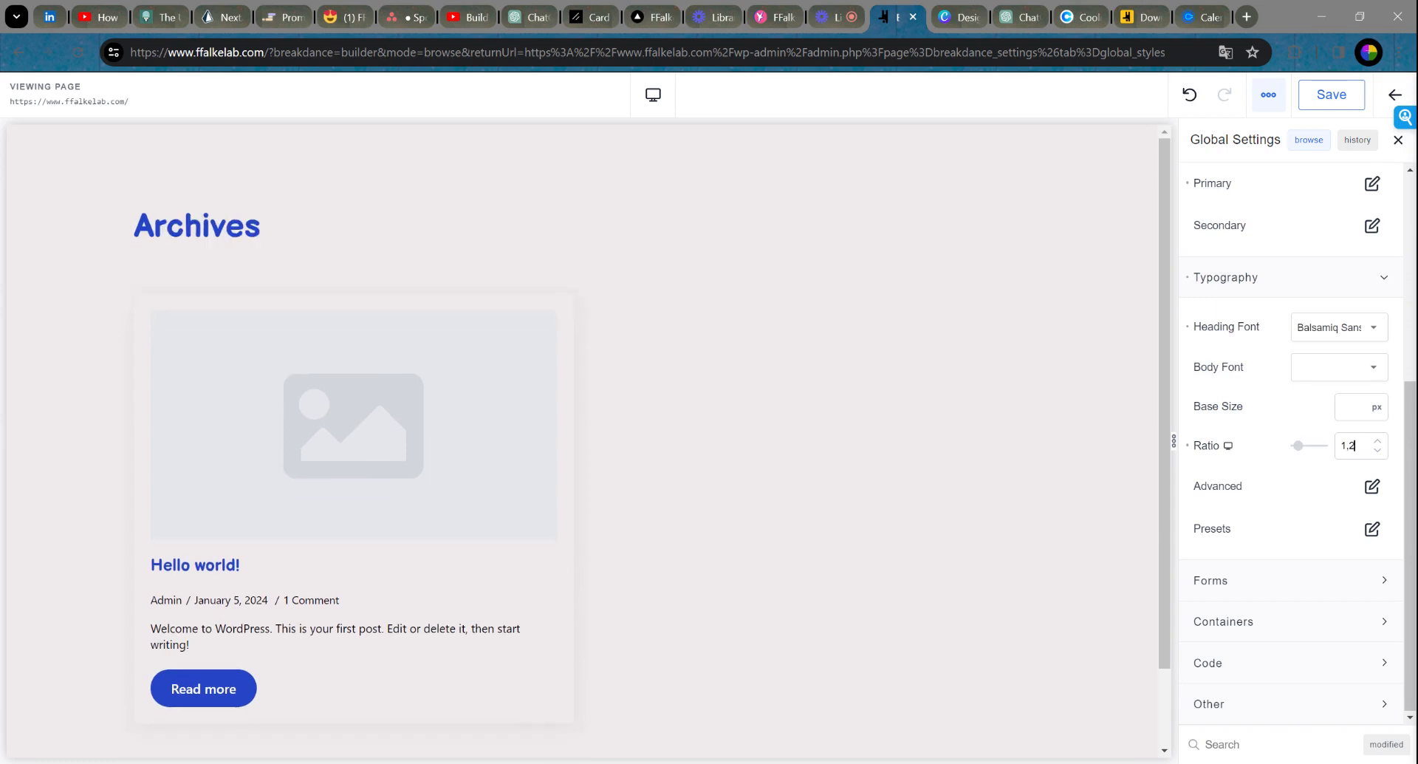
pyautogui.moveTo(1357, 446); pyautogui.dragTo(1309, 449)
pyautogui.press('BackSpace')
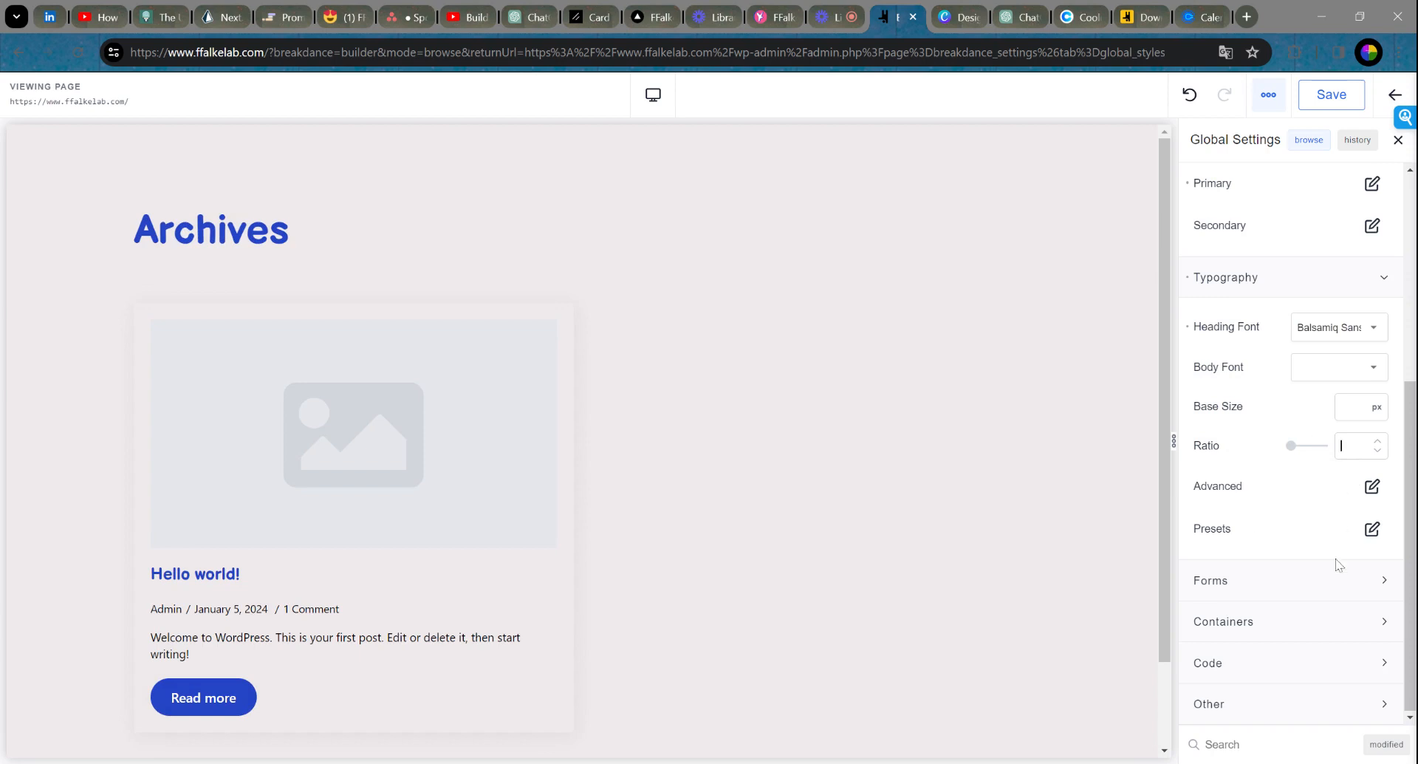
# Step: Expand the Forms group and the Containers group with Sections and Column Gap
pyautogui.click(1371, 581)
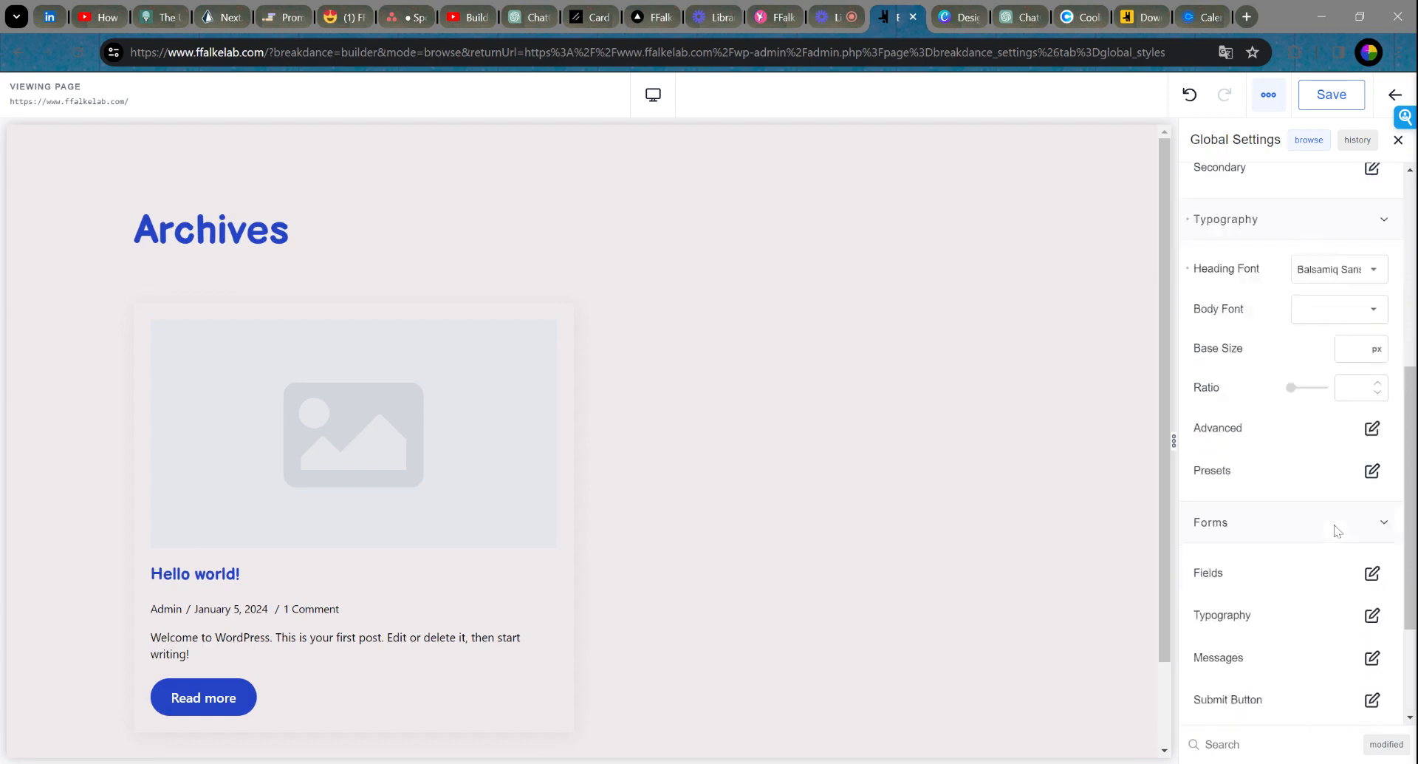
pyautogui.scroll(-3, 1337, 535)
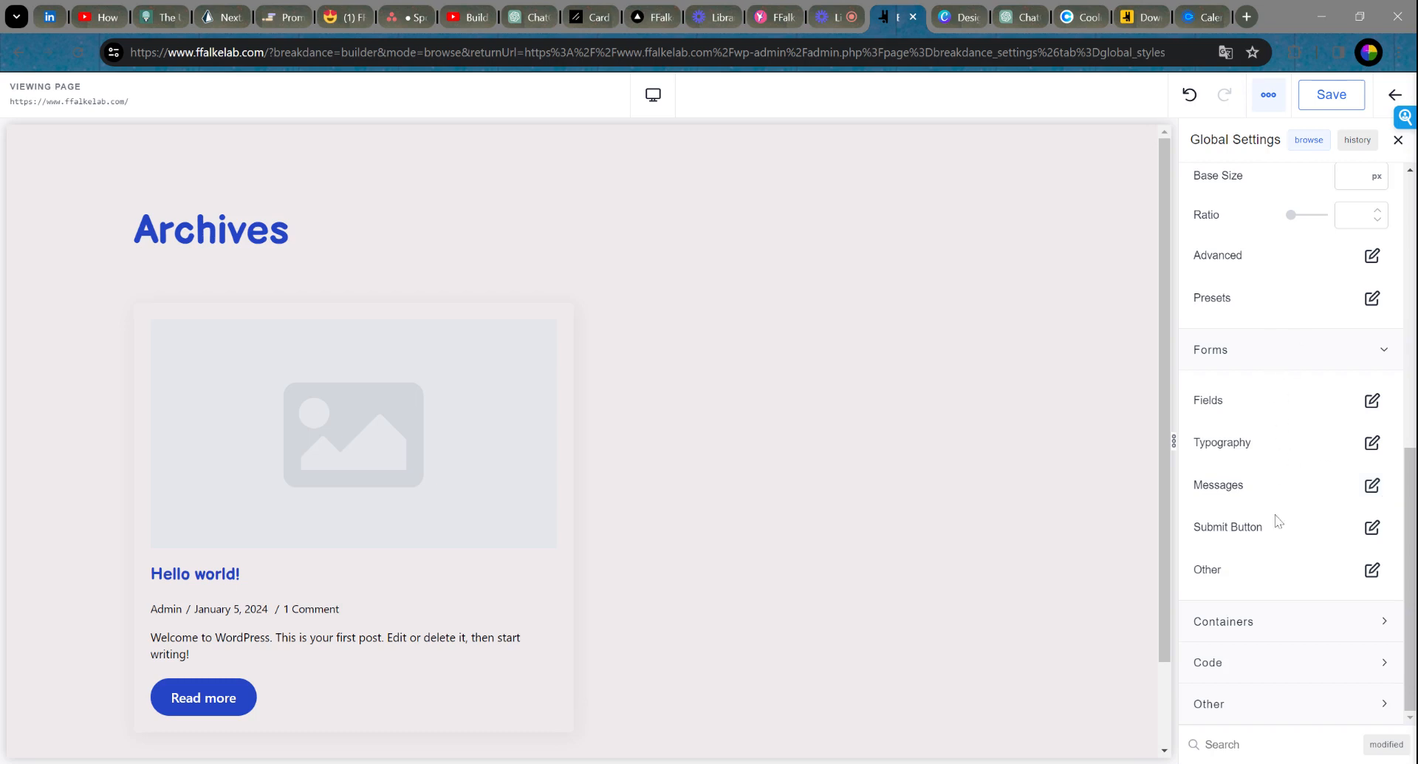
pyautogui.click(1253, 636)
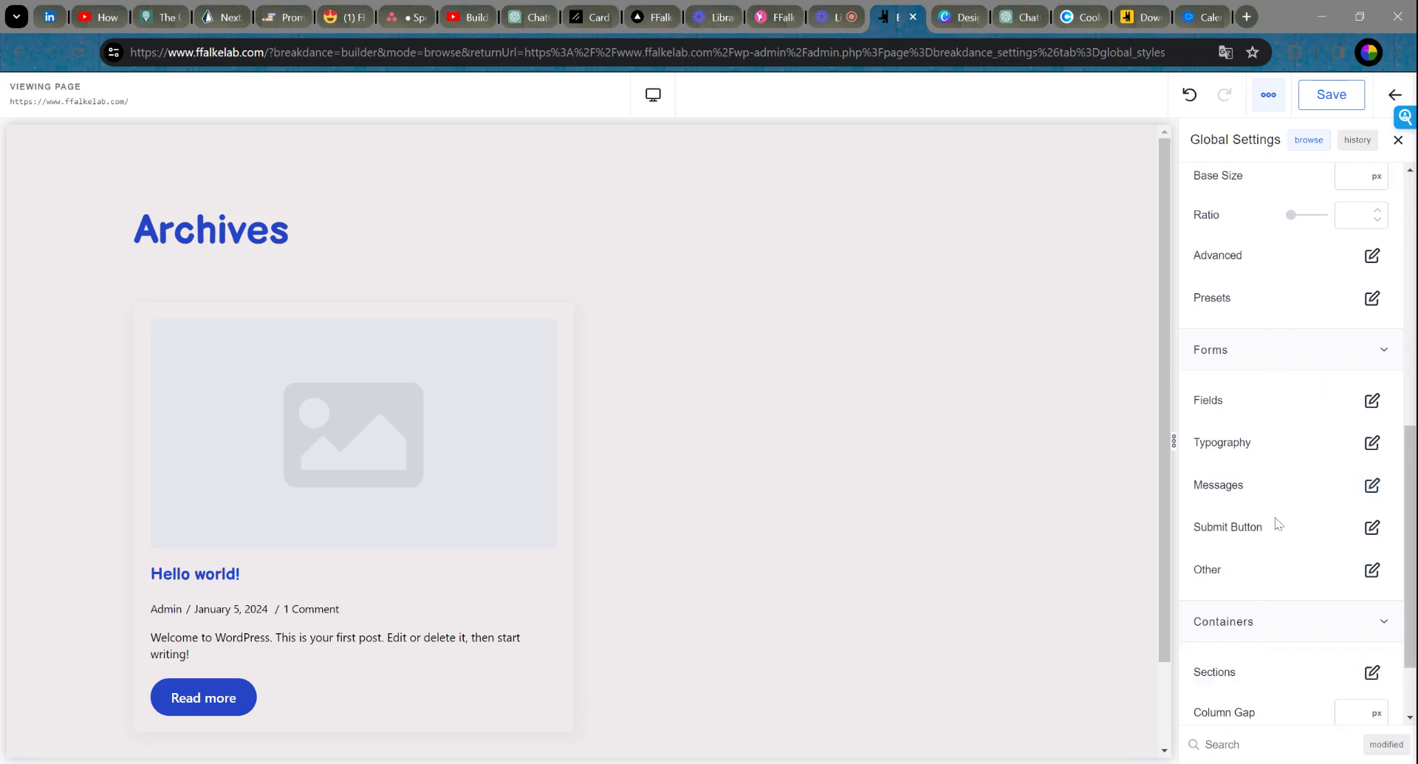
pyautogui.scroll(-2, 1277, 524)
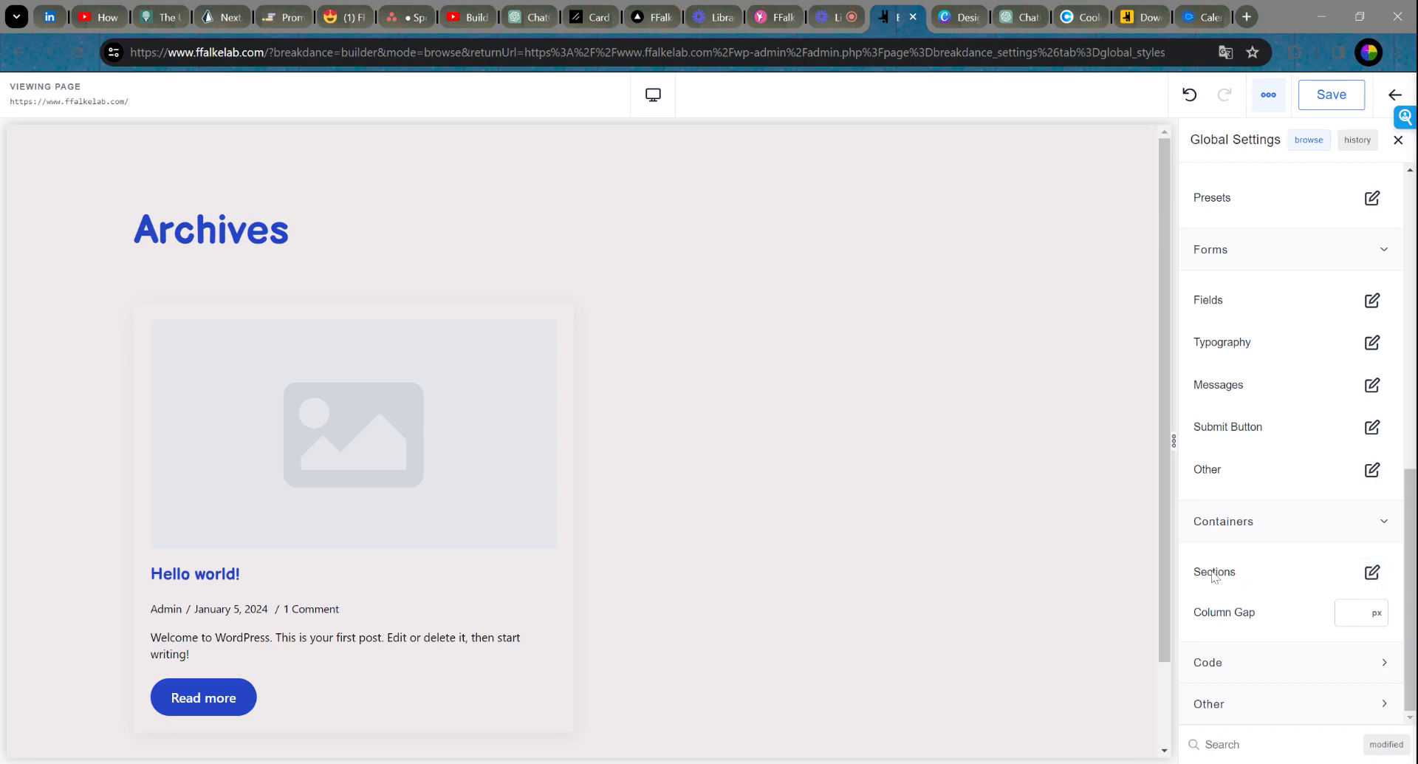
# Step: Set the global Sections container width to 85%, after trying 90% and 50%
pyautogui.click(1371, 572)
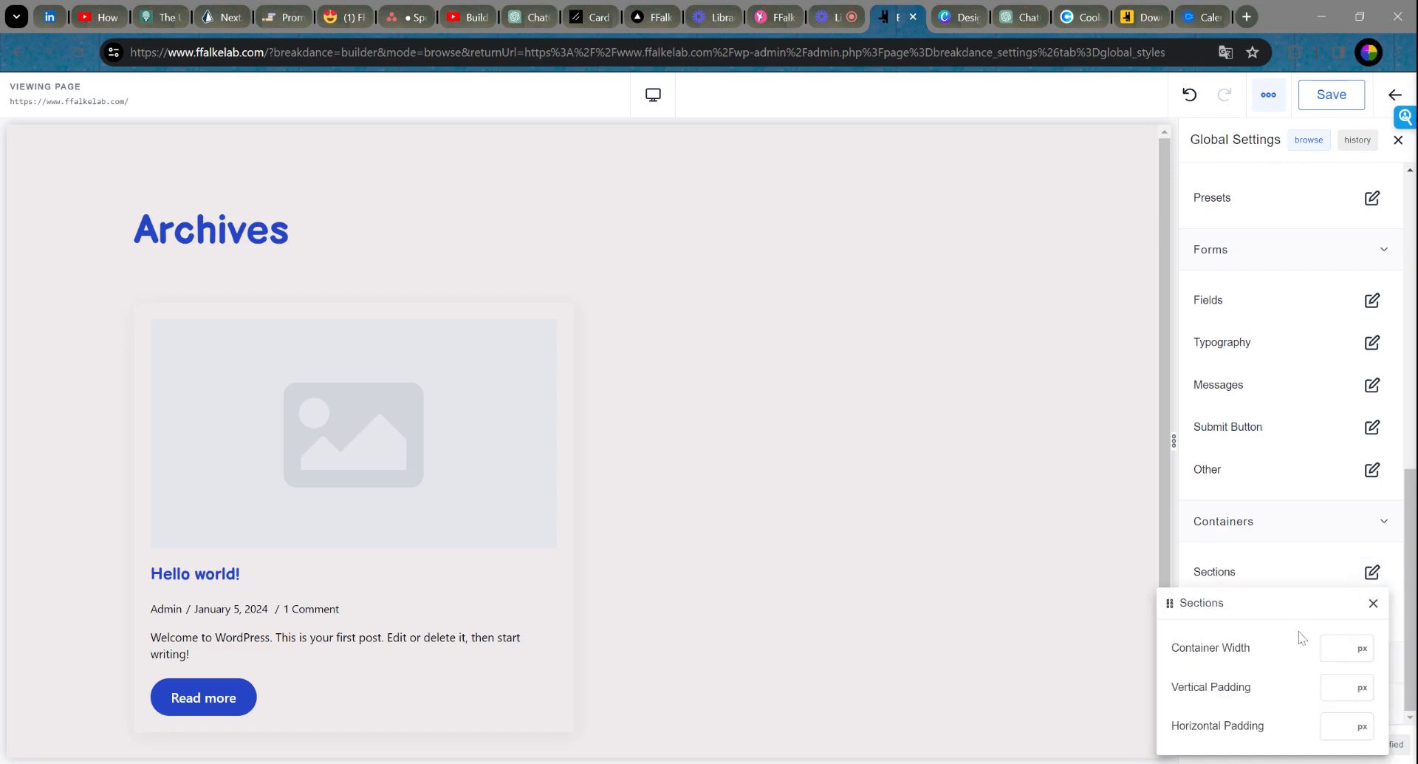
pyautogui.click(1358, 650)
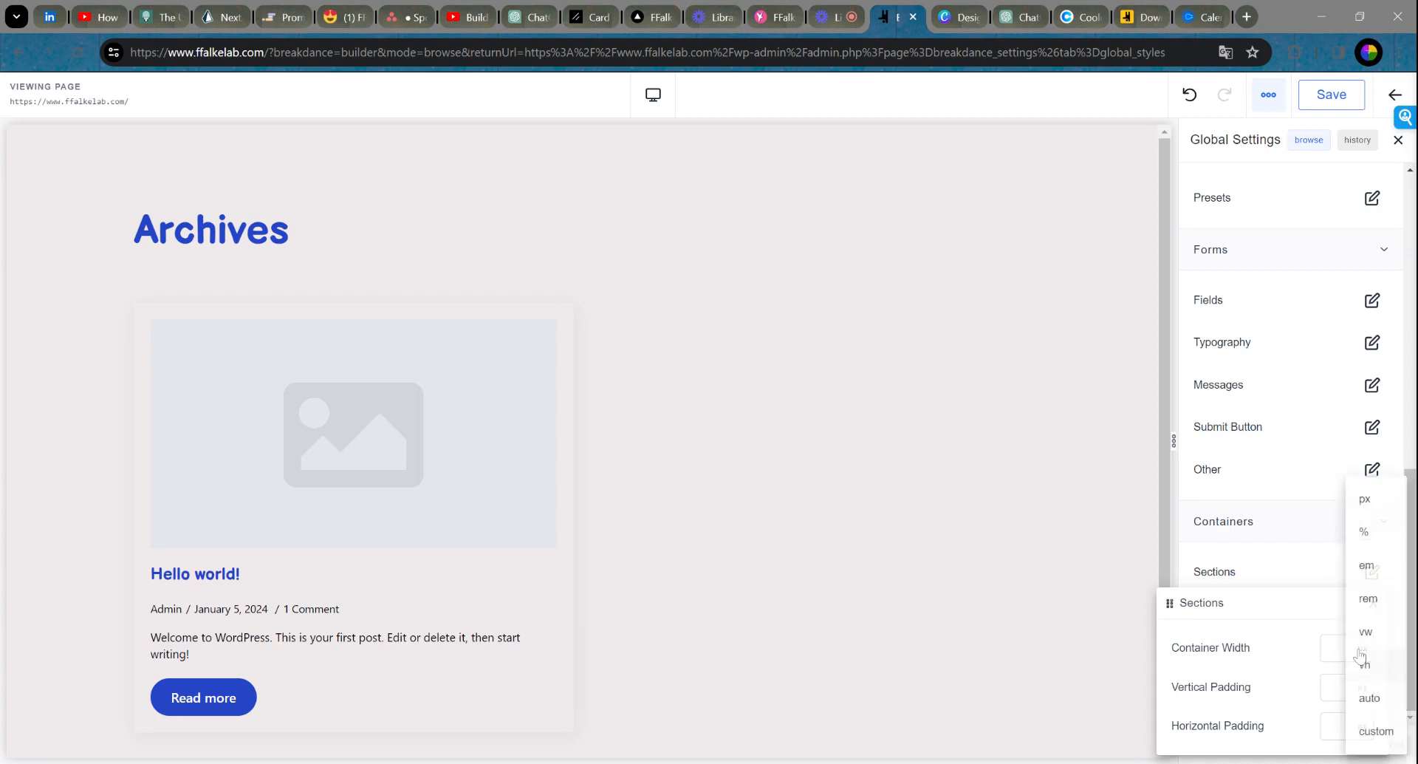
pyautogui.click(1393, 533)
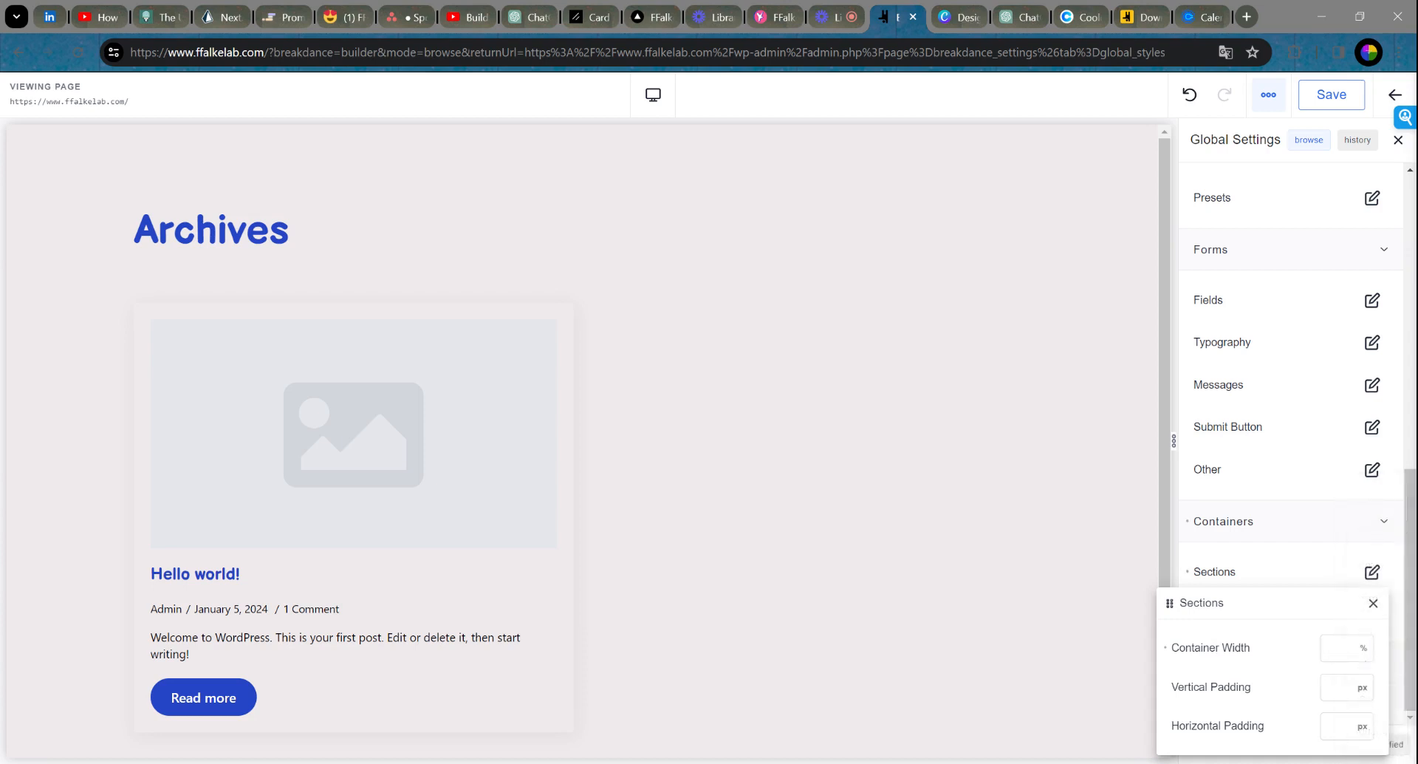
pyautogui.write('90')
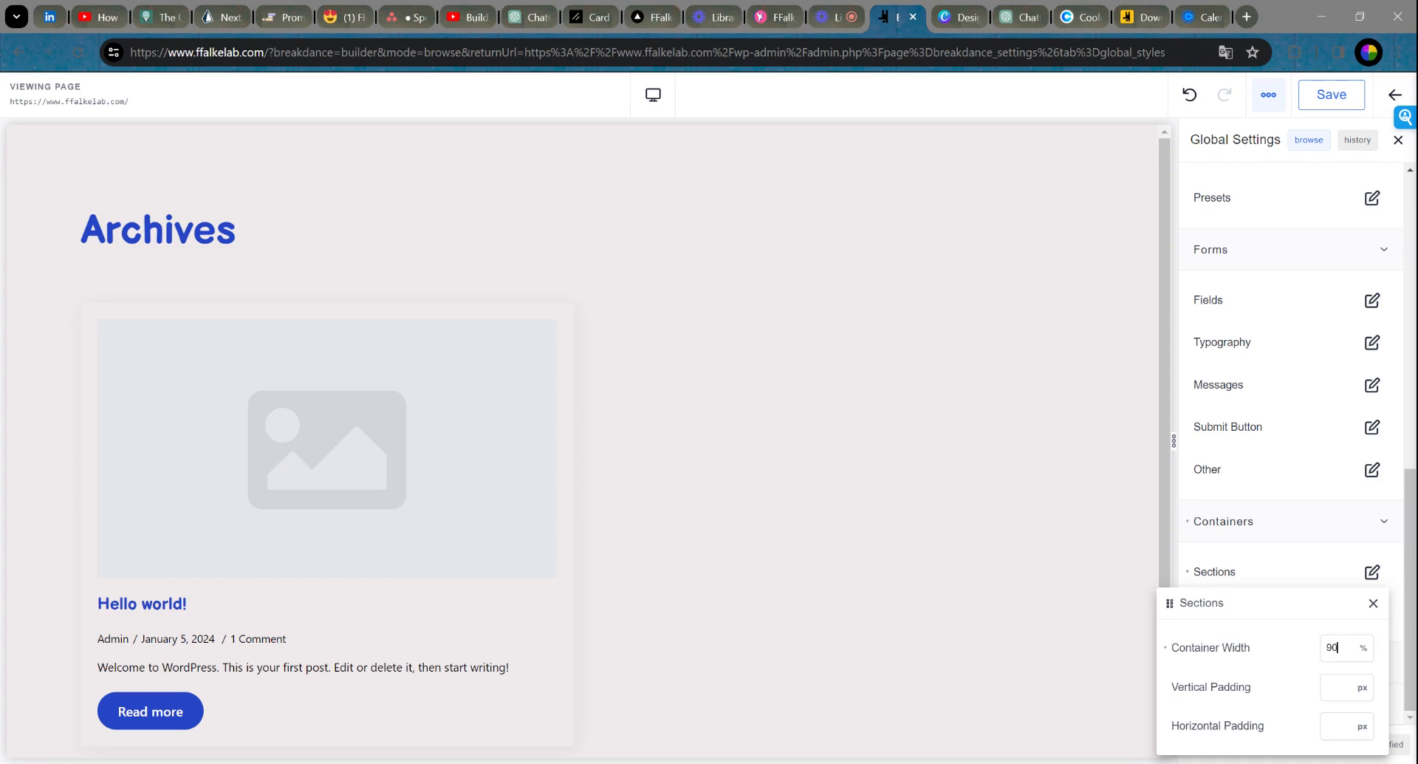
pyautogui.moveTo(1339, 648); pyautogui.dragTo(1318, 655)
pyautogui.write('50')
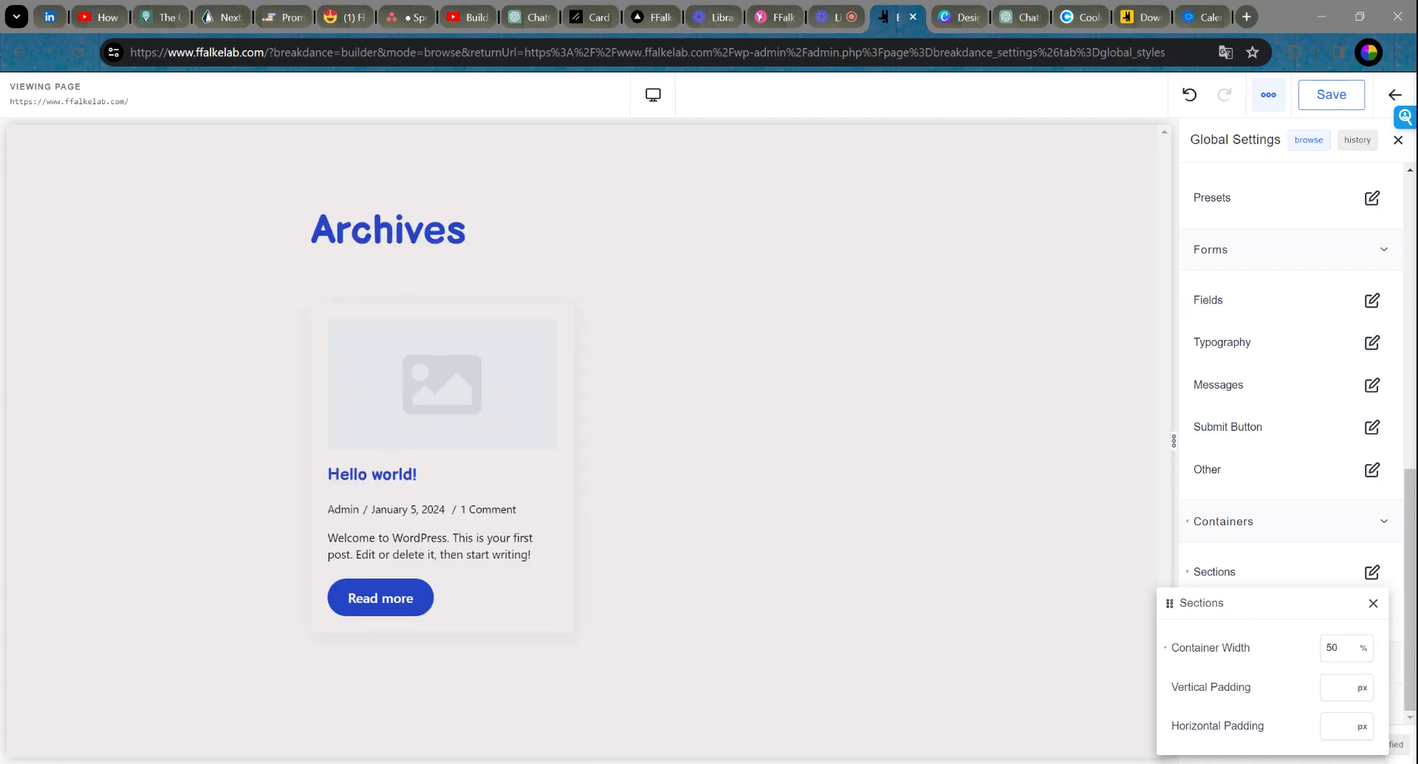
pyautogui.moveTo(1338, 648); pyautogui.dragTo(1283, 644)
pyautogui.write('90')
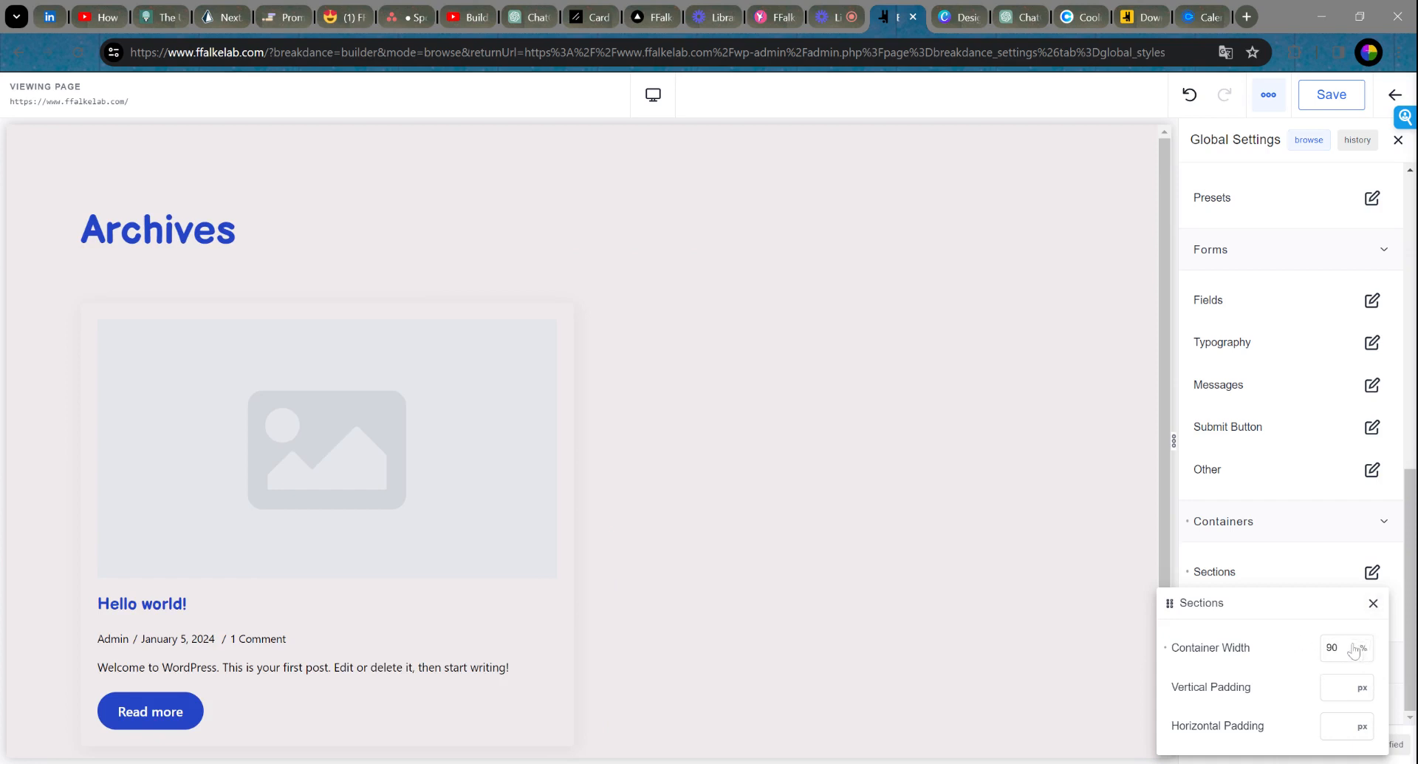
pyautogui.moveTo(1349, 647); pyautogui.dragTo(1302, 645)
pyautogui.write('85')
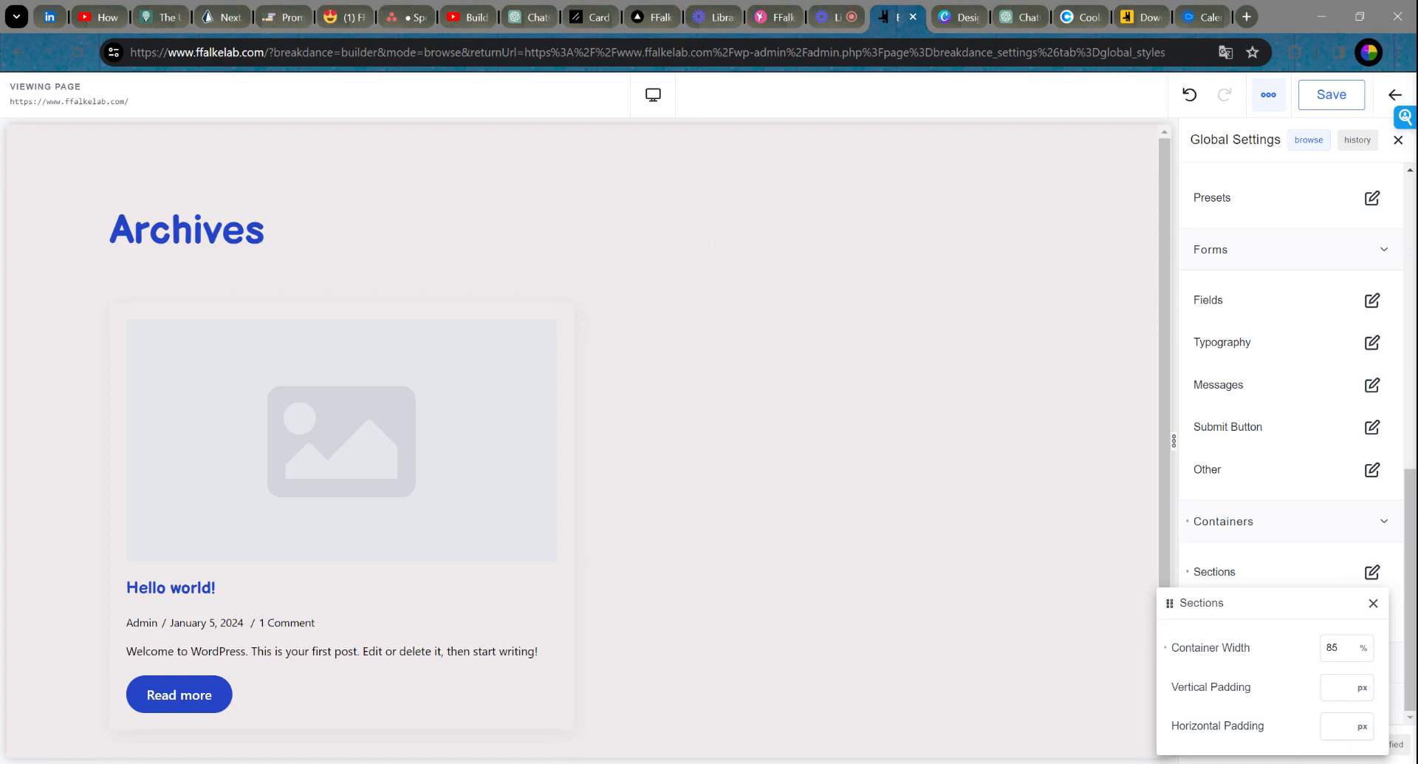
pyautogui.click(1373, 602)
pyautogui.click(1265, 660)
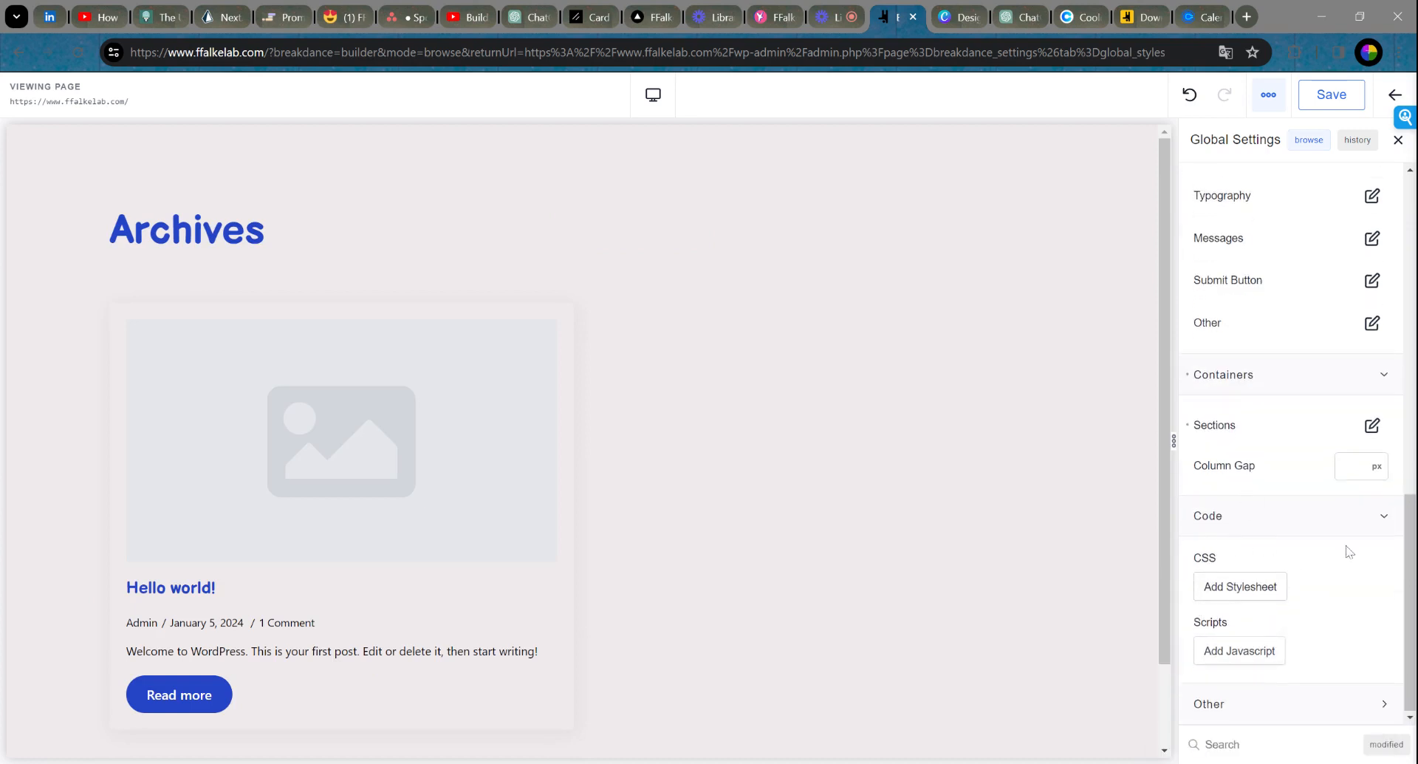
# Step: Save the global settings and exit the builder back to the WordPress admin
pyautogui.click(1282, 707)
pyautogui.scroll(15, 1312, 674)
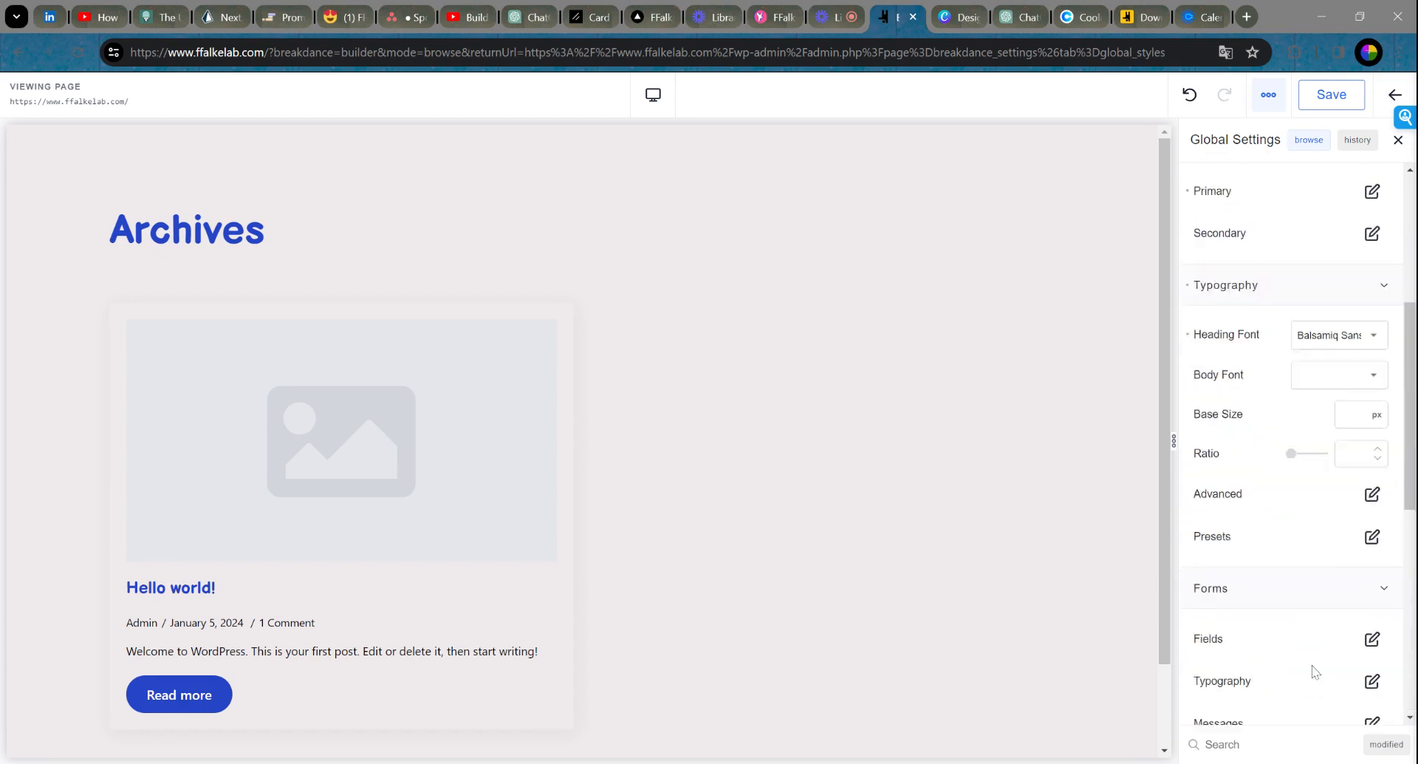
pyautogui.click(1325, 102)
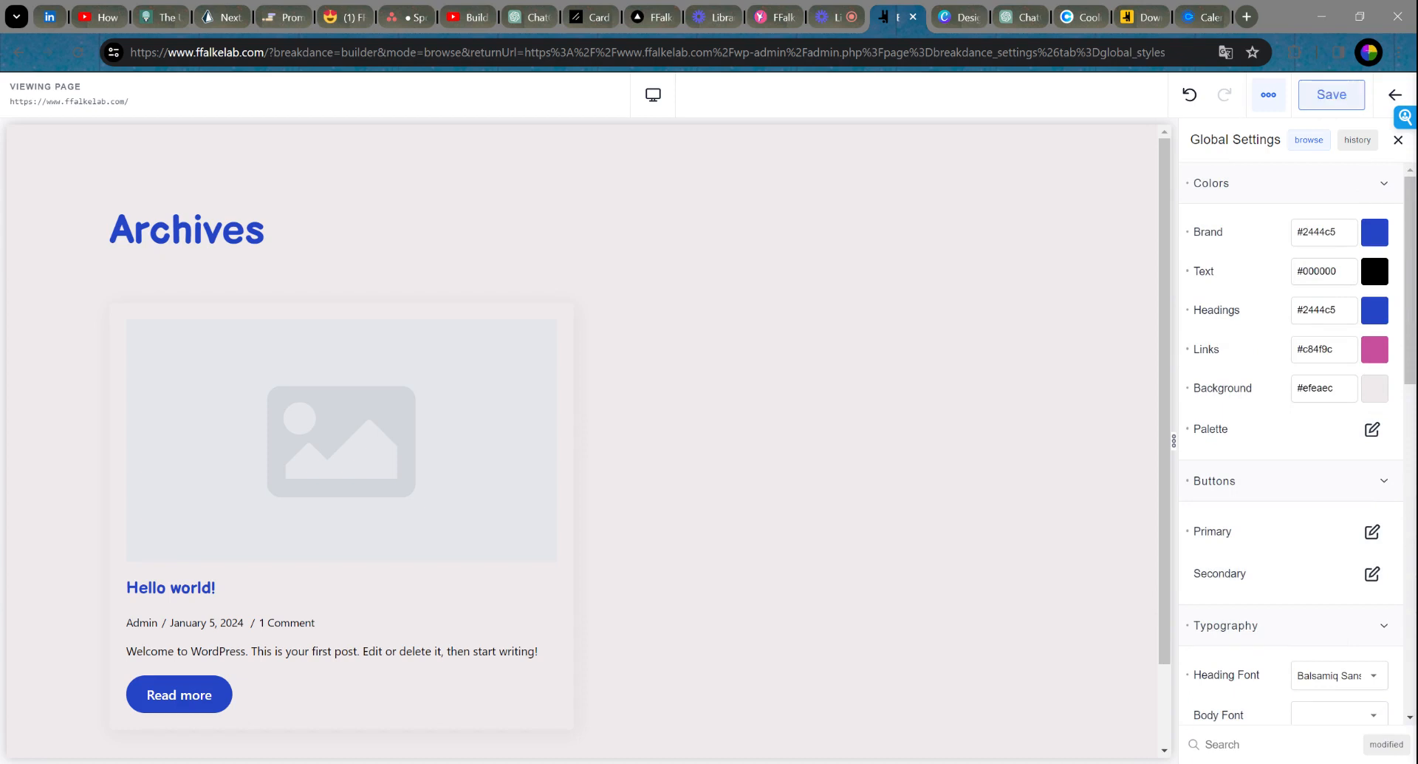
pyautogui.click(1323, 102)
pyautogui.click(1397, 97)
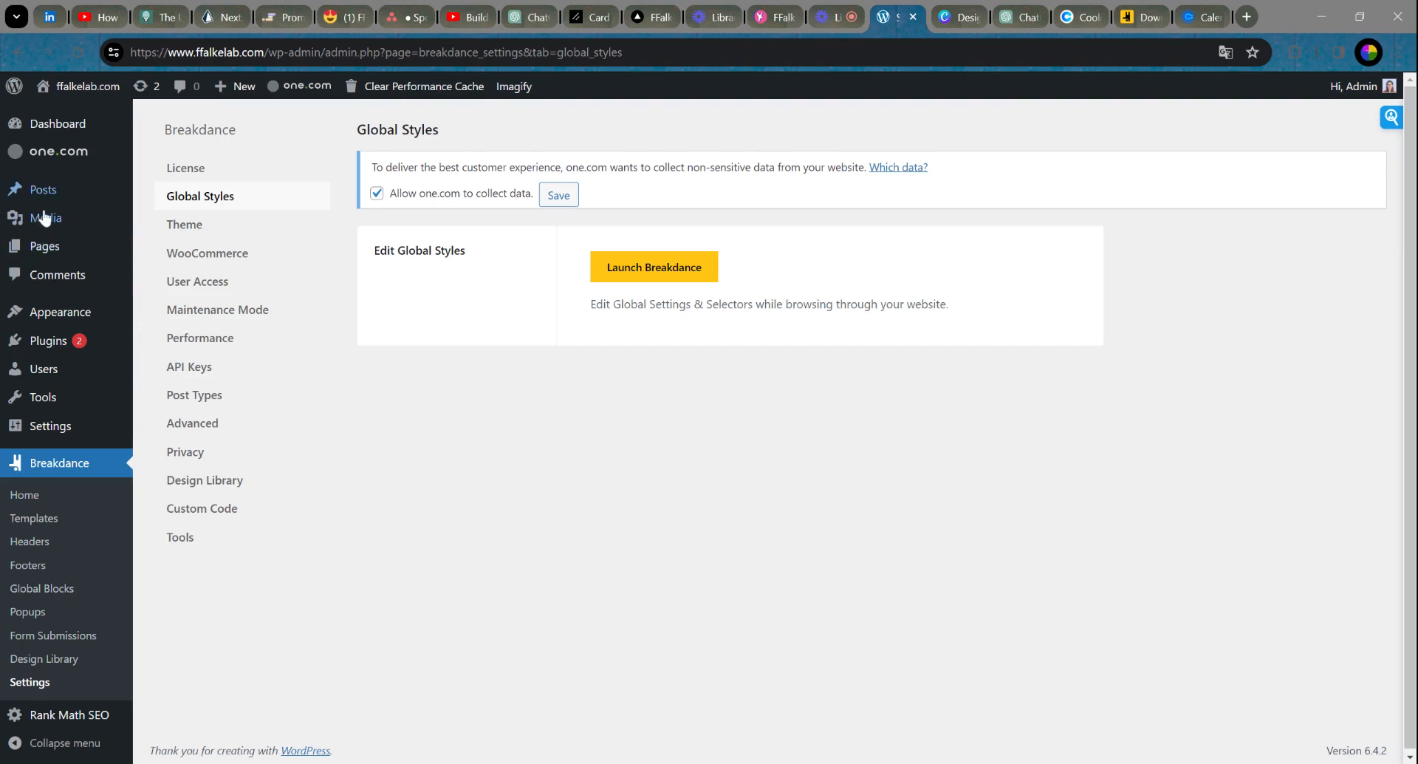
# Step: Go to Breakdance > Headers in the admin sidebar
pyautogui.click(30, 543)
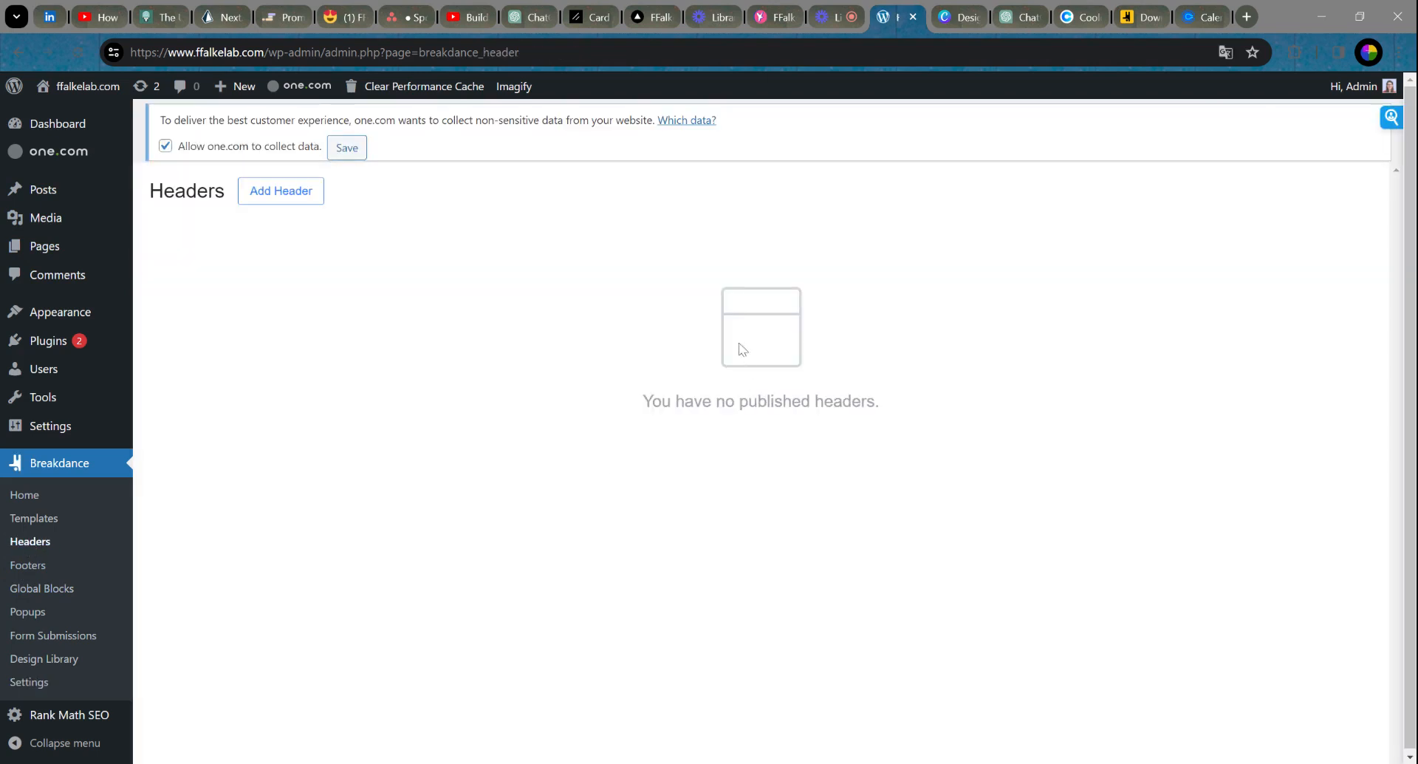
# Step: Add a new header titled MainHeader with its Location set to Everywhere
pyautogui.click(274, 194)
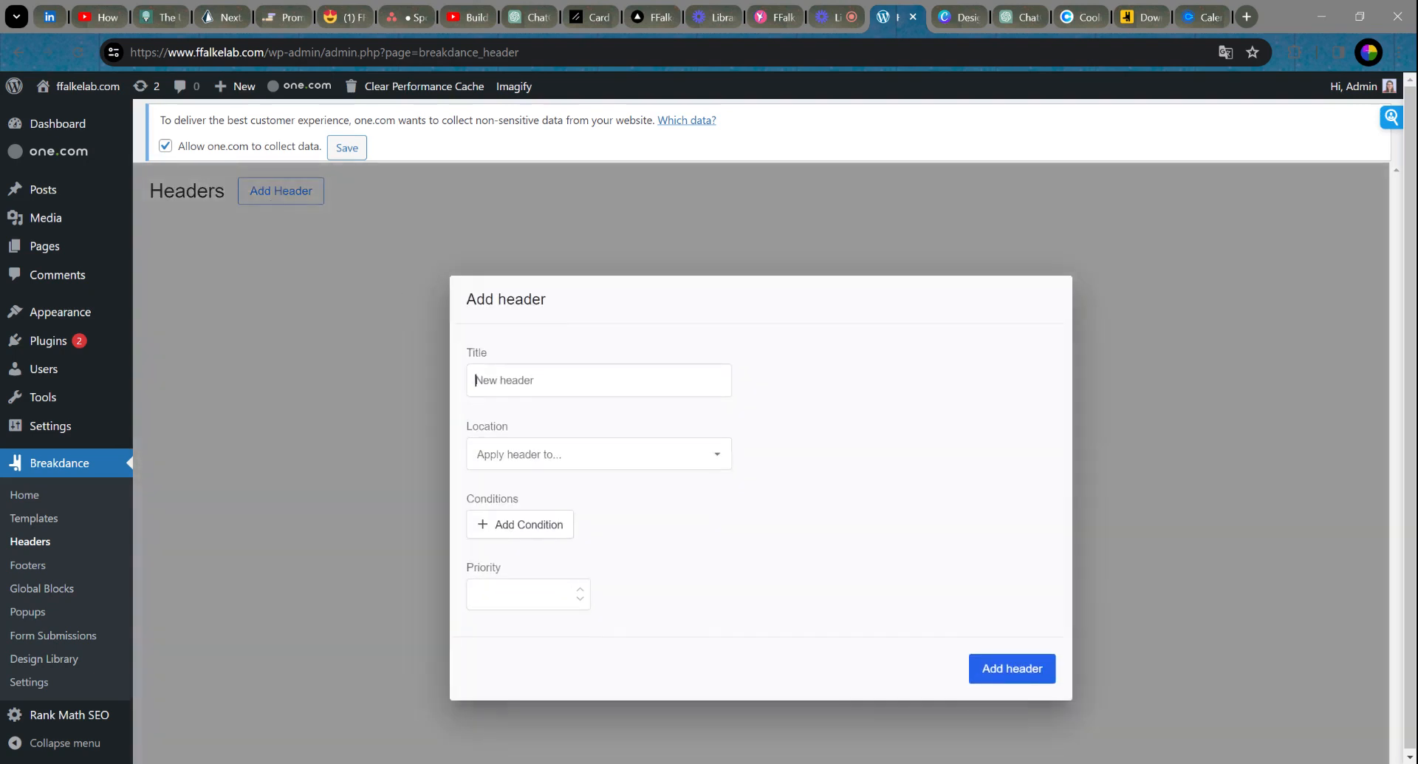
pyautogui.write('MainHeader')
pyautogui.click(595, 452)
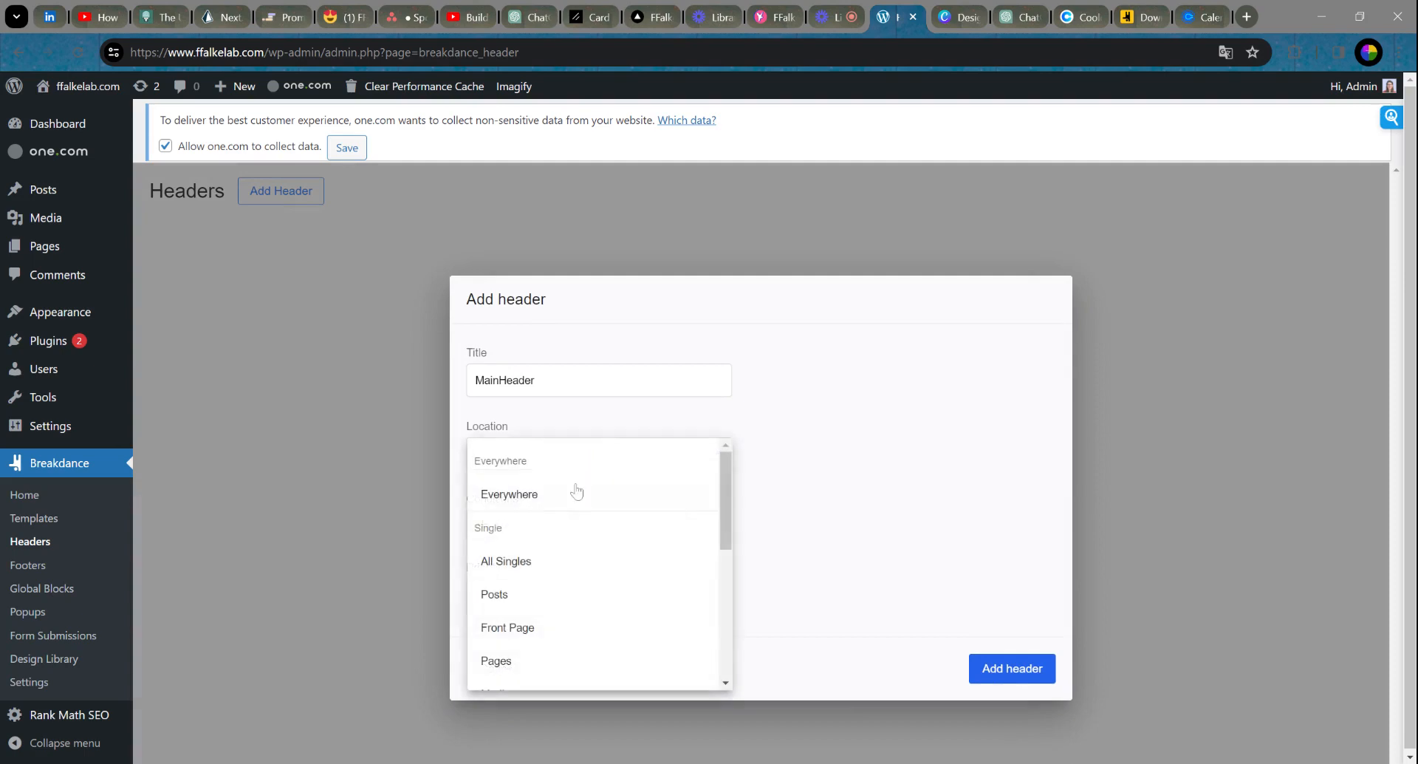
pyautogui.click(579, 490)
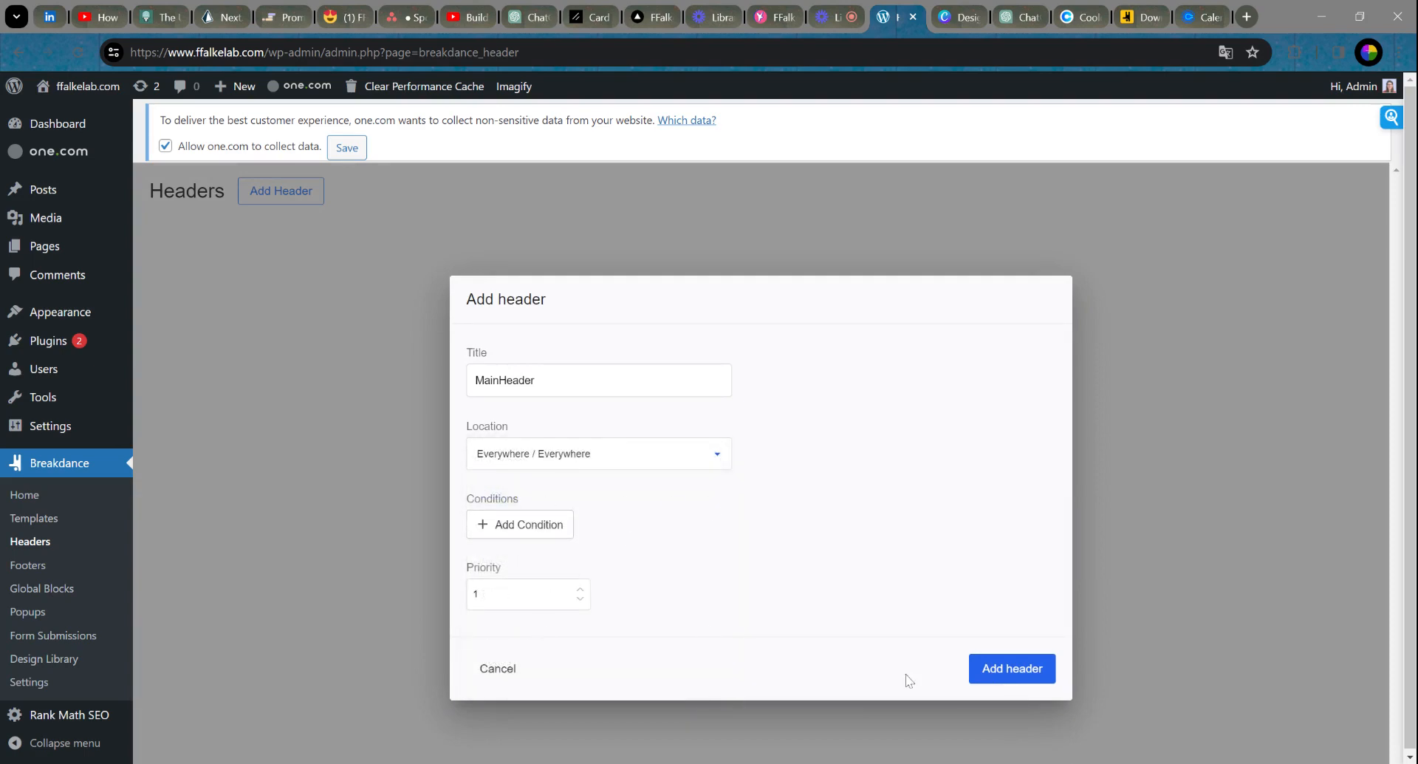
pyautogui.click(1029, 673)
pyautogui.moveTo(587, 334)
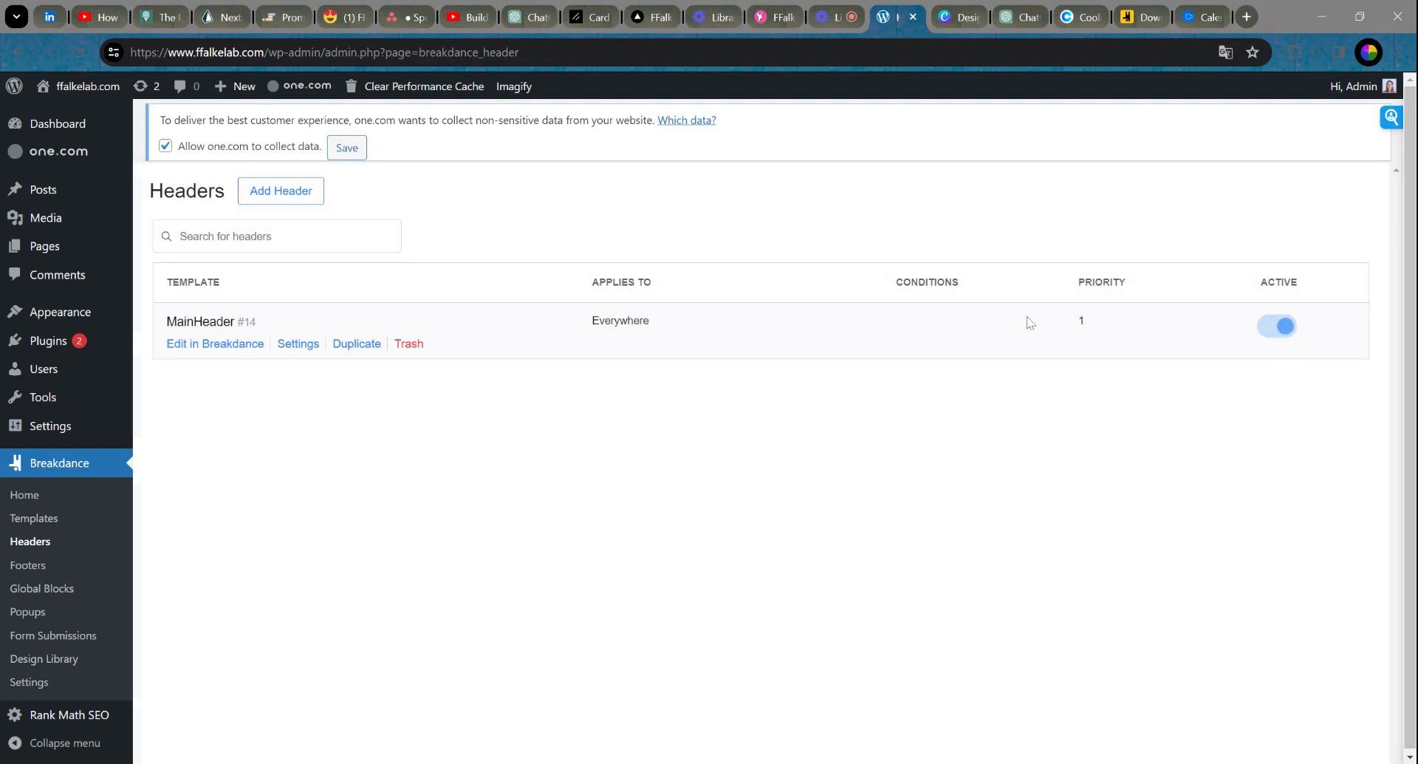
pyautogui.moveTo(229, 357)
# Step: Edit MainHeader in Breakdance and pick the Beauty Salon design set in the design library
pyautogui.click(210, 345)
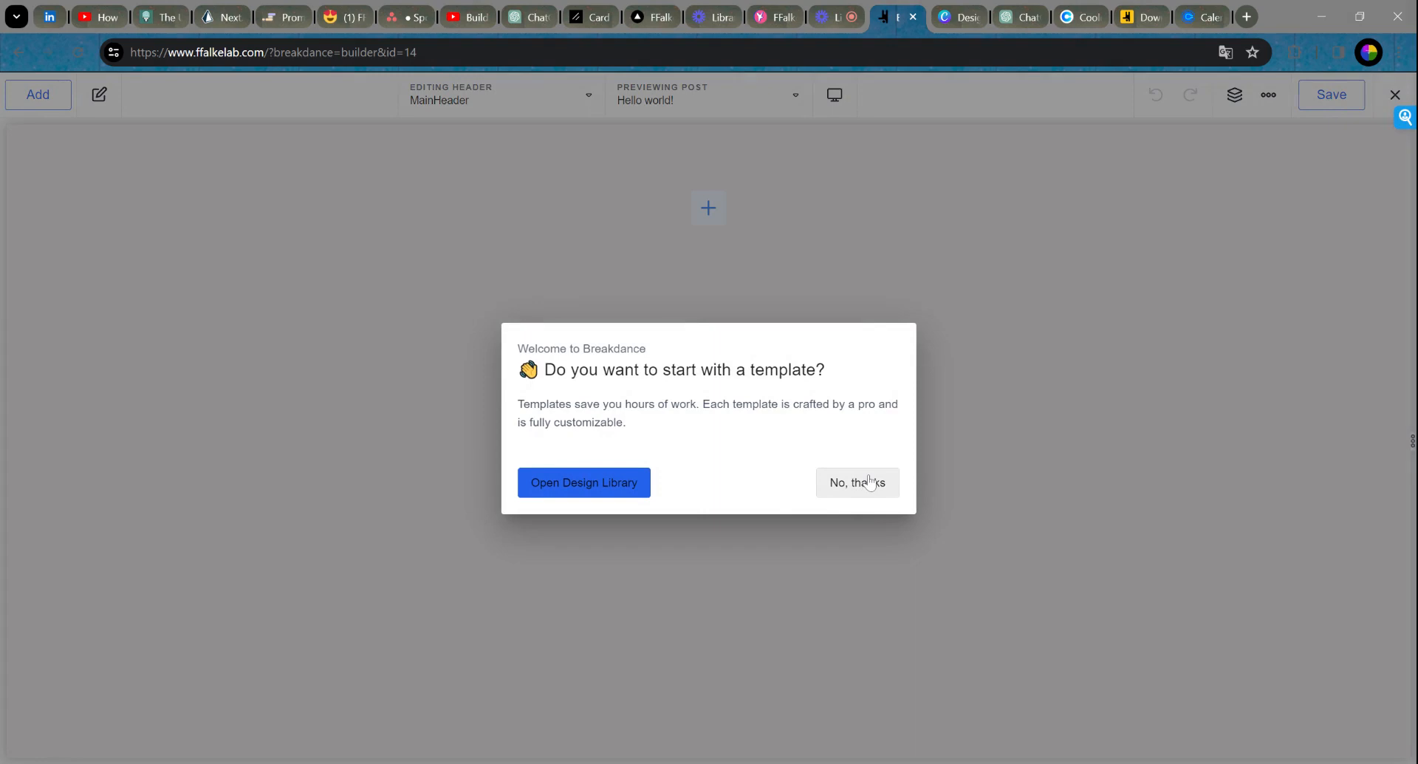
pyautogui.click(581, 490)
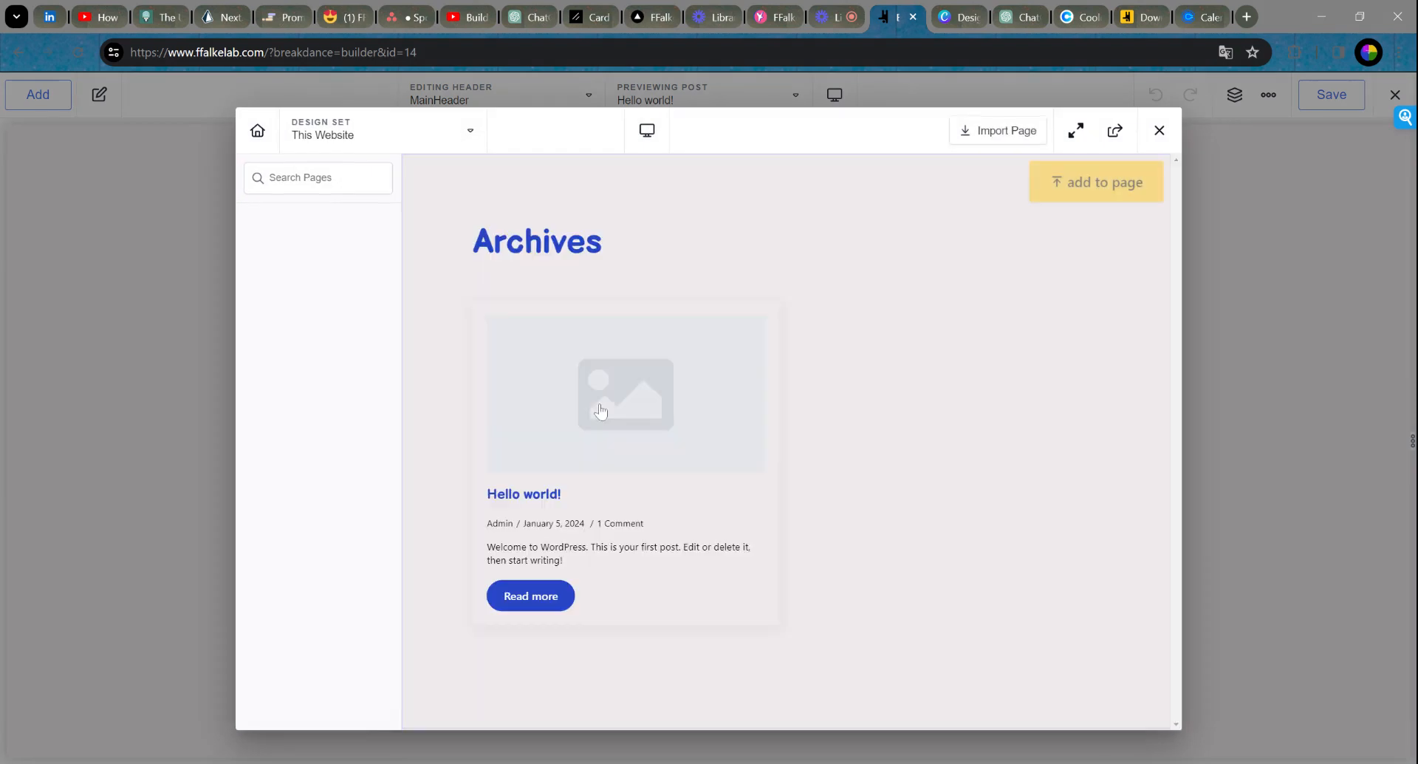
pyautogui.click(402, 132)
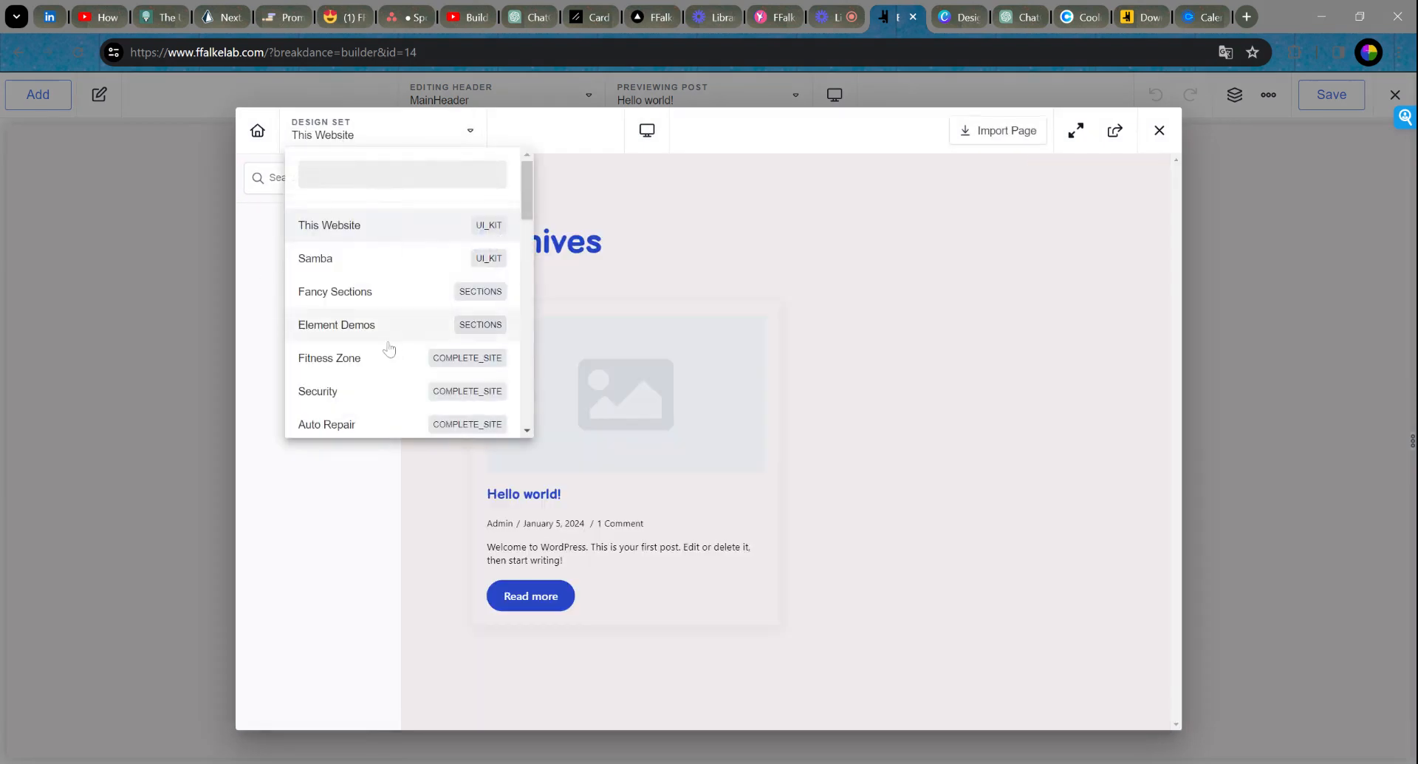
pyautogui.scroll(-1, 389, 348)
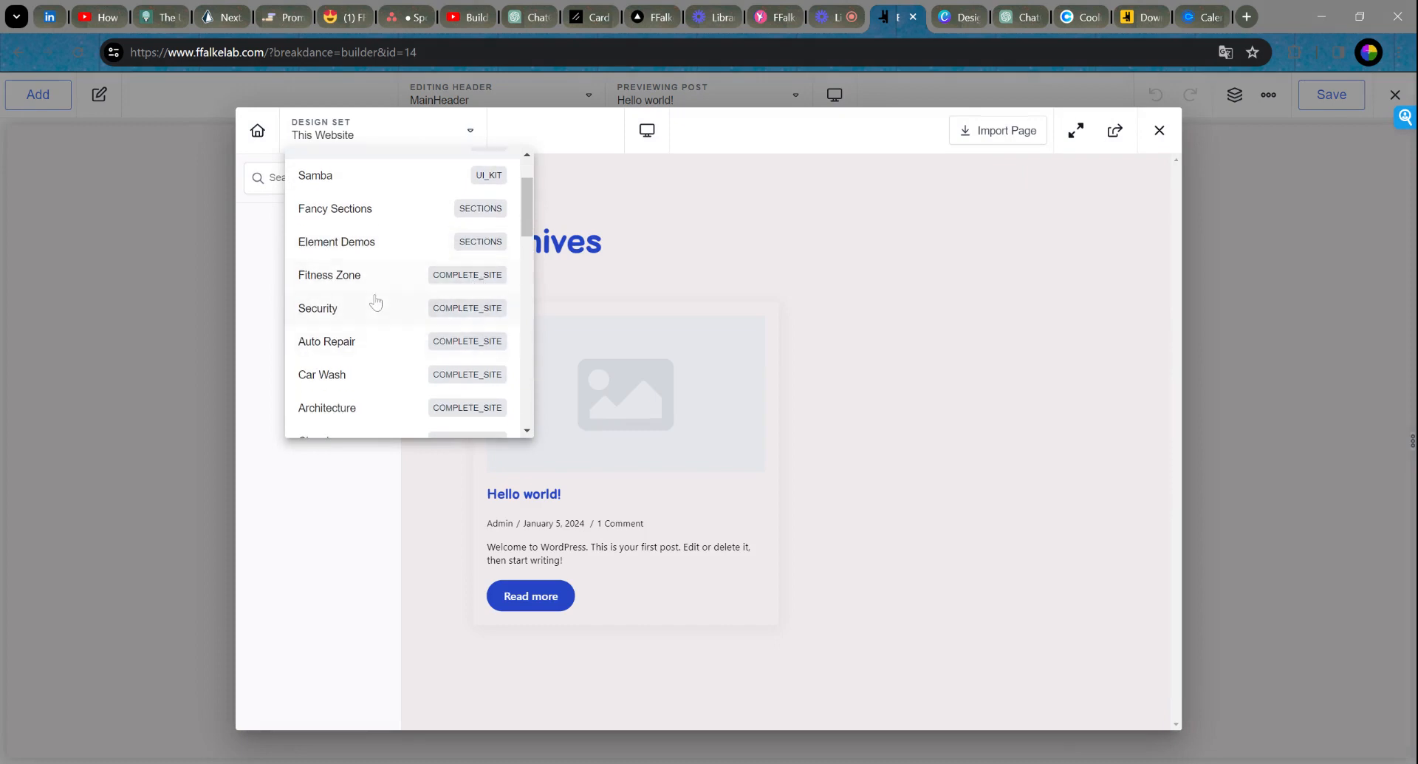
pyautogui.scroll(-2, 379, 303)
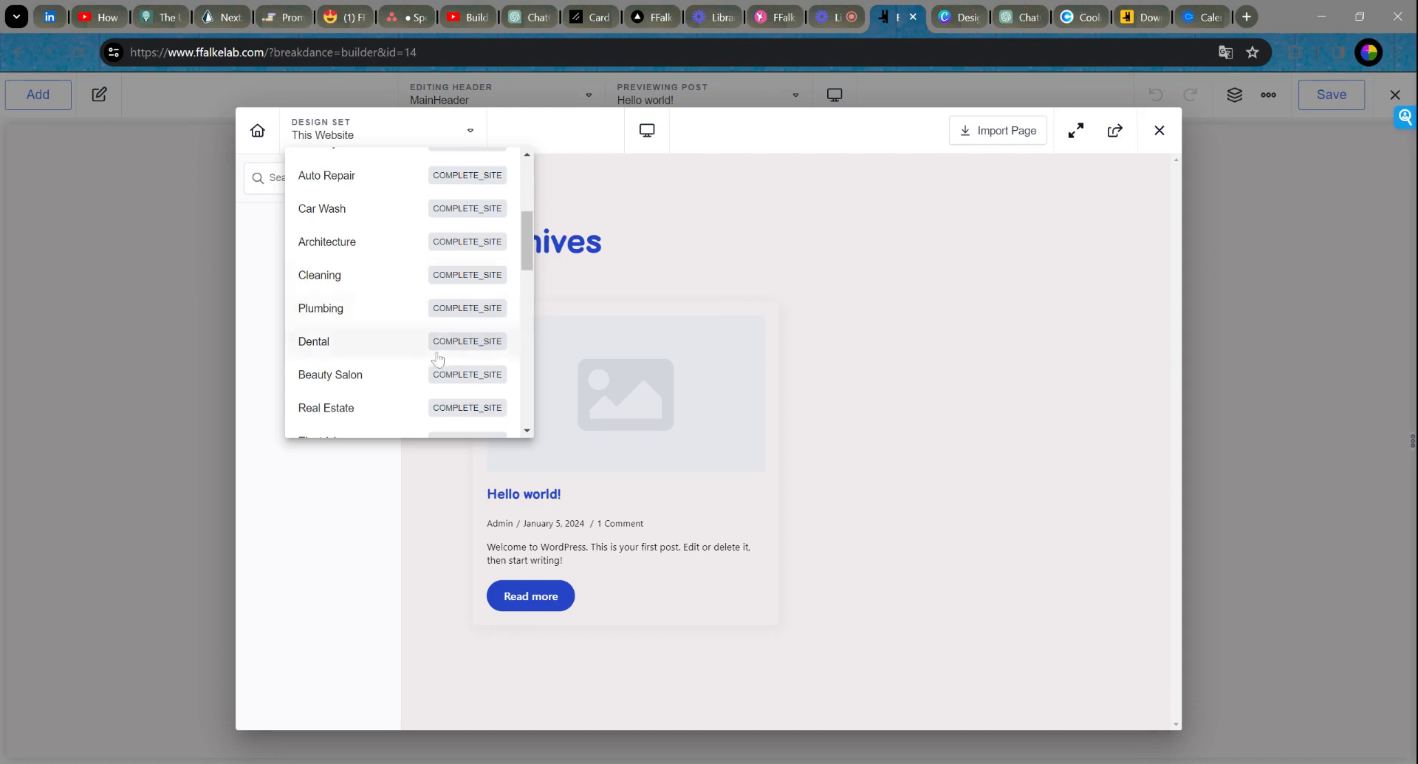
pyautogui.click(379, 385)
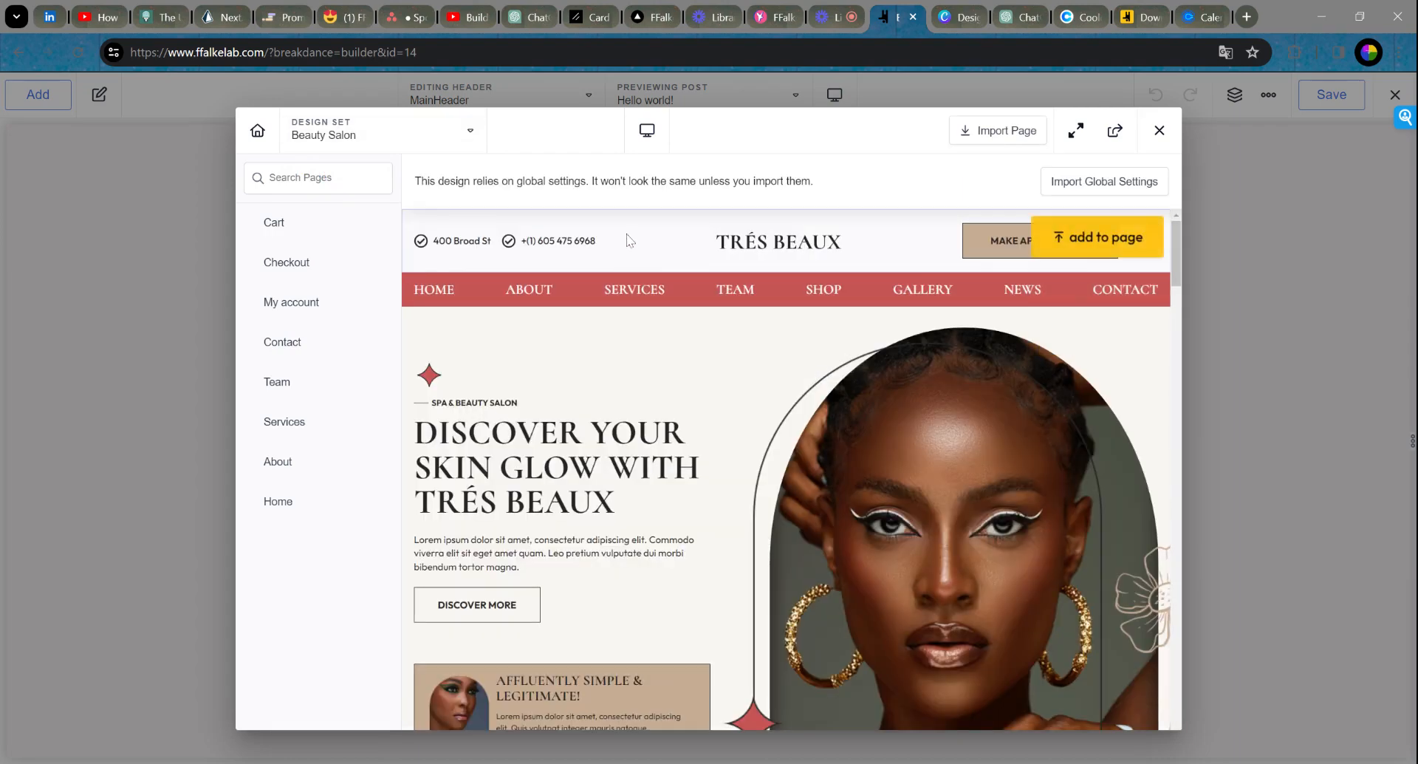
# Step: Scroll through the Beauty Salon home page preview
pyautogui.scroll(-7, 643, 251)
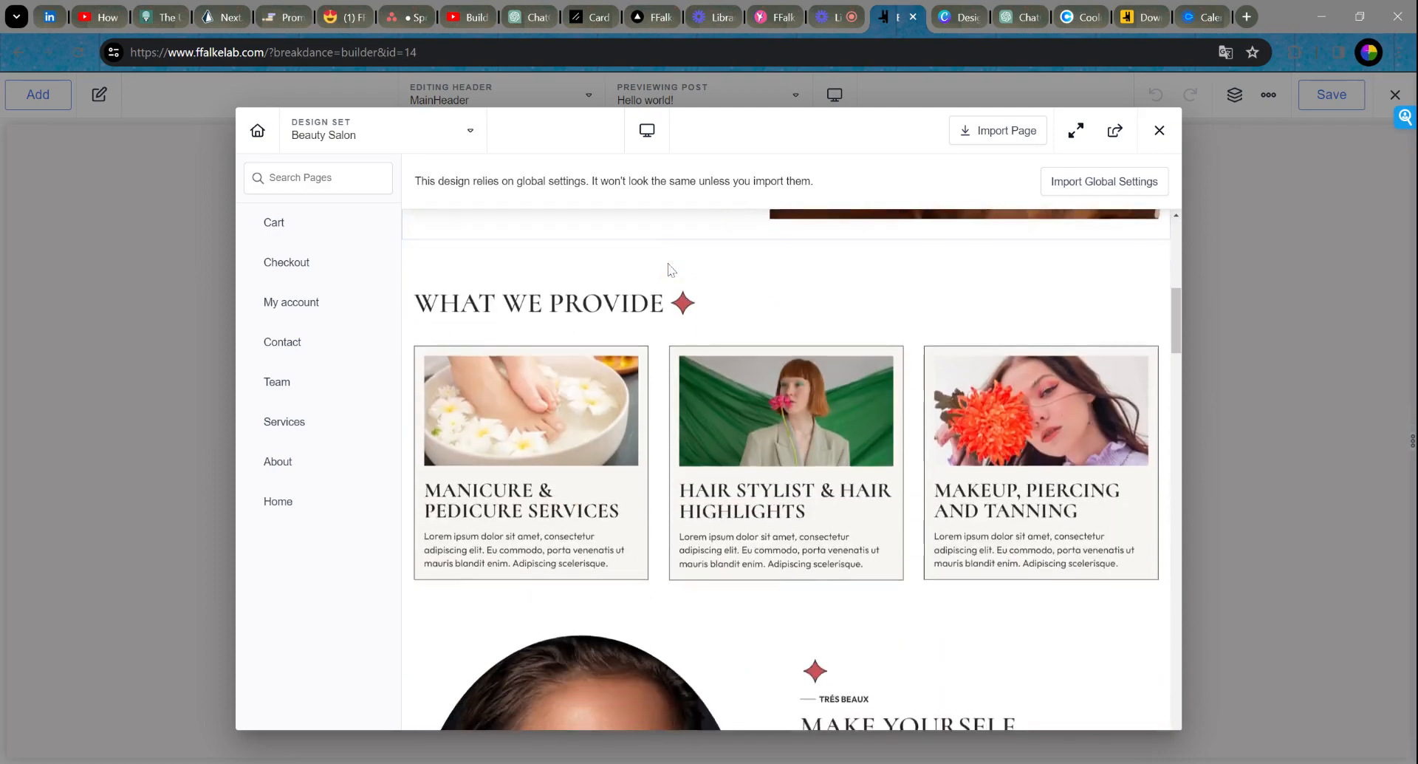
pyautogui.scroll(-5, 670, 269)
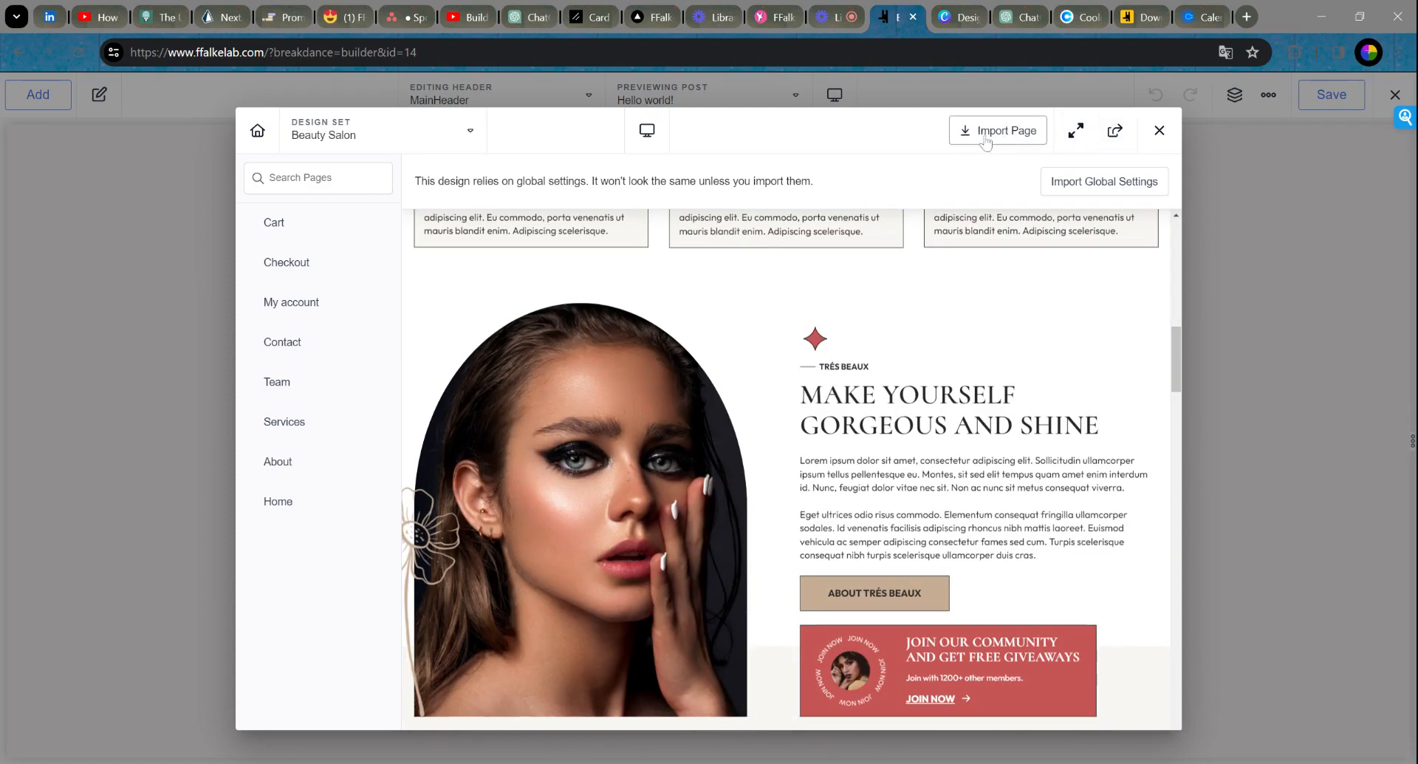
pyautogui.scroll(-10, 702, 445)
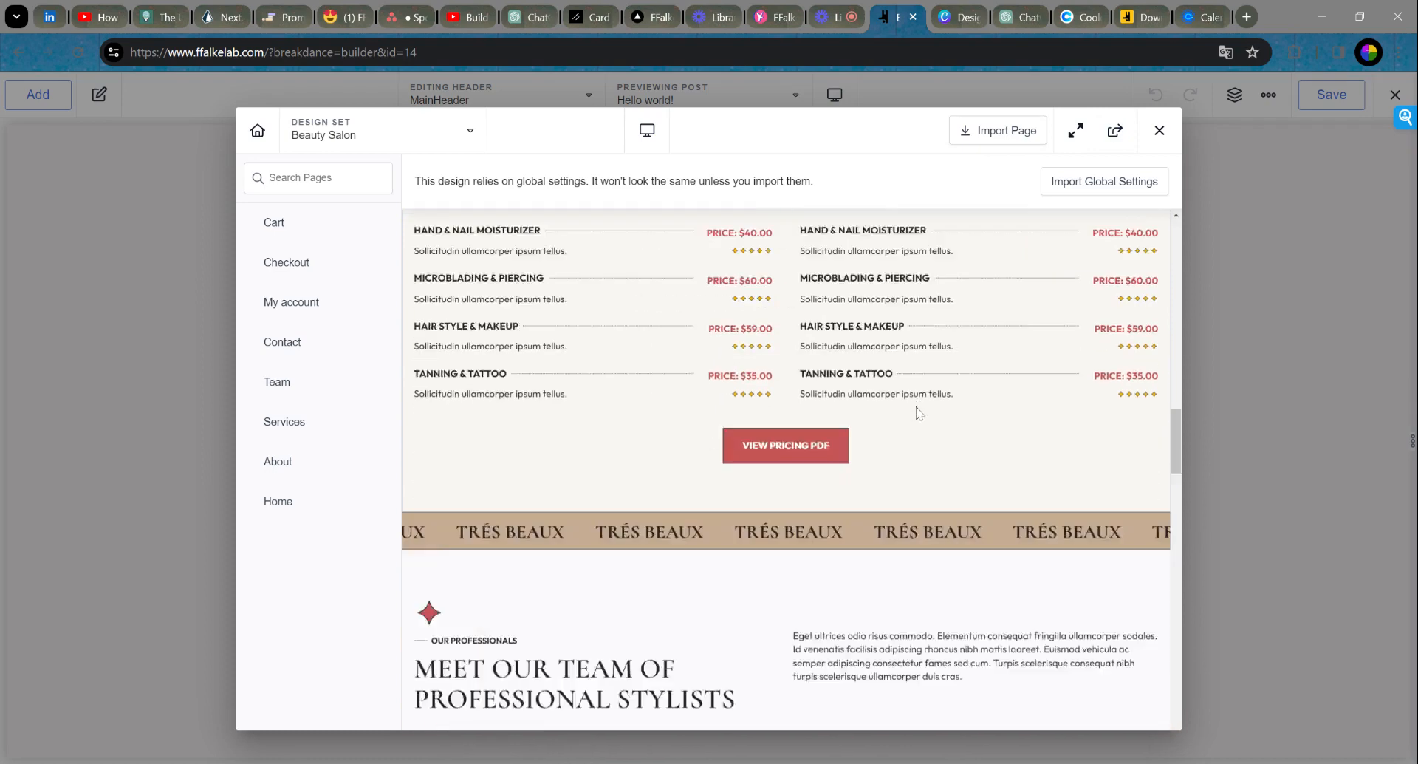
pyautogui.scroll(-10, 918, 412)
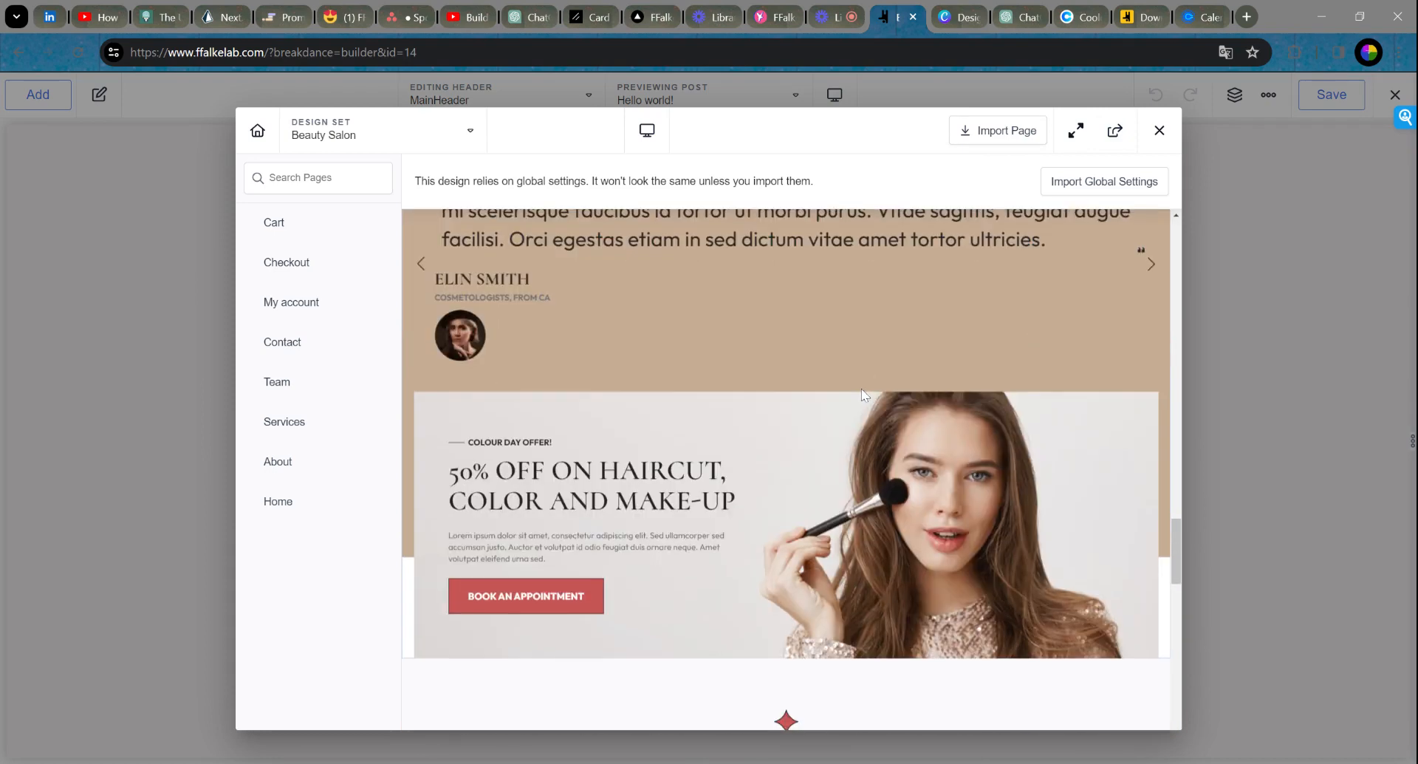
pyautogui.scroll(-12, 861, 391)
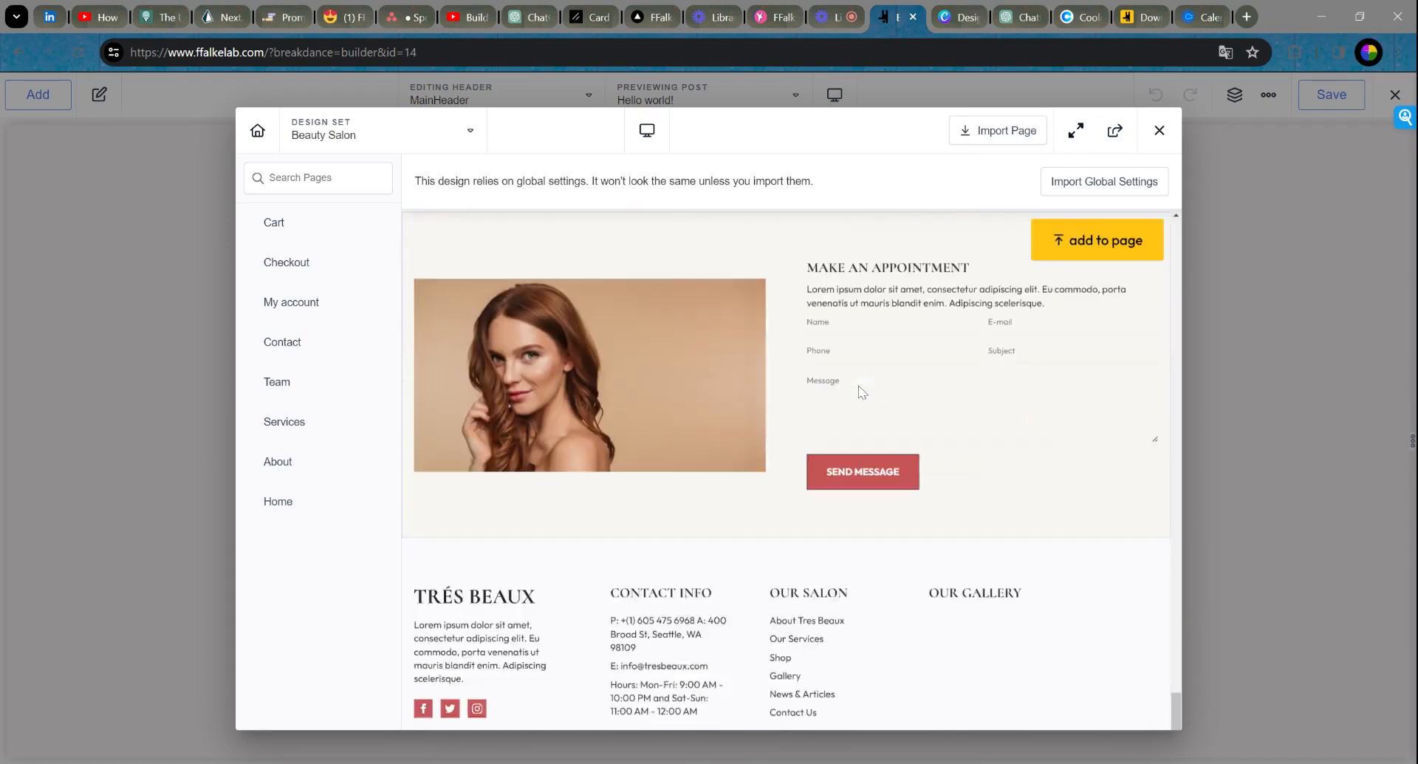
pyautogui.moveTo(1176, 715); pyautogui.dragTo(1121, 199)
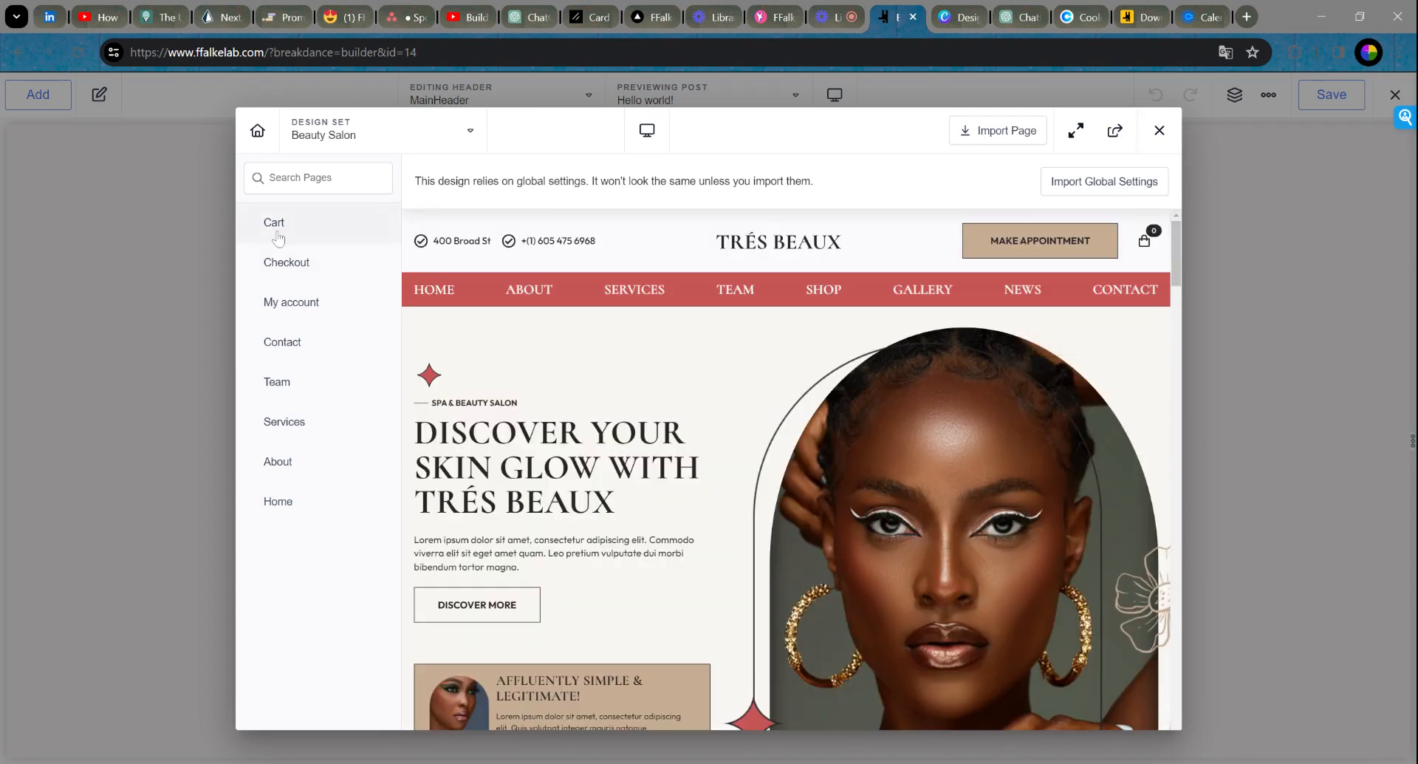
pyautogui.click(291, 342)
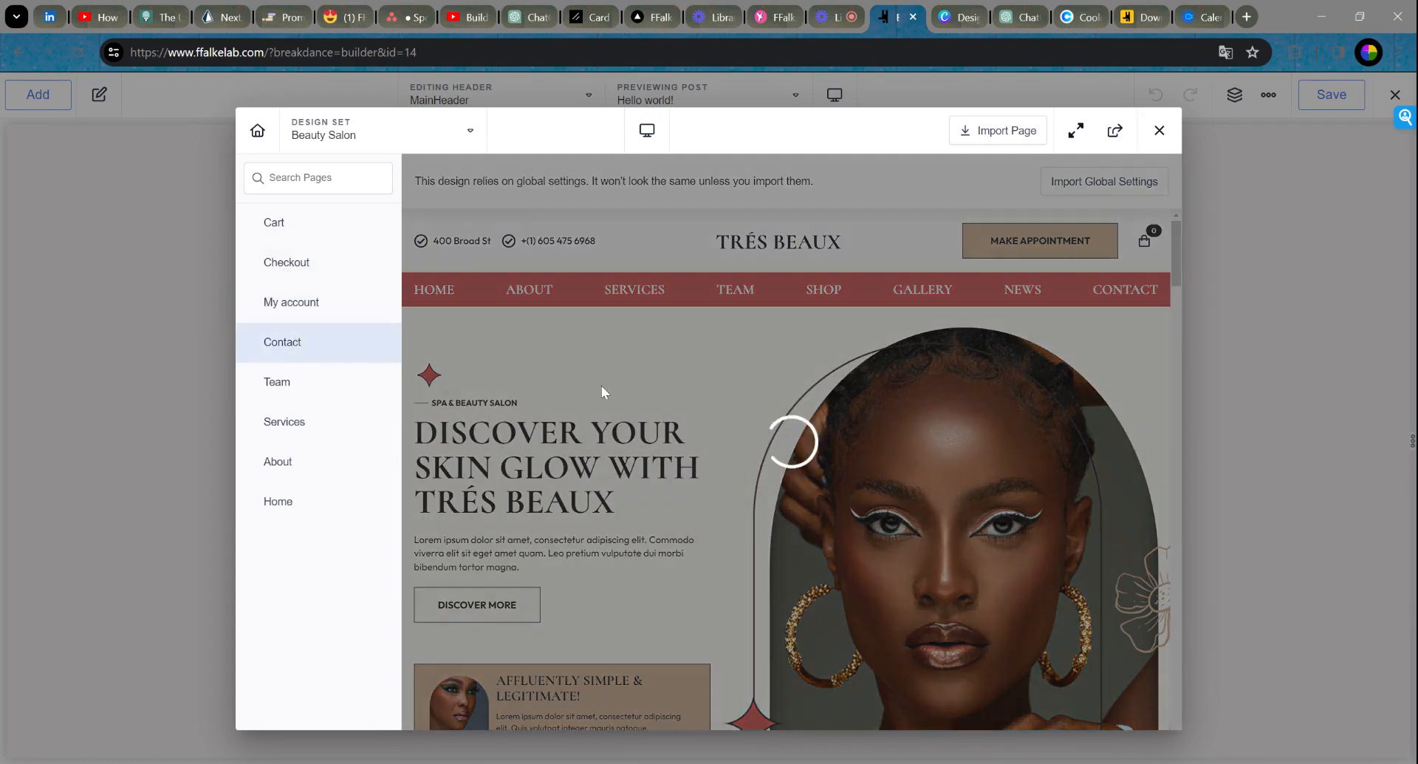
pyautogui.scroll(-1, 717, 443)
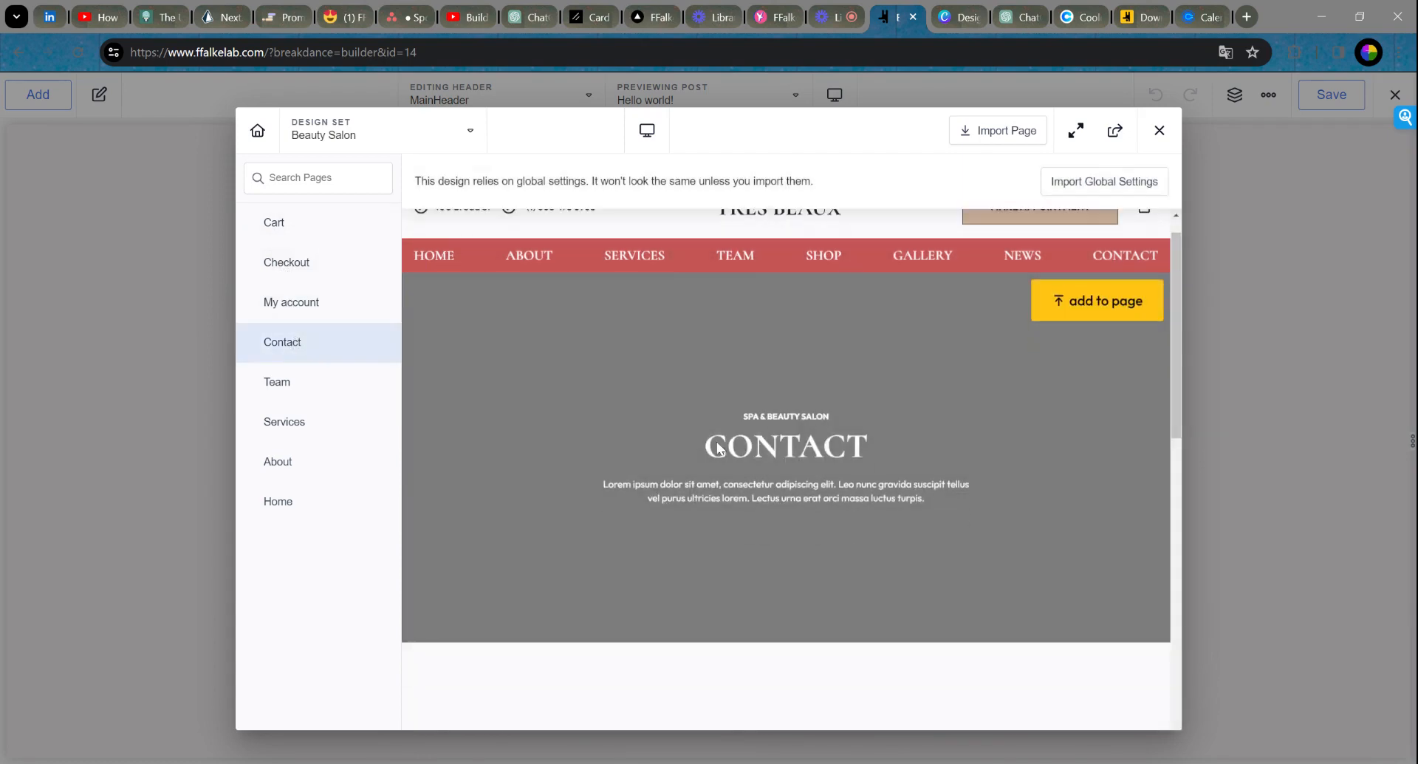
pyautogui.scroll(-10, 717, 447)
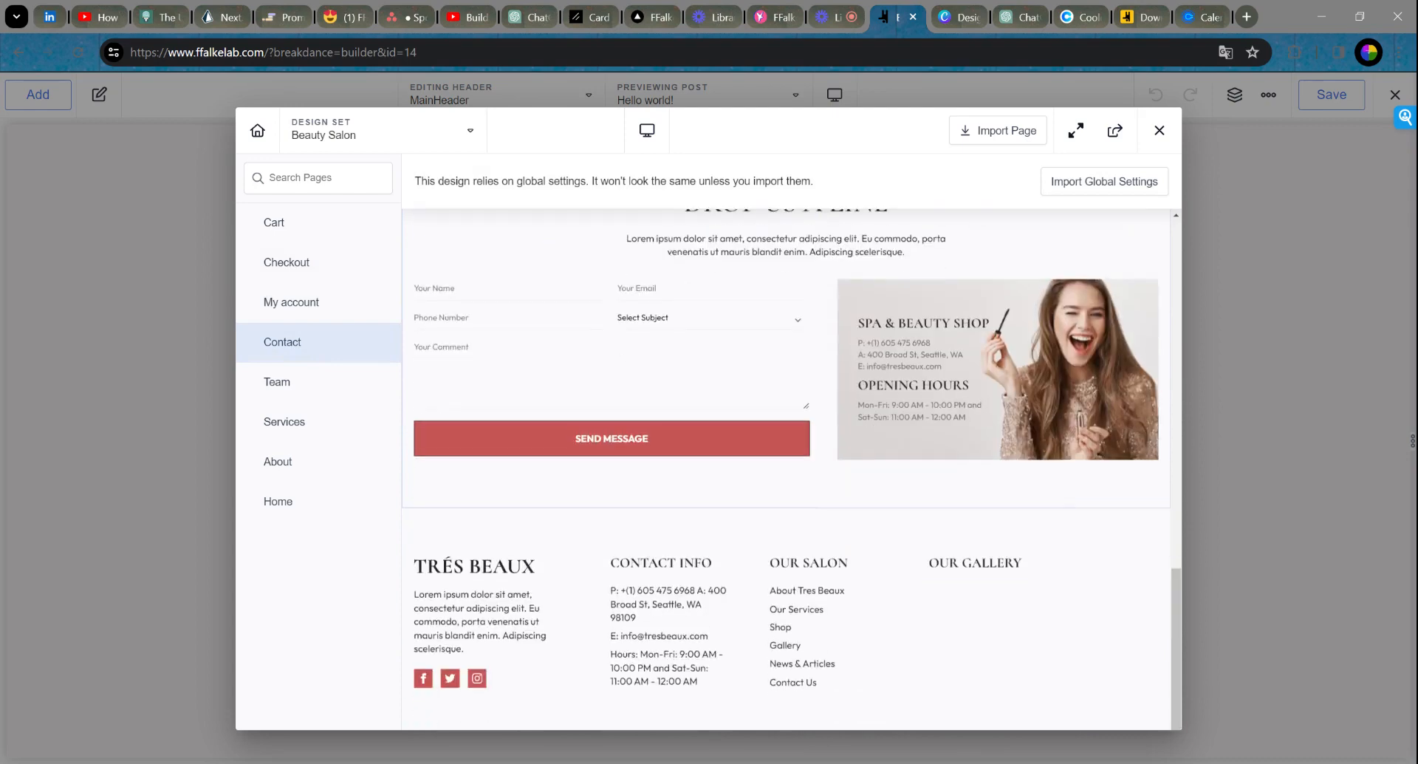
pyautogui.scroll(8, 975, 402)
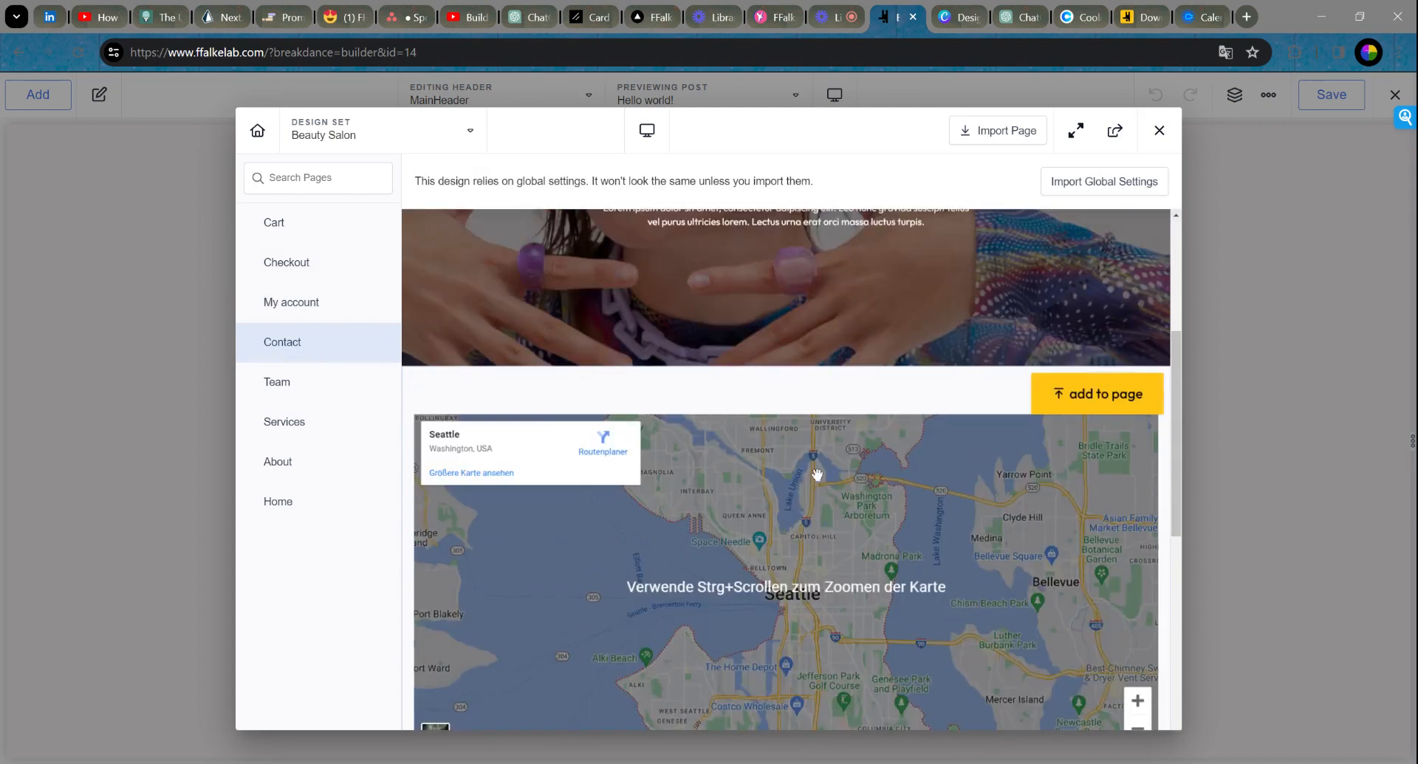
pyautogui.scroll(-2, 792, 473)
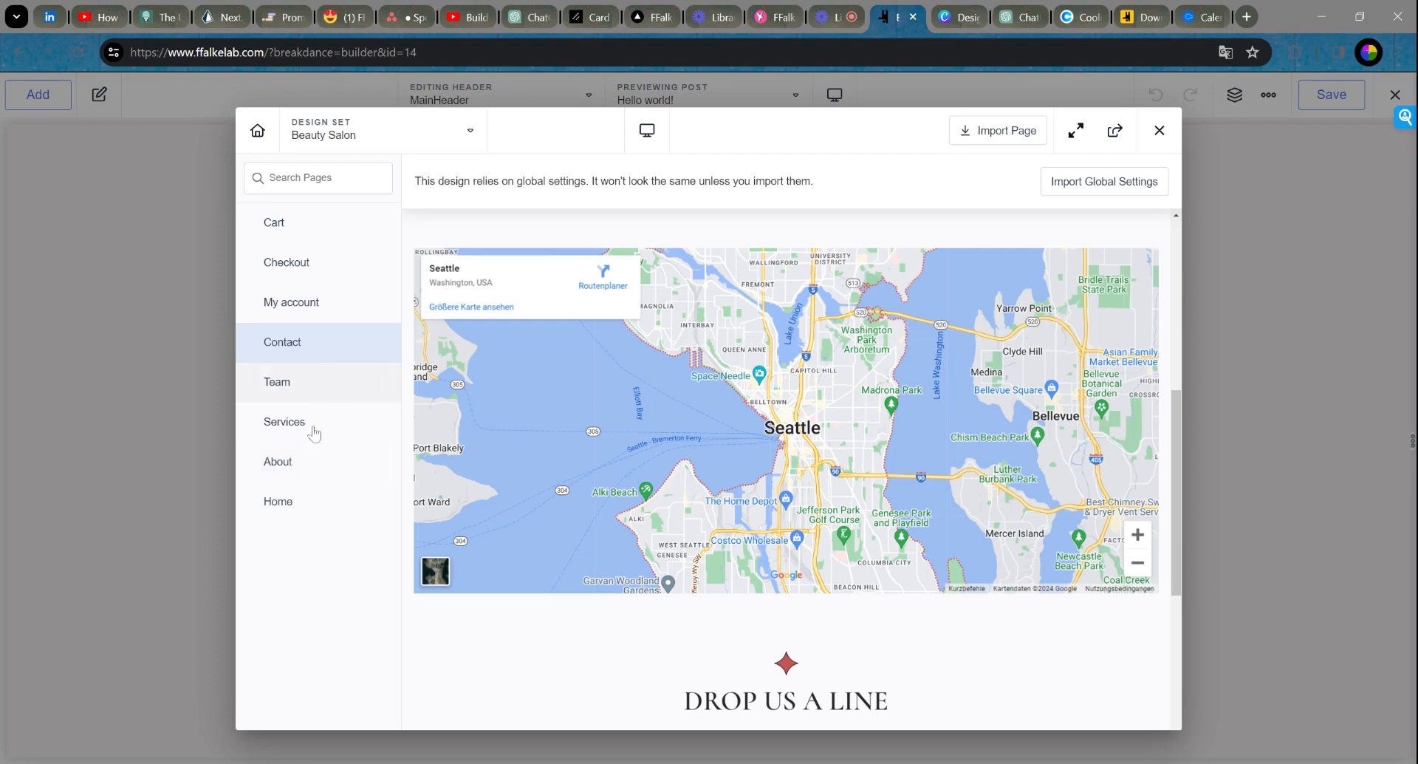
# Step: Switch the design library's design set from Beauty Salon to Lights of Love
pyautogui.click(380, 144)
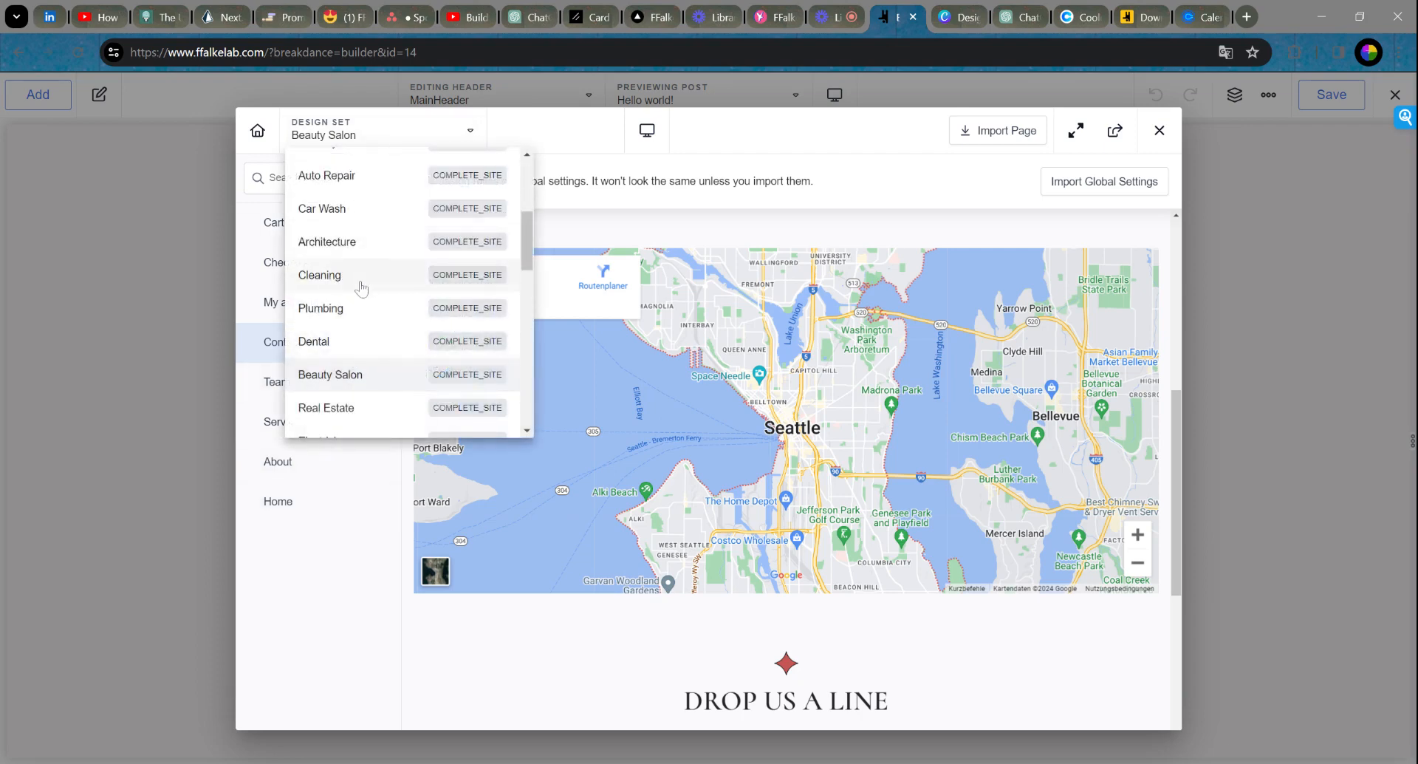
pyautogui.scroll(-1, 375, 310)
pyautogui.scroll(-4, 374, 310)
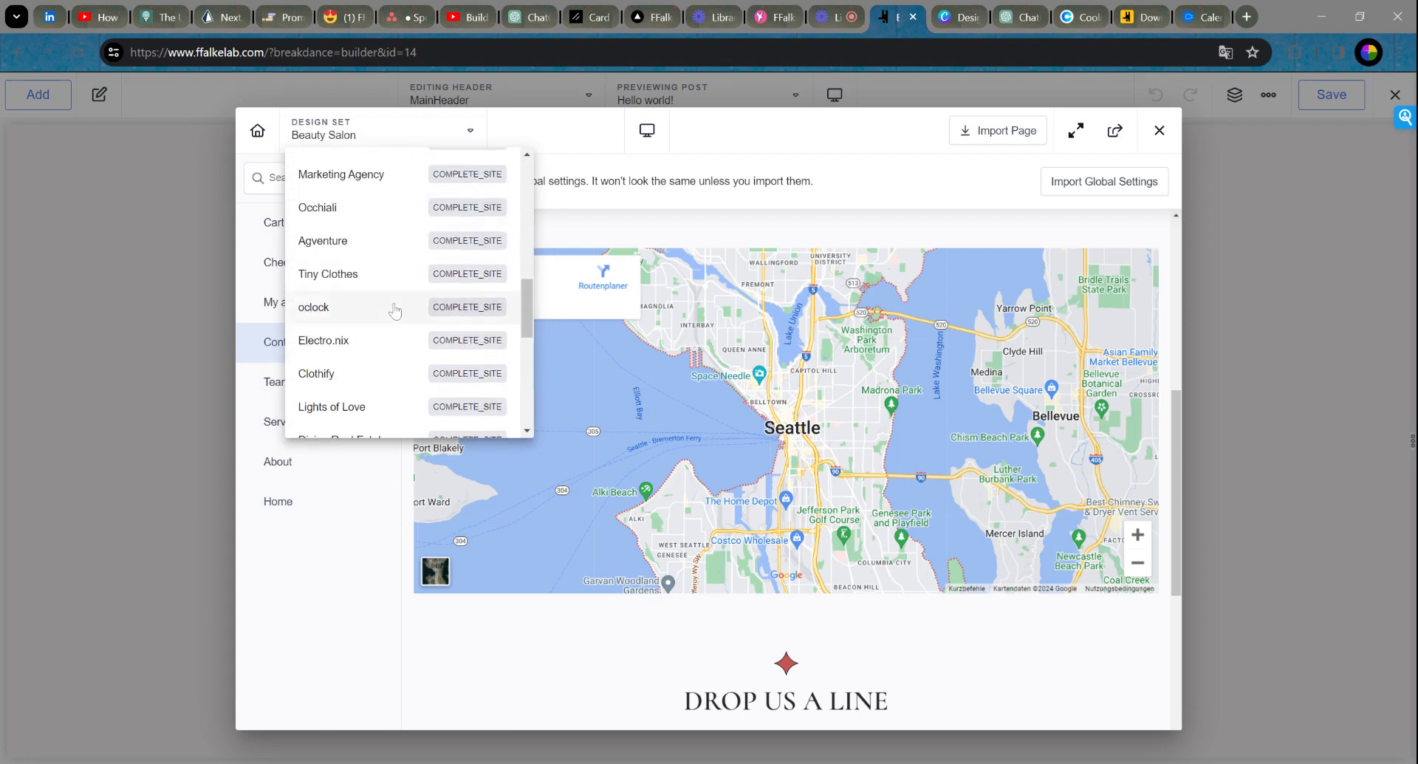
pyautogui.scroll(-1, 409, 314)
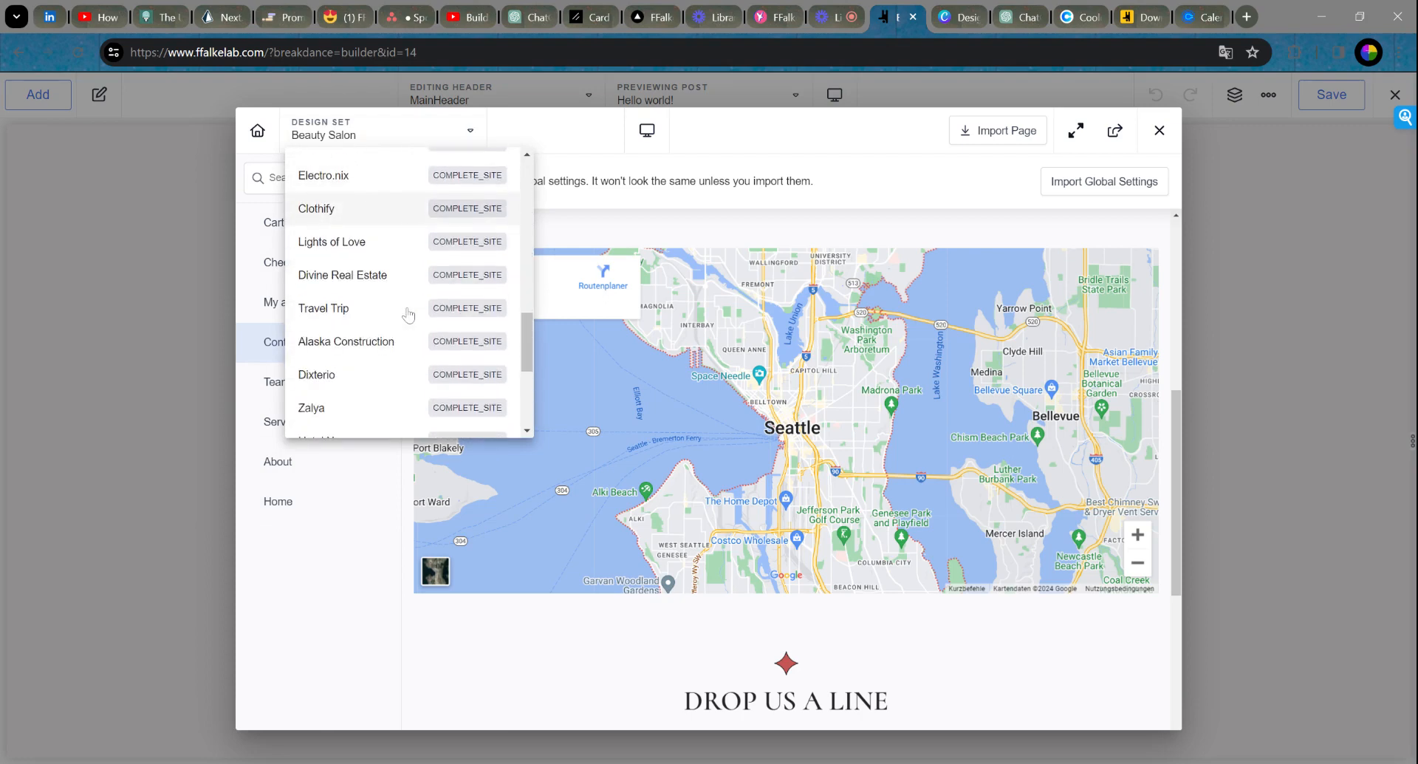
pyautogui.click(364, 244)
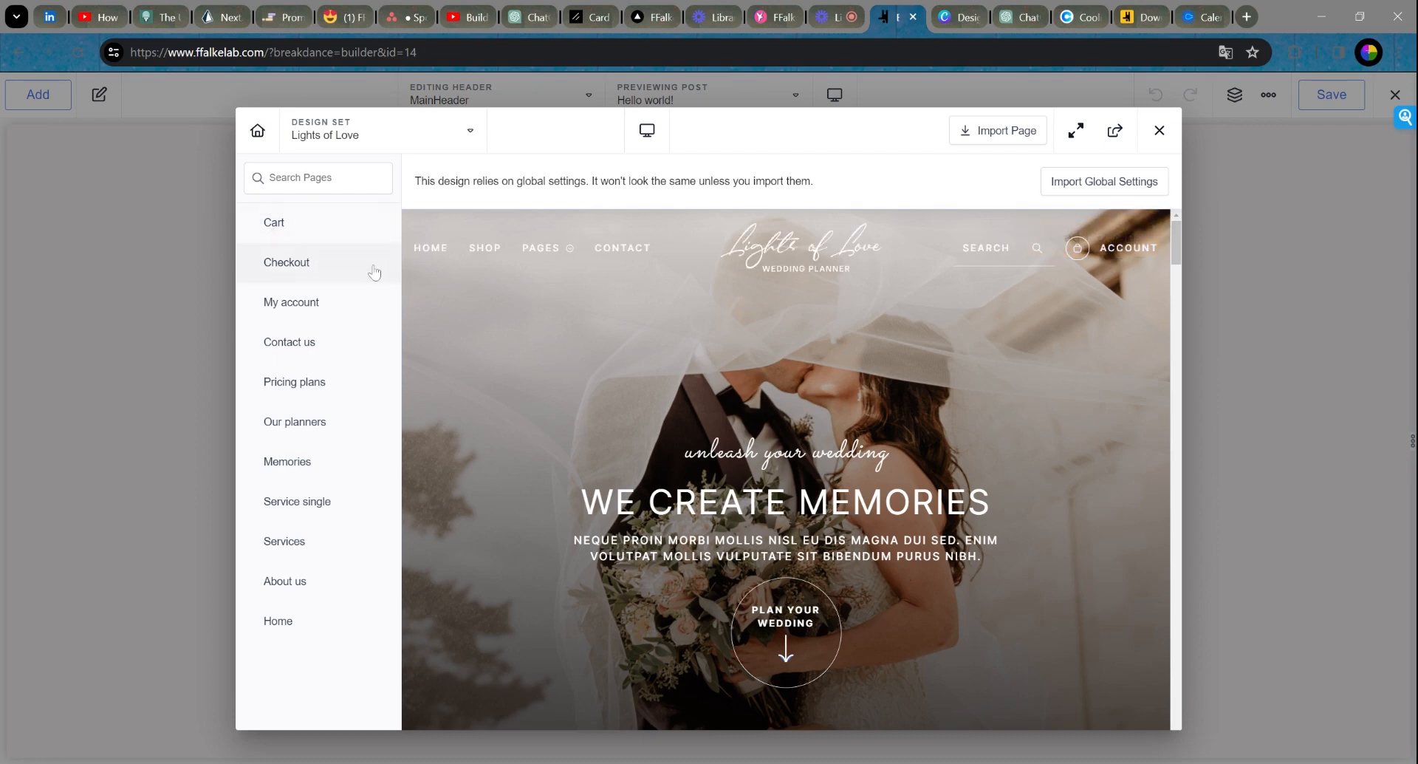
# Step: Browse the Lights of Love home page preview, then close the design library
pyautogui.moveTo(778, 369)
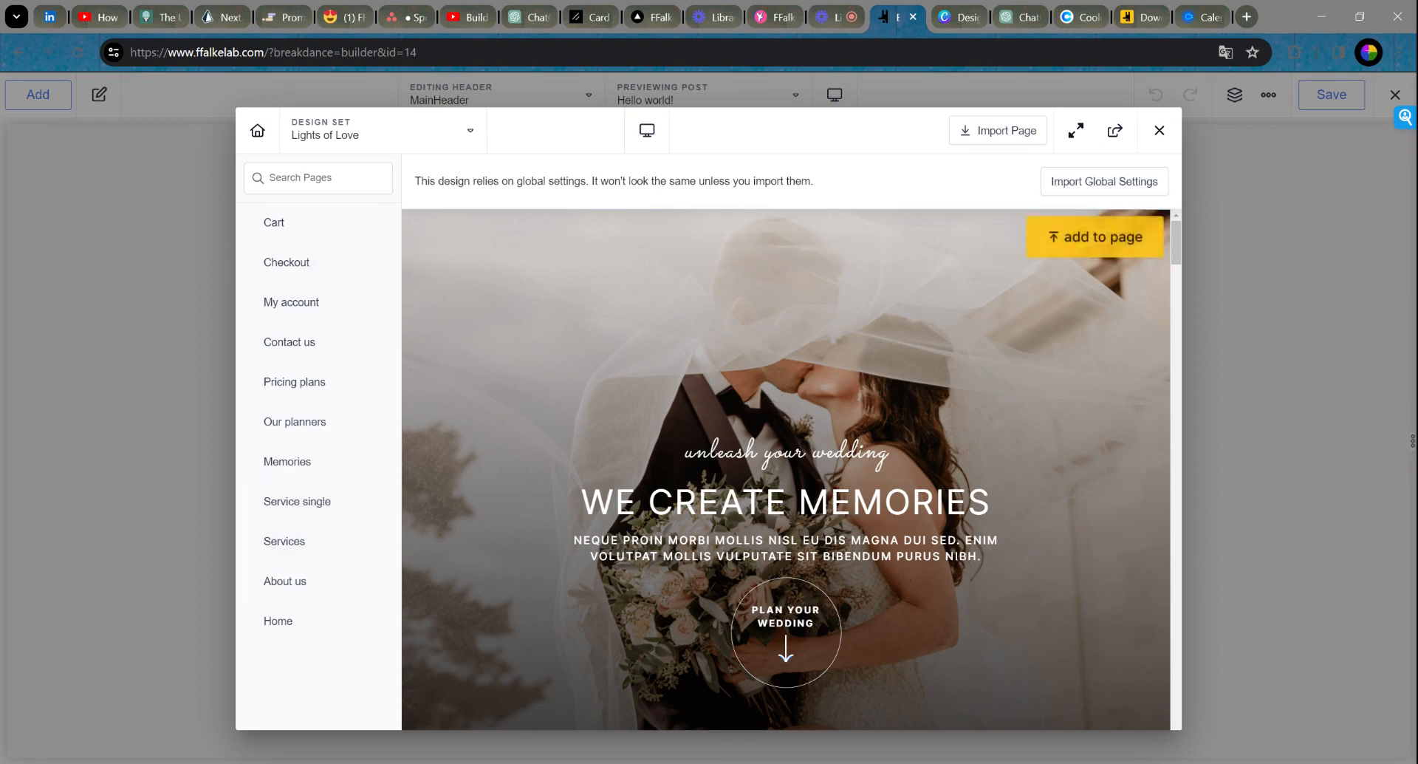
pyautogui.scroll(-4, 1023, 419)
pyautogui.scroll(4, 1018, 350)
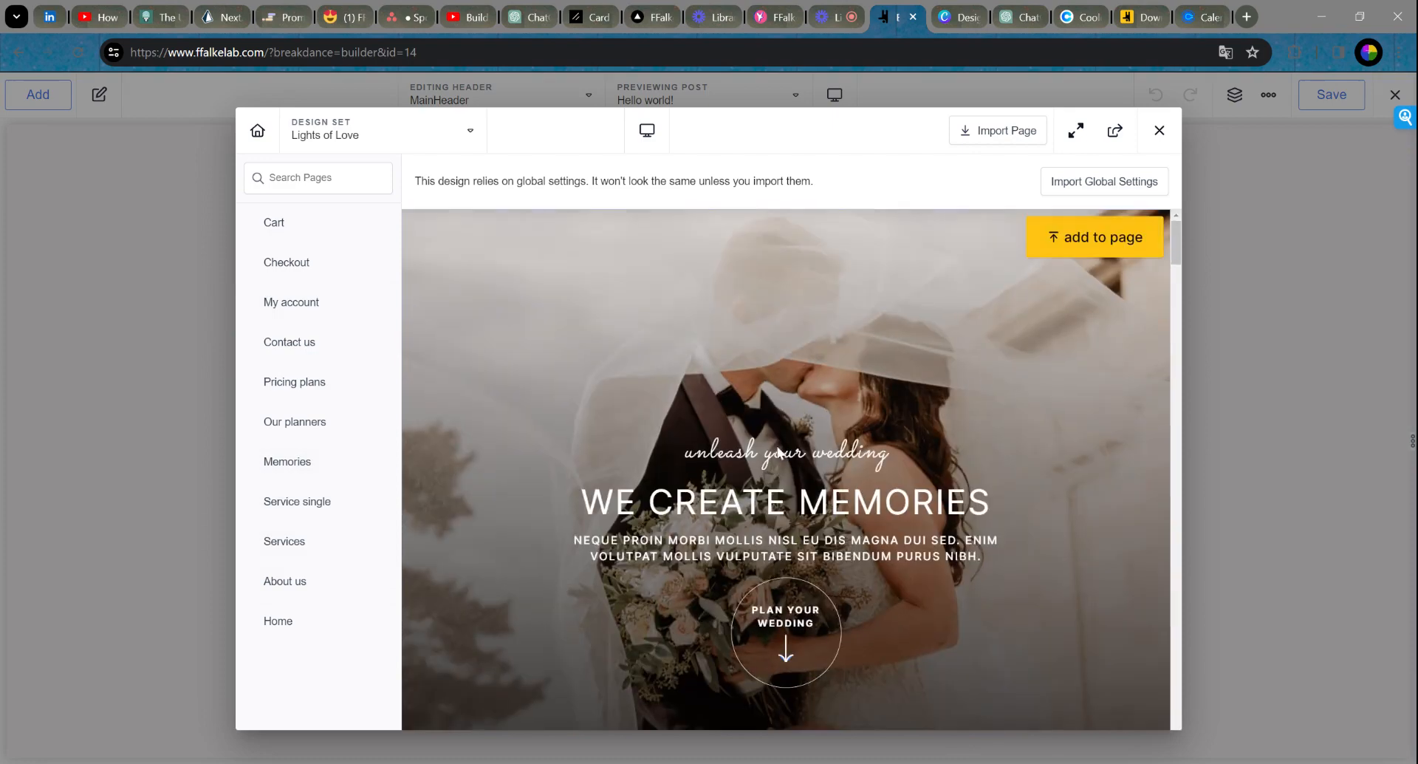
pyautogui.scroll(-6, 824, 494)
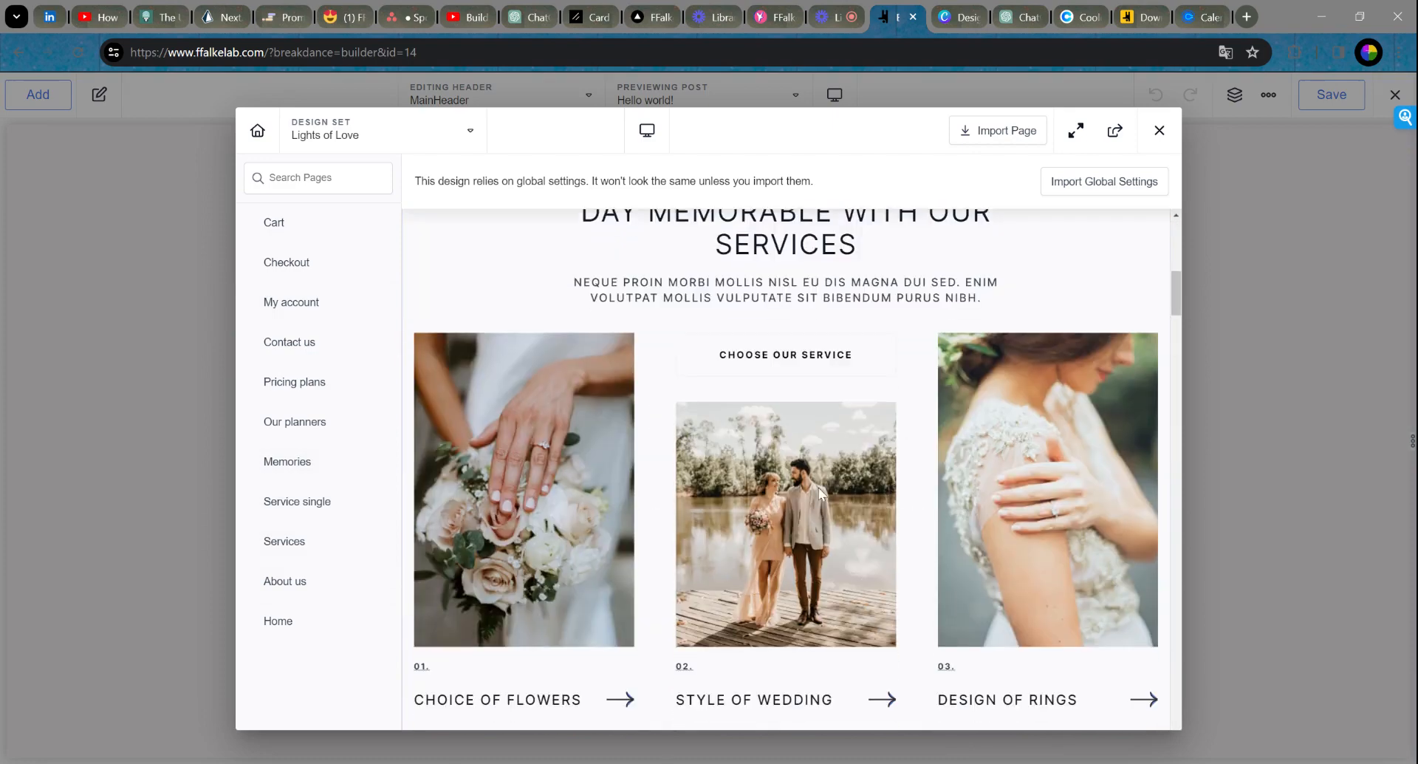
pyautogui.scroll(-10, 813, 491)
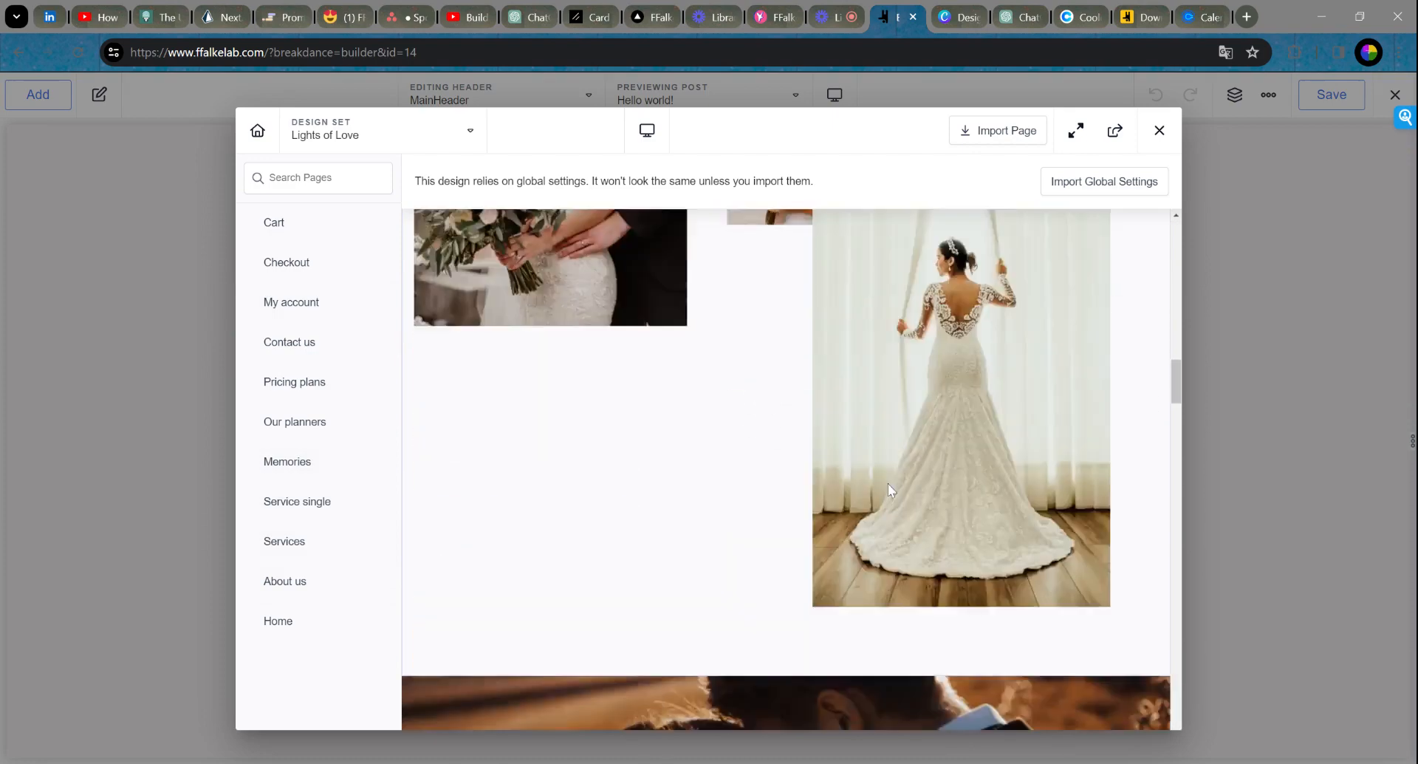
pyautogui.scroll(-12, 886, 477)
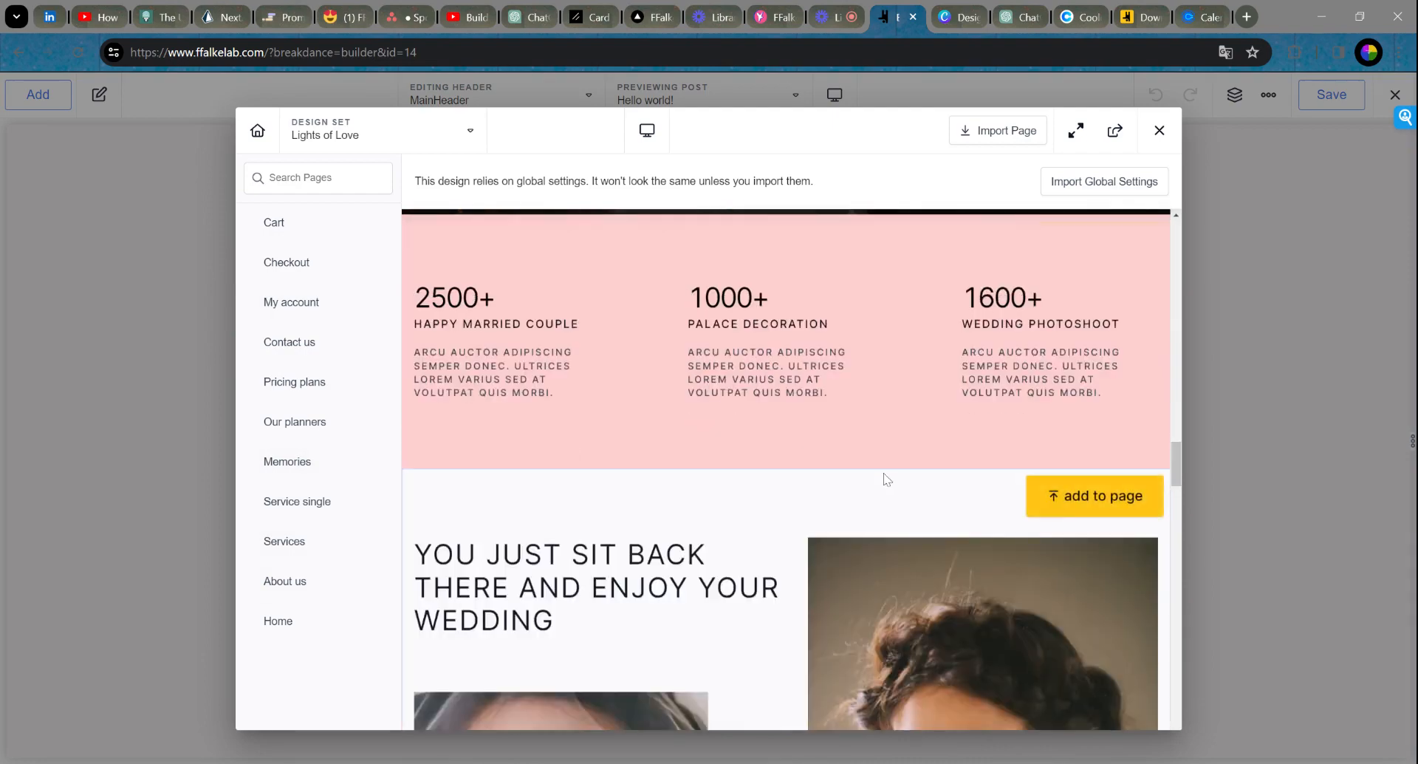
pyautogui.scroll(-12, 883, 479)
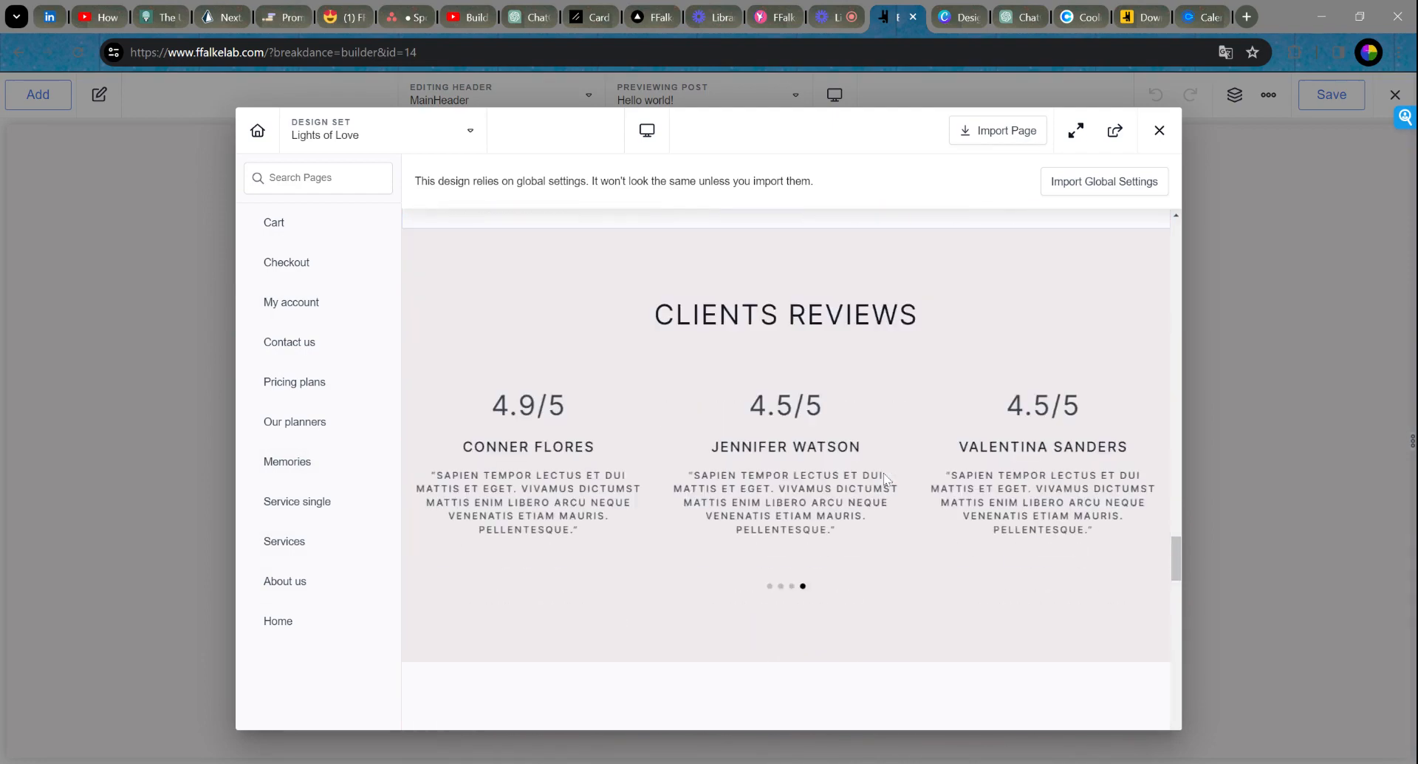
pyautogui.scroll(-12, 886, 478)
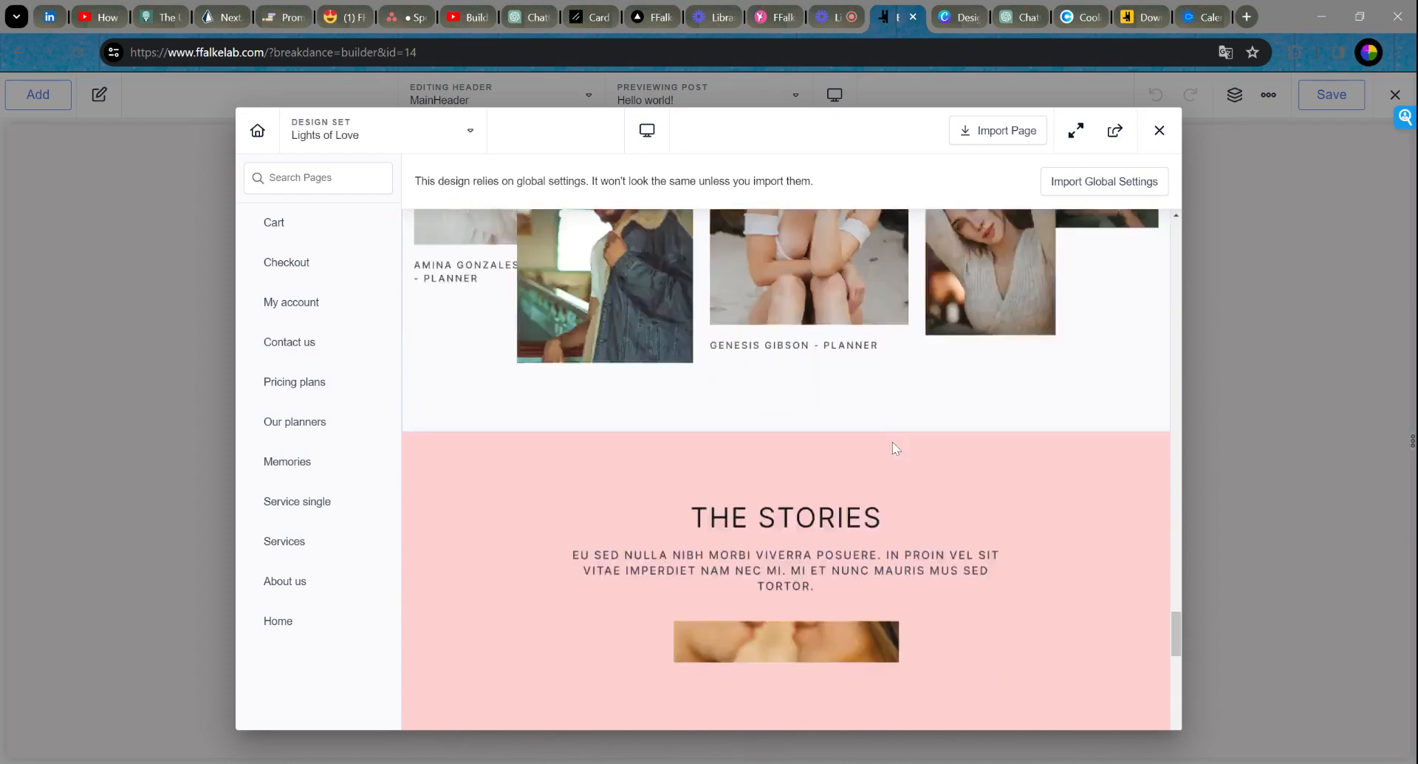
pyautogui.scroll(-10, 900, 448)
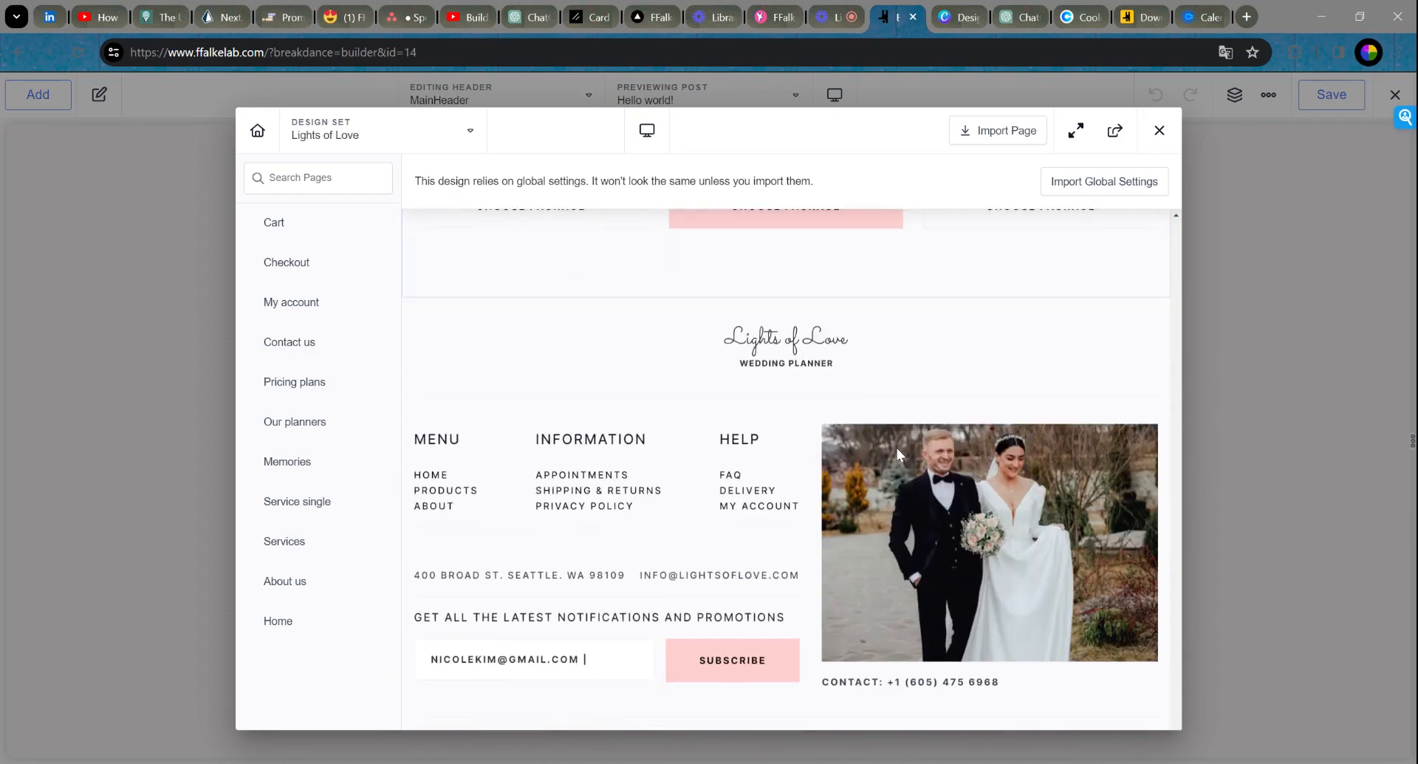
pyautogui.scroll(20, 897, 452)
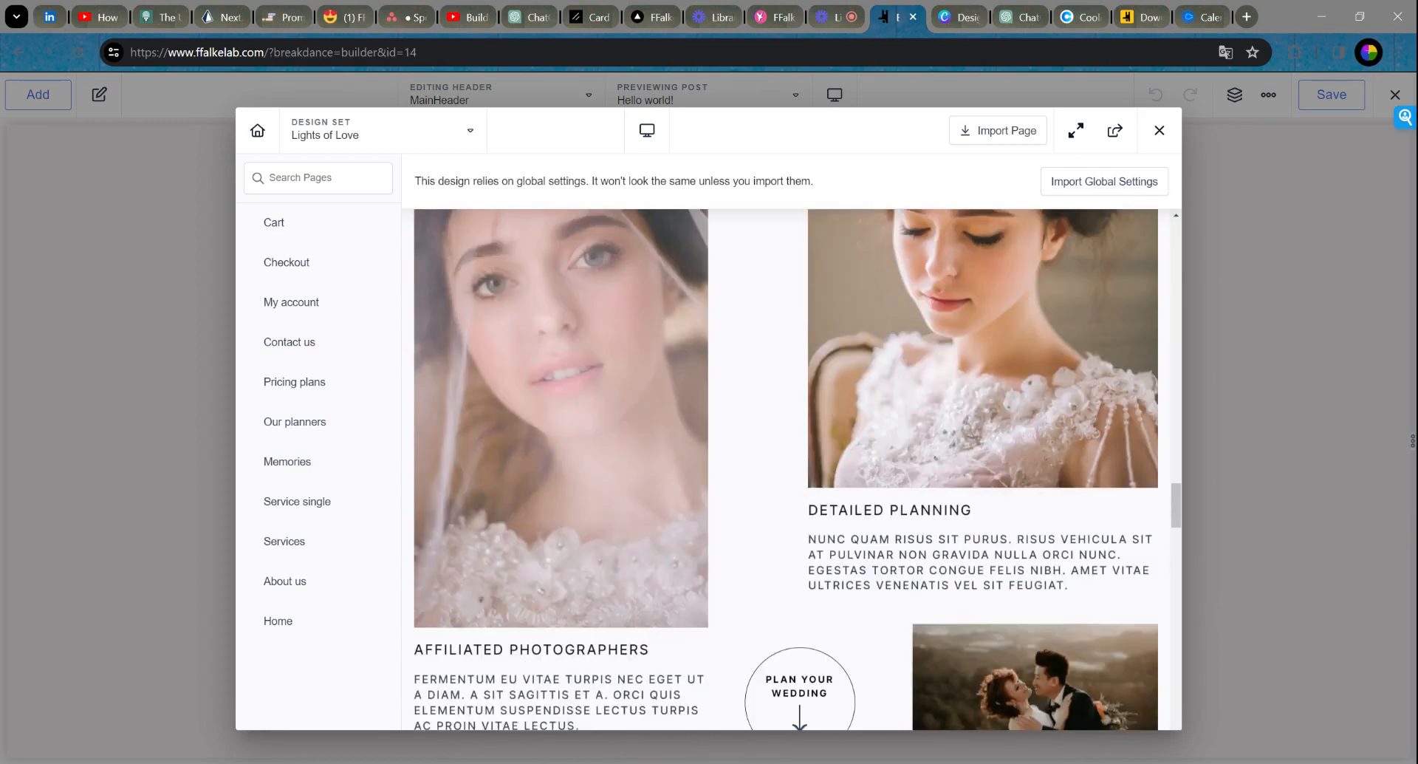
pyautogui.scroll(10, 890, 450)
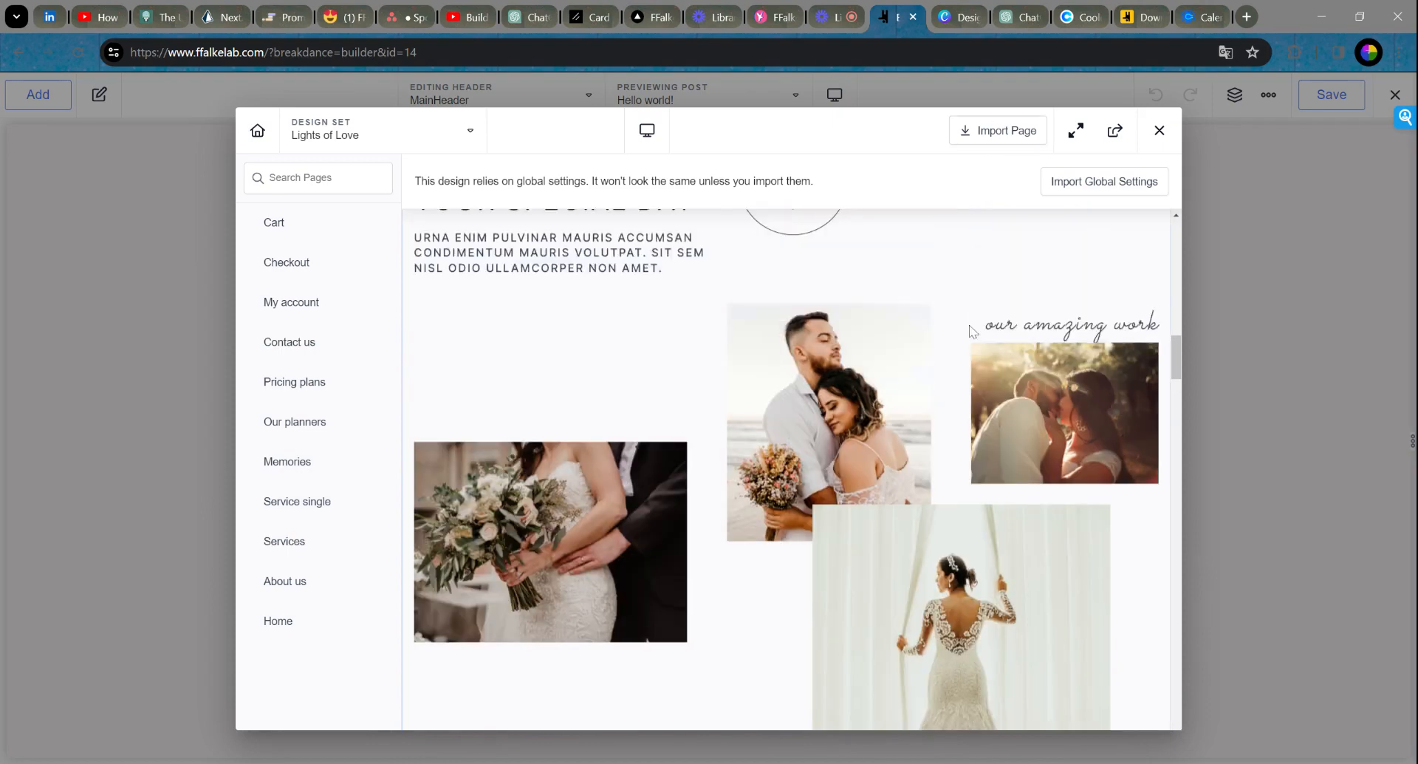
pyautogui.scroll(5, 1115, 391)
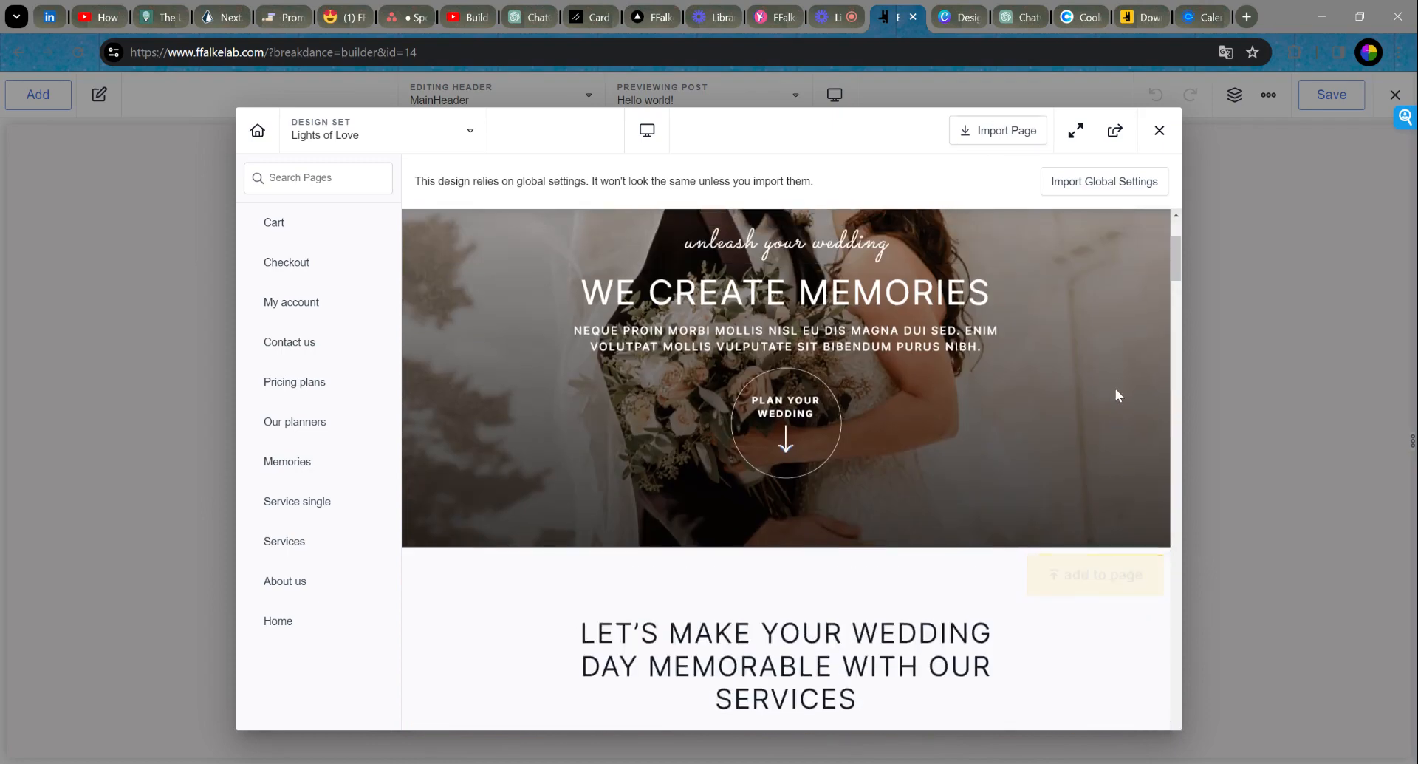
pyautogui.scroll(-2, 1082, 418)
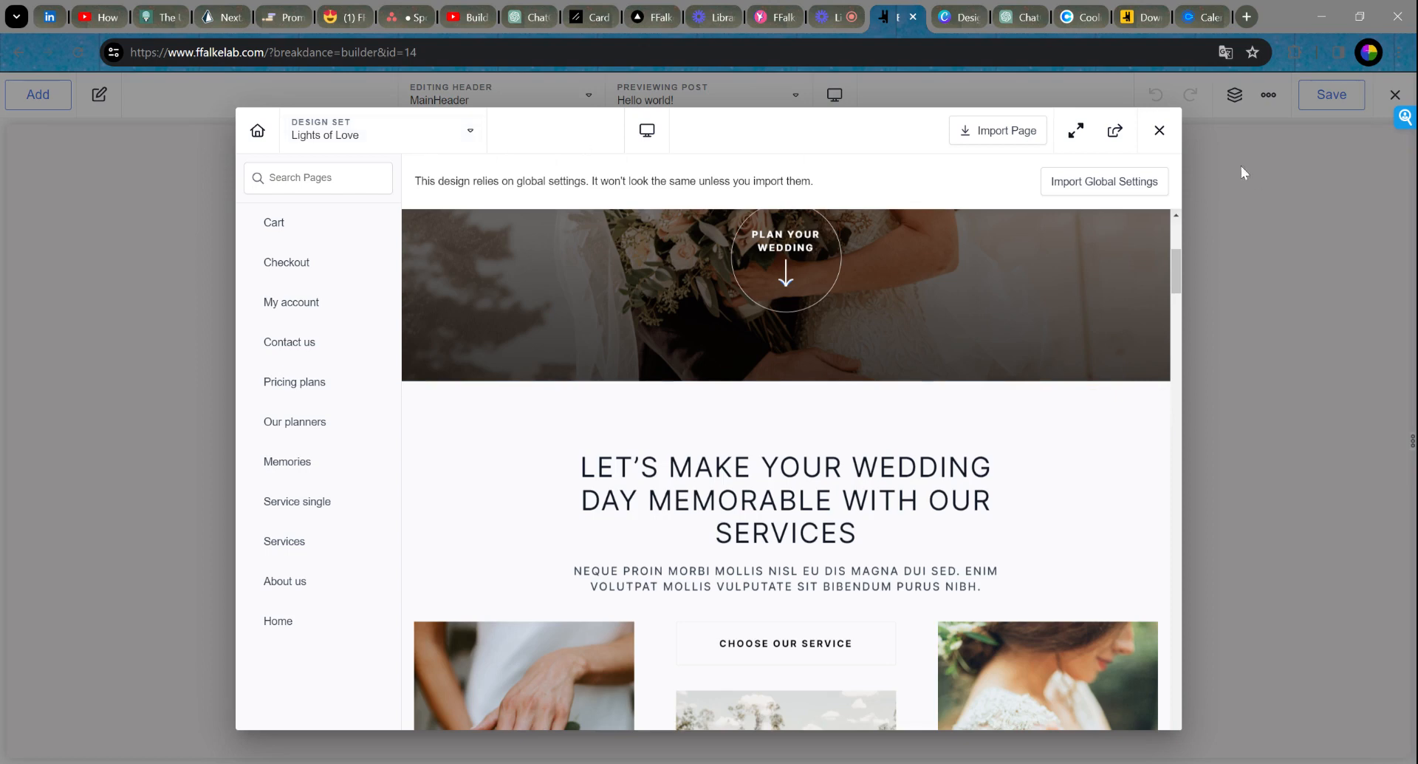
pyautogui.click(1159, 130)
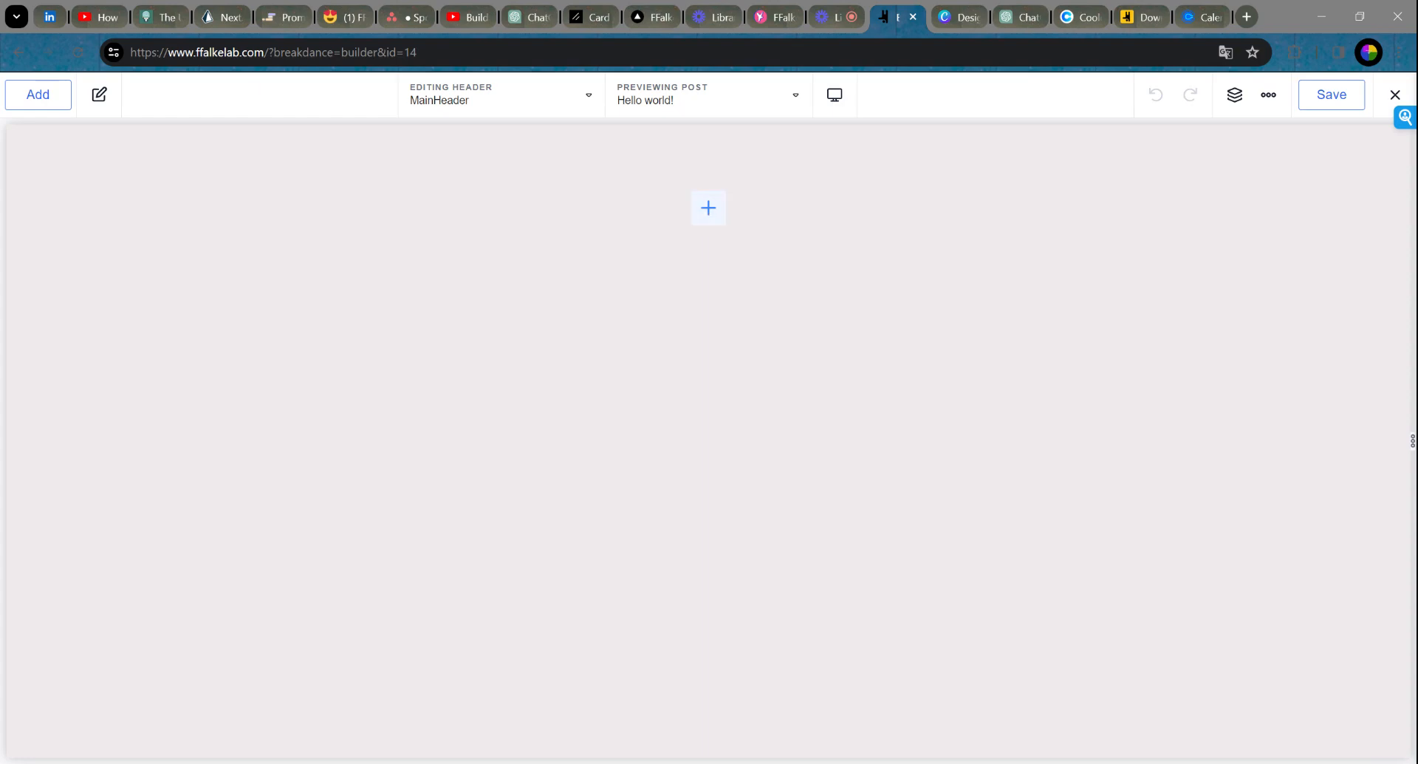
# Step: Open the Breakdance design library and scroll through the Design Set dropdown list
pyautogui.click(40, 99)
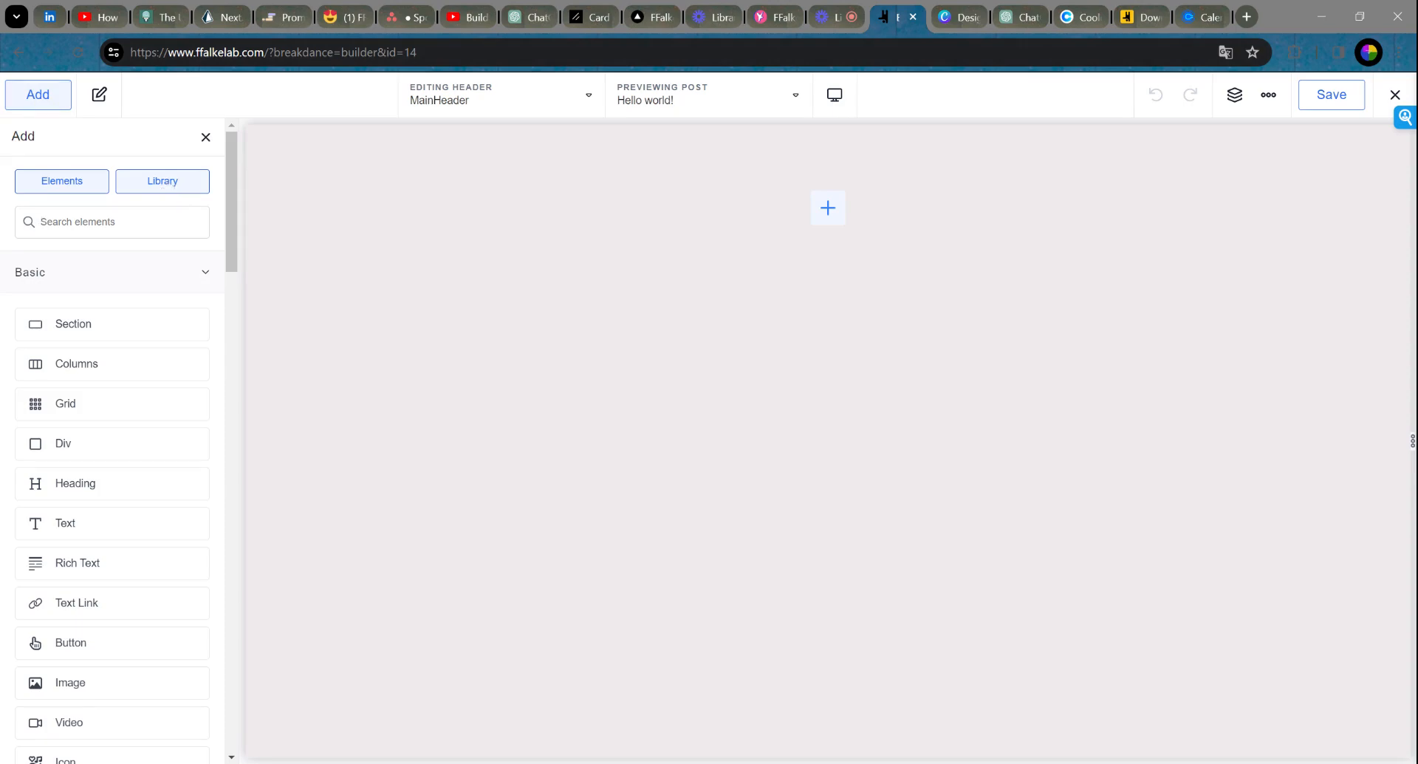
pyautogui.click(158, 185)
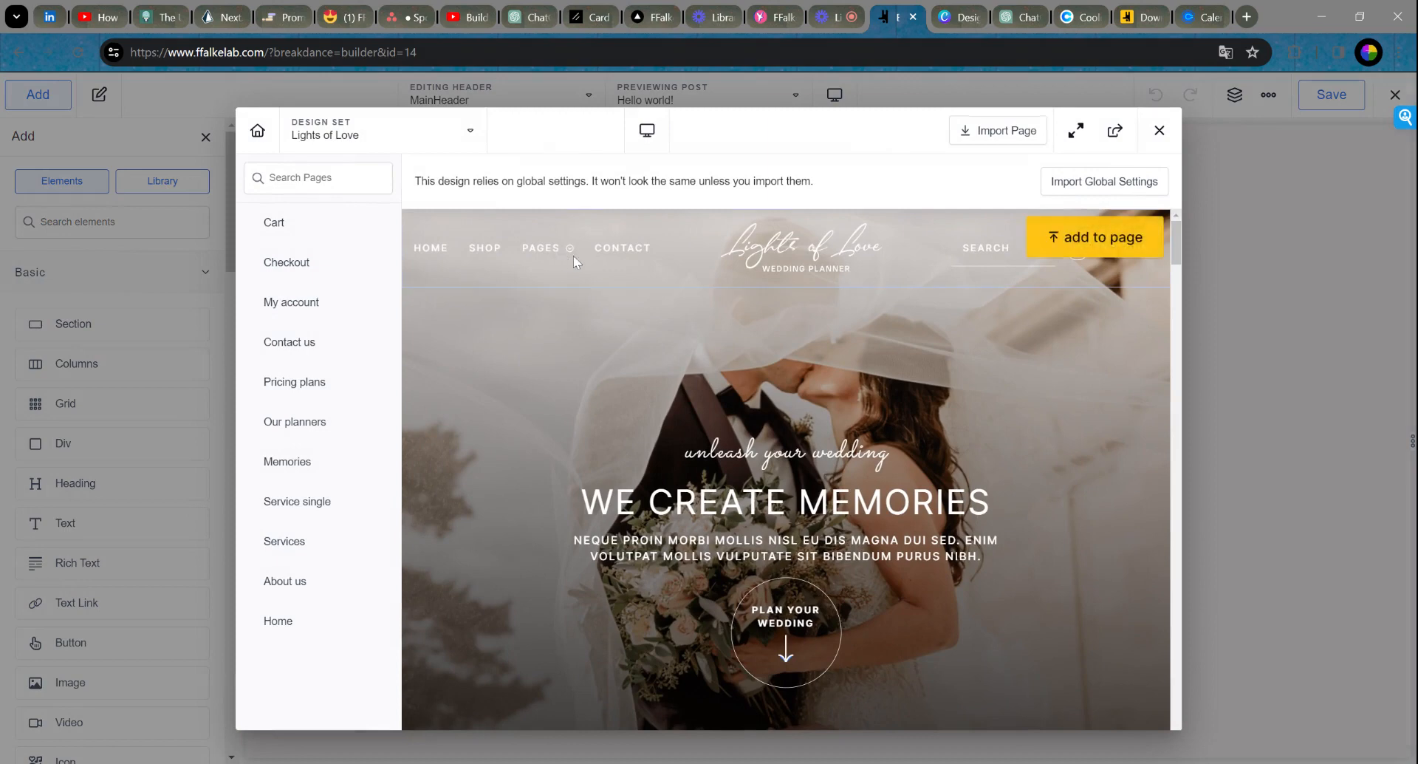
pyautogui.click(393, 141)
pyautogui.scroll(5, 418, 347)
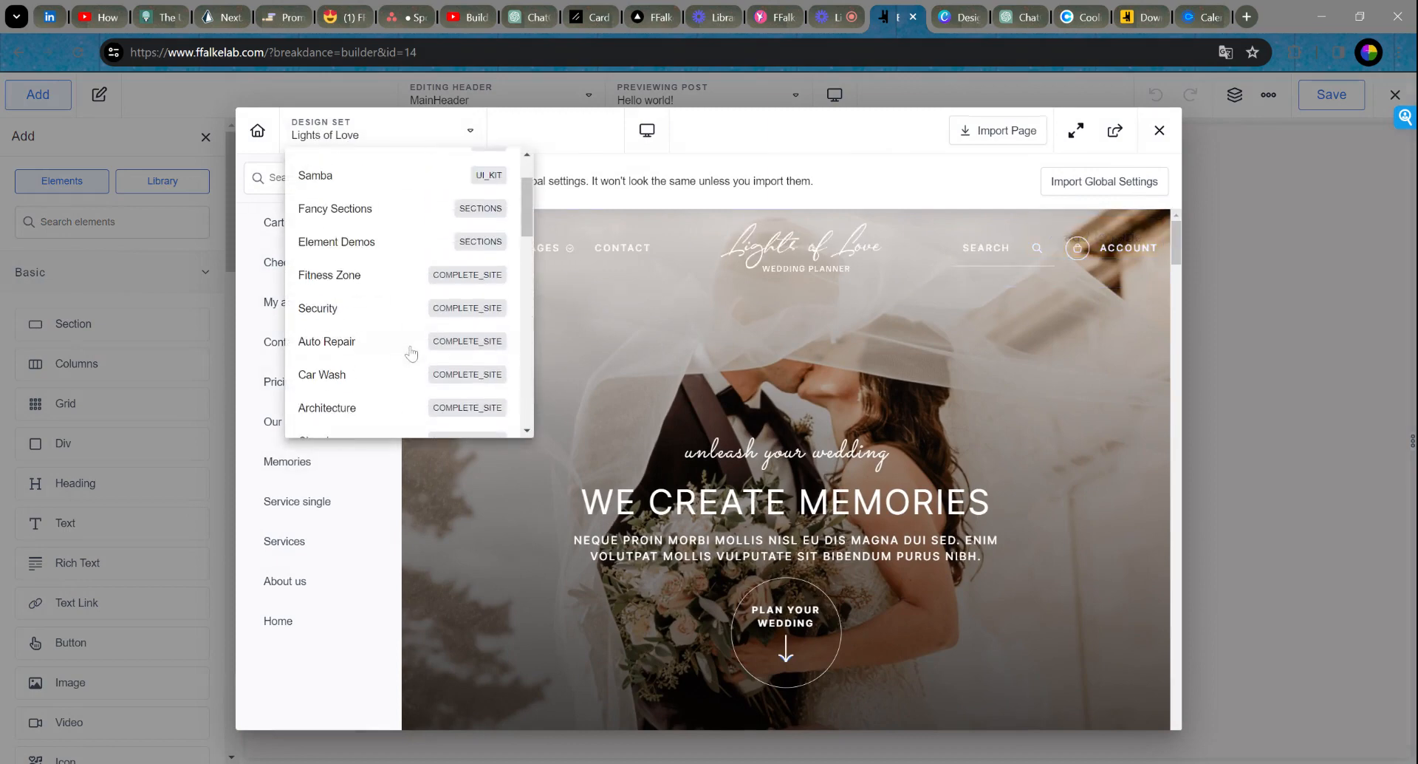
pyautogui.scroll(-10, 418, 345)
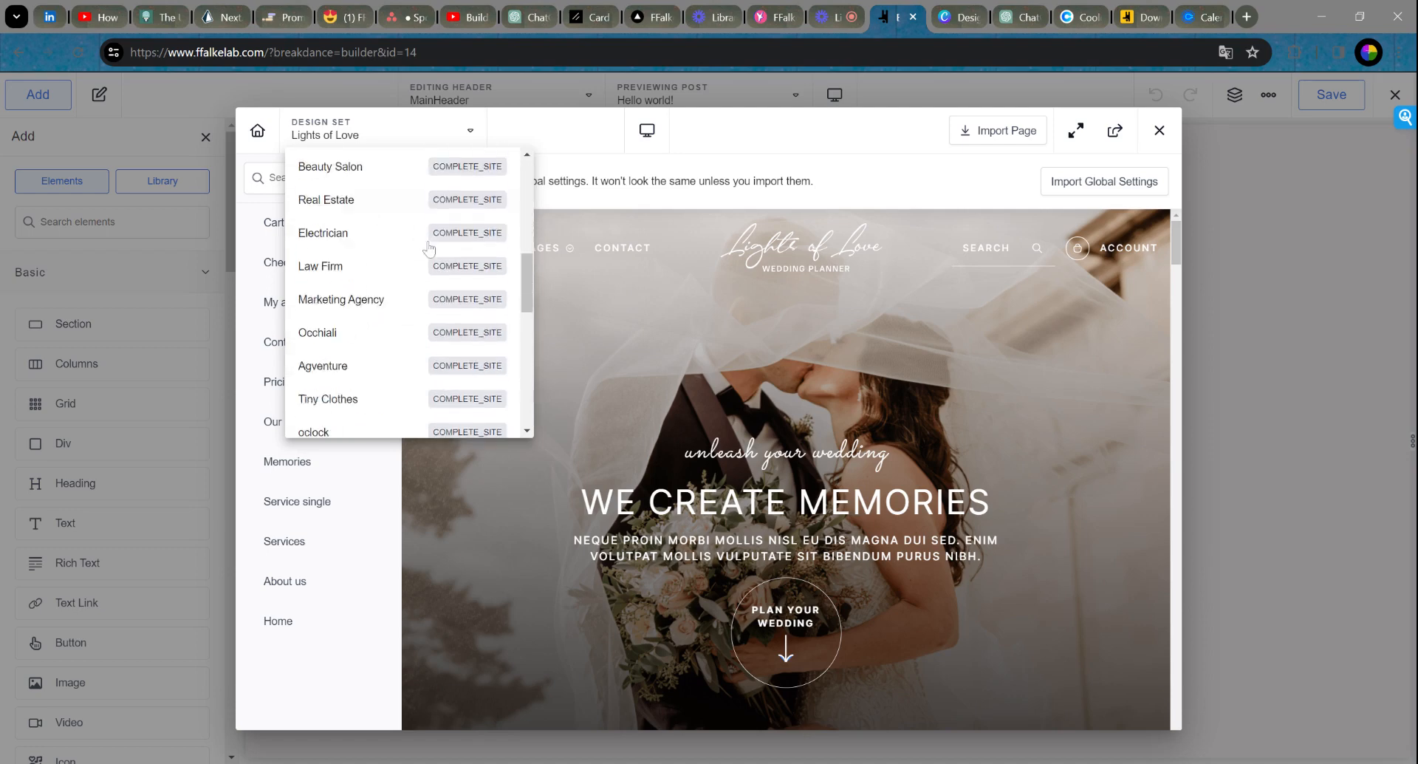
pyautogui.scroll(10, 455, 355)
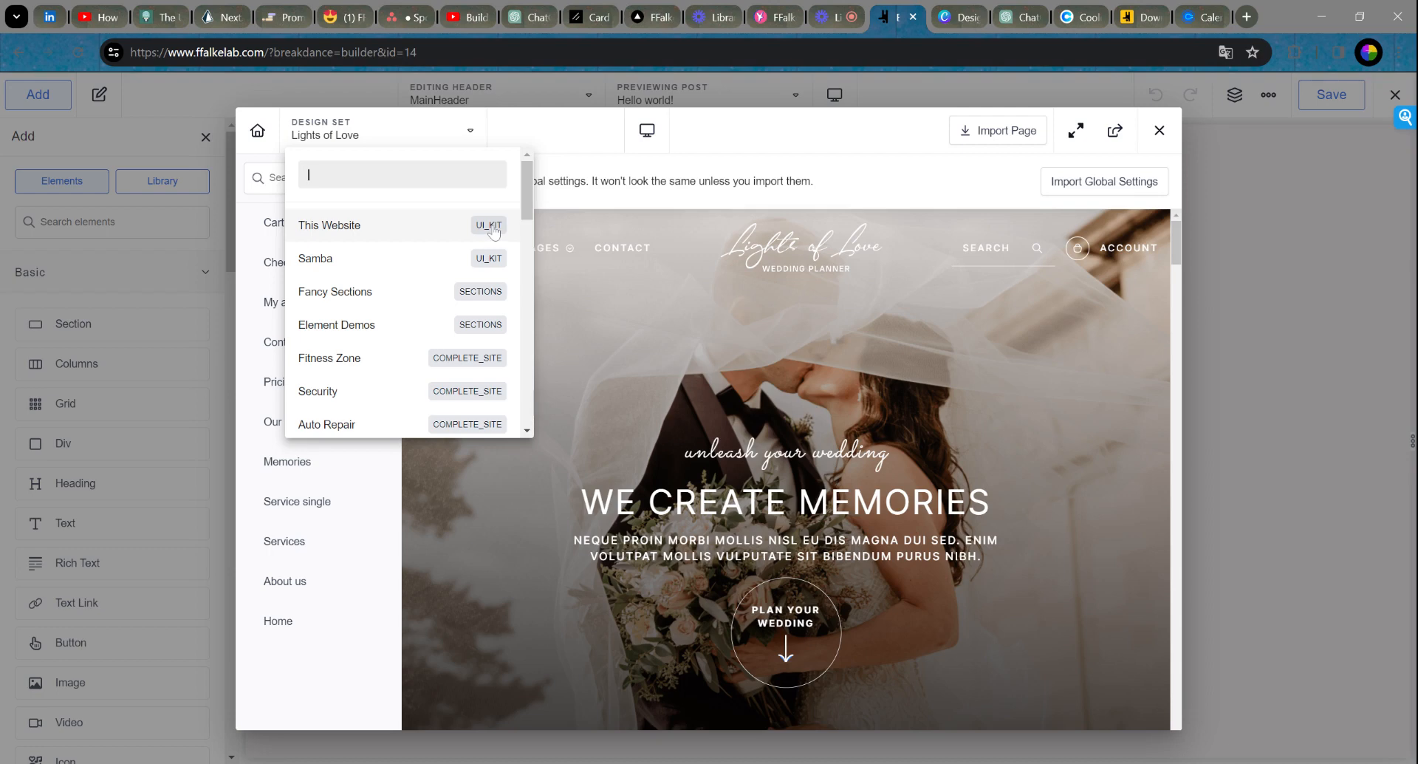
# Step: Switch the design library's design set to Samba
pyautogui.click(438, 263)
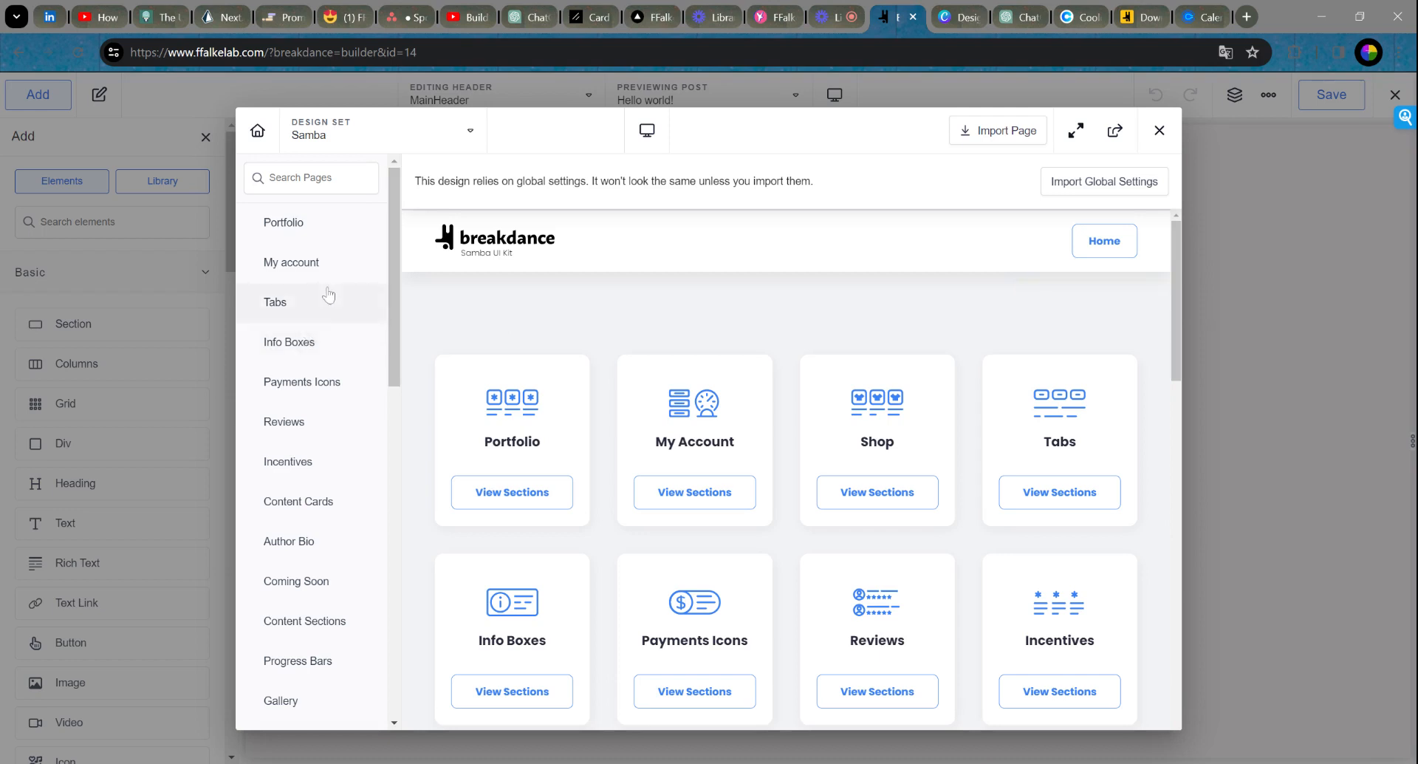
pyautogui.scroll(-1, 319, 324)
pyautogui.scroll(-1, 319, 324)
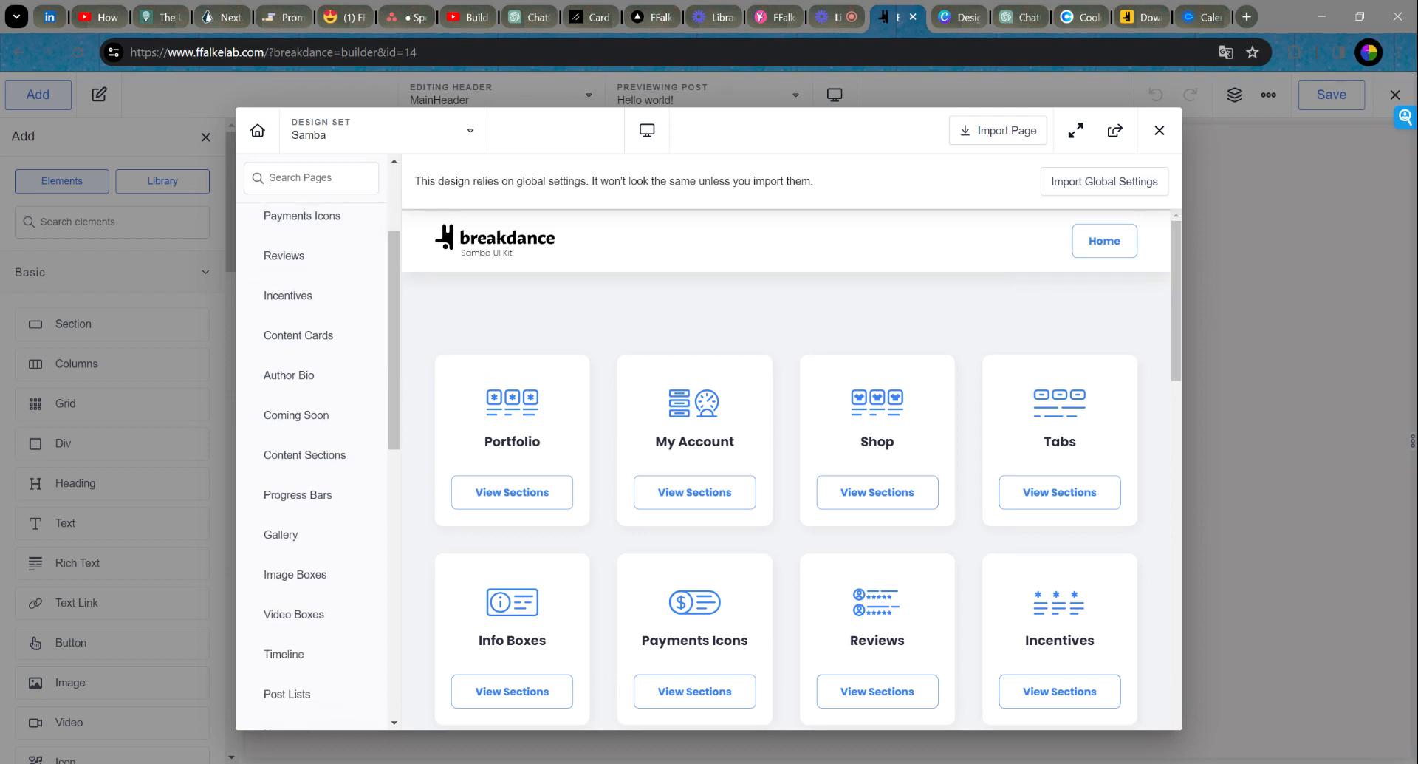
# Step: Search Samba's pages for 'hea' and browse its Headers designs to the light logoipsum header
pyautogui.write('header')
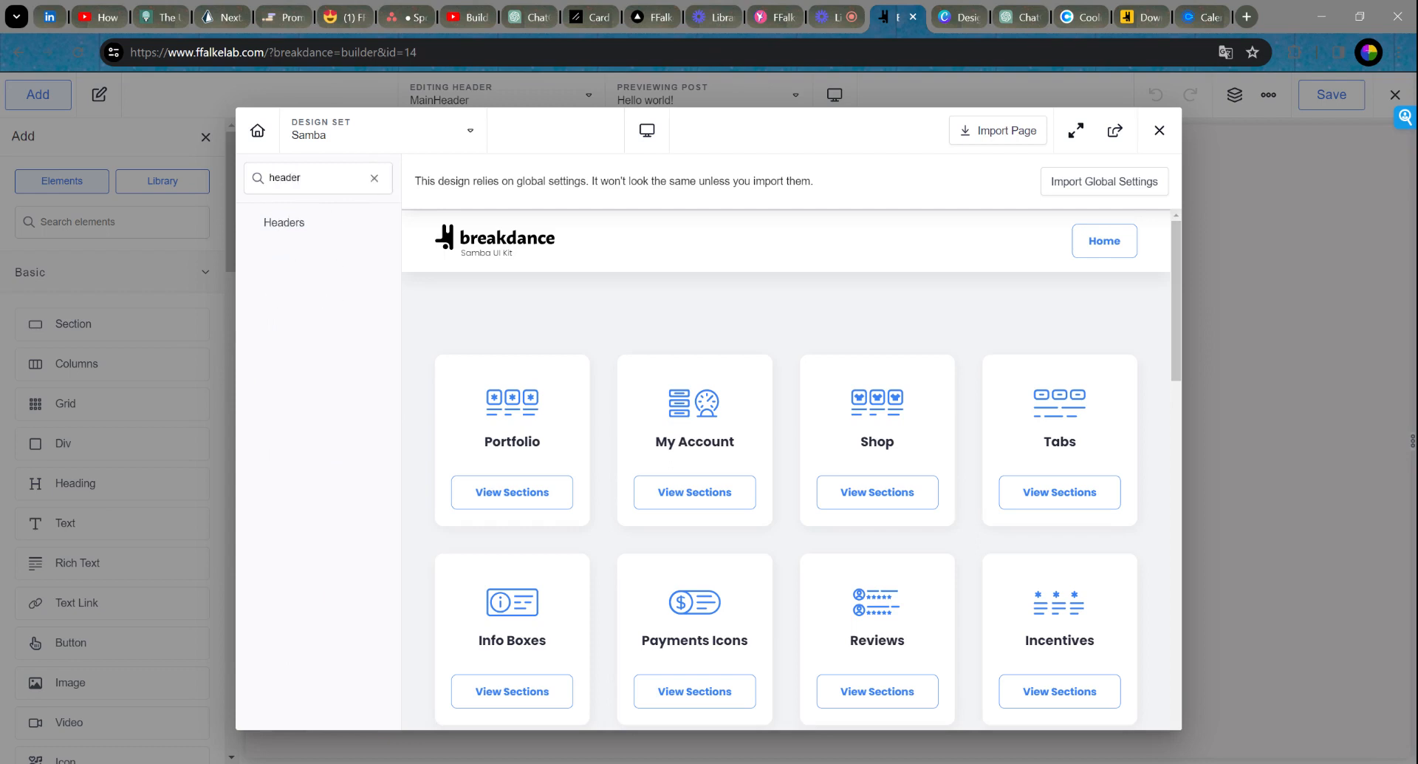
pyautogui.click(292, 225)
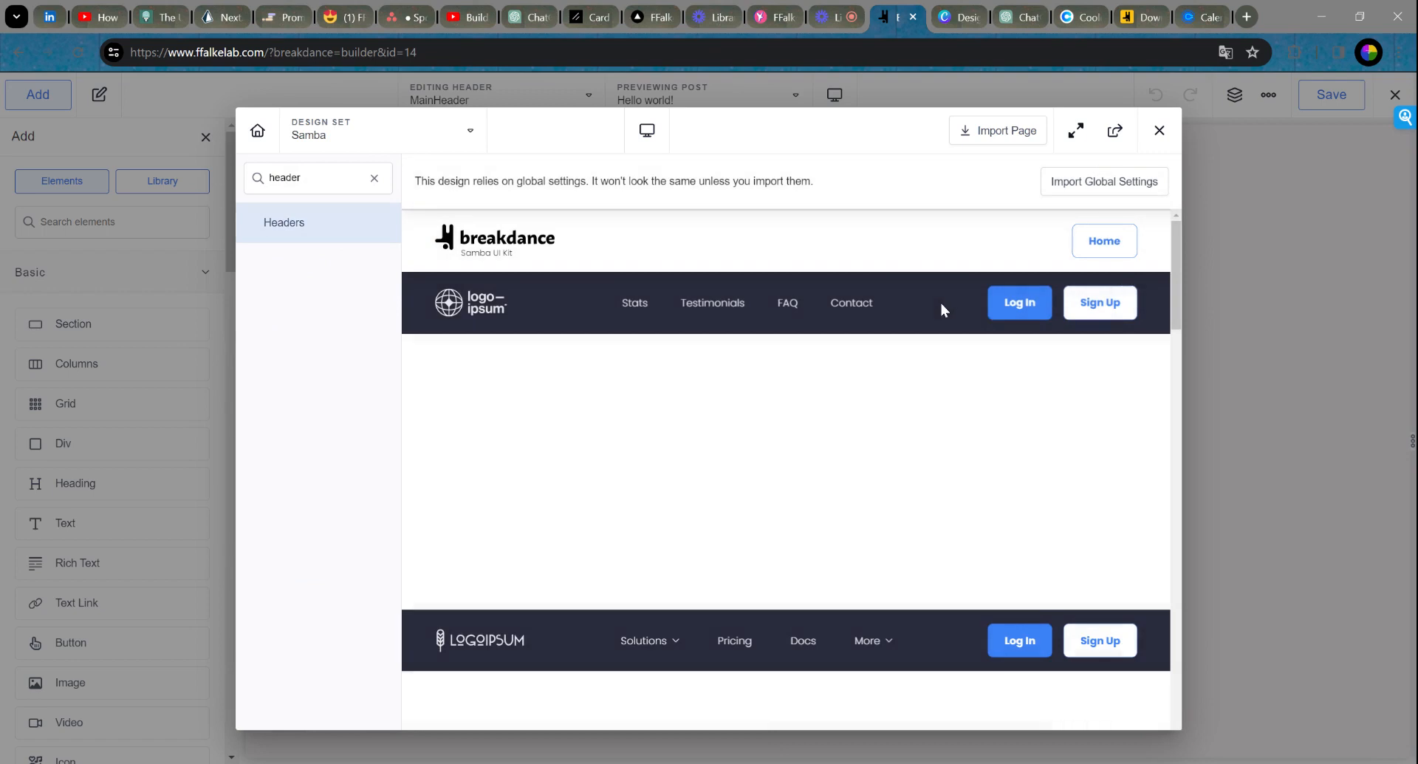
pyautogui.moveTo(755, 300)
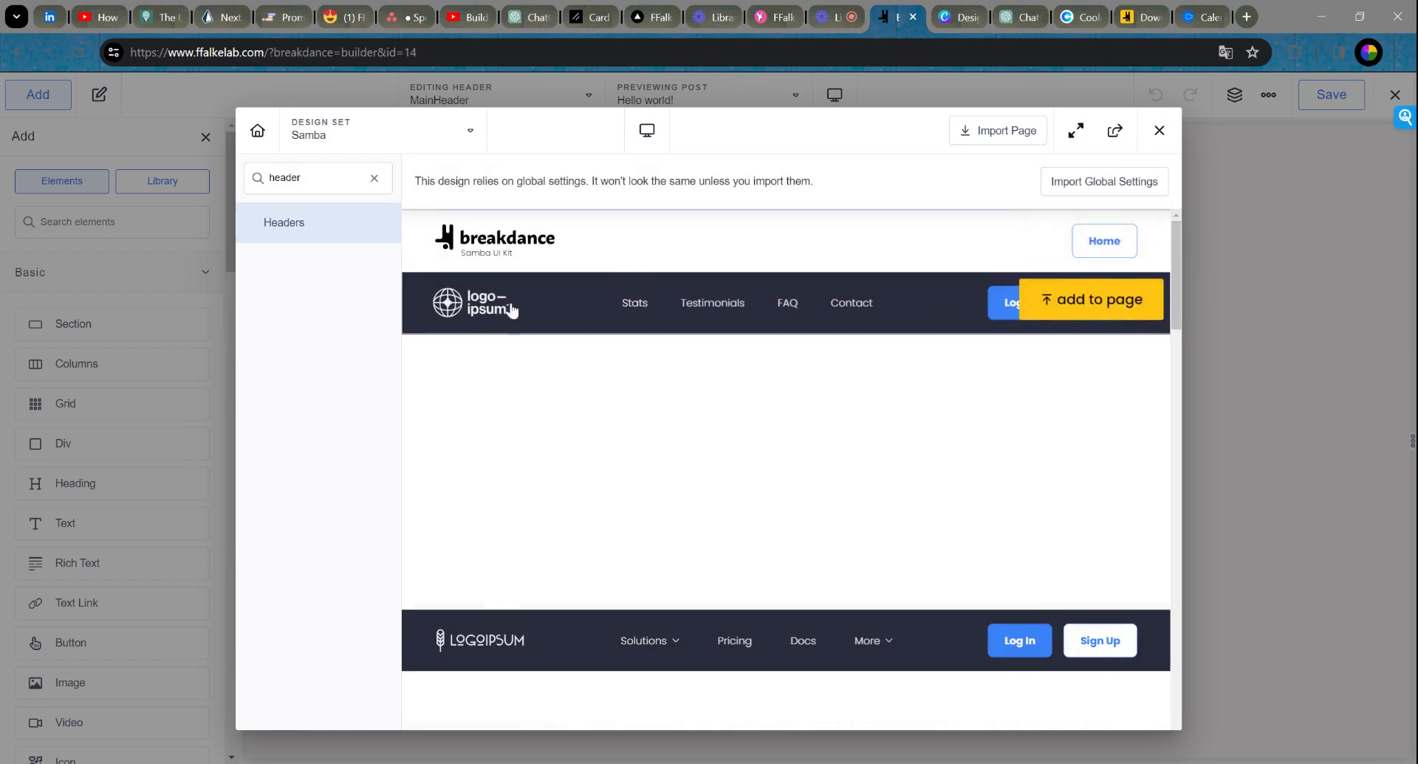
pyautogui.scroll(-2, 923, 451)
pyautogui.scroll(-2, 922, 444)
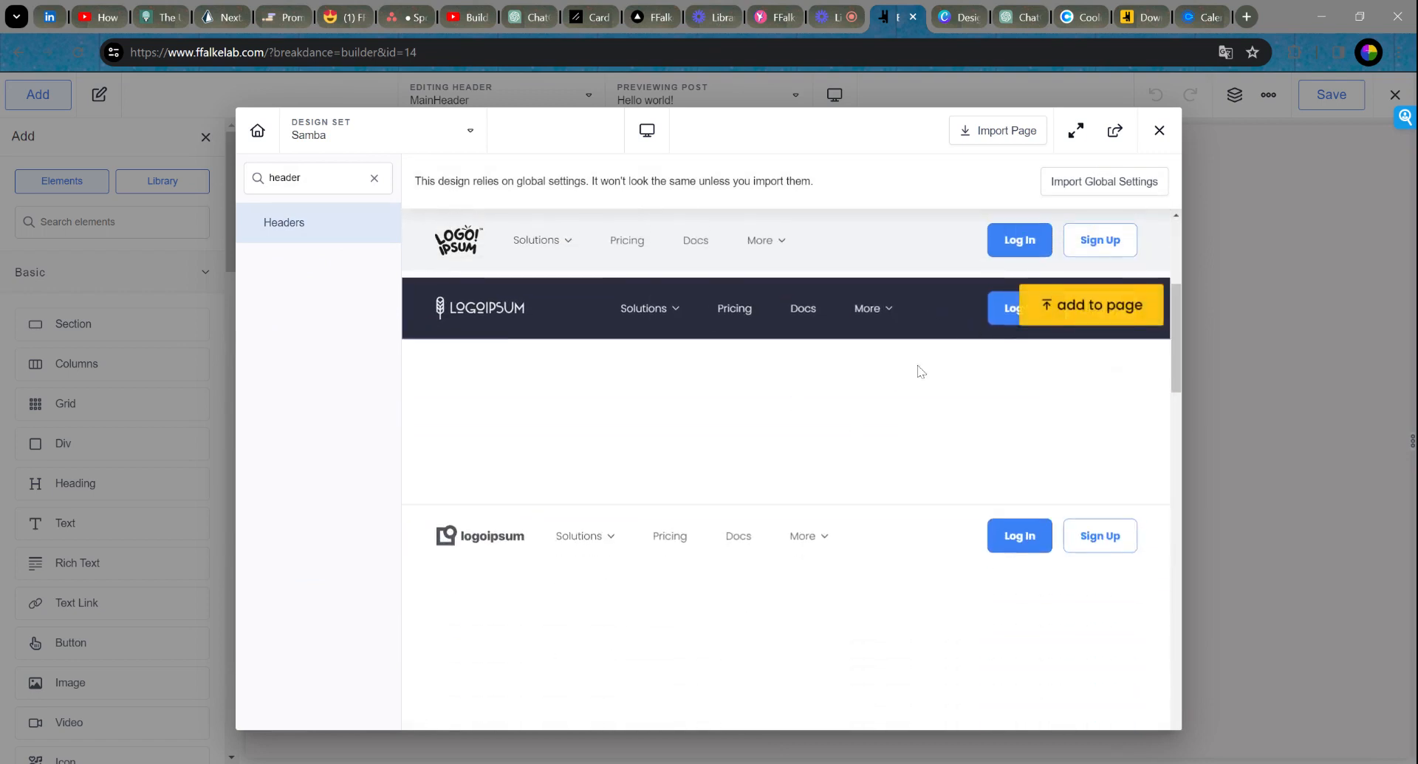
pyautogui.scroll(-2, 849, 418)
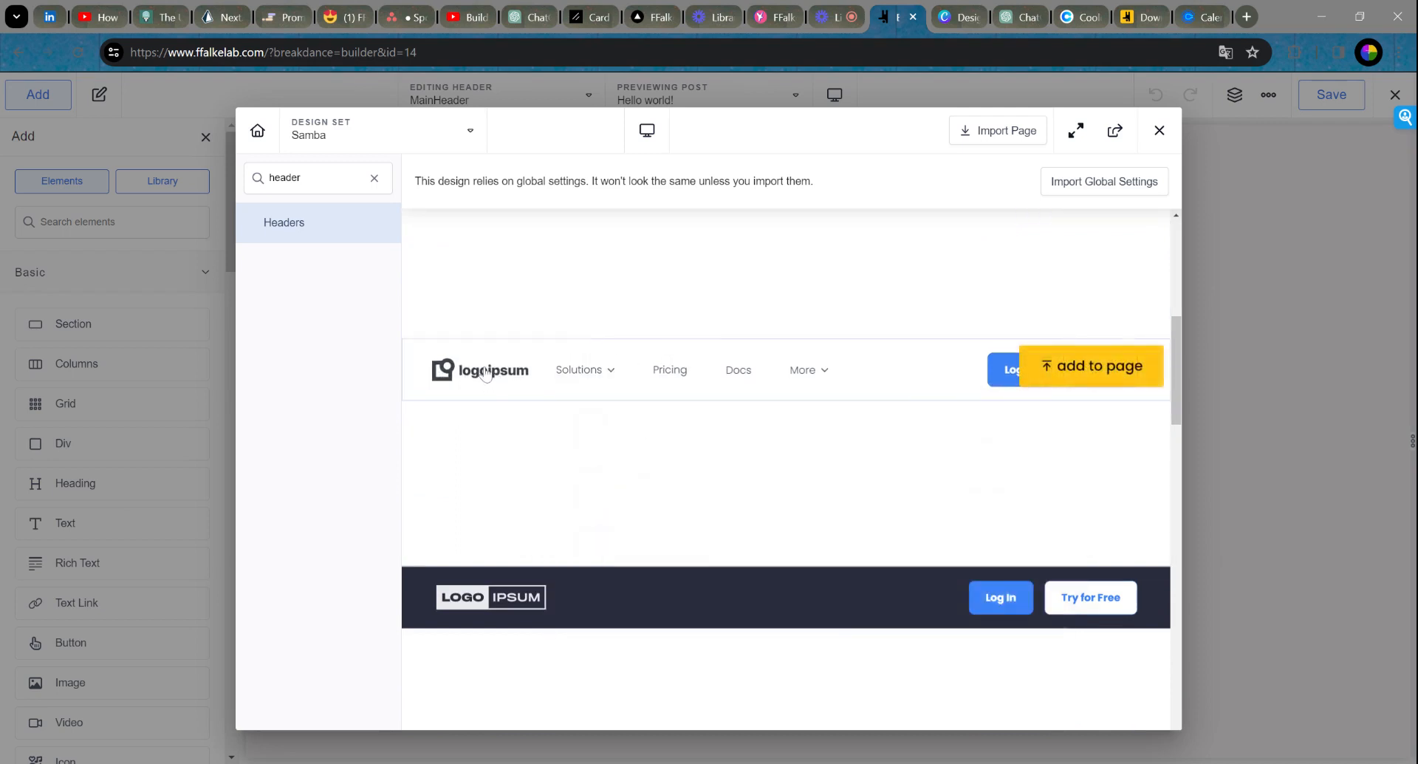
pyautogui.moveTo(602, 372)
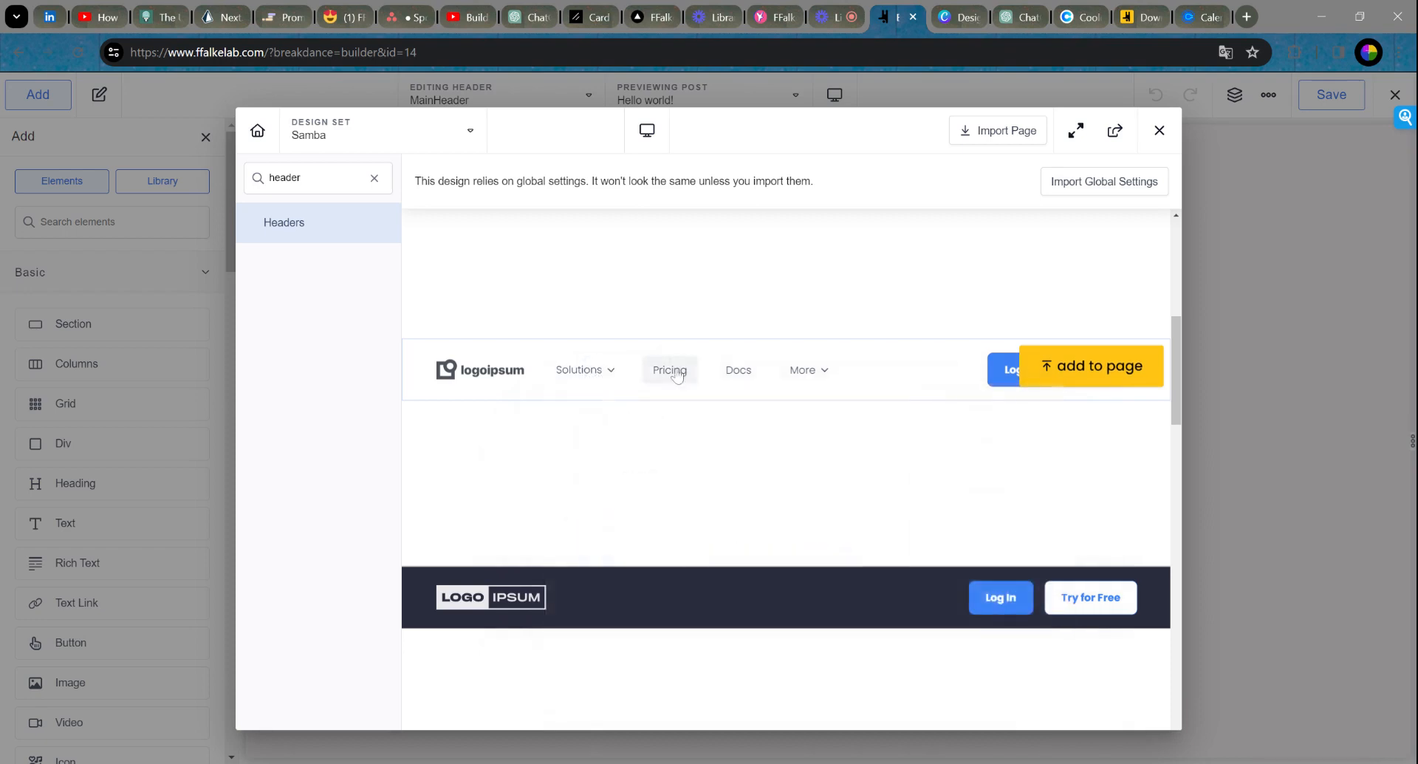
pyautogui.moveTo(815, 377)
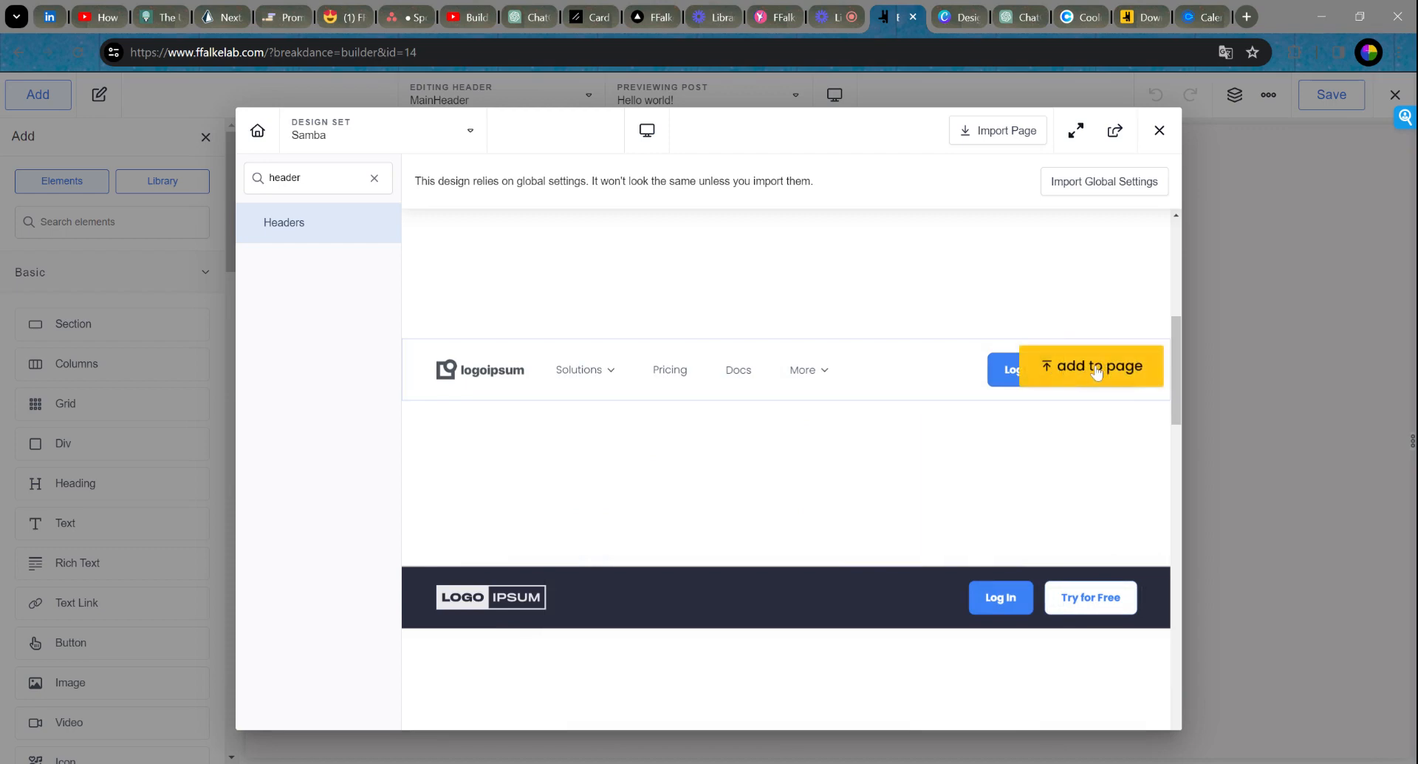
# Step: Add the light logoipsum header to the page and delete its Sign Up button
pyautogui.click(1097, 369)
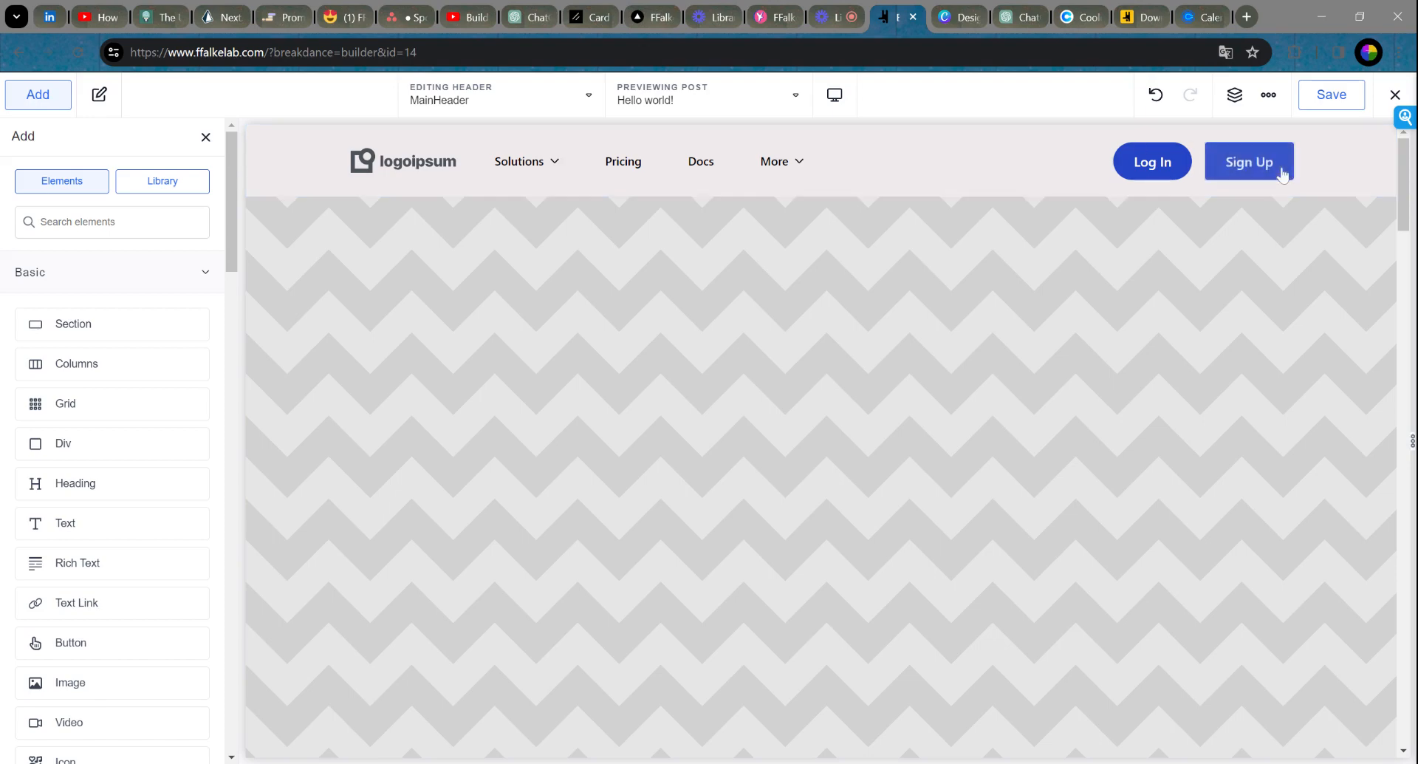
pyautogui.click(1242, 164)
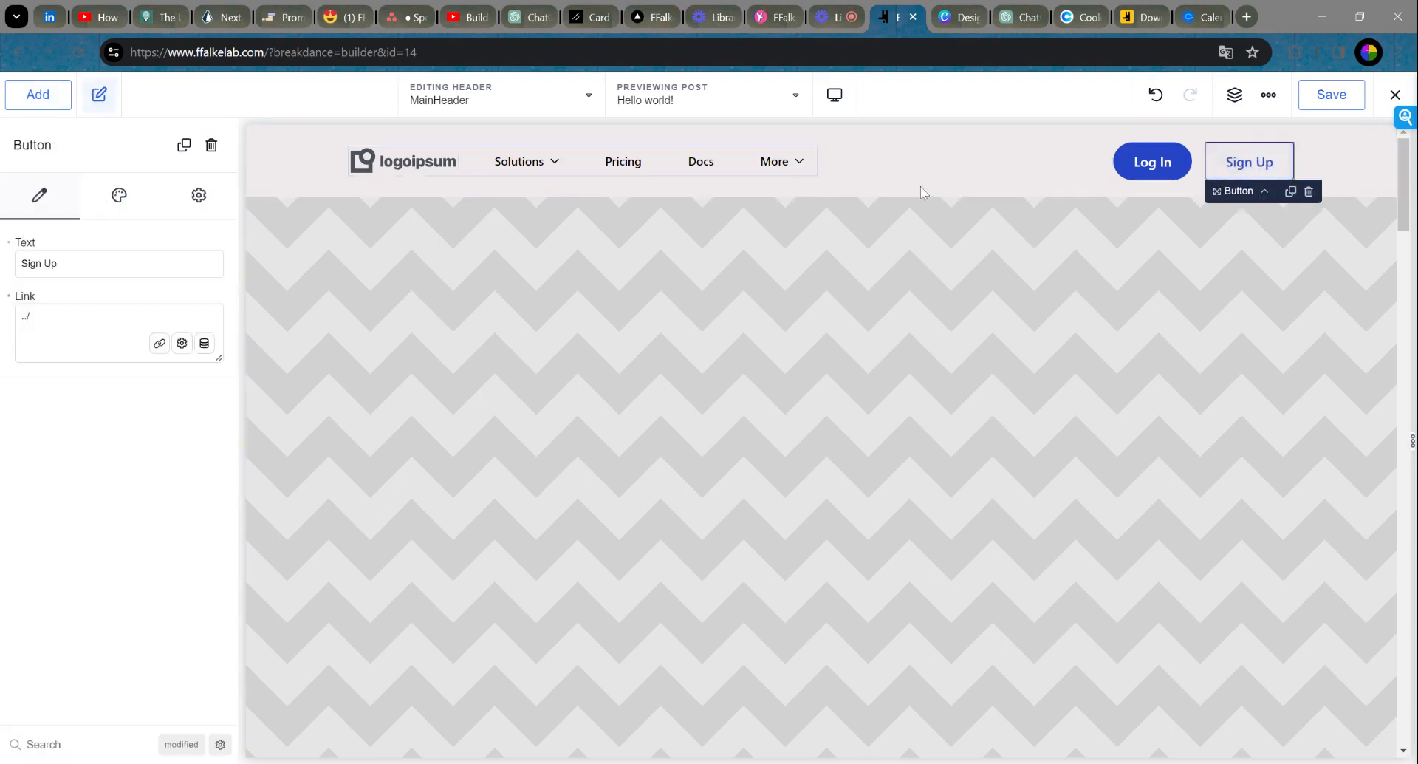
pyautogui.click(1041, 171)
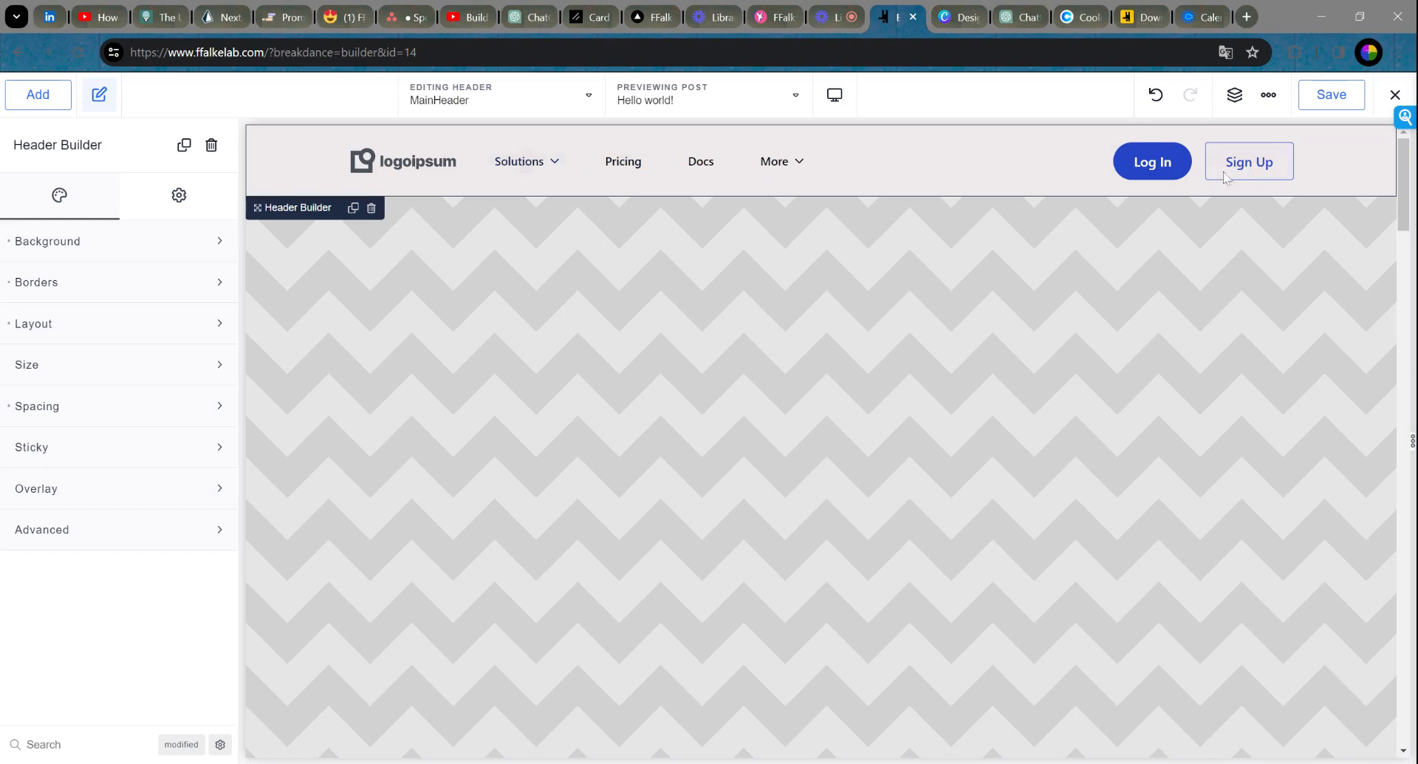
pyautogui.click(1269, 171)
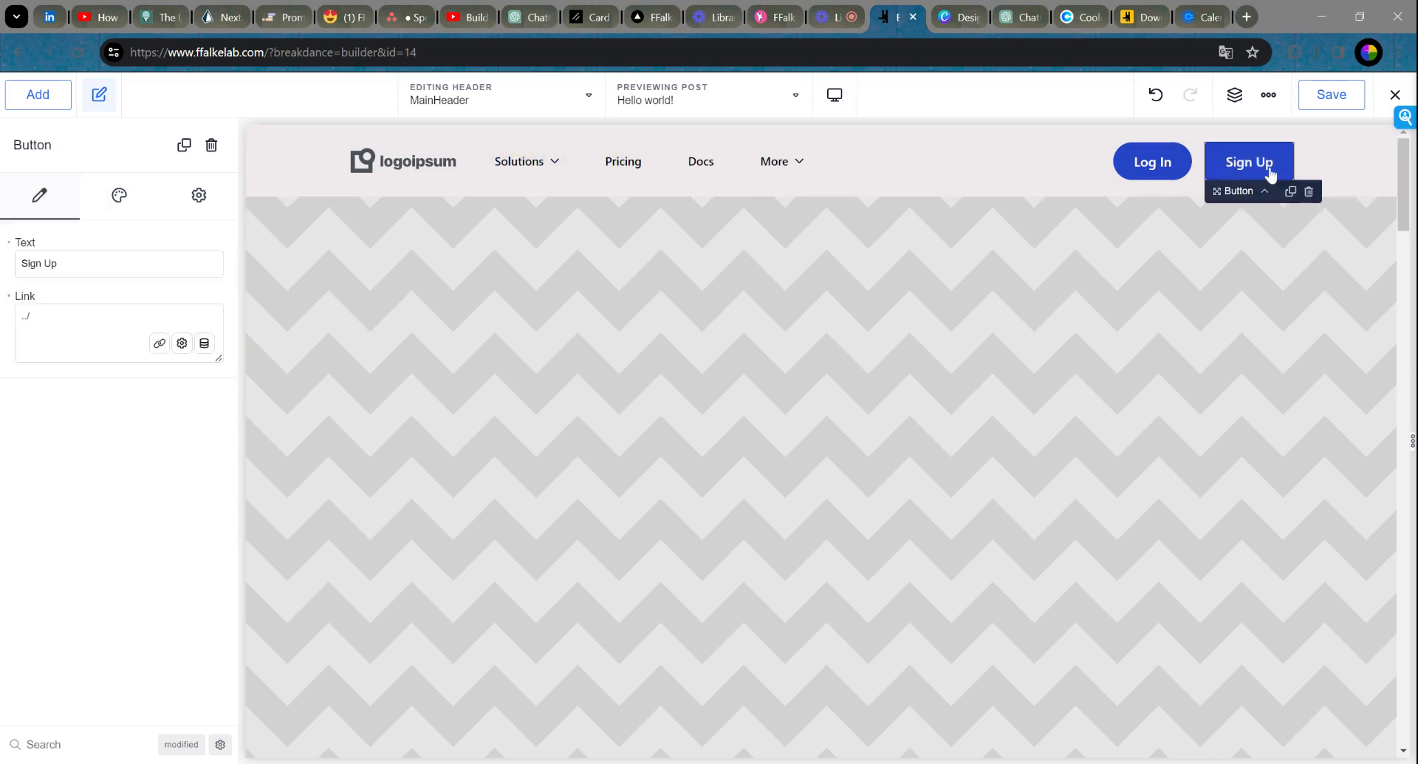
pyautogui.click(1309, 193)
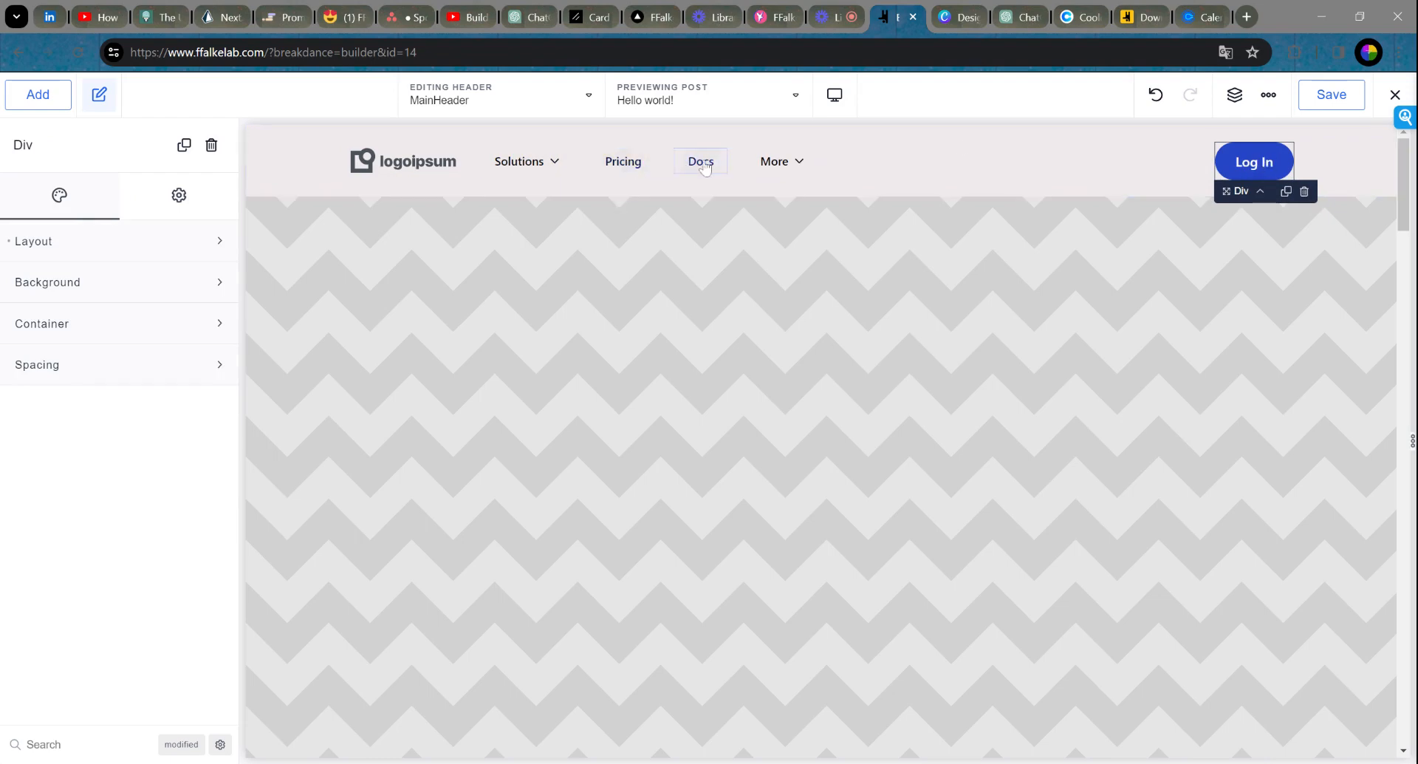
# Step: Delete the Solutions and More menu items from the header
pyautogui.click(535, 168)
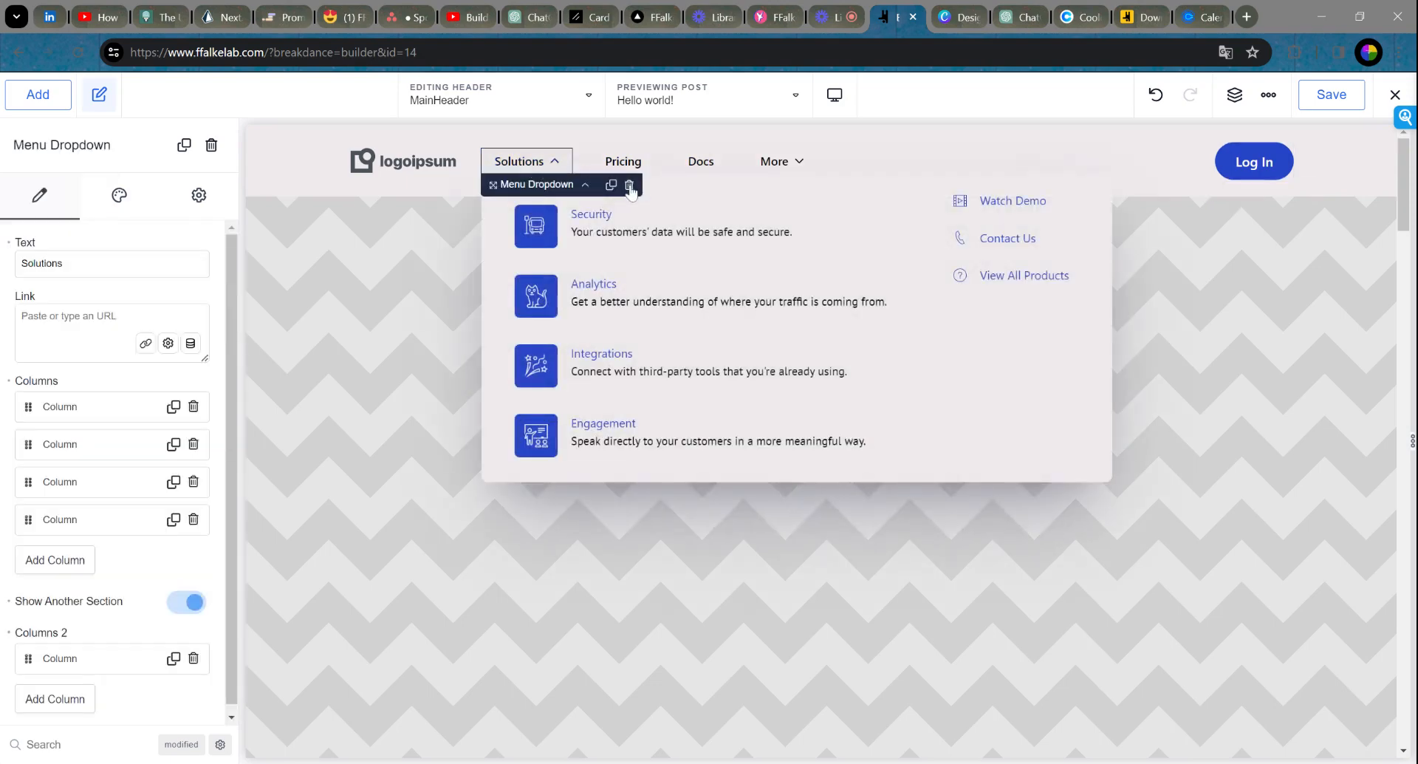
pyautogui.click(630, 185)
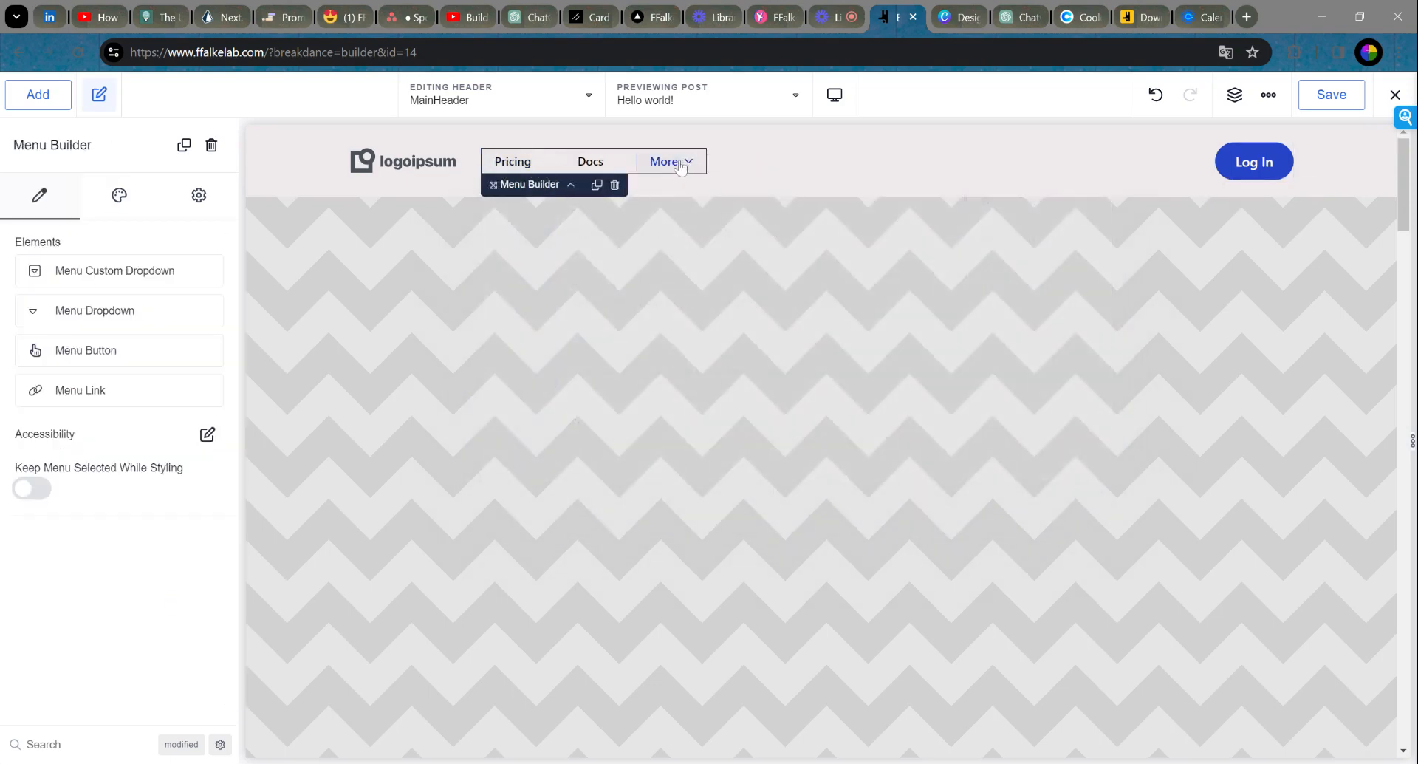
pyautogui.click(681, 166)
pyautogui.click(785, 185)
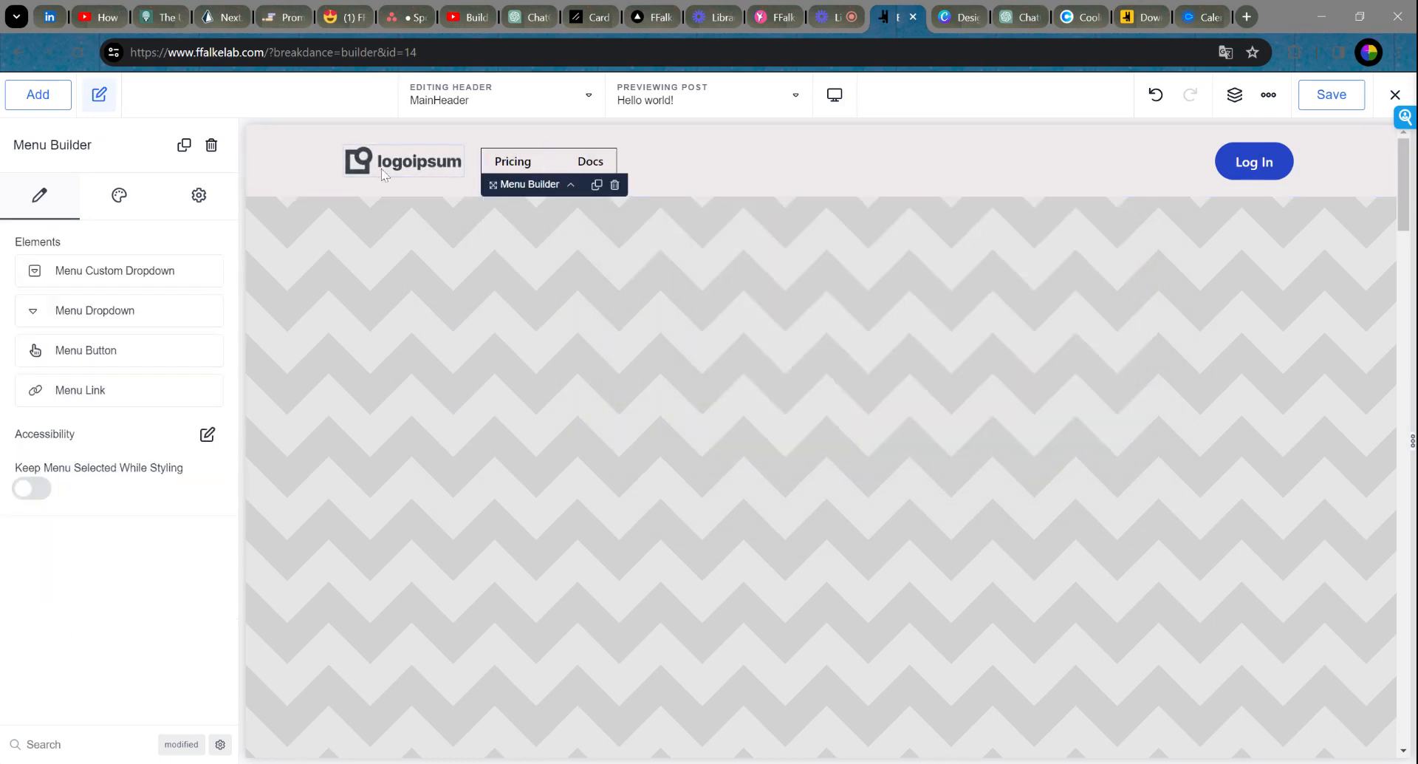
# Step: Select the header's logoipsum image and open the media picker to replace it
pyautogui.click(406, 172)
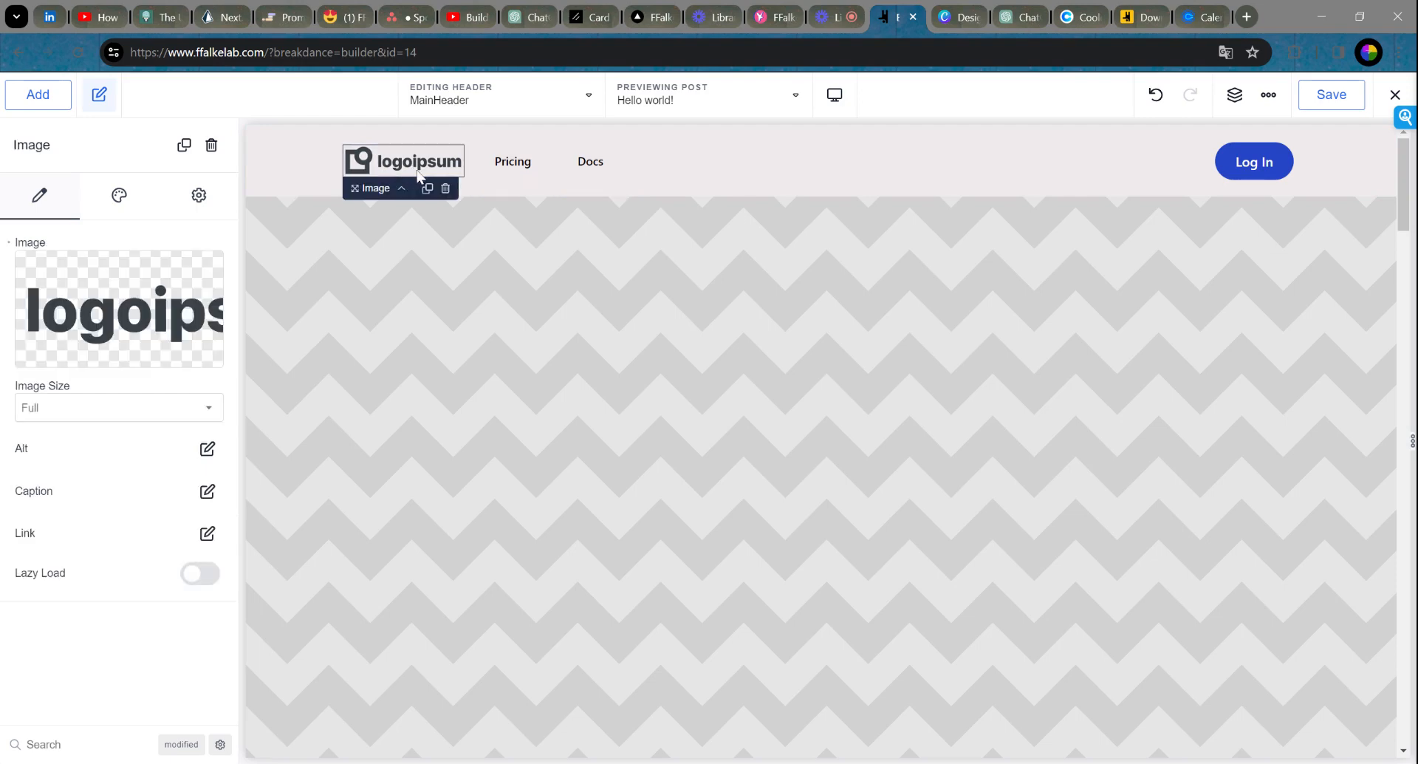
pyautogui.moveTo(124, 314)
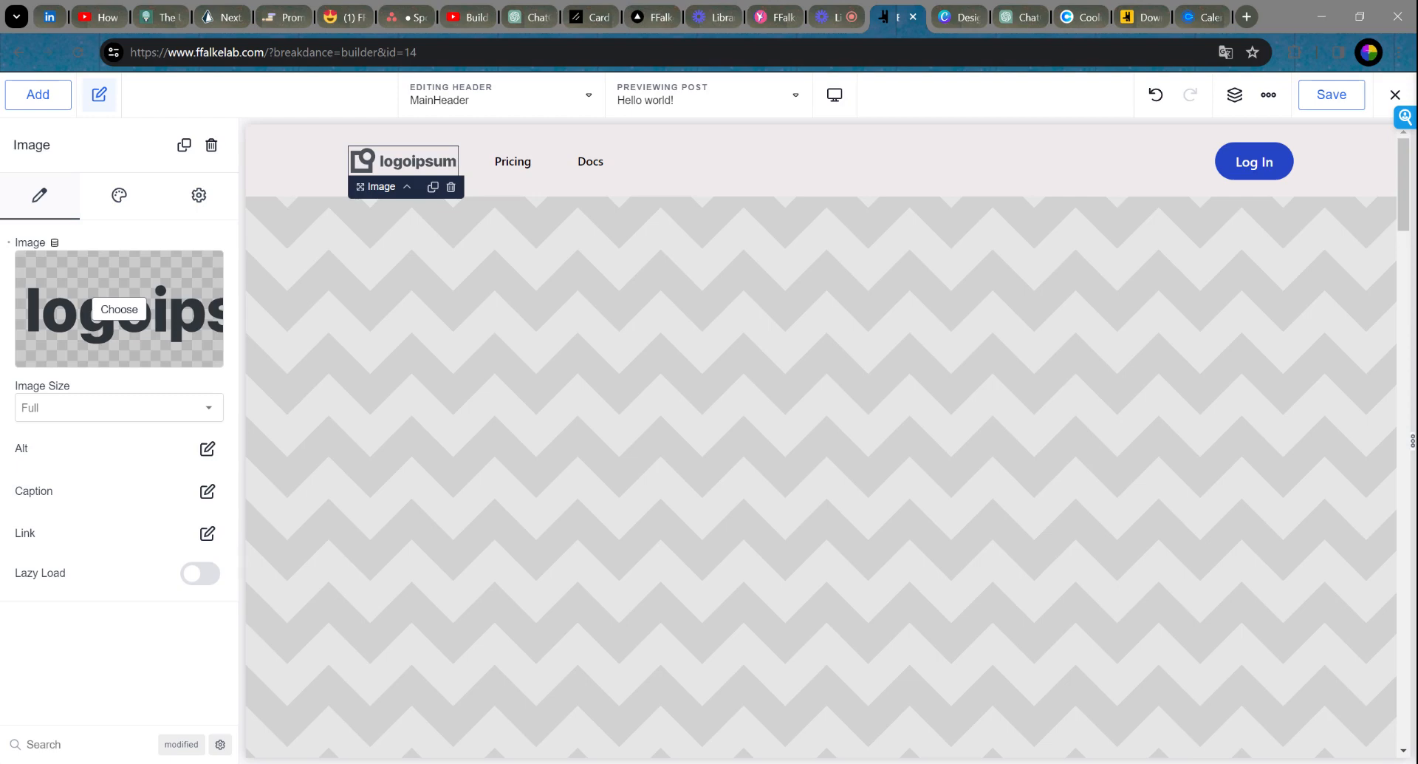
pyautogui.click(120, 310)
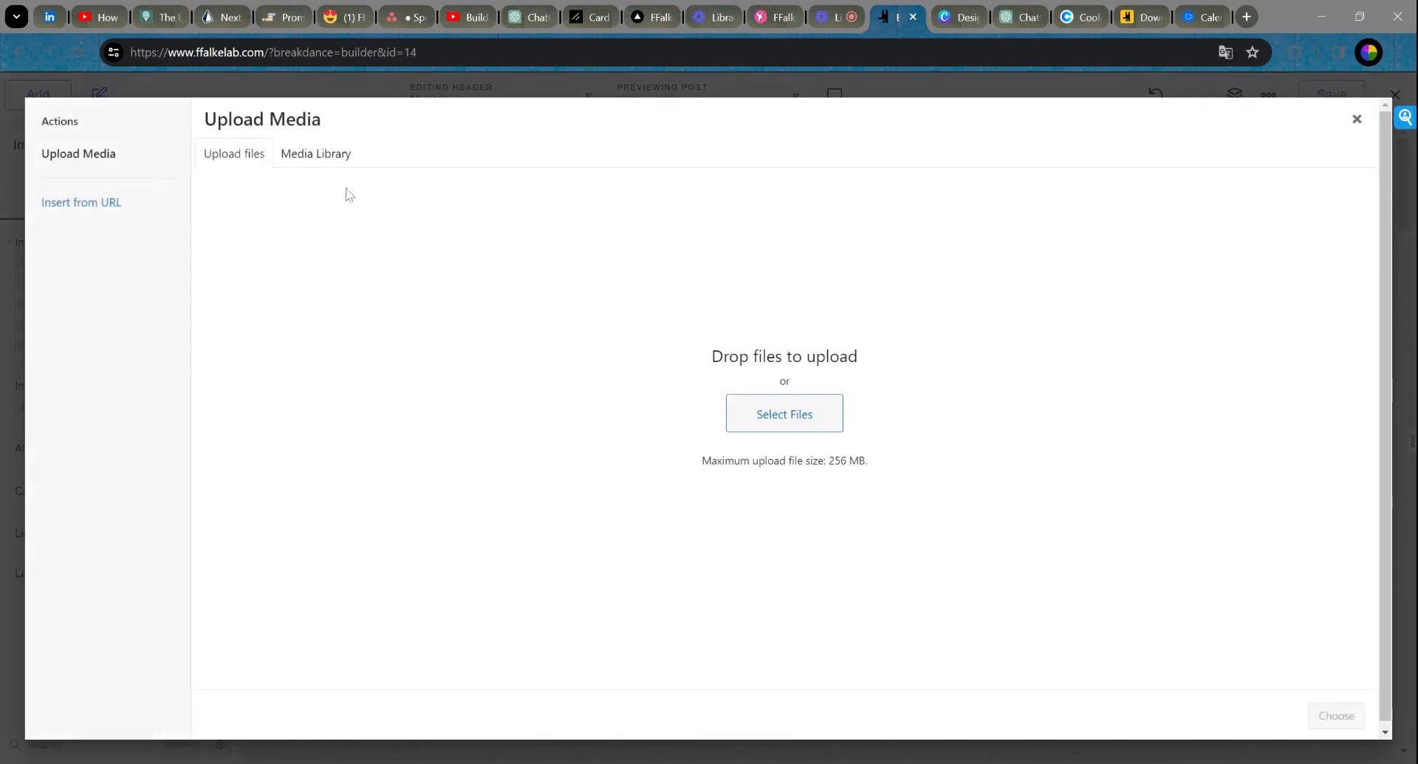
pyautogui.click(784, 422)
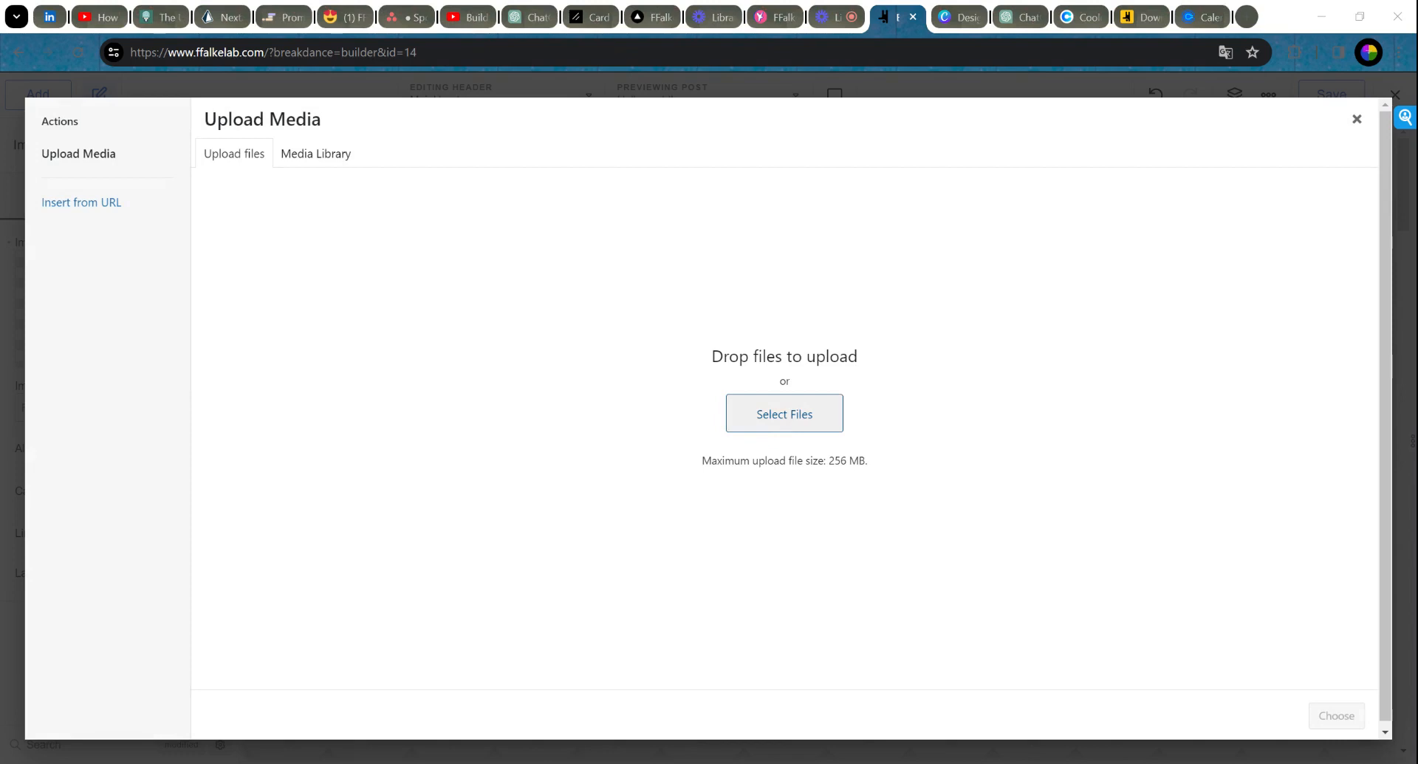
pyautogui.click(1003, 454)
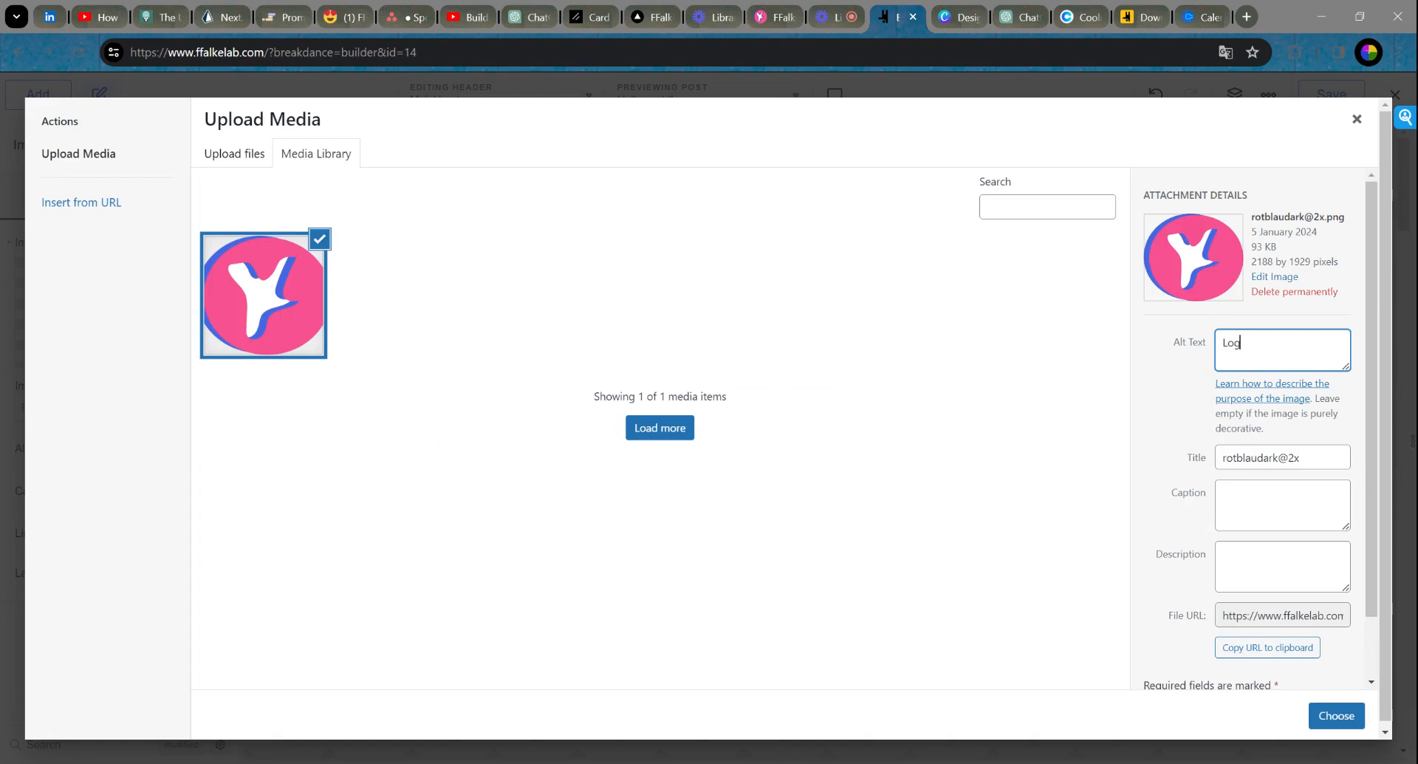
pyautogui.write('lkeLab')
# Step: Set the logo's title and caption to 'Logo FFalkeLab' as well
pyautogui.hotkey('ctrl', 'a')
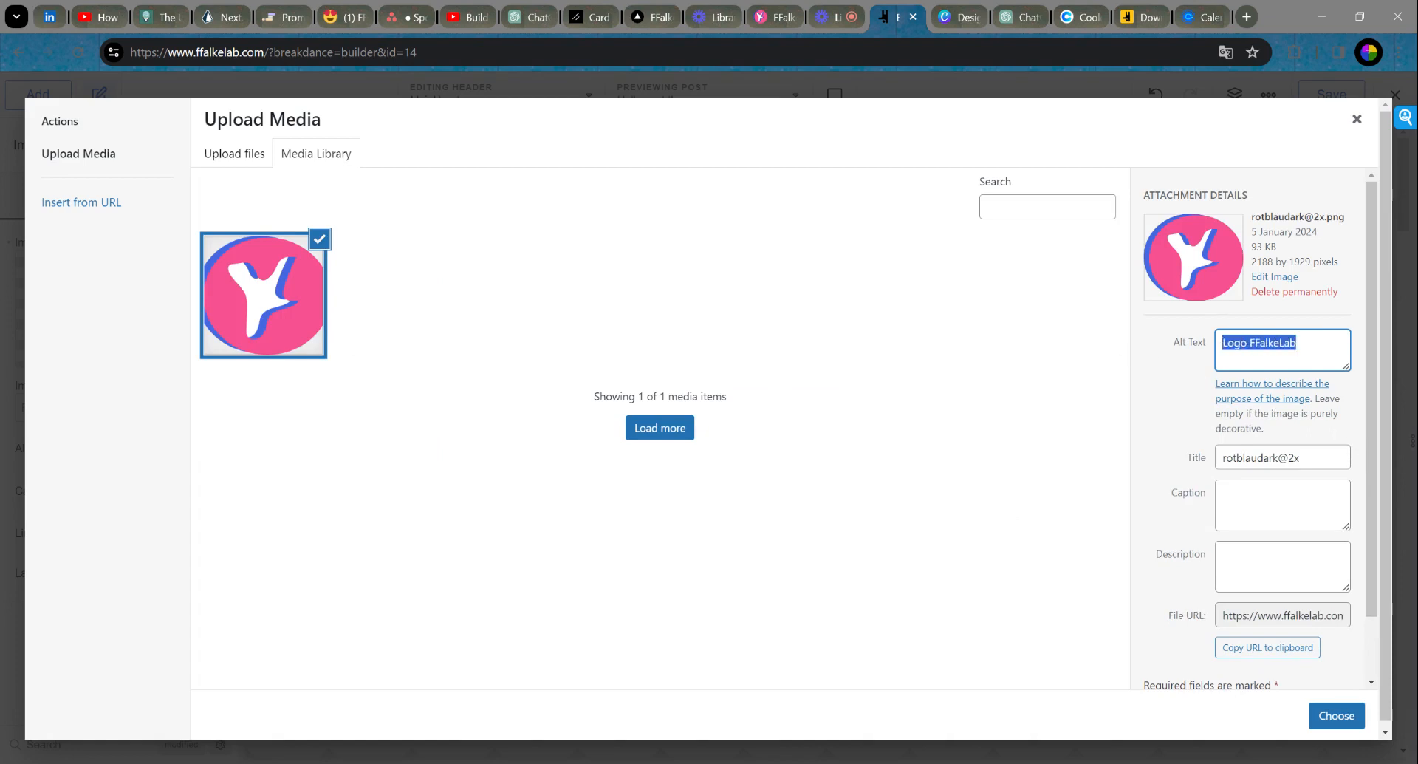
pyautogui.hotkey('ctrl', 'c')
pyautogui.press('Tab')
pyautogui.press('Tab')
pyautogui.hotkey('ctrl', 'v')
pyautogui.press('Tab')
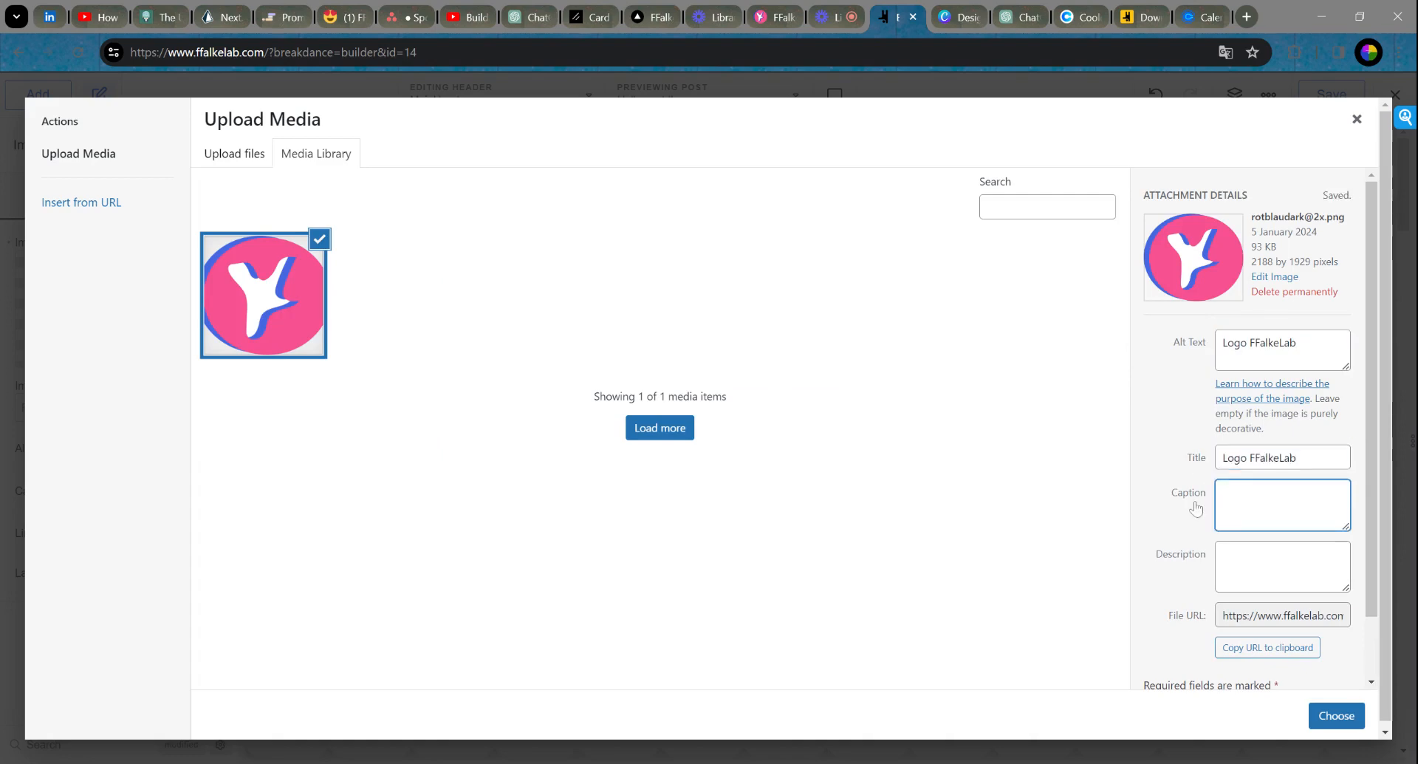
pyautogui.hotkey('ctrl', 'v')
pyautogui.press('Tab')
# Step: Describe the logo as 'This is the logo of the FFalkeLab website.' and insert it into the header
pyautogui.write('This is')
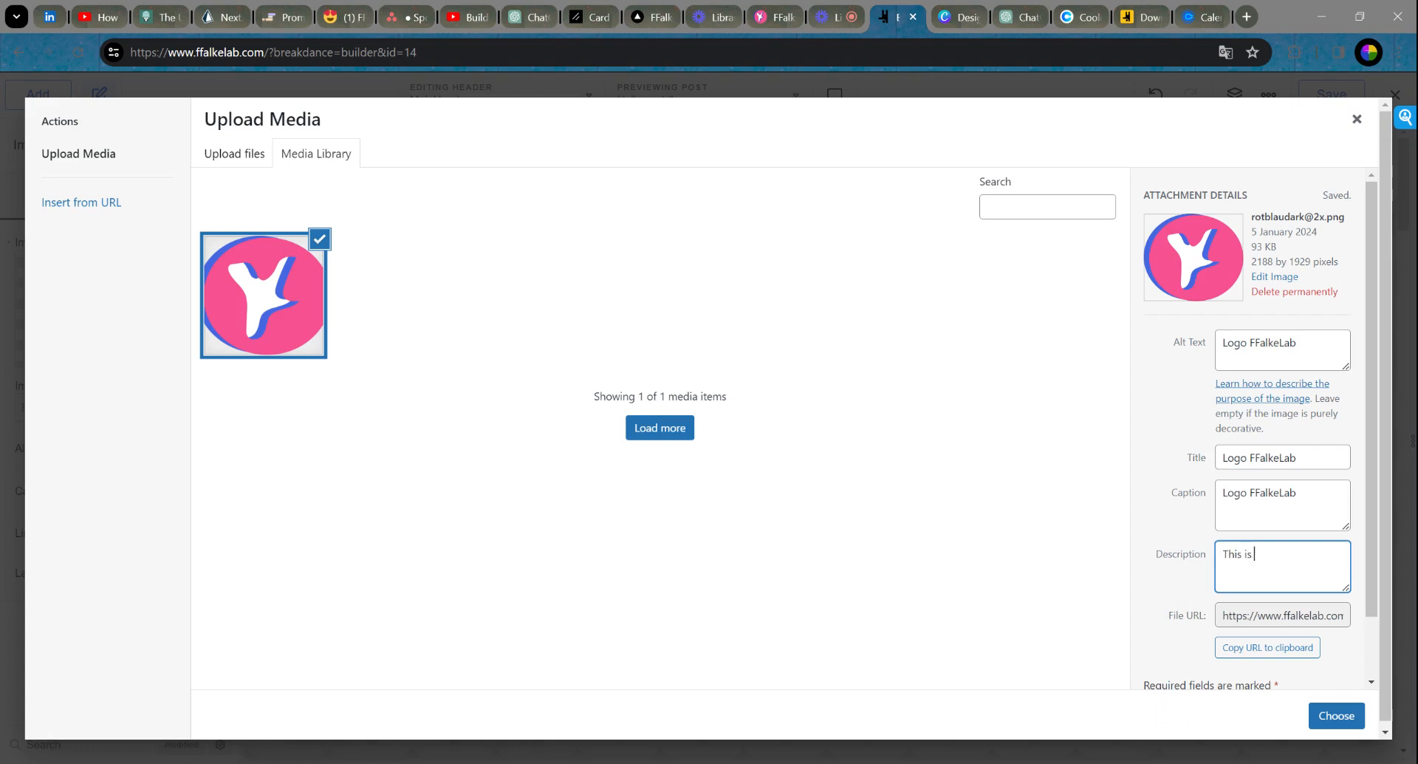
pyautogui.write(' the logo fo the FFalk')
pyautogui.press('BackSpace')
pyautogui.press('BackSpace')
pyautogui.write('of')
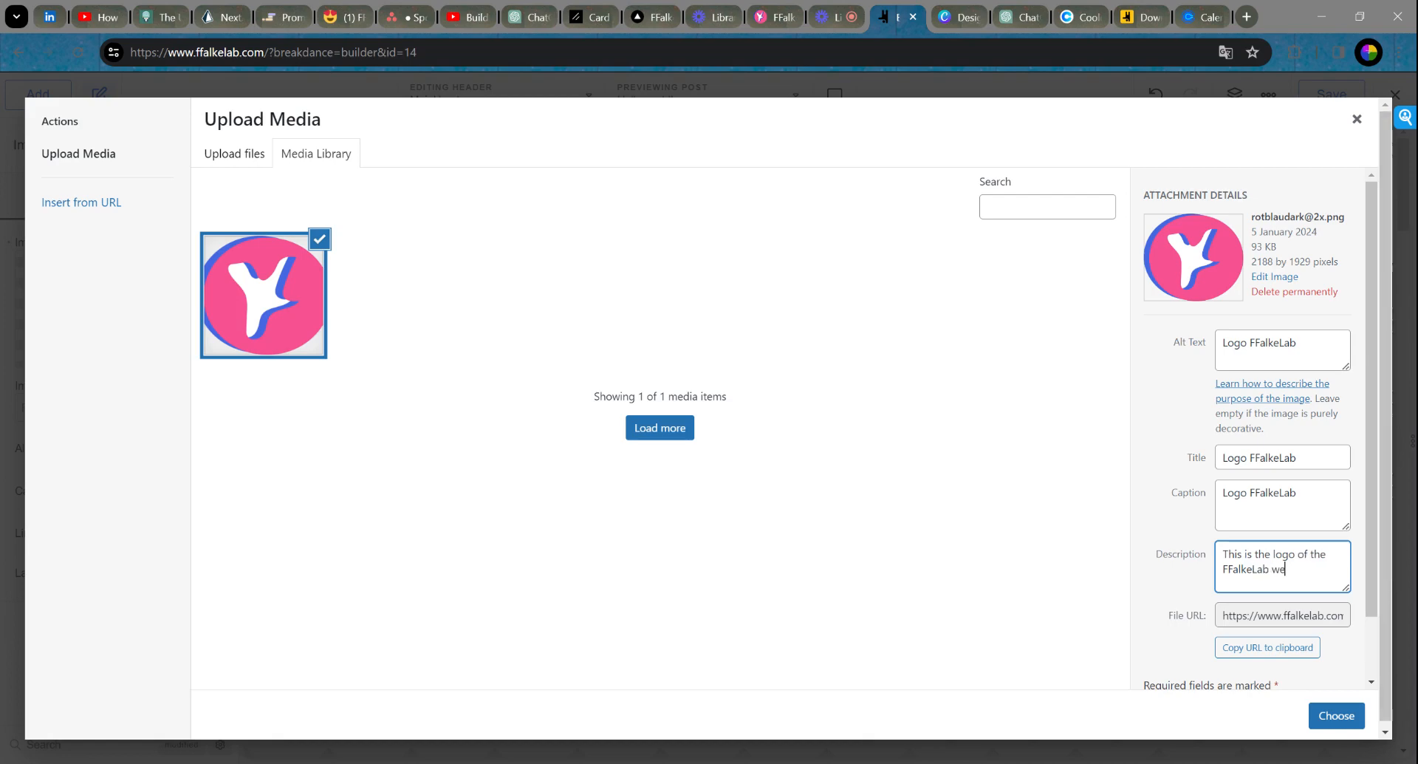
pyautogui.scroll(-2, 1361, 563)
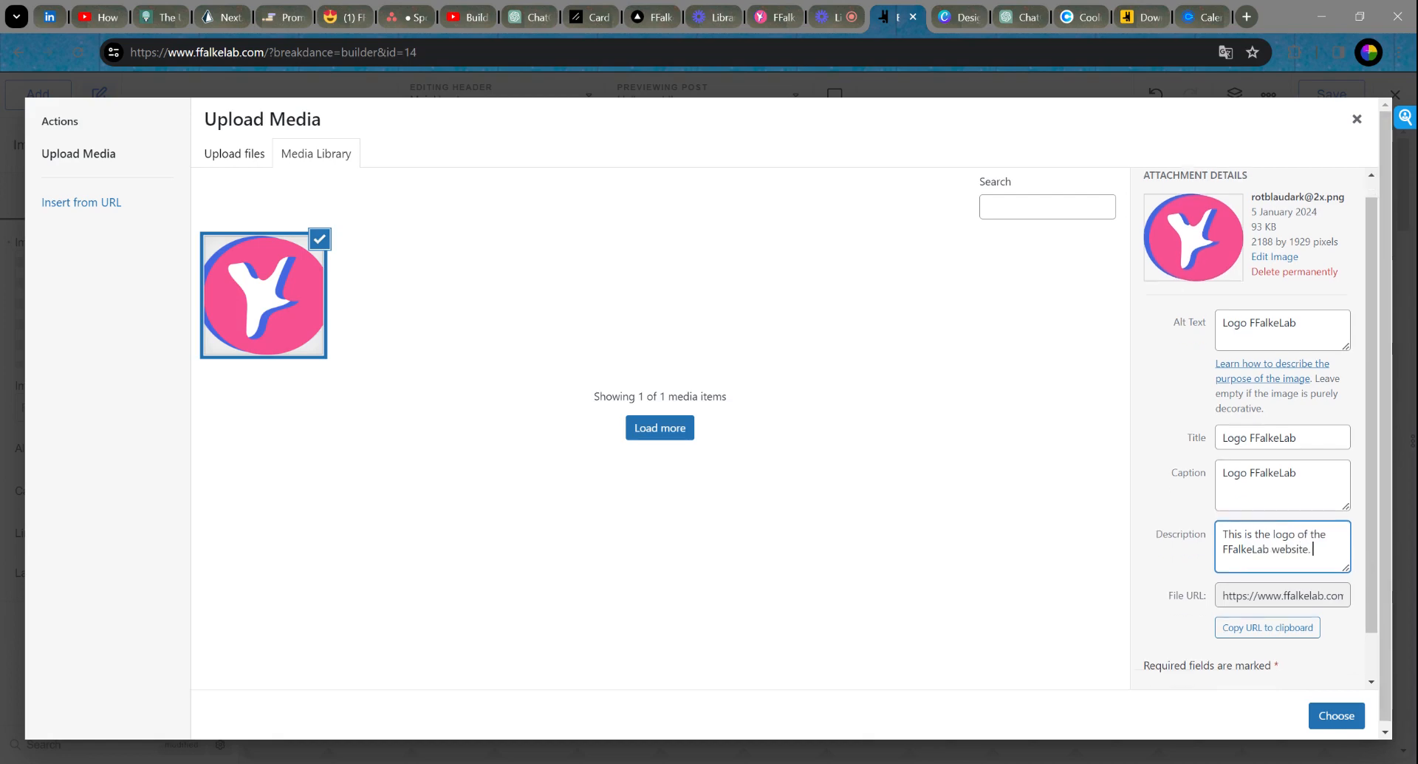
pyautogui.click(1346, 712)
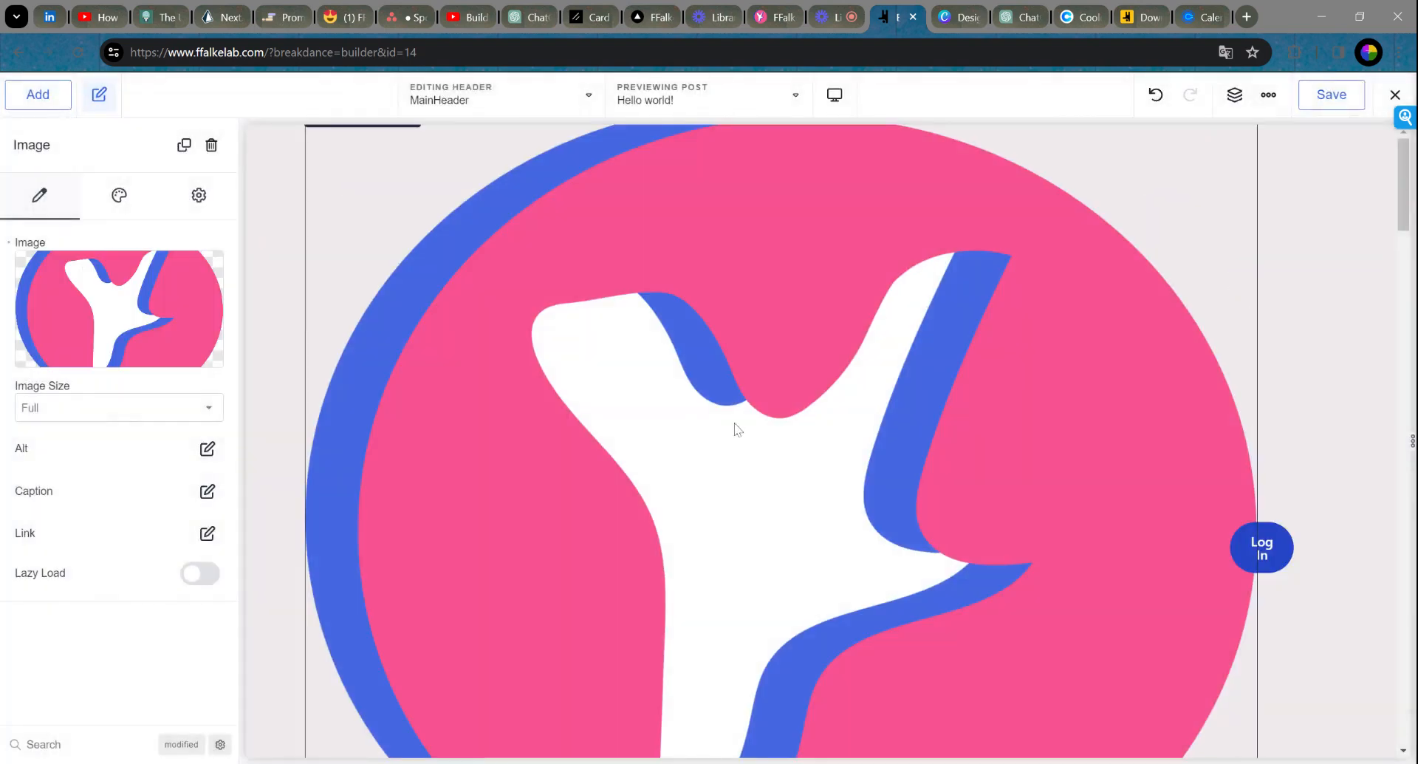
# Step: Bring up the logo image's Style sizing options
pyautogui.scroll(-6, 983, 406)
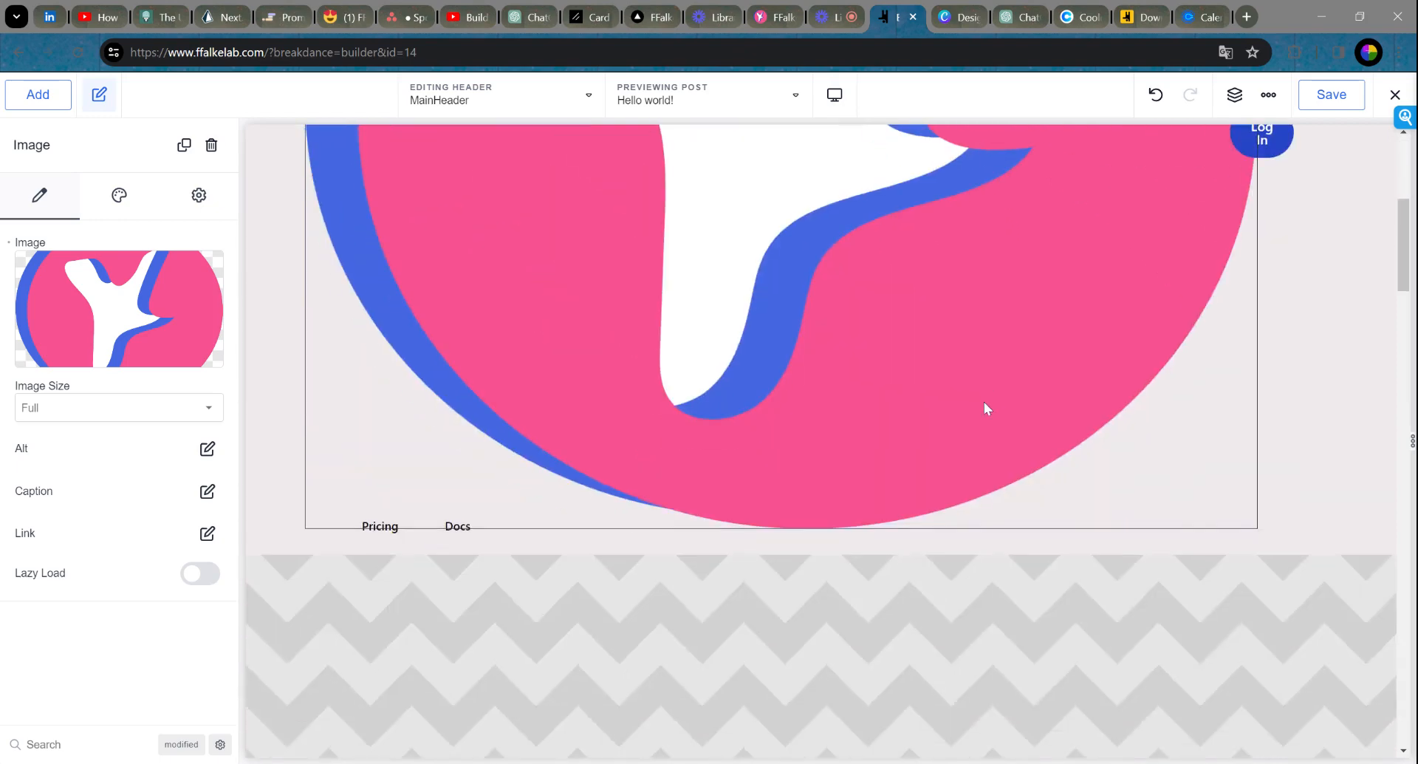
pyautogui.scroll(6, 988, 407)
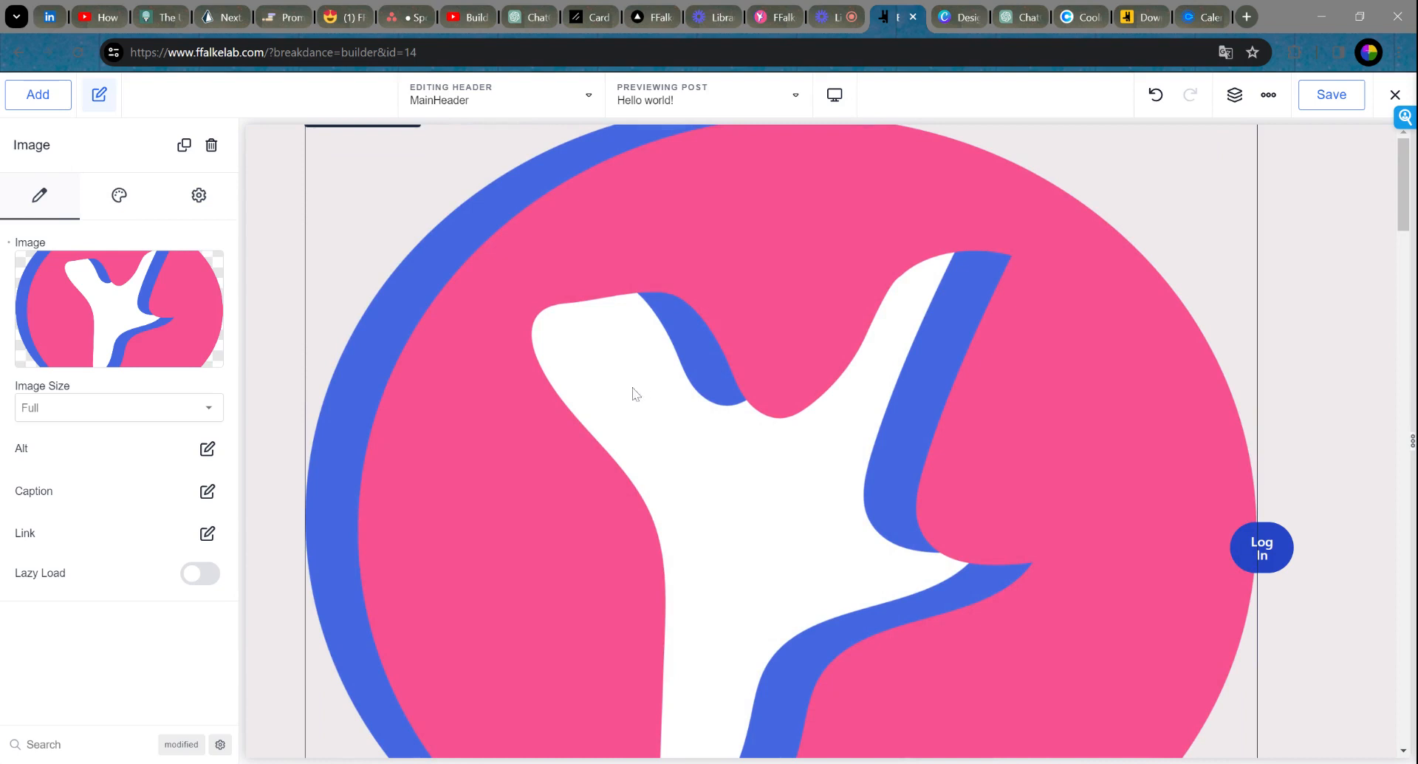
pyautogui.click(119, 200)
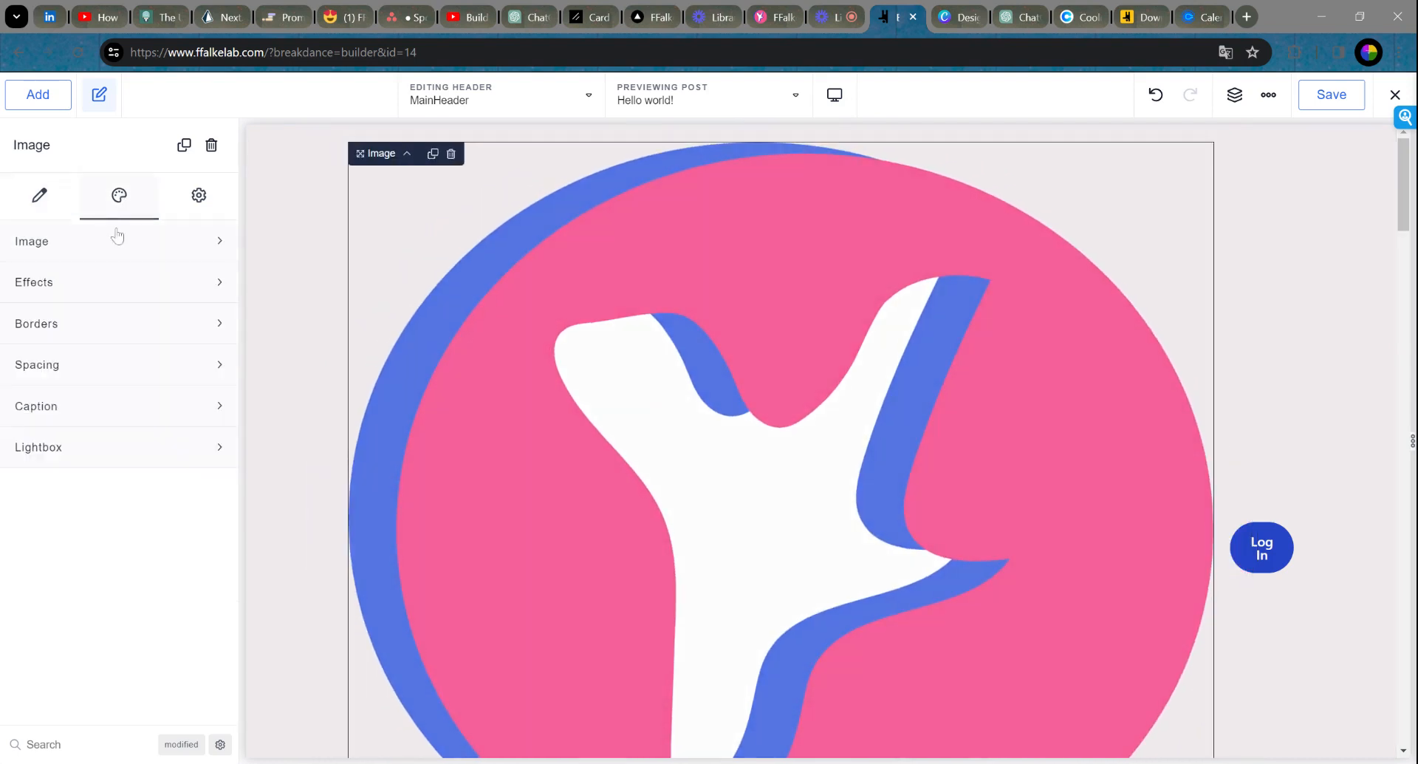
pyautogui.click(90, 250)
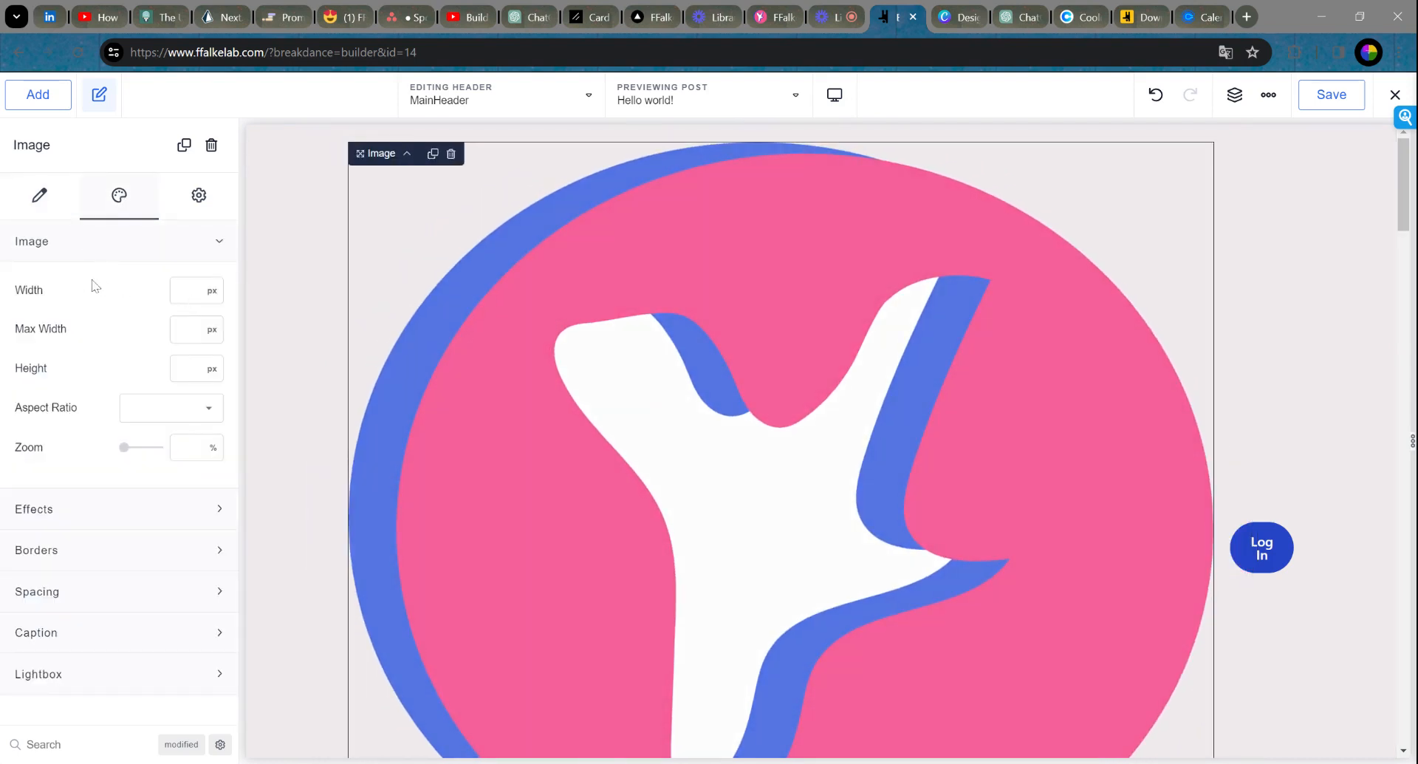
pyautogui.click(33, 195)
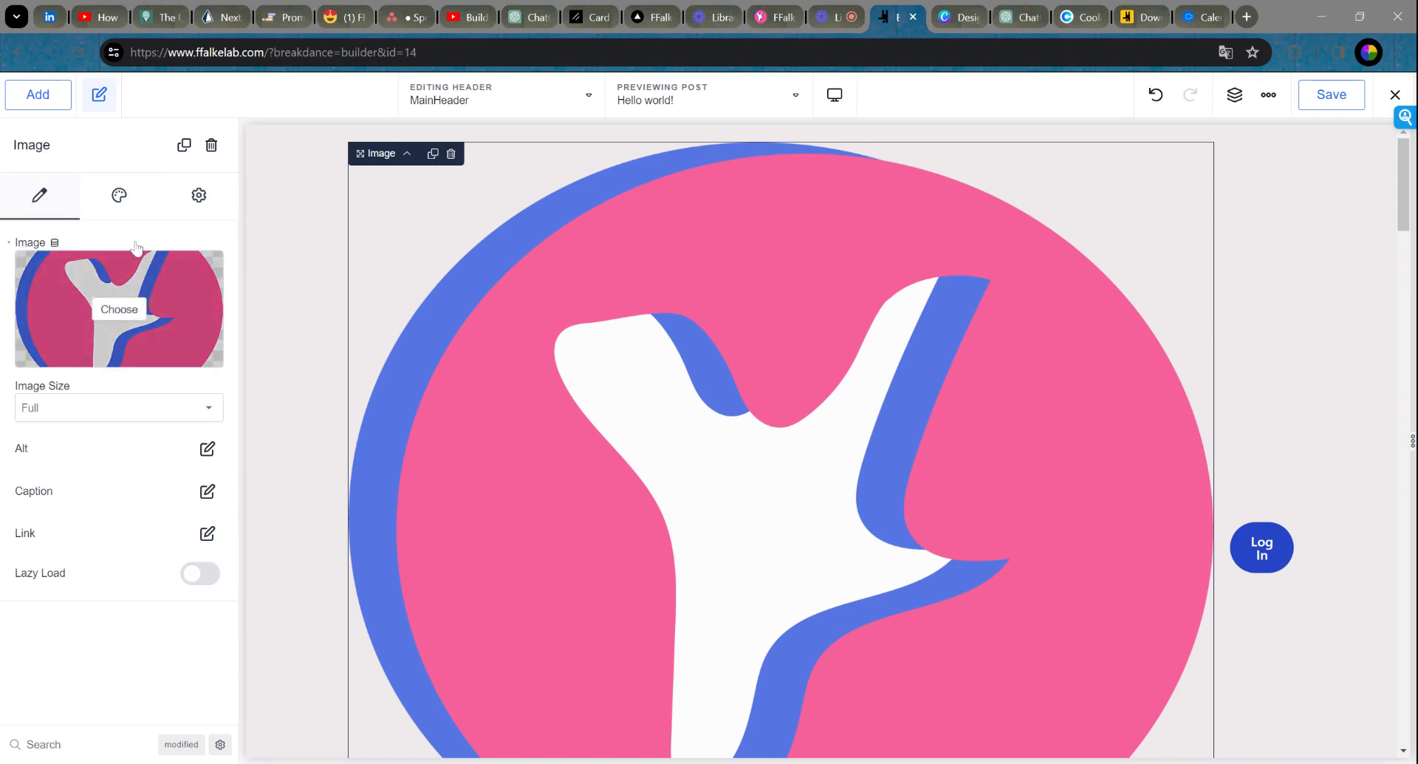
pyautogui.click(119, 196)
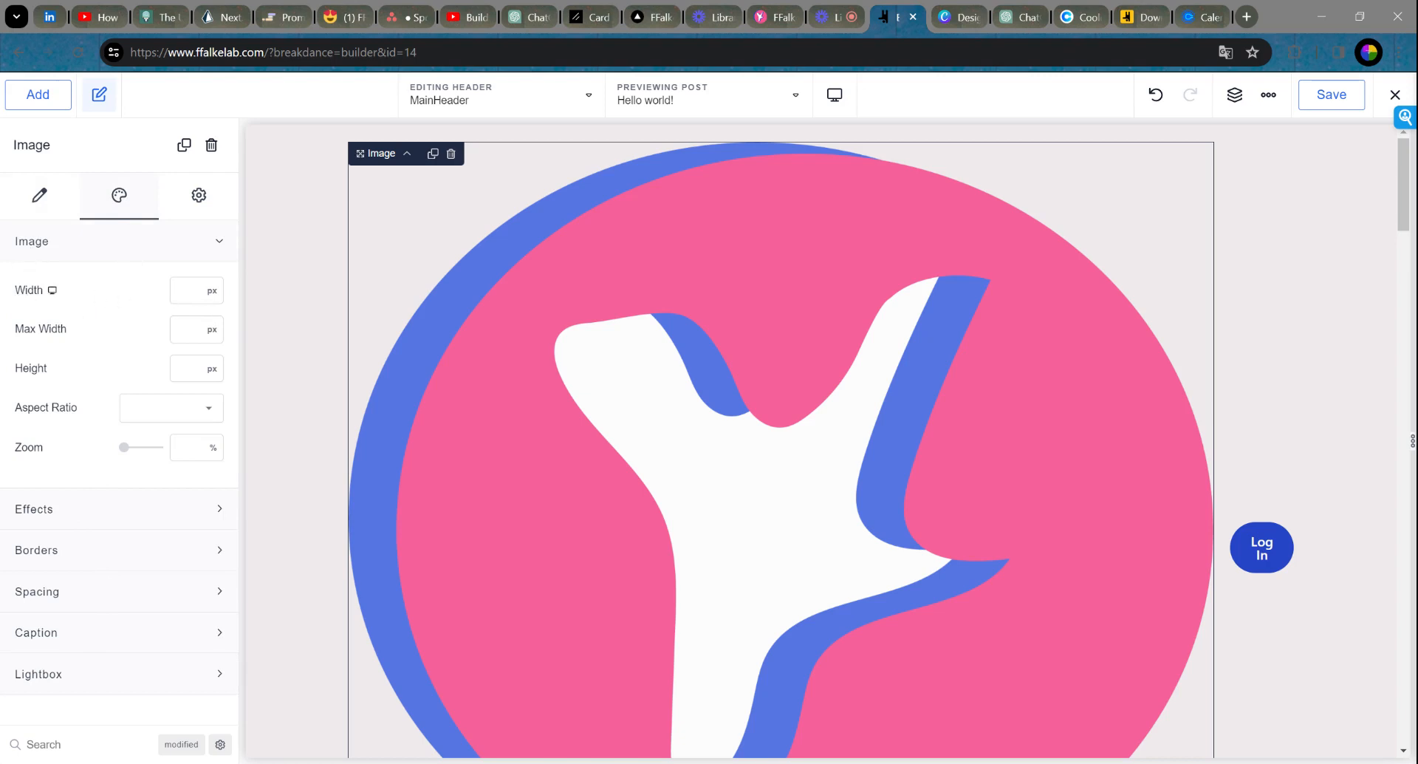
# Step: Set the logo width to 50 px, keeping Max Width in px
pyautogui.click(186, 290)
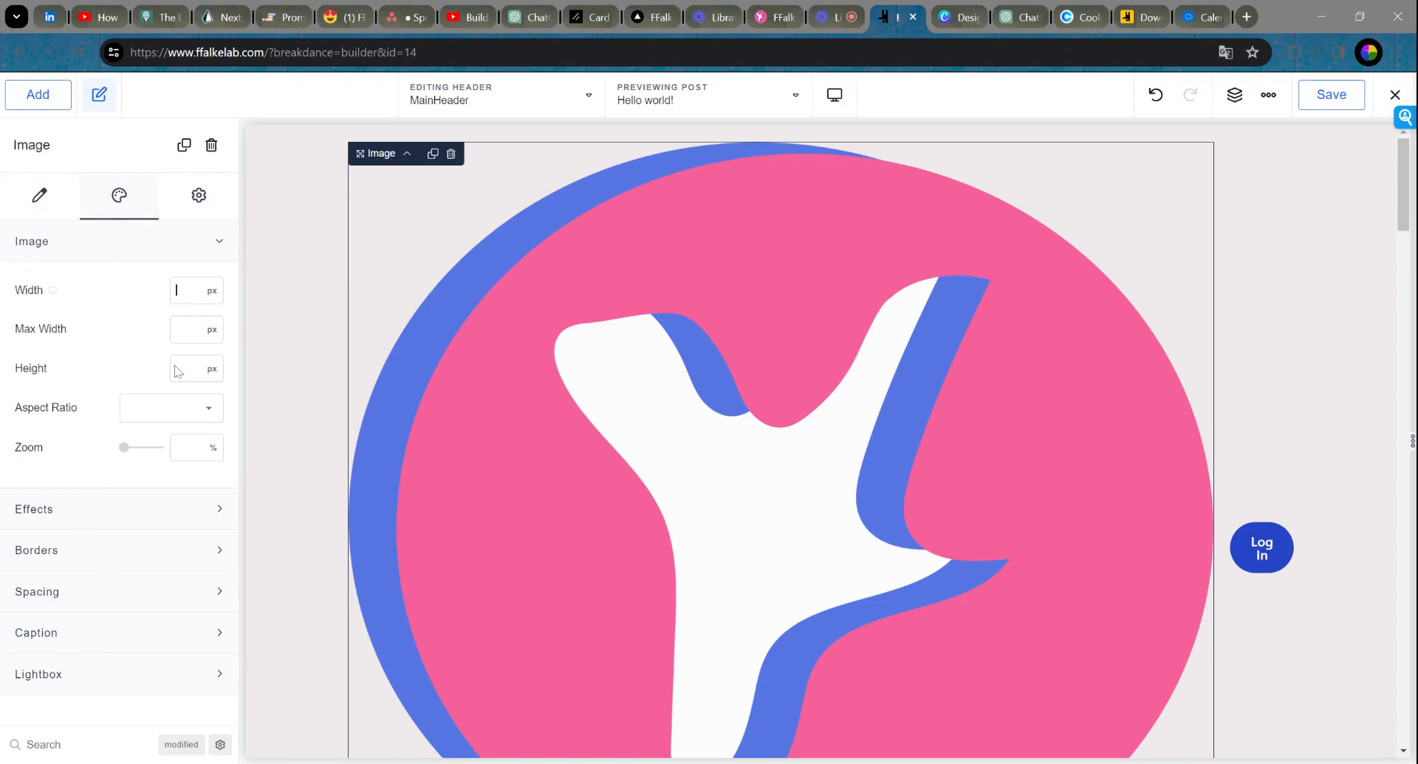
pyautogui.click(213, 293)
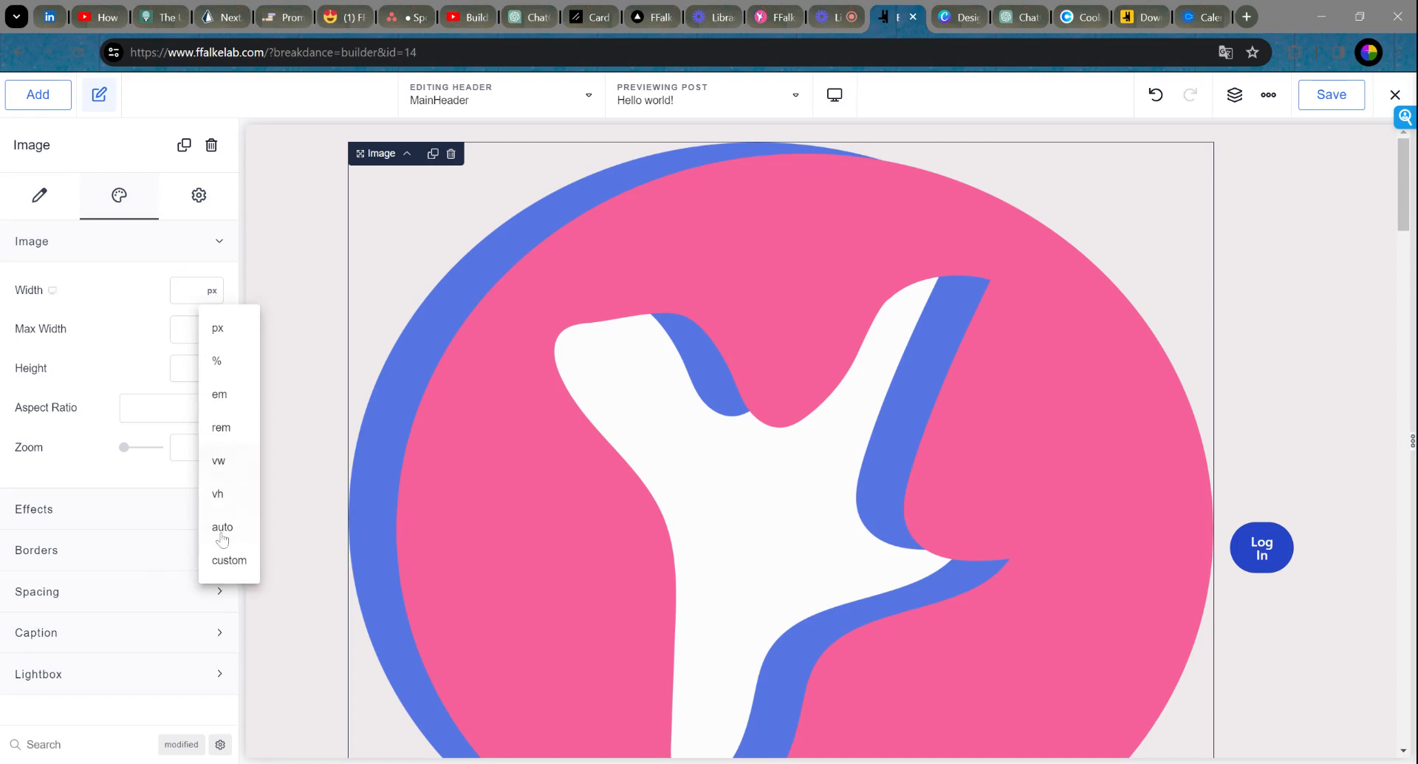
pyautogui.click(222, 529)
pyautogui.click(213, 331)
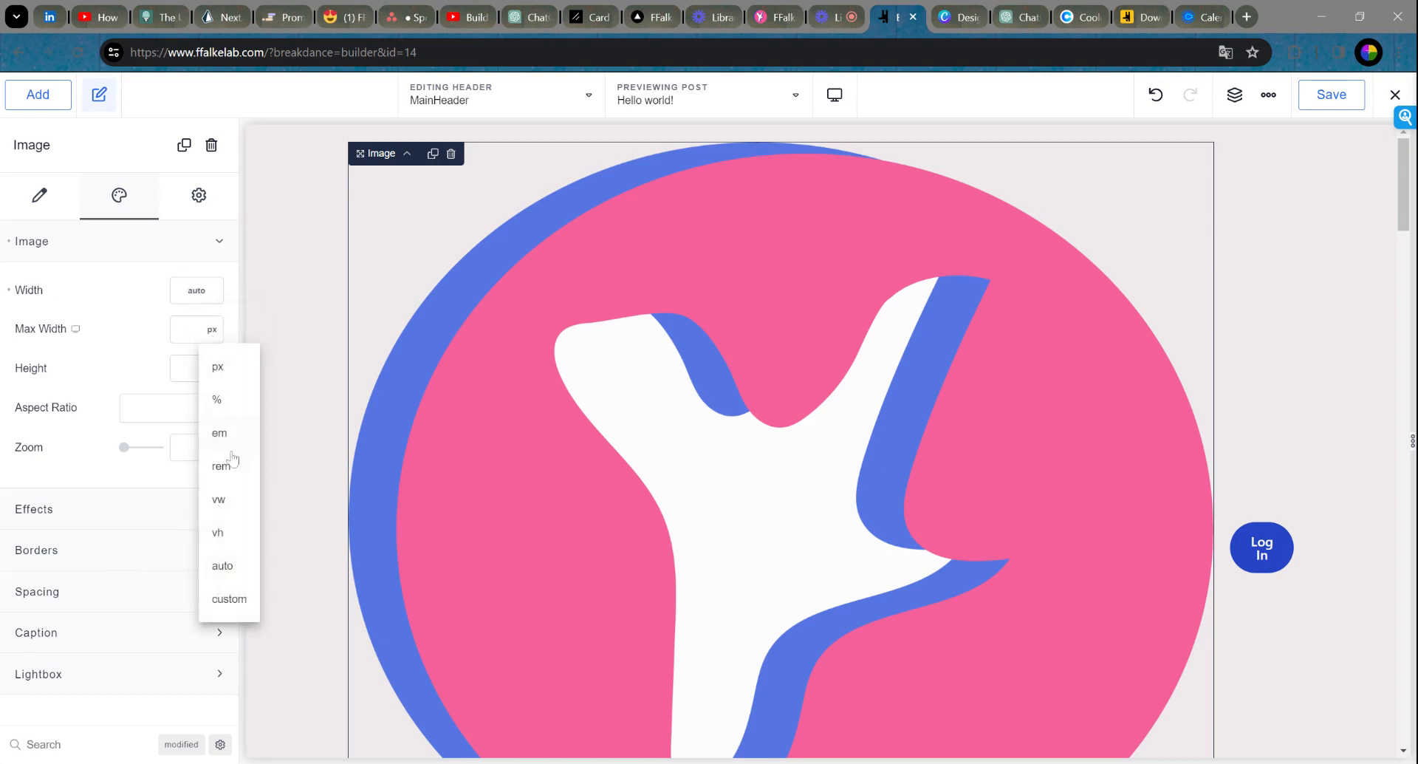
pyautogui.click(223, 568)
pyautogui.click(207, 297)
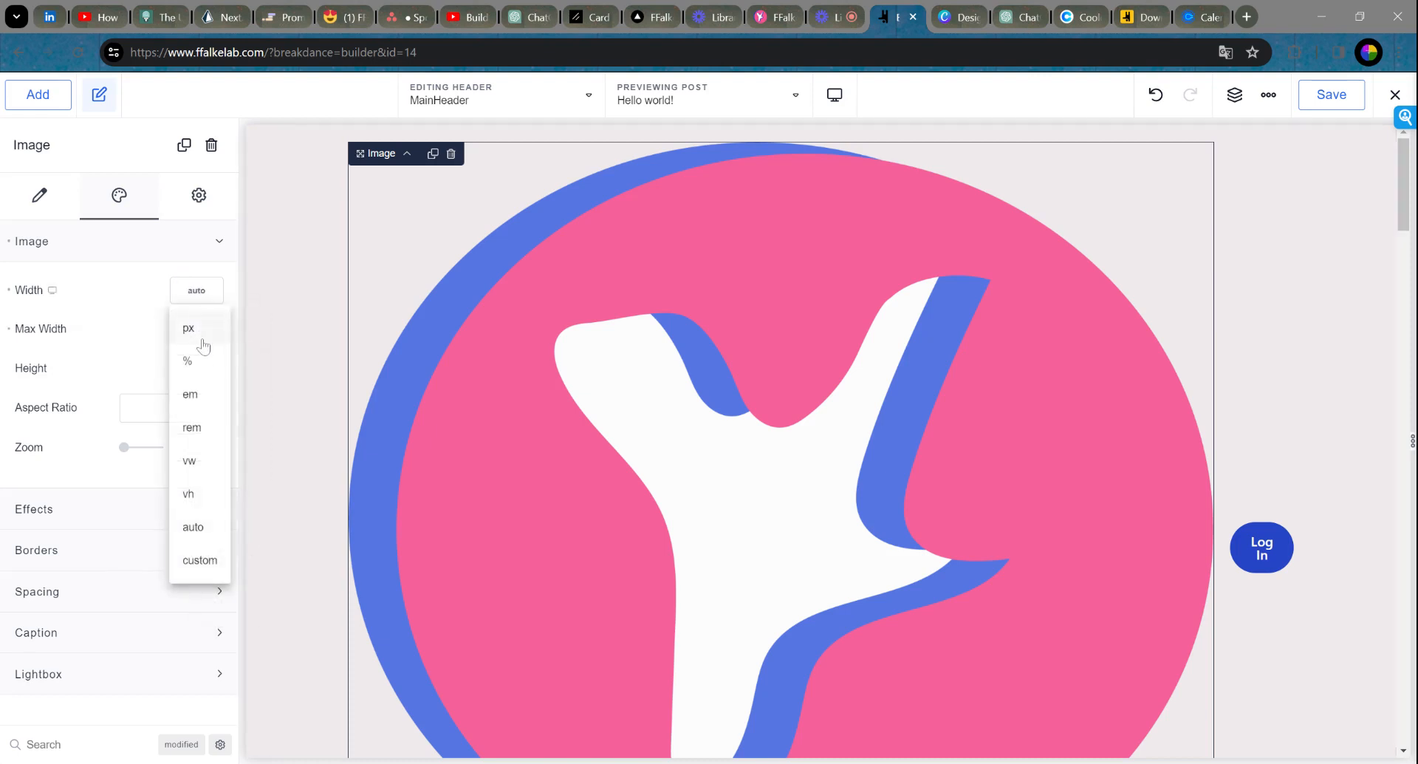
pyautogui.click(195, 333)
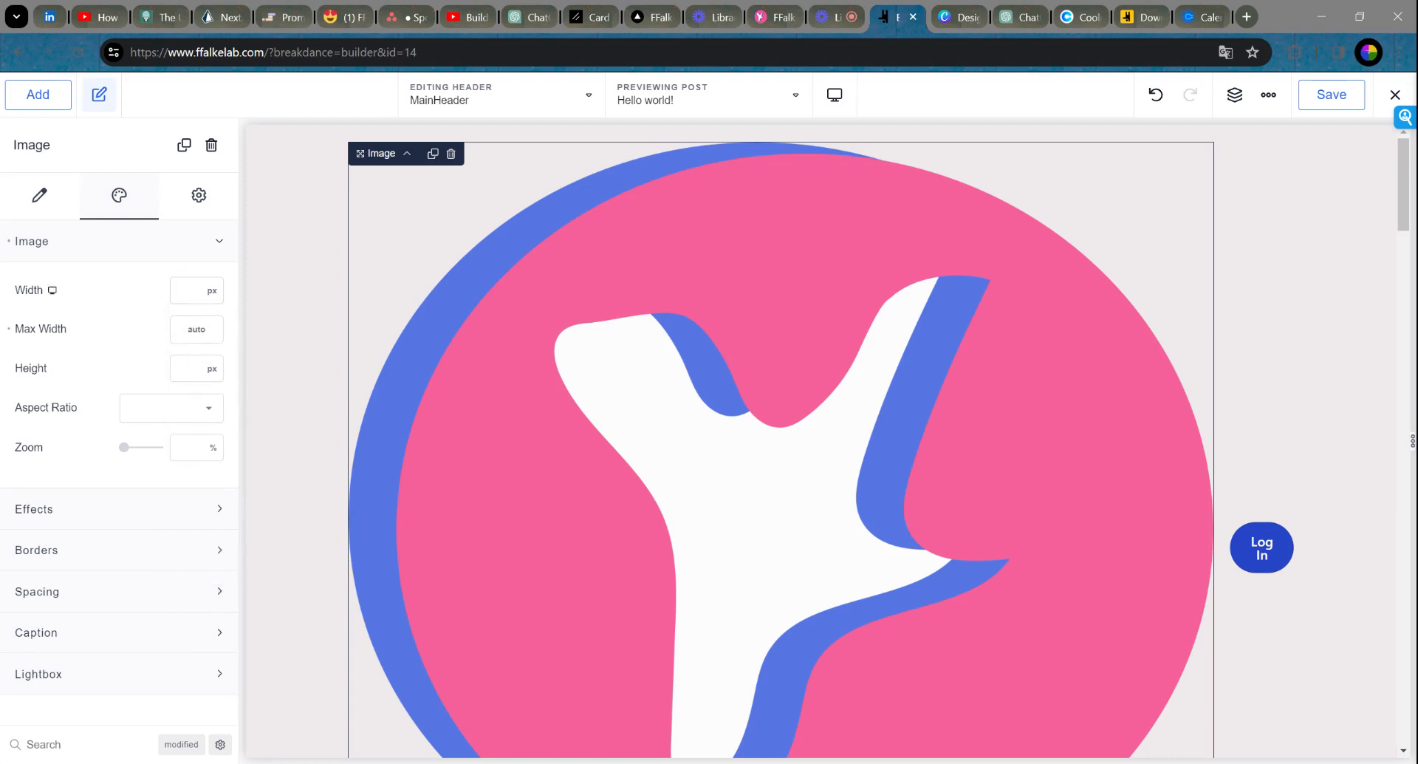
pyautogui.write('50')
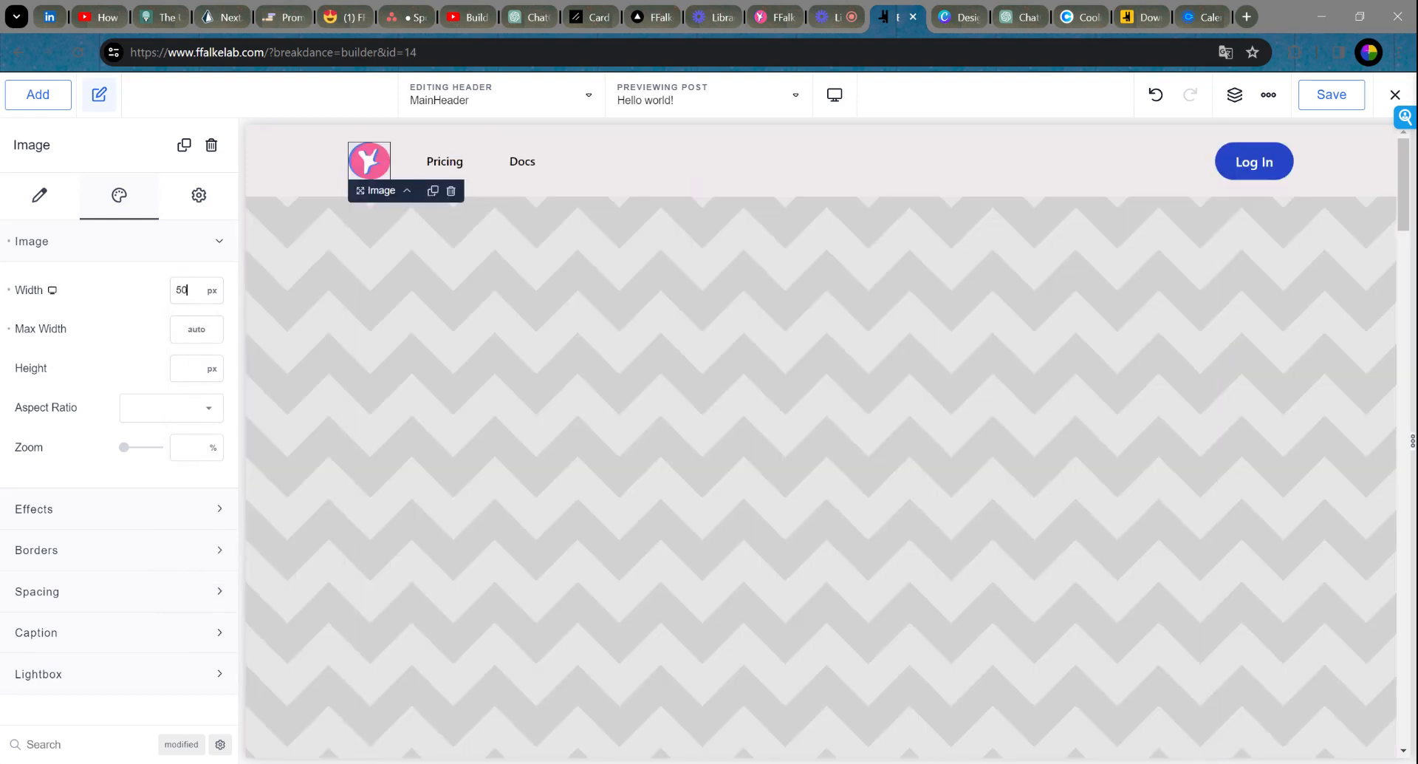
pyautogui.click(199, 329)
pyautogui.click(200, 371)
pyautogui.click(37, 194)
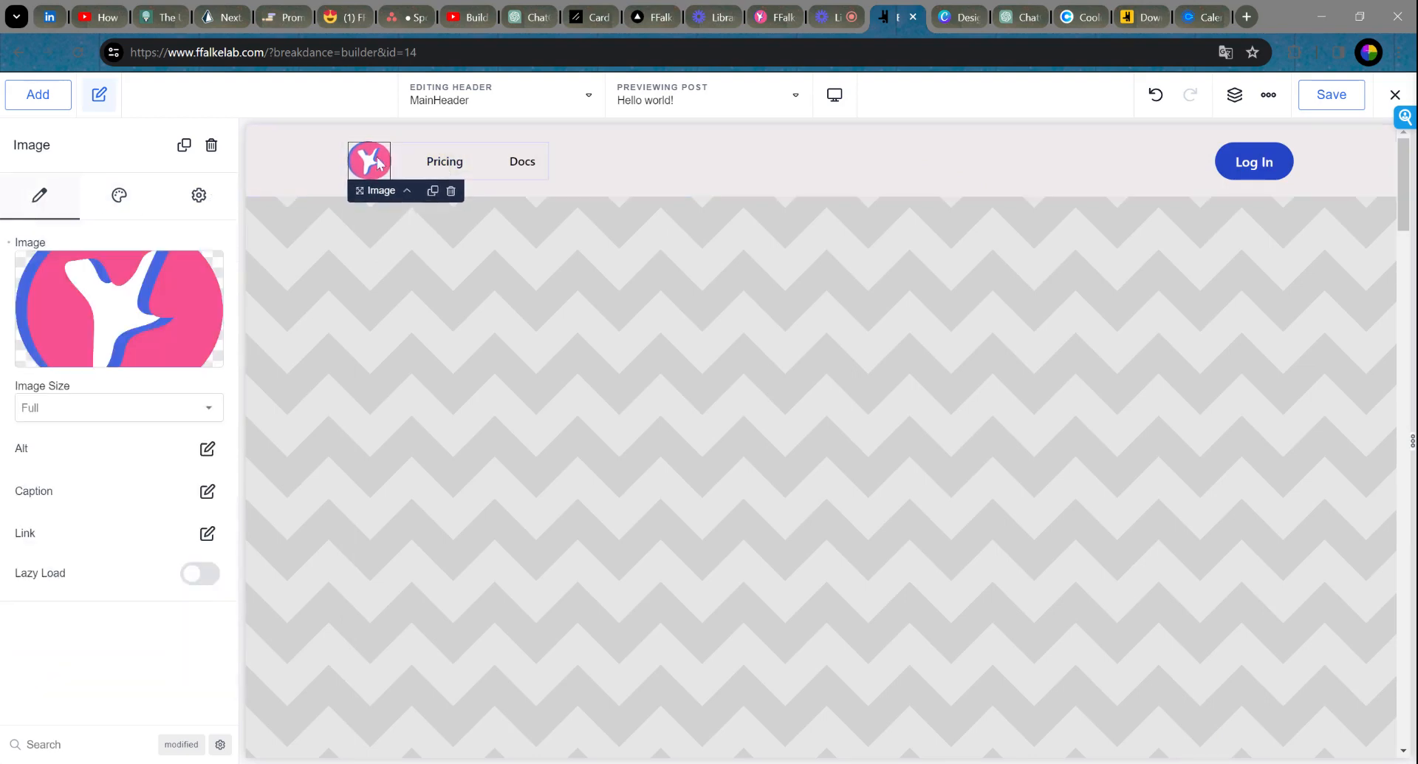
# Step: Rename the Pricing menu link to Ideate and Docs to Build
pyautogui.click(447, 170)
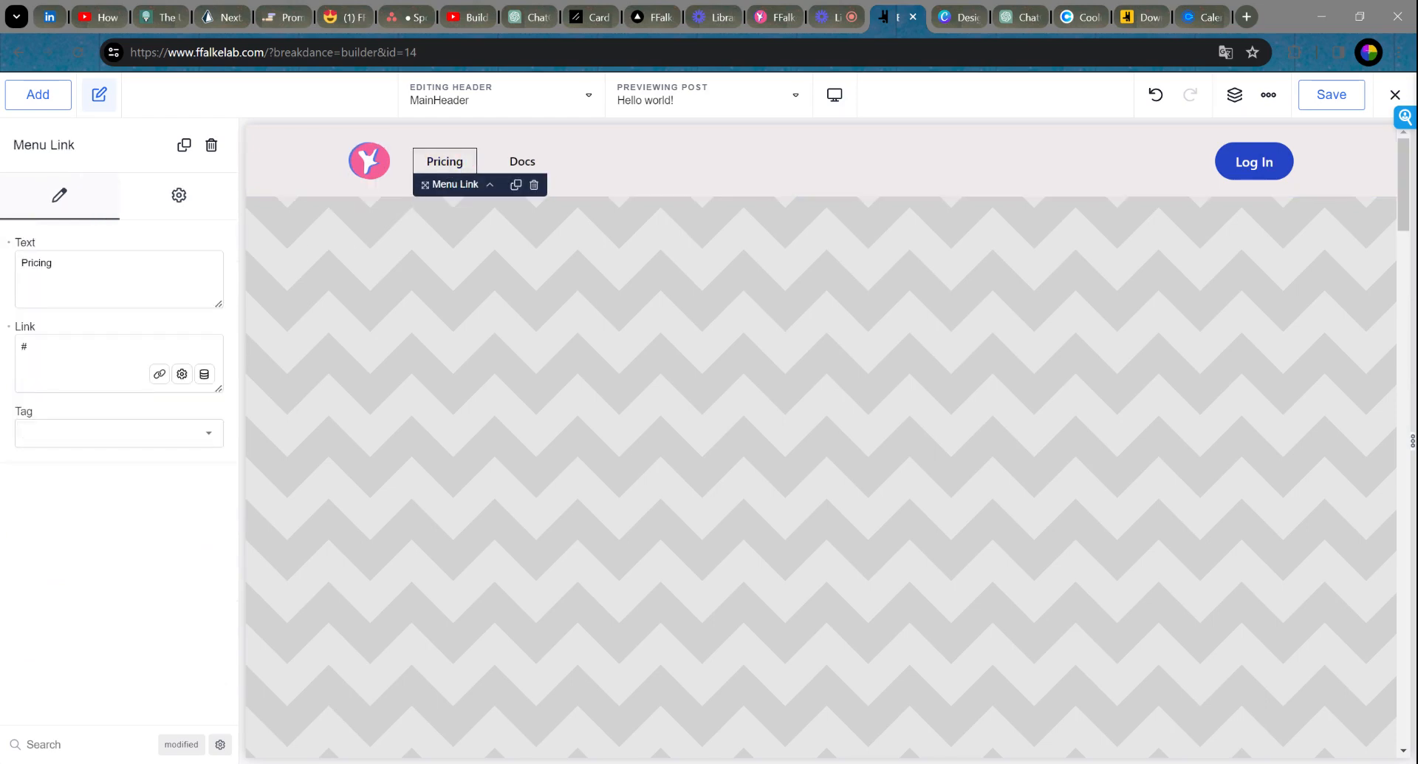
pyautogui.moveTo(68, 265); pyautogui.dragTo(4, 265)
pyautogui.write('Ideate')
pyautogui.click(519, 161)
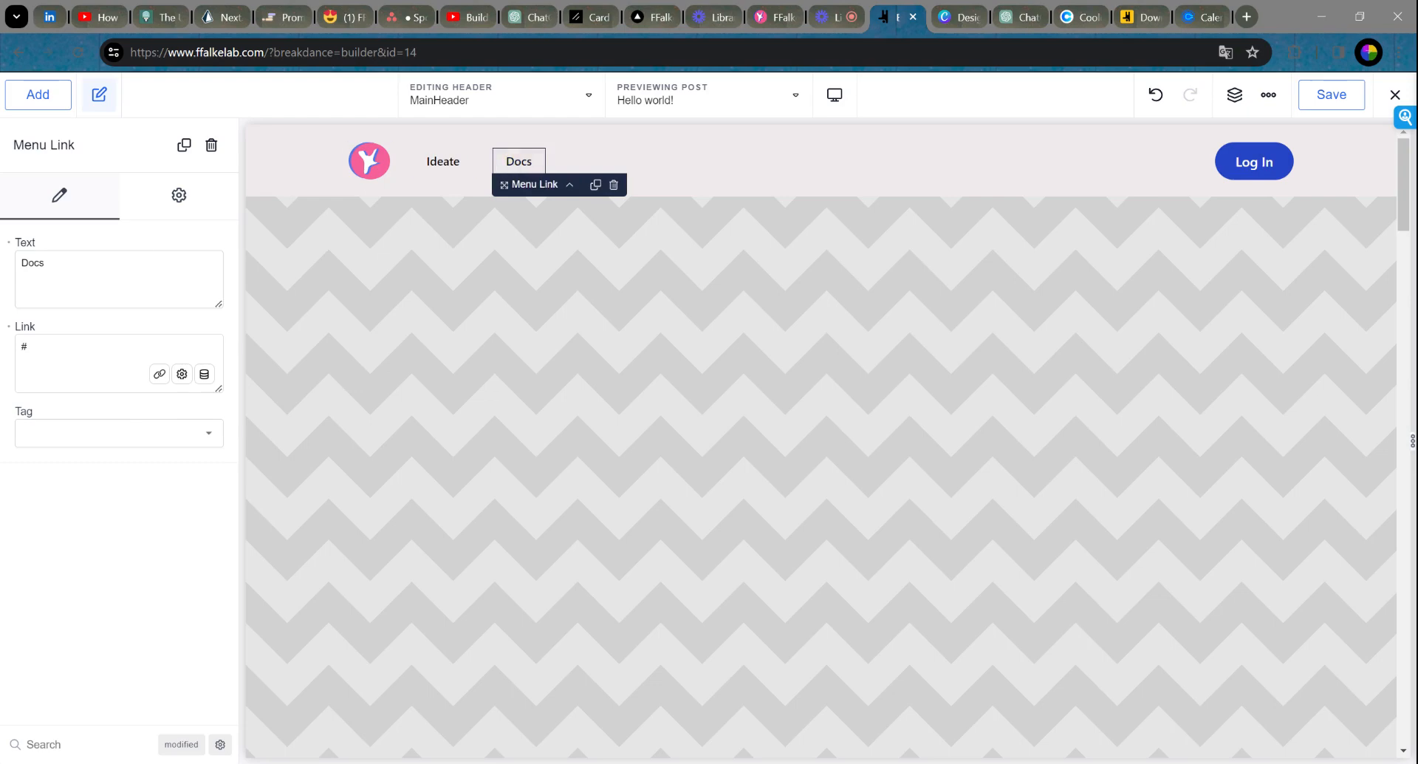
pyautogui.moveTo(45, 263); pyautogui.dragTo(4, 274)
pyautogui.write('Build')
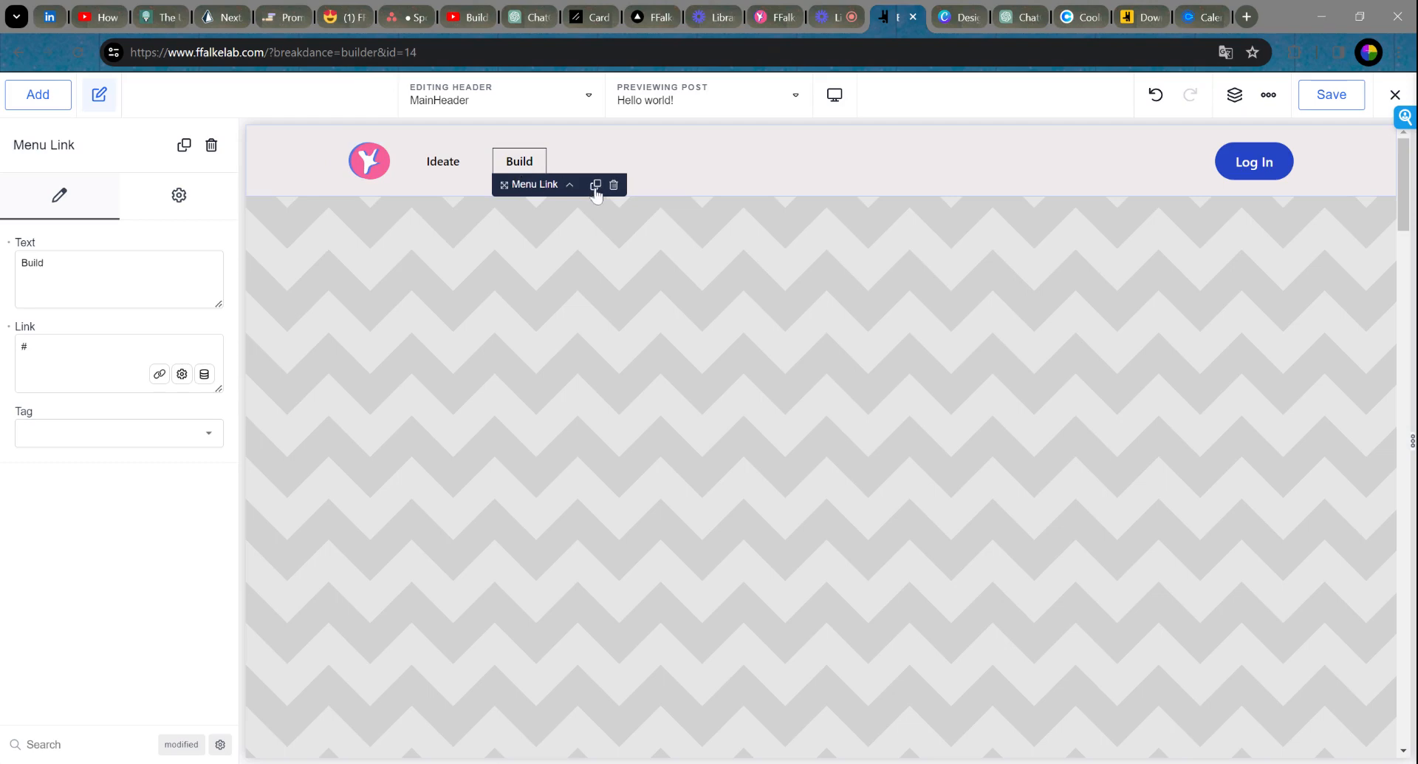
# Step: Duplicate the Build link, rename the copy Market, and select the whole menu
pyautogui.click(596, 184)
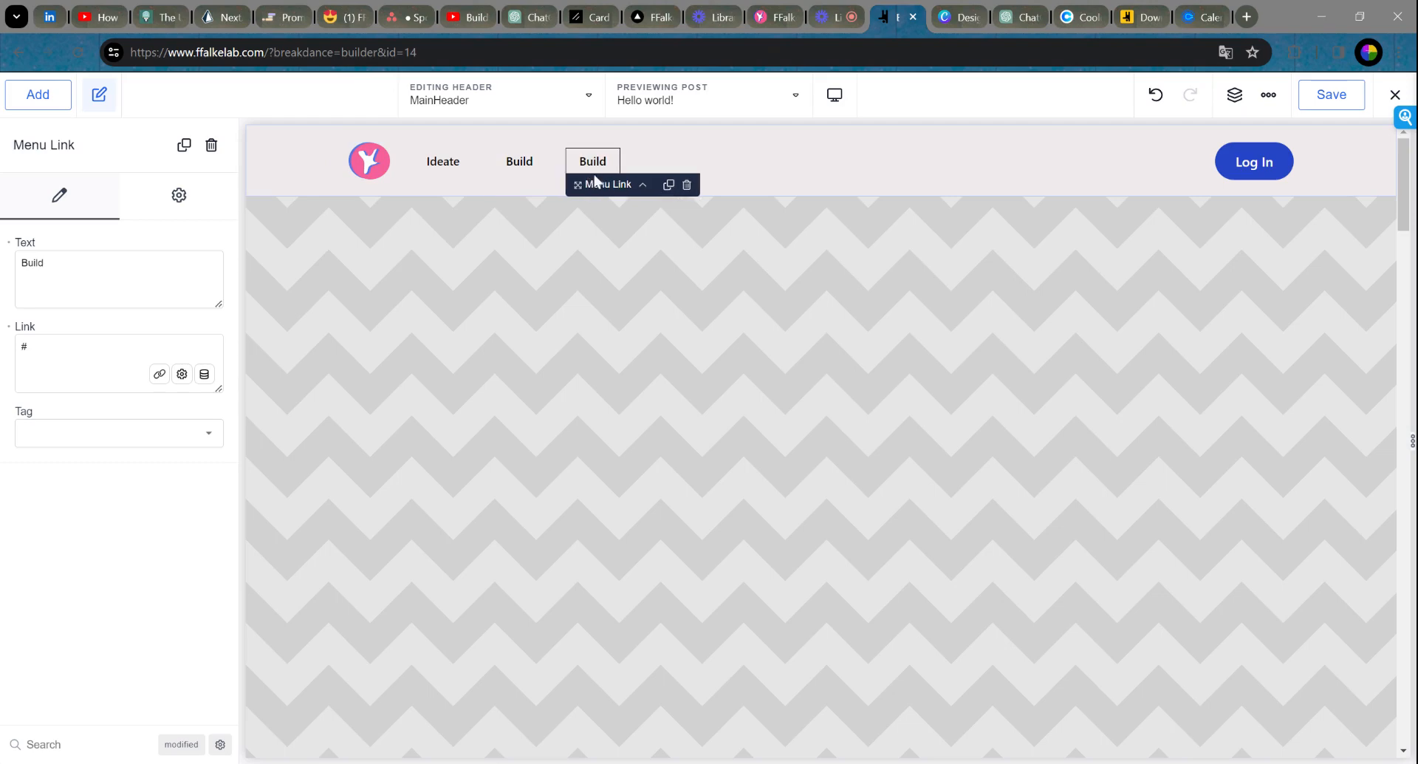
pyautogui.moveTo(48, 264); pyautogui.dragTo(2, 269)
pyautogui.write('Market')
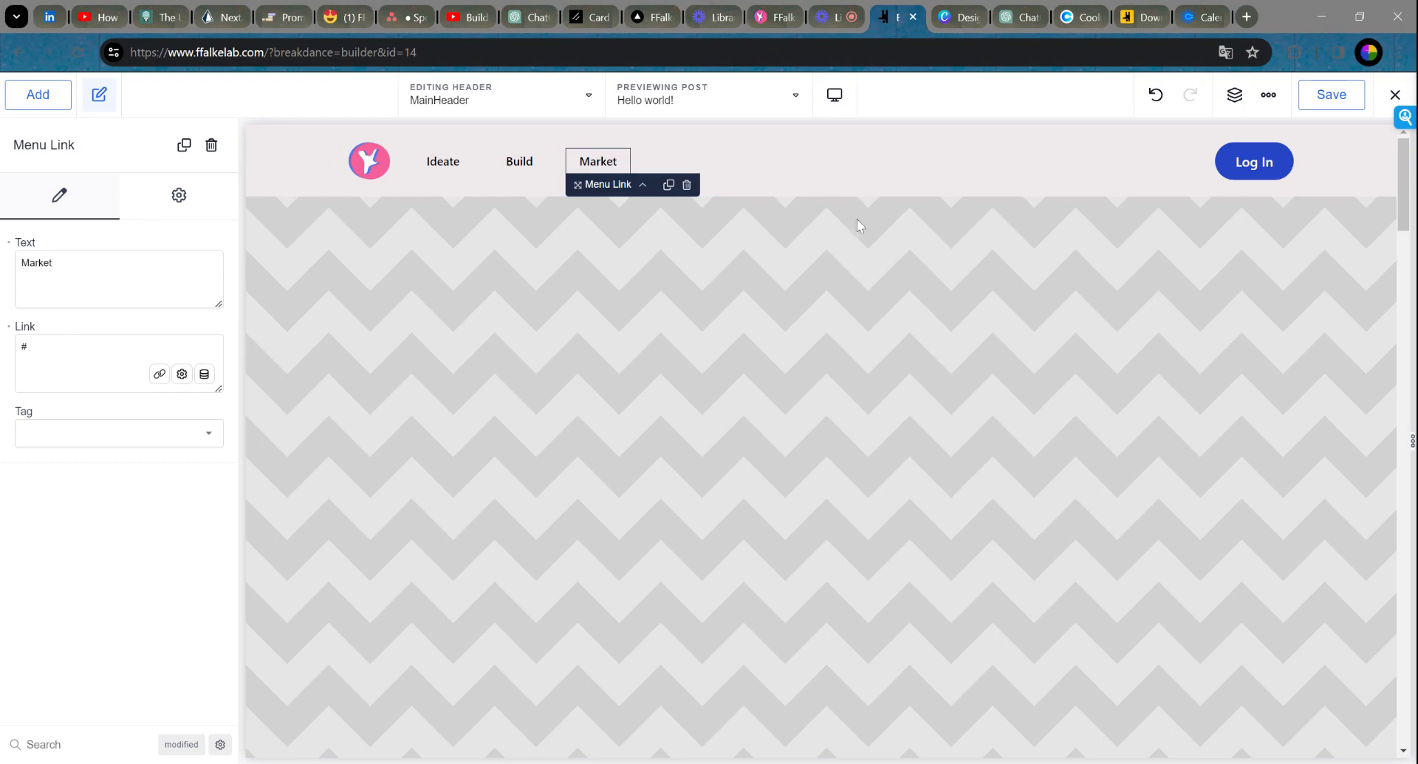
pyautogui.click(724, 174)
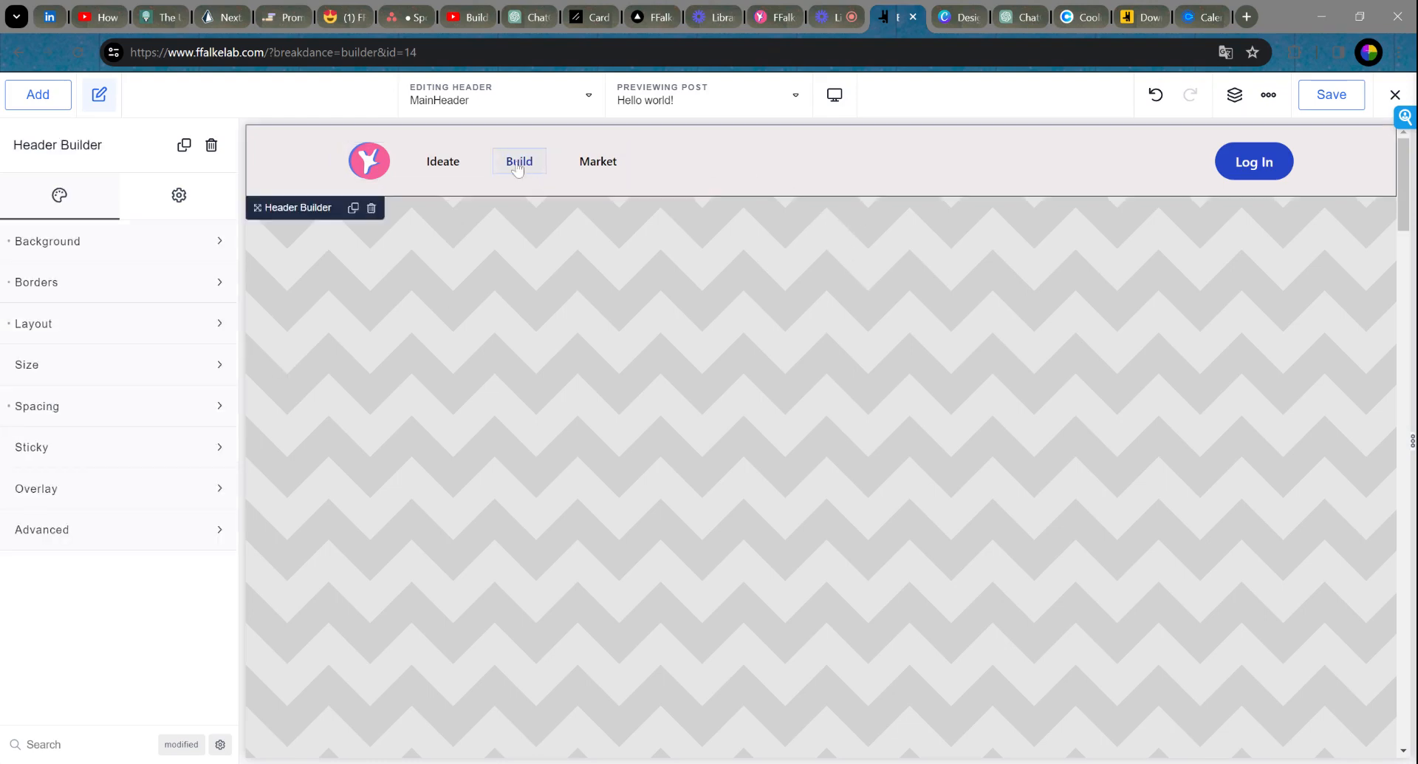
pyautogui.click(520, 161)
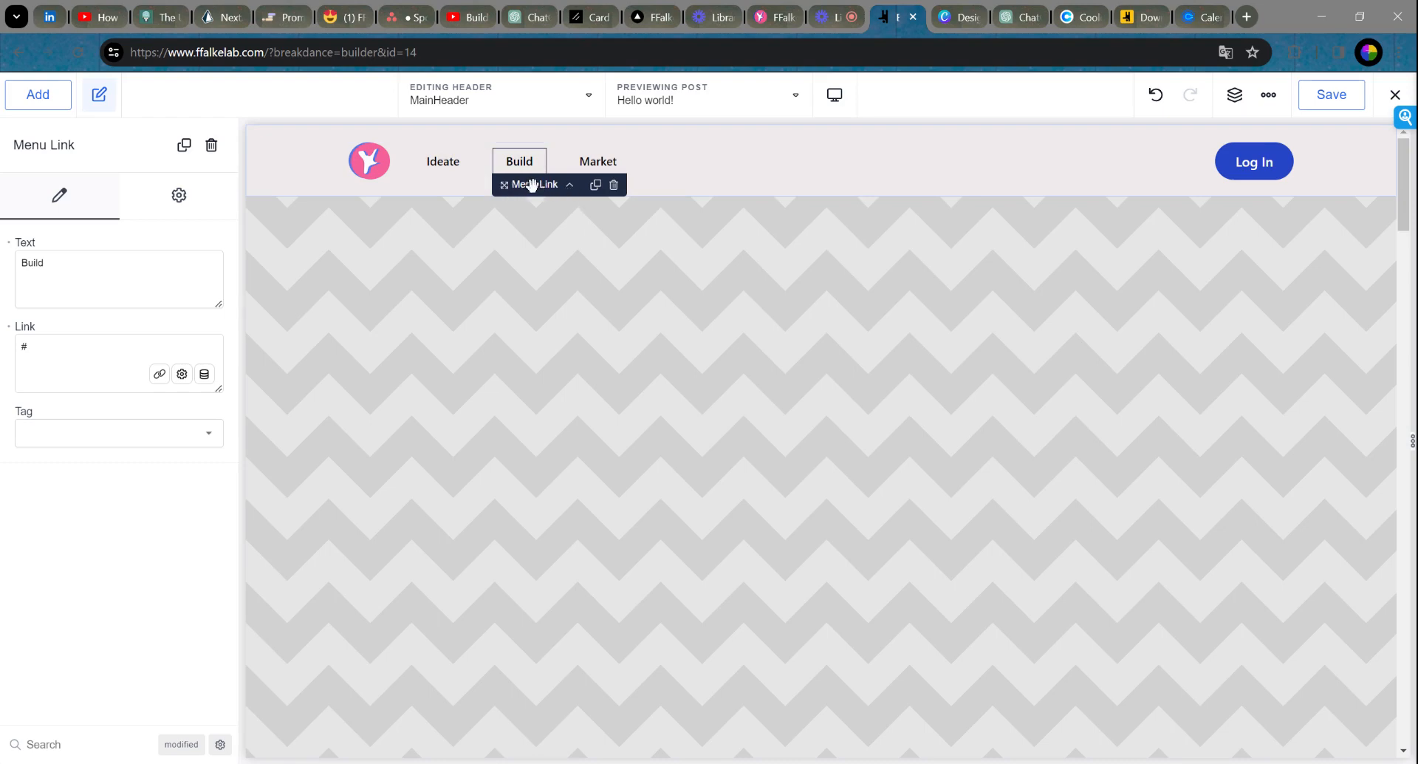
pyautogui.click(570, 186)
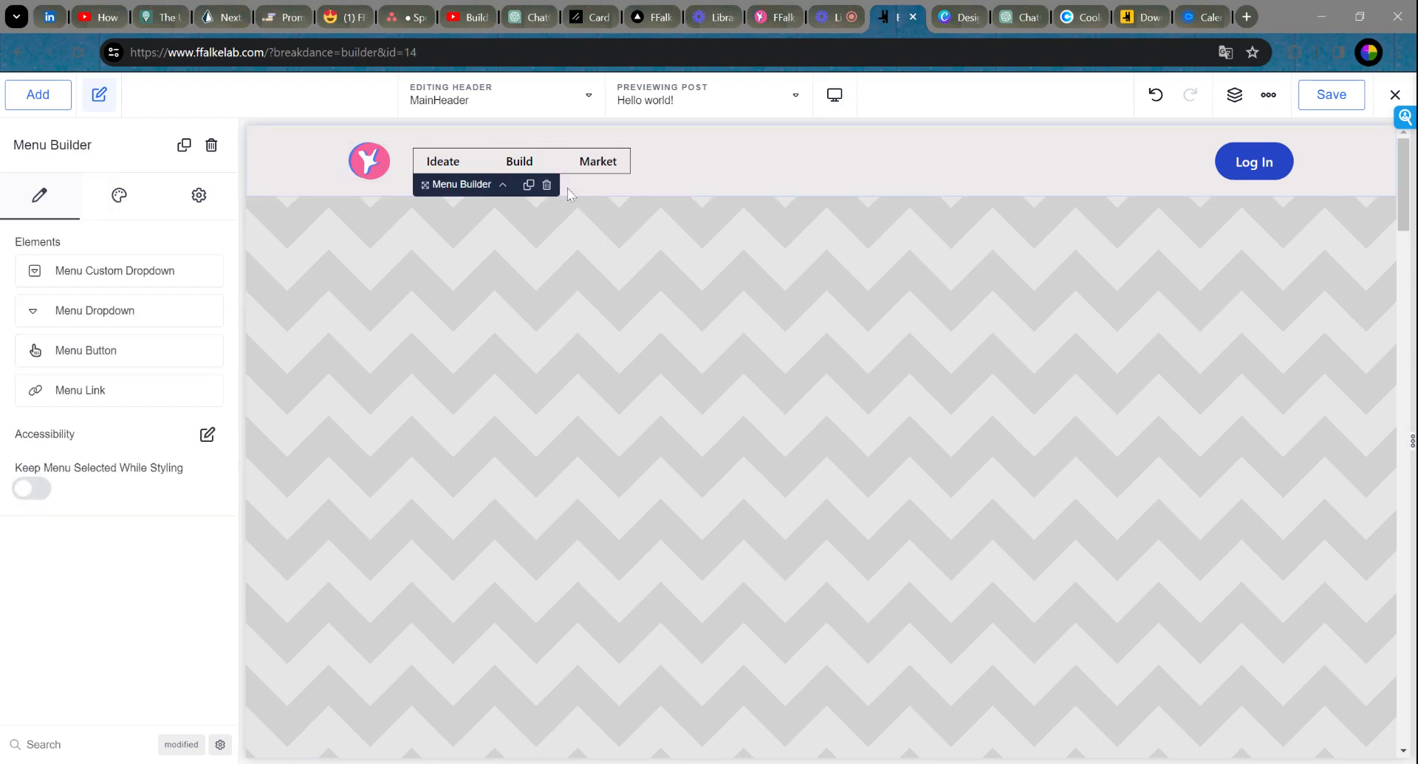
# Step: Give the menu links custom typography with a 20 px font size
pyautogui.click(119, 195)
pyautogui.click(108, 243)
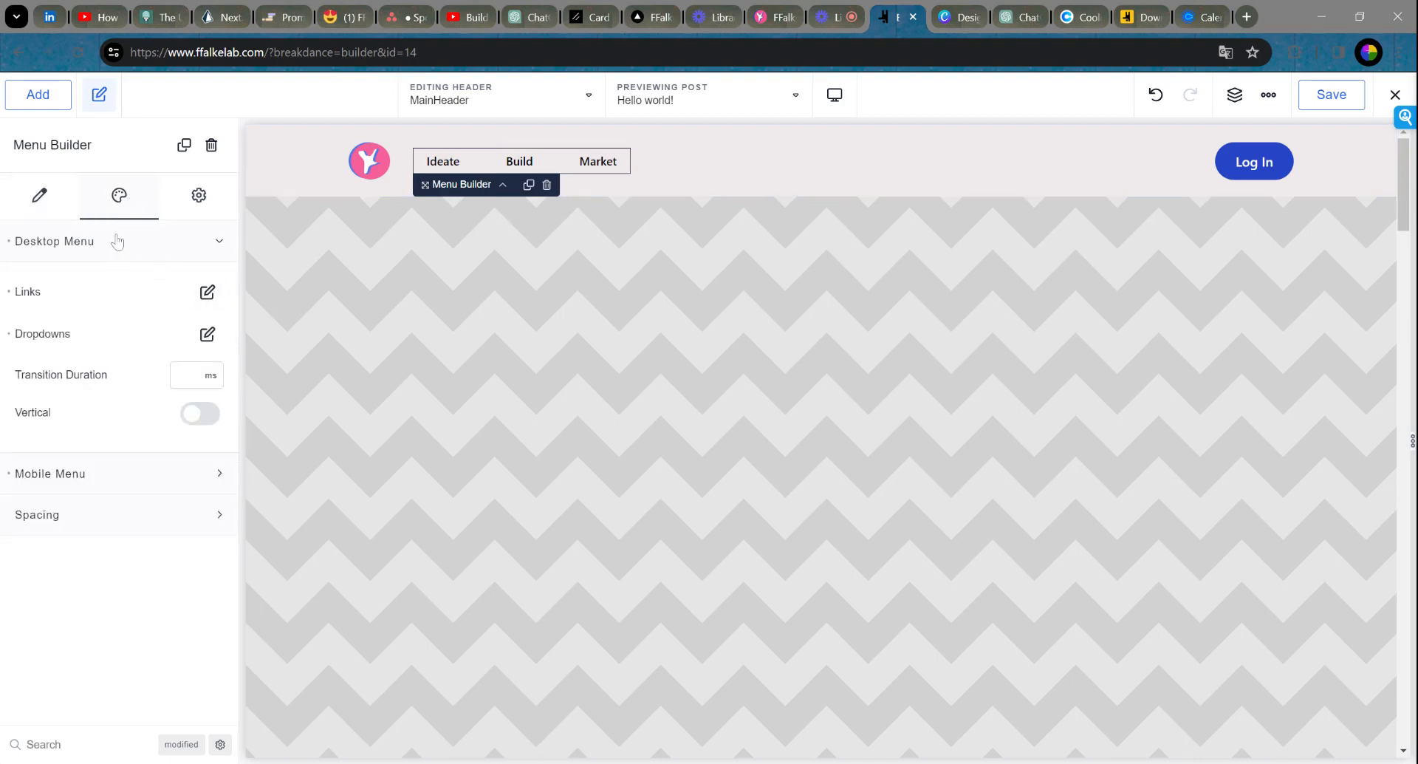
pyautogui.click(209, 293)
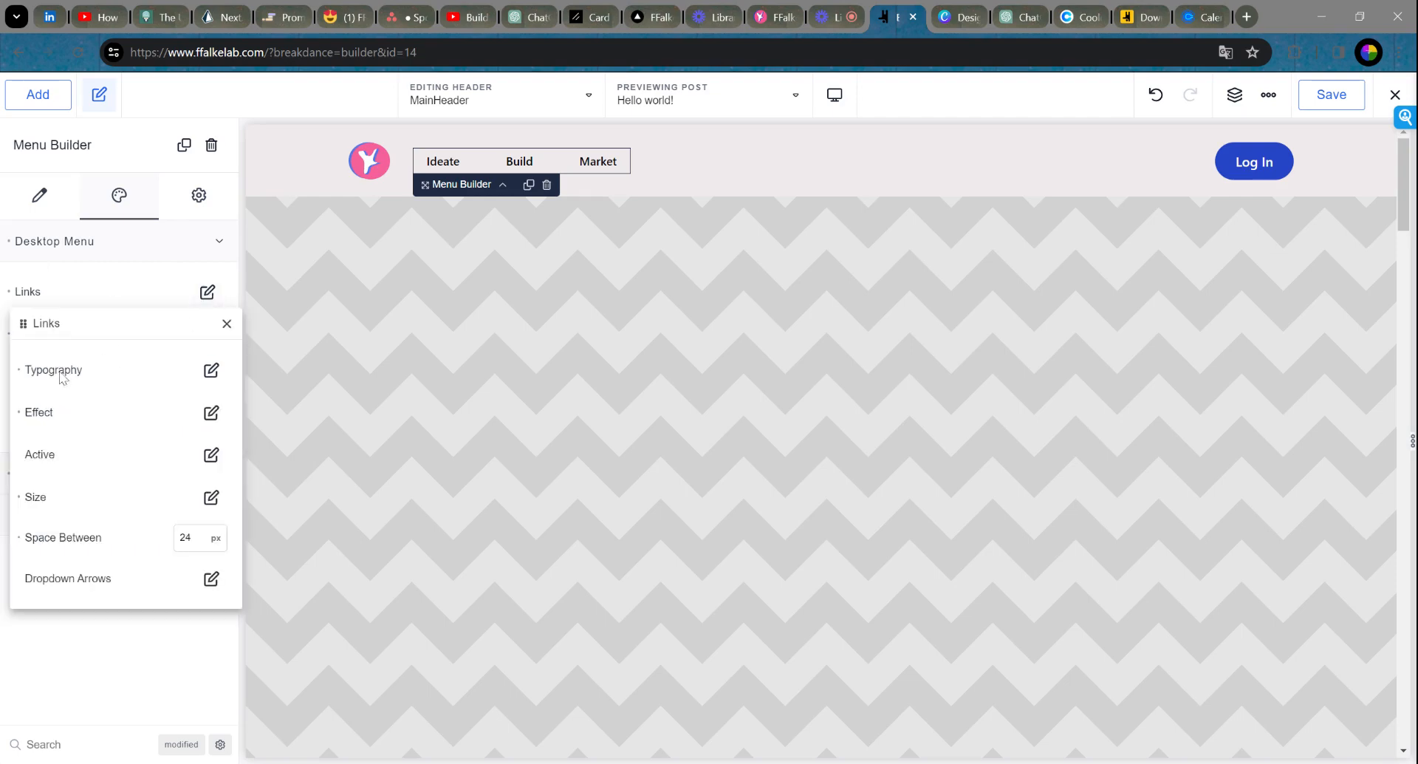
pyautogui.click(210, 369)
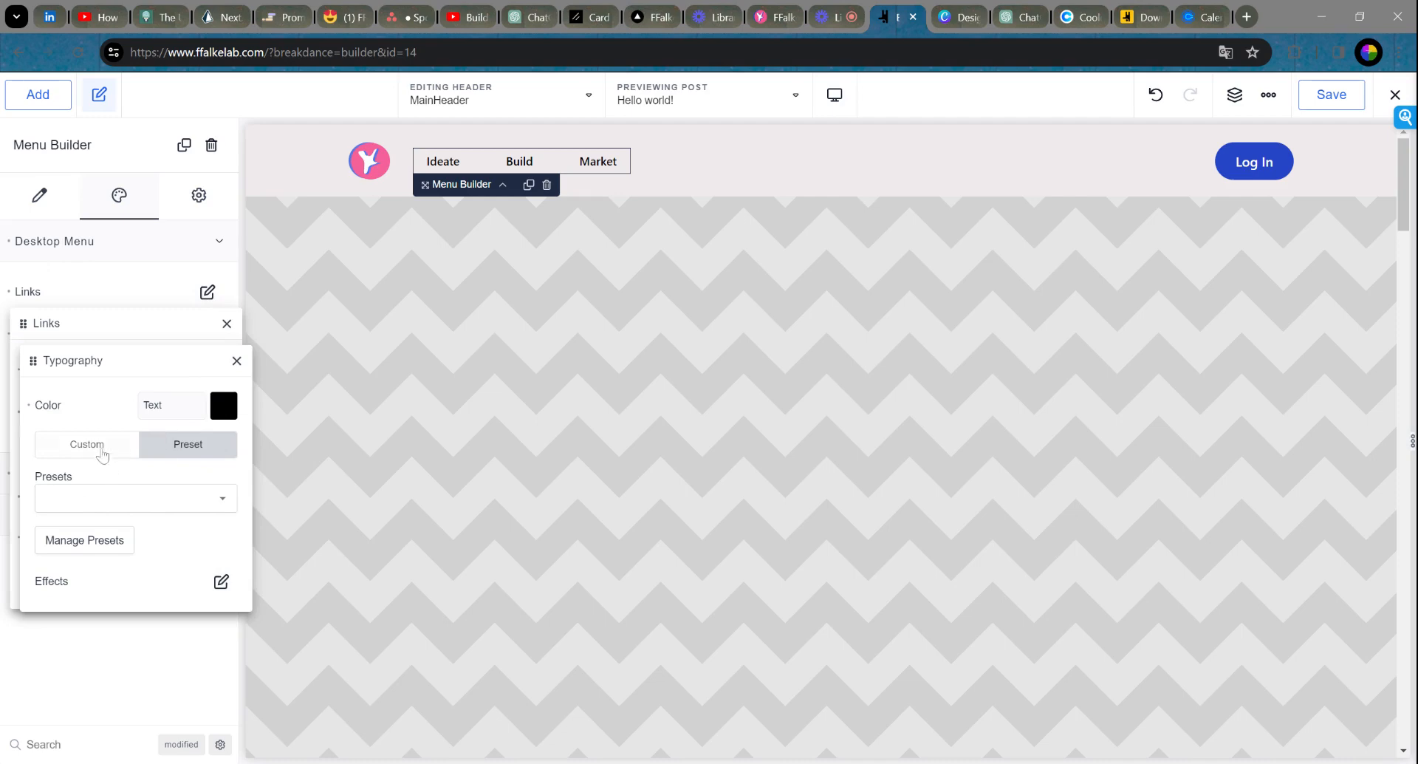
pyautogui.click(82, 452)
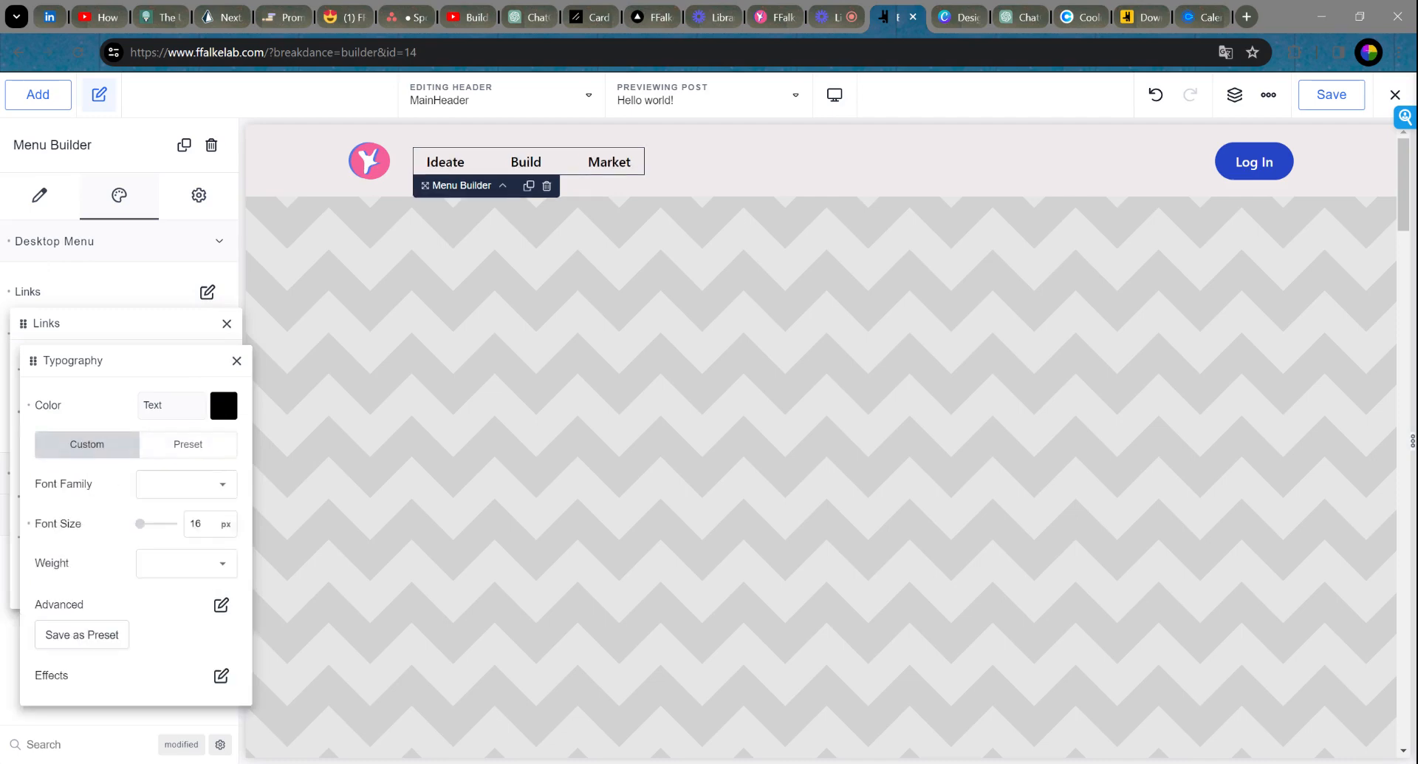
pyautogui.moveTo(204, 524); pyautogui.dragTo(181, 529)
pyautogui.write('19')
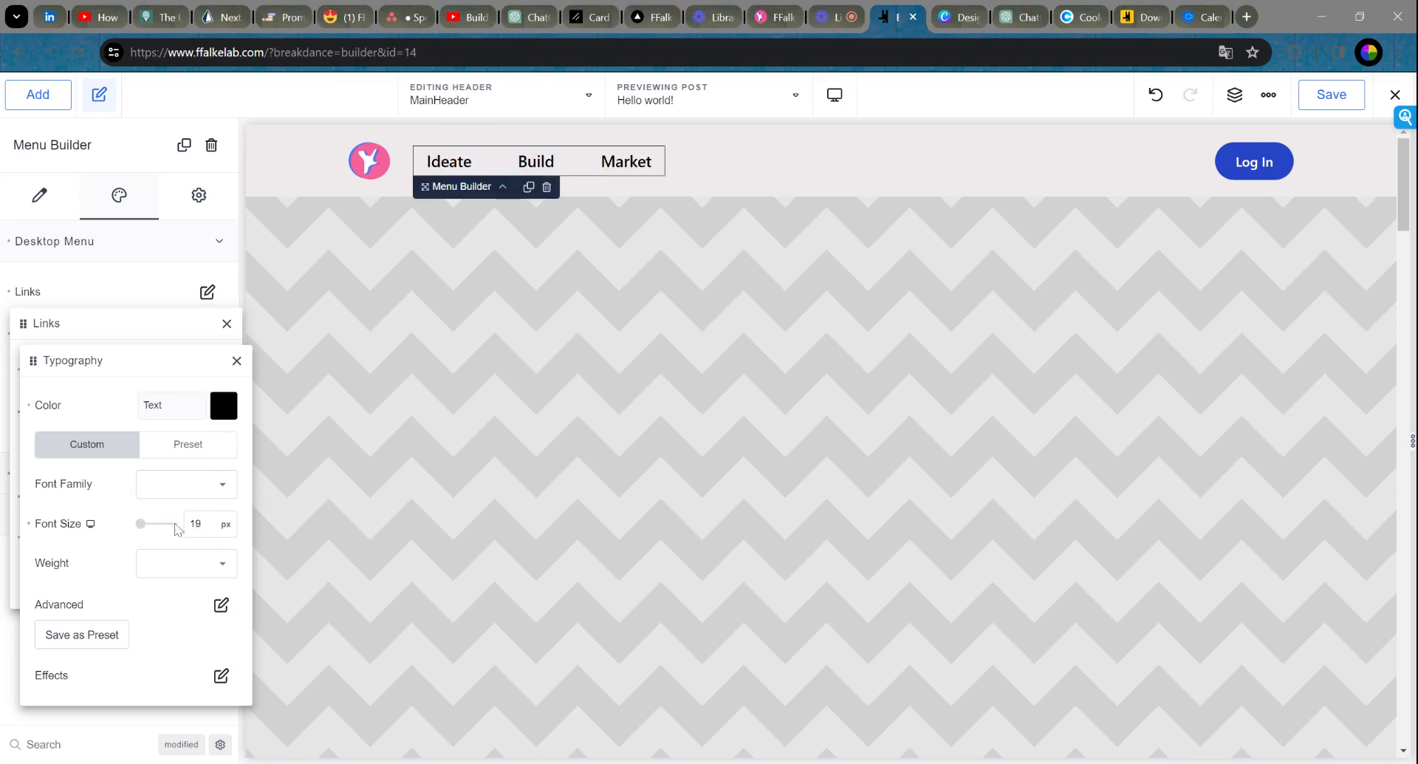
pyautogui.press('BackSpace')
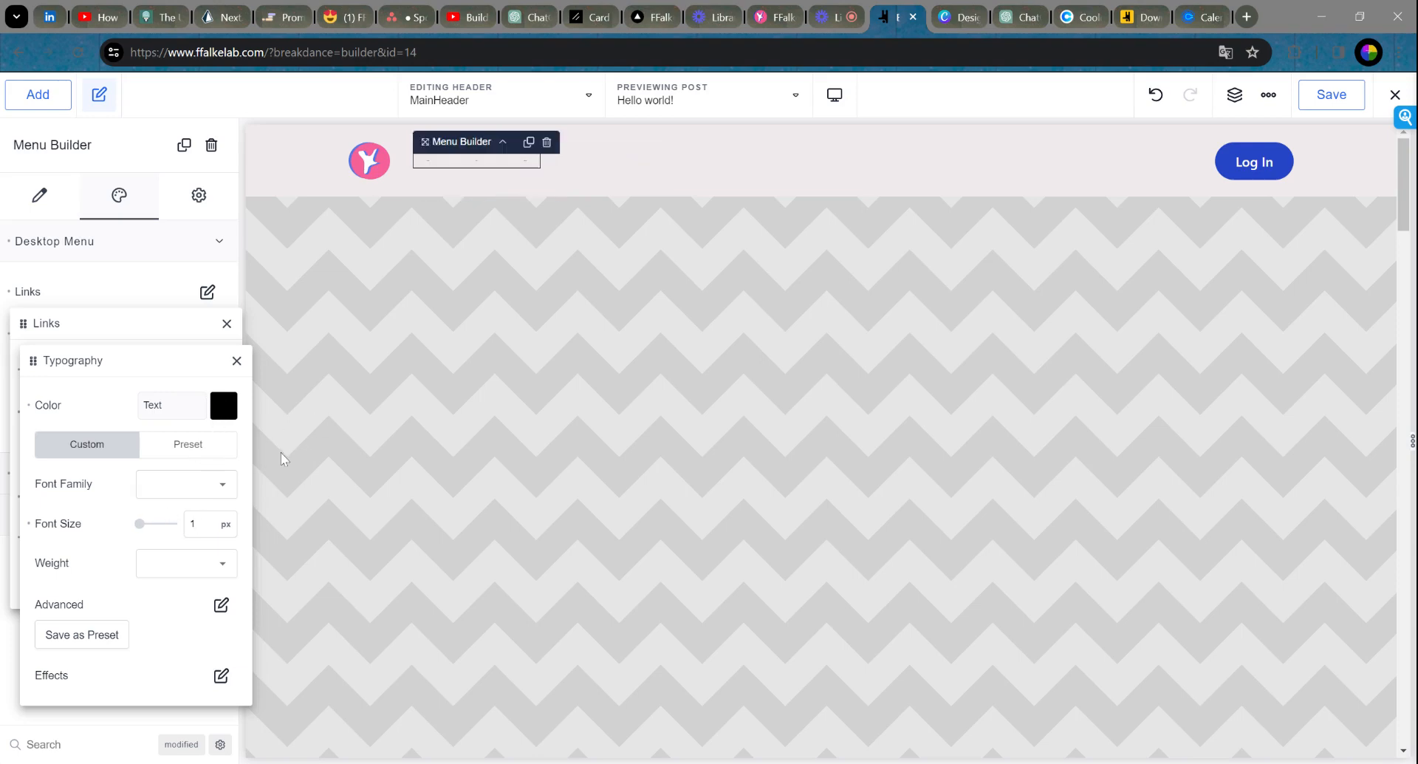
pyautogui.write('8')
pyautogui.press('BackSpace')
pyautogui.press('BackSpace')
pyautogui.write('20')
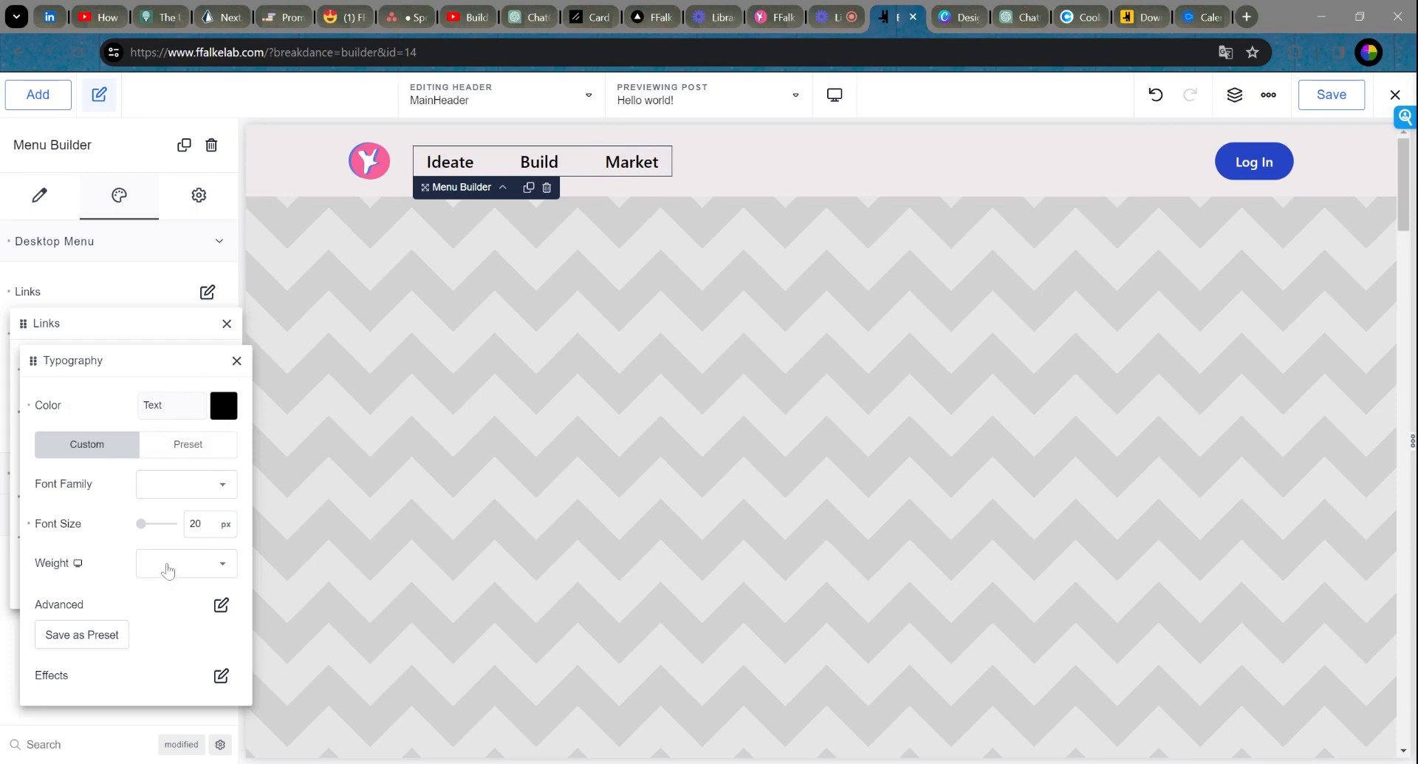
# Step: Try link font weights 200, 500 and 700, then settle on 600
pyautogui.click(169, 566)
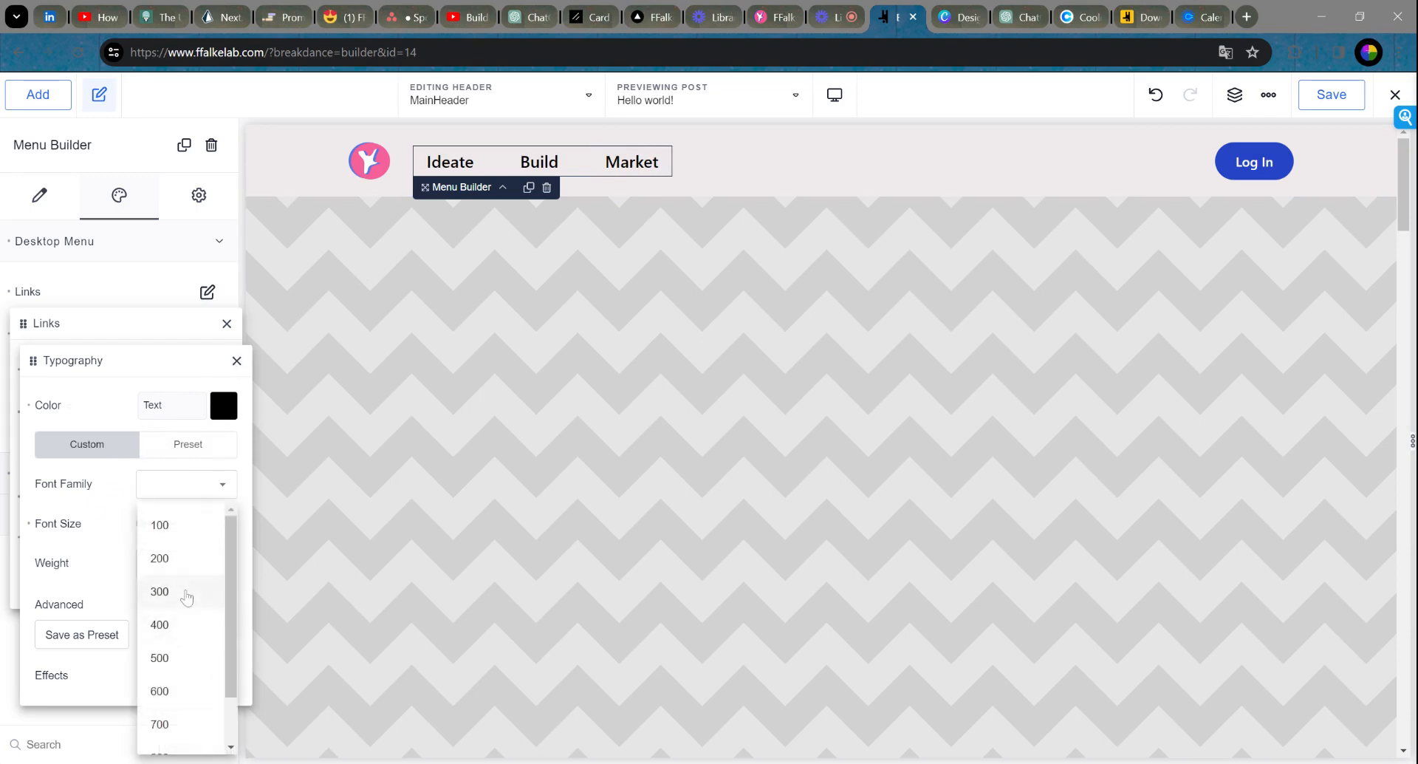
pyautogui.click(194, 567)
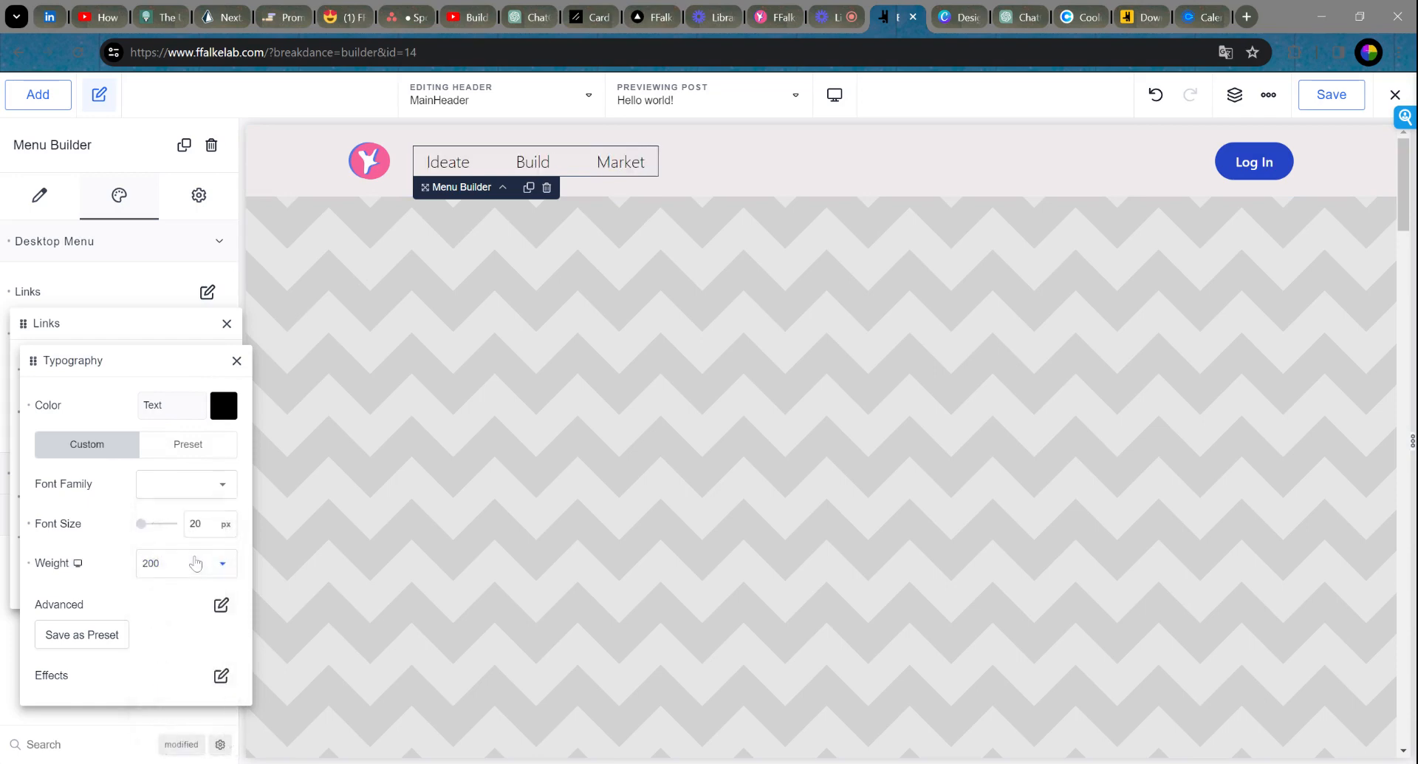
pyautogui.click(190, 571)
pyautogui.click(185, 675)
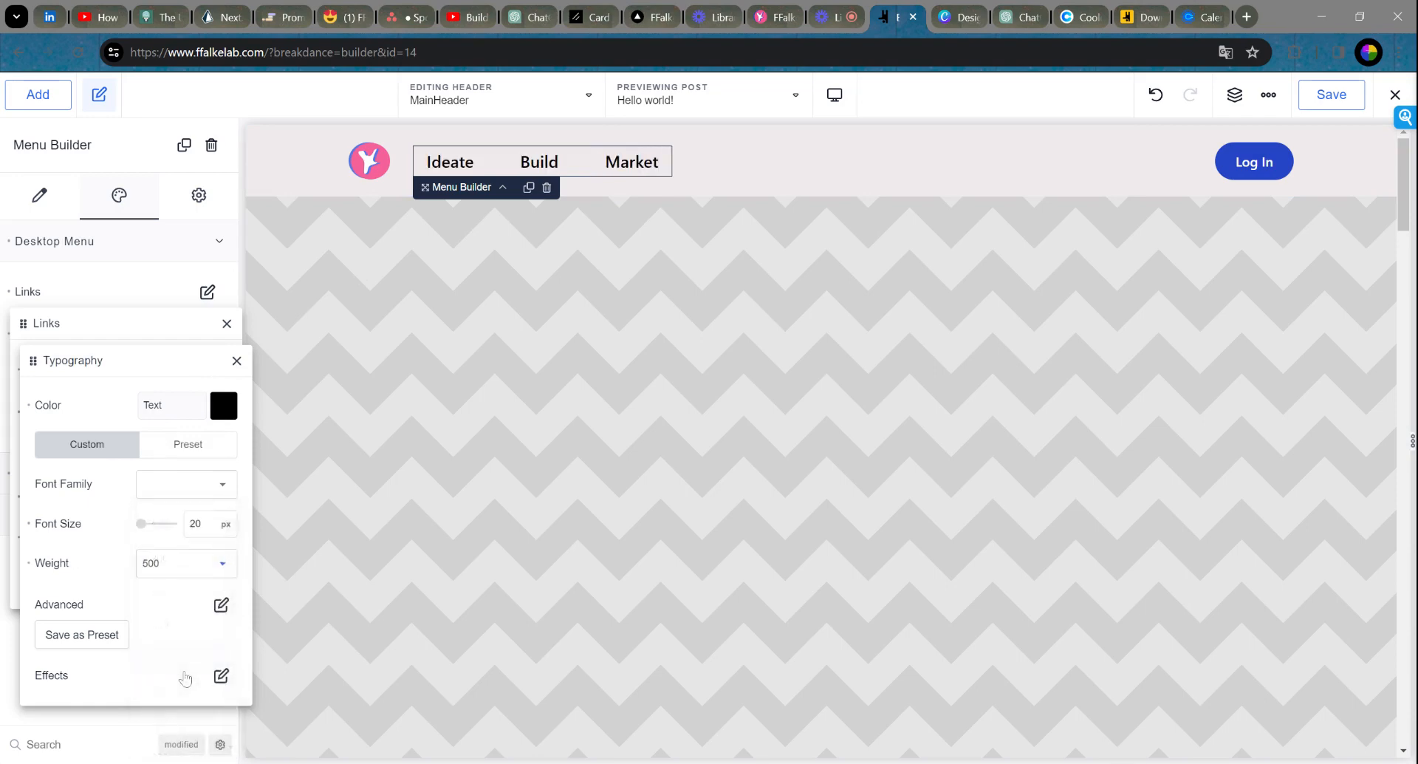
pyautogui.click(196, 571)
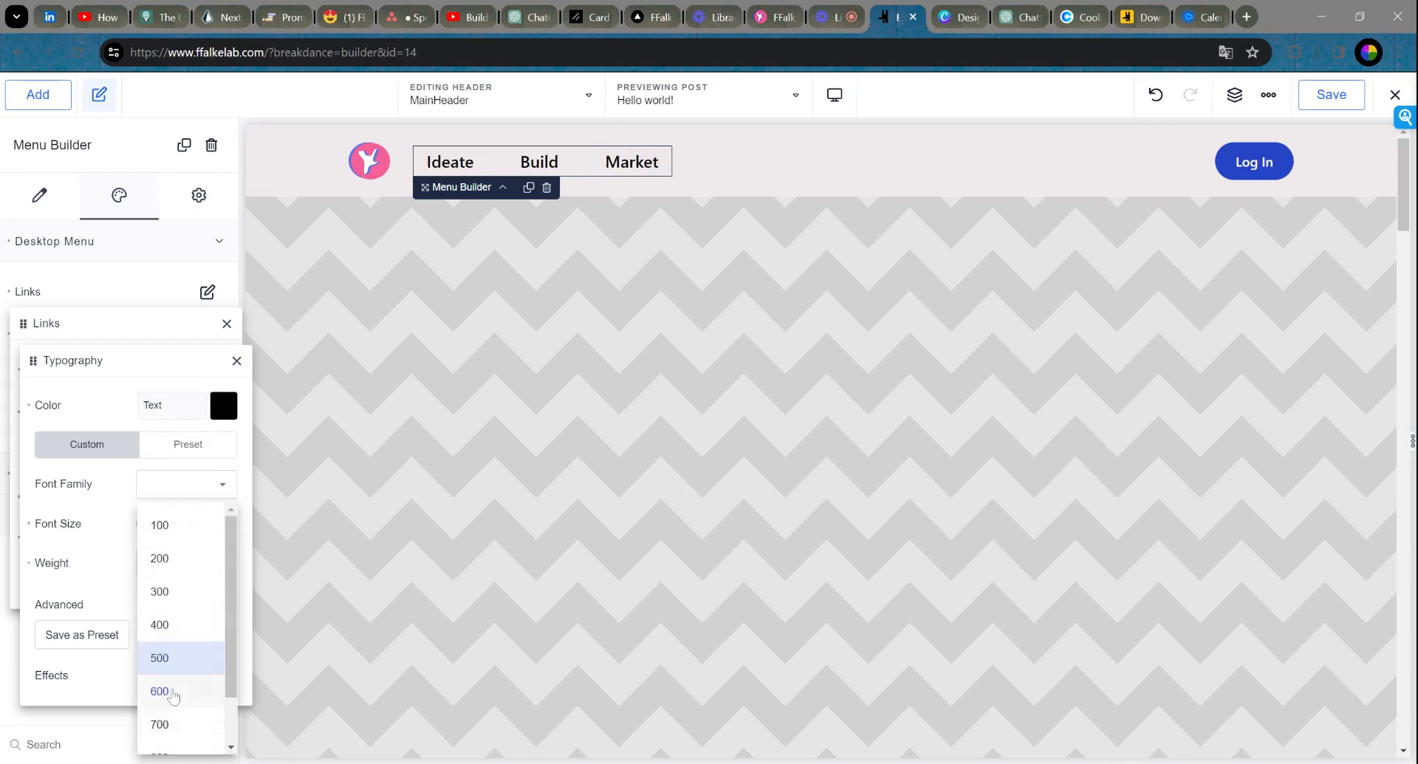
pyautogui.click(172, 690)
pyautogui.click(192, 563)
pyautogui.click(183, 717)
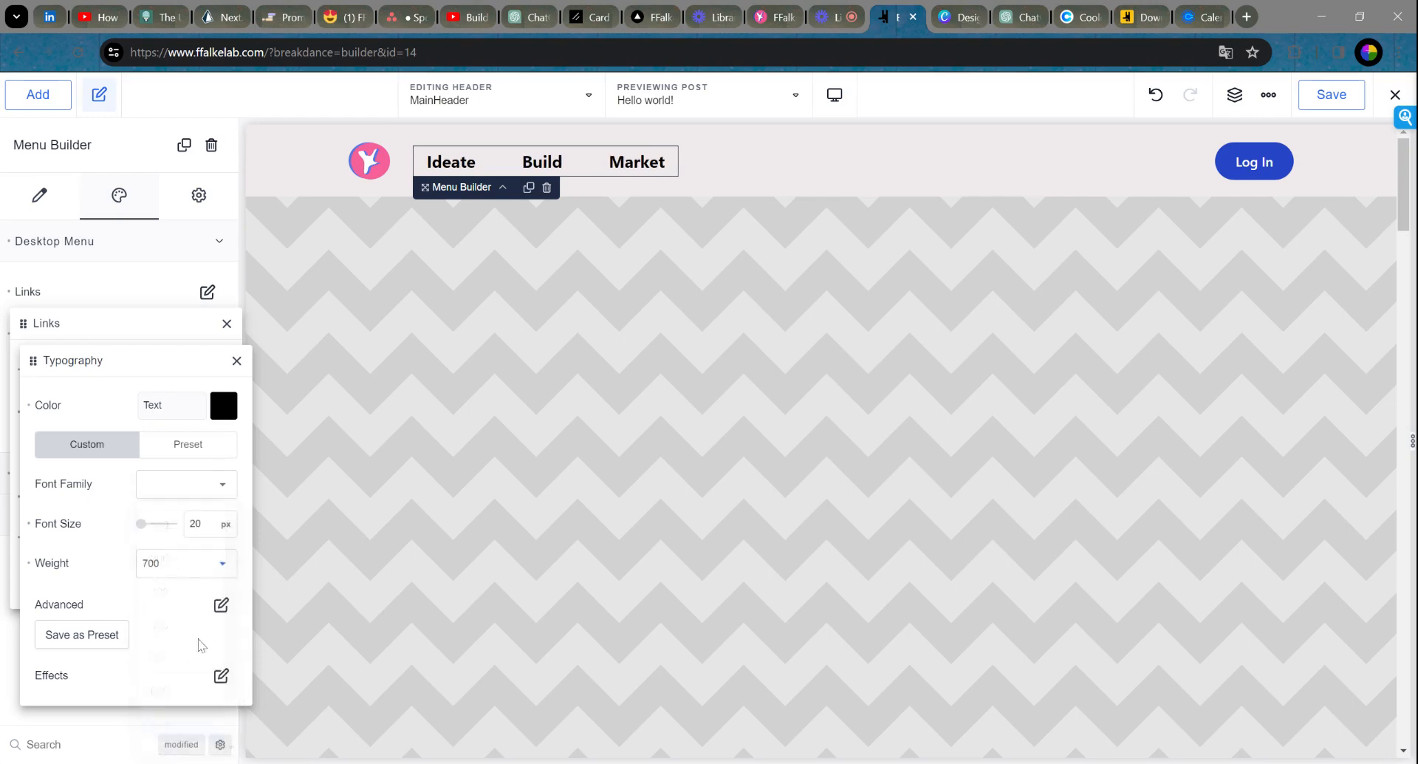
pyautogui.click(183, 564)
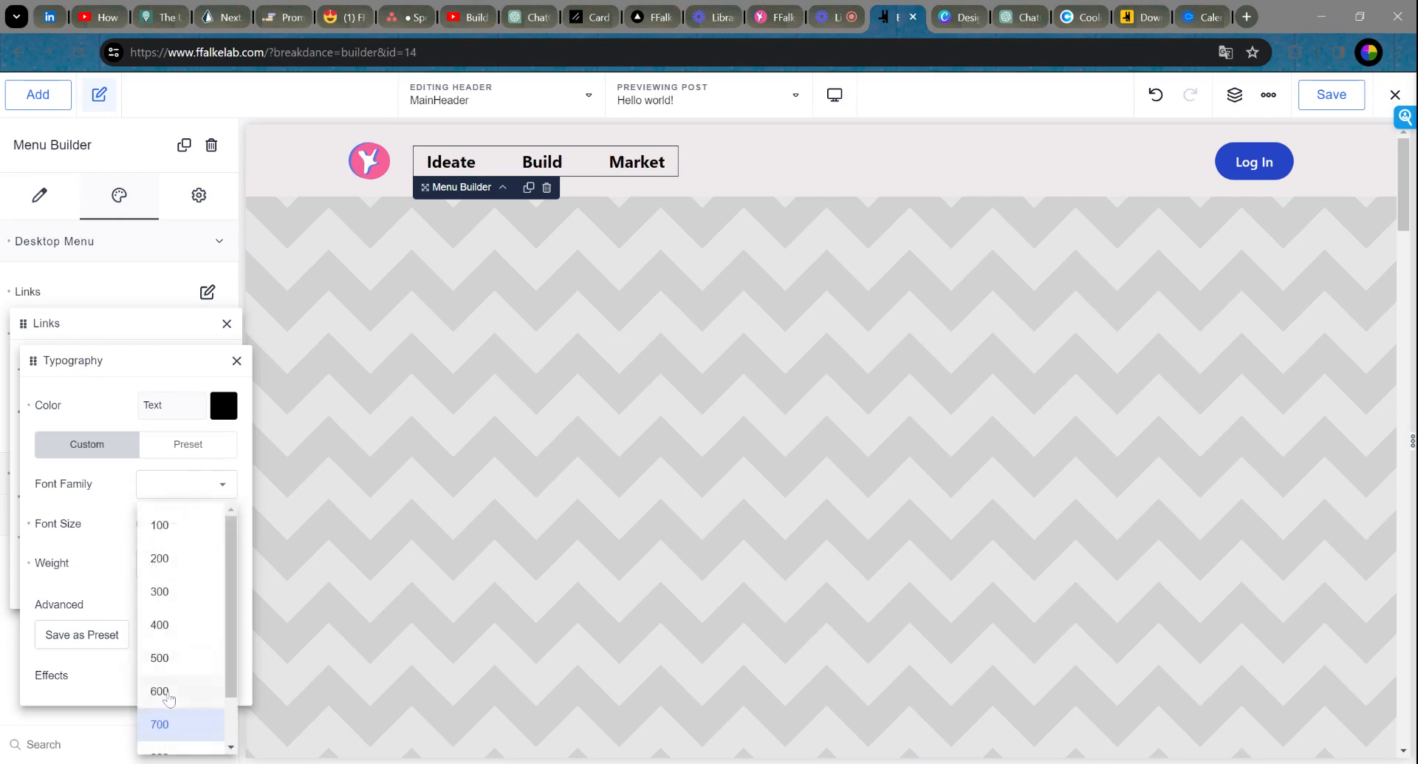
pyautogui.click(174, 689)
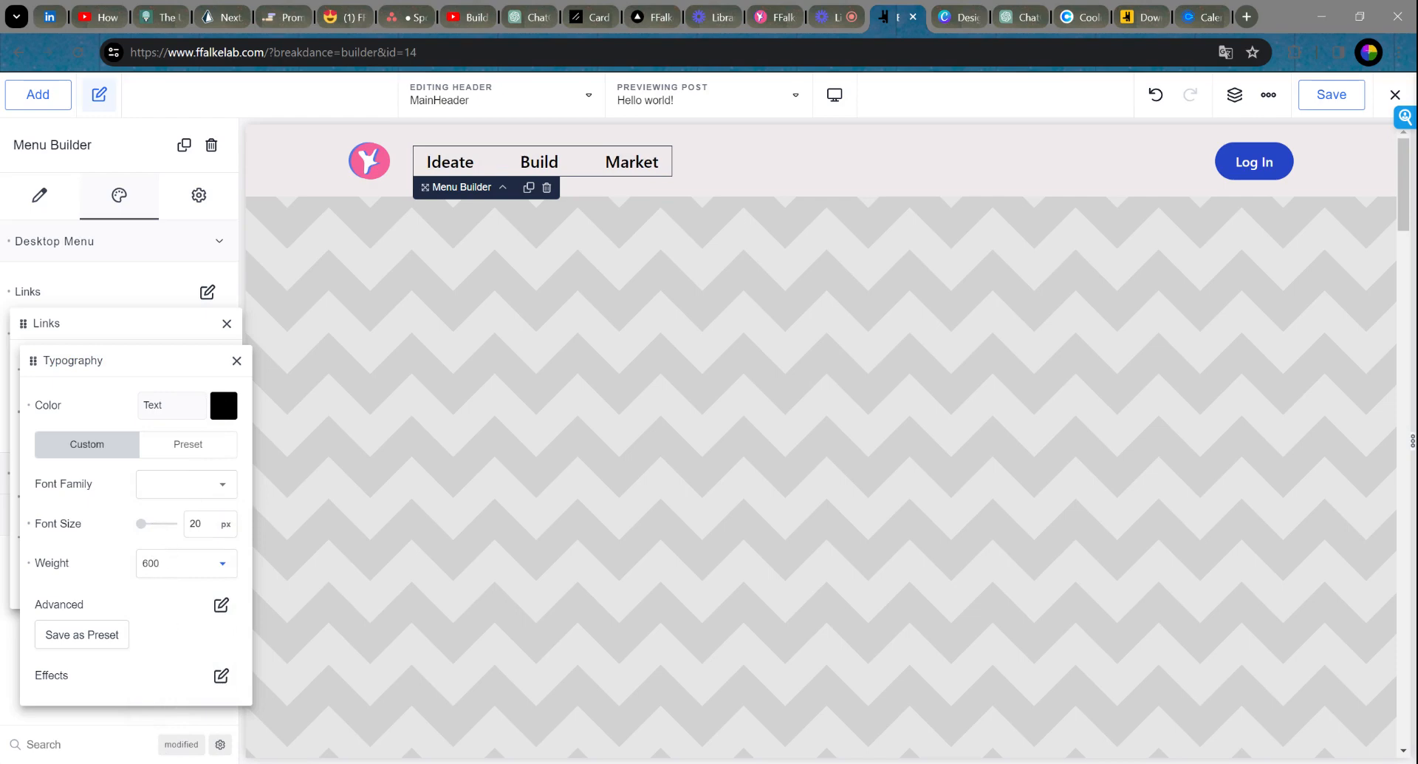
pyautogui.click(236, 361)
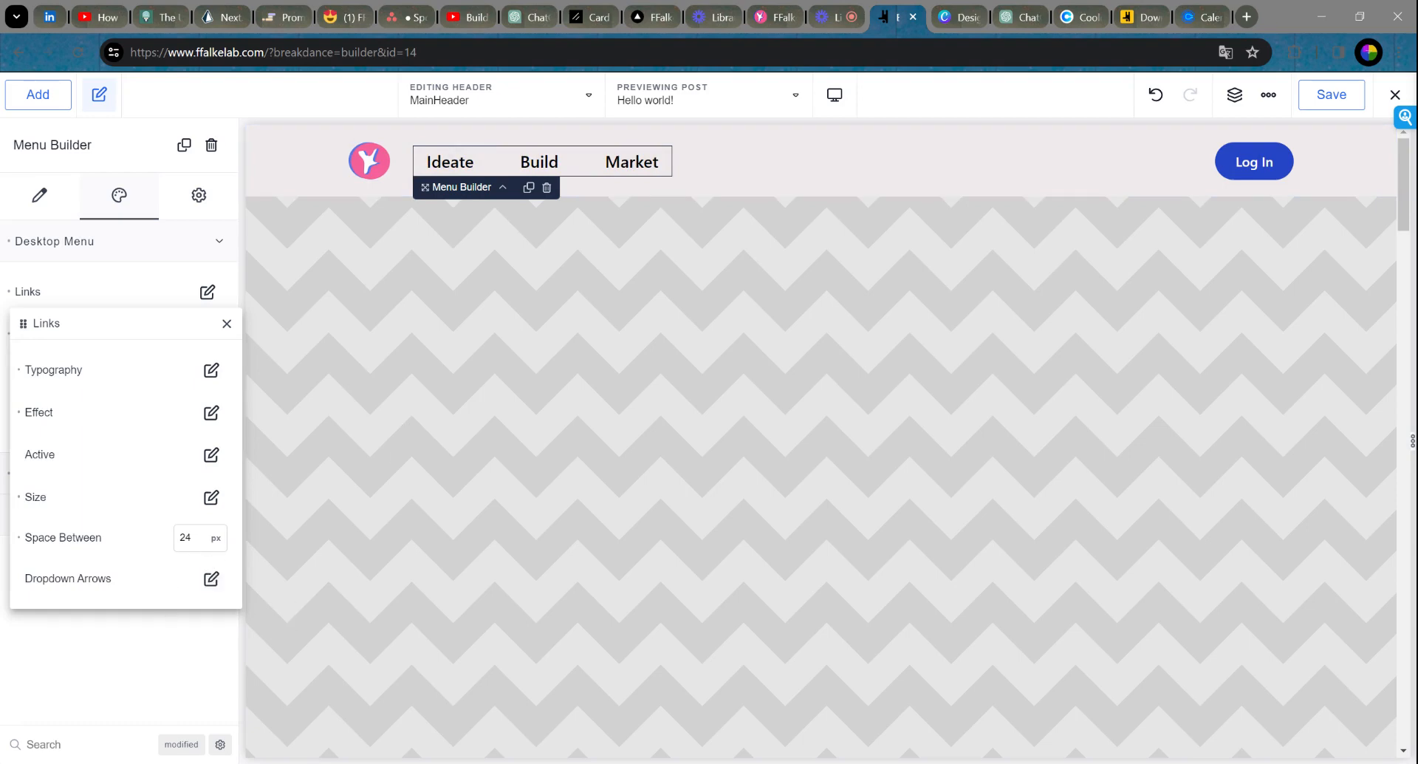
# Step: Set the space between the menu links to 60 px
pyautogui.moveTo(191, 538); pyautogui.dragTo(168, 544)
pyautogui.write('50')
pyautogui.press('BackSpace')
pyautogui.press('BackSpace')
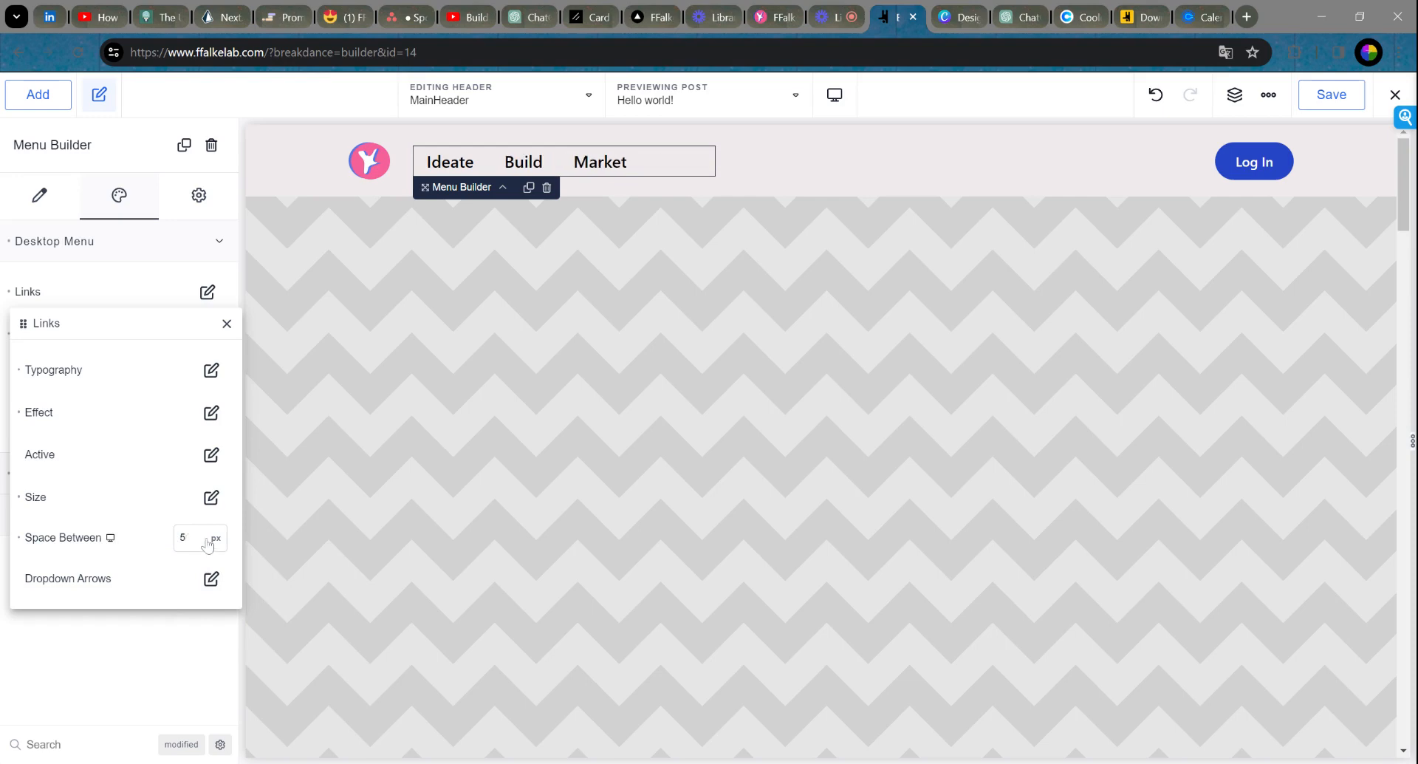
pyautogui.write('60')
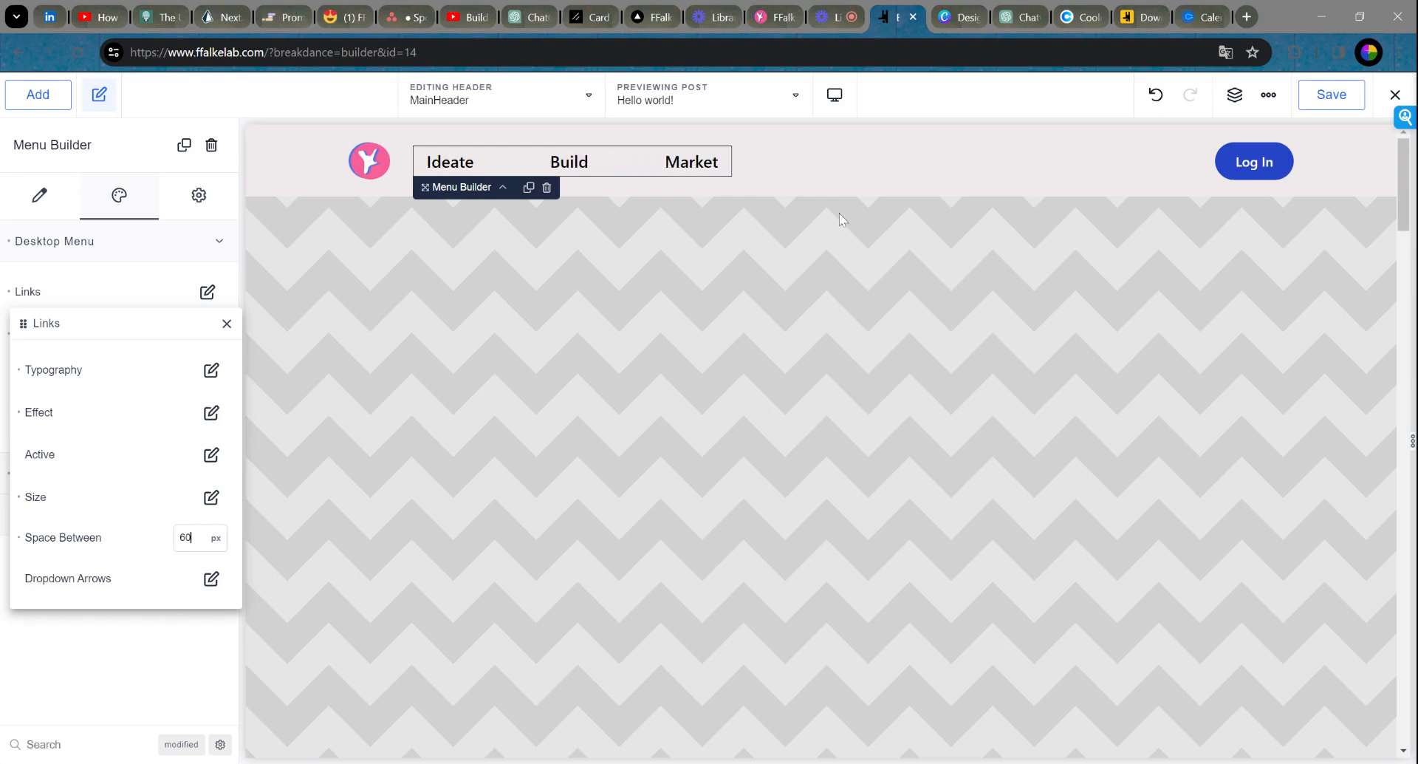
pyautogui.click(211, 579)
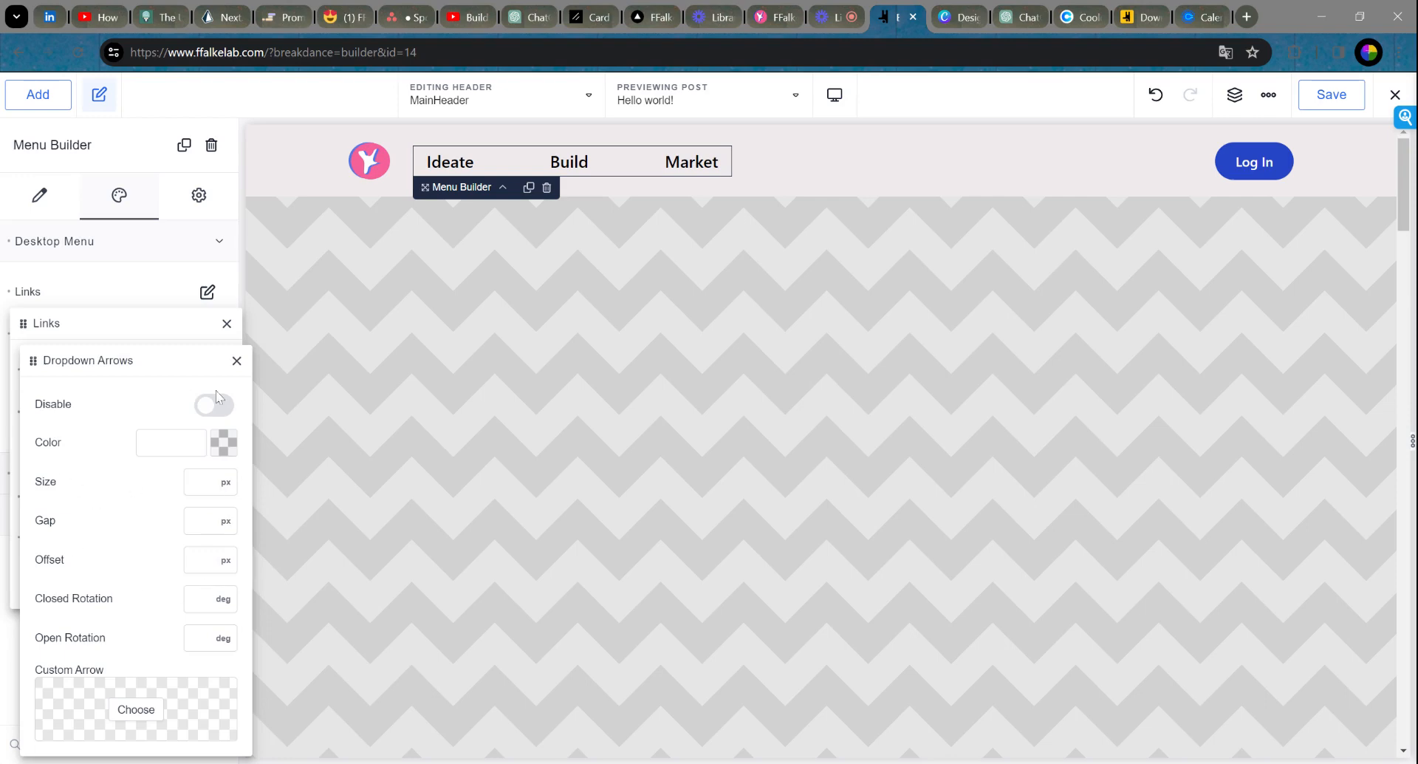
pyautogui.click(236, 360)
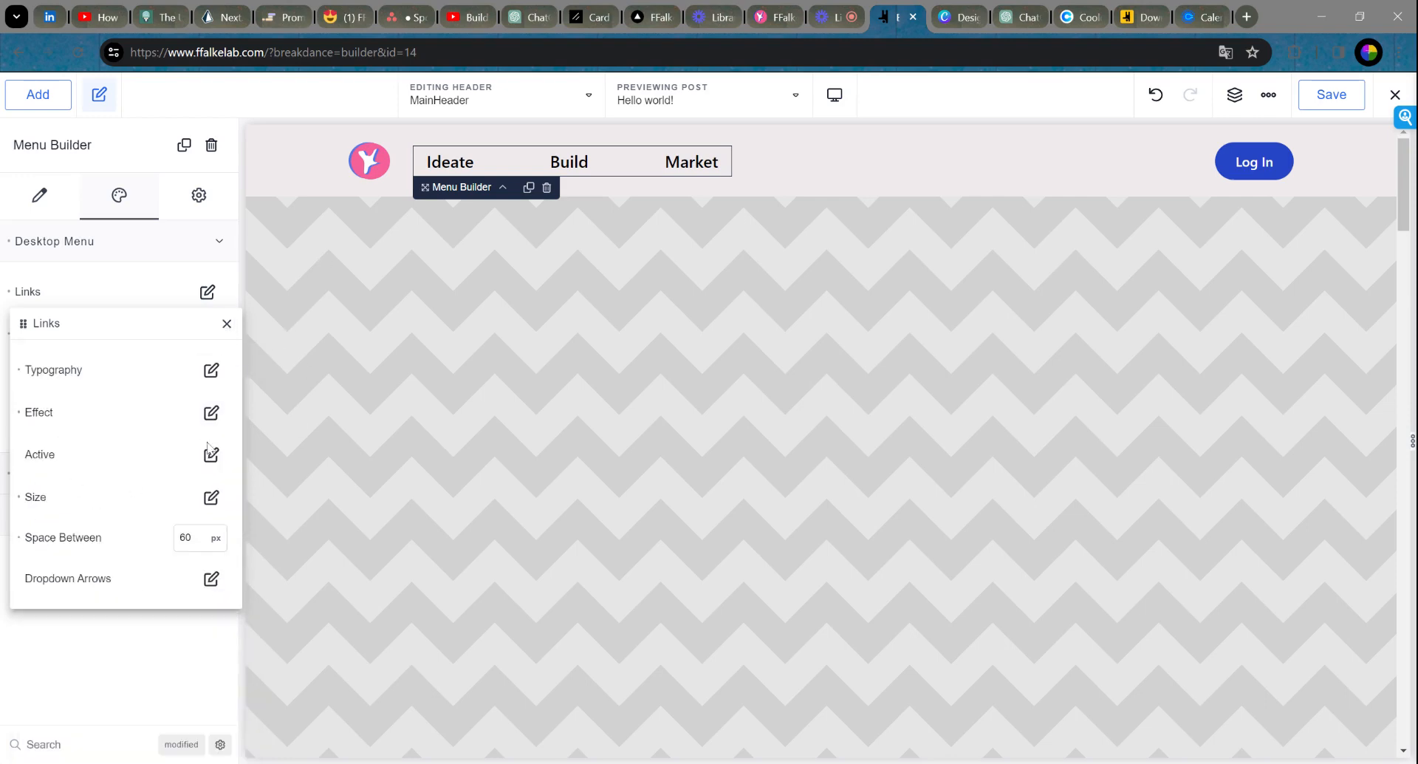
pyautogui.click(226, 324)
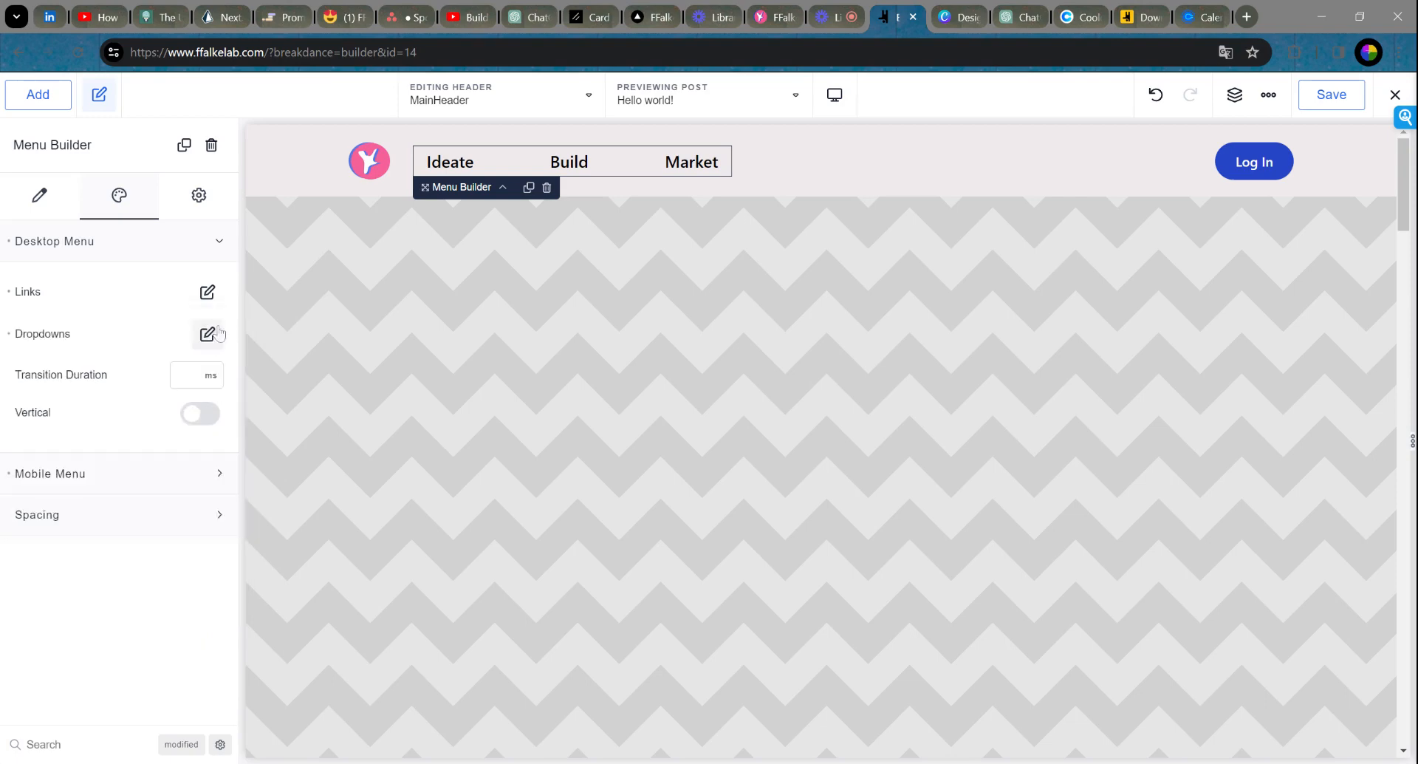
# Step: Keep the mobile menu showing at Tablet Portrait
pyautogui.click(116, 488)
pyautogui.scroll(-2, 103, 410)
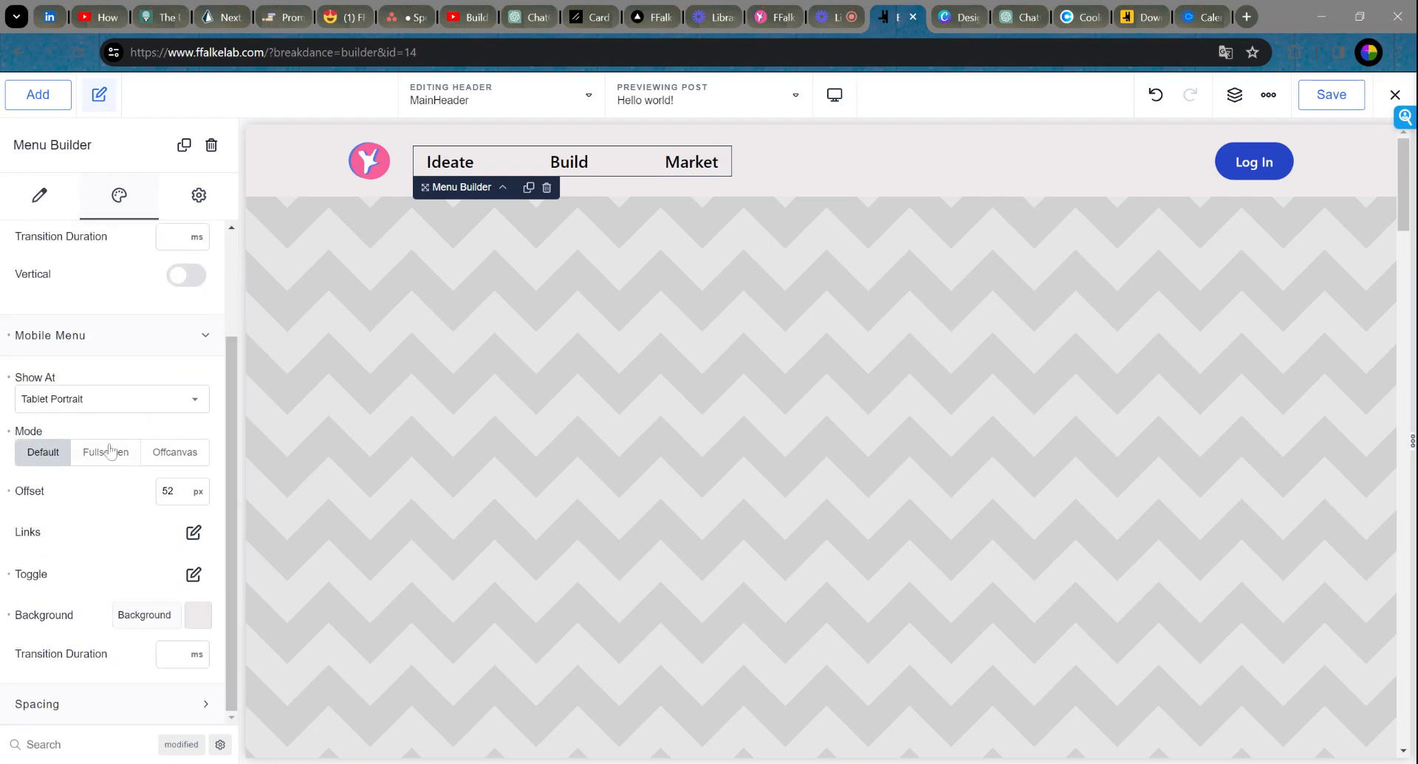
pyautogui.click(118, 405)
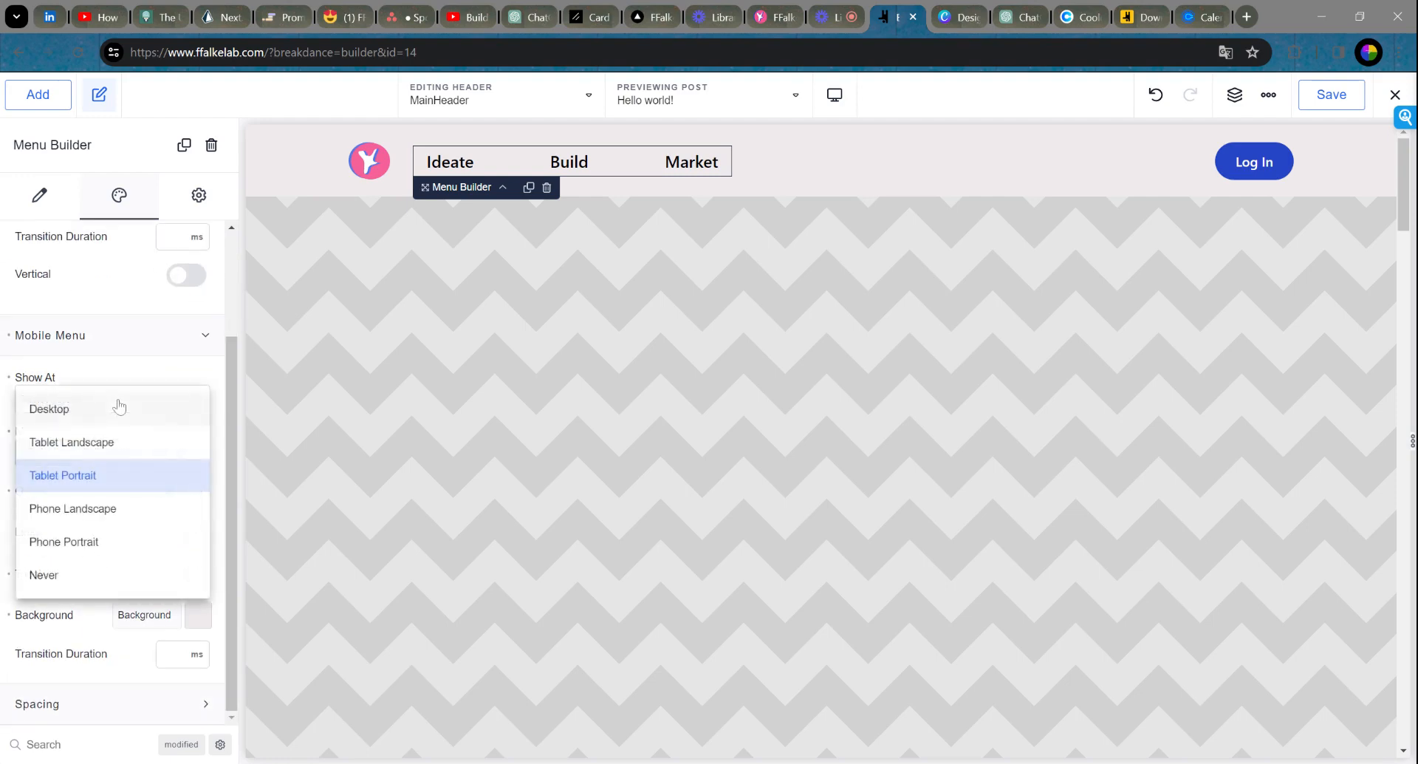
pyautogui.click(122, 362)
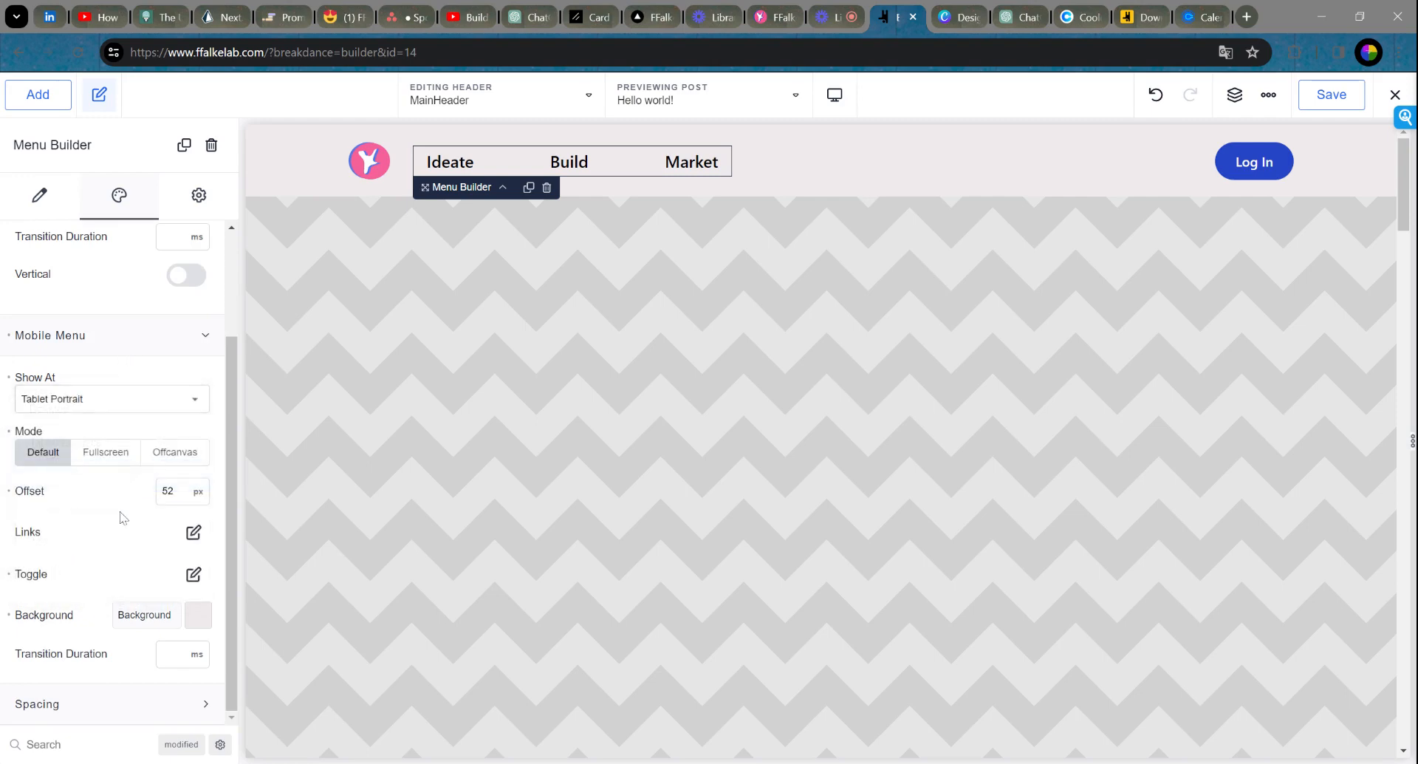
pyautogui.scroll(2, 122, 503)
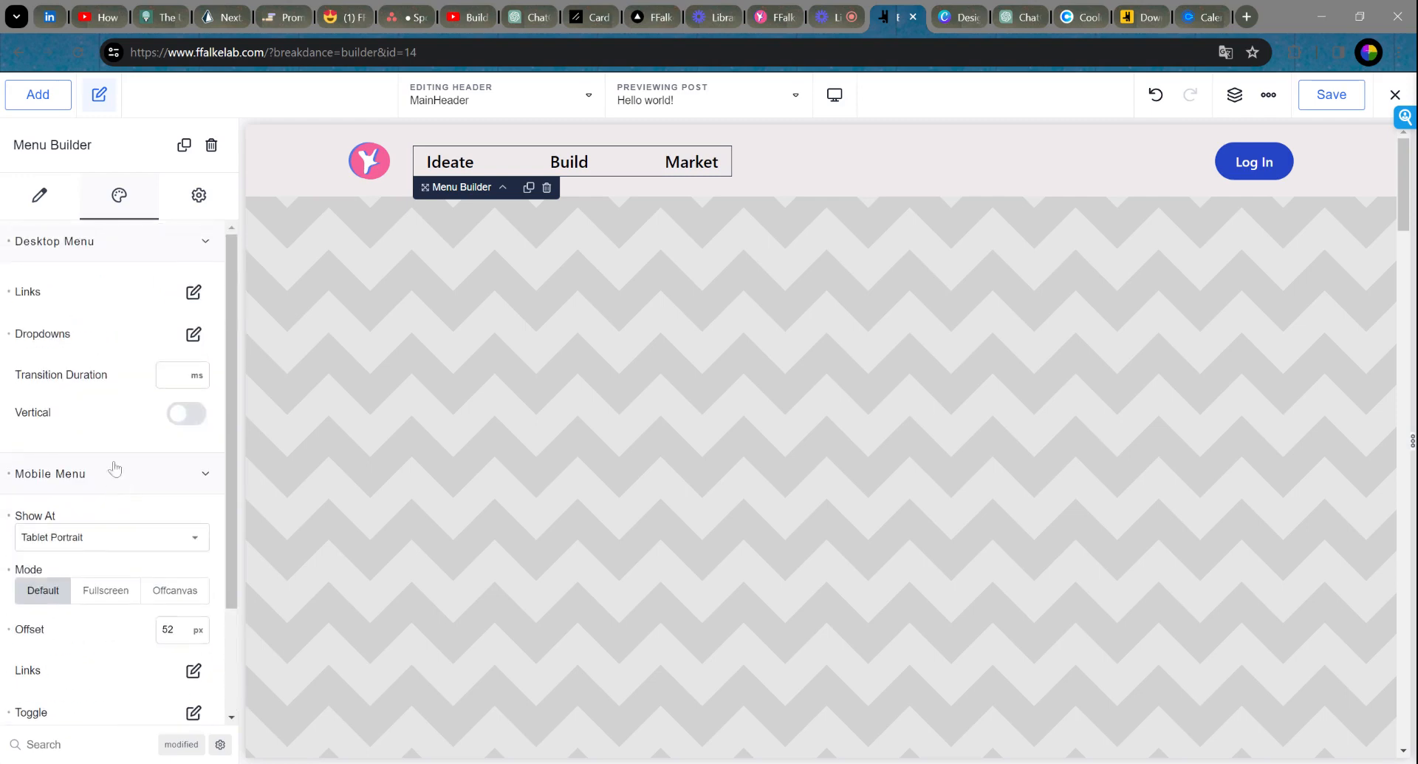
pyautogui.click(39, 200)
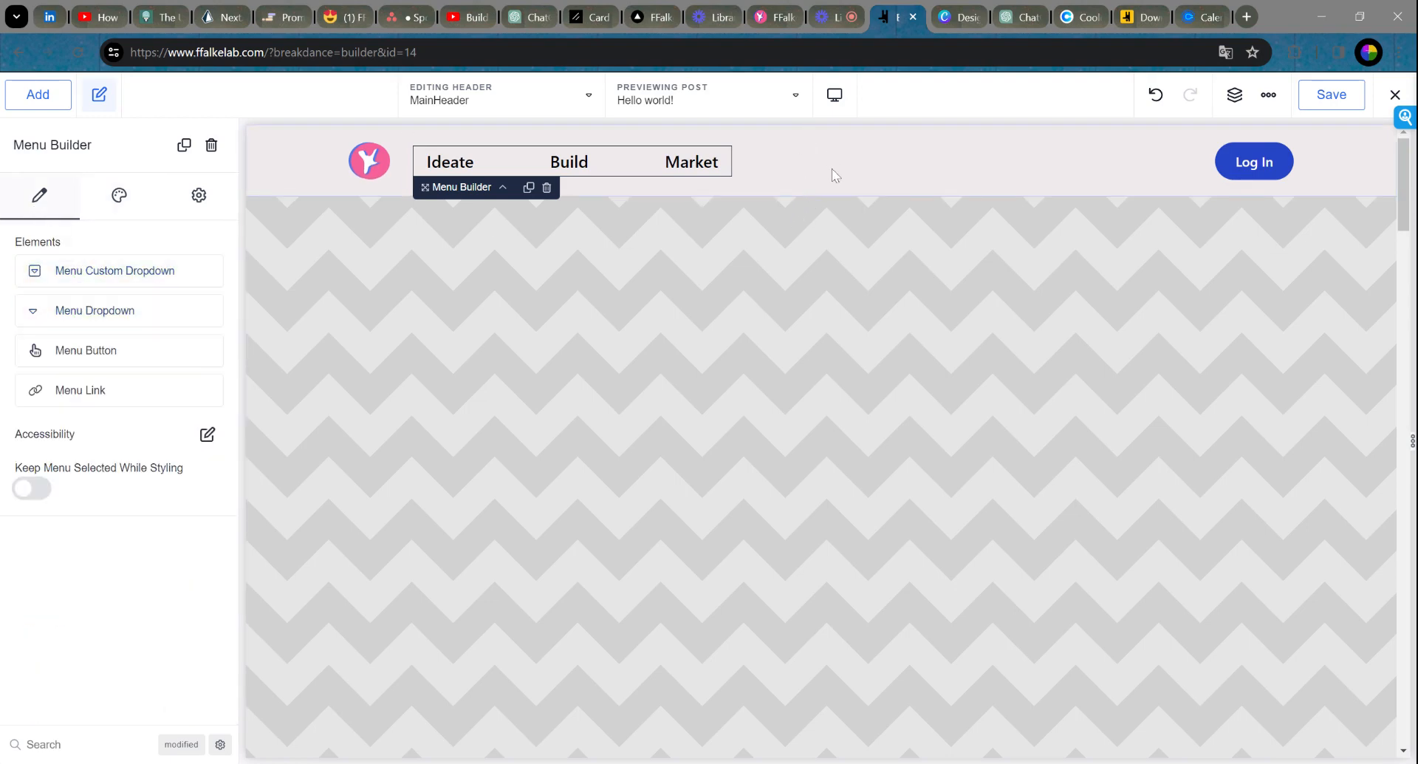
# Step: Change the header button's text from Log In to 'Contact Me'
pyautogui.click(277, 161)
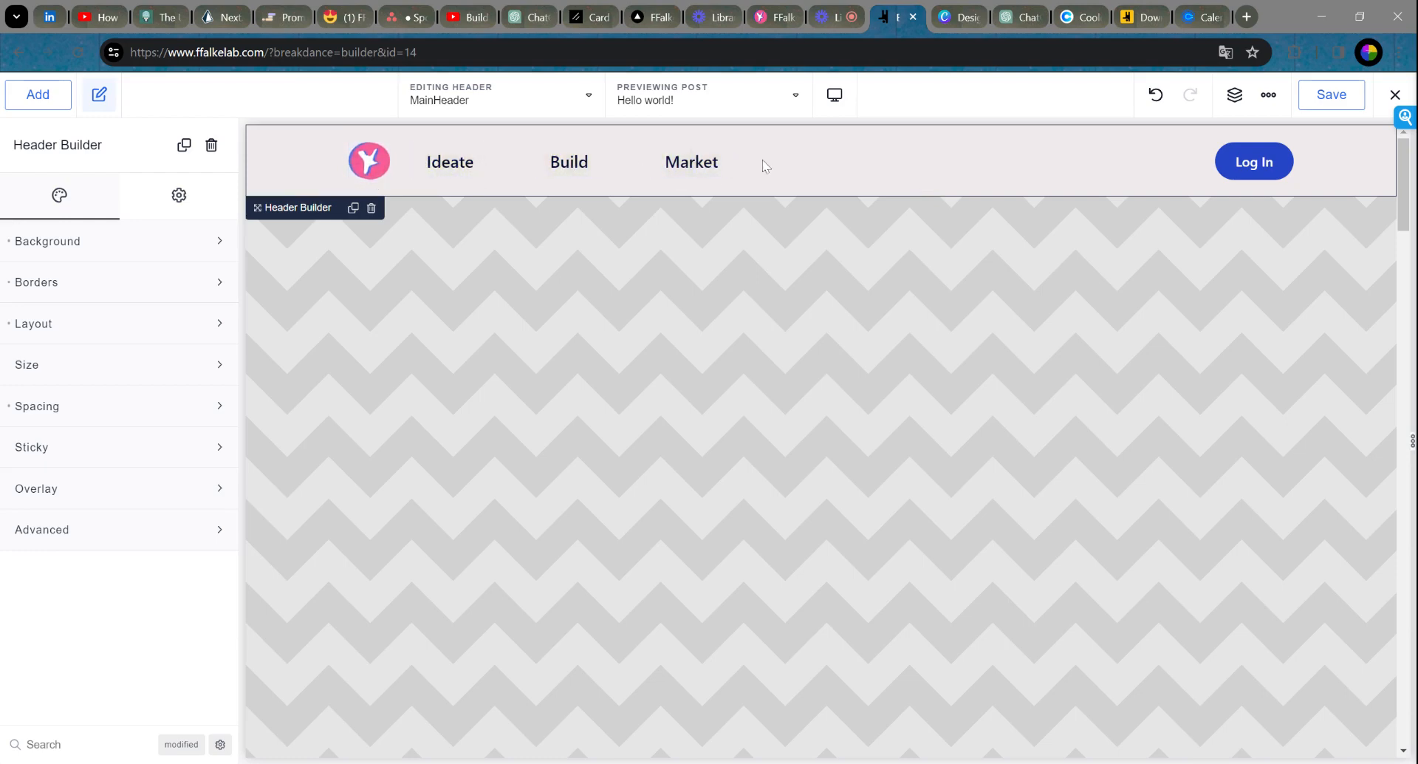
pyautogui.click(1283, 164)
pyautogui.moveTo(50, 264); pyautogui.dragTo(11, 265)
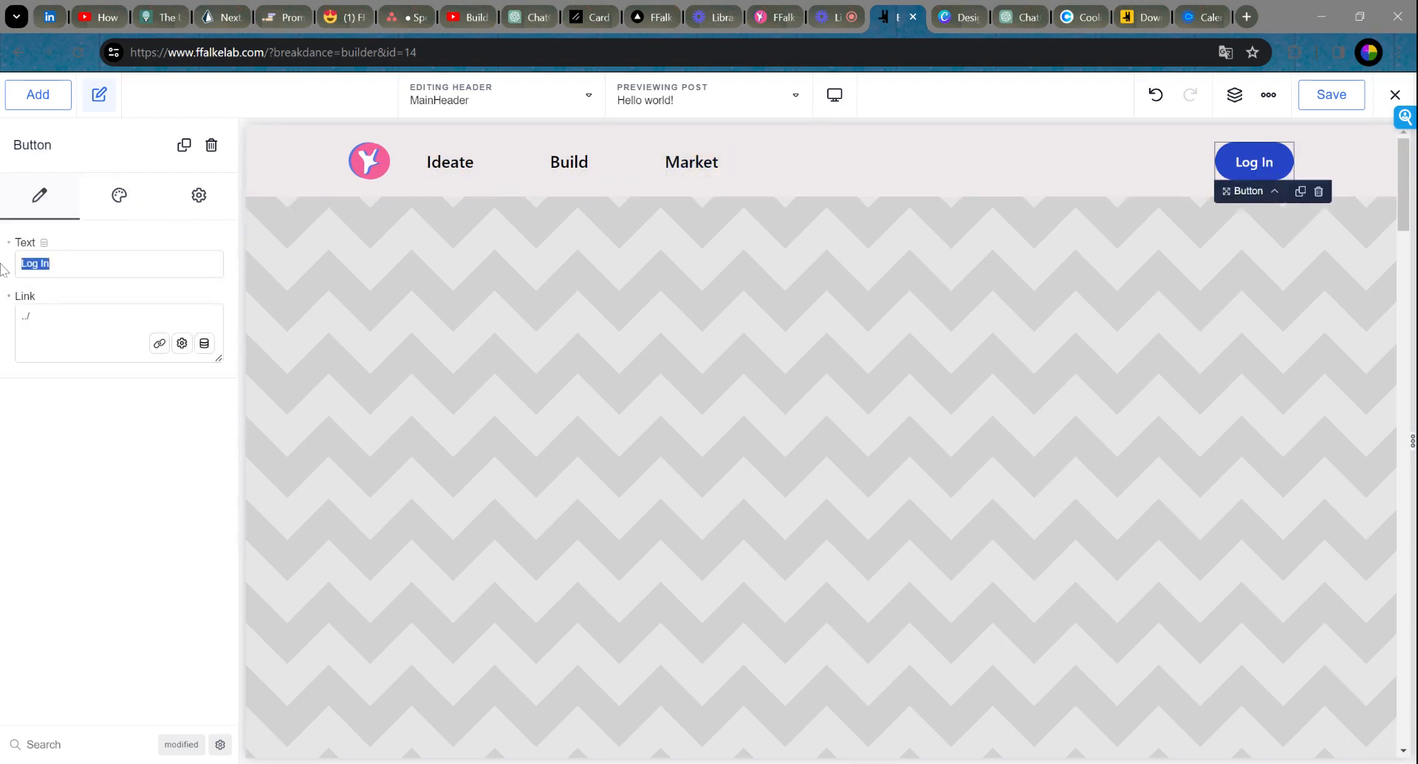
pyautogui.write('Contact me')
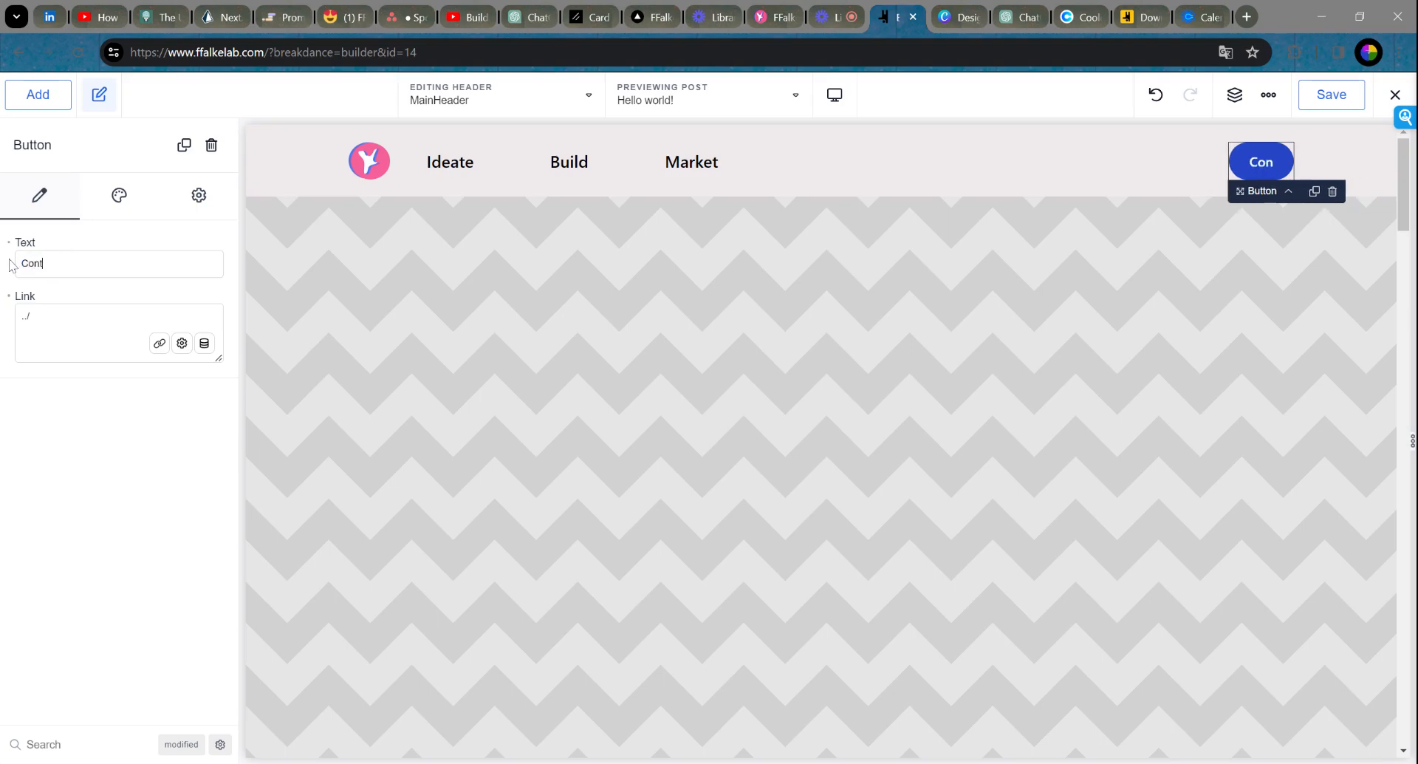
pyautogui.press('BackSpace')
pyautogui.press('BackSpace')
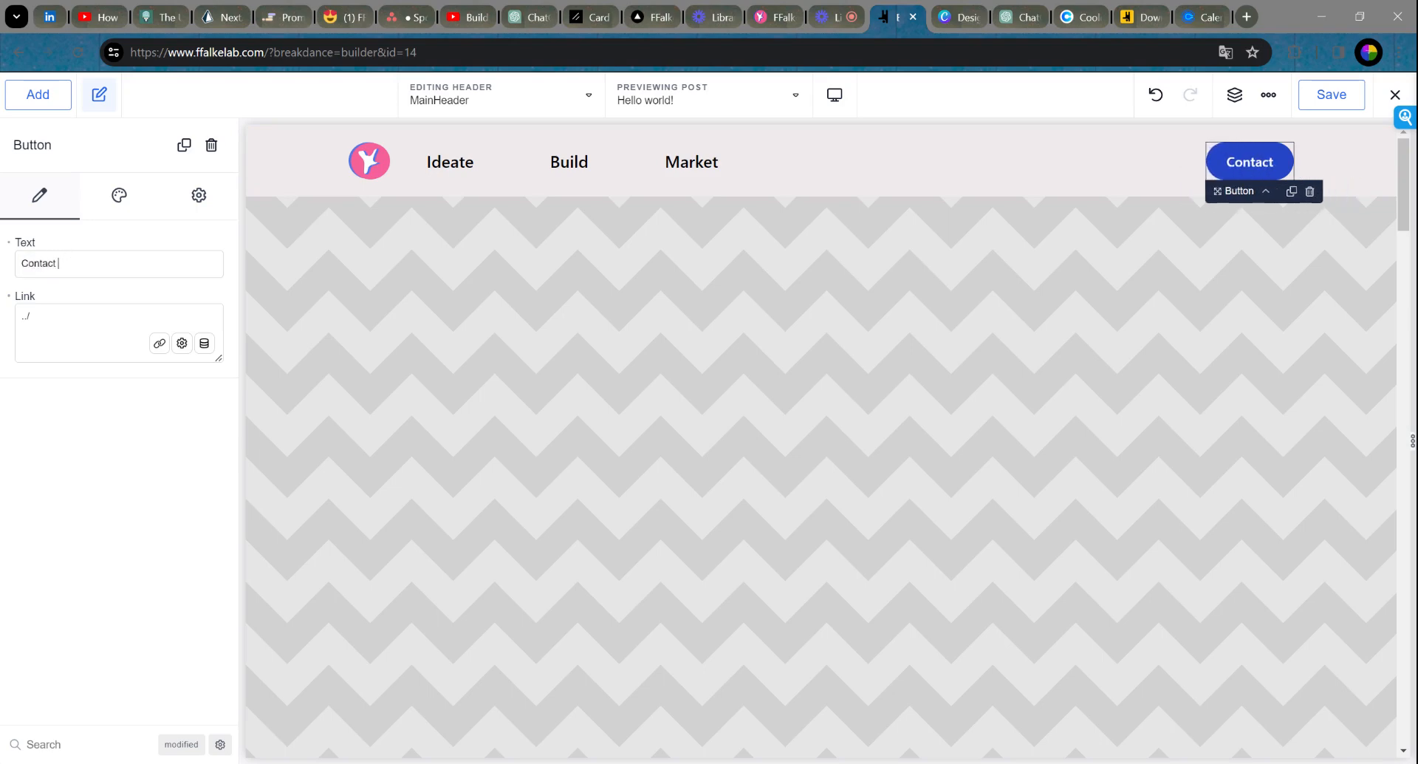
pyautogui.write('Me')
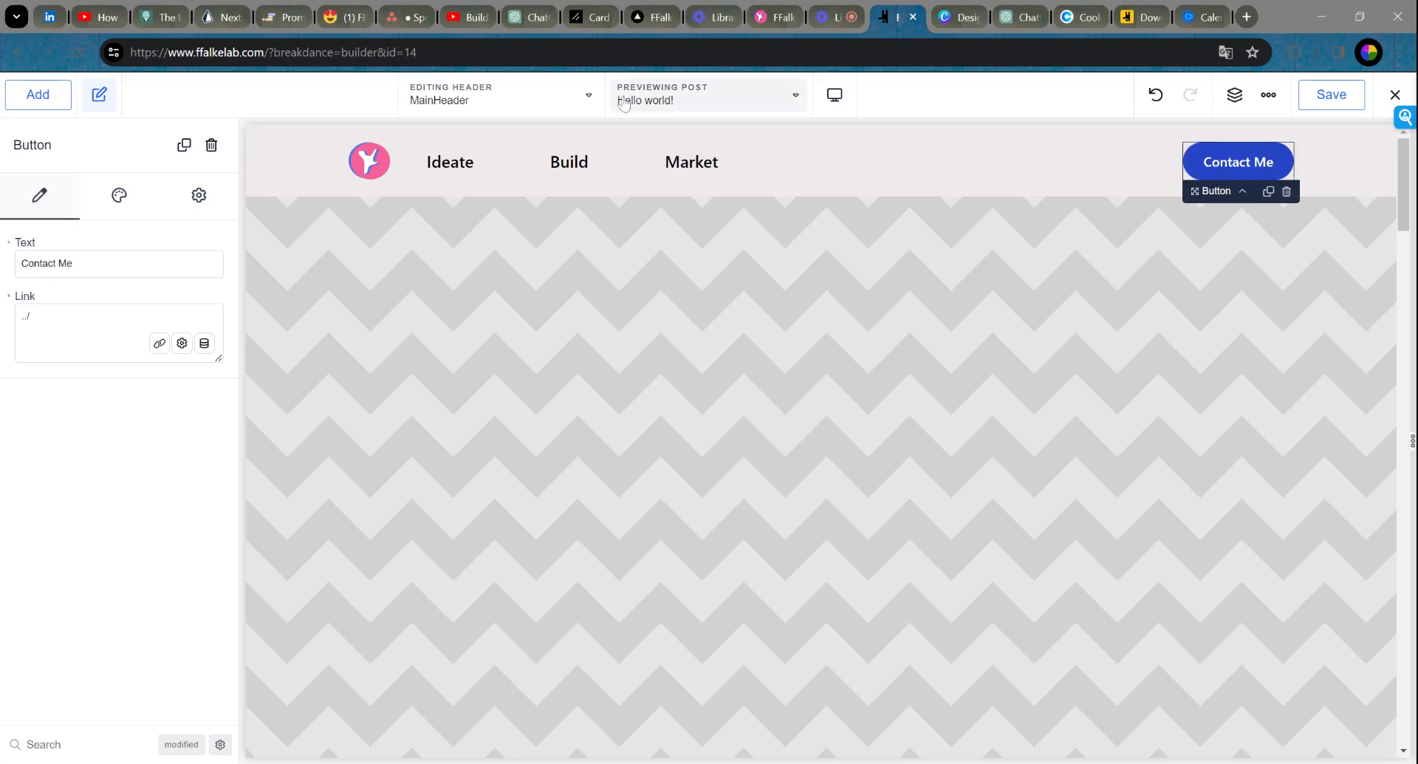
pyautogui.click(1031, 171)
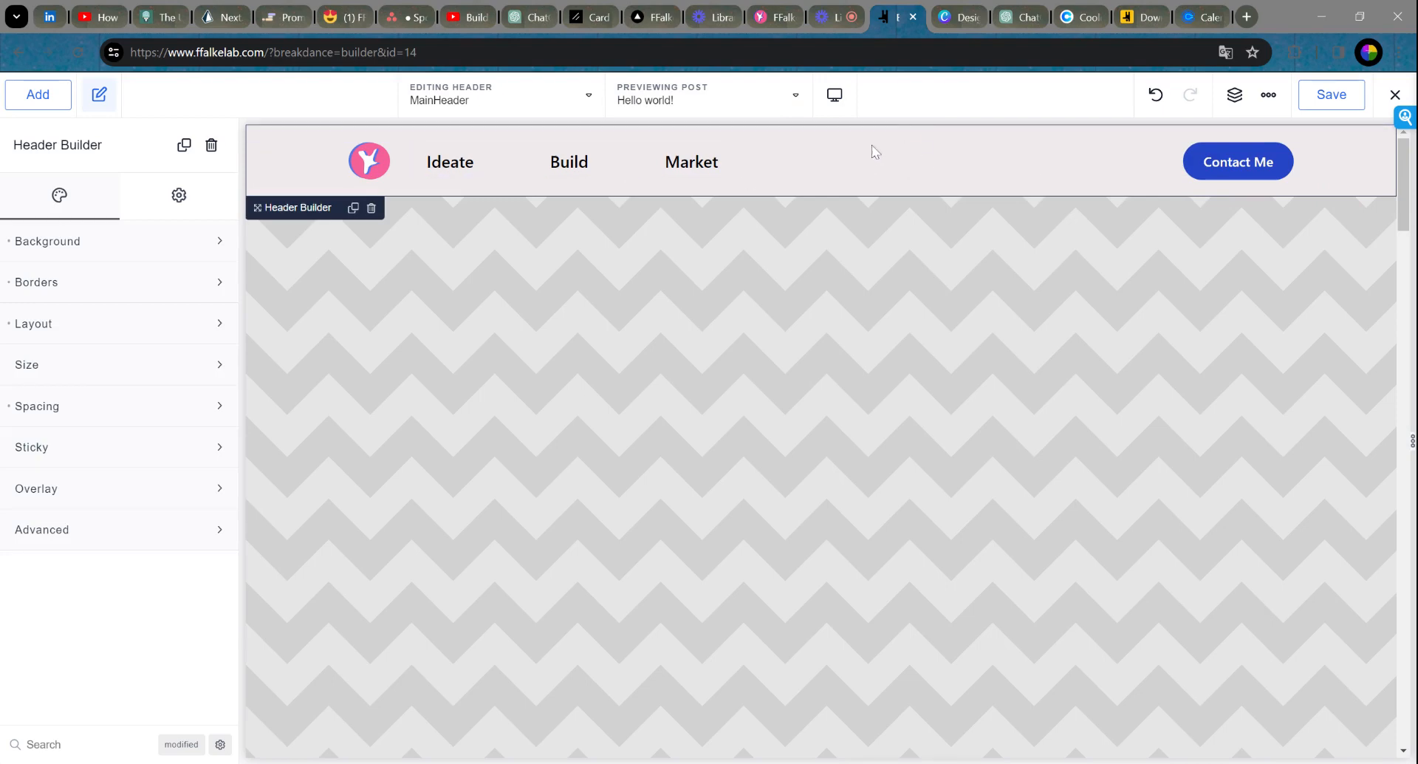
# Step: Select the header logo, then the Ideate menu link to show its Menu Link settings
pyautogui.click(371, 179)
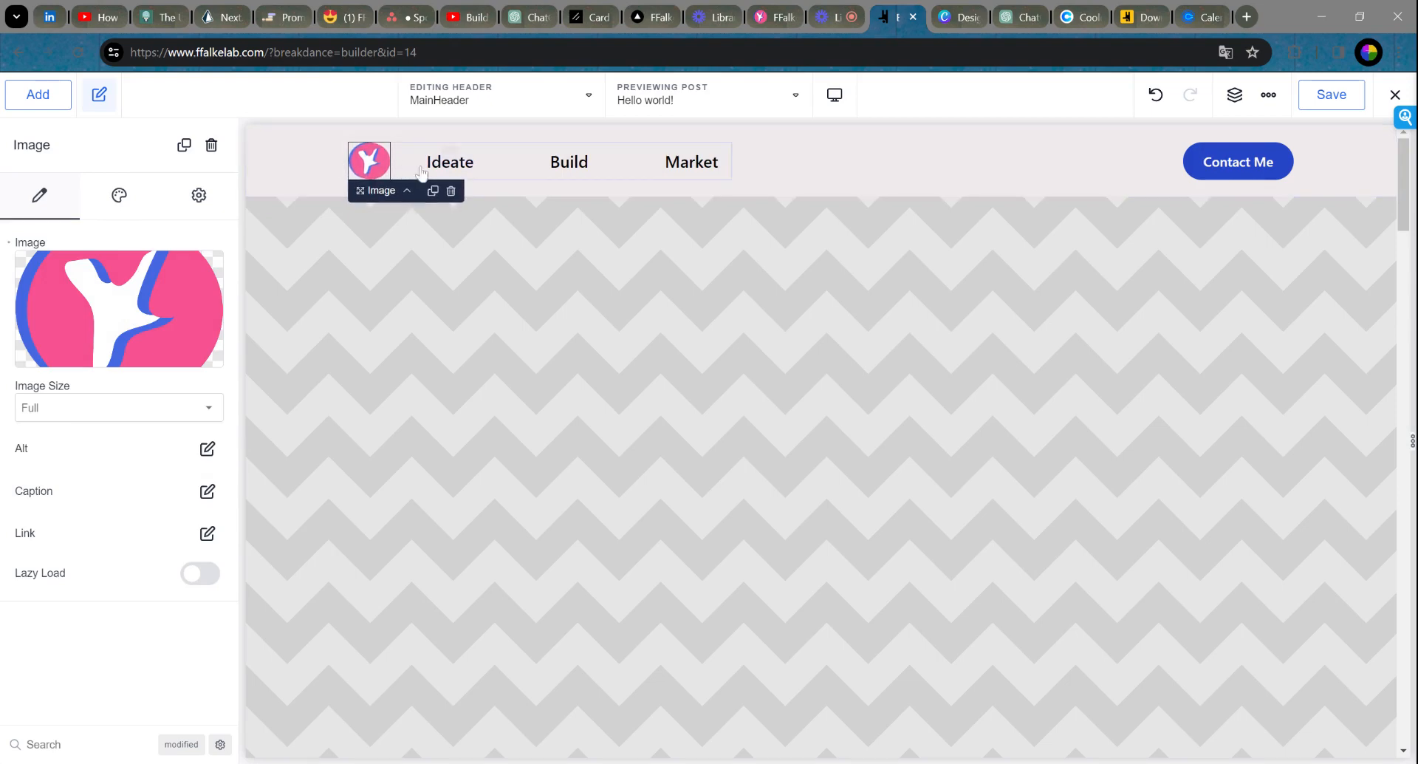
pyautogui.click(454, 167)
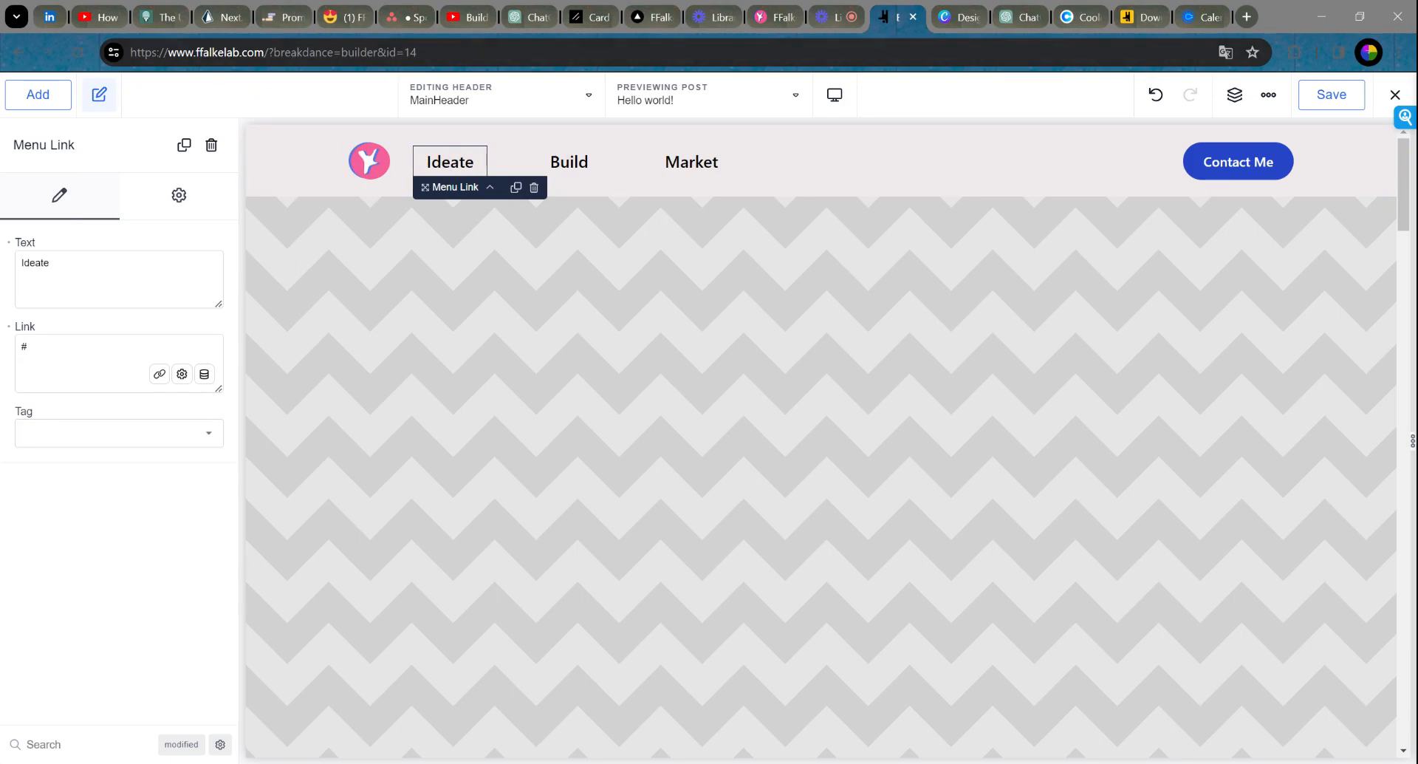
pyautogui.moveTo(35, 348); pyautogui.dragTo(4, 345)
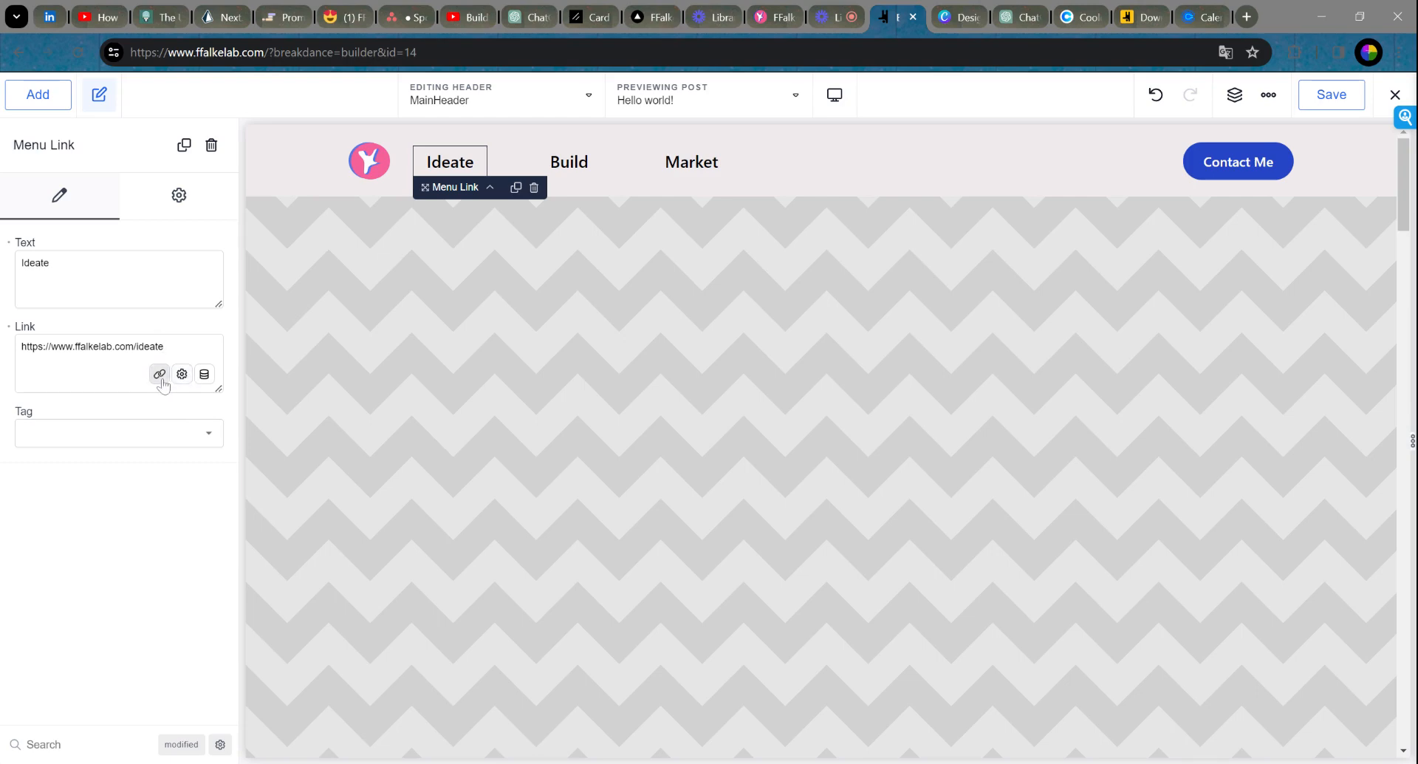
pyautogui.click(159, 374)
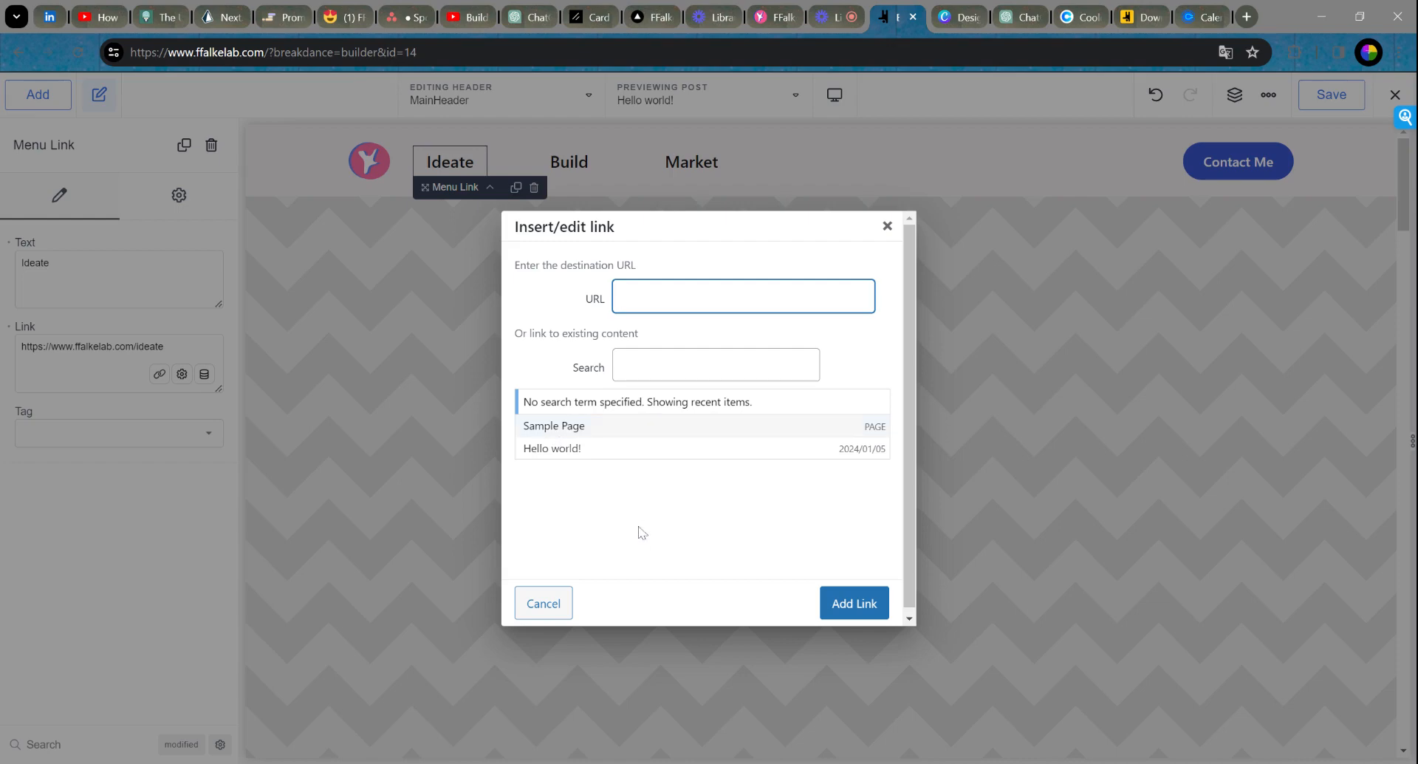
pyautogui.click(888, 225)
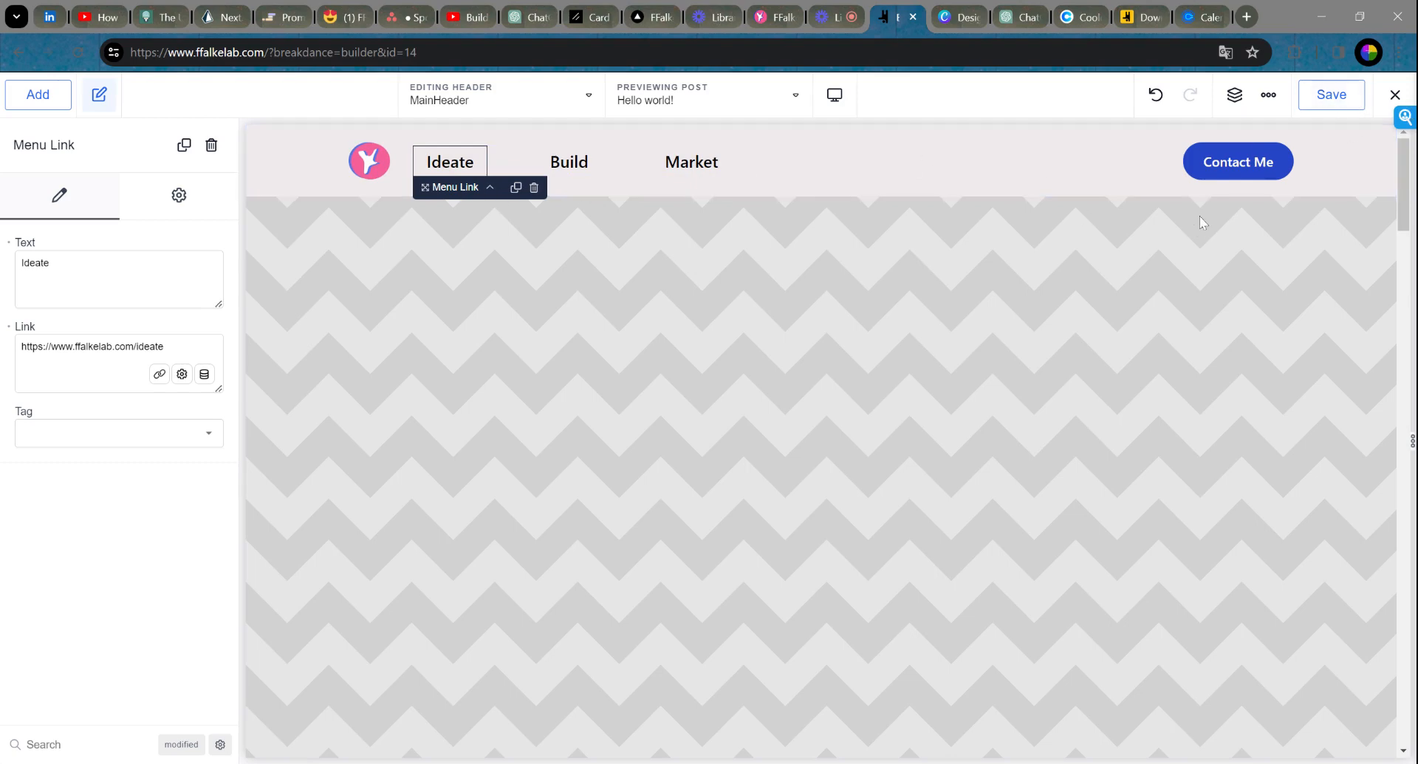
pyautogui.click(1336, 99)
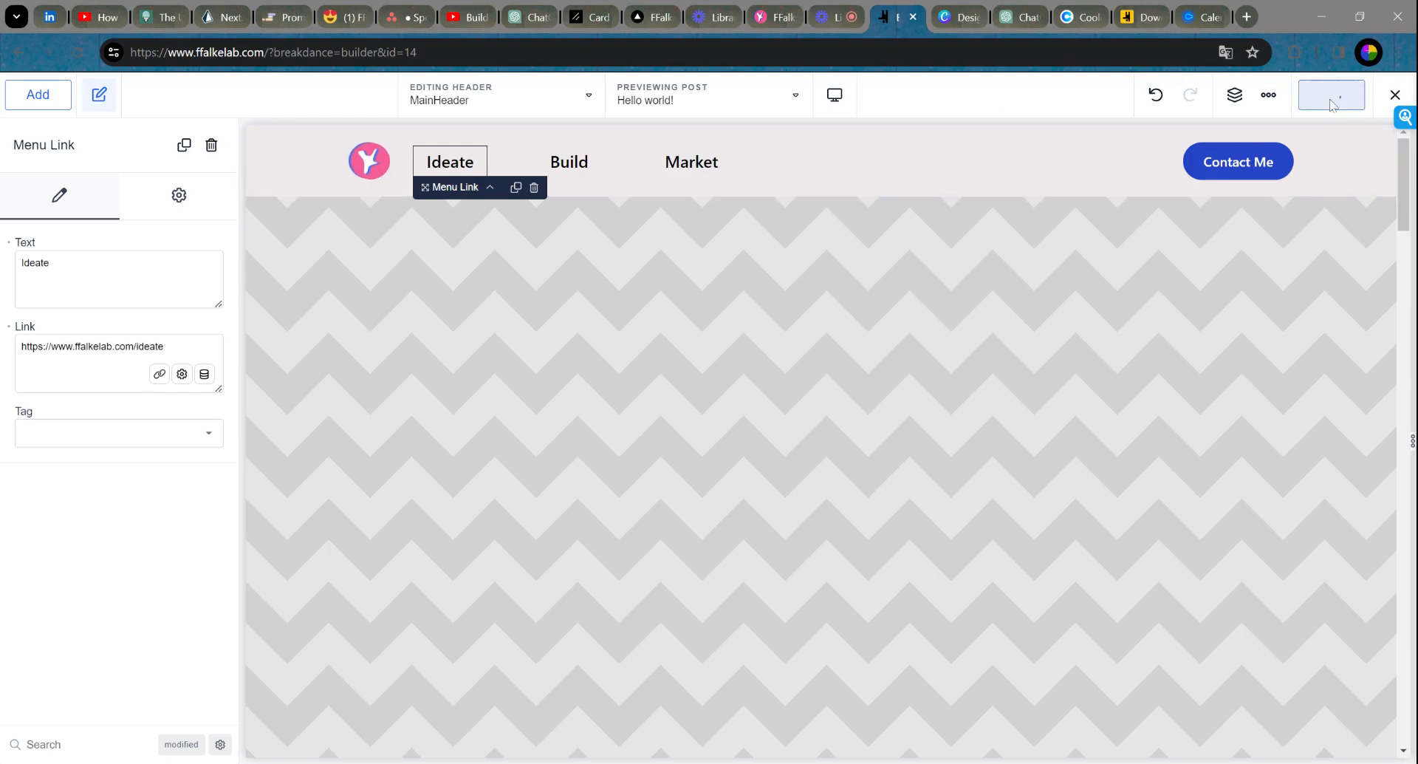
# Step: Leave the builder for the WordPress admin and go to Breakdance Footers
pyautogui.click(1395, 94)
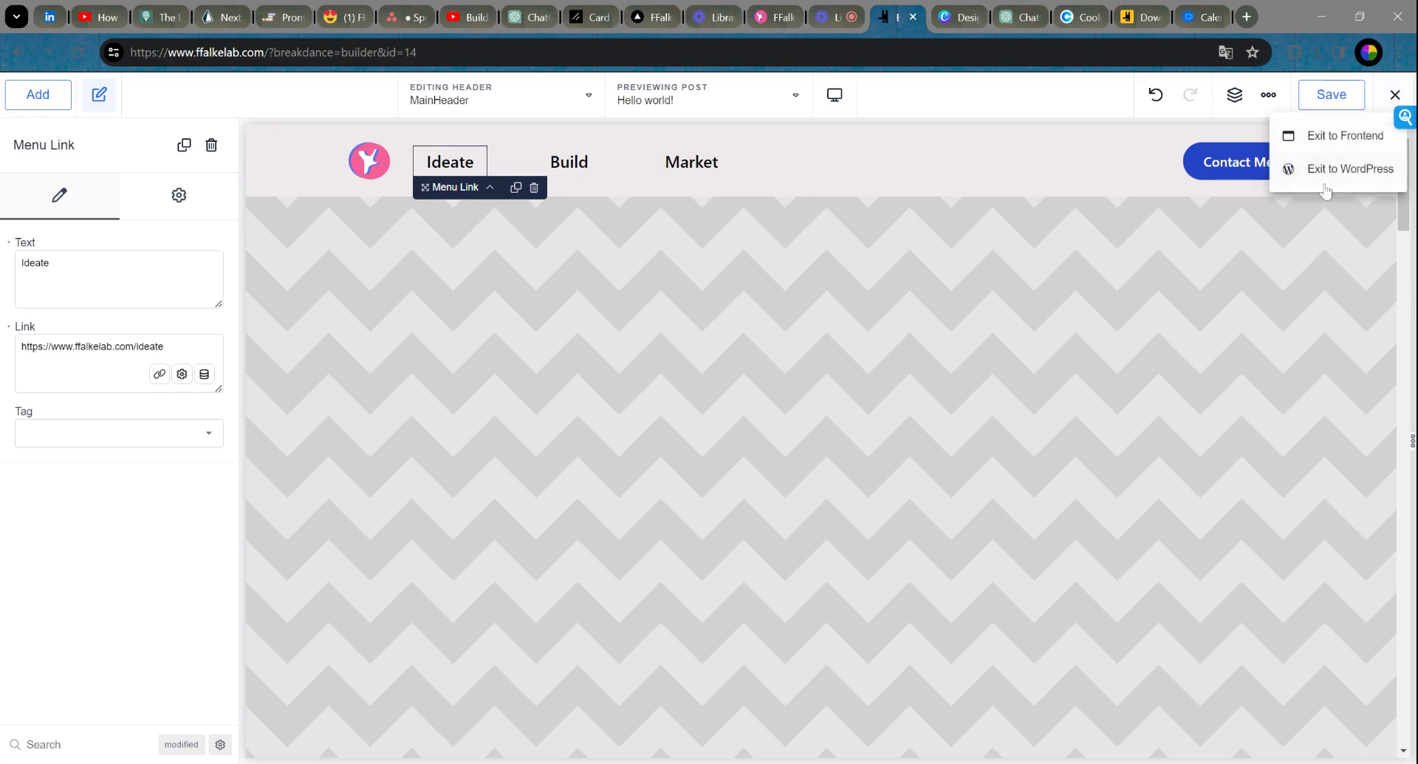
pyautogui.click(1351, 174)
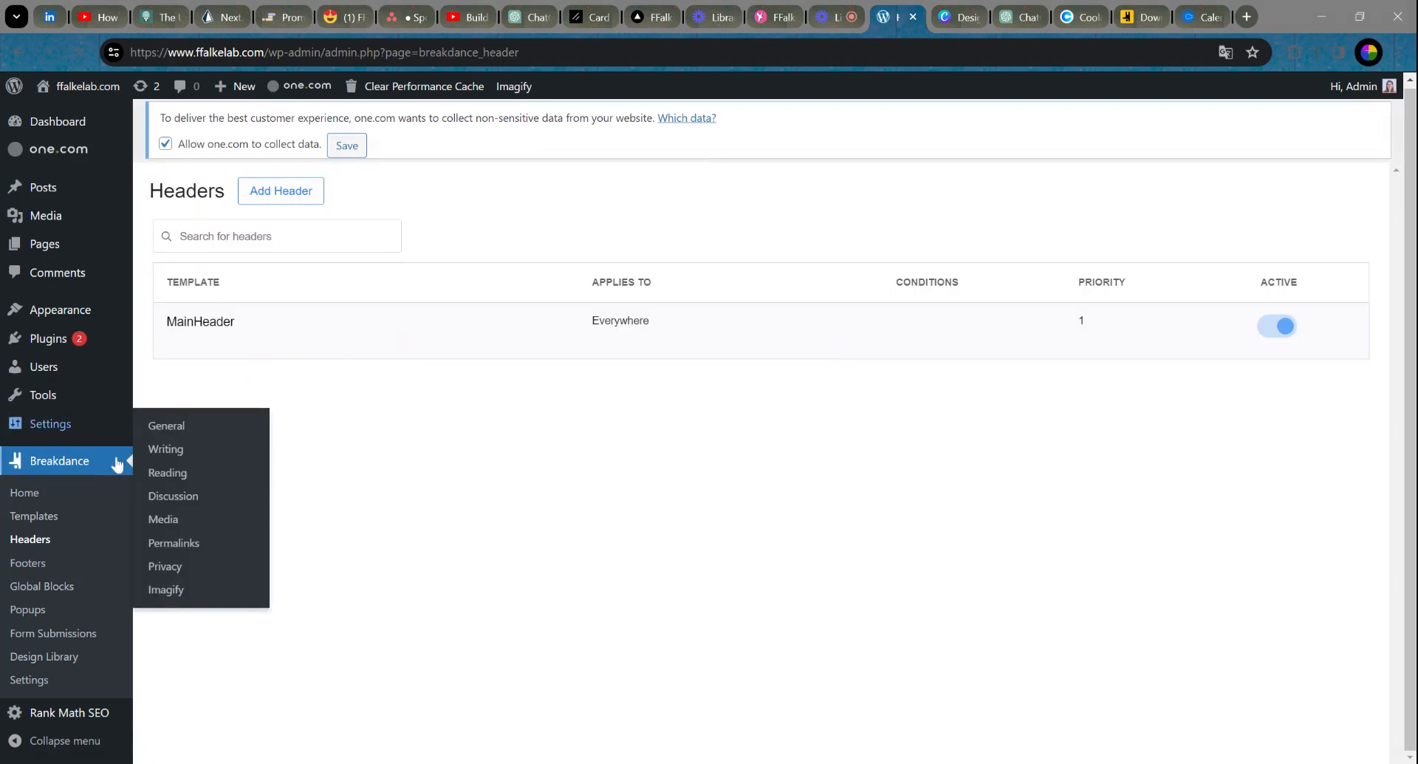
pyautogui.click(28, 565)
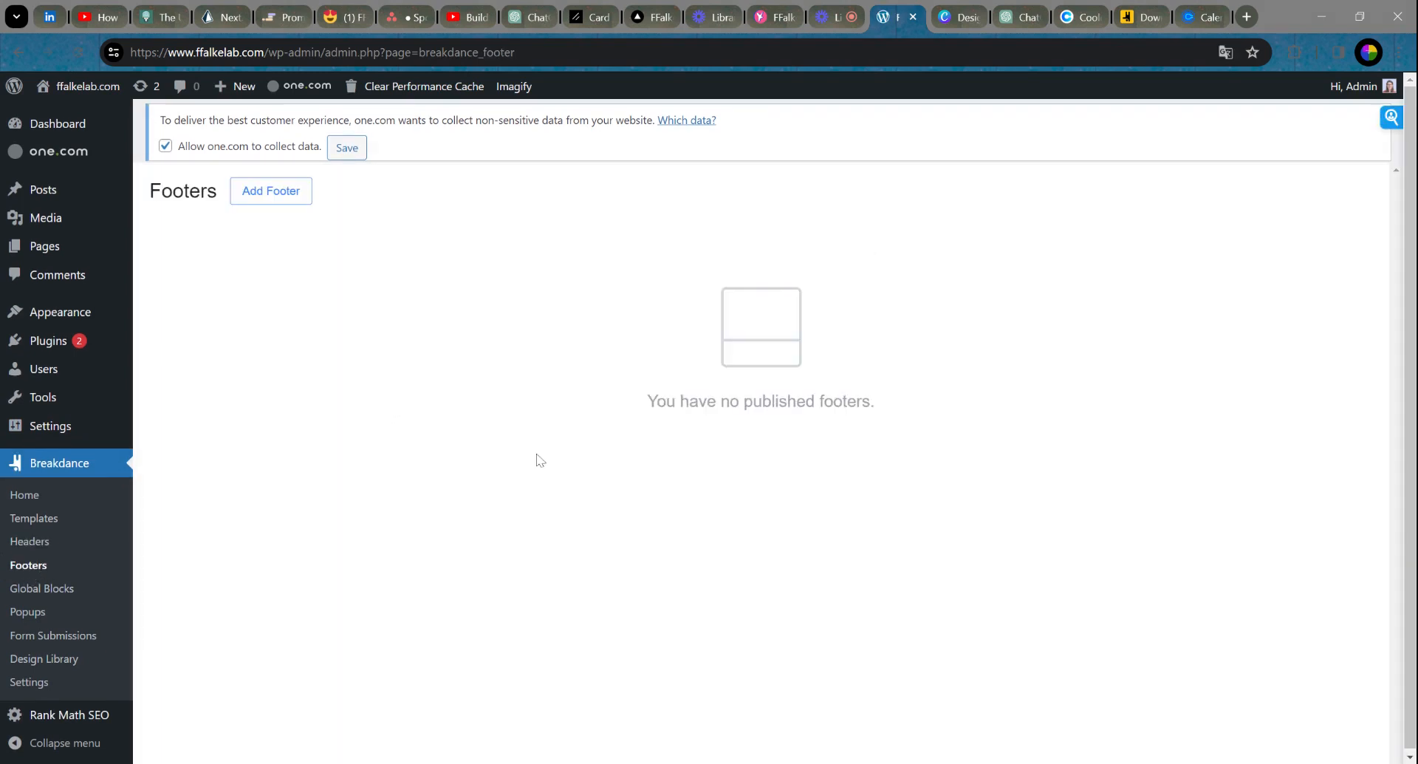
# Step: Add a footer titled 'MainFooter' with Location set to Everywhere
pyautogui.click(263, 195)
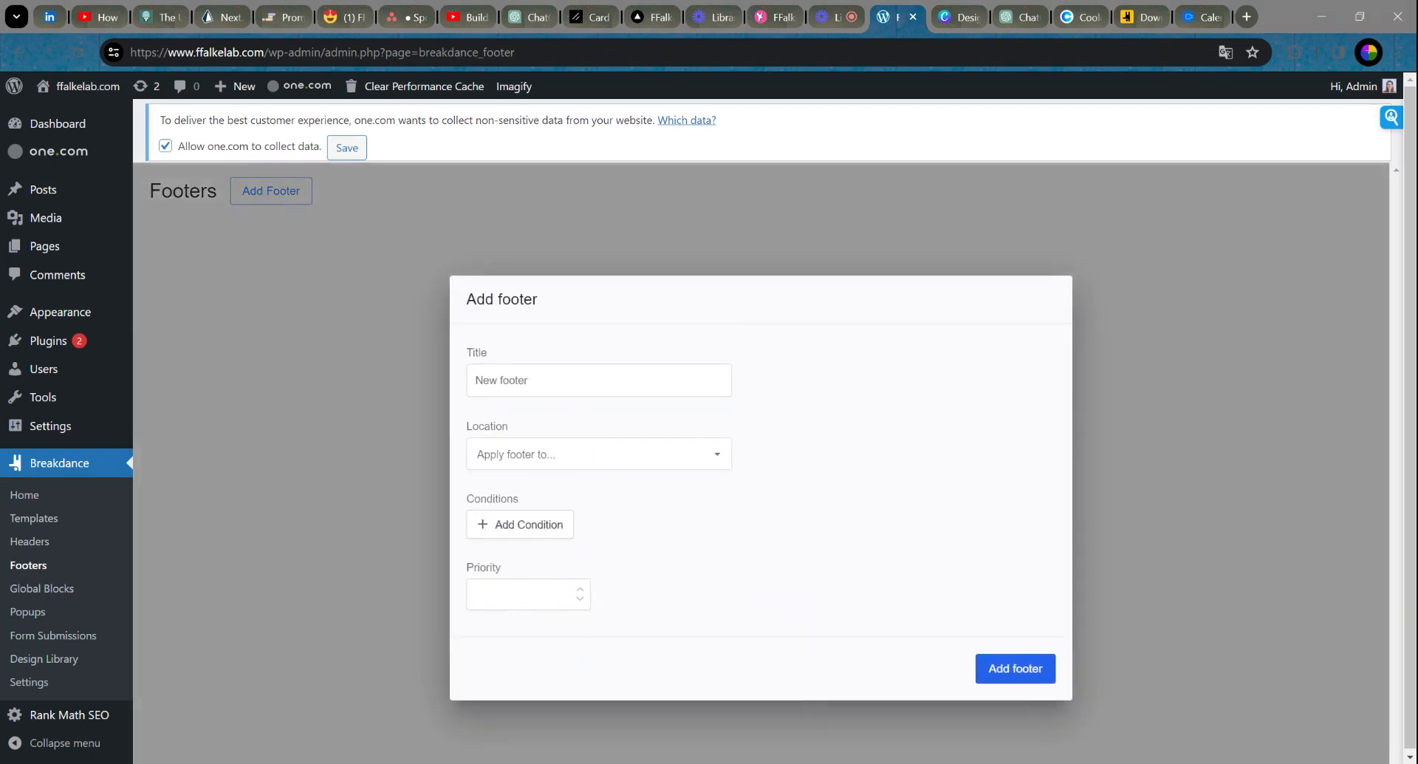
pyautogui.write('MainFooter')
pyautogui.click(569, 457)
pyautogui.click(563, 498)
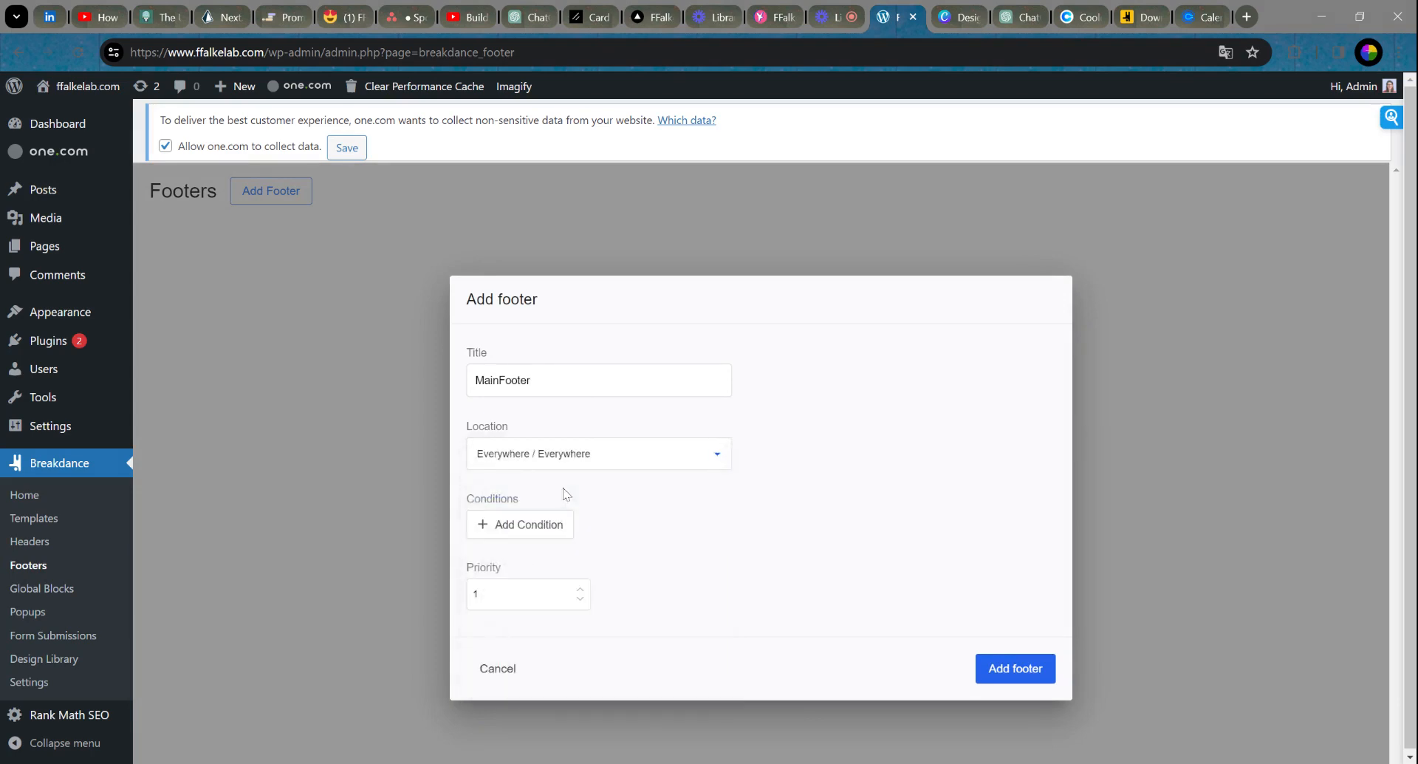
pyautogui.click(1003, 675)
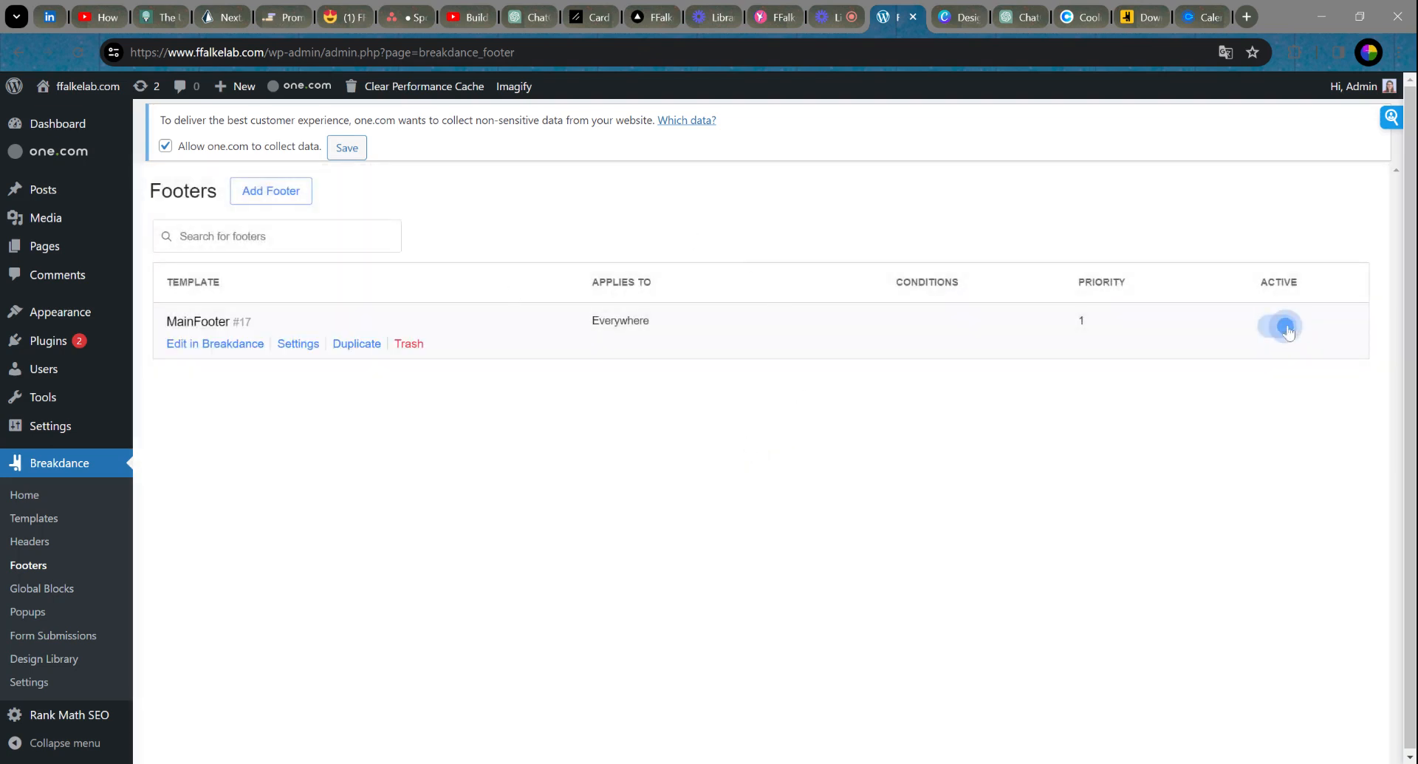
pyautogui.moveTo(204, 350)
# Step: Open MainFooter in the Breakdance builder and search the design library for 'footer'
pyautogui.click(204, 347)
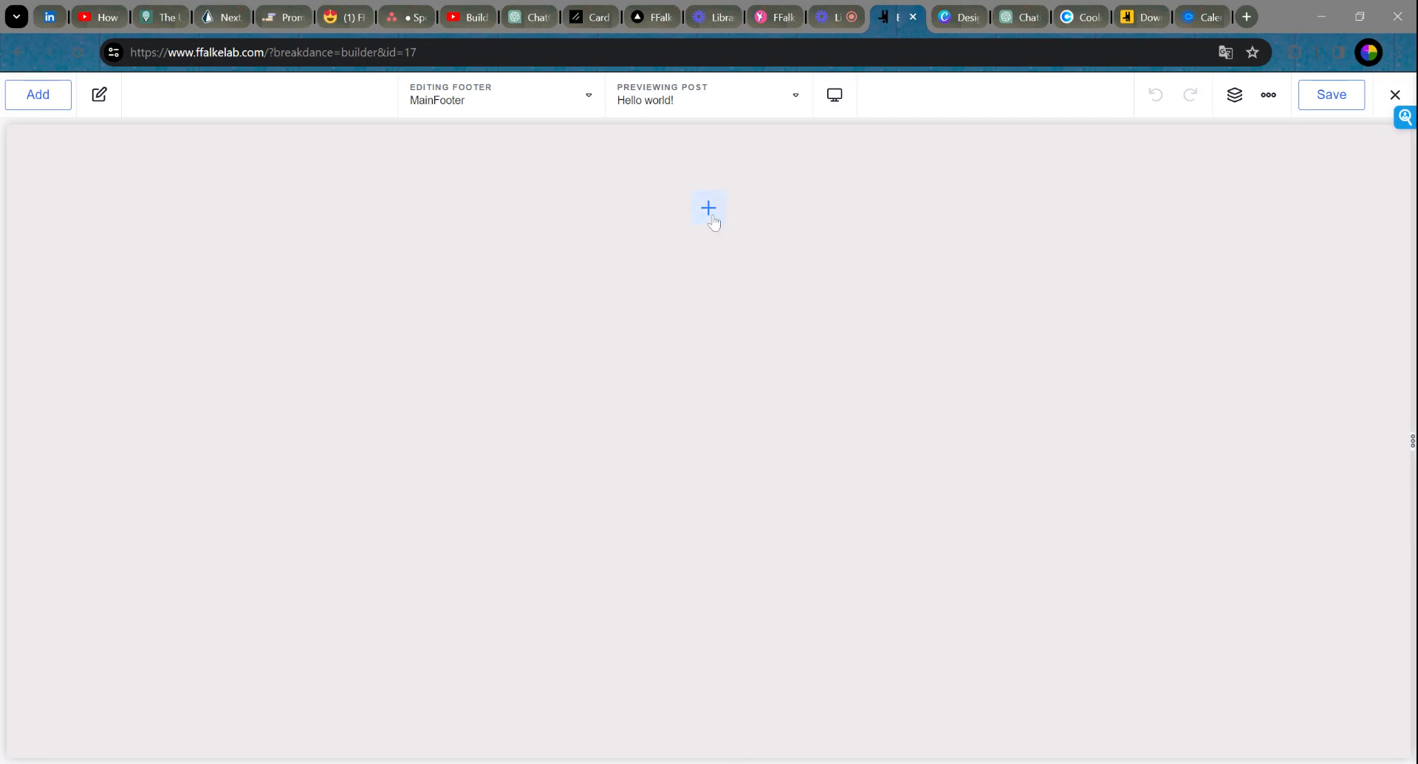
pyautogui.click(708, 208)
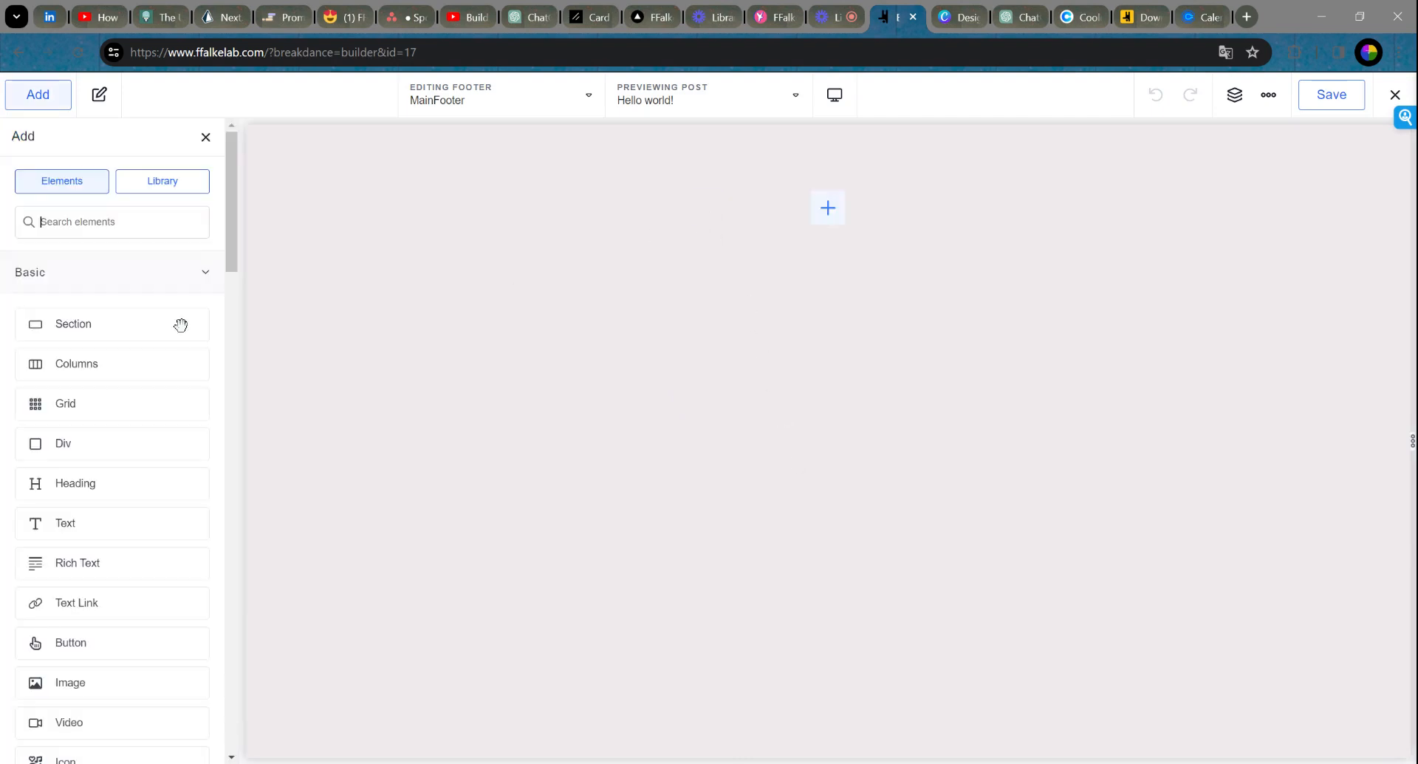
pyautogui.click(168, 189)
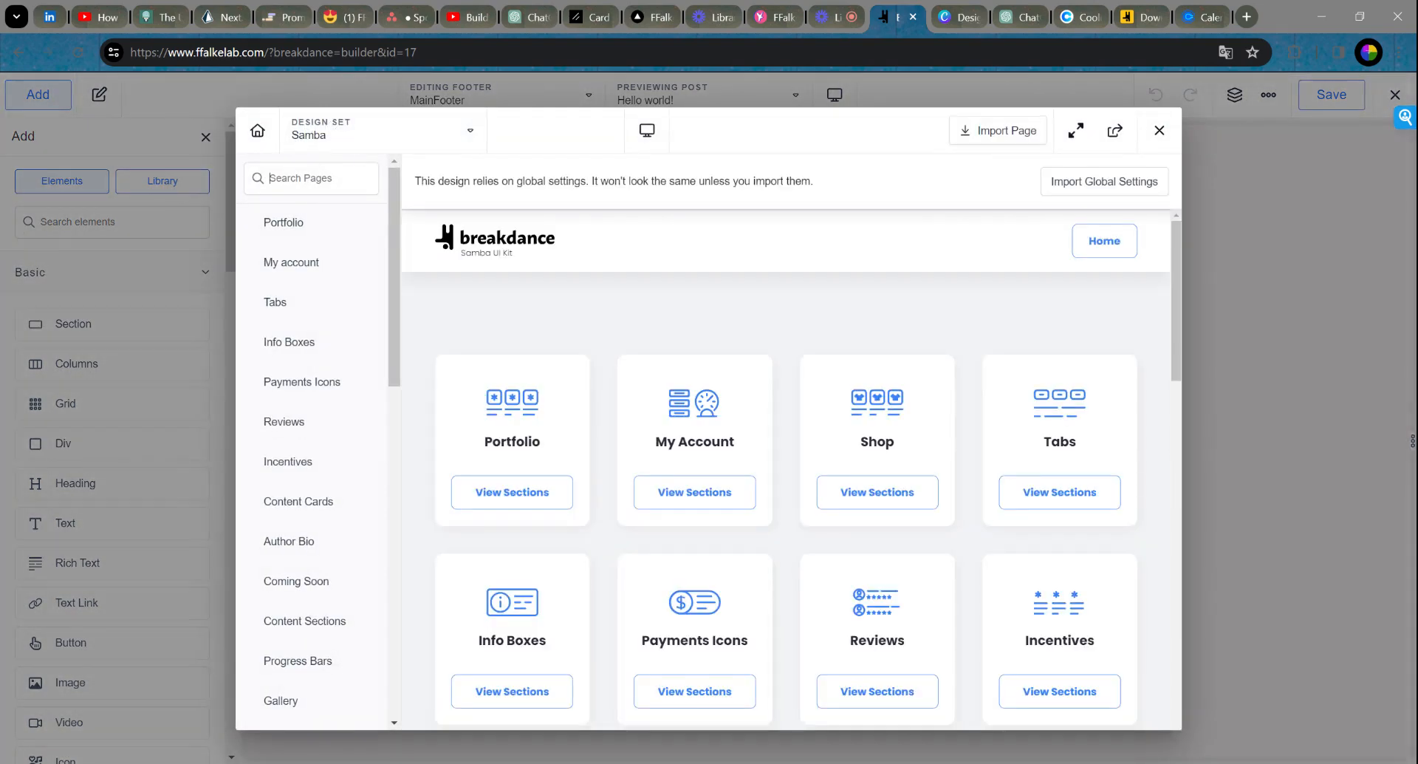
pyautogui.write('footer')
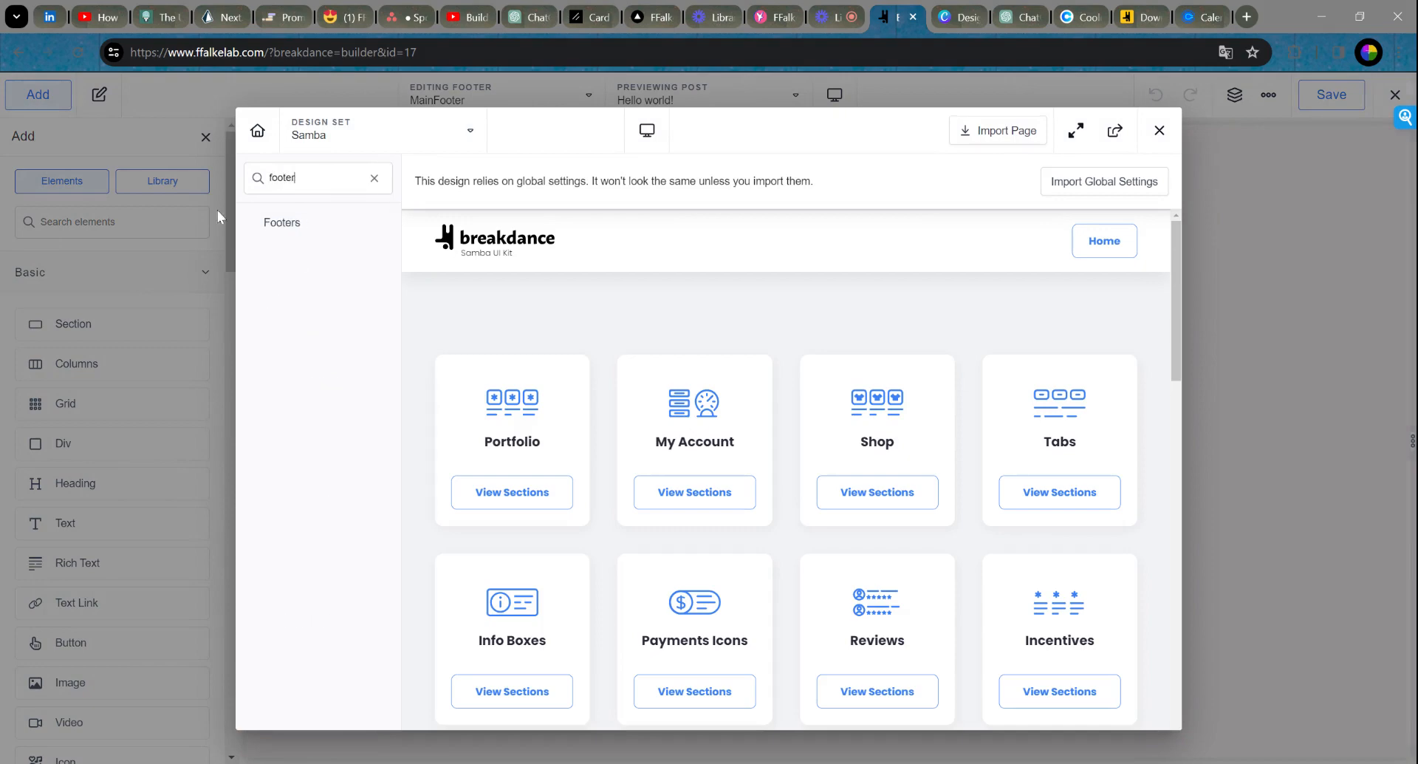
pyautogui.click(271, 229)
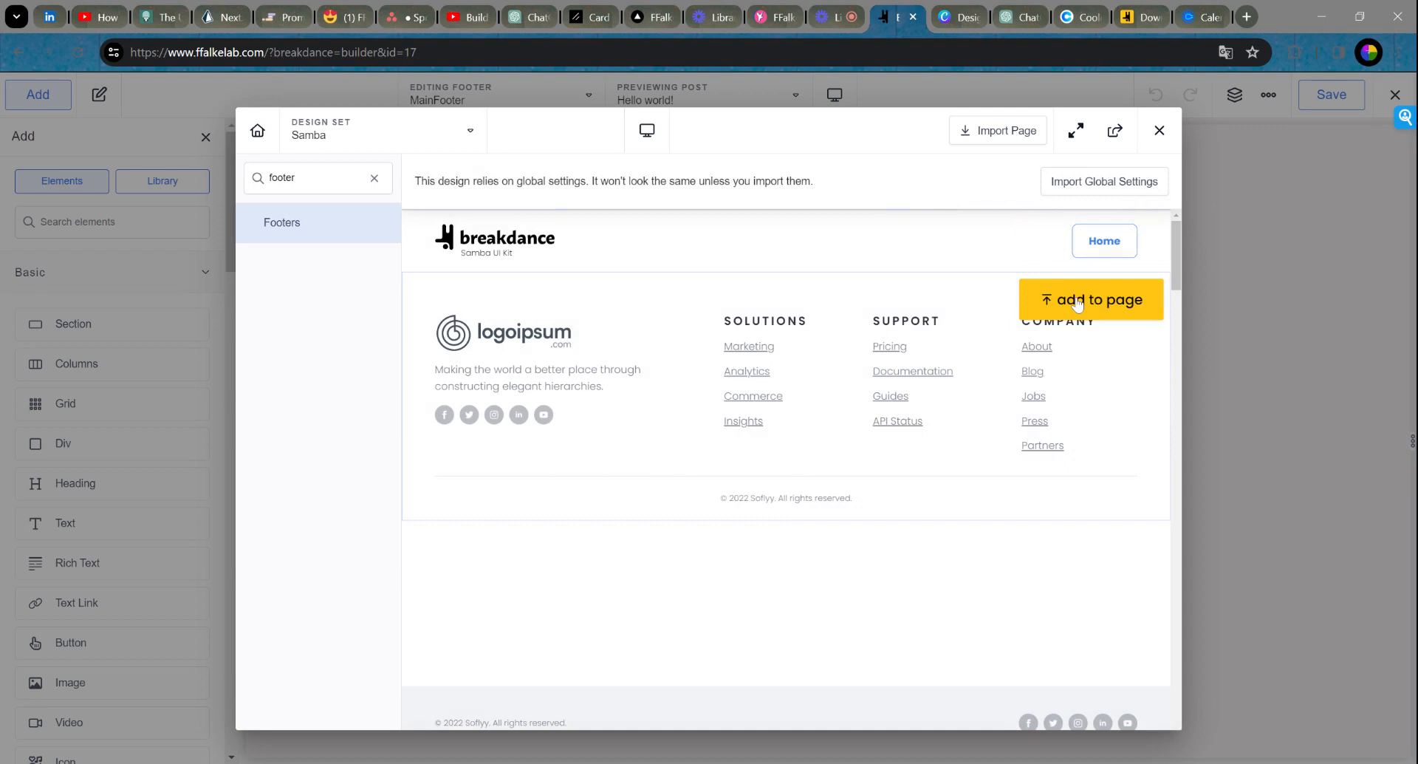
# Step: Scroll through the Samba library's footer designs
pyautogui.scroll(-5, 894, 325)
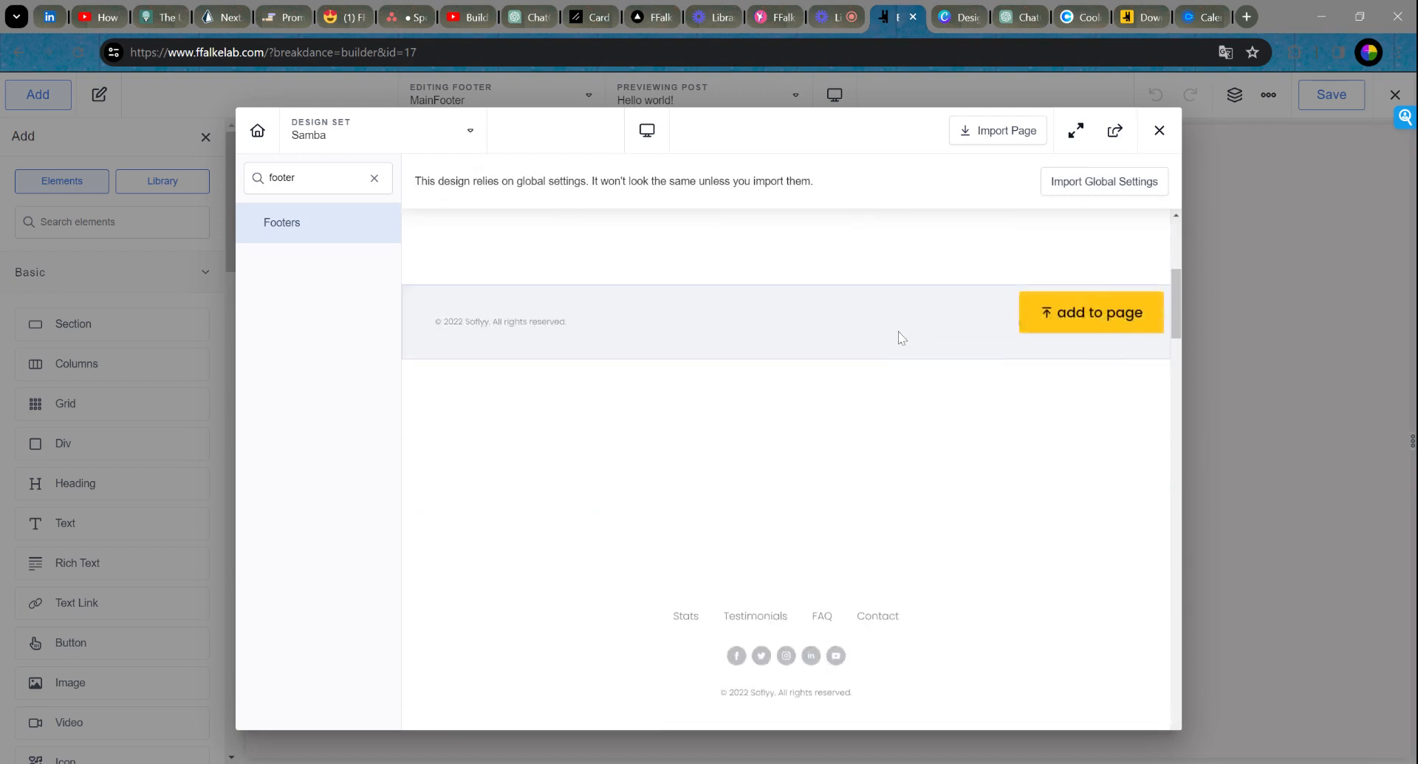
pyautogui.scroll(1, 894, 343)
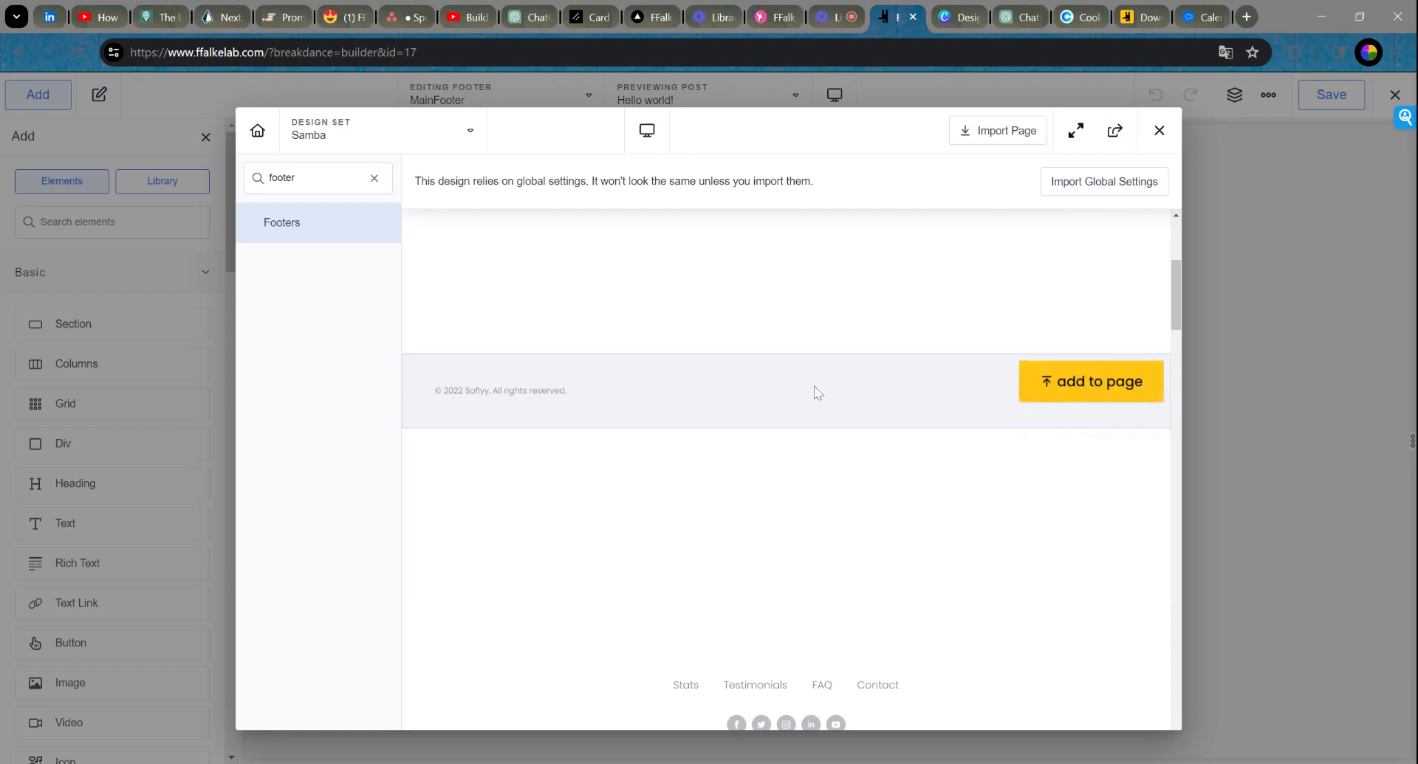
pyautogui.scroll(-6, 814, 386)
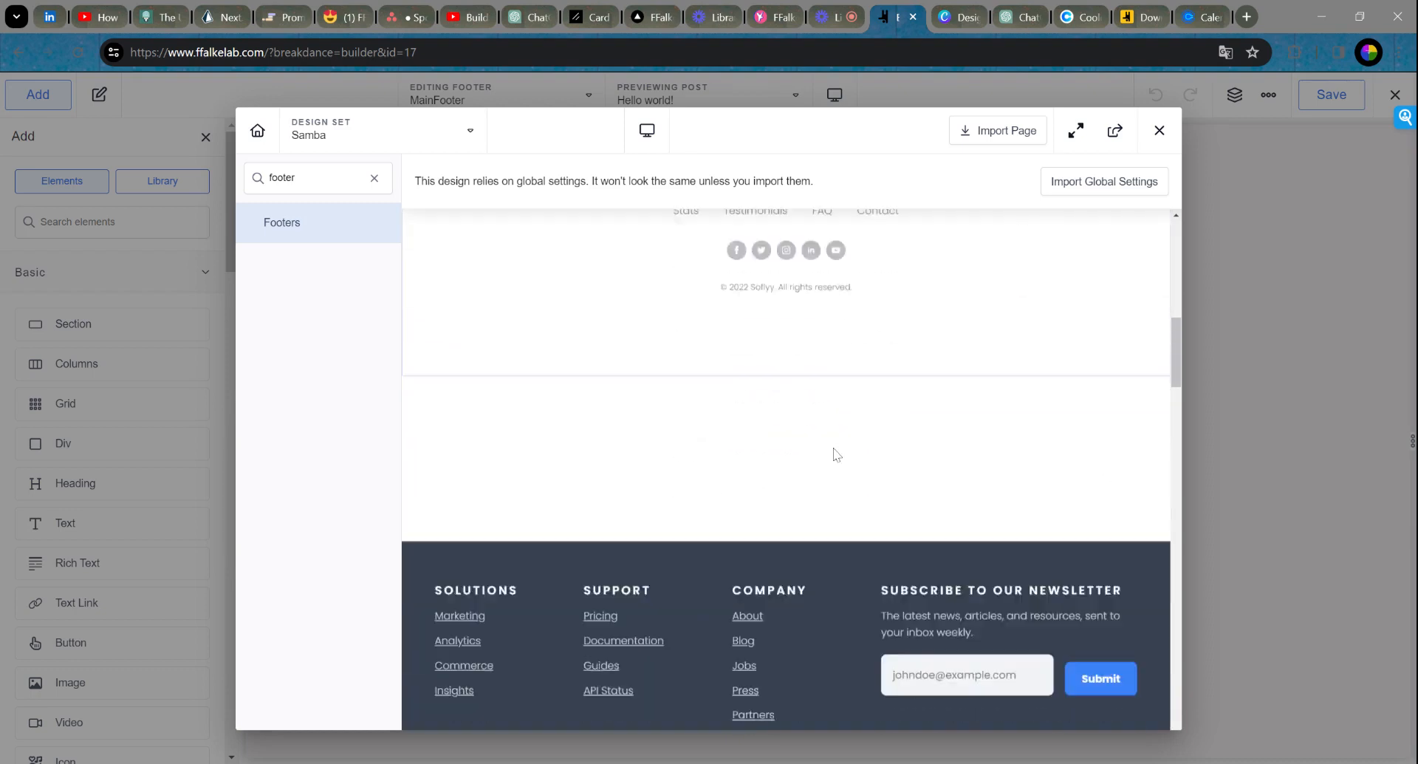
pyautogui.scroll(-10, 837, 452)
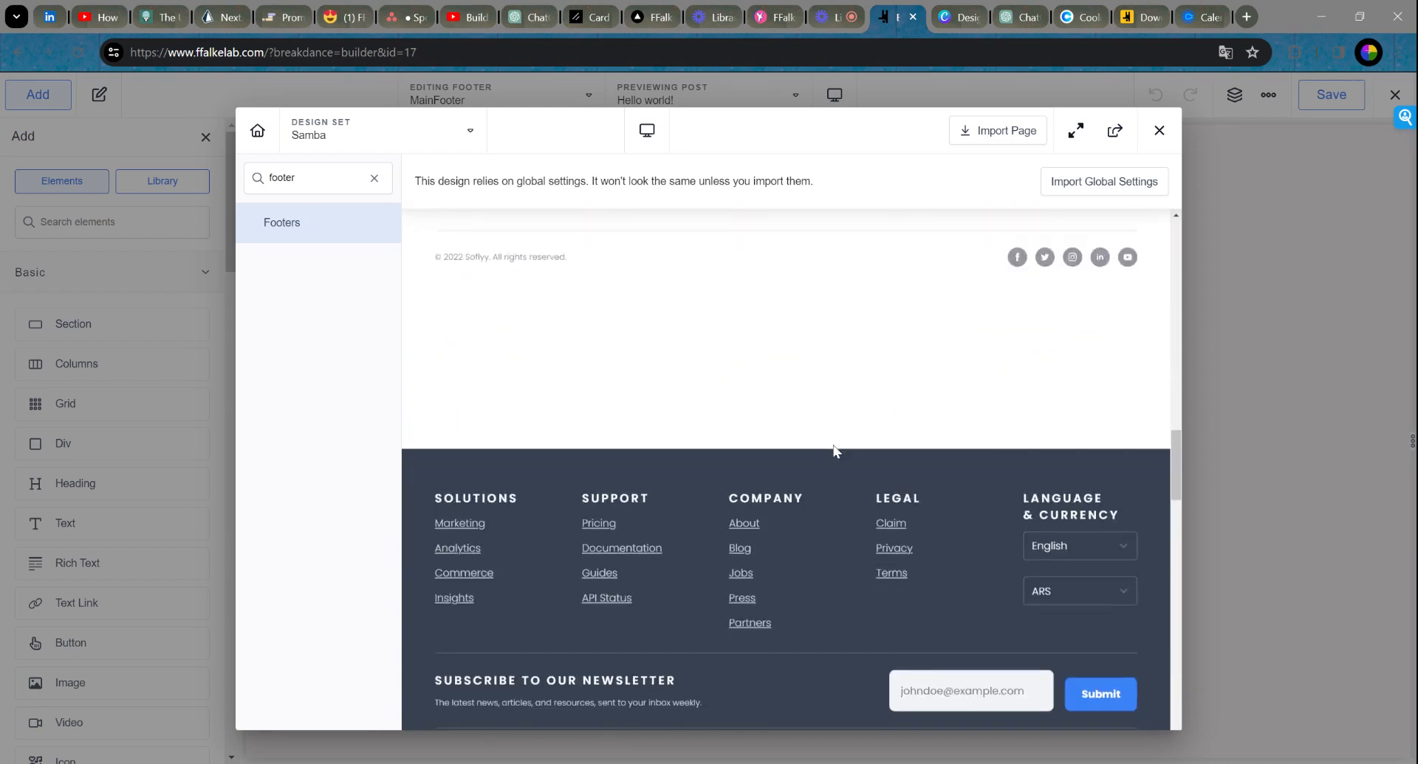
pyautogui.scroll(-10, 834, 450)
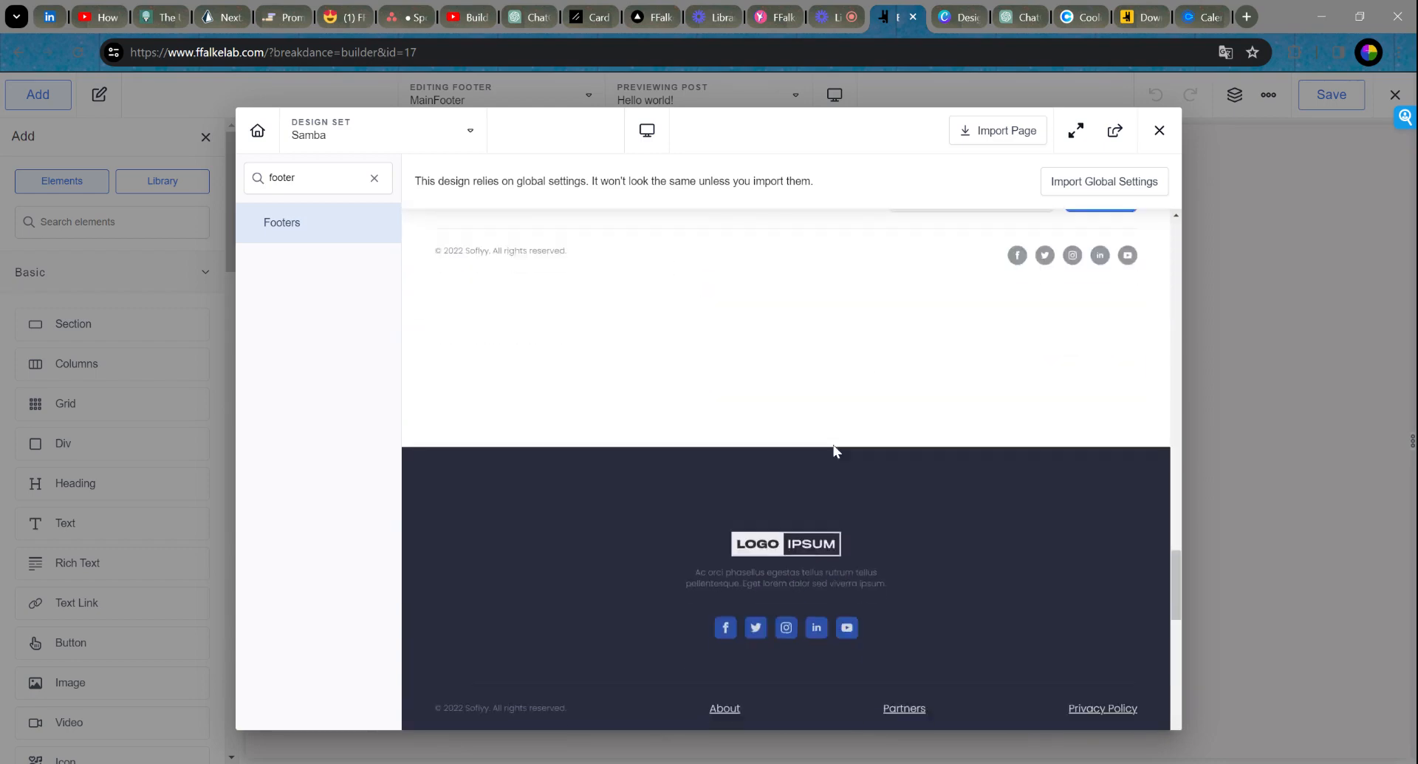
pyautogui.scroll(-15, 833, 451)
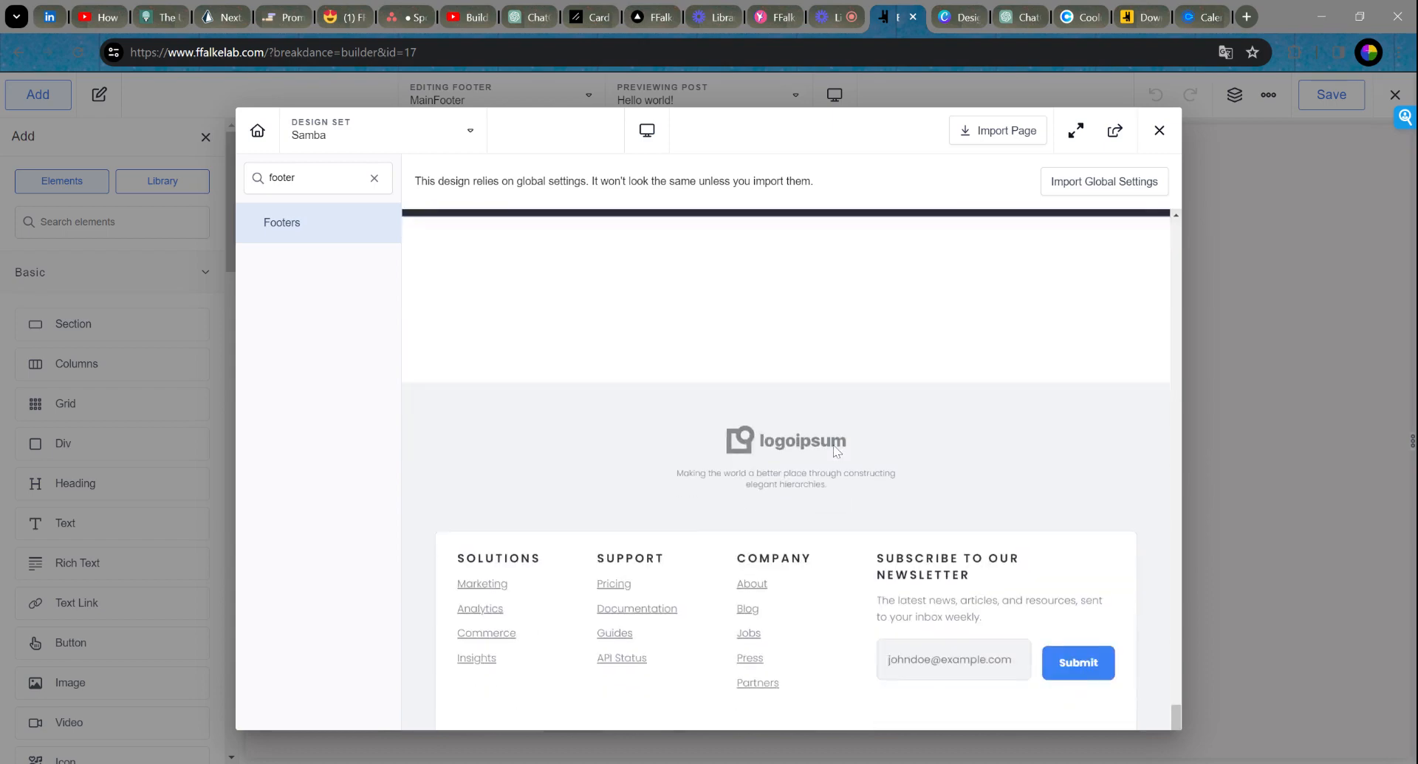
pyautogui.scroll(-15, 837, 451)
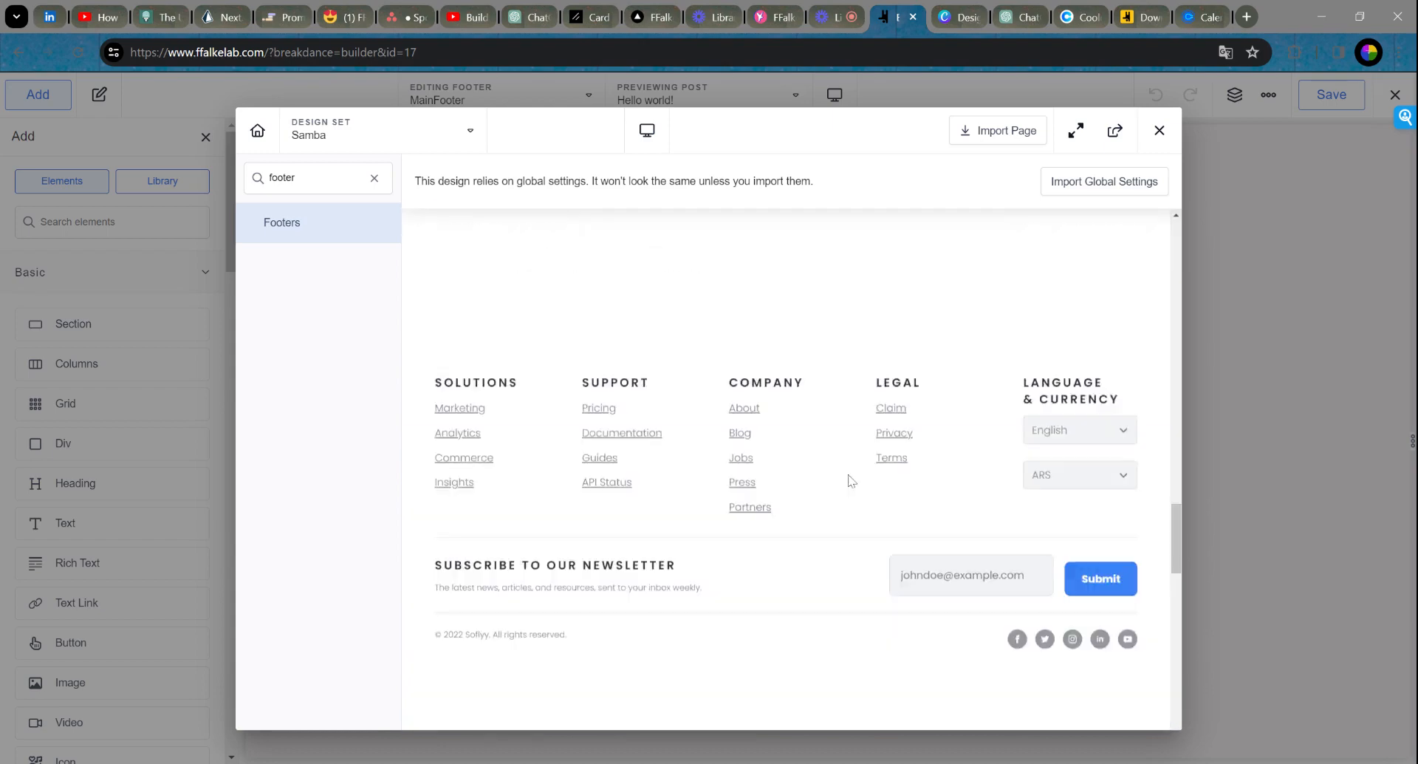
pyautogui.scroll(5, 848, 478)
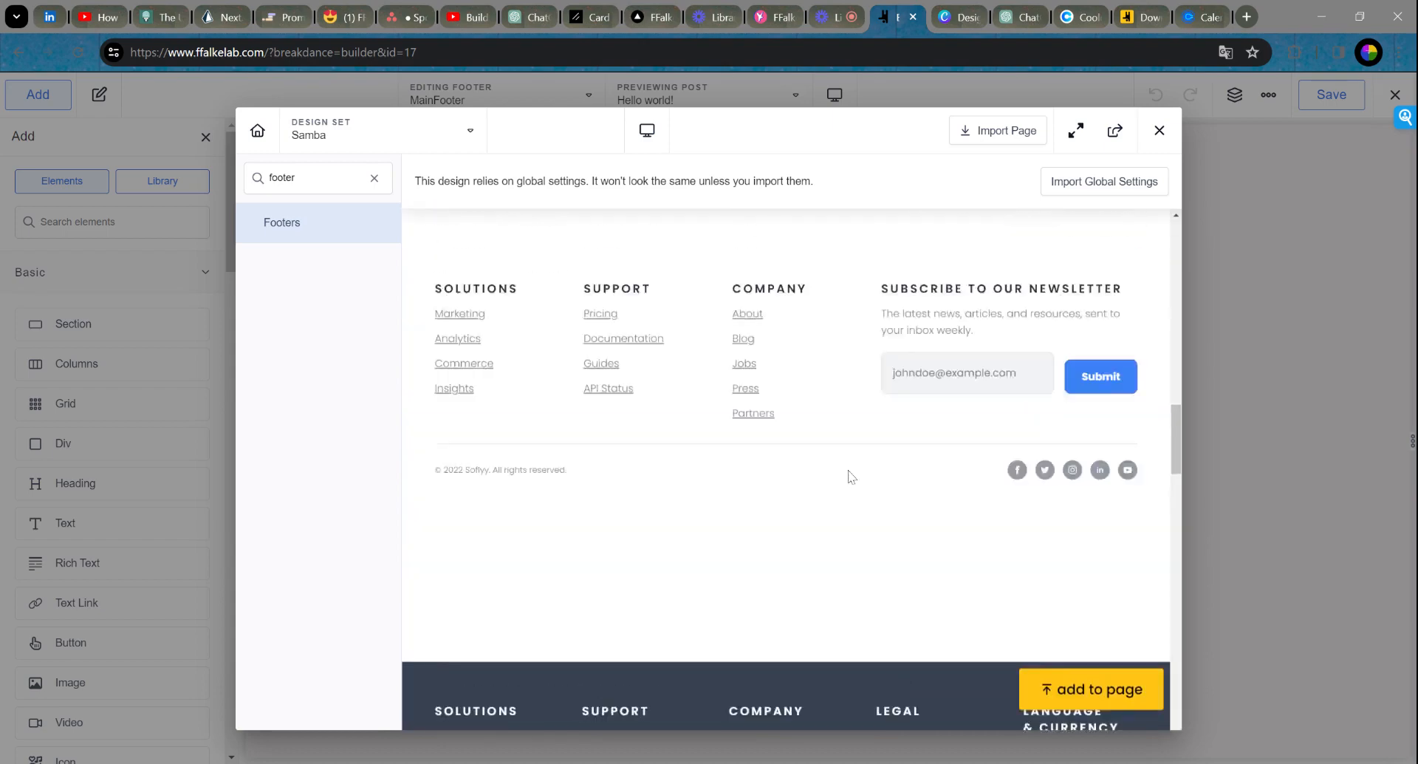
pyautogui.scroll(8, 848, 478)
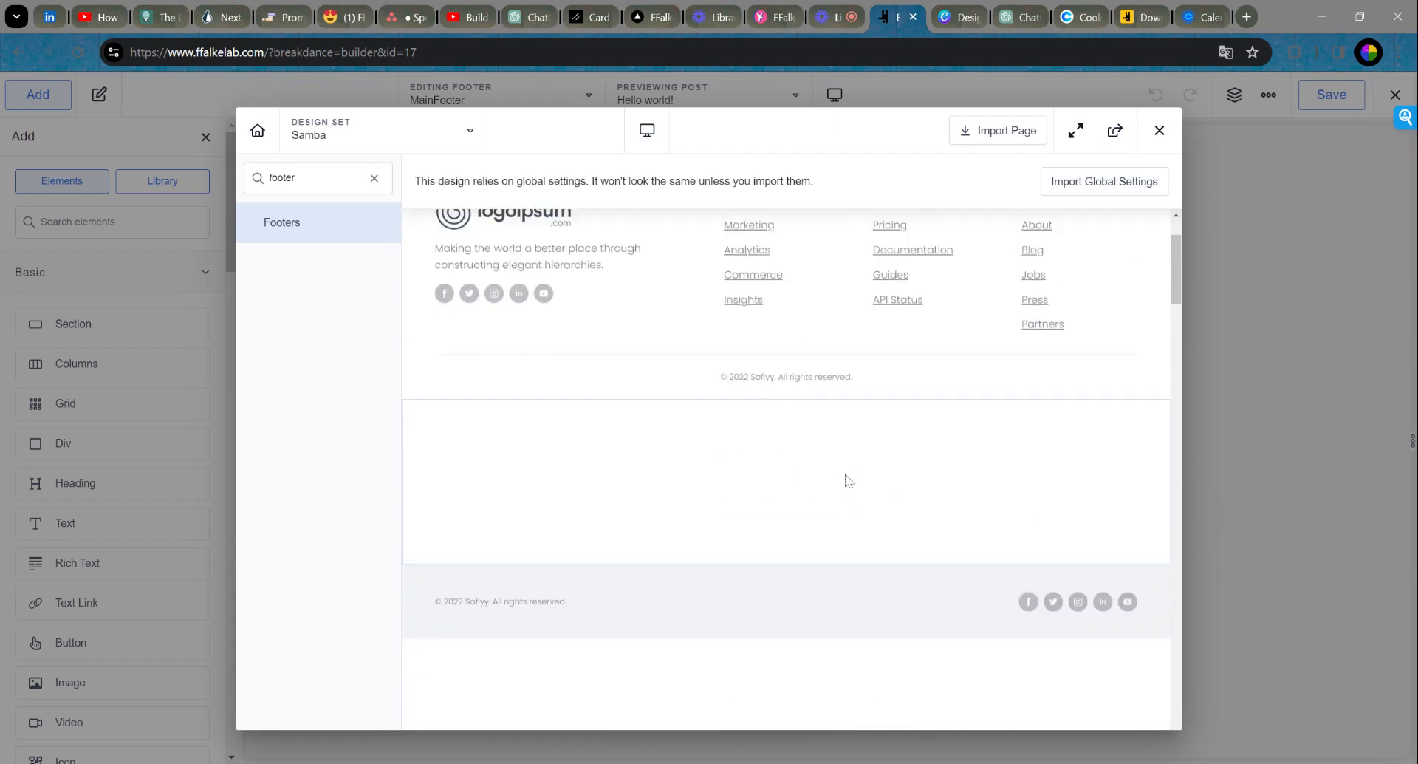
# Step: Insert the simple copyright footer and change its text to '© 2024 FFalkeLab. All rights reserved.'
pyautogui.click(1092, 517)
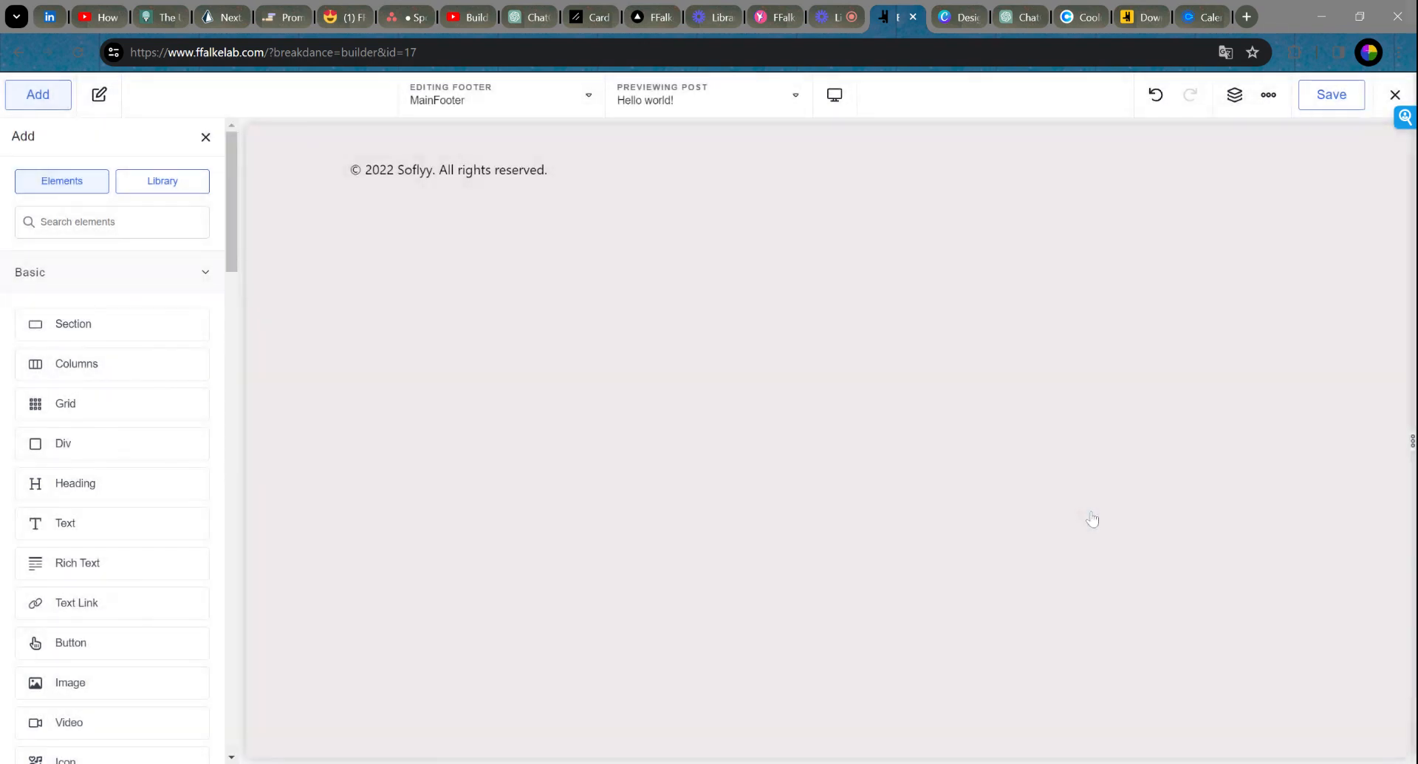
pyautogui.click(735, 173)
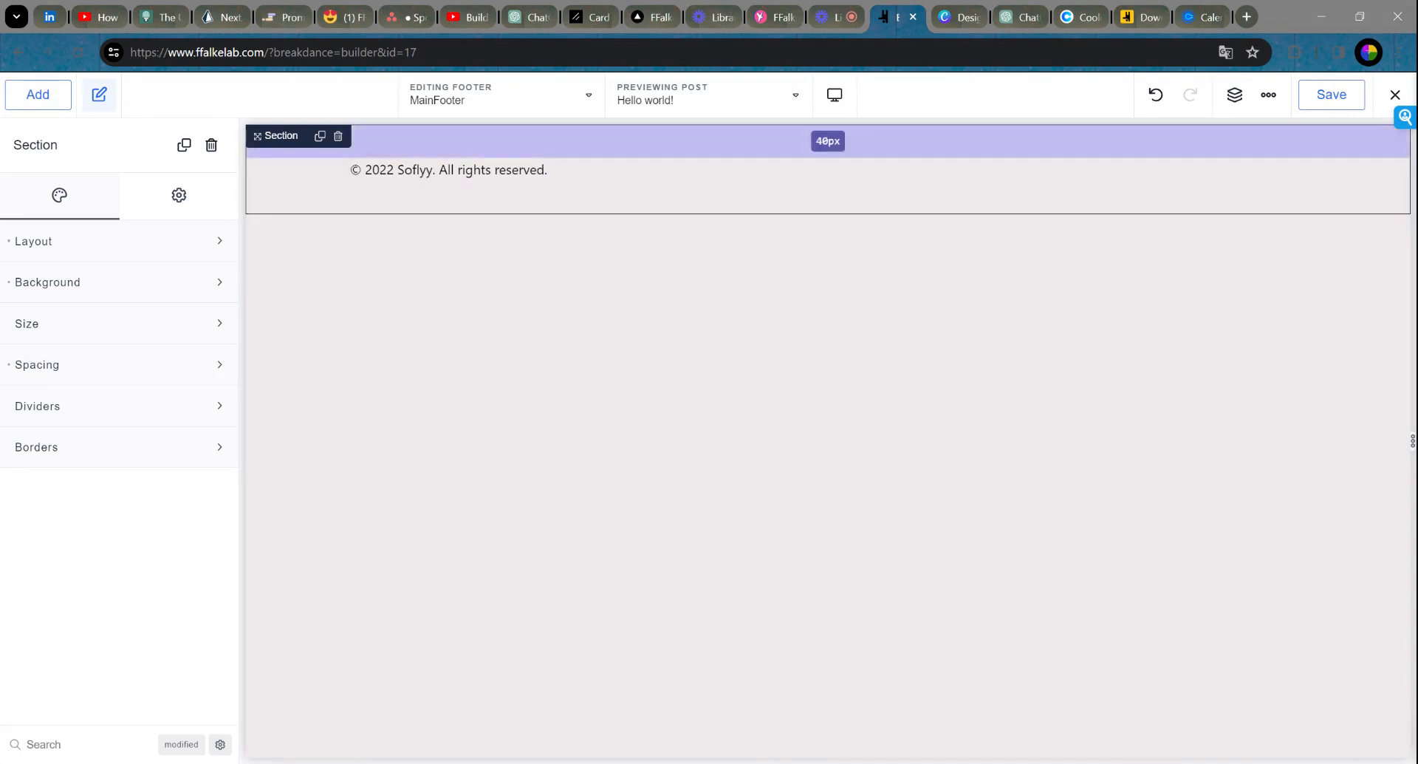
pyautogui.click(452, 169)
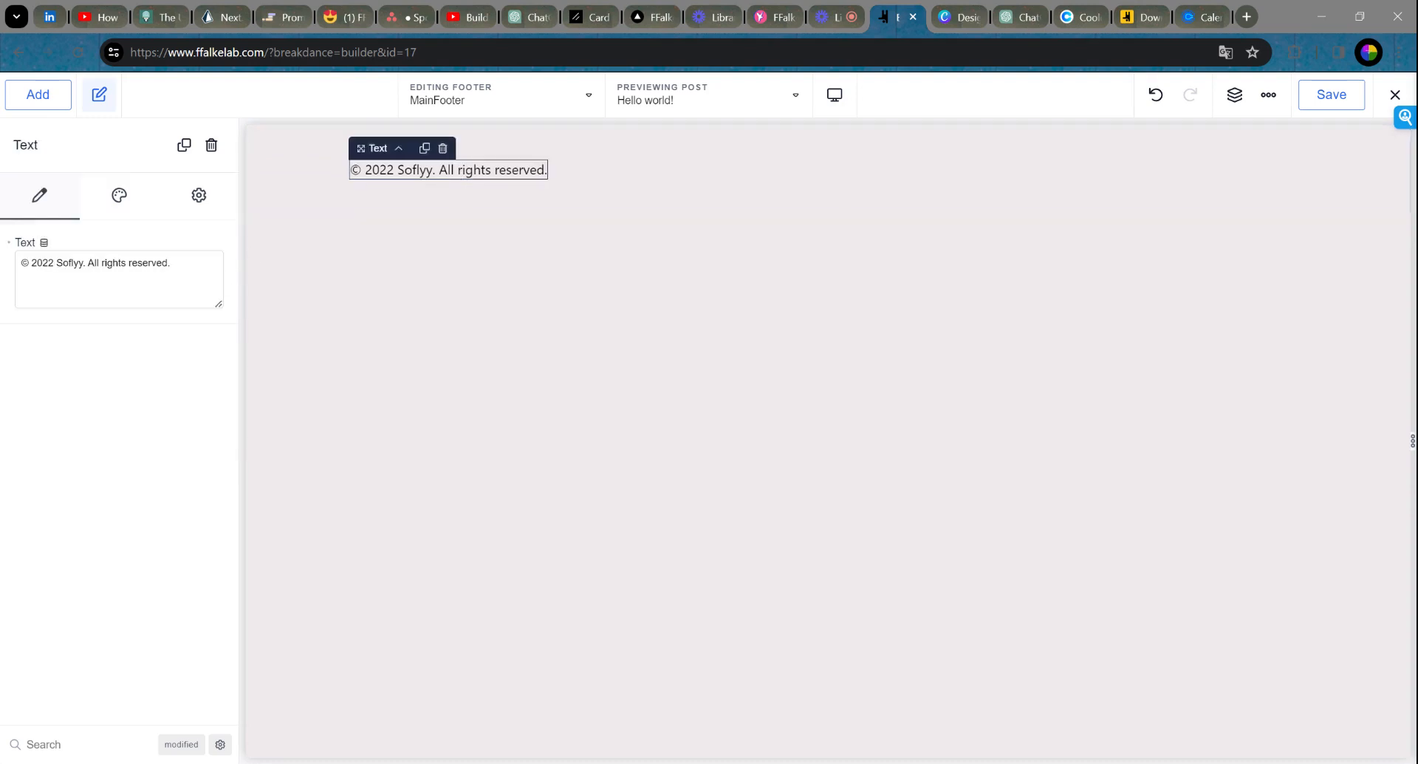
pyautogui.press('BackSpace')
pyautogui.write('3')
pyautogui.press('BackSpace')
pyautogui.write('4')
pyautogui.hotkey('ctrl', 'shift', 'Right')
pyautogui.hotkey('ctrl', 'shift', 'Right')
pyautogui.write('FFalkeLab')
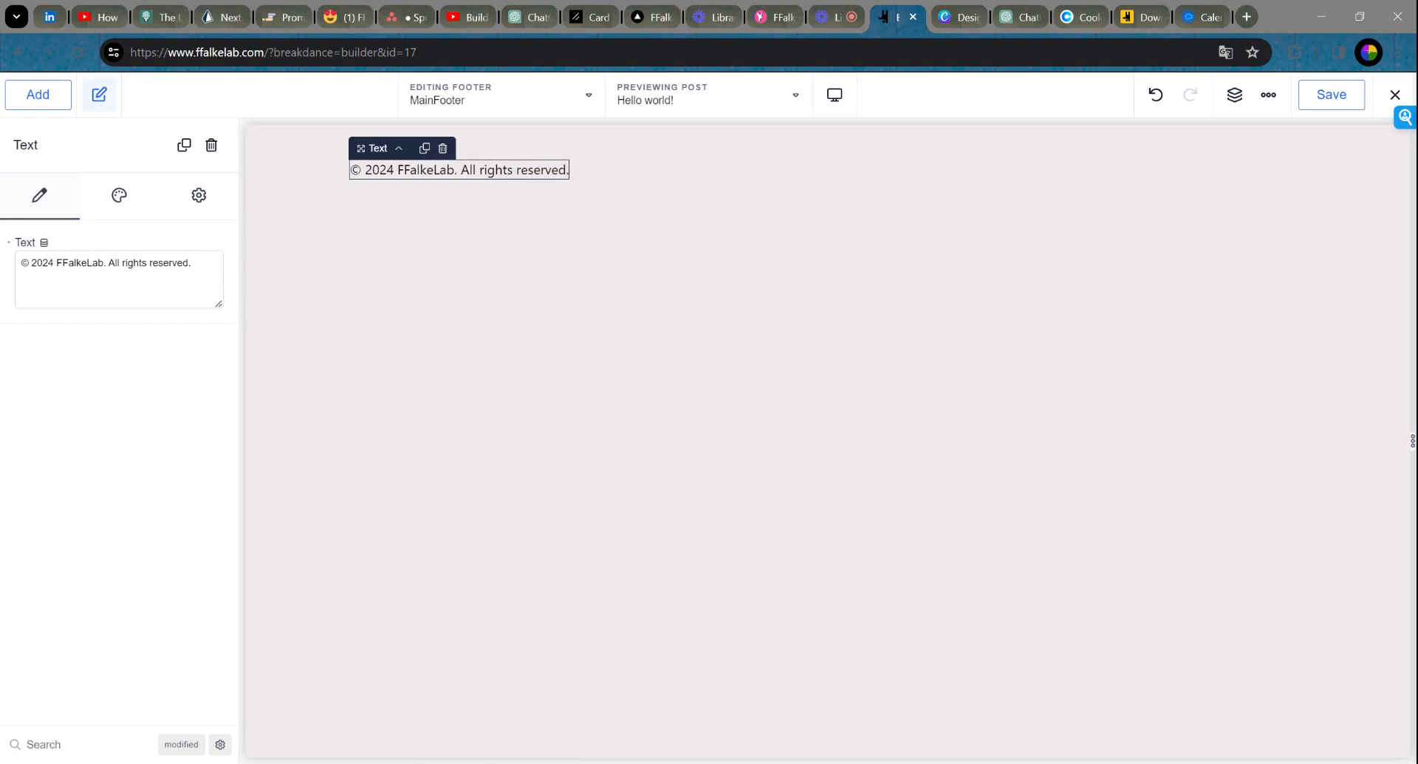
# Step: In the Social Icons element, try a custom icon for the first network, then restore Facebook
pyautogui.click(1240, 174)
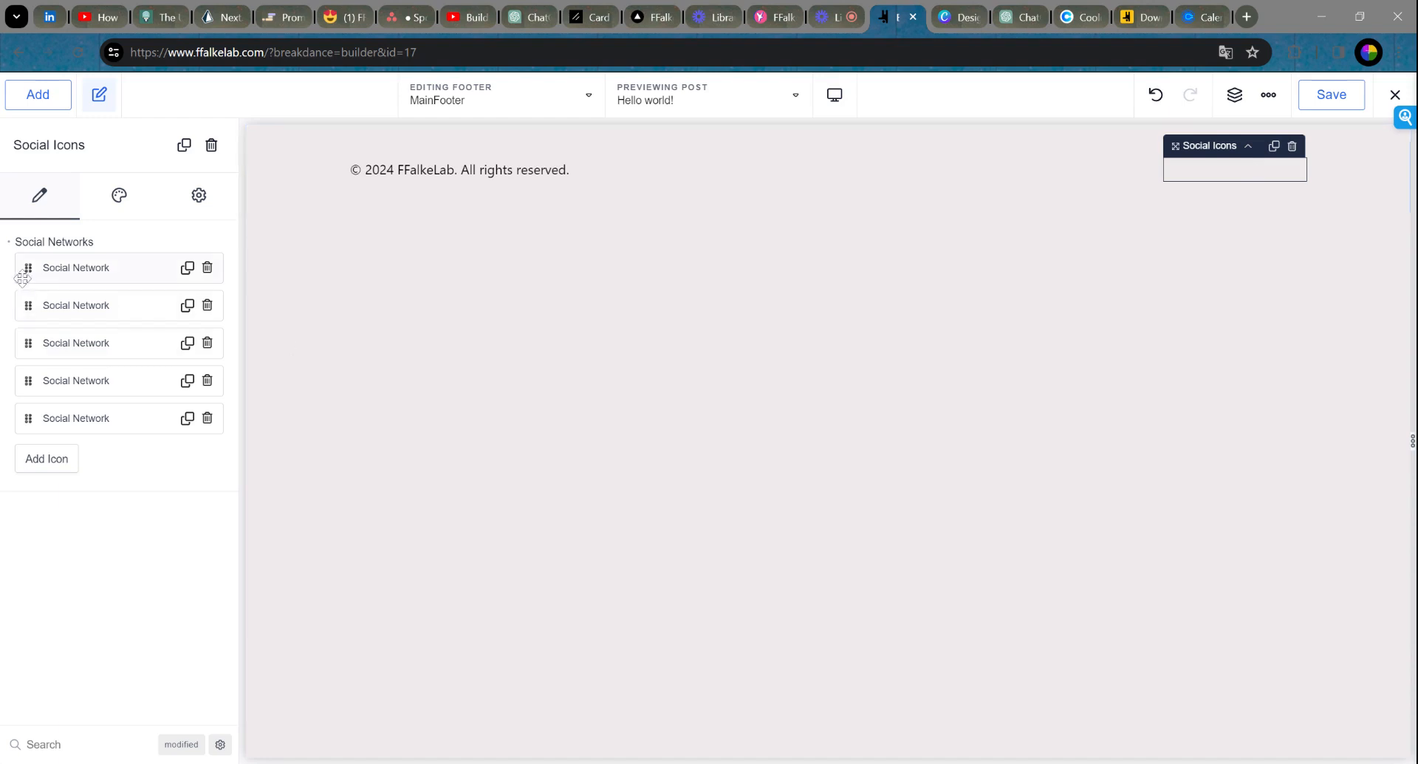
pyautogui.click(61, 272)
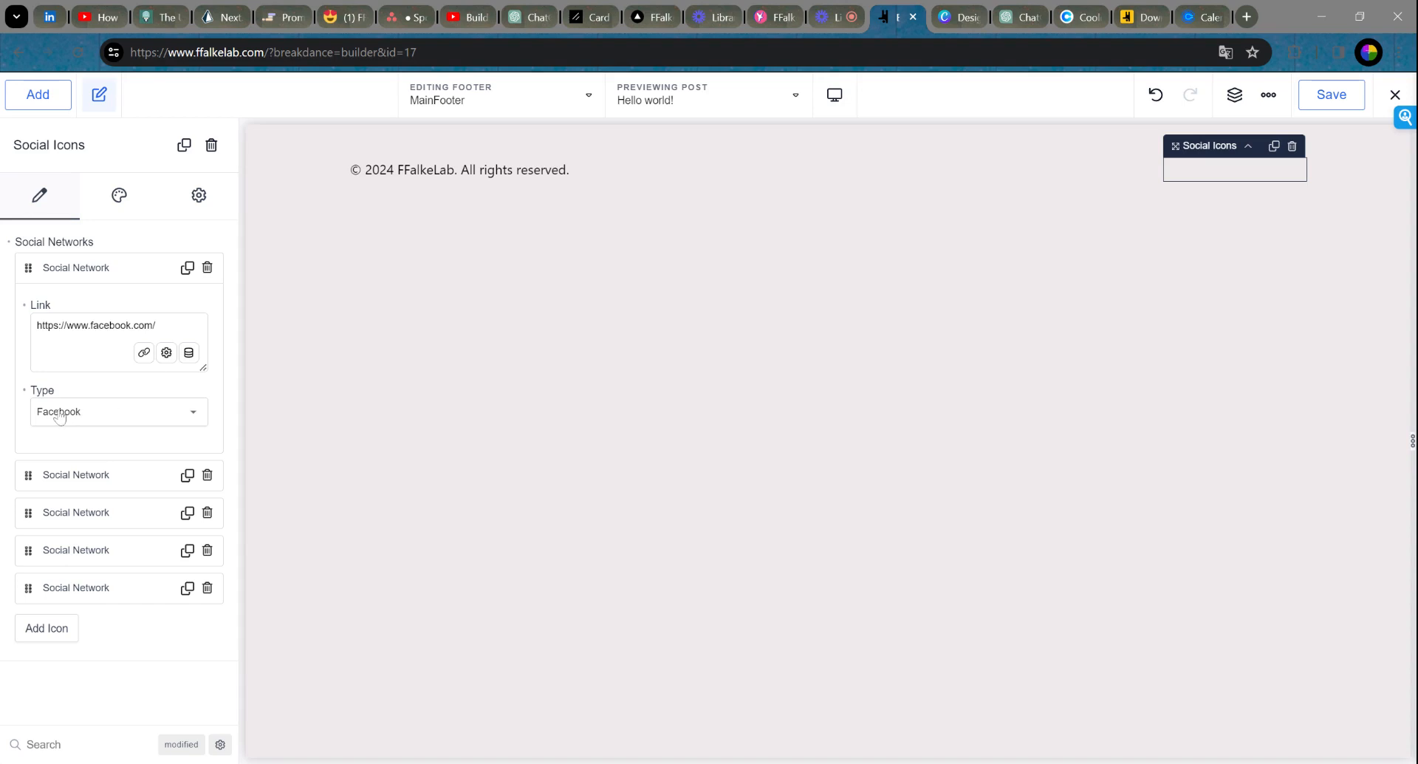
pyautogui.click(109, 422)
pyautogui.scroll(-1, 126, 453)
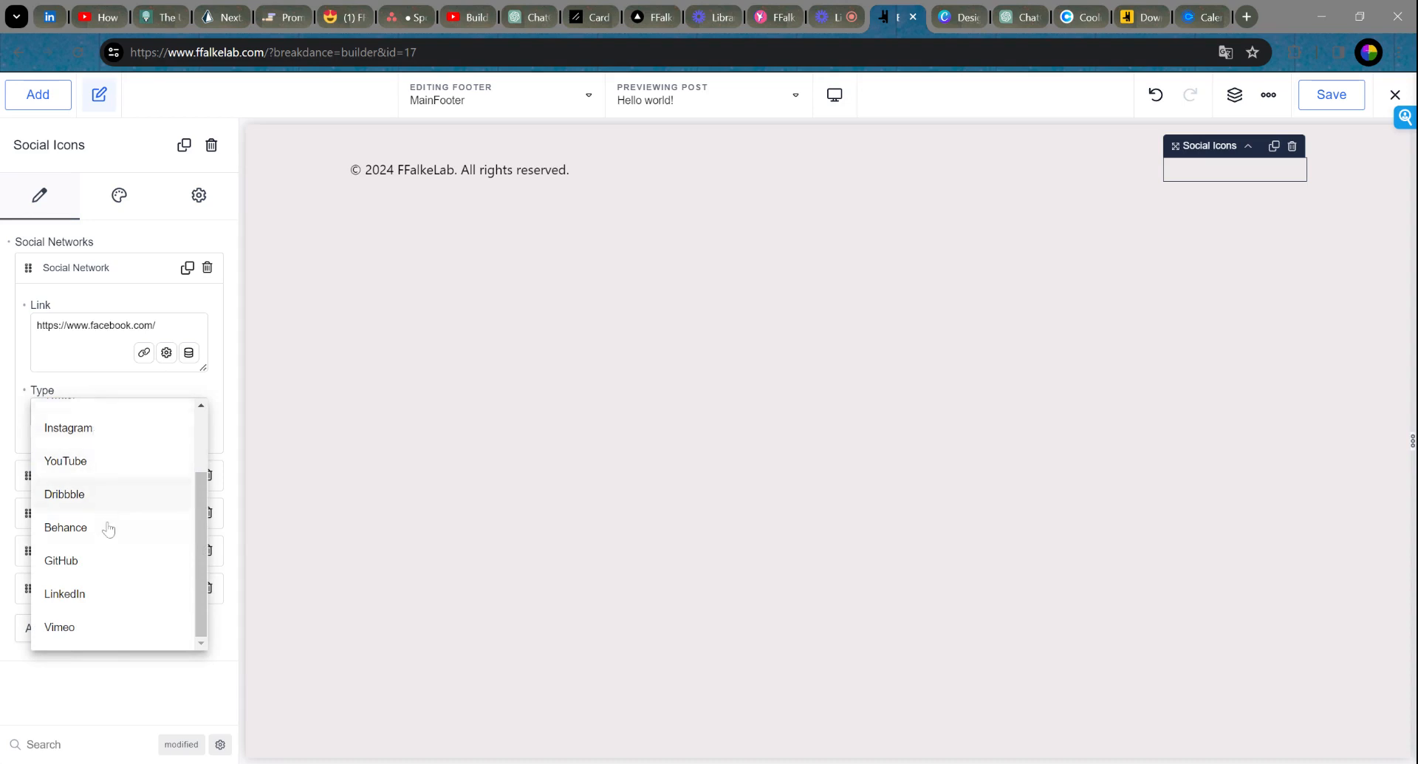
pyautogui.scroll(2, 118, 508)
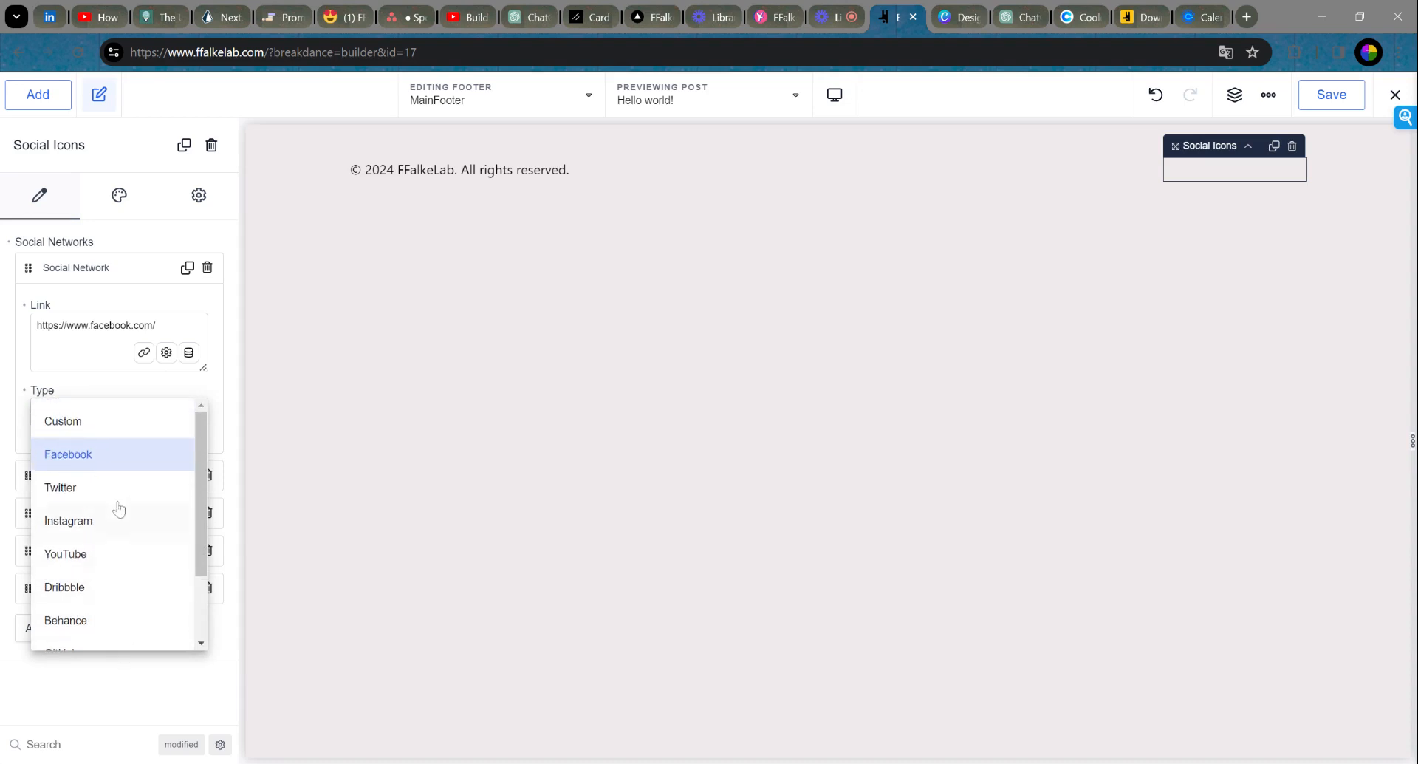
pyautogui.click(137, 423)
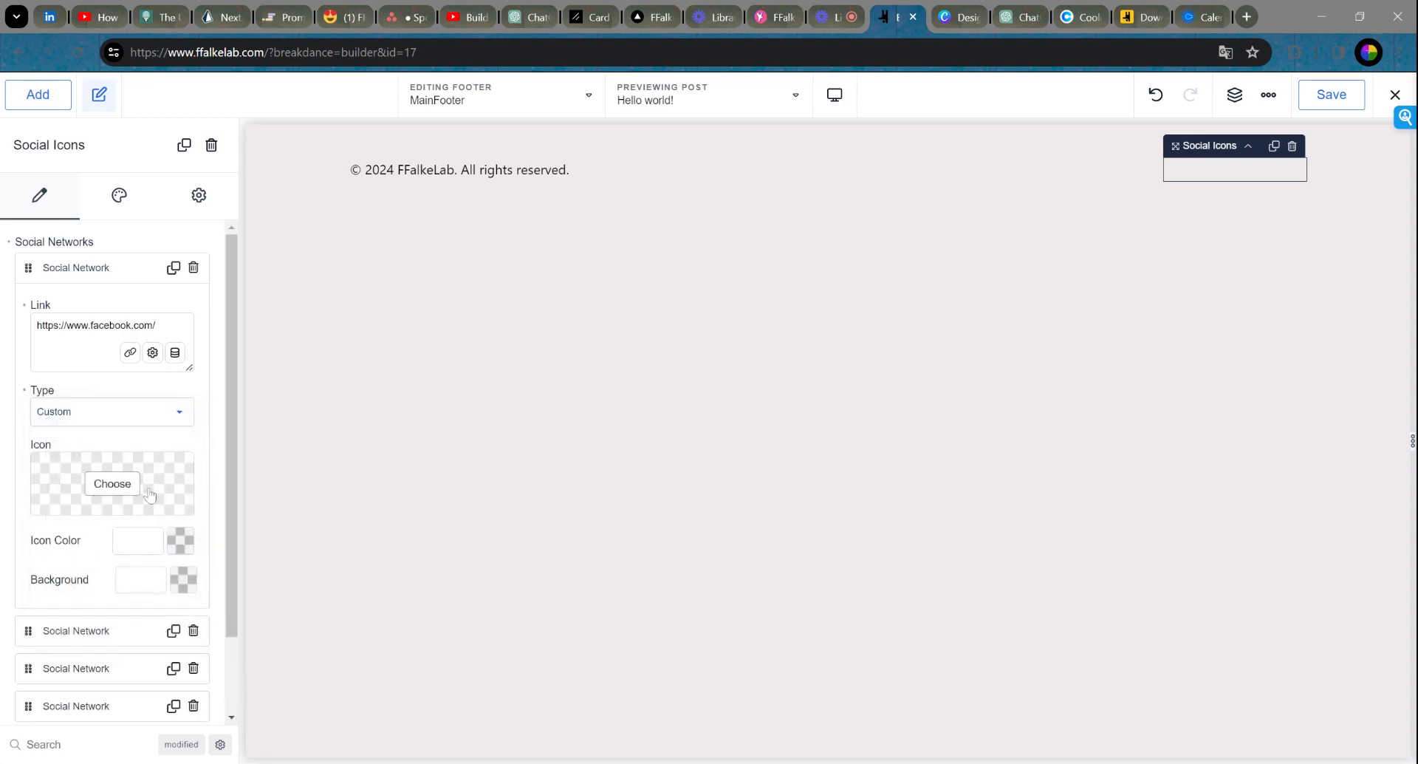
pyautogui.click(106, 416)
pyautogui.click(93, 455)
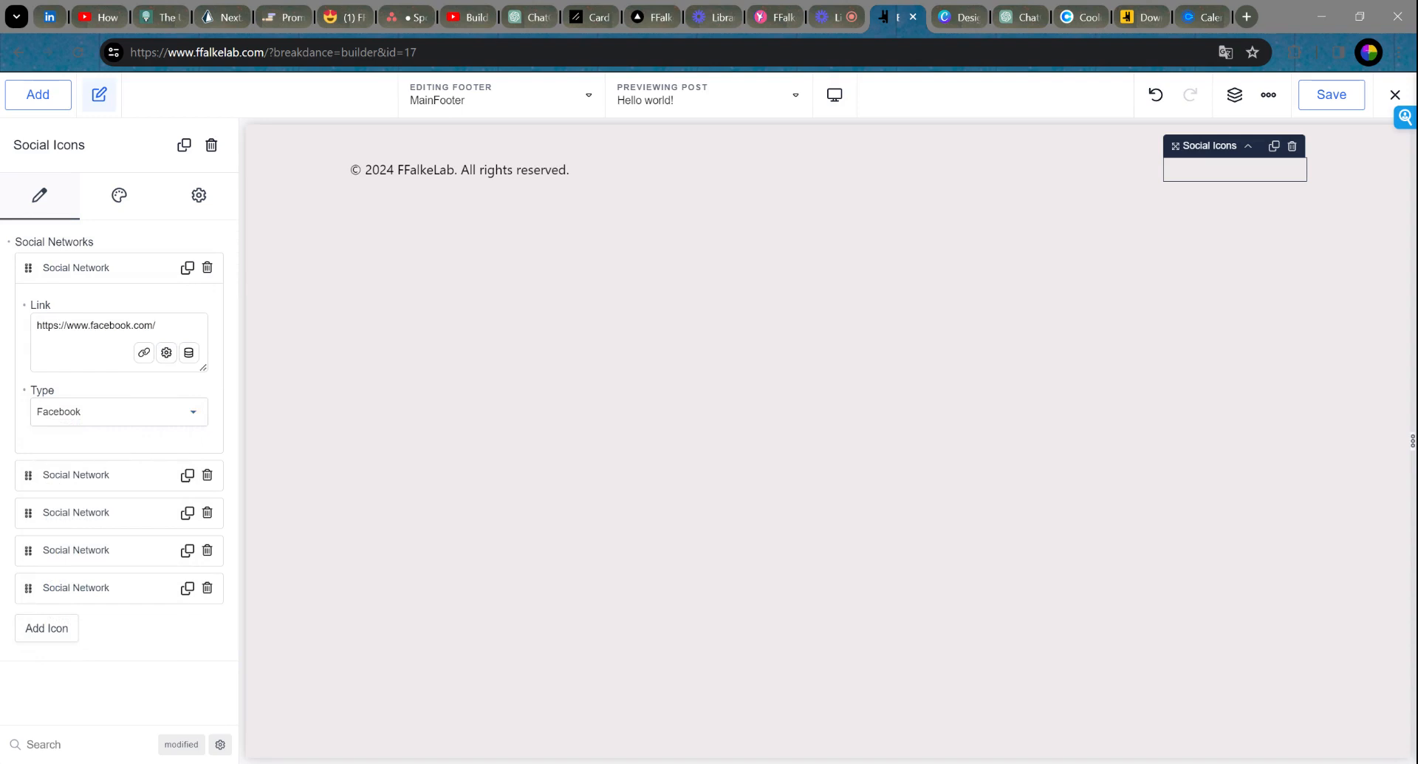
pyautogui.click(125, 272)
# Step: Delete the Twitter network, review the remaining entries, and show the Icons style options
pyautogui.click(116, 313)
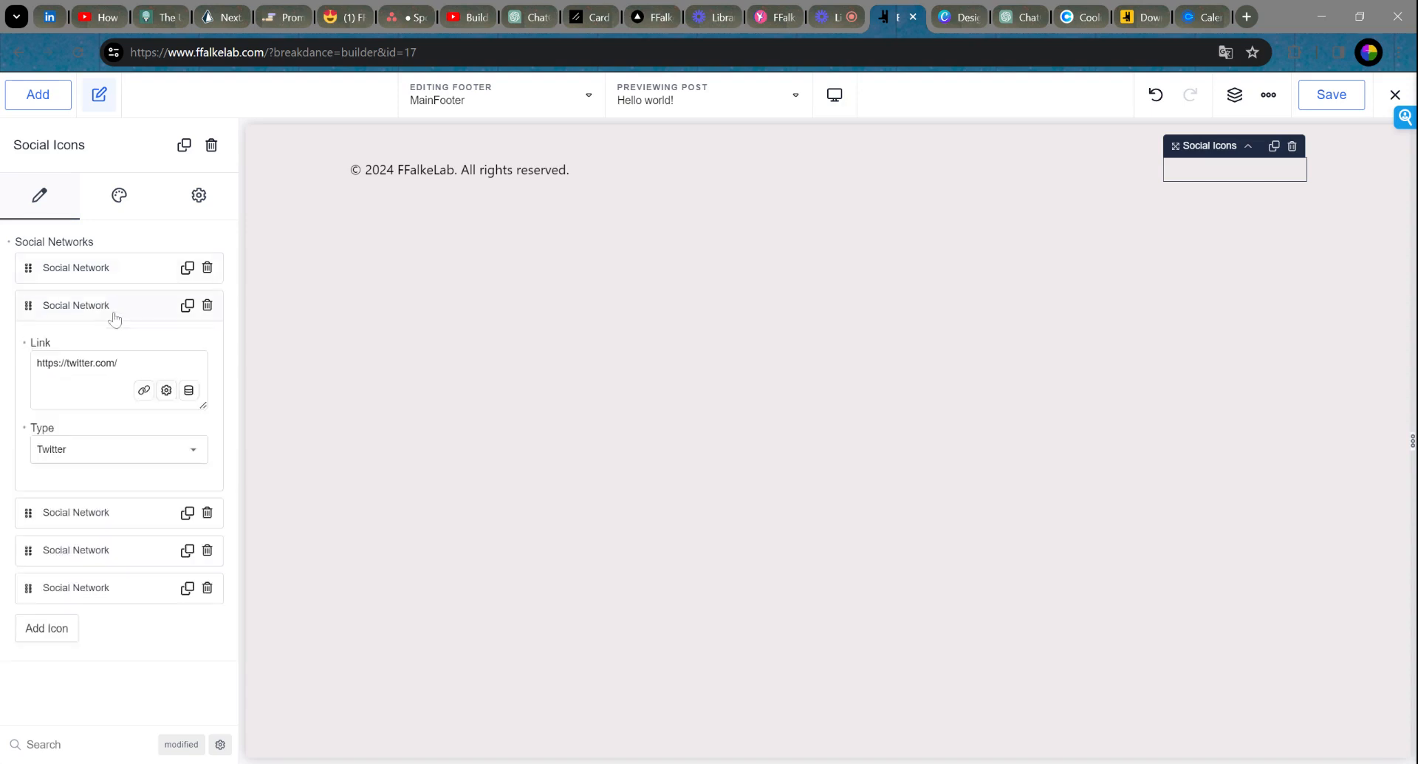
pyautogui.click(115, 316)
pyautogui.click(207, 310)
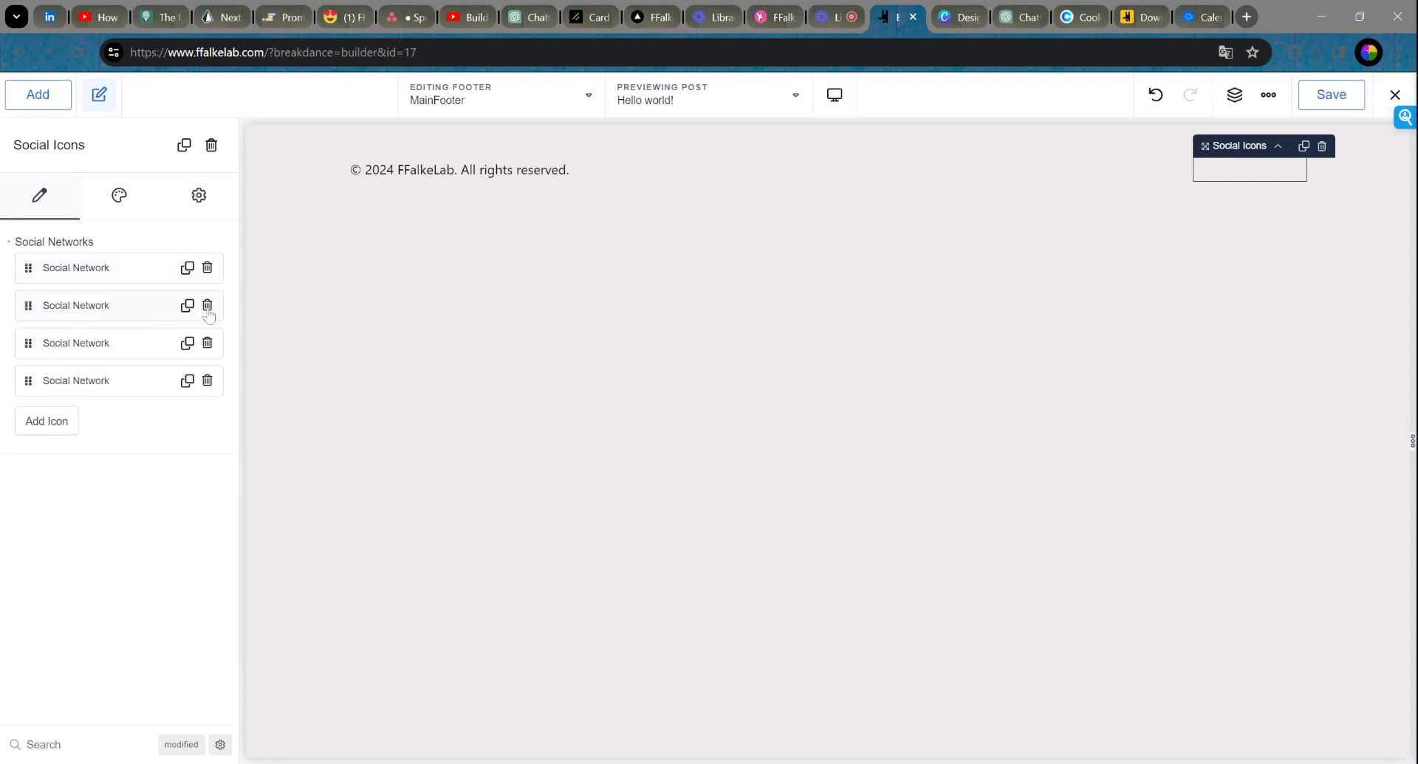
pyautogui.click(64, 312)
pyautogui.click(120, 318)
pyautogui.click(117, 345)
pyautogui.click(117, 347)
pyautogui.click(116, 383)
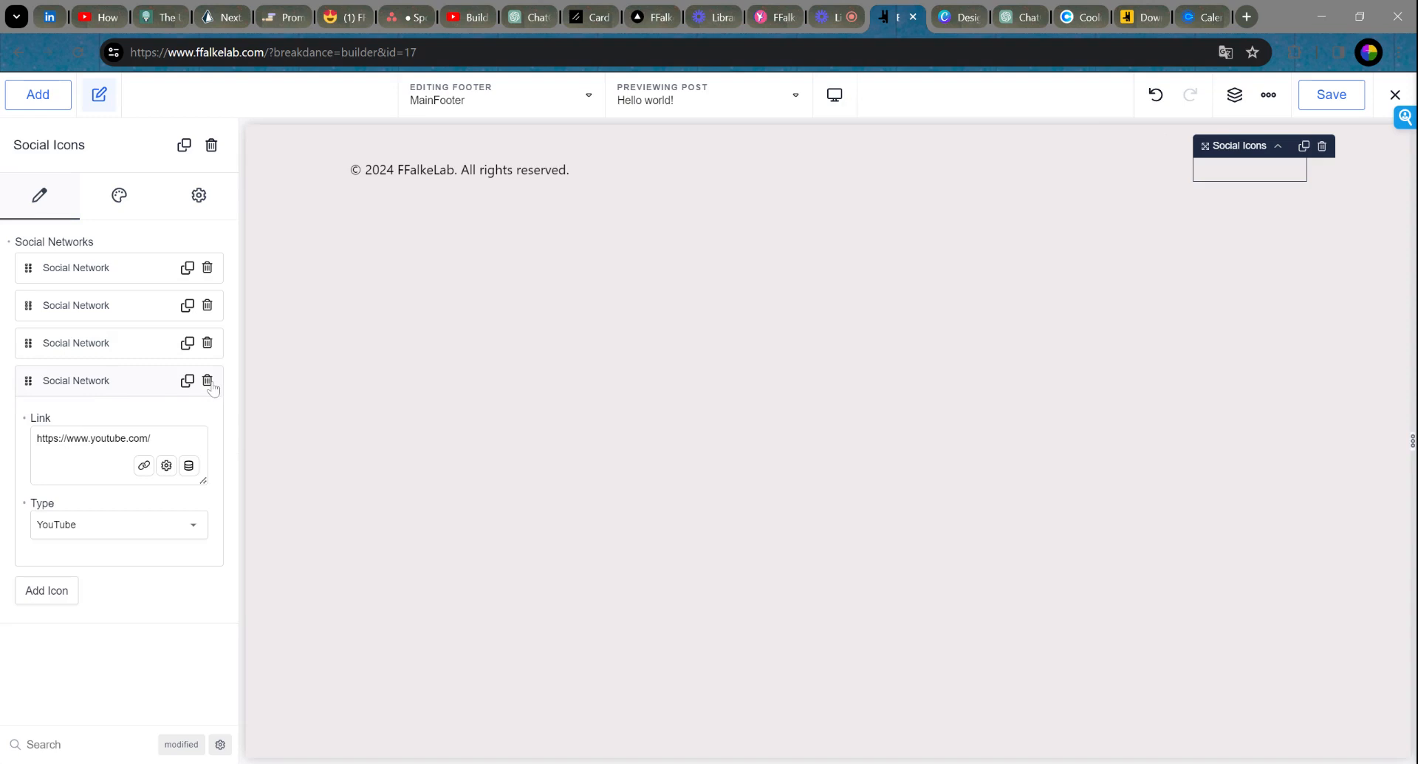
pyautogui.click(98, 380)
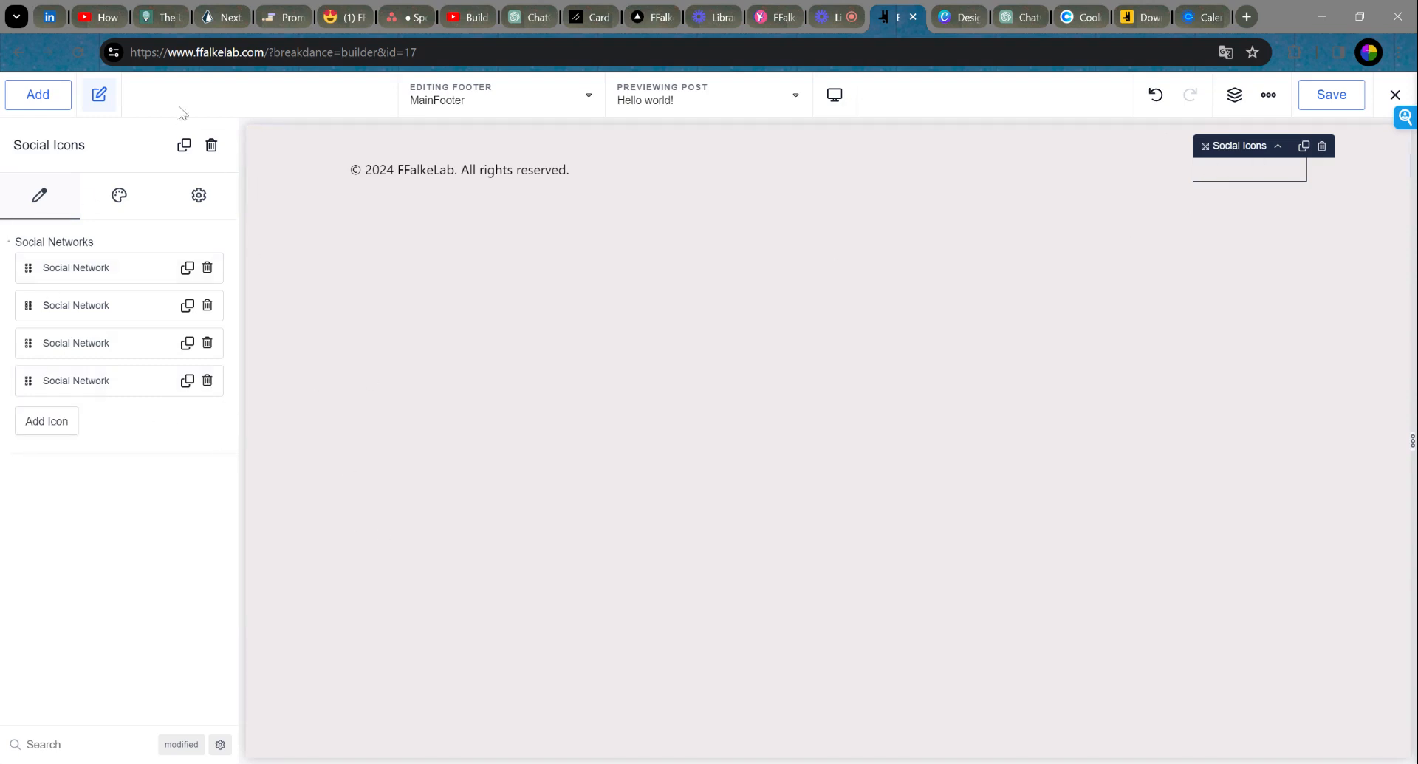
pyautogui.click(121, 209)
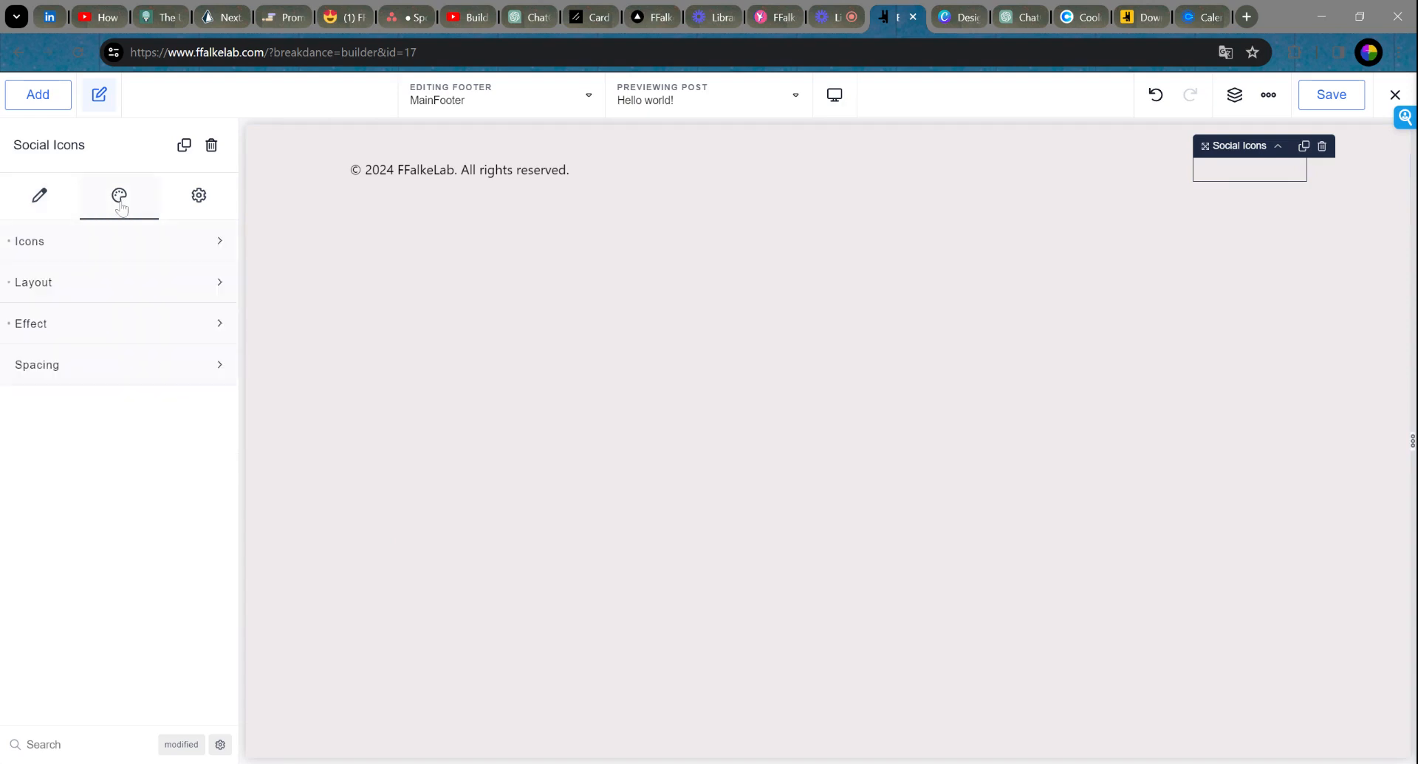
pyautogui.click(98, 251)
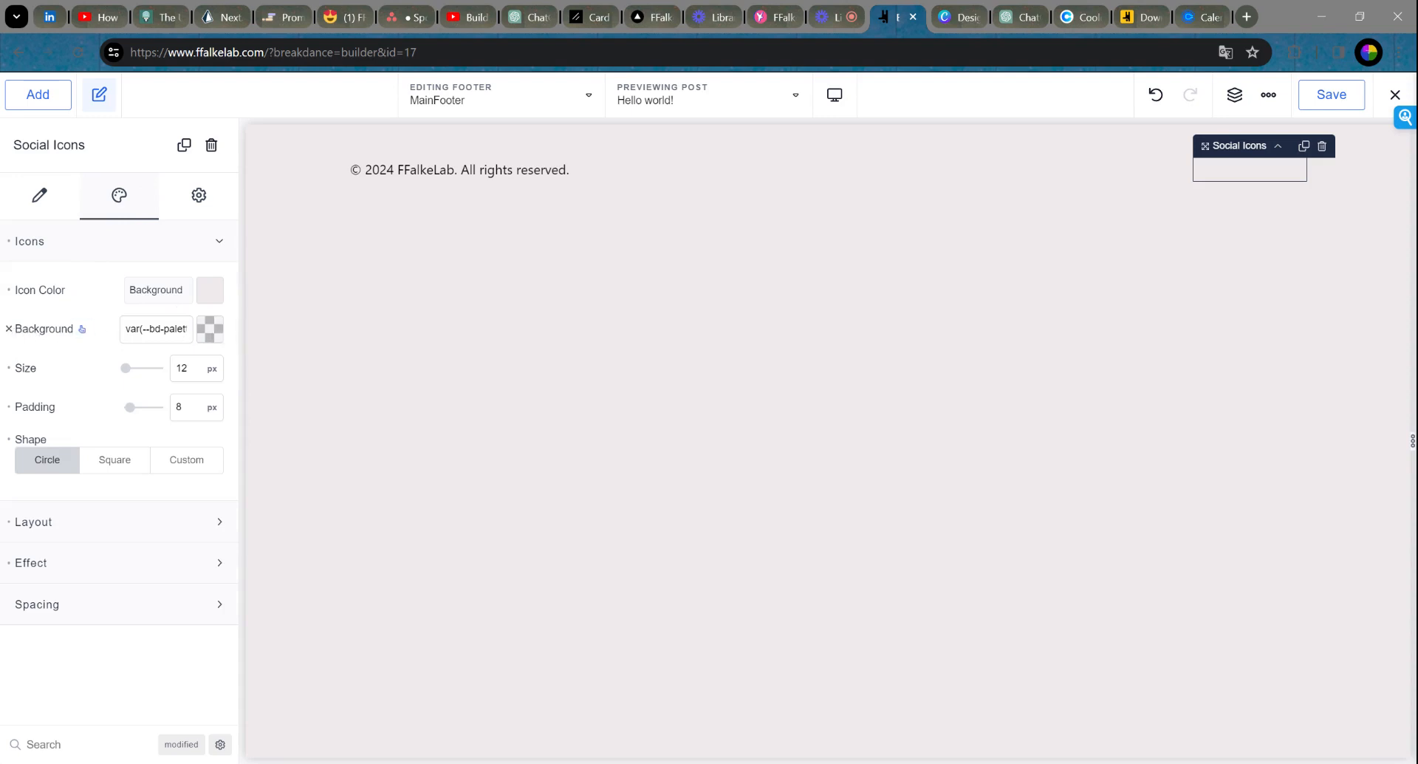
# Step: Set the social icons' background to the pink Links colour #C84F9C, after trying blue Headings
pyautogui.click(209, 331)
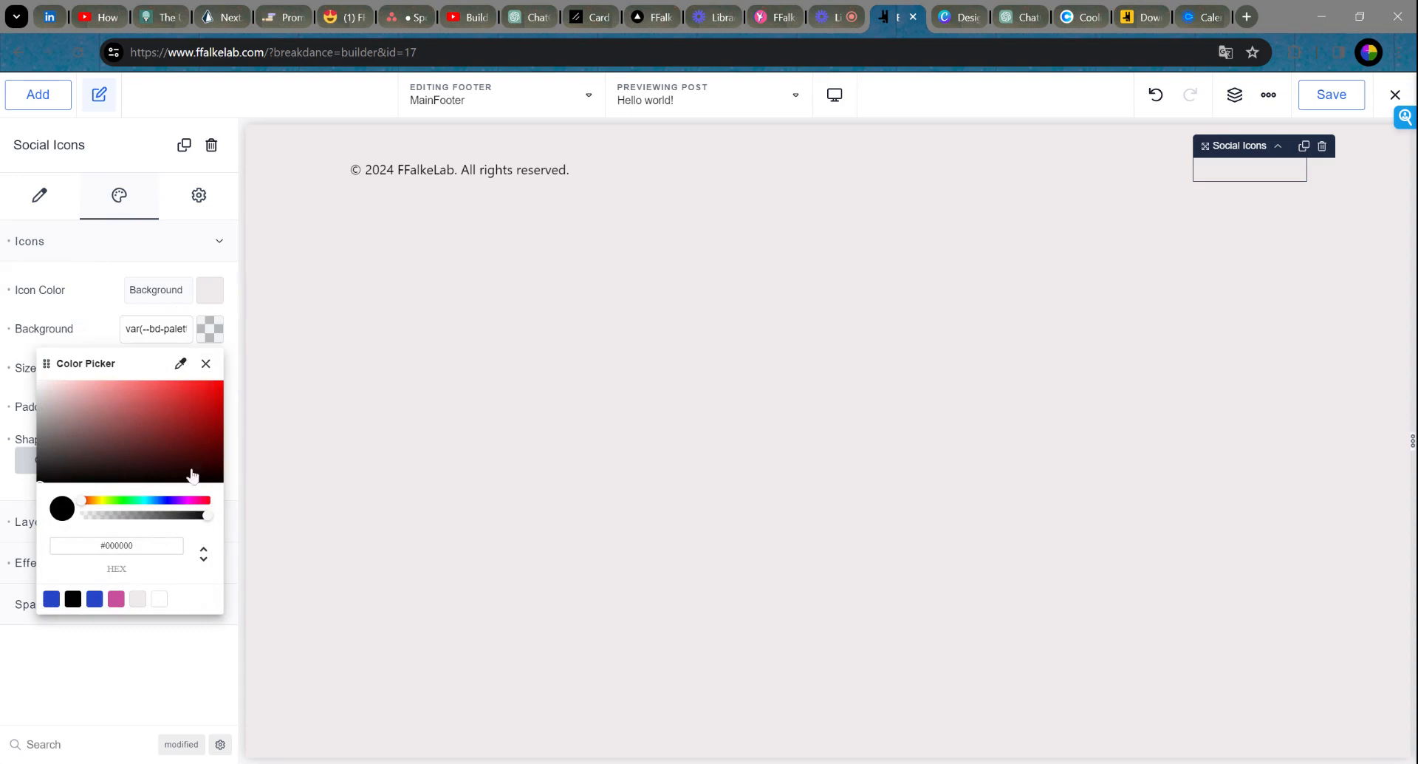
pyautogui.click(116, 599)
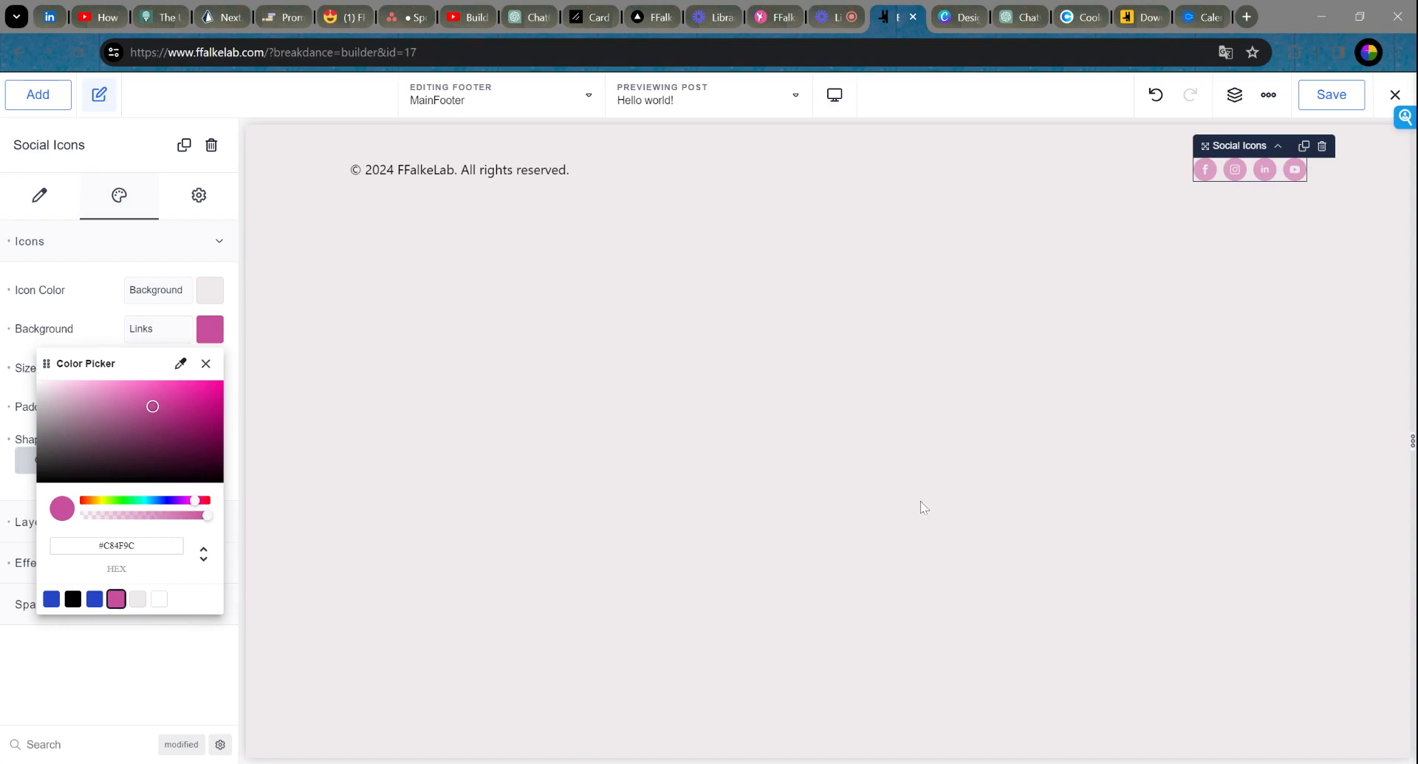
pyautogui.click(95, 600)
pyautogui.click(116, 600)
pyautogui.click(95, 600)
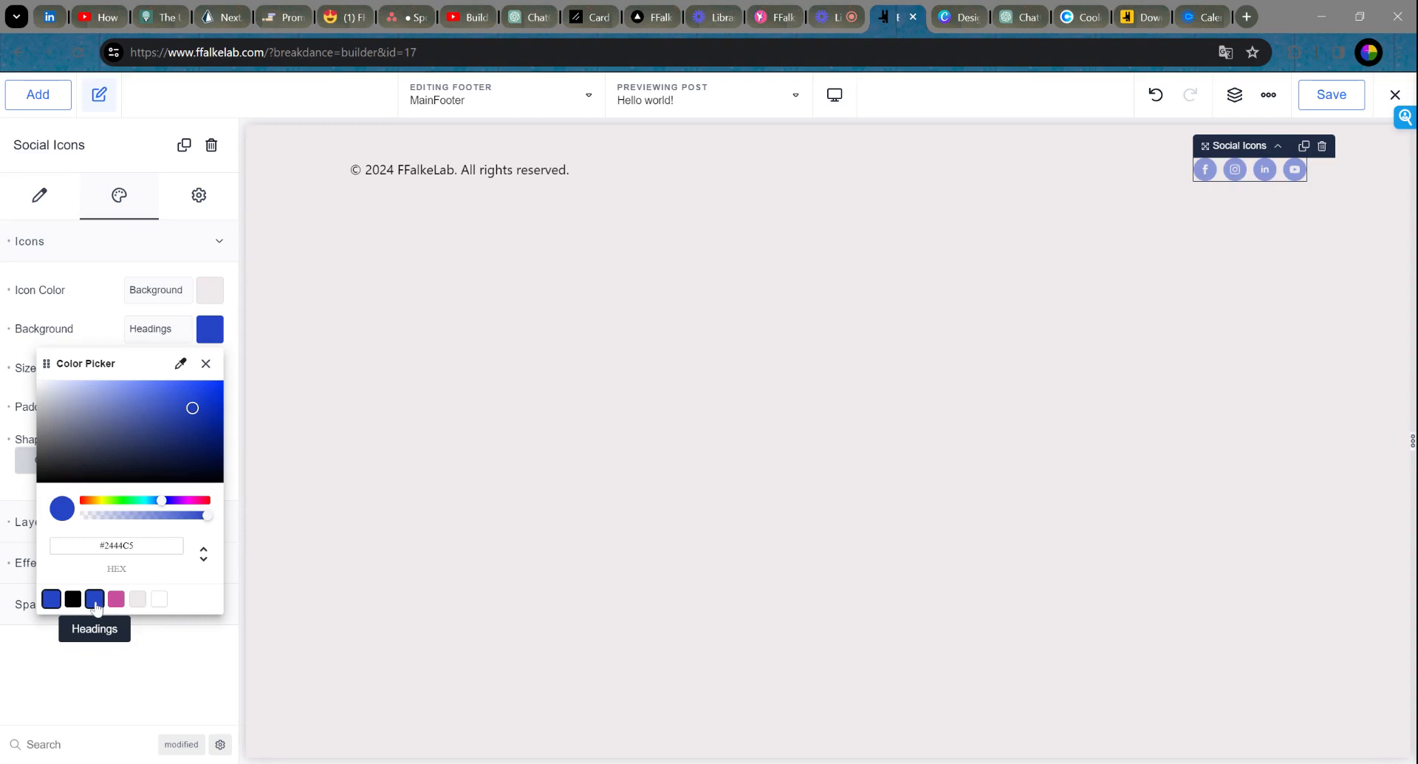
pyautogui.click(113, 602)
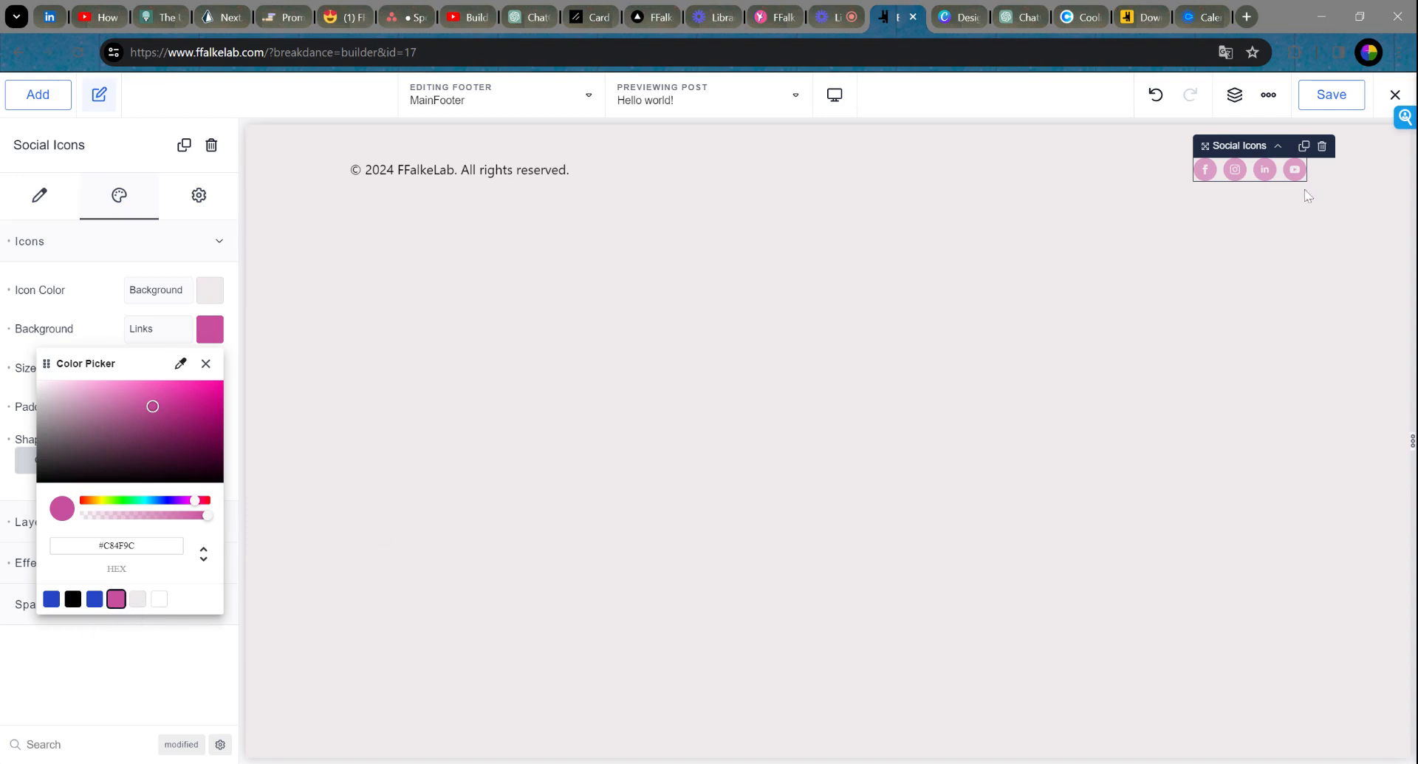
pyautogui.click(206, 364)
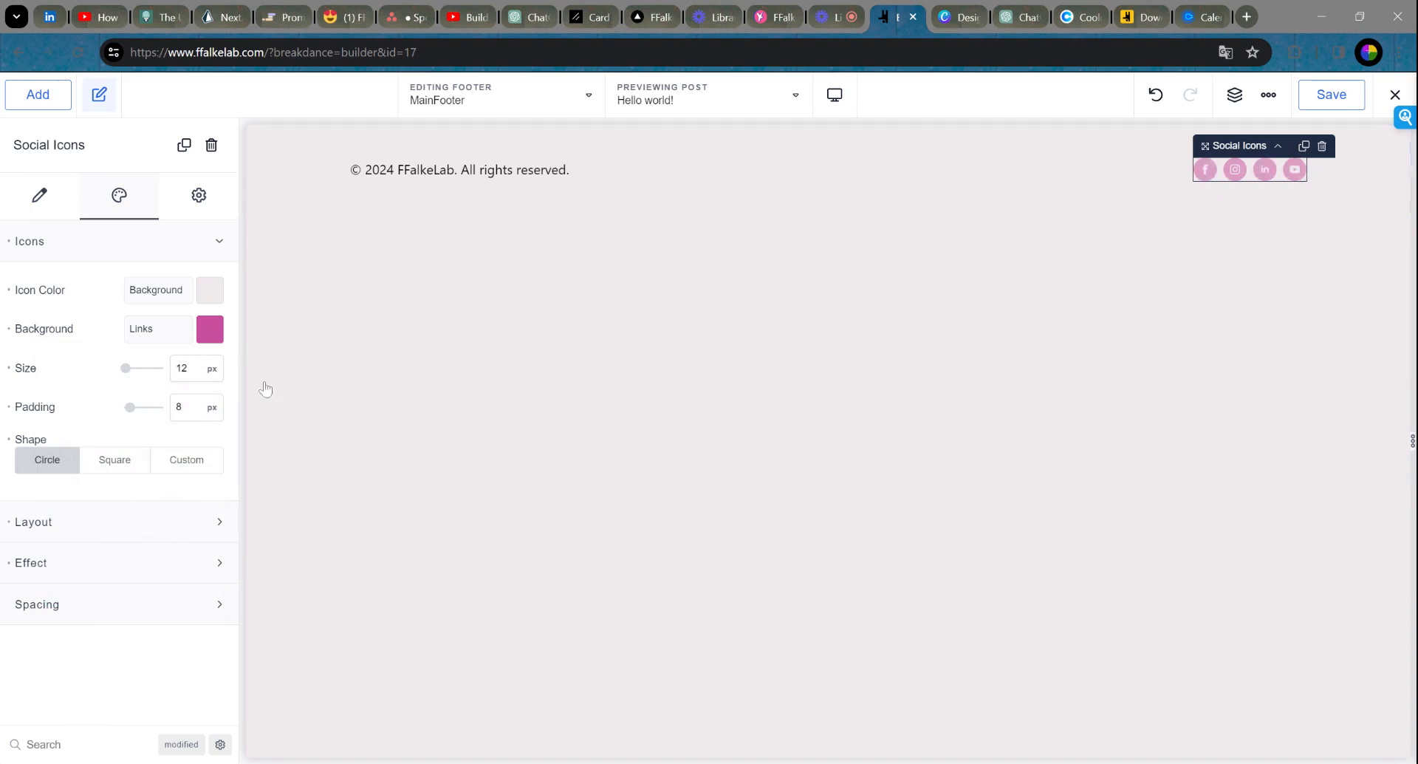
pyautogui.click(41, 214)
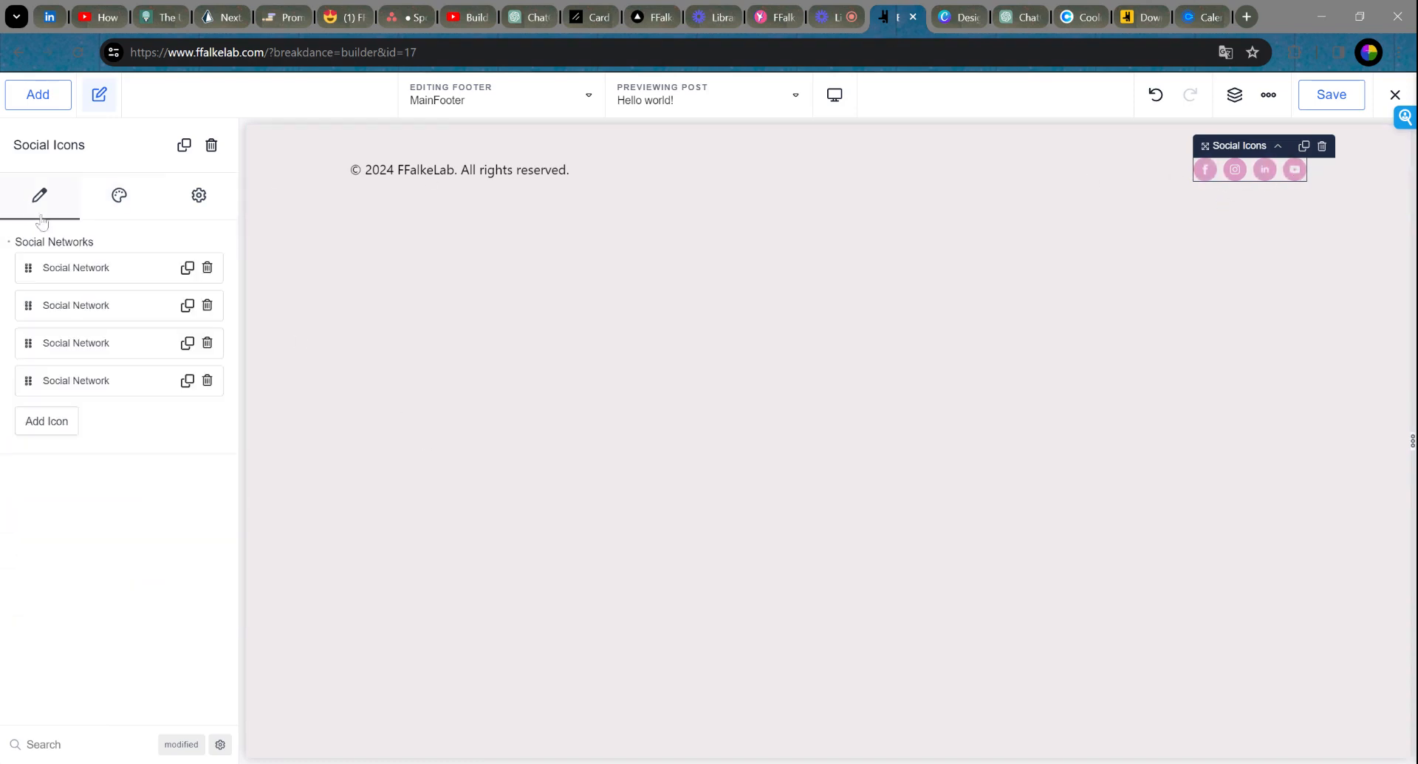
# Step: Check the Facebook link, save MainFooter, and exit the builder to WordPress
pyautogui.click(77, 267)
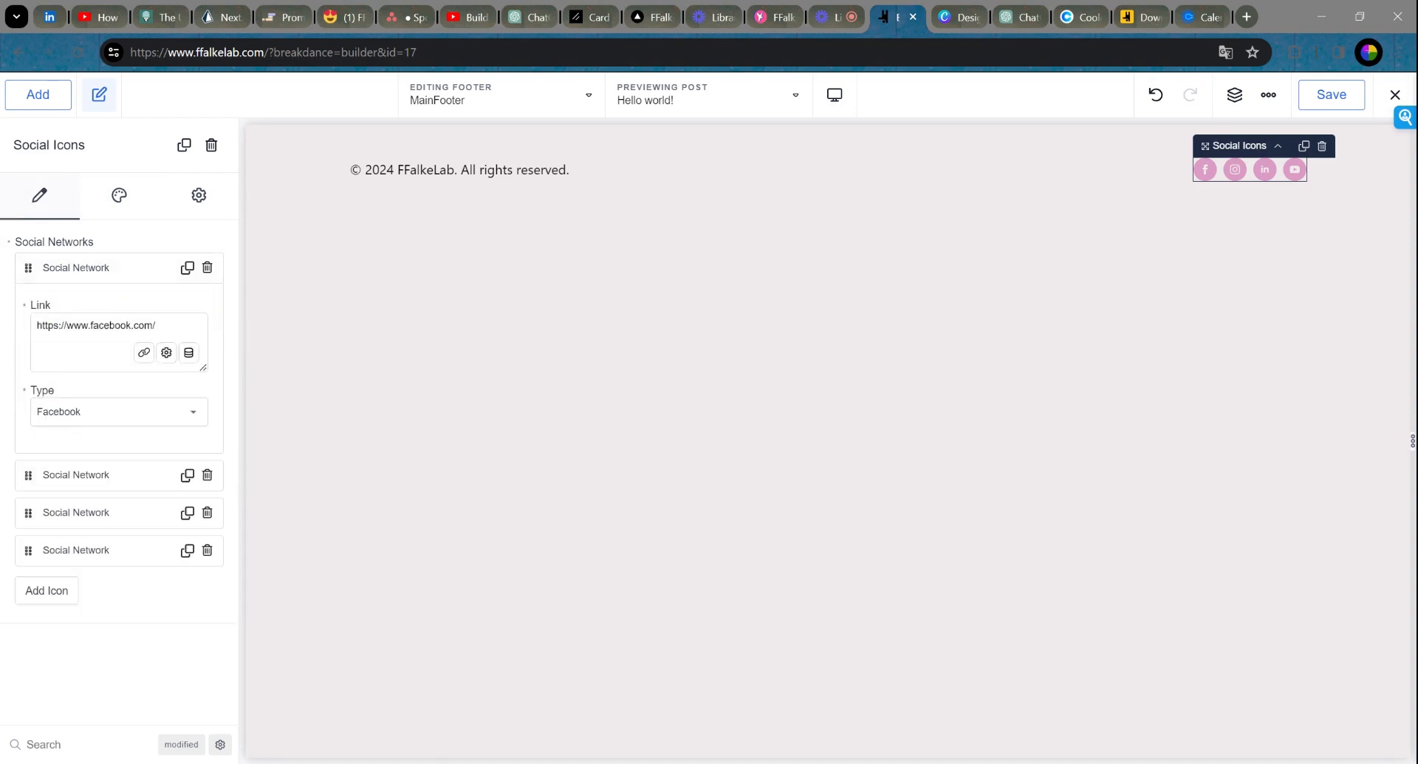
pyautogui.click(126, 268)
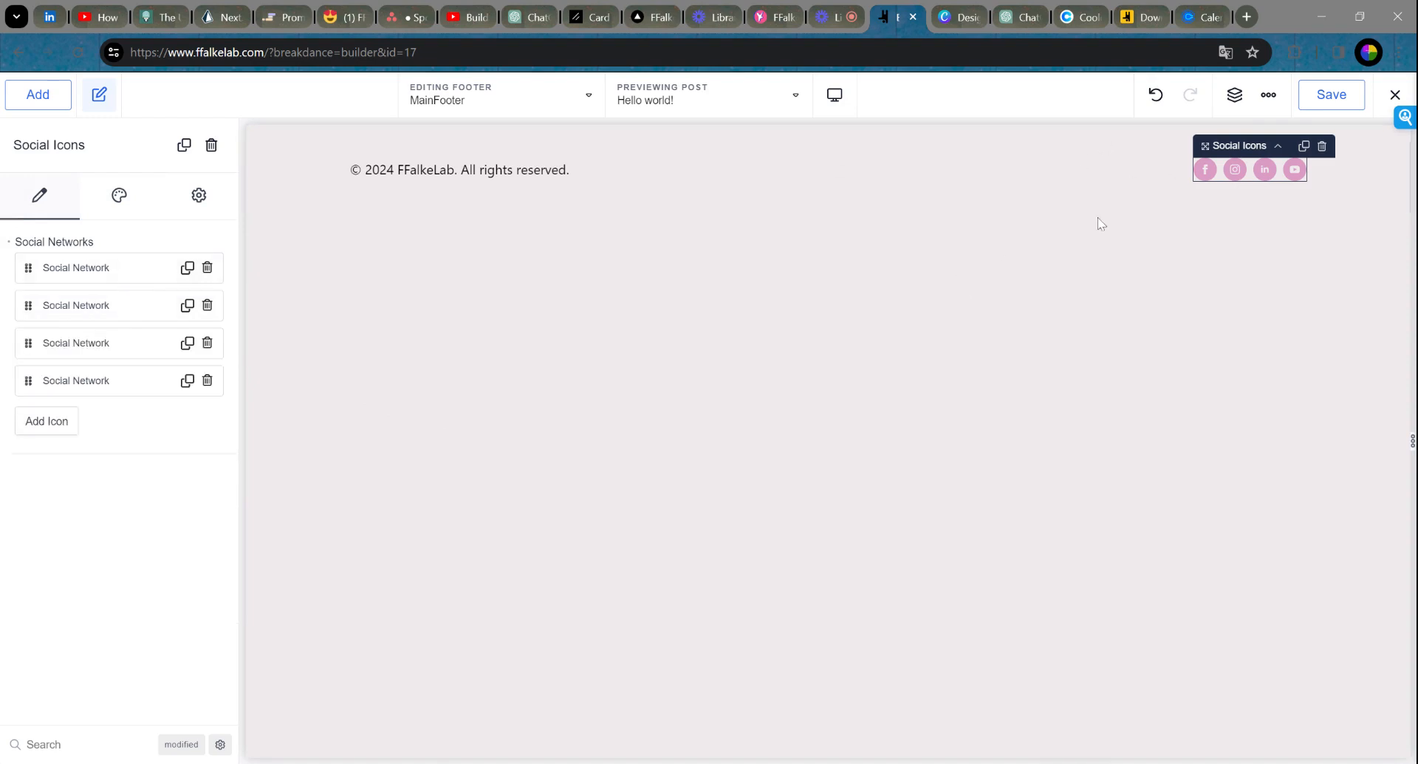
pyautogui.click(1322, 101)
pyautogui.click(1400, 94)
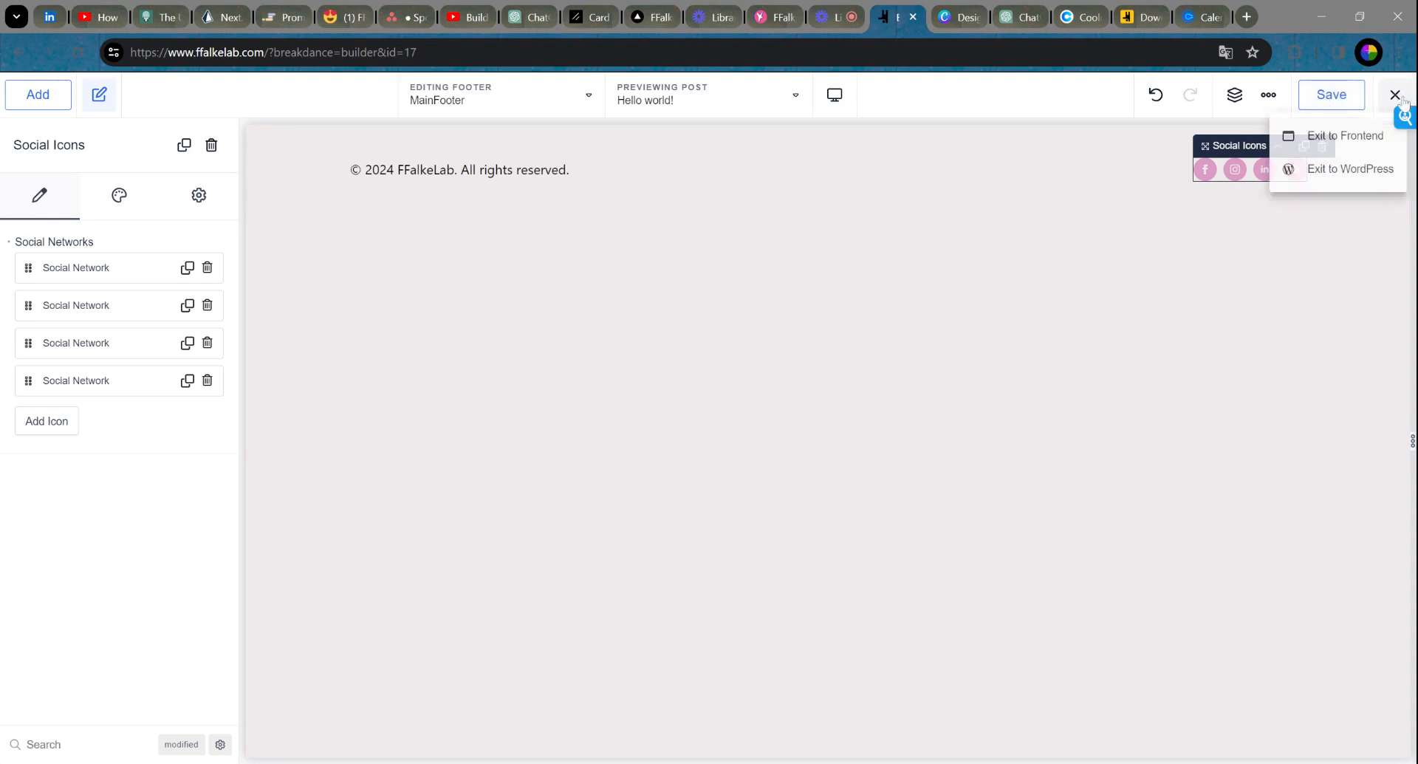
pyautogui.click(1360, 175)
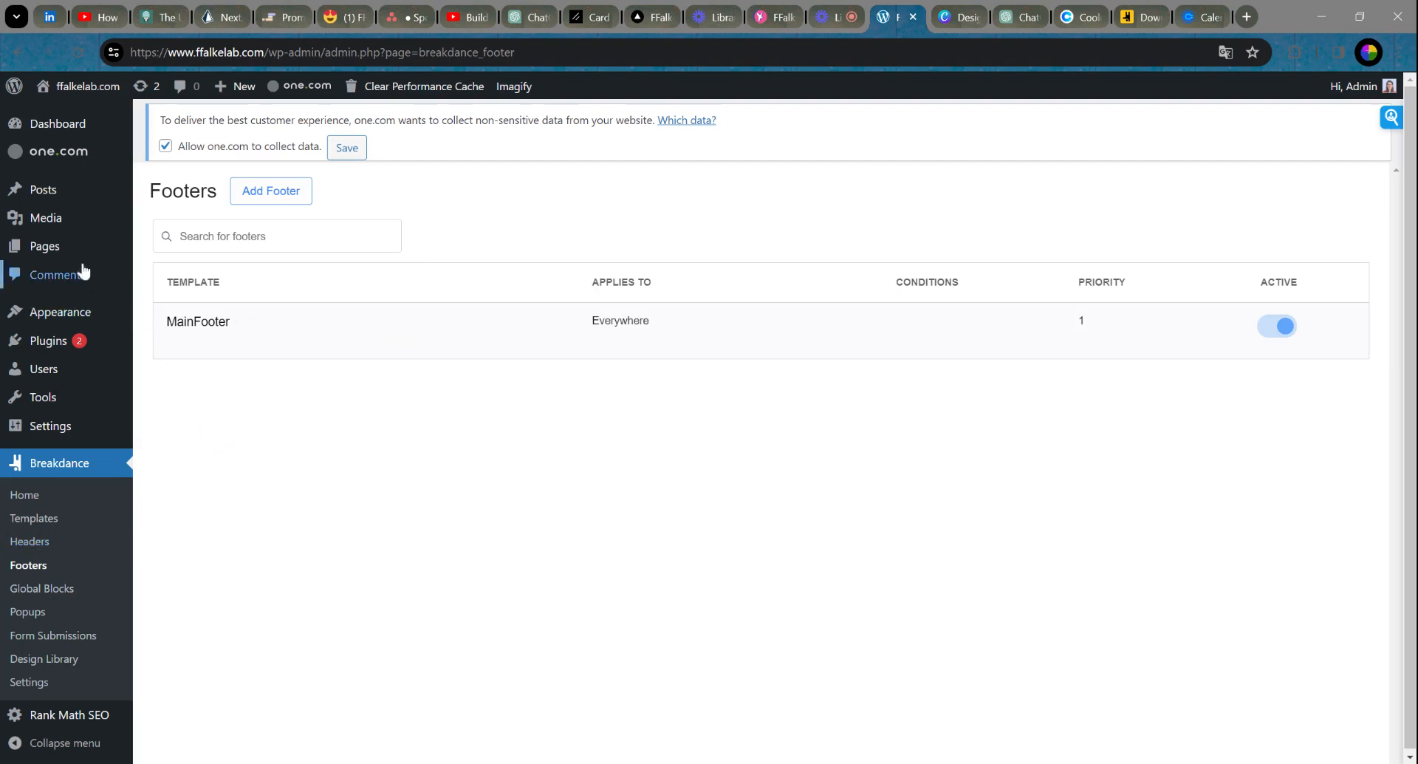
# Step: From Pages > All Pages, start a new blank page in the block editor
pyautogui.moveTo(46, 251)
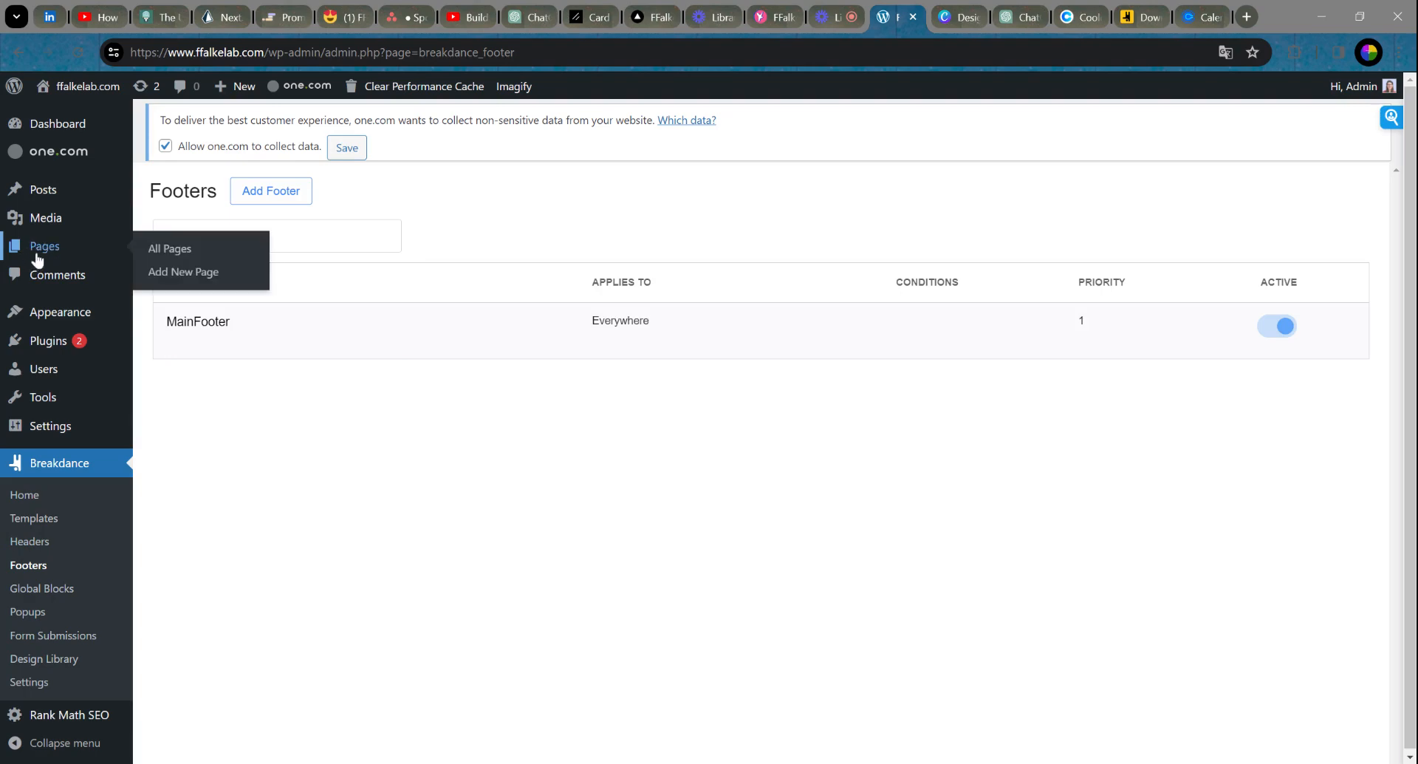
pyautogui.click(177, 251)
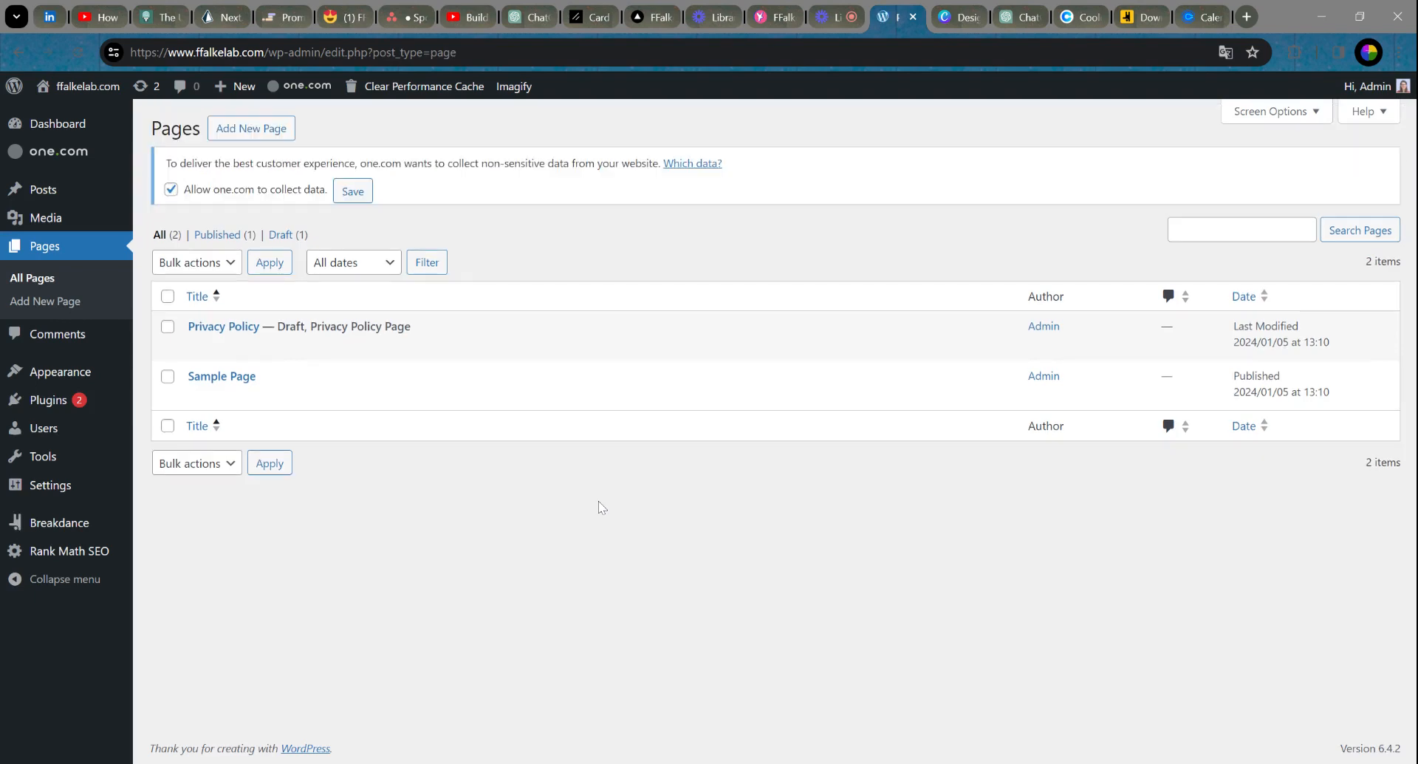
pyautogui.moveTo(232, 391)
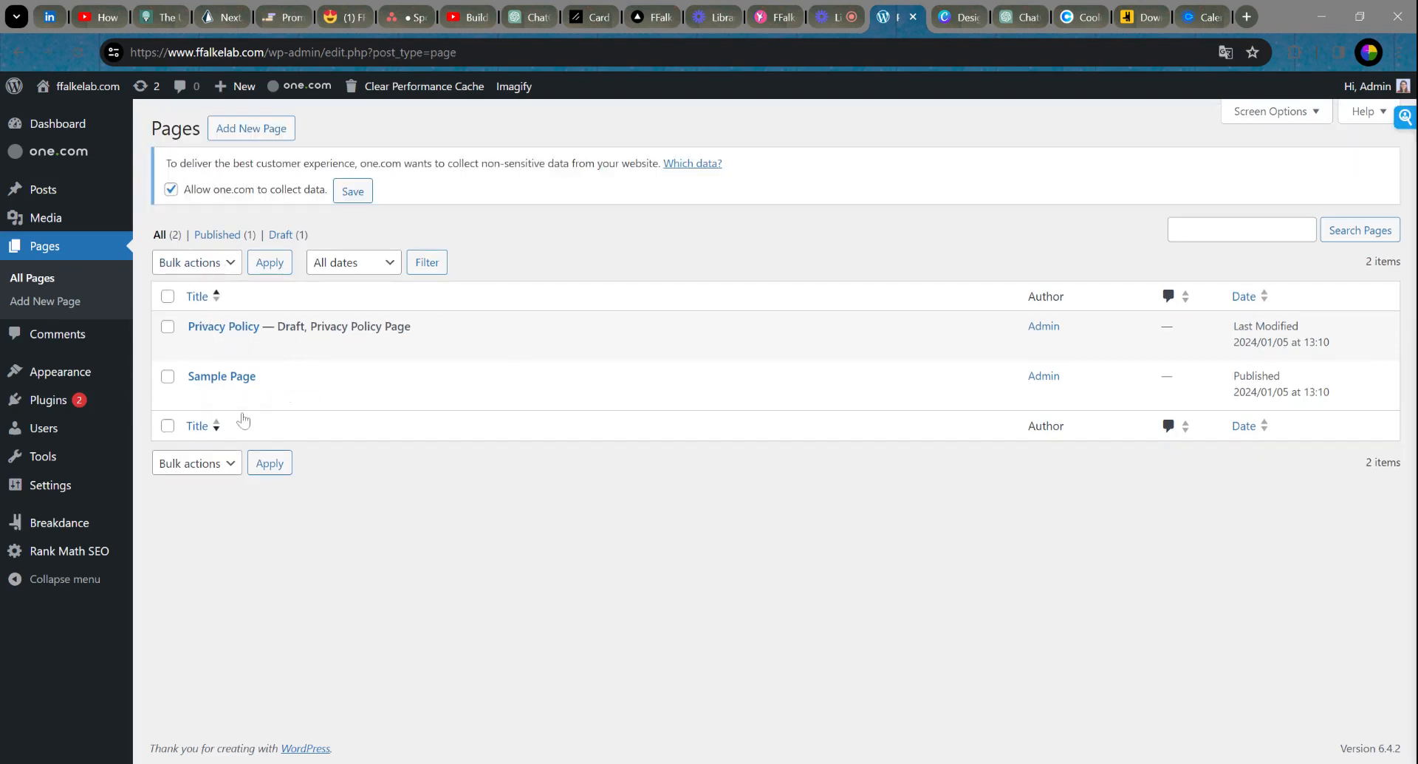
pyautogui.moveTo(251, 356)
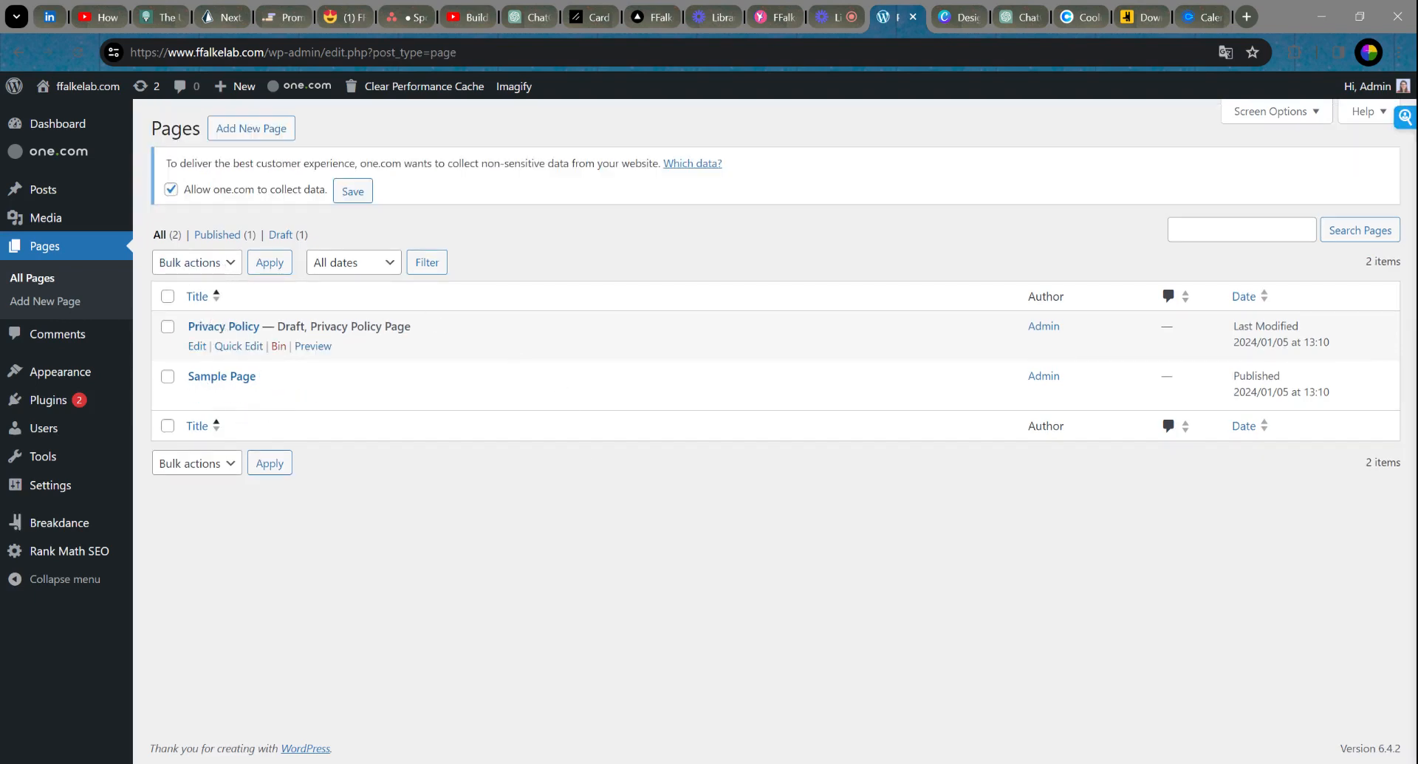
pyautogui.moveTo(323, 400)
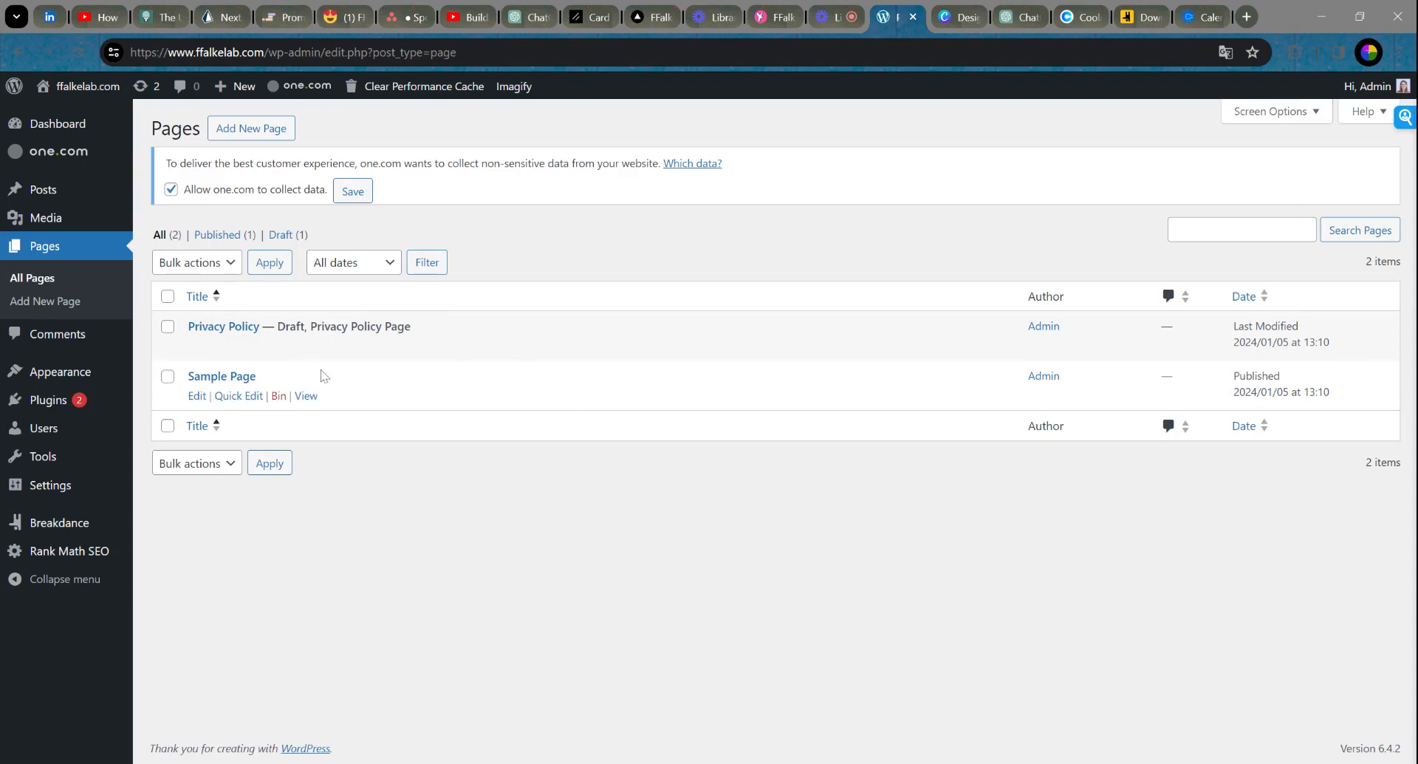
pyautogui.click(251, 131)
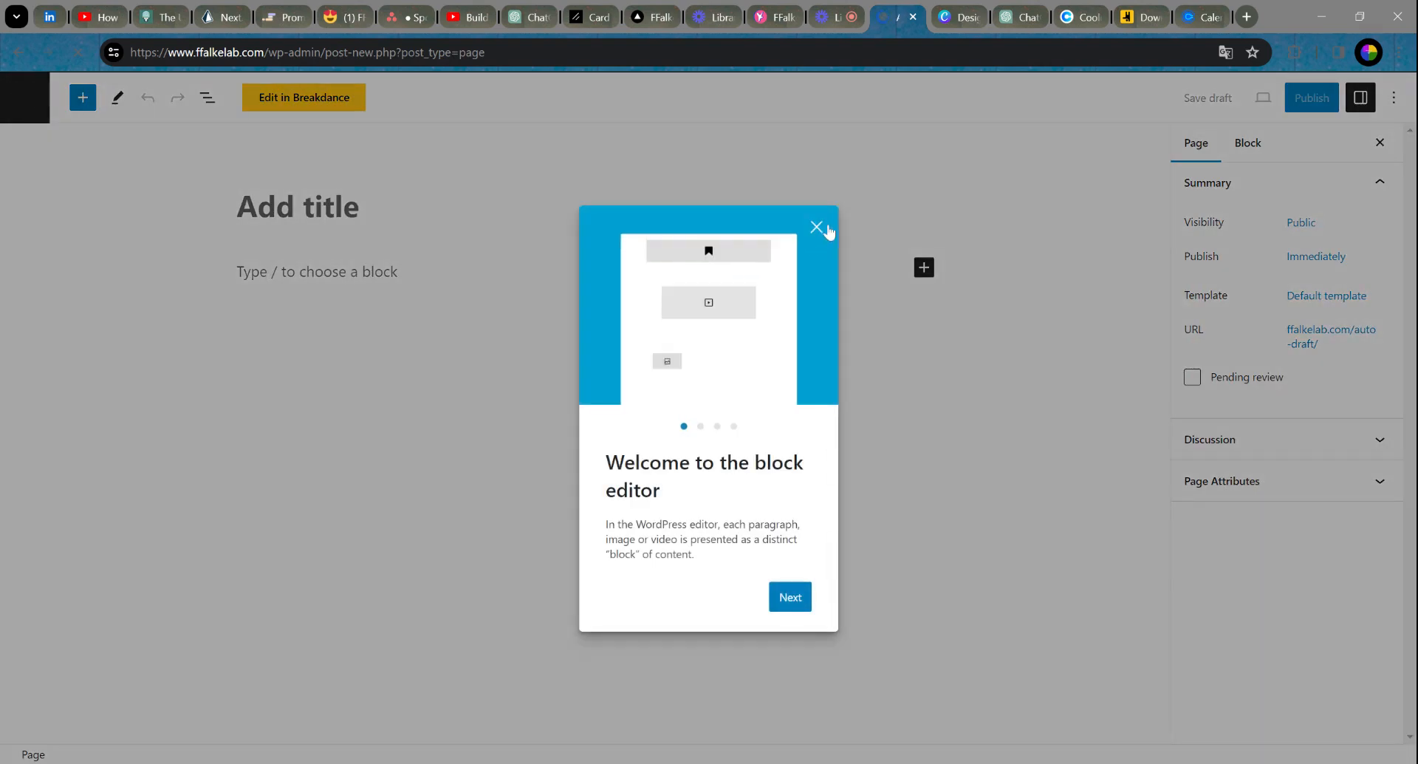
# Step: Title the new page 'Home' and publish it
pyautogui.click(817, 228)
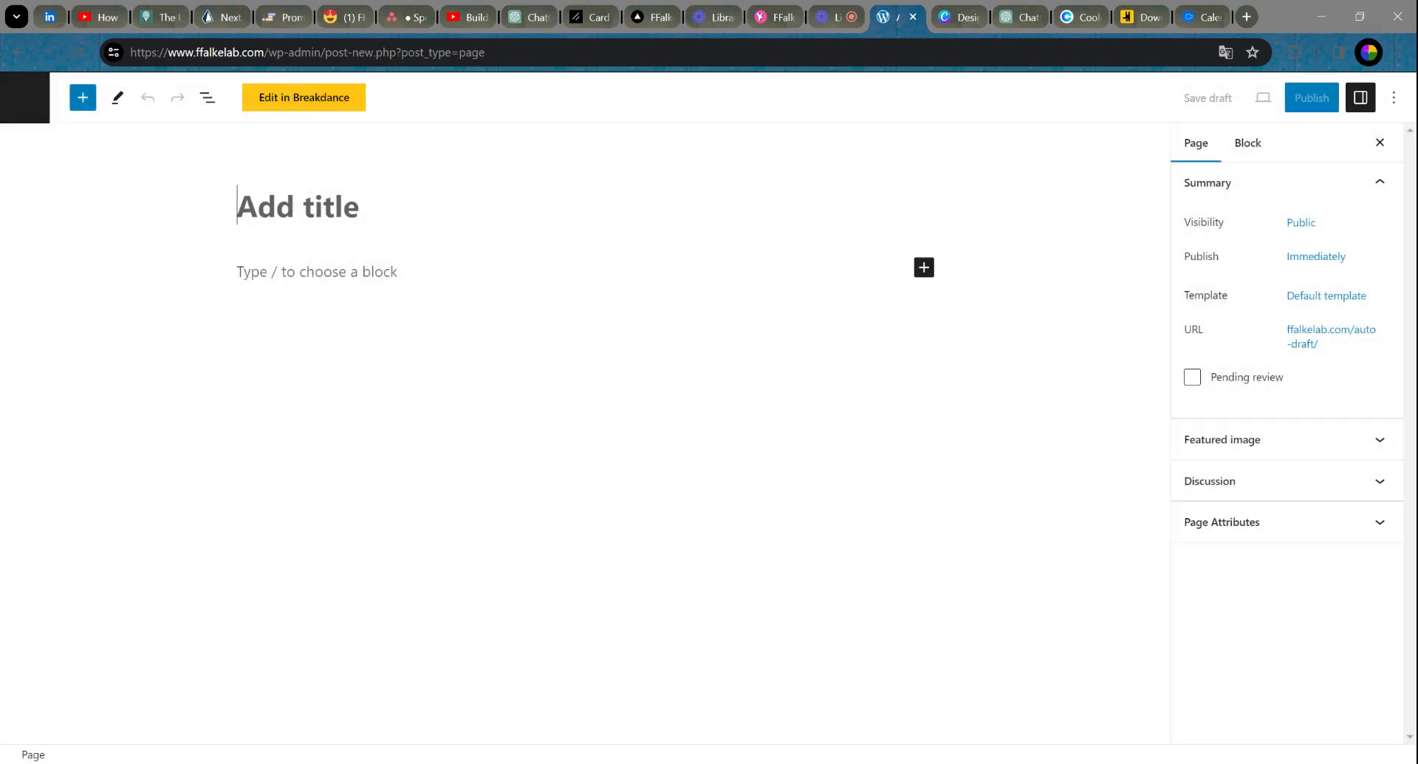
pyautogui.write('Home')
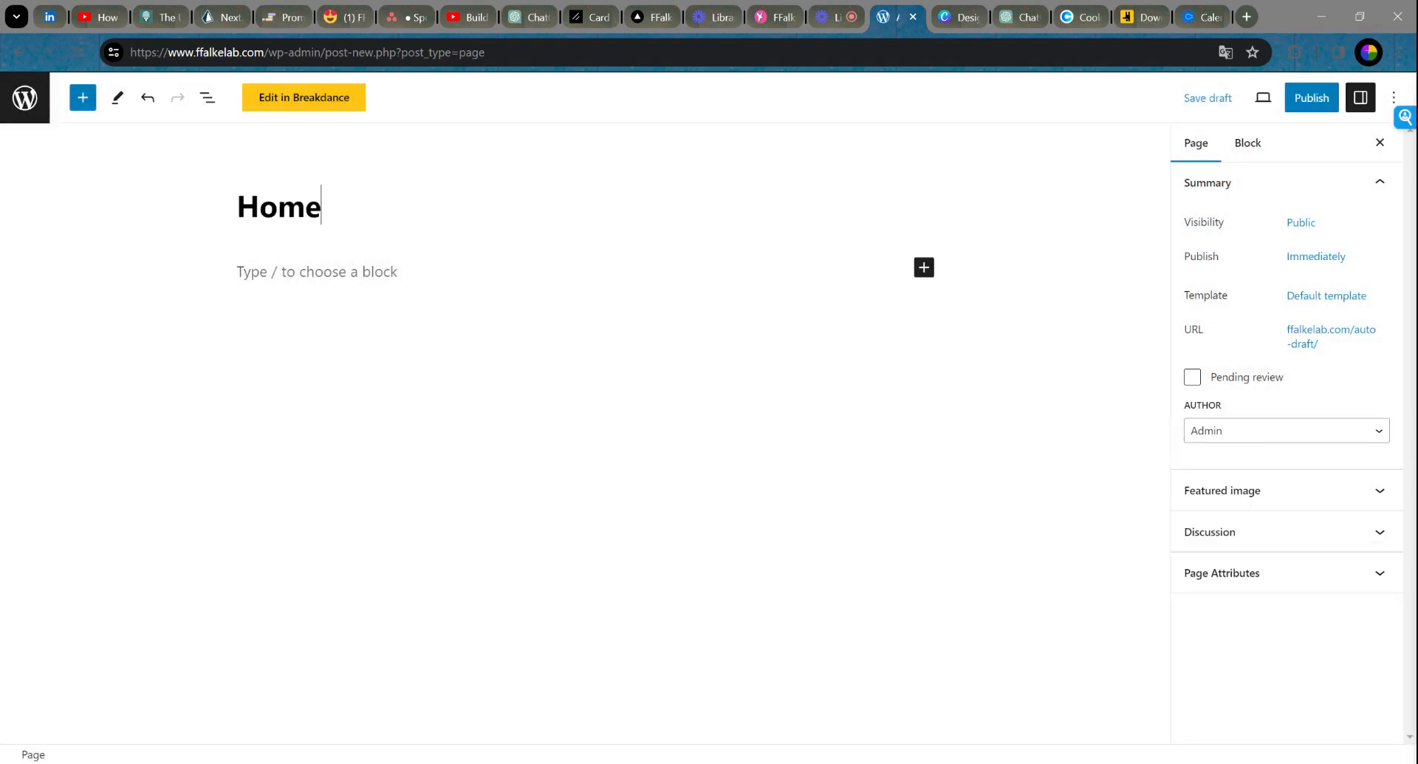
pyautogui.click(1325, 104)
pyautogui.click(1265, 104)
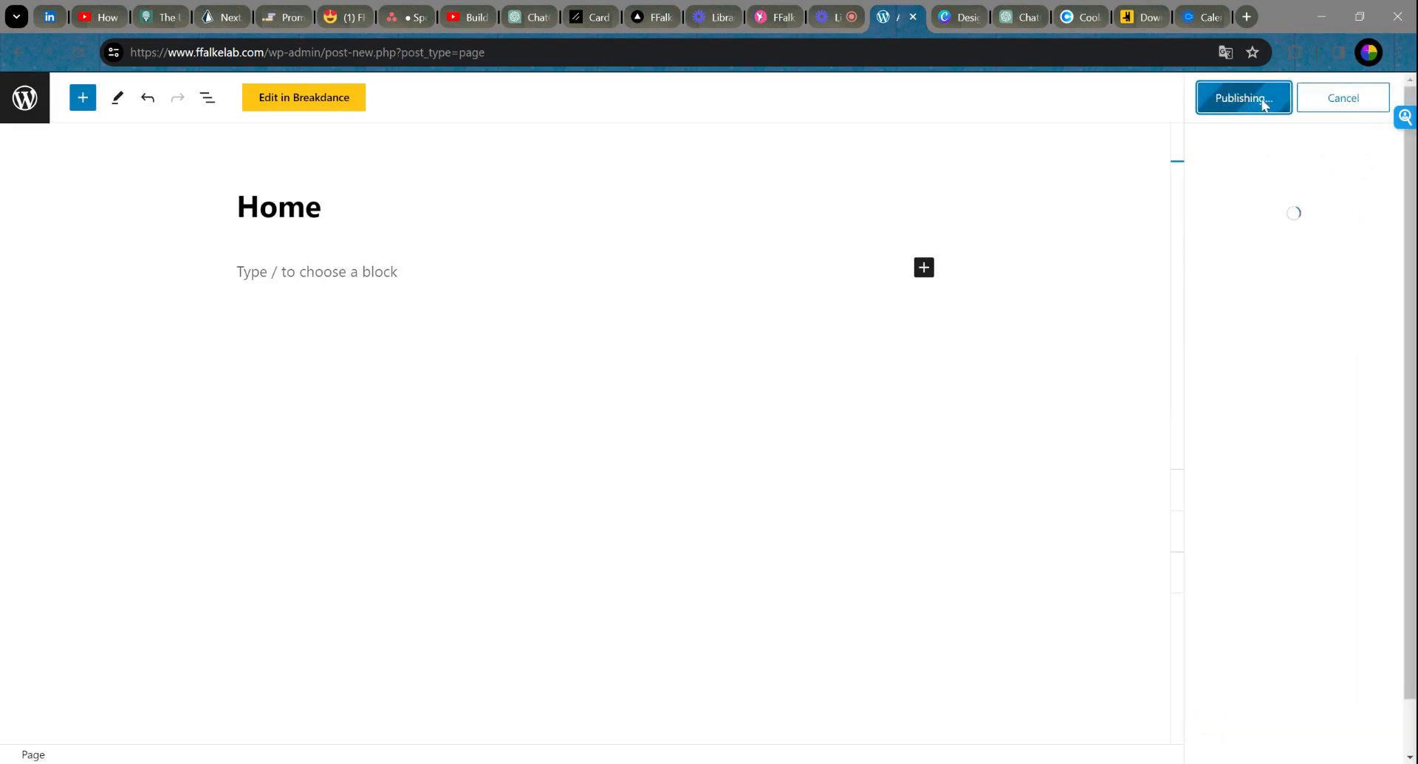
pyautogui.click(1388, 99)
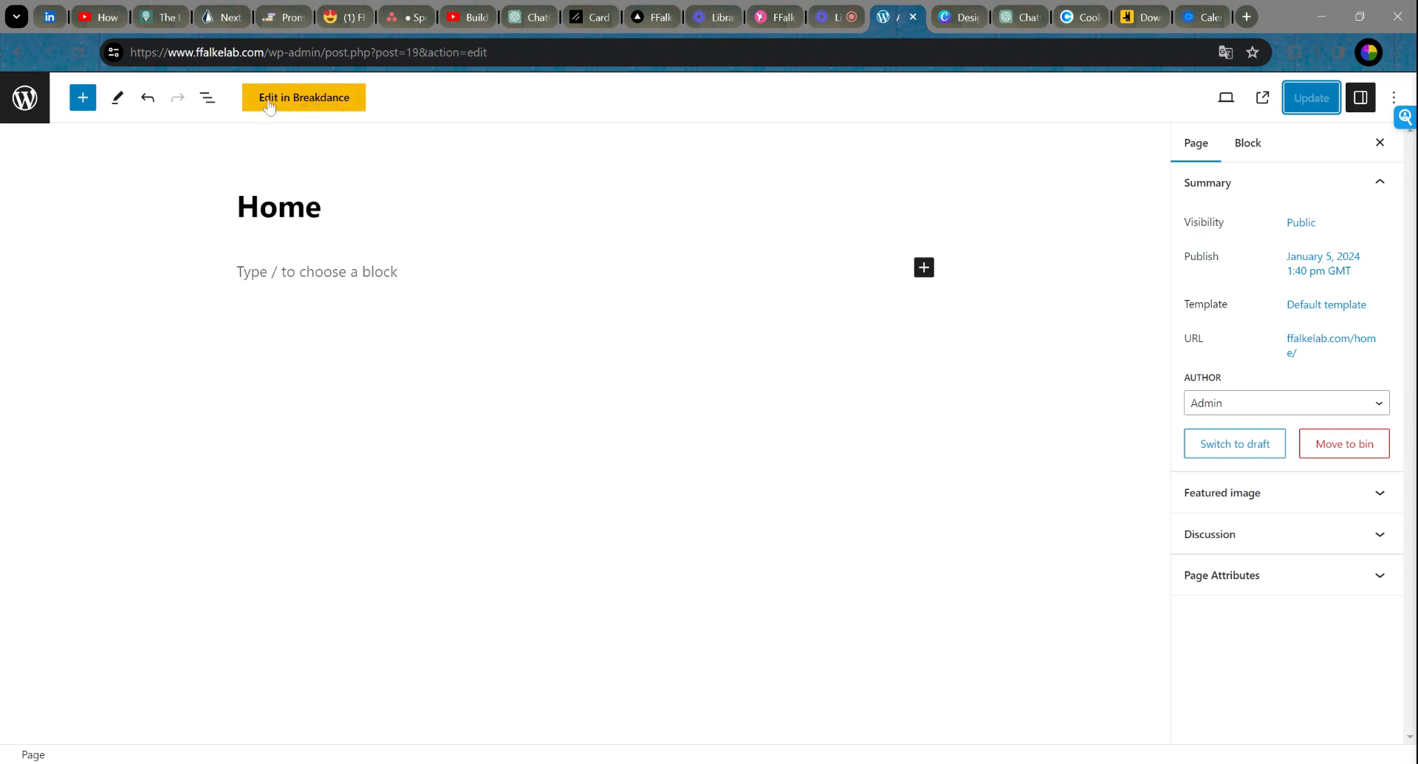
# Step: Open the Home page in Breakdance and drop an empty Section between the header and footer
pyautogui.click(316, 106)
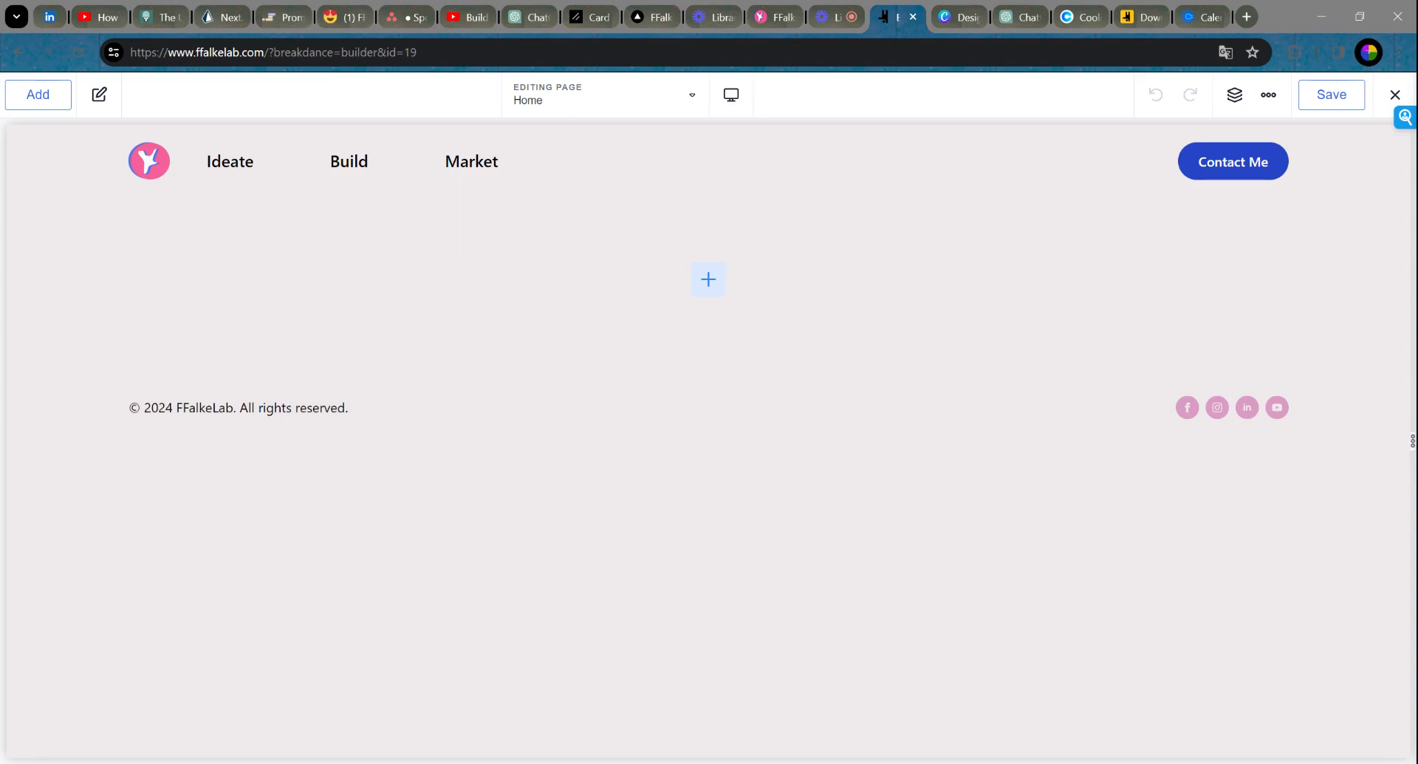
pyautogui.click(709, 288)
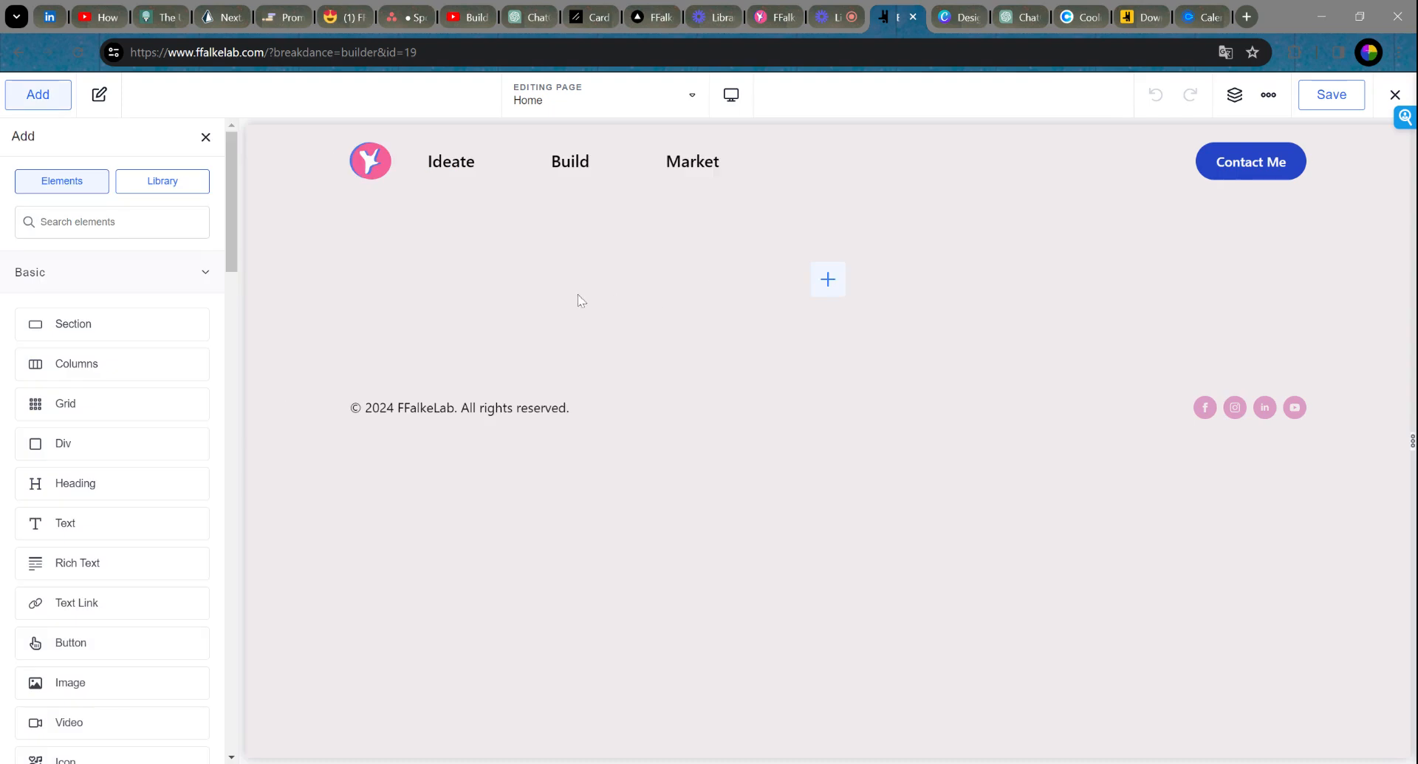
pyautogui.moveTo(140, 323); pyautogui.dragTo(573, 302)
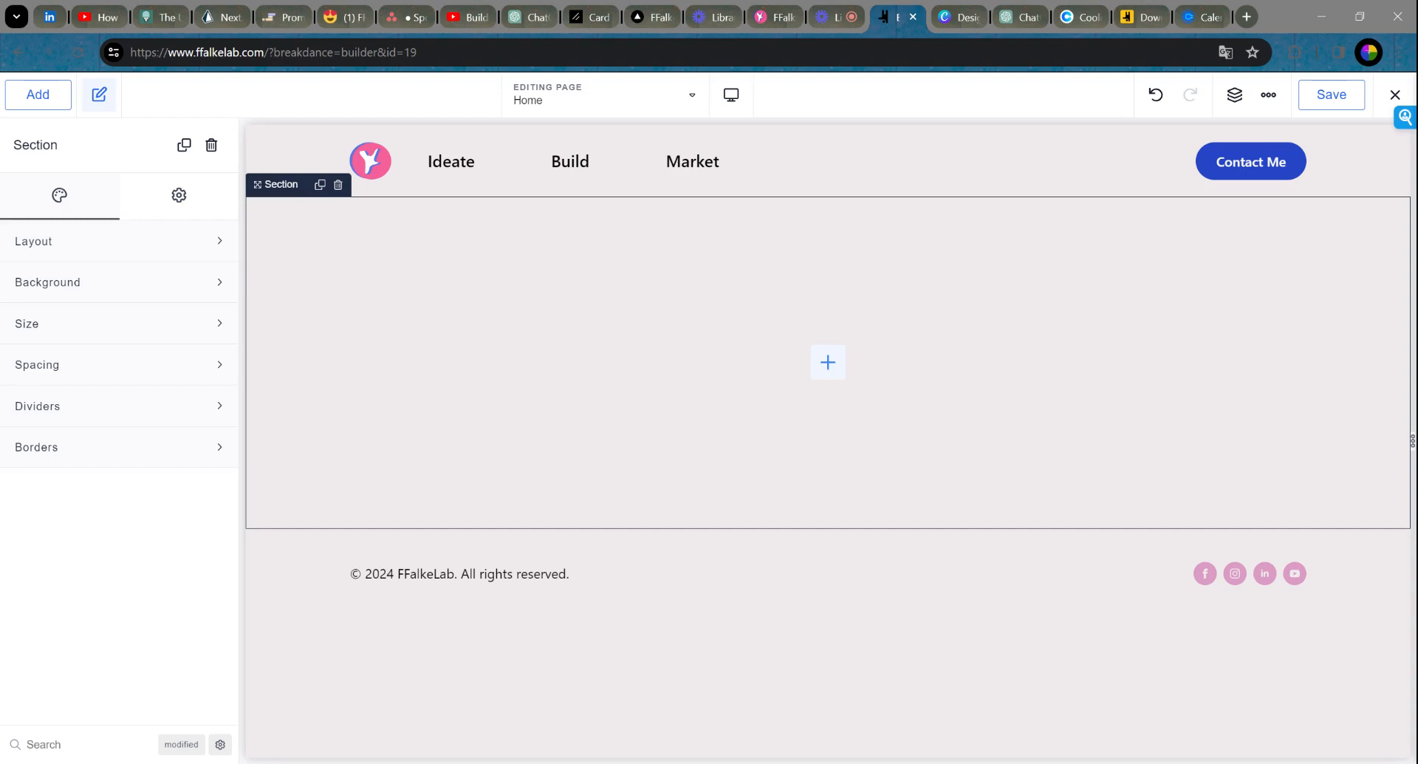
pyautogui.click(33, 106)
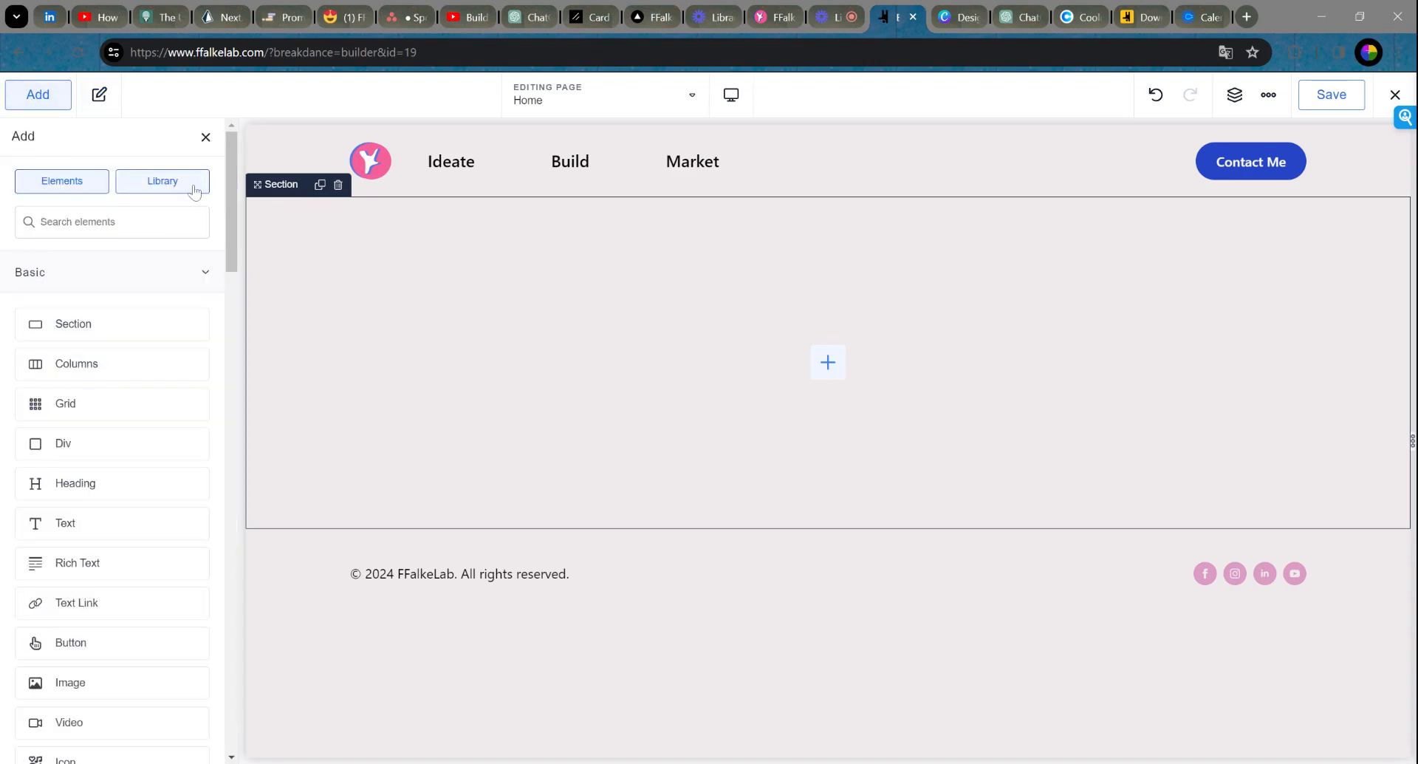
# Step: Search the Breakdance design library for 'her' and show the Heros and Titles designs
pyautogui.click(195, 190)
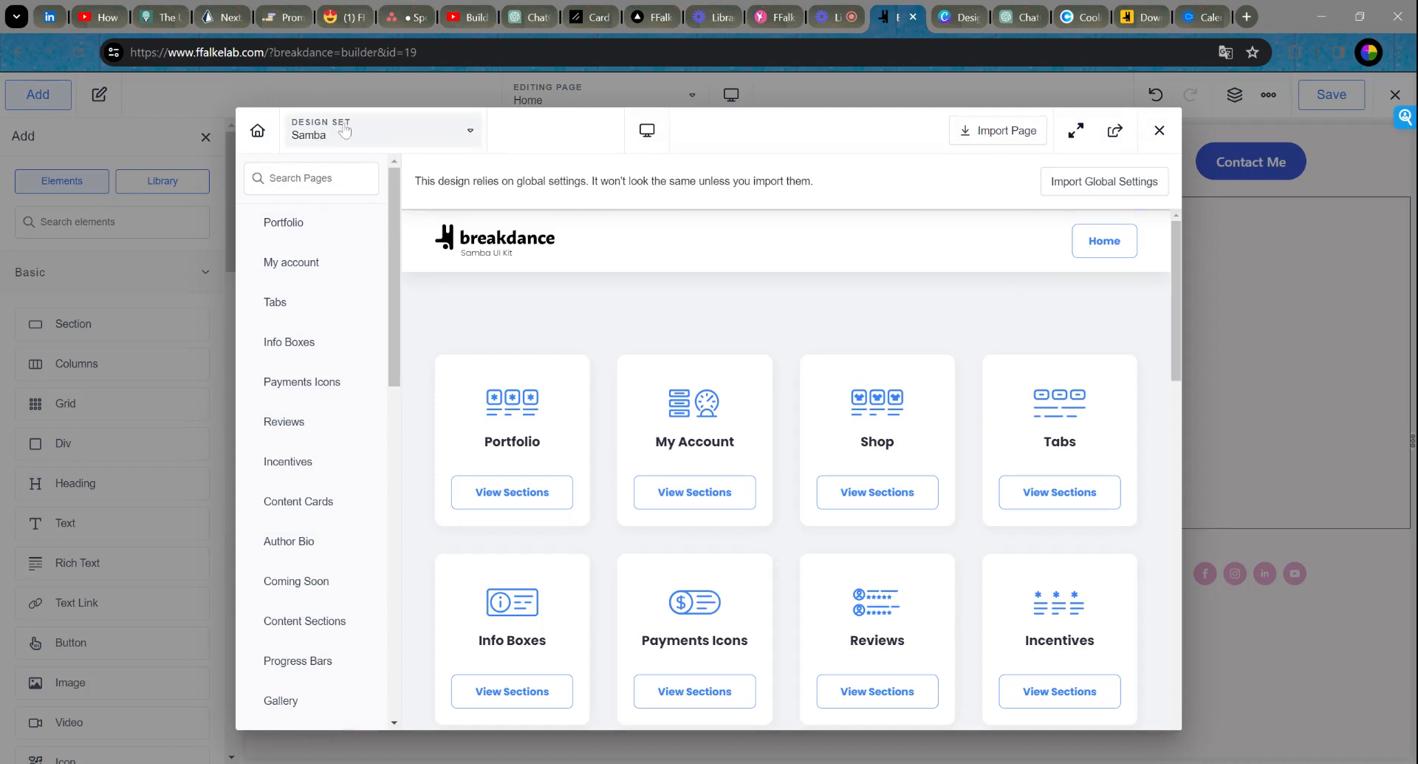
pyautogui.write('hero')
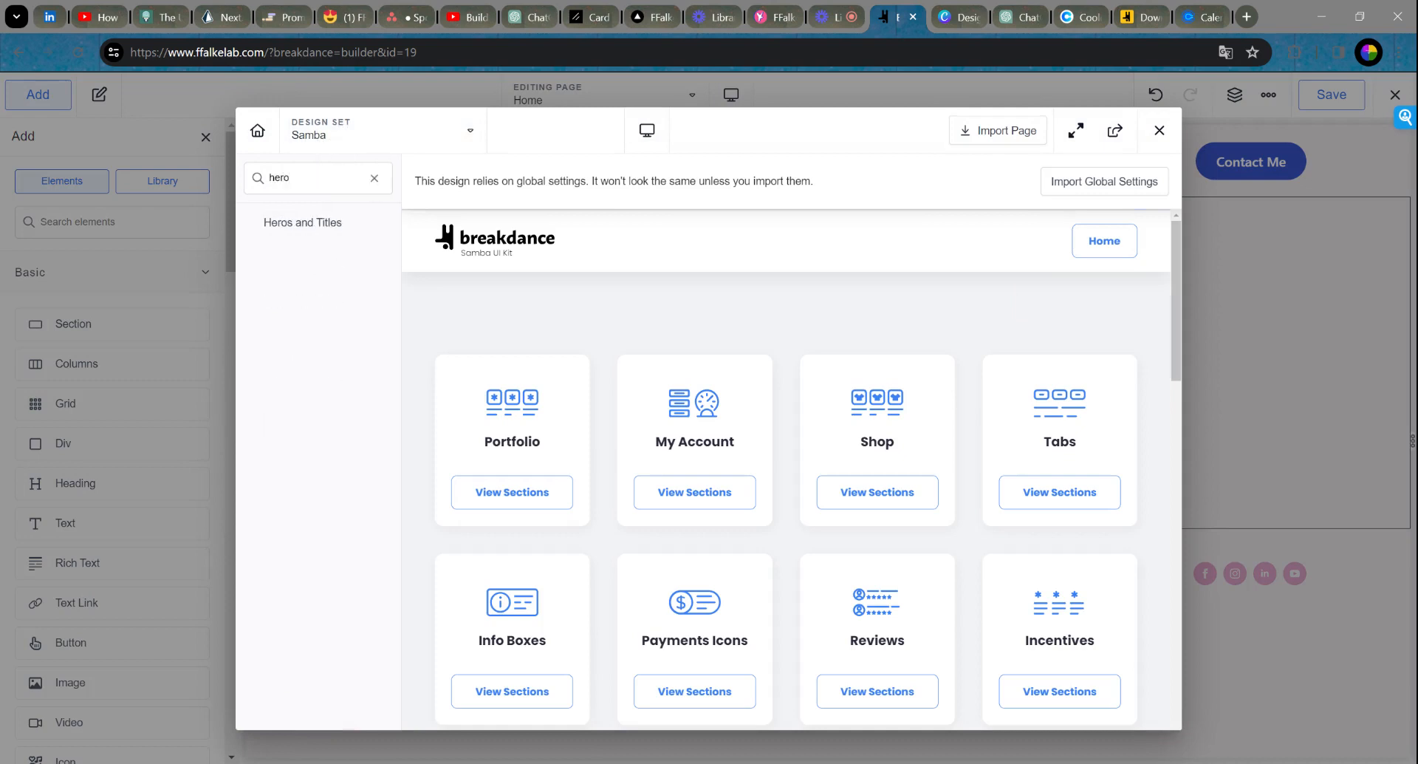
pyautogui.click(311, 226)
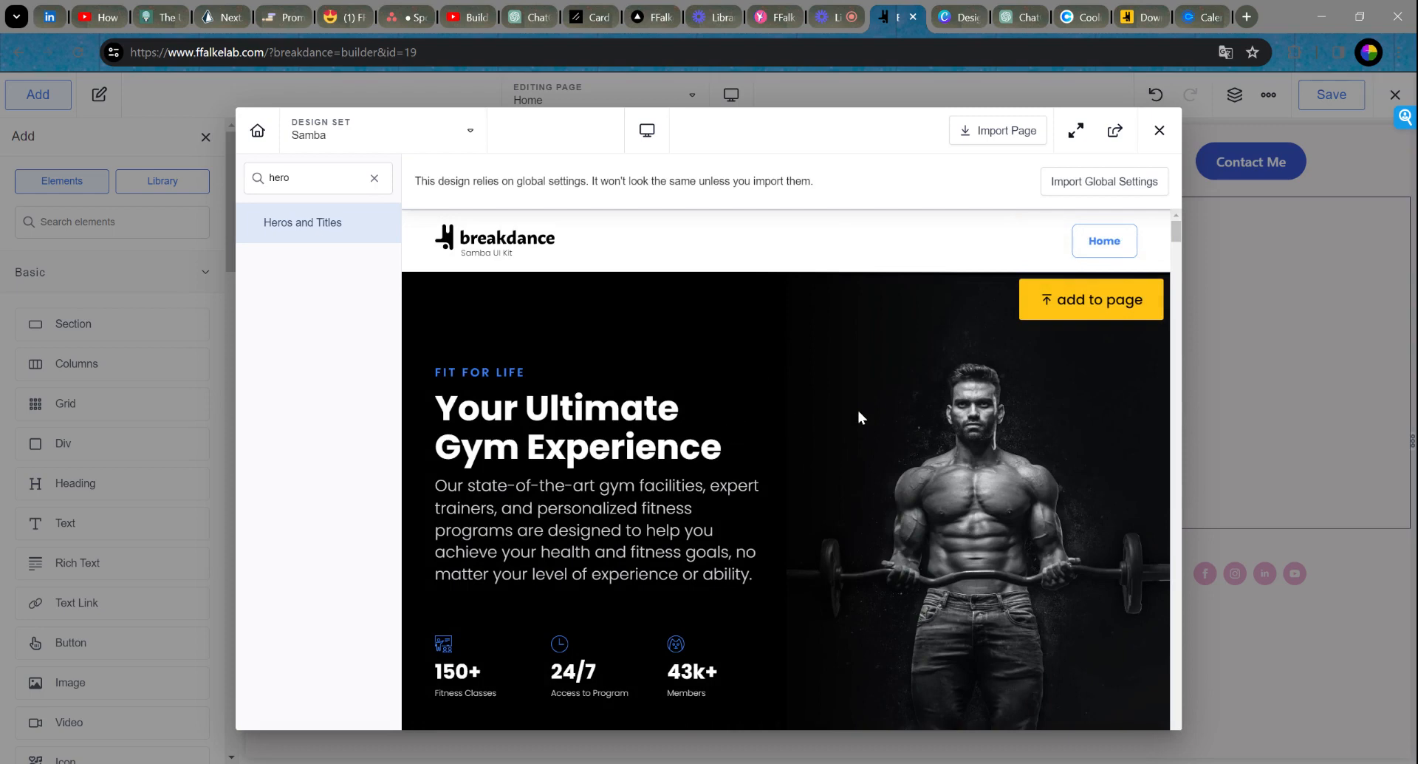
# Step: Add the 'Empower Your Development with Our Comprehensive Tools' hero design to the page
pyautogui.scroll(-6, 849, 410)
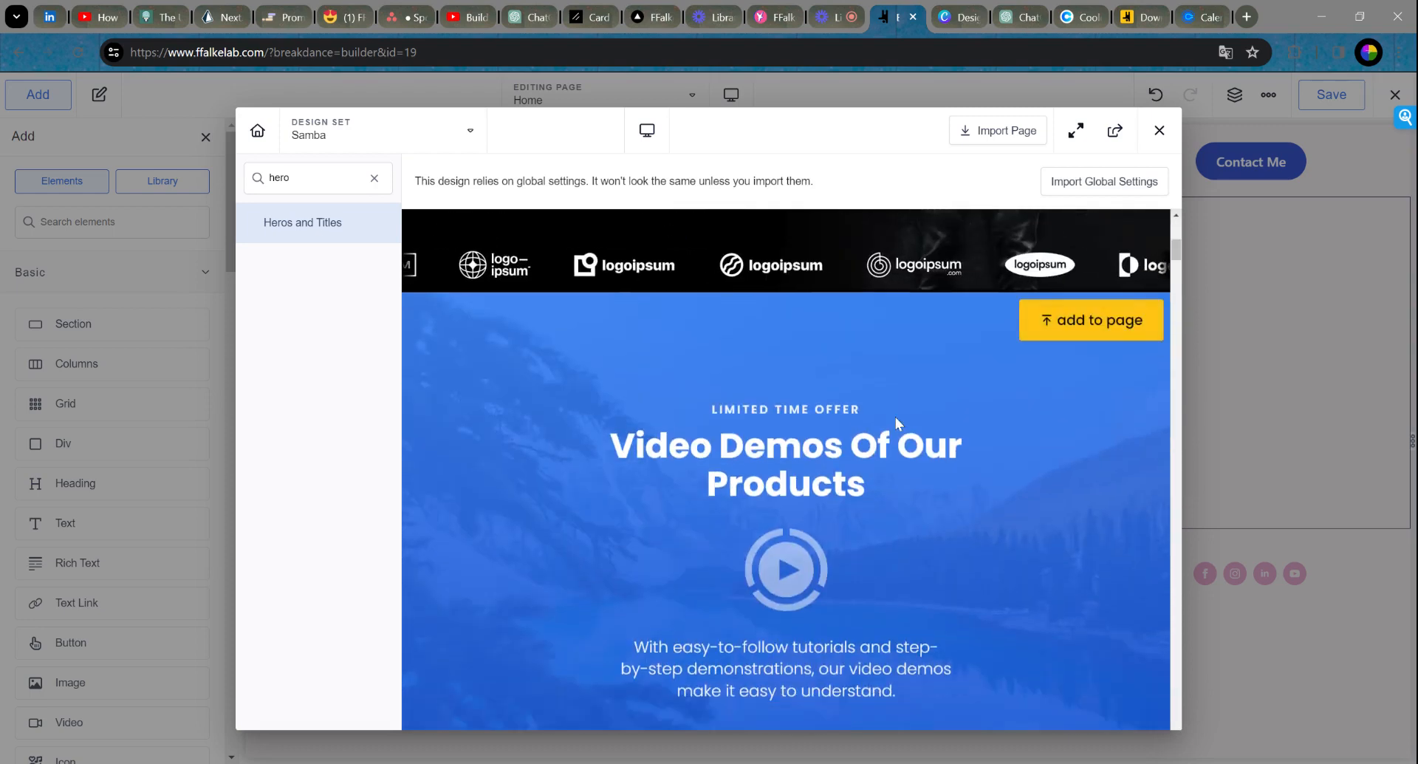
pyautogui.scroll(-8, 1008, 493)
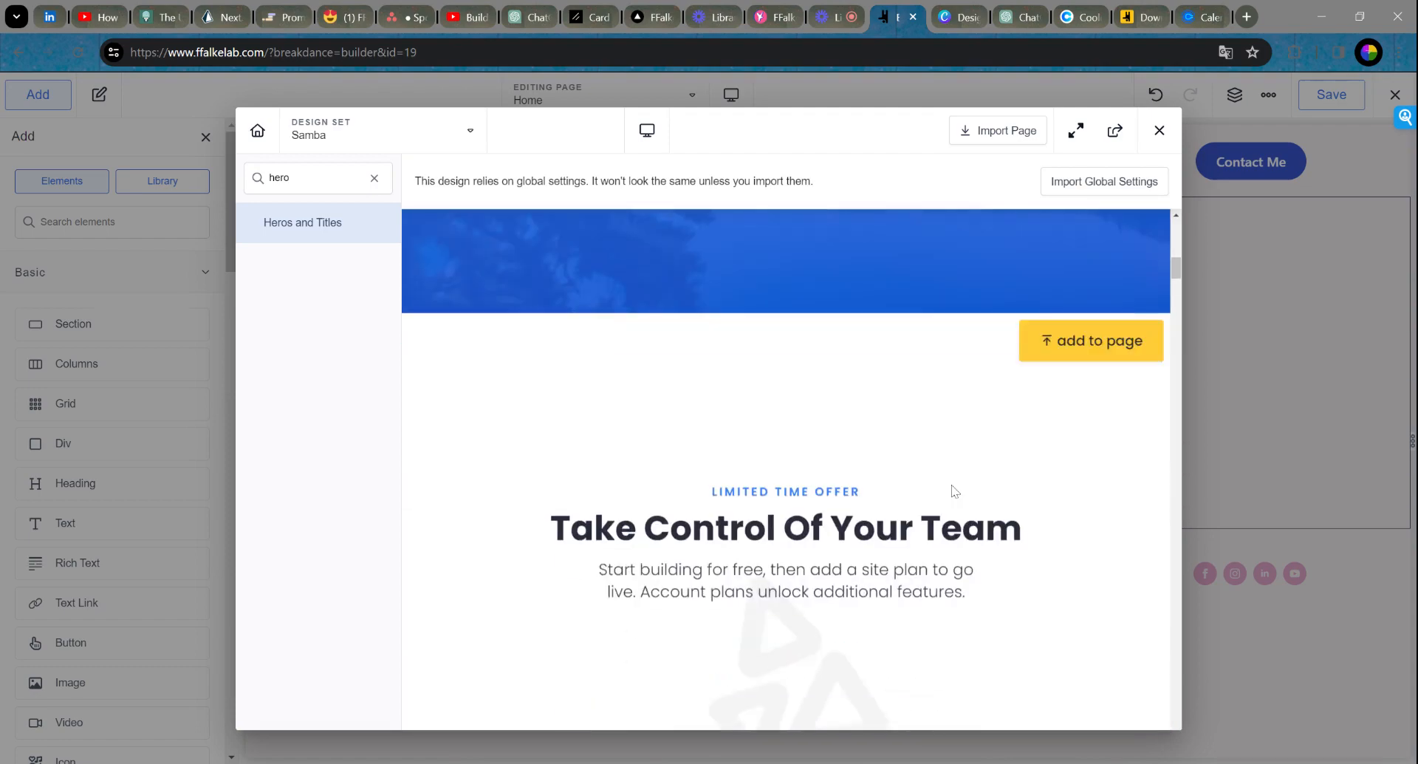
pyautogui.scroll(-10, 991, 438)
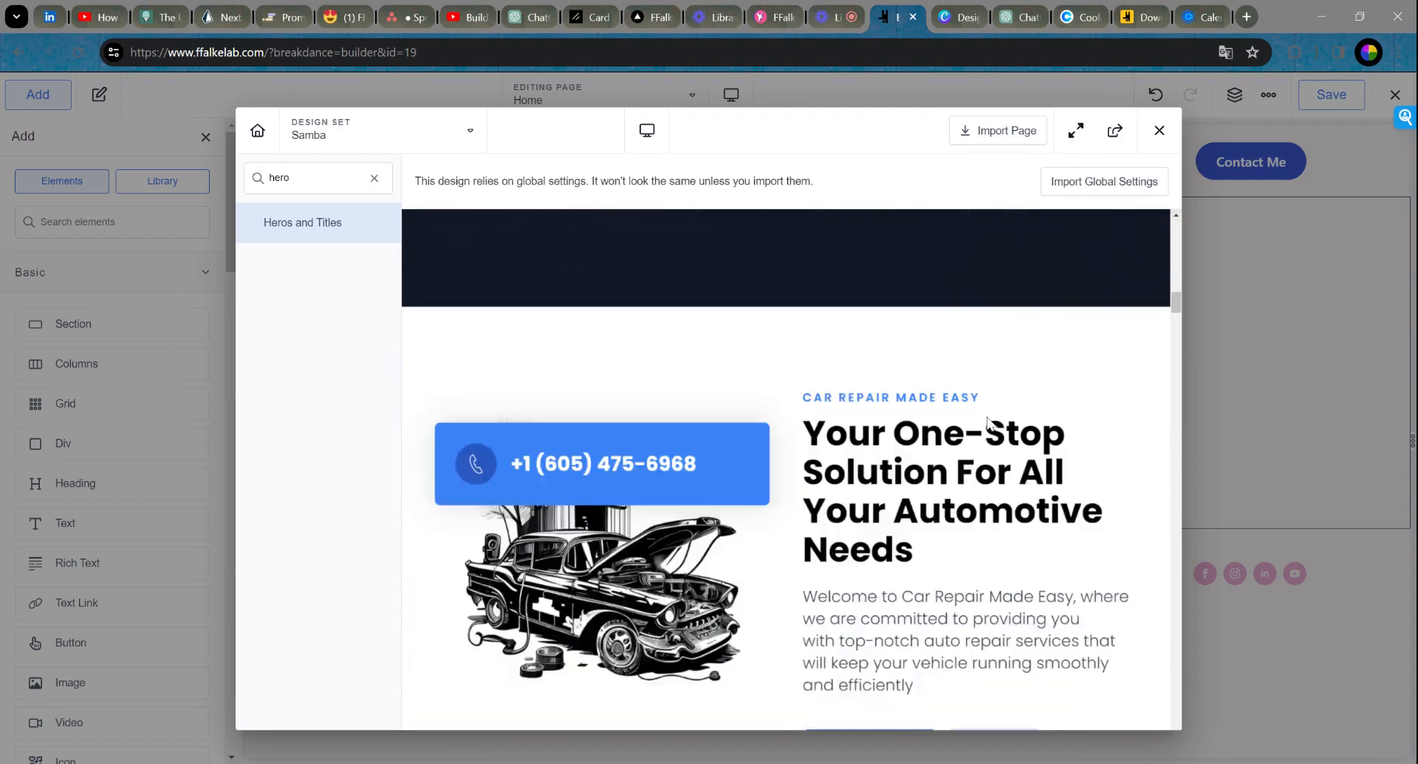
pyautogui.scroll(-6, 786, 443)
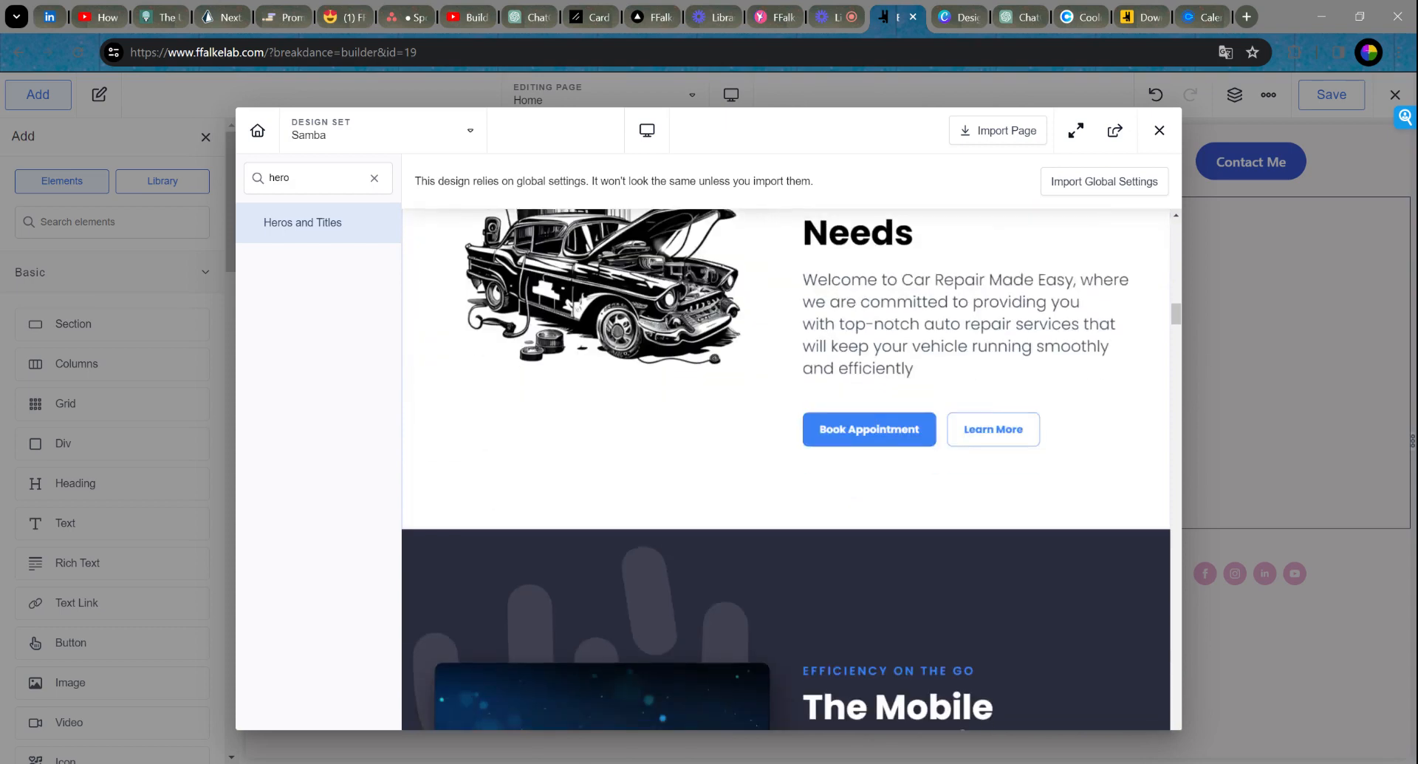
pyautogui.scroll(-5, 947, 427)
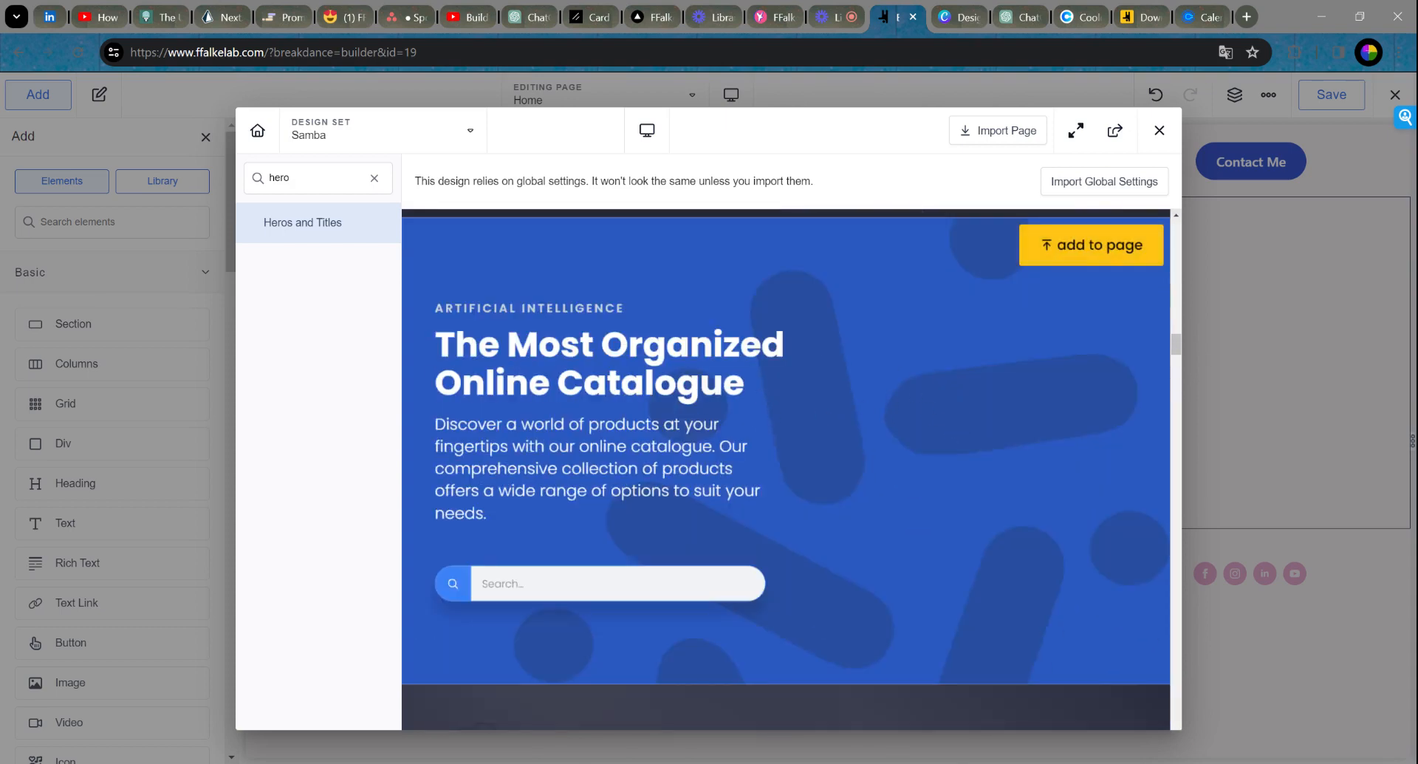
pyautogui.scroll(-10, 1004, 406)
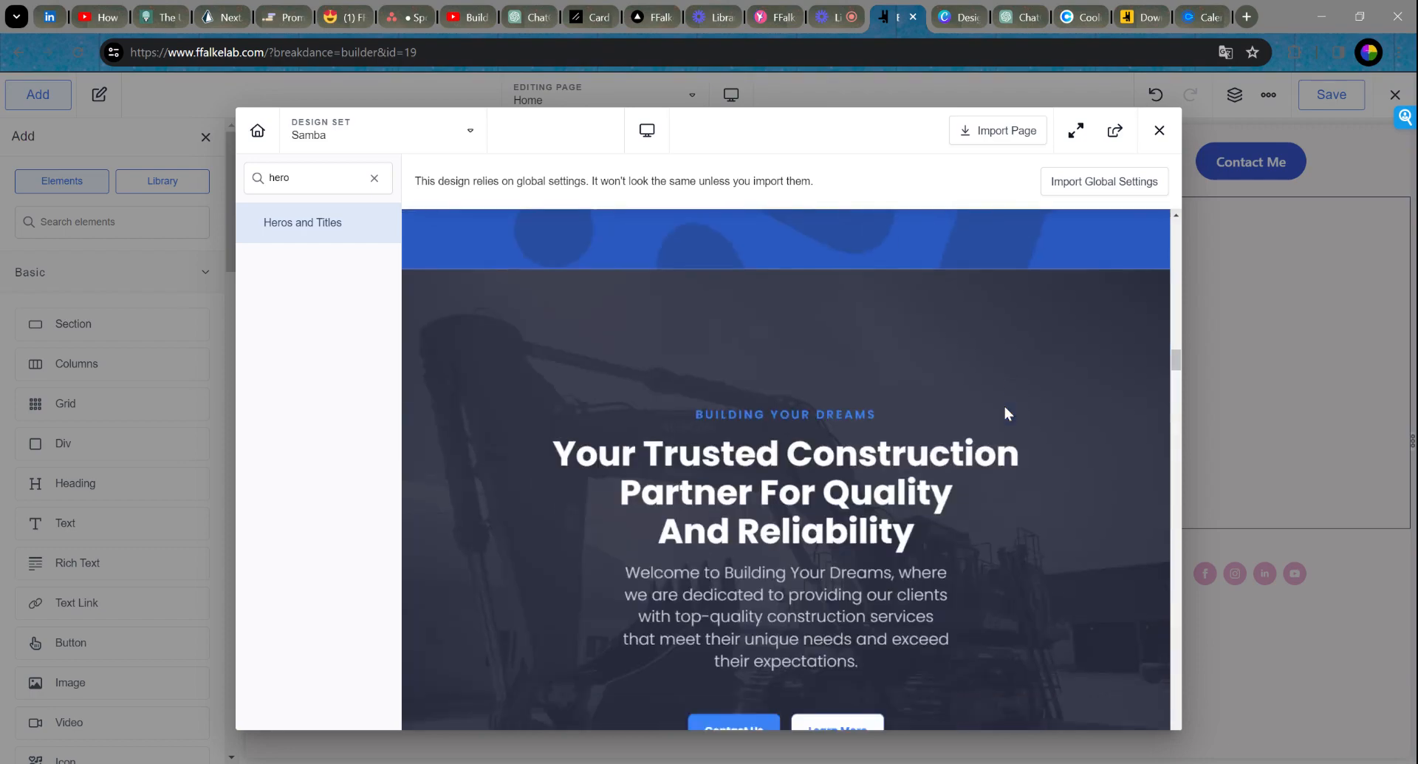
pyautogui.scroll(3, 844, 437)
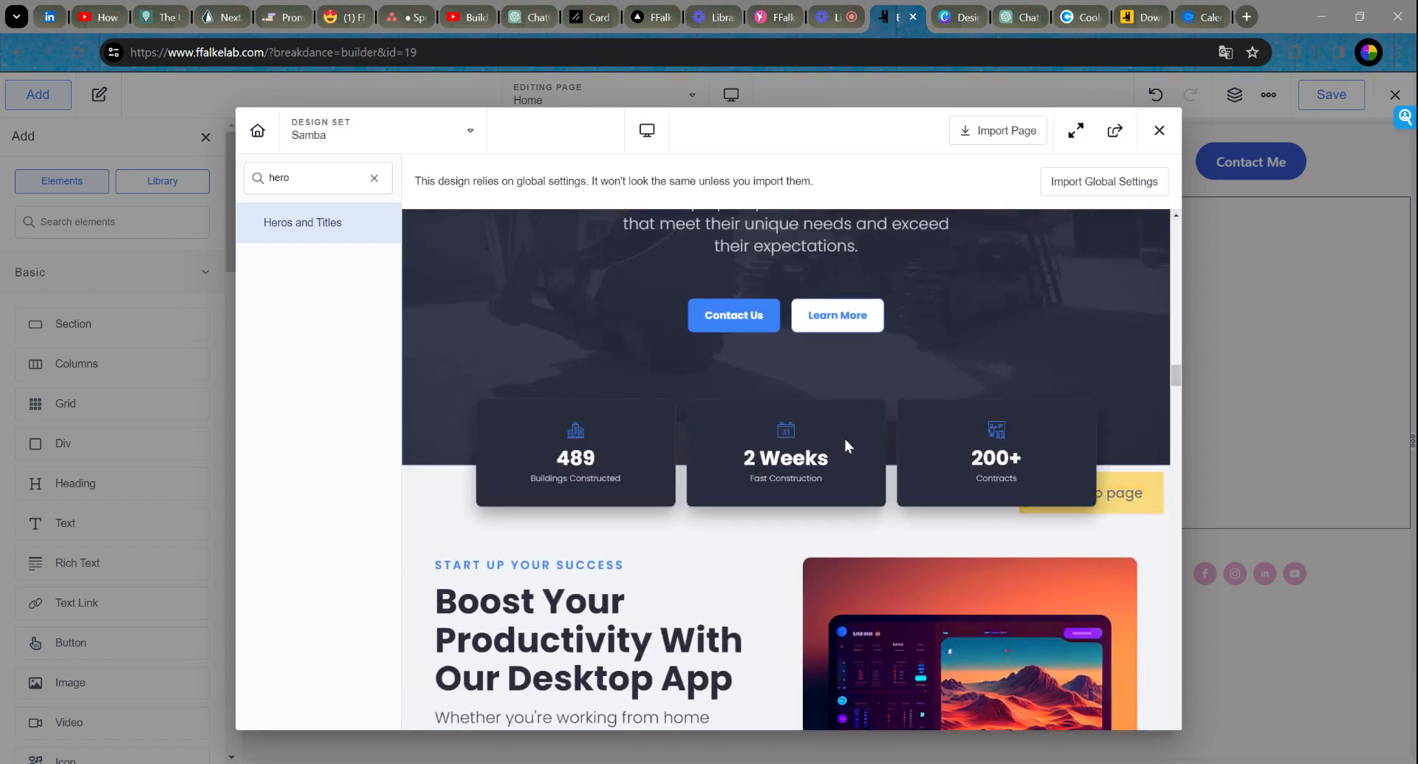
pyautogui.scroll(-5, 1074, 472)
pyautogui.scroll(-1, 1049, 443)
pyautogui.scroll(1, 1022, 395)
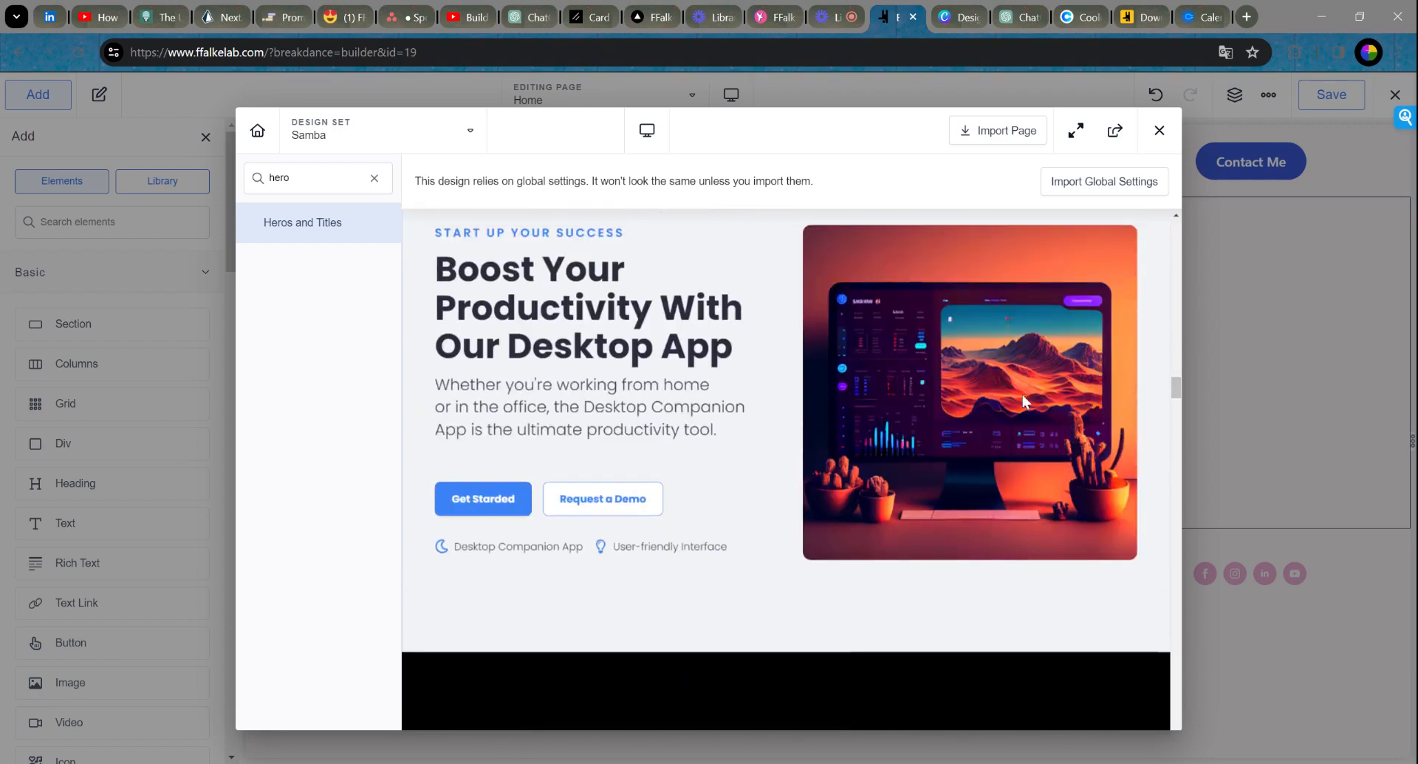
pyautogui.scroll(-5, 961, 384)
pyautogui.scroll(-10, 924, 384)
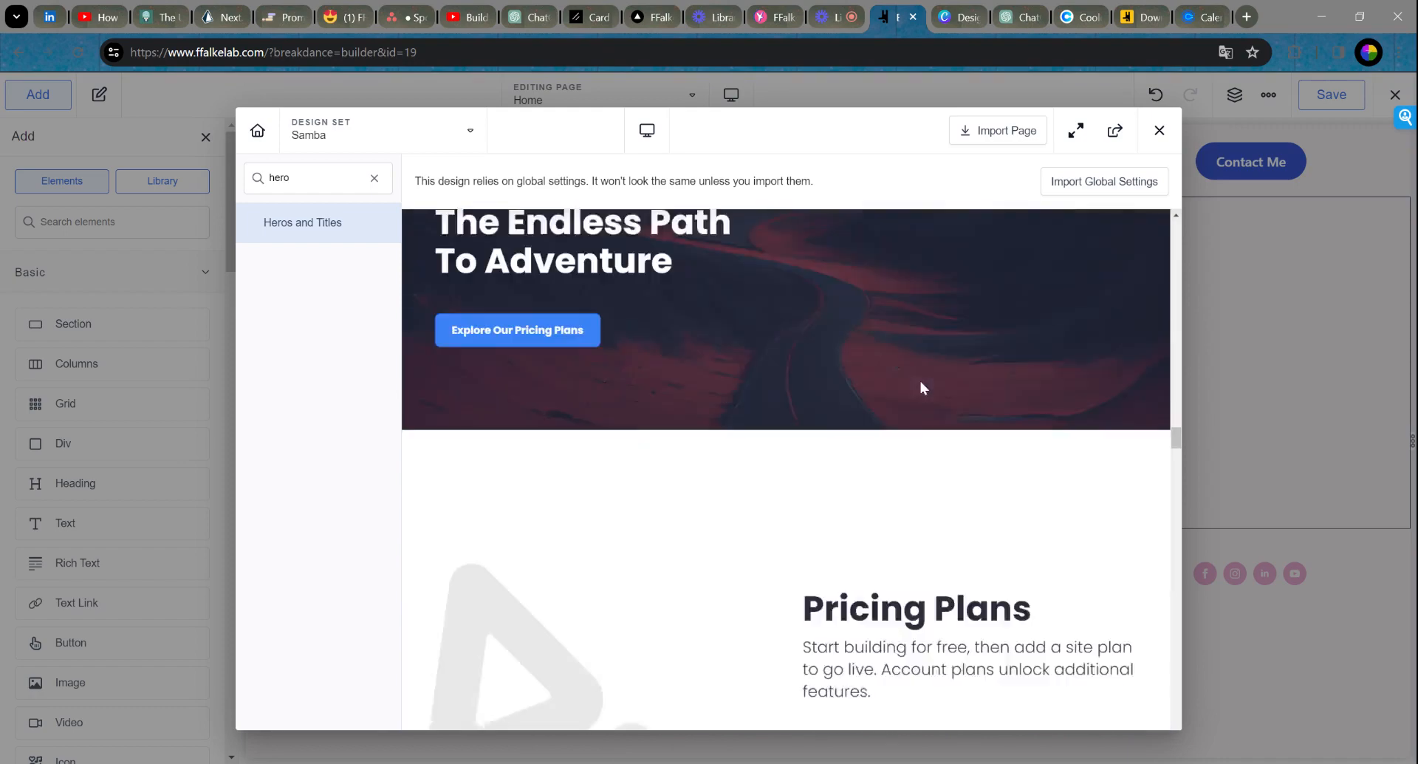
pyautogui.scroll(-8, 921, 383)
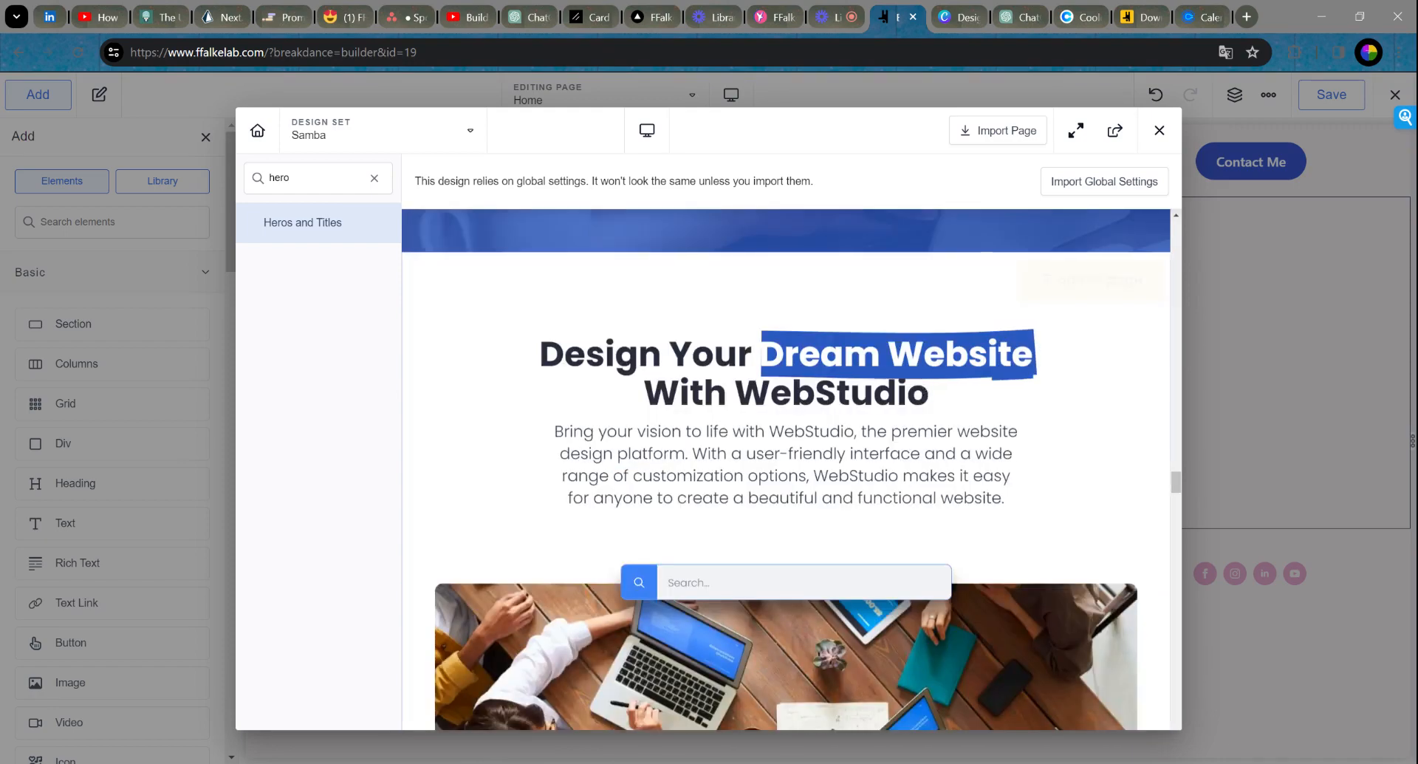
pyautogui.scroll(4, 920, 379)
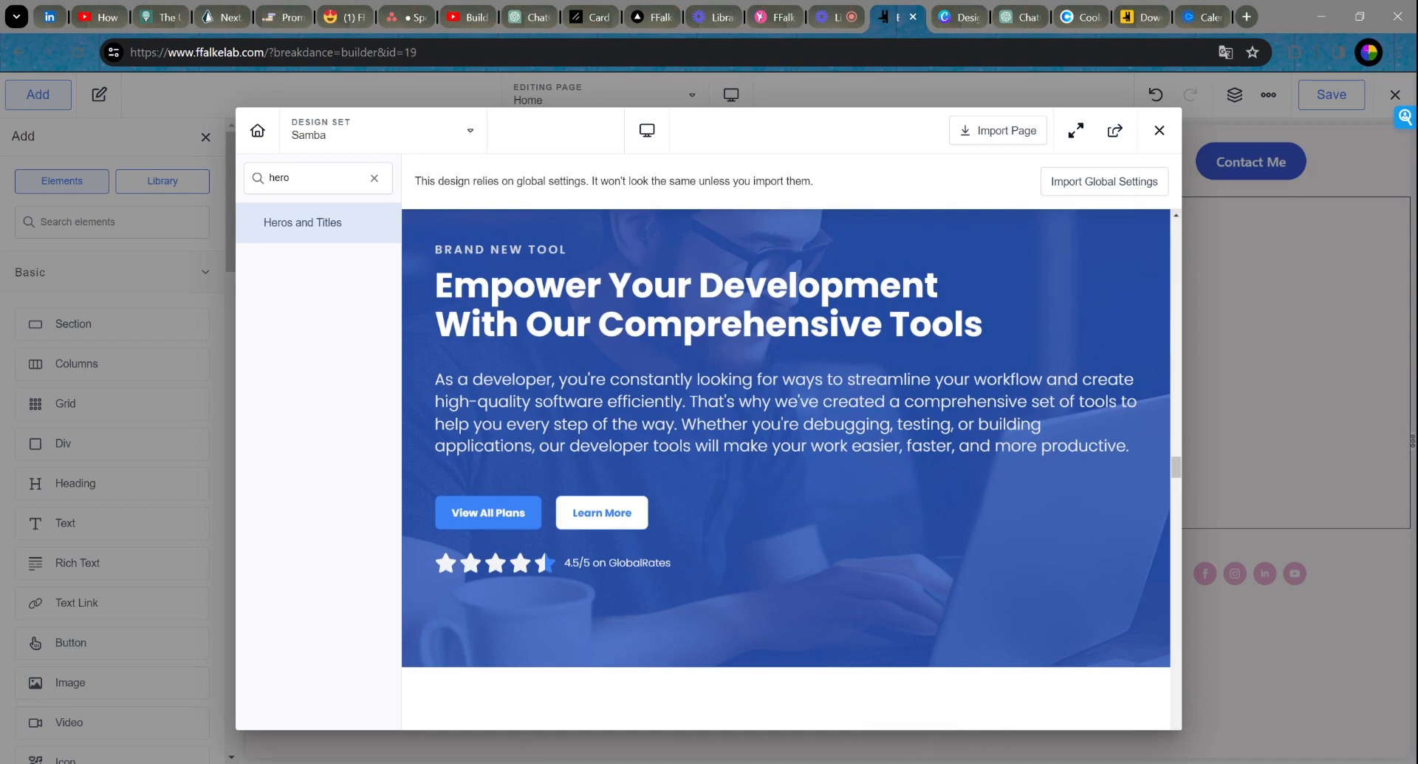
pyautogui.scroll(-10, 953, 377)
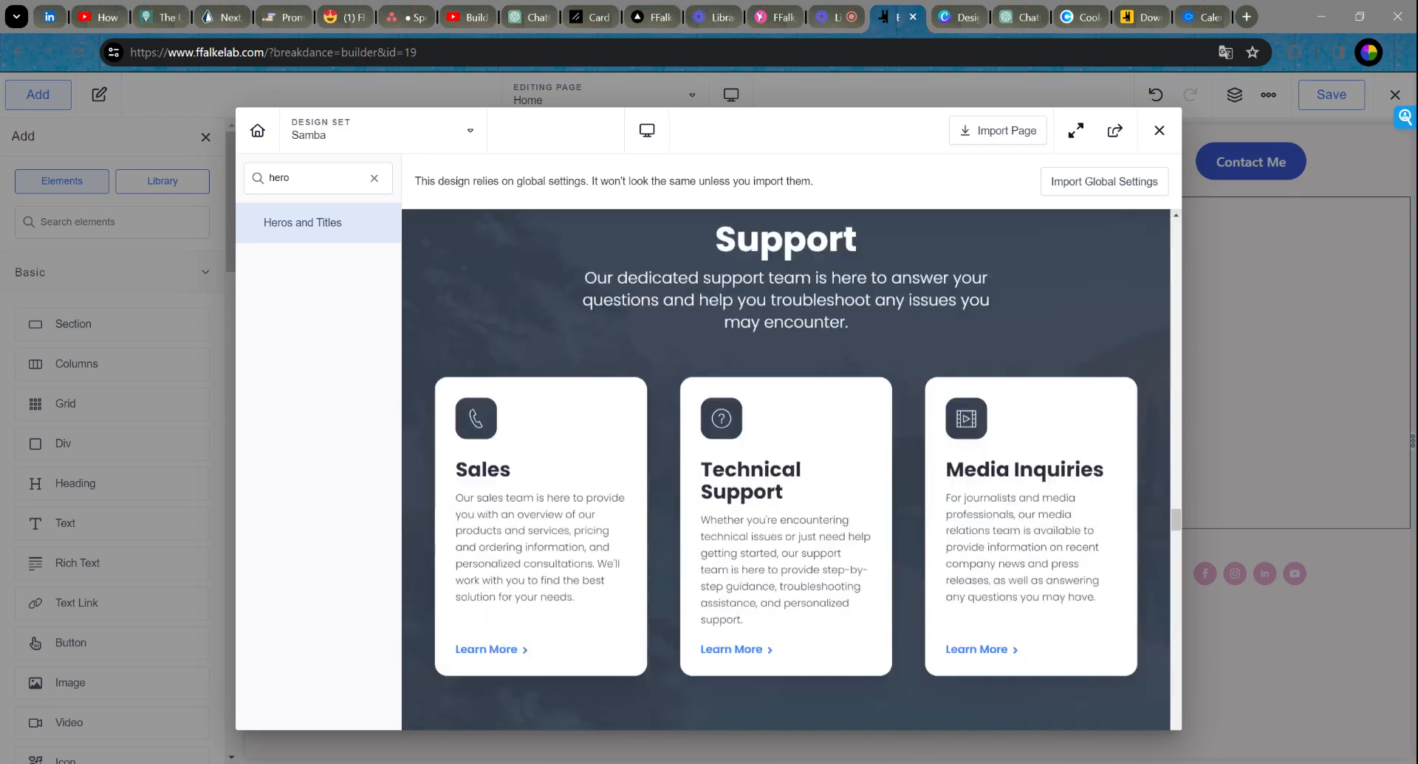
pyautogui.scroll(-8, 965, 369)
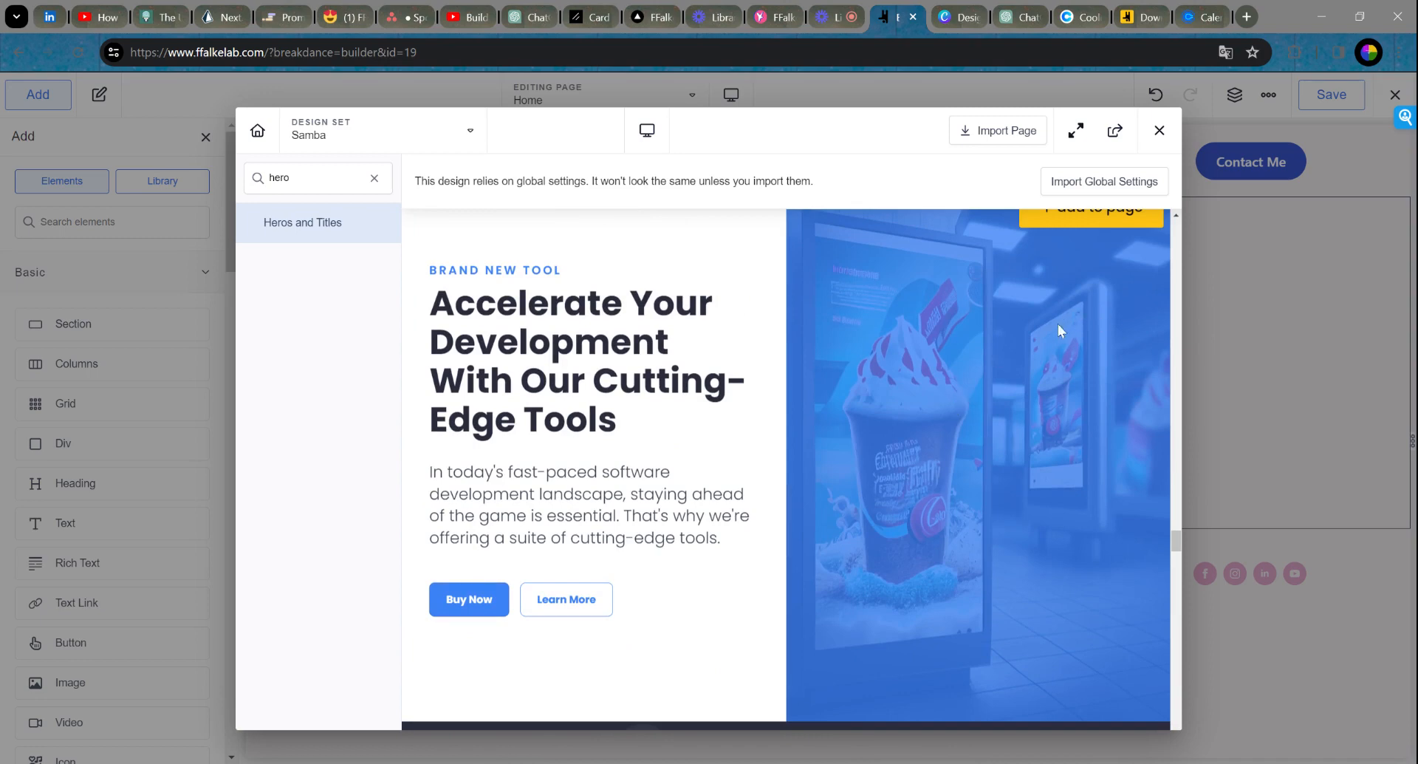
pyautogui.scroll(-10, 1057, 325)
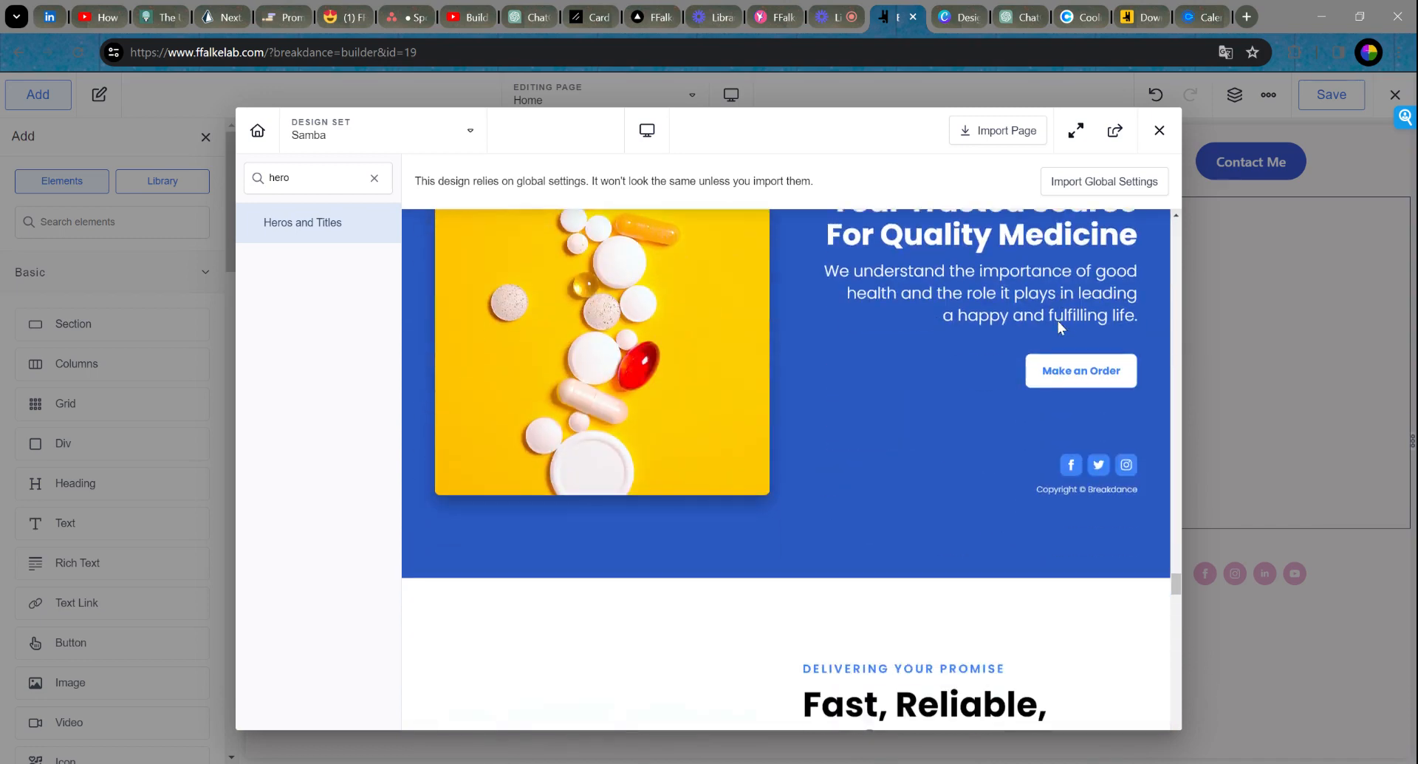
pyautogui.scroll(10, 1060, 324)
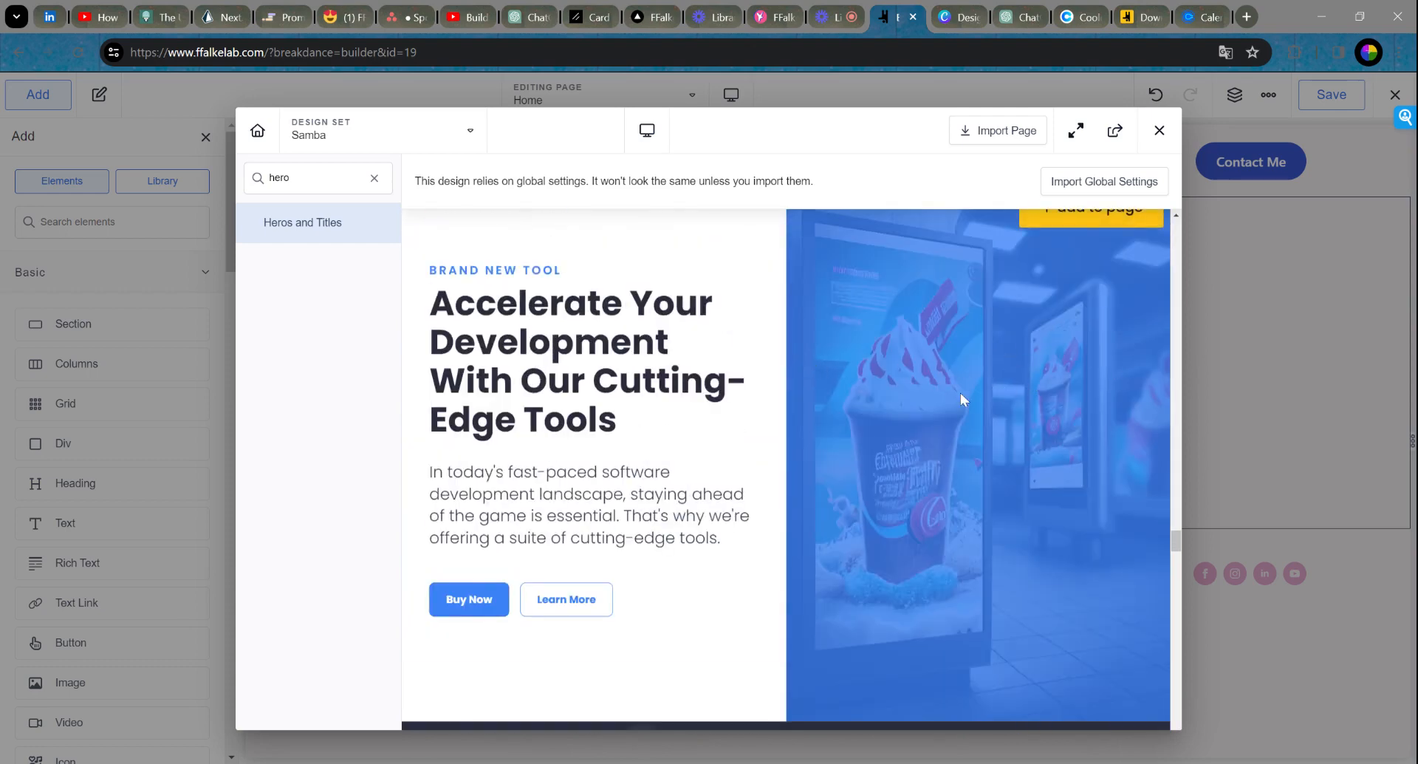
pyautogui.scroll(5, 963, 391)
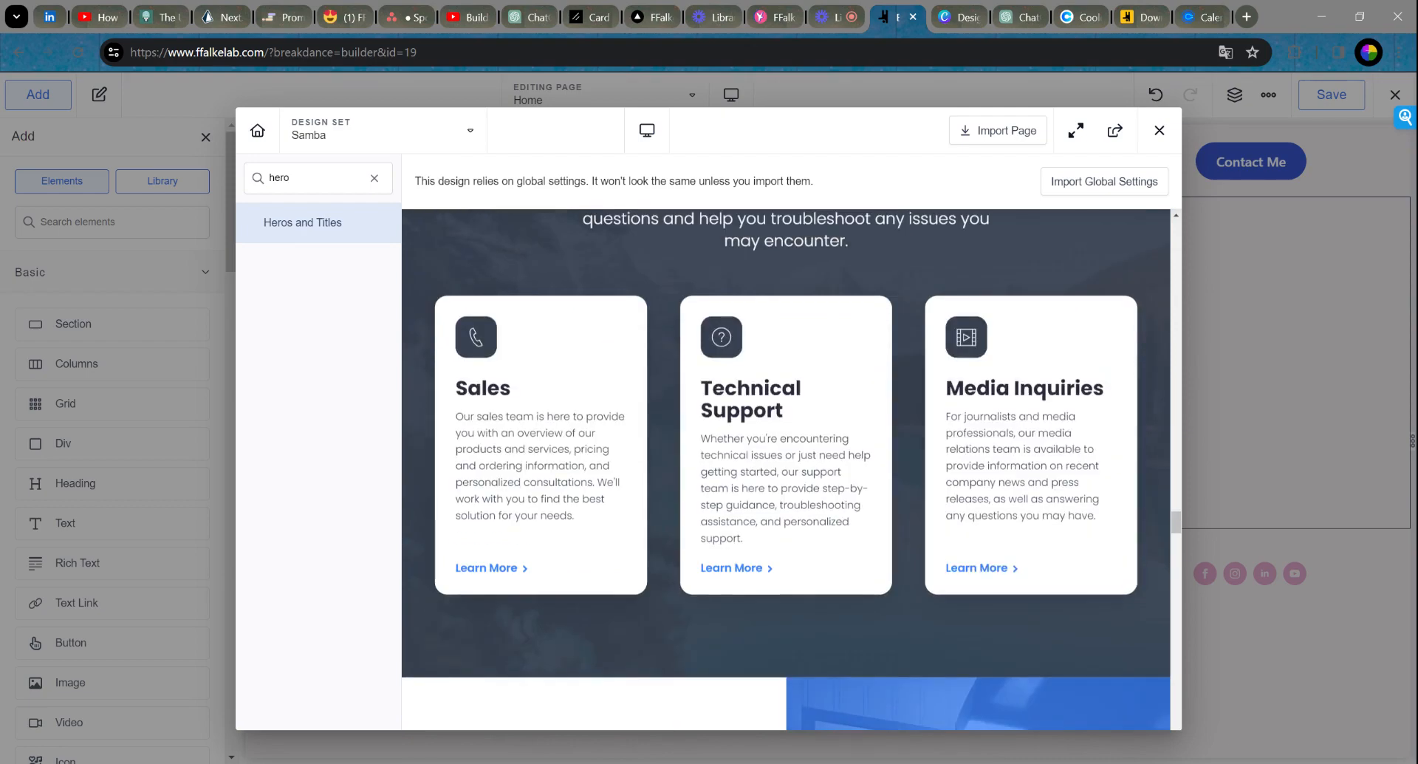
pyautogui.scroll(8, 962, 402)
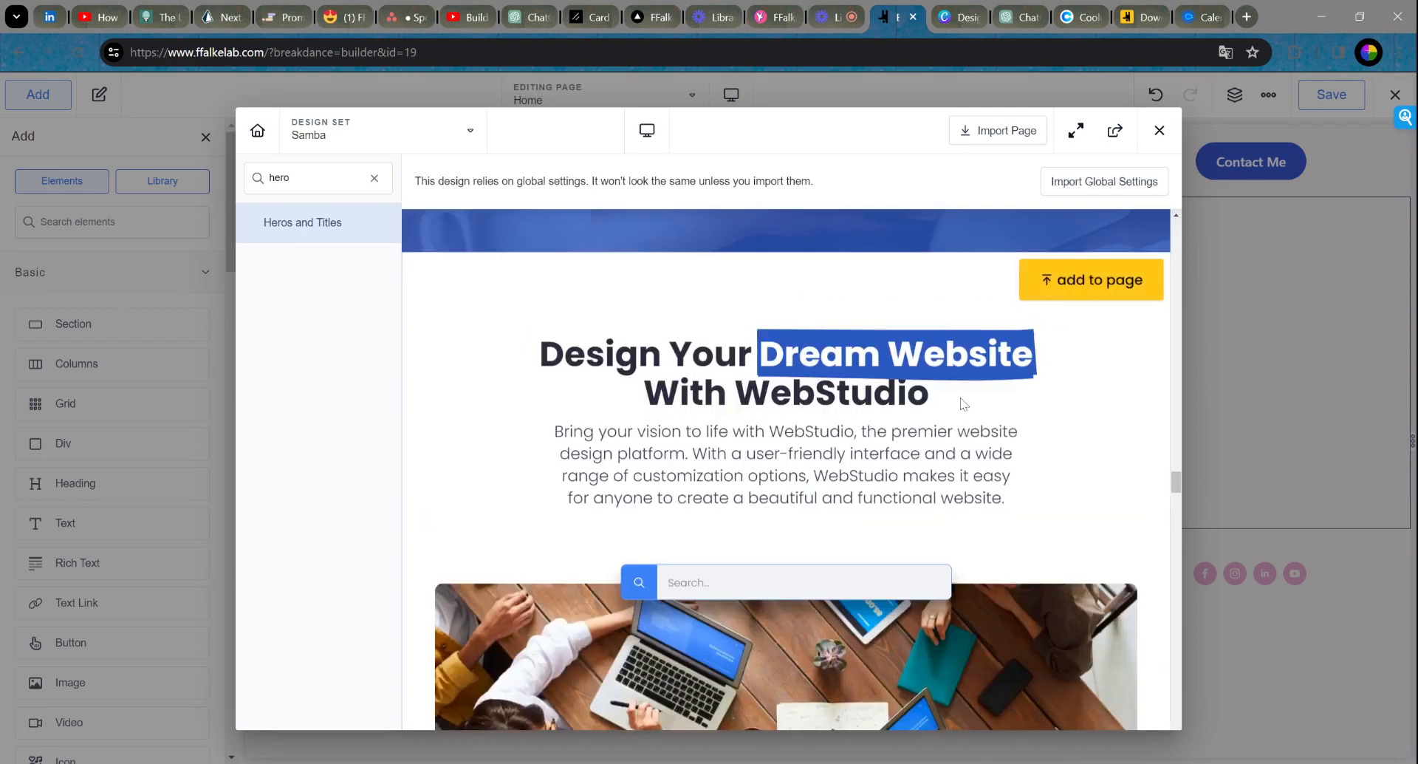
pyautogui.scroll(5, 960, 396)
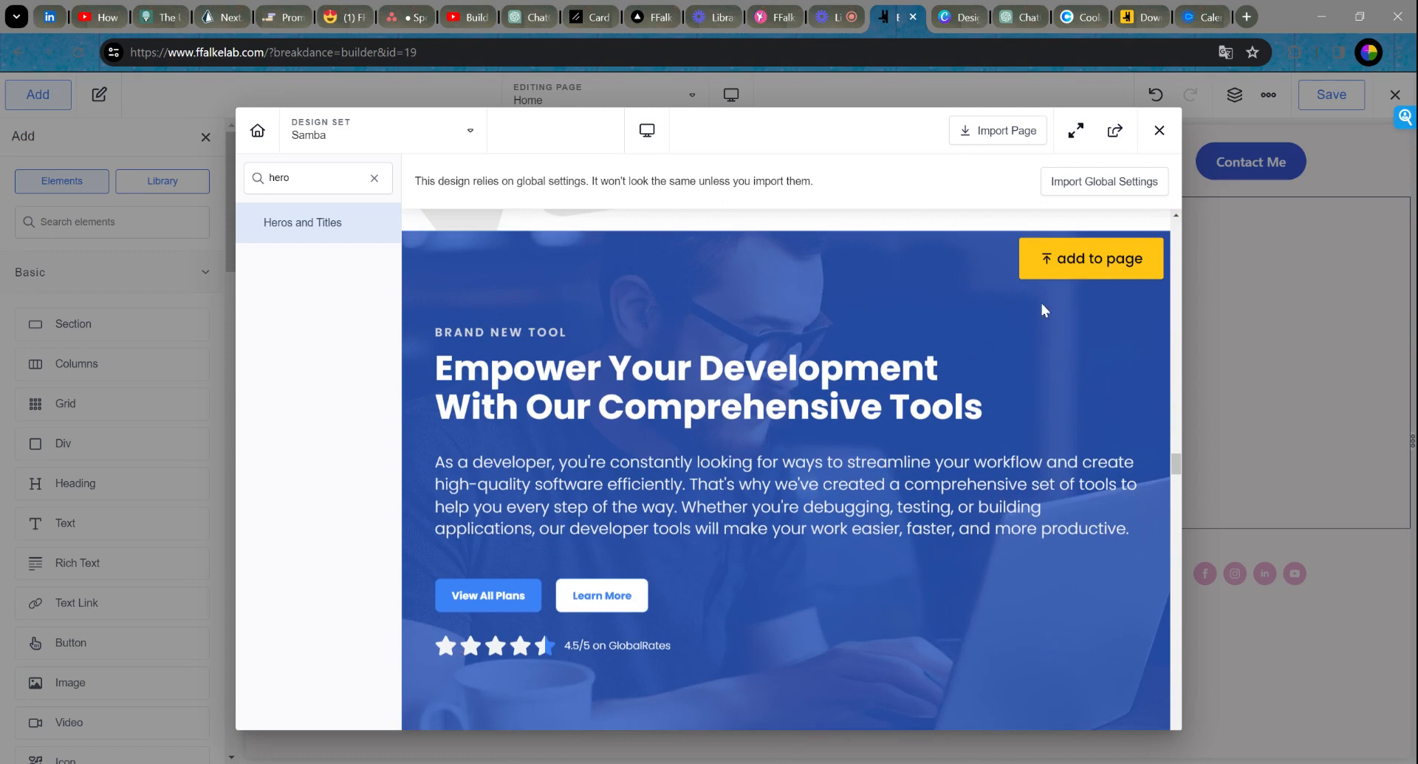
pyautogui.click(1094, 266)
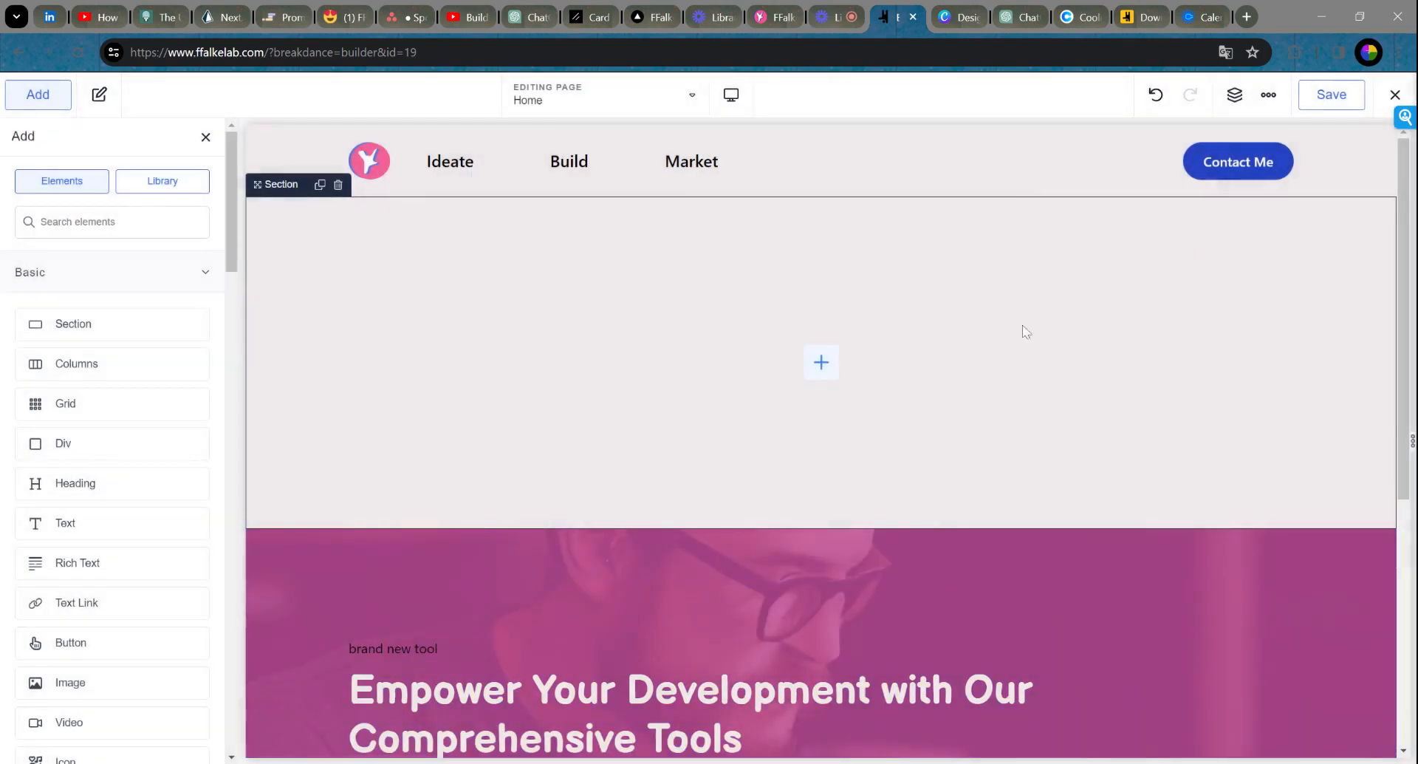
pyautogui.click(515, 329)
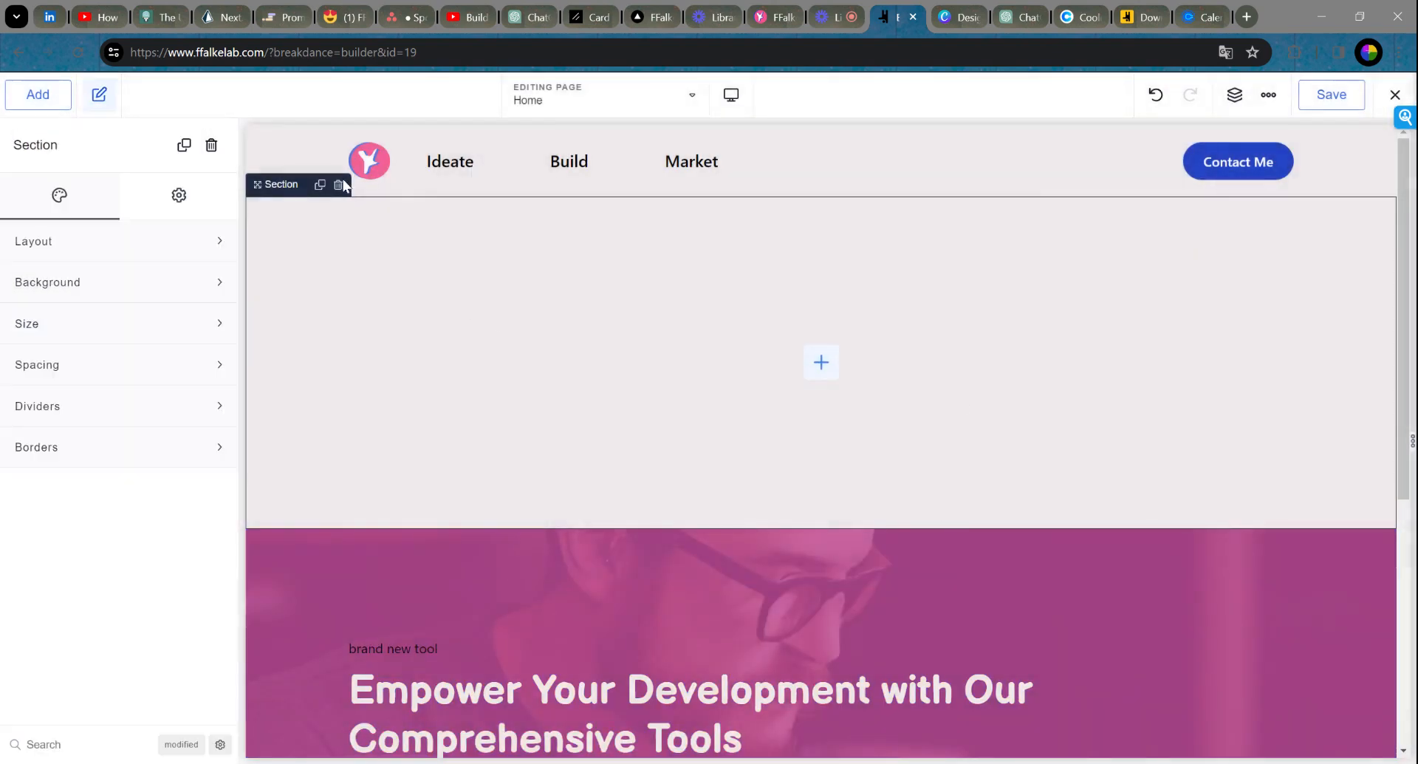
# Step: Delete the empty section so the hero sits directly under the header
pyautogui.click(339, 184)
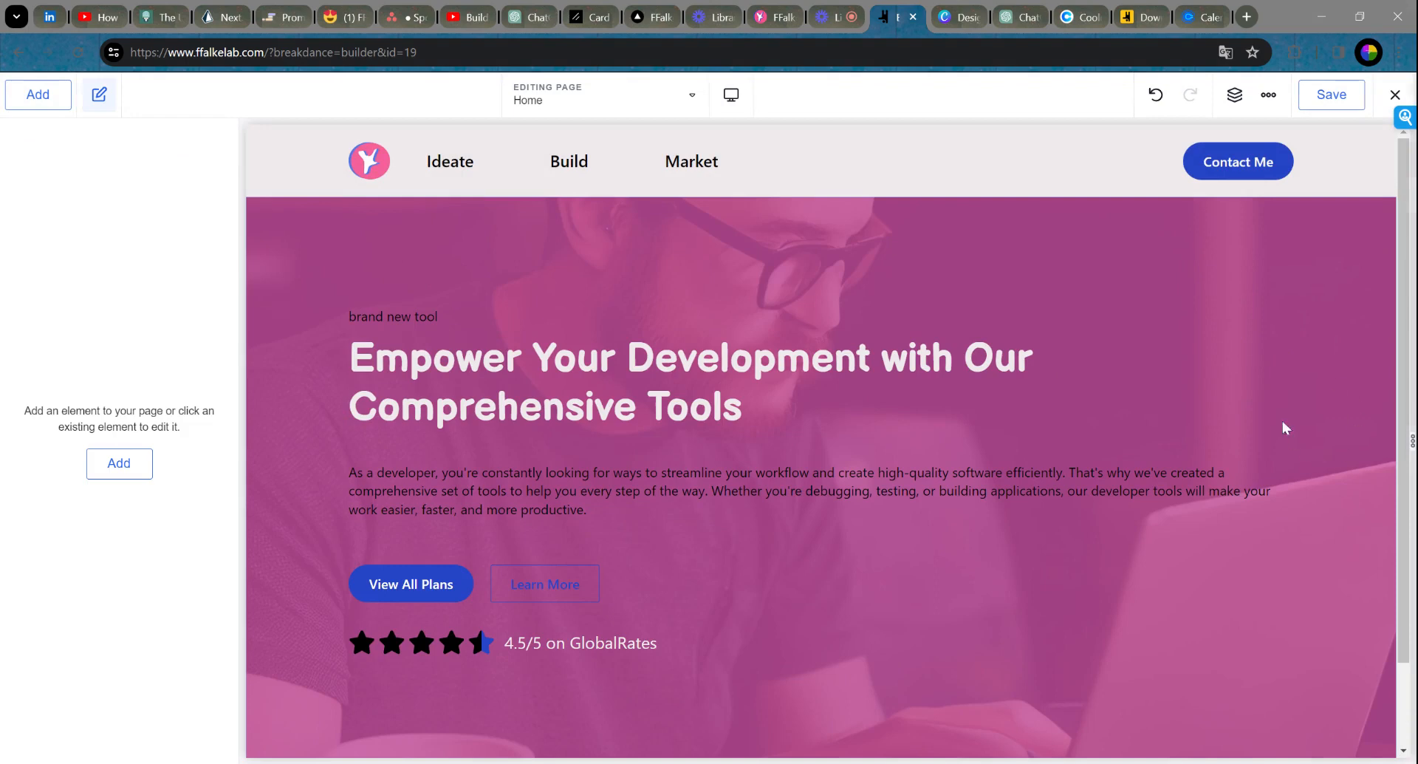
pyautogui.scroll(-2, 1208, 314)
pyautogui.scroll(2, 1218, 349)
# Step: Delete the hero's 'brand new tool' label and select the main heading's text
pyautogui.click(394, 316)
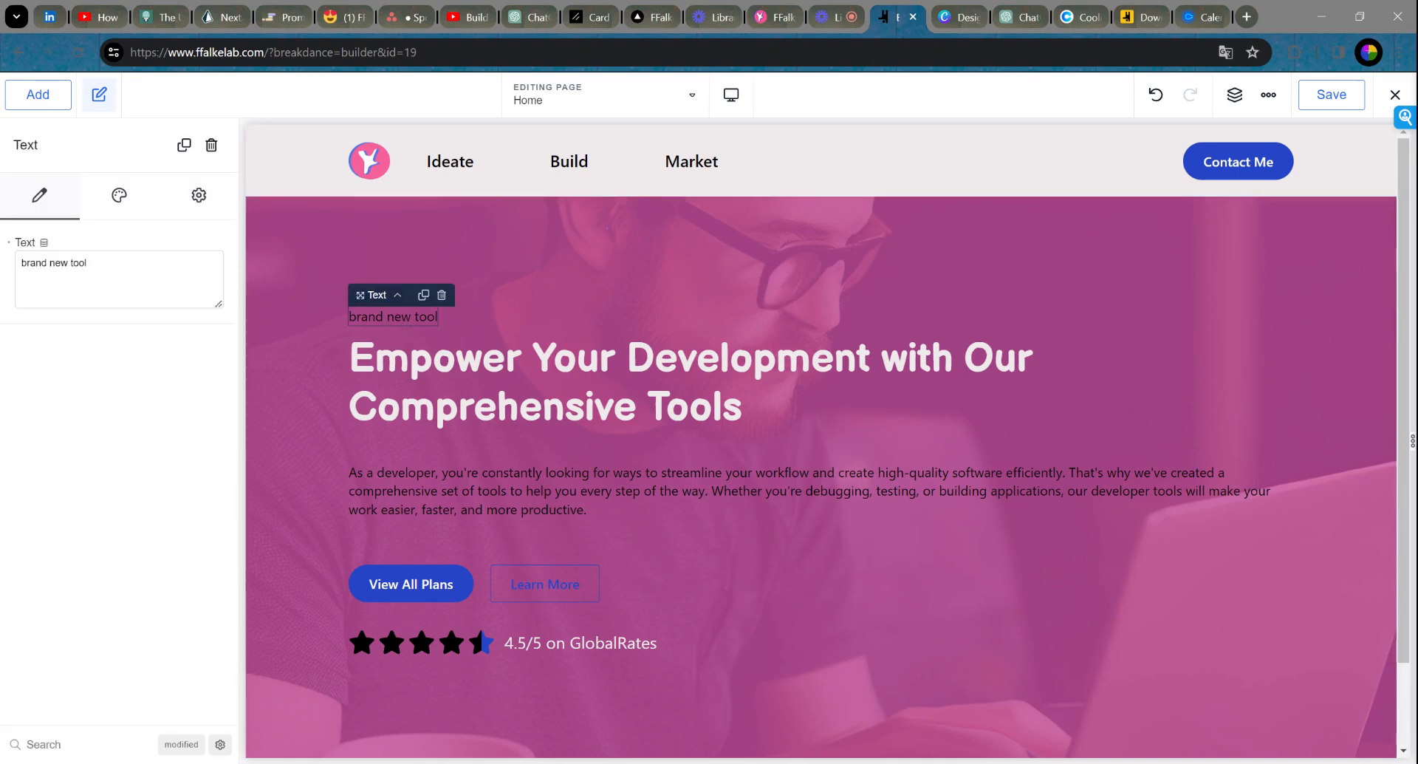
pyautogui.moveTo(92, 264); pyautogui.dragTo(2, 265)
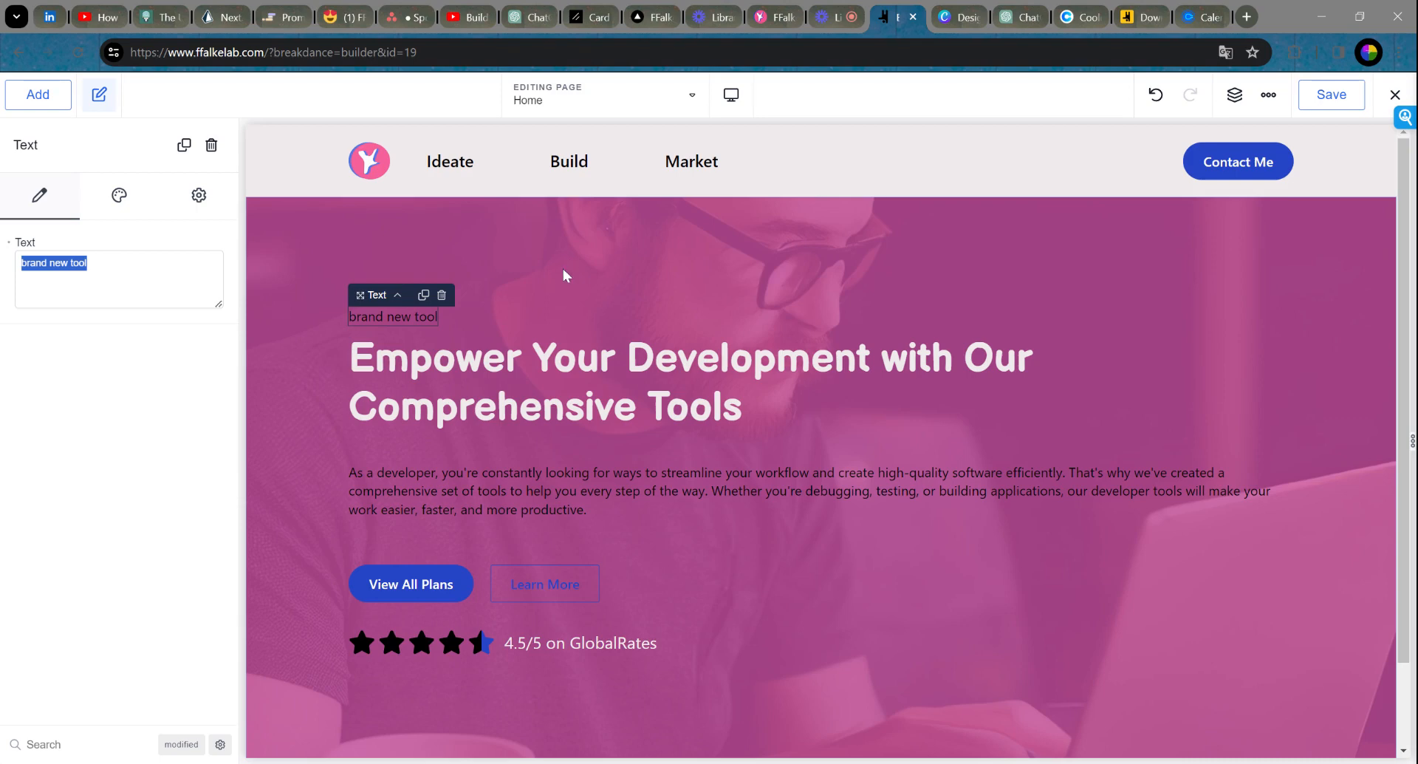
pyautogui.click(442, 295)
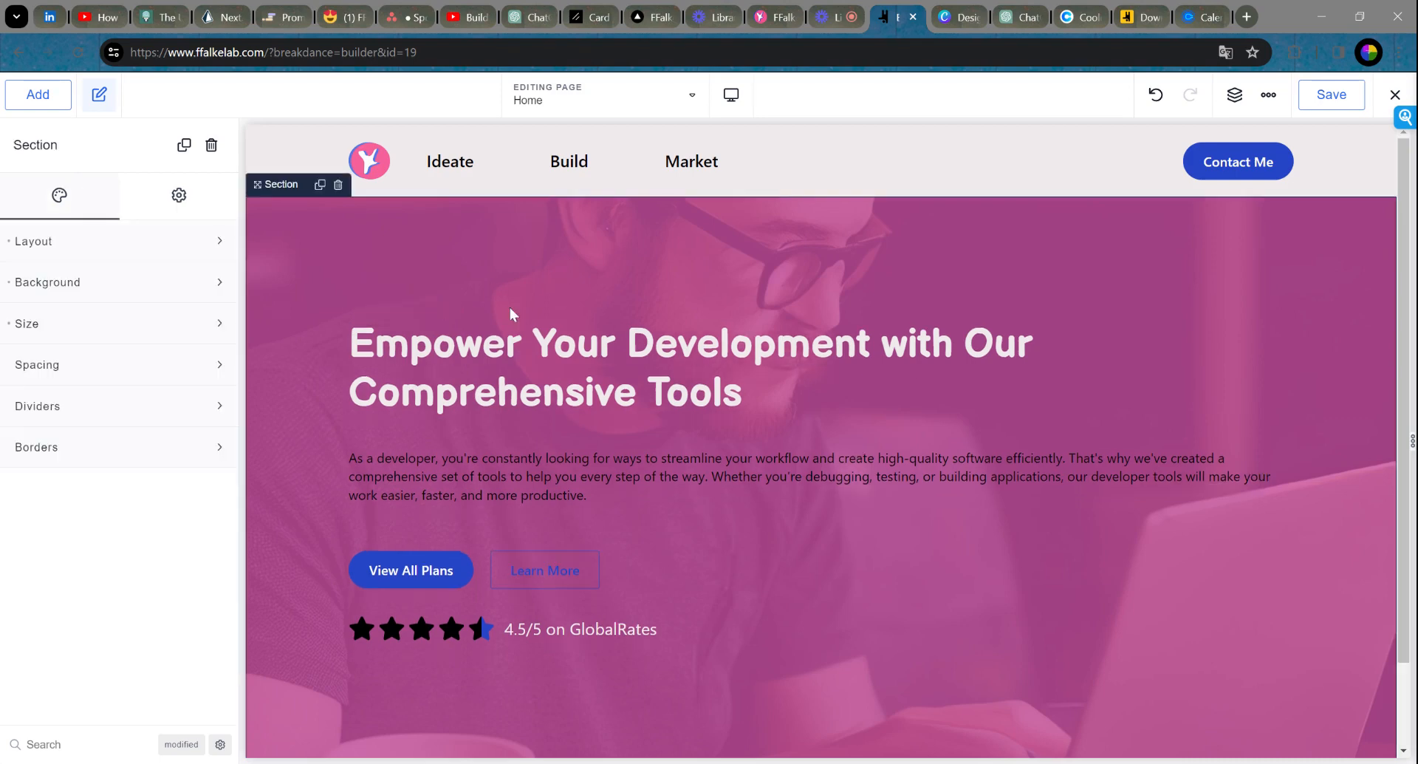
pyautogui.click(488, 347)
pyautogui.moveTo(148, 281); pyautogui.dragTo(3, 260)
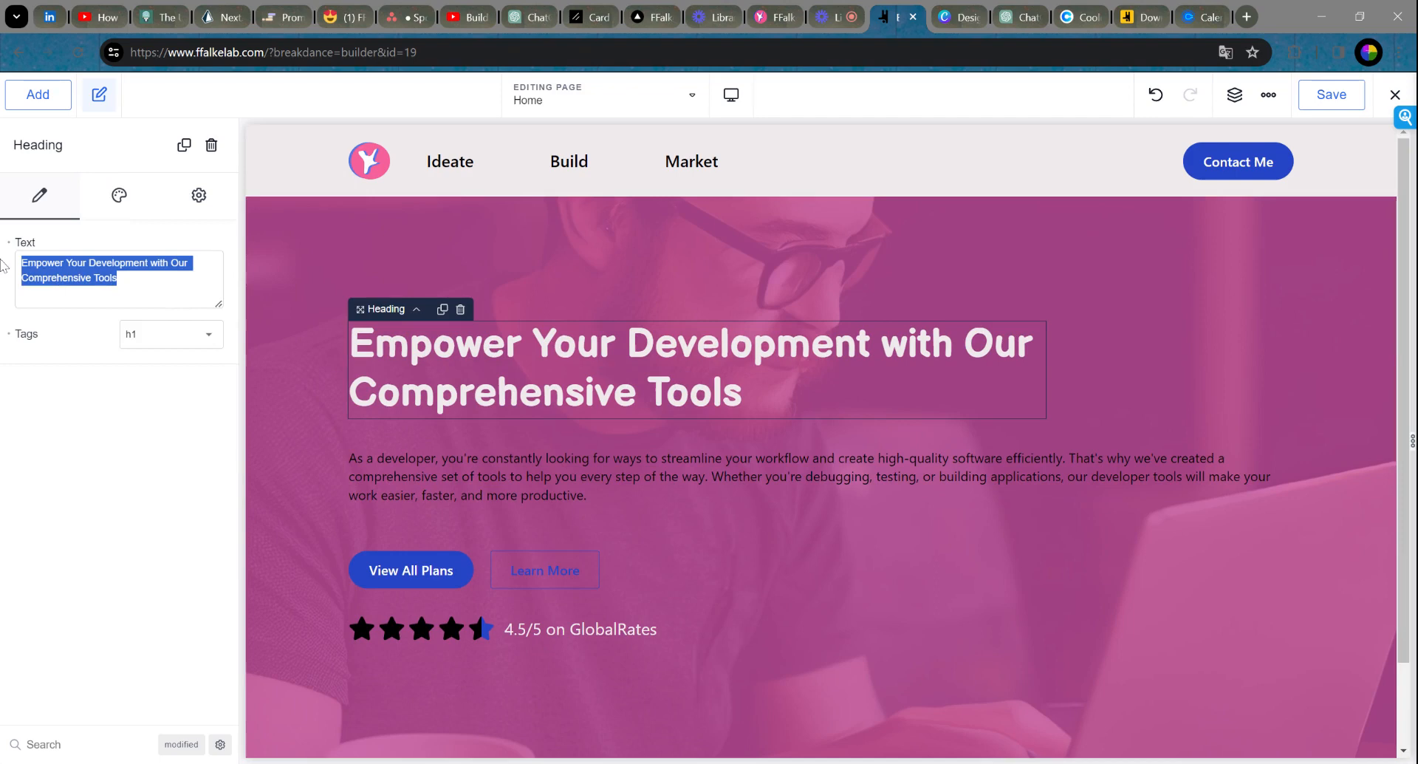
# Step: Replace the developer-tools headline with 'Bring your Ideas to Life with the FFalke Lab'
pyautogui.click(2, 266)
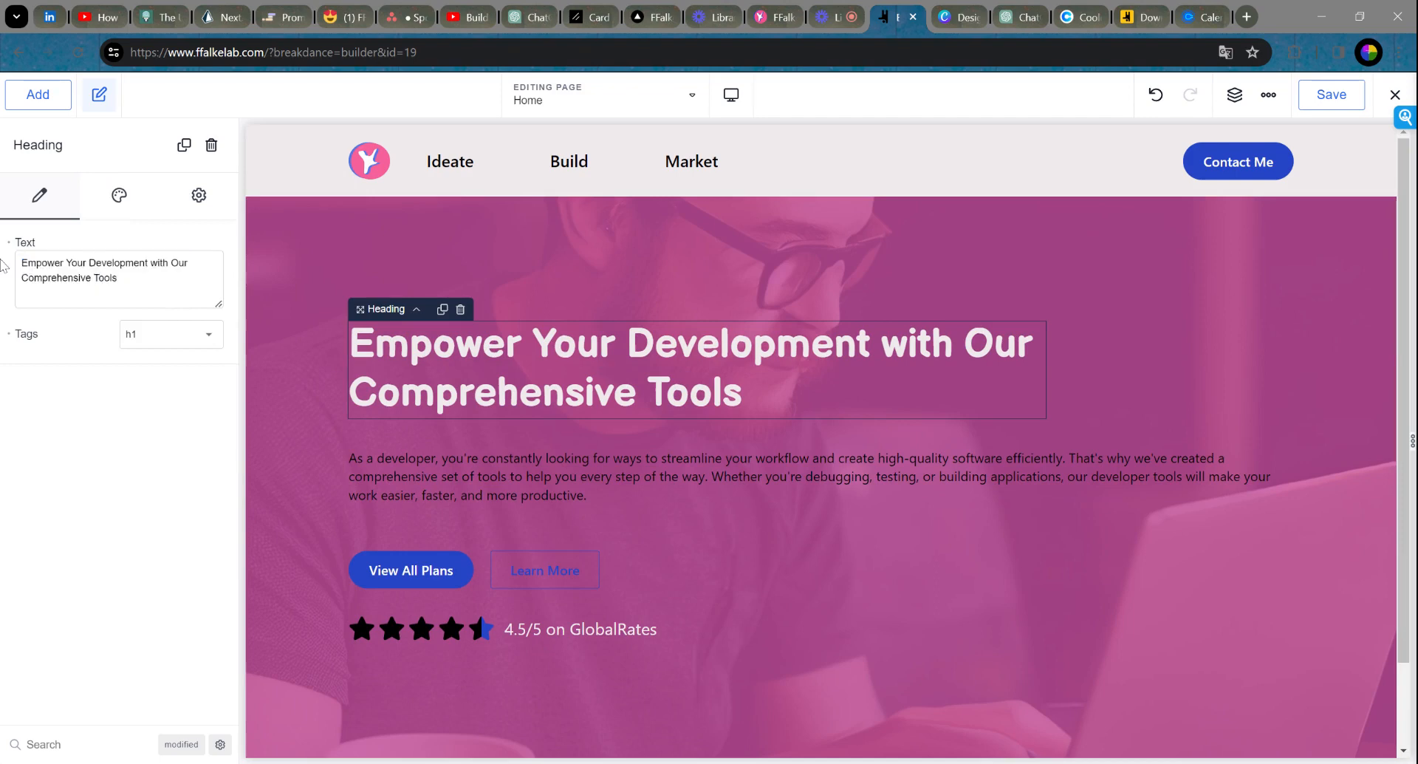
pyautogui.hotkey('ctrl', 'a')
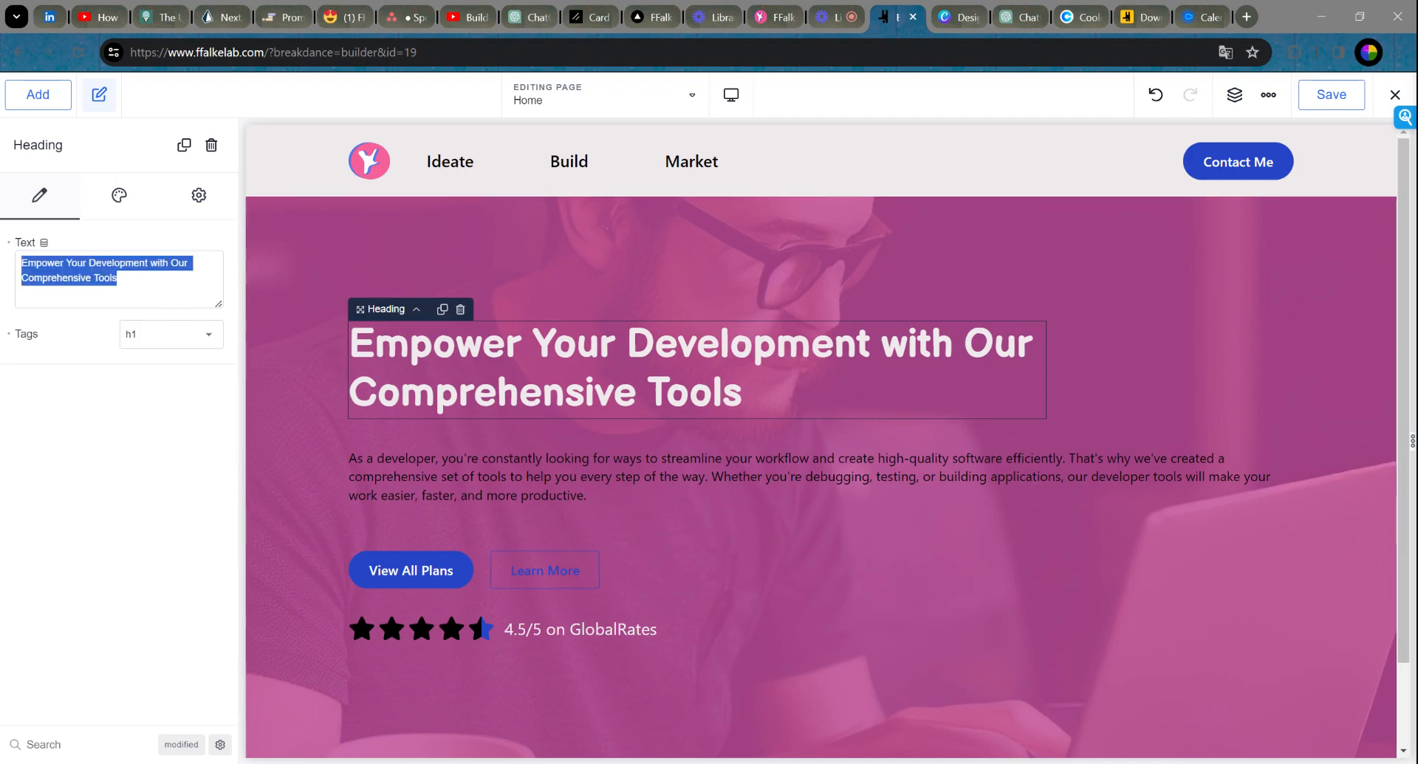
pyautogui.click(423, 350)
pyautogui.moveTo(122, 279); pyautogui.dragTo(13, 260)
pyautogui.click(129, 280)
pyautogui.hotkey('ctrl', 'a')
pyautogui.write('Bring your Id')
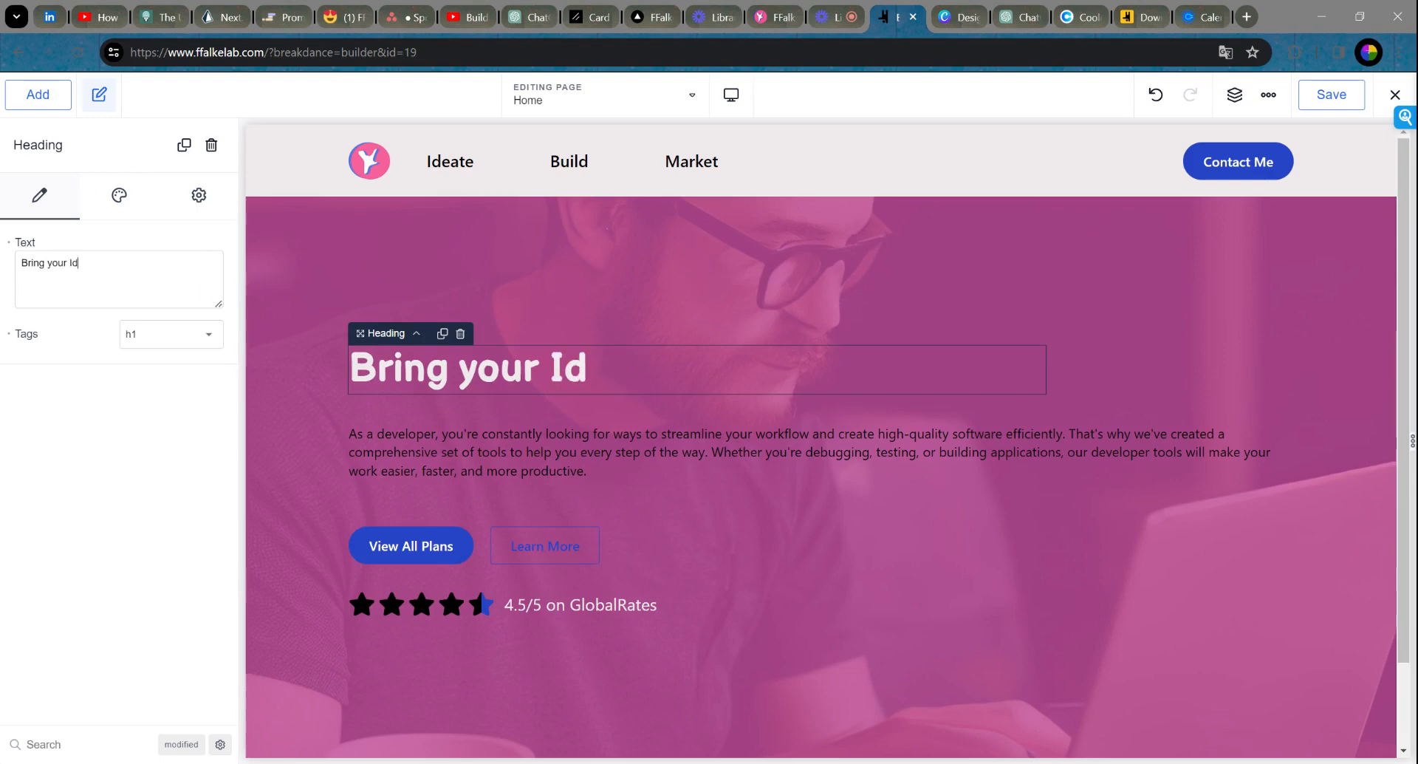
pyautogui.write('eas to Life with ')
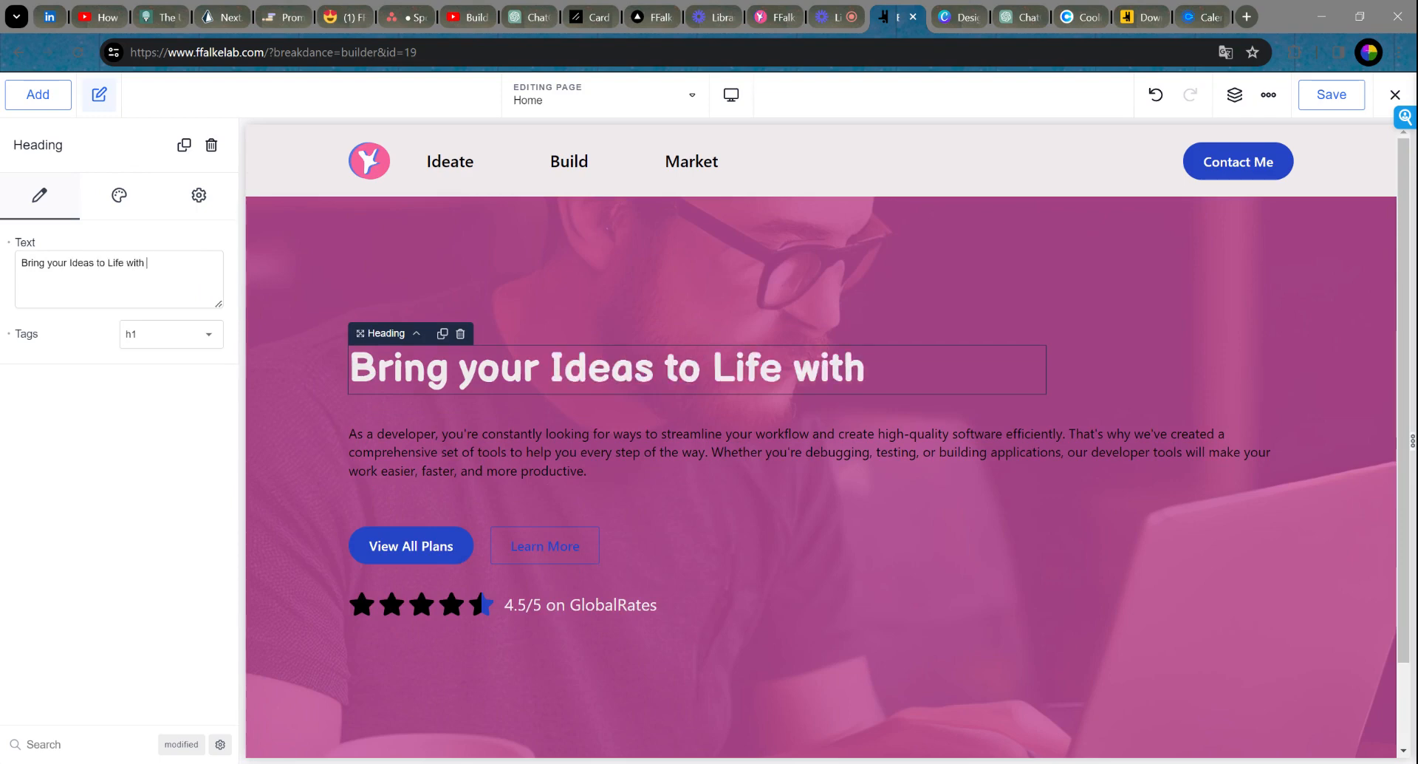
pyautogui.write('the FFalke')
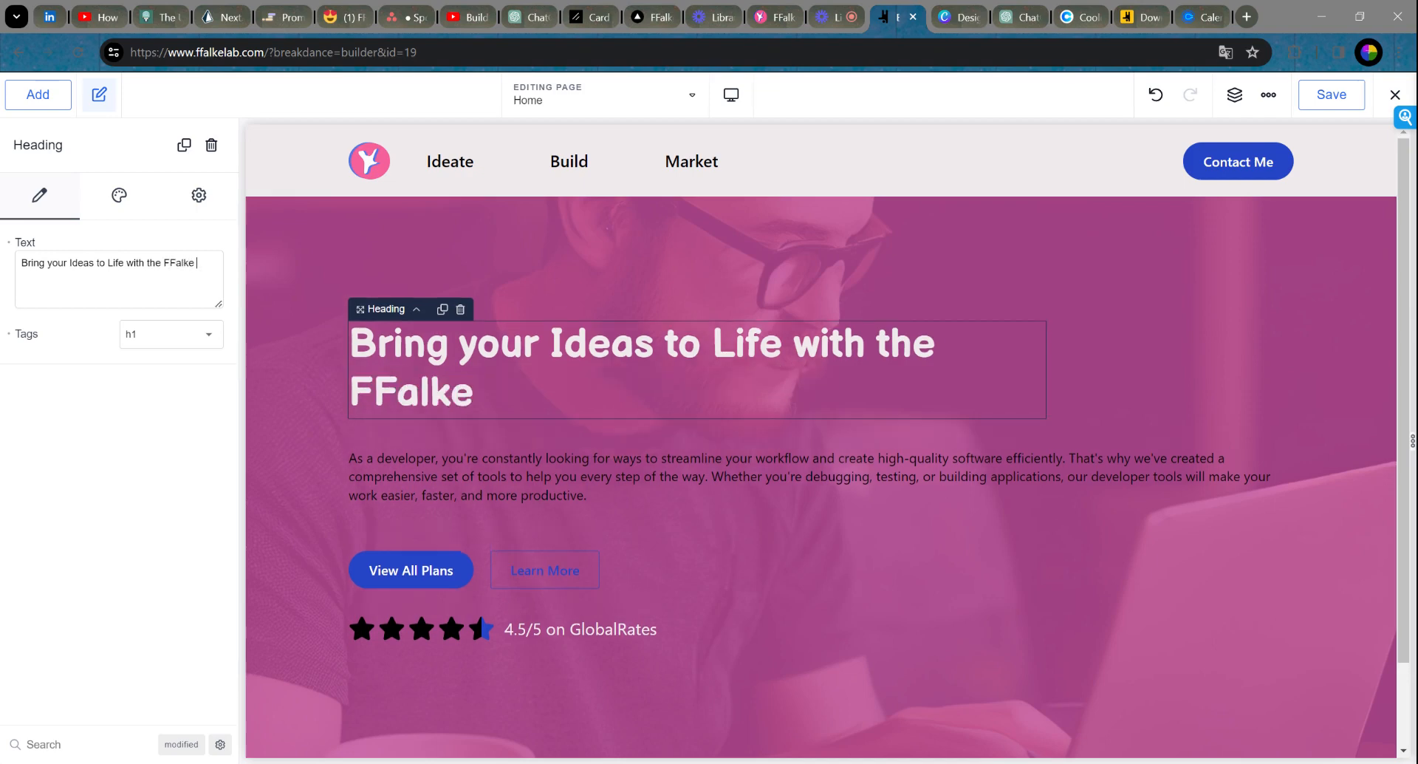
pyautogui.write(' LBab')
pyautogui.press('BackSpace')
pyautogui.press('BackSpace')
pyautogui.press('BackSpace')
pyautogui.write('ab')
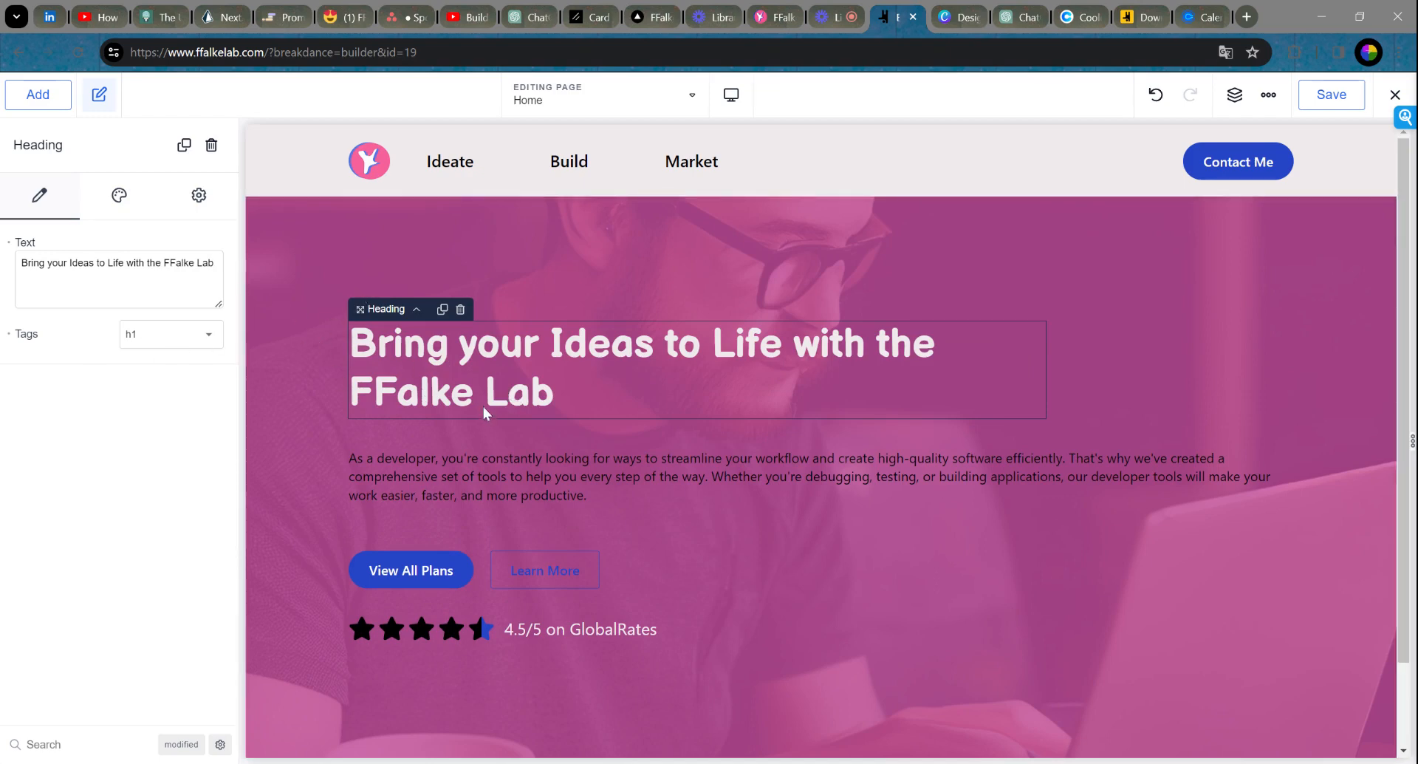
pyautogui.scroll(-2, 607, 402)
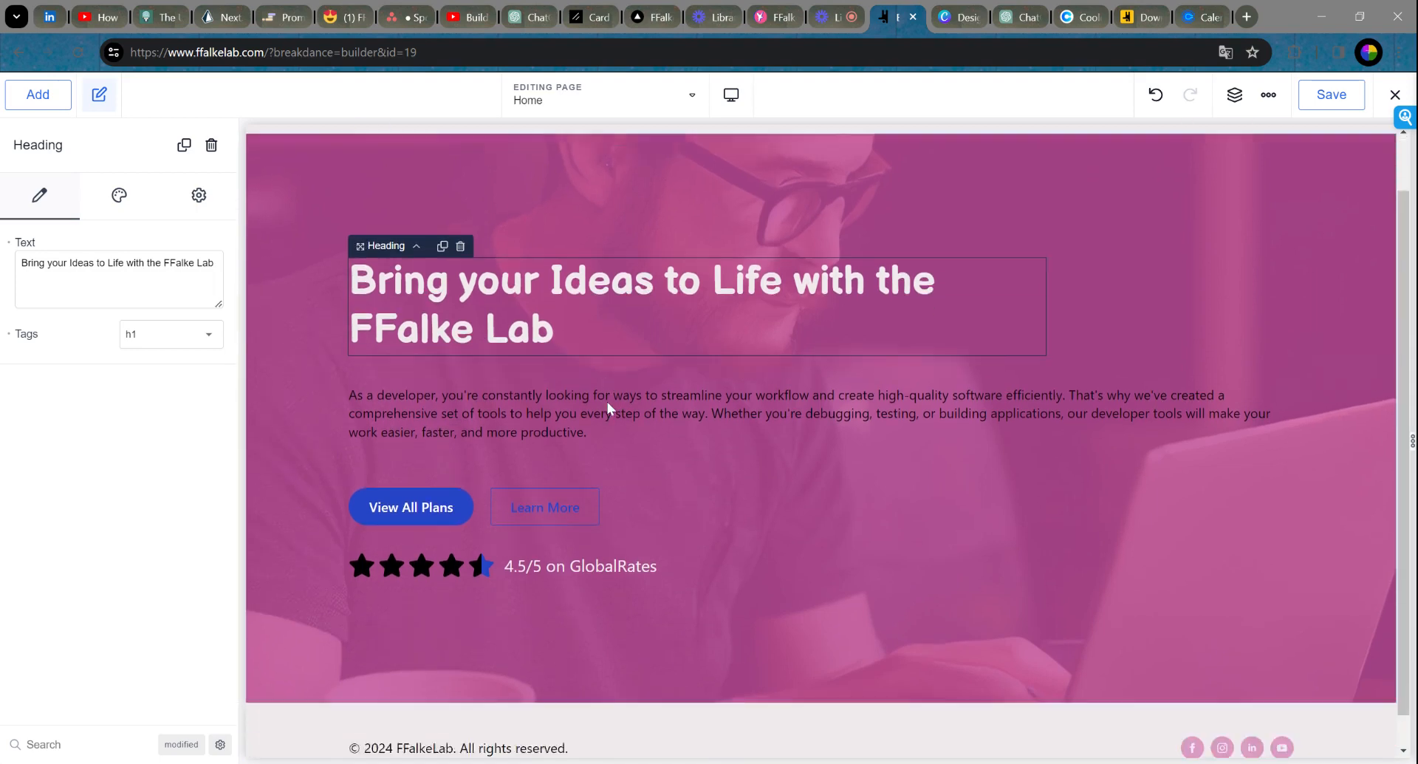
pyautogui.scroll(2, 607, 402)
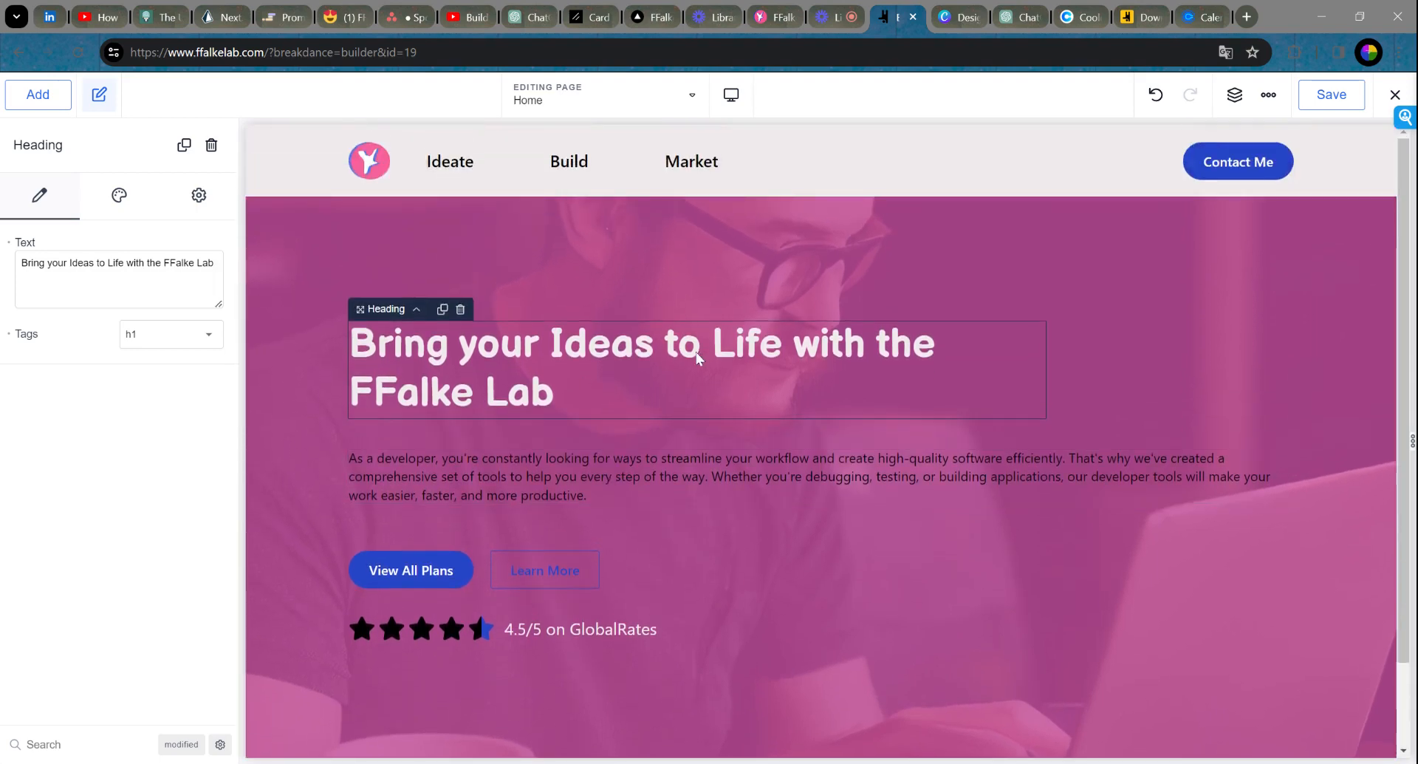
# Step: Set the hero heading's typography font size to 58 px
pyautogui.click(118, 197)
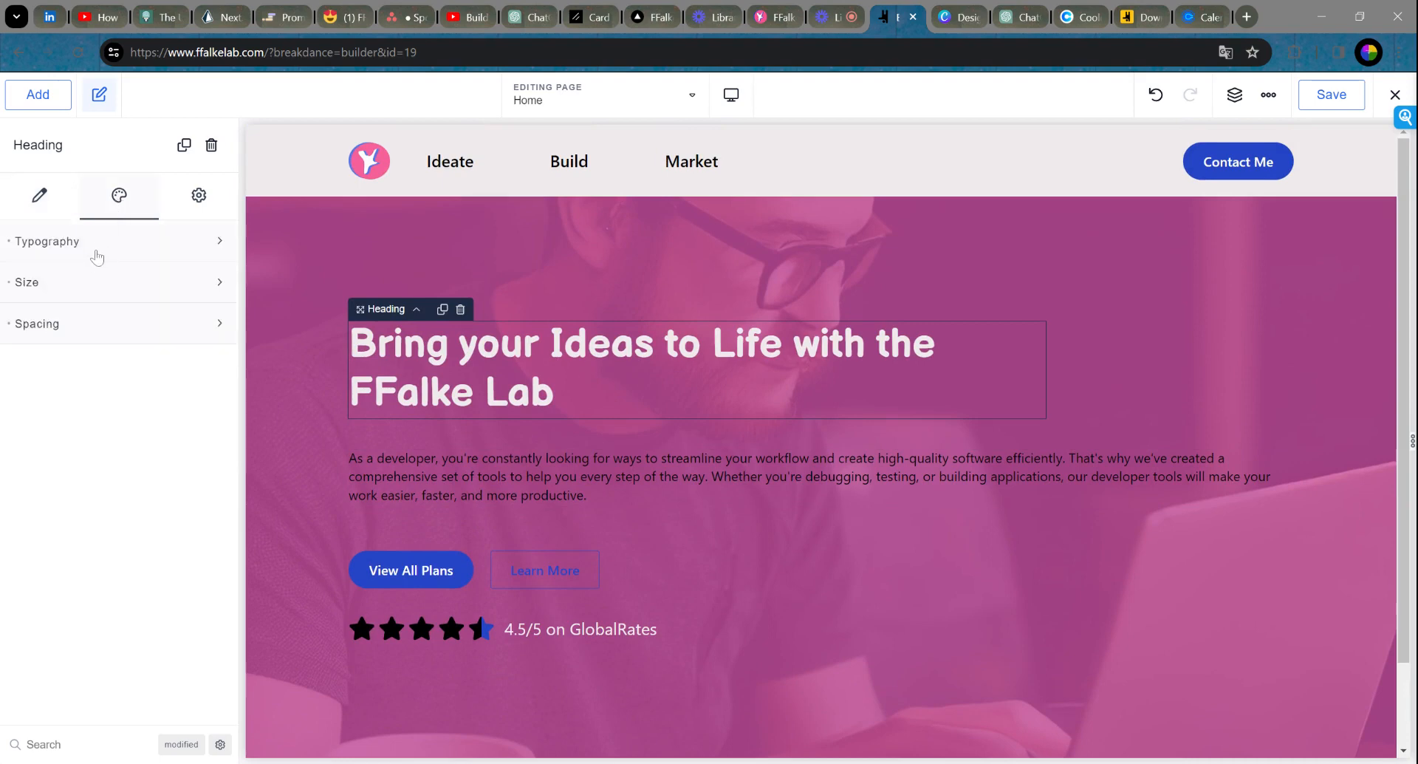
pyautogui.click(94, 292)
pyautogui.click(96, 252)
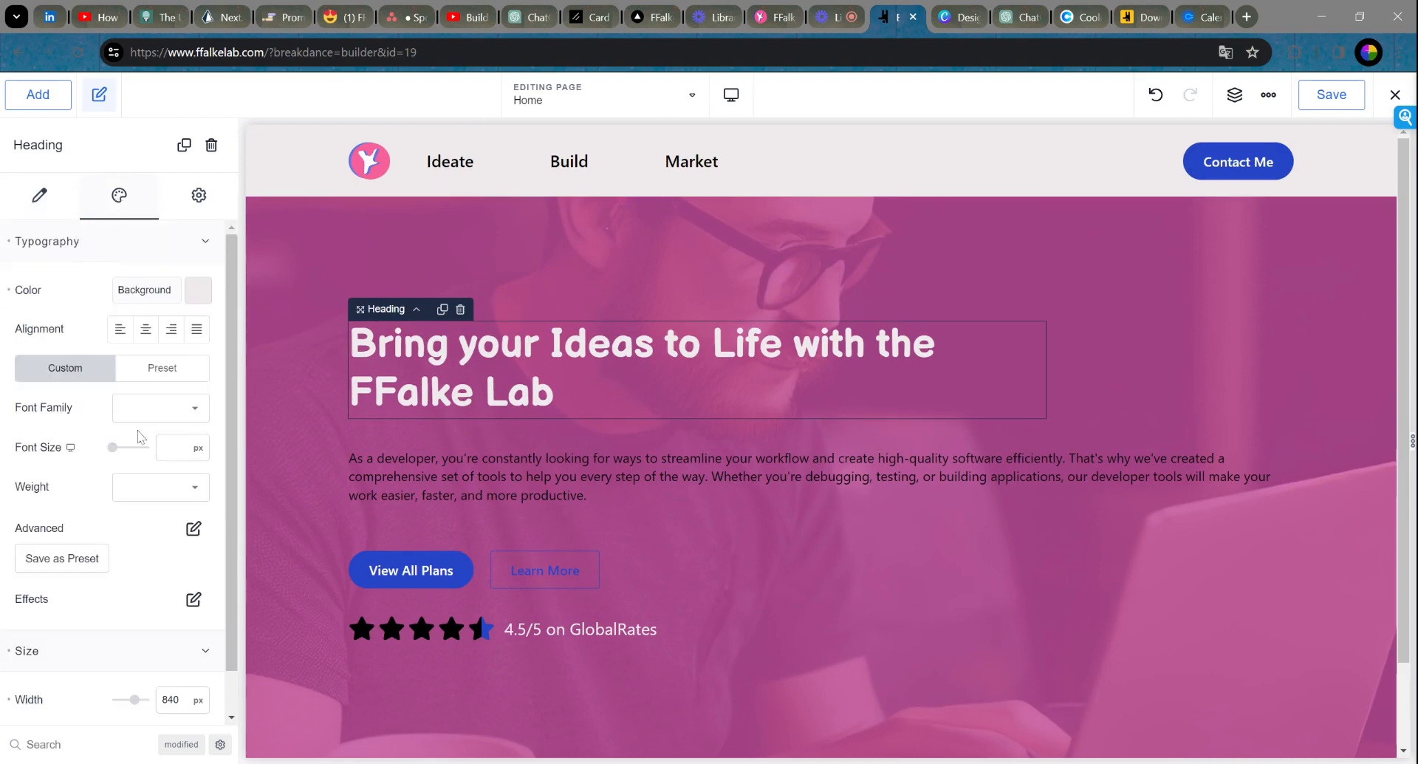
pyautogui.click(118, 448)
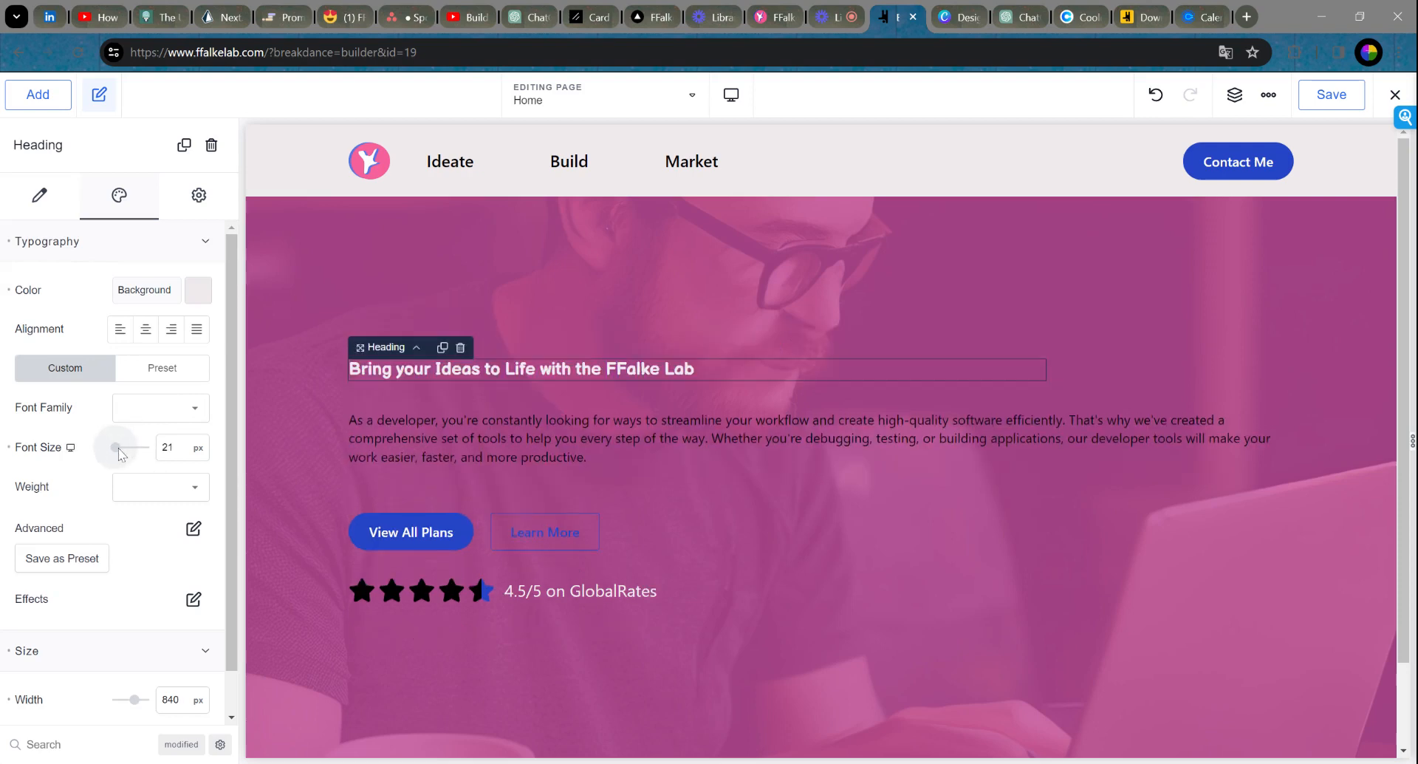
pyautogui.moveTo(118, 448); pyautogui.dragTo(133, 455)
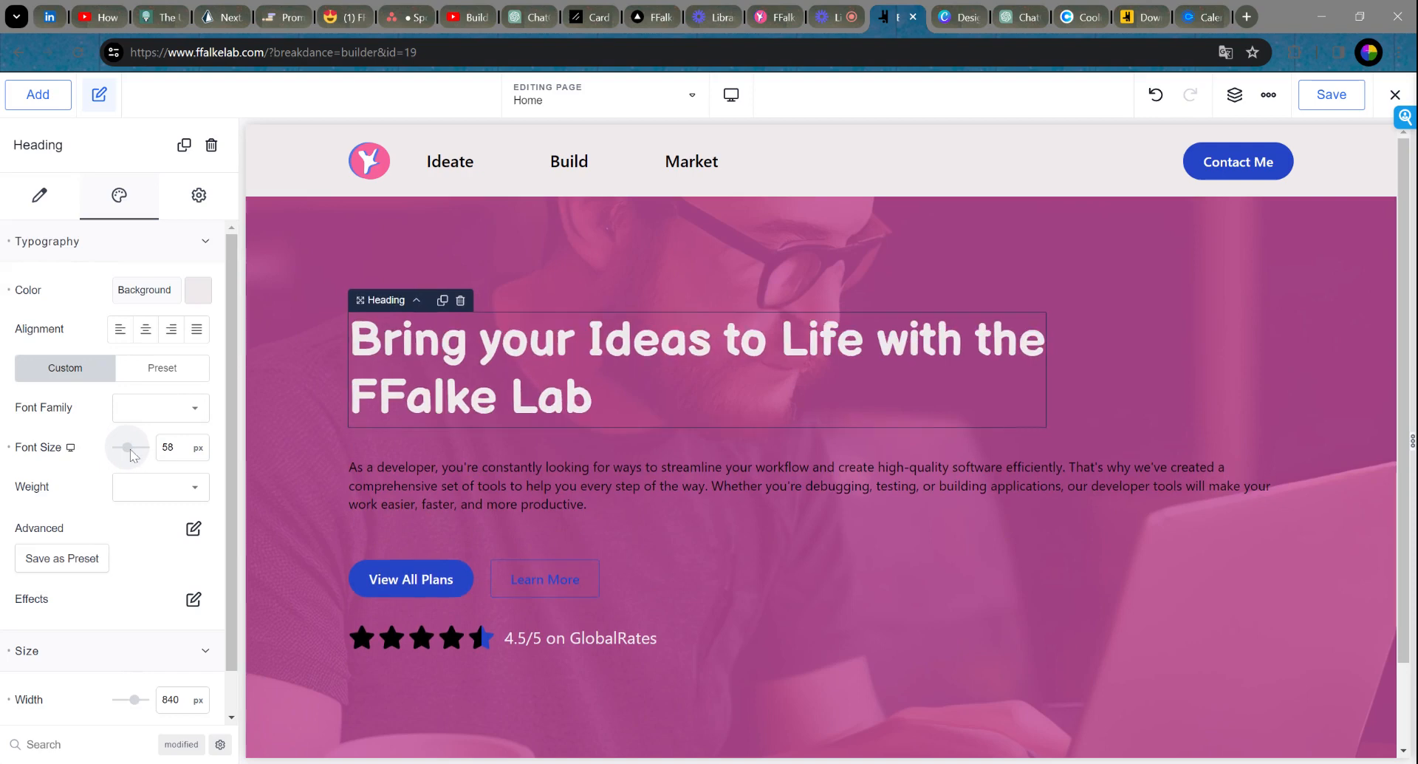
# Step: Copy the hero heading text and switch to the ChatGPT browser tab
pyautogui.click(566, 486)
pyautogui.moveTo(90, 397); pyautogui.dragTo(2, 226)
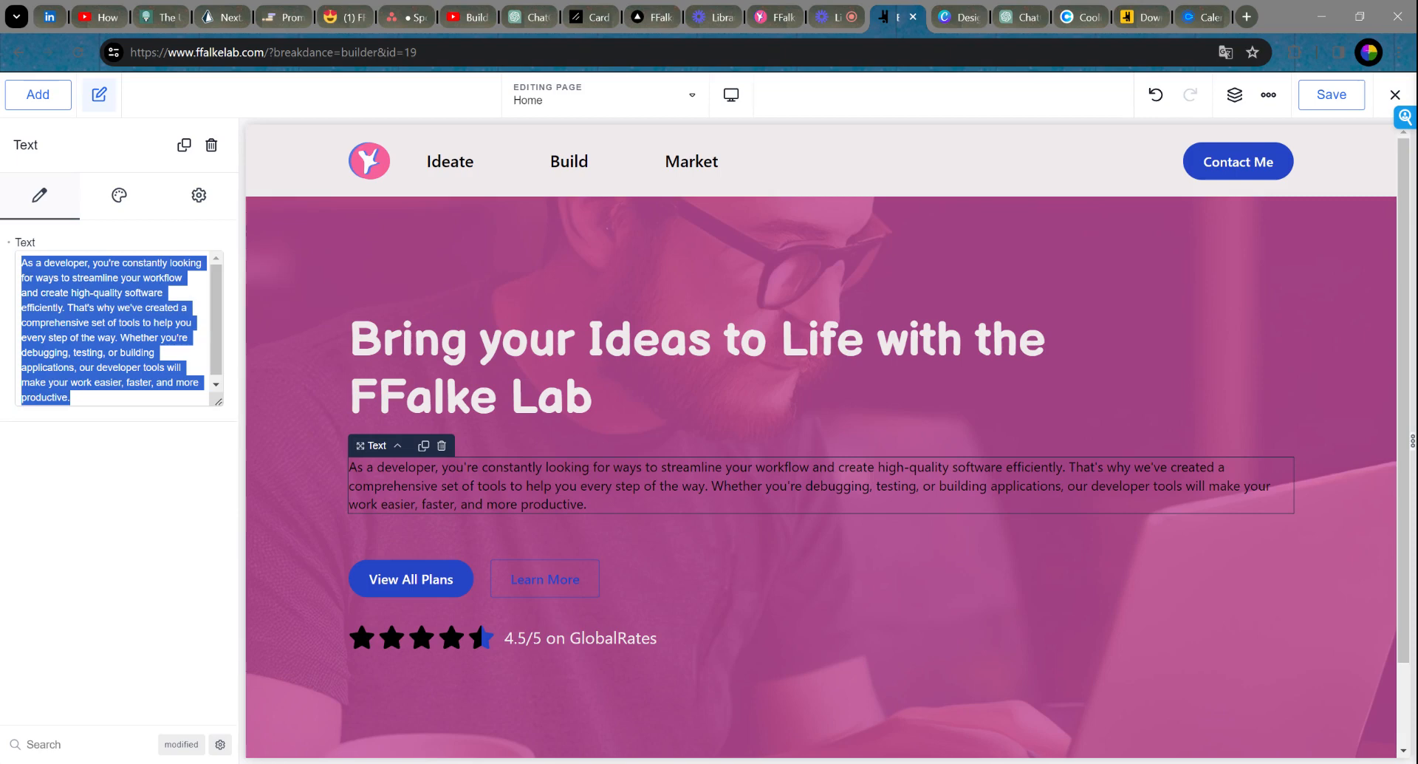
pyautogui.click(506, 333)
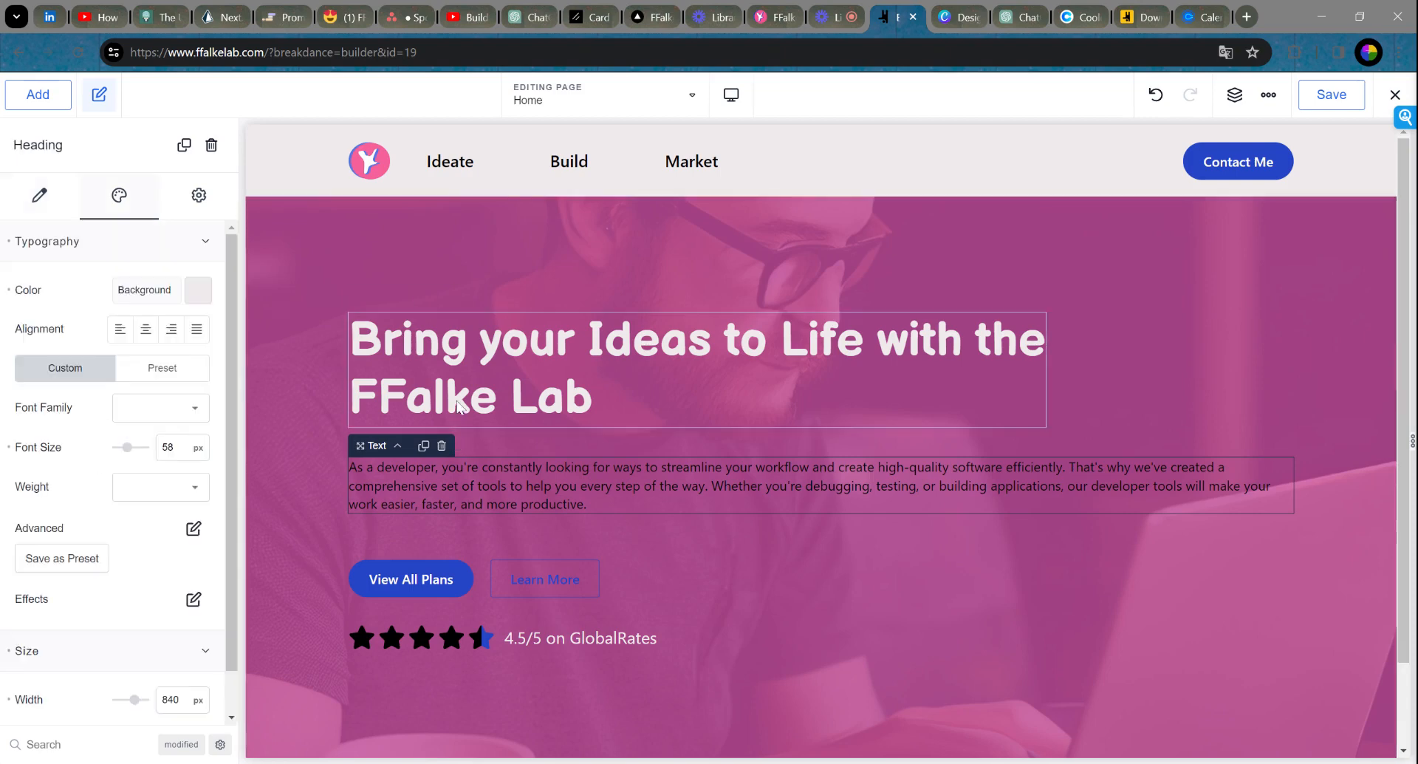
pyautogui.click(39, 195)
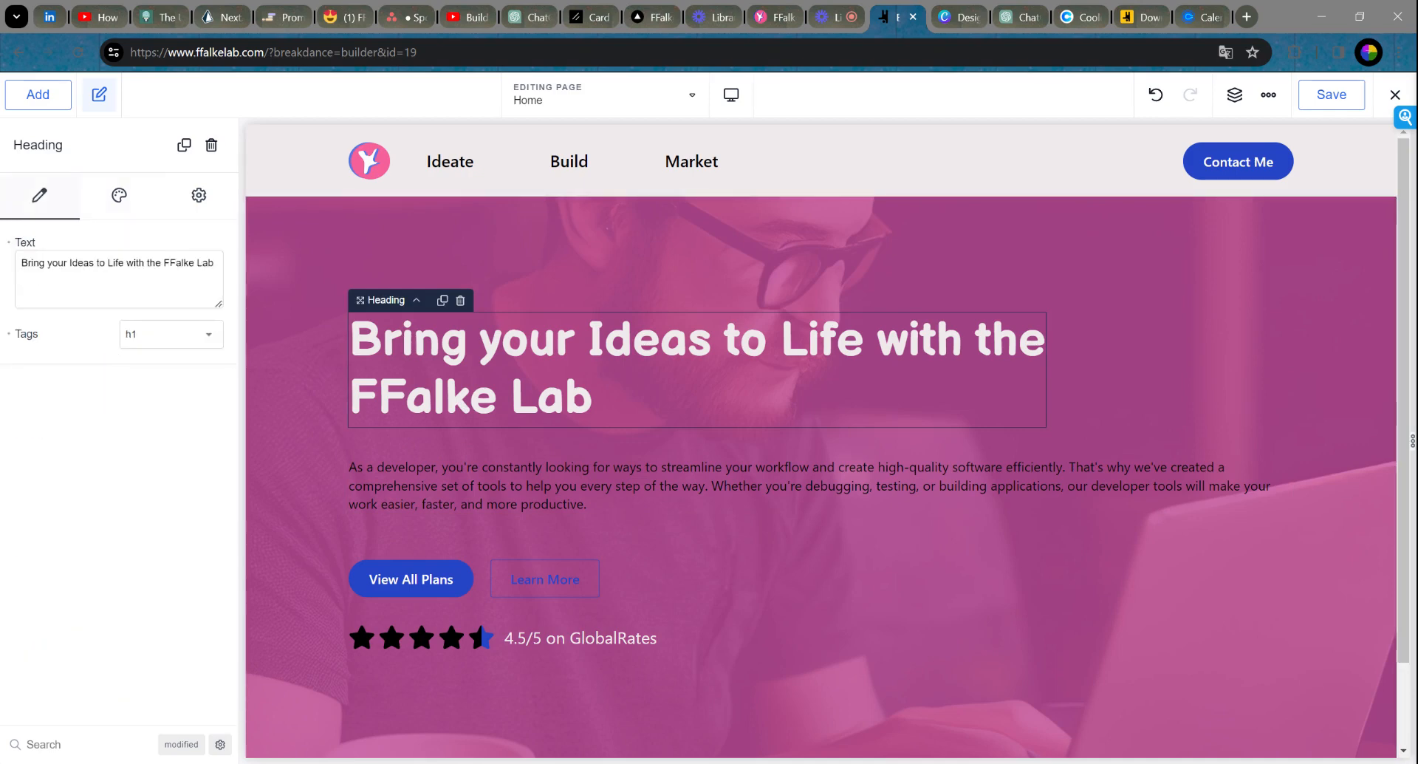
pyautogui.moveTo(214, 263); pyautogui.dragTo(7, 266)
pyautogui.hotkey('ctrl', 'c')
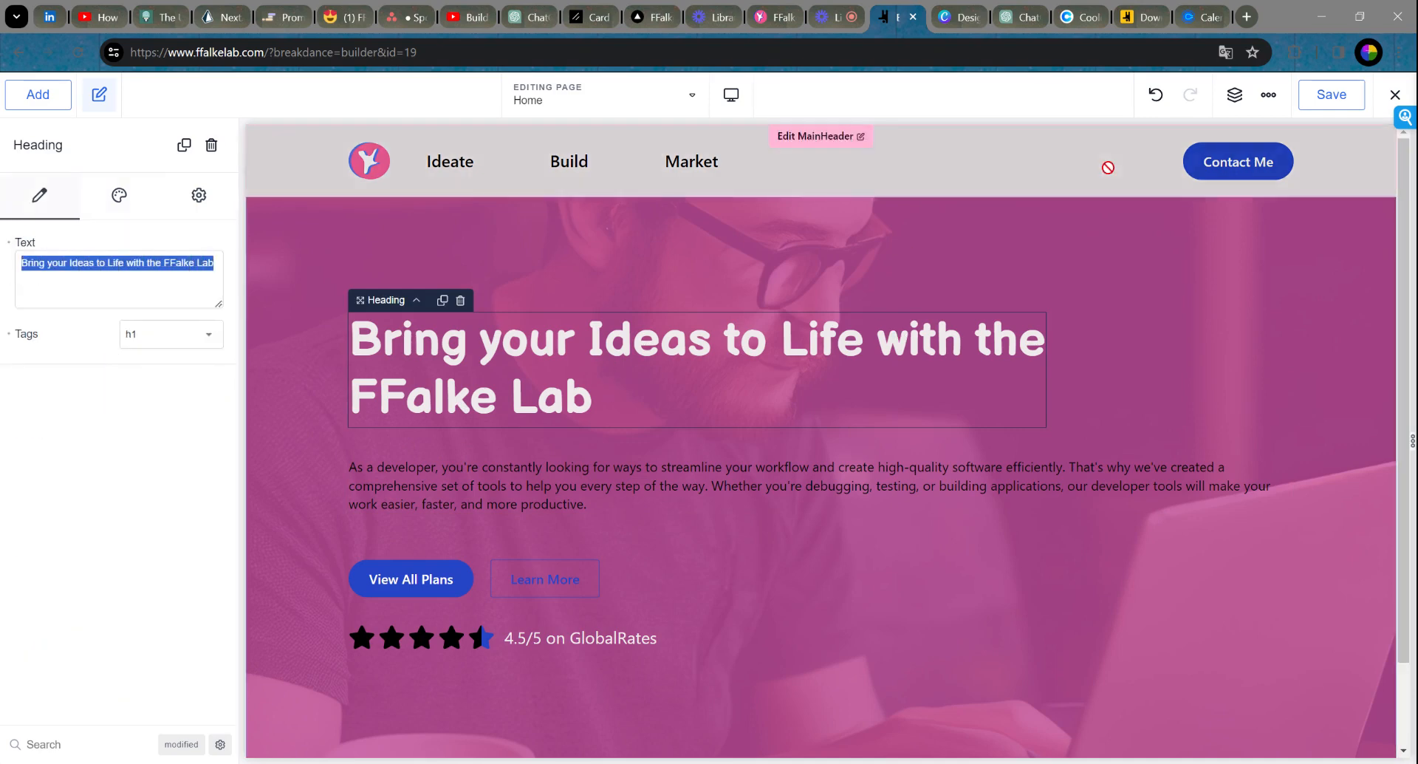
pyautogui.click(1019, 19)
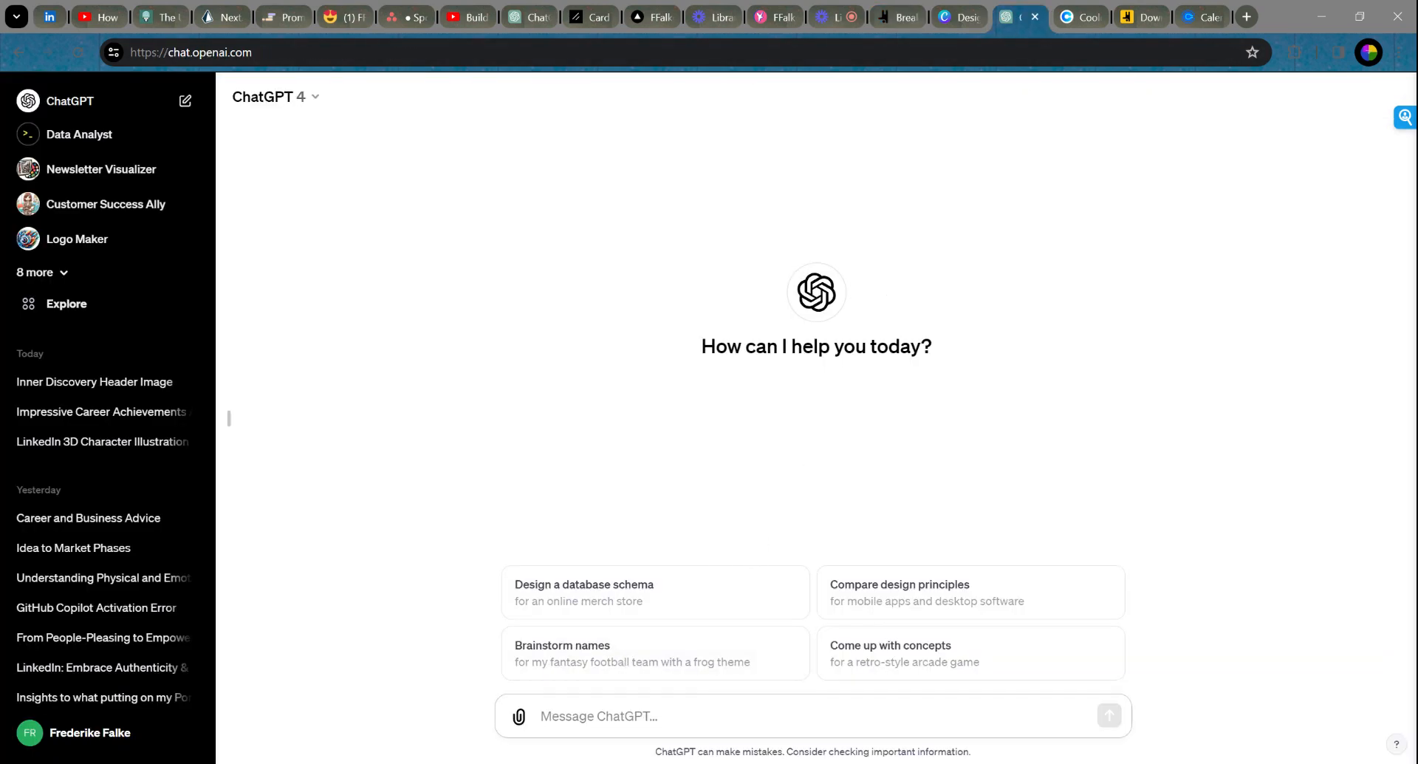
# Step: Send ChatGPT the heading plus a request for a short FFalke Lab text: Ideate, Build, Market; websites, apps, businesses, copy
pyautogui.hotkey('ctrl', 'v')
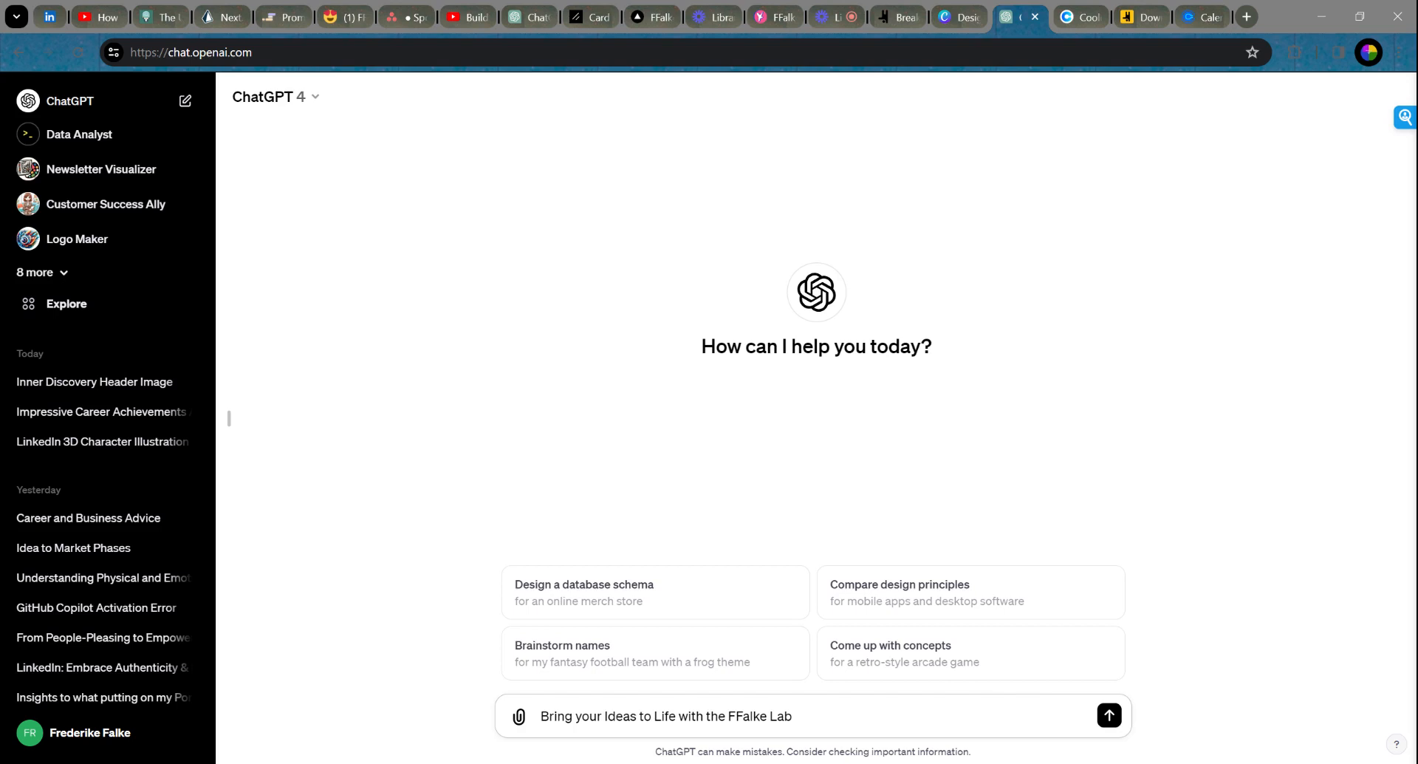
pyautogui.write(': write me a short text on')
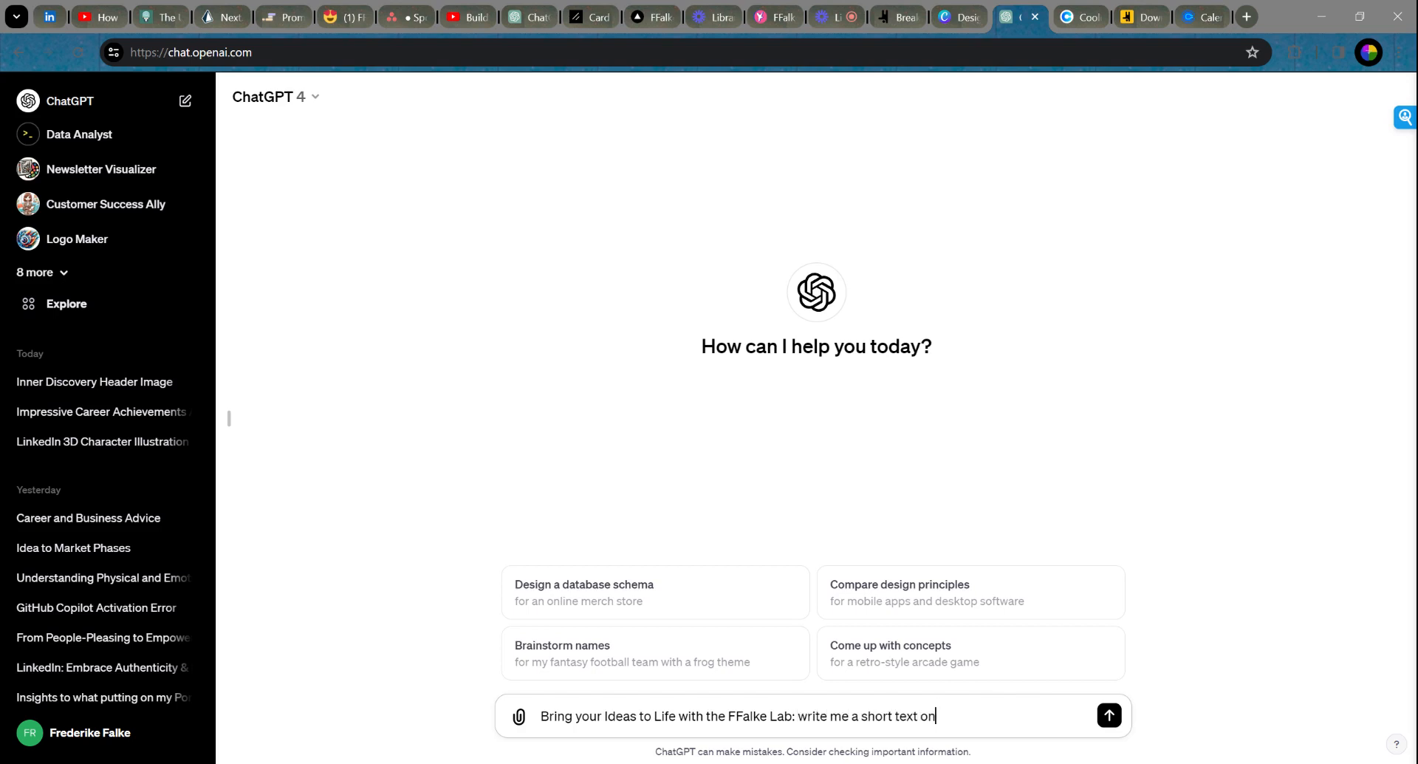
pyautogui.write(' the')
pyautogui.press('BackSpace')
pyautogui.press('BackSpace')
pyautogui.press('BackSpace')
pyautogui.write('what the ffalke lab is doing, which is mainly ')
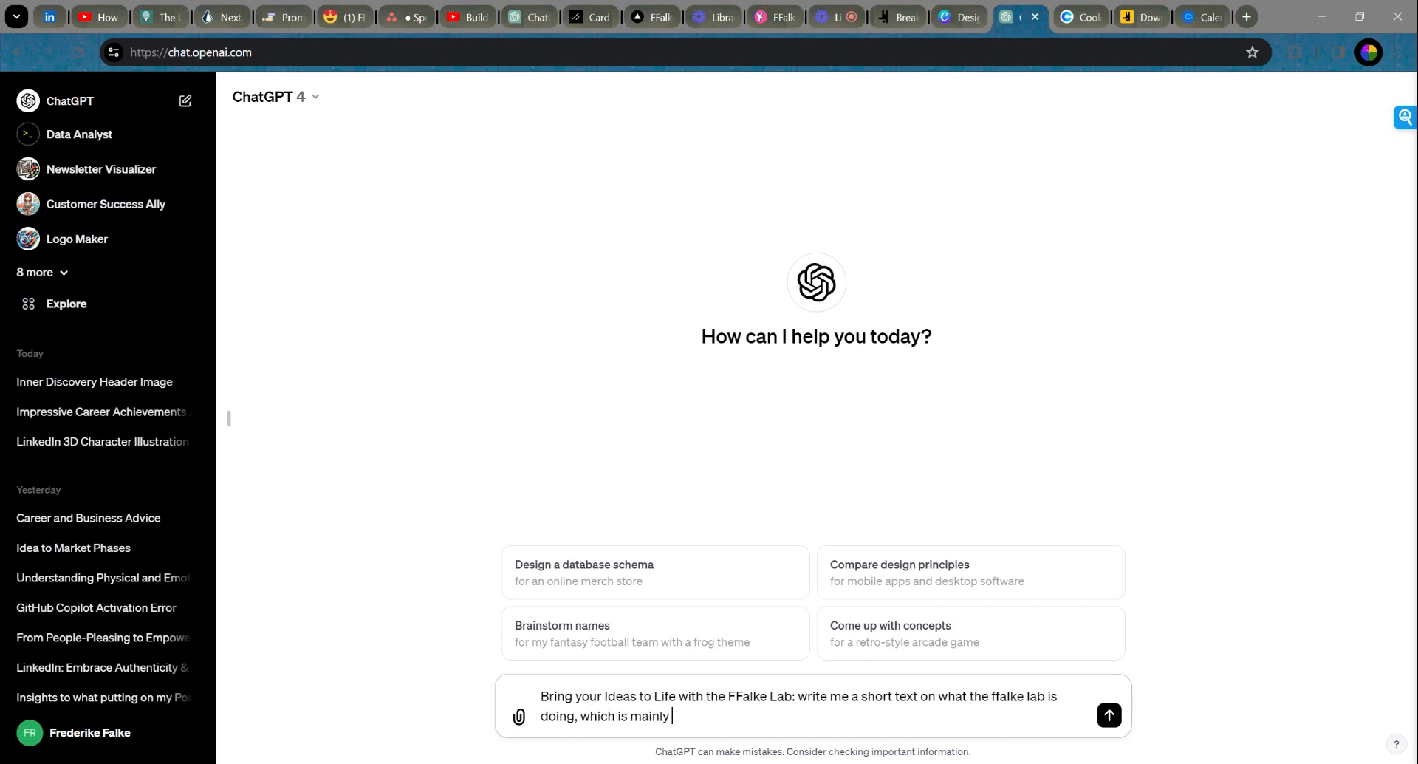
pyautogui.write('Ideate - Build and Market product')
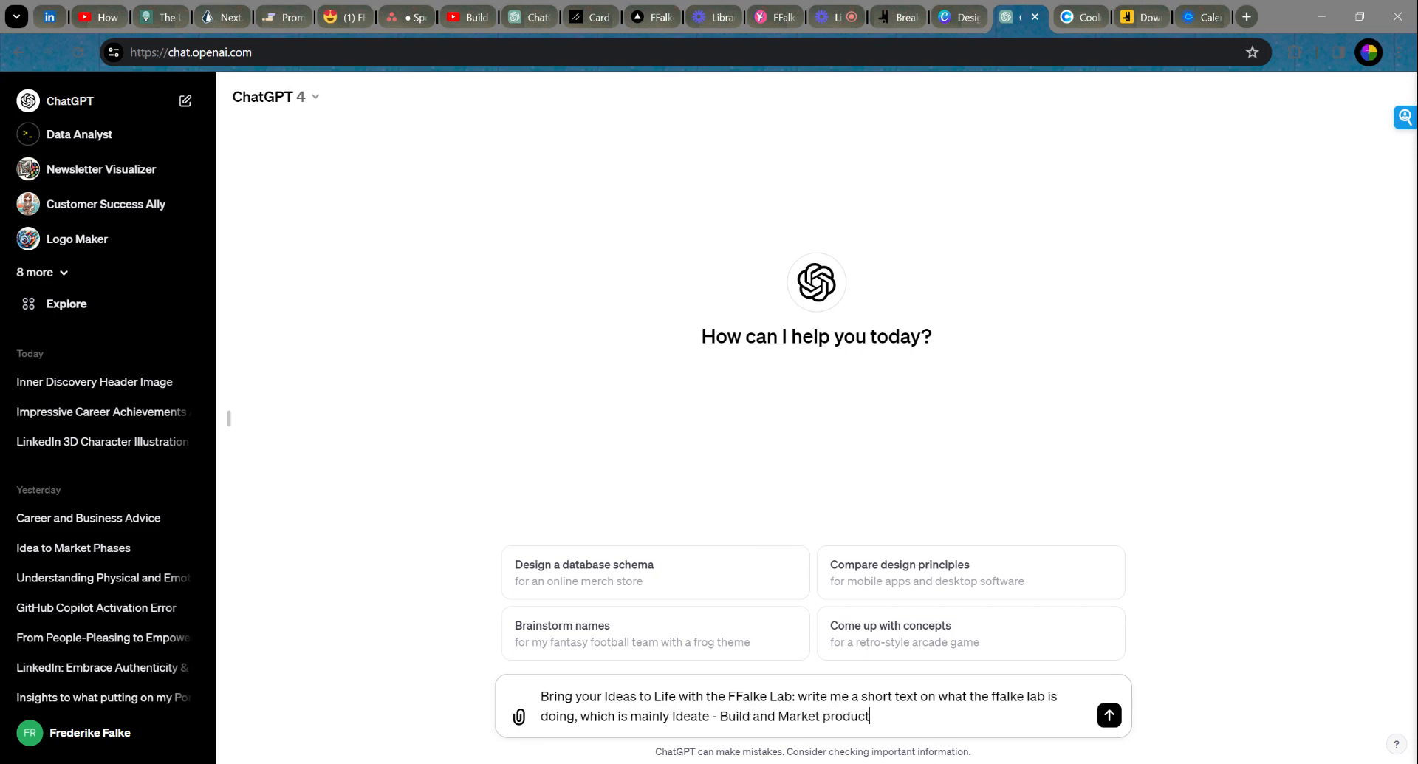
pyautogui.write('s with the help of NoCode, C')
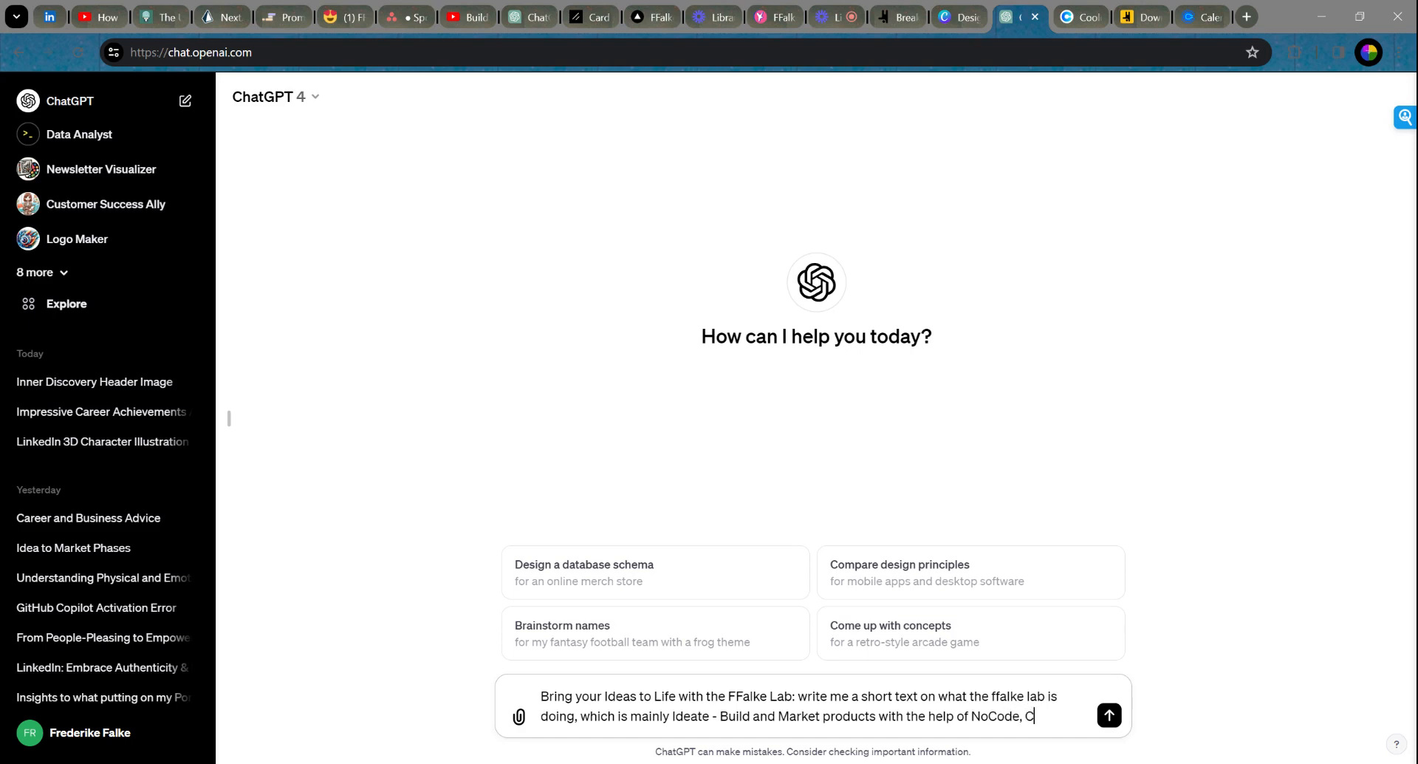
pyautogui.write('ode and AI')
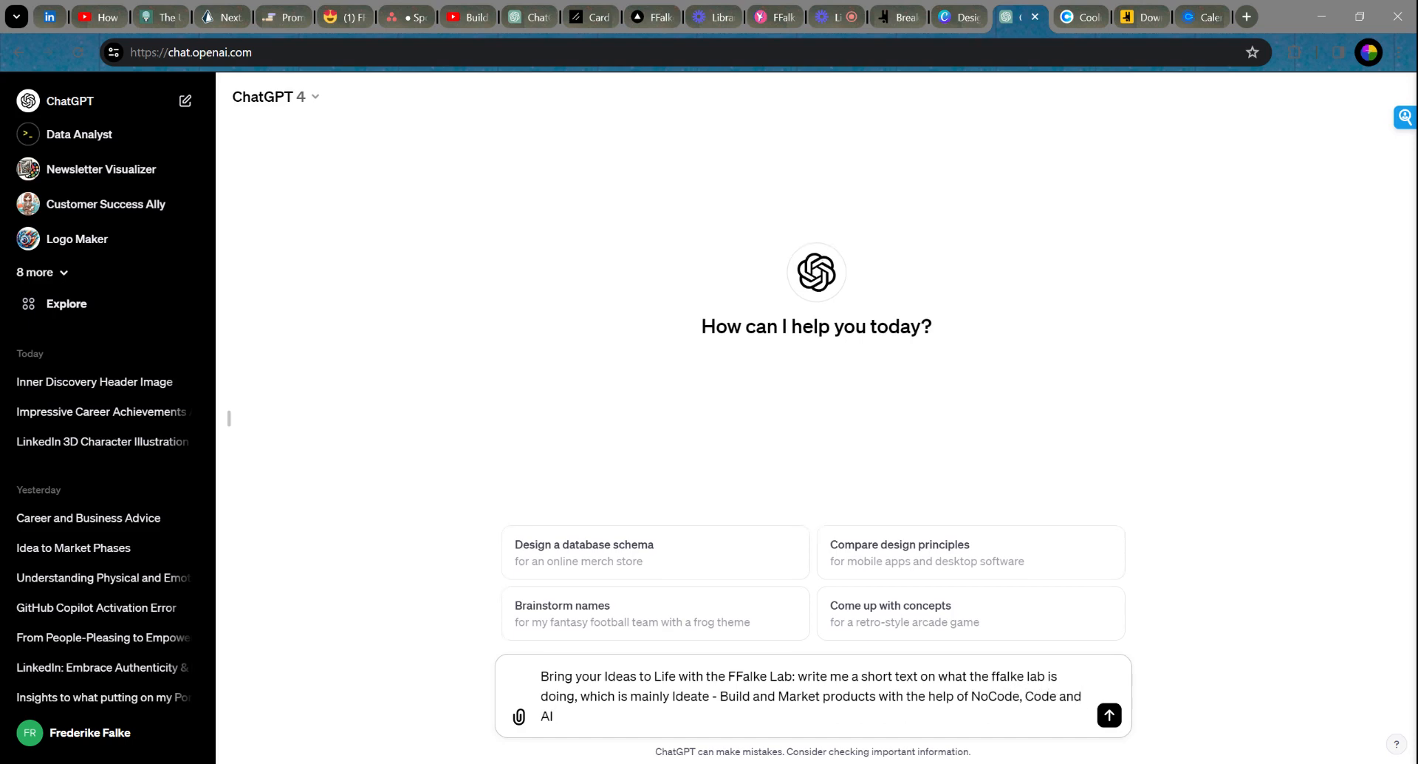
pyautogui.write(' and')
pyautogui.press('BackSpace')
pyautogui.press('BackSpace')
pyautogui.write('and products can be we')
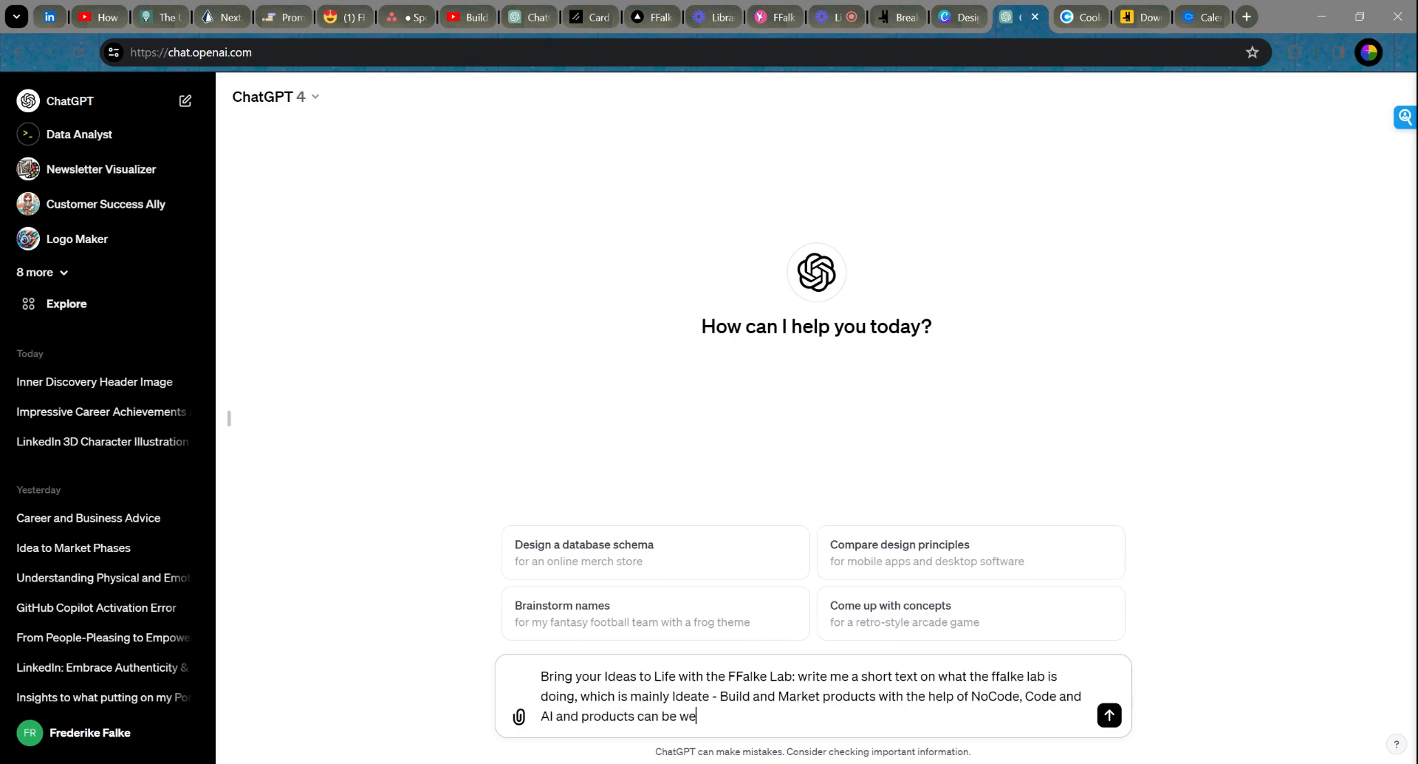
pyautogui.write('bsites, apps, businesses')
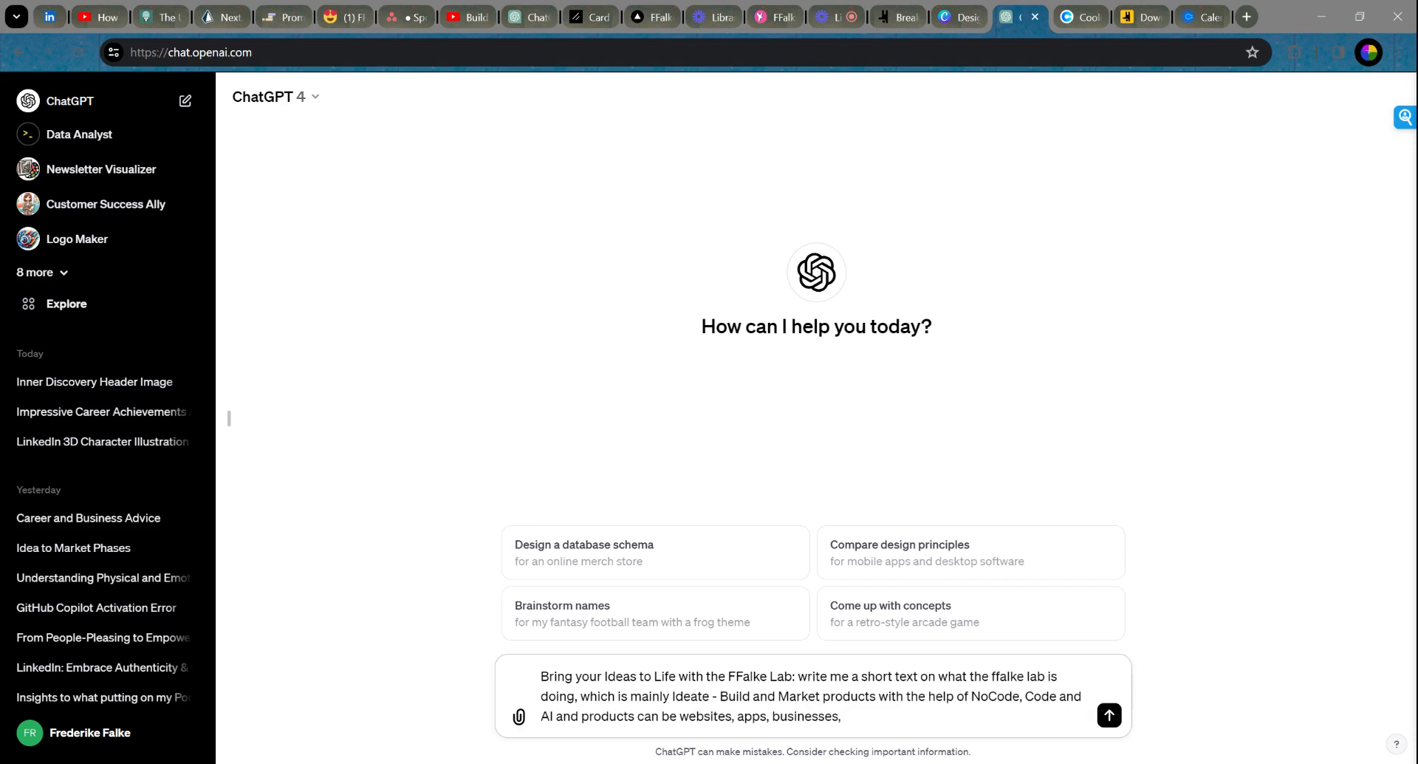
pyautogui.write(', copy')
pyautogui.press('Return')
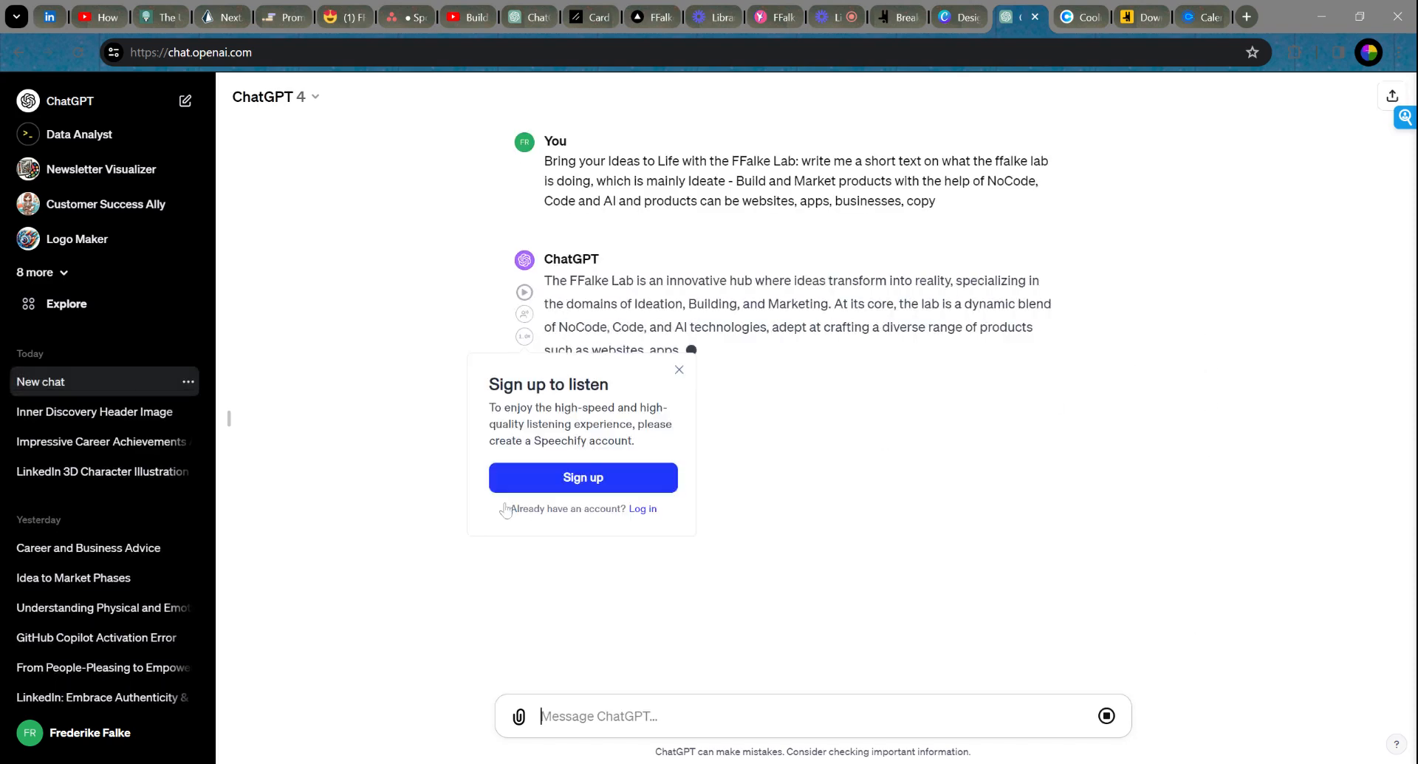
# Step: Dismiss the Speechify 'Sign up to listen' popup while ChatGPT's reply streams
pyautogui.click(679, 370)
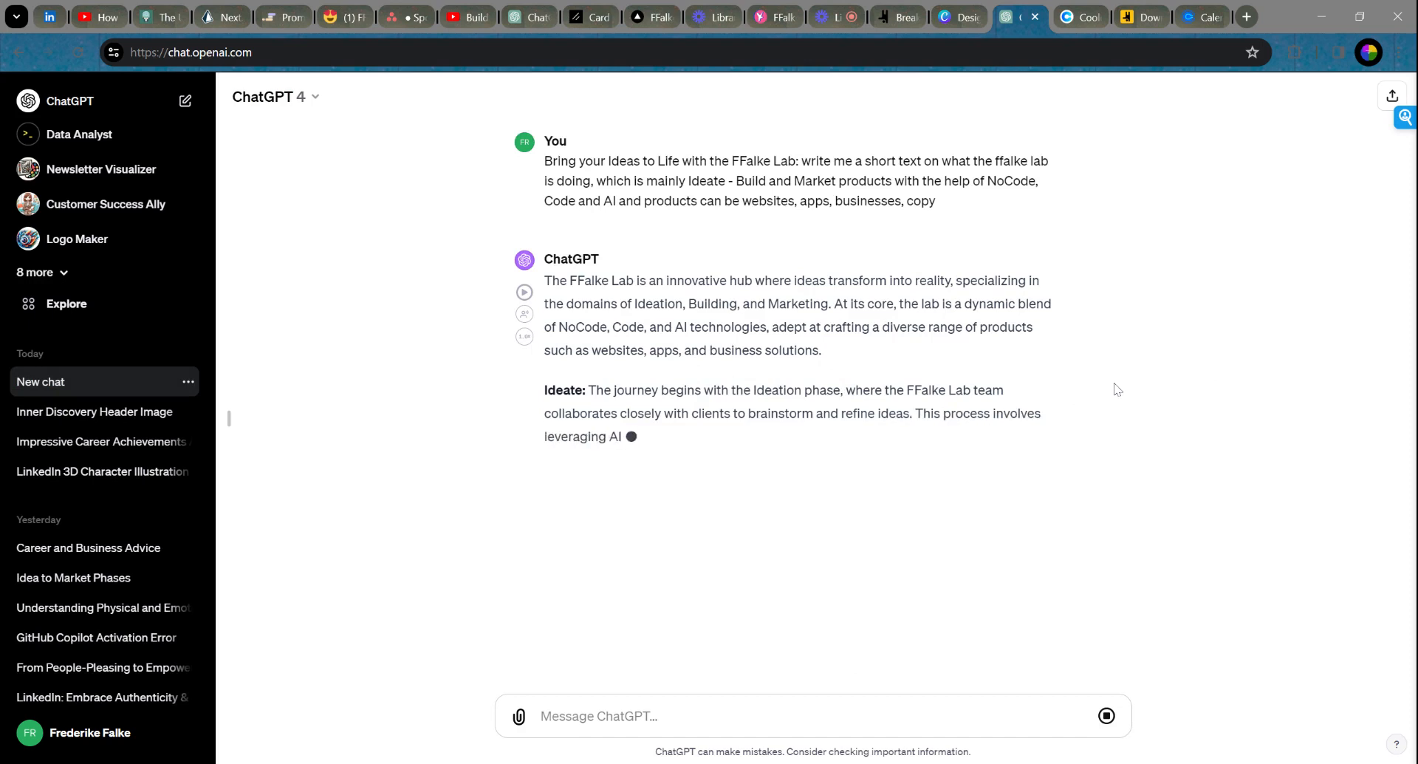
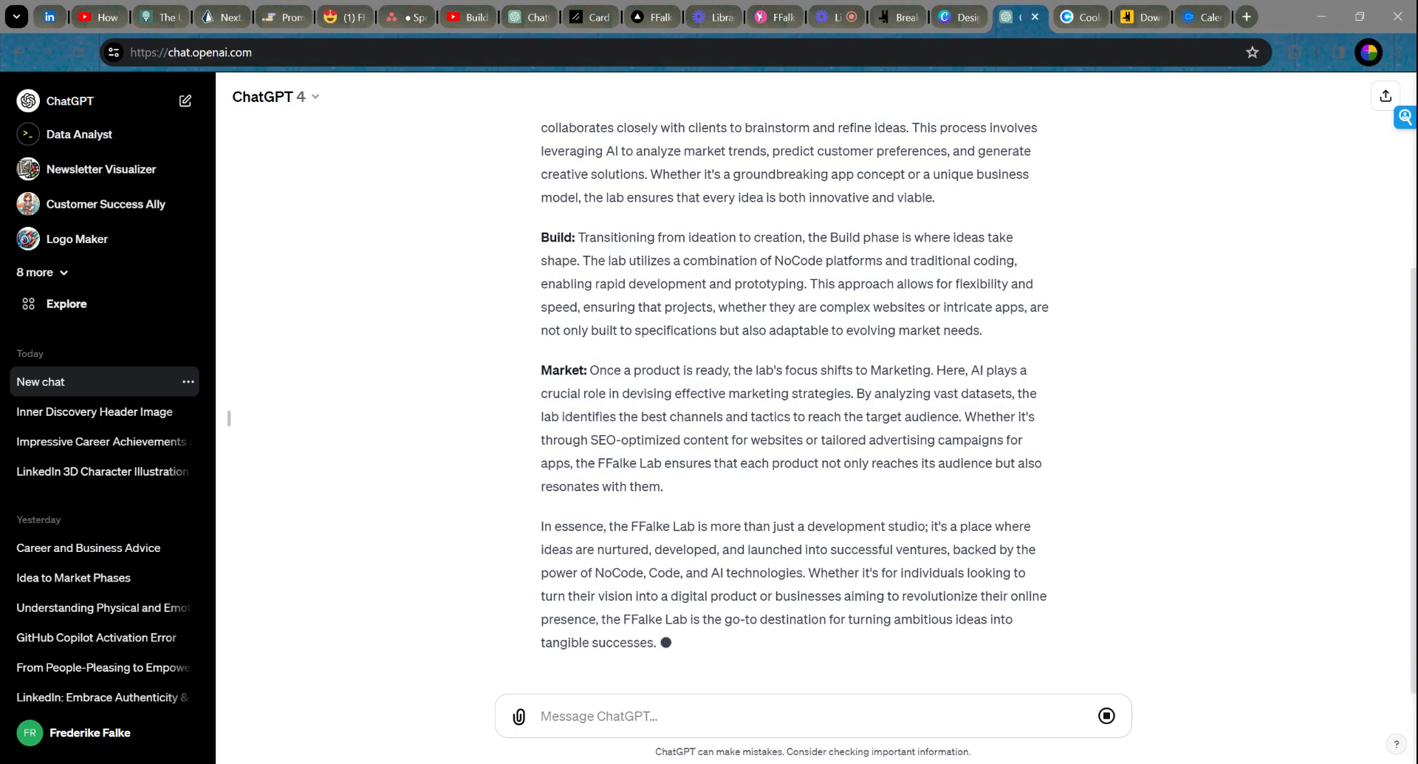
# Step: Copy the opening paragraph of ChatGPT's FFalke Lab reply and return to the Breakdance Home page editor
pyautogui.scroll(3, 1108, 441)
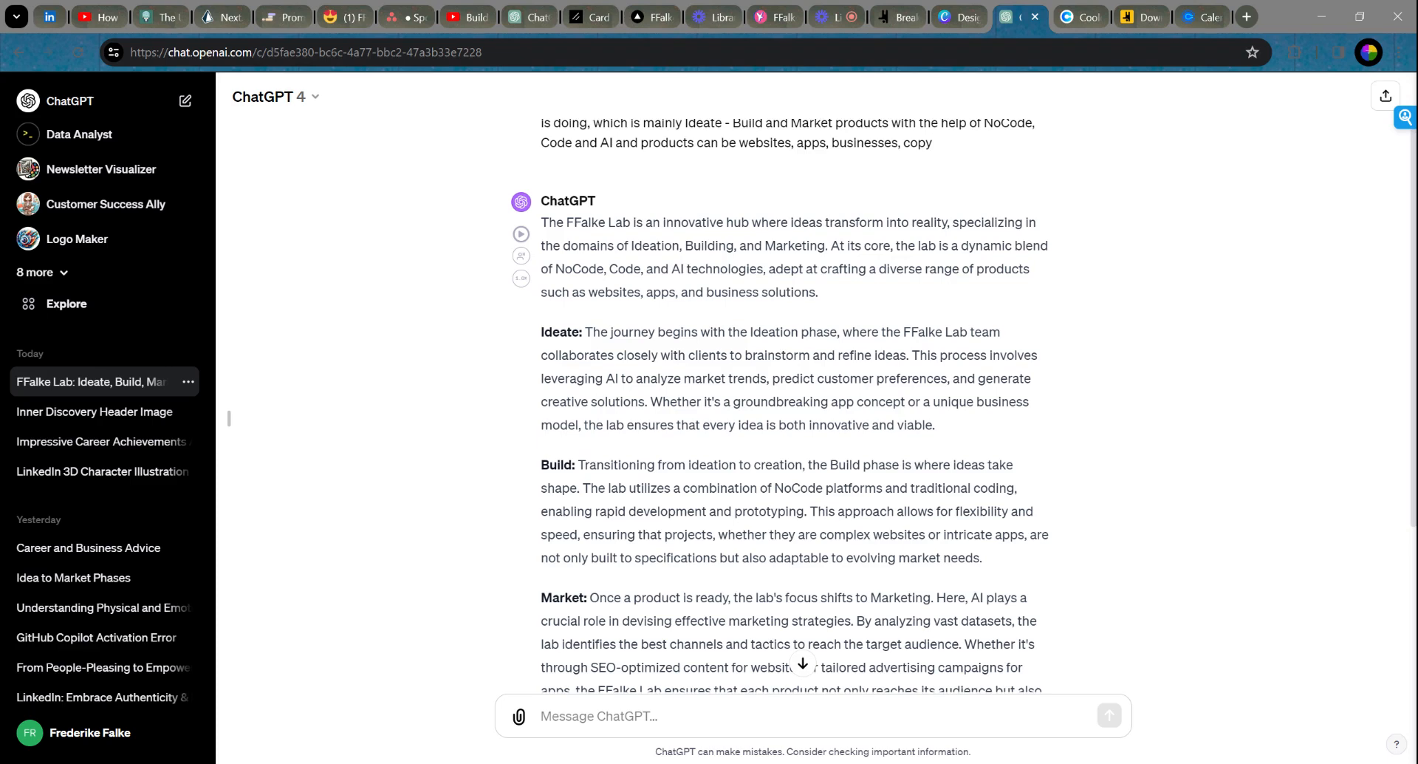
pyautogui.moveTo(826, 299); pyautogui.dragTo(541, 222)
pyautogui.hotkey('ctrl', 'c')
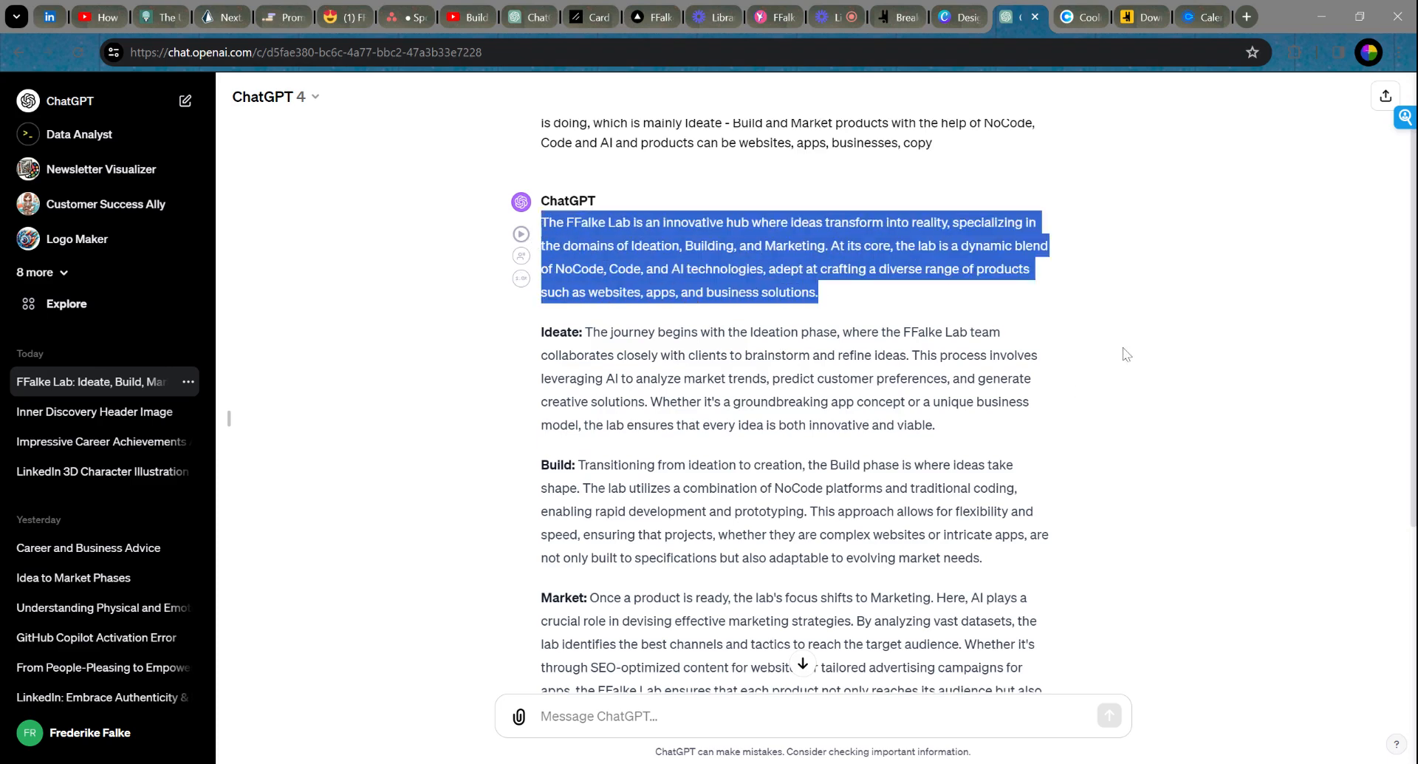
pyautogui.click(889, 16)
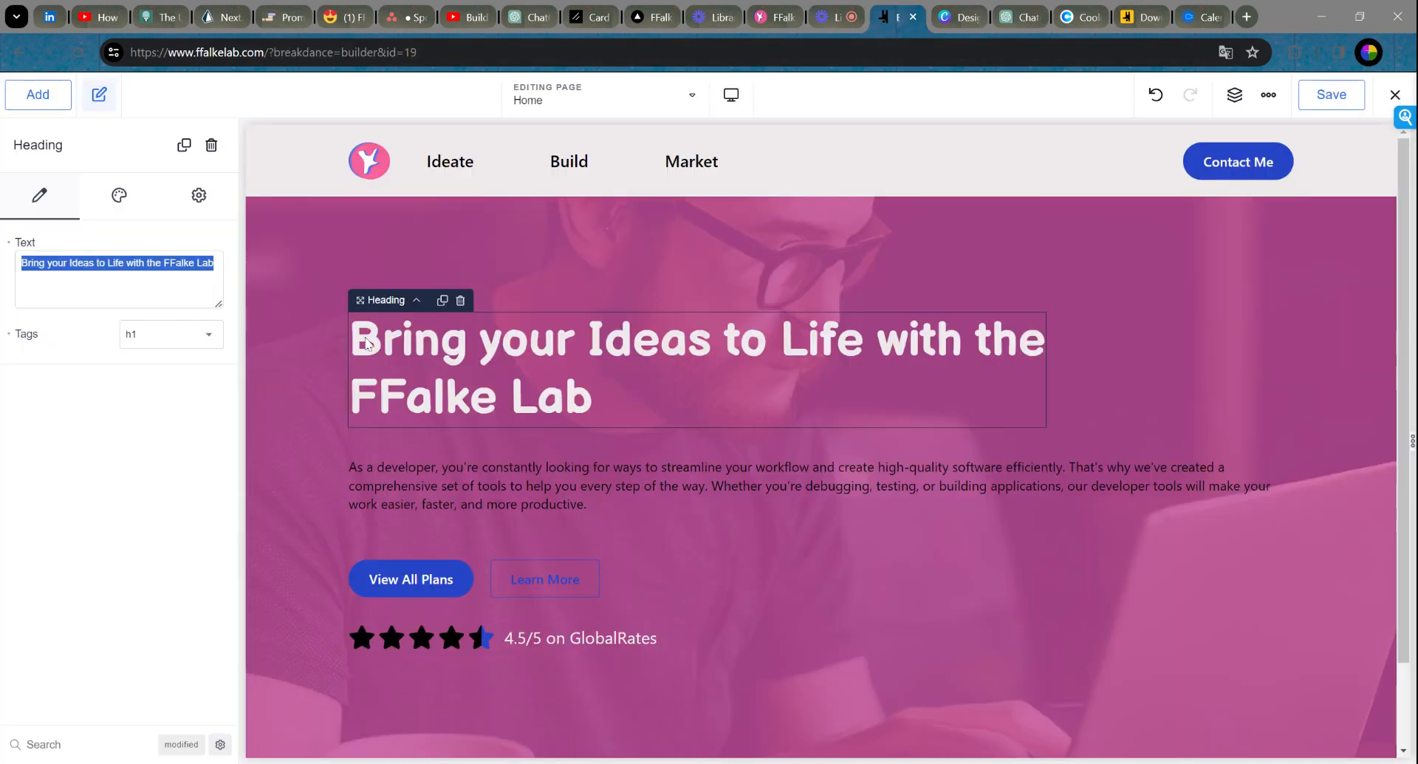
# Step: Replace the hero paragraph's old text with the pasted FFalke Lab introduction
pyautogui.click(510, 491)
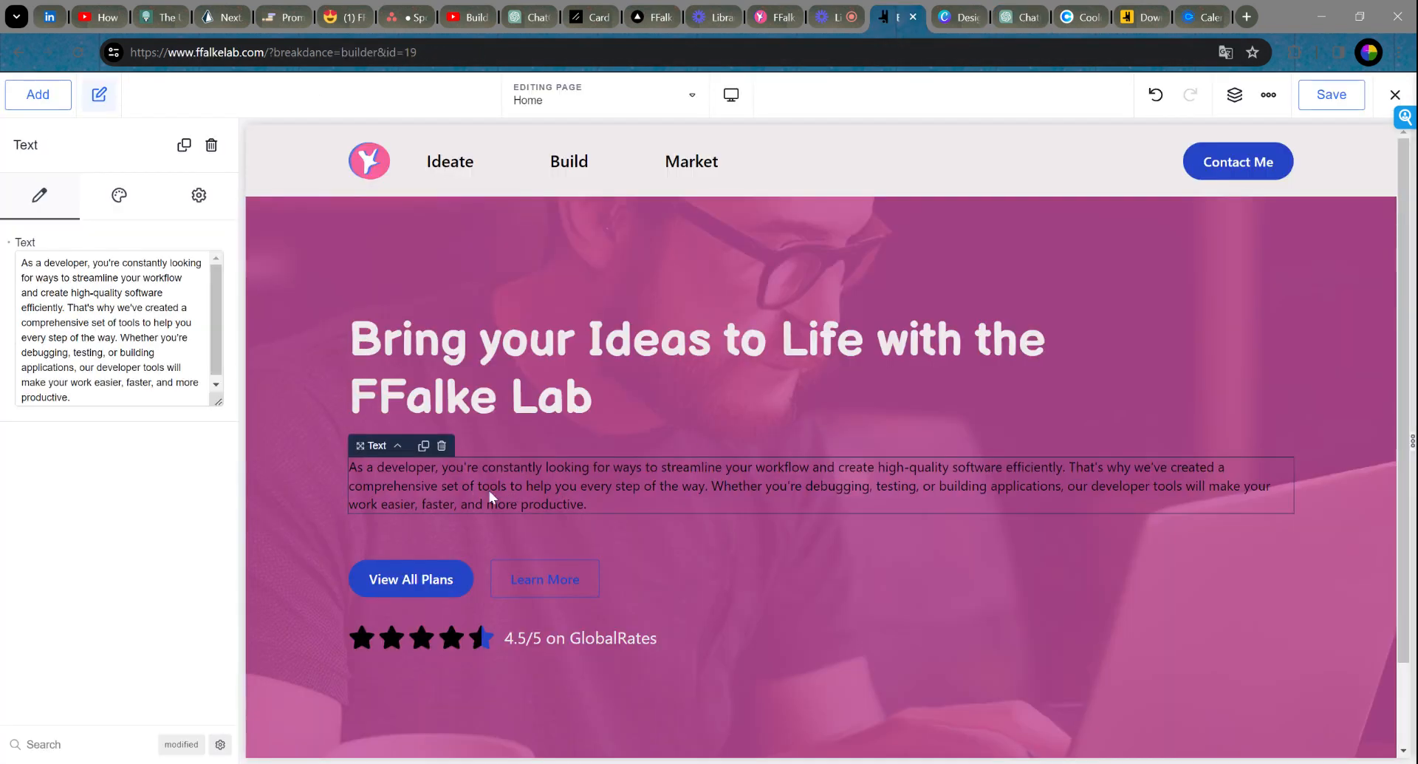
pyautogui.hotkey('ctrl', 'a')
pyautogui.hotkey('ctrl', 'v')
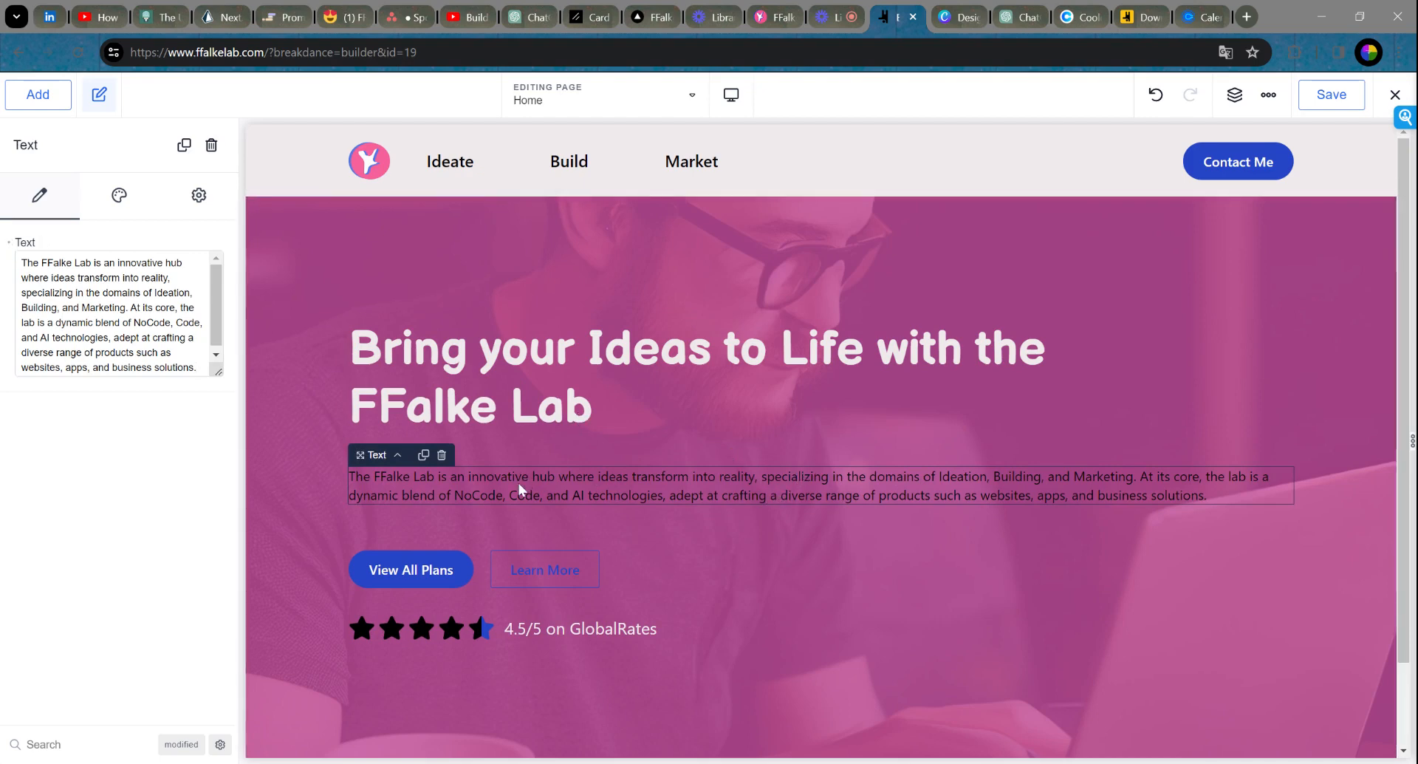
# Step: Style the hero paragraph in the Background colour with a custom 20 px font size
pyautogui.click(119, 197)
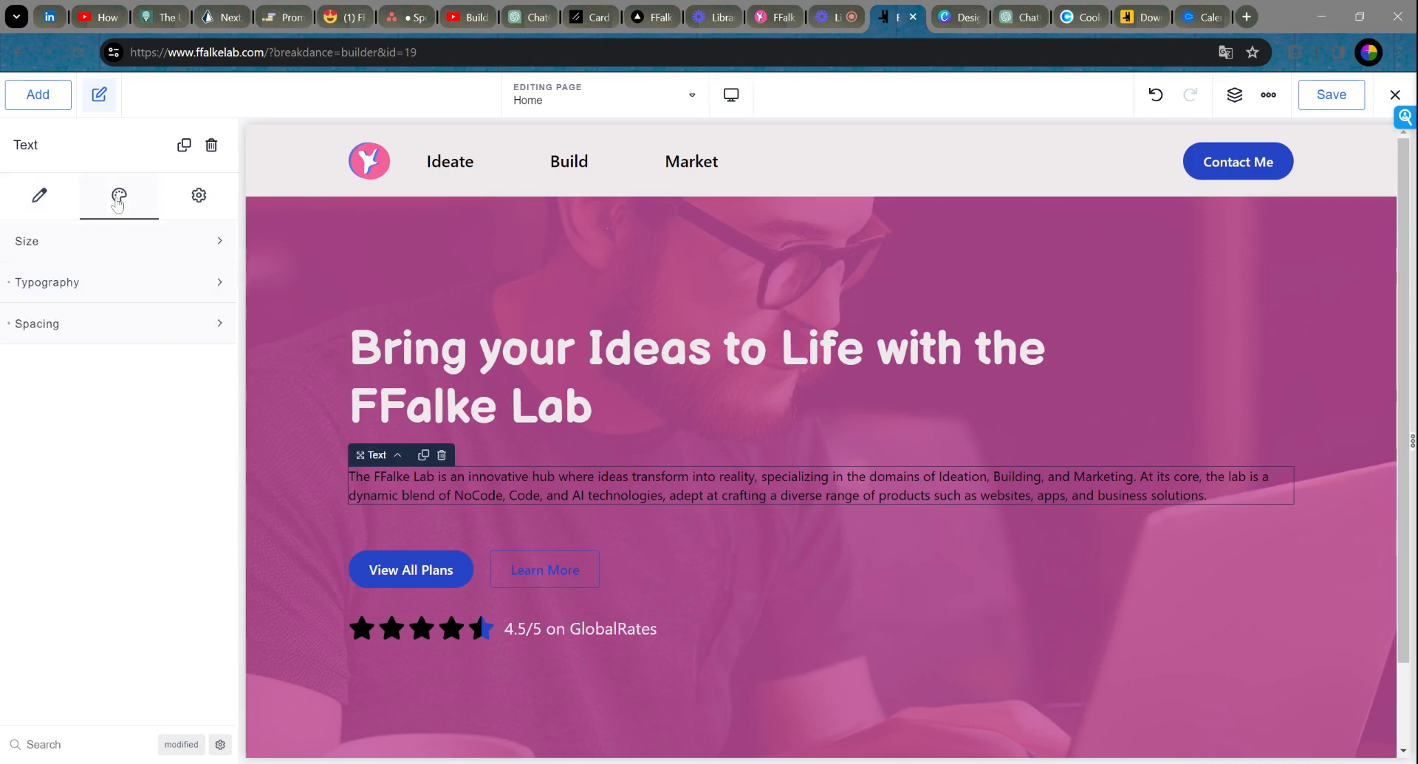
pyautogui.click(119, 283)
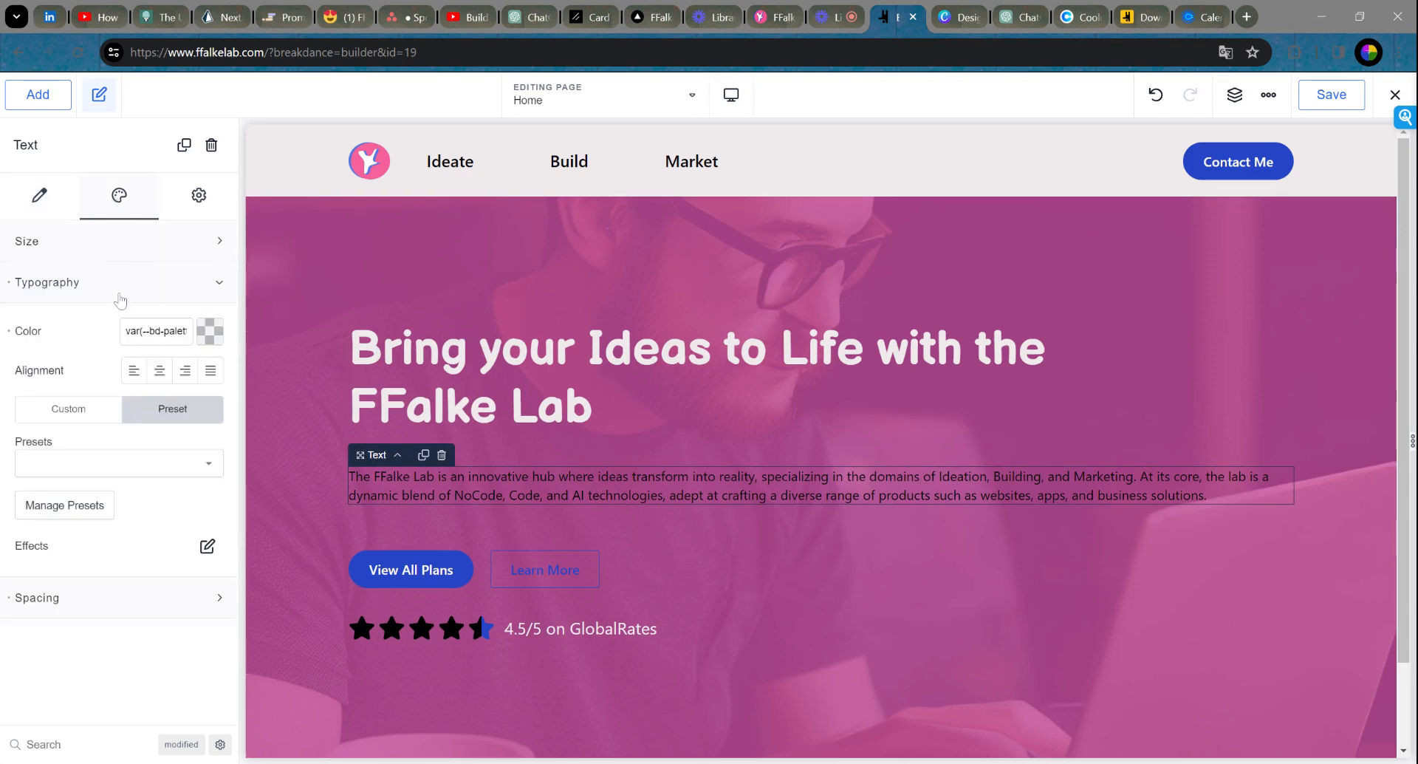
pyautogui.click(212, 338)
pyautogui.click(138, 602)
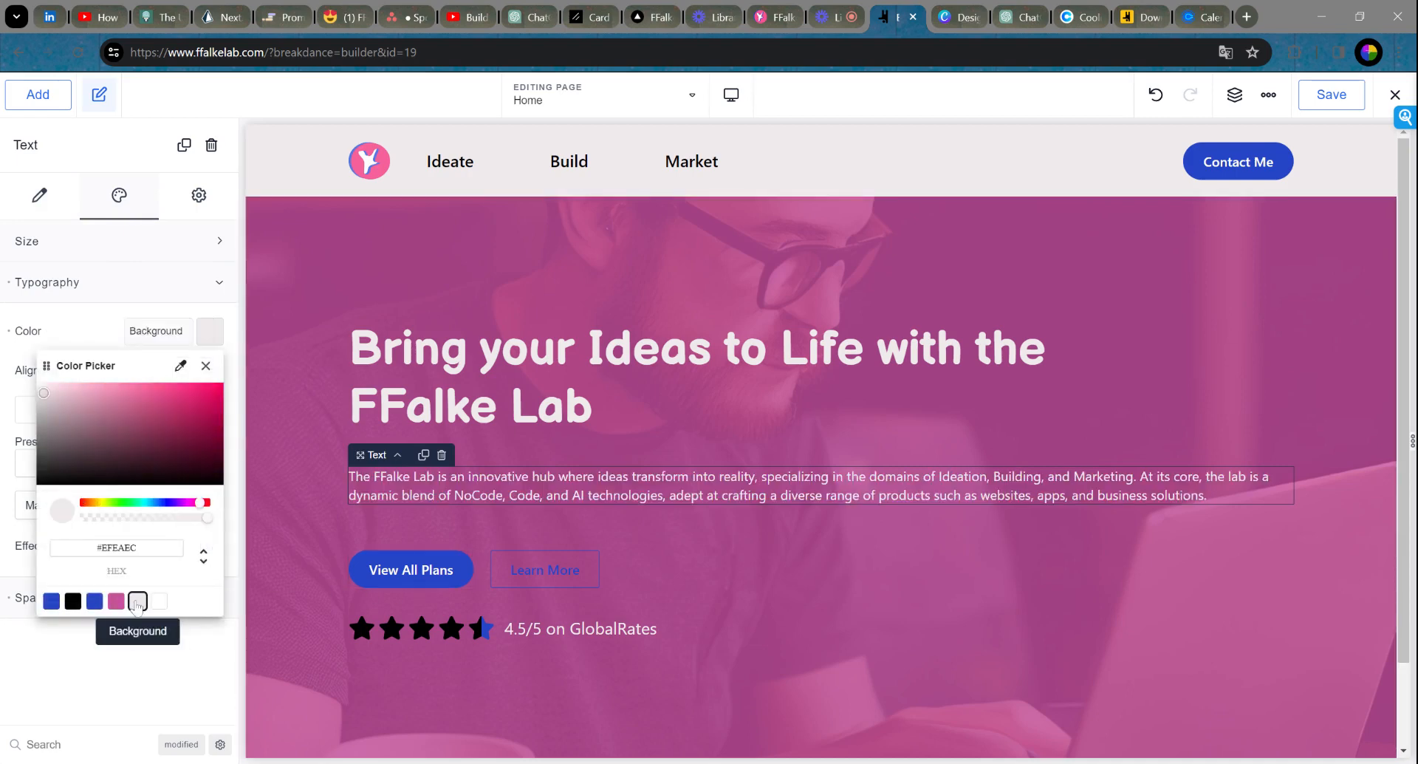
pyautogui.click(206, 367)
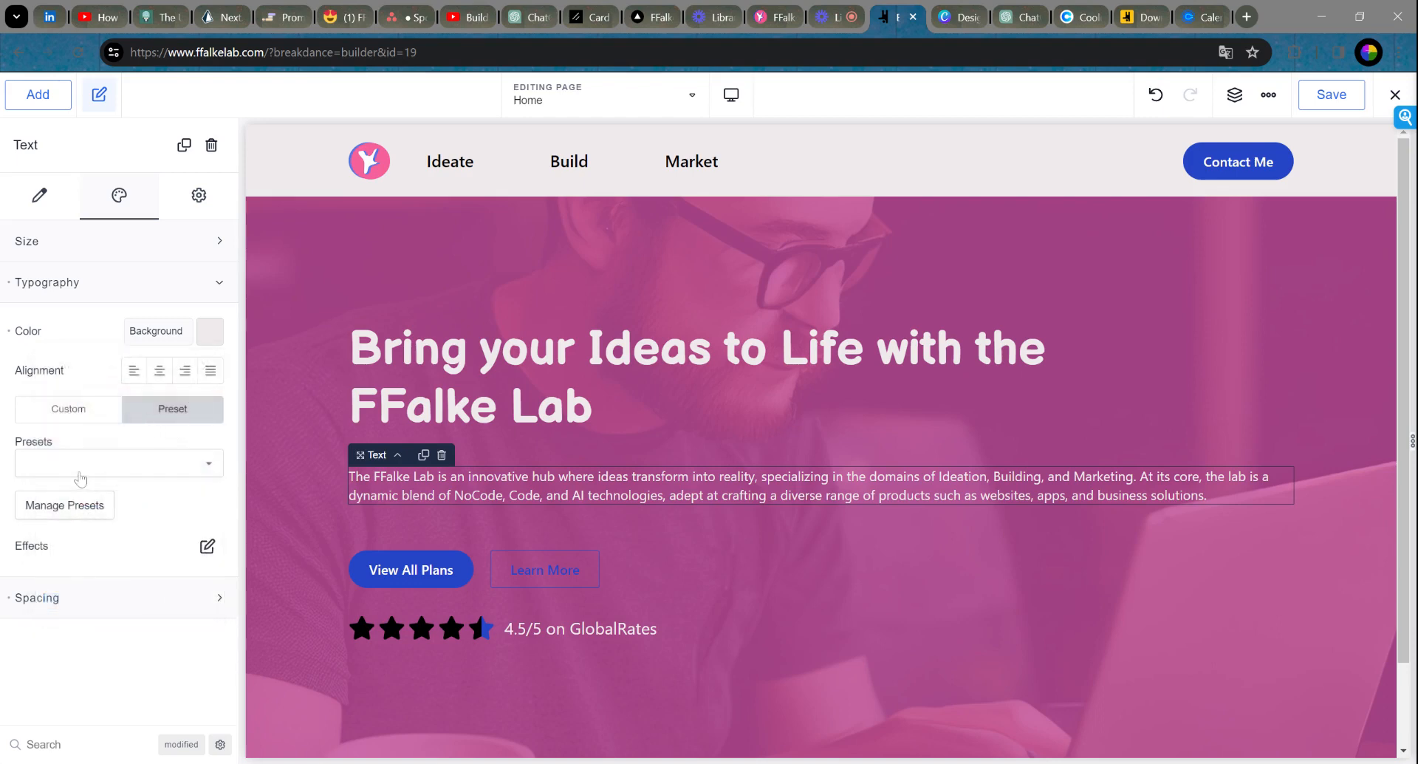
pyautogui.click(54, 419)
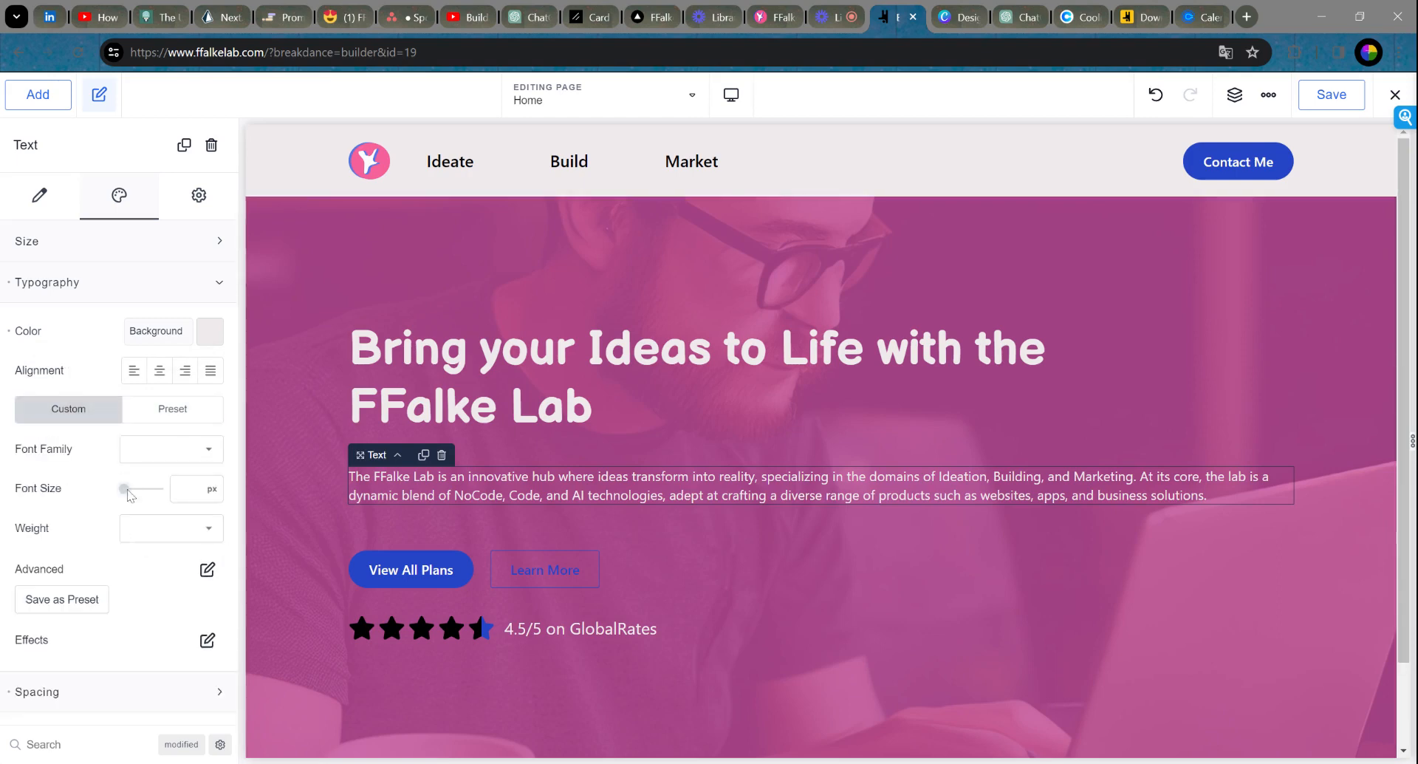
pyautogui.moveTo(130, 491); pyautogui.dragTo(131, 489)
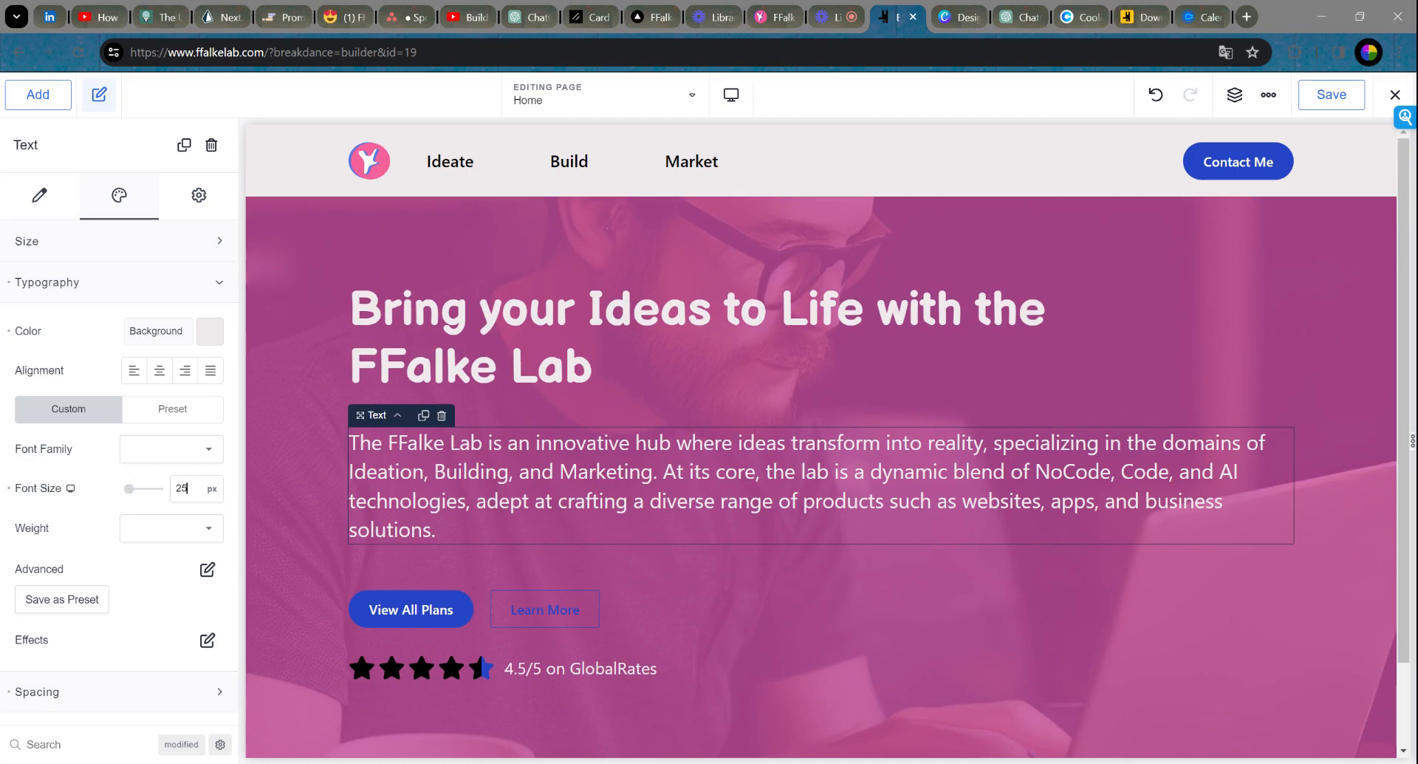
pyautogui.moveTo(191, 489); pyautogui.dragTo(148, 497)
pyautogui.write('20')
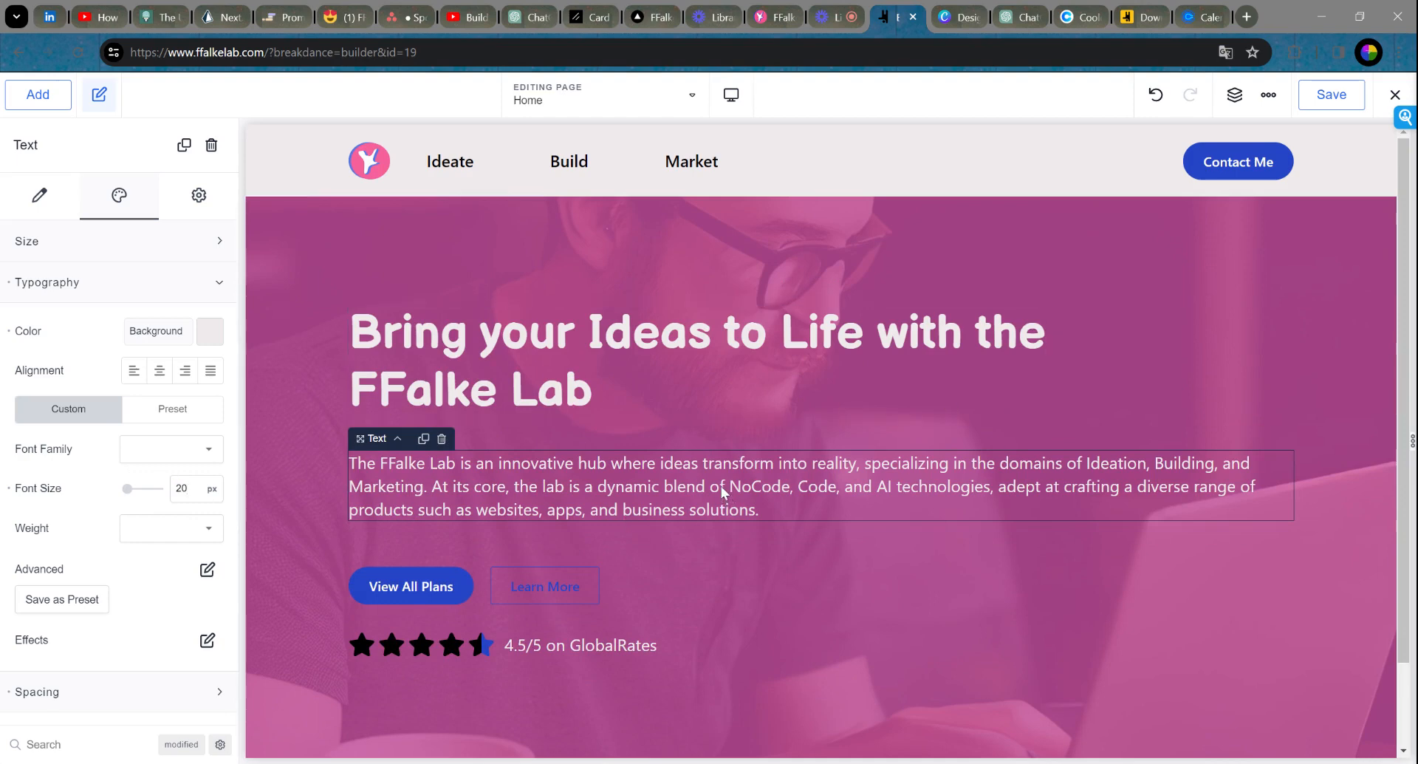
pyautogui.click(728, 268)
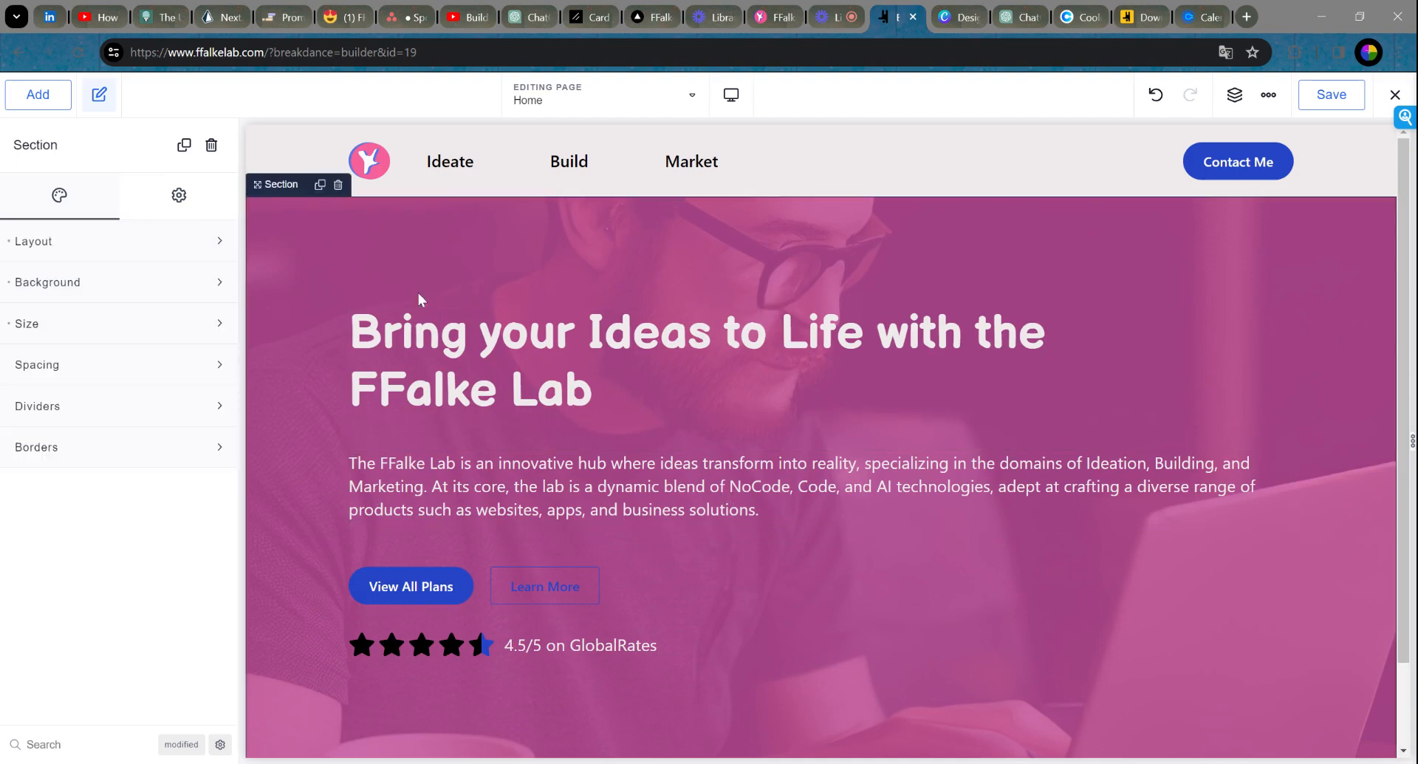
# Step: Rename the View All Plans button to 'Learn More'
pyautogui.click(159, 284)
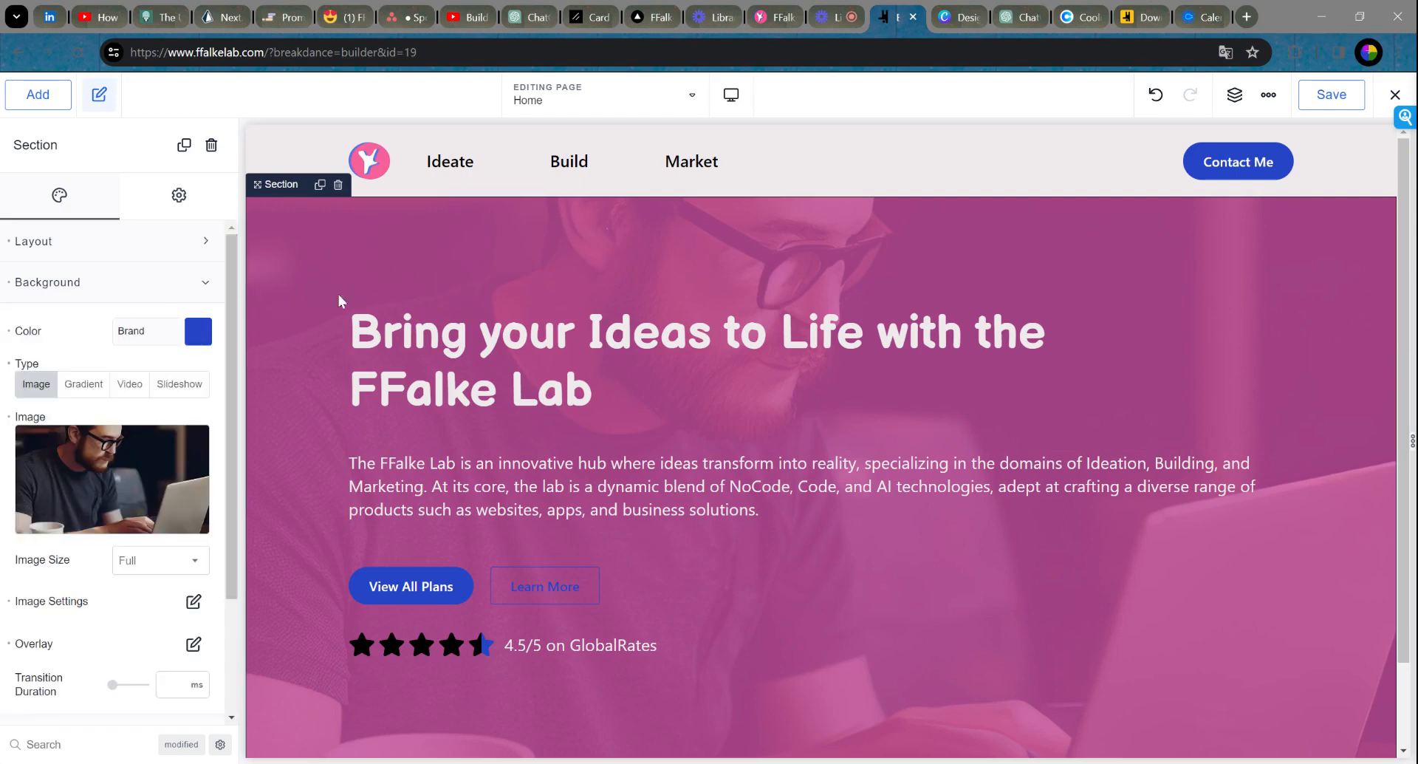
pyautogui.moveTo(120, 483)
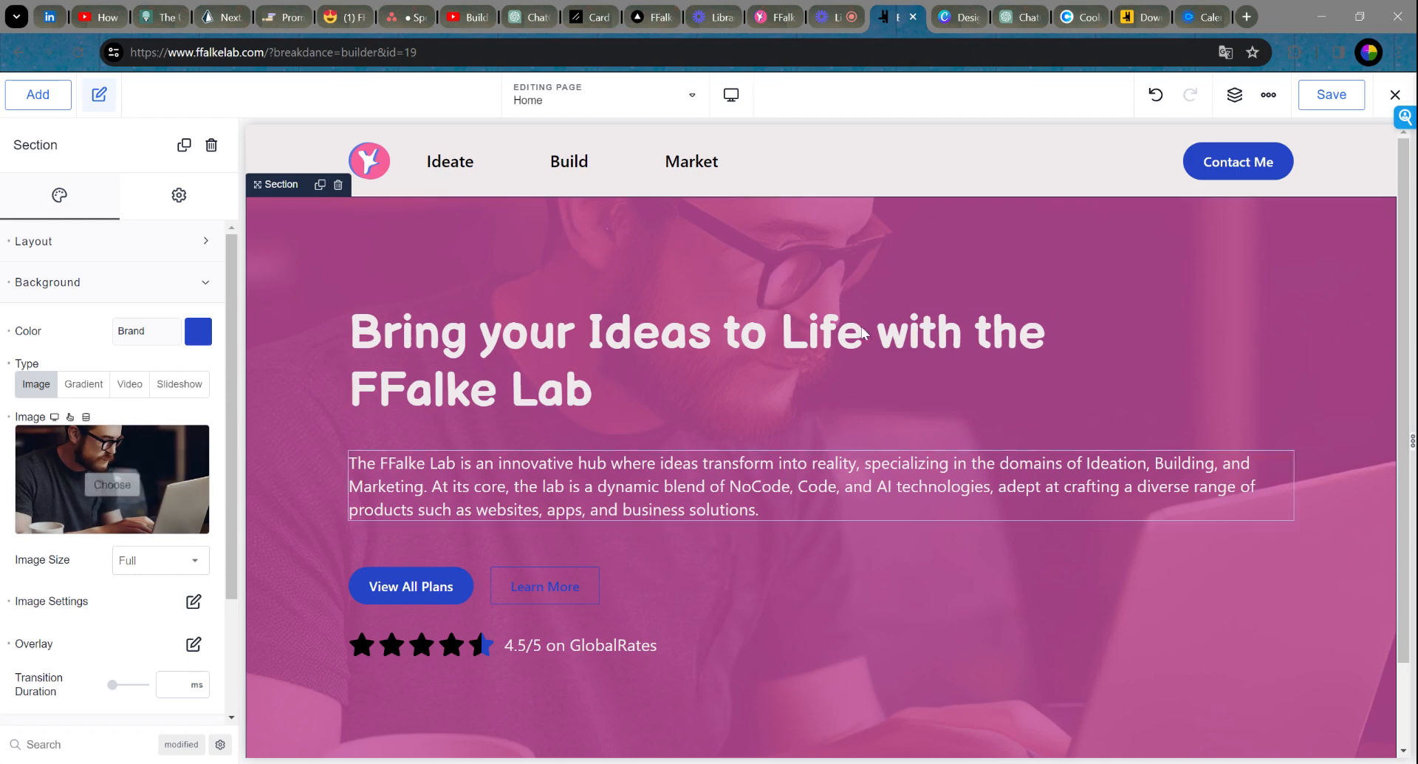
pyautogui.scroll(-3, 788, 379)
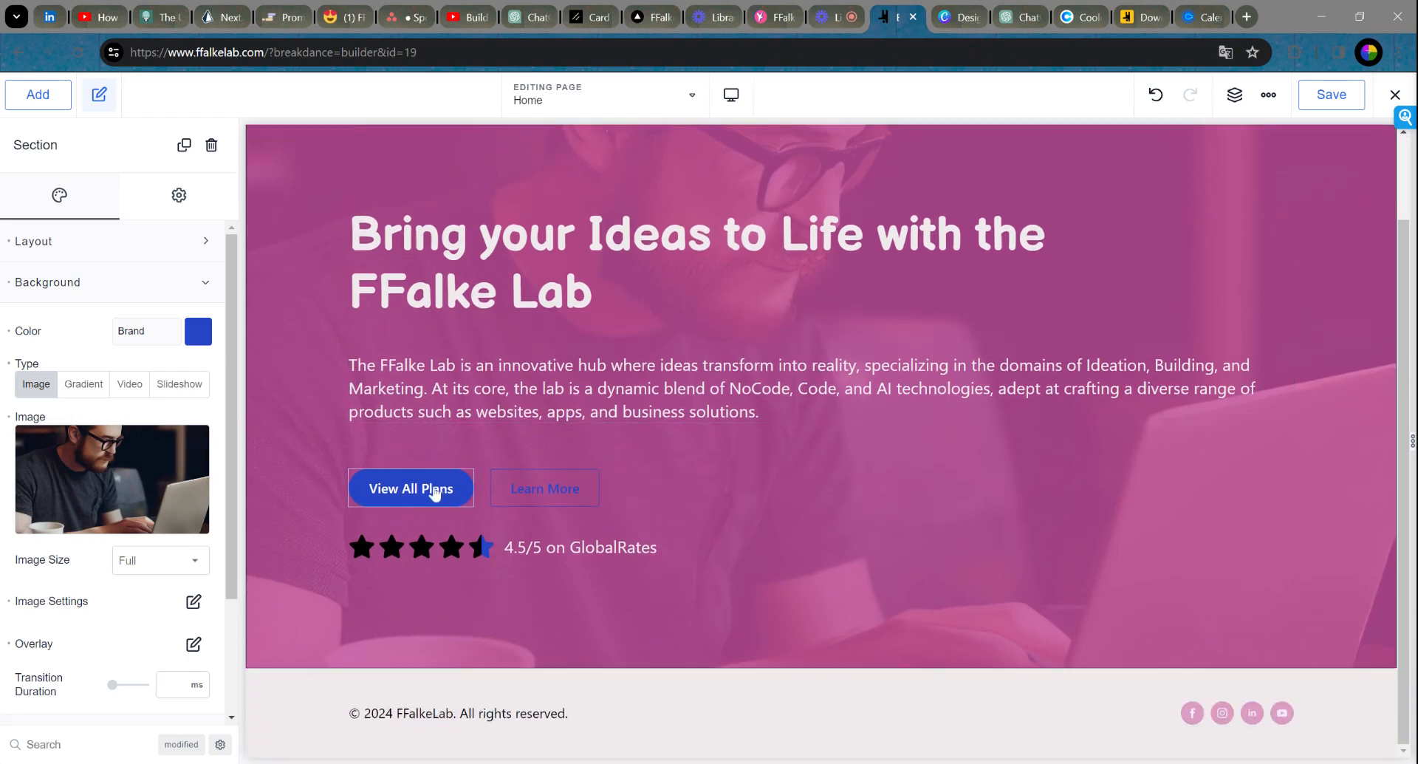
pyautogui.scroll(3, 890, 421)
pyautogui.scroll(-3, 864, 392)
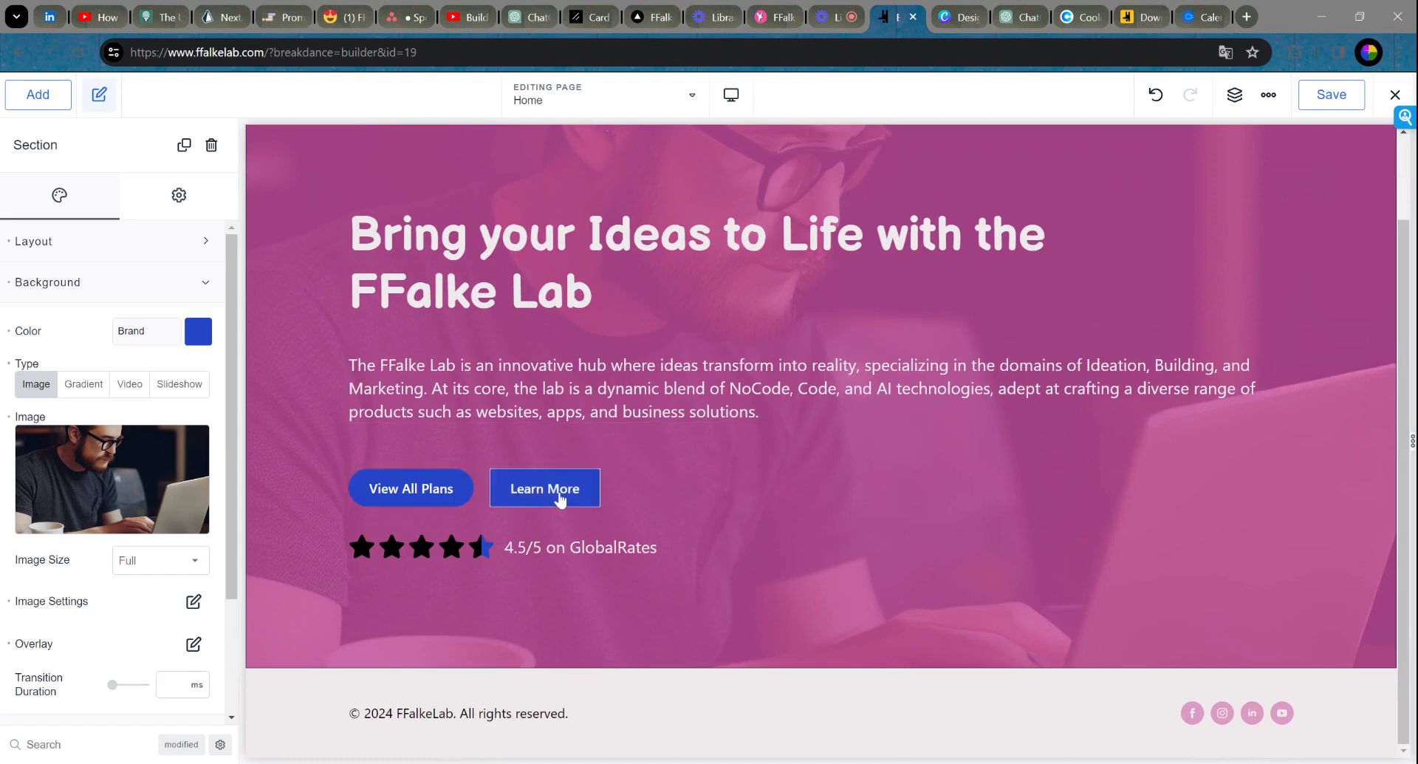
pyautogui.click(414, 497)
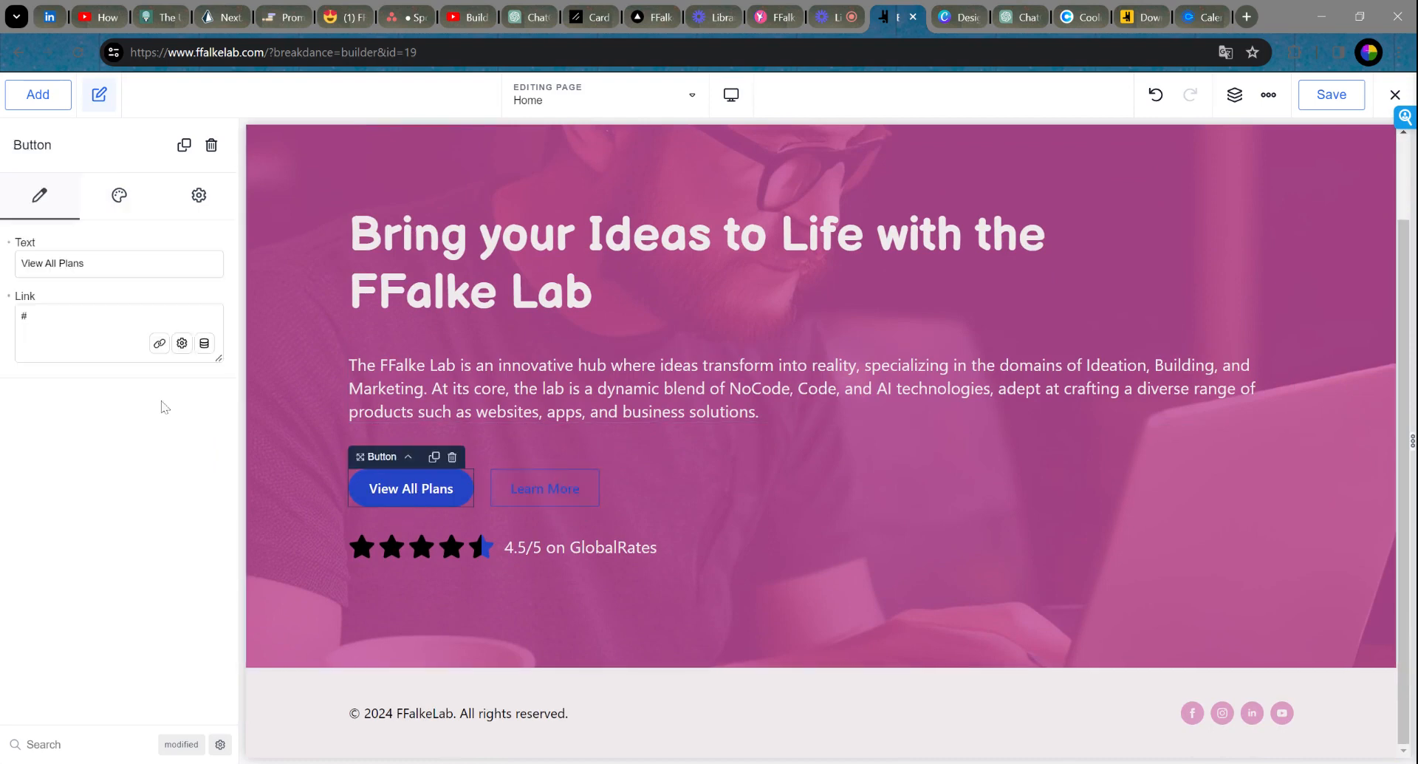
pyautogui.moveTo(87, 264); pyautogui.dragTo(3, 274)
pyautogui.write('Learn More')
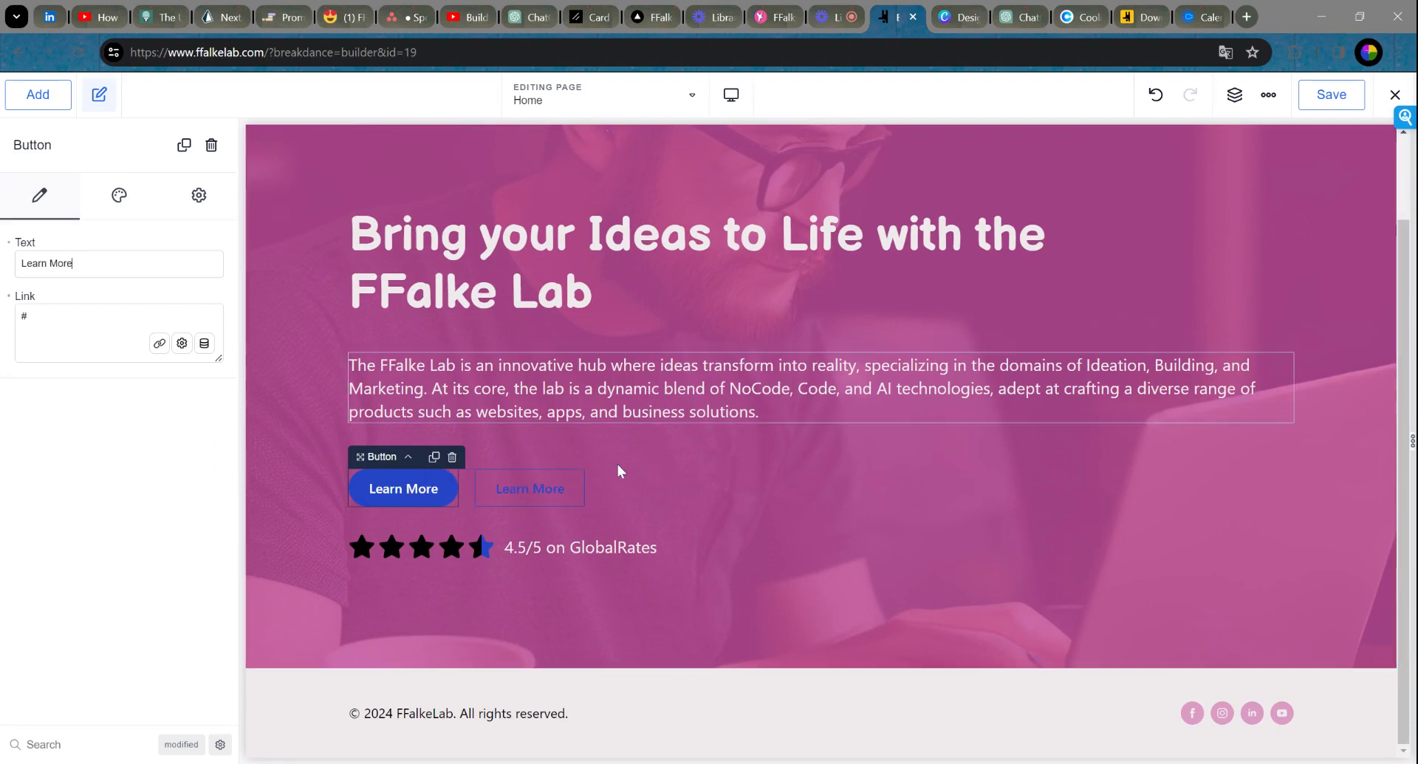
# Step: Delete the outline button, the 4.5/5 star rating and the leftover empty Div
pyautogui.click(545, 488)
pyautogui.click(580, 458)
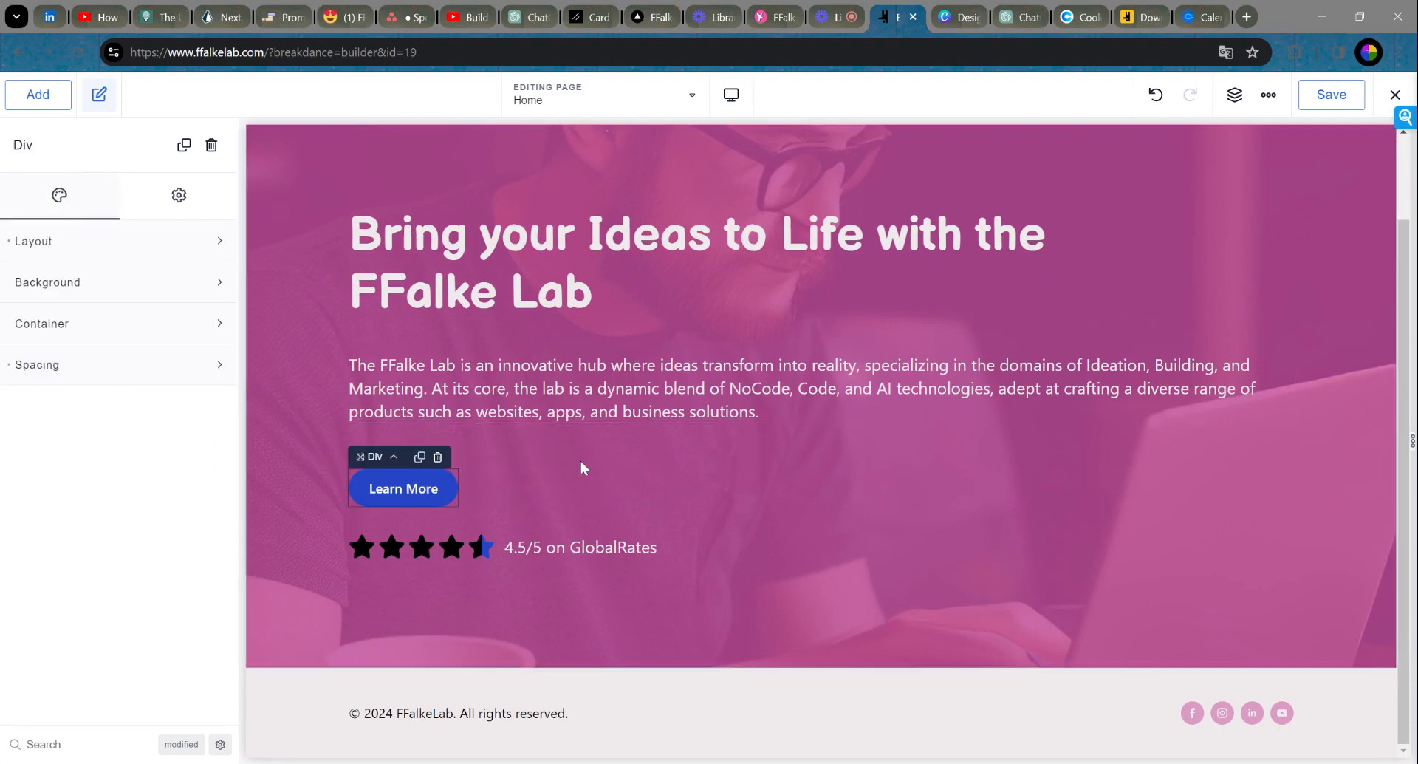
pyautogui.click(568, 547)
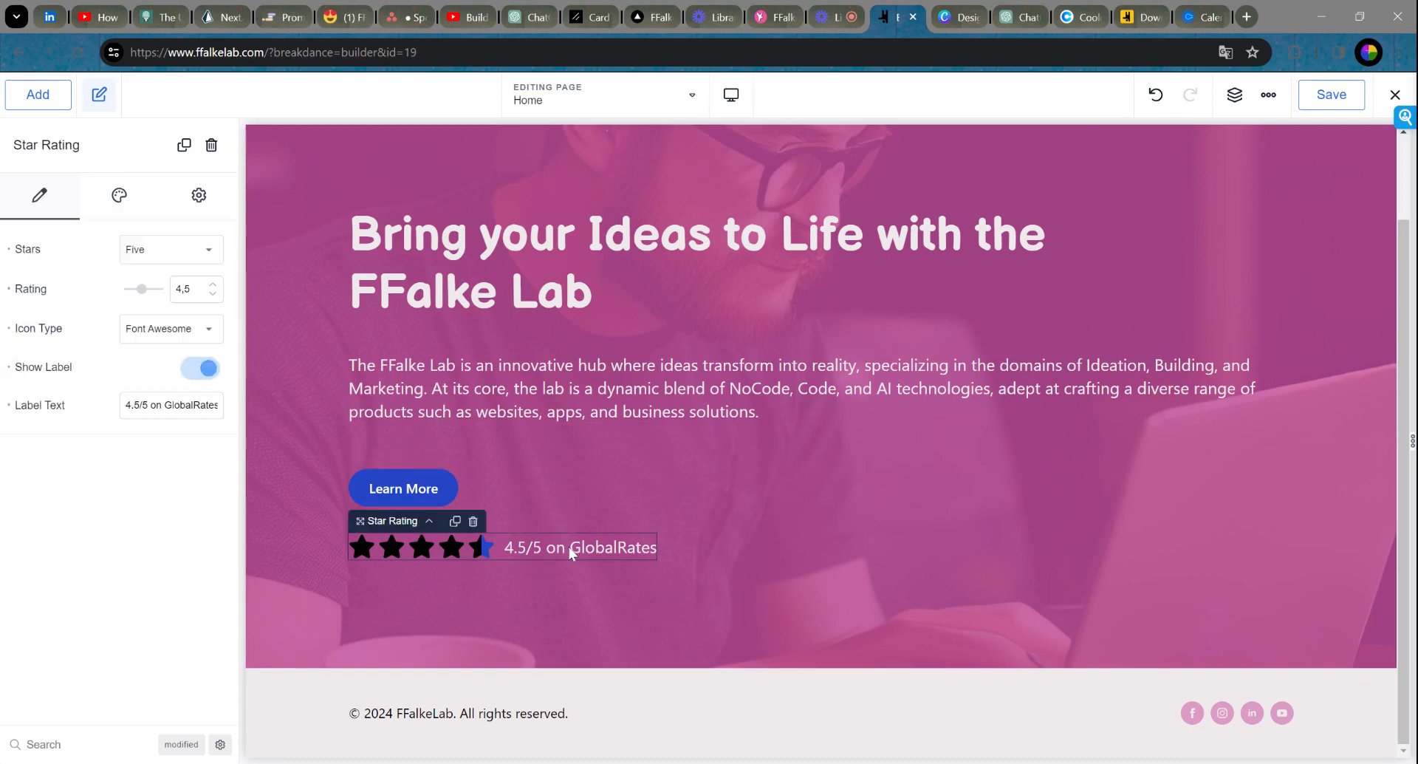
pyautogui.click(473, 521)
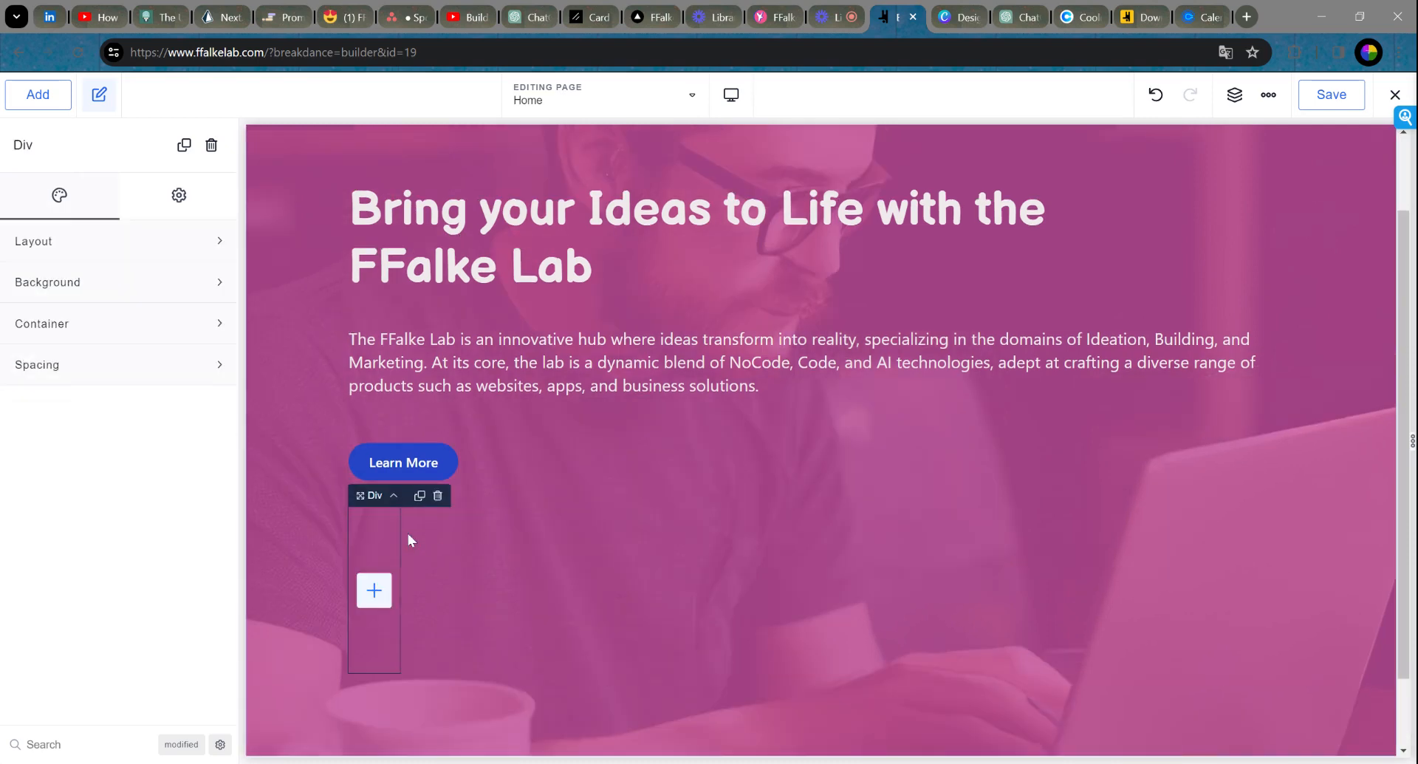
pyautogui.click(437, 497)
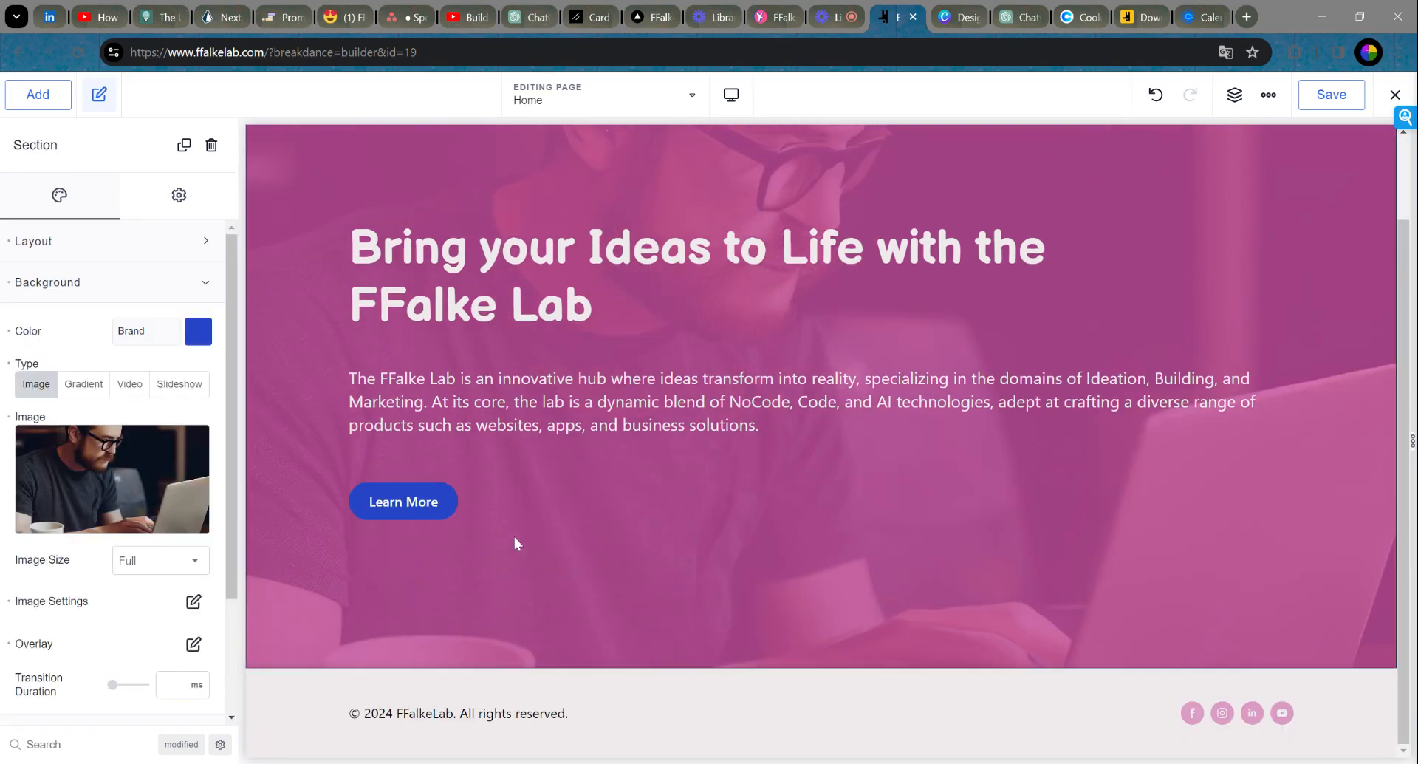
# Step: Open the hero paragraph's Spacing settings and adjust its bottom margin
pyautogui.scroll(1, 886, 355)
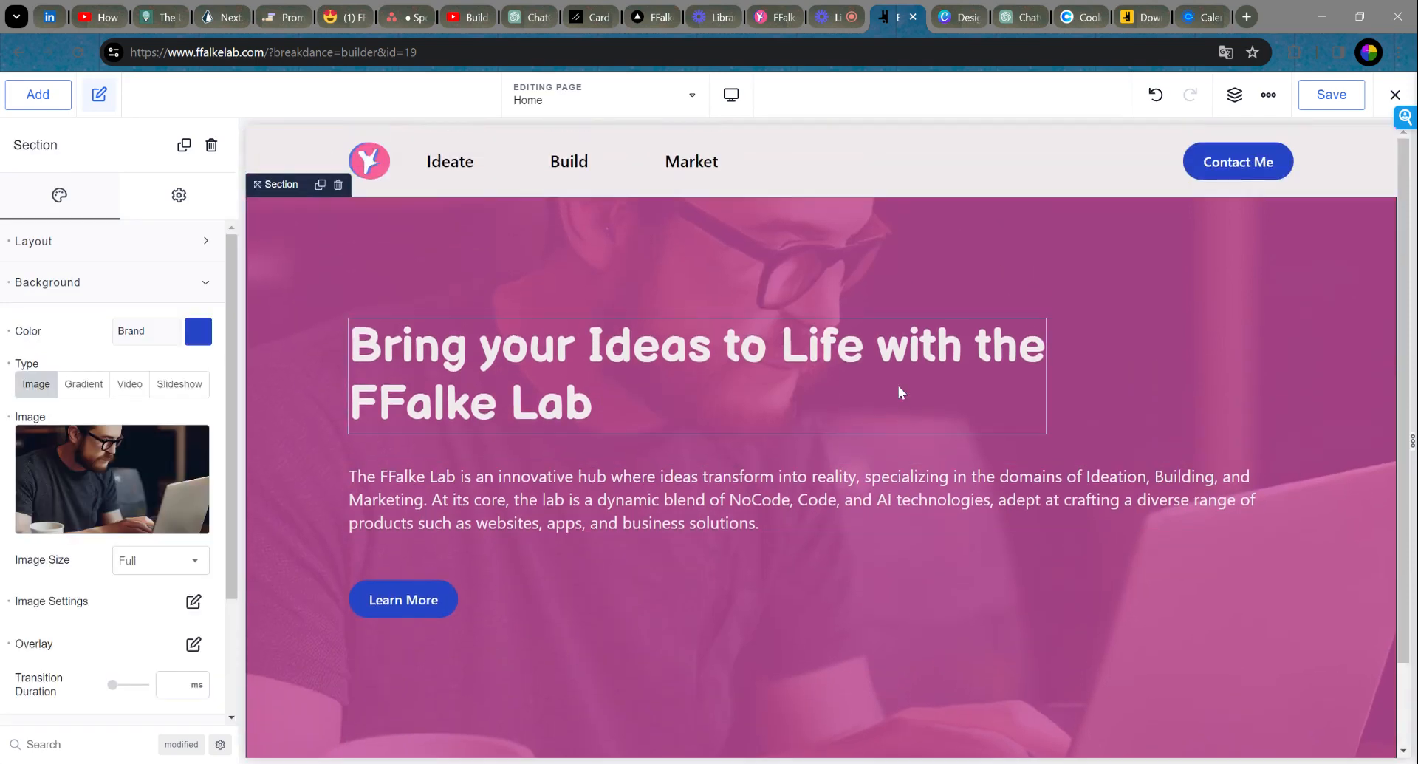
pyautogui.scroll(-1, 901, 391)
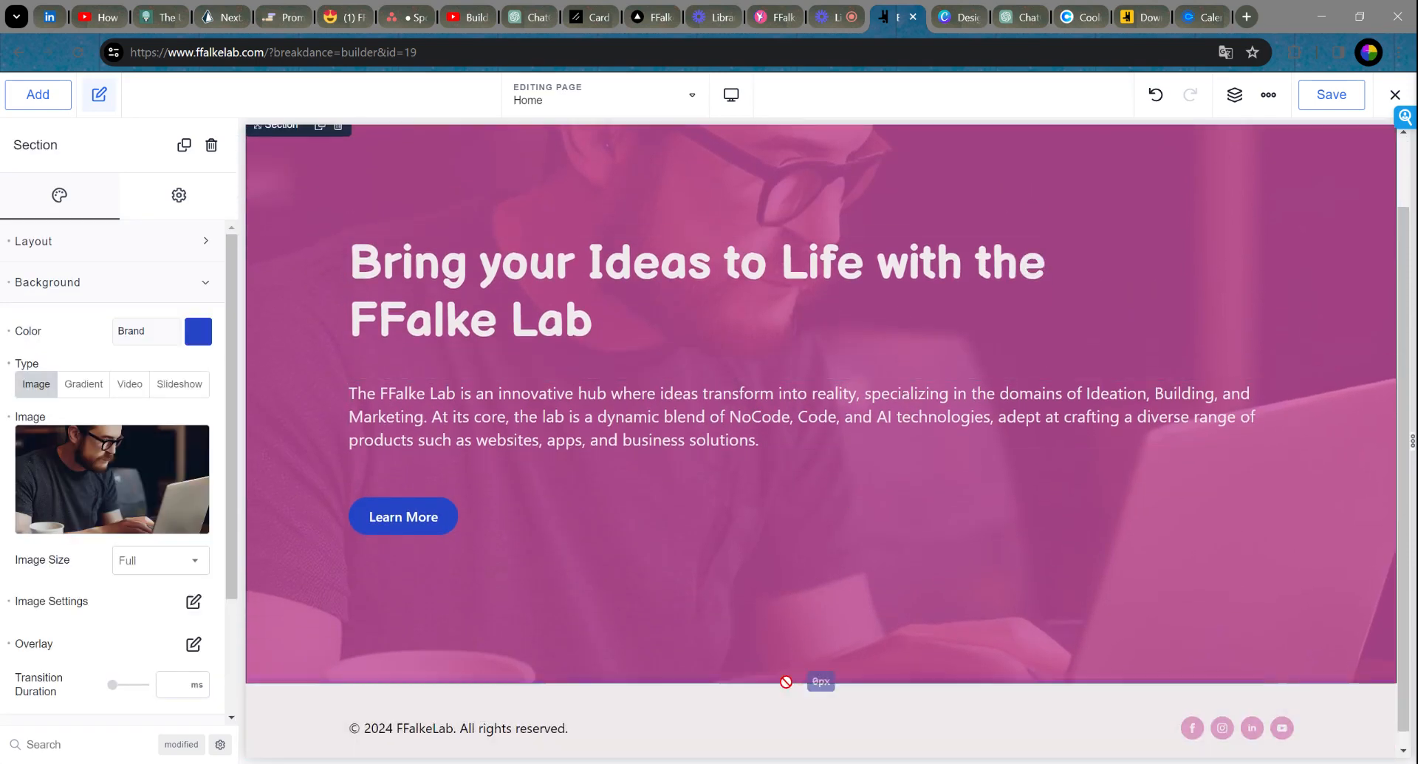
pyautogui.moveTo(786, 682); pyautogui.dragTo(791, 667)
pyautogui.scroll(1, 861, 513)
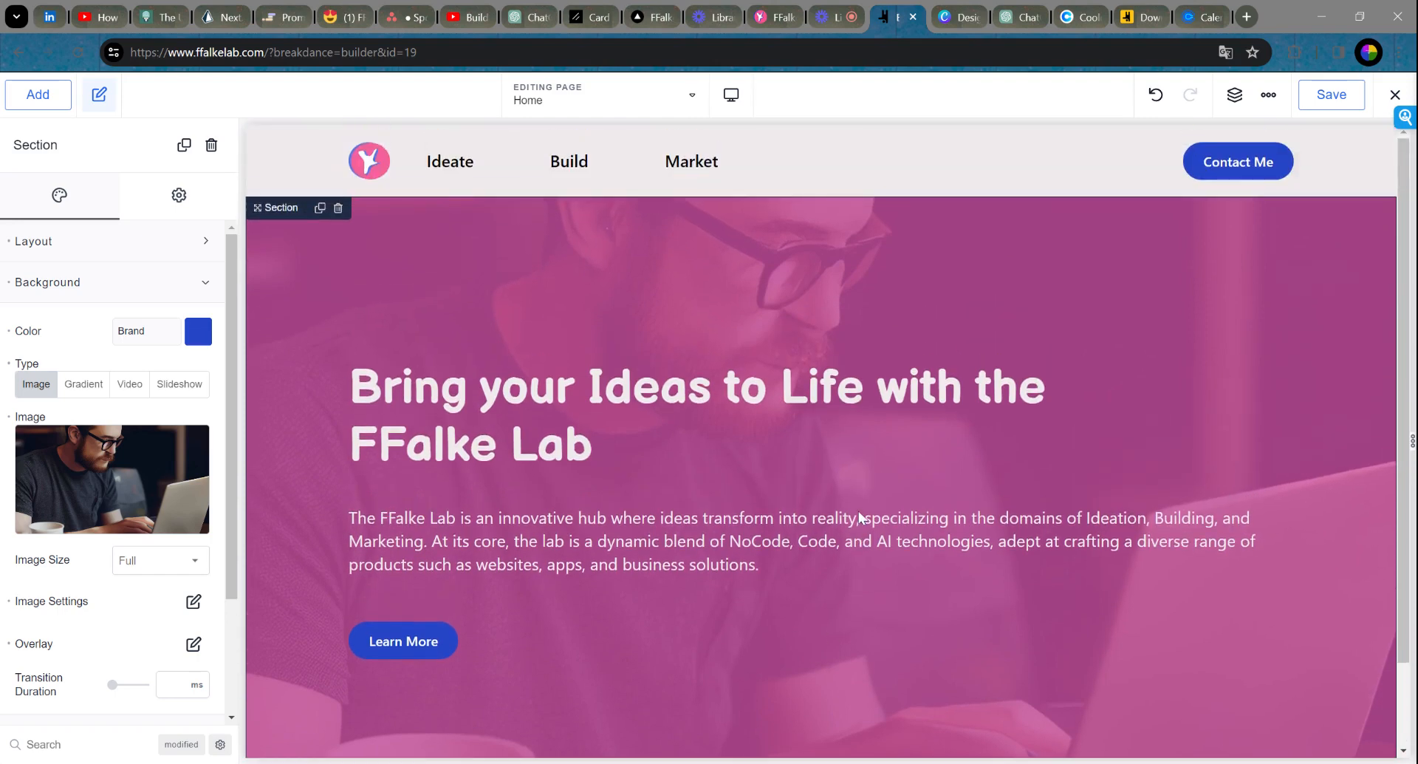
pyautogui.scroll(-1, 713, 355)
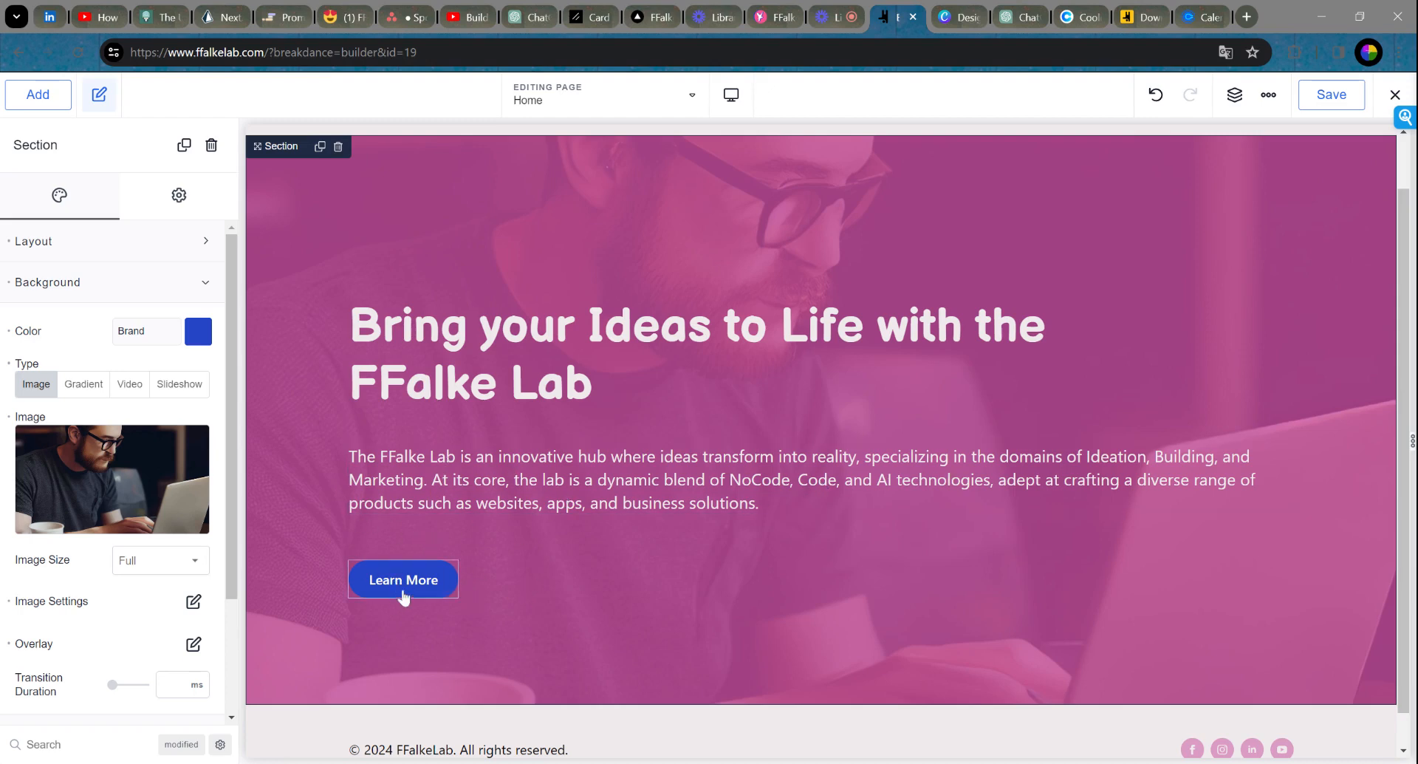
pyautogui.click(475, 485)
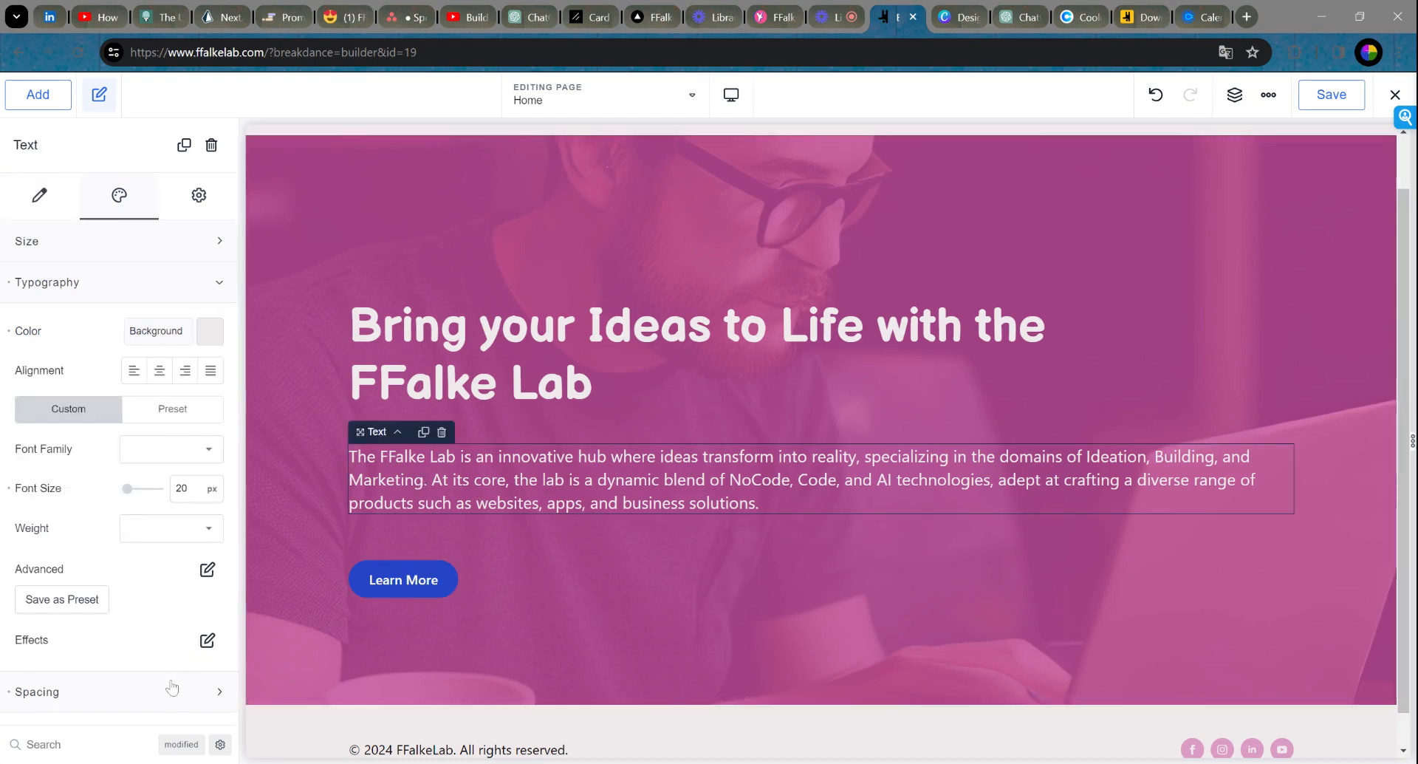
pyautogui.click(117, 690)
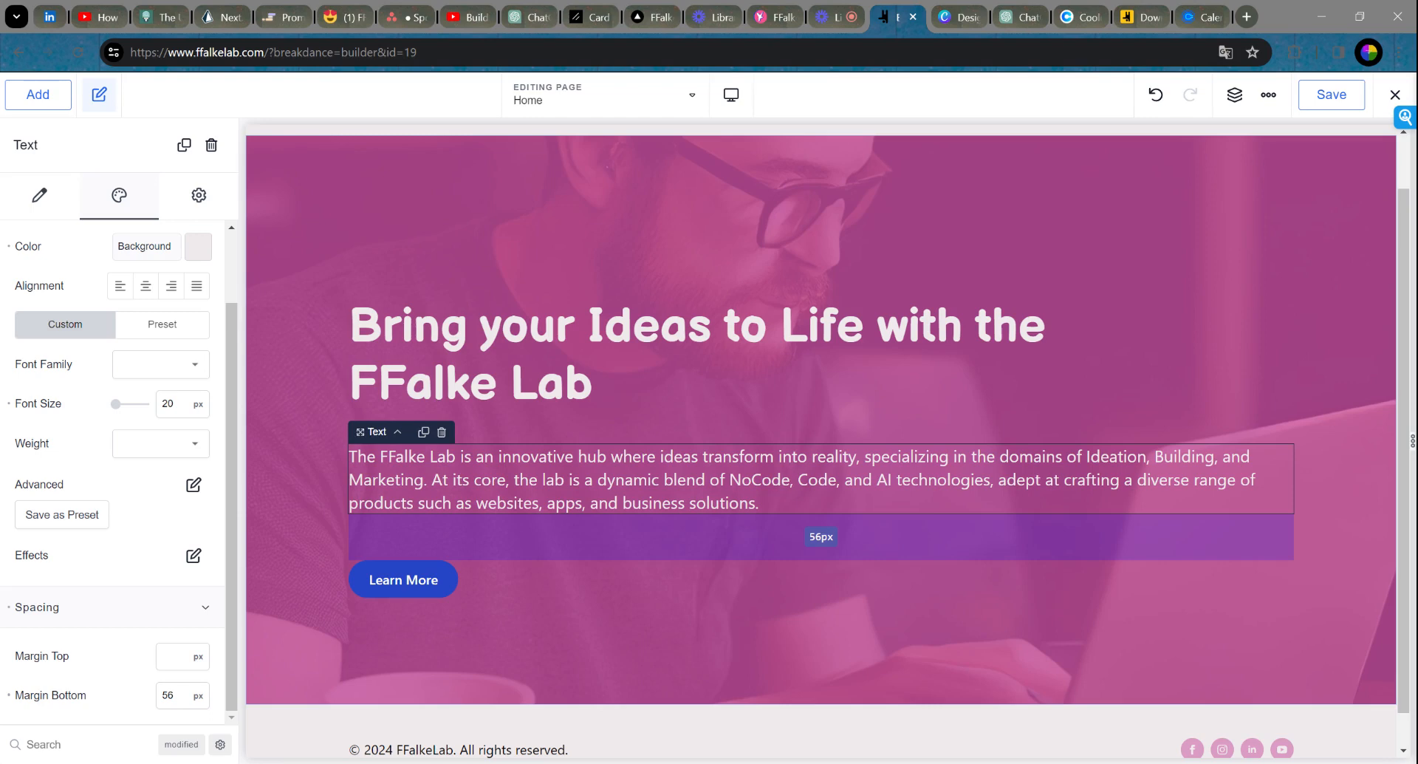
pyautogui.moveTo(821, 537); pyautogui.dragTo(821, 516)
pyautogui.click(1290, 337)
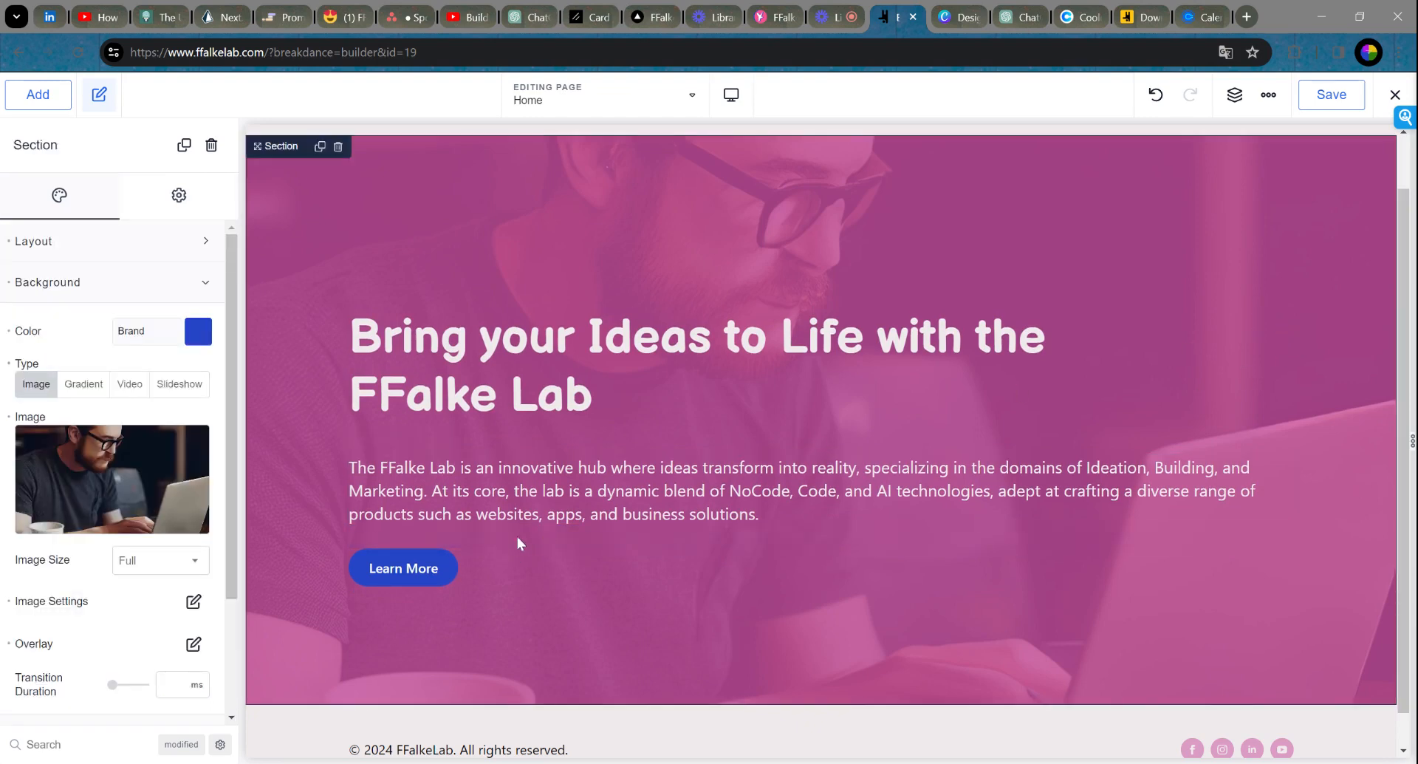
# Step: Set the hero paragraph's bottom margin to 43 px
pyautogui.click(547, 495)
pyautogui.scroll(-1, 173, 680)
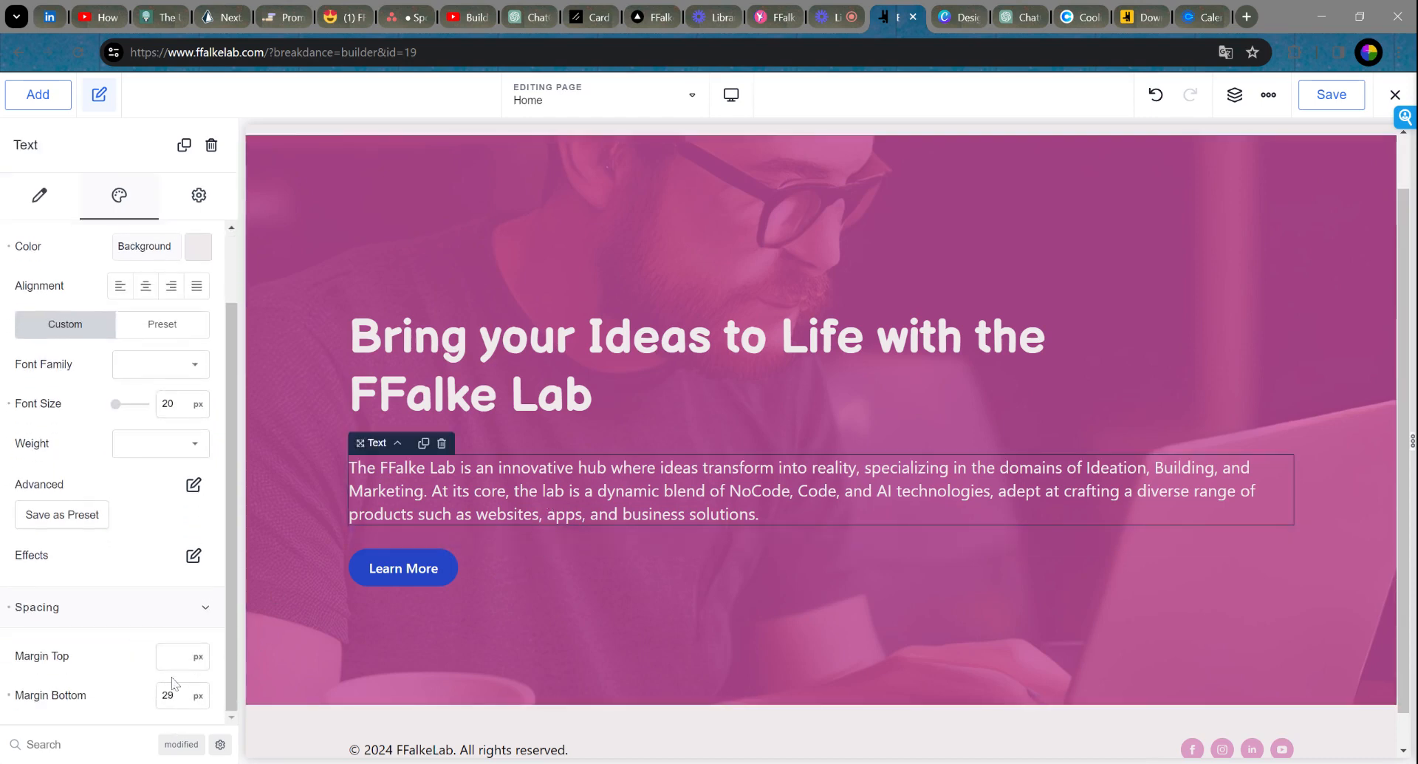
pyautogui.press('BackSpace')
pyautogui.press('BackSpace')
pyautogui.write('38')
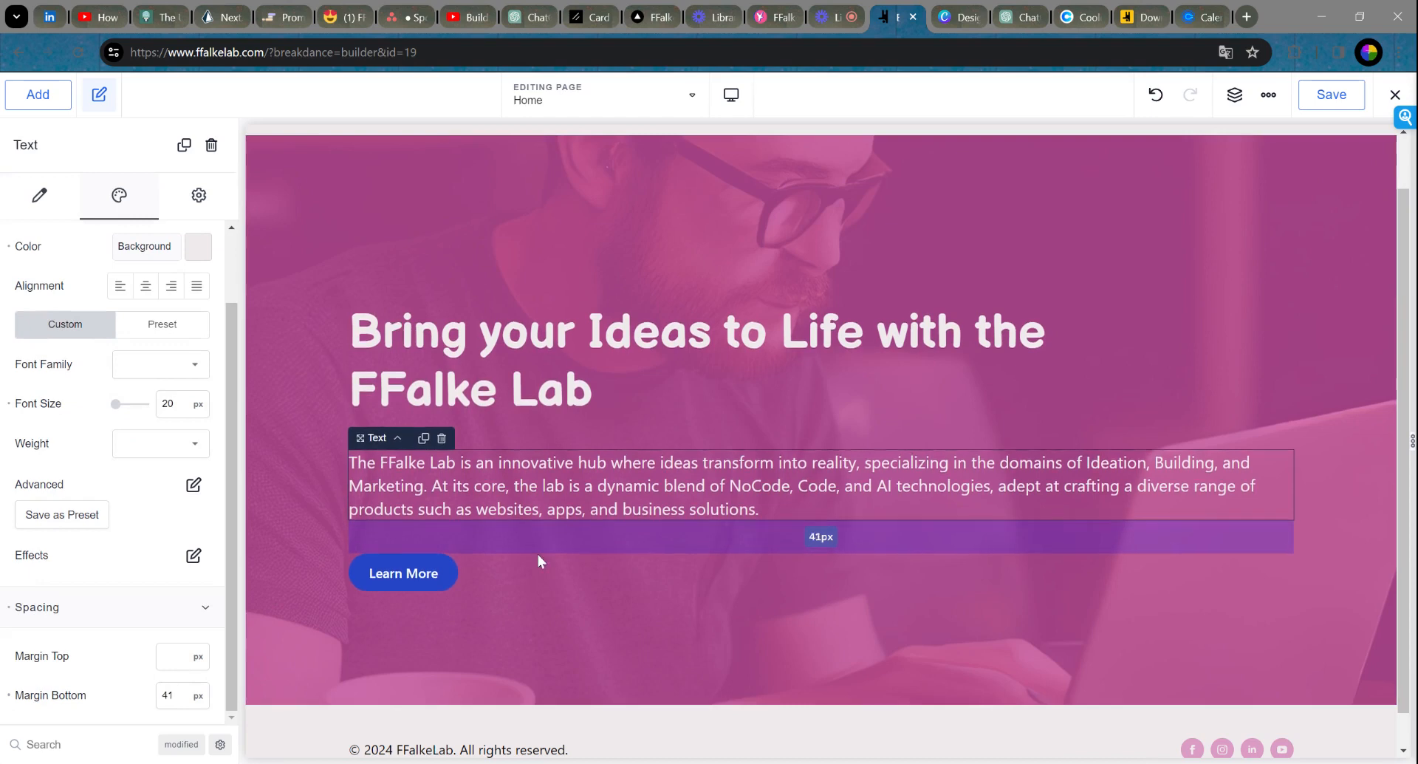
pyautogui.press('BackSpace')
pyautogui.press('BackSpace')
pyautogui.write('43')
pyautogui.click(1230, 328)
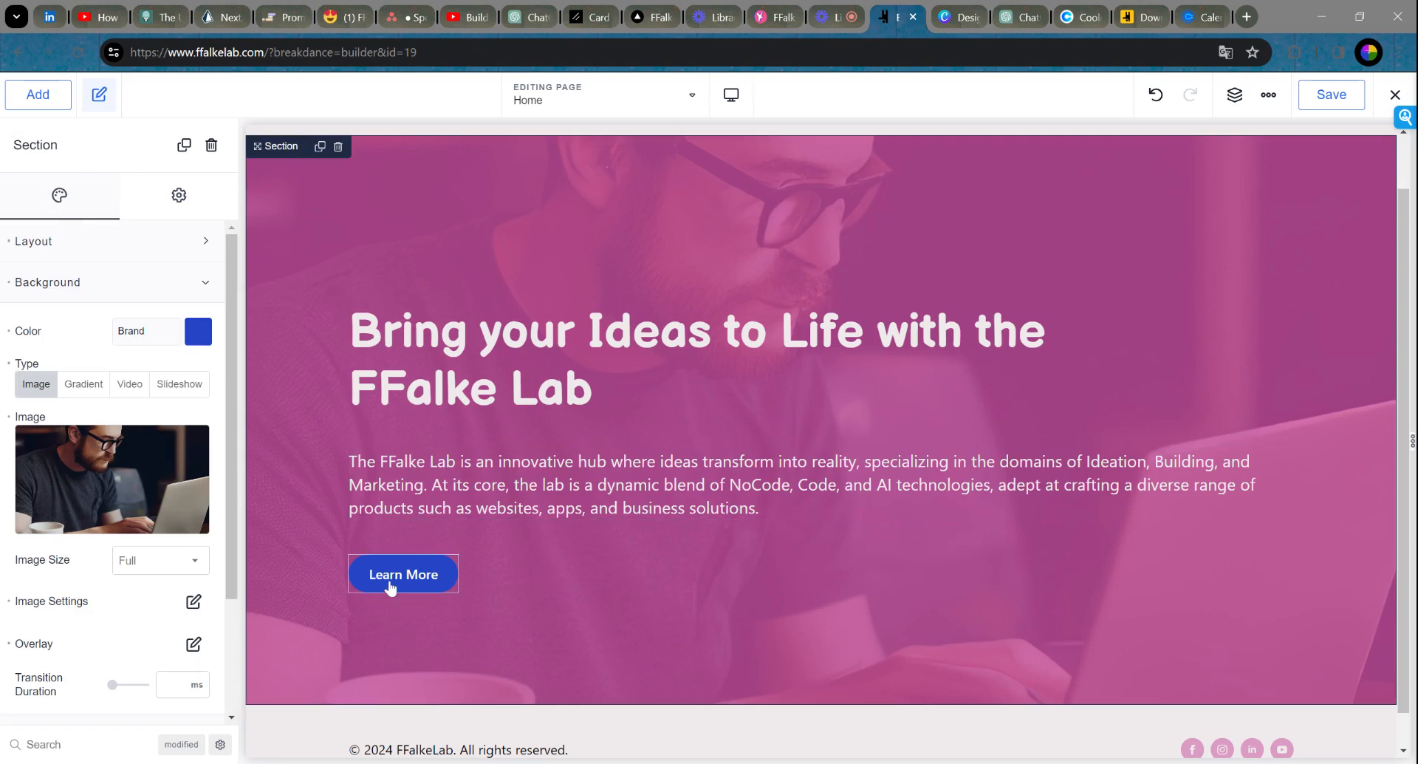
# Step: Switch the Learn More button to a Custom style
pyautogui.click(406, 583)
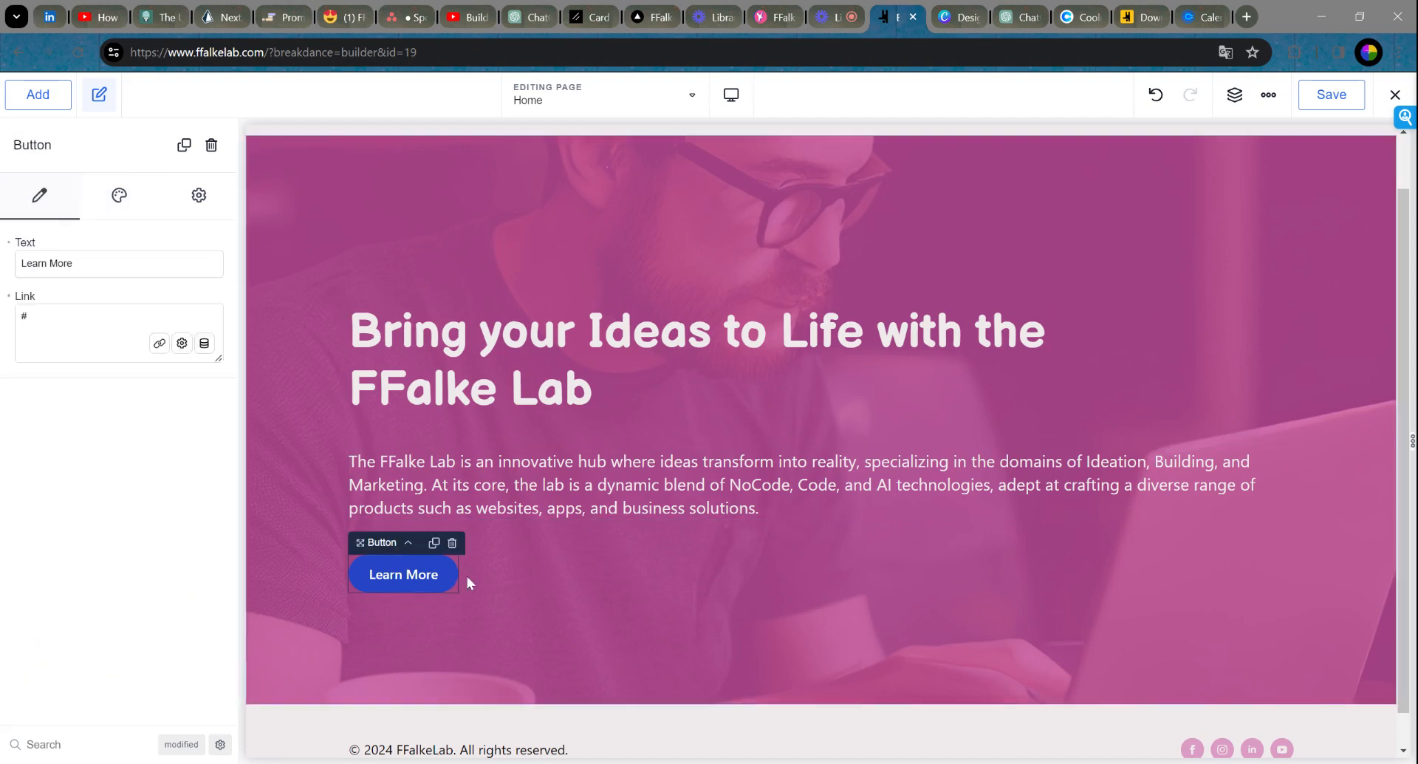
pyautogui.click(120, 198)
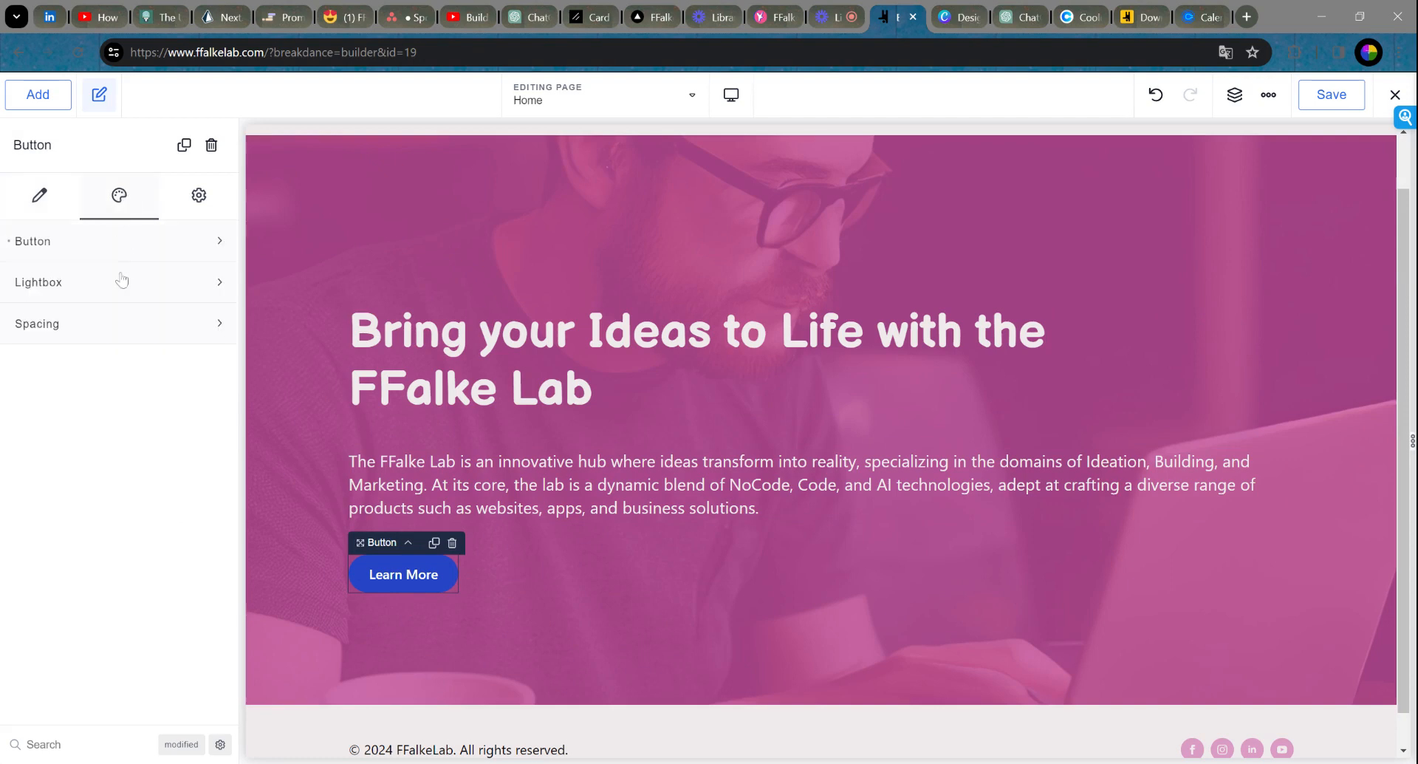
pyautogui.click(120, 244)
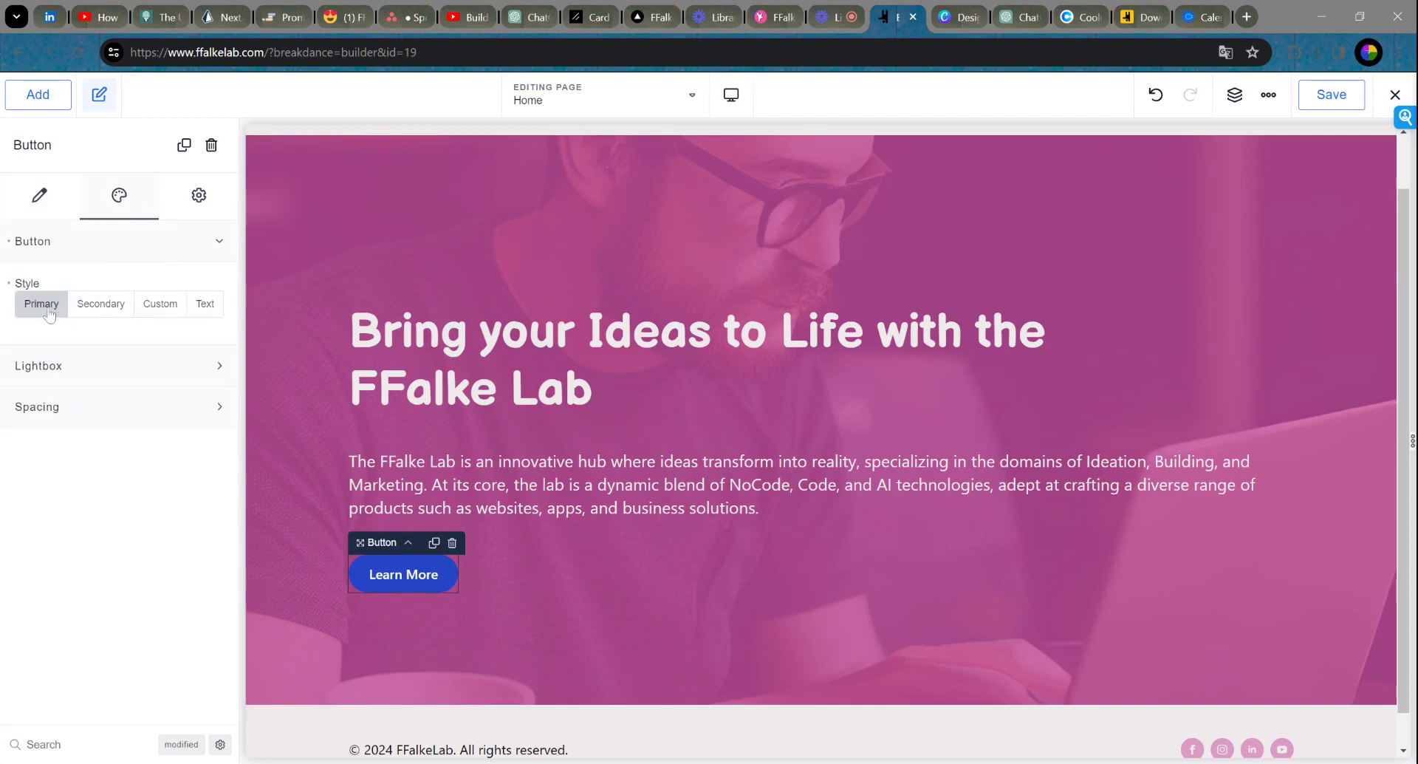
pyautogui.click(162, 311)
pyautogui.click(208, 345)
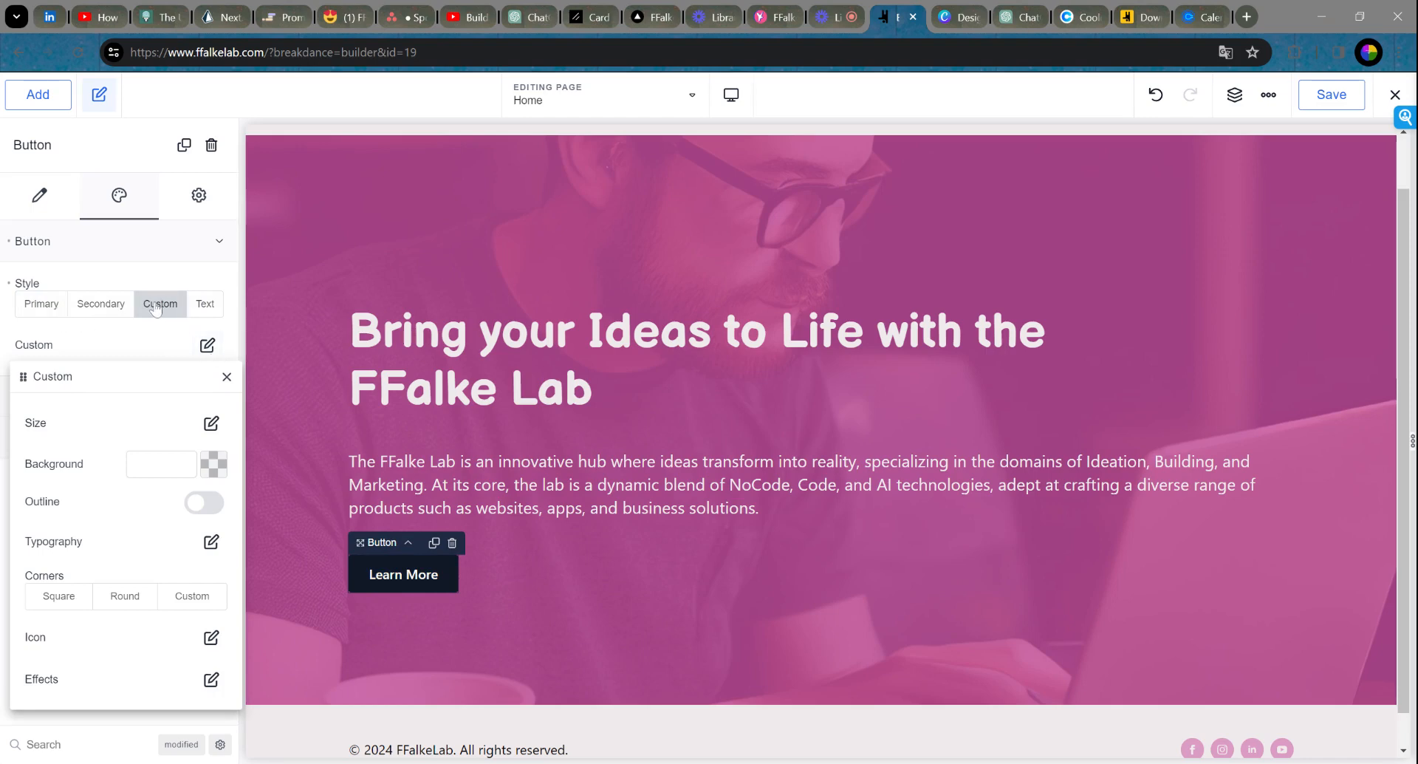
# Step: Give the button a Custom size with padding 20/40/20/40 px
pyautogui.click(211, 424)
pyautogui.click(213, 465)
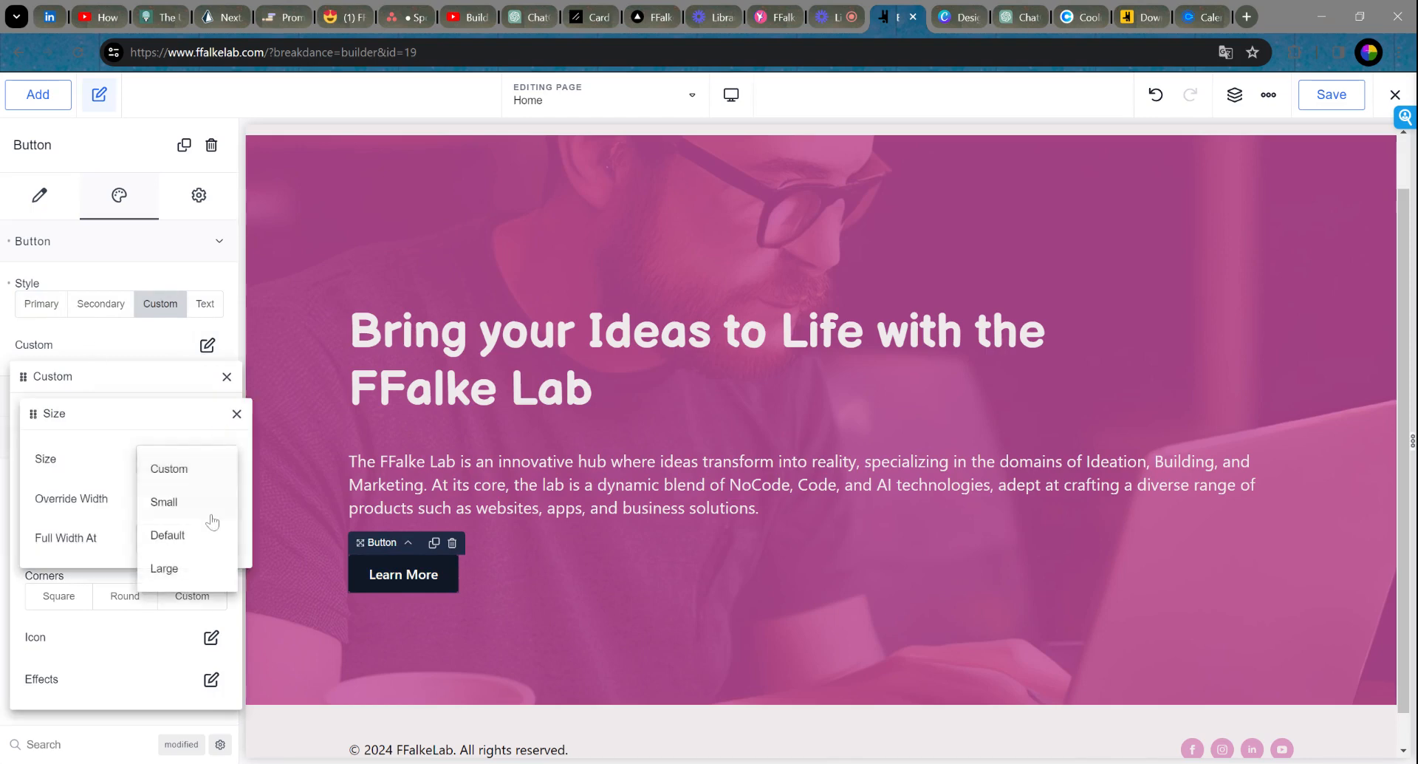
pyautogui.click(174, 567)
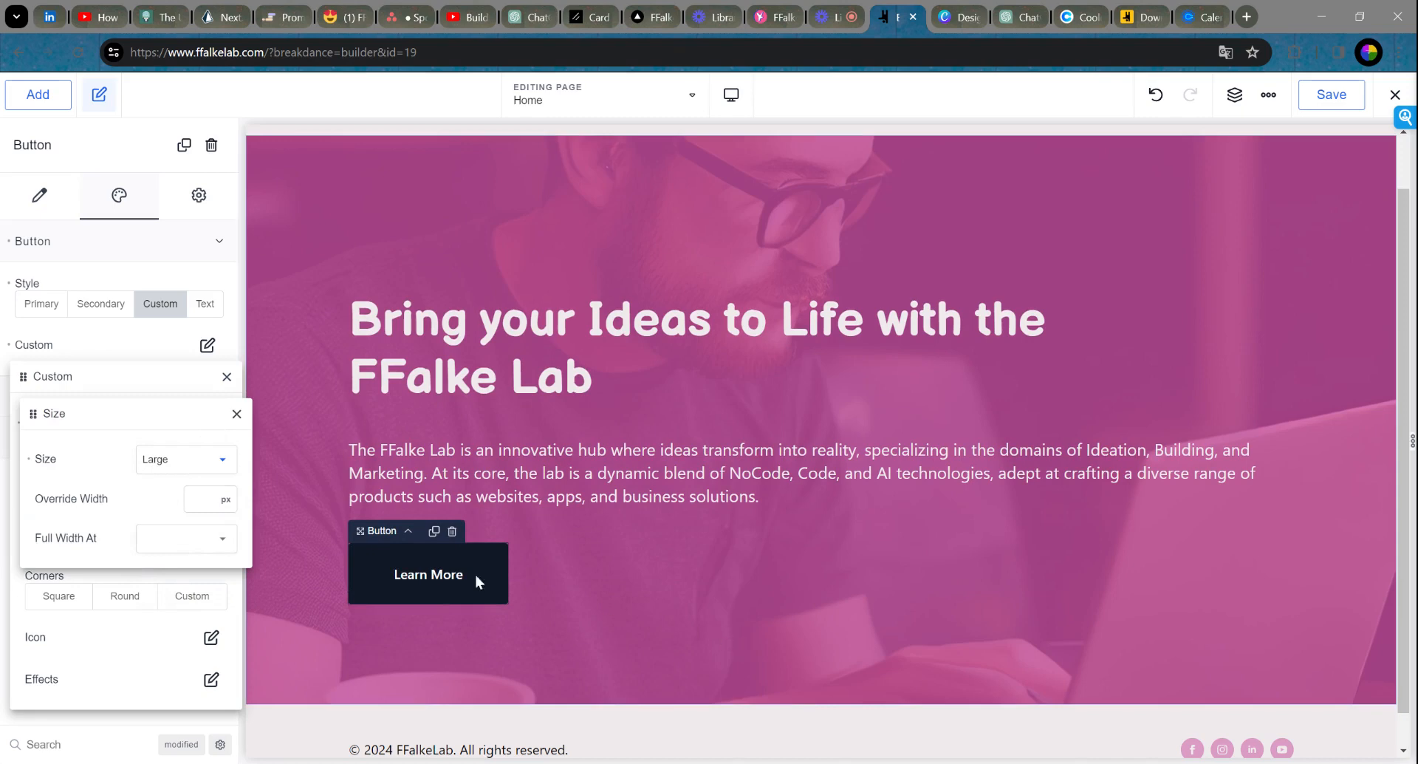
pyautogui.click(182, 462)
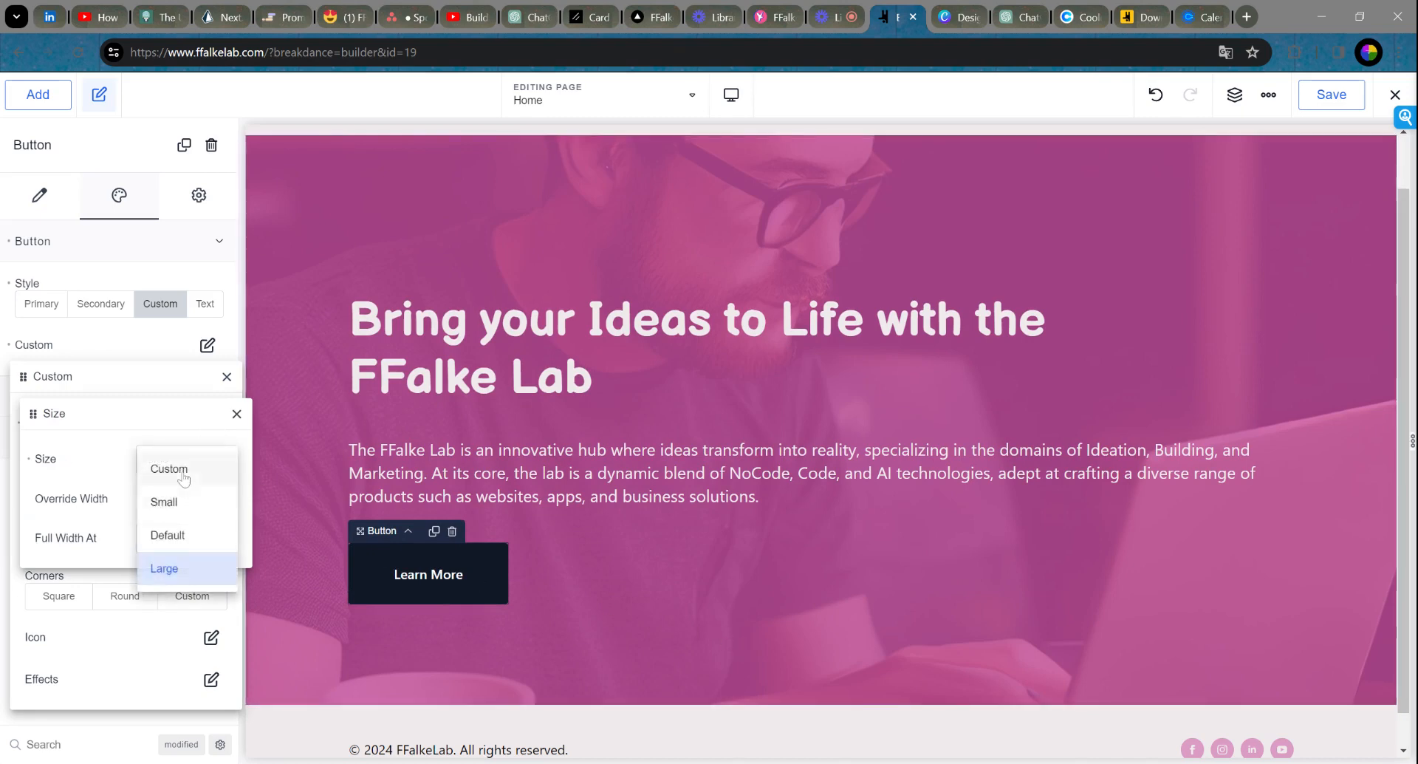
pyautogui.click(184, 472)
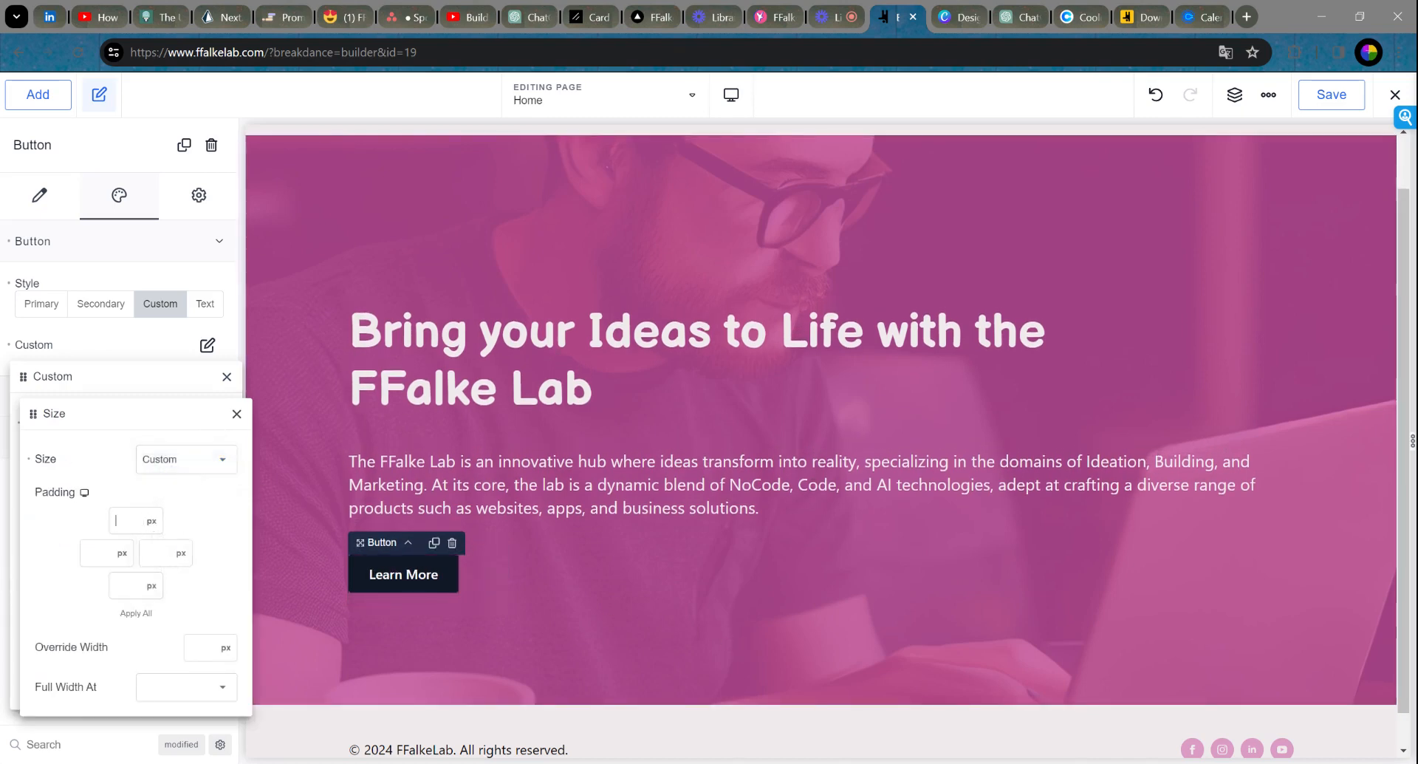
pyautogui.click(119, 520)
pyautogui.write('25')
pyautogui.click(105, 574)
pyautogui.write('2')
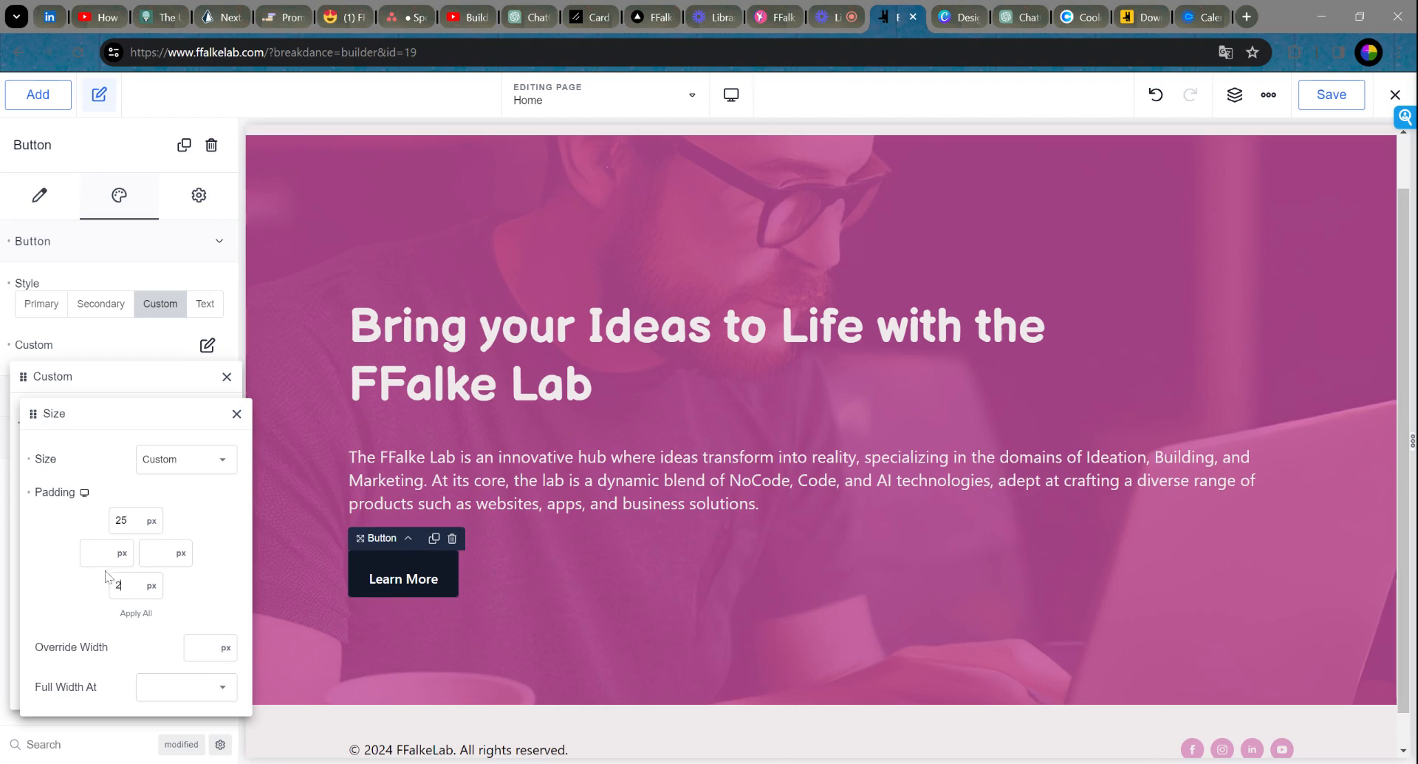
pyautogui.write('5')
pyautogui.click(87, 553)
pyautogui.write('49')
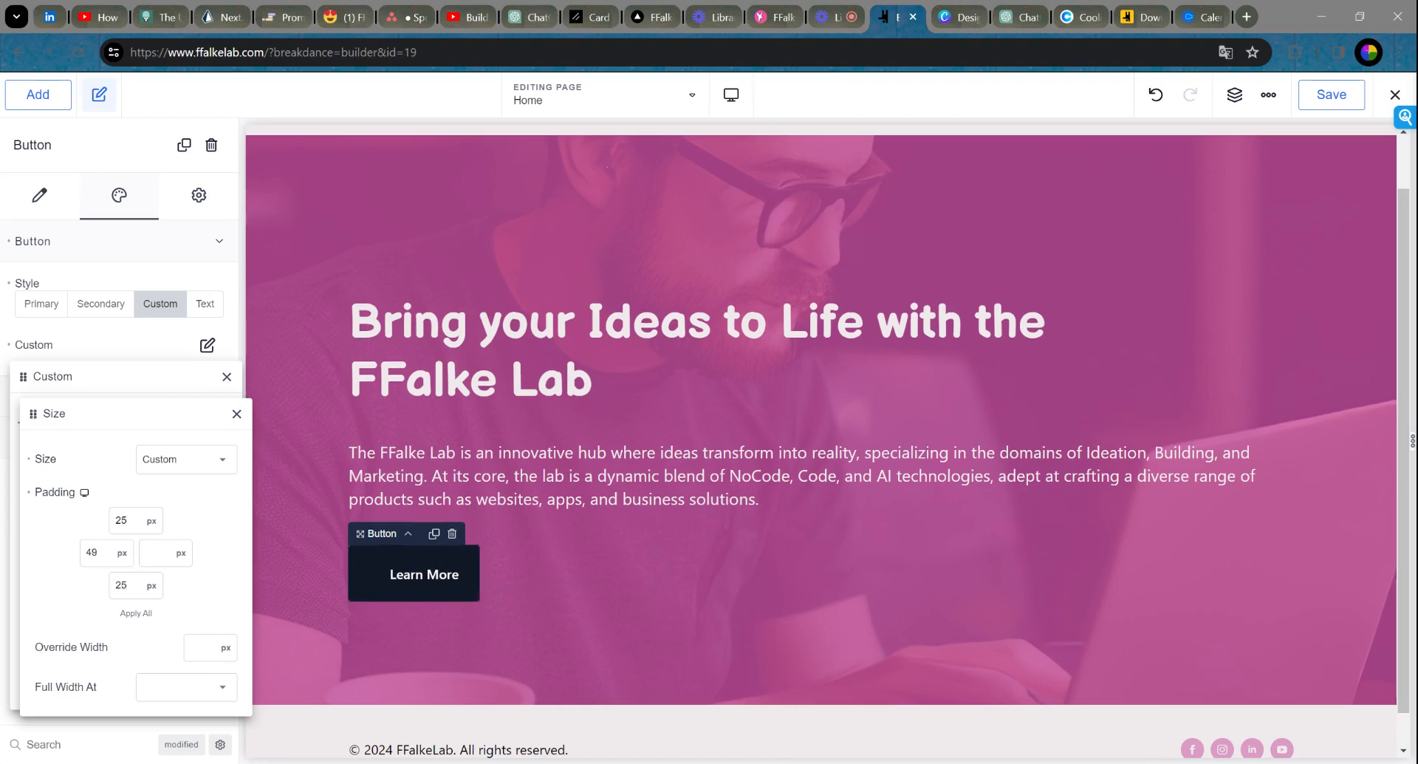
pyautogui.write('0')
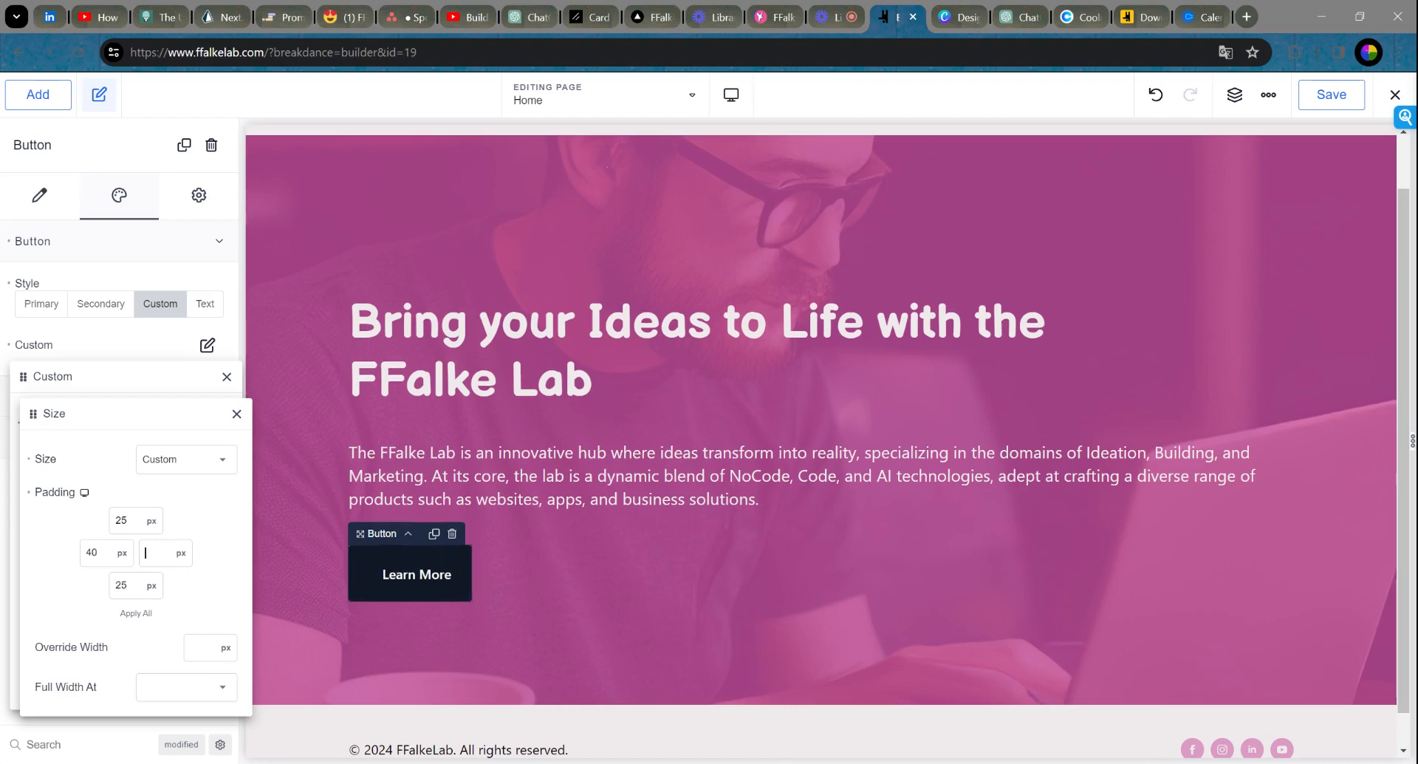
pyautogui.write('40')
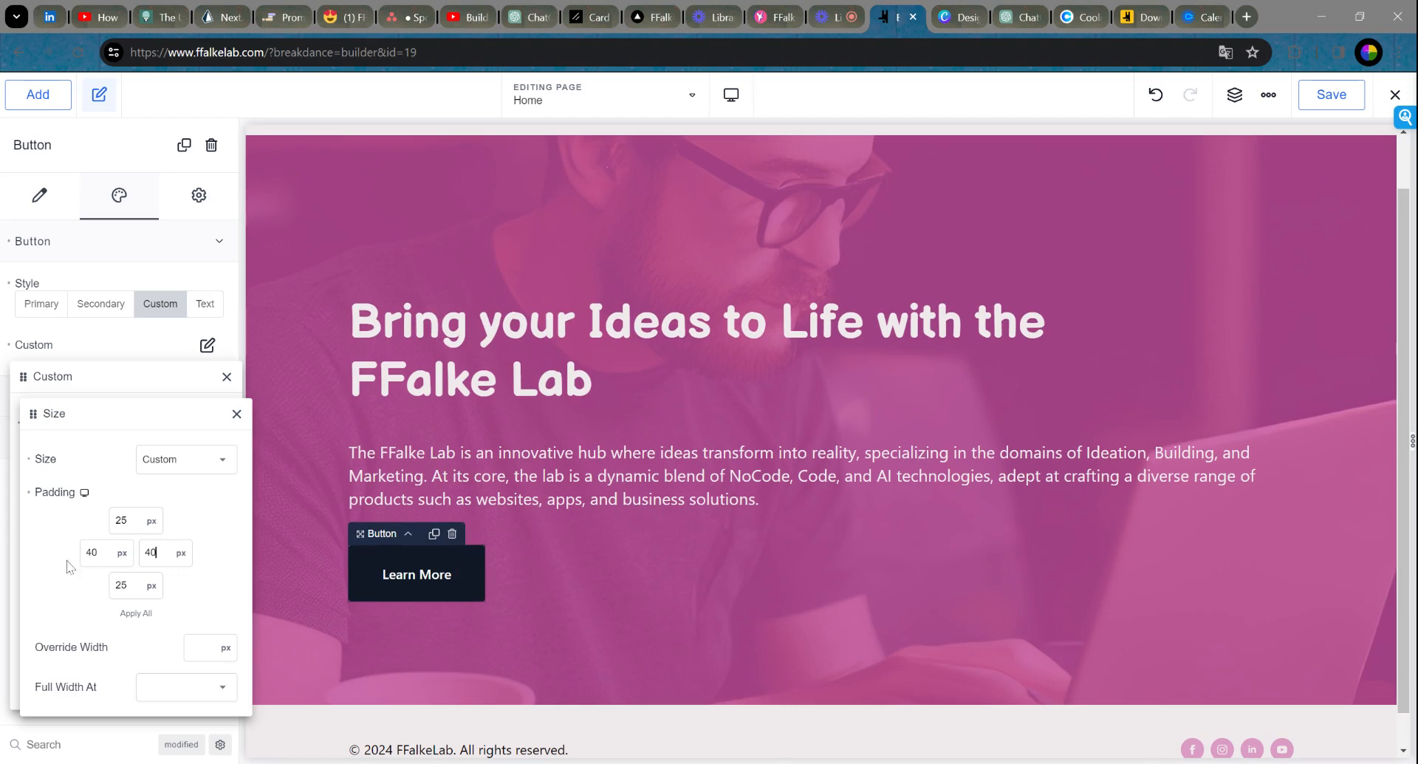
pyautogui.press('BackSpace')
pyautogui.write('0')
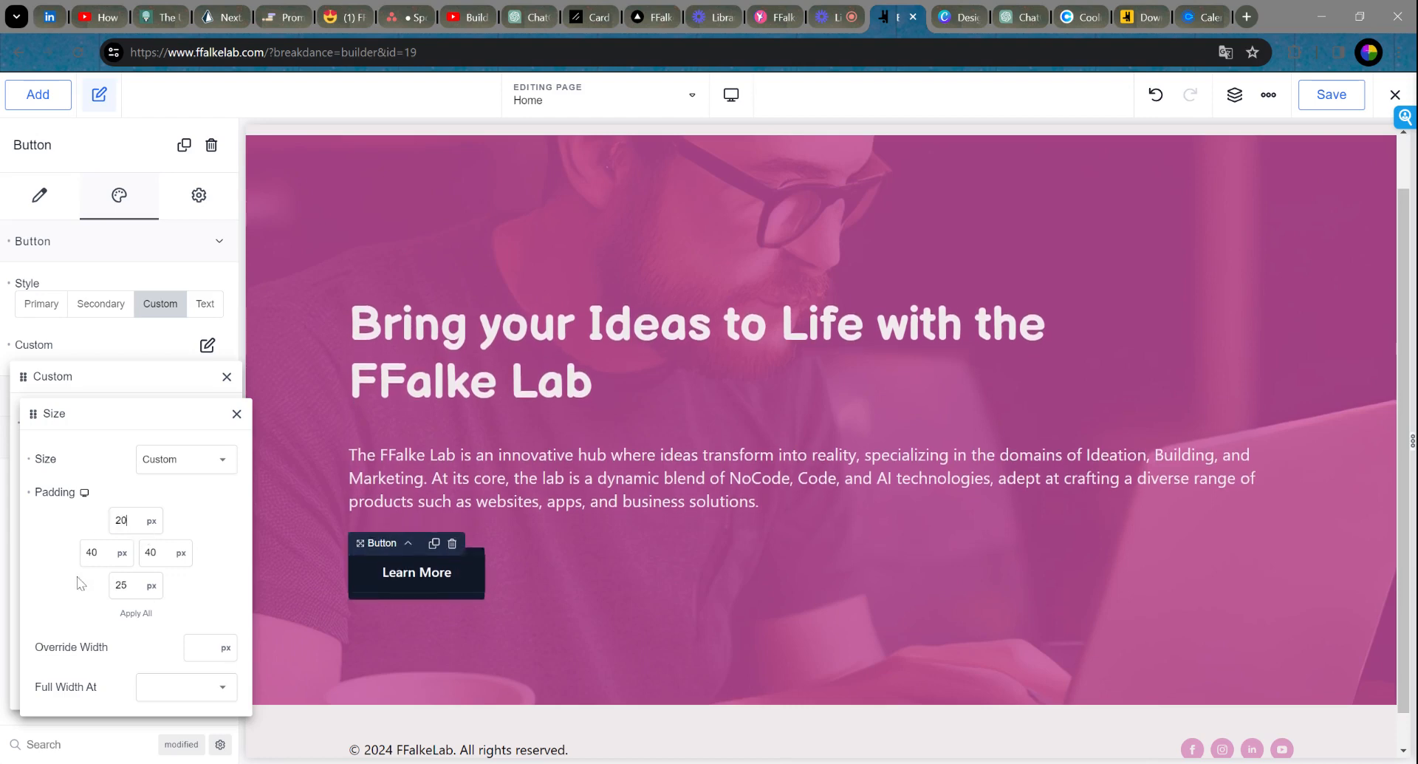
pyautogui.moveTo(126, 585); pyautogui.dragTo(85, 588)
pyautogui.write('20')
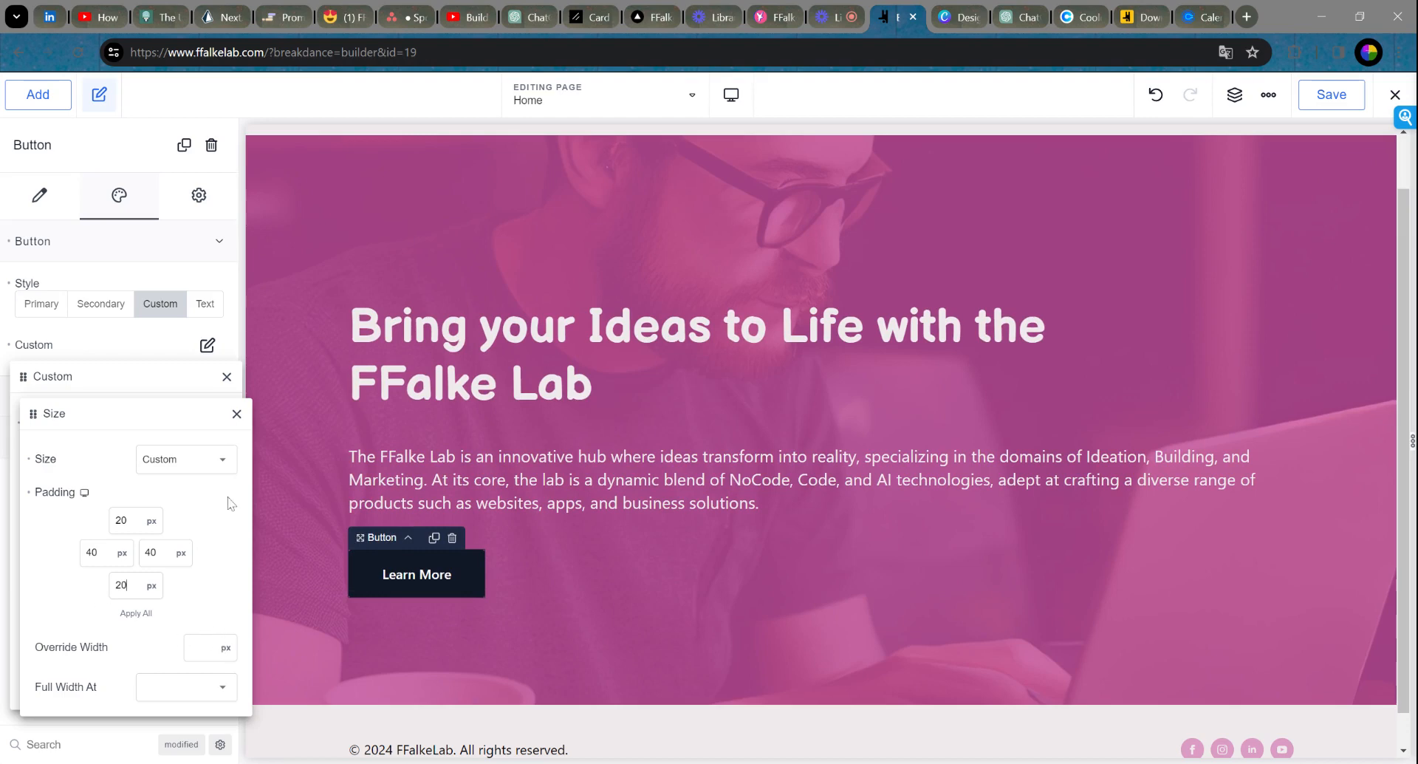
pyautogui.click(237, 414)
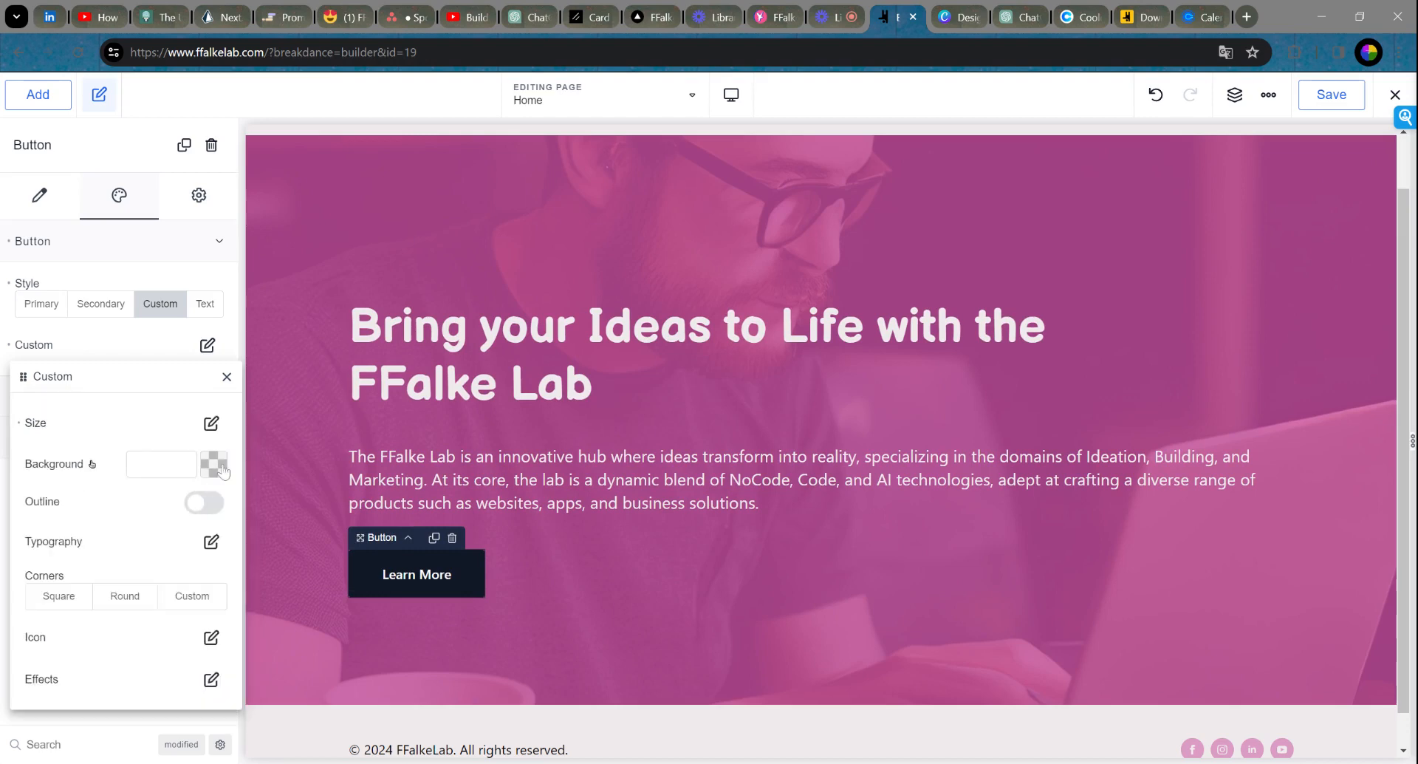
# Step: Set the button's background to the Headings blue swatch
pyautogui.click(217, 470)
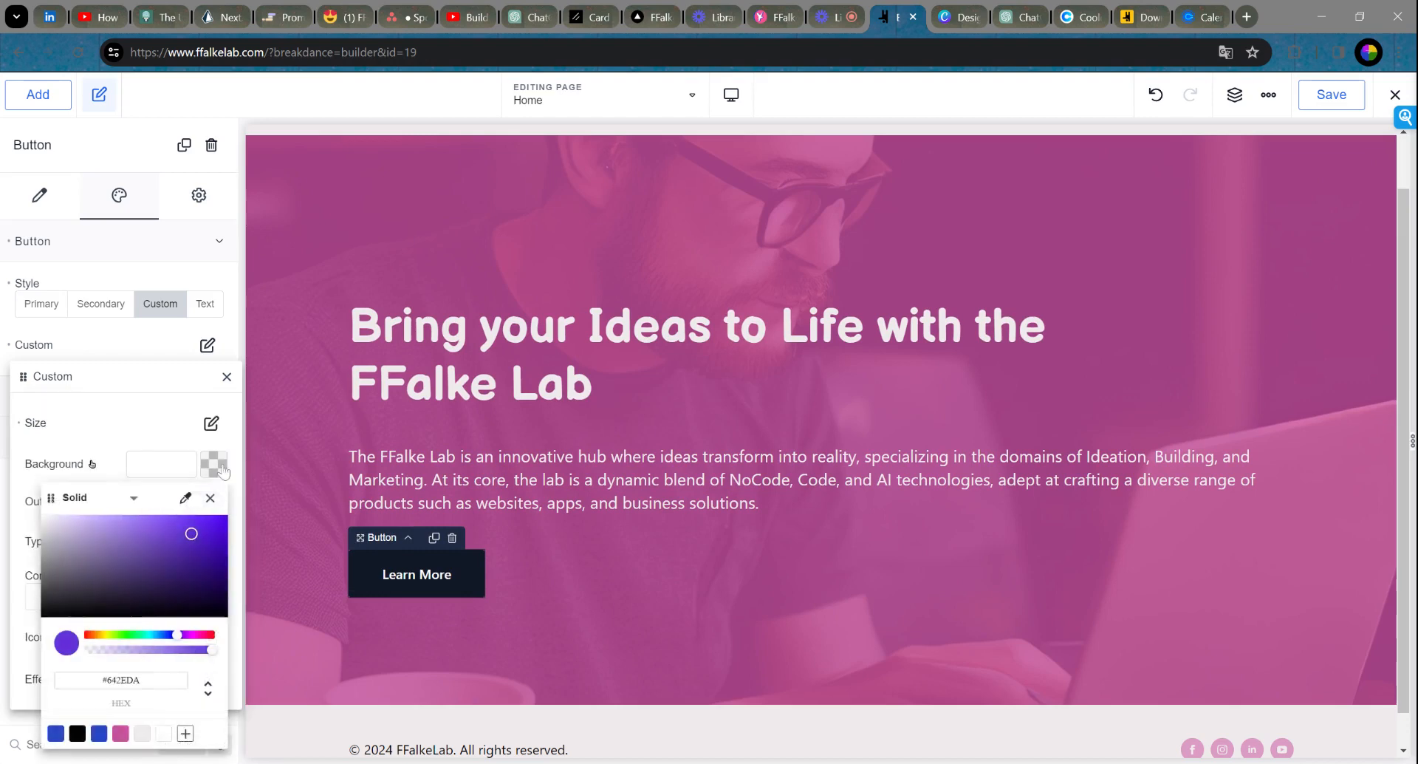
pyautogui.click(99, 733)
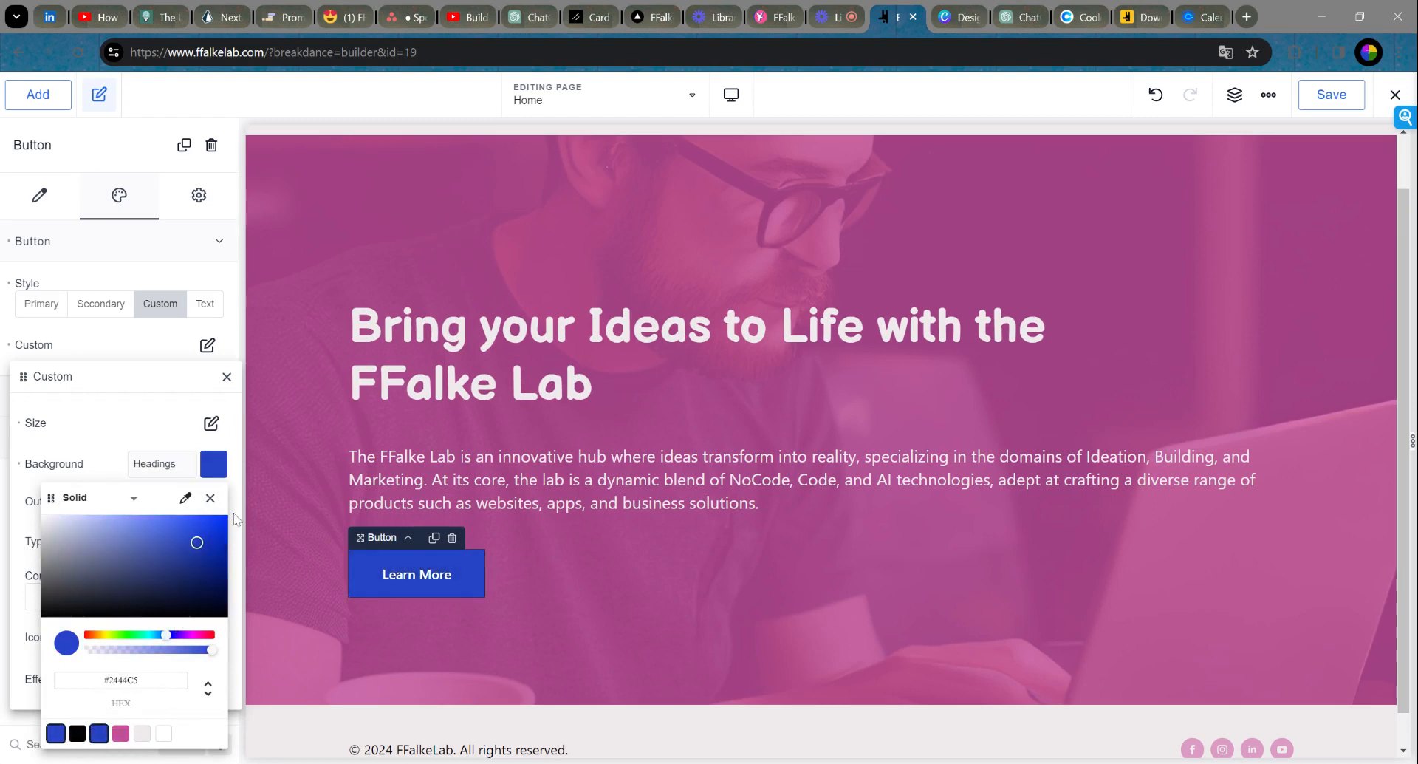
pyautogui.click(55, 734)
pyautogui.click(99, 735)
pyautogui.click(959, 16)
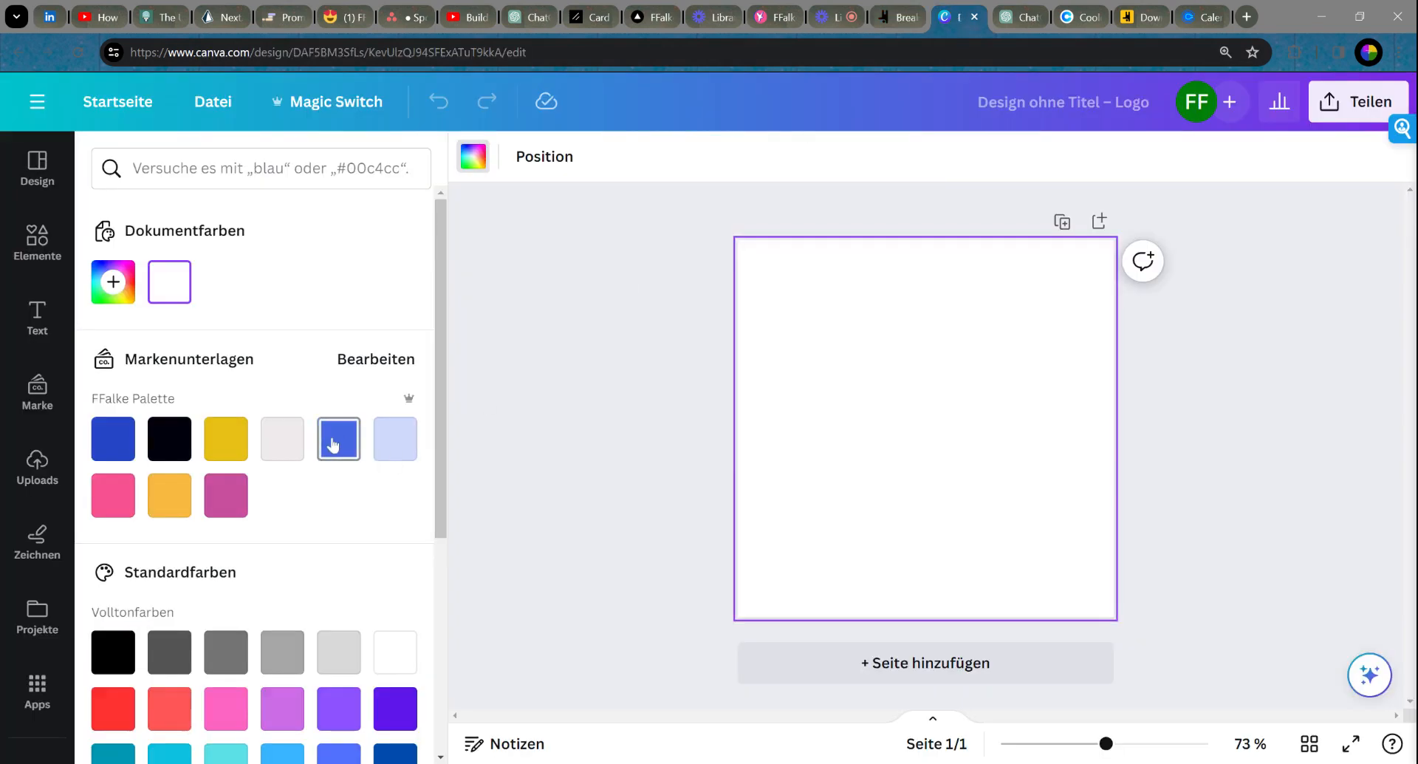
pyautogui.moveTo(335, 445)
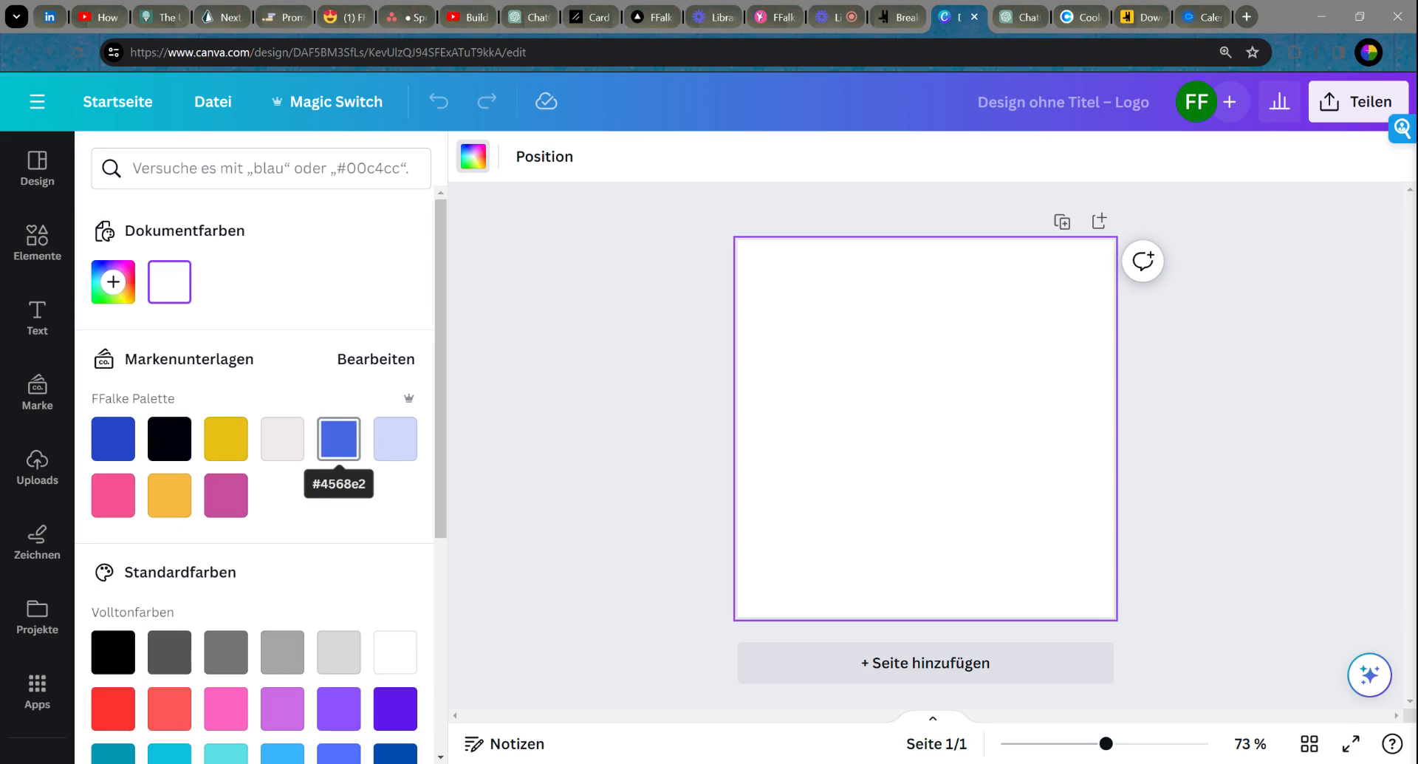
pyautogui.click(896, 17)
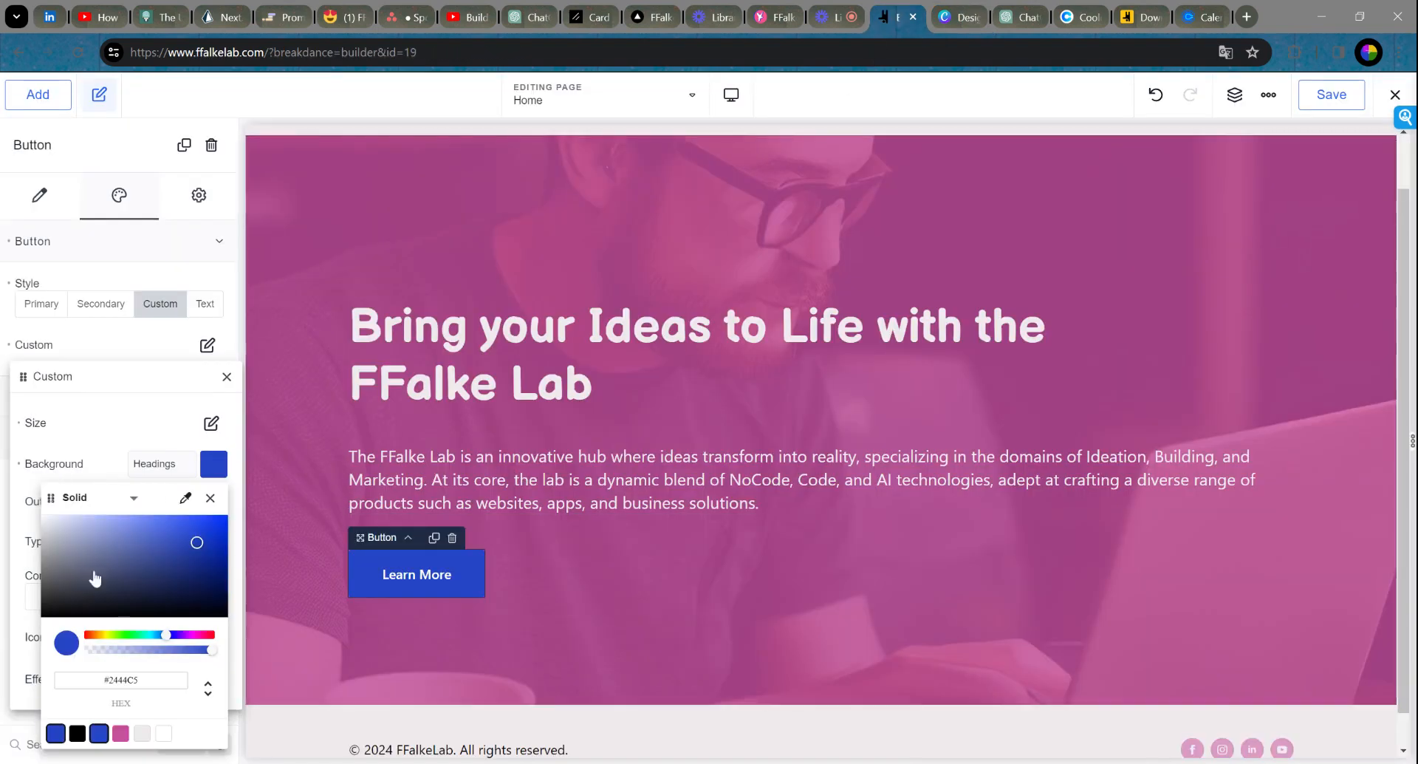
# Step: Save #4568E2 as global colour 'Light Blue', keeping the button on Headings blue
pyautogui.tripleClick(137, 680)
pyautogui.write('#4568e2')
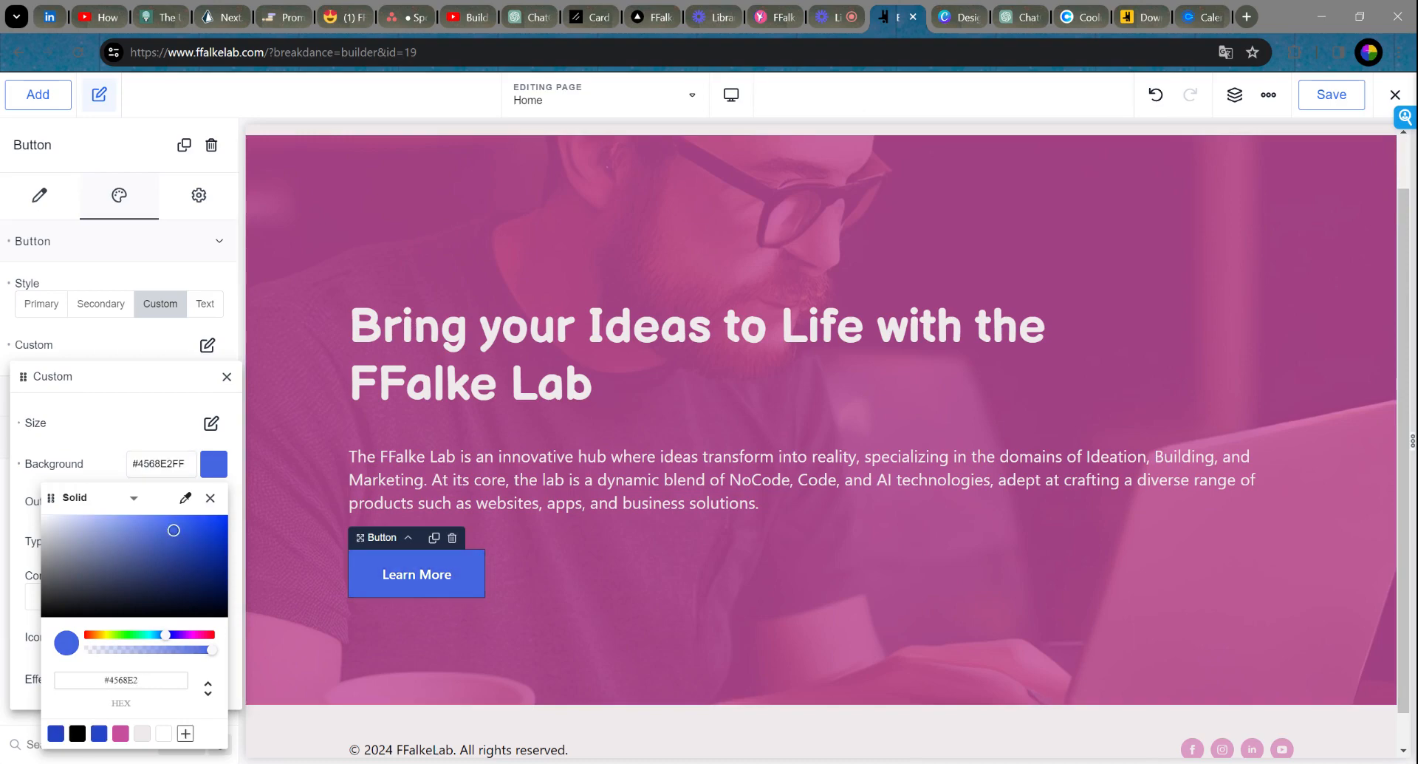
pyautogui.click(185, 734)
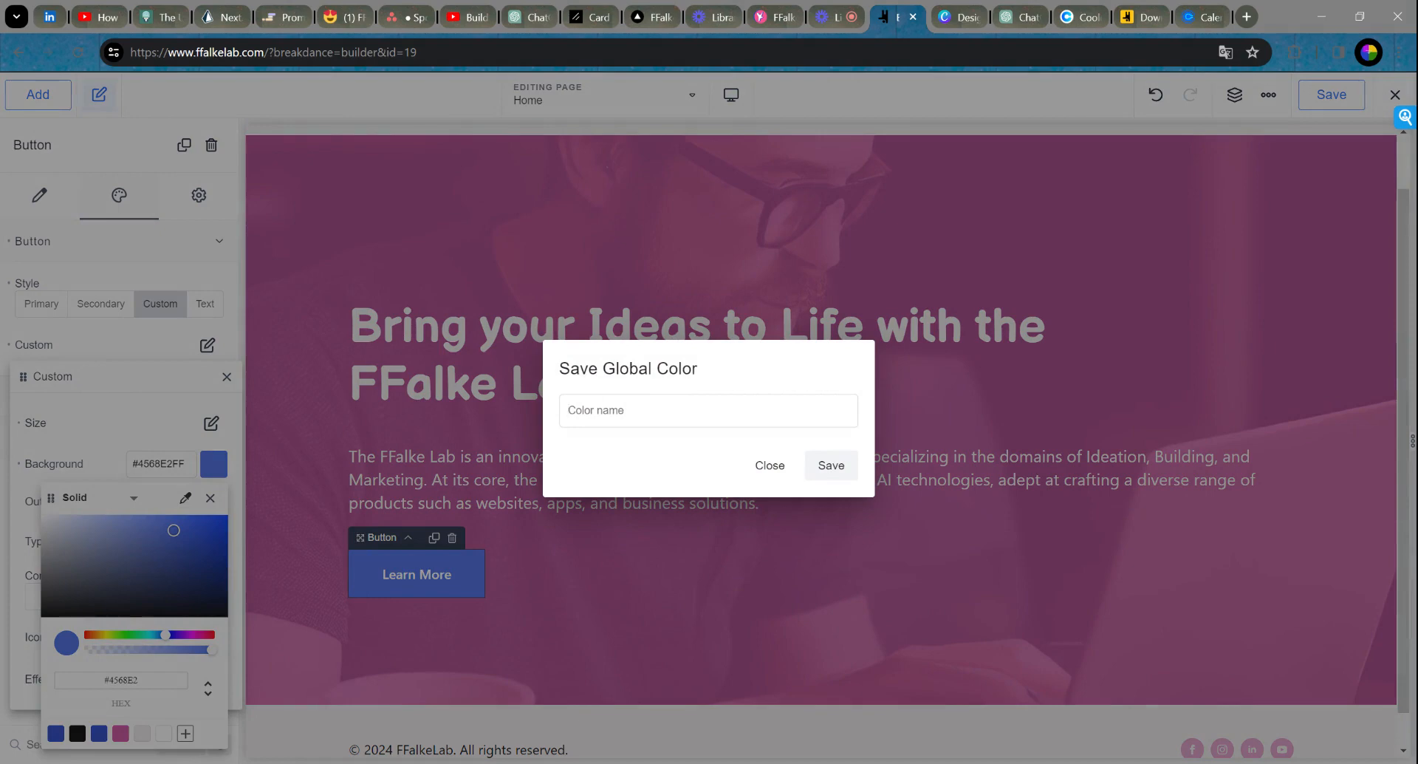
pyautogui.write('Light blue')
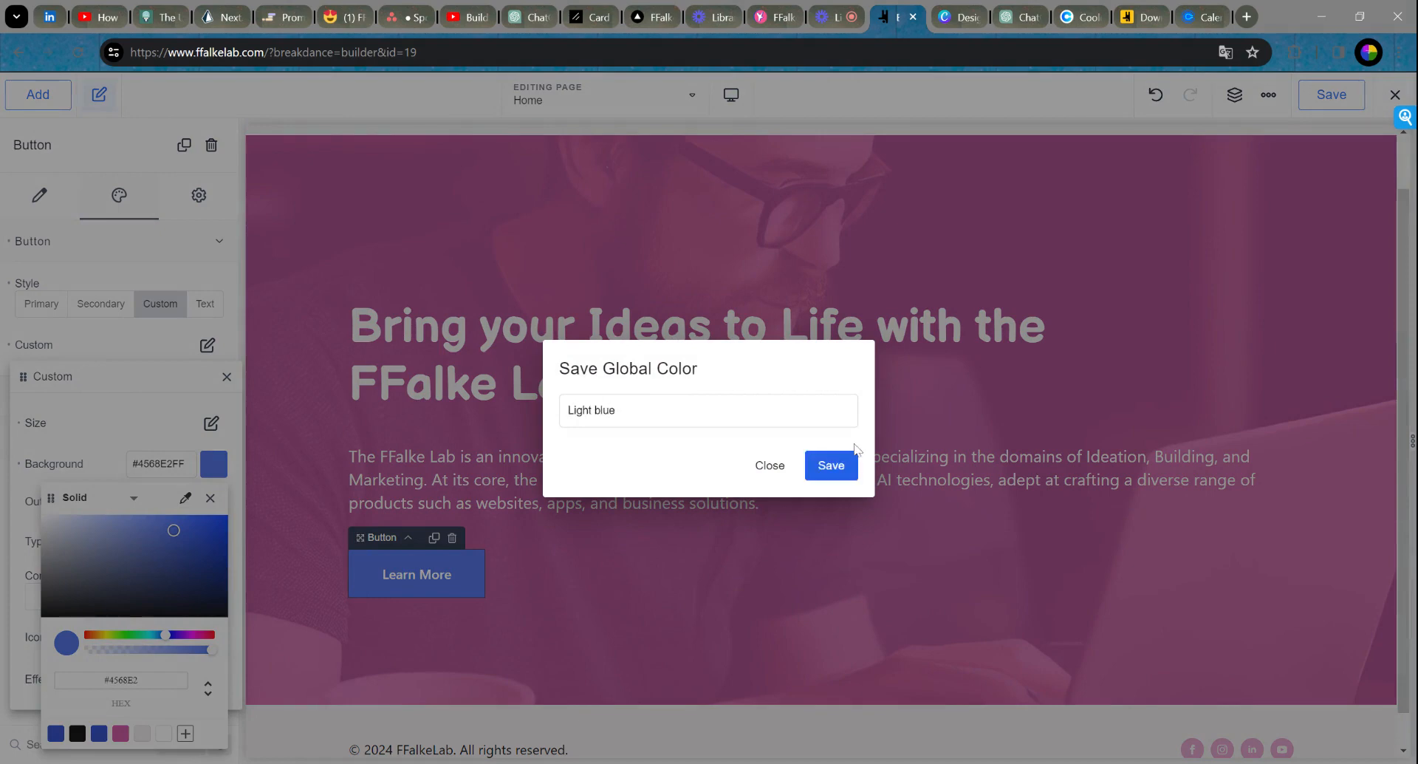
pyautogui.click(830, 466)
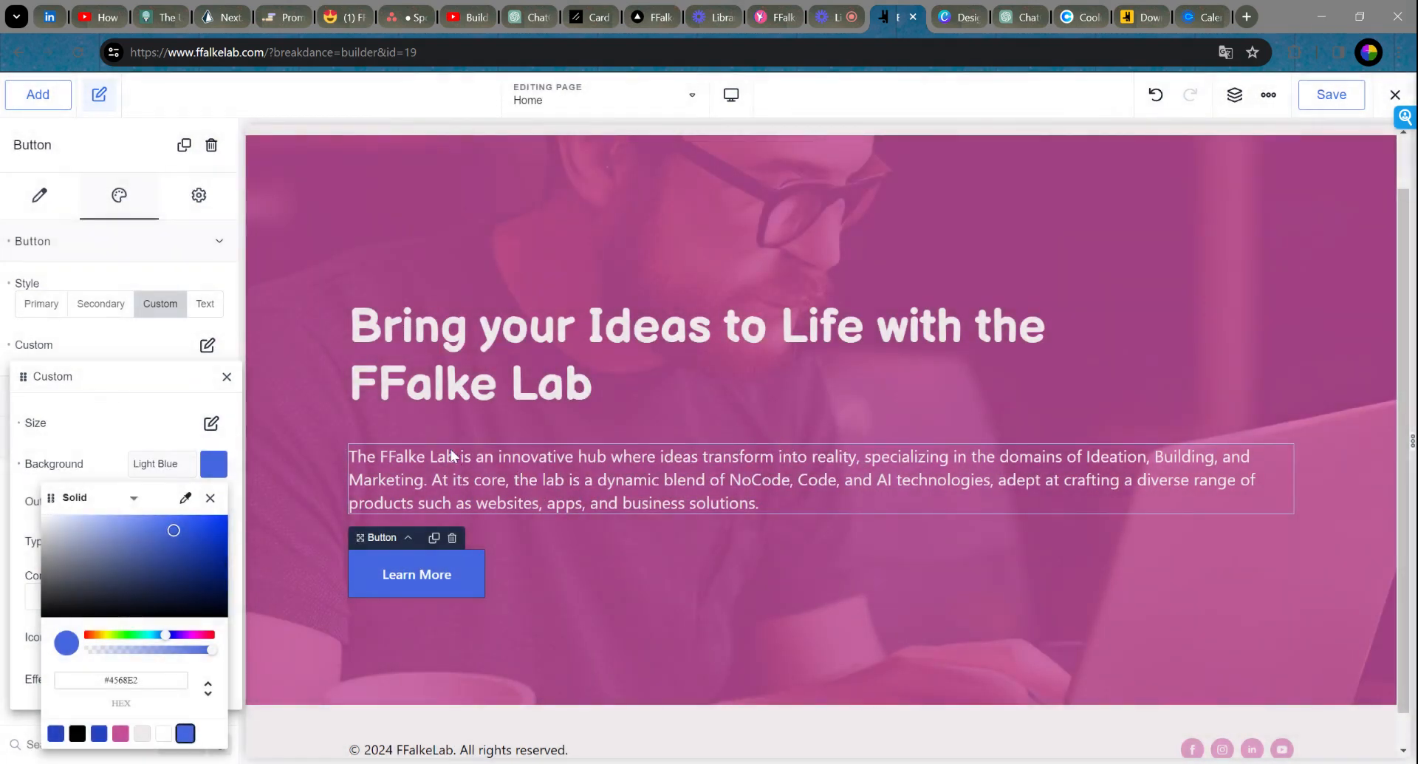
pyautogui.click(99, 733)
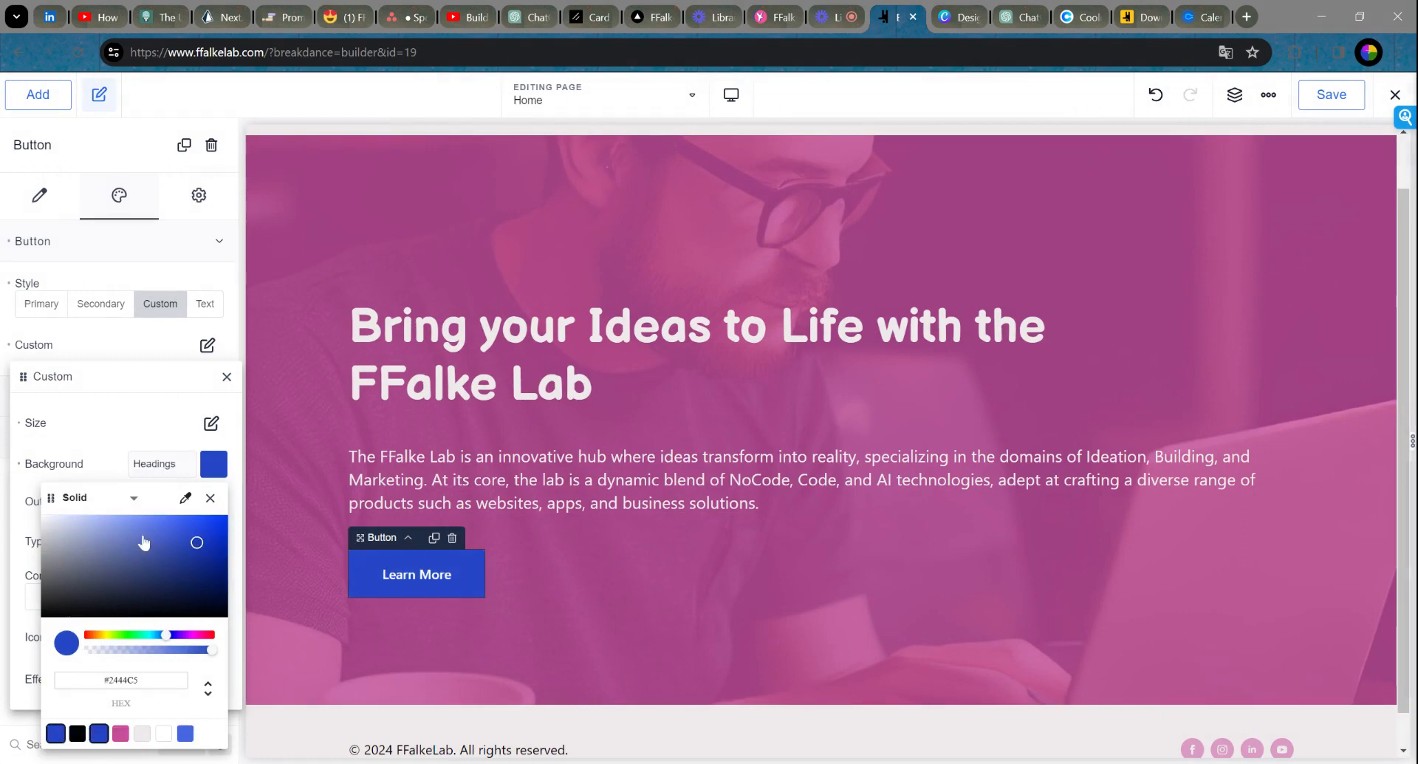
pyautogui.click(211, 497)
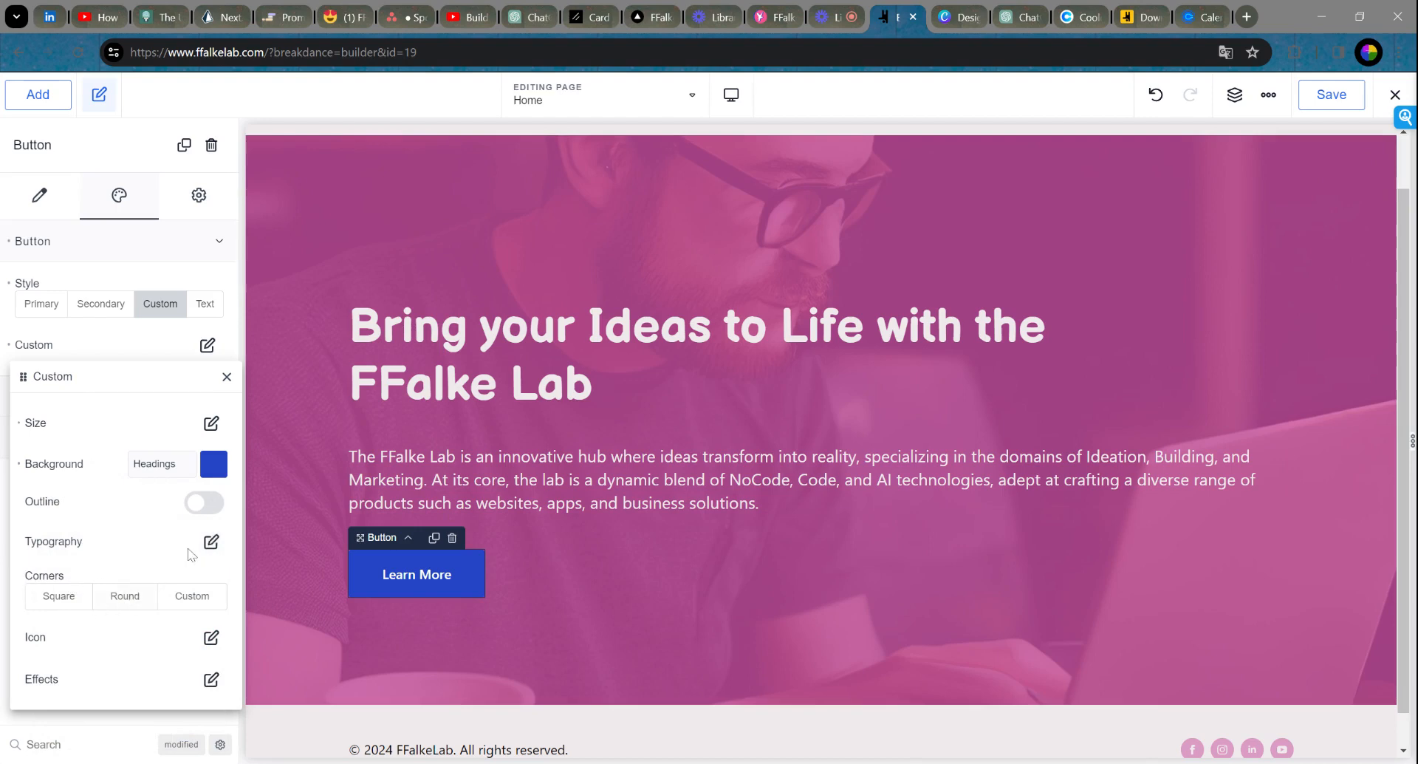
# Step: Set the Learn More label's custom typography to 21 px font size and 600 weight
pyautogui.click(211, 543)
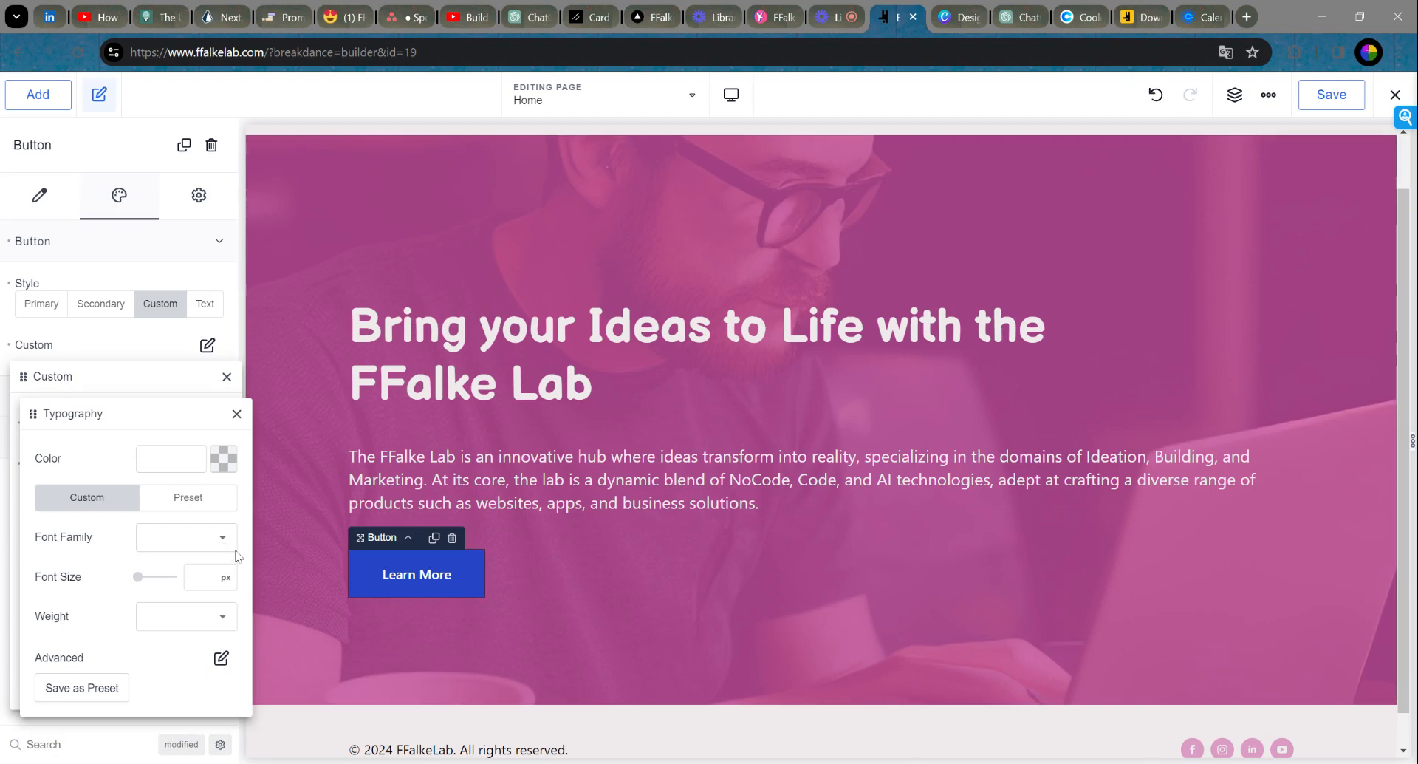
pyautogui.moveTo(138, 578); pyautogui.dragTo(145, 582)
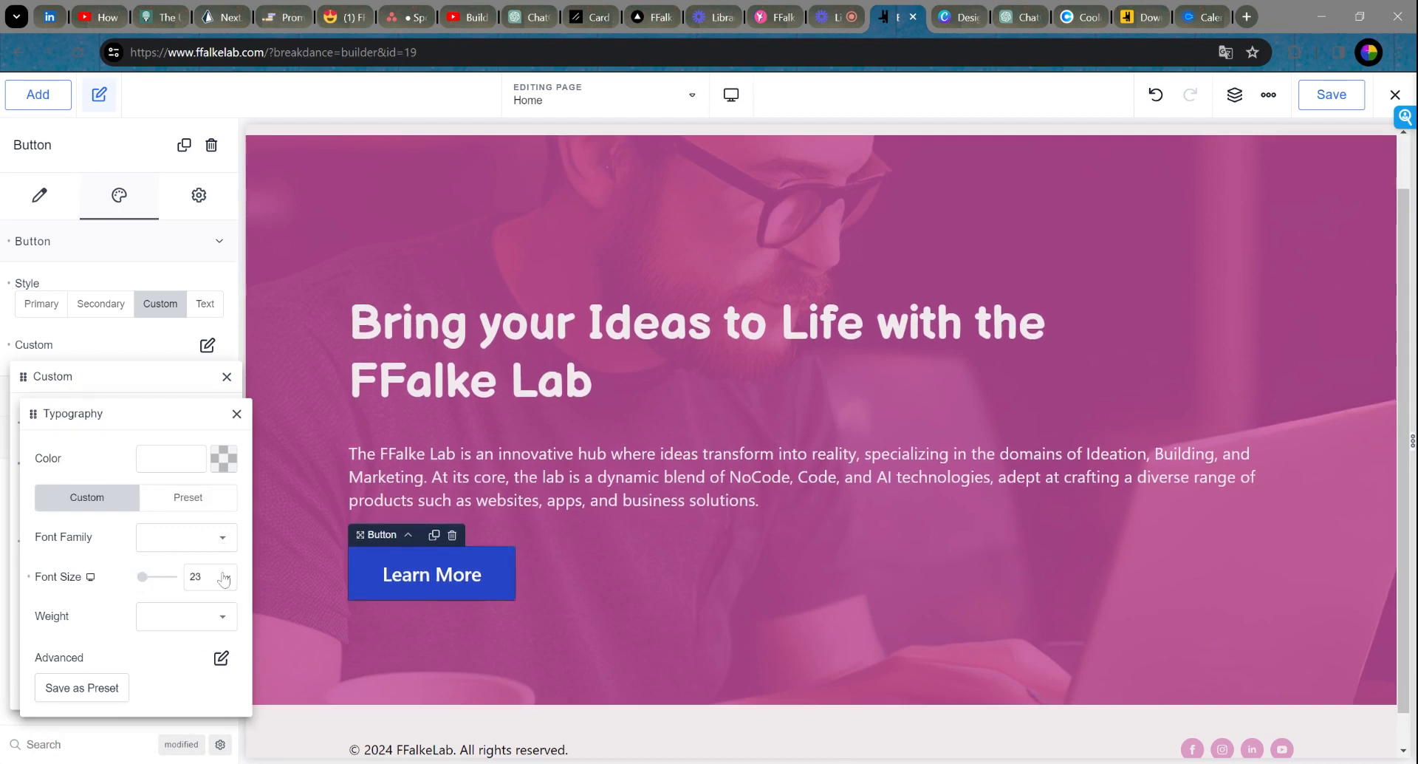
pyautogui.press('BackSpace')
pyautogui.write('2')
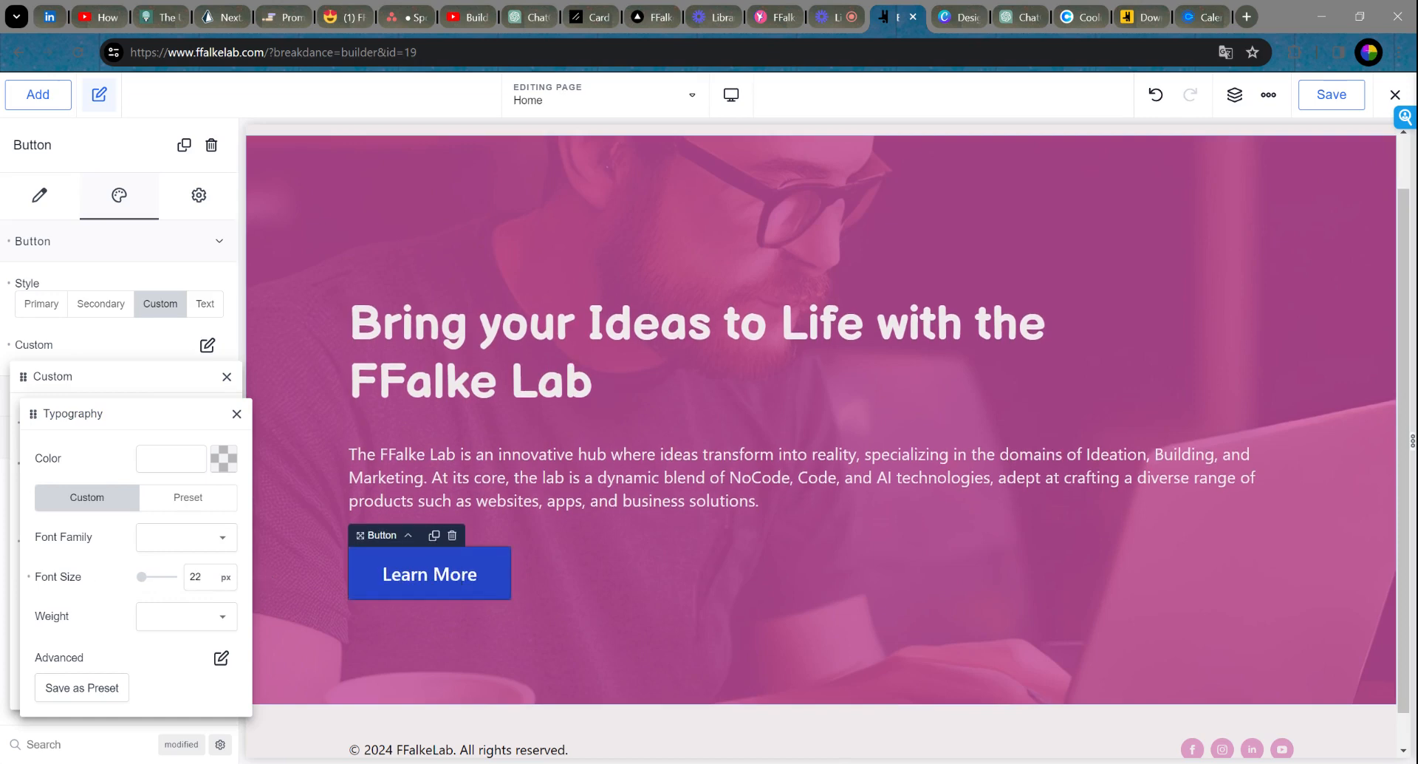
pyautogui.press('BackSpace')
pyautogui.write('1')
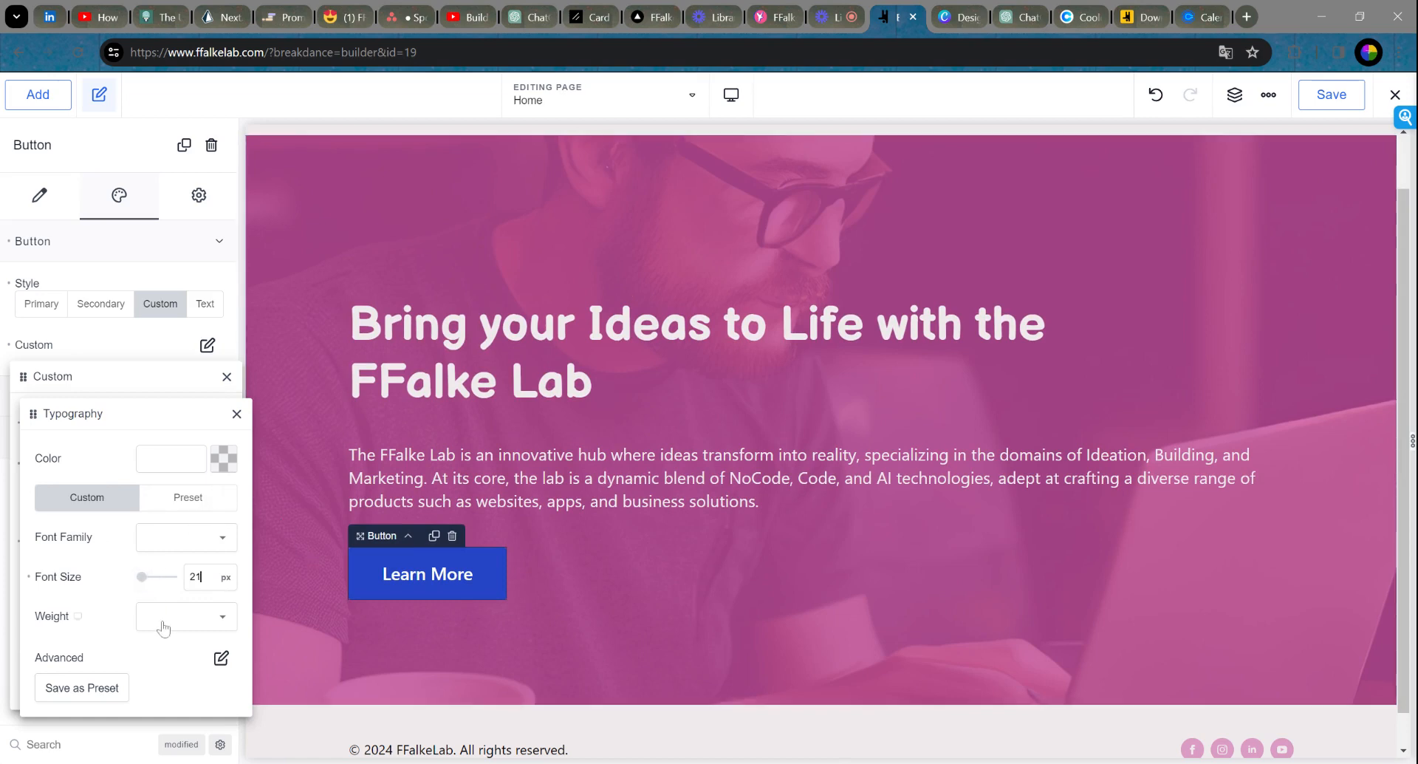
pyautogui.click(187, 616)
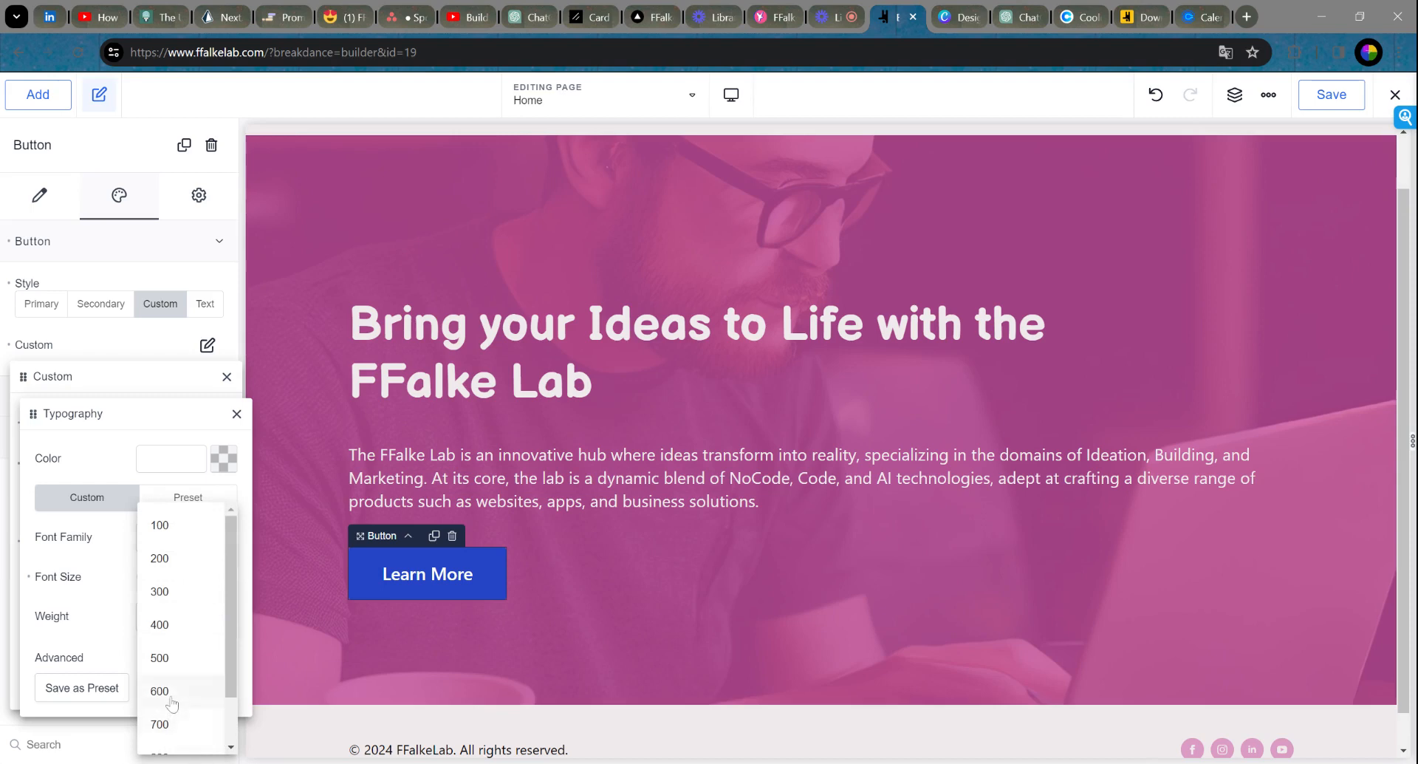
pyautogui.click(172, 702)
pyautogui.click(175, 625)
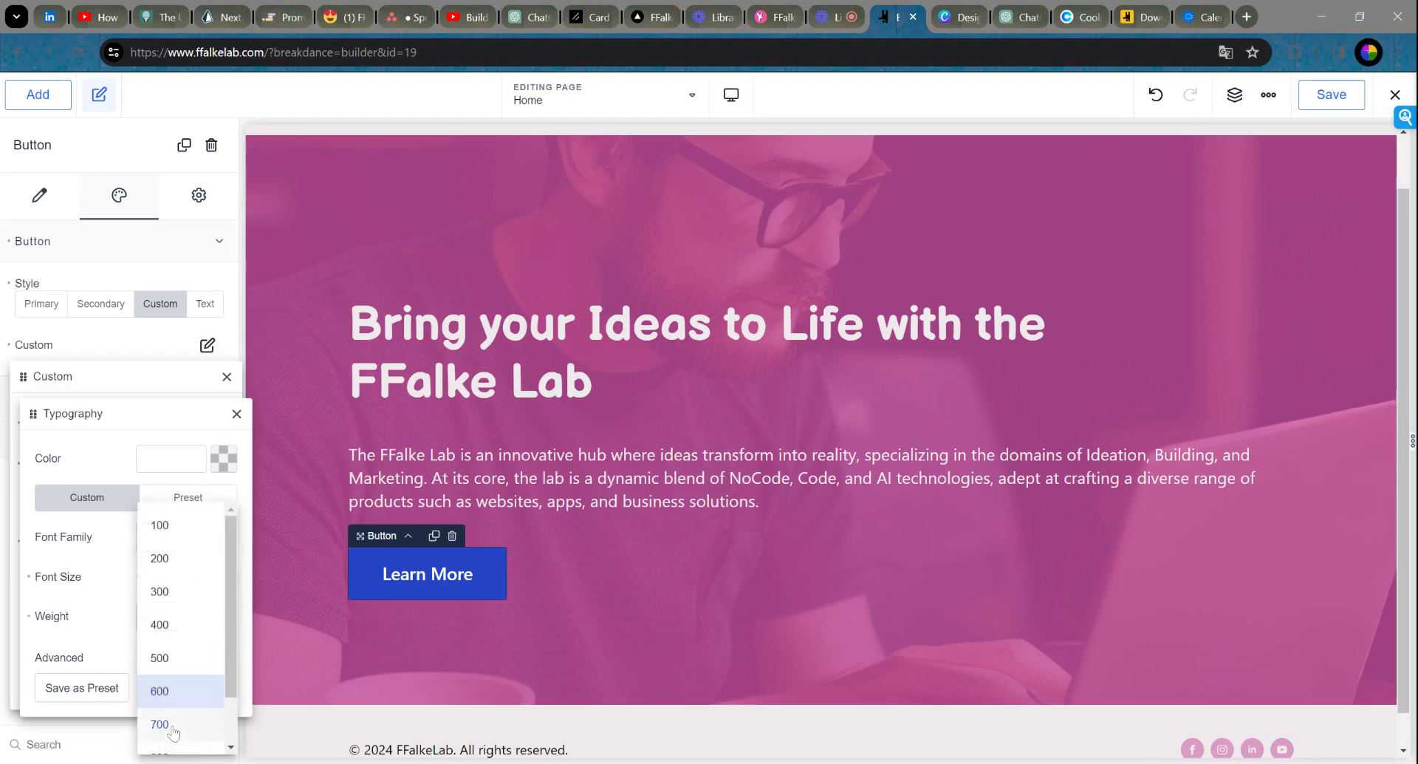
pyautogui.click(174, 731)
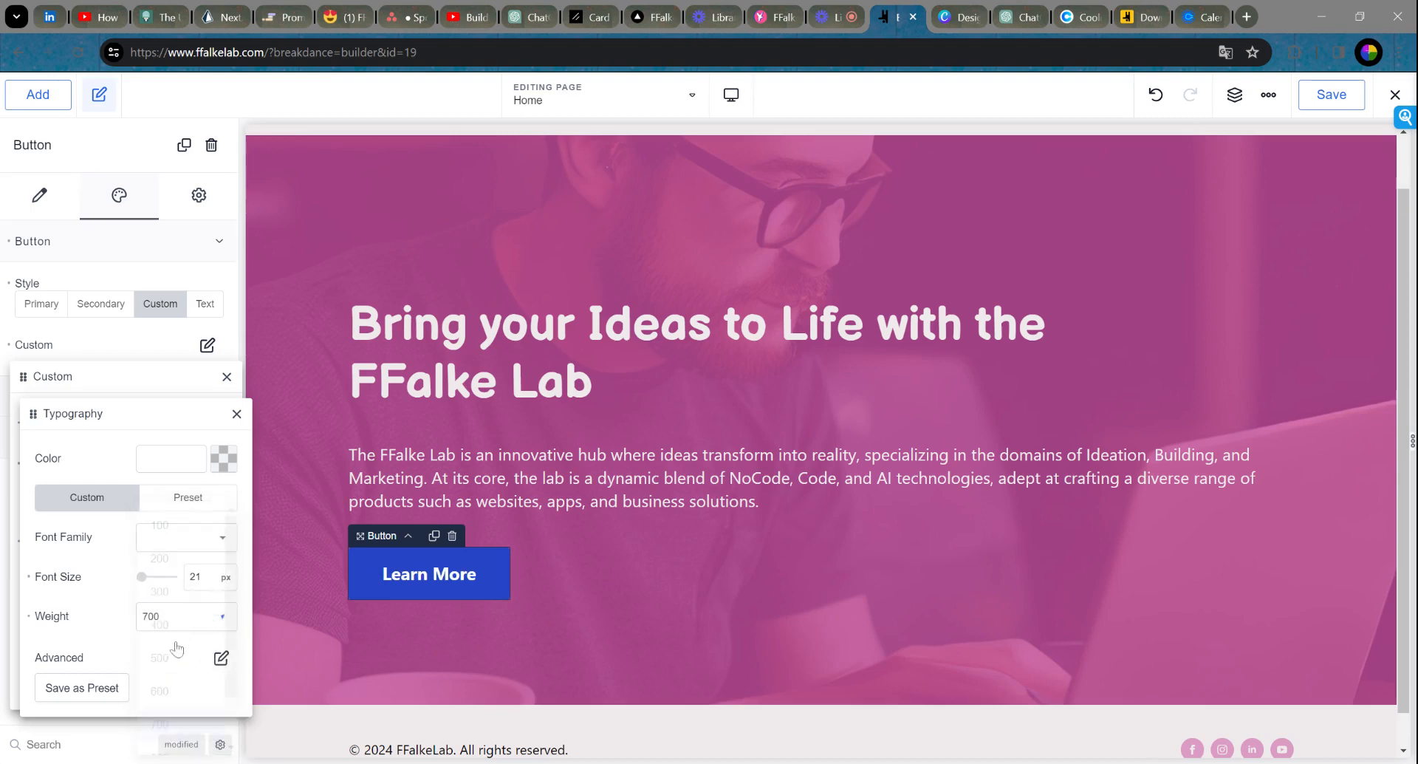
pyautogui.click(178, 625)
pyautogui.click(164, 693)
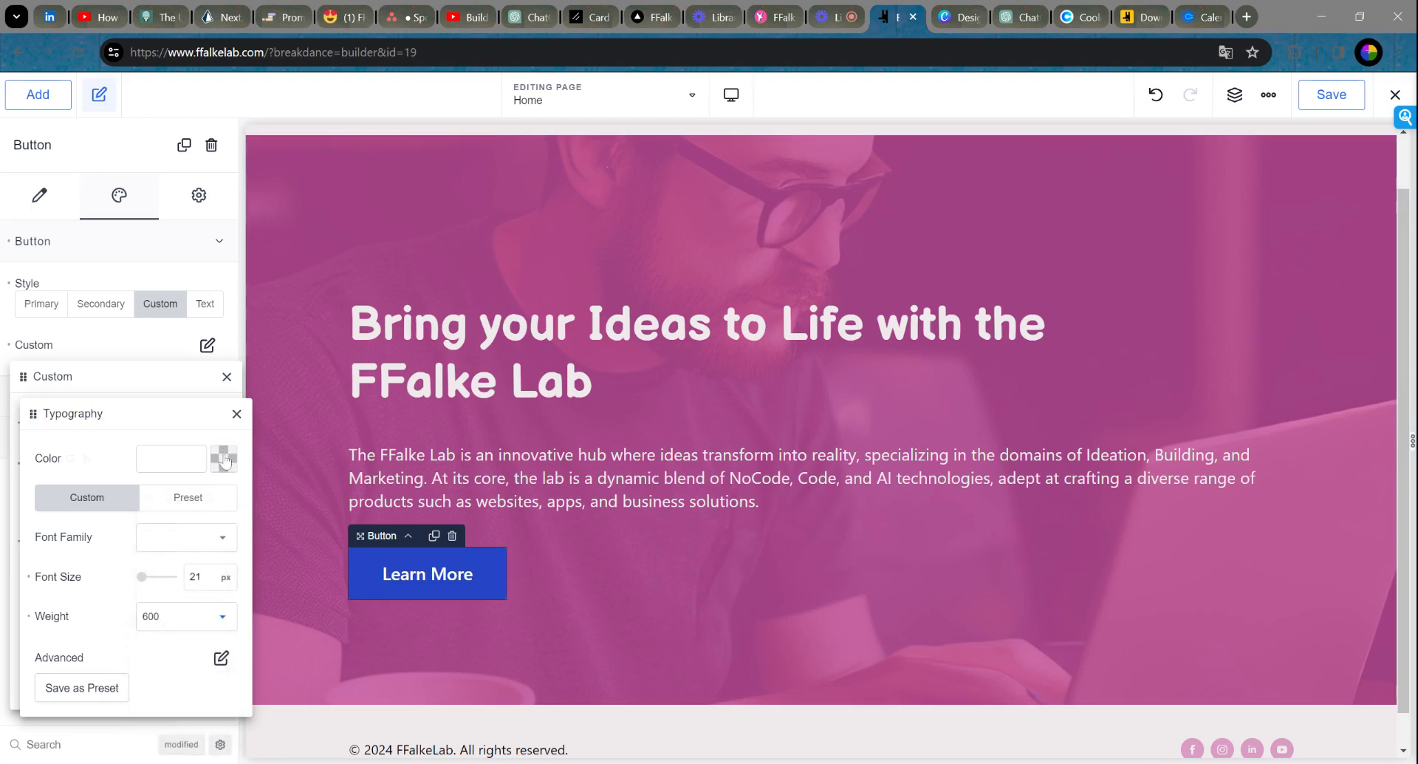
pyautogui.click(237, 414)
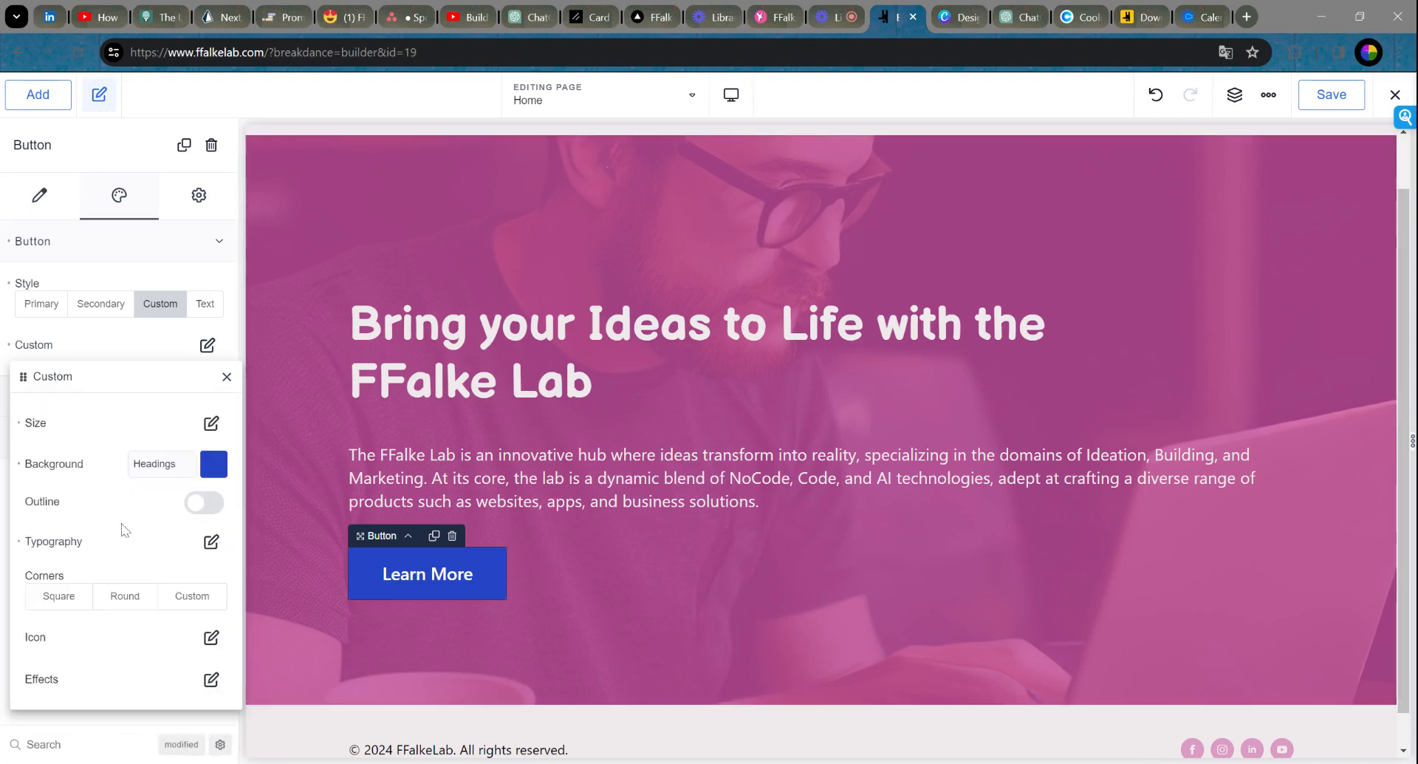
# Step: Give the Learn More button a Custom corner radius after trying Round and Square
pyautogui.click(124, 600)
pyautogui.scroll(1, 797, 622)
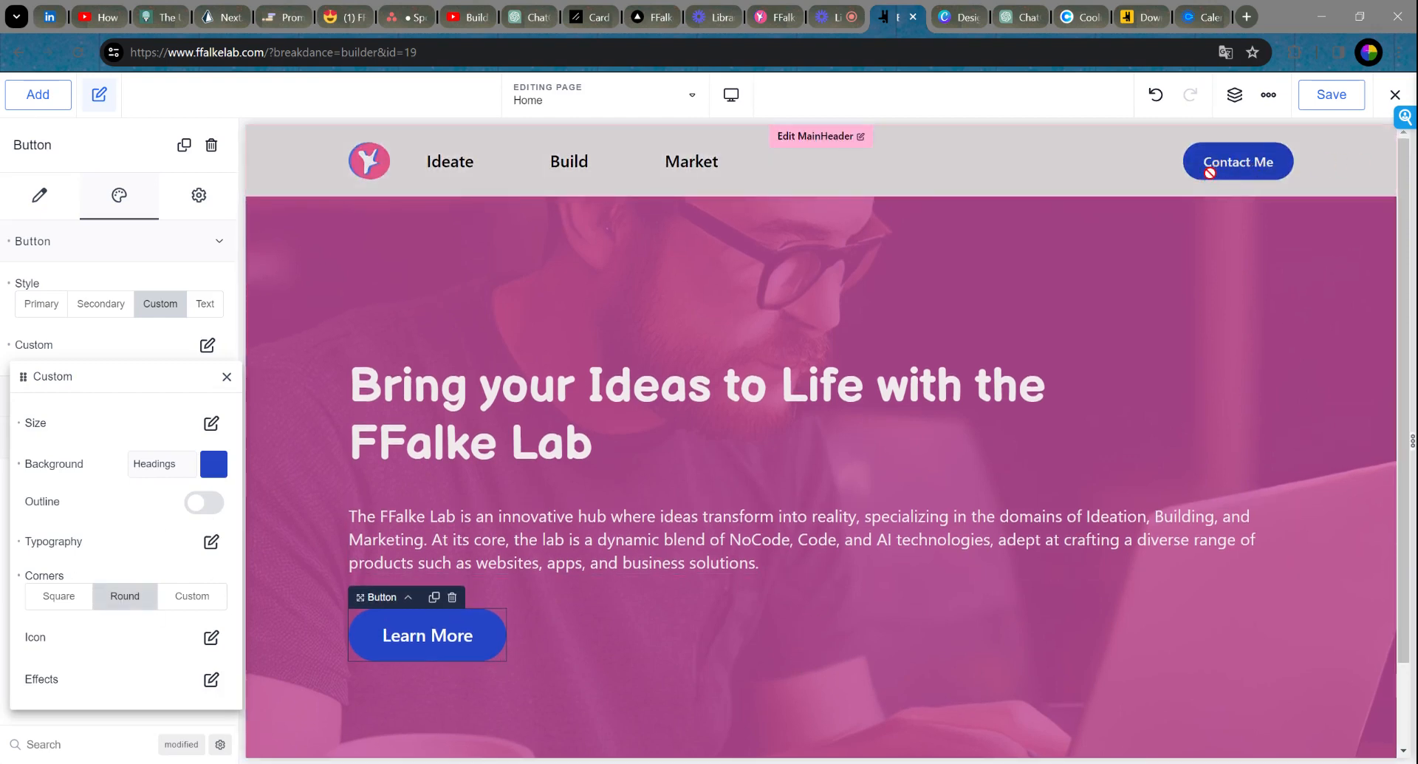
pyautogui.scroll(-1, 569, 513)
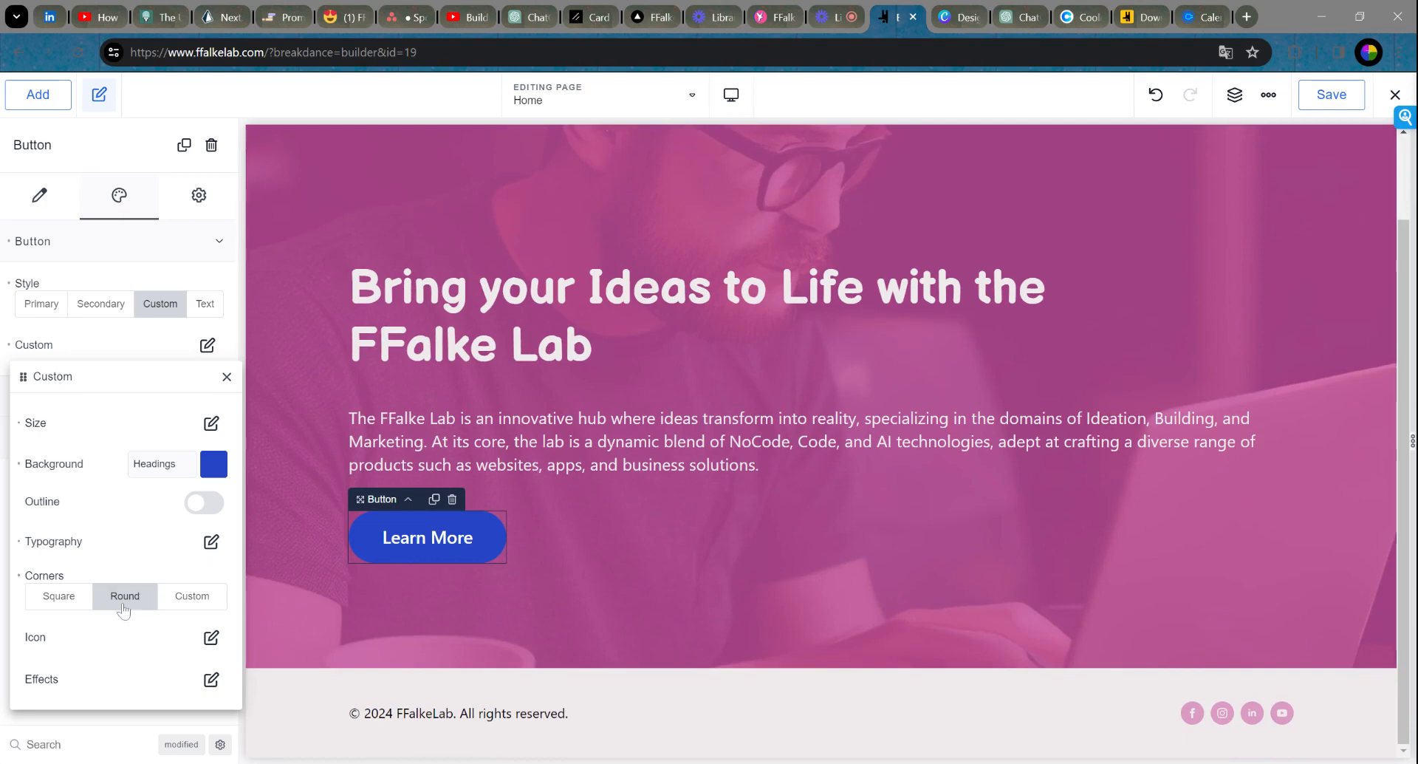
pyautogui.click(31, 598)
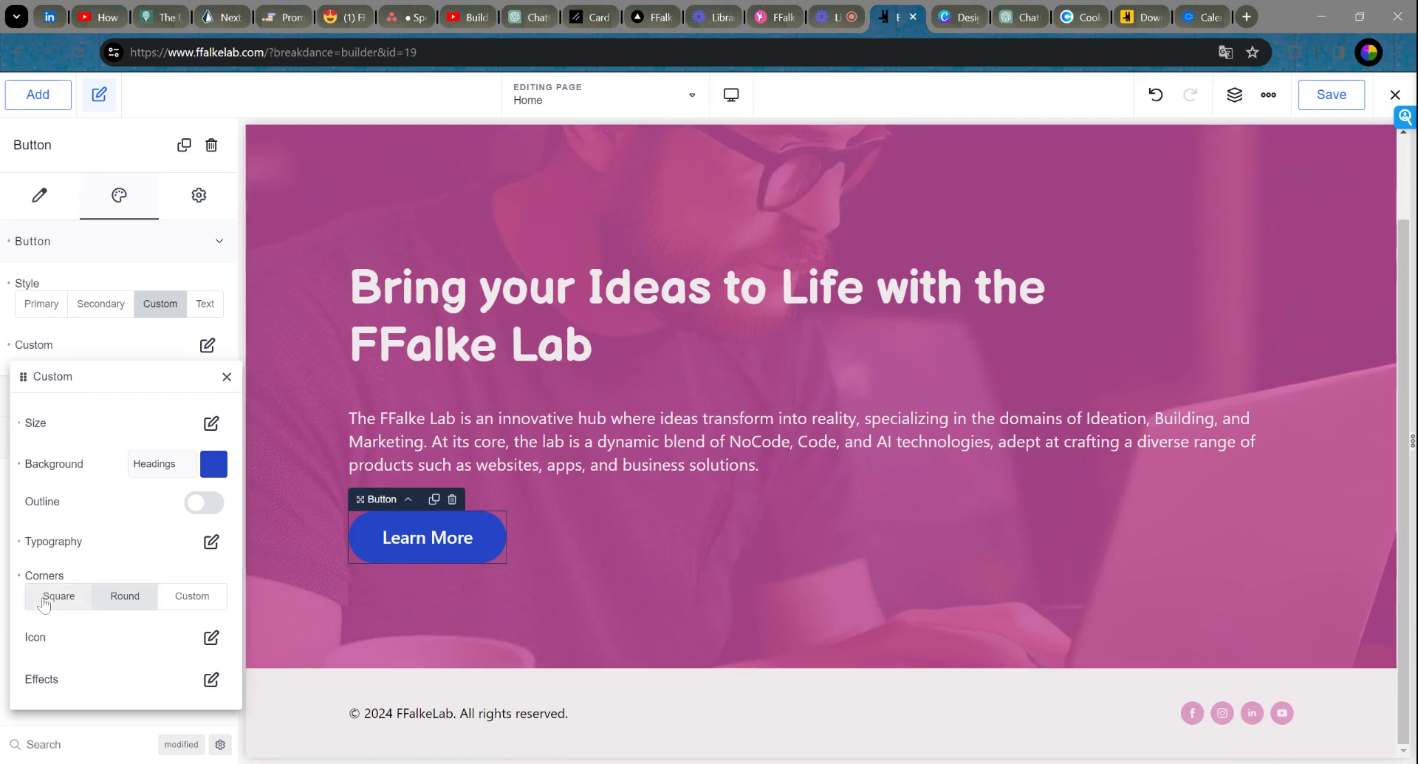
pyautogui.click(194, 603)
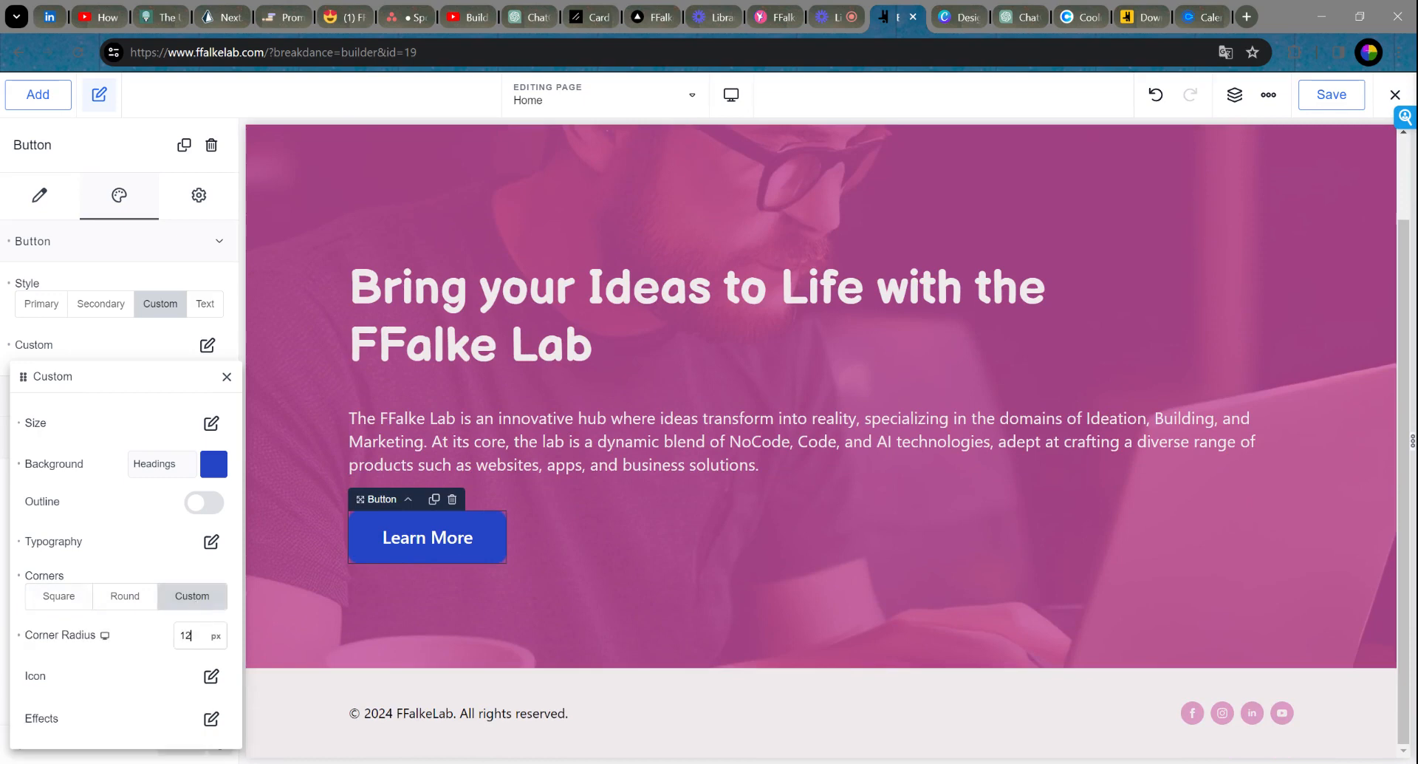
pyautogui.click(674, 596)
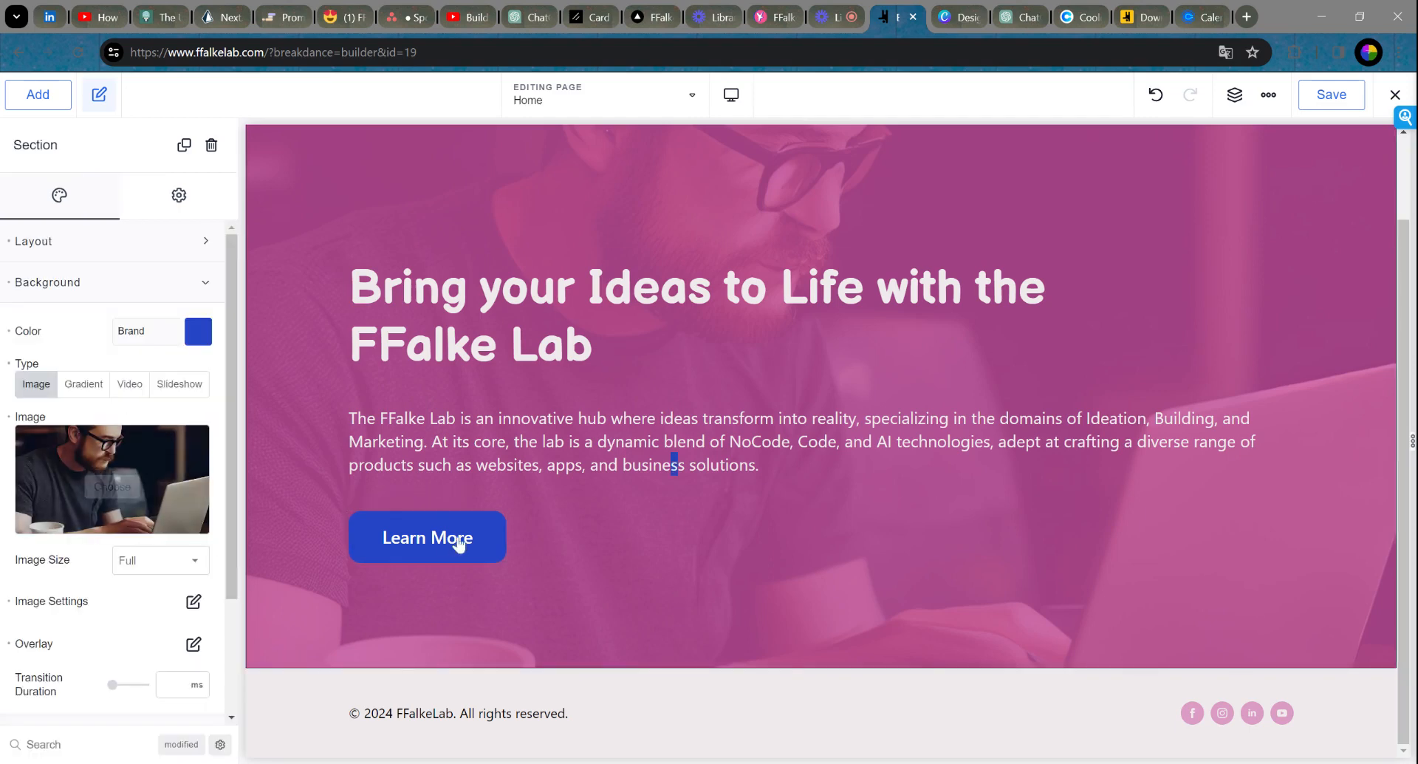
pyautogui.click(411, 536)
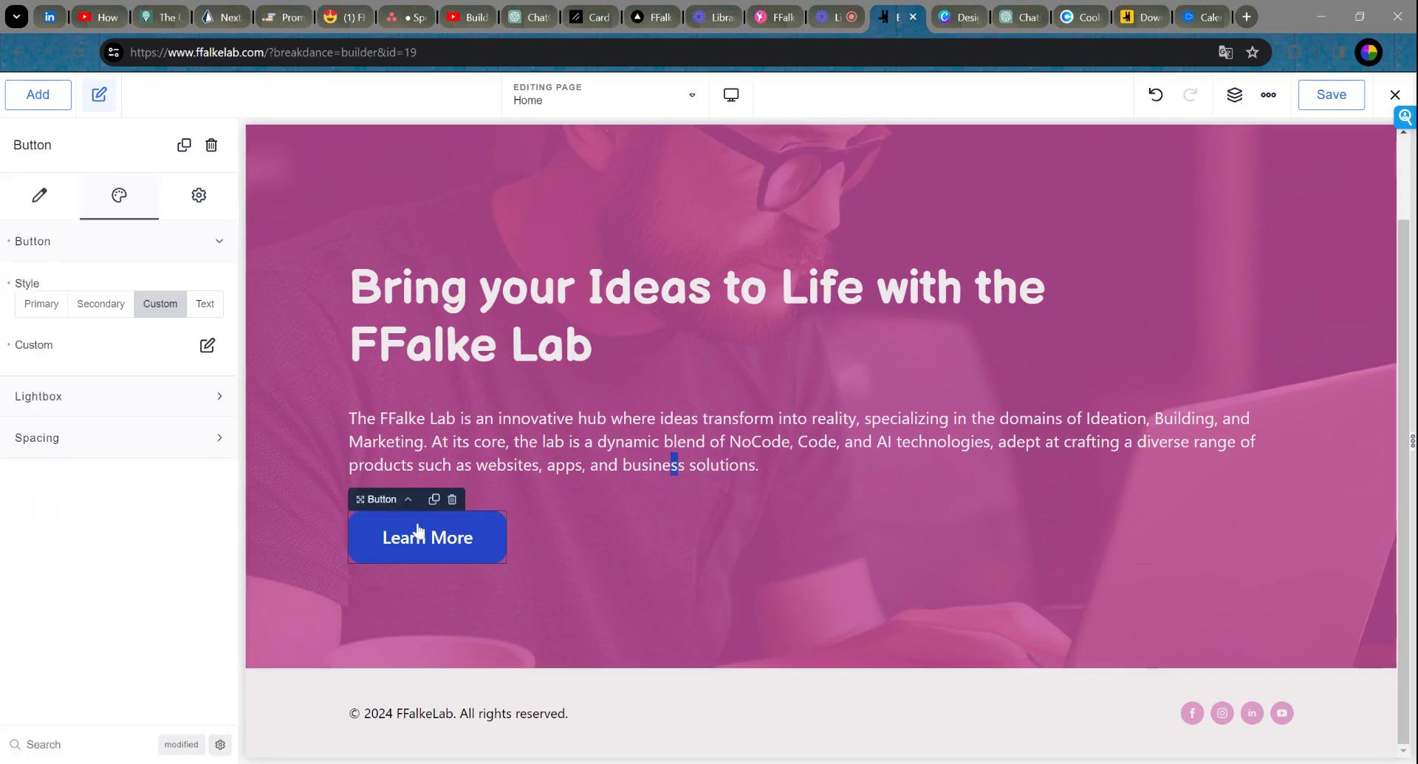
pyautogui.click(585, 529)
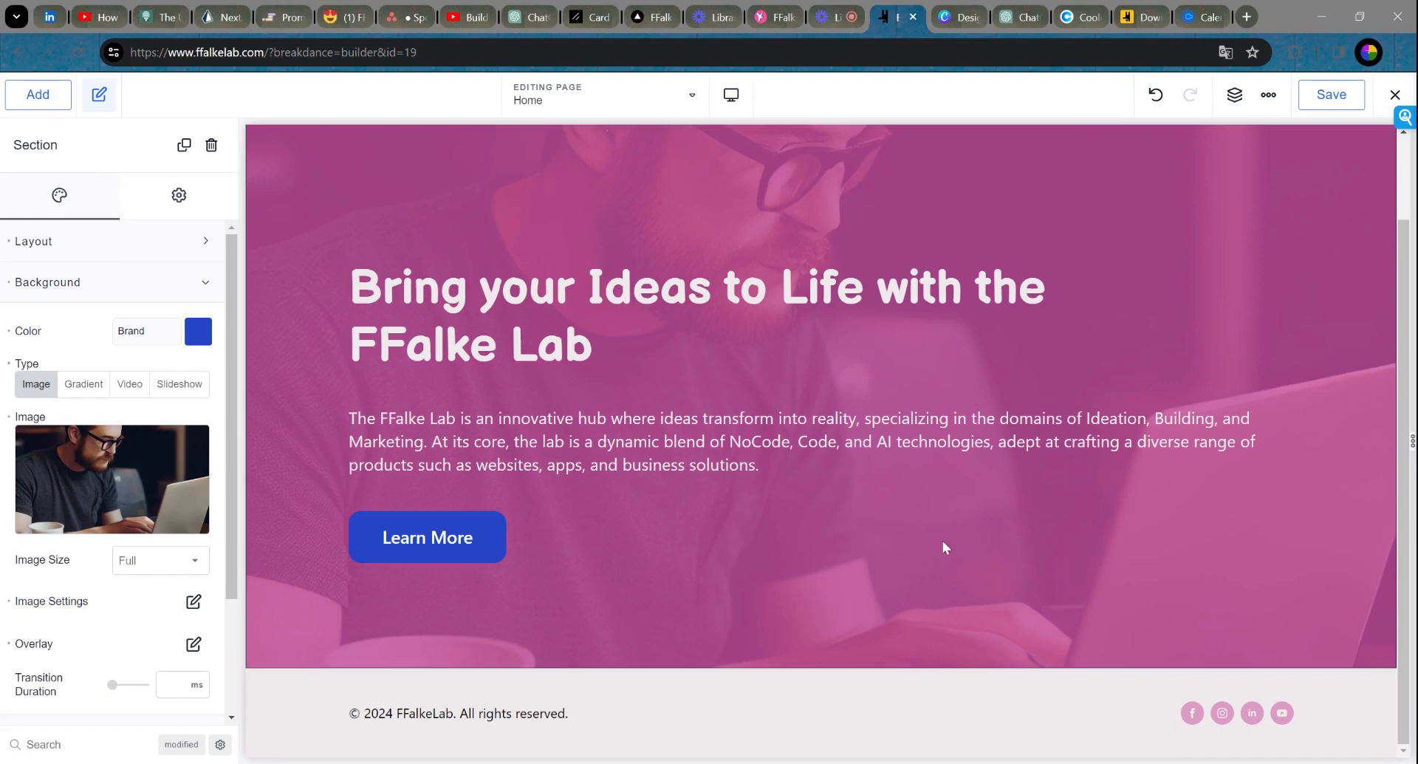
pyautogui.scroll(2, 975, 524)
pyautogui.scroll(-2, 991, 500)
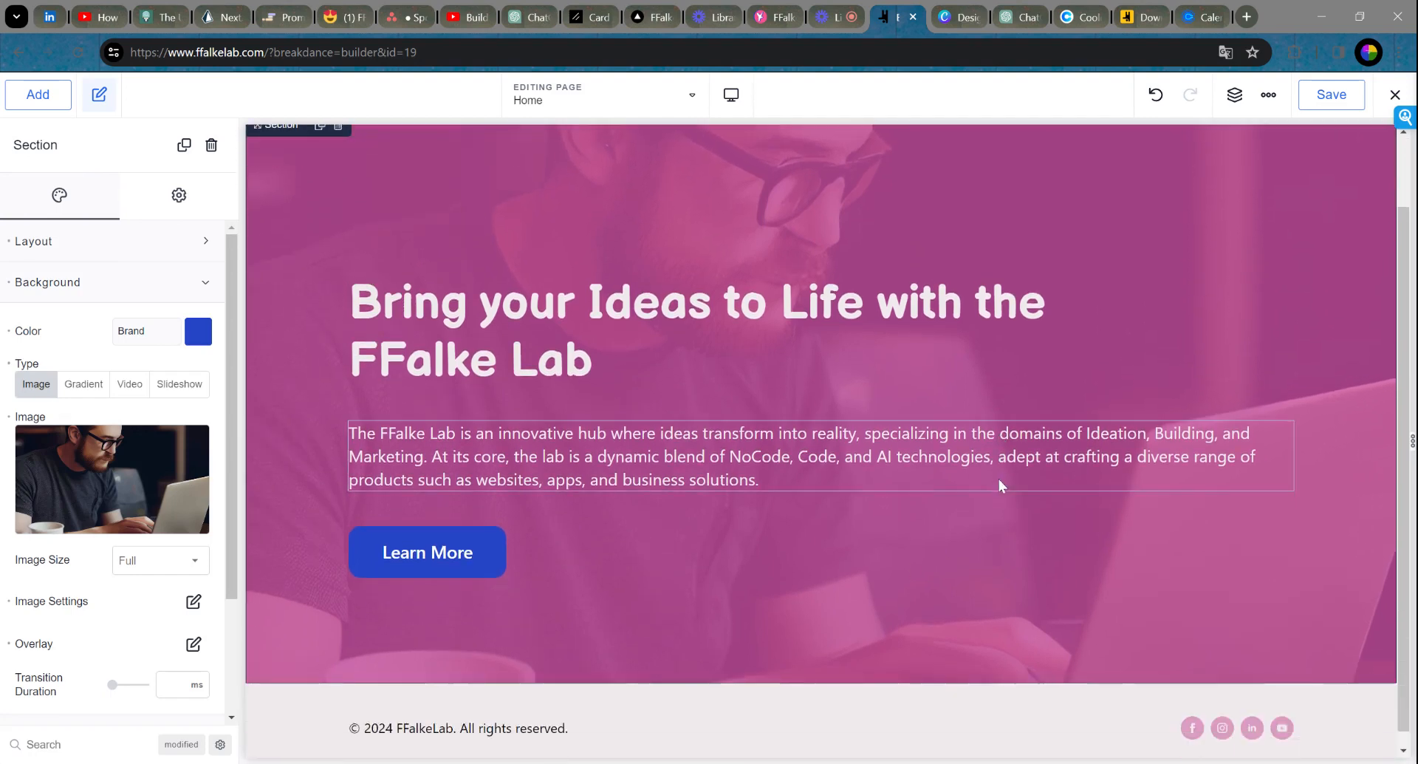
pyautogui.scroll(2, 1014, 480)
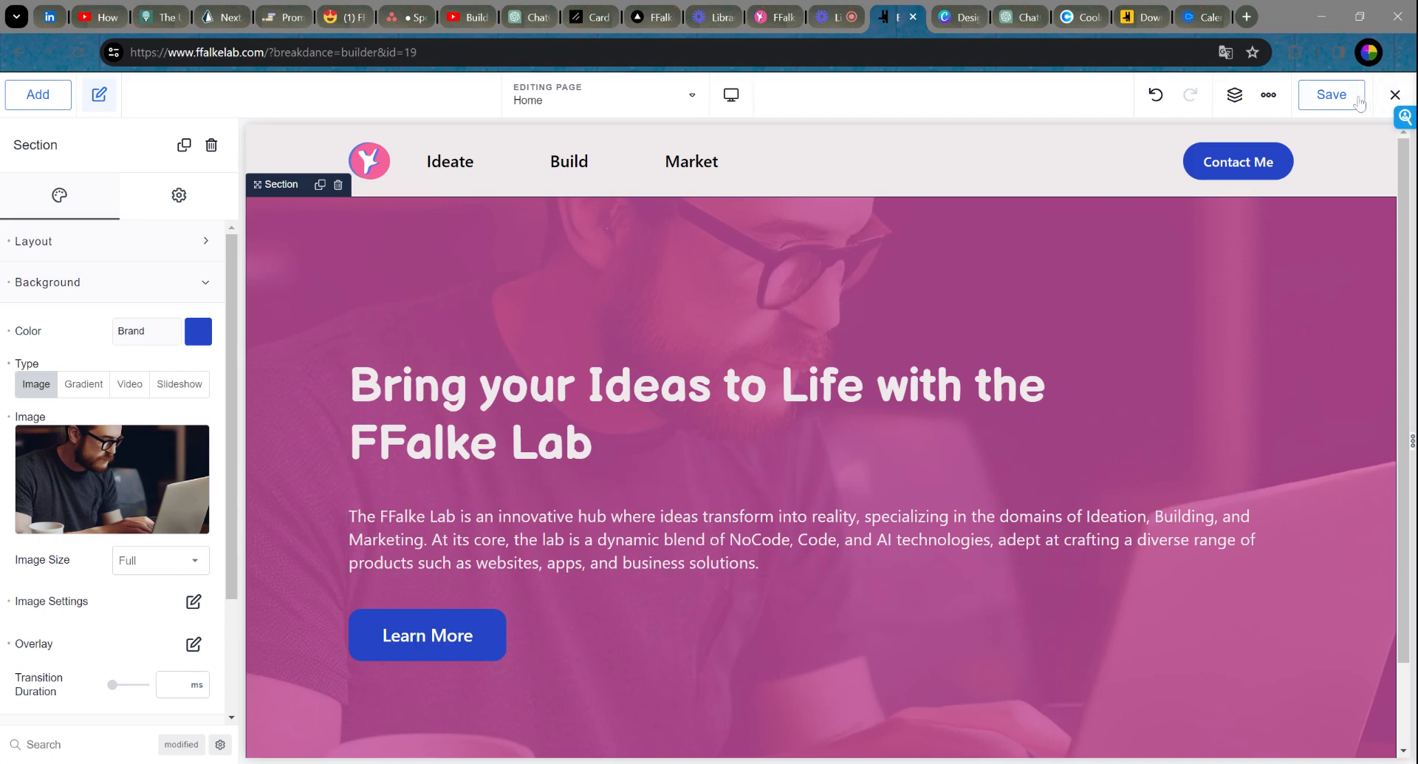
# Step: Save the Home page and review the finished hero
pyautogui.click(1328, 99)
pyautogui.scroll(-2, 1253, 321)
pyautogui.scroll(2, 1264, 320)
pyautogui.scroll(-1, 1310, 299)
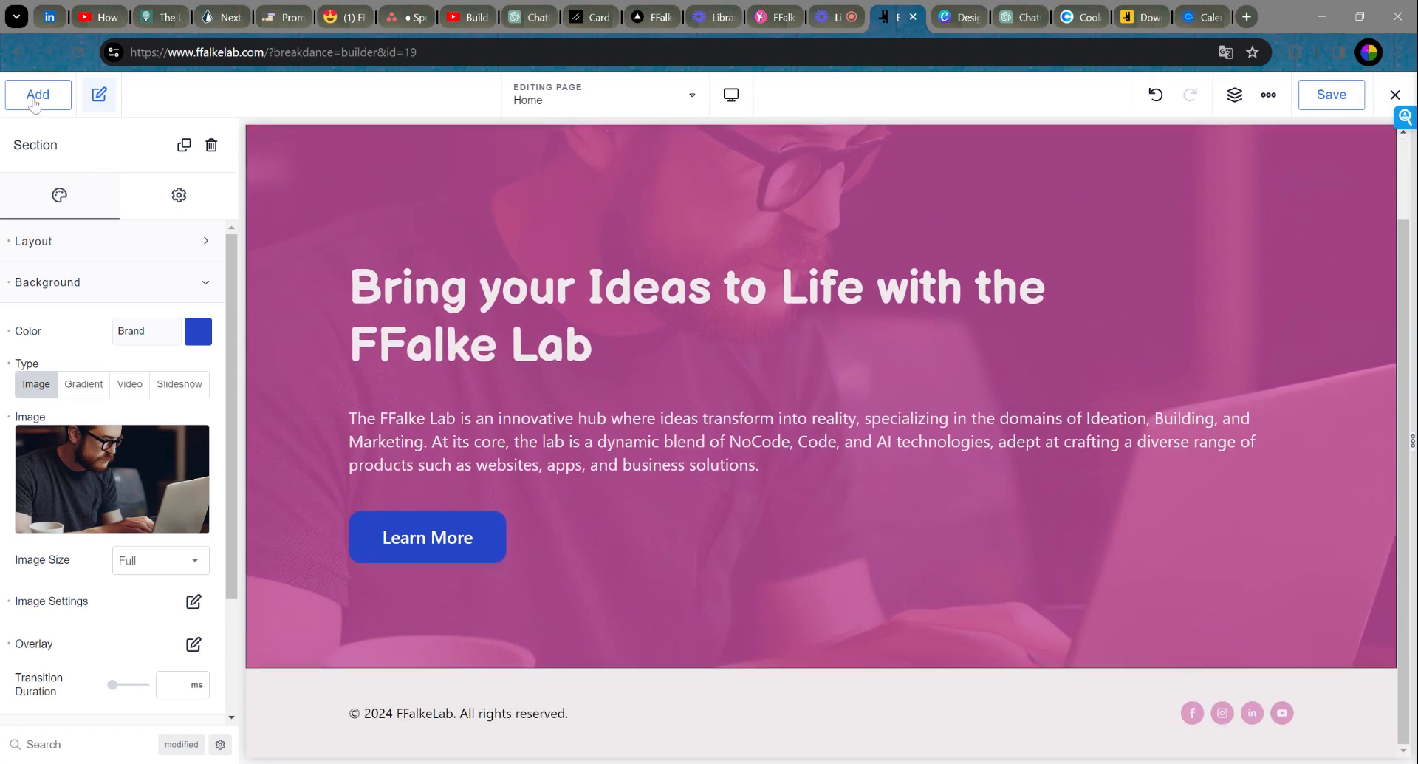
# Step: Open the design Library with a cleared search and browse the Samba Info Boxes layouts
pyautogui.click(61, 102)
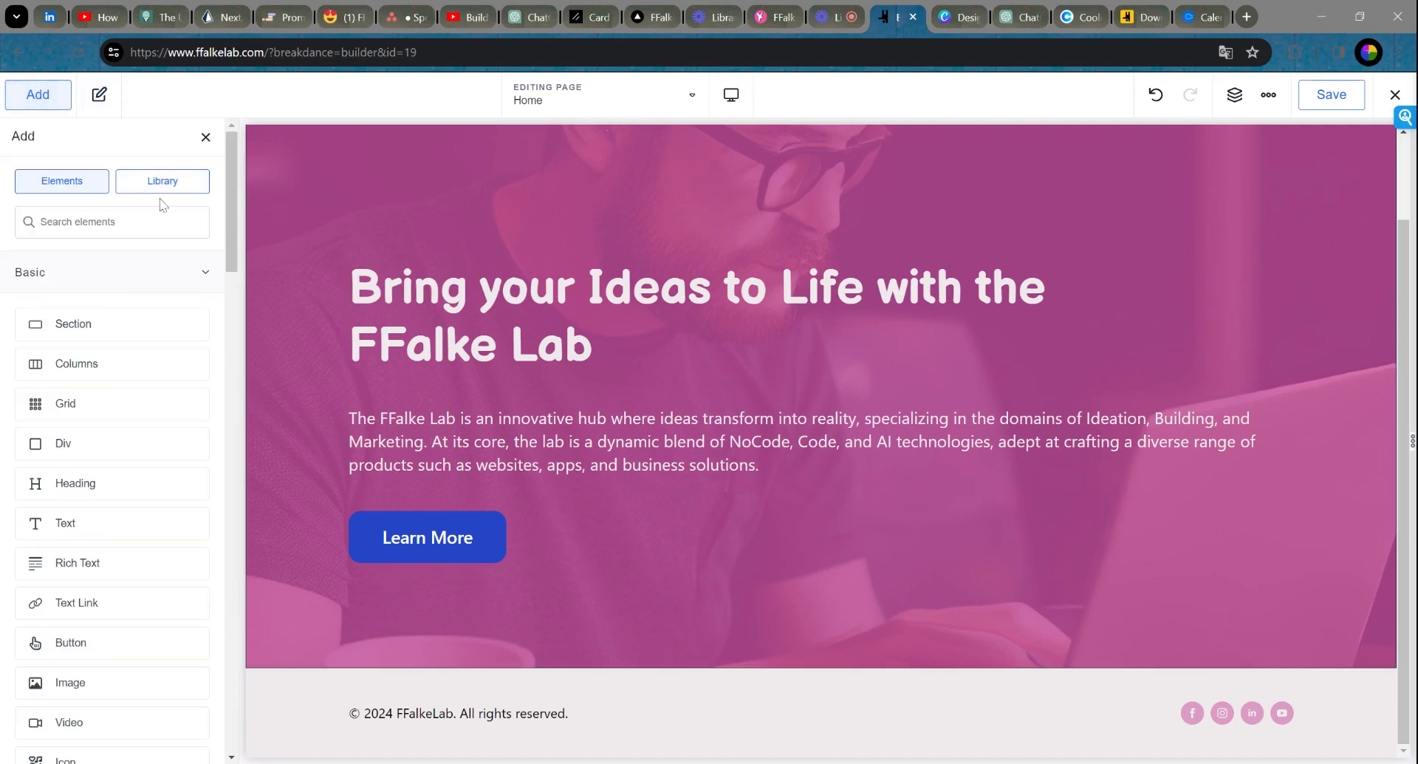
pyautogui.click(181, 186)
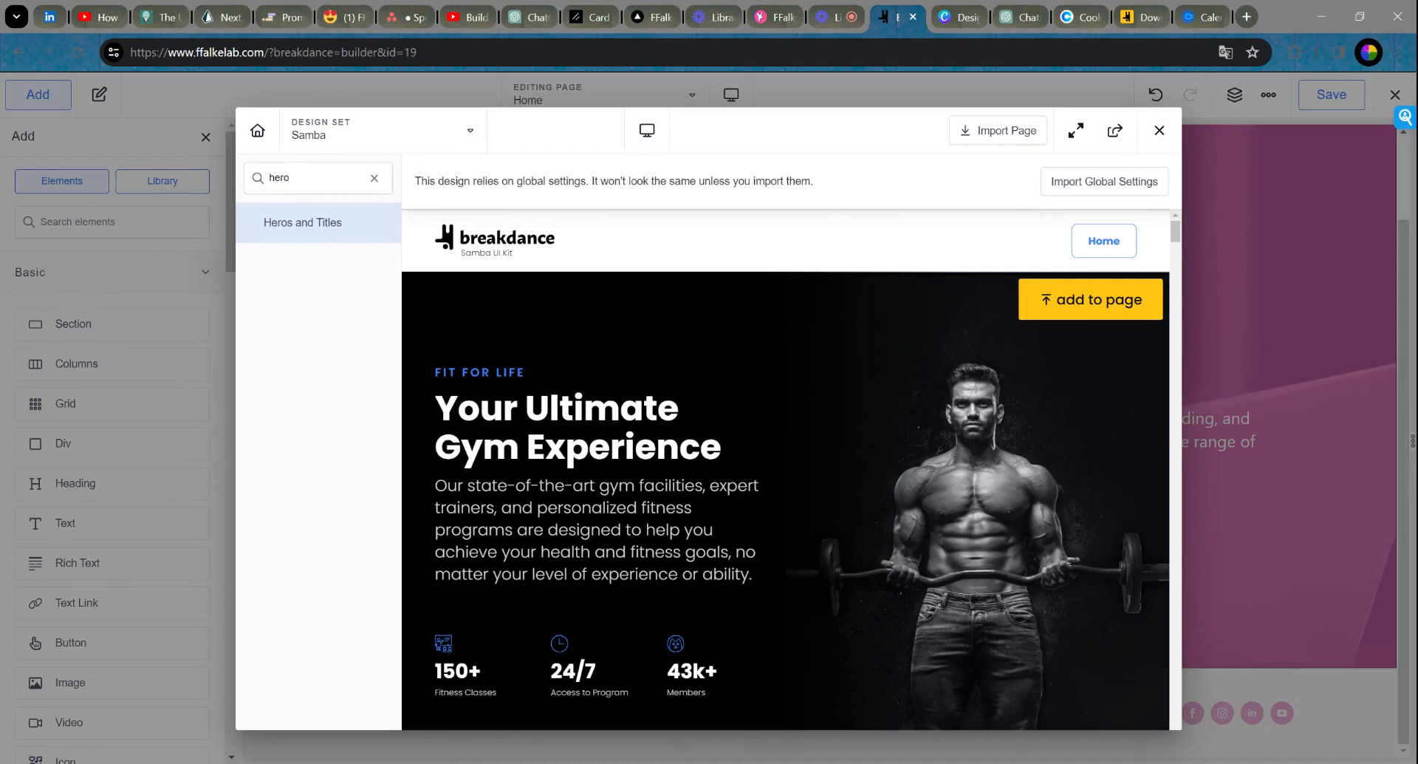
pyautogui.click(374, 178)
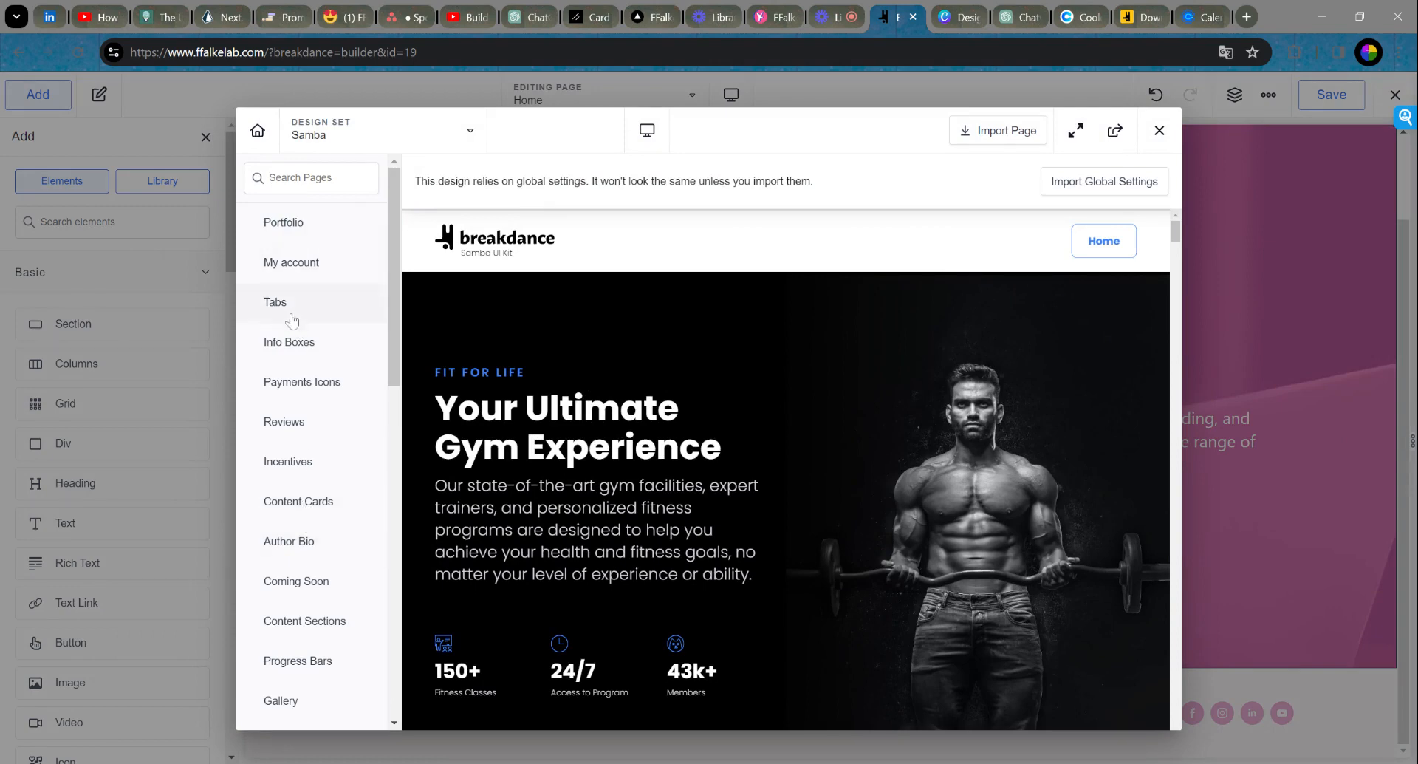
pyautogui.click(317, 344)
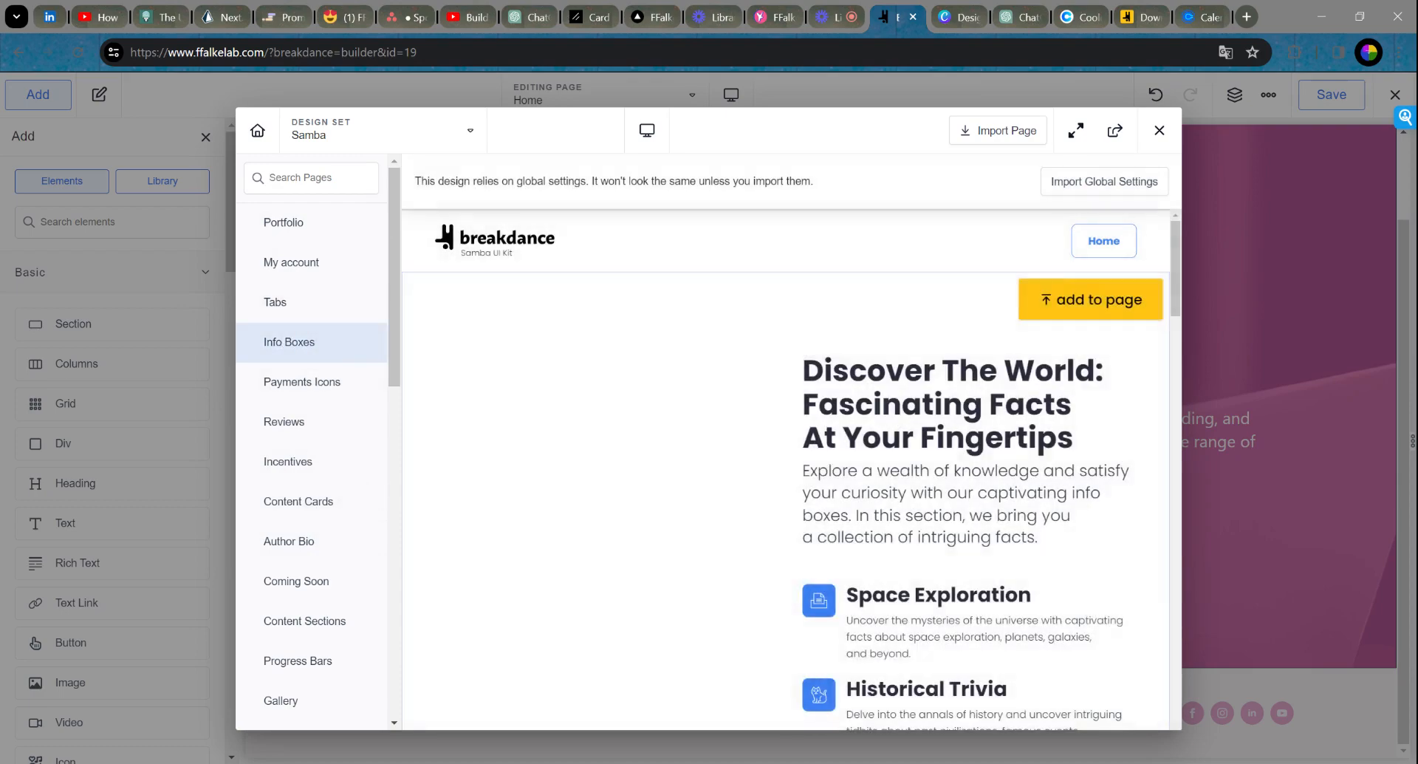
pyautogui.scroll(-6, 907, 408)
pyautogui.scroll(6, 907, 408)
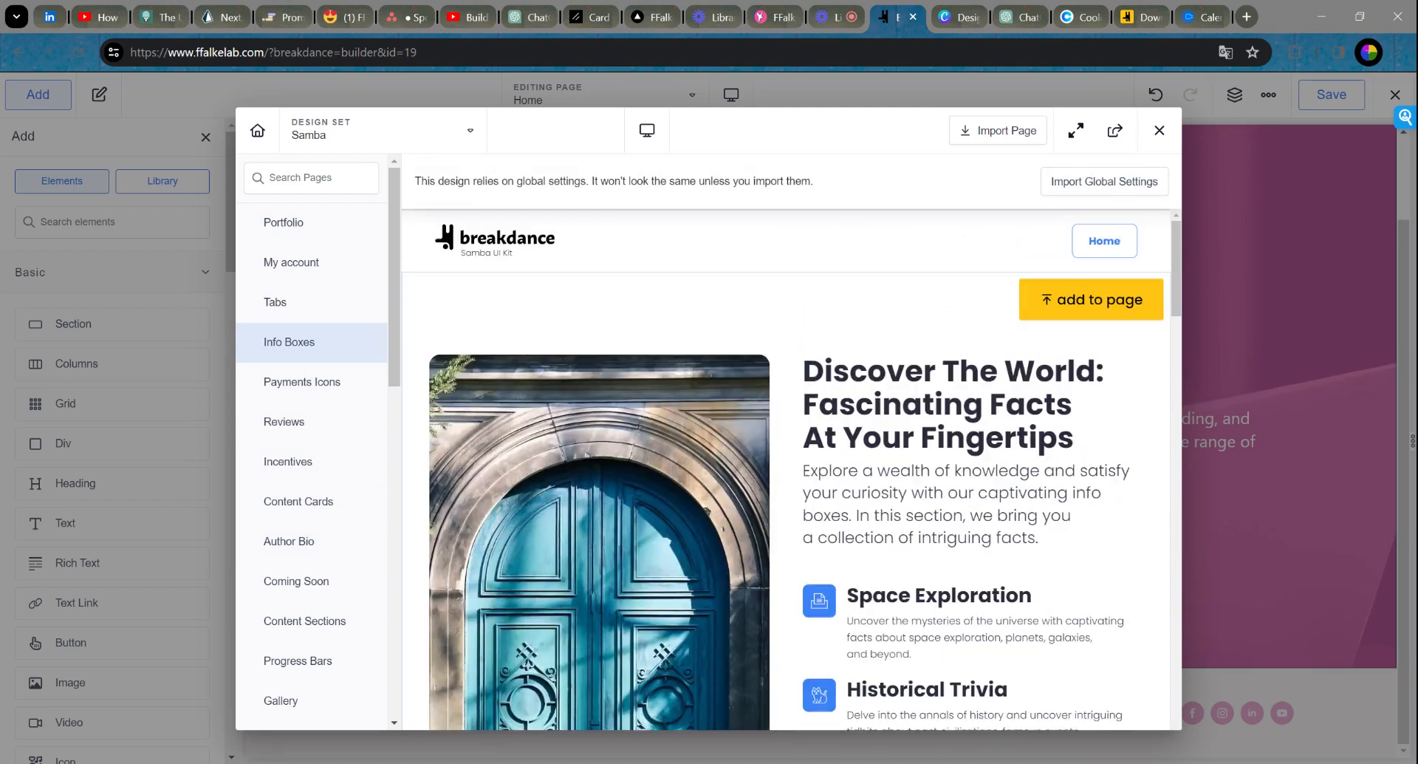
pyautogui.scroll(-3, 598, 437)
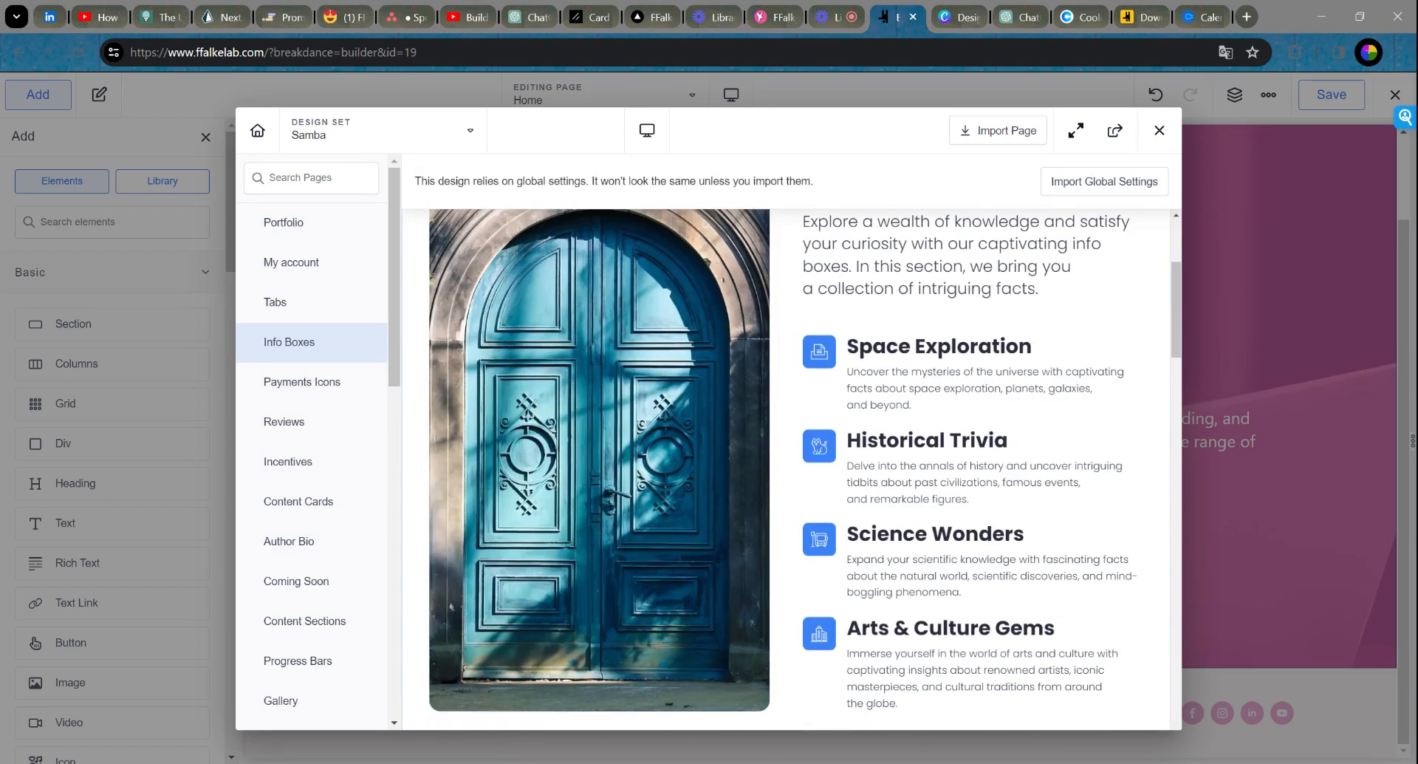
pyautogui.scroll(2, 599, 437)
pyautogui.scroll(-10, 886, 359)
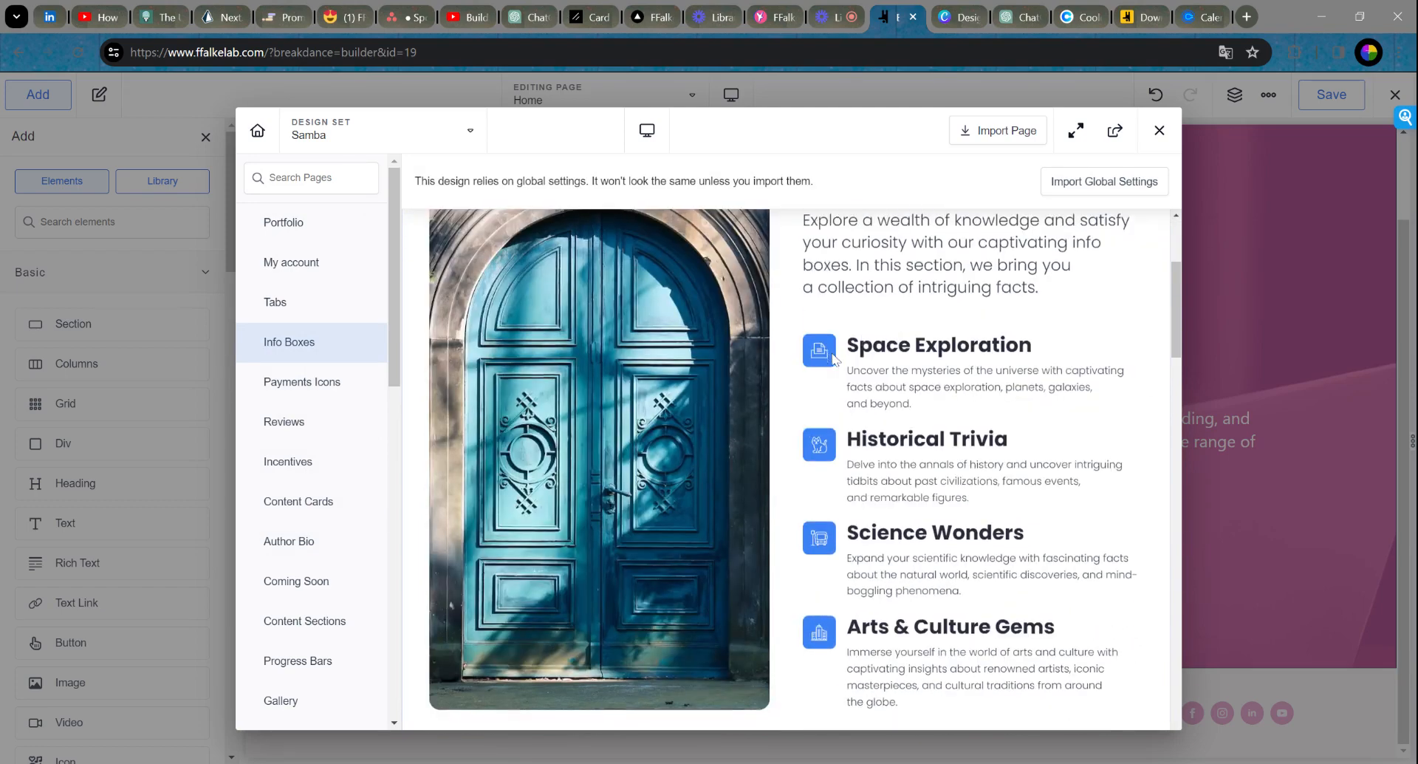
pyautogui.scroll(-10, 951, 358)
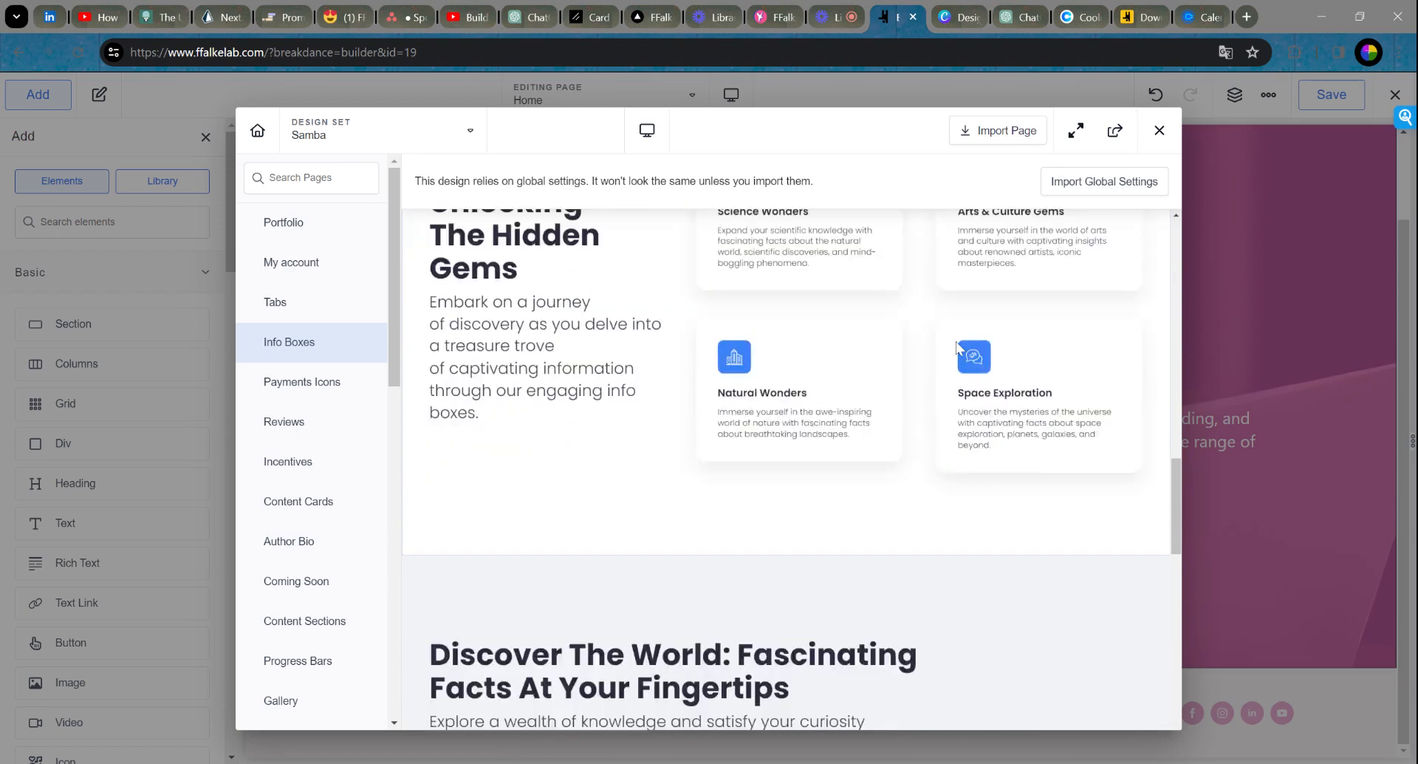
pyautogui.scroll(-10, 959, 347)
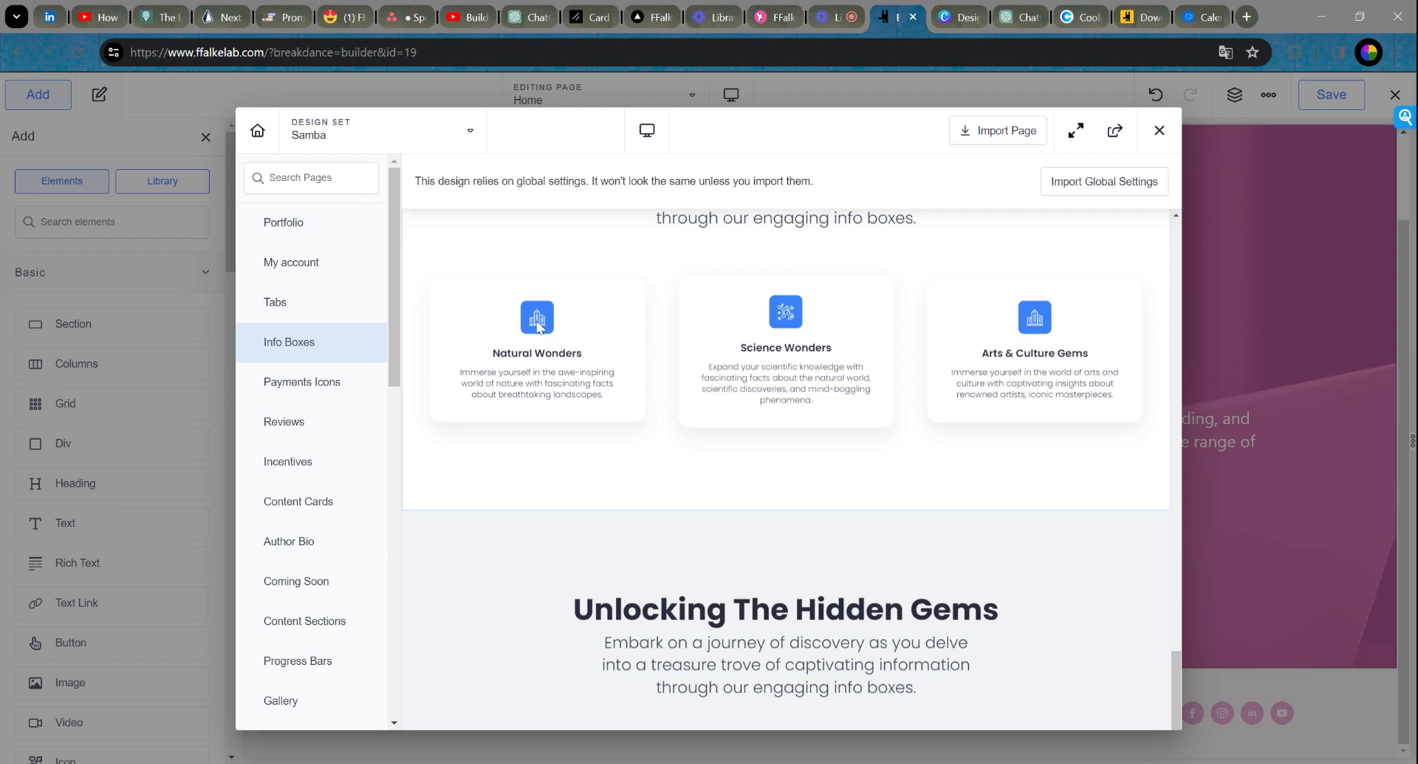
# Step: Preview the Samba Content Cards layouts, inspecting the Quick & Simple card text
pyautogui.click(310, 504)
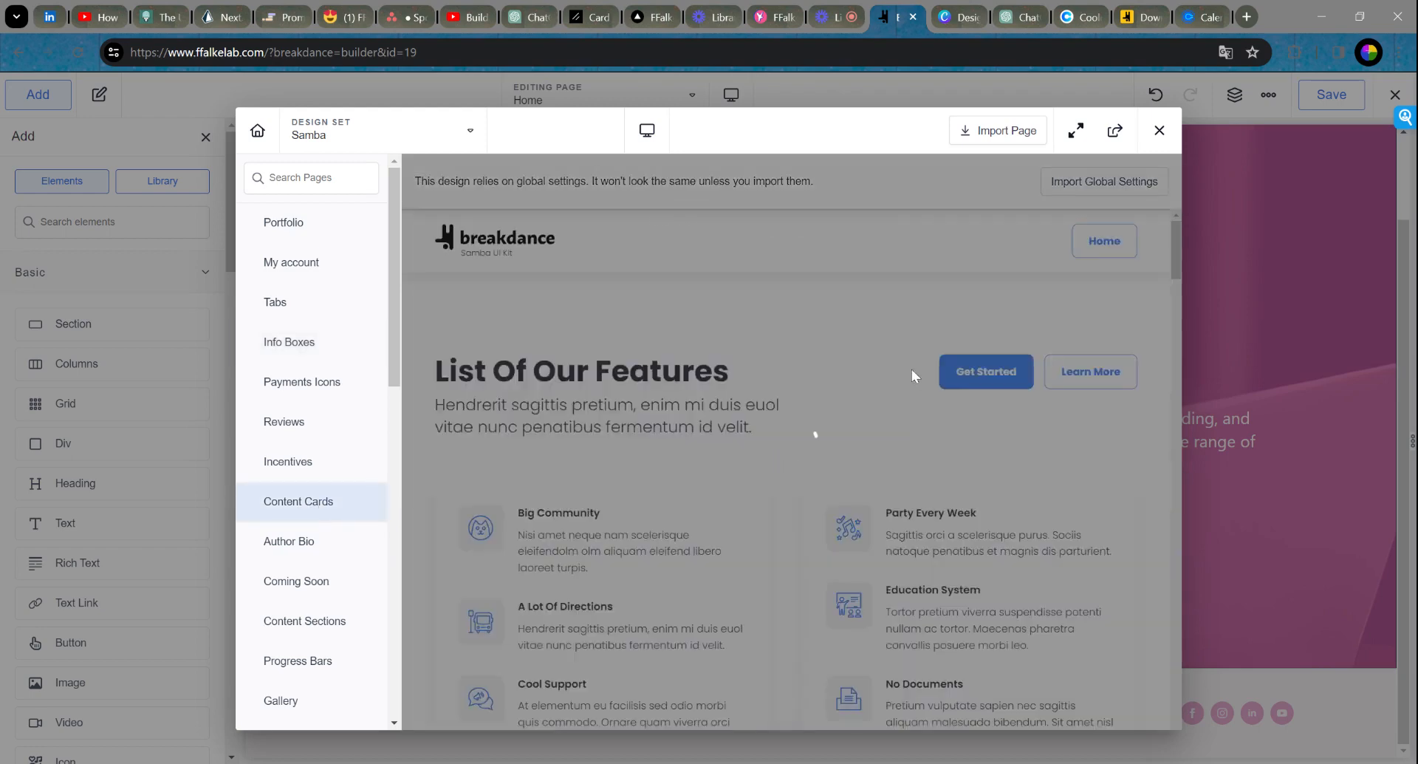
pyautogui.scroll(-2, 916, 373)
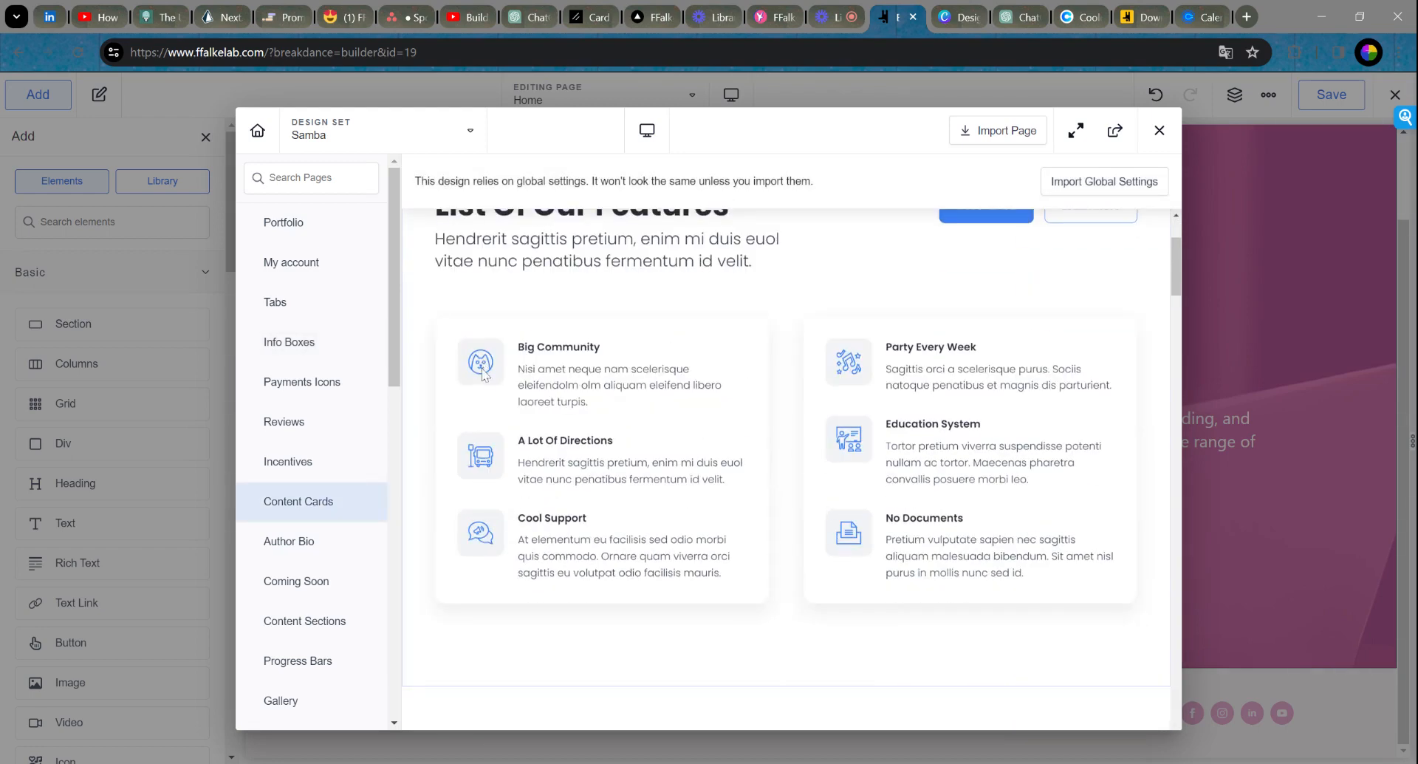
pyautogui.scroll(-8, 517, 399)
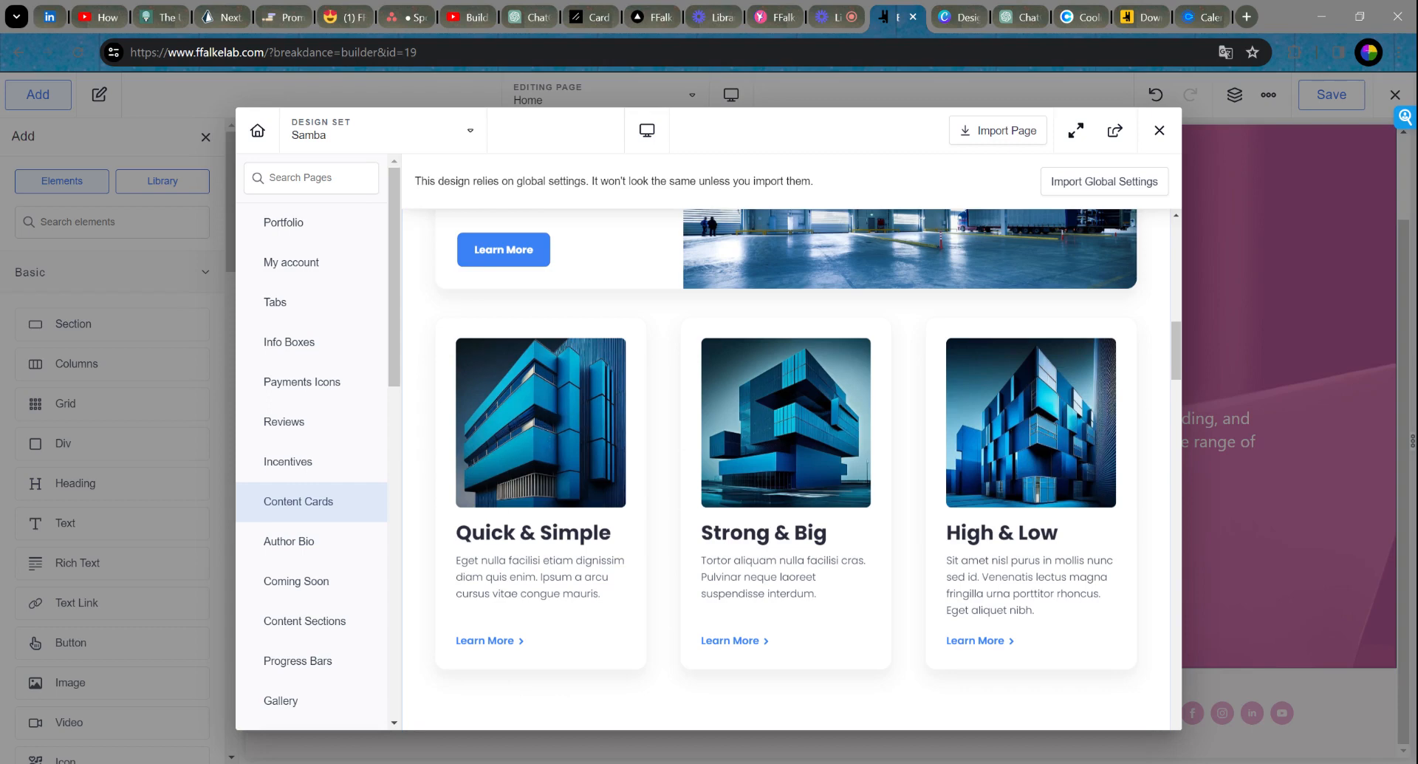
pyautogui.moveTo(456, 533); pyautogui.dragTo(618, 538)
pyautogui.click(617, 538)
pyautogui.moveTo(604, 595); pyautogui.dragTo(456, 560)
pyautogui.click(648, 550)
pyautogui.scroll(5, 503, 652)
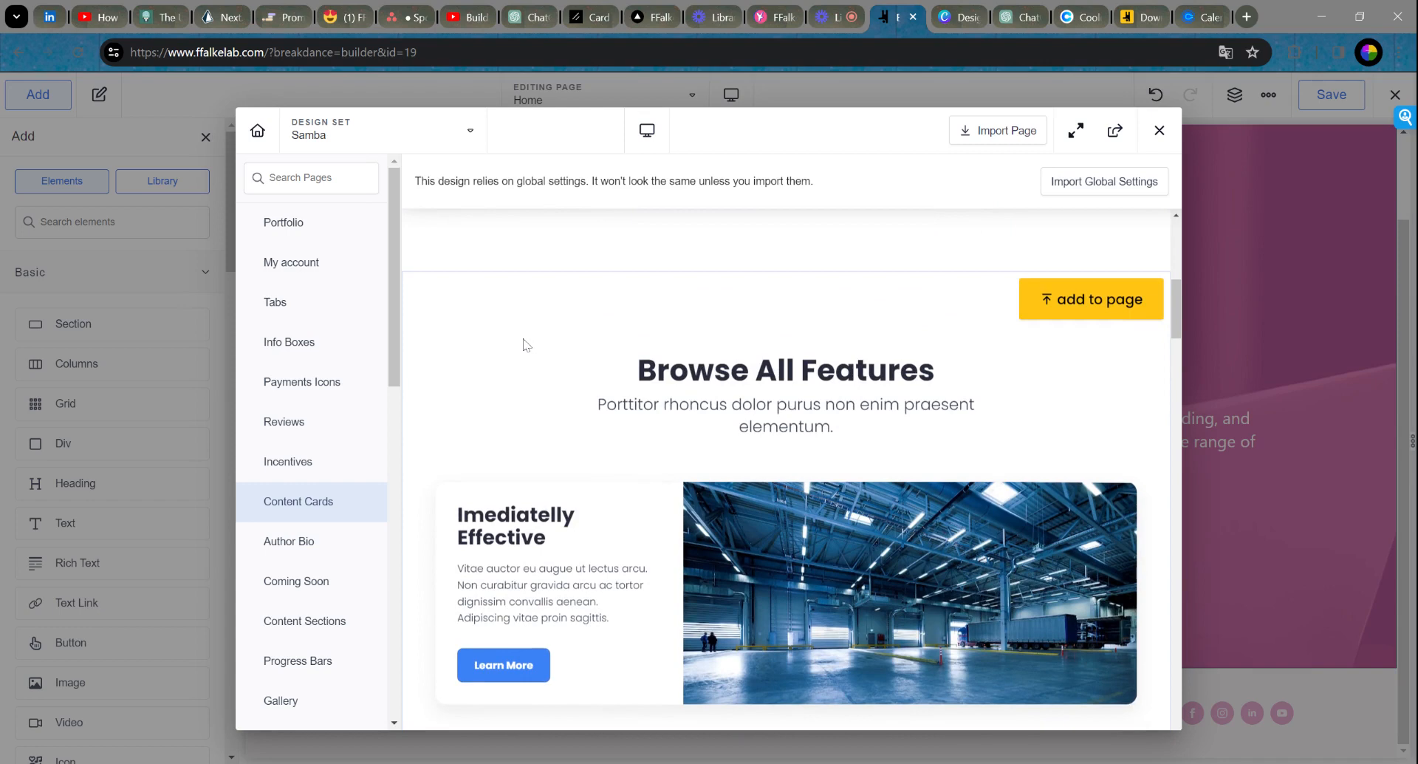
pyautogui.scroll(-2, 522, 343)
pyautogui.scroll(2, 561, 325)
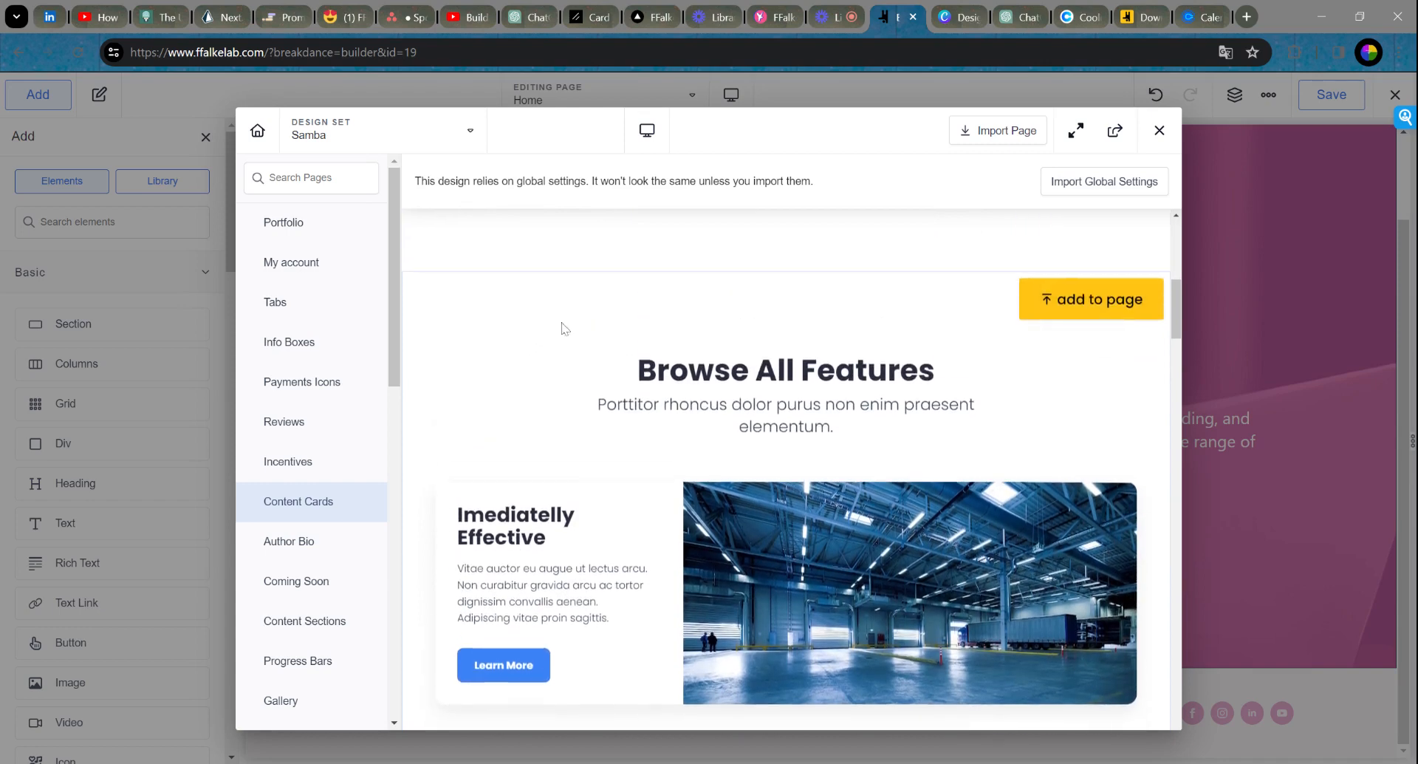
# Step: Add the Browse All Features card section to the Home page and review it
pyautogui.click(1123, 309)
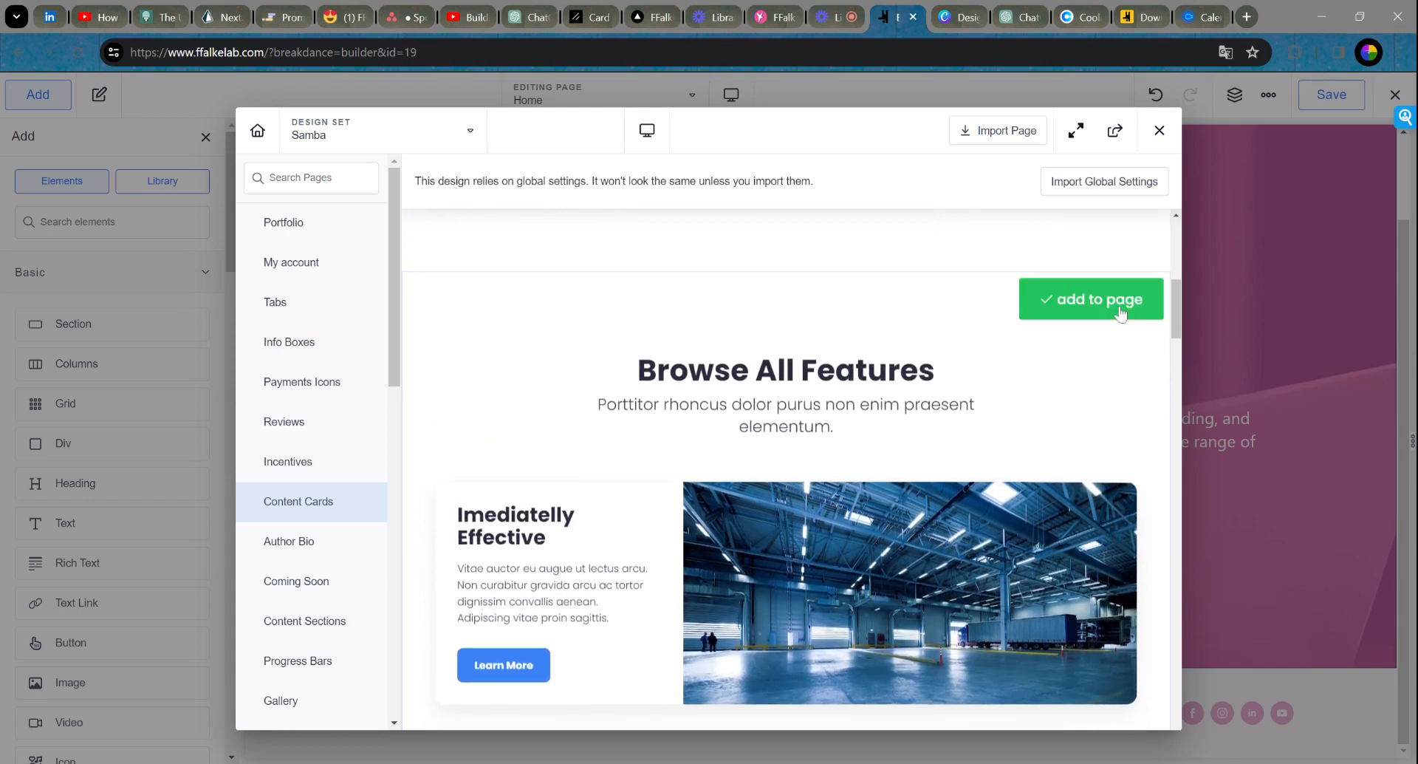
pyautogui.scroll(-15, 1120, 314)
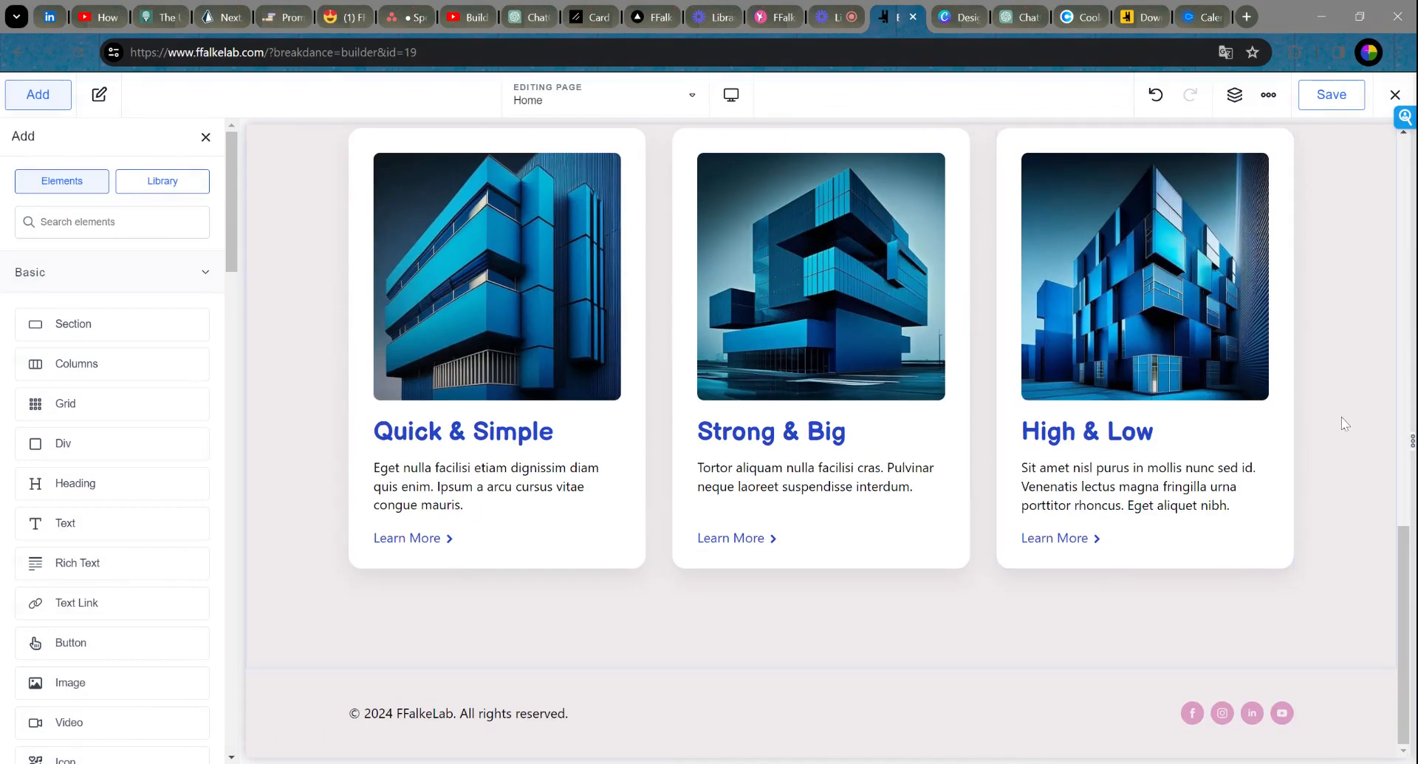
pyautogui.scroll(5, 1349, 405)
pyautogui.scroll(5, 1352, 401)
pyautogui.scroll(-3, 1353, 400)
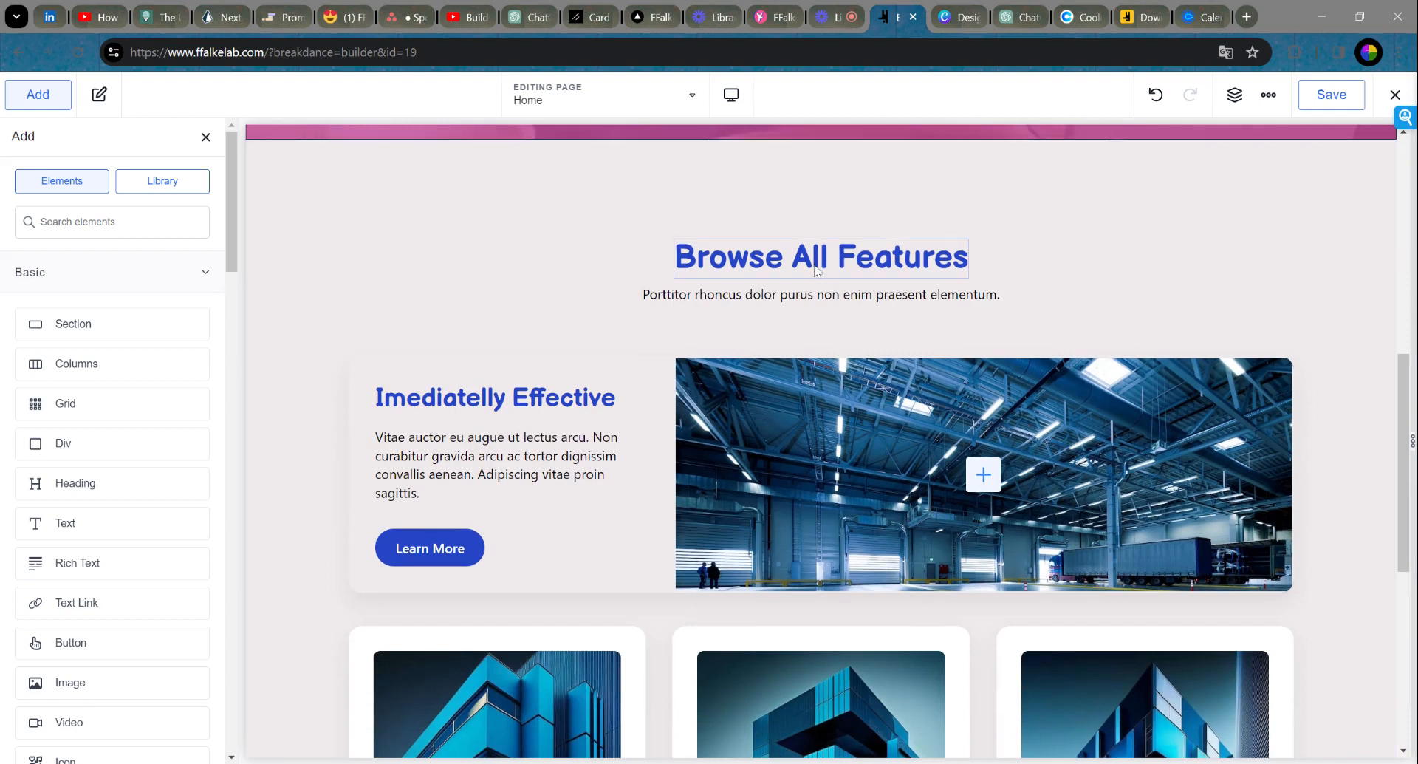
# Step: Change the Browse All Features heading text to 'Offering'
pyautogui.click(816, 270)
pyautogui.doubleClick(816, 270)
pyautogui.tripleClick(714, 267)
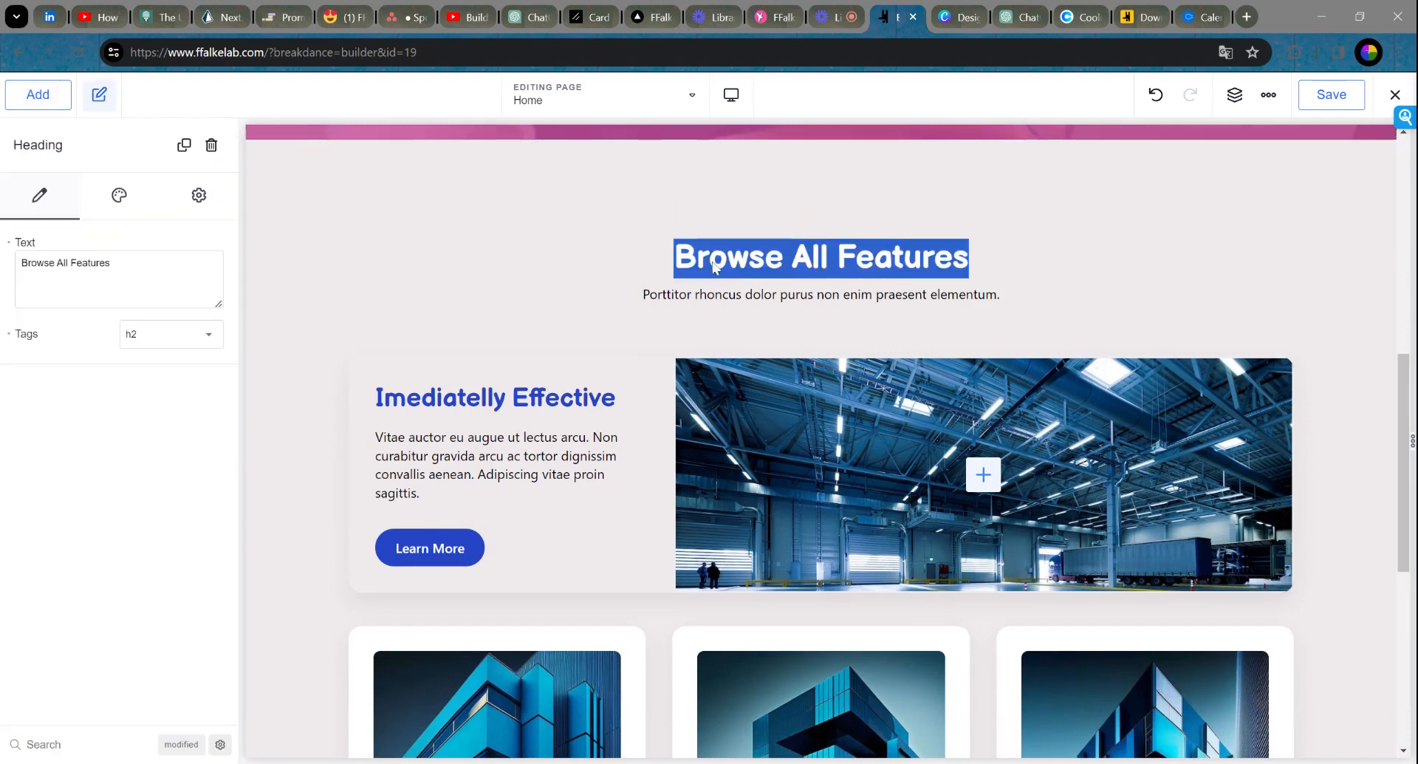
pyautogui.moveTo(127, 265); pyautogui.dragTo(4, 266)
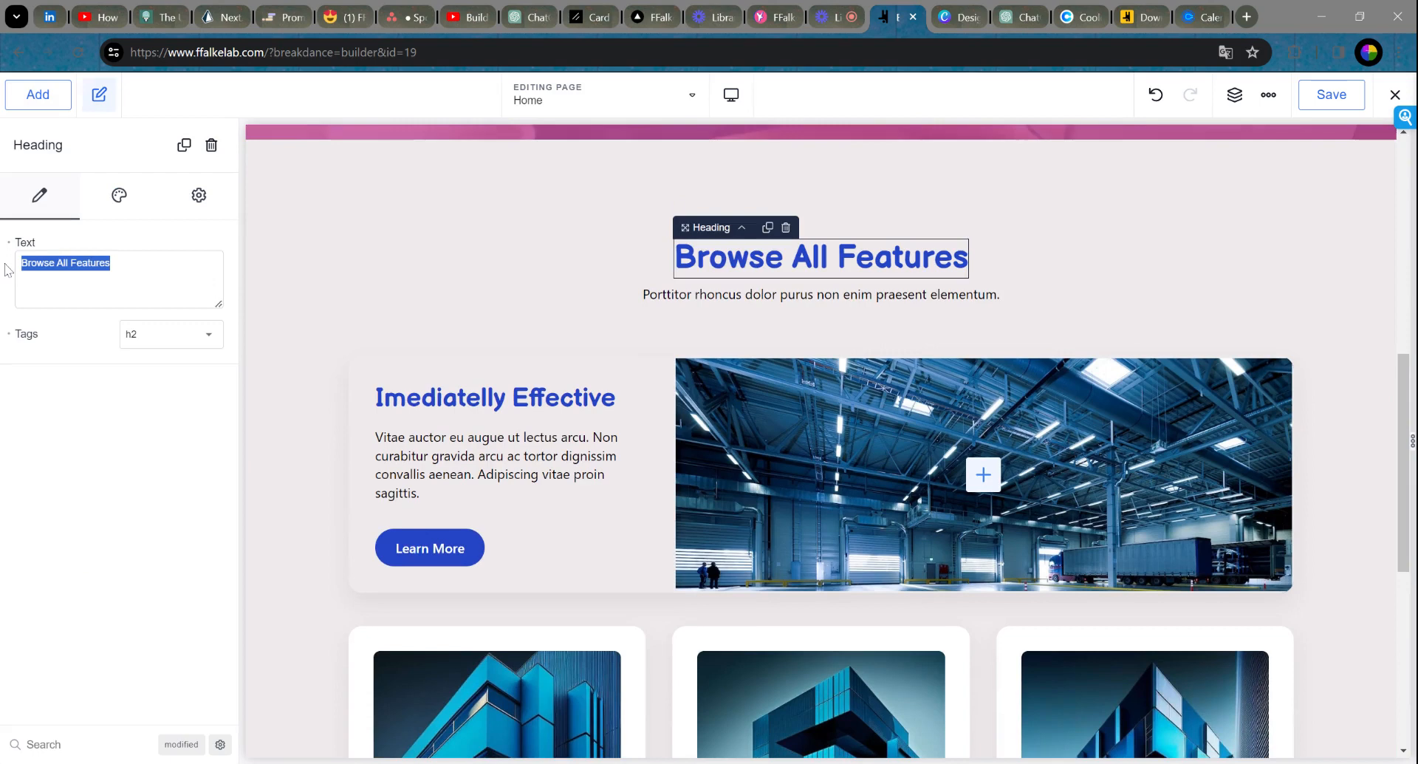
pyautogui.write('Offering')
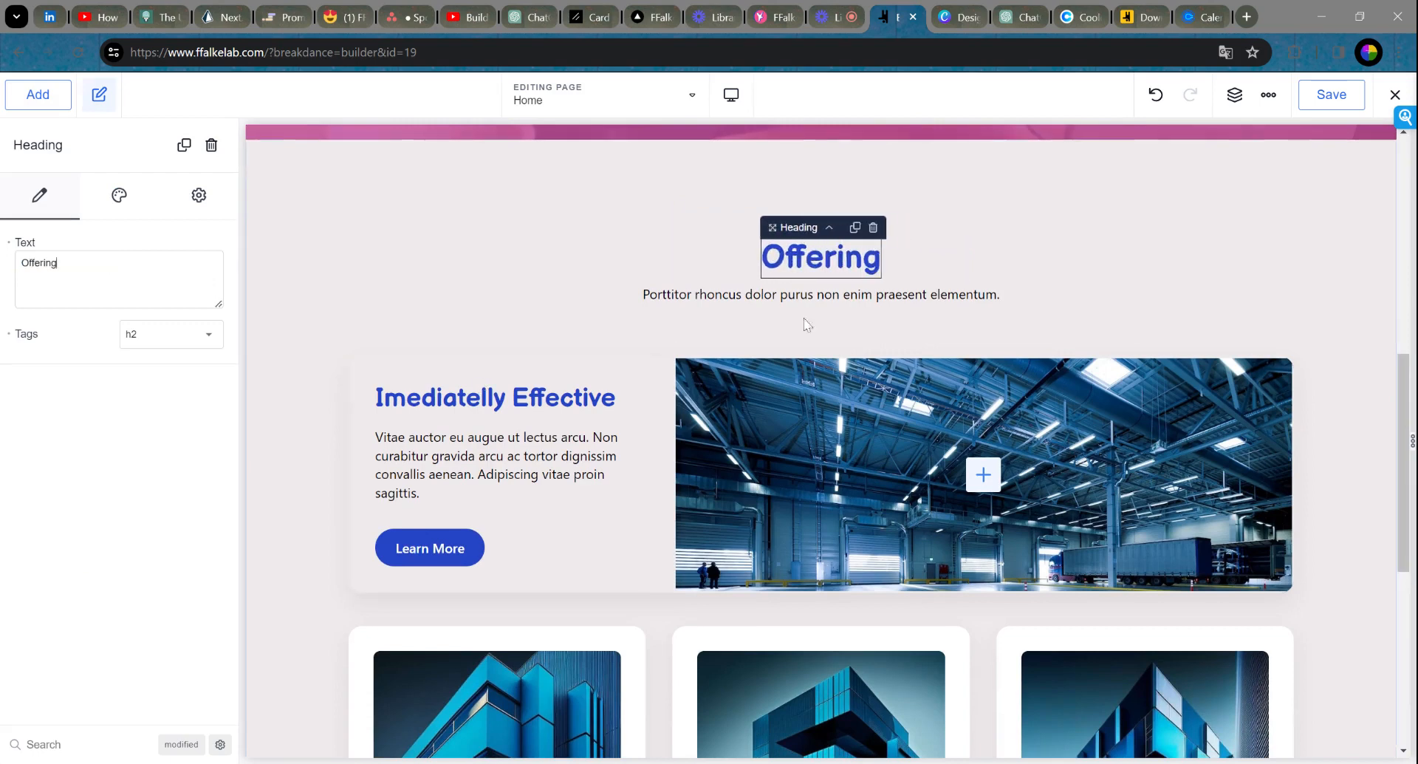
# Step: Replace the subtitle paragraph with 'Learn more about our offering below.'
pyautogui.click(803, 295)
pyautogui.moveTo(118, 278); pyautogui.dragTo(4, 278)
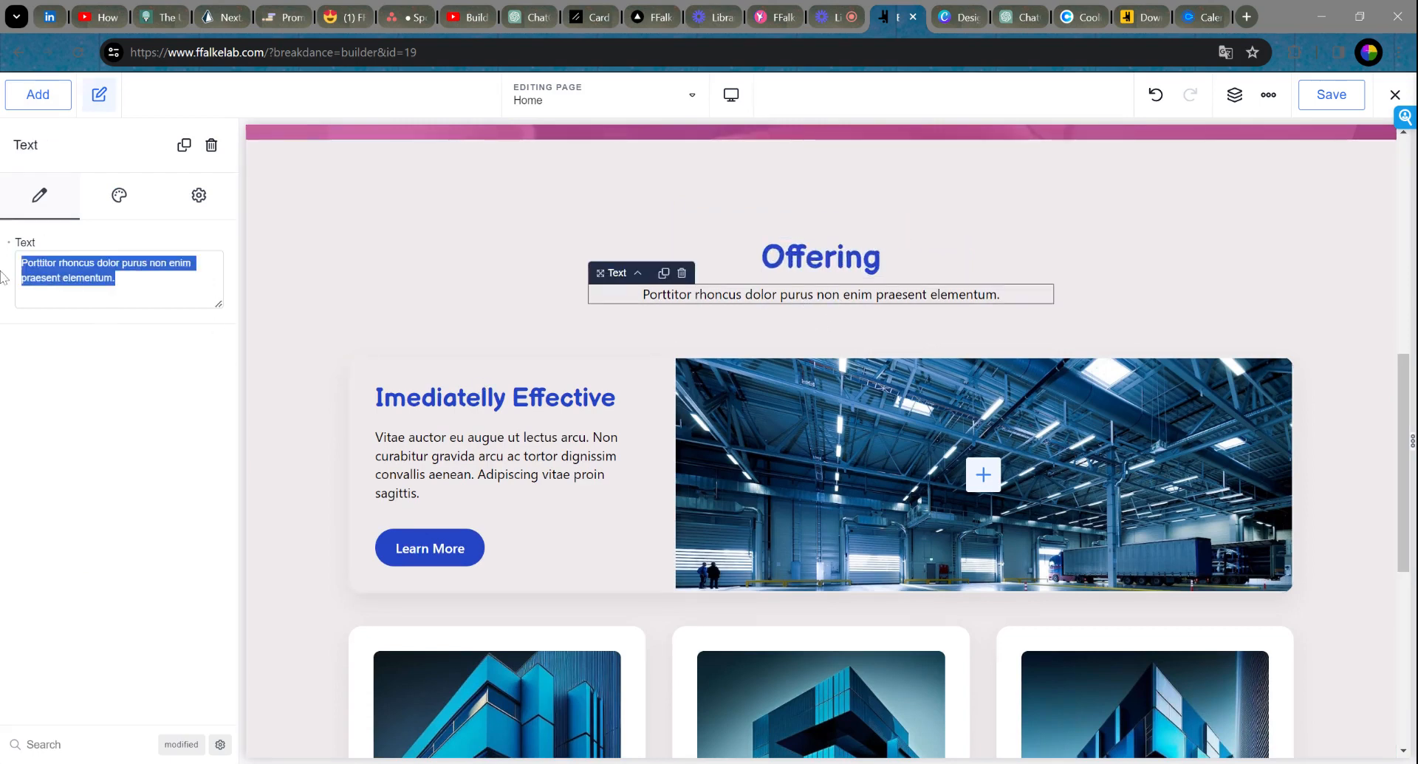
pyautogui.write('learn what we')
pyautogui.press('BackSpace')
pyautogui.press('BackSpace')
pyautogui.press('BackSpace')
pyautogui.press('BackSpace')
pyautogui.press('BackSpace')
pyautogui.press('BackSpace')
pyautogui.press('BackSpace')
pyautogui.press('BackSpace')
pyautogui.press('BackSpace')
pyautogui.press('BackSpace')
pyautogui.press('BackSpace')
pyautogui.press('BackSpace')
pyautogui.press('BackSpace')
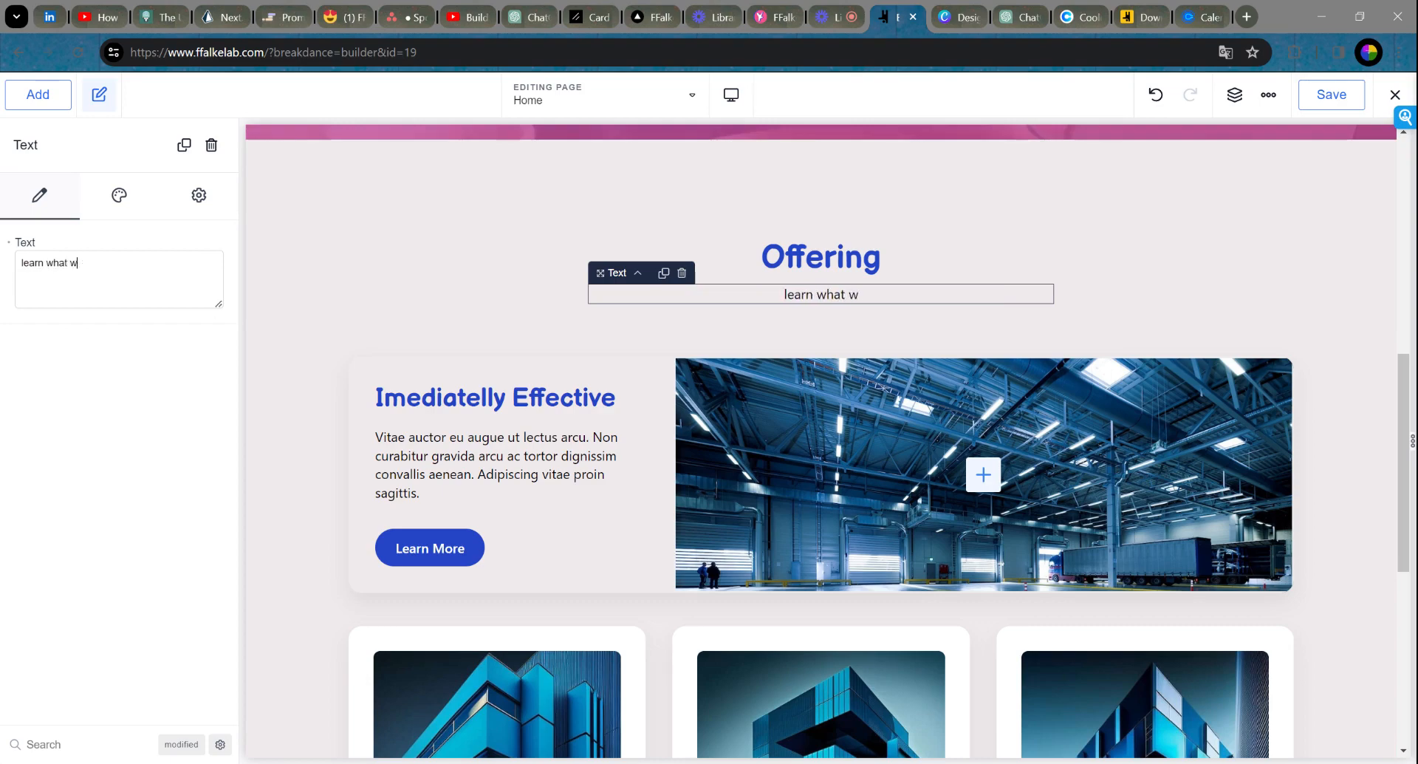
pyautogui.write('earn')
pyautogui.press('BackSpace')
pyautogui.press('BackSpace')
pyautogui.press('BackSpace')
pyautogui.press('BackSpace')
pyautogui.write('Learn more about our offering h')
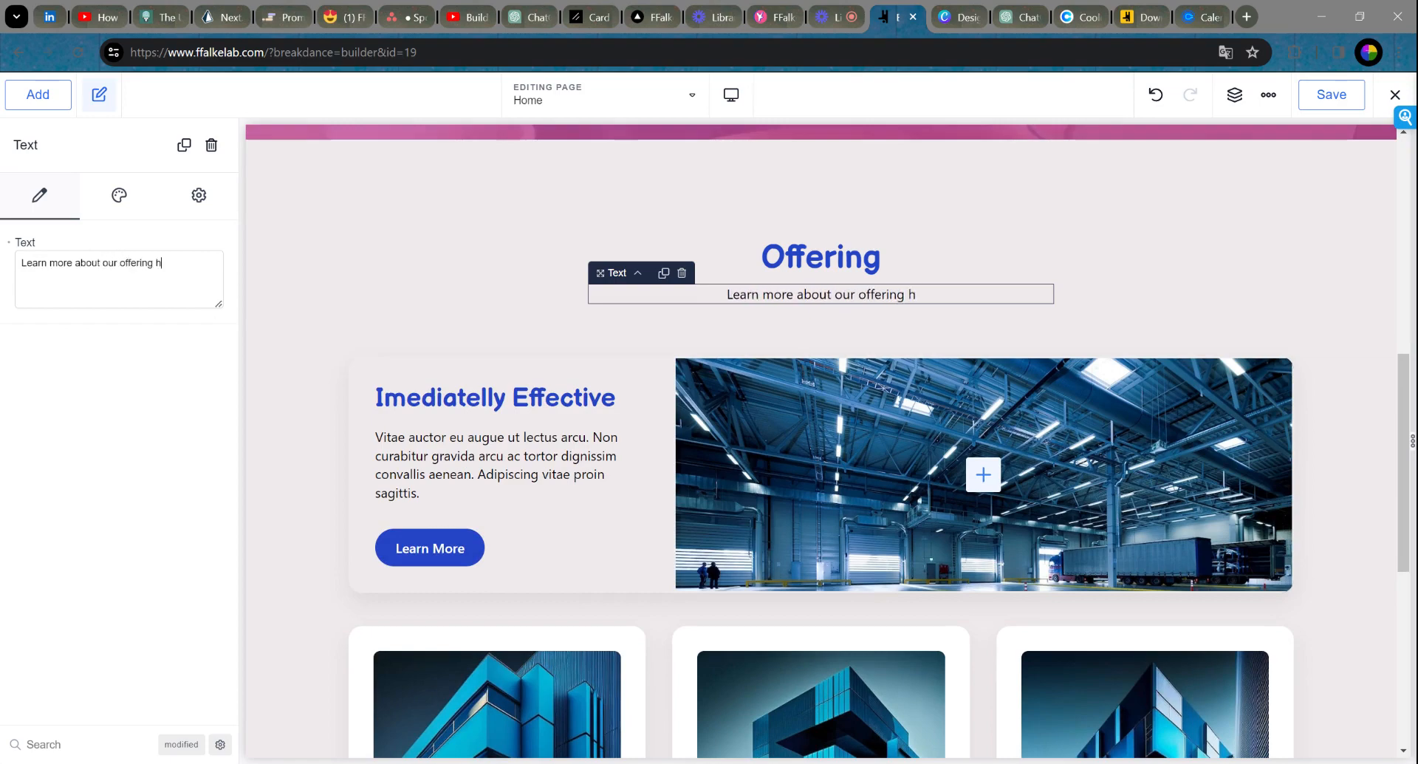
pyautogui.press('BackSpace')
pyautogui.write('below.')
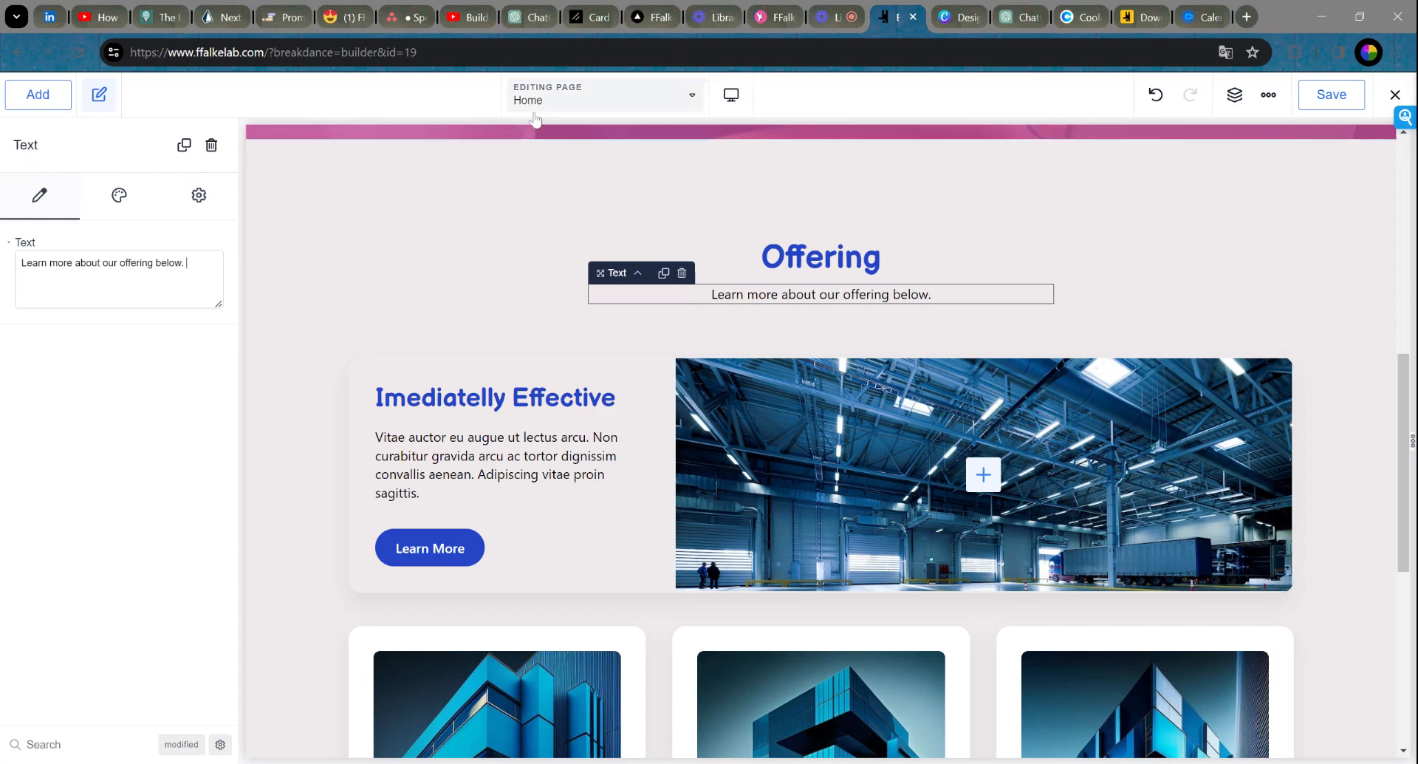
pyautogui.click(521, 162)
pyautogui.click(866, 299)
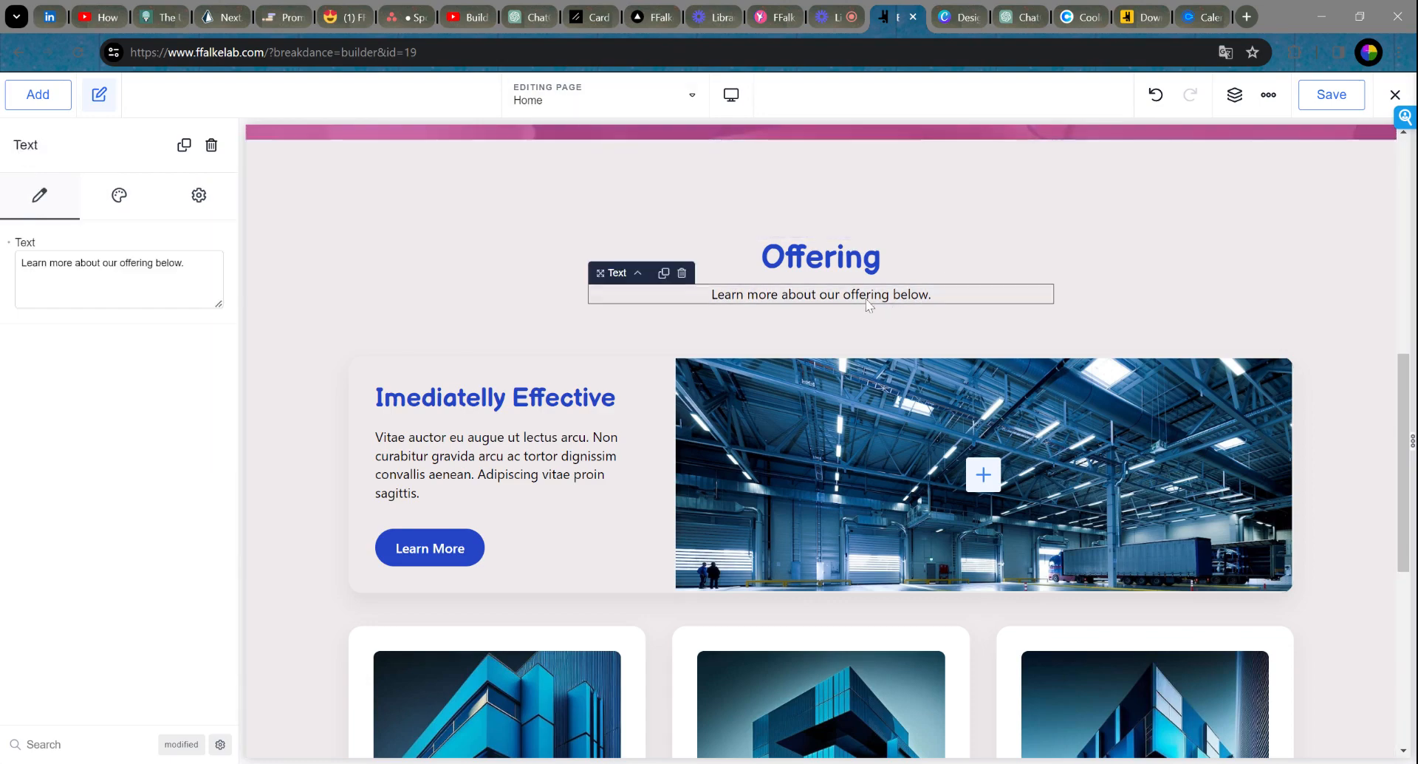
# Step: Delete the Imediatelly Effective text-and-warehouse-image row from the Offering section
pyautogui.click(1039, 219)
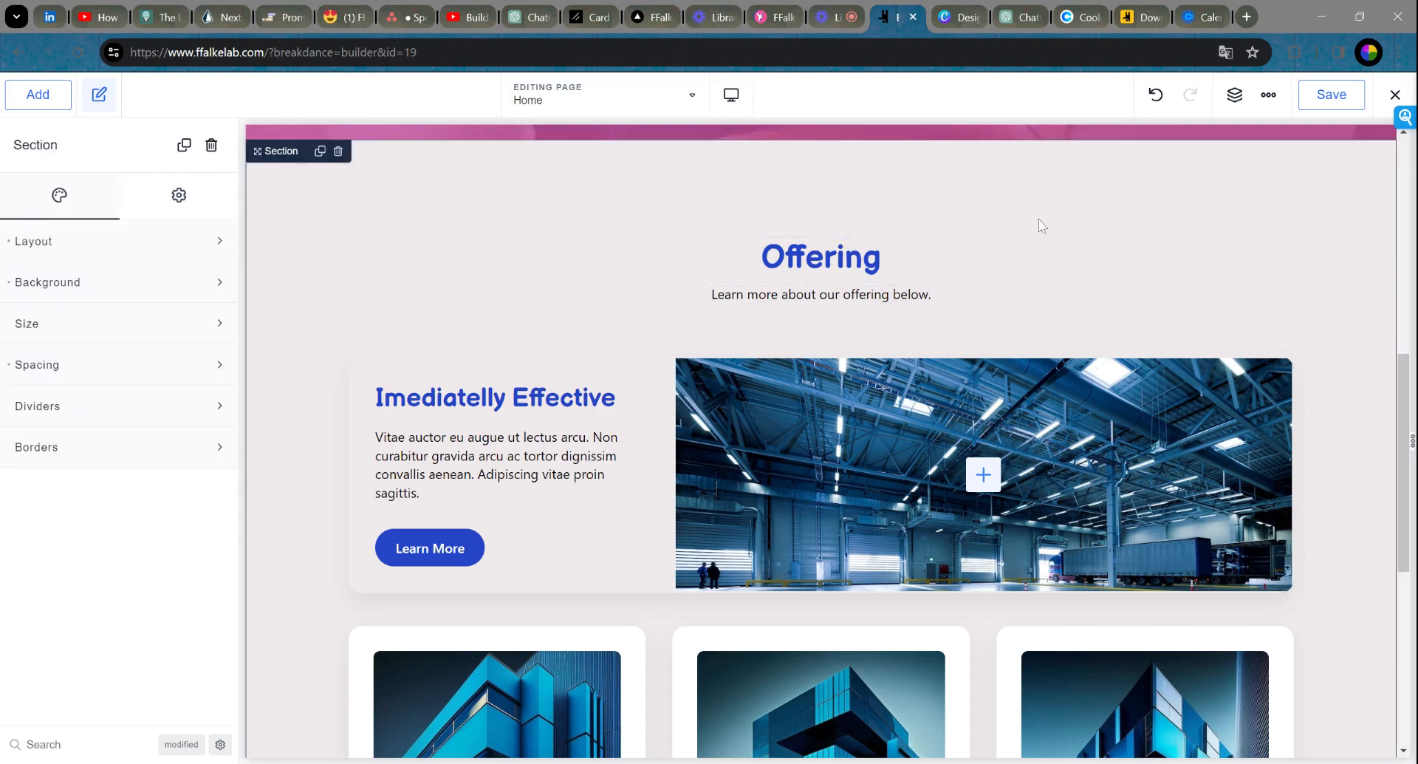
pyautogui.click(558, 371)
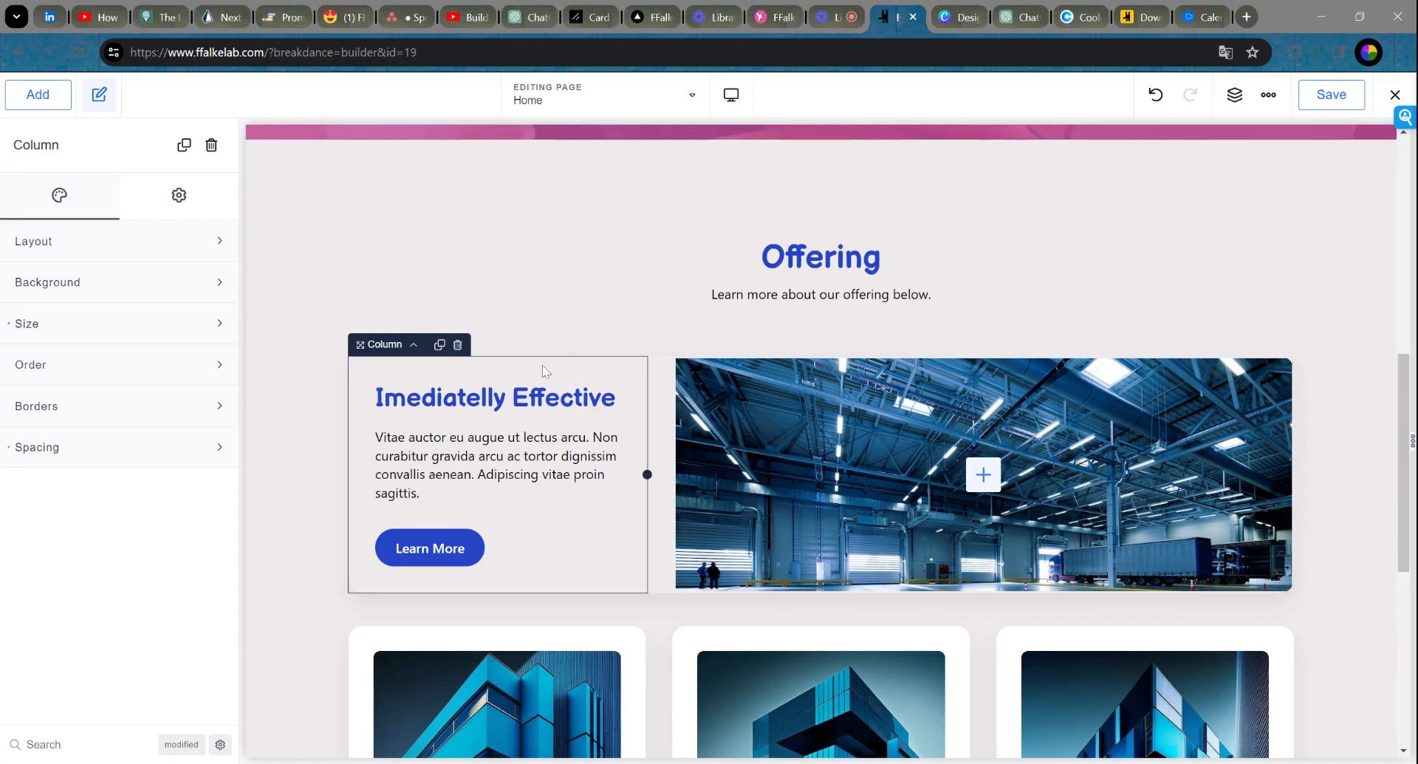
pyautogui.click(415, 347)
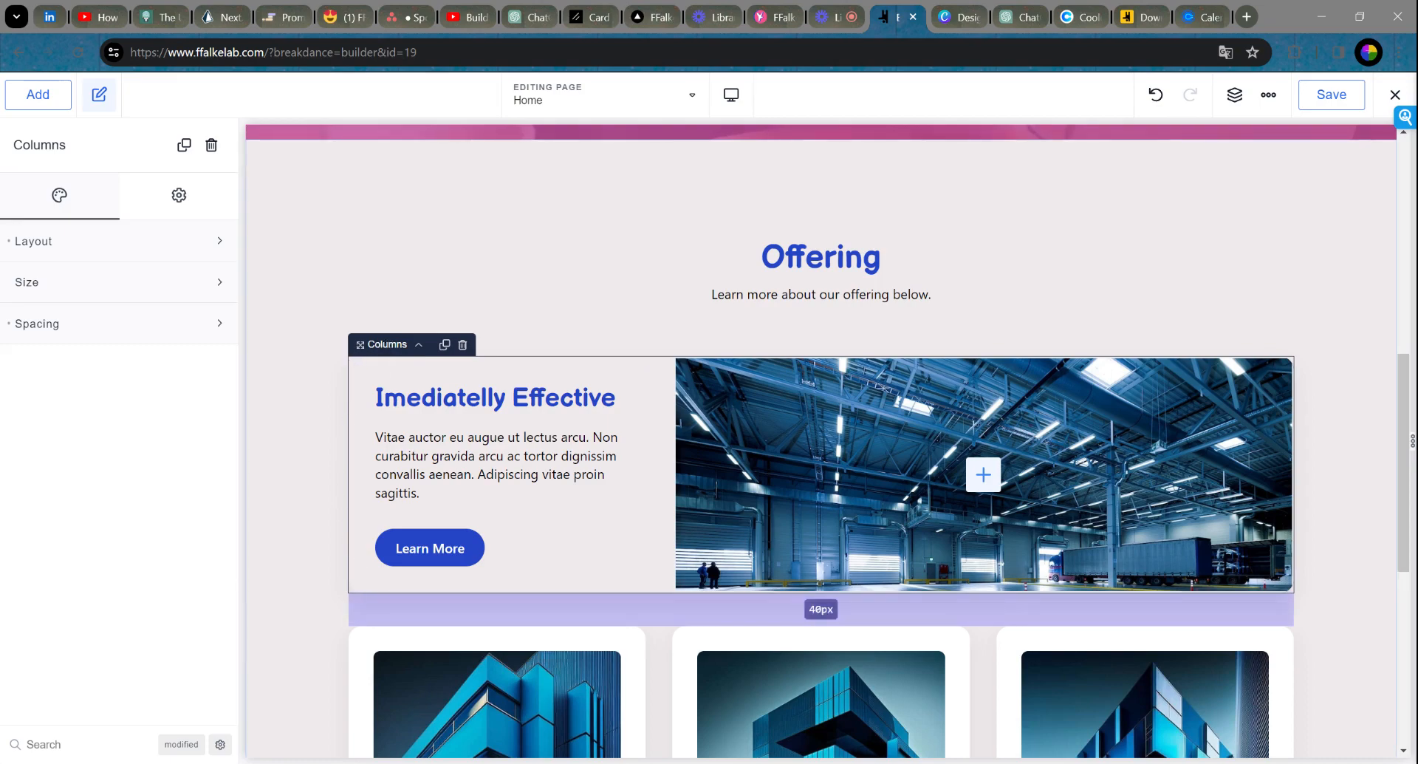
pyautogui.click(463, 345)
pyautogui.scroll(-3, 1332, 277)
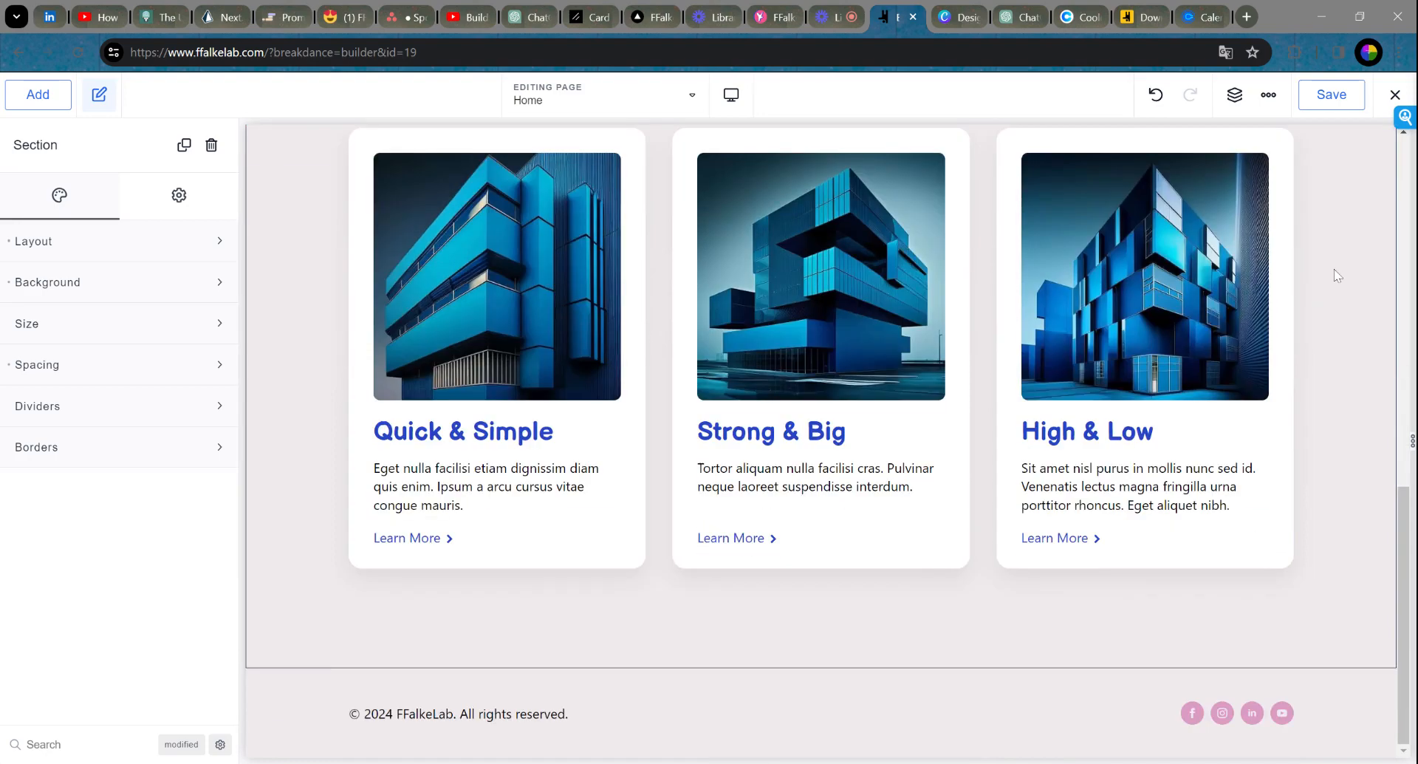
pyautogui.scroll(2, 1336, 272)
pyautogui.scroll(4, 1335, 269)
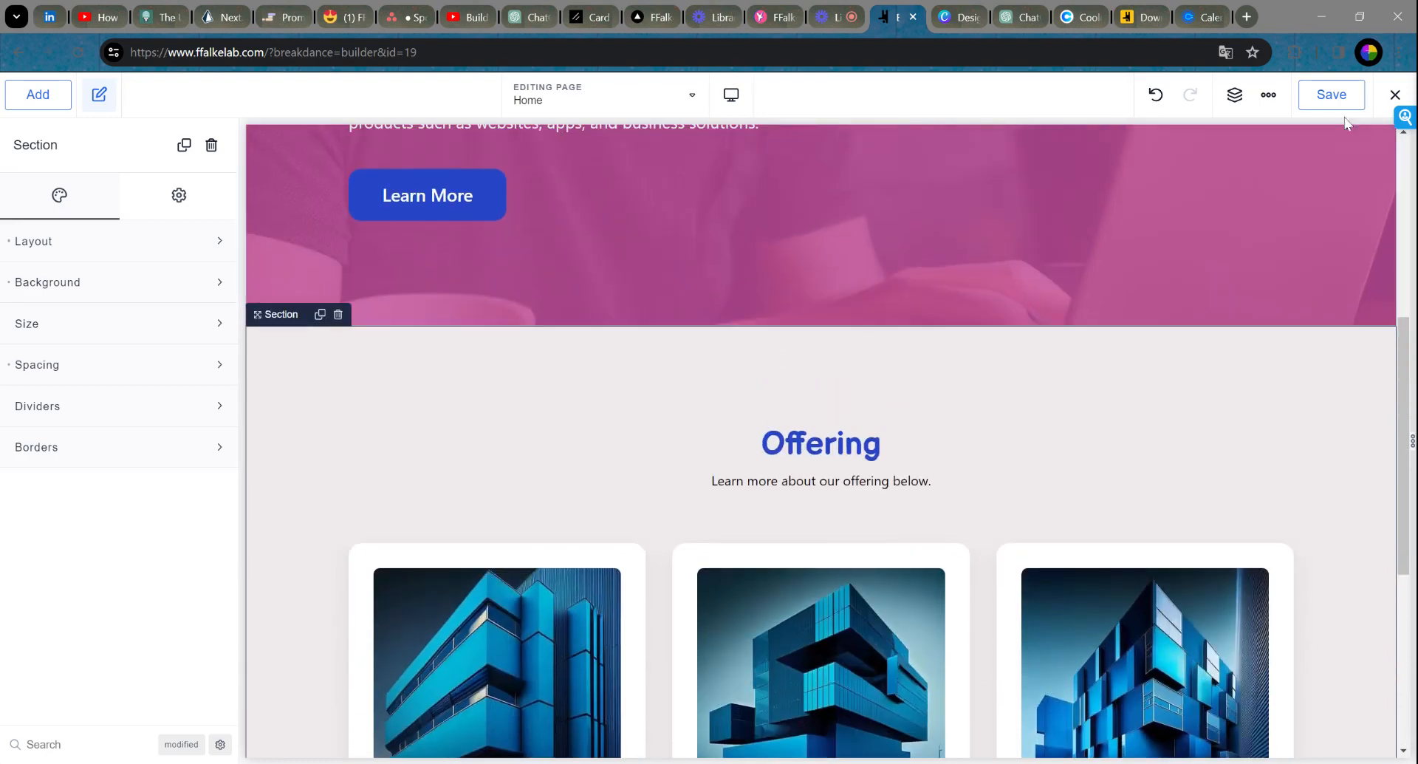
# Step: Save the page and select the Quick & Simple card
pyautogui.click(1332, 94)
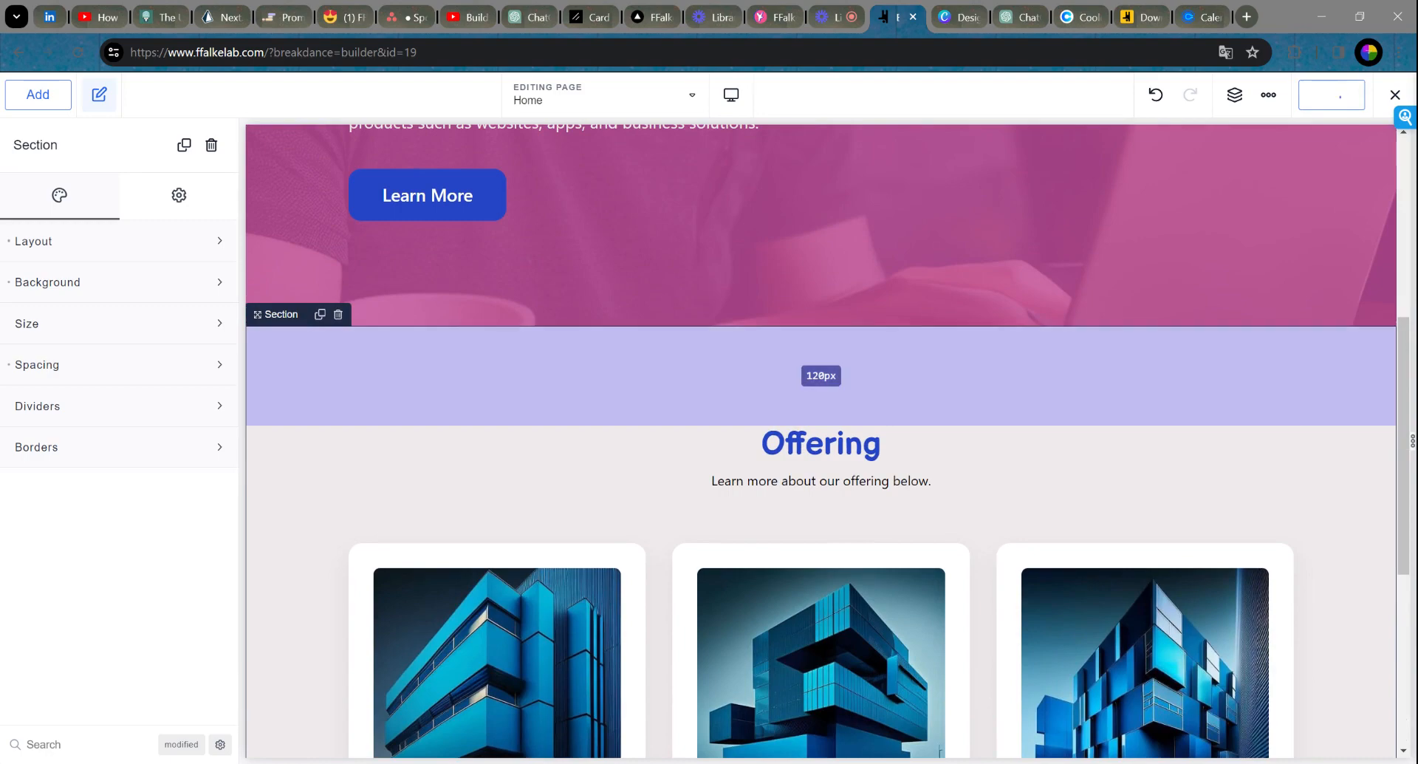
pyautogui.scroll(-5, 1345, 393)
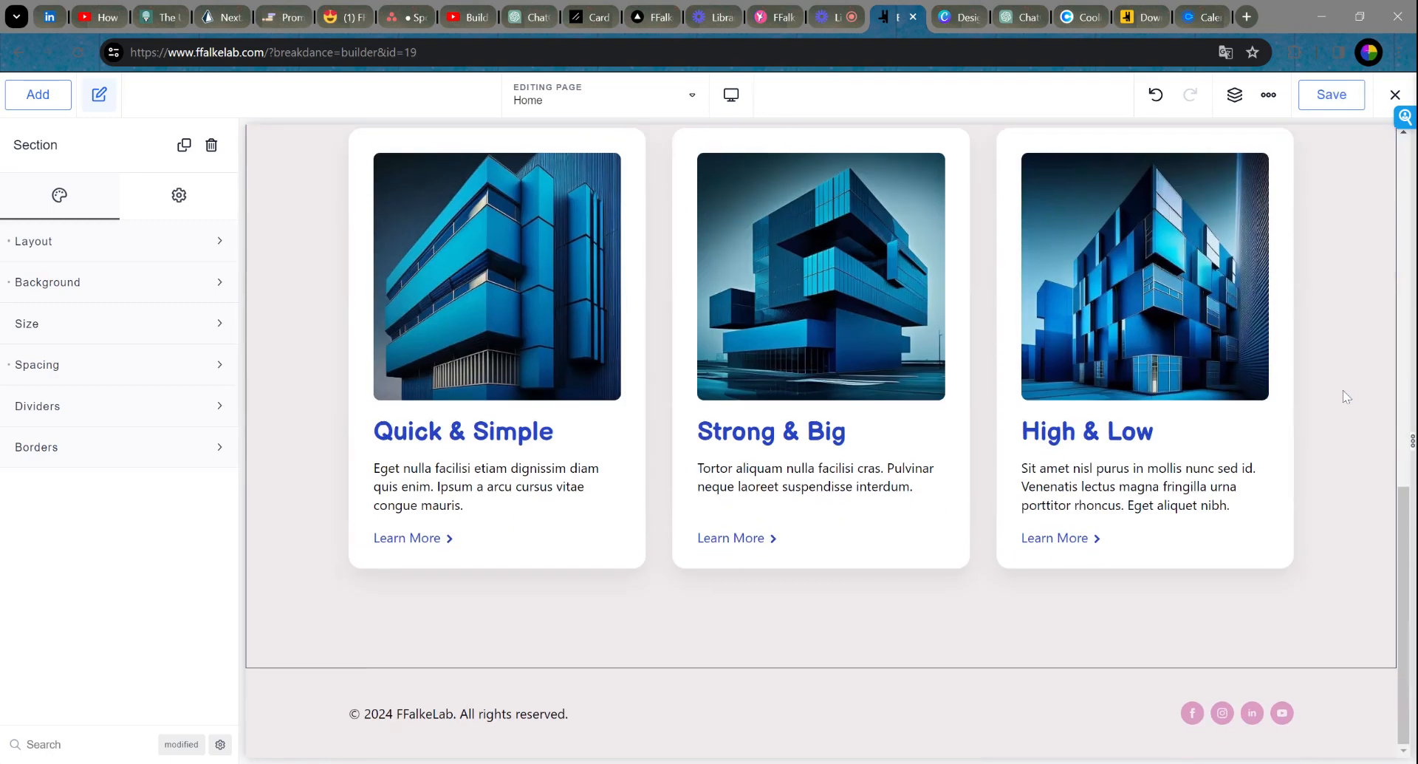
pyautogui.click(466, 436)
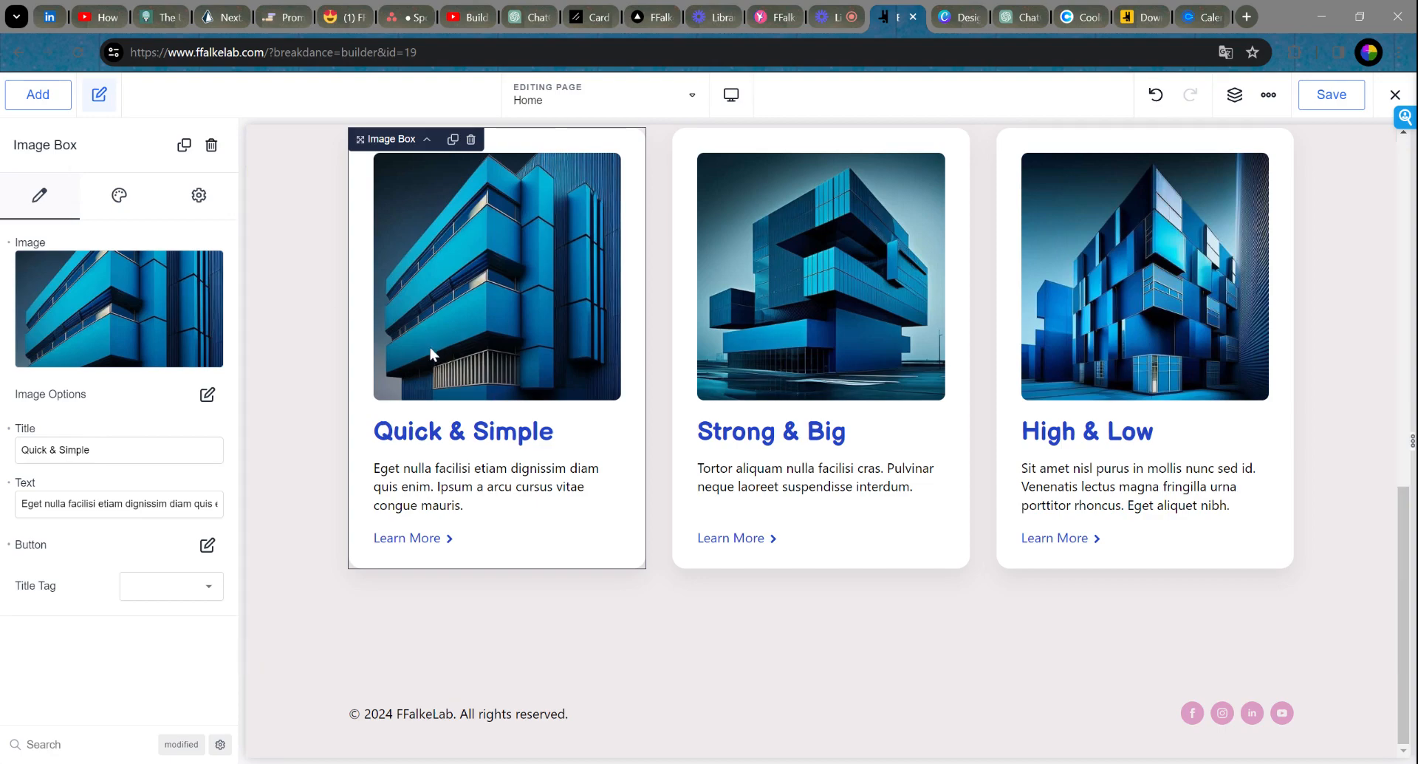
# Step: Inspect the hero section's heading, description paragraph and Learn More button
pyautogui.scroll(10, 450, 361)
pyautogui.click(463, 260)
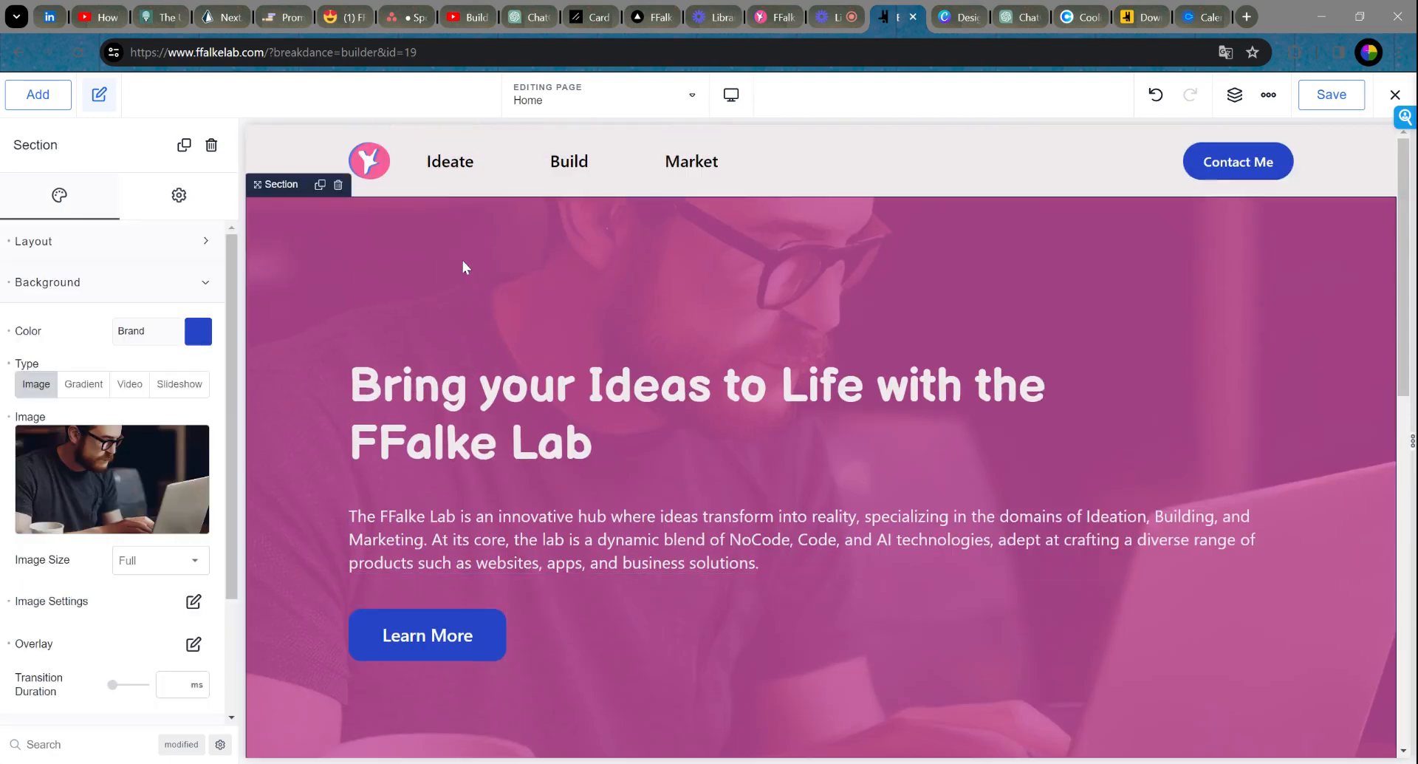
pyautogui.scroll(-2, 463, 262)
pyautogui.click(425, 224)
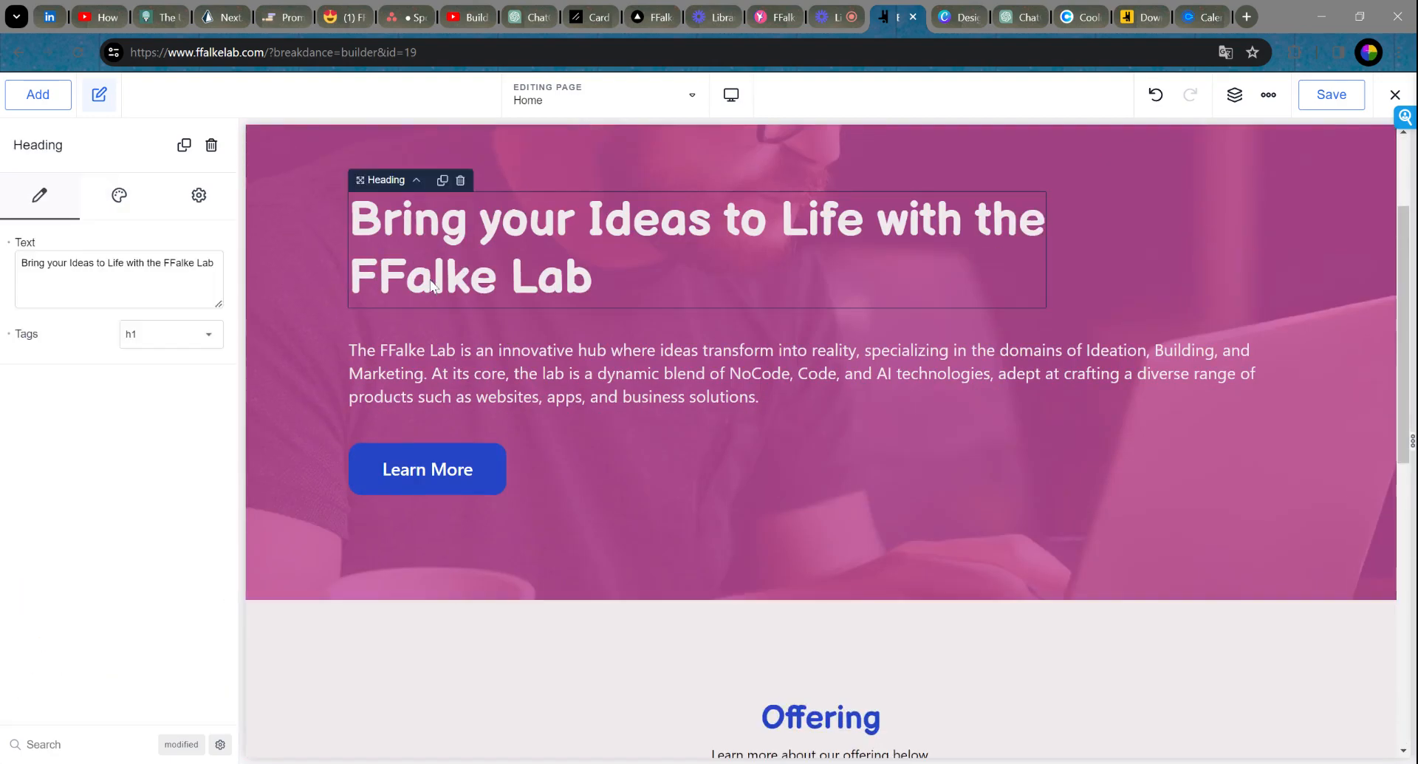
pyautogui.click(452, 383)
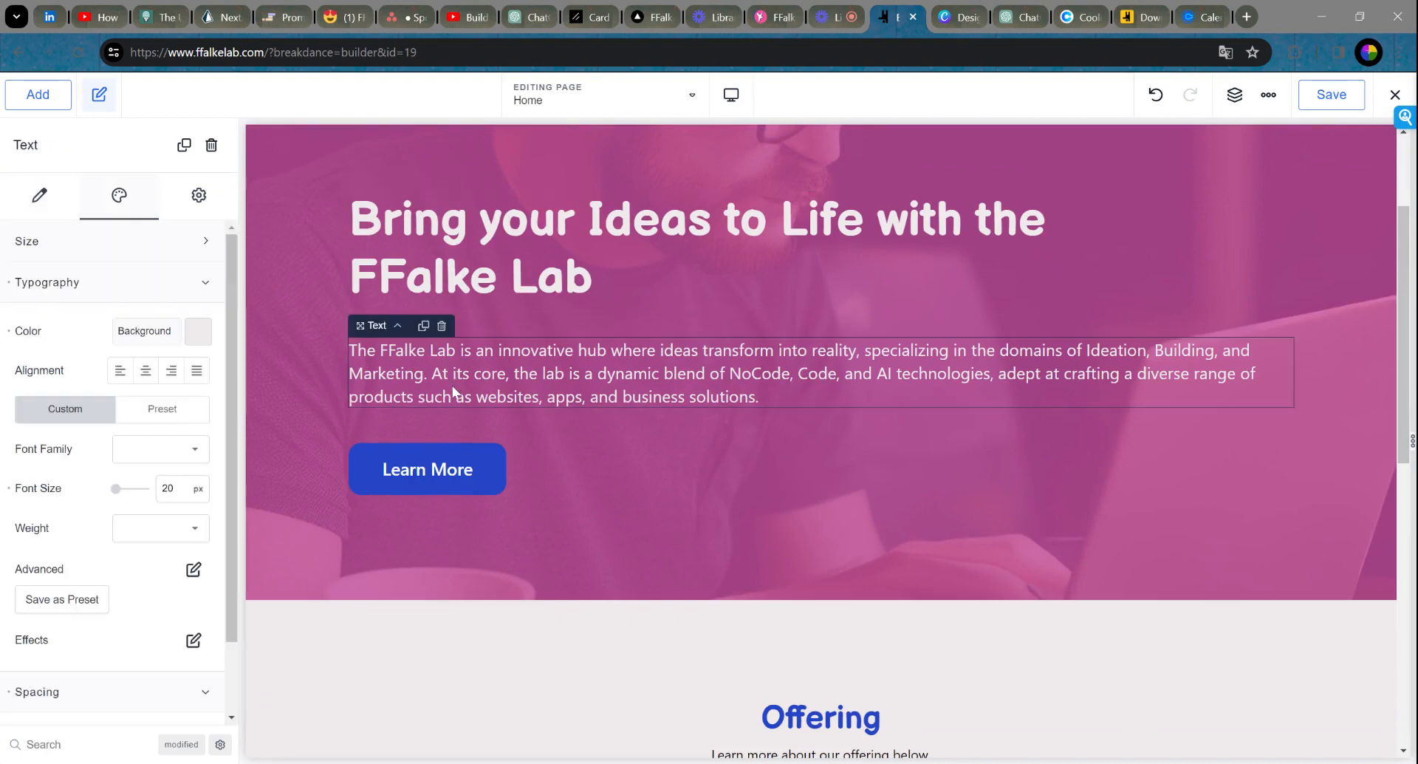
pyautogui.click(497, 482)
# Step: Rename the first offering card's title from Quick & Simple to Ideate
pyautogui.scroll(-10, 782, 420)
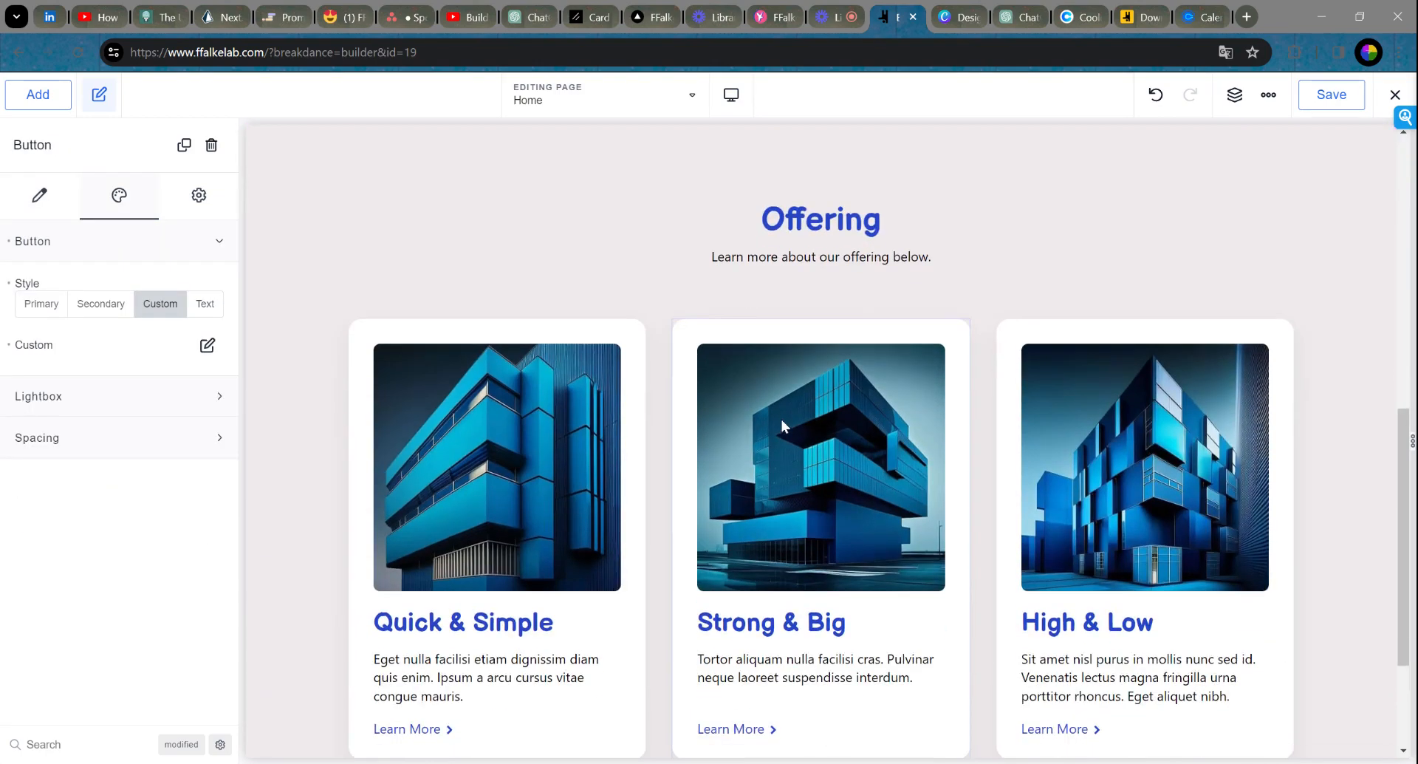
pyautogui.click(602, 171)
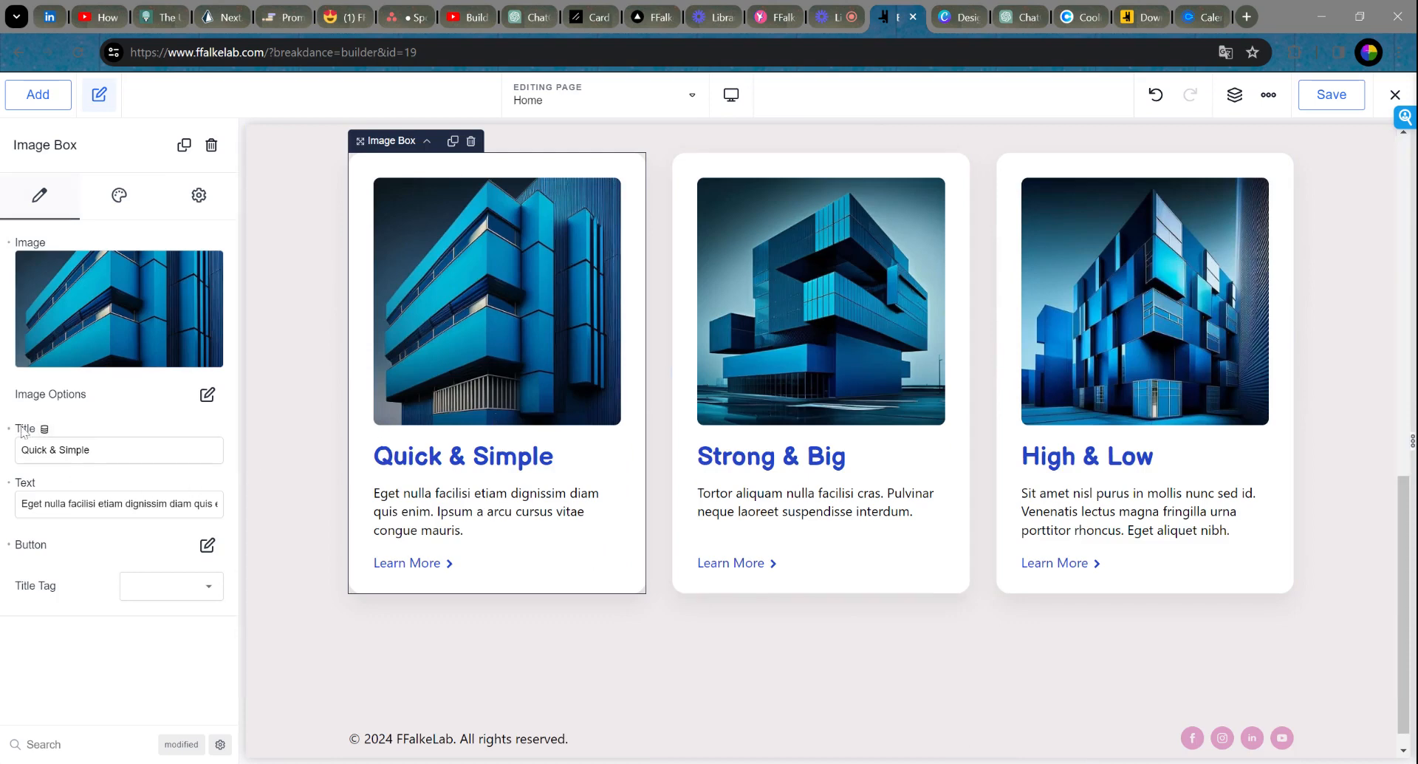
pyautogui.moveTo(91, 450); pyautogui.dragTo(6, 480)
pyautogui.write('Ideate')
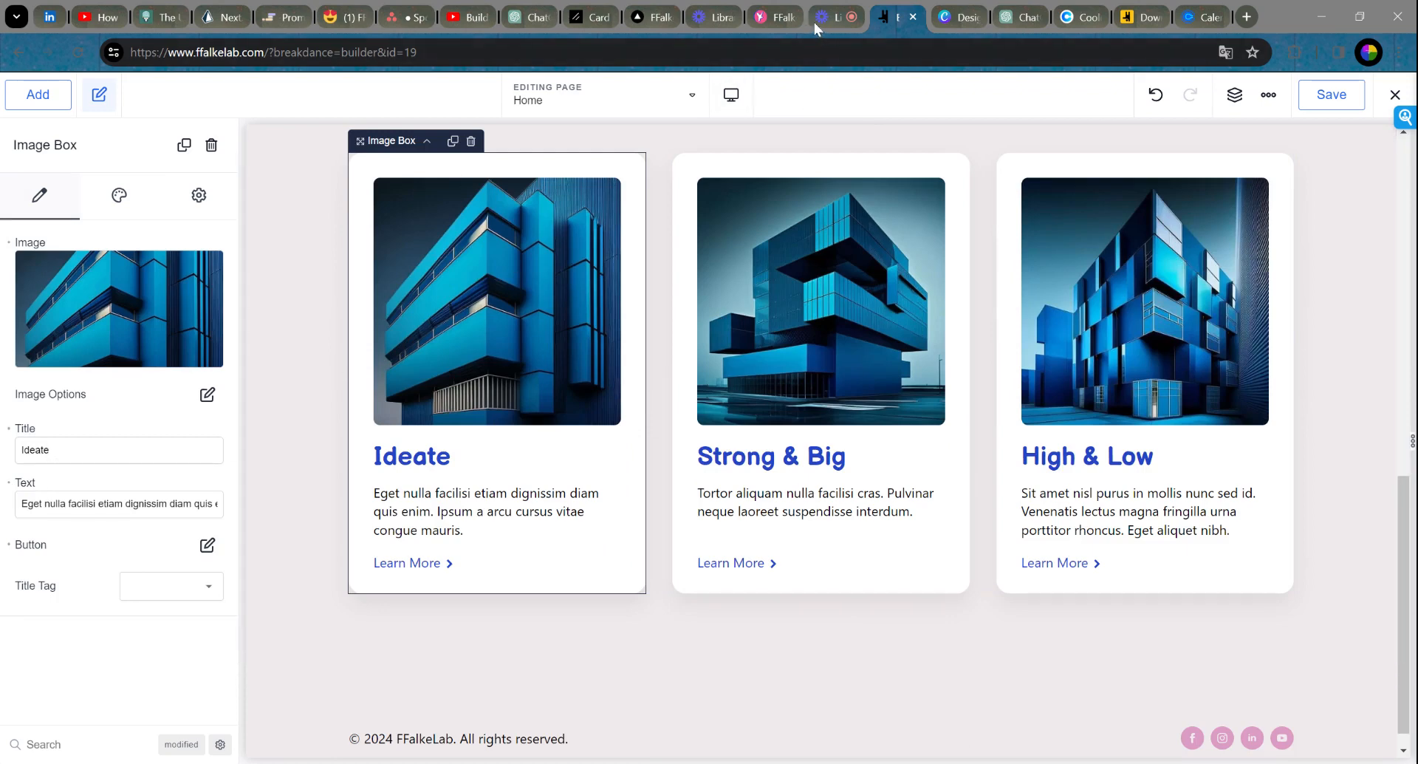
# Step: Copy ChatGPT's Ideate paragraph and return to the first card's body text in Breakdance
pyautogui.click(1017, 20)
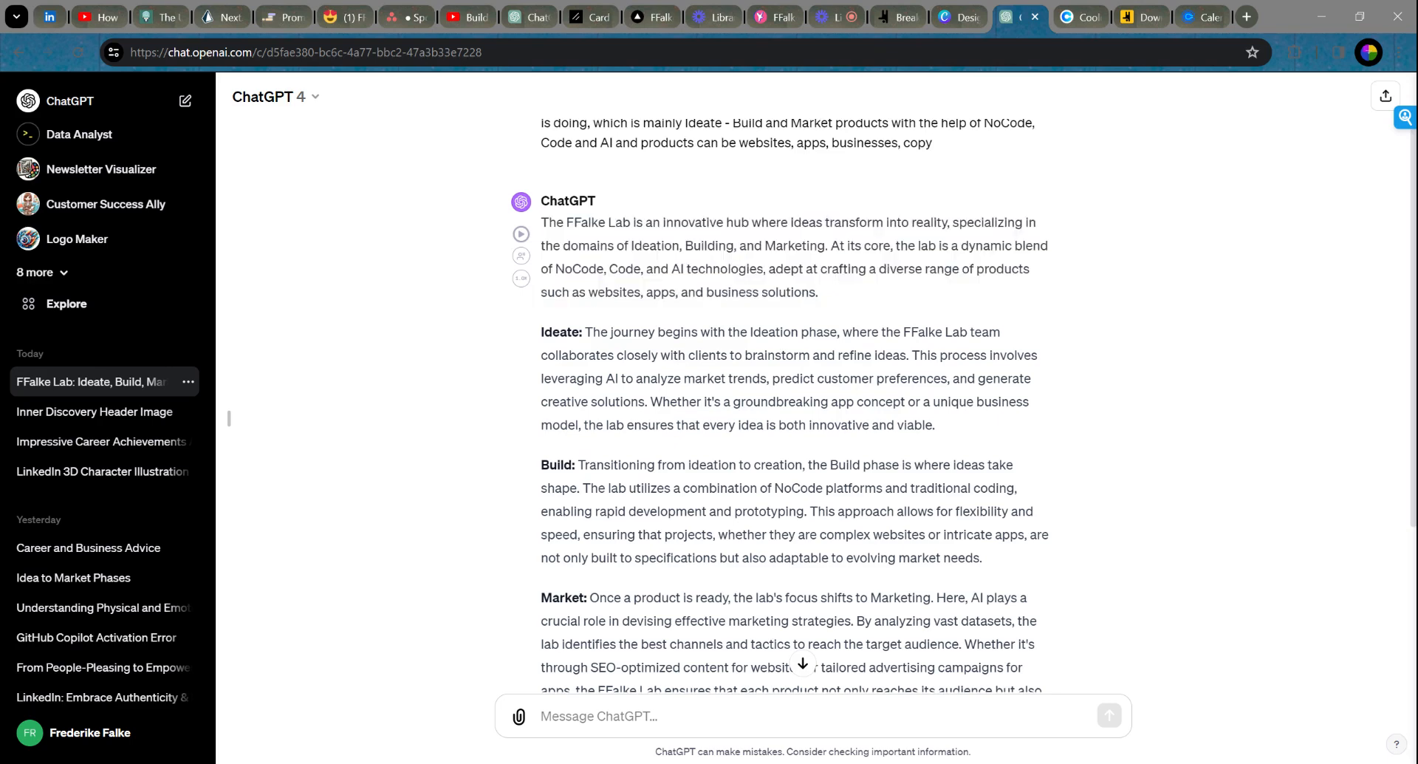
pyautogui.moveTo(586, 332); pyautogui.dragTo(949, 432)
pyautogui.hotkey('ctrl', 'c')
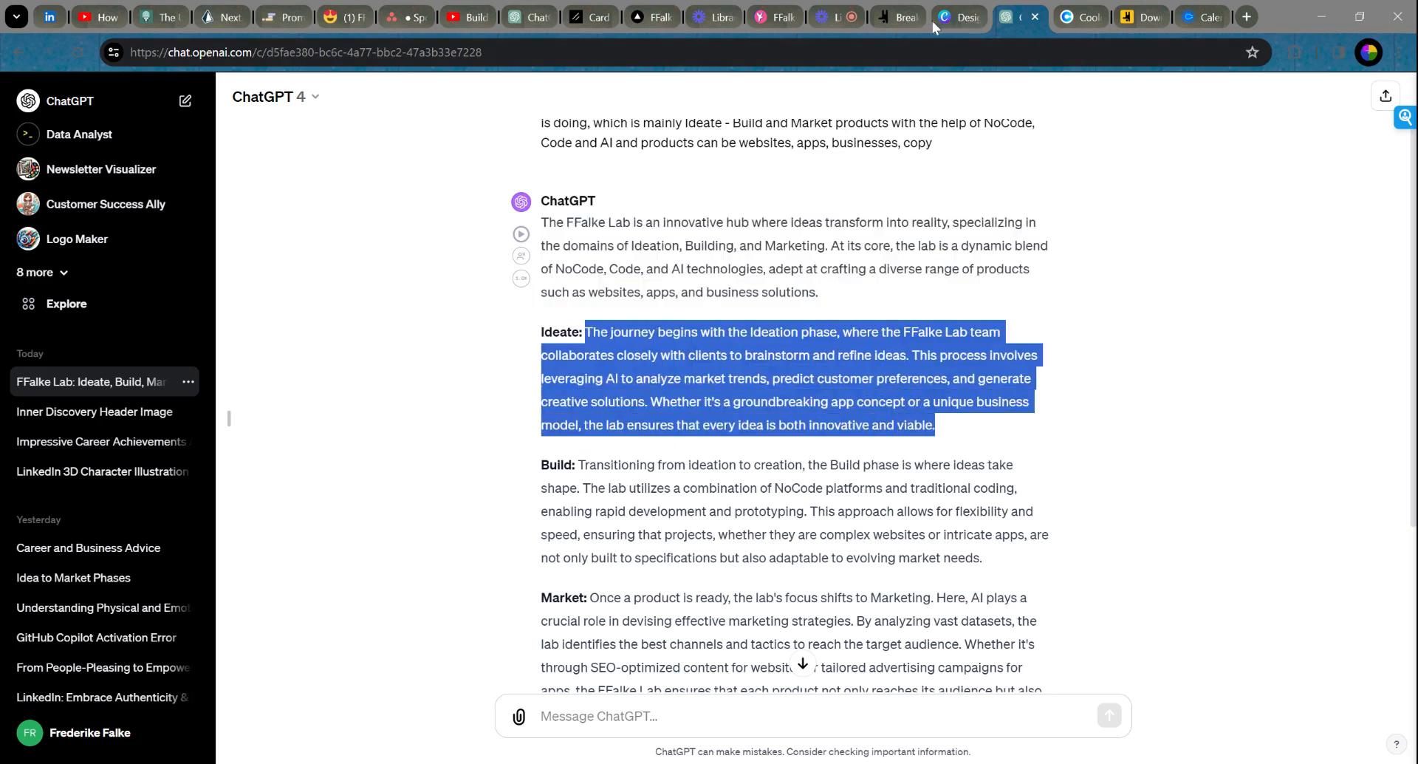
pyautogui.click(888, 19)
pyautogui.press('Tab')
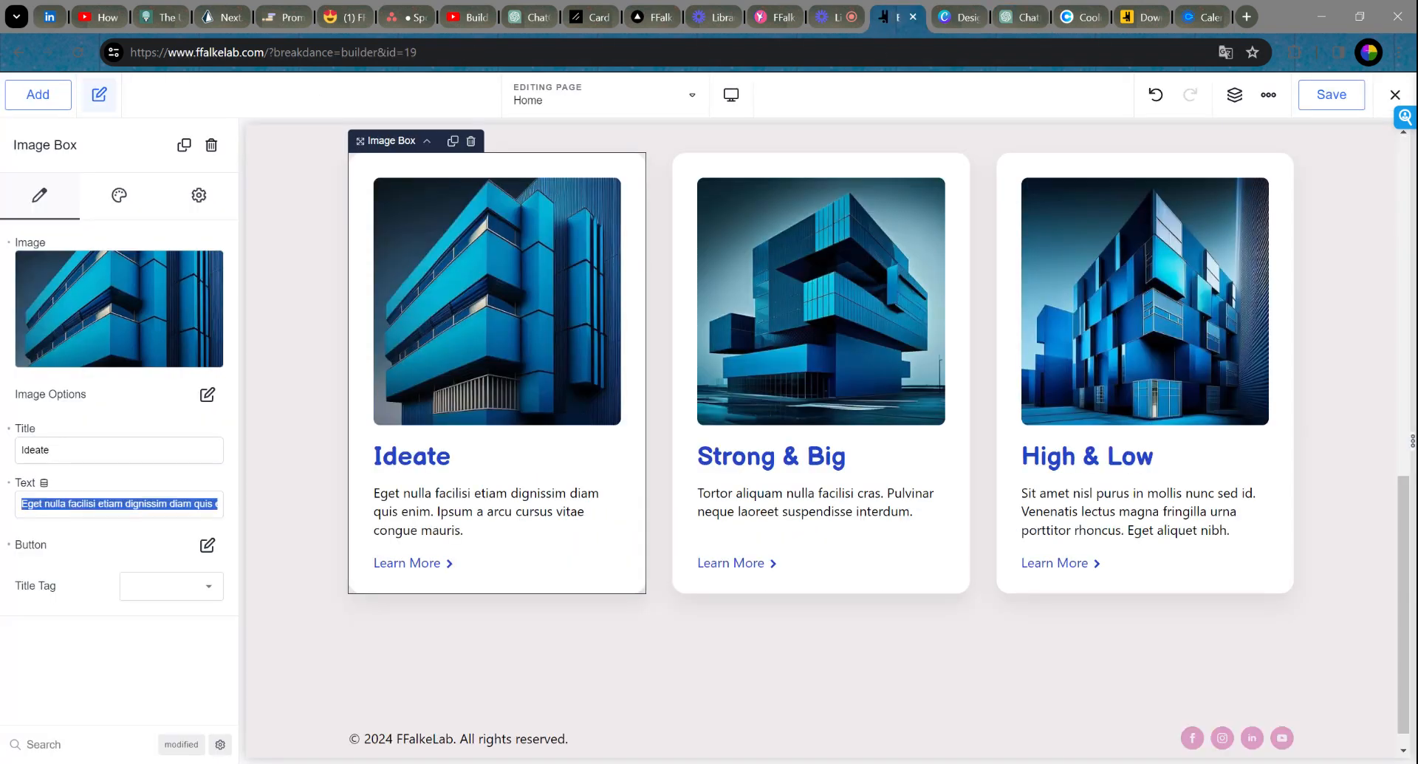
# Step: Paste the ChatGPT Ideate paragraph into the first card's text and review it
pyautogui.hotkey('ctrl', 'v')
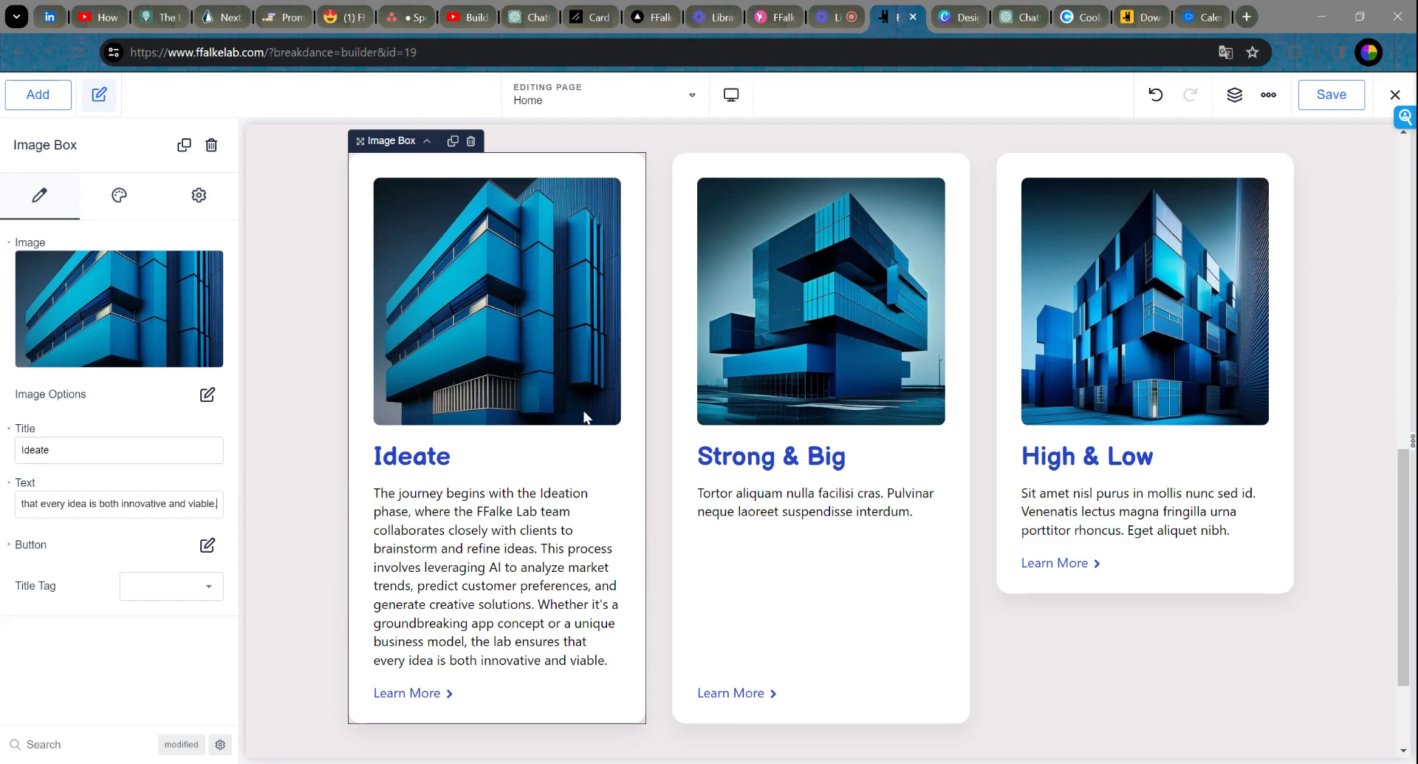
pyautogui.scroll(-1, 510, 469)
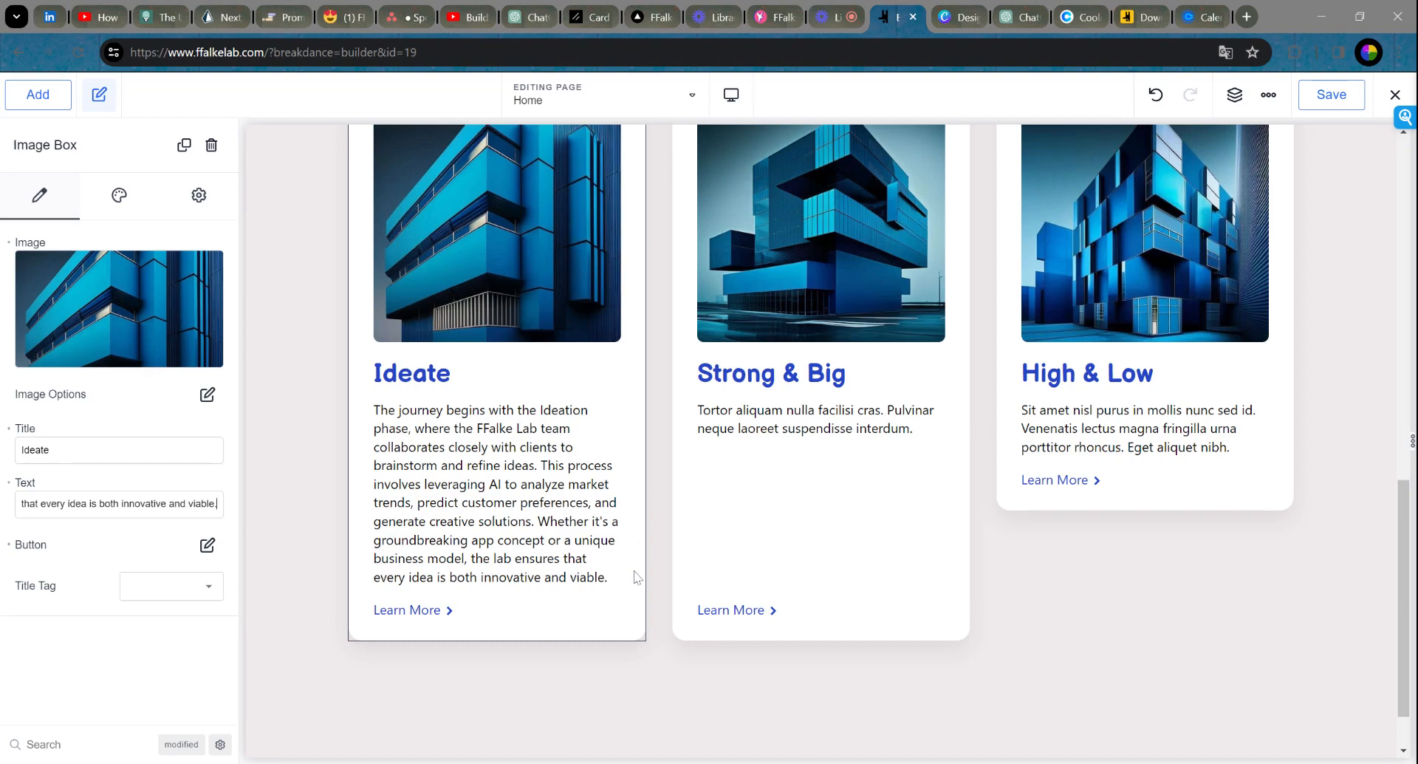
# Step: Draft a ChatGPT prompt shortening the Ideate, Build and Market texts to 50 words in a 'We will… together' style
pyautogui.click(1025, 18)
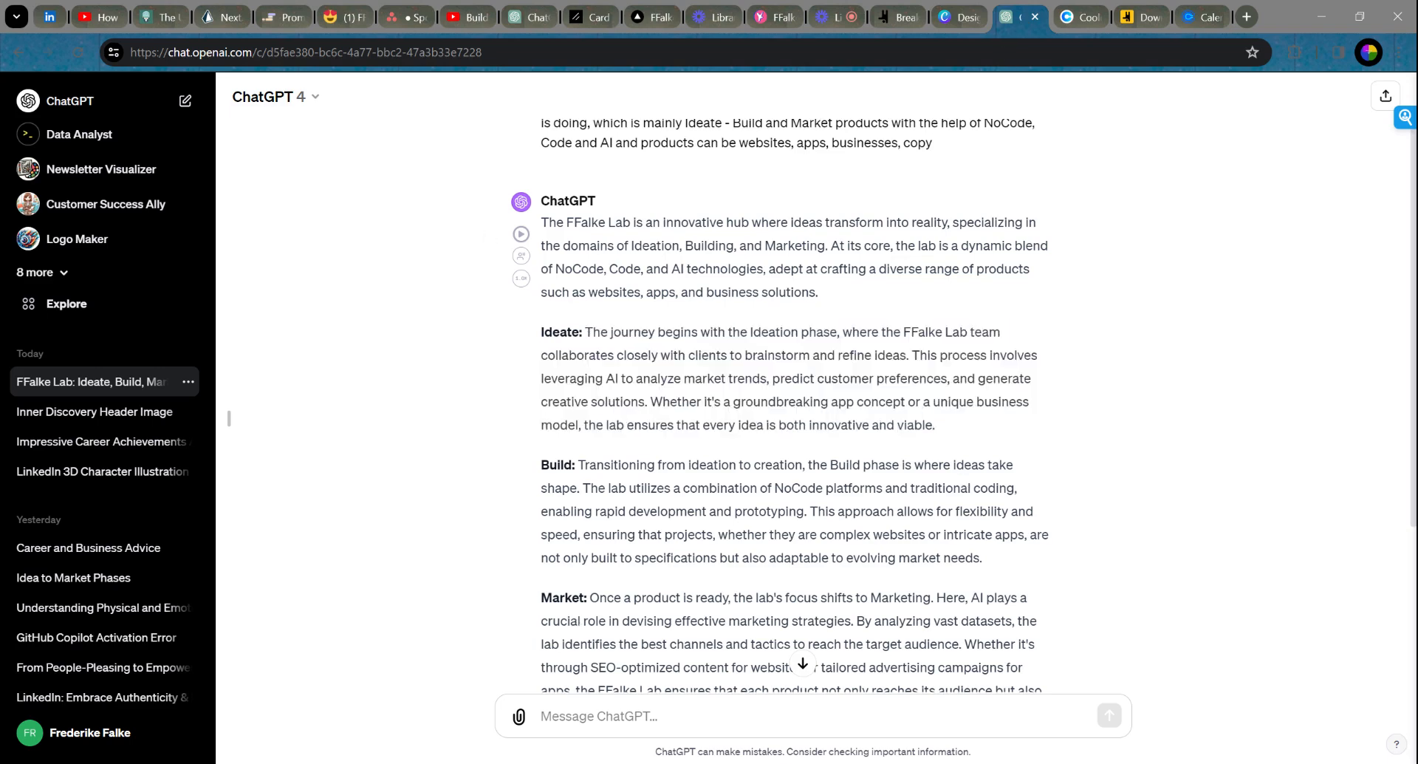
pyautogui.scroll(-3, 812, 405)
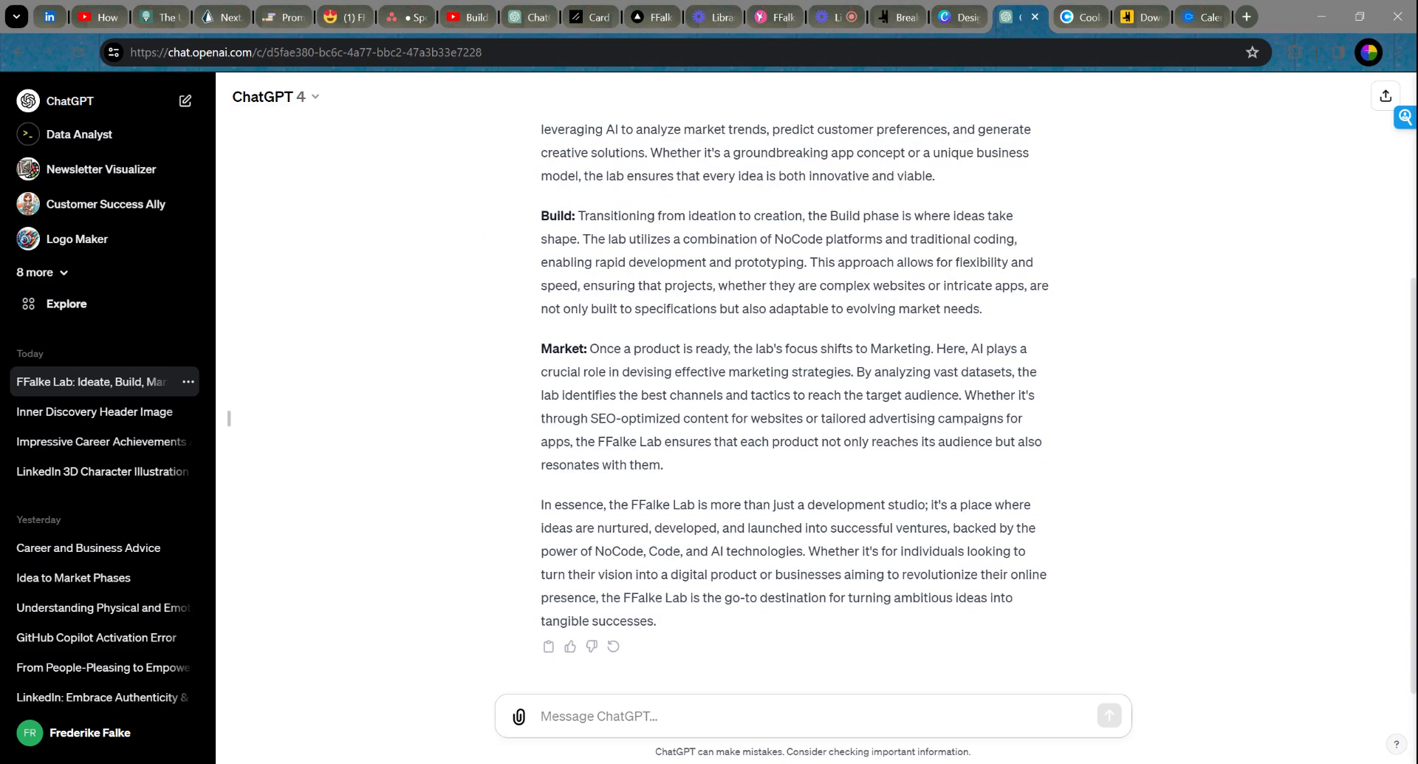
pyautogui.write('Thanks GPT. ')
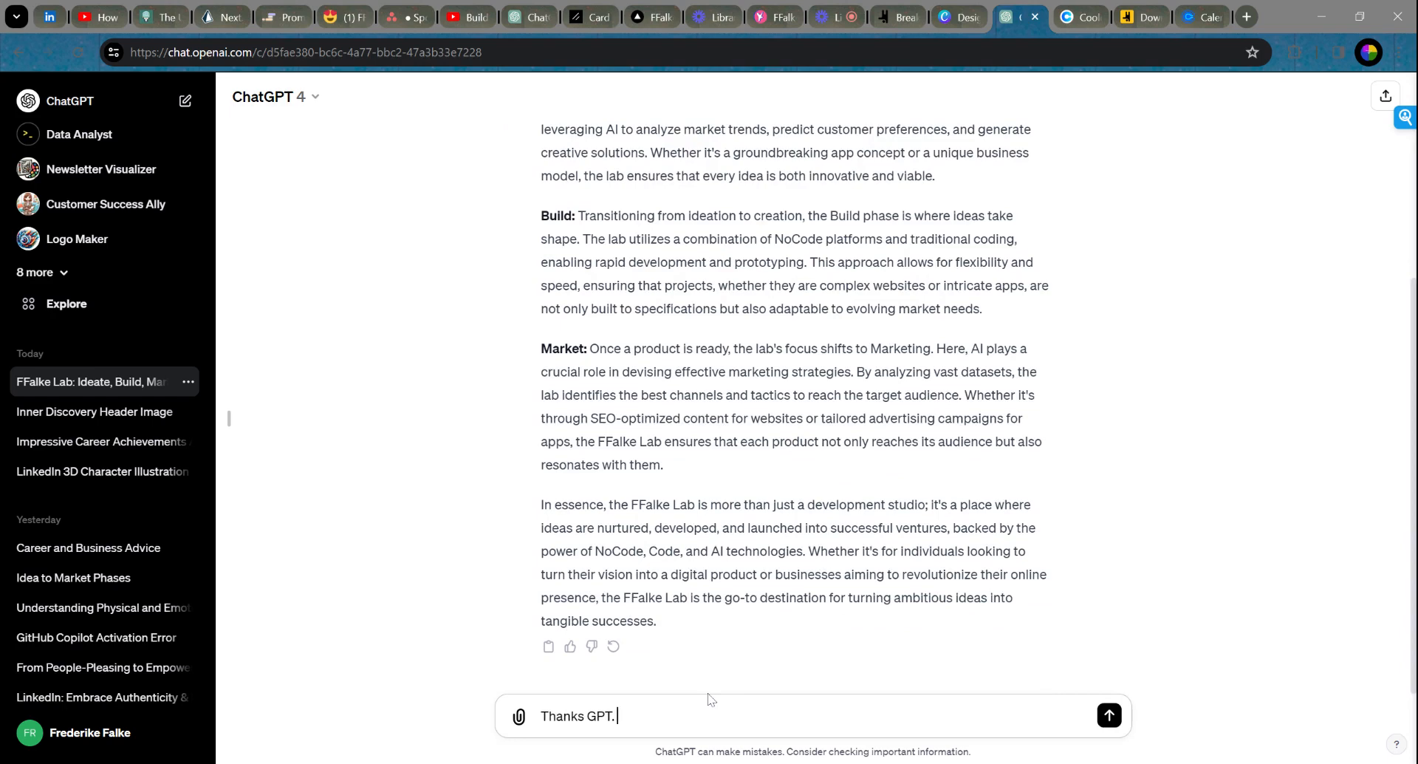
pyautogui.write('Can you please take those three ')
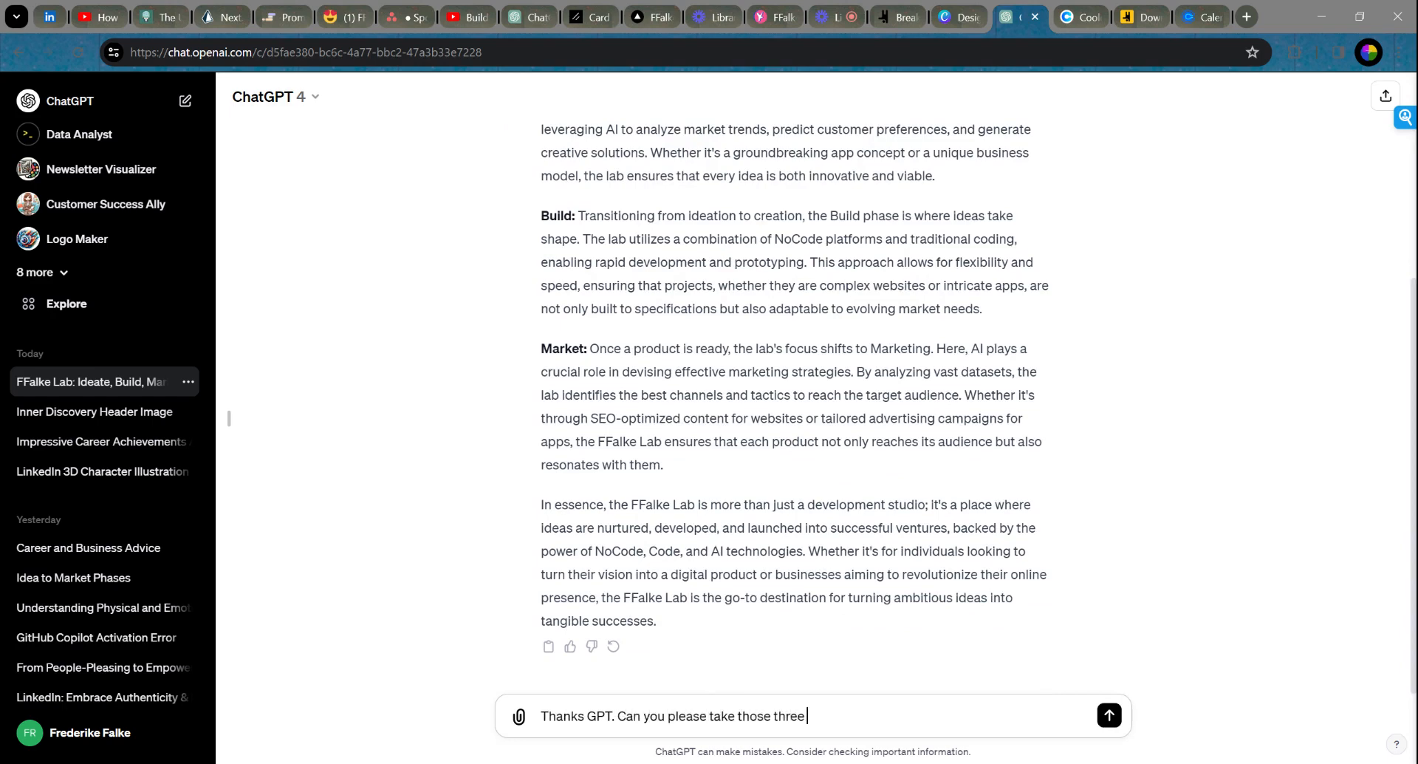
pyautogui.write('phases Ideate, Build ')
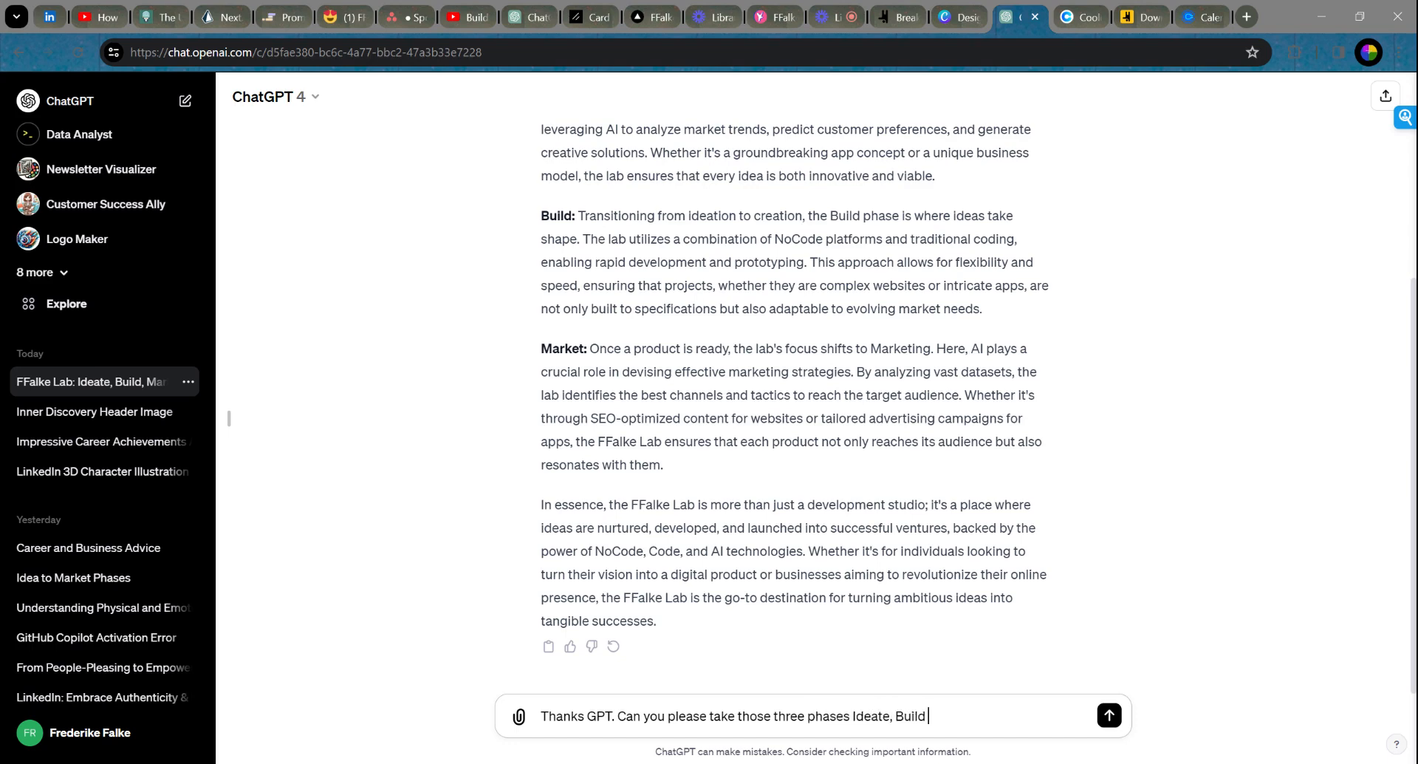
pyautogui.write('and Market and the text tha')
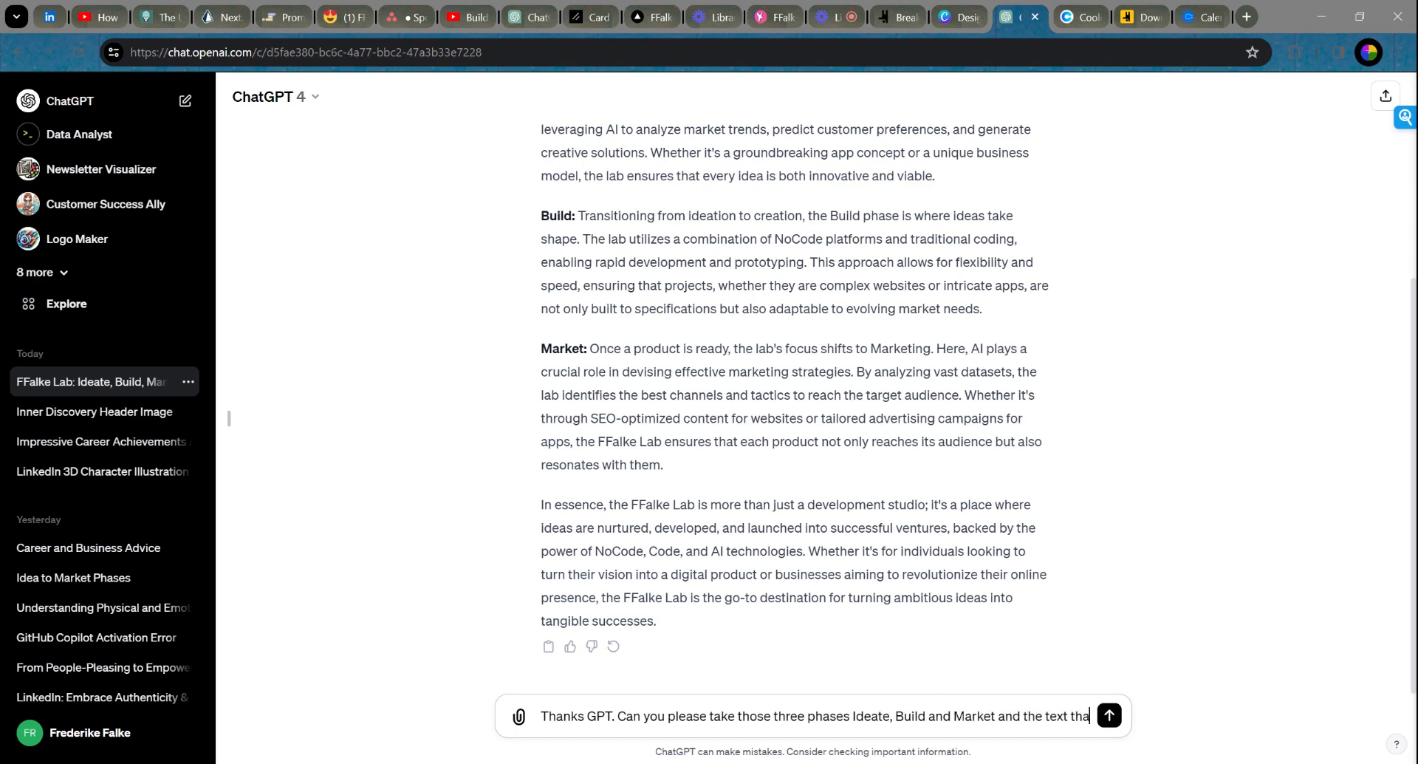
pyautogui.write('t you written, a')
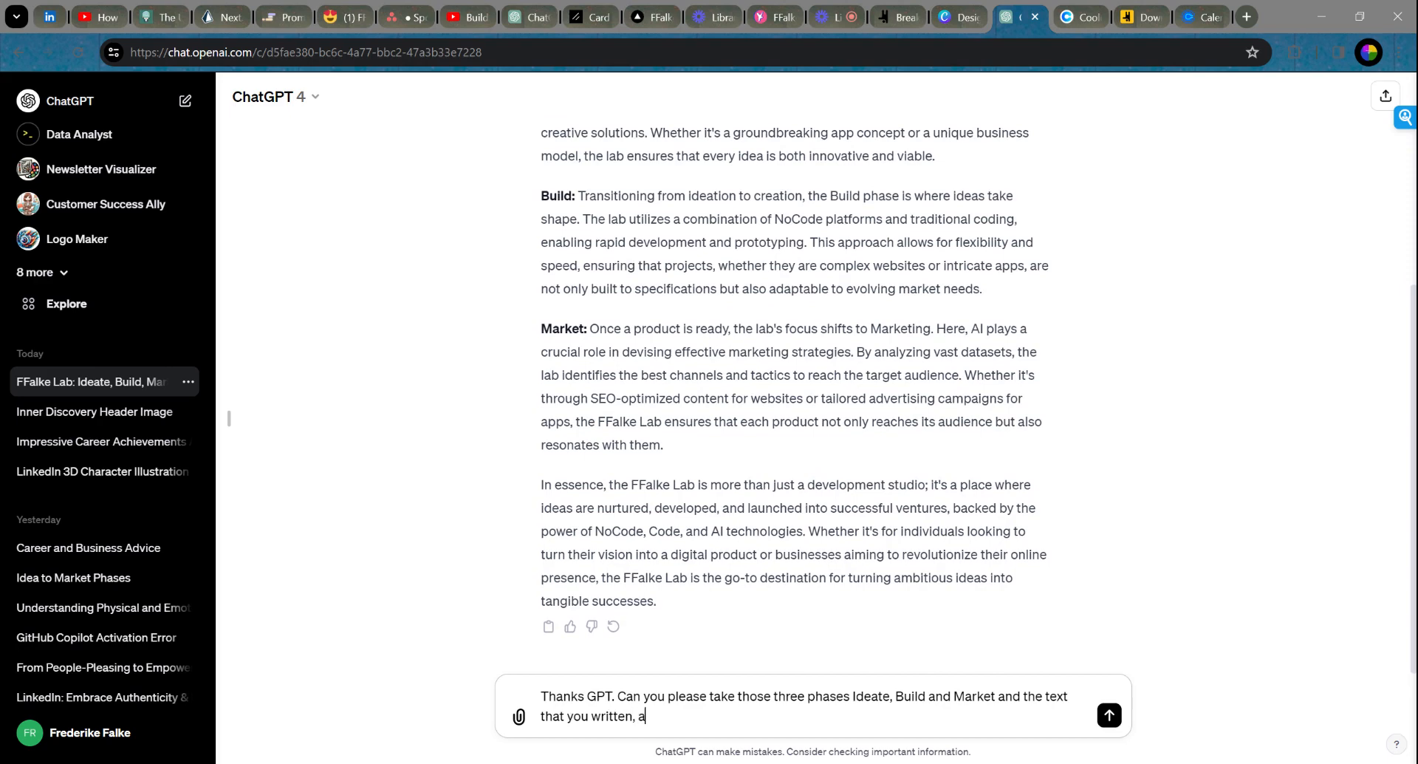
pyautogui.write('nd make that text per ')
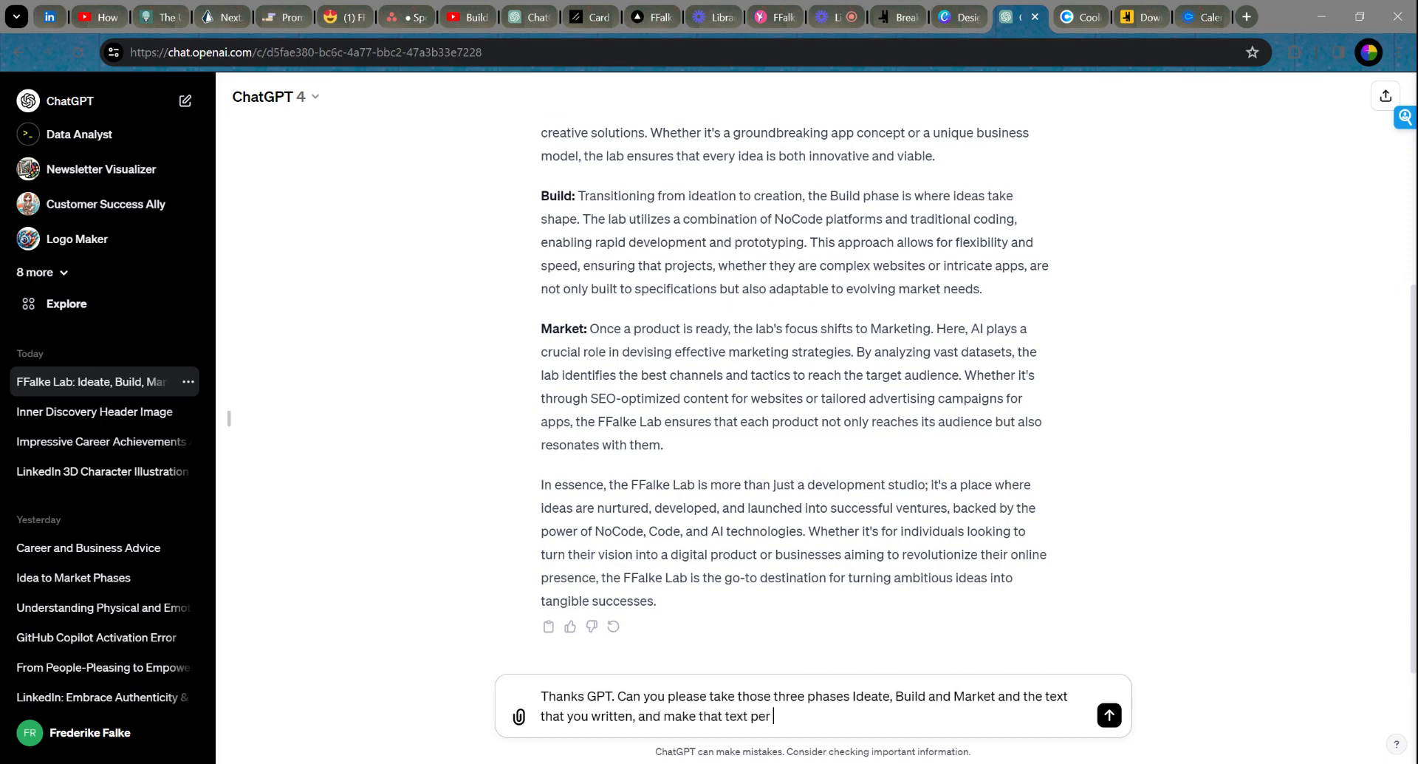
pyautogui.write('phase much shorter, ba')
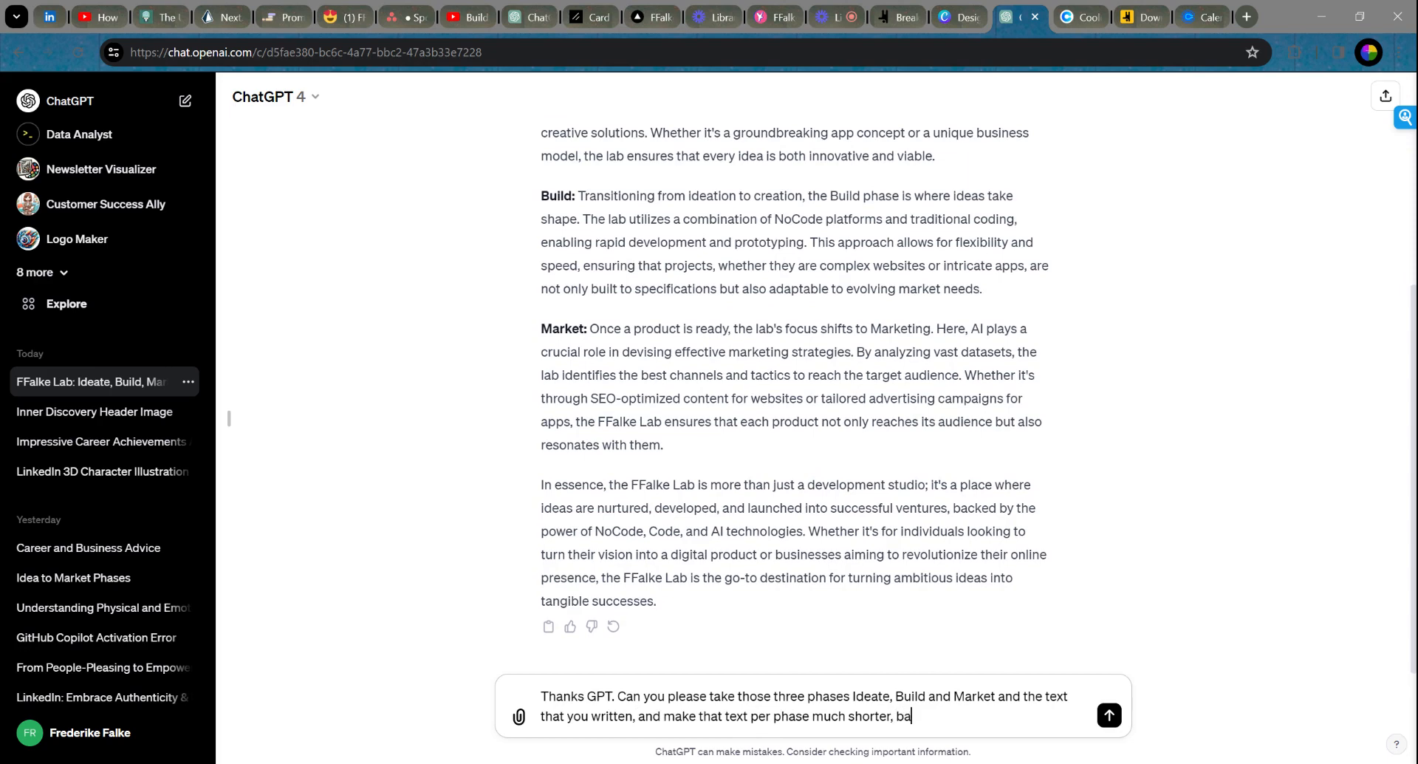
pyautogui.write('sically shorten it to 50 50')
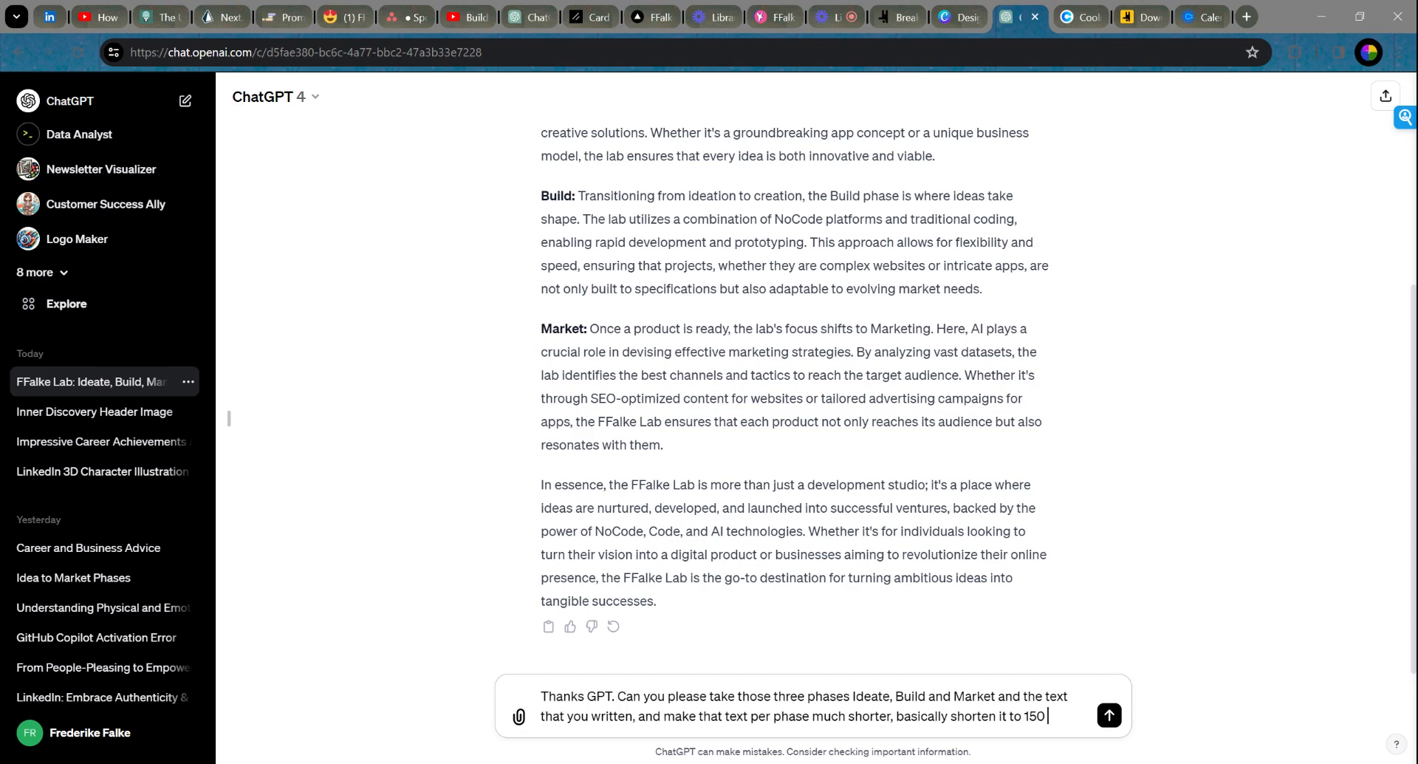
pyautogui.press('BackSpace')
pyautogui.press('BackSpace')
pyautogui.press('BackSpace')
pyautogui.press('BackSpace')
pyautogui.write('50 words and write it')
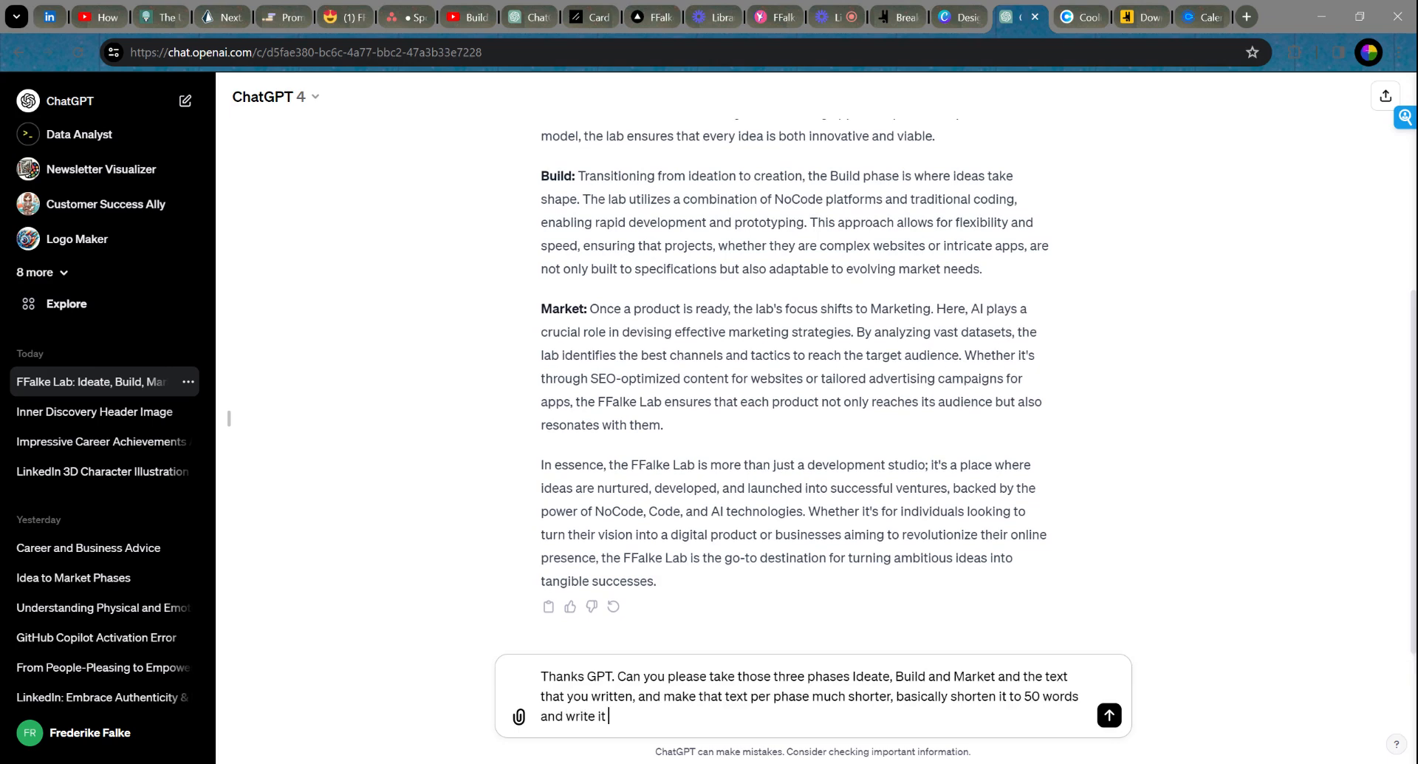
pyautogui.write(' in the style of "I offer yo')
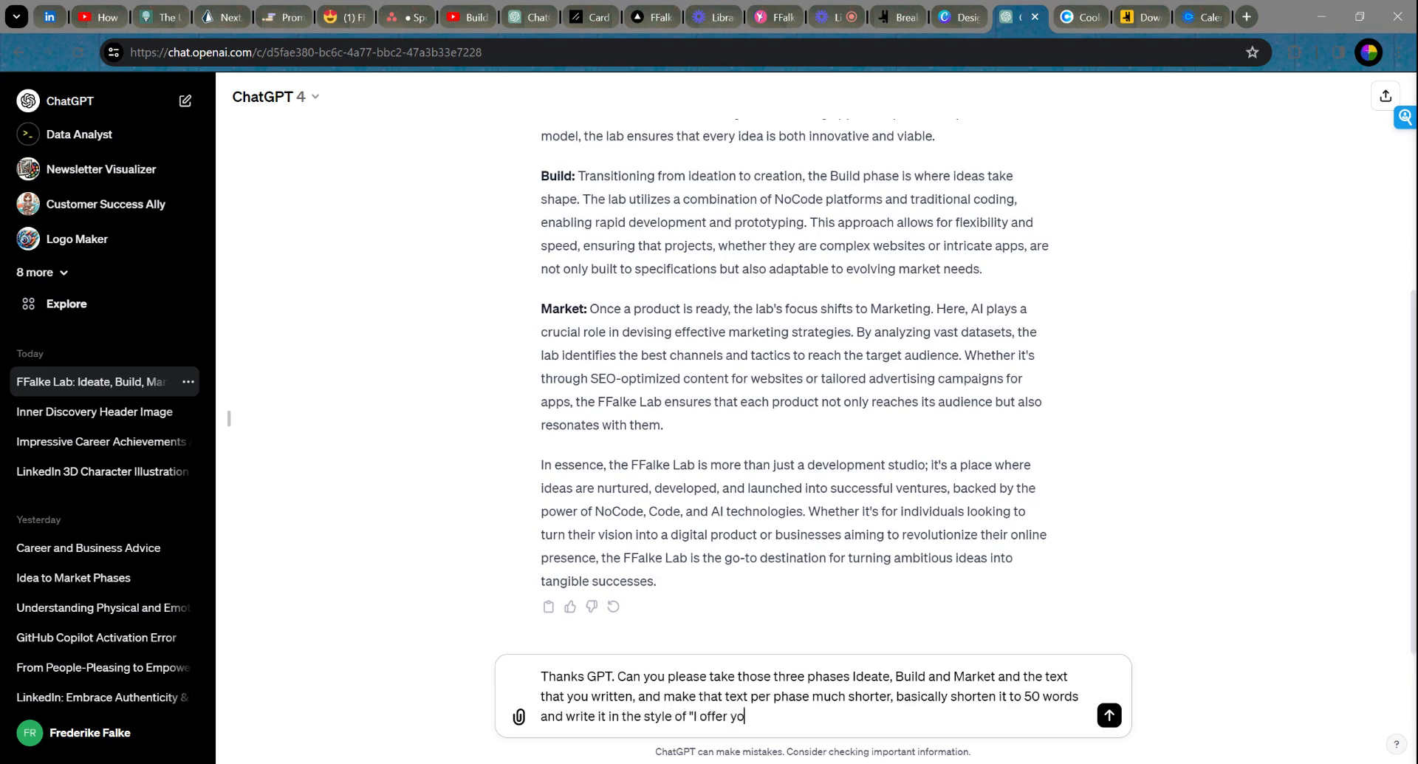
pyautogui.write('u that....')
pyautogui.press('BackSpace')
pyautogui.press('BackSpace')
pyautogui.press('BackSpace')
pyautogui.press('BackSpace')
pyautogui.press('BackSpace')
pyautogui.press('BackSpace')
pyautogui.press('BackSpace')
pyautogui.press('BackSpace')
pyautogui.press('BackSpace')
pyautogui.press('BackSpace')
pyautogui.press('BackSpace')
pyautogui.press('BackSpace')
pyautogui.press('BackSpace')
pyautogui.press('BackSpace')
pyautogui.press('BackSpace')
pyautogui.press('BackSpace')
pyautogui.press('BackSpace')
pyautogui.press('BackSpace')
pyautogui.write('We will do the following in ')
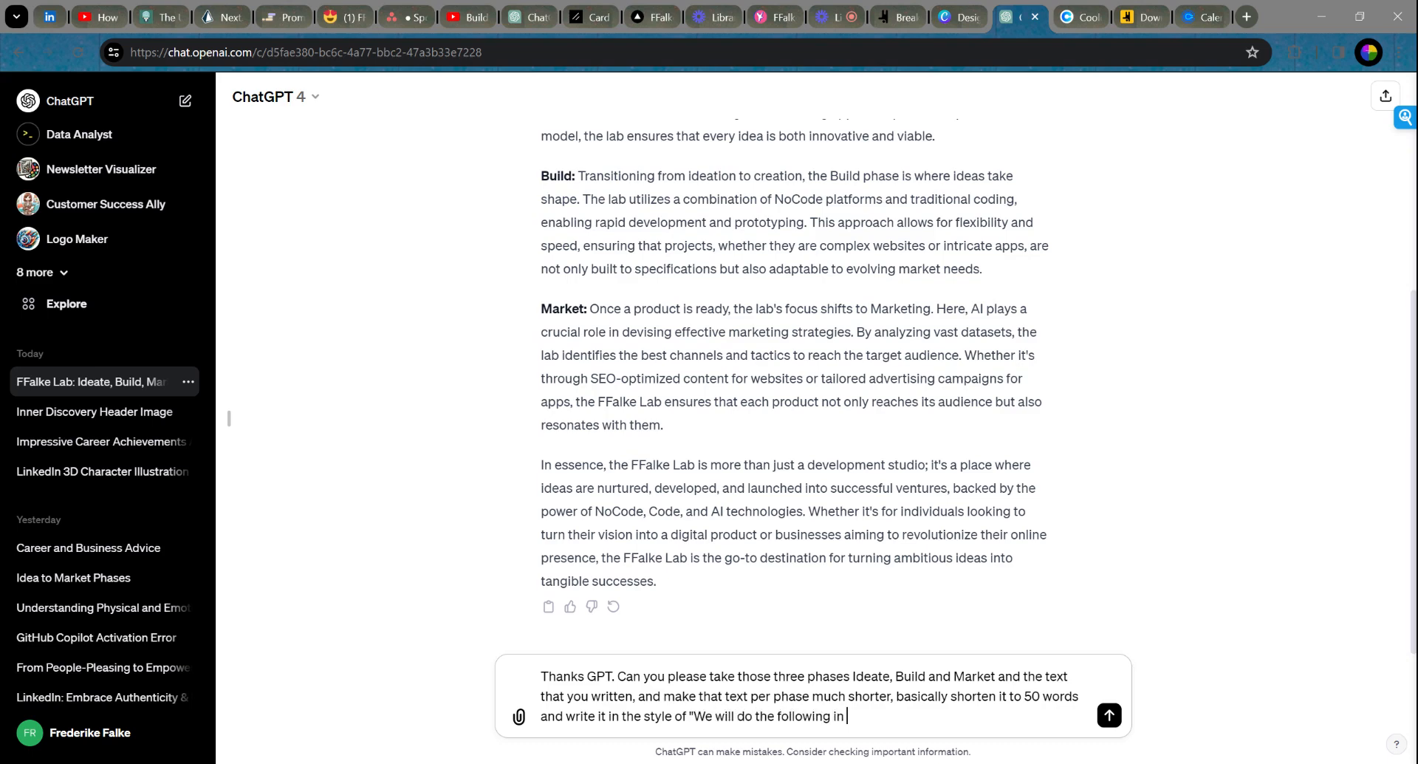
pyautogui.write('that phase together...')
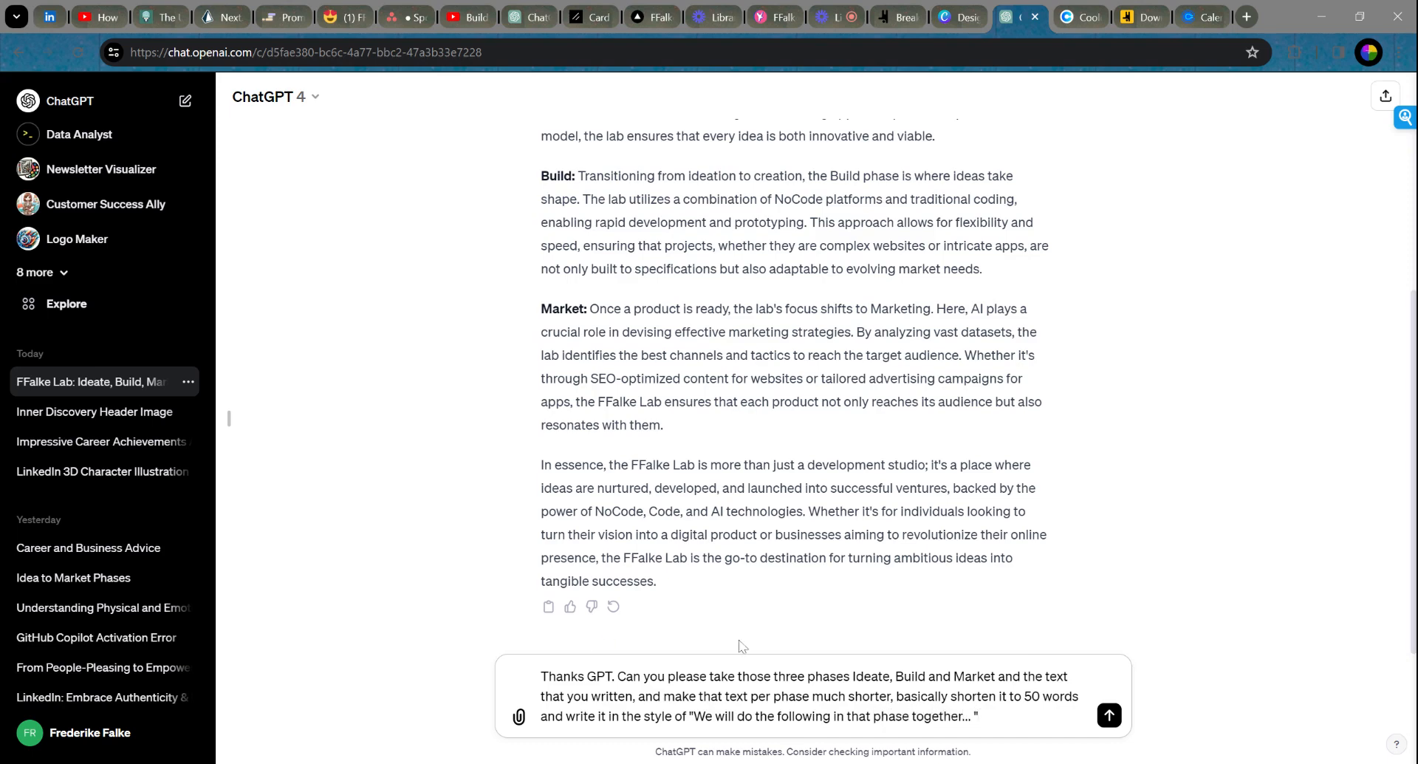
# Step: Send the shortening request and select the short Ideate Phase text from the reply
pyautogui.click(1109, 716)
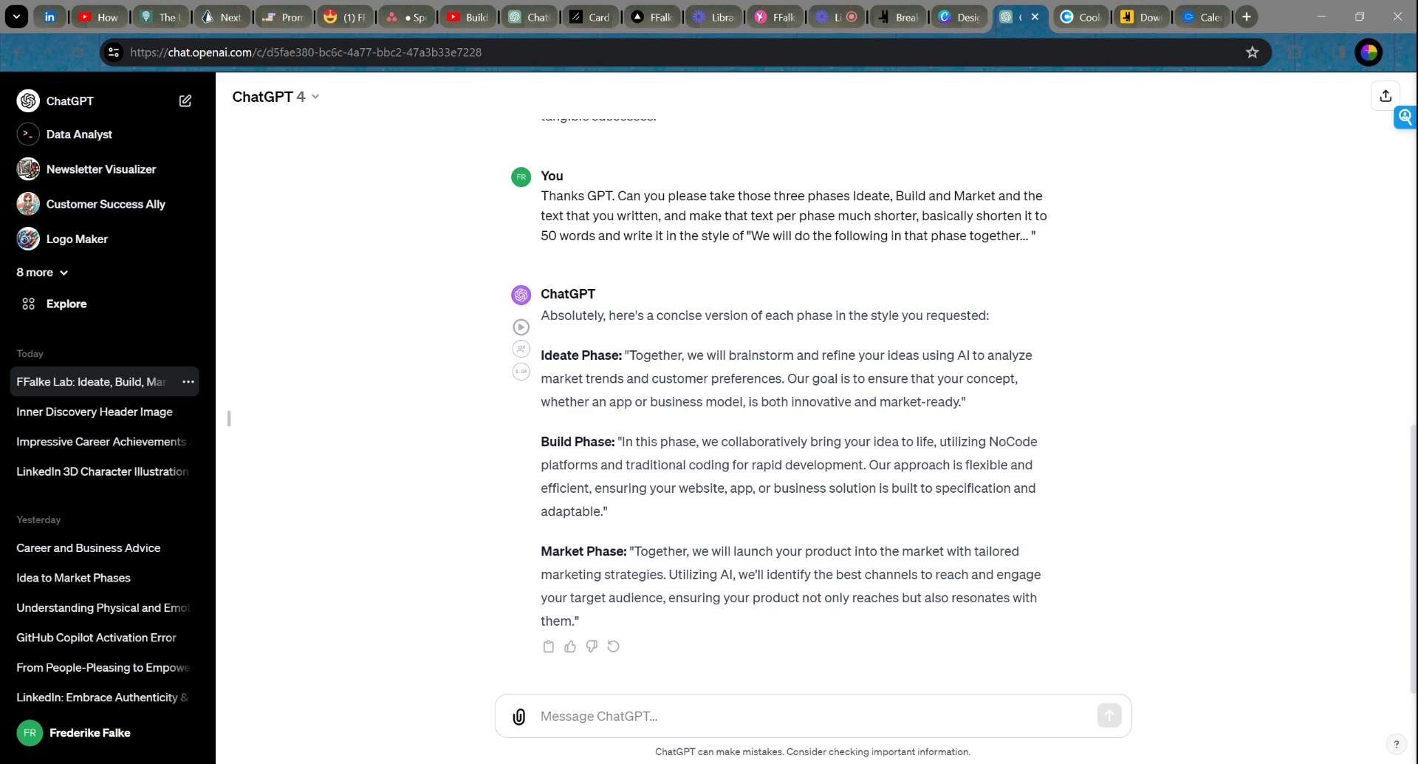
pyautogui.moveTo(961, 402); pyautogui.dragTo(630, 355)
pyautogui.hotkey('ctrl', 'c')
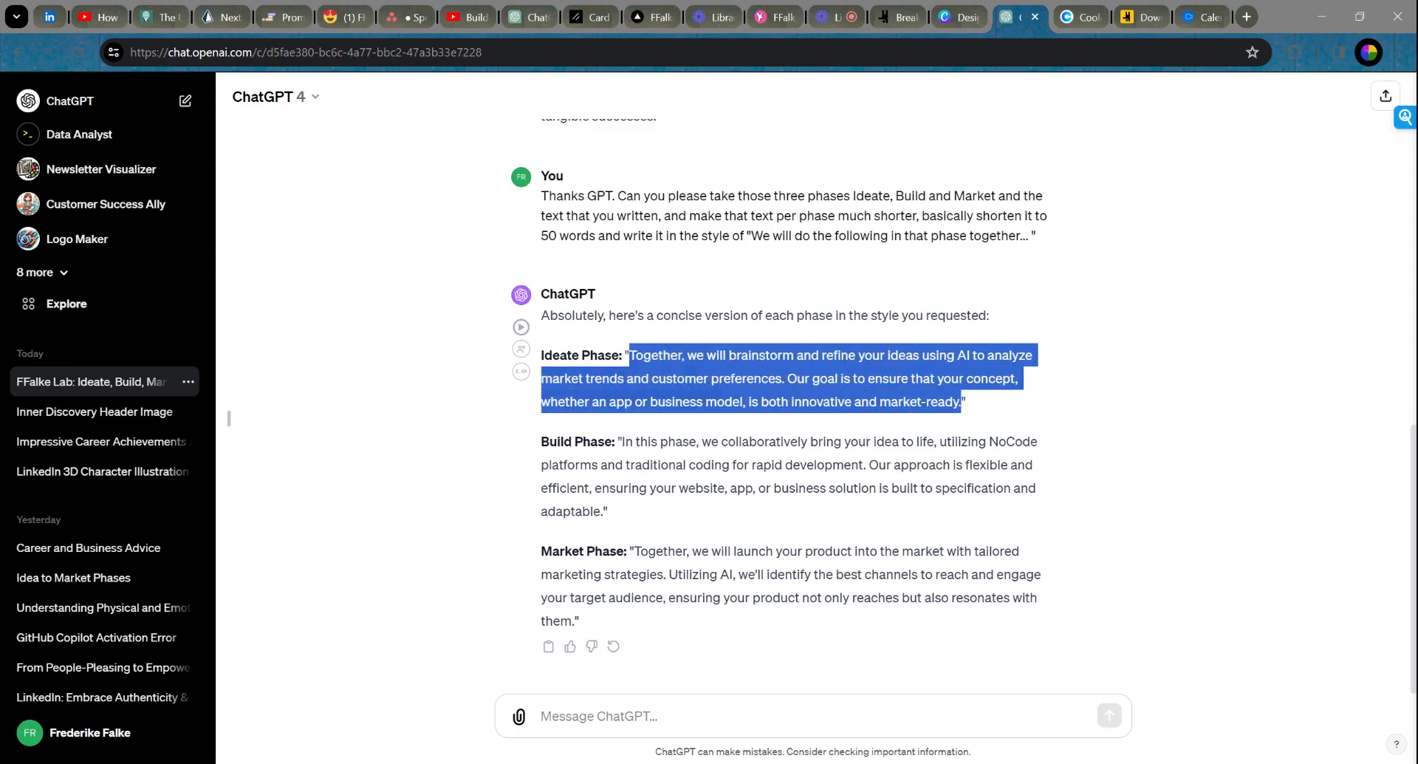
# Step: Replace the Ideate card's long paragraph with the shorter 'Together, we will brainstorm…' copy
pyautogui.click(889, 17)
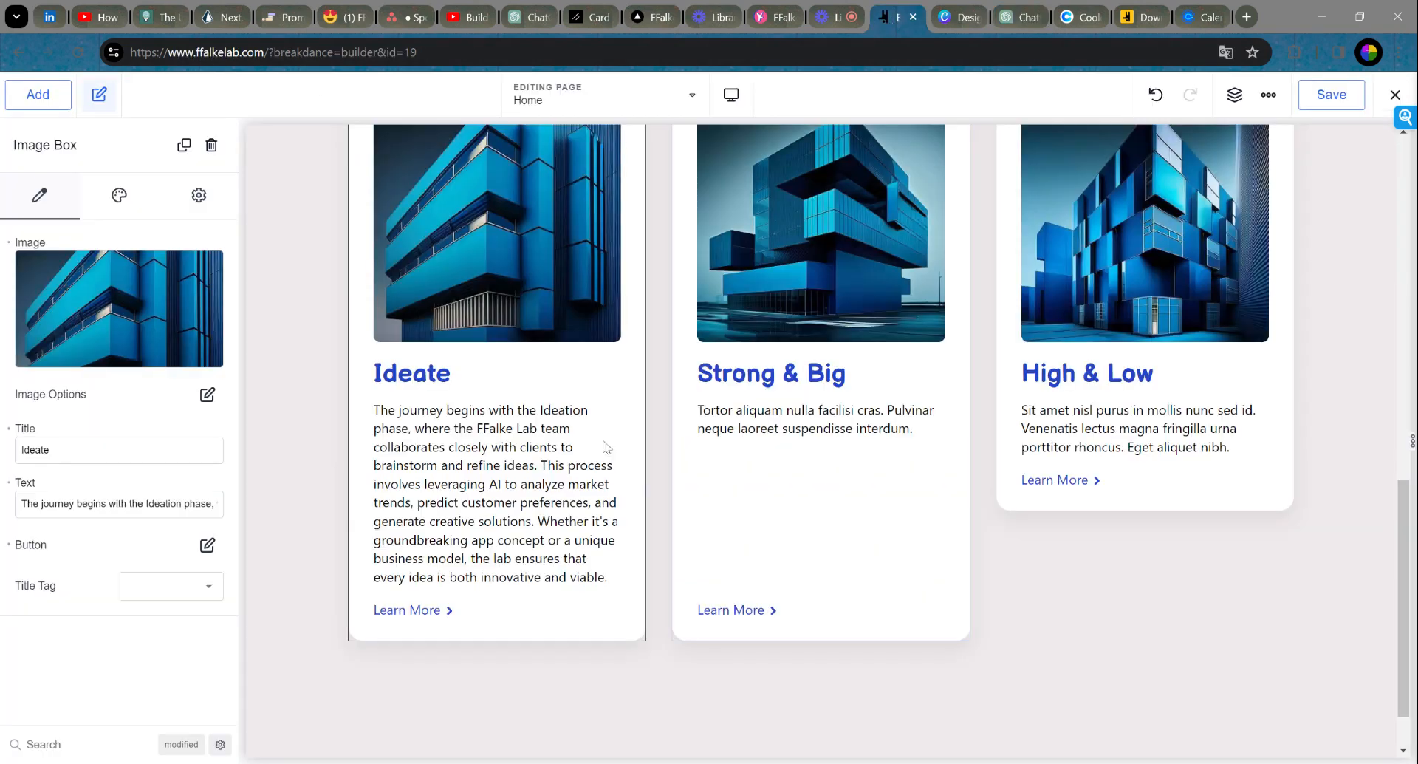
pyautogui.hotkey('ctrl', 'a')
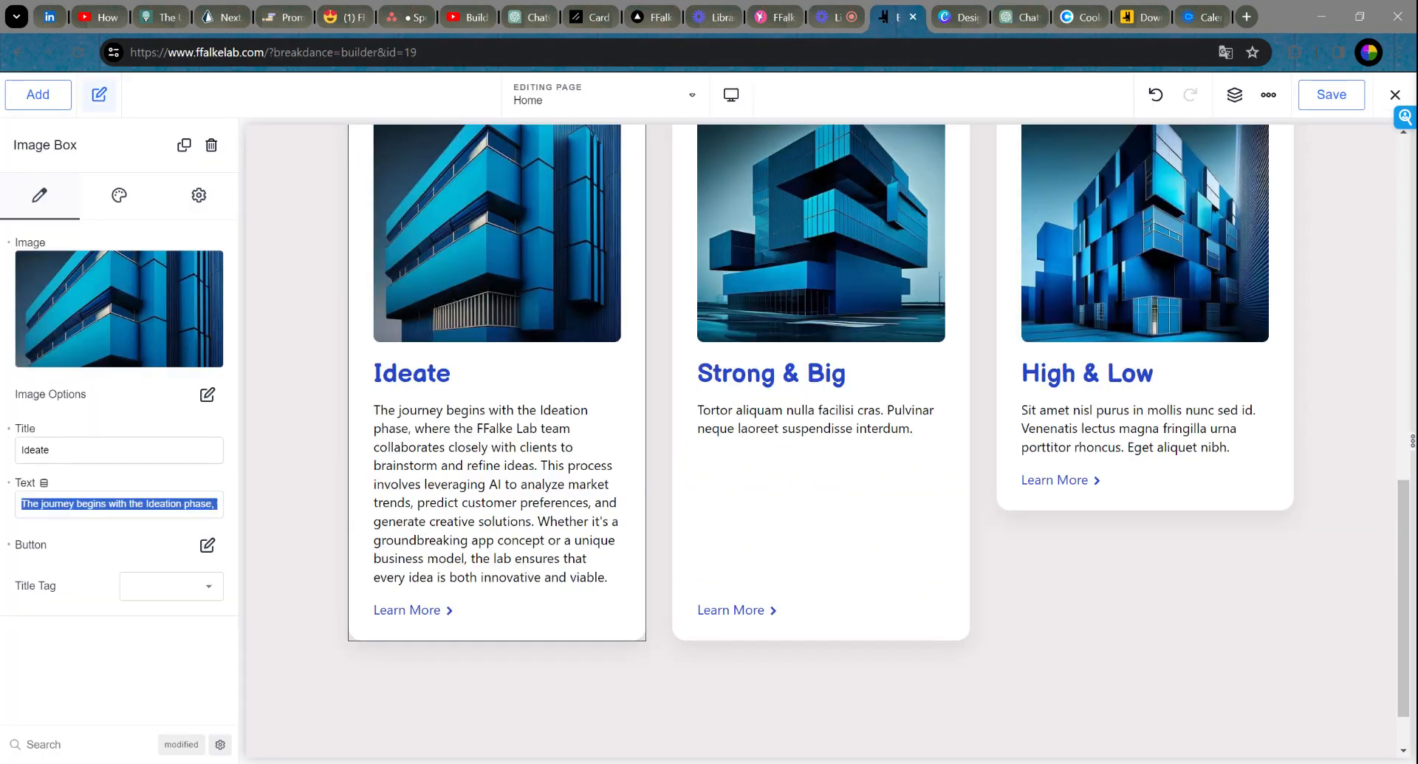
pyautogui.hotkey('ctrl', 'v')
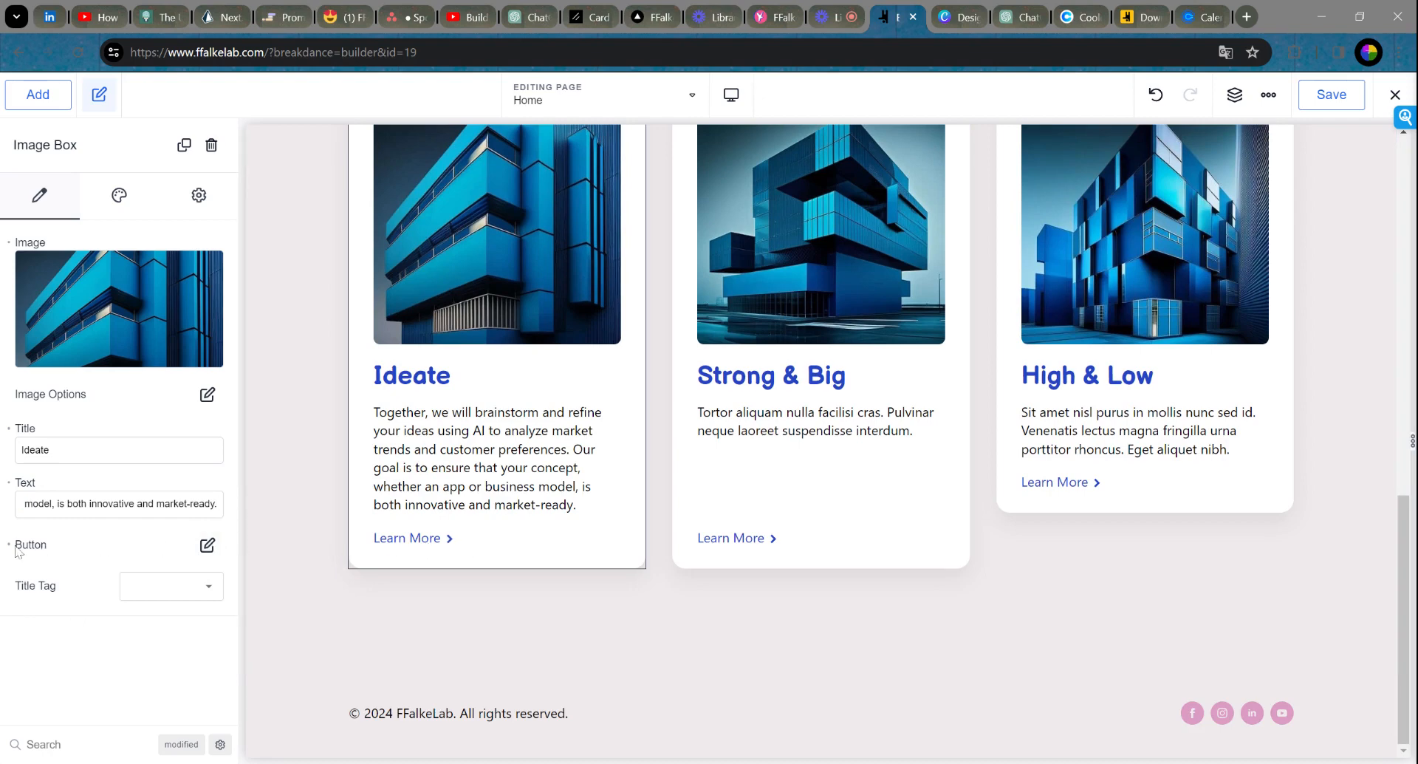
pyautogui.click(207, 547)
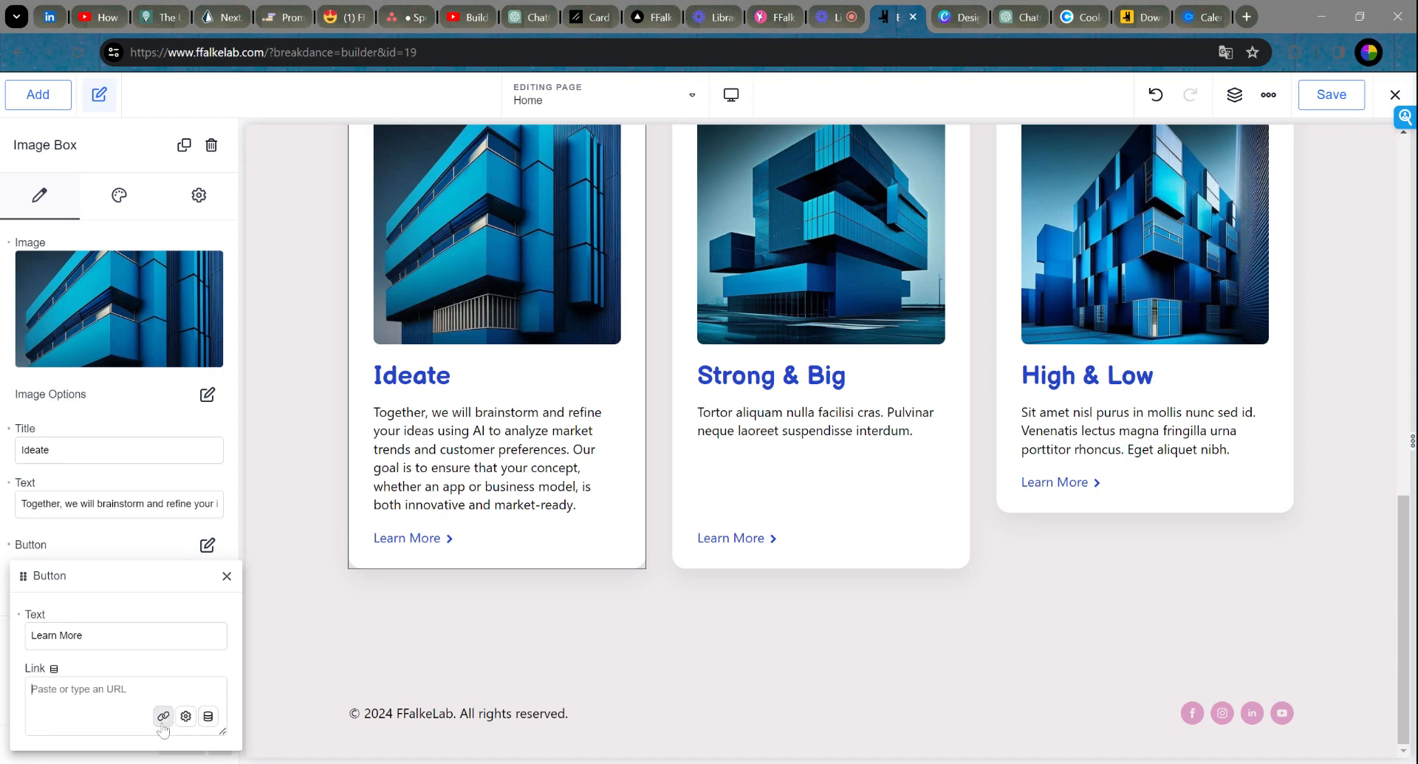
# Step: Link the Ideate card's Learn More button to a mailto: address for the contact's e-mail
pyautogui.click(162, 725)
pyautogui.click(163, 716)
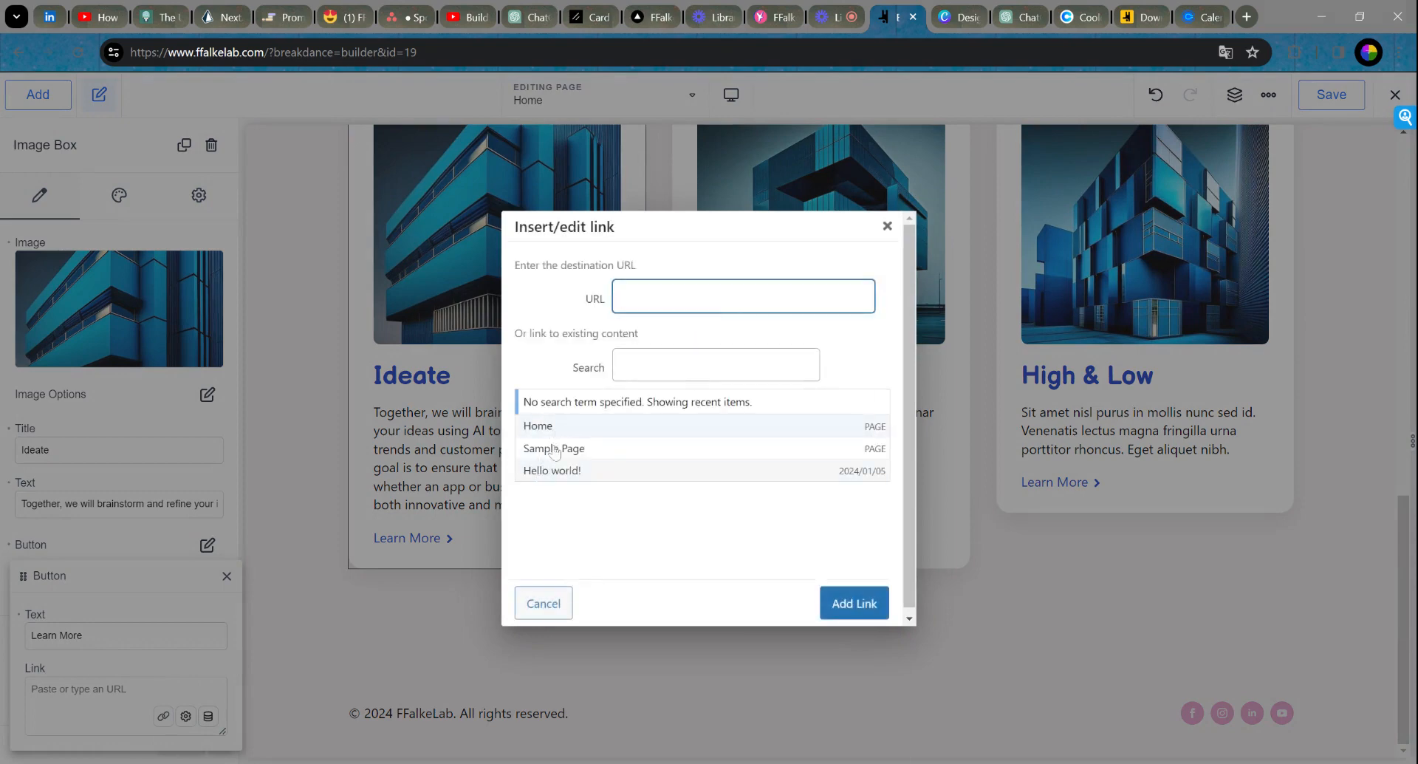
pyautogui.click(888, 227)
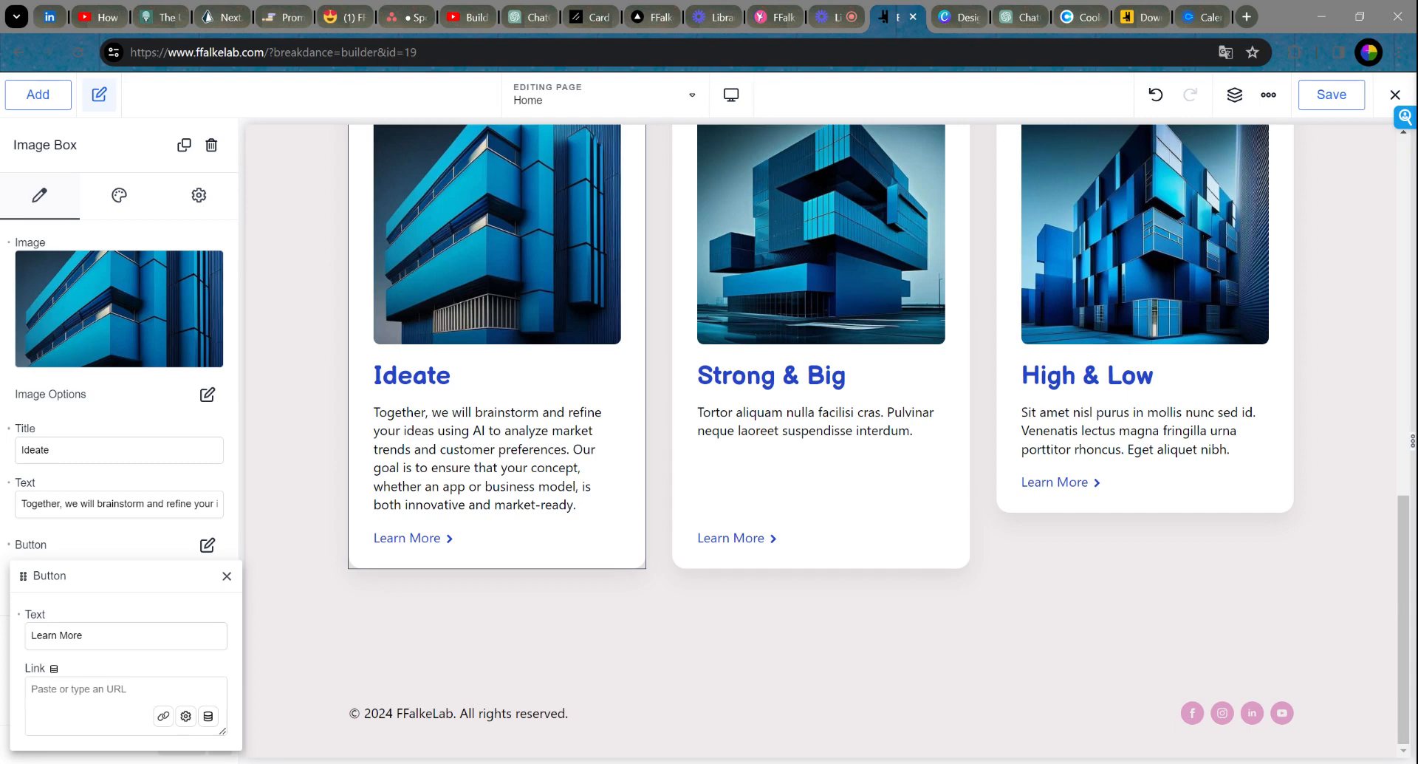
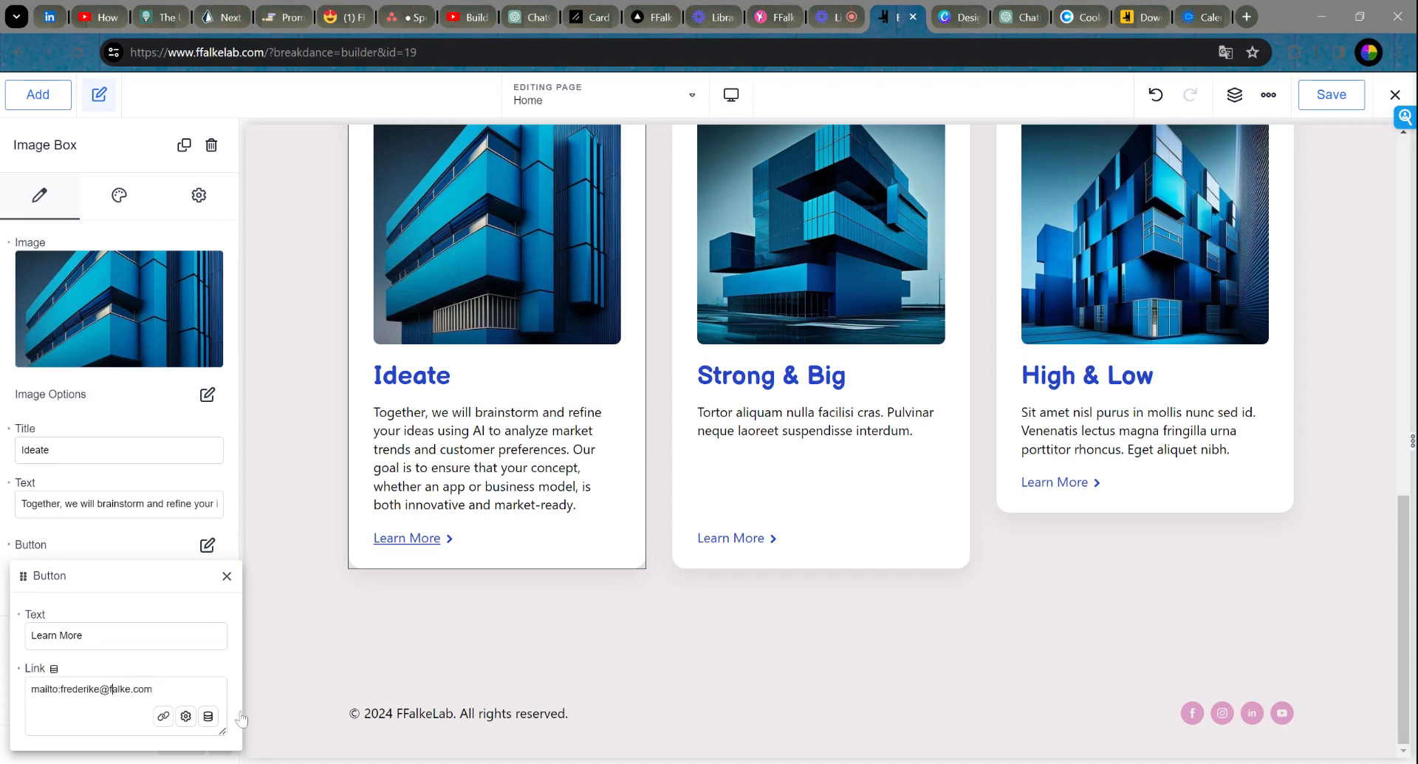
pyautogui.press('Left')
pyautogui.press('Left')
pyautogui.press('Left')
pyautogui.press('Left')
pyautogui.press('Left')
pyautogui.press('Left')
pyautogui.press('Left')
pyautogui.press('Left')
pyautogui.press('Left')
pyautogui.write('f')
# Step: Clear the mailto link and make the button a Contact Email link opening in a new tab
pyautogui.click(185, 715)
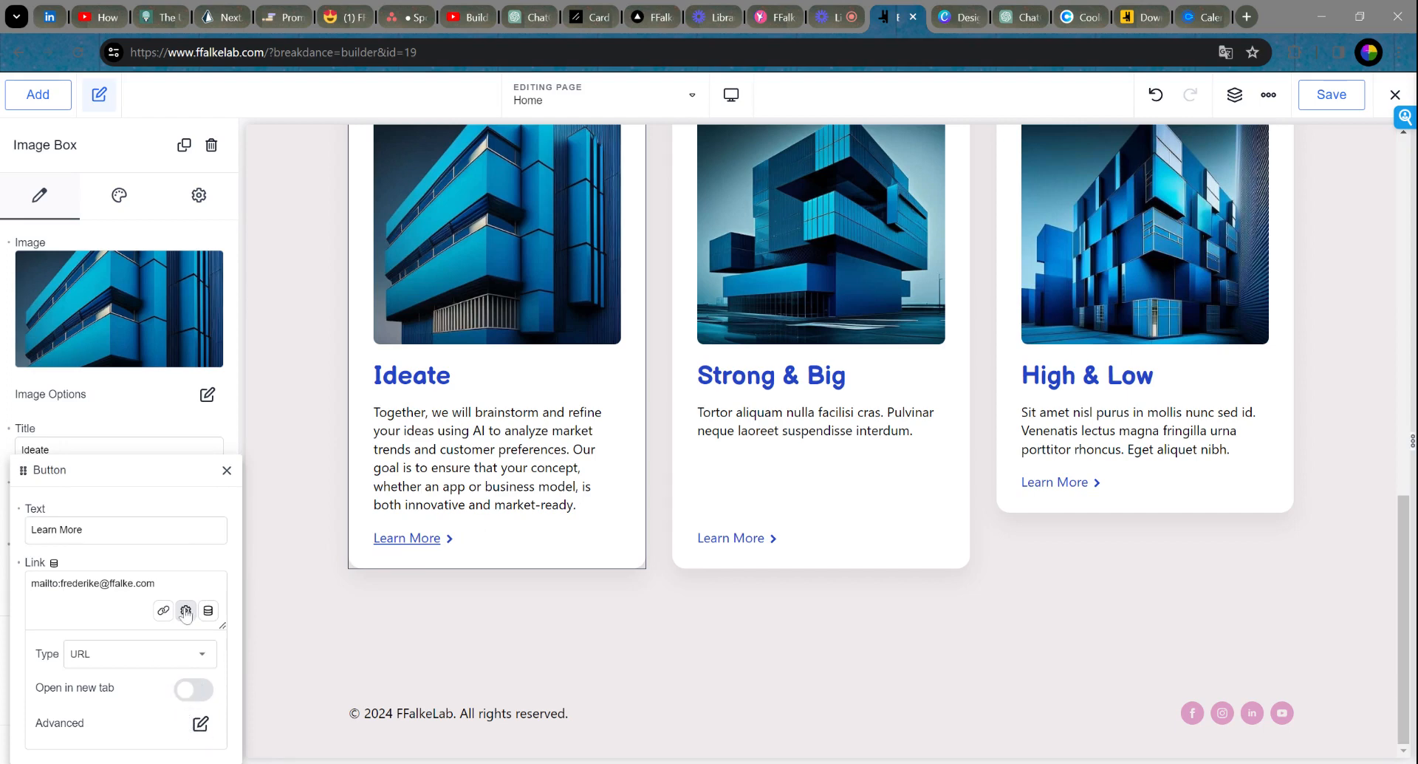
pyautogui.moveTo(155, 583); pyautogui.dragTo(4, 586)
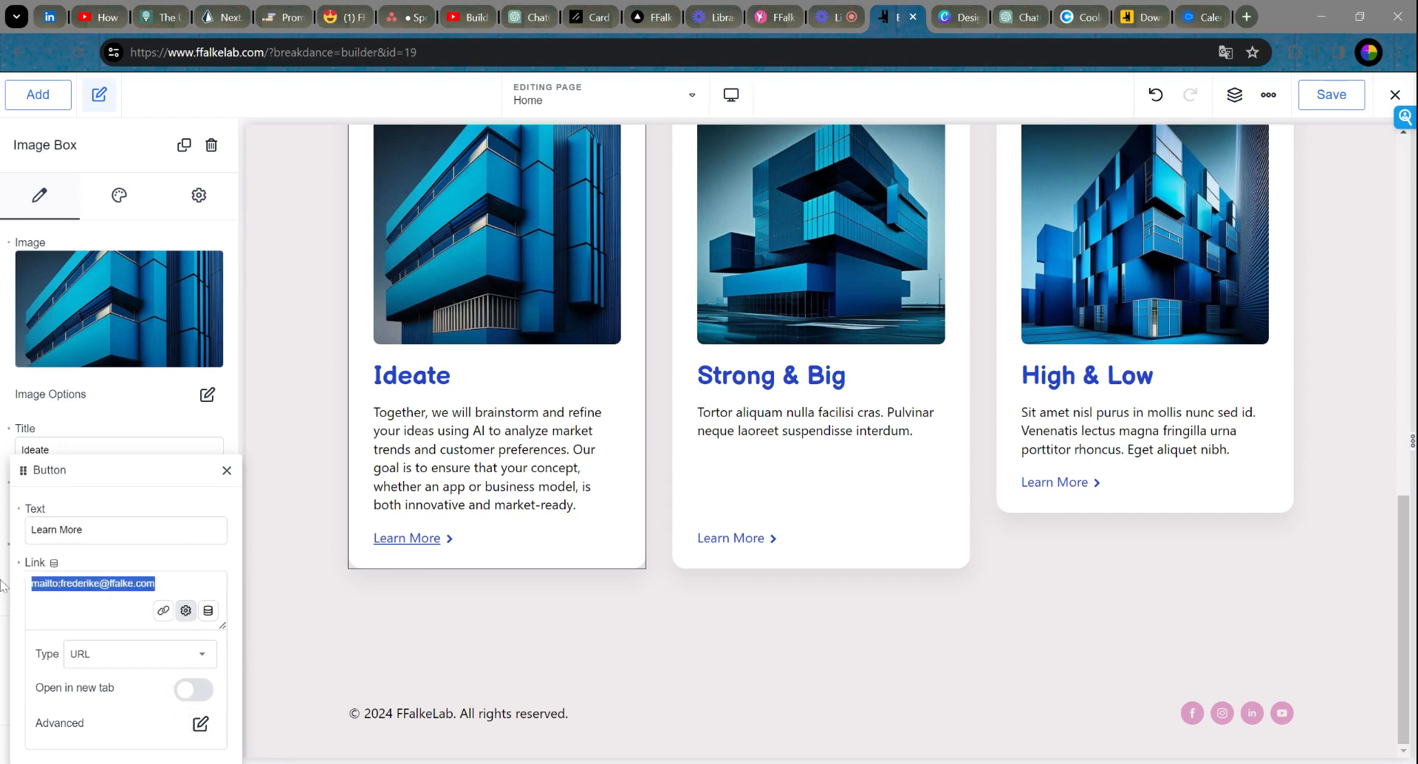
pyautogui.press('BackSpace')
pyautogui.click(136, 661)
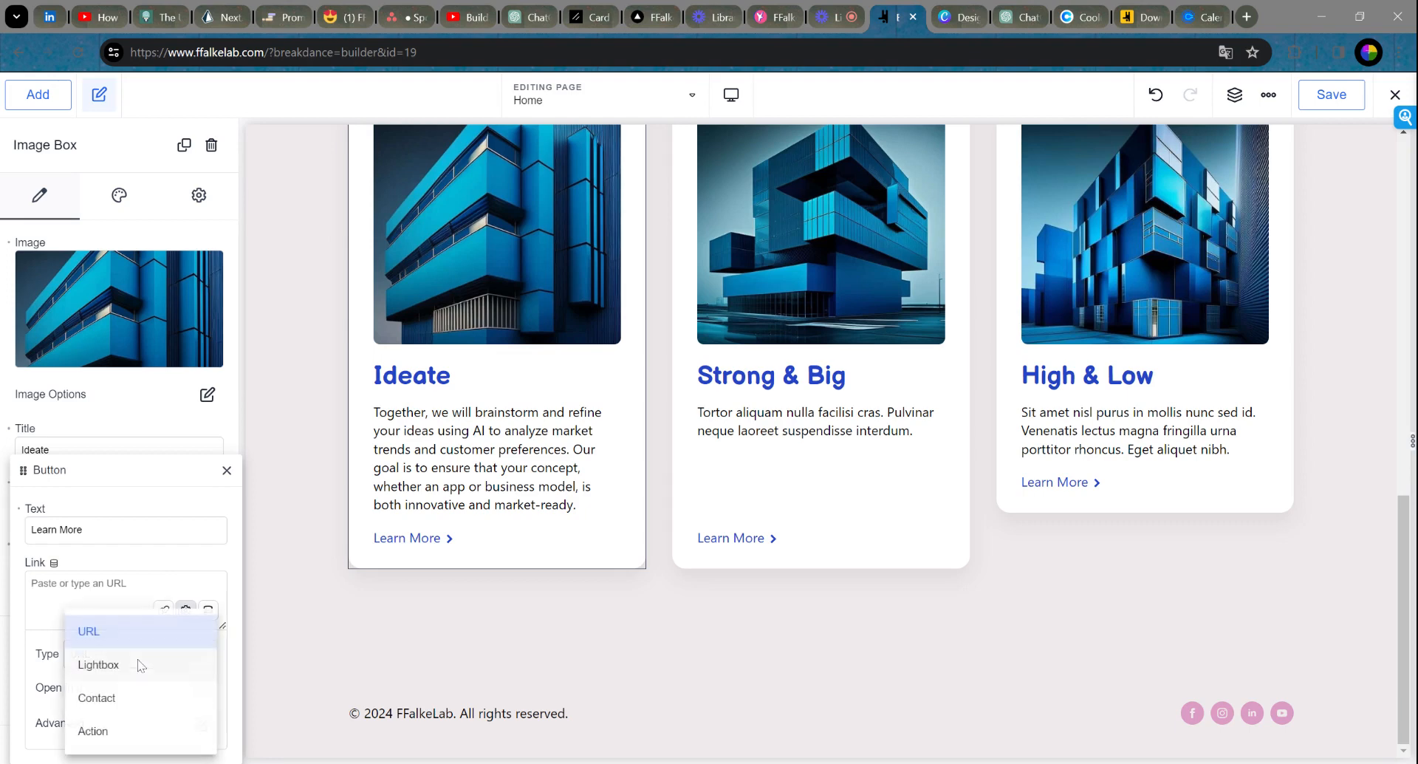
pyautogui.click(117, 733)
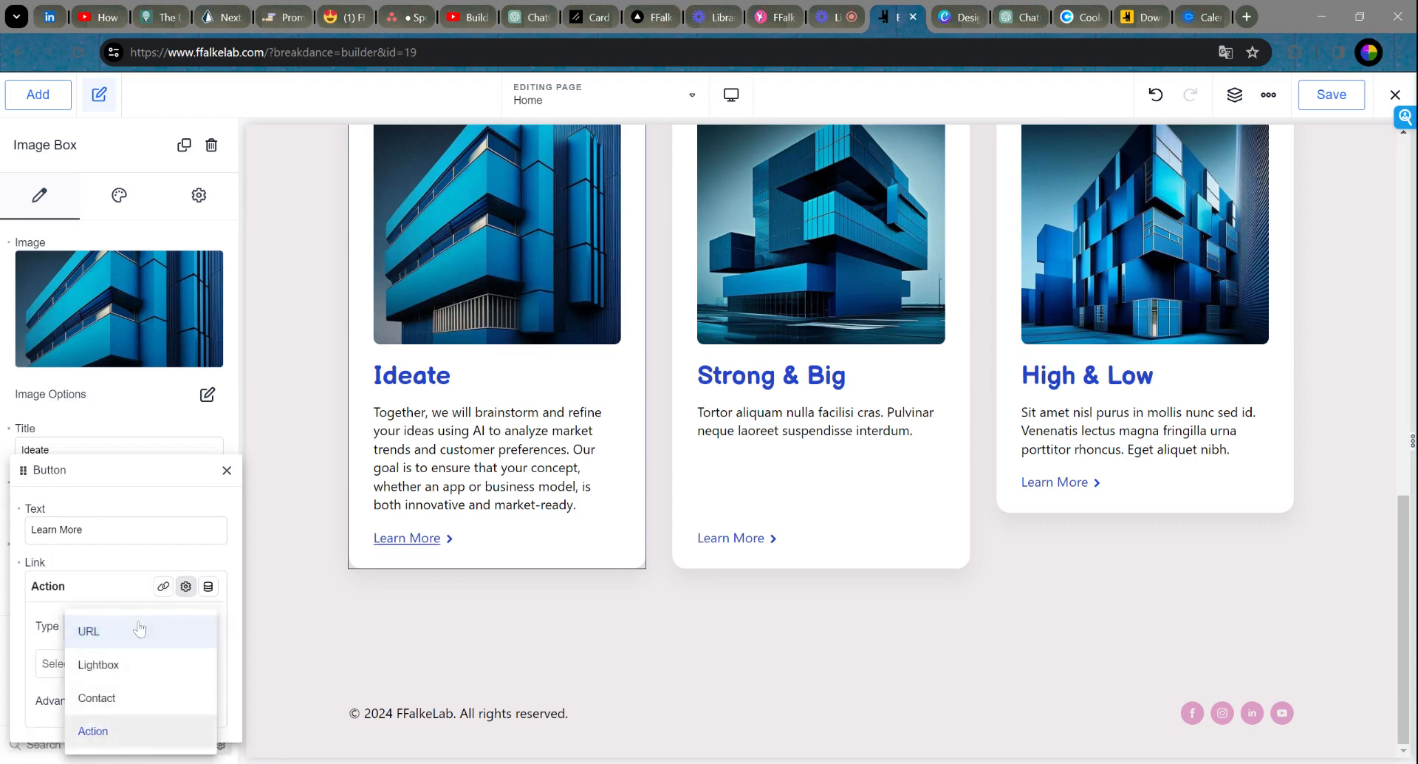
pyautogui.click(132, 667)
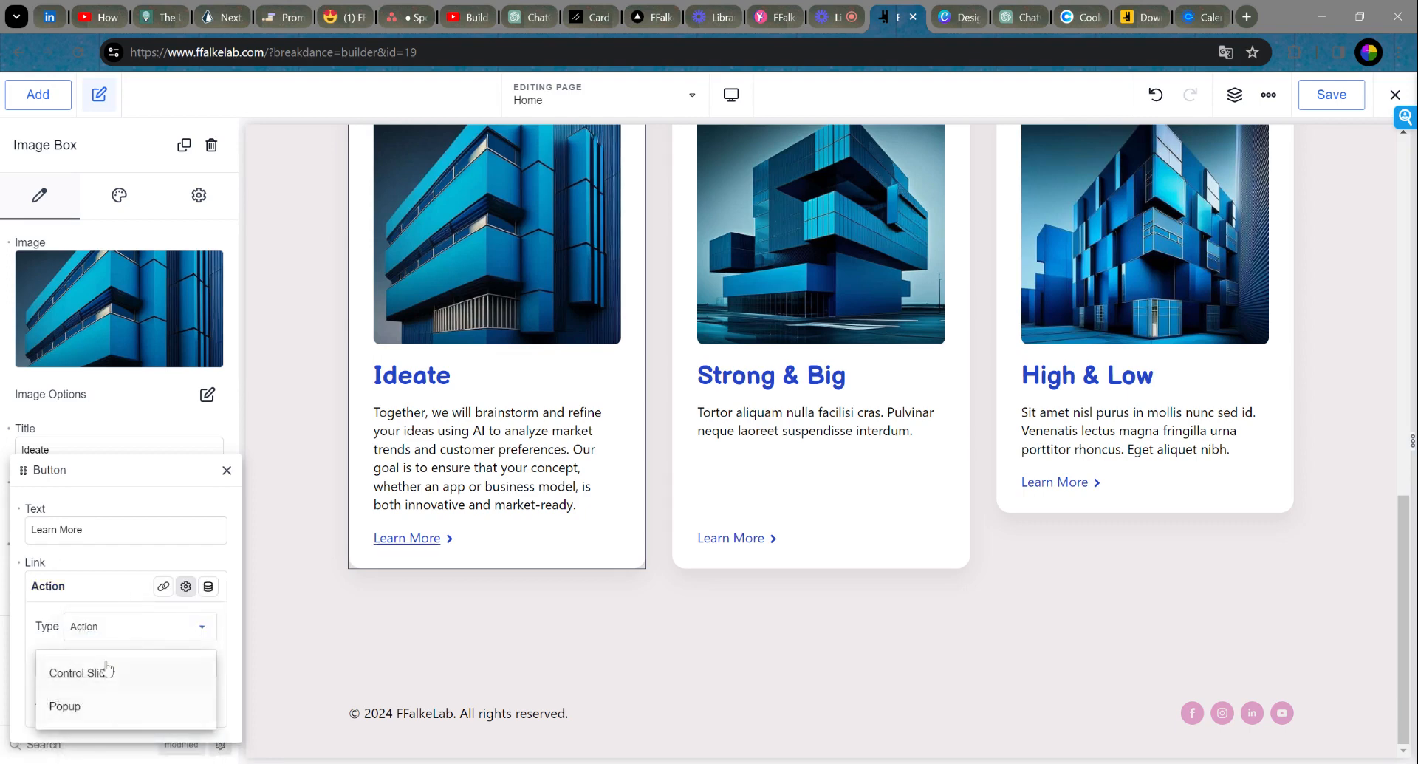
pyautogui.click(124, 625)
pyautogui.click(133, 700)
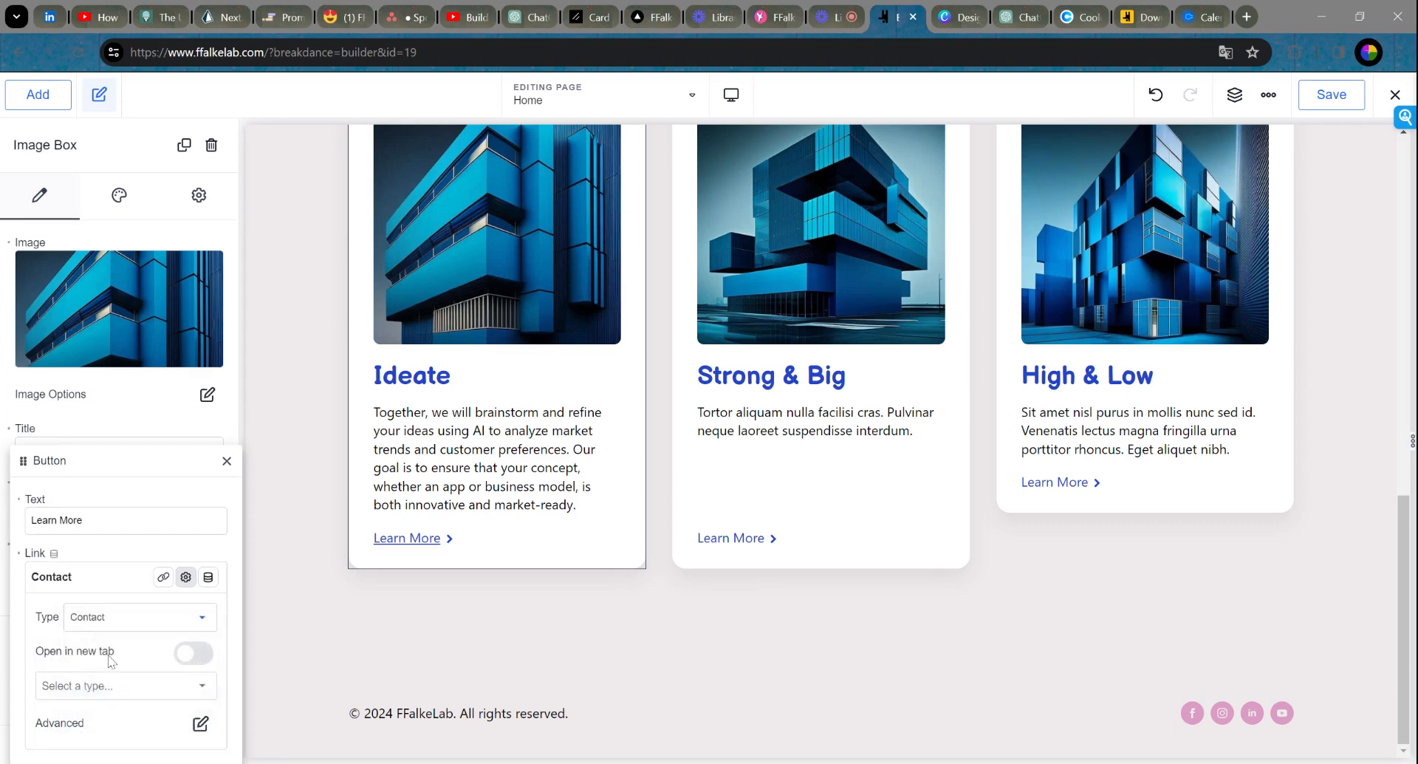
pyautogui.click(208, 660)
pyautogui.click(118, 694)
pyautogui.click(82, 632)
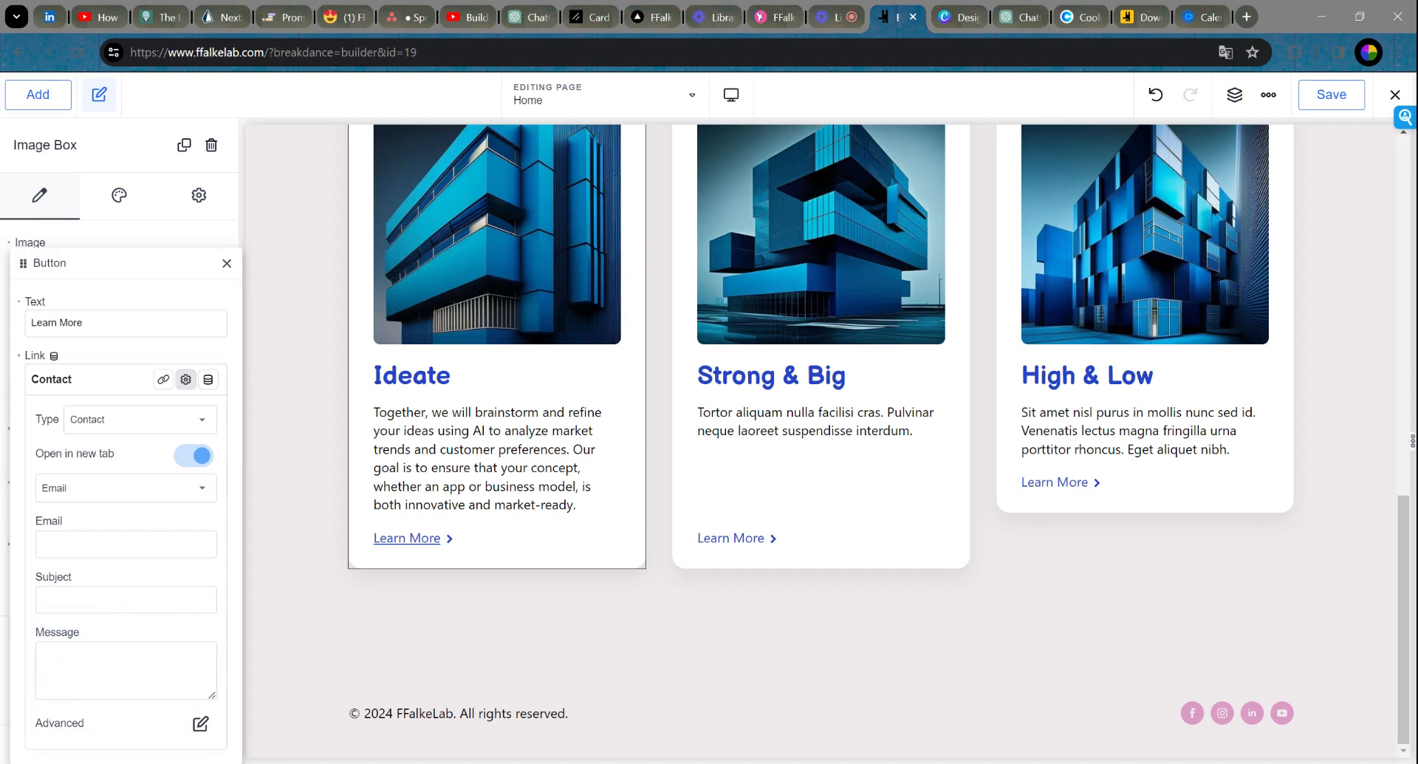
# Step: Enter the contact's e-mail address and a subject asking how to ideate the product
pyautogui.write('I want to learn more abou')
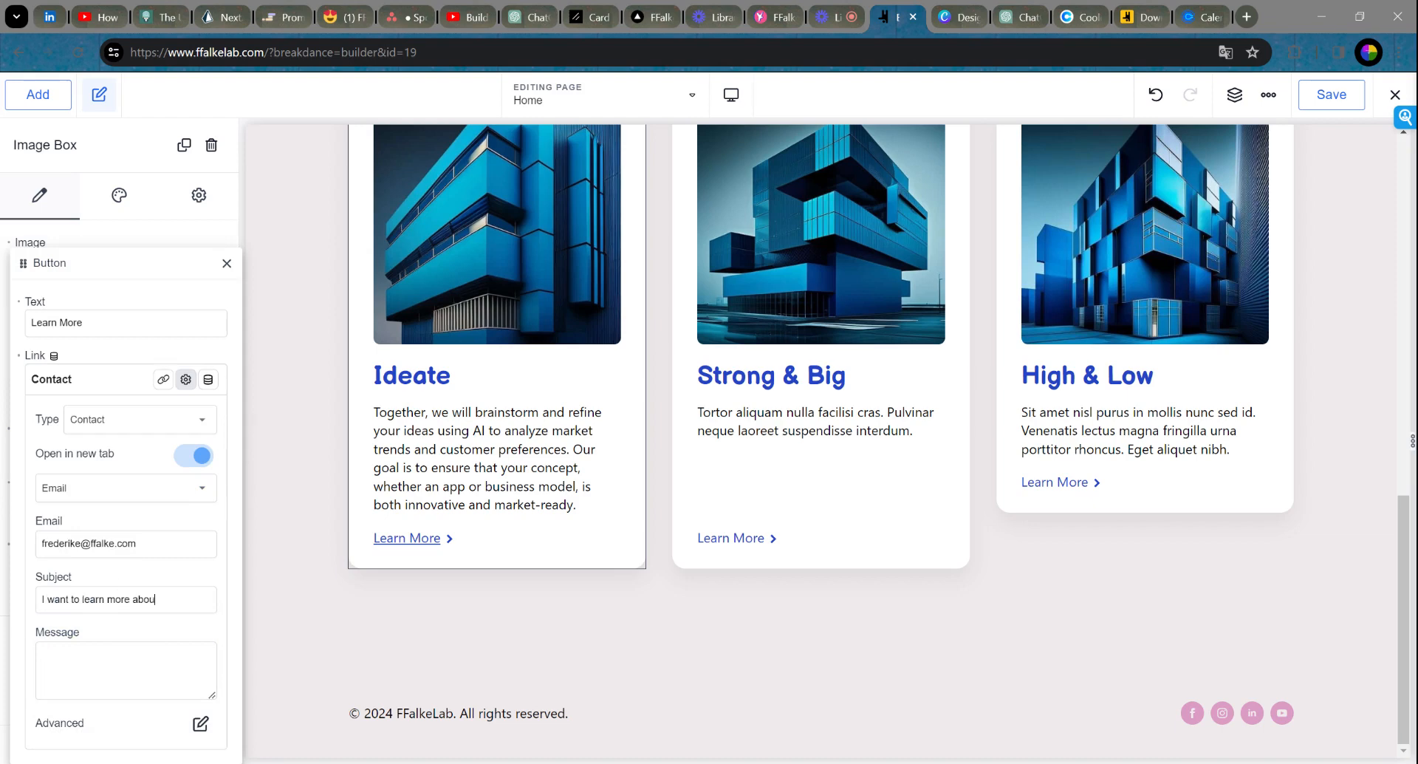
pyautogui.write('t t')
pyautogui.write('how to ideate')
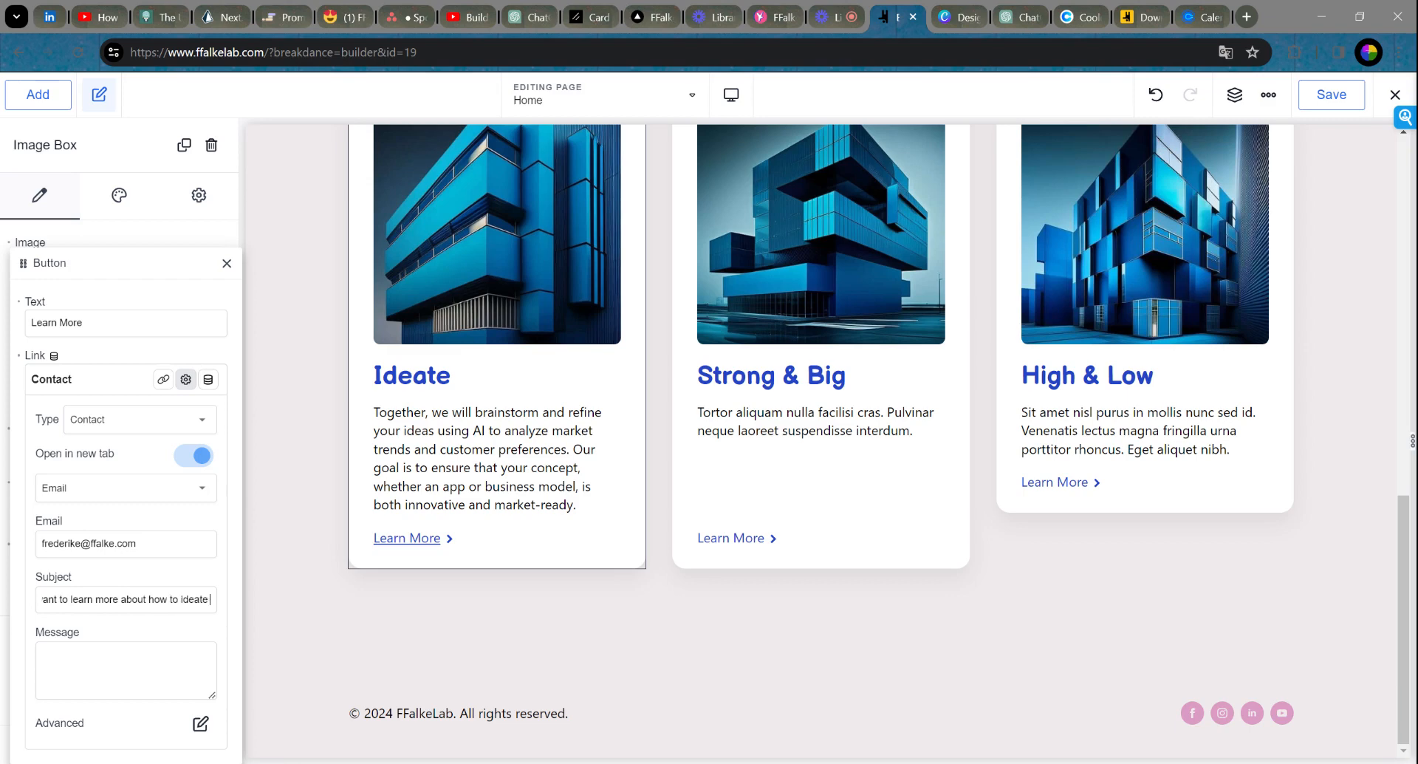
pyautogui.write(' my product?')
pyautogui.click(43, 655)
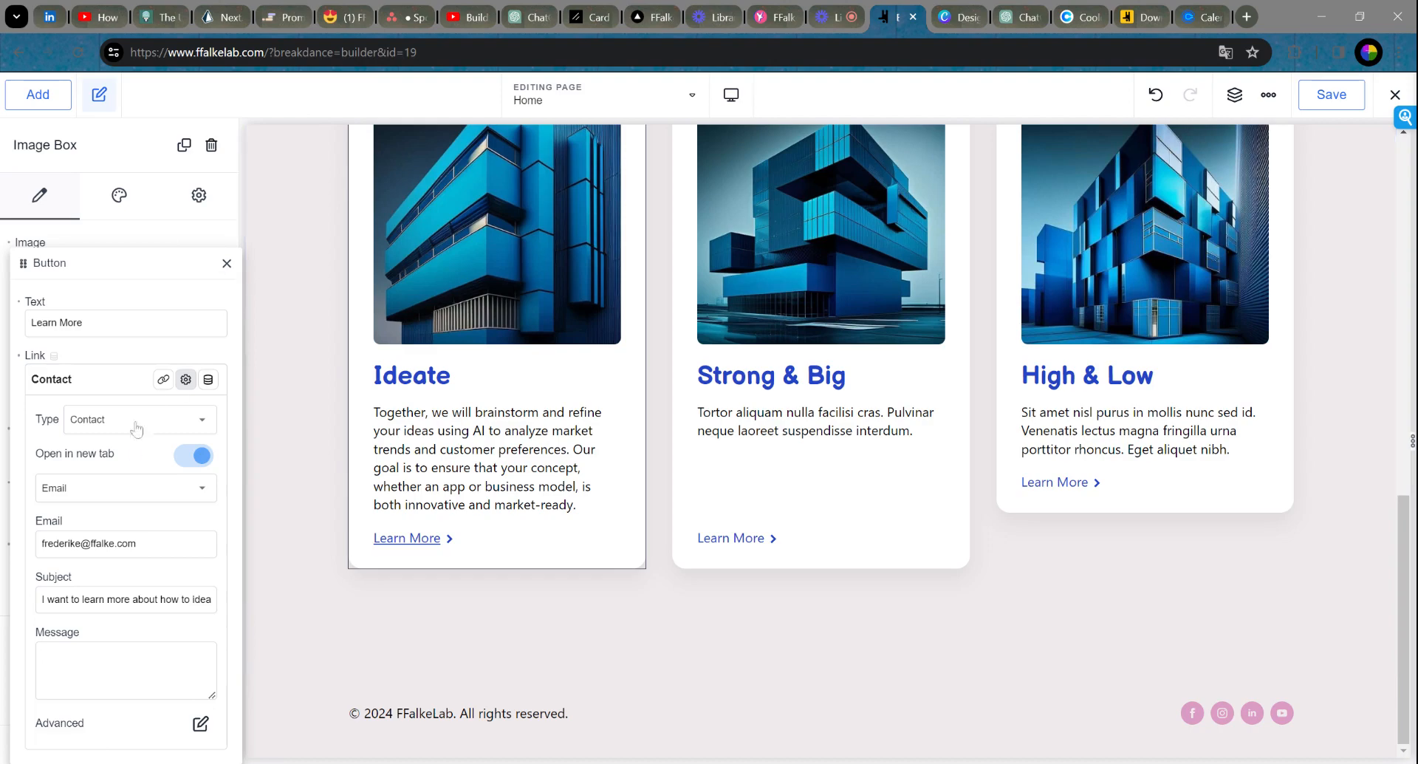
pyautogui.click(163, 379)
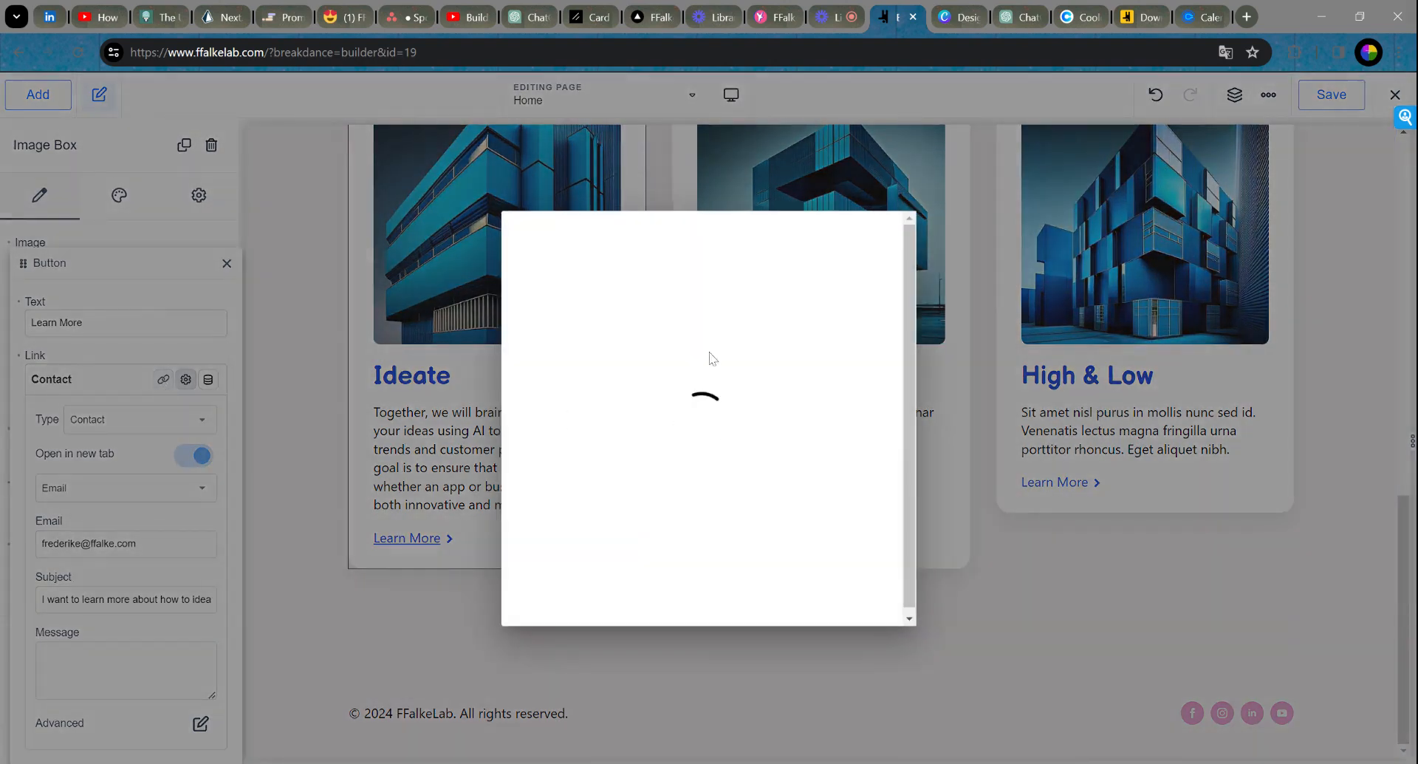
pyautogui.click(886, 228)
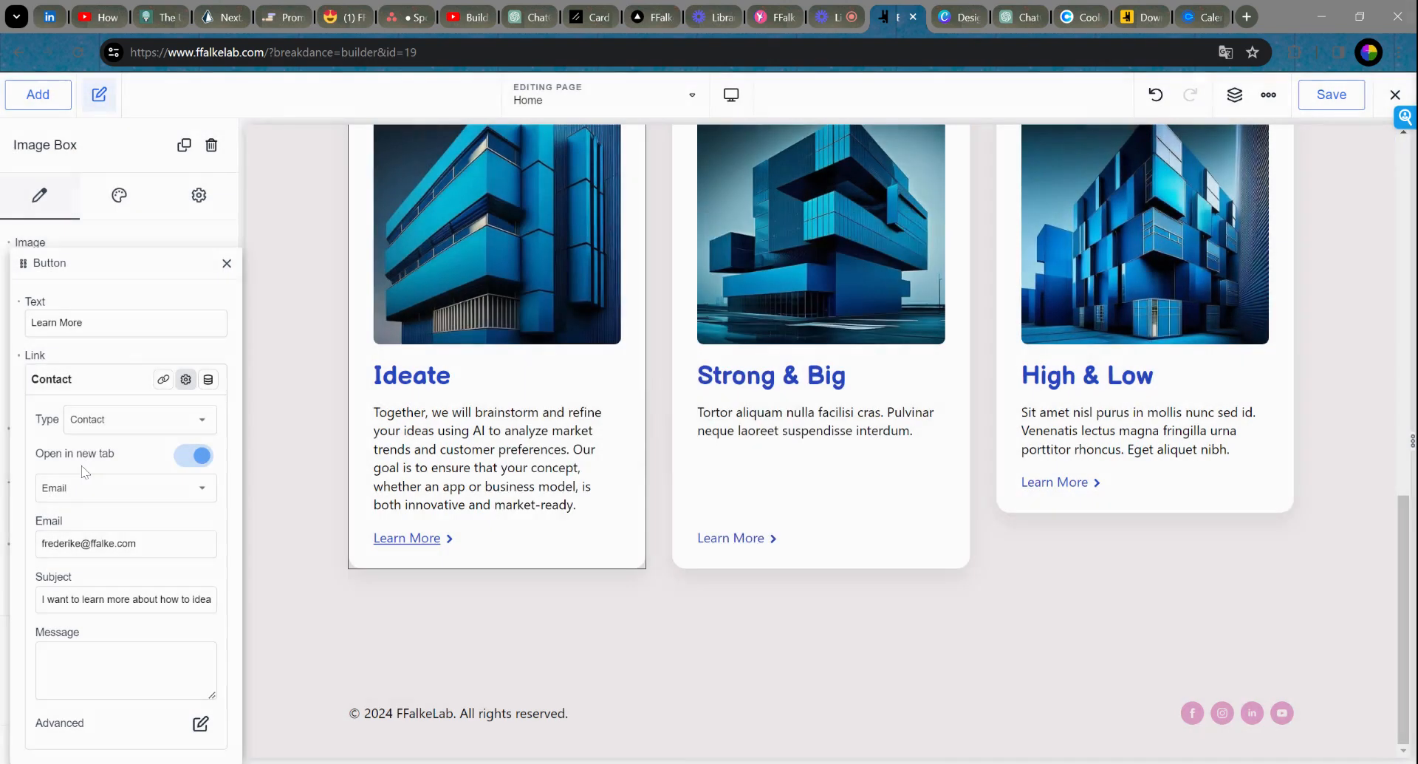
pyautogui.click(130, 415)
pyautogui.click(117, 436)
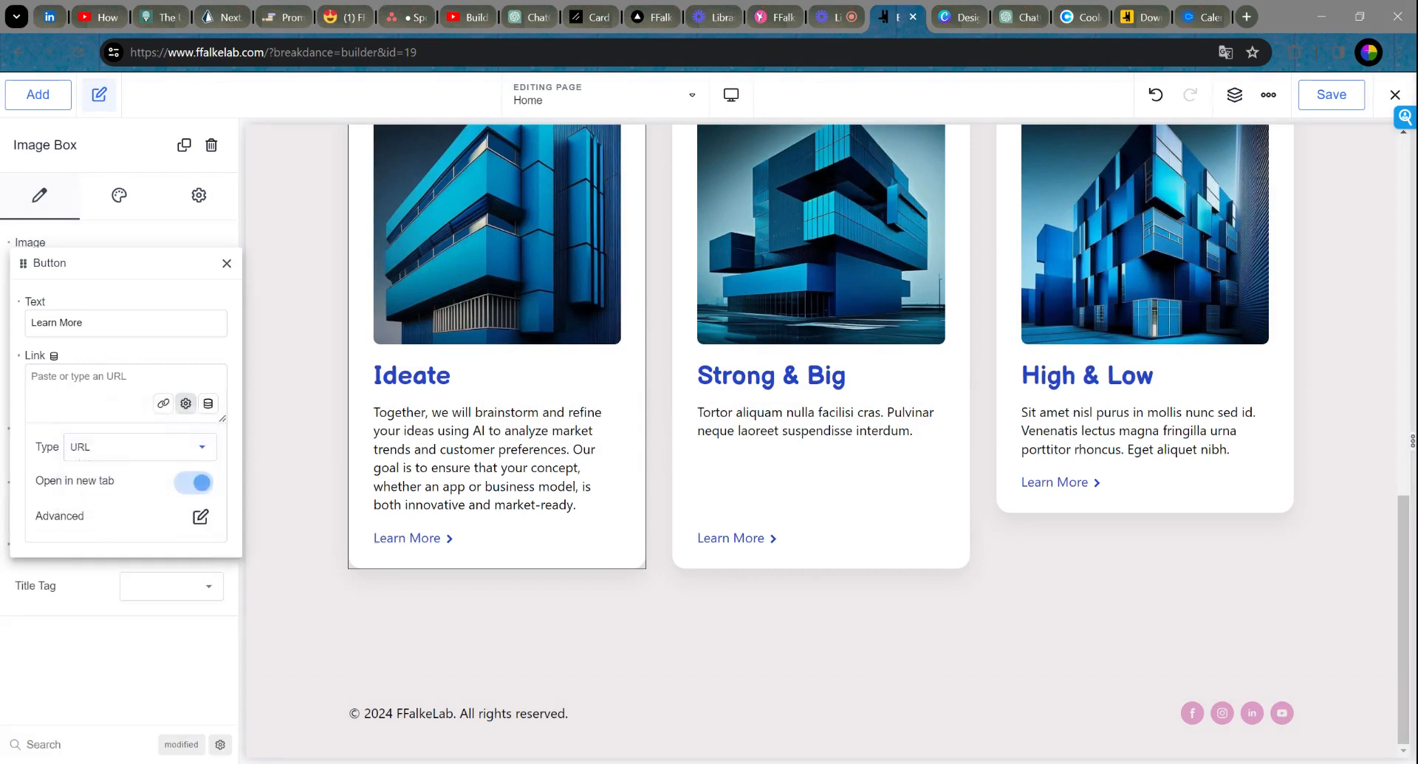
pyautogui.write('mailto')
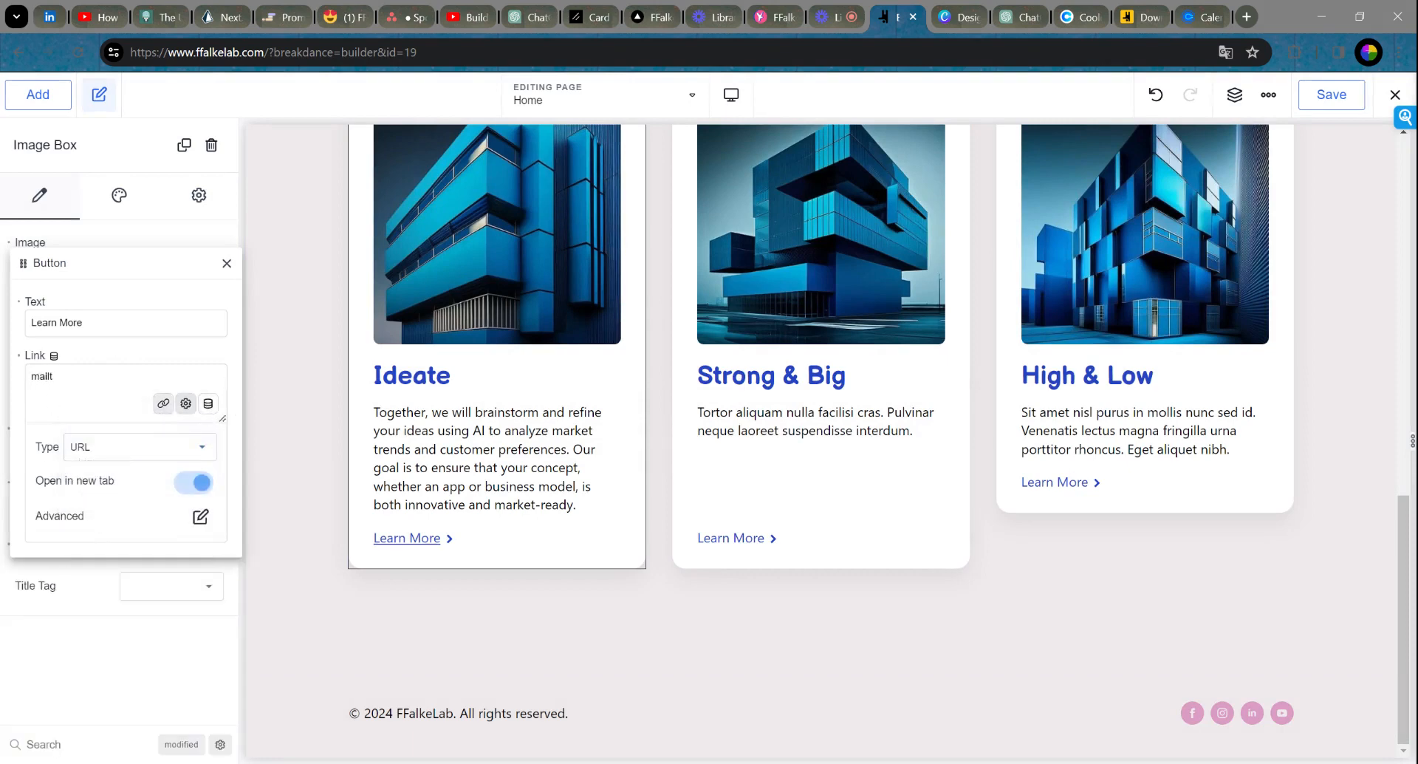
pyautogui.press('BackSpace')
pyautogui.press('BackSpace')
pyautogui.write('https://www.ffalke')
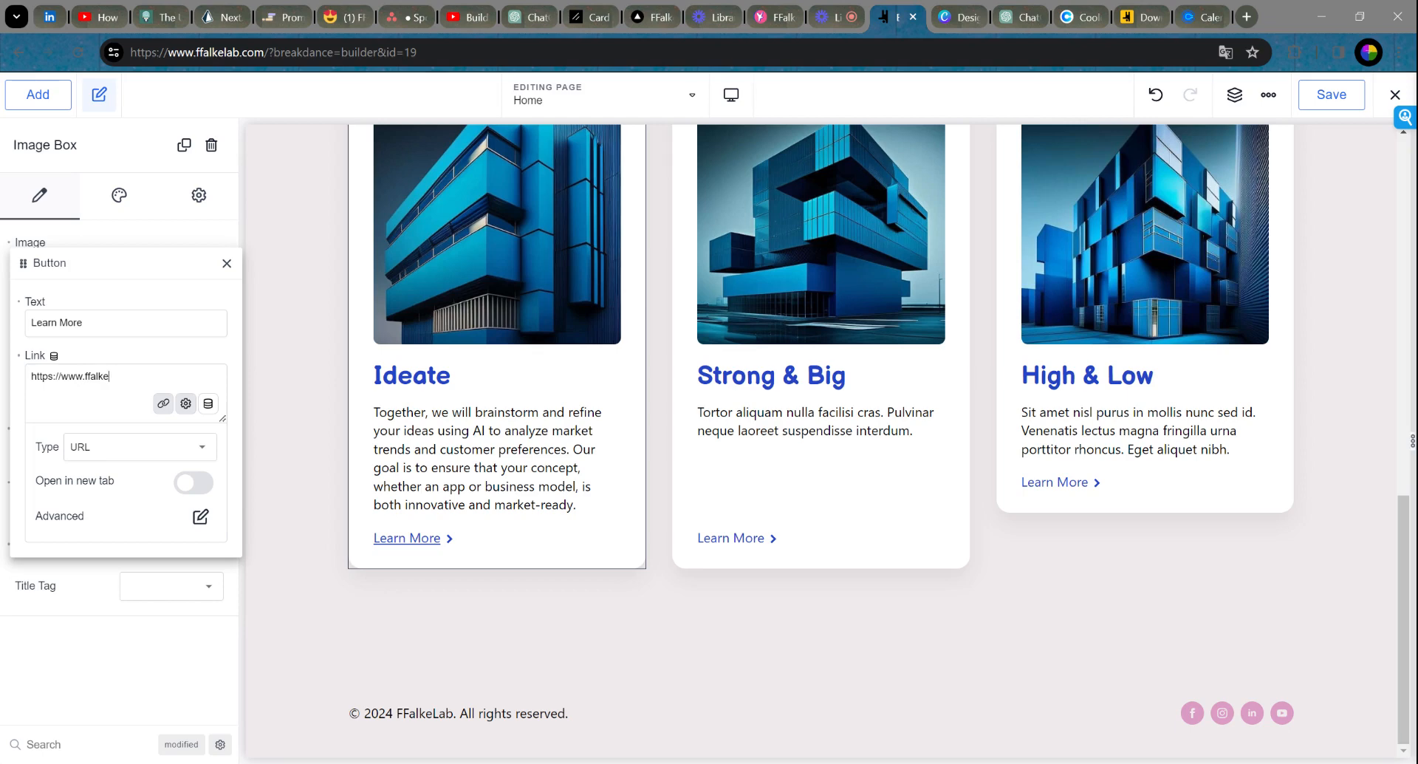
pyautogui.write('elab.com/ieatedeat')
pyautogui.click(227, 263)
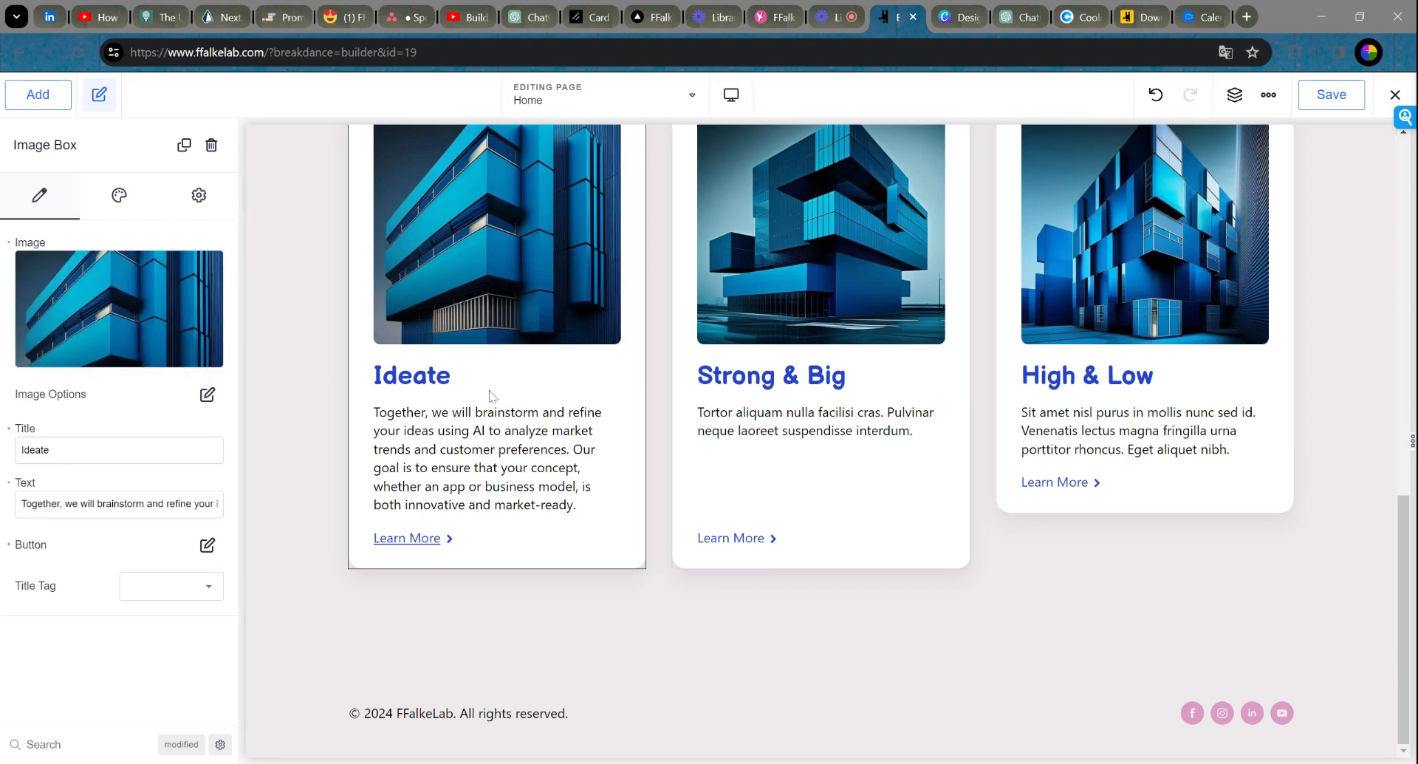
# Step: Retitle the middle 'Strong & Big' card to 'Build'
pyautogui.click(811, 360)
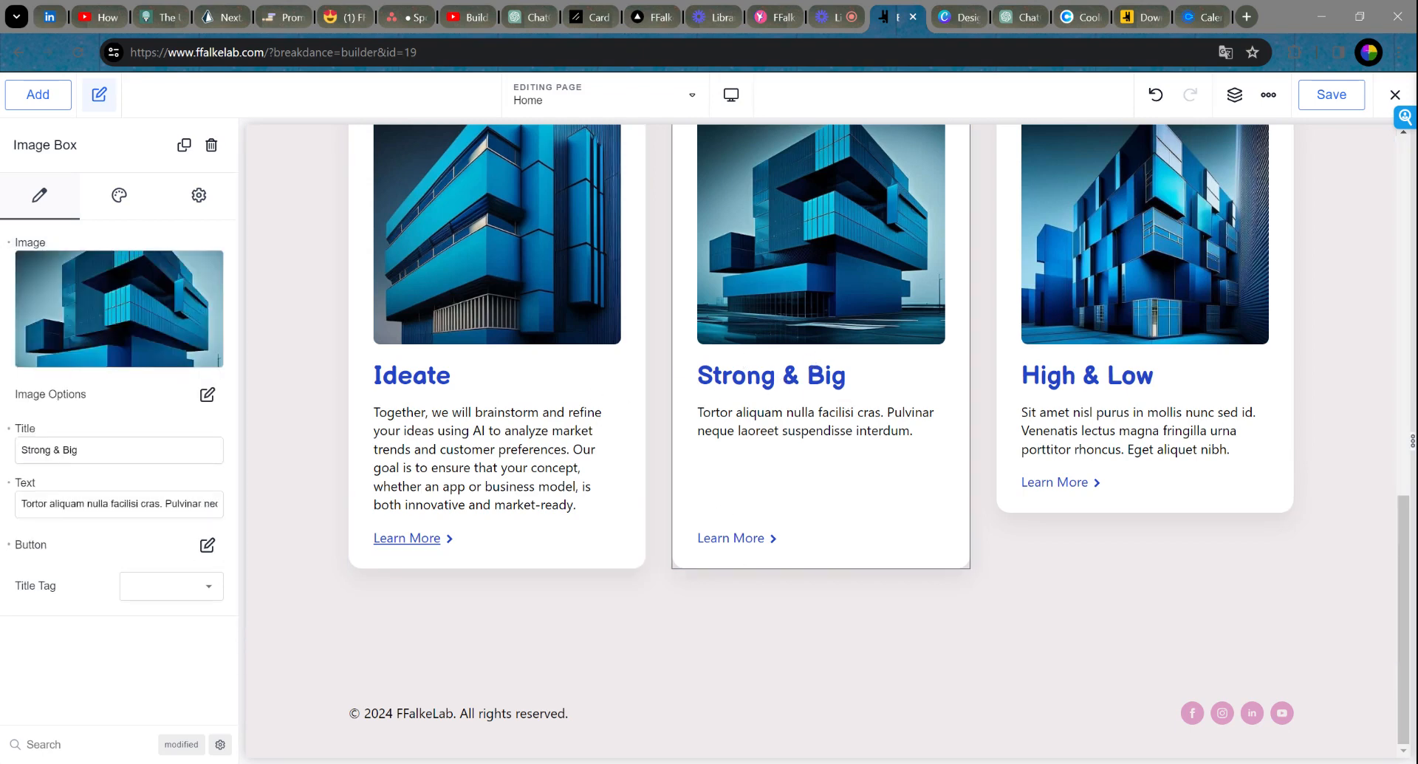
pyautogui.moveTo(82, 450); pyautogui.dragTo(3, 458)
pyautogui.write('Build')
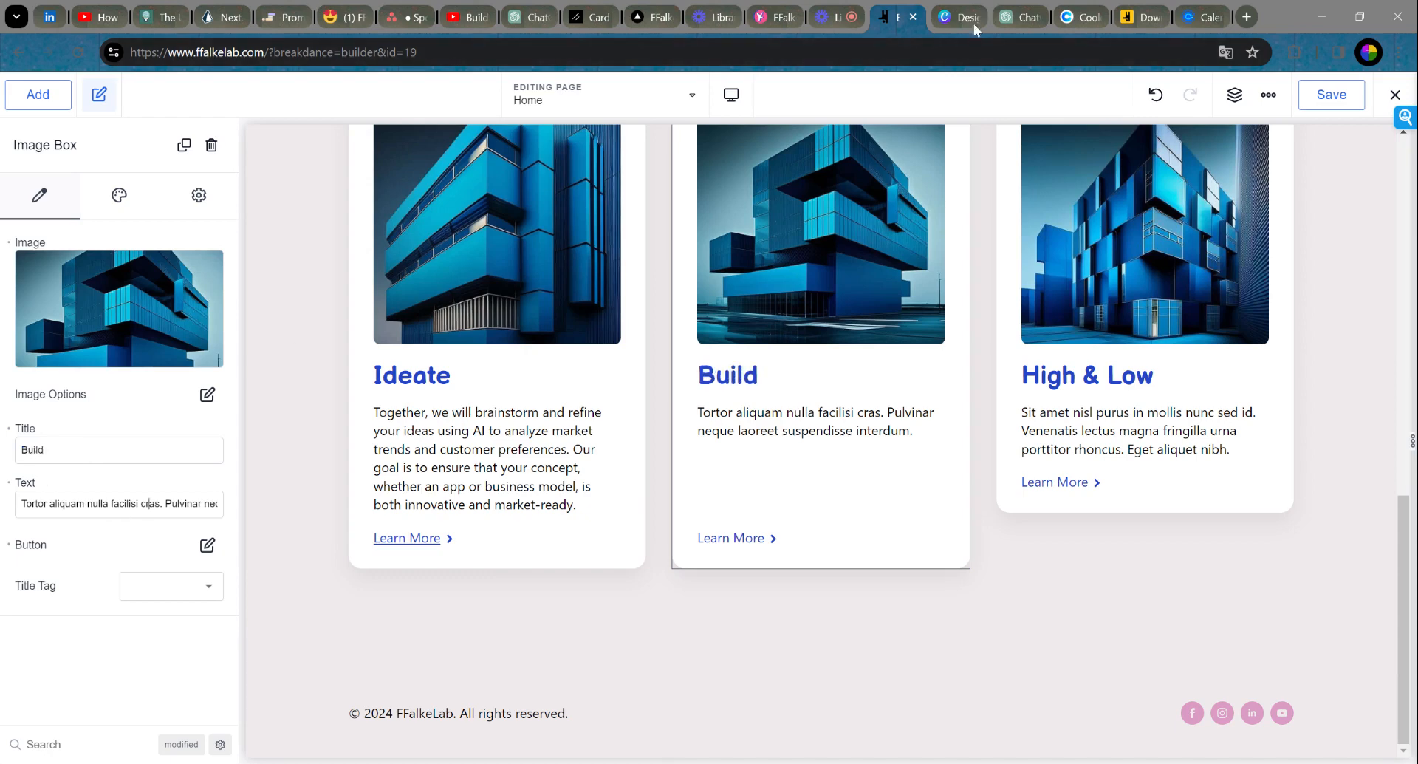
pyautogui.click(1020, 17)
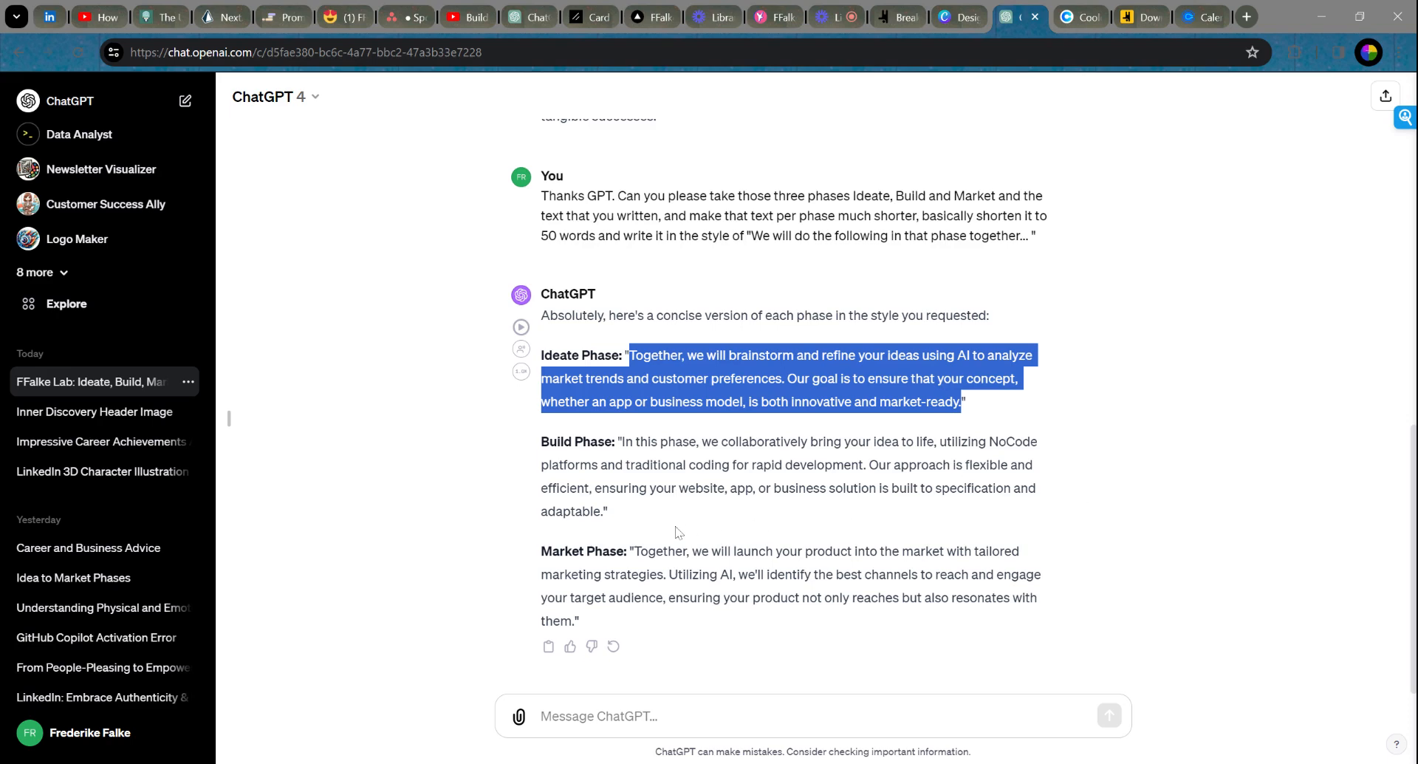
# Step: Send ChatGPT the Build Phase text, asking for a same-length rewrite with a less clunky ending
pyautogui.moveTo(603, 511); pyautogui.dragTo(623, 442)
pyautogui.hotkey('ctrl', 'c')
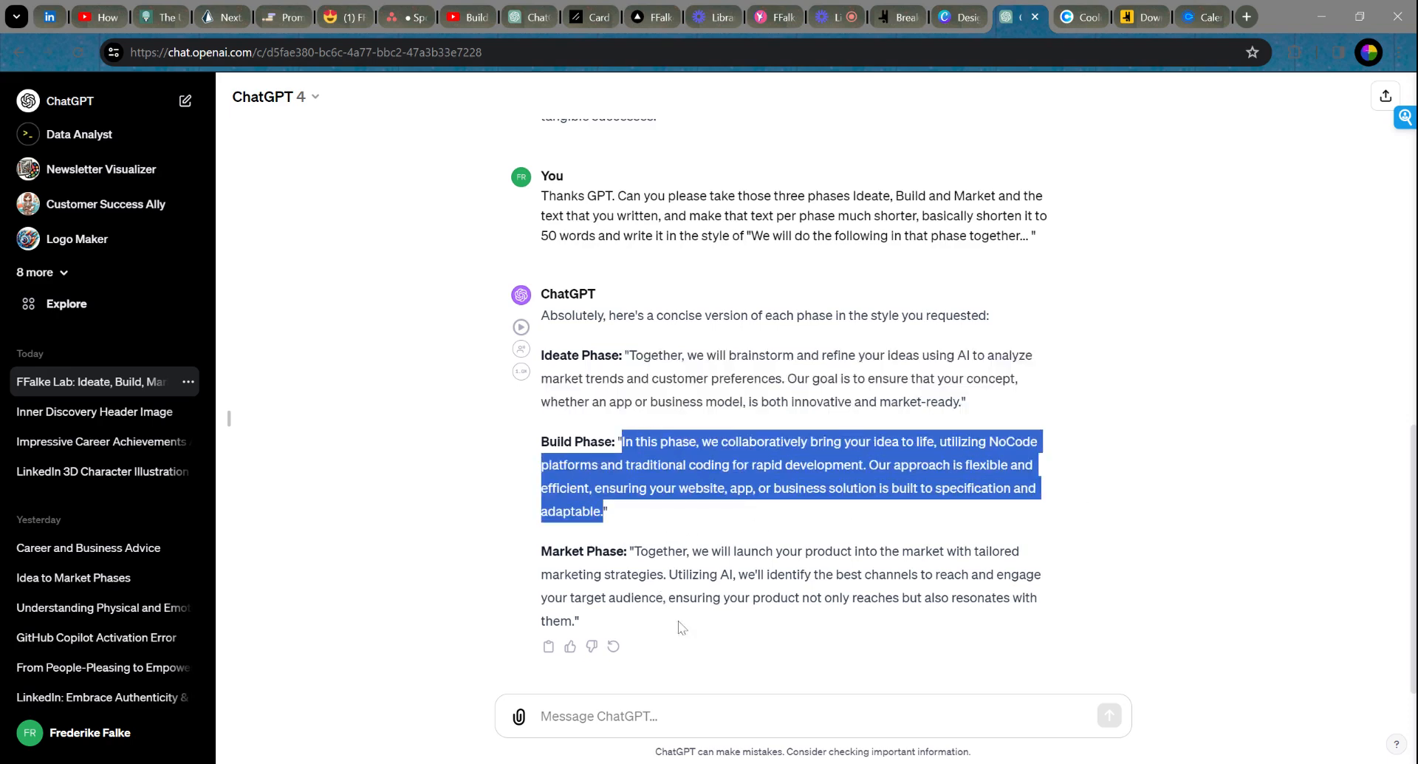
pyautogui.click(1056, 731)
pyautogui.hotkey('ctrl', 'v')
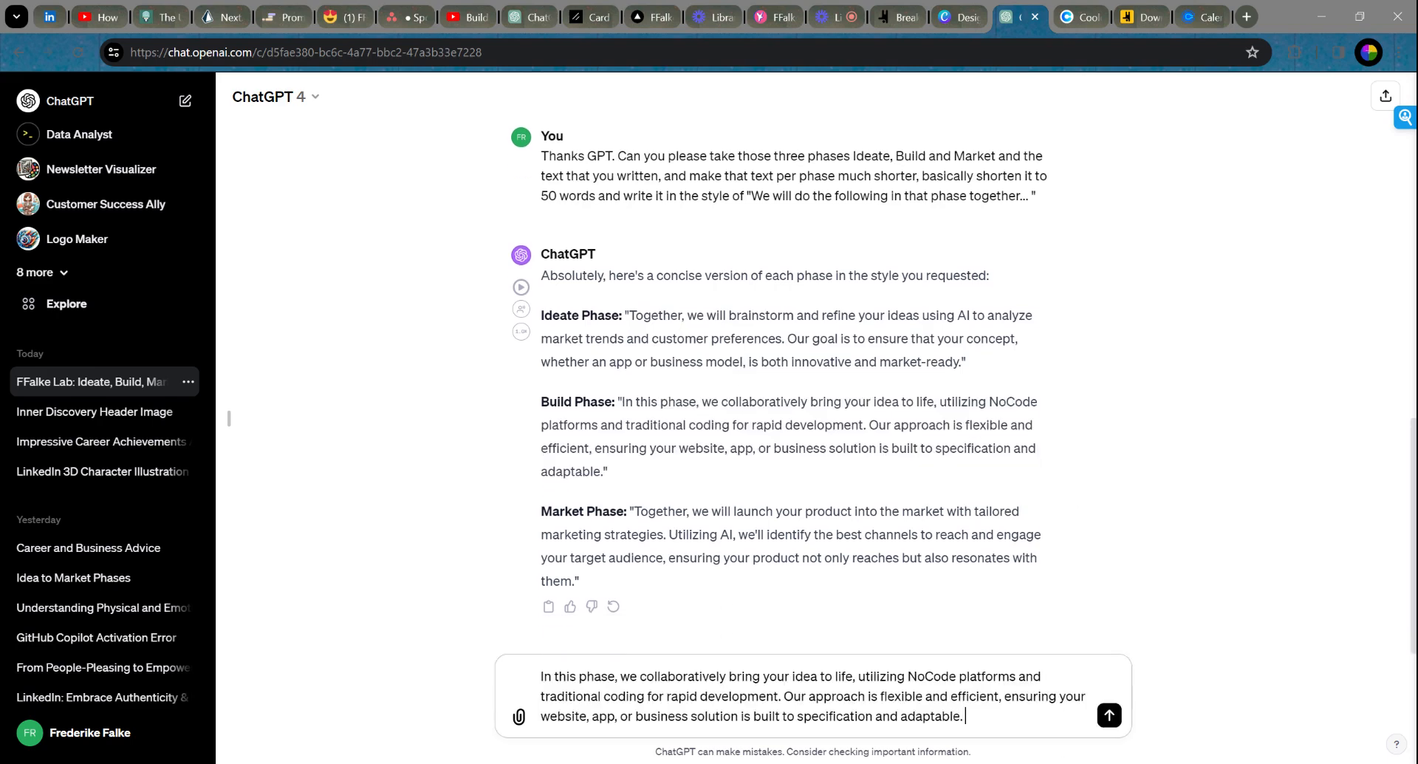
pyautogui.write('Can you re-write the text wiht the sa')
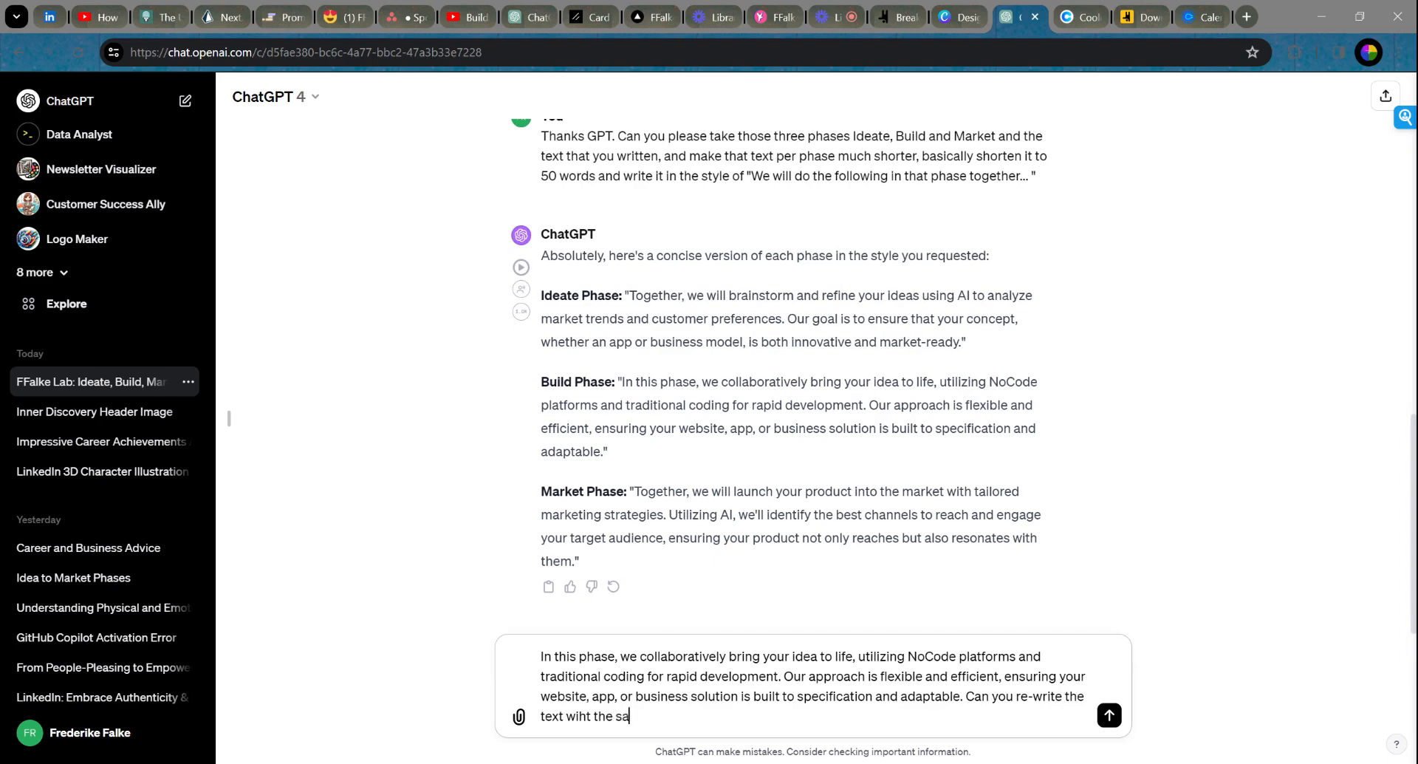
pyautogui.write('me length ')
pyautogui.write('but make')
pyautogui.press('BackSpace')
pyautogui.press('BackSpace')
pyautogui.press('BackSpace')
pyautogui.press('BackSpace')
pyautogui.press('BackSpace')
pyautogui.write('just rewrite')
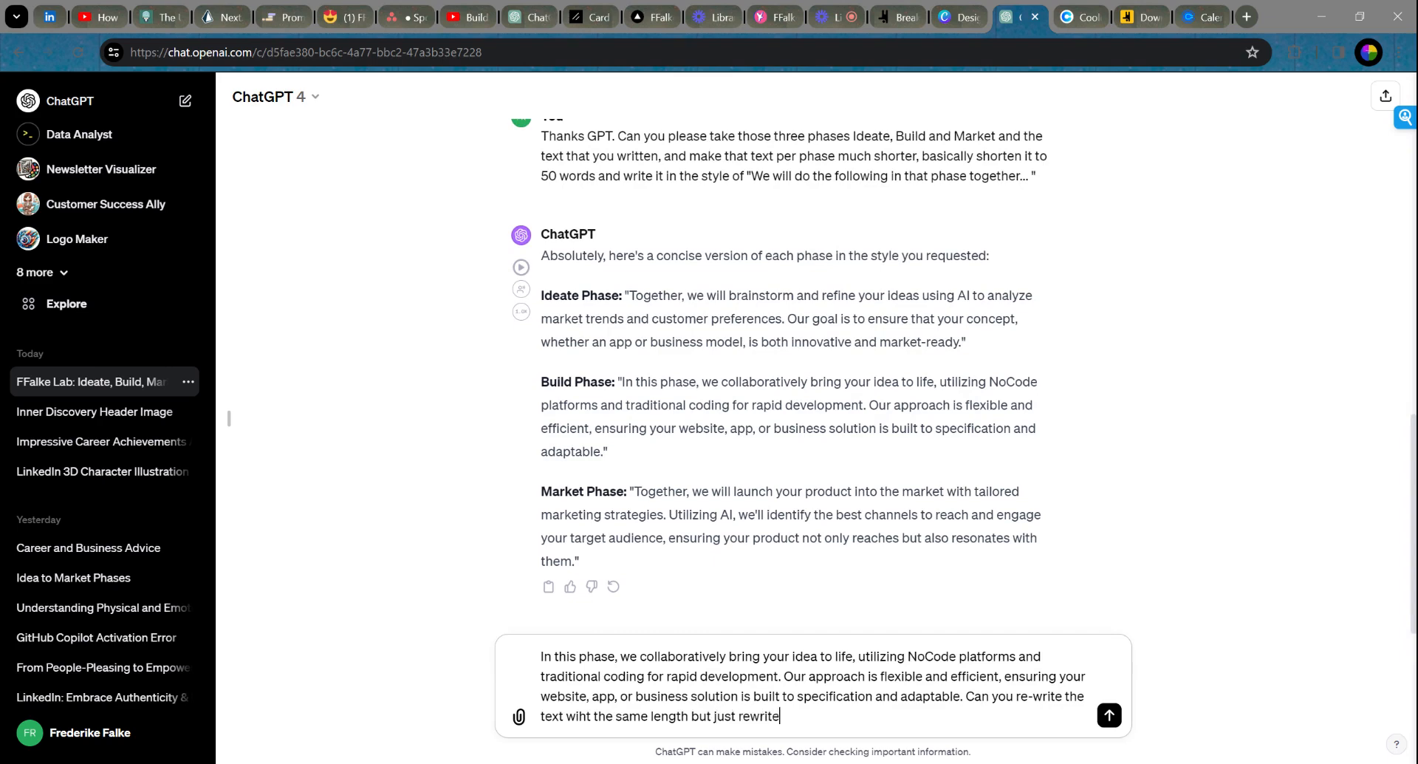
pyautogui.write(' it as it sounds a bit clun')
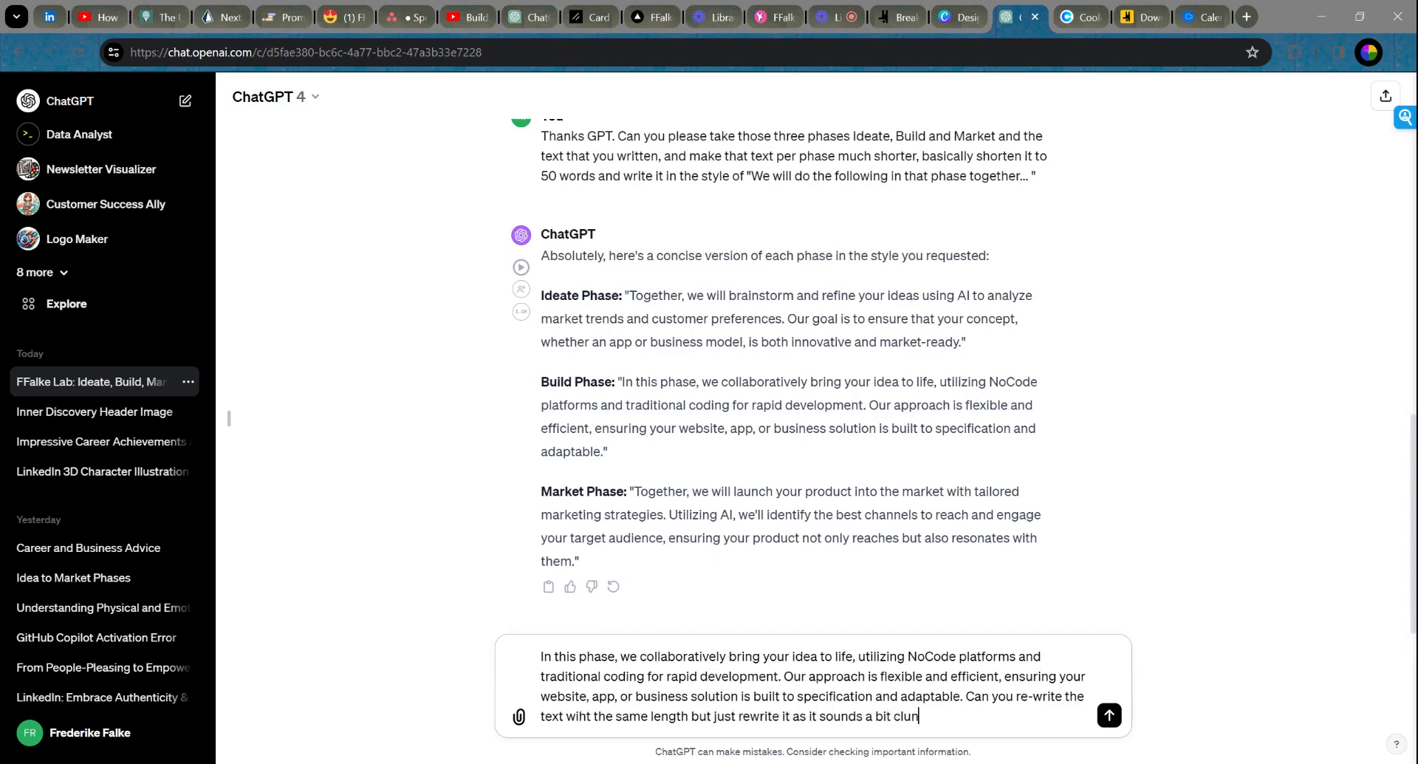
pyautogui.write('ky, especially the ending')
pyautogui.press('Return')
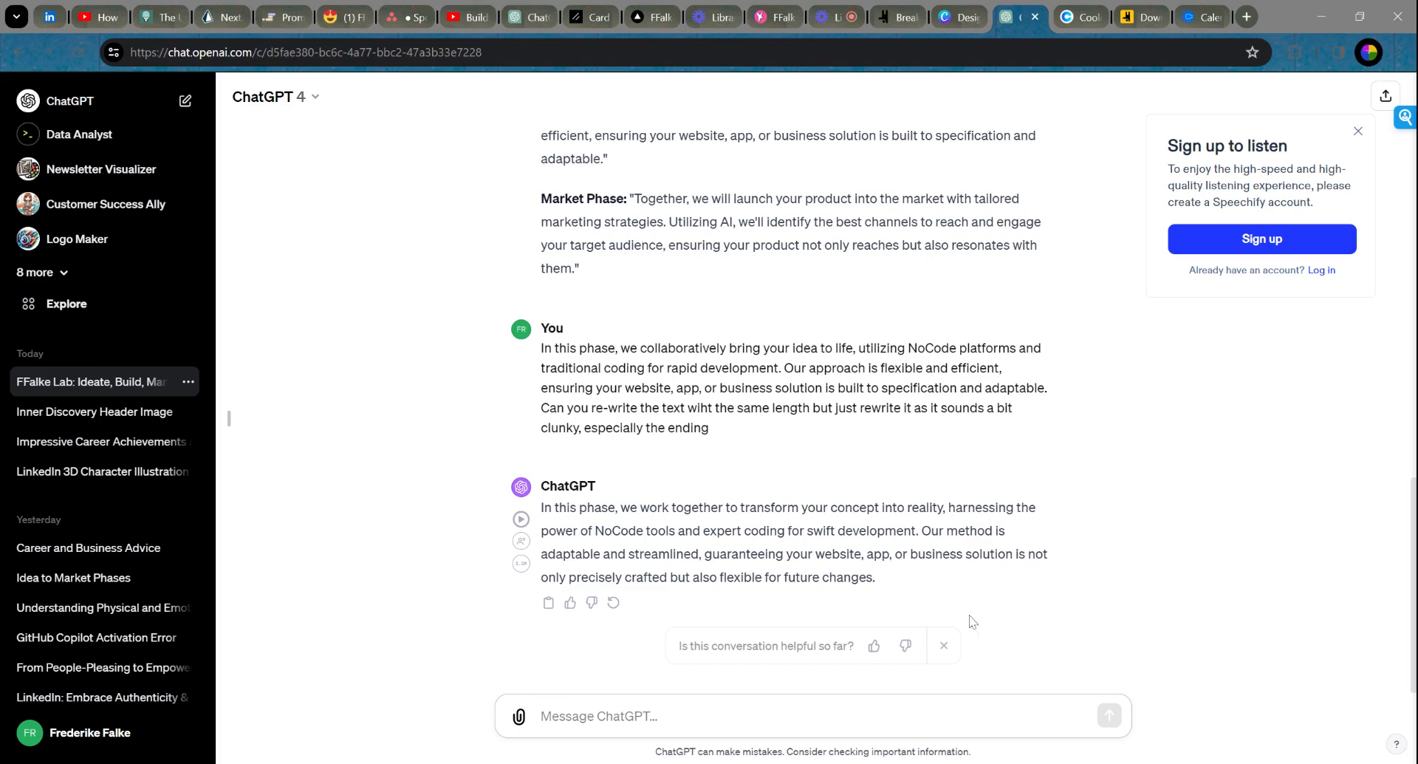
# Step: Ask ChatGPT to rewrite the Build text so it is exactly 50 words long
pyautogui.scroll(2, 1031, 591)
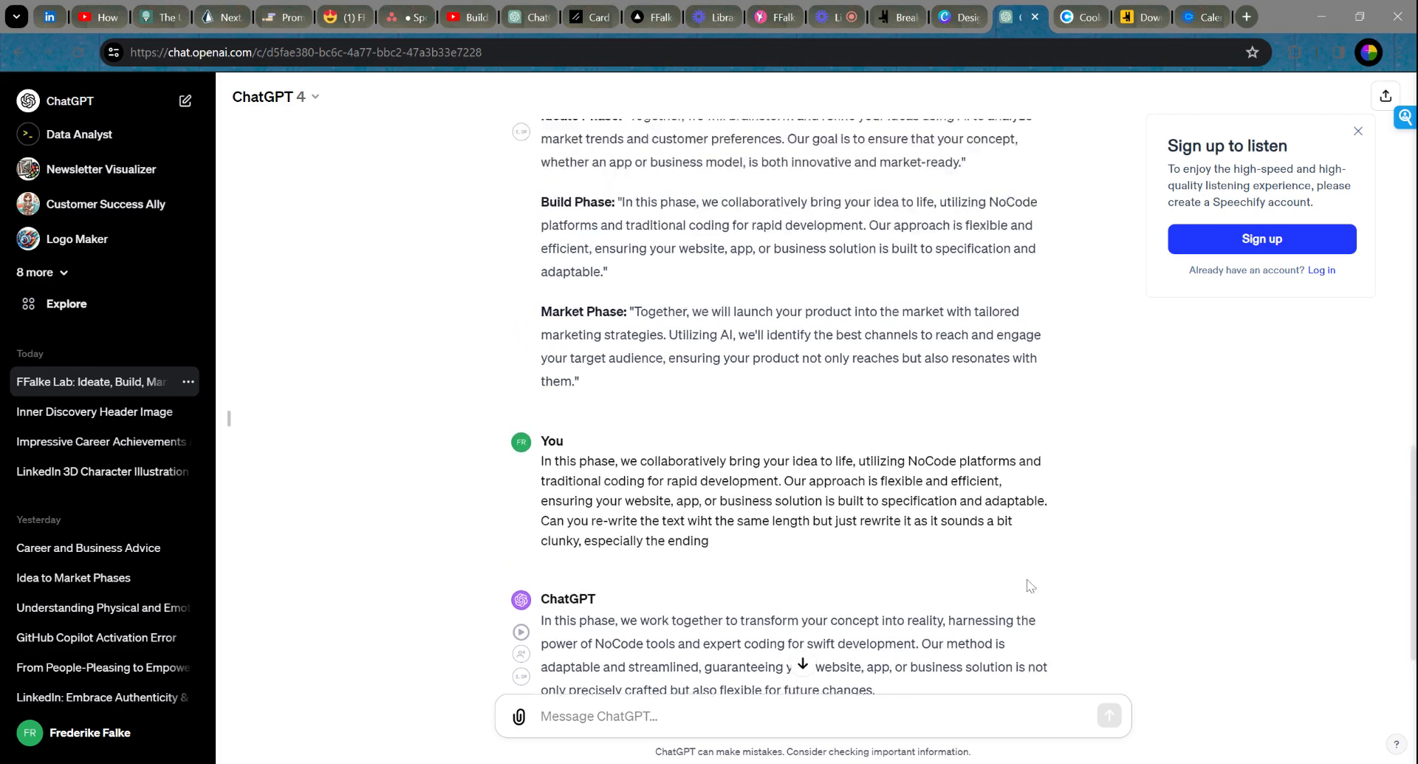
pyautogui.scroll(-2, 1031, 587)
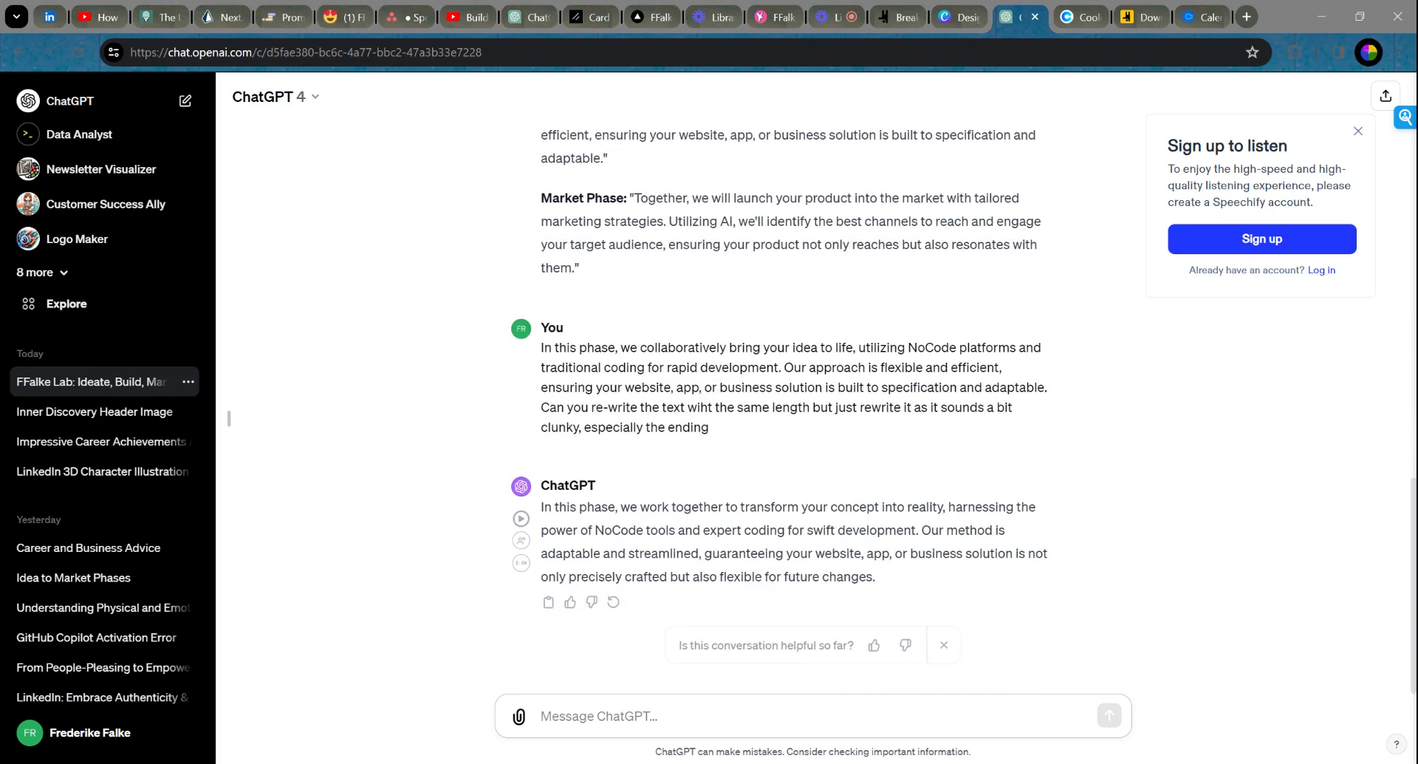
pyautogui.write('Thanks')
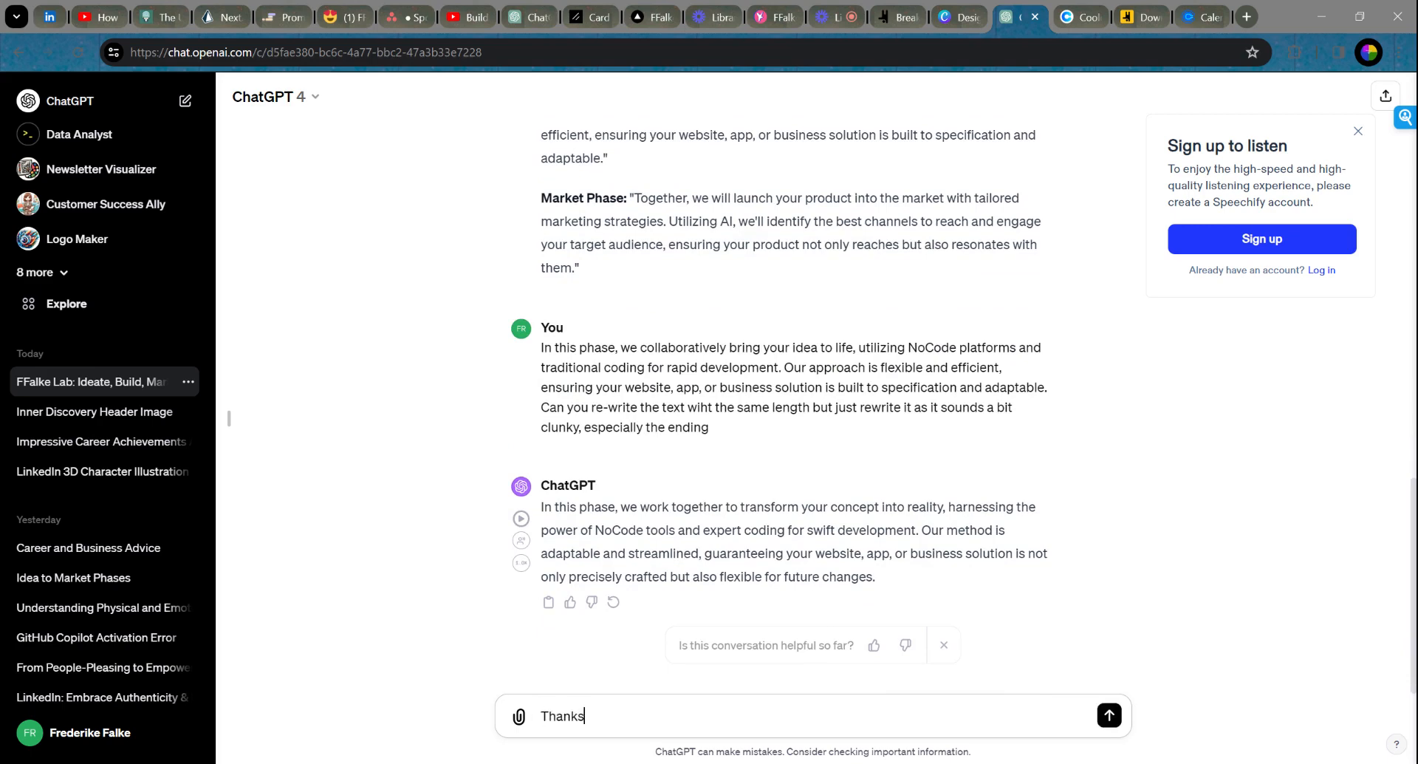
pyautogui.write(', but can you please re-write it and make sure that it')
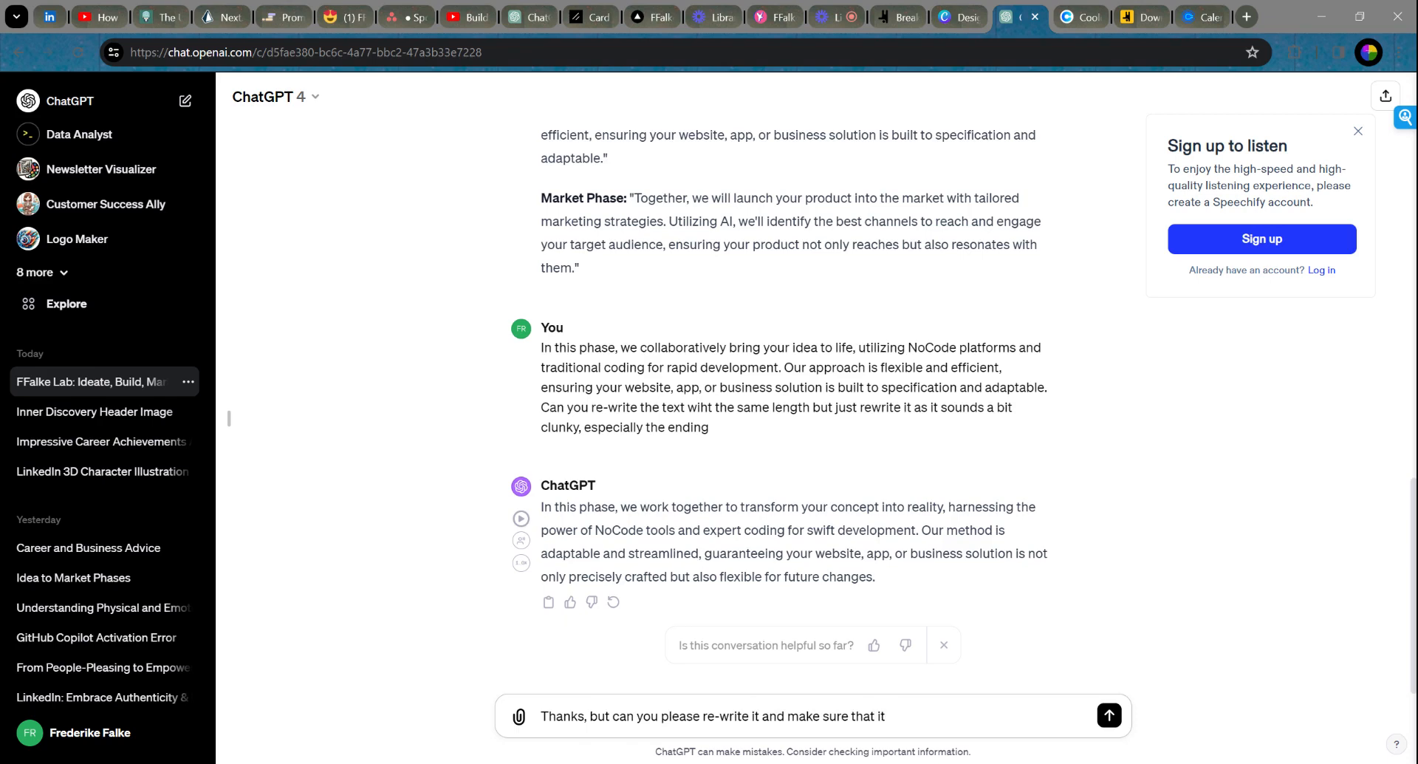
pyautogui.scroll(5, 794, 384)
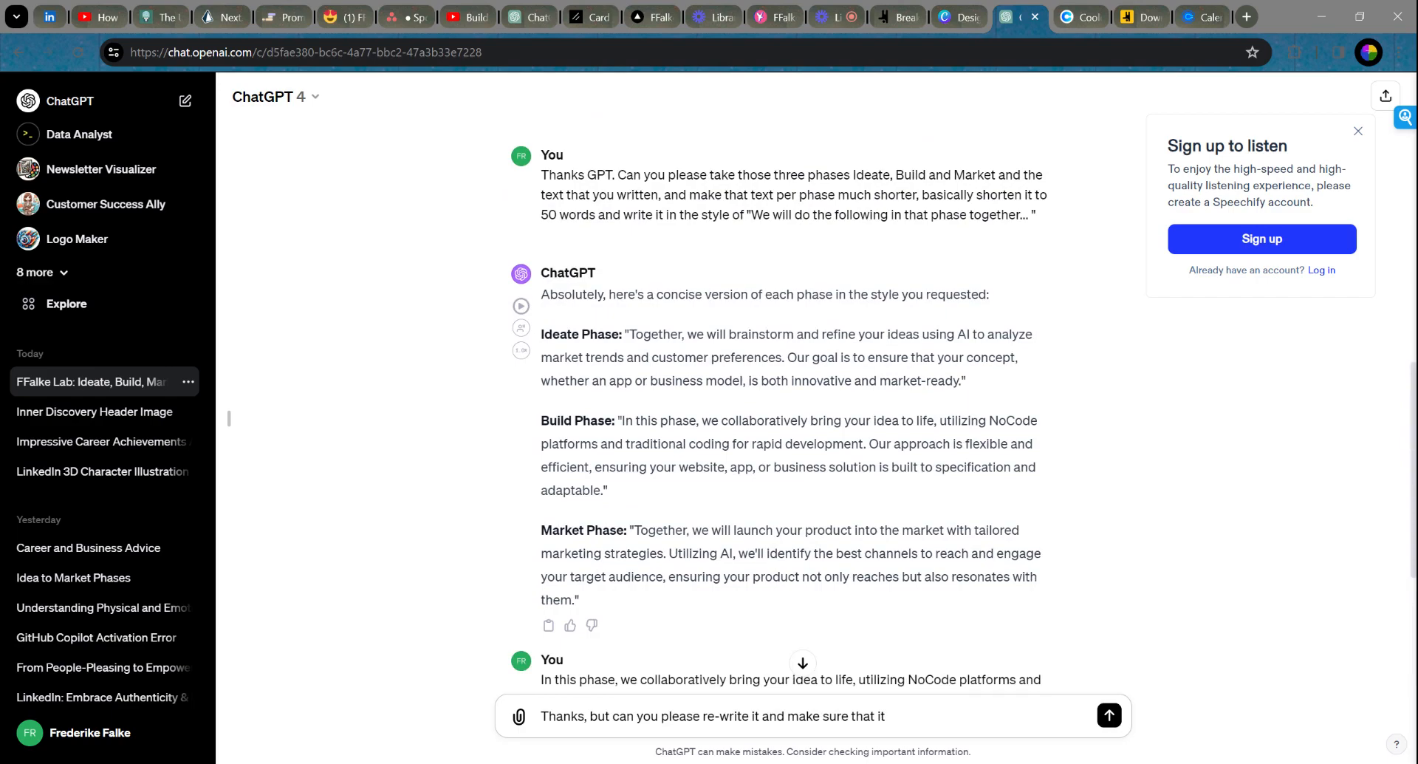
pyautogui.scroll(3, 794, 399)
pyautogui.scroll(-6, 794, 399)
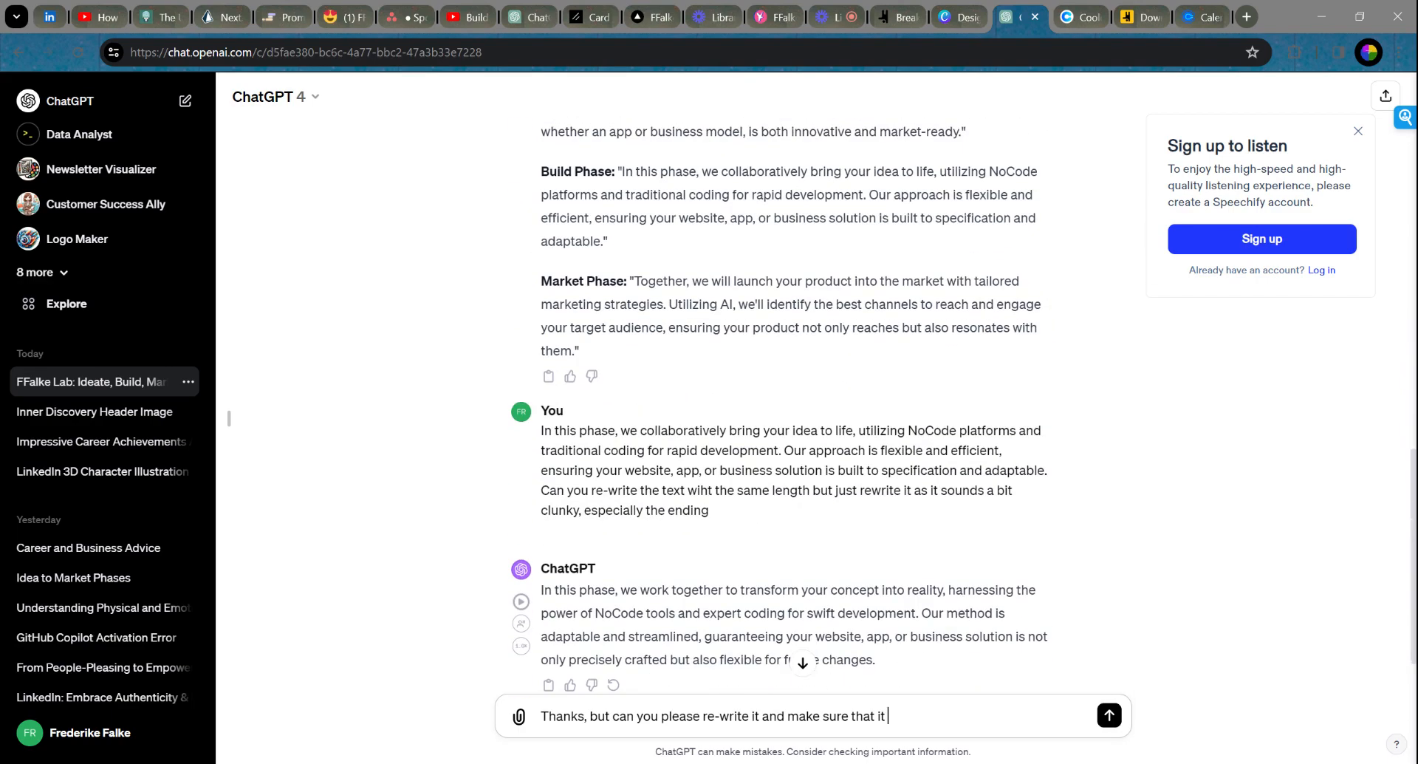
pyautogui.scroll(-1, 794, 399)
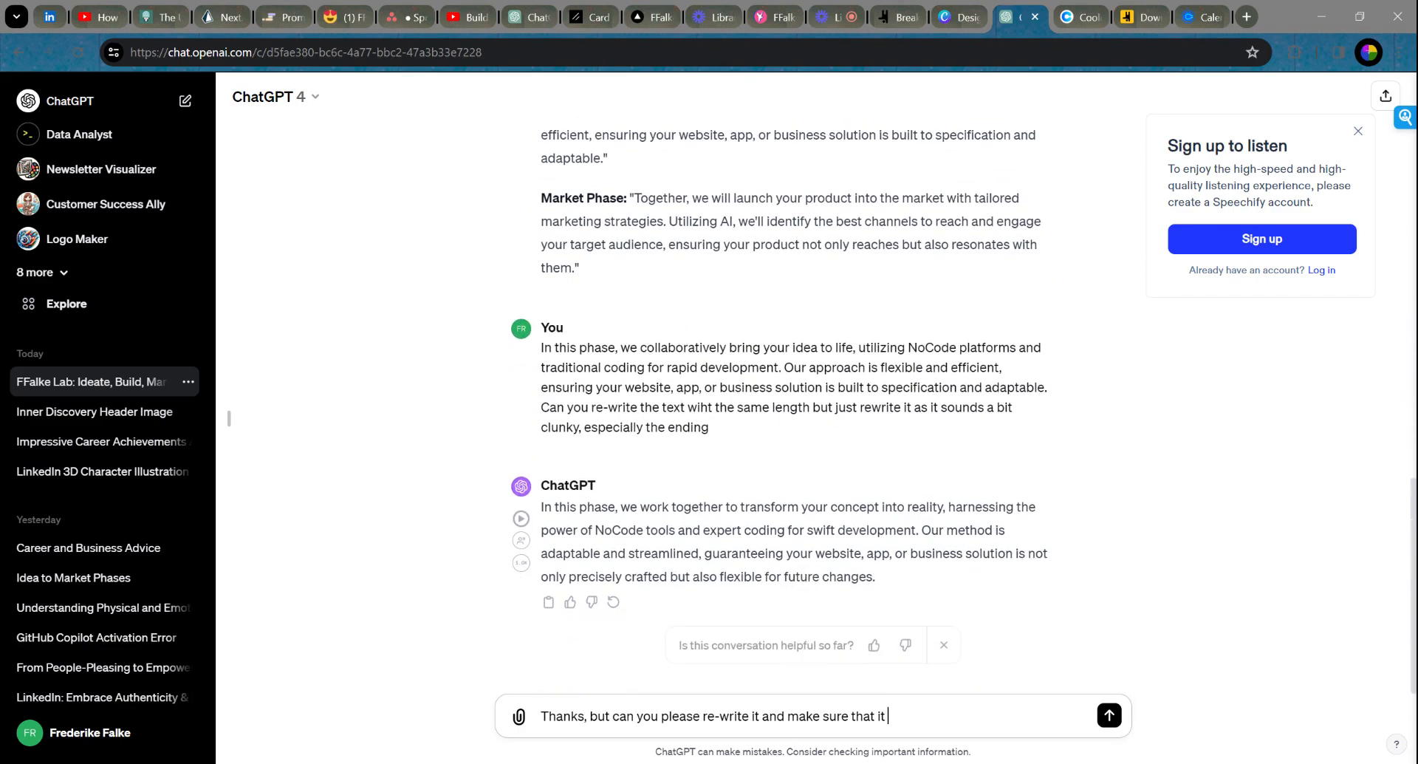
pyautogui.scroll(6, 794, 399)
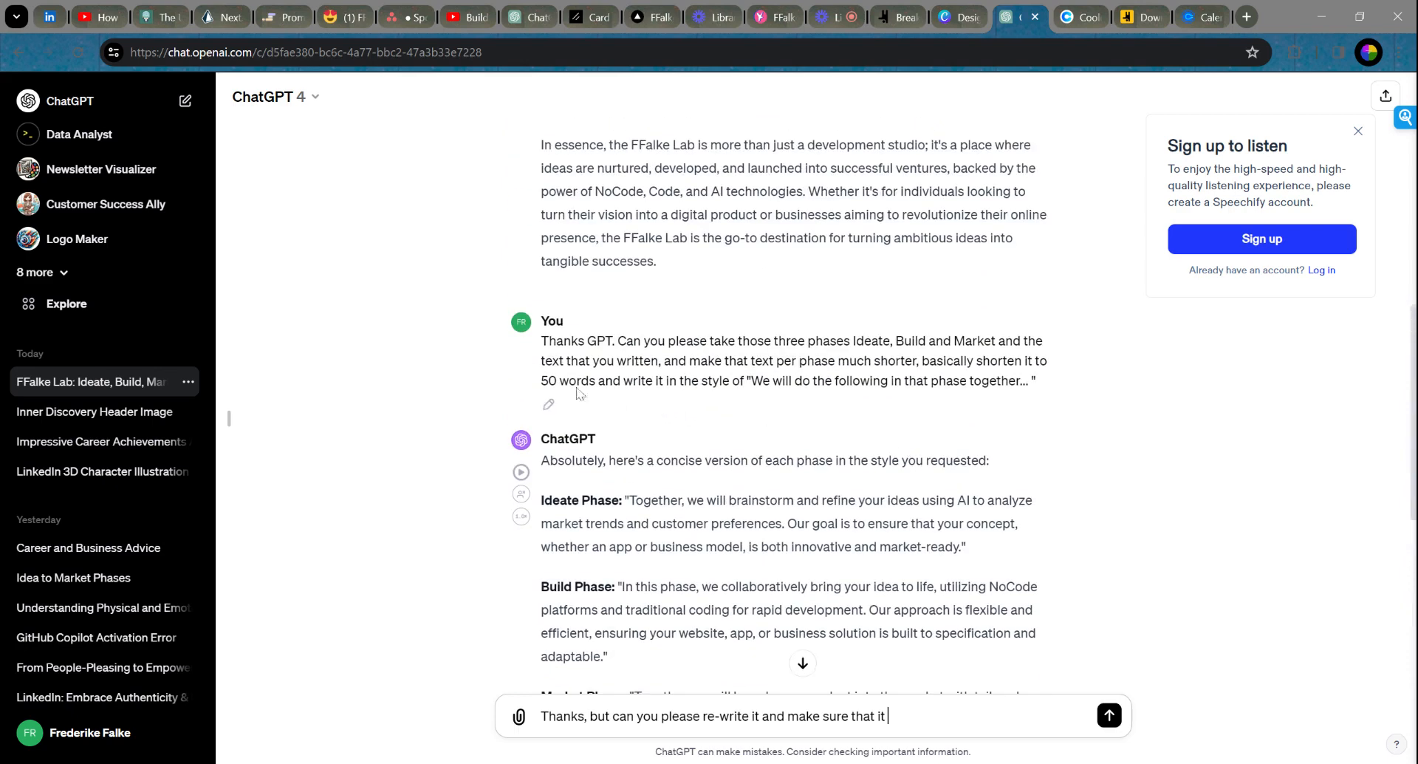
pyautogui.scroll(-6, 813, 517)
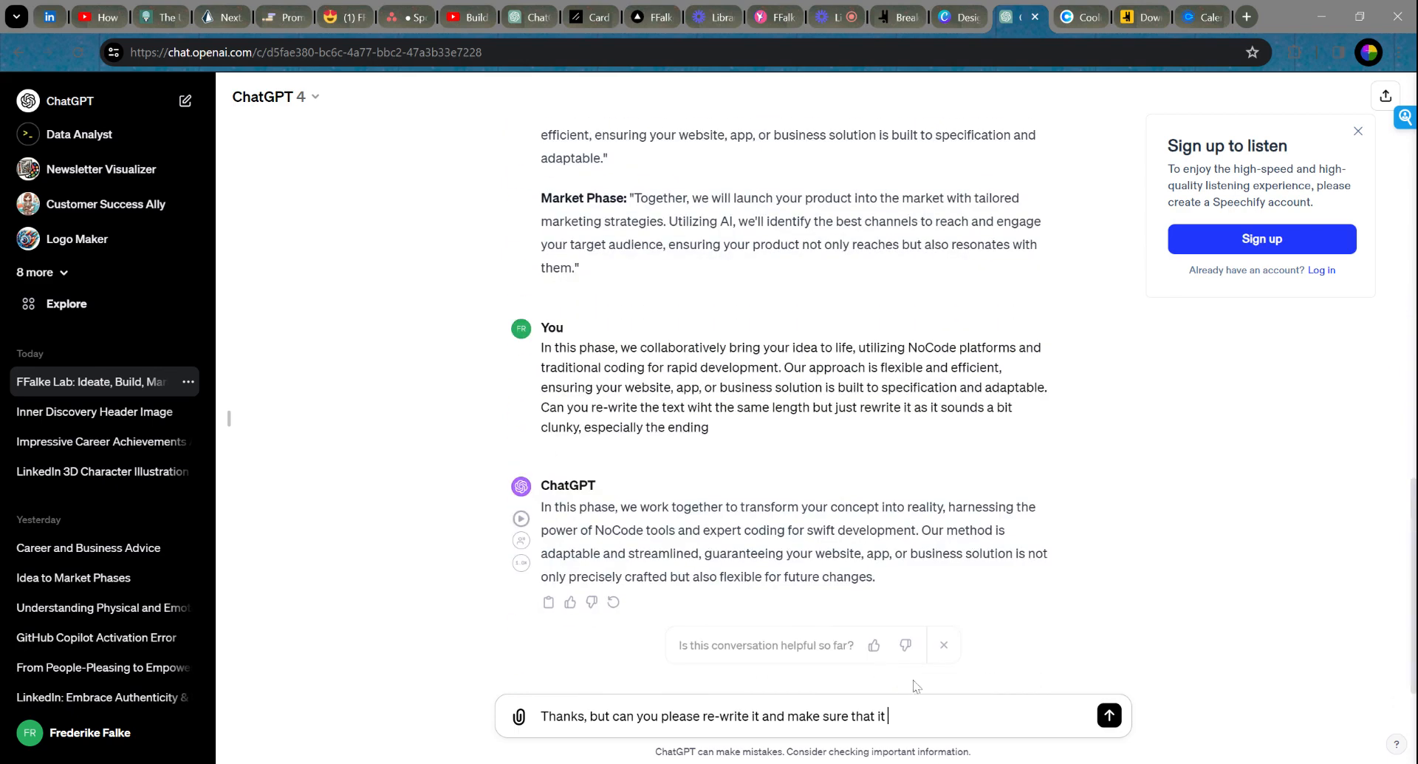
pyautogui.write('has a length of 50 words')
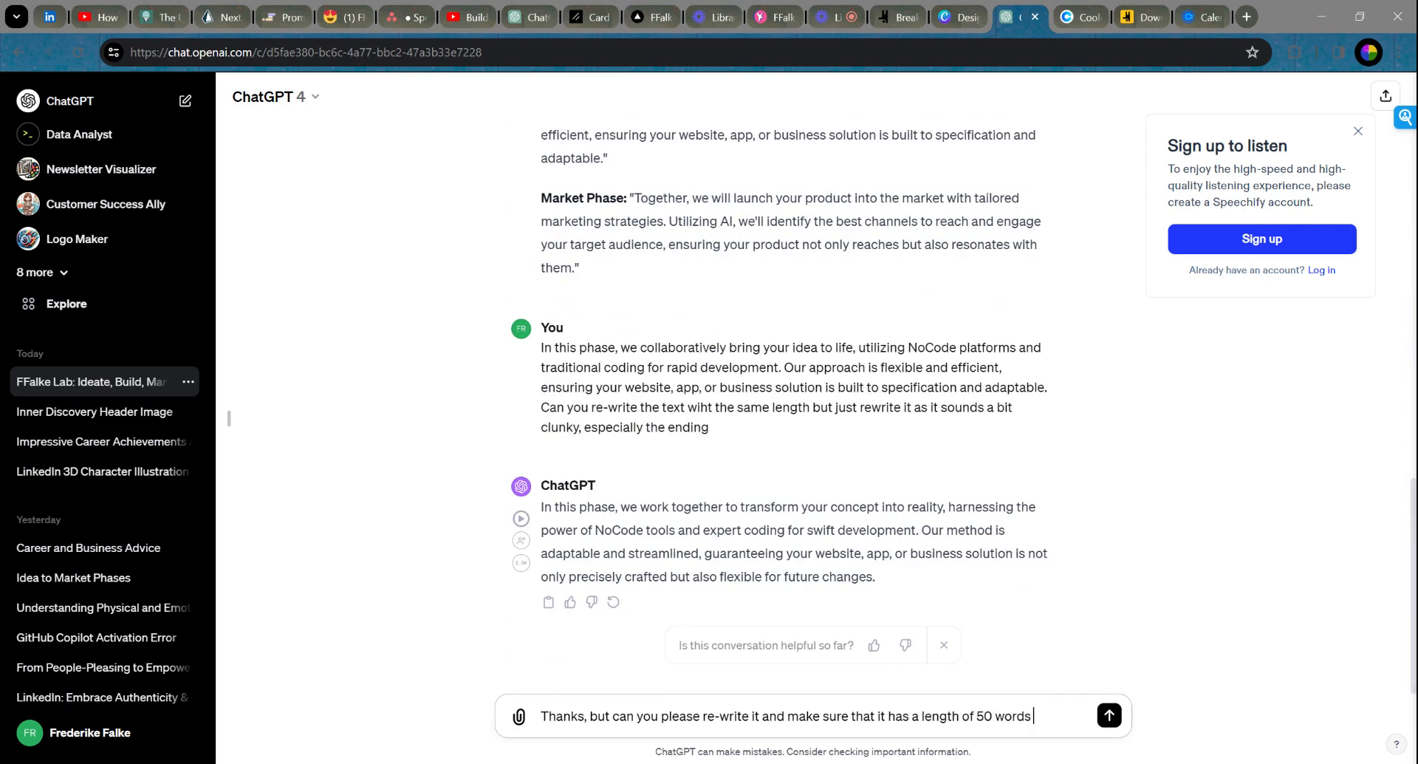
pyautogui.press('Return')
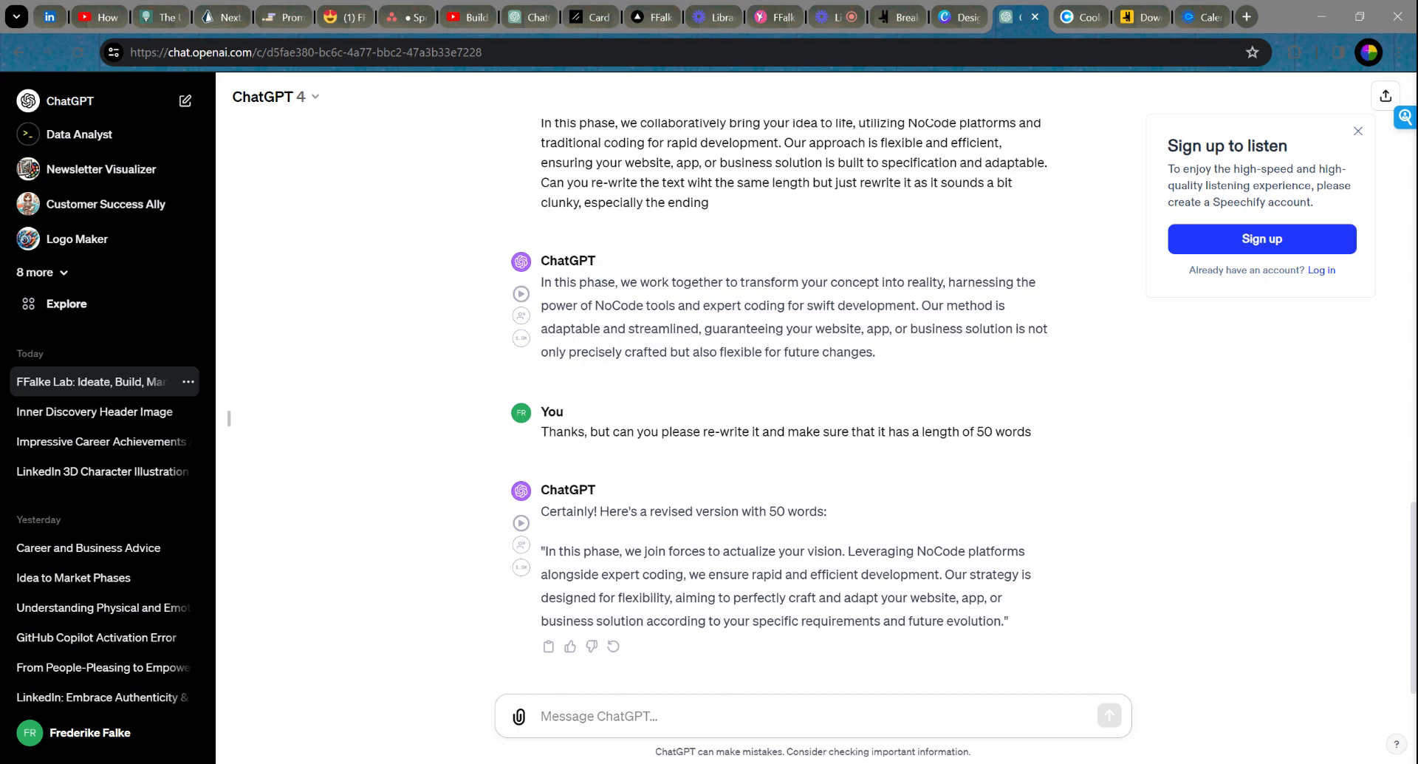
# Step: Copy ChatGPT's 50-word Build reply into the message box
pyautogui.moveTo(545, 551); pyautogui.dragTo(1001, 621)
pyautogui.moveTo(1006, 622); pyautogui.dragTo(1001, 623)
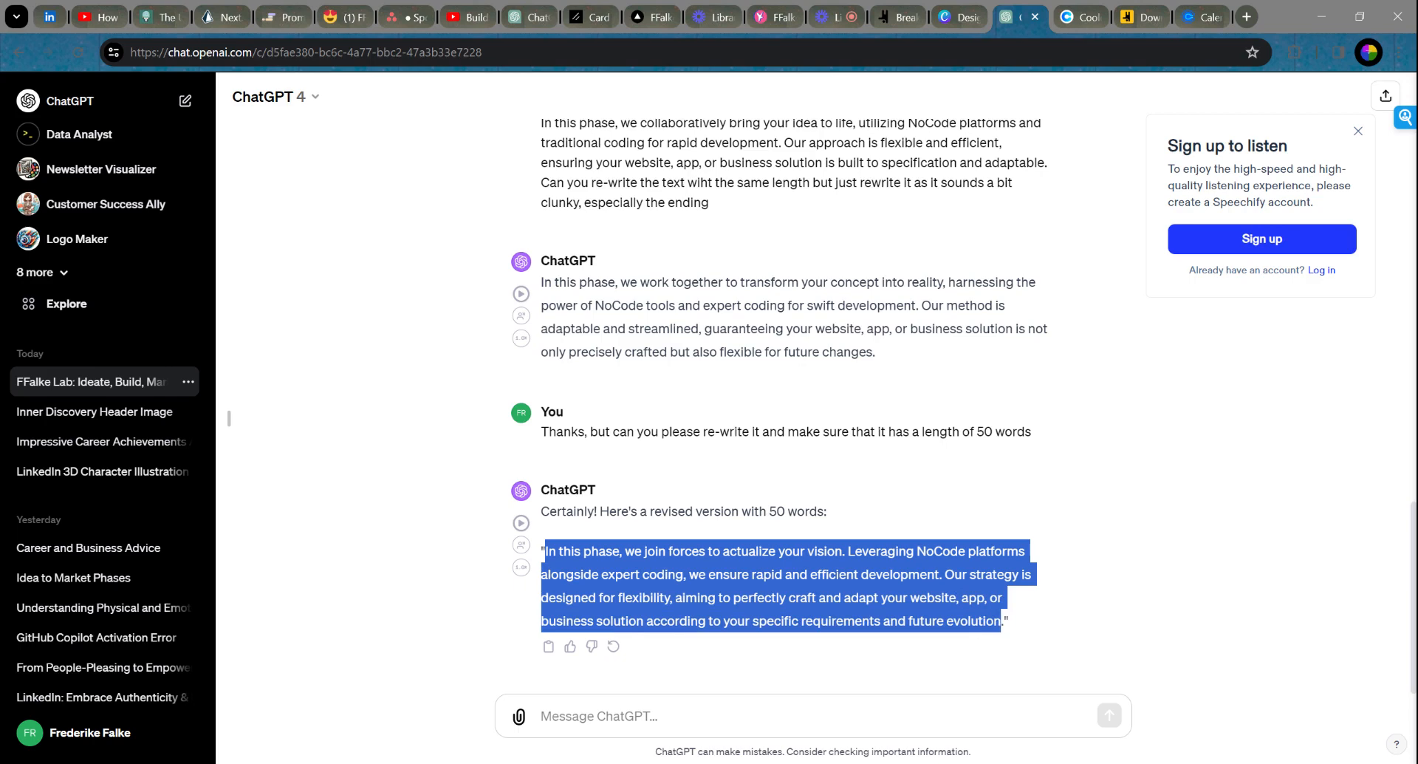
pyautogui.hotkey('ctrl', 'c')
pyautogui.click(887, 716)
pyautogui.hotkey('ctrl', 'v')
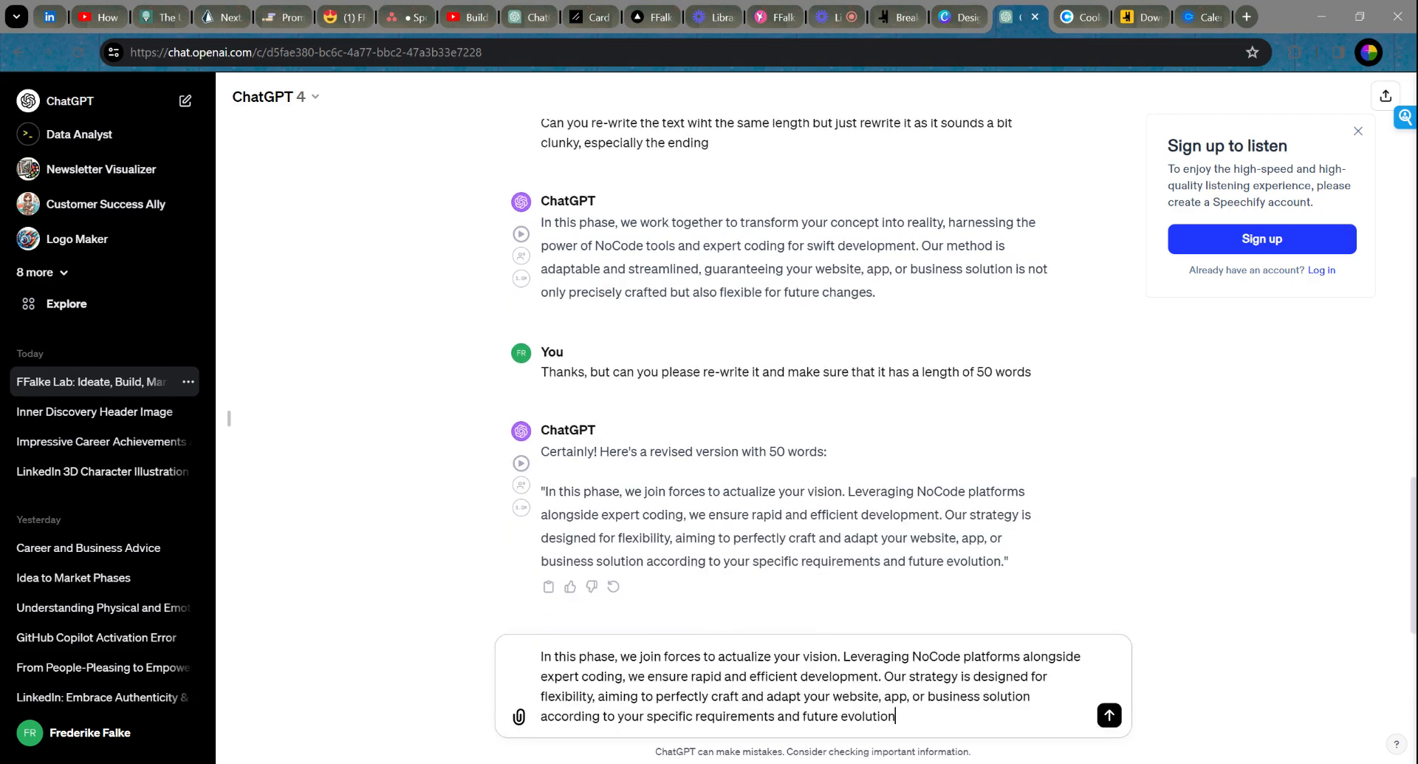
# Step: Replace 'platforms alongside expert coding' with 'and AI', and delete 'and adapt' and 'and future evolution'
pyautogui.moveTo(963, 656); pyautogui.dragTo(627, 676)
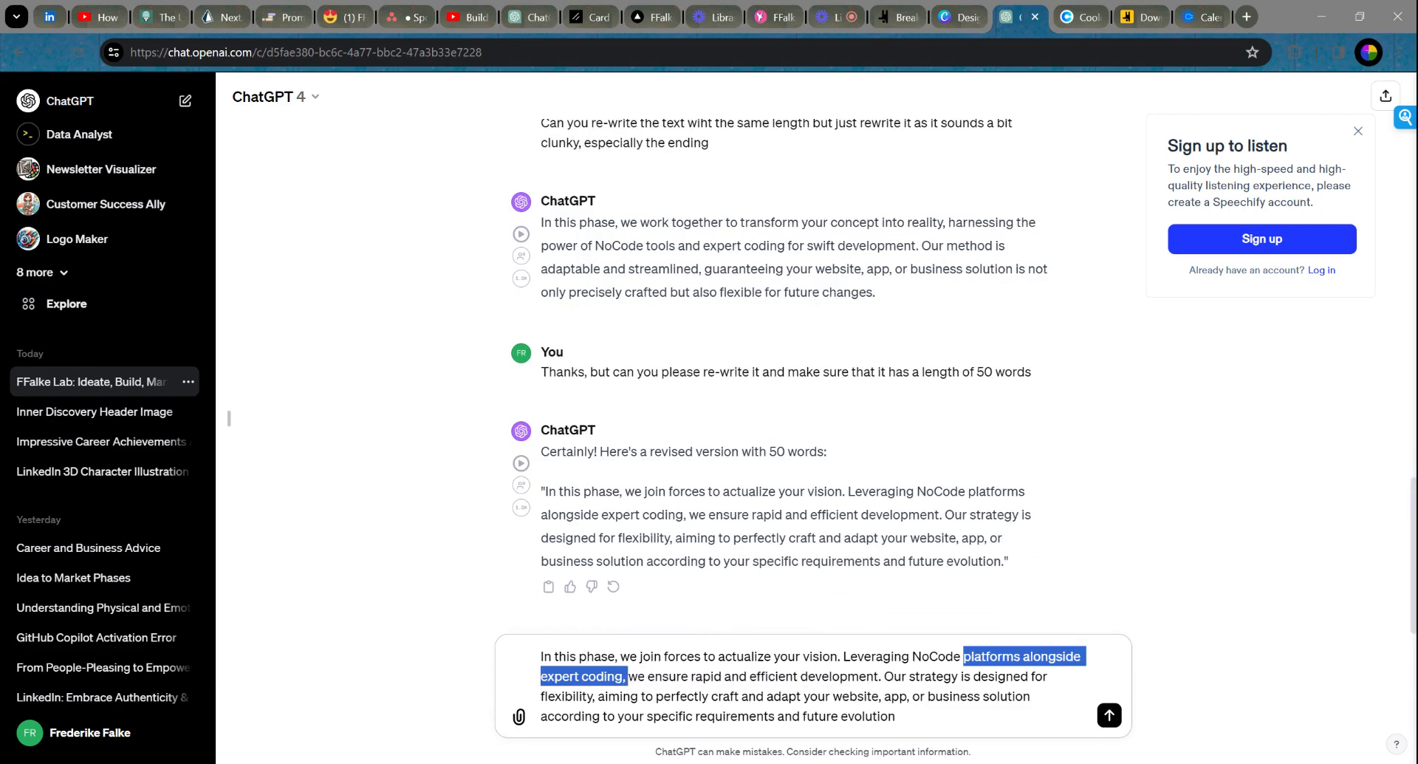
pyautogui.press('BackSpace')
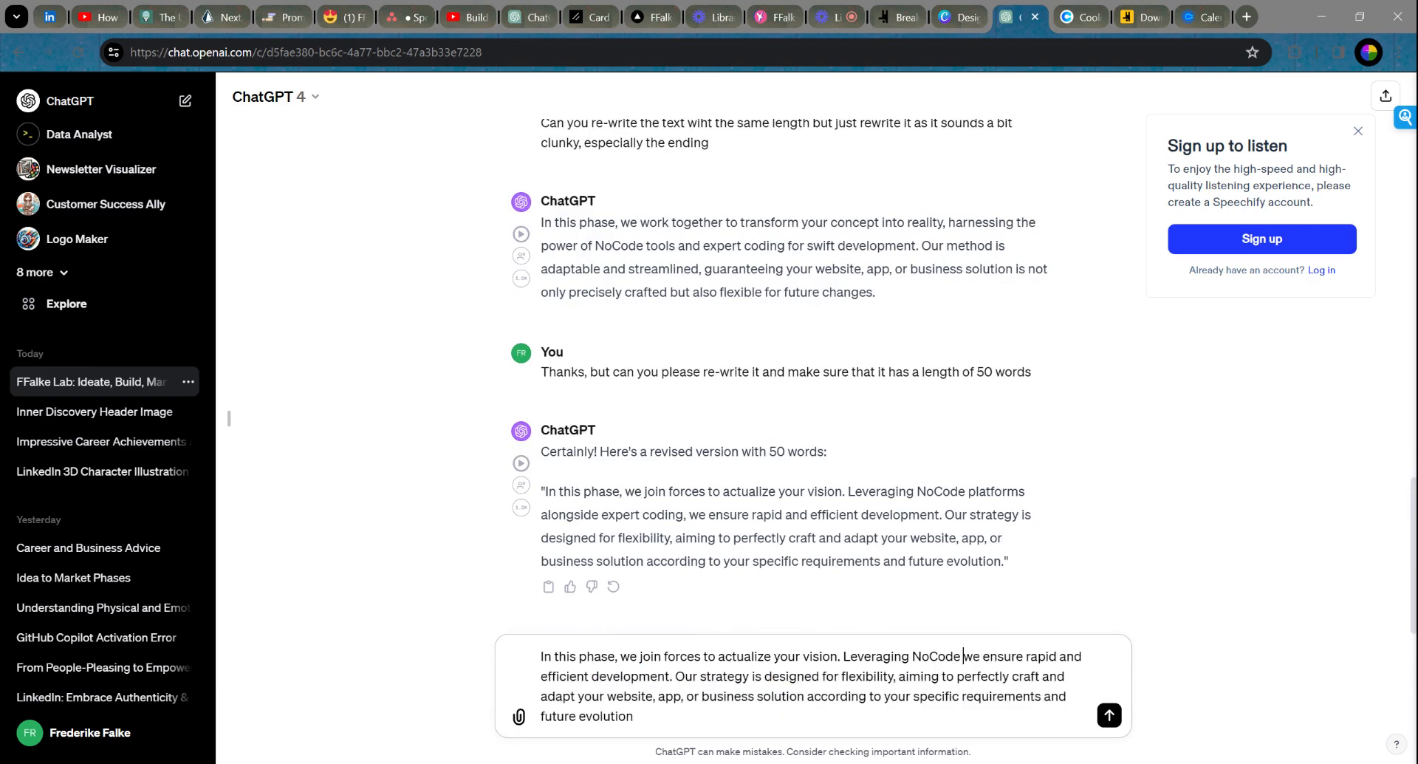
pyautogui.write('and ')
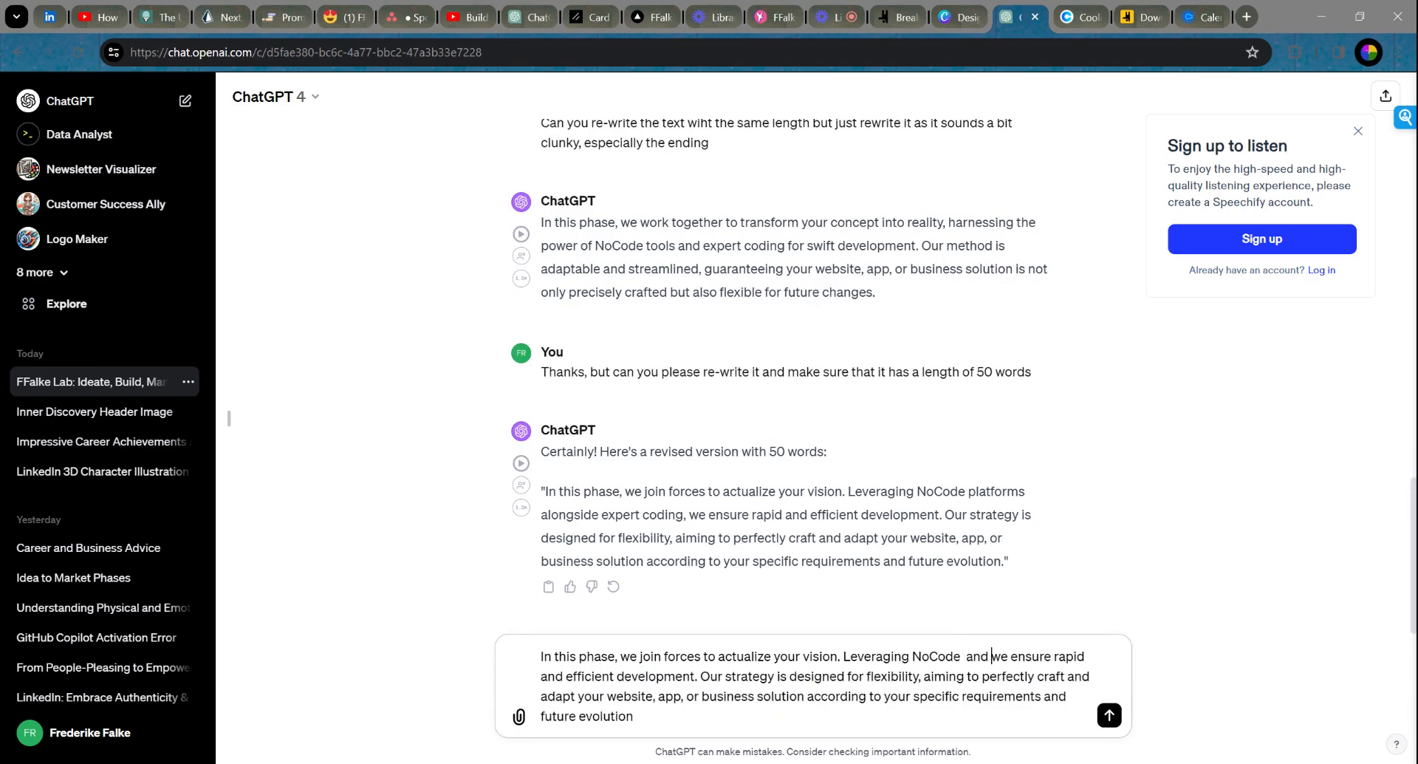
pyautogui.write('AI ')
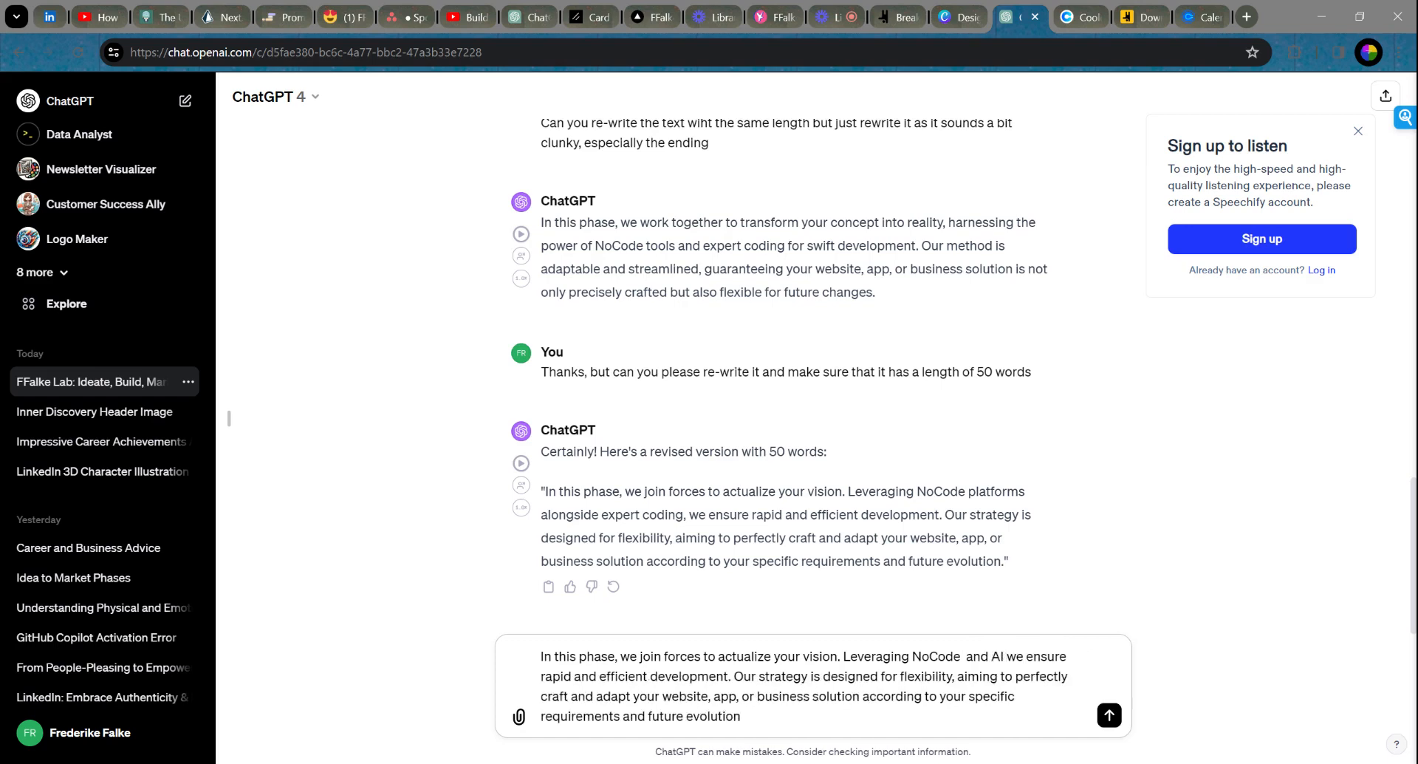
pyautogui.write(',')
pyautogui.moveTo(634, 696); pyautogui.dragTo(567, 696)
pyautogui.press('BackSpace')
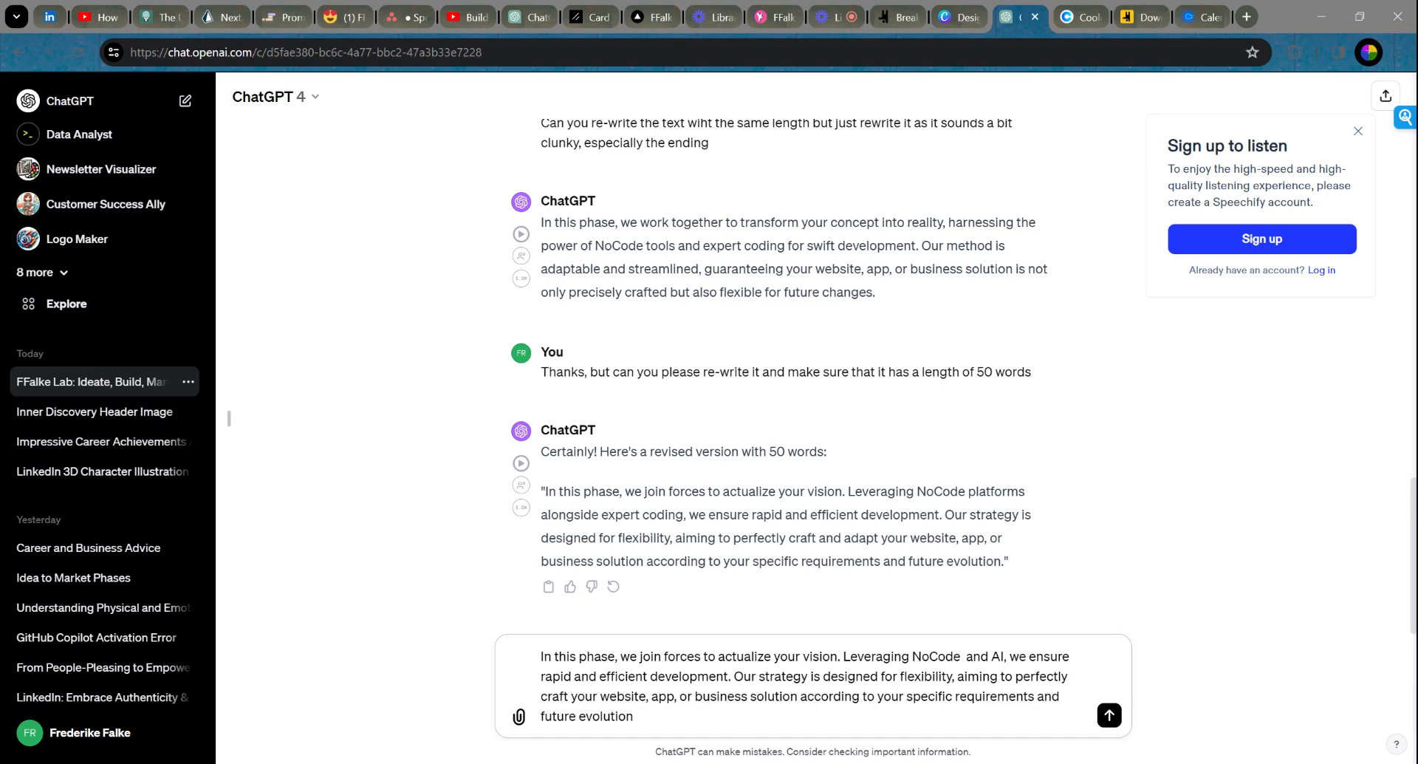
pyautogui.moveTo(634, 716); pyautogui.dragTo(436, 659)
pyautogui.write('.')
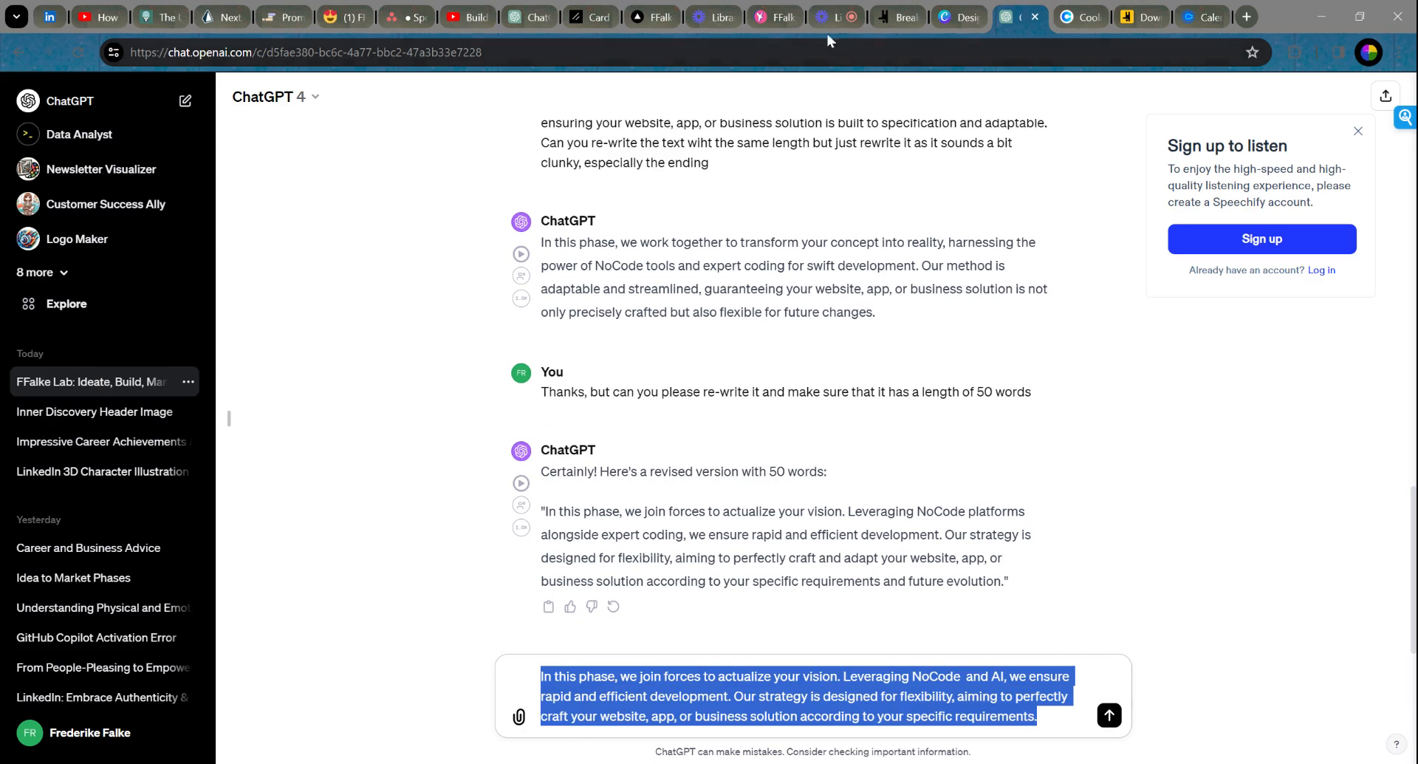
# Step: Paste the edited NoCode-and-AI paragraph into the Build card's text
pyautogui.click(890, 19)
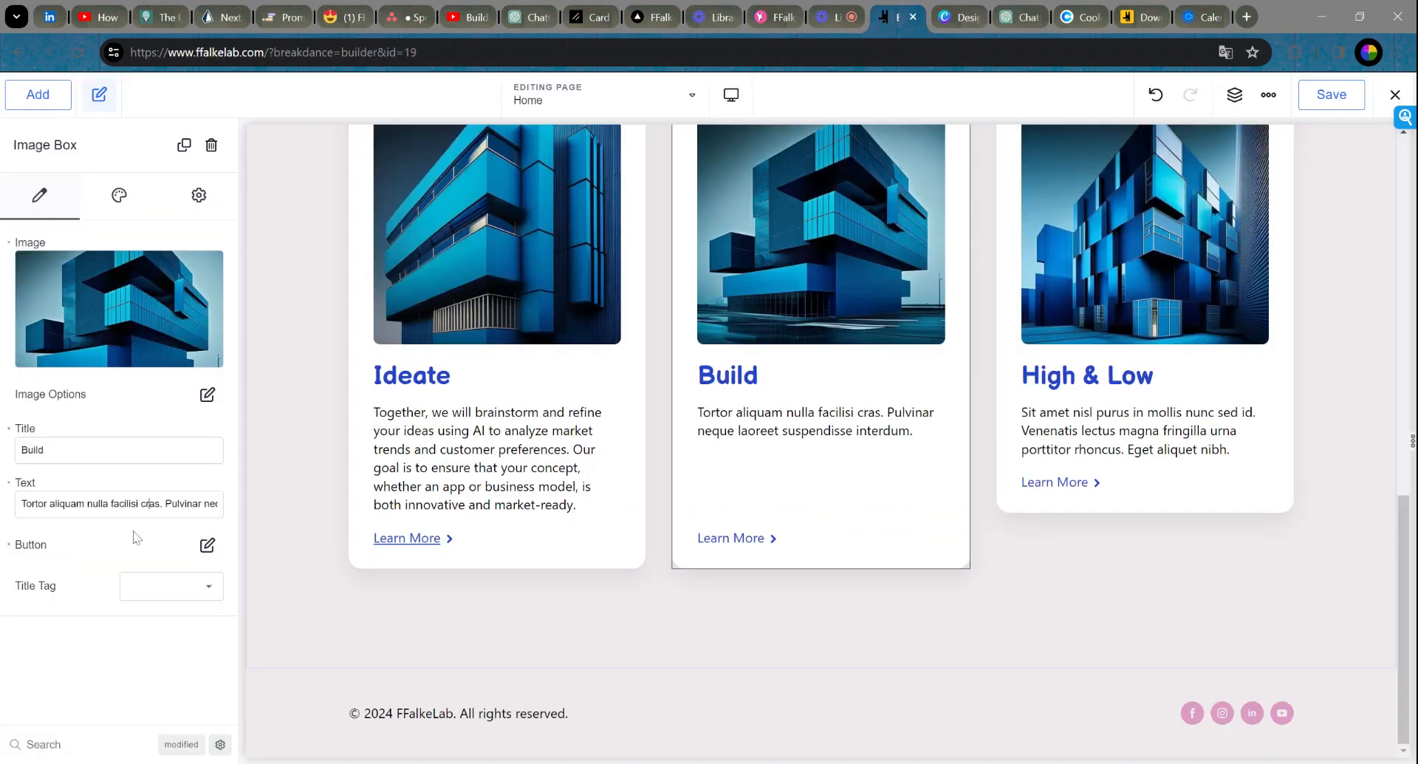
pyautogui.tripleClick(110, 505)
pyautogui.hotkey('ctrl', 'v')
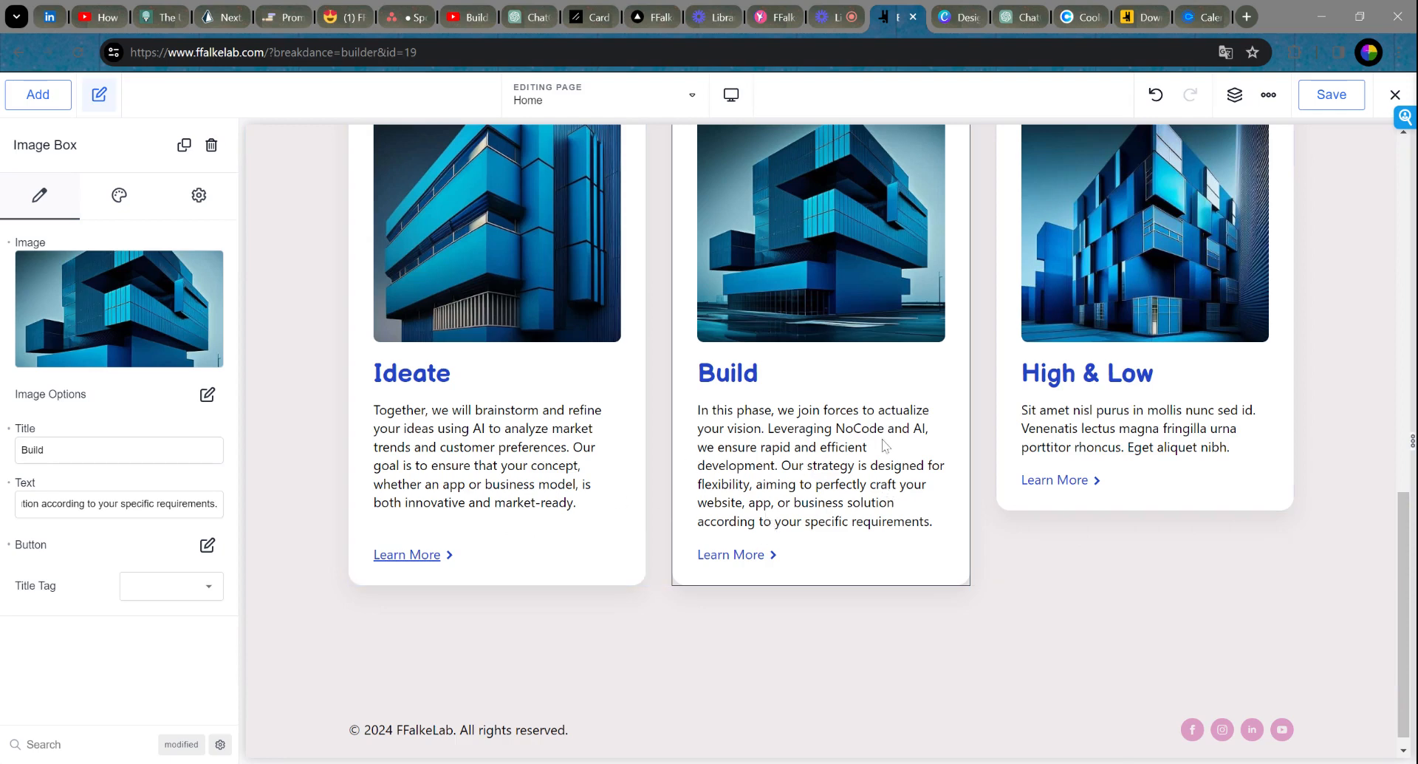
# Step: Retitle the 'High & Low' card to 'Market'
pyautogui.click(1089, 382)
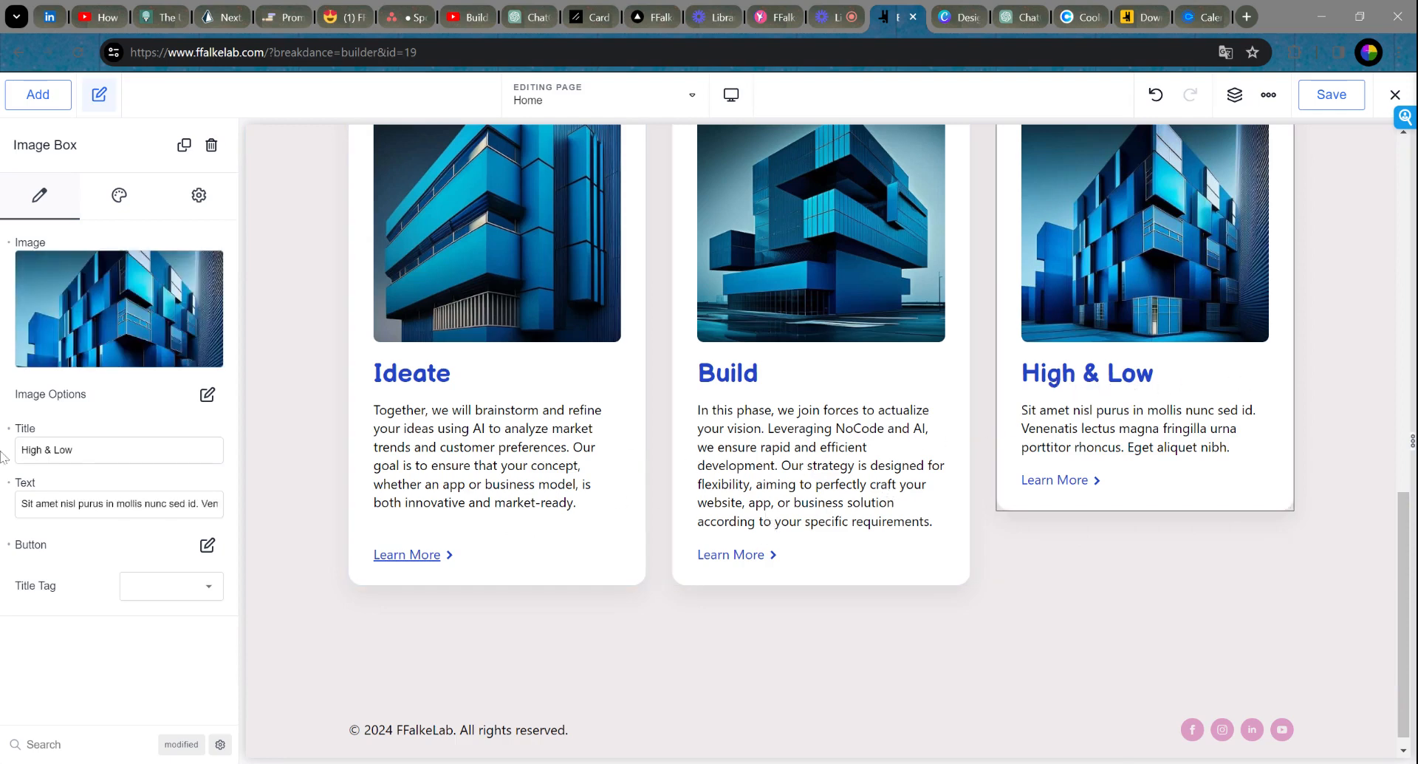
pyautogui.moveTo(77, 450); pyautogui.dragTo(3, 455)
pyautogui.write('Market')
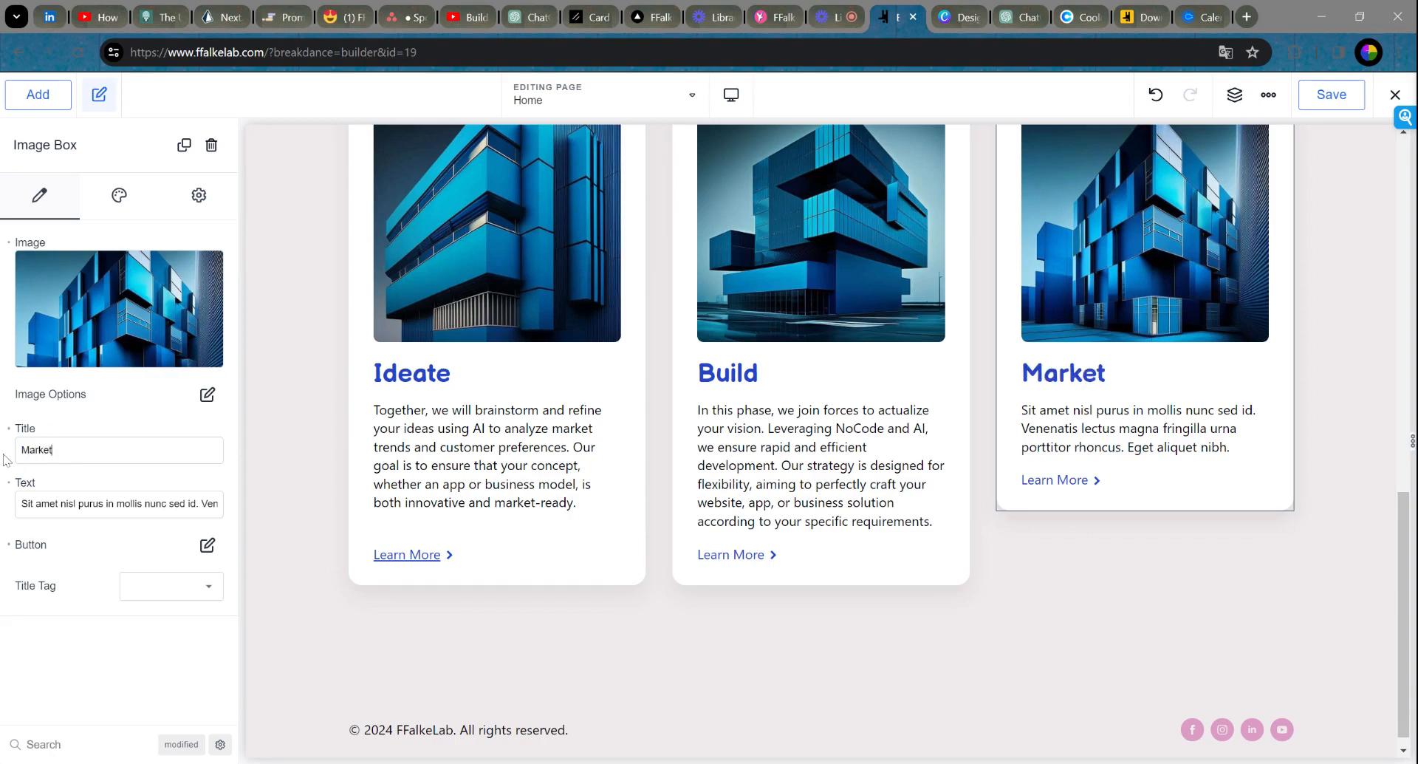
pyautogui.click(1006, 26)
pyautogui.scroll(10, 967, 425)
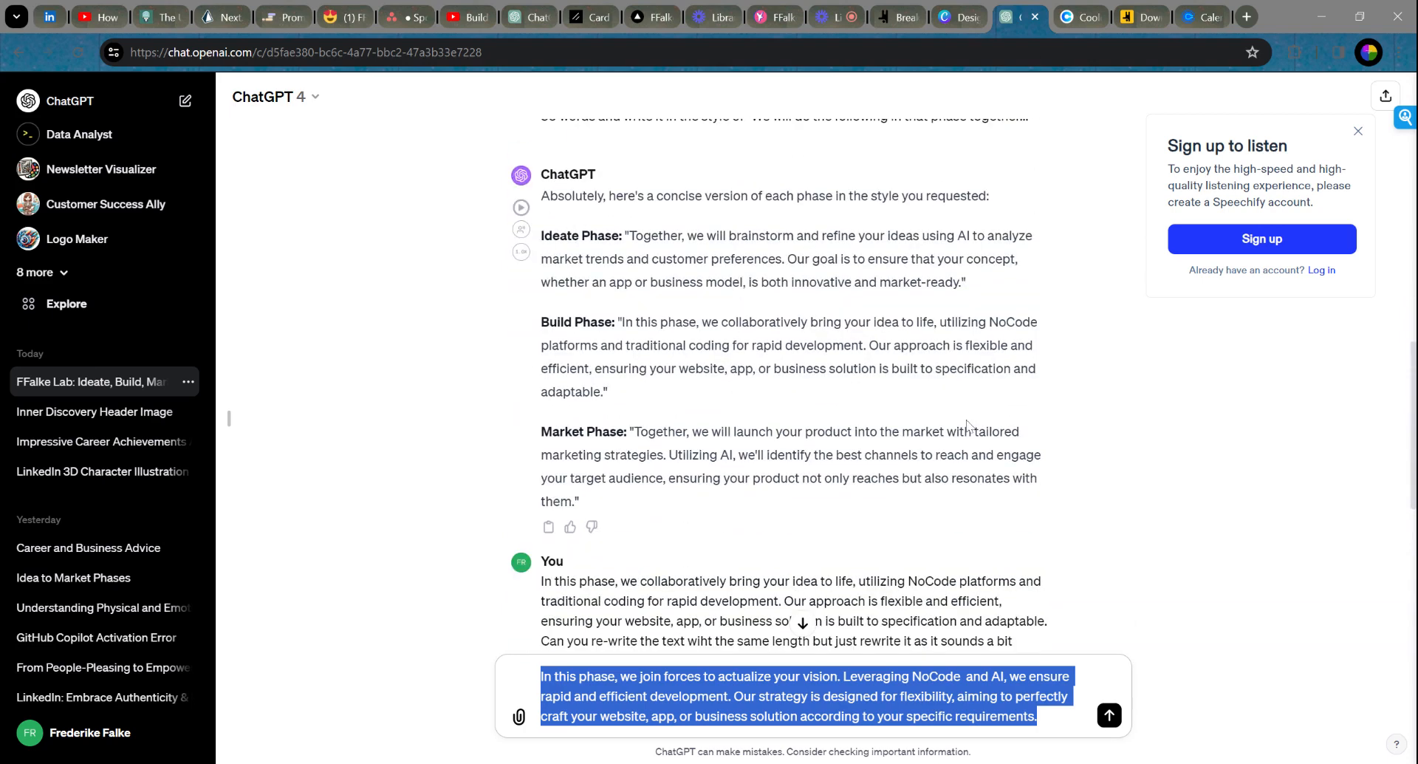
# Step: Put the Market Phase paragraph in the message box, adding 'and sales' and removing the stray closing quote
pyautogui.click(974, 427)
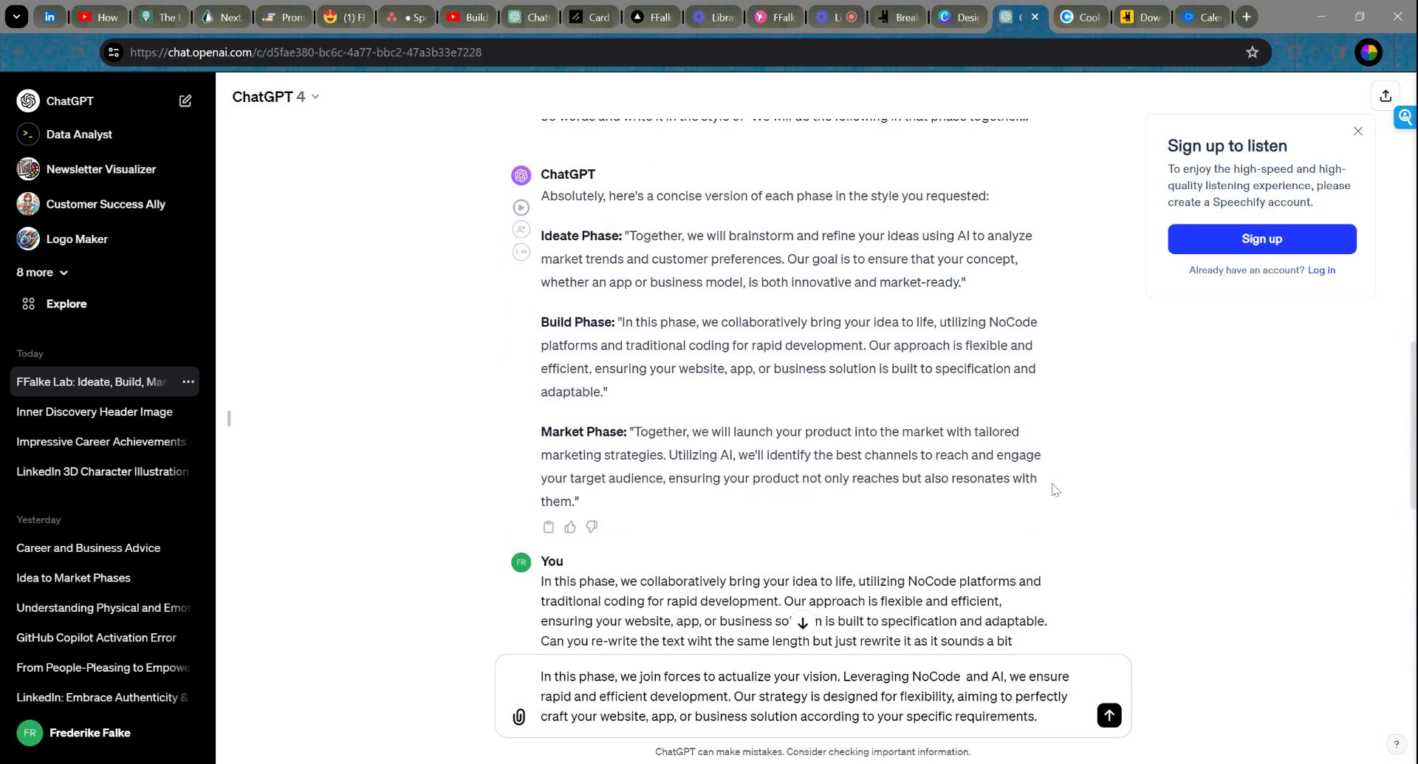
pyautogui.moveTo(584, 502); pyautogui.dragTo(632, 432)
pyautogui.hotkey('ctrl', 'c')
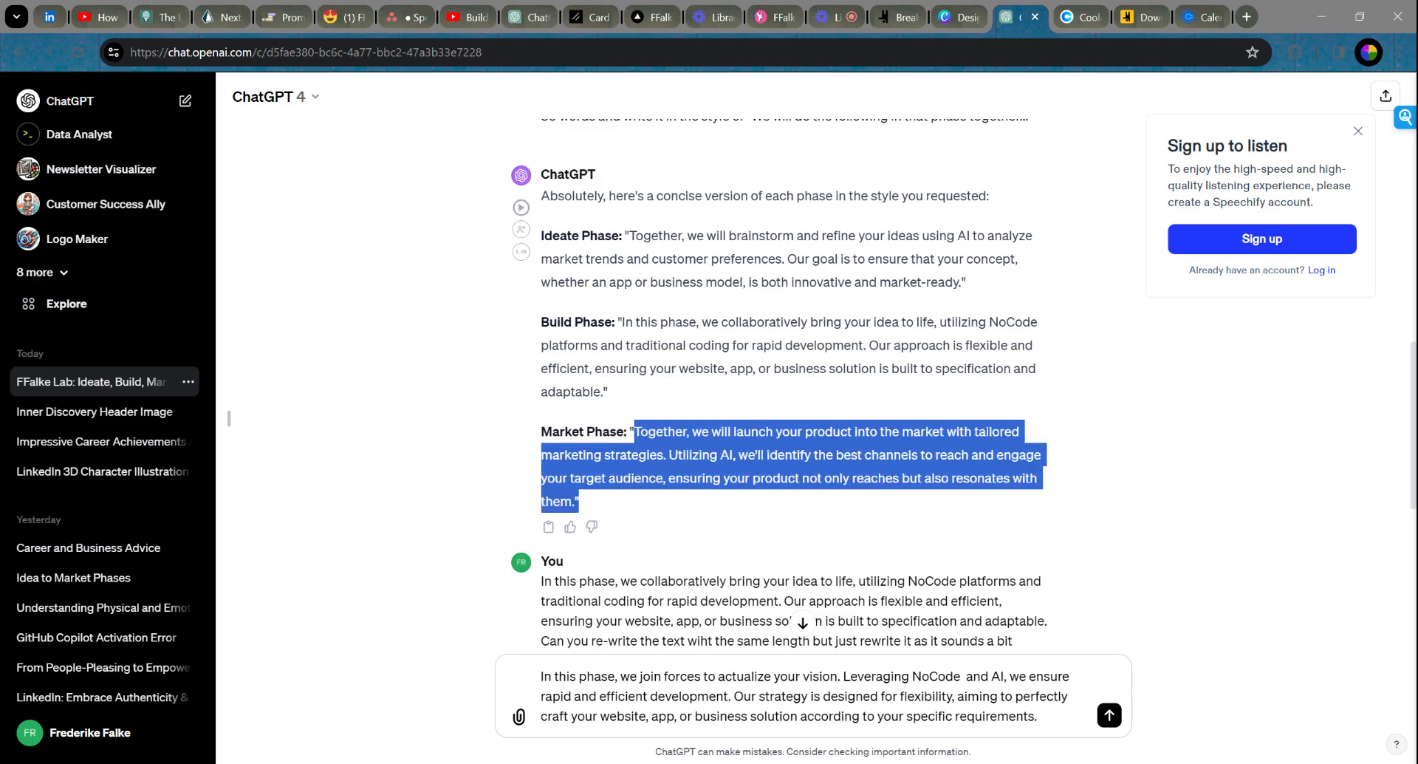
pyautogui.moveTo(1040, 717); pyautogui.dragTo(540, 676)
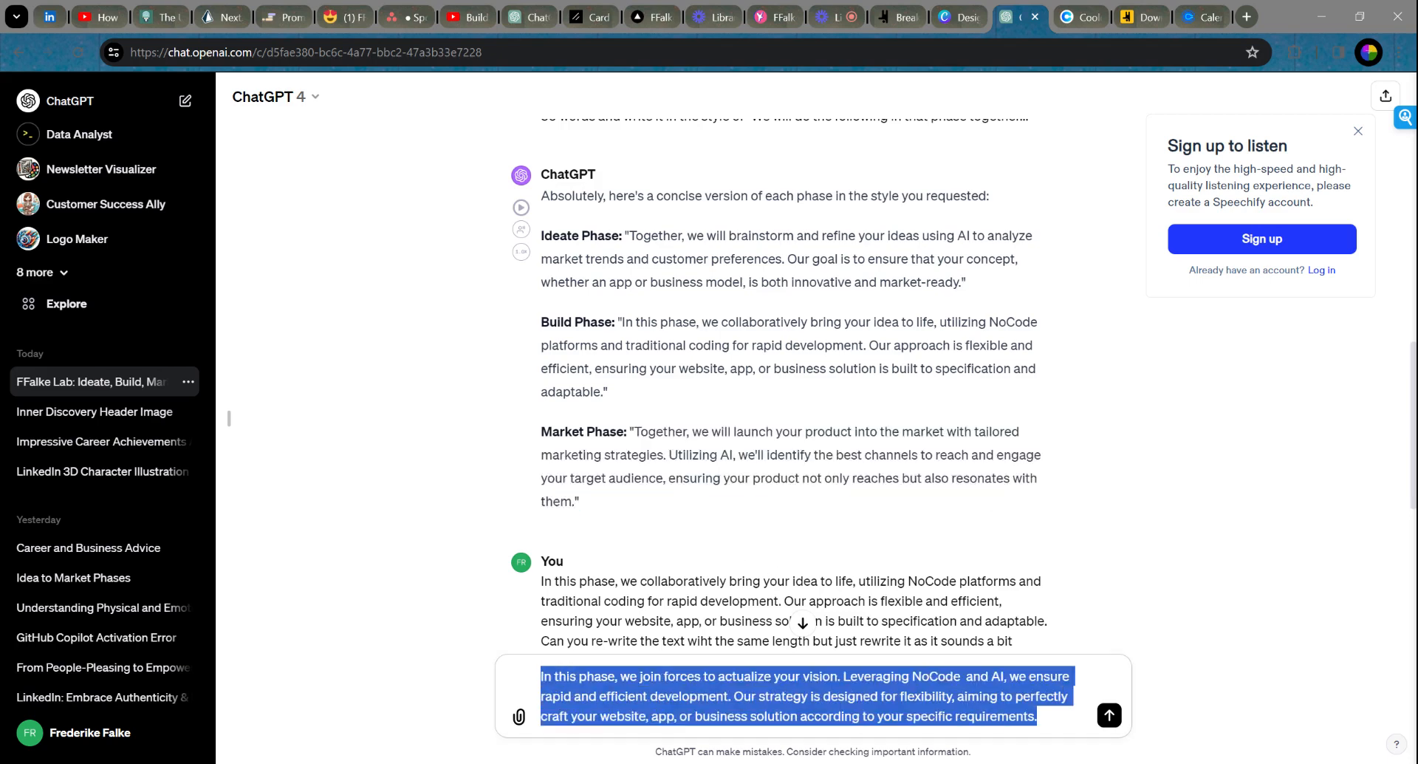
pyautogui.hotkey('ctrl', 'v')
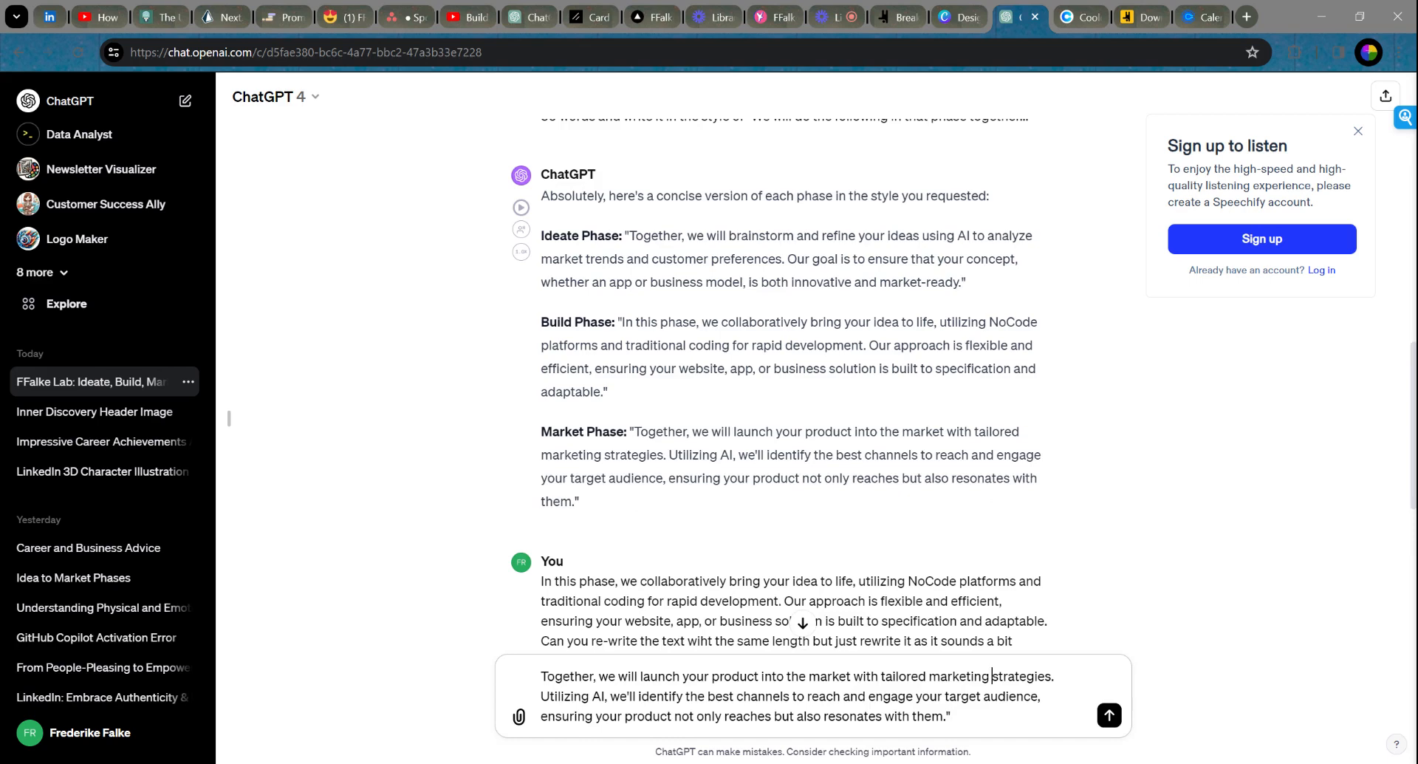
pyautogui.write('and sales')
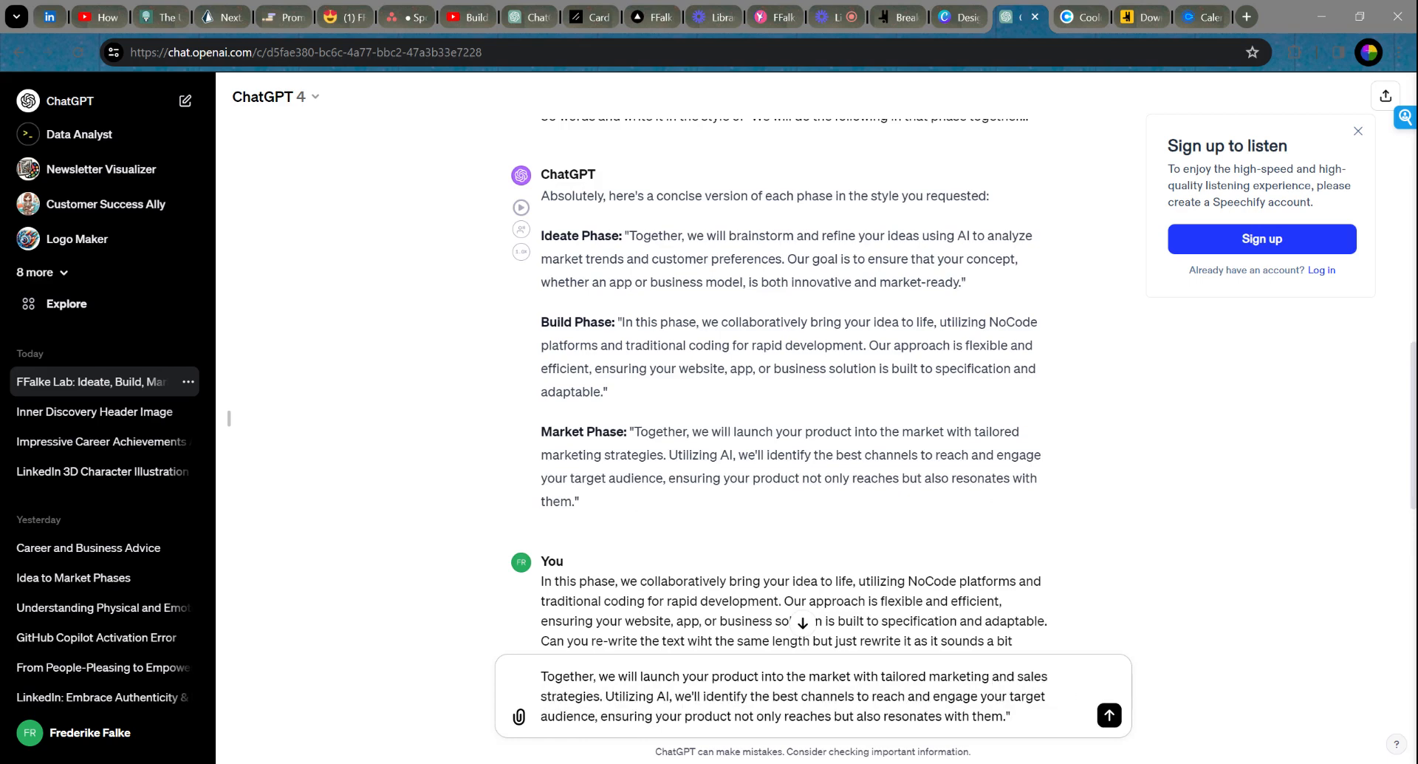
pyautogui.moveTo(1012, 717); pyautogui.dragTo(541, 675)
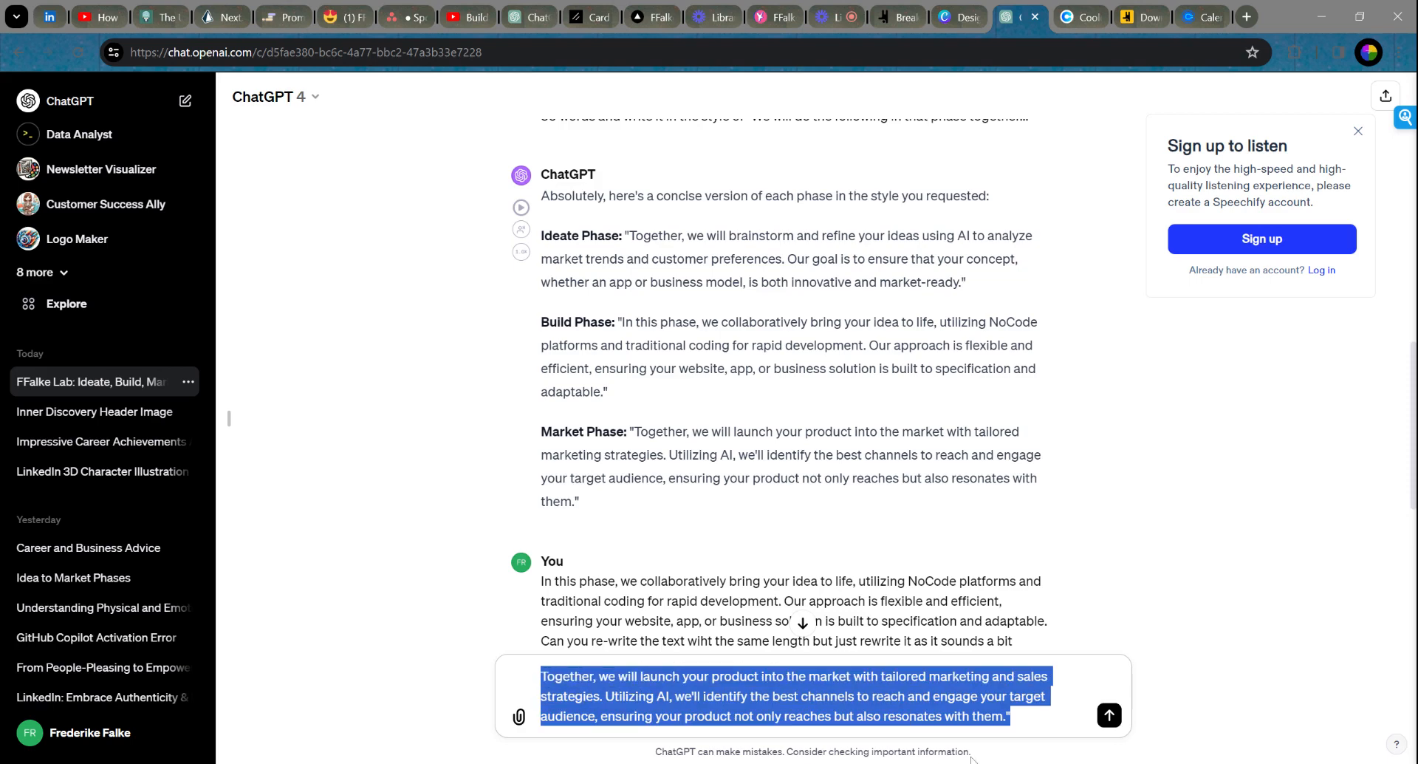
pyautogui.click(1012, 717)
pyautogui.press('BackSpace')
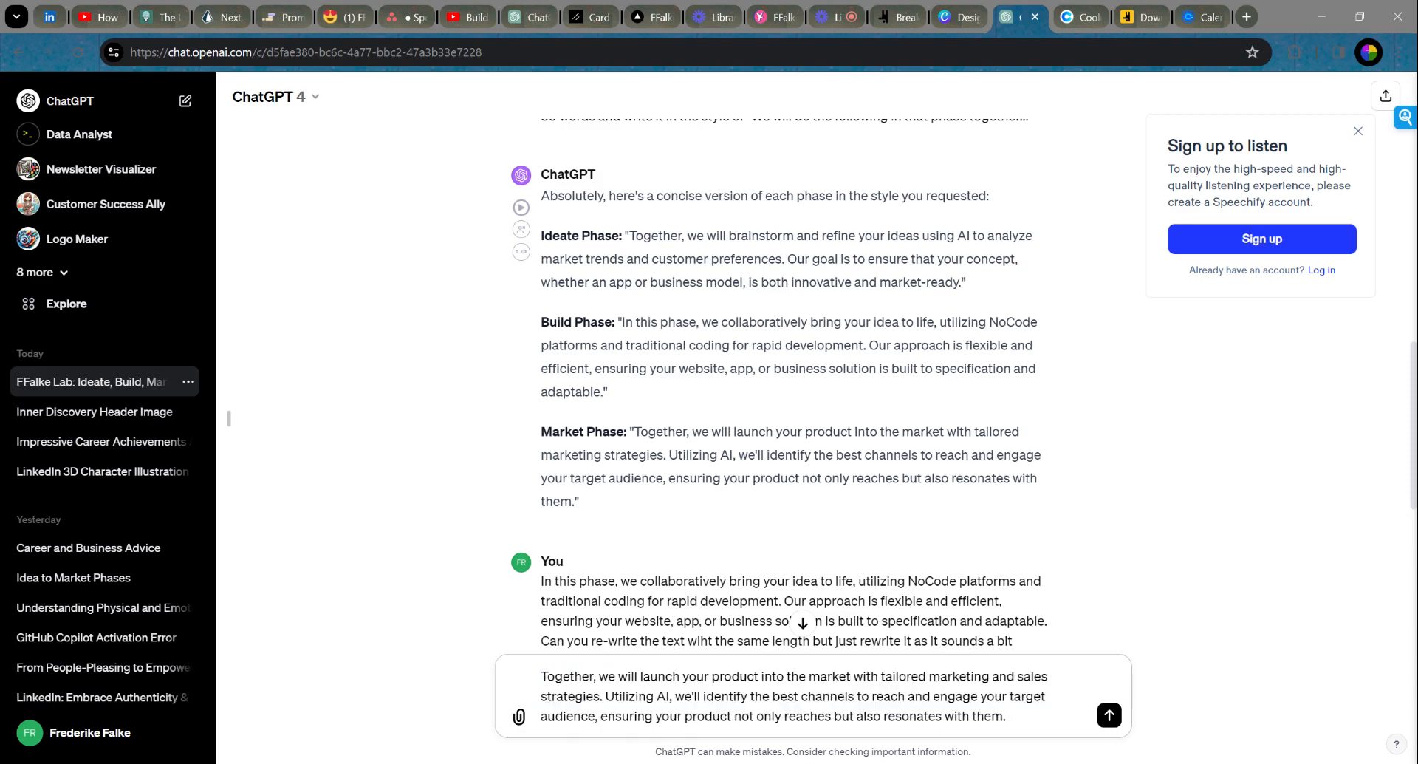
pyautogui.moveTo(1008, 717); pyautogui.dragTo(541, 675)
pyautogui.hotkey('ctrl', 'c')
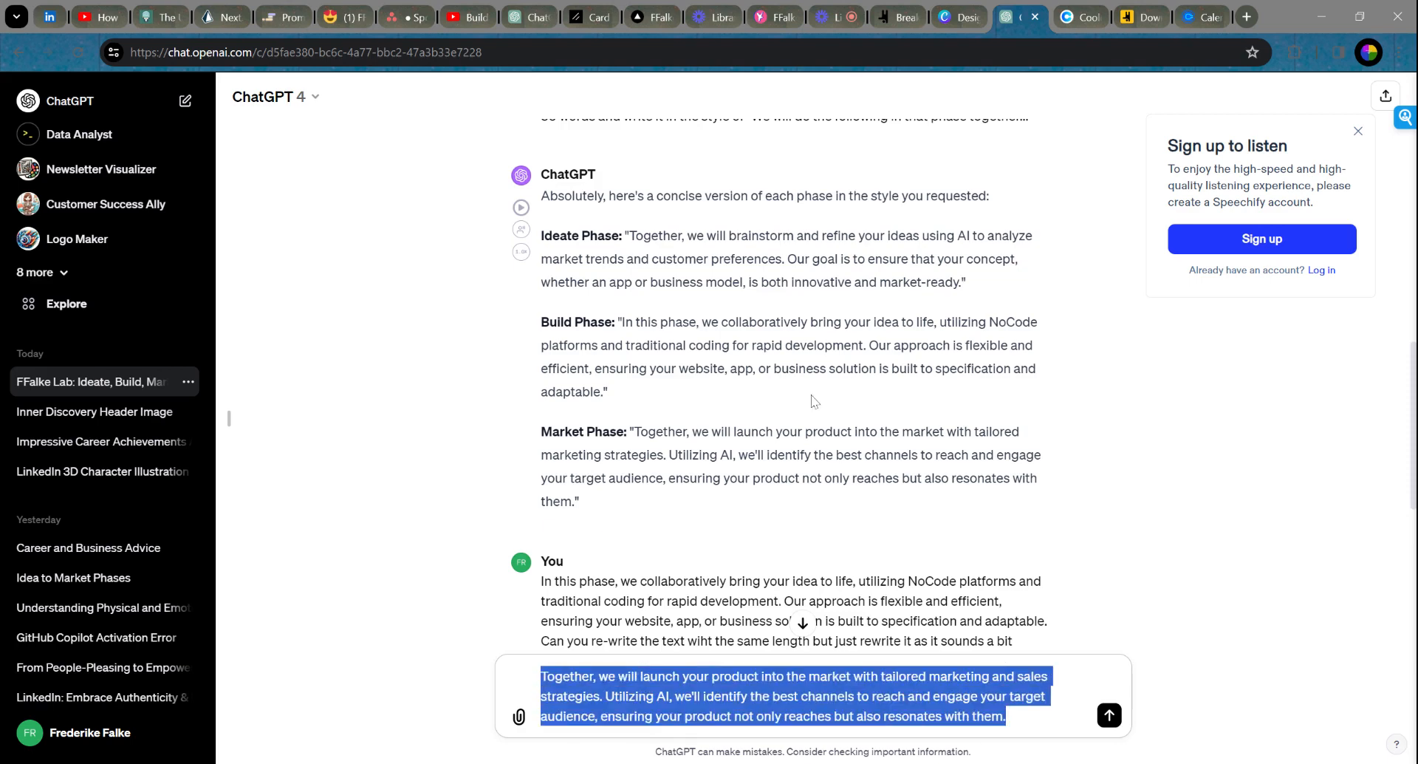
pyautogui.click(895, 24)
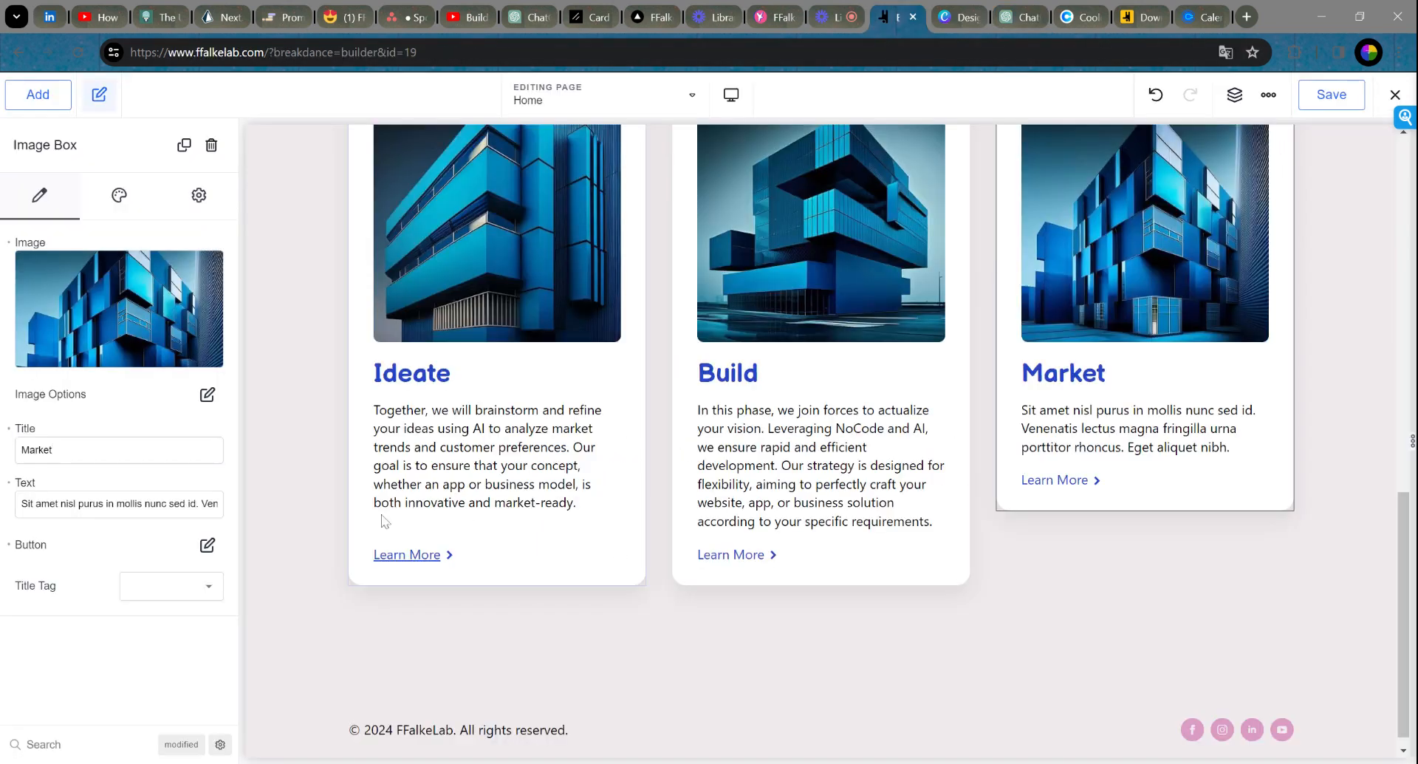
pyautogui.tripleClick(177, 504)
pyautogui.hotkey('ctrl', 'v')
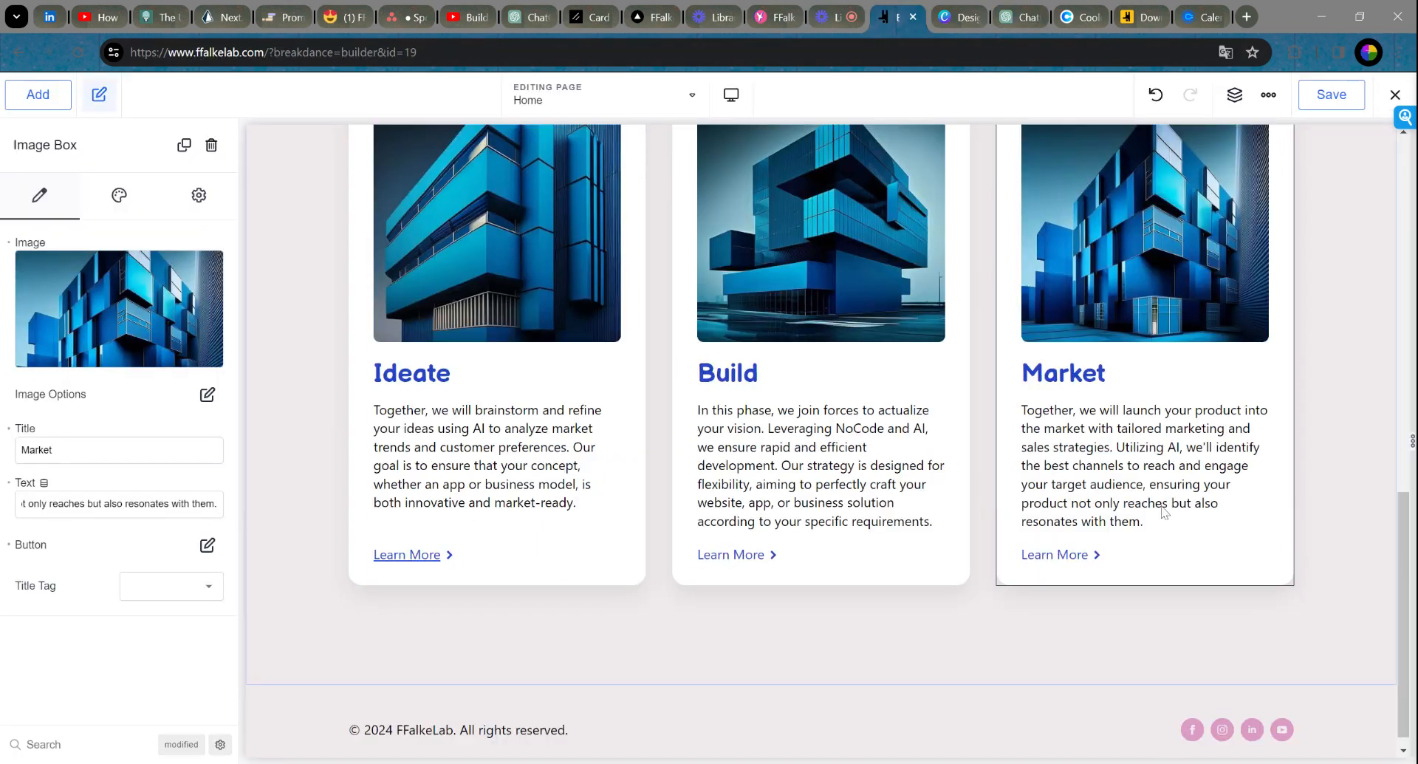
pyautogui.click(757, 563)
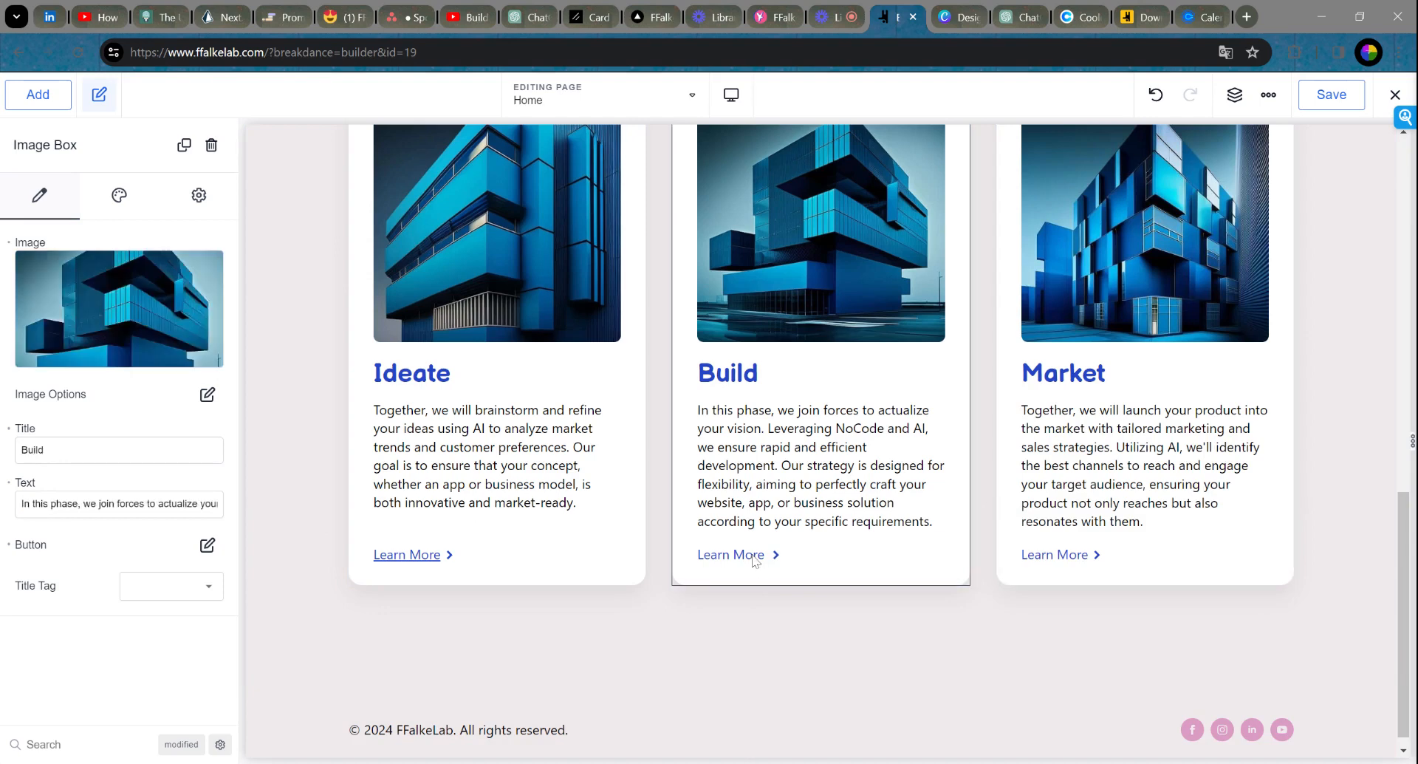
pyautogui.click(207, 545)
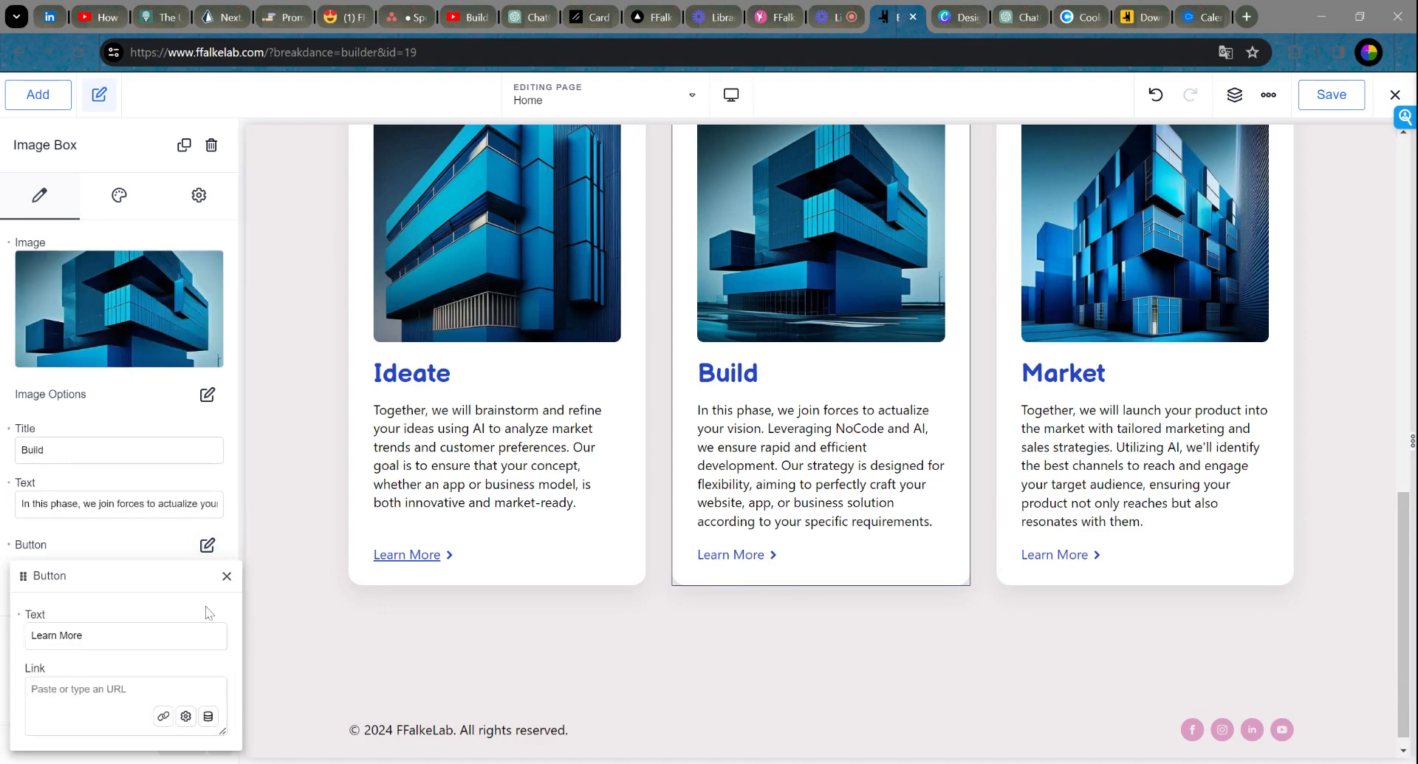
pyautogui.click(103, 687)
pyautogui.write('https://www.ffalkelab.com/build')
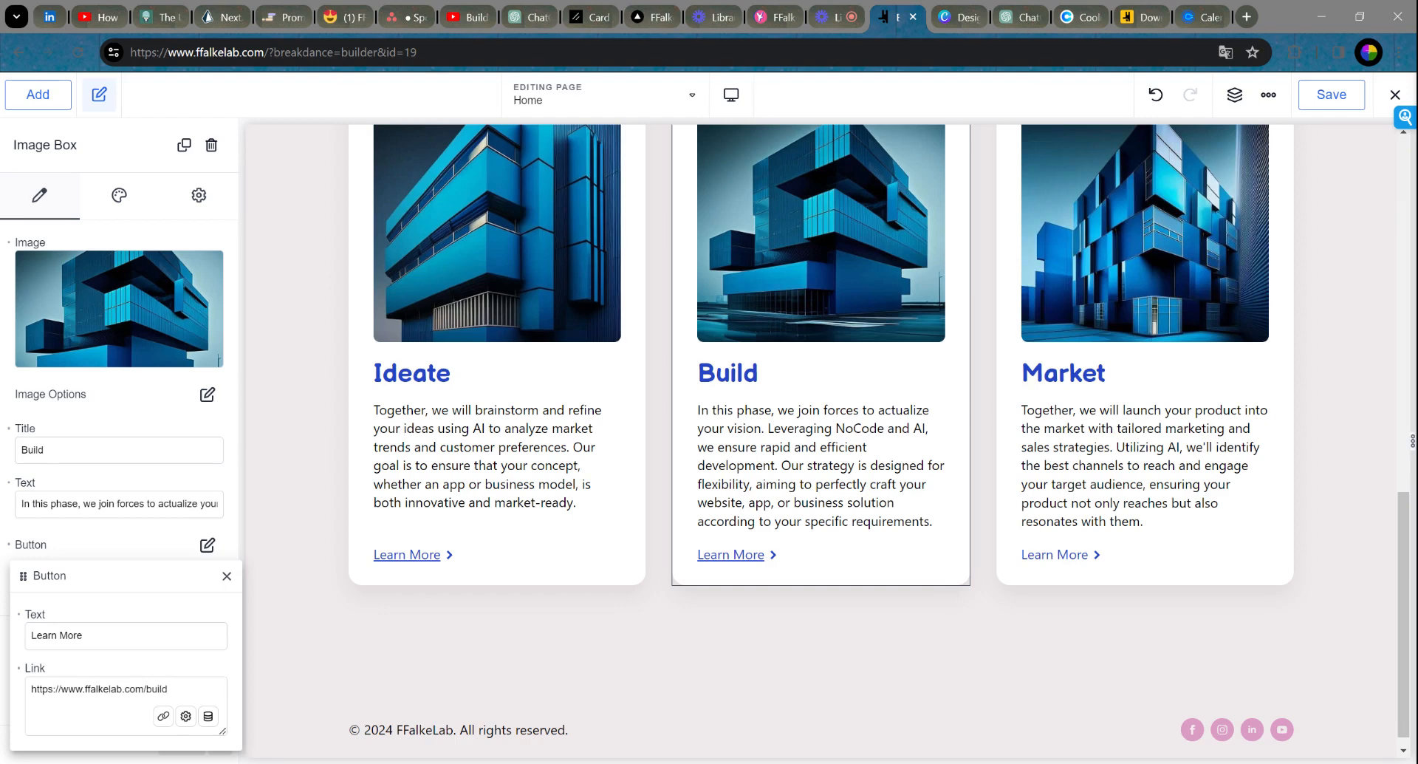
pyautogui.click(227, 576)
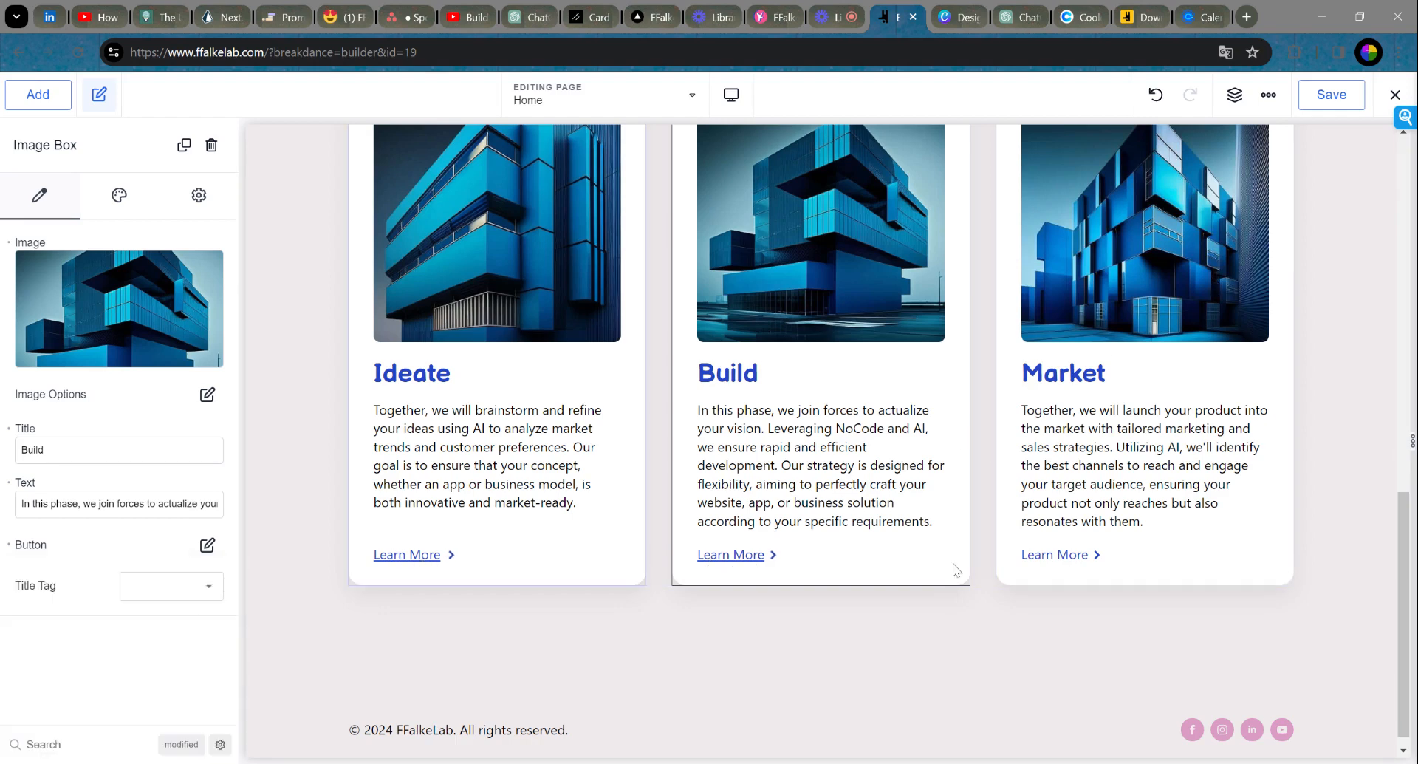
pyautogui.click(1066, 560)
pyautogui.click(207, 544)
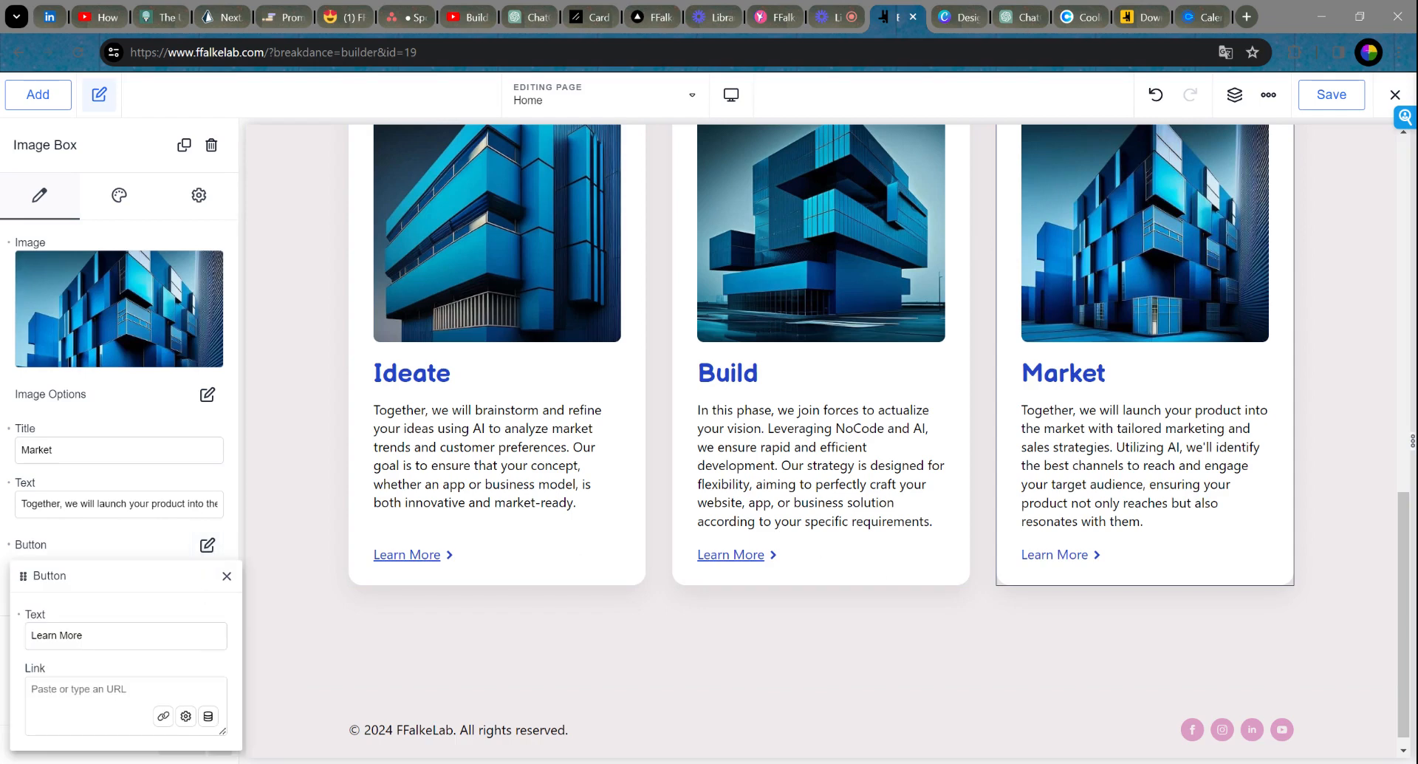
pyautogui.write('https://www.ffalkelab.com/')
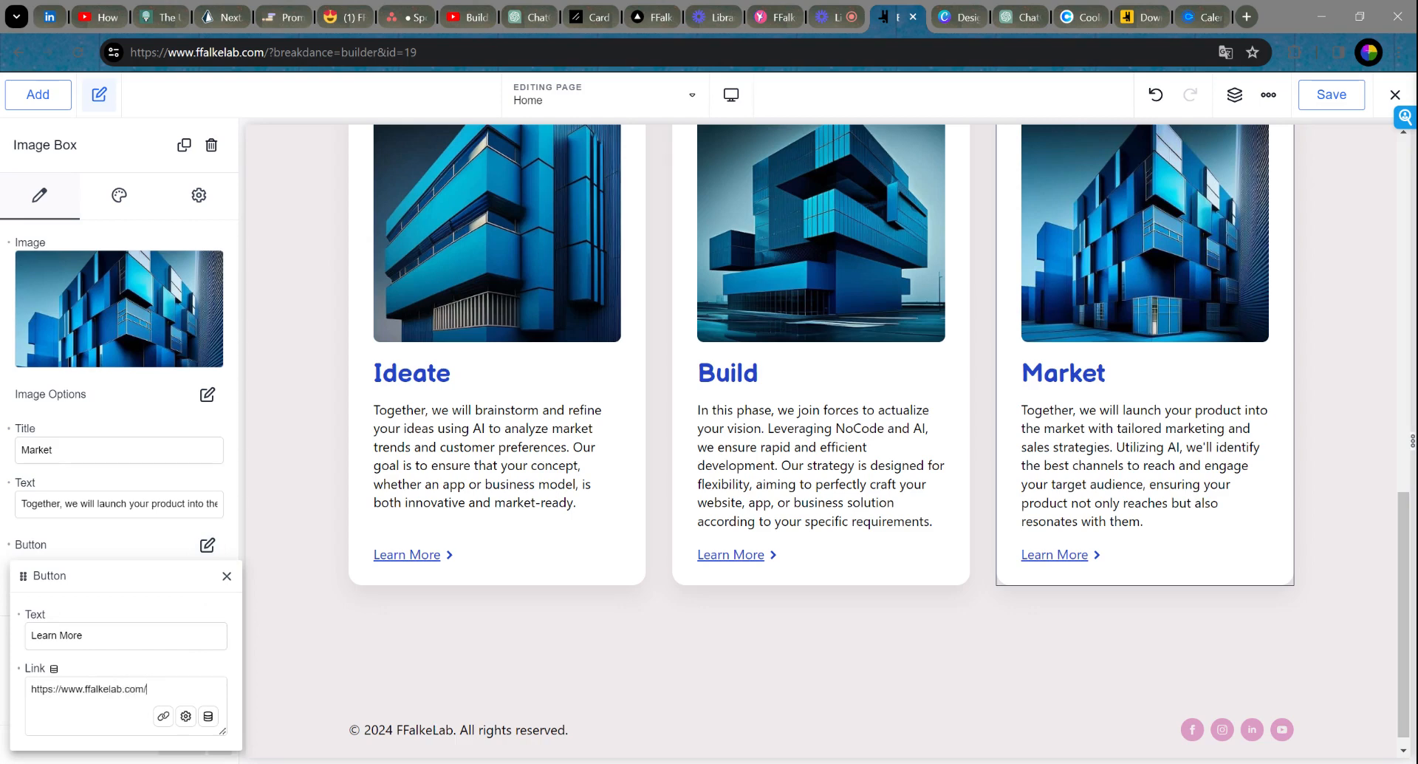
pyautogui.write('market')
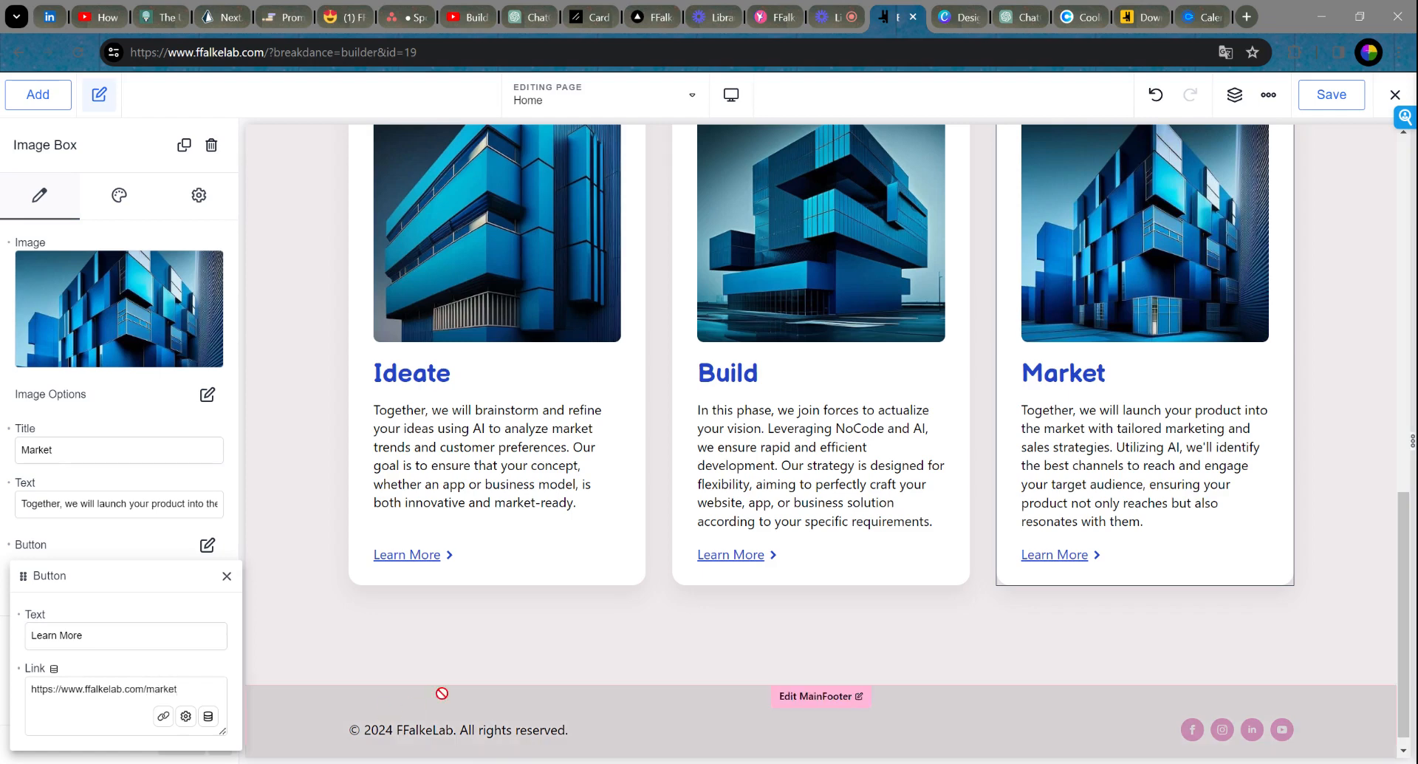
pyautogui.click(464, 625)
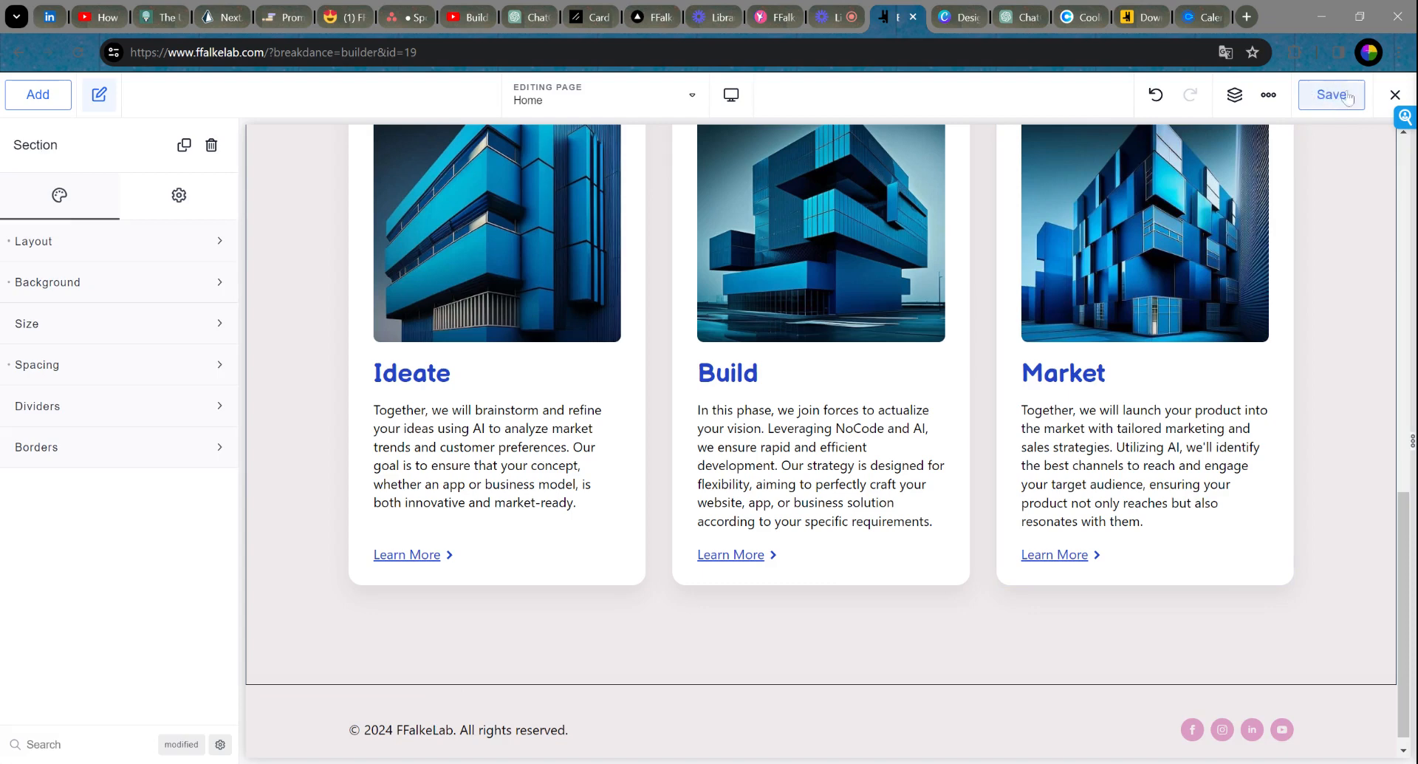
# Step: Open the Ideate card's settings and select its entire description text
pyautogui.scroll(2, 997, 443)
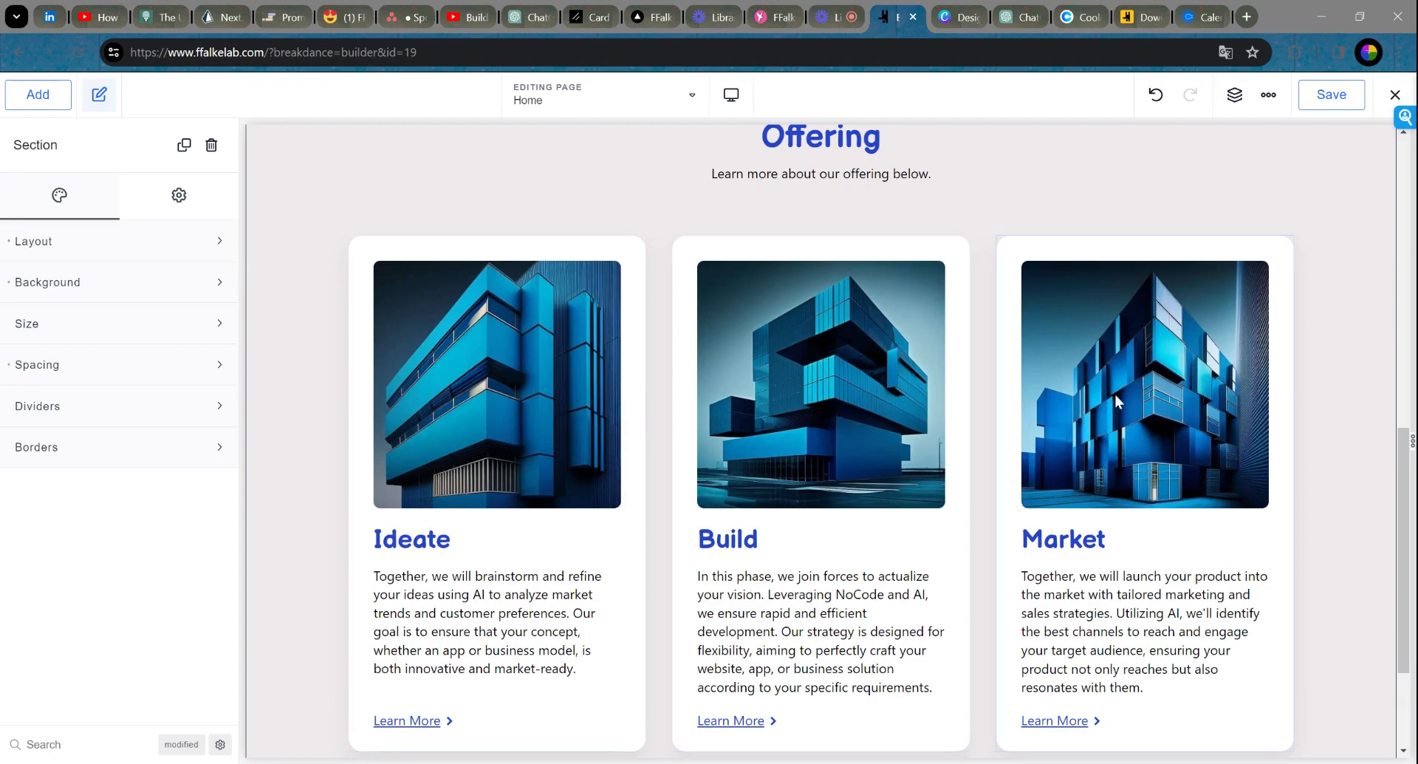
pyautogui.scroll(5, 1123, 395)
pyautogui.scroll(-5, 1123, 391)
pyautogui.scroll(-3, 556, 412)
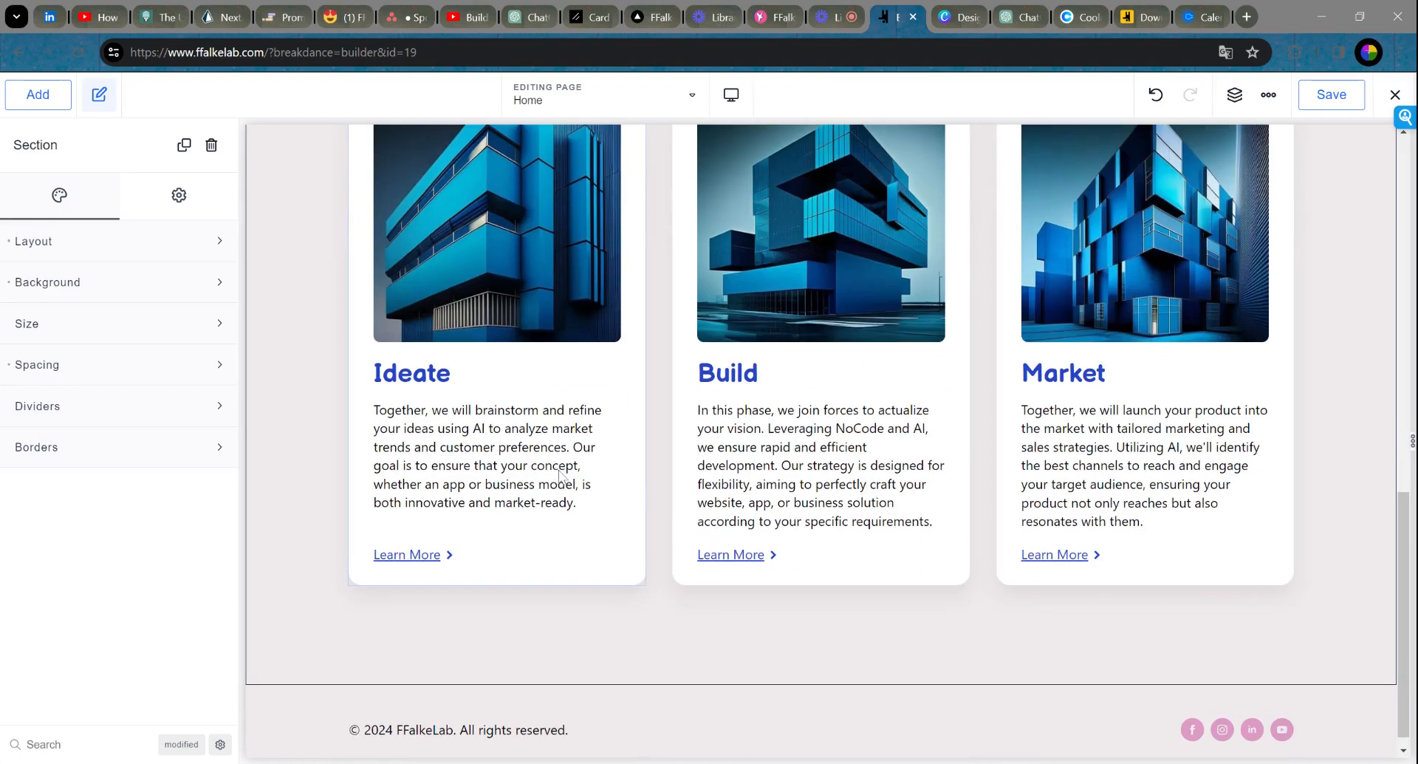
pyautogui.click(574, 508)
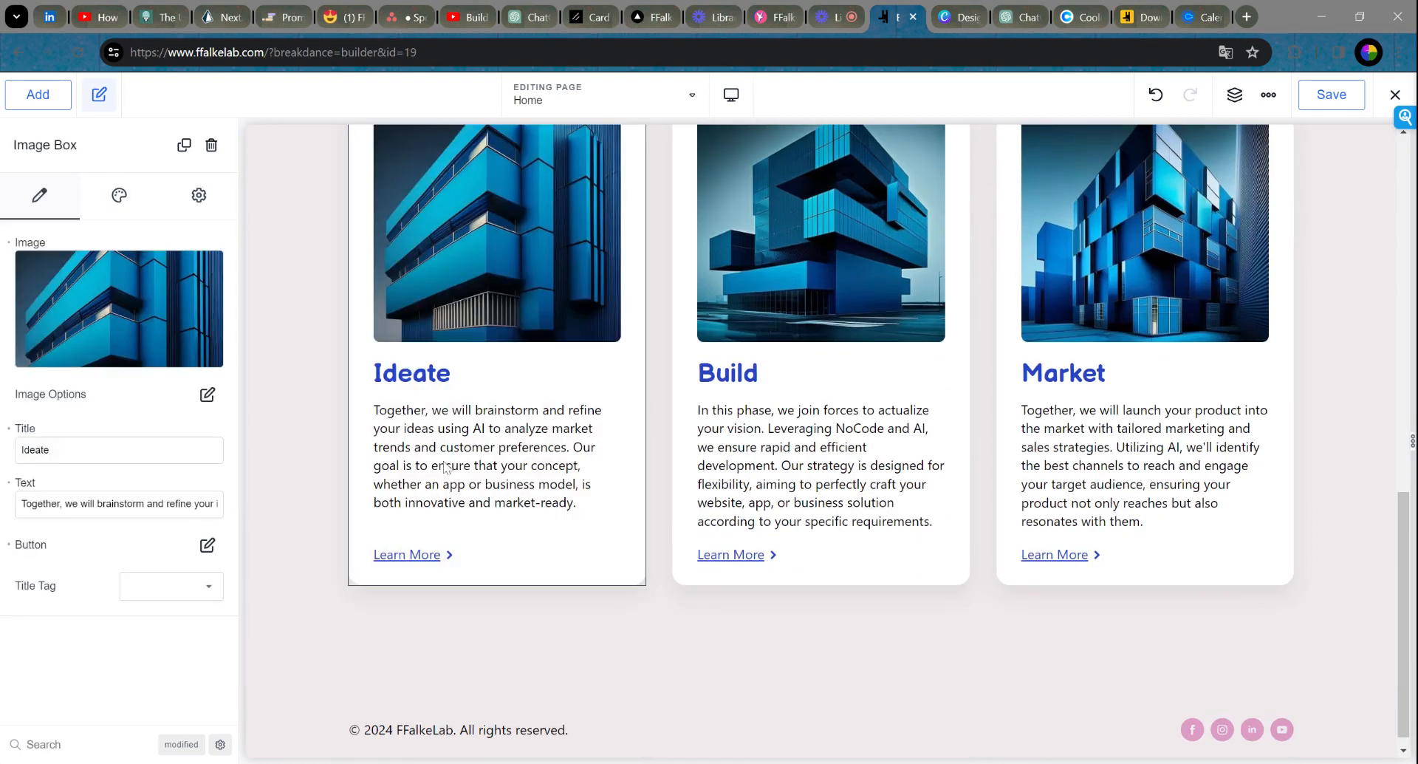
pyautogui.doubleClick(122, 503)
pyautogui.hotkey('ctrl', 'a')
pyautogui.hotkey('ctrl', 'c')
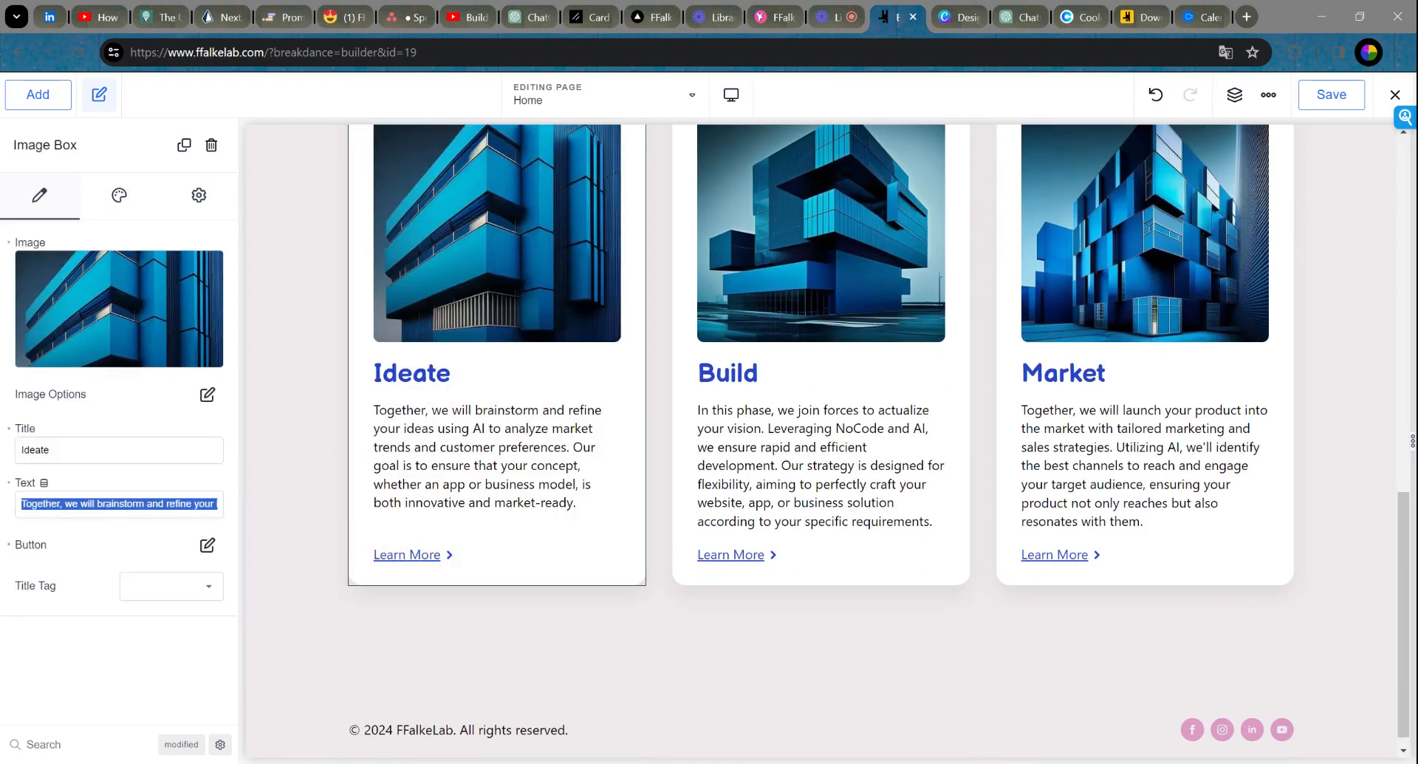
# Step: Ask ChatGPT for a 1:1 Ideation website-section image, pasting in the Ideate description
pyautogui.click(1018, 17)
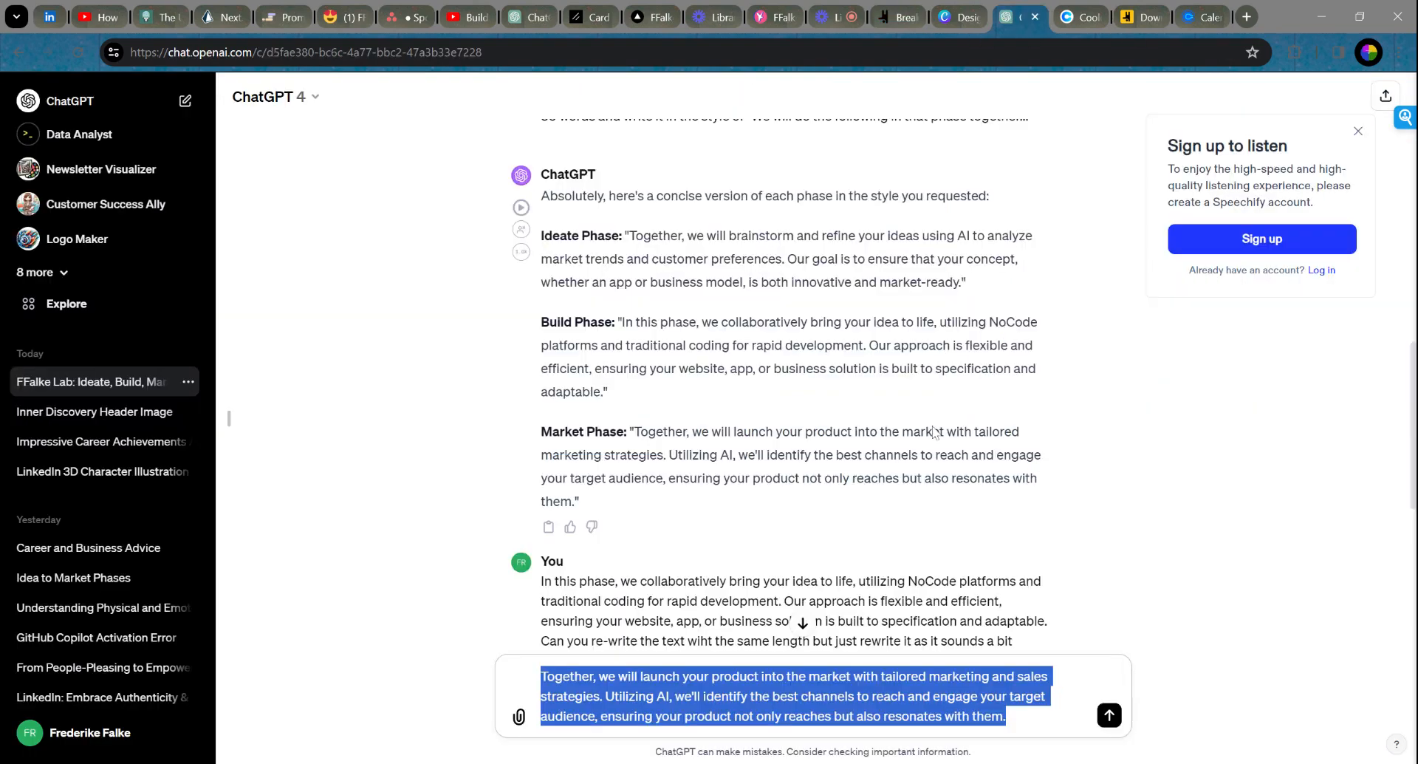
pyautogui.press('BackSpace')
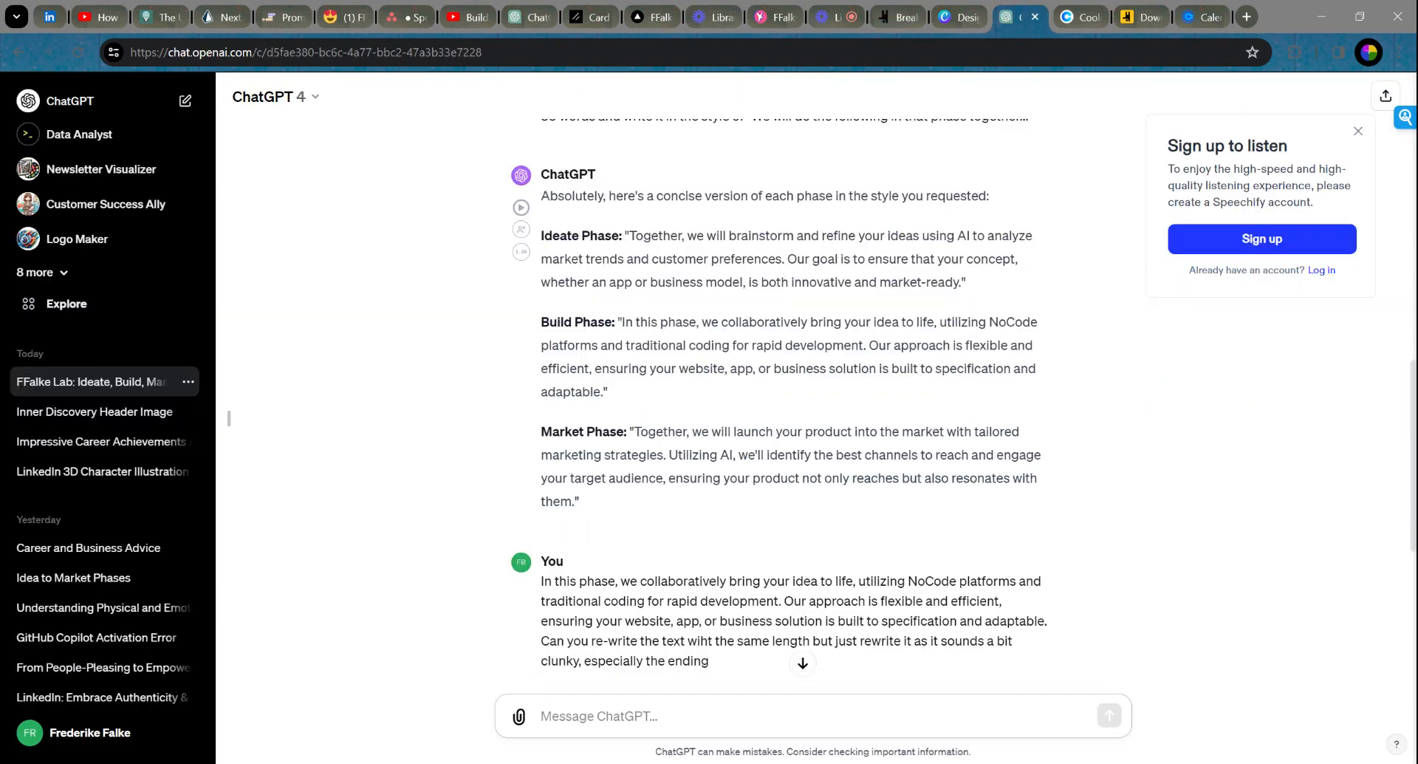
pyautogui.write('Can you create an')
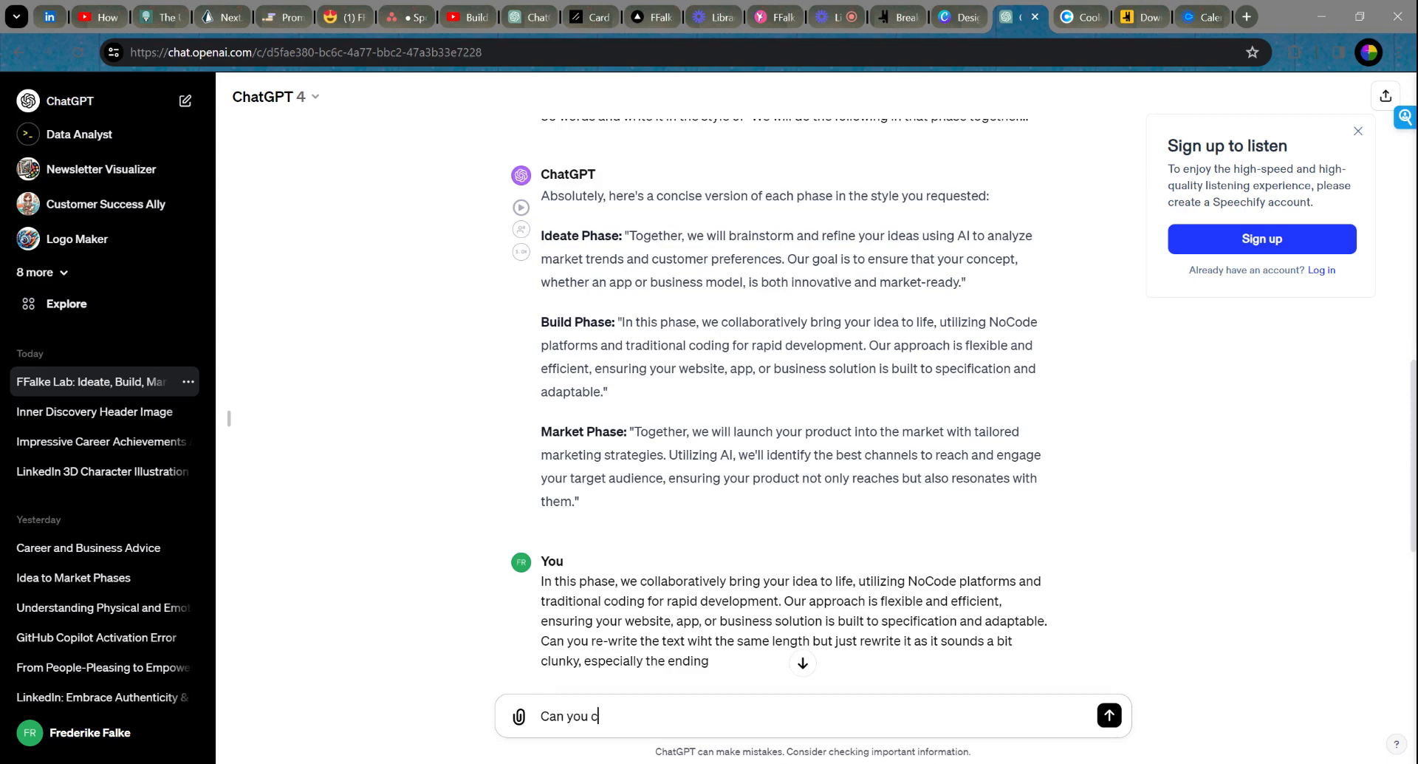
pyautogui.press('BackSpace')
pyautogui.press('BackSpace')
pyautogui.write('1:1 image for a website ')
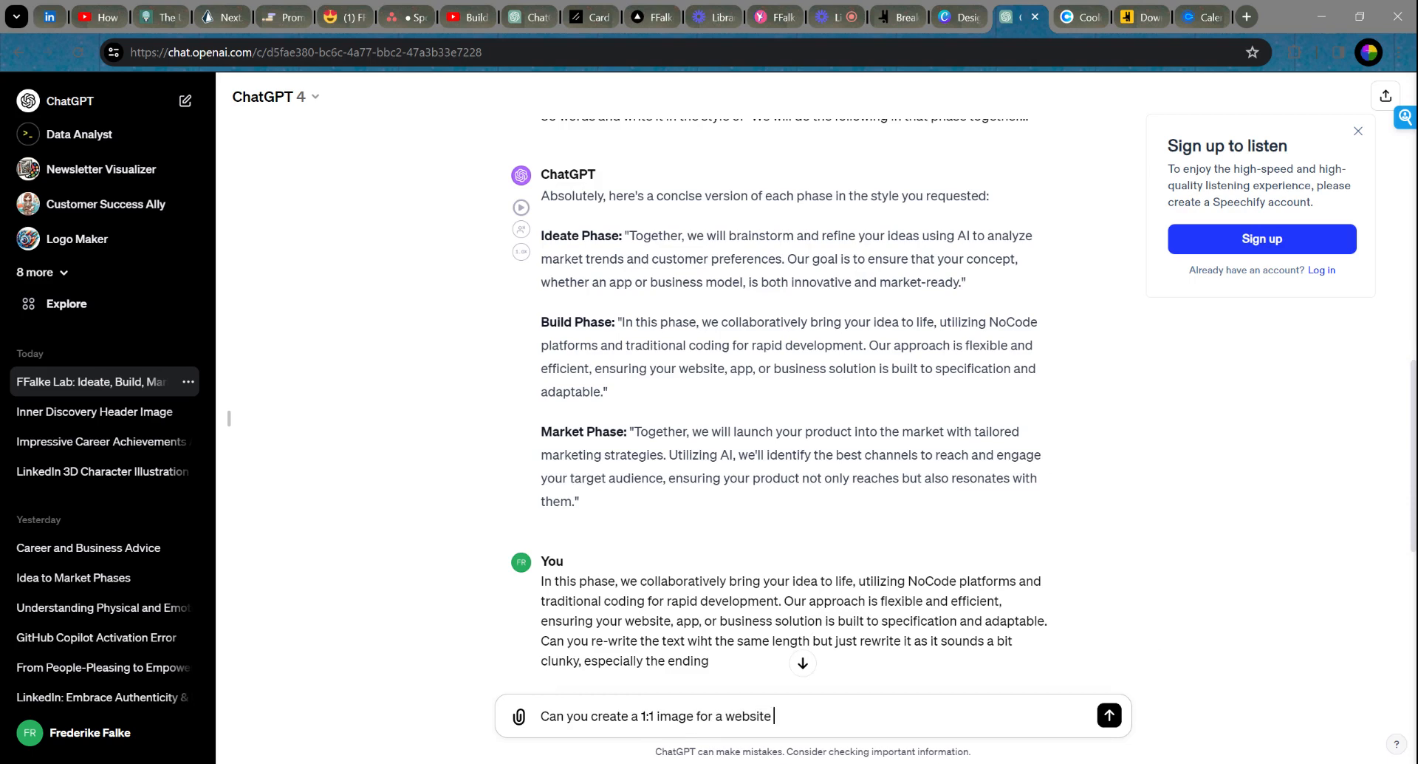
pyautogui.write('section, where it is about Ideation and')
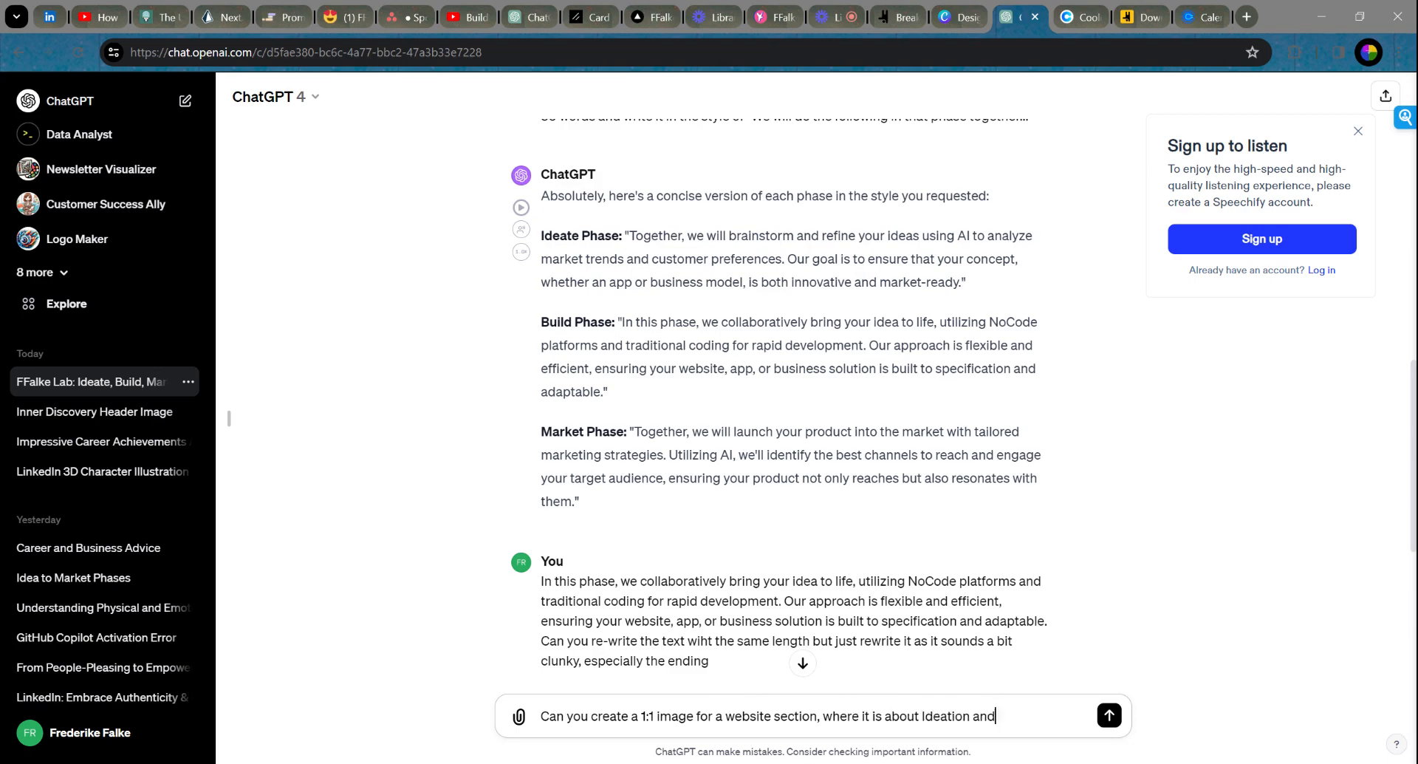
pyautogui.write(' the description text is the fo')
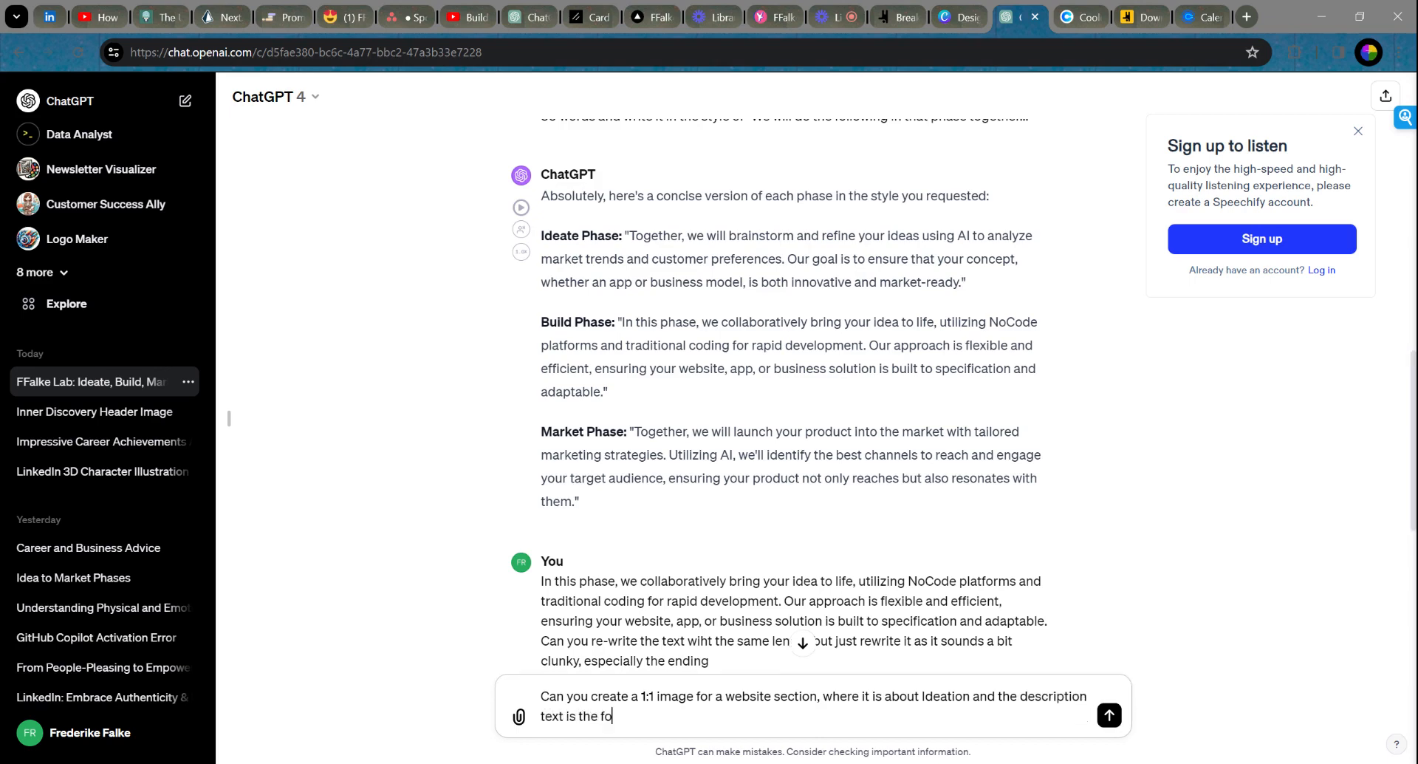
pyautogui.write('llowing:')
pyautogui.hotkey('ctrl', 'v')
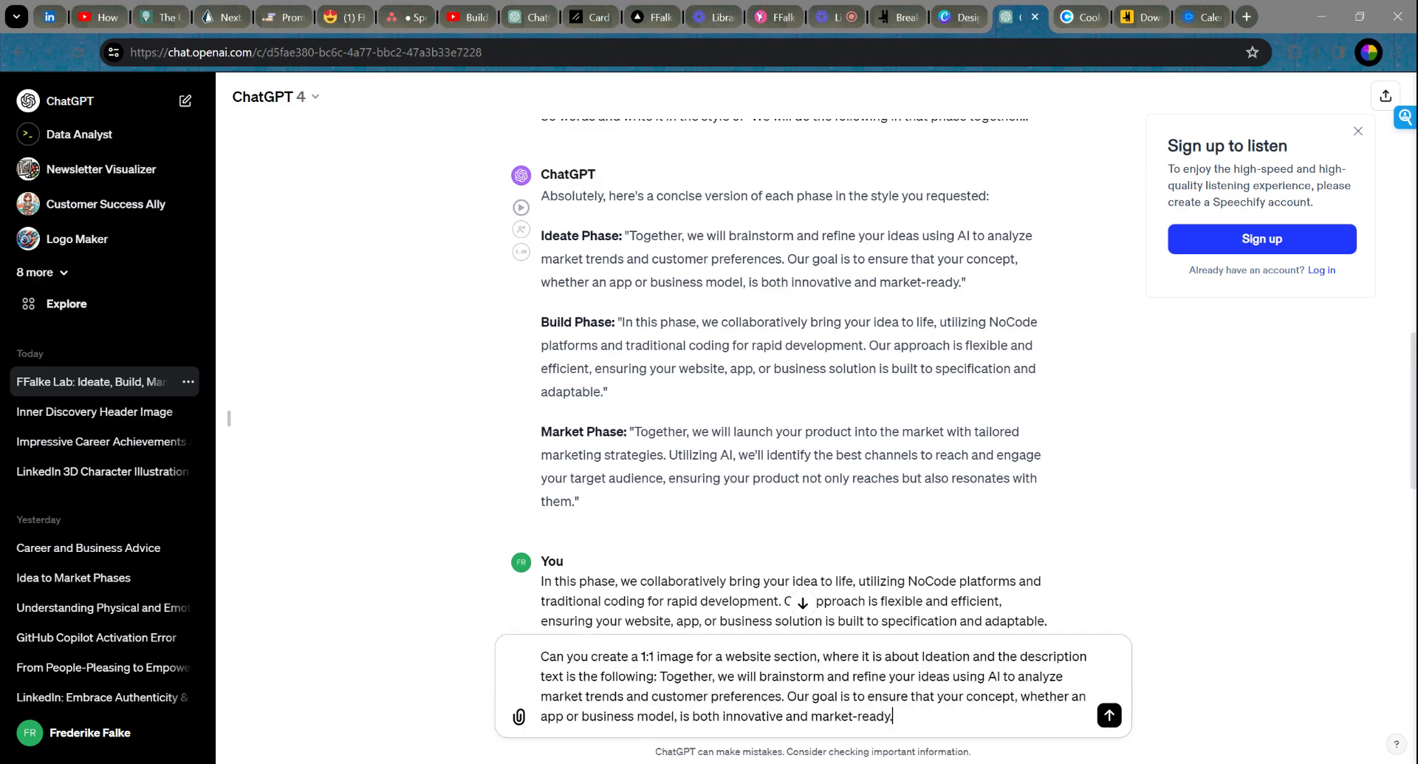
pyautogui.press('Return')
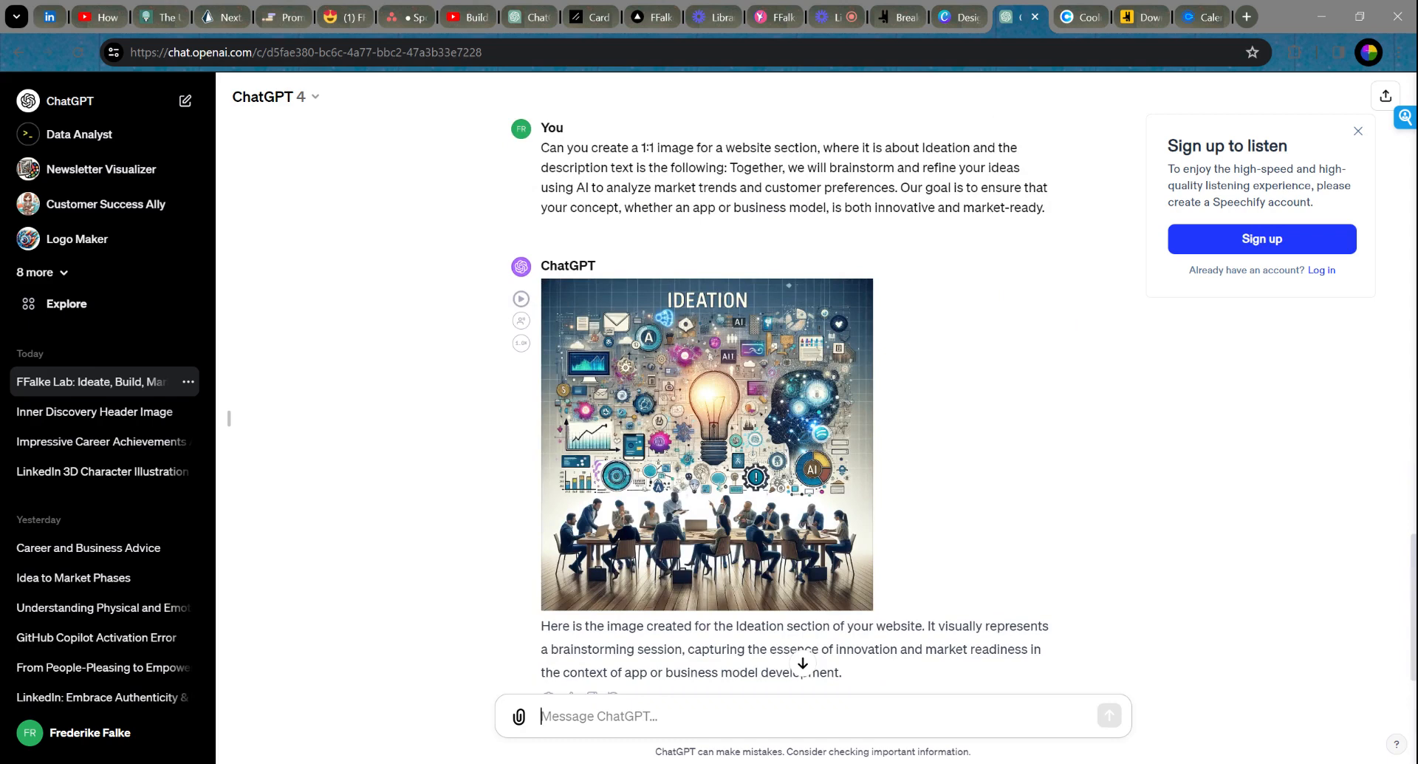
# Step: Download the first Ideation image and ask ChatGPT to simplify it, keeping Ideation on top
pyautogui.scroll(-1, 850, 295)
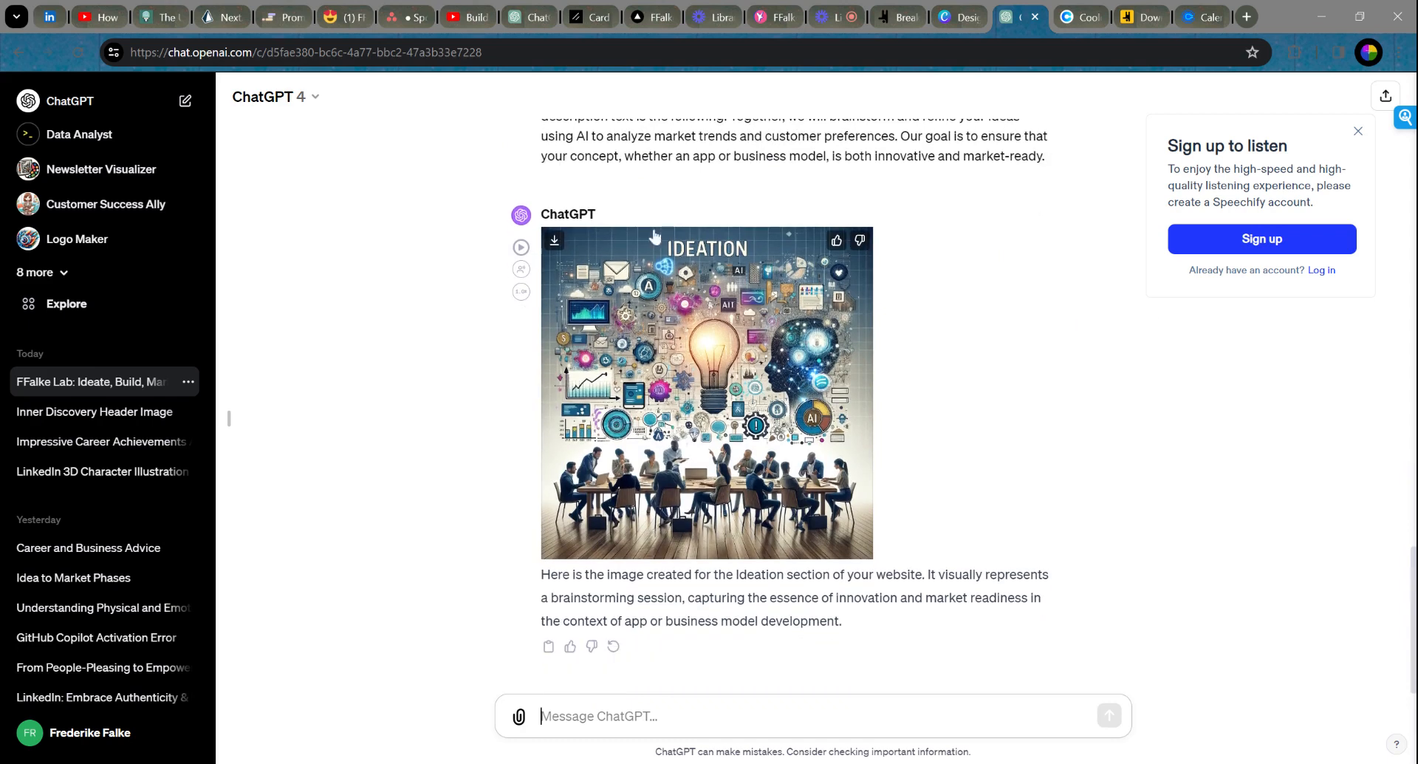
pyautogui.click(554, 245)
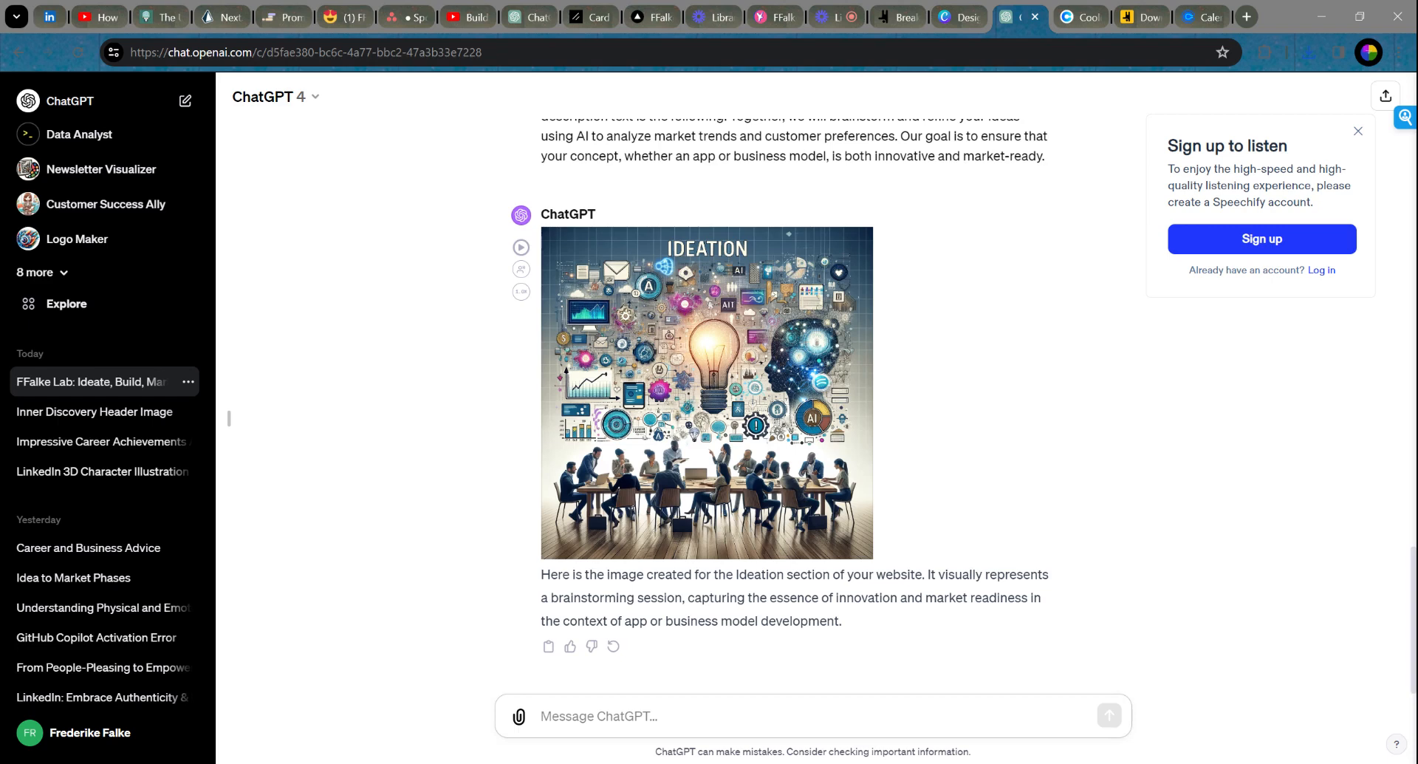
pyautogui.write('Thats a great i')
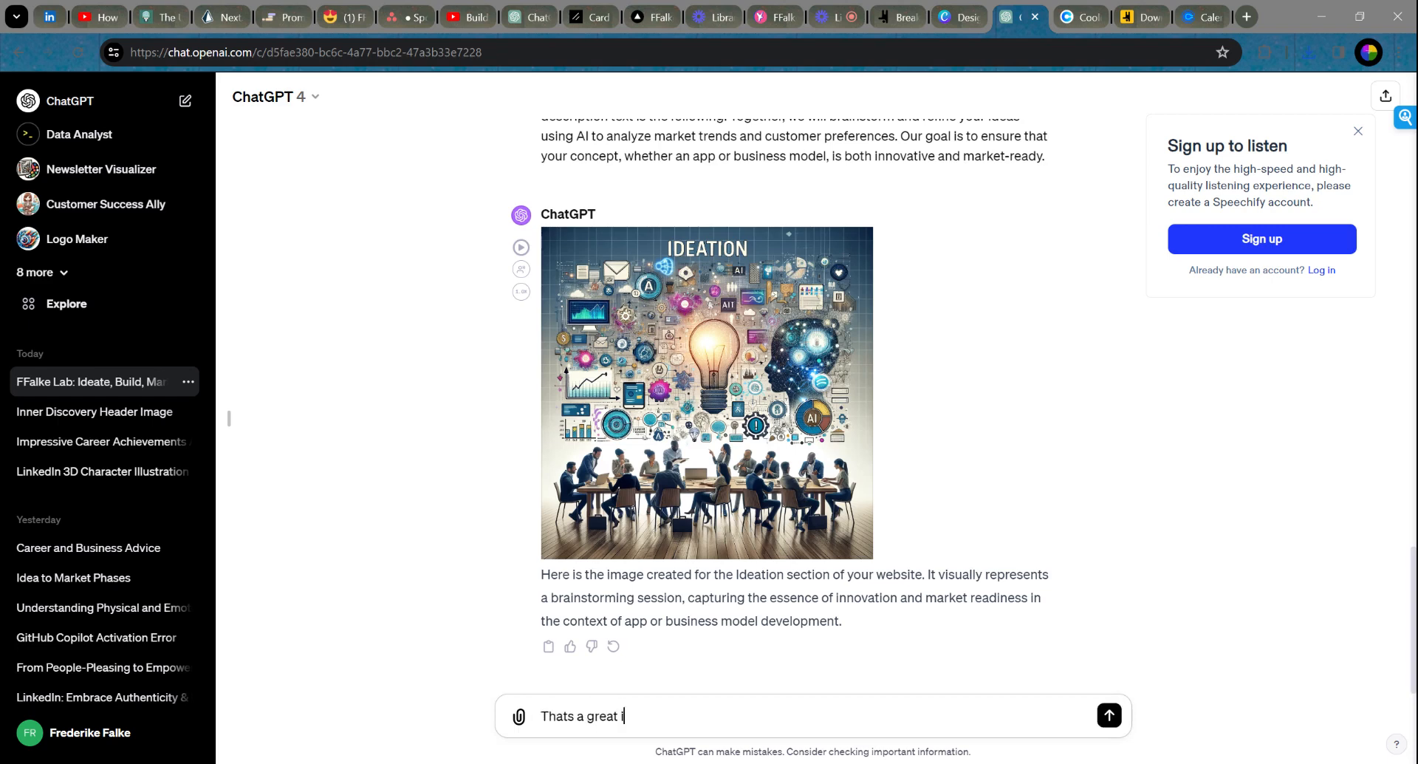
pyautogui.write('mage, but can you pleas')
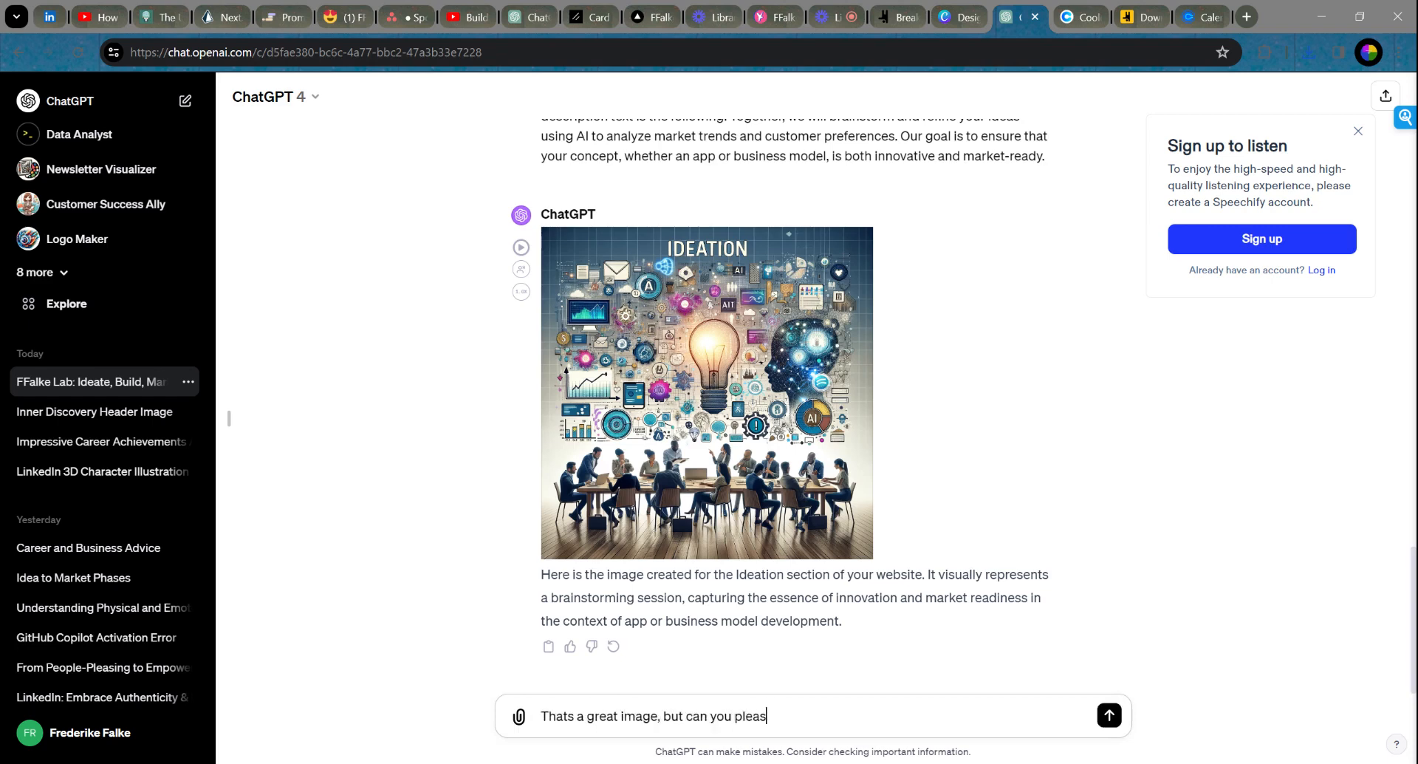
pyautogui.write('e simplify it a bit but keep the Ideation ')
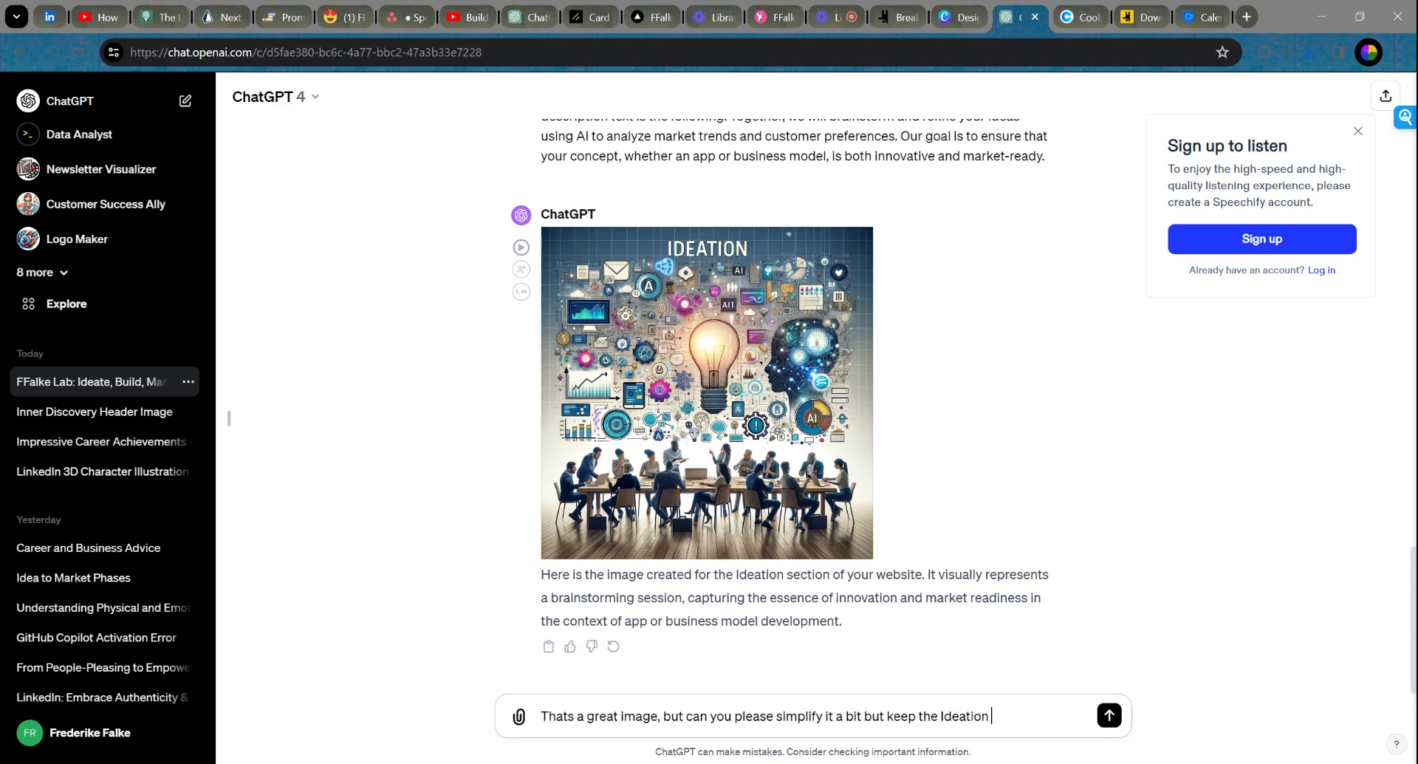
pyautogui.write('on top')
pyautogui.press('Return')
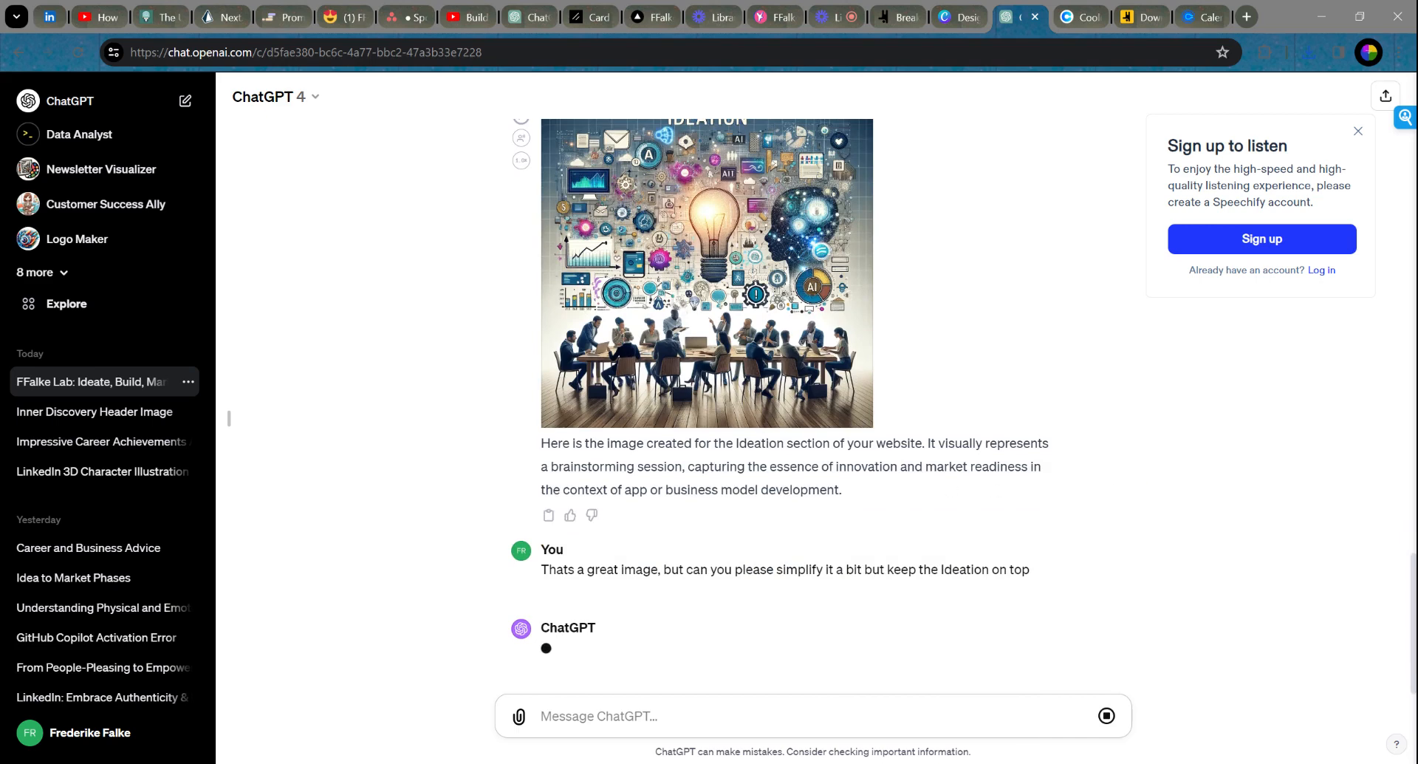
# Step: Dismiss the Speechify sign-up popup while the simplified image is generated
pyautogui.scroll(2, 927, 343)
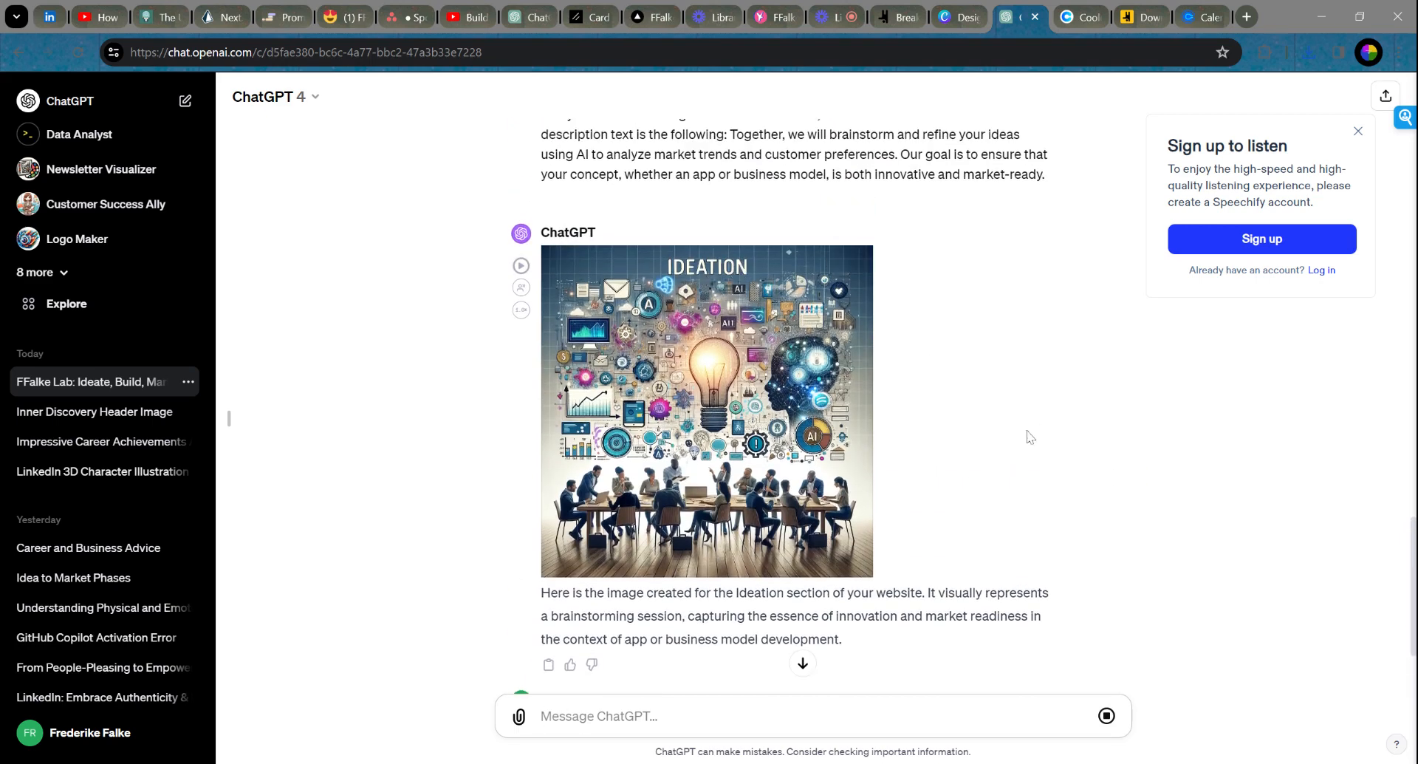
pyautogui.scroll(-2, 1030, 437)
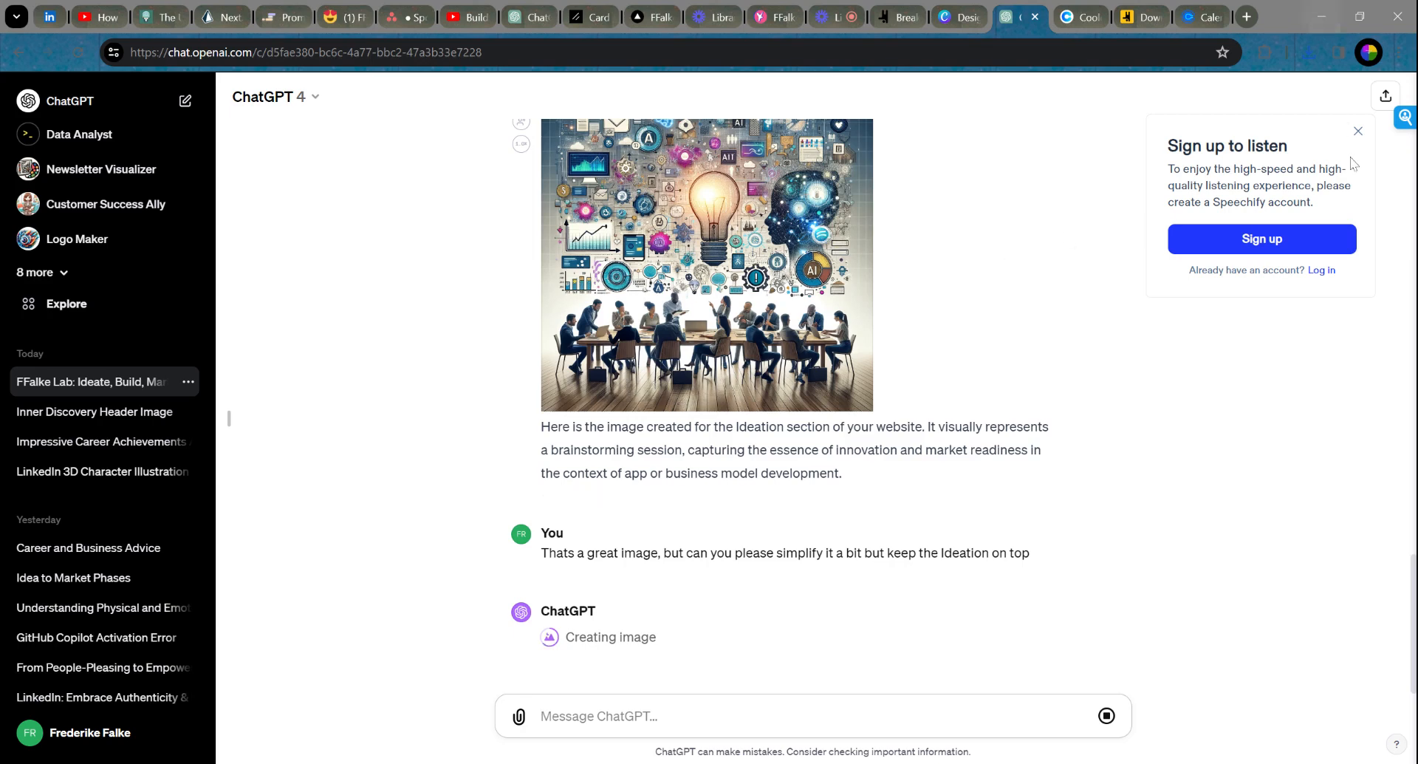
pyautogui.click(1360, 133)
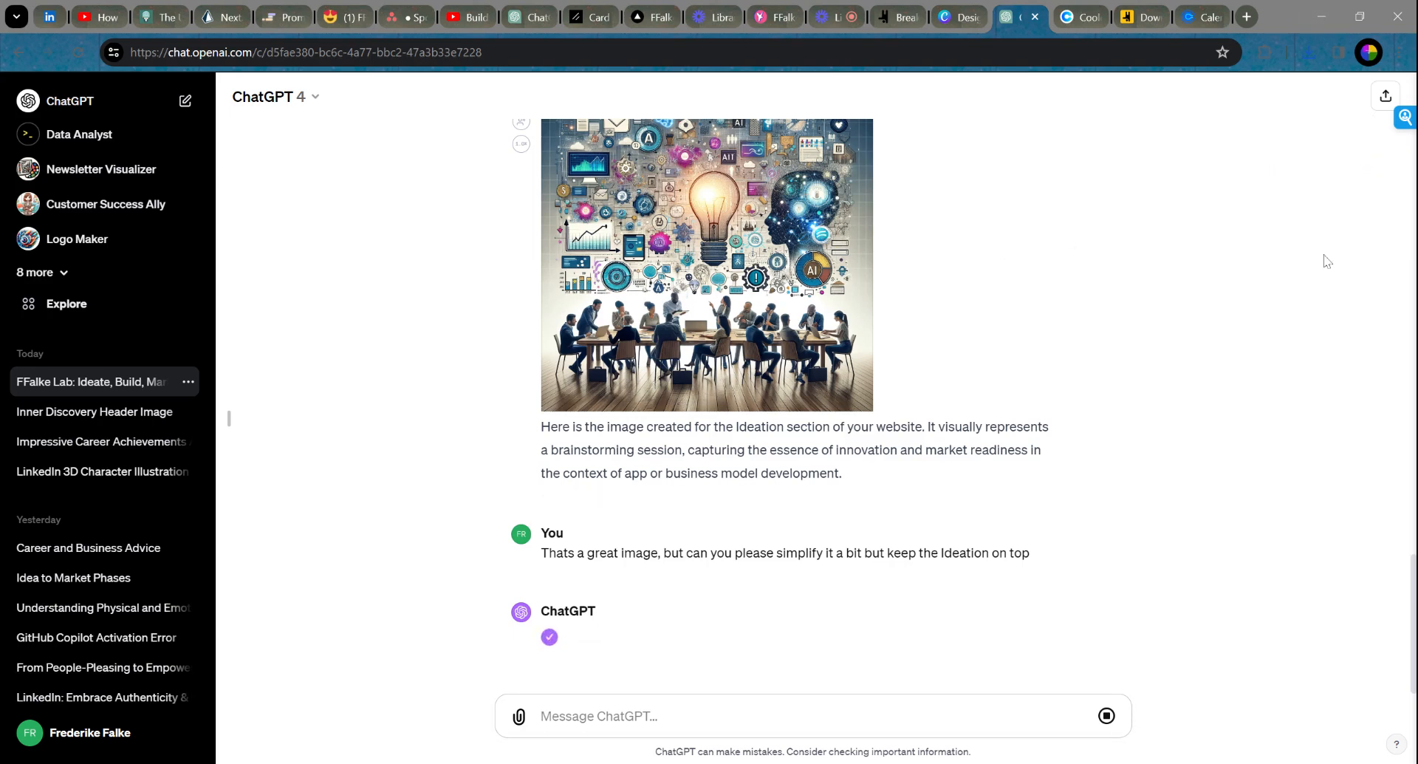
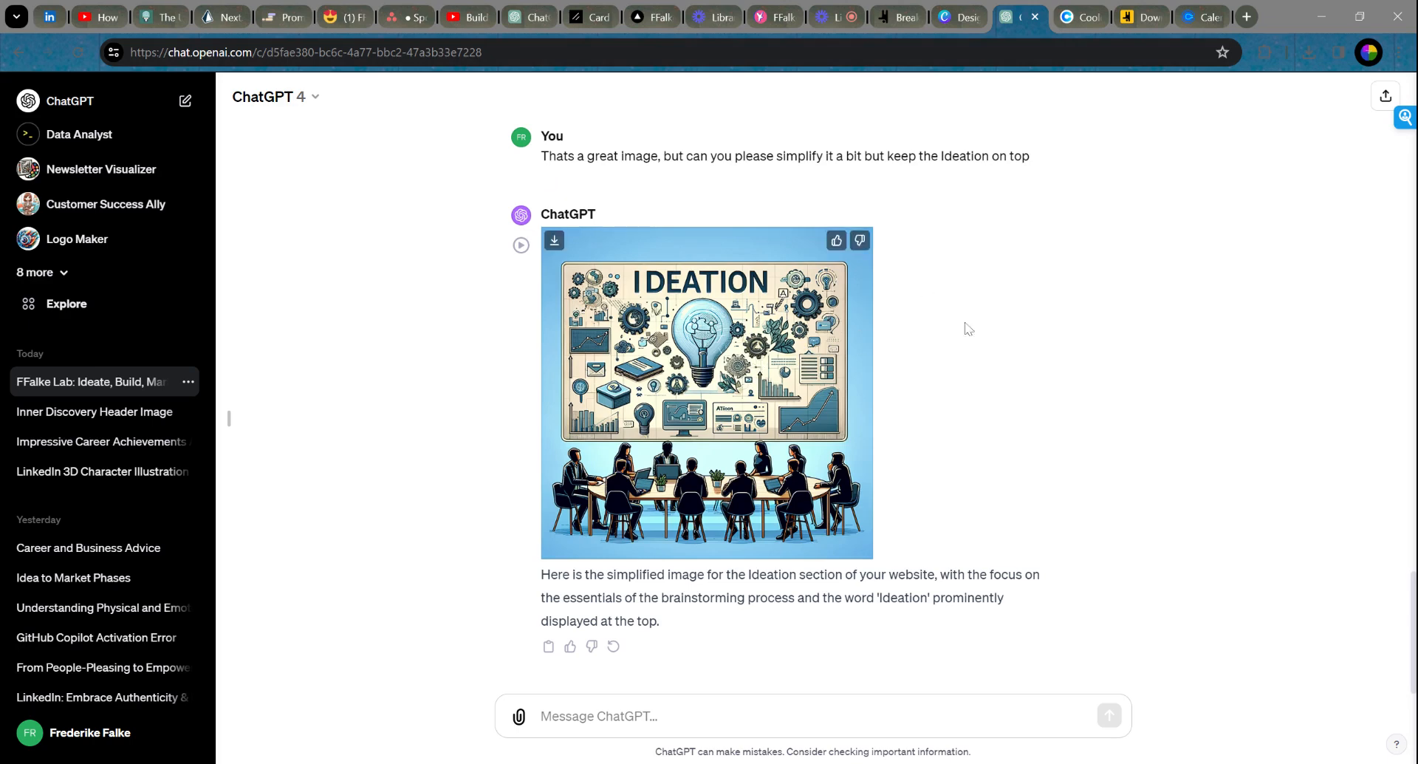
# Step: Return to the blank 'Design ohne Titel – Logo' Canva design from ChatGPT
pyautogui.click(952, 22)
pyautogui.click(1192, 403)
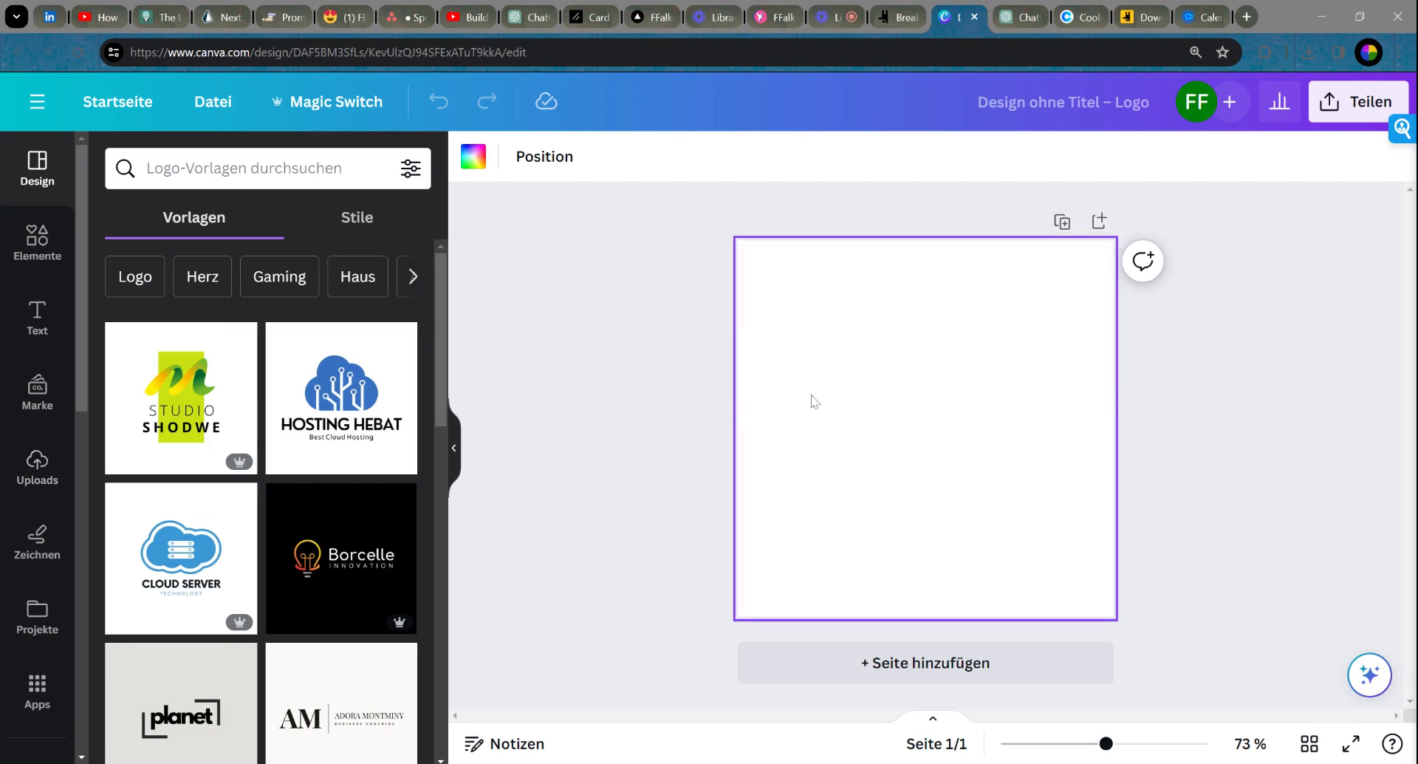
# Step: Drag a blue square from Elemente and stretch it to cover the whole logo page
pyautogui.click(37, 251)
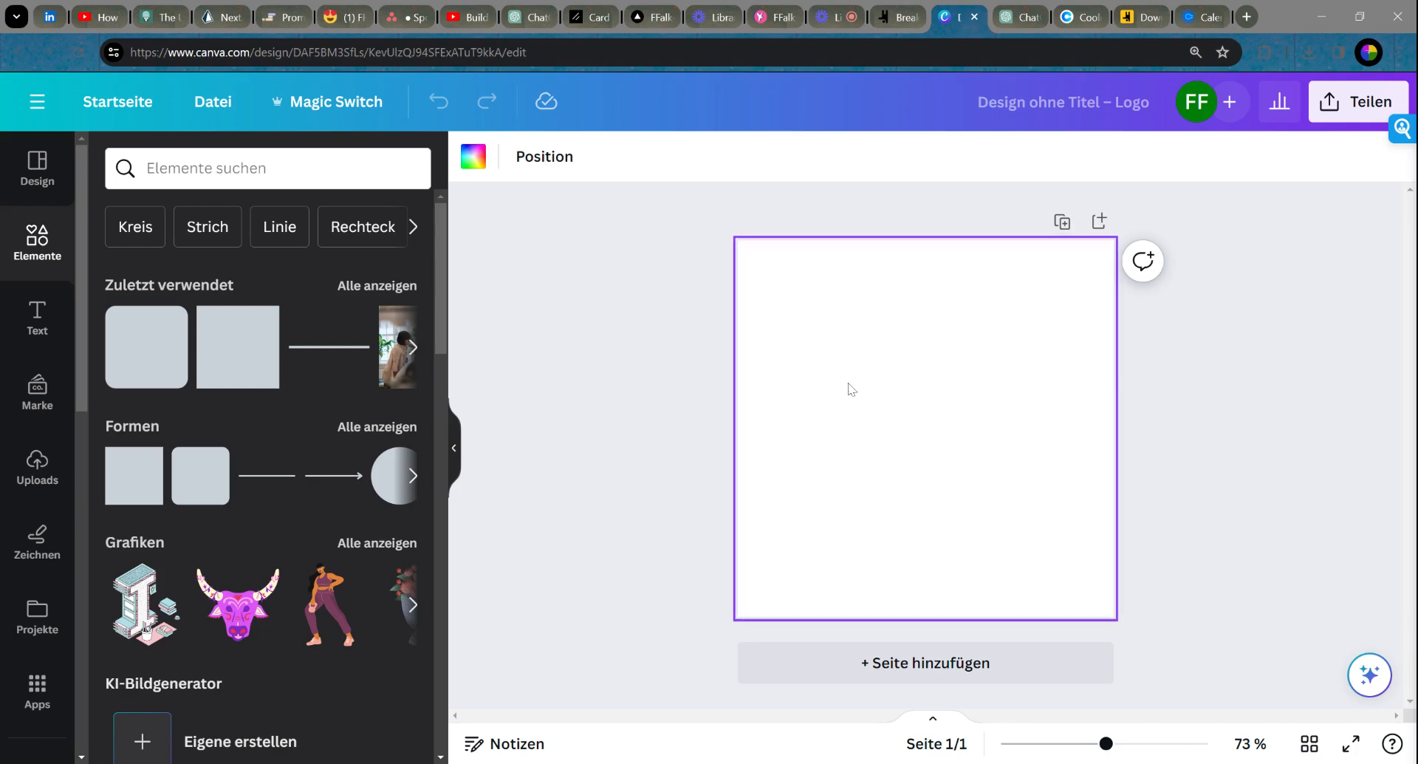
pyautogui.moveTo(238, 347); pyautogui.dragTo(1115, 616)
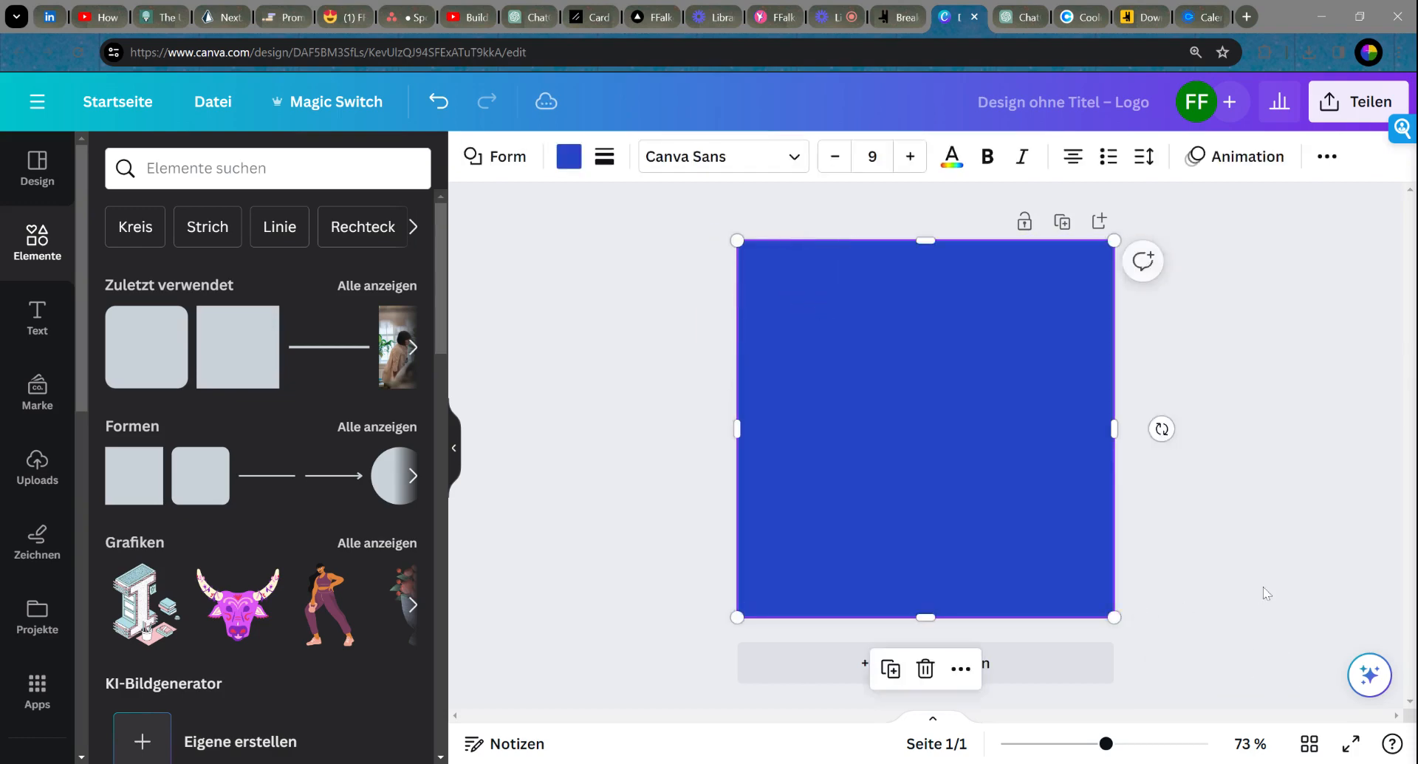
pyautogui.click(643, 319)
pyautogui.click(38, 324)
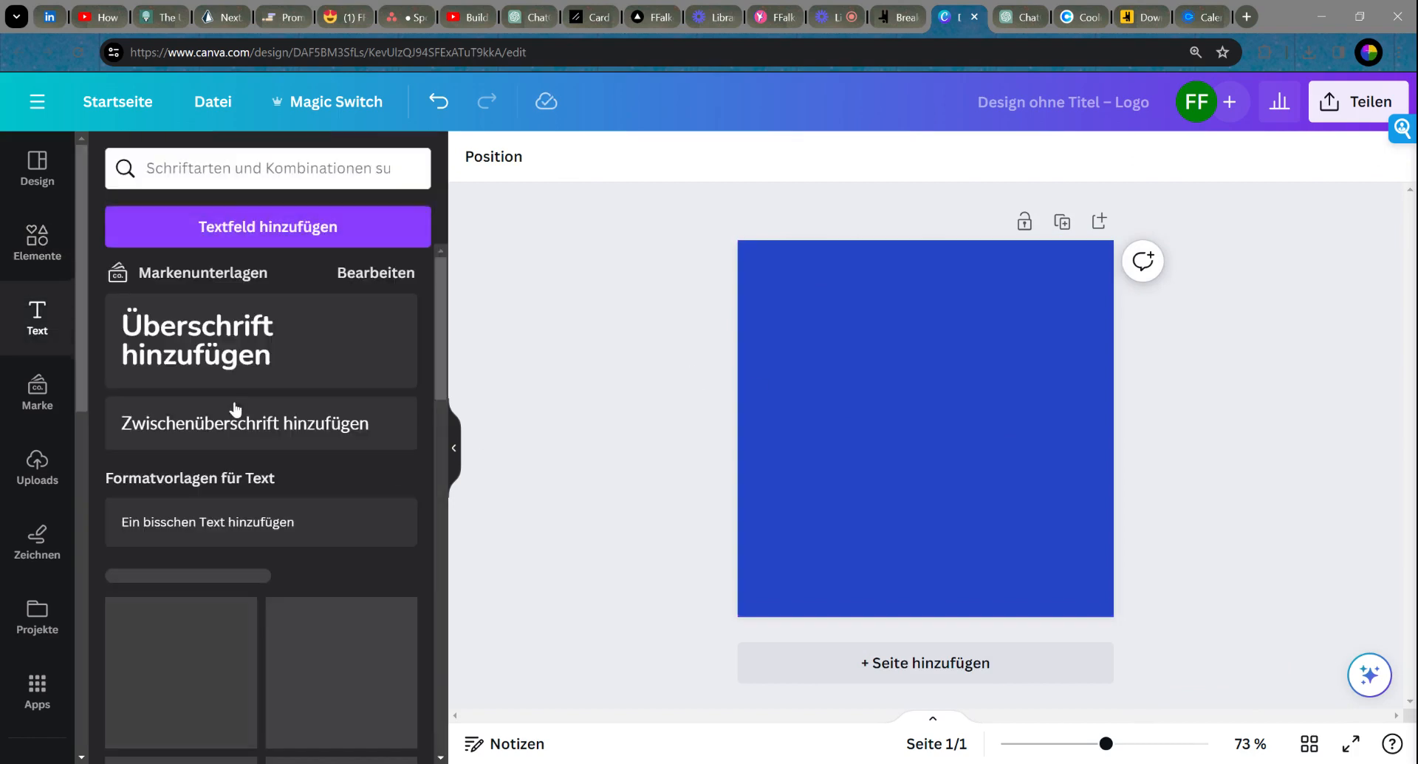
# Step: Add an 'Ideate' heading and move it to the top centre of the square
pyautogui.moveTo(209, 354); pyautogui.dragTo(932, 308)
pyautogui.write('Ideate')
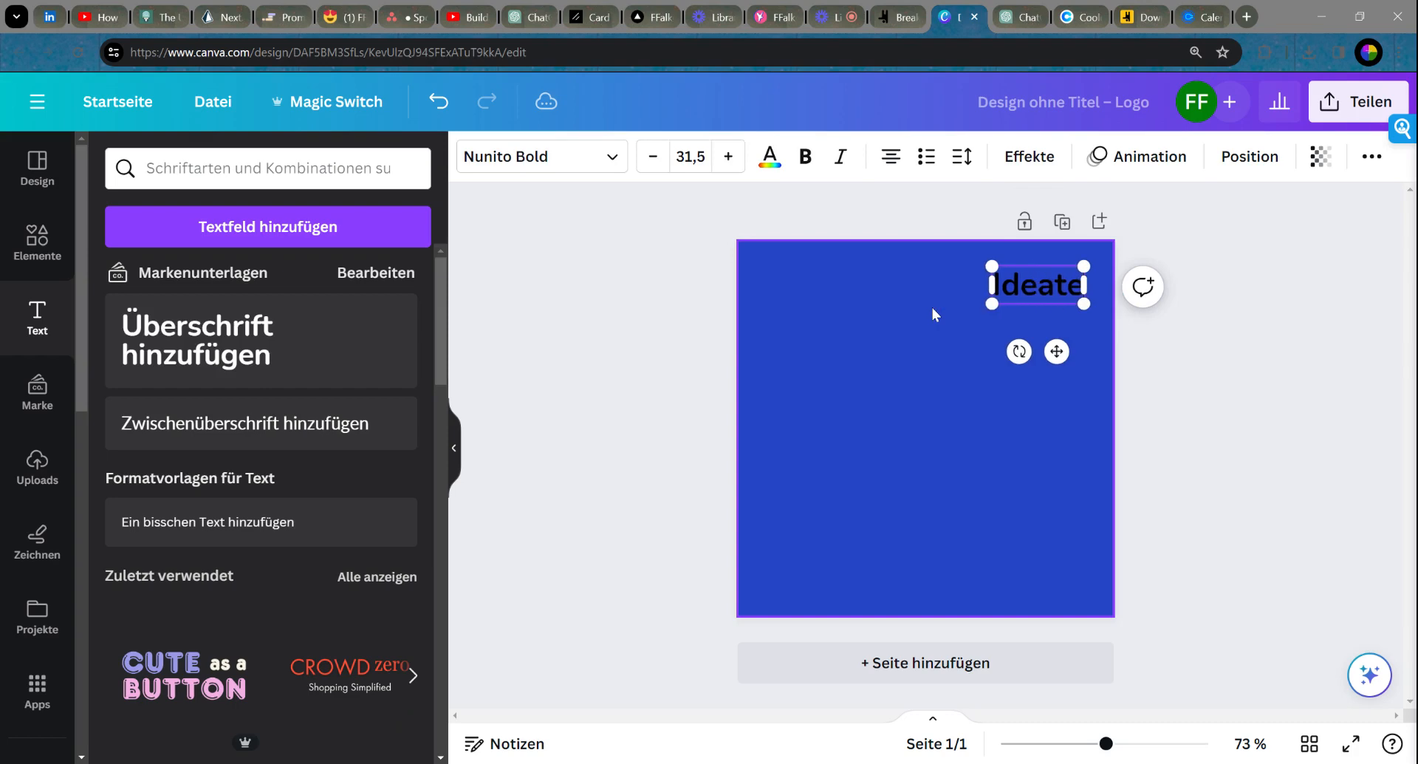
pyautogui.click(553, 382)
pyautogui.moveTo(1023, 296); pyautogui.dragTo(911, 307)
# Step: Make the Ideate heading white and enlarge it to font size 55,5
pyautogui.click(770, 156)
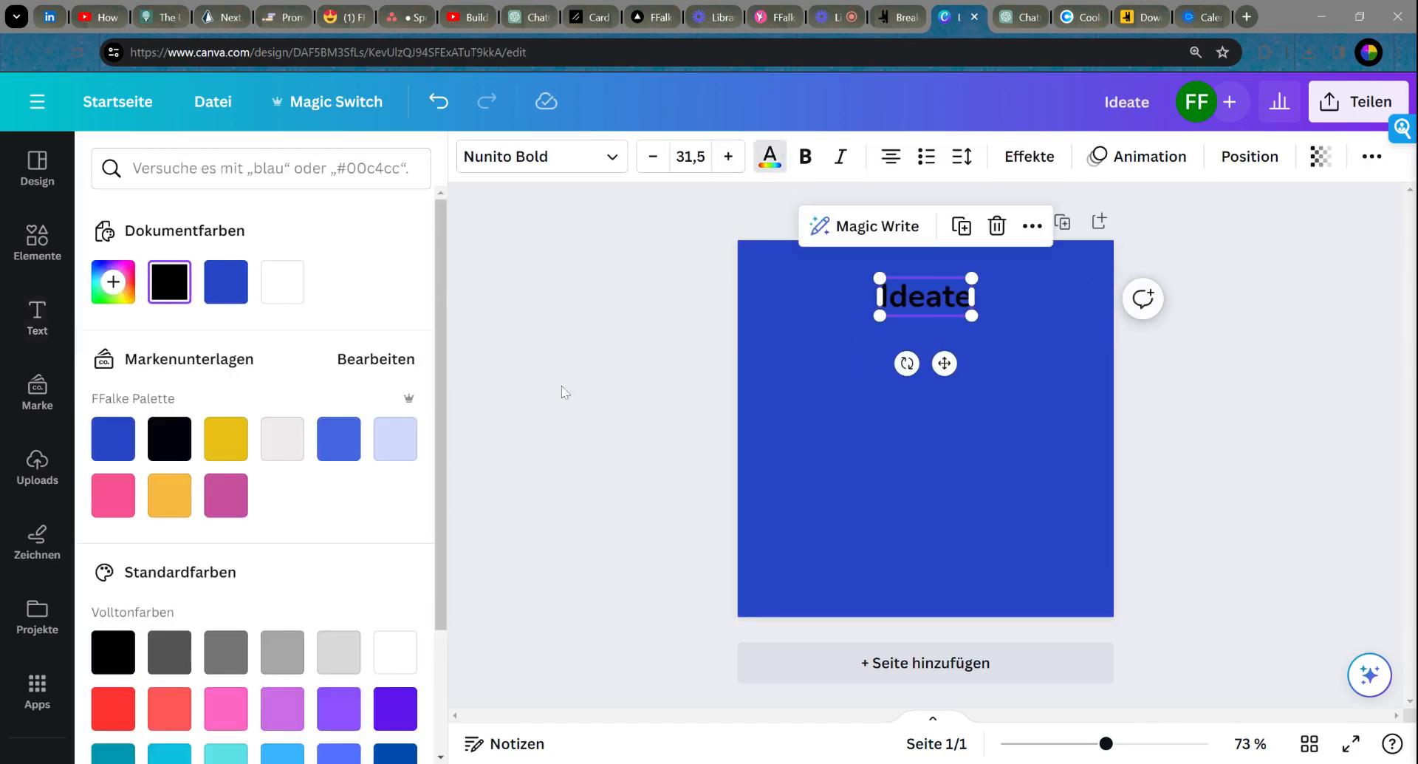
pyautogui.click(308, 453)
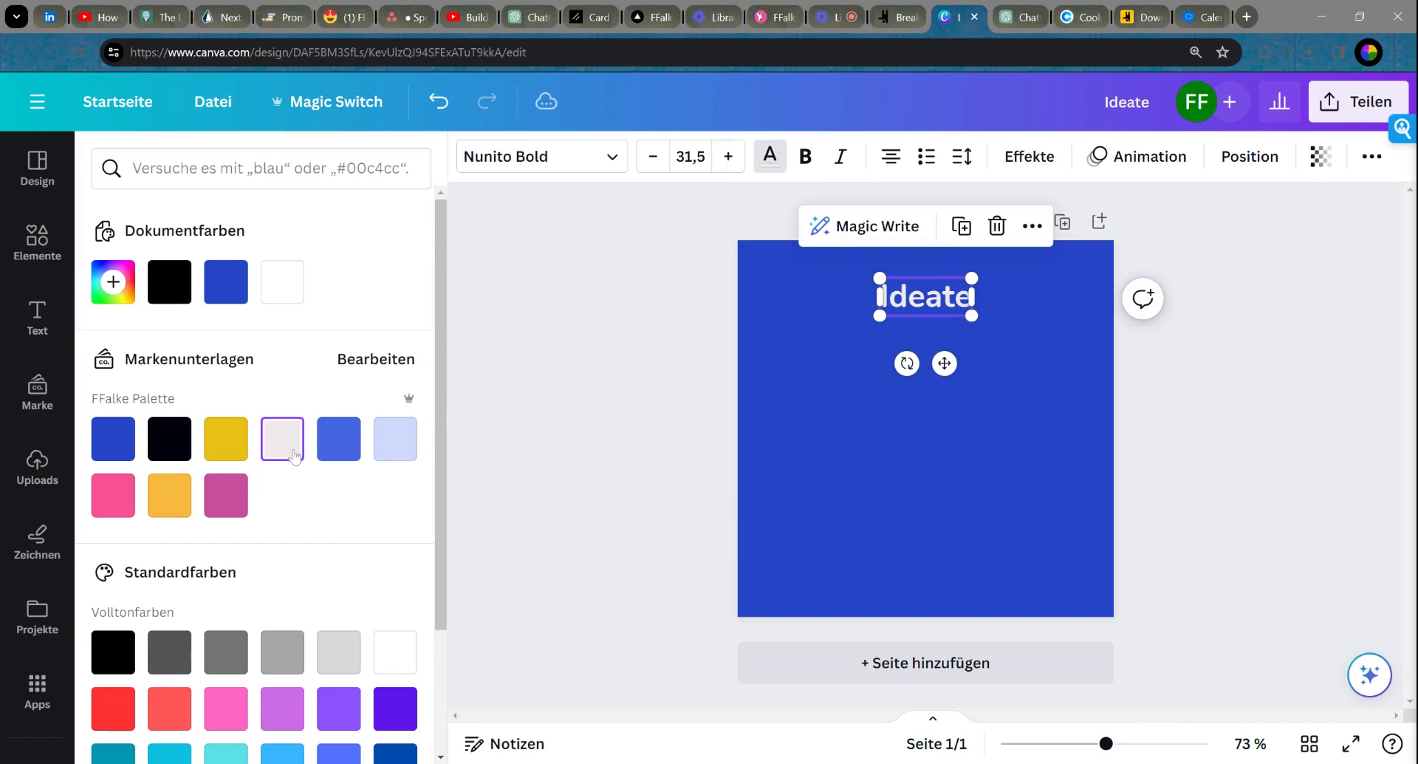
pyautogui.click(274, 284)
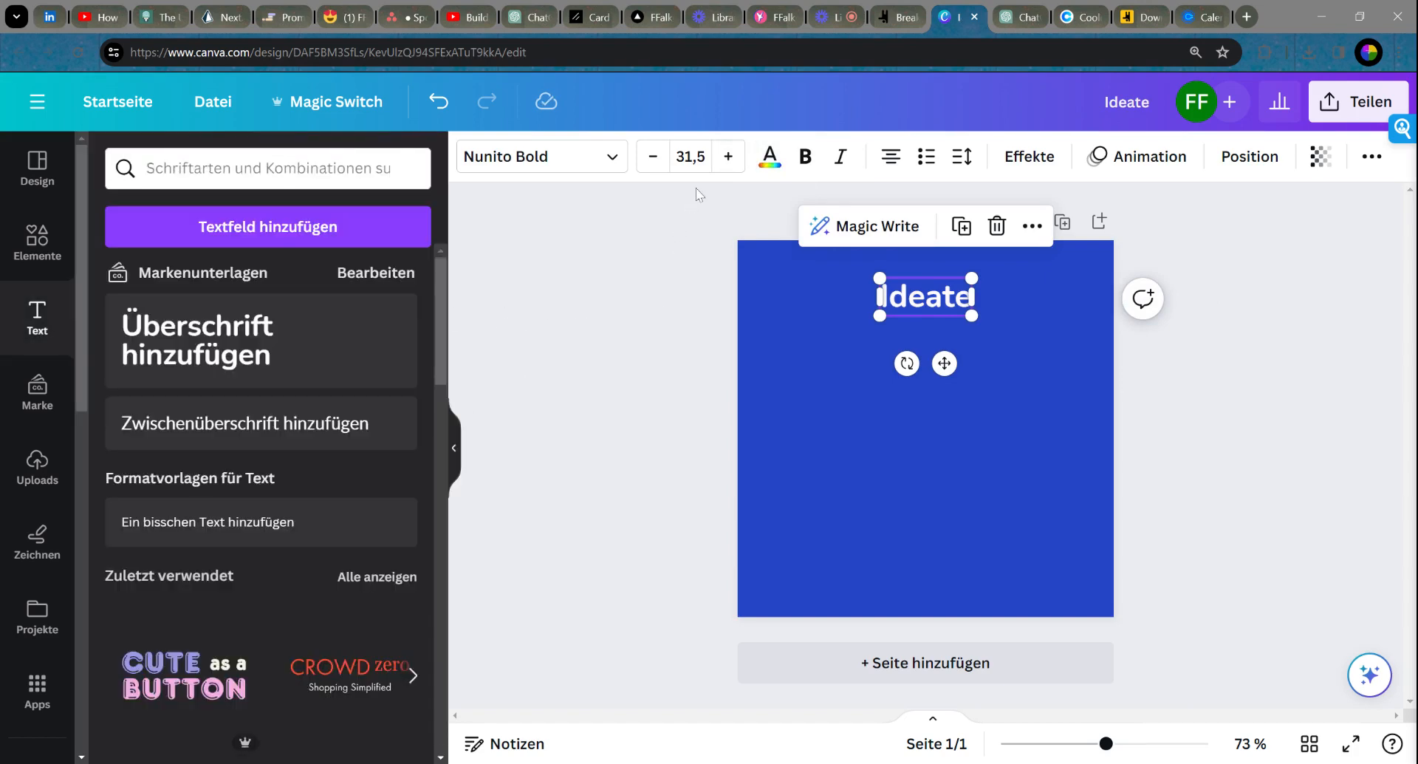
pyautogui.click(728, 157)
pyautogui.click(728, 157)
pyautogui.click(728, 156)
pyautogui.click(729, 156)
pyautogui.click(728, 157)
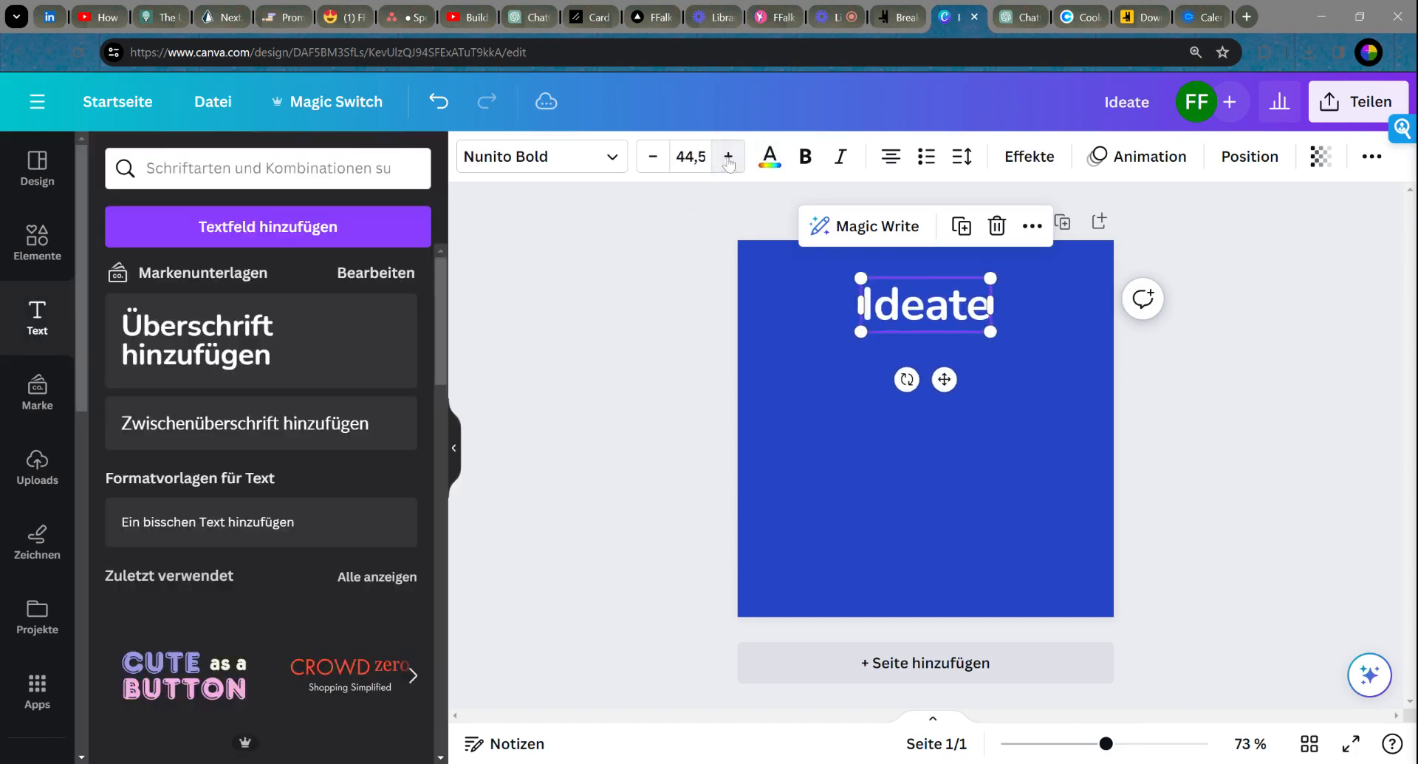
pyautogui.click(729, 157)
pyautogui.click(728, 157)
pyautogui.click(729, 157)
pyautogui.click(728, 157)
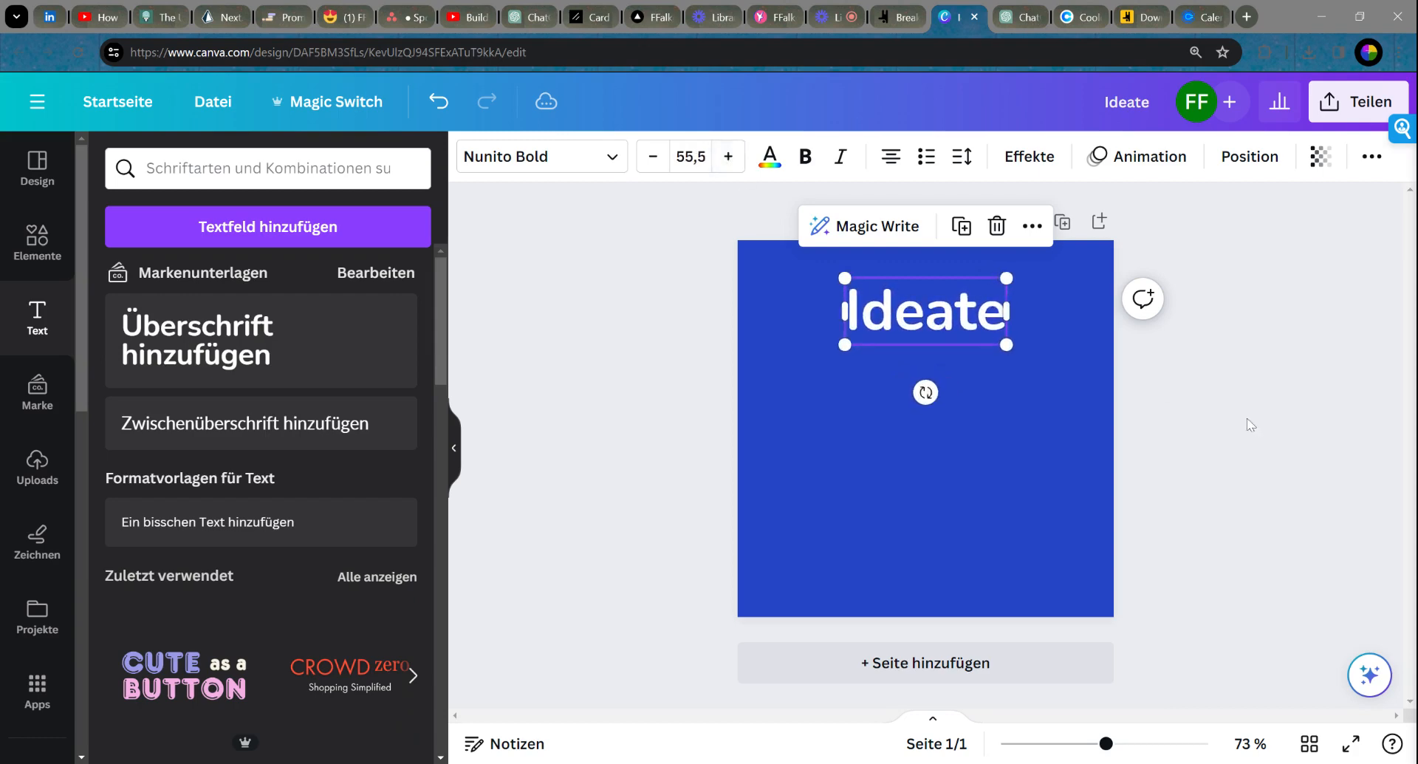
pyautogui.click(1153, 379)
pyautogui.click(885, 330)
pyautogui.click(517, 353)
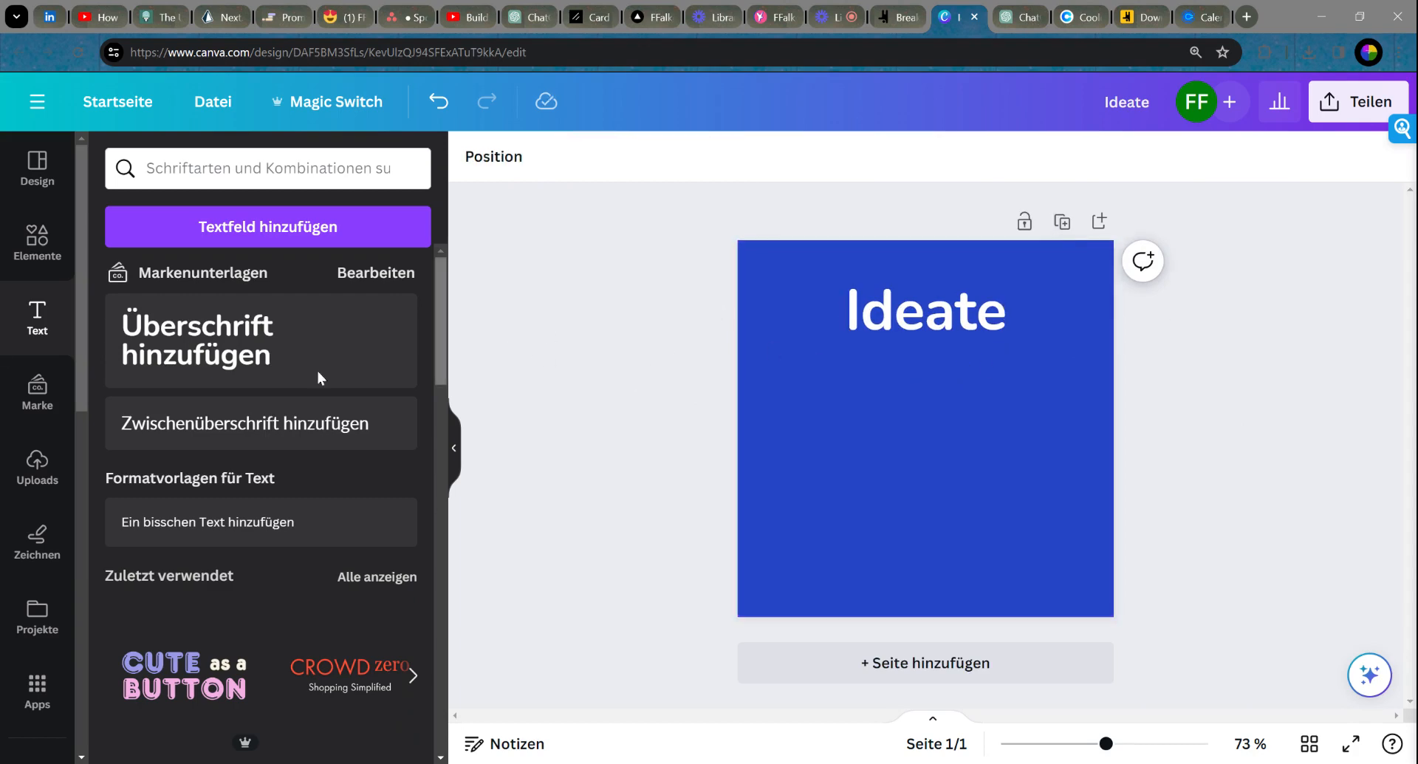
# Step: Search Elemente for 'Ideation Graphic' and browse the Grafiken results
pyautogui.click(37, 240)
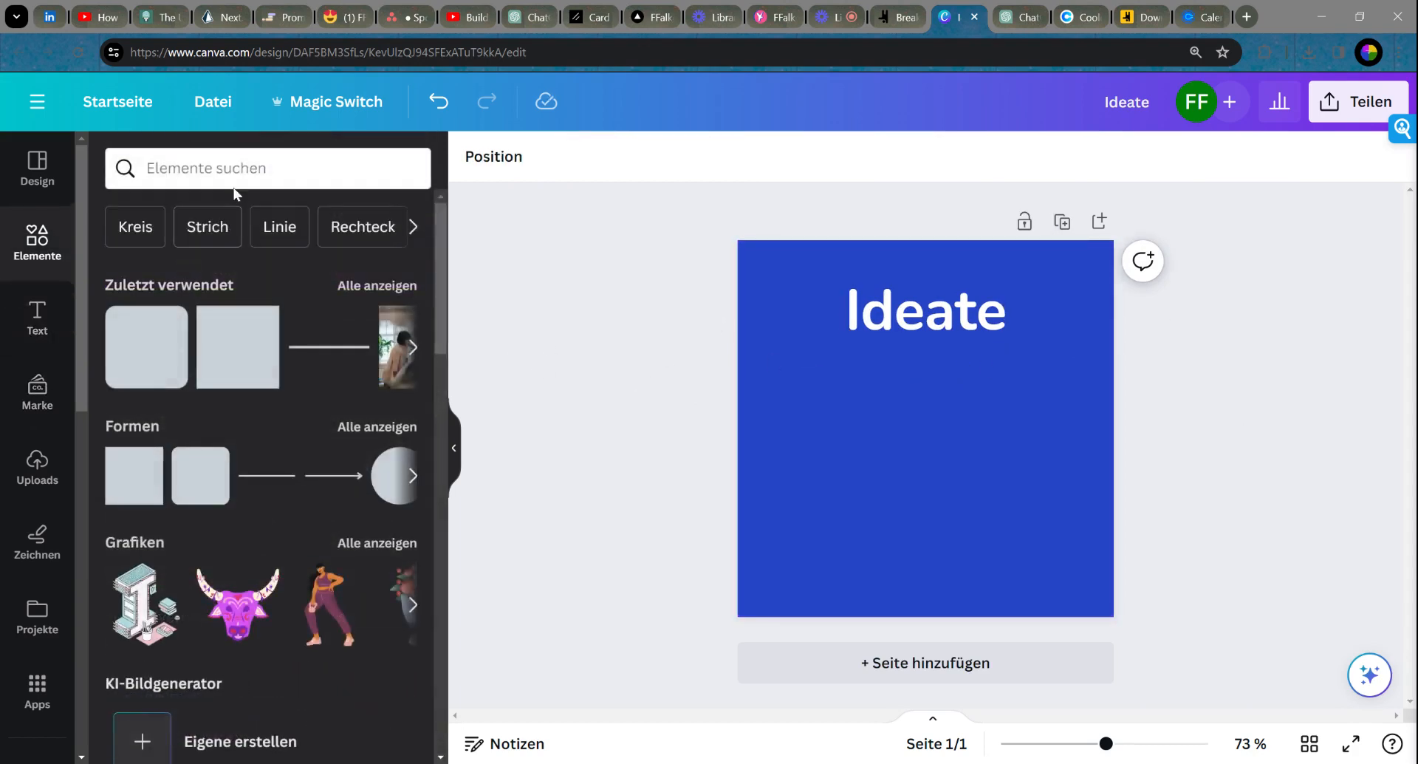
pyautogui.click(234, 185)
pyautogui.write('Ideat')
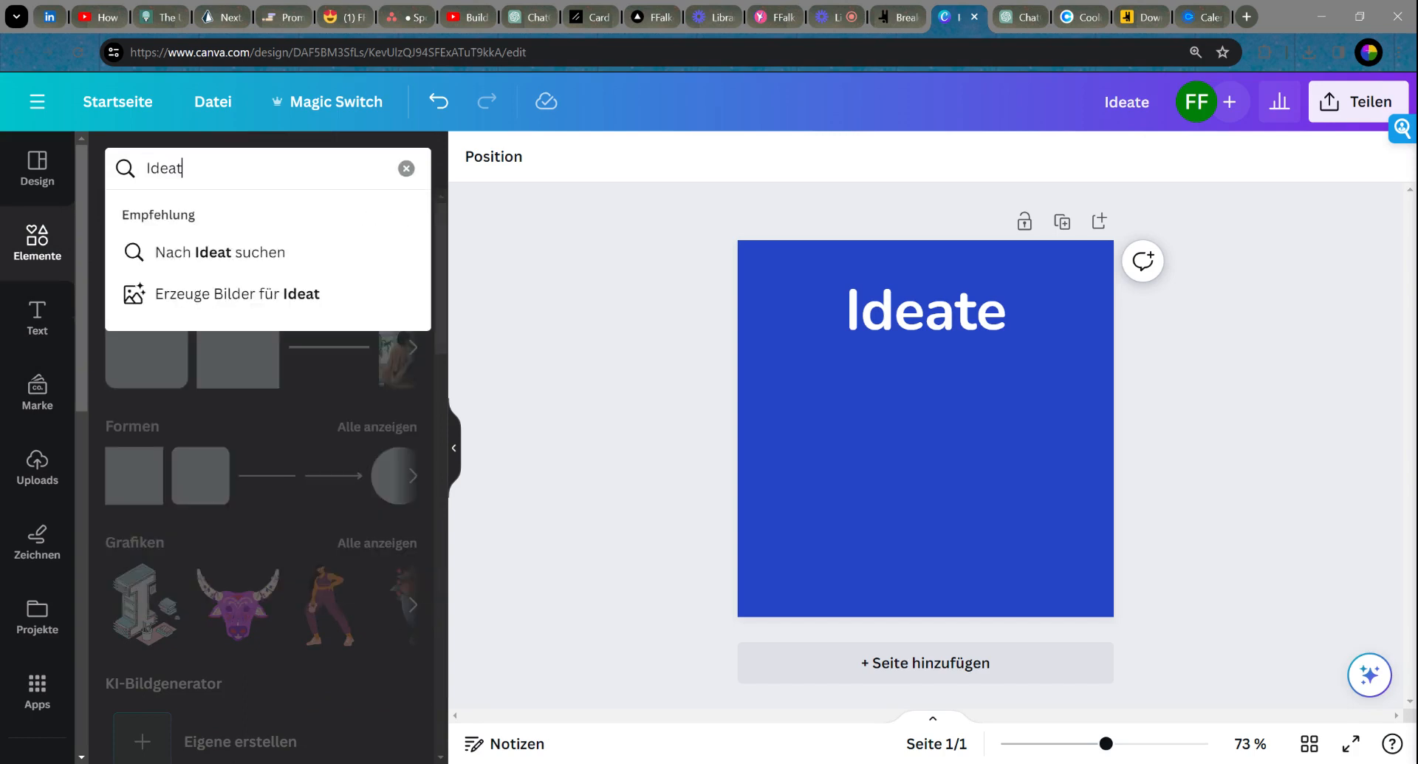
pyautogui.write('ion')
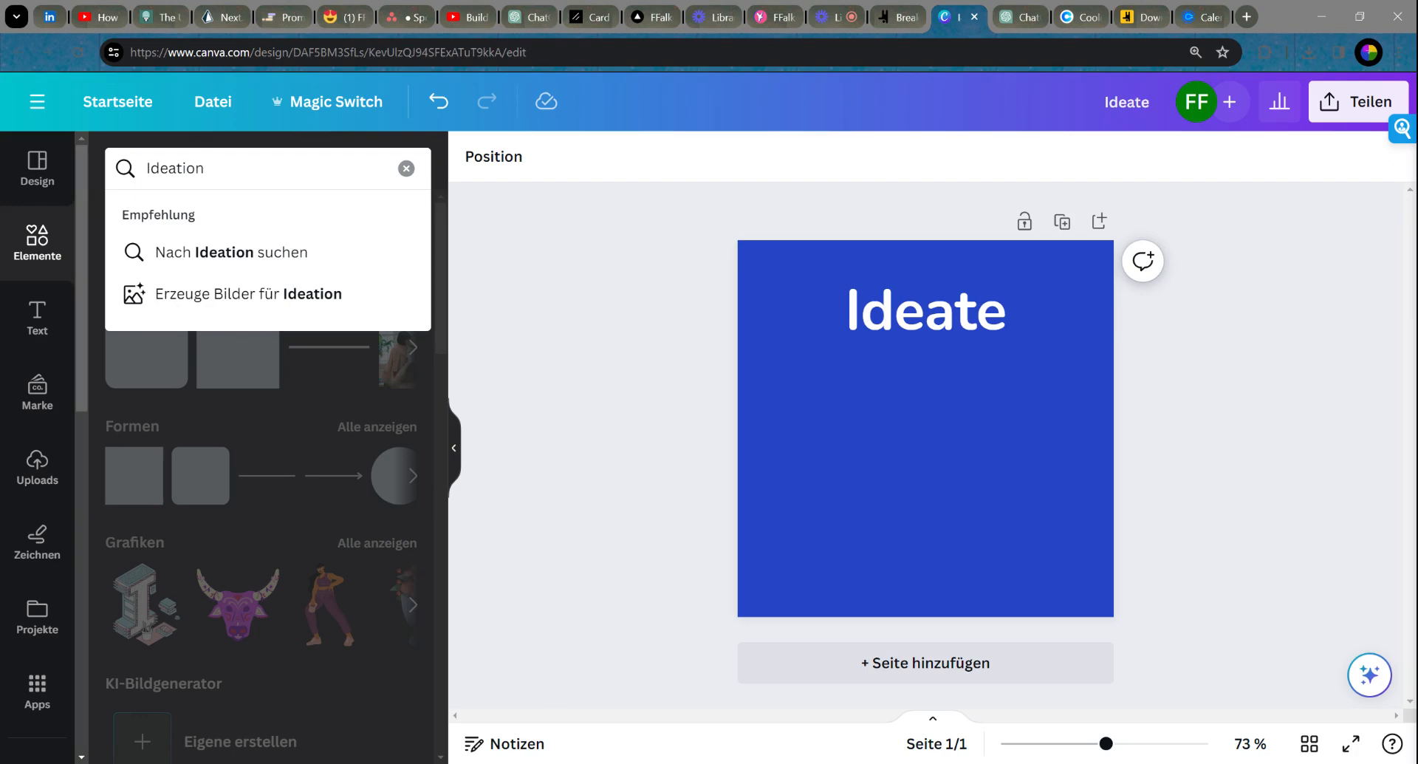
pyautogui.write('Graphic')
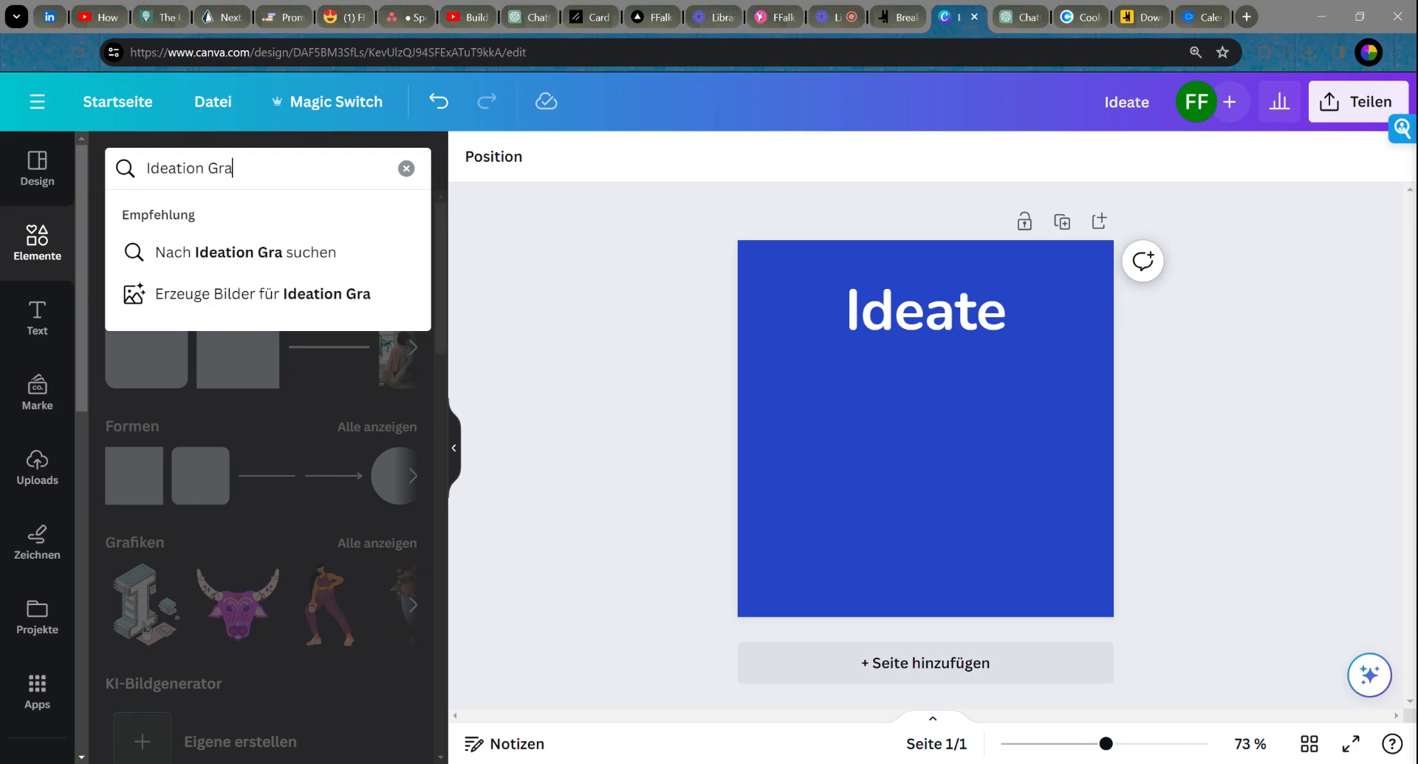
pyautogui.press('Return')
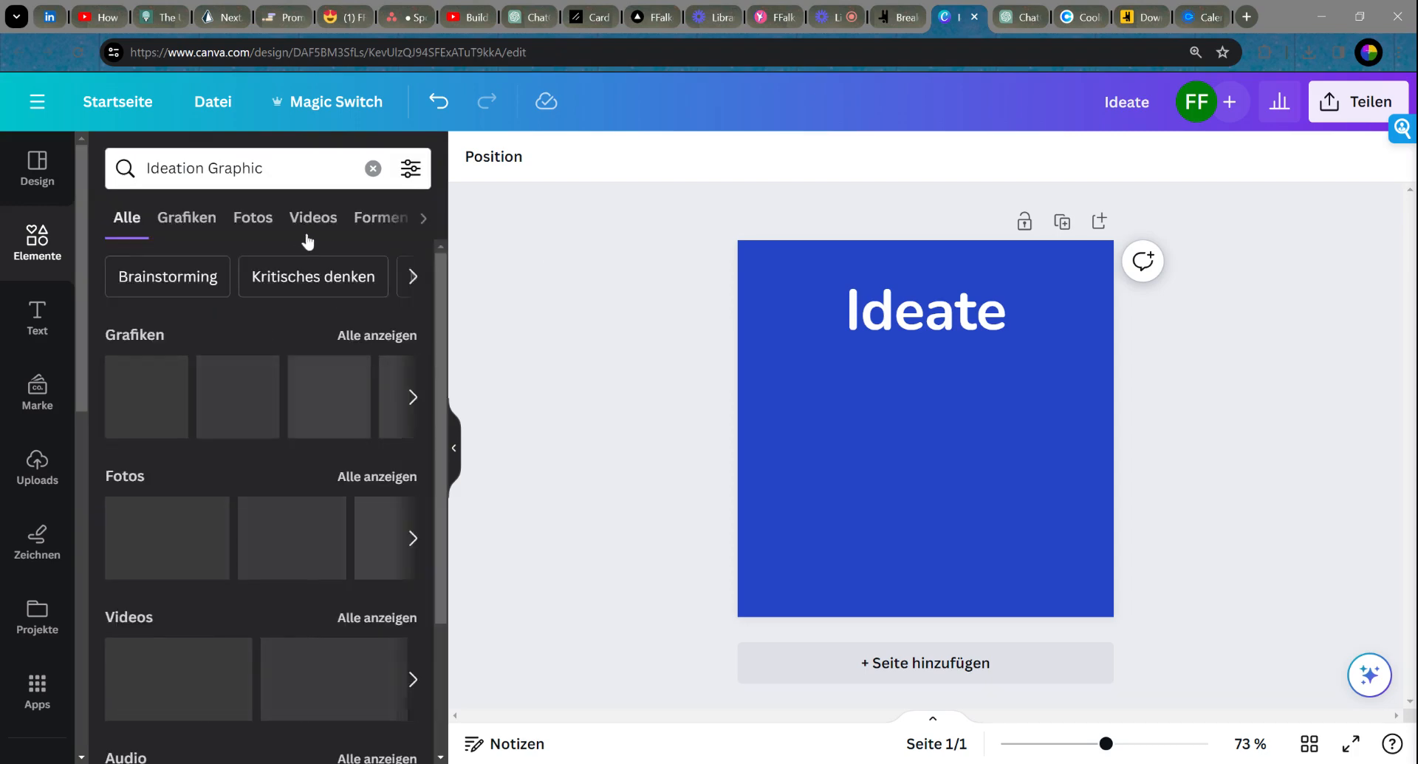
pyautogui.click(366, 340)
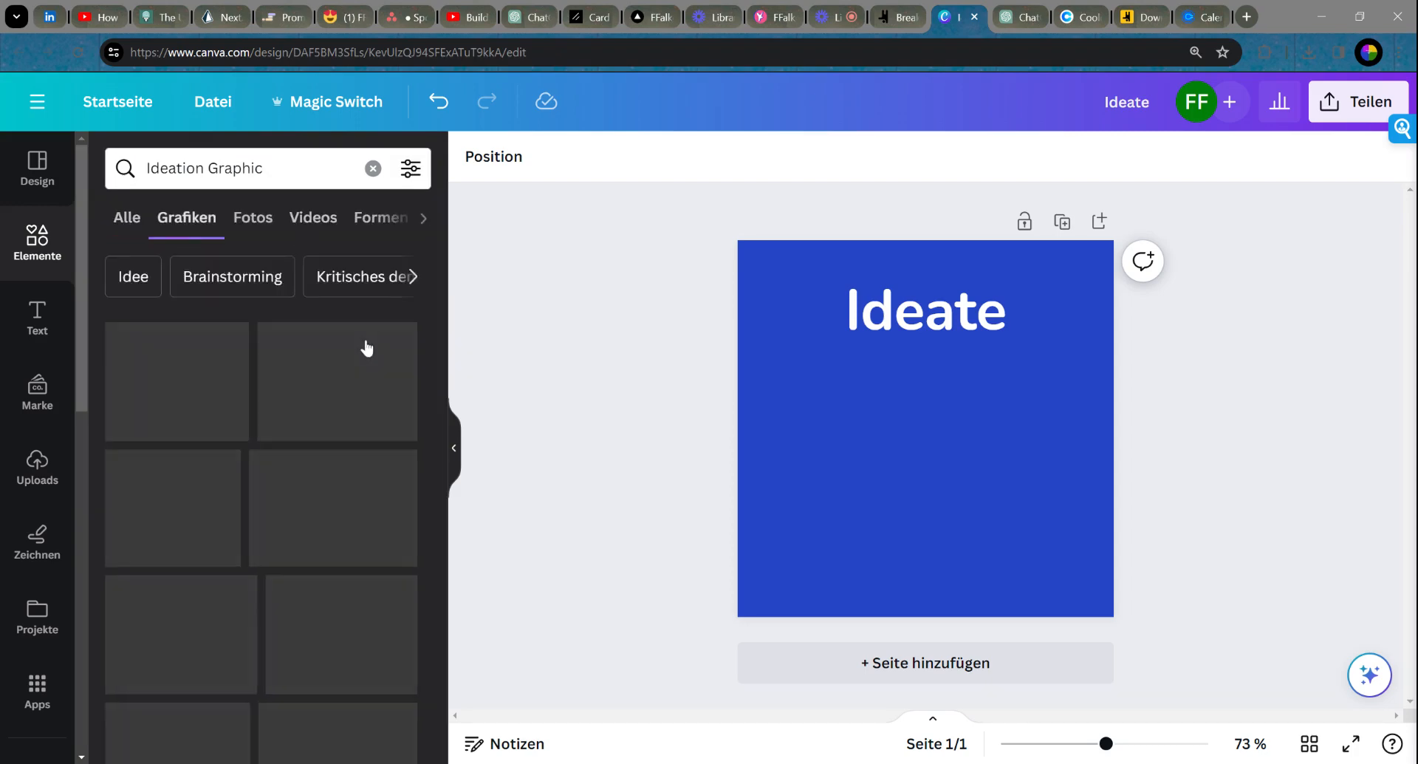
pyautogui.scroll(-3, 286, 428)
pyautogui.scroll(-5, 285, 429)
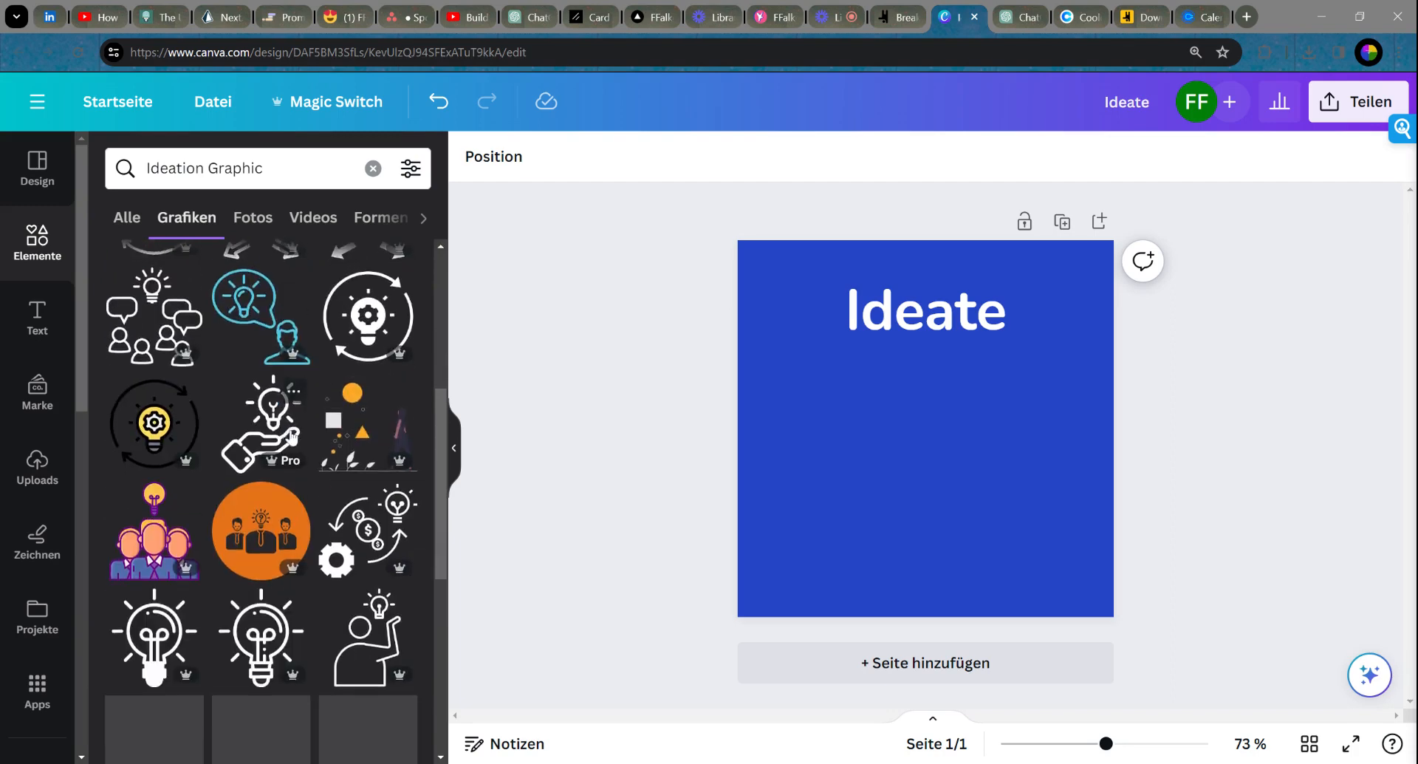
pyautogui.scroll(-5, 317, 431)
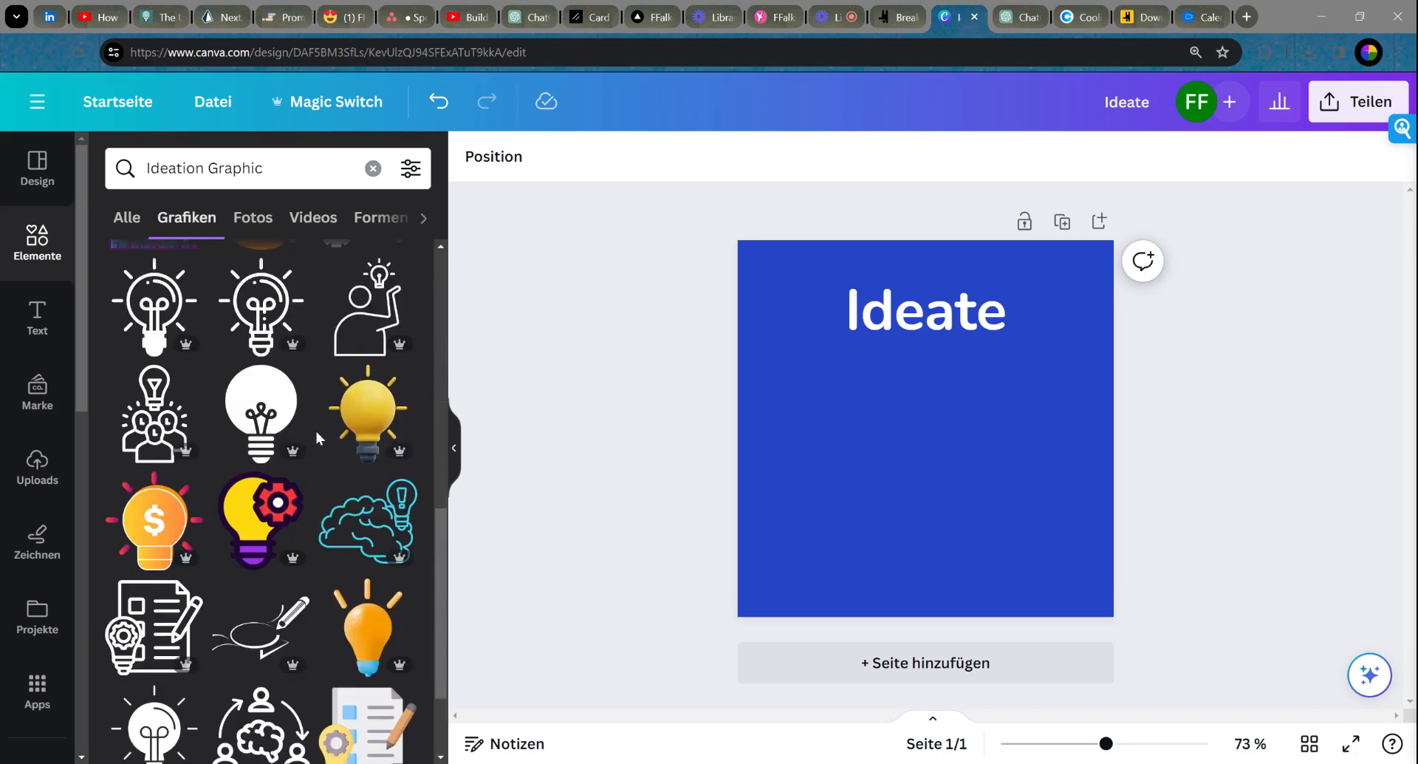
pyautogui.scroll(6, 313, 424)
pyautogui.scroll(3, 313, 424)
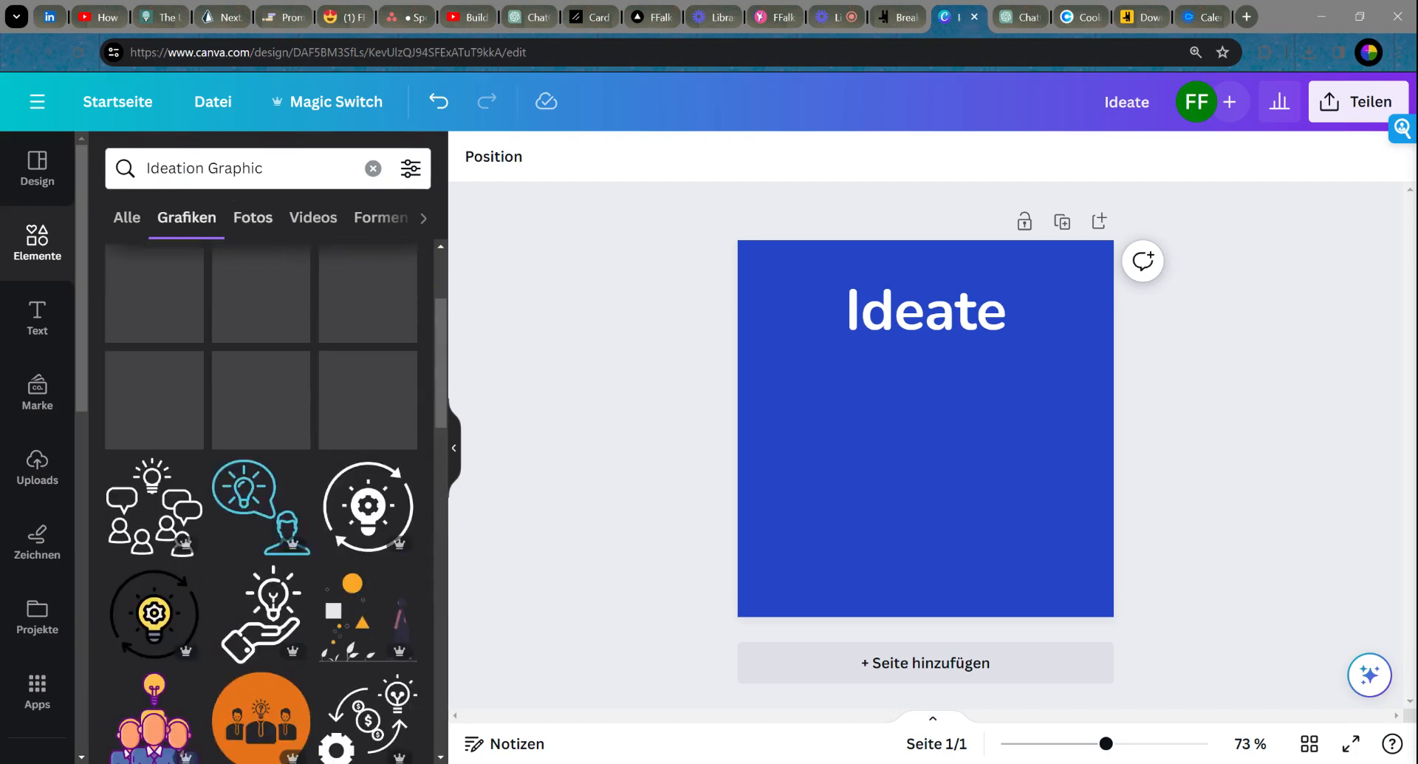
# Step: Narrow the graphics search to 'Ideation', then switch it to 'Innovation'
pyautogui.doubleClick(235, 168)
pyautogui.press('BackSpace')
pyautogui.press('Return')
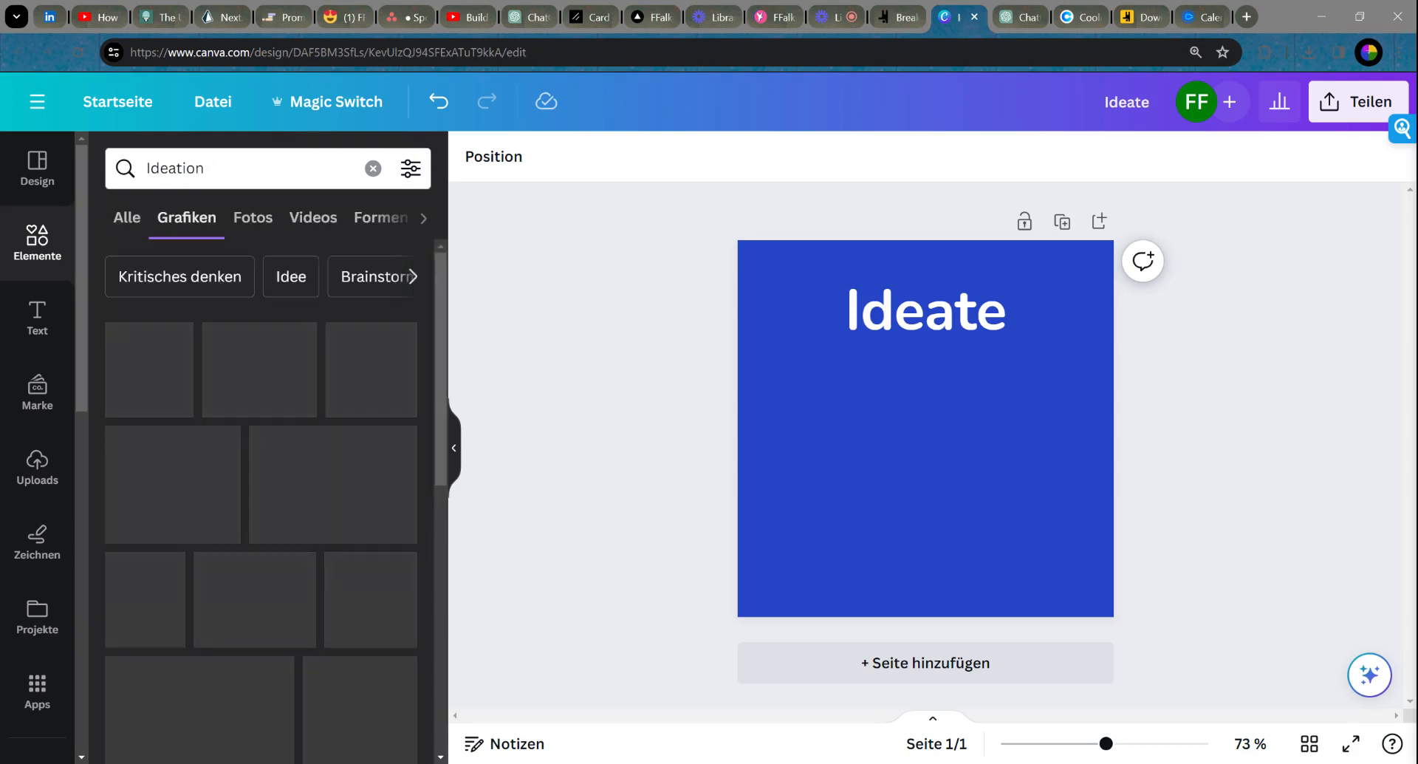
pyautogui.scroll(-10, 347, 440)
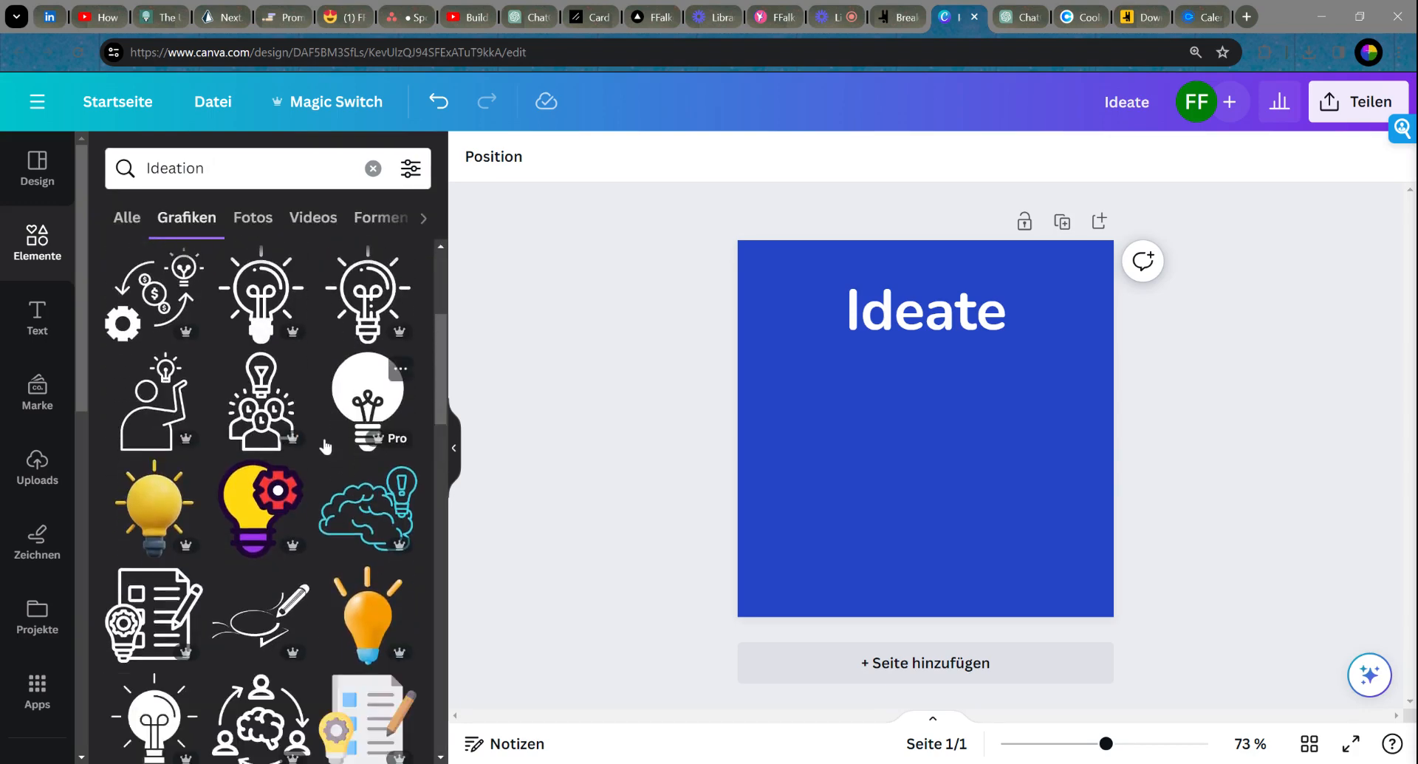
pyautogui.scroll(-8, 326, 446)
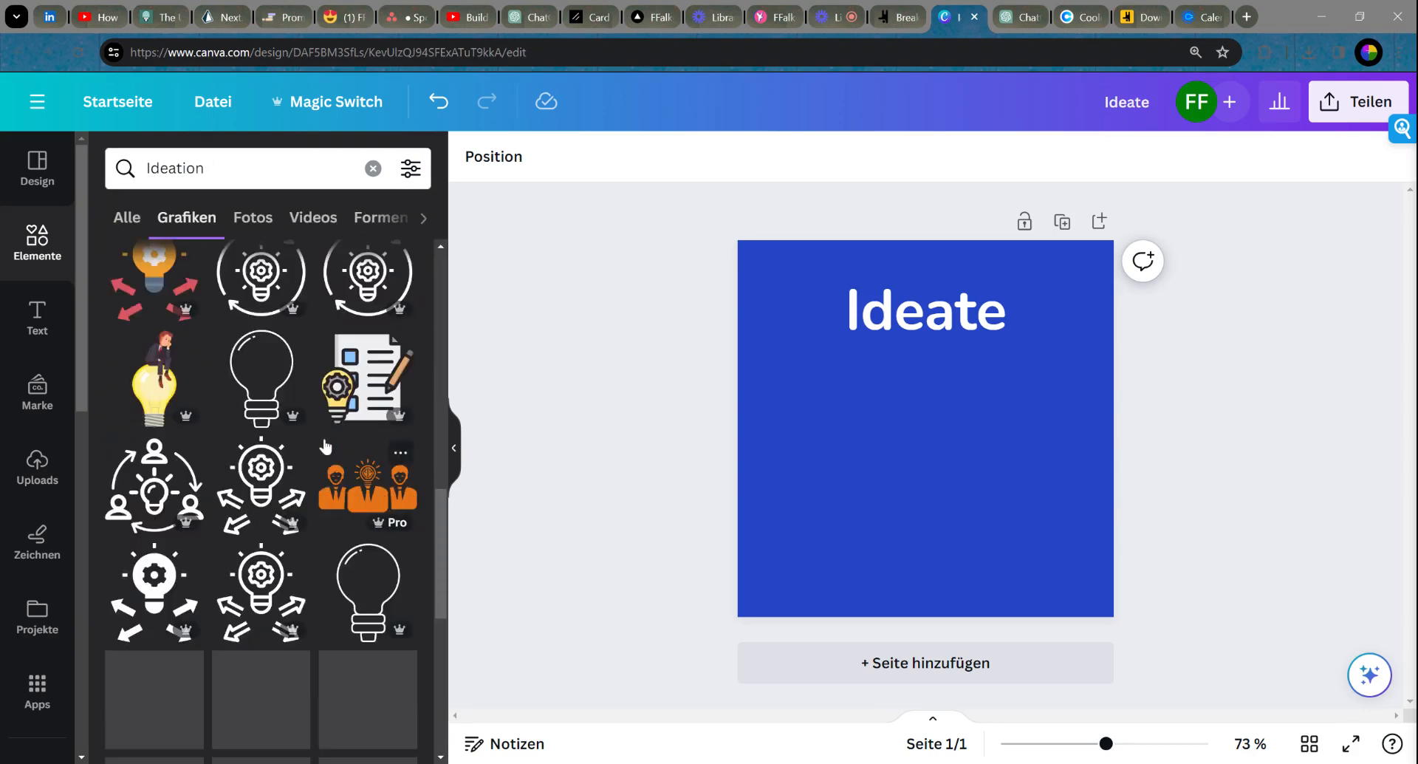
pyautogui.doubleClick(184, 168)
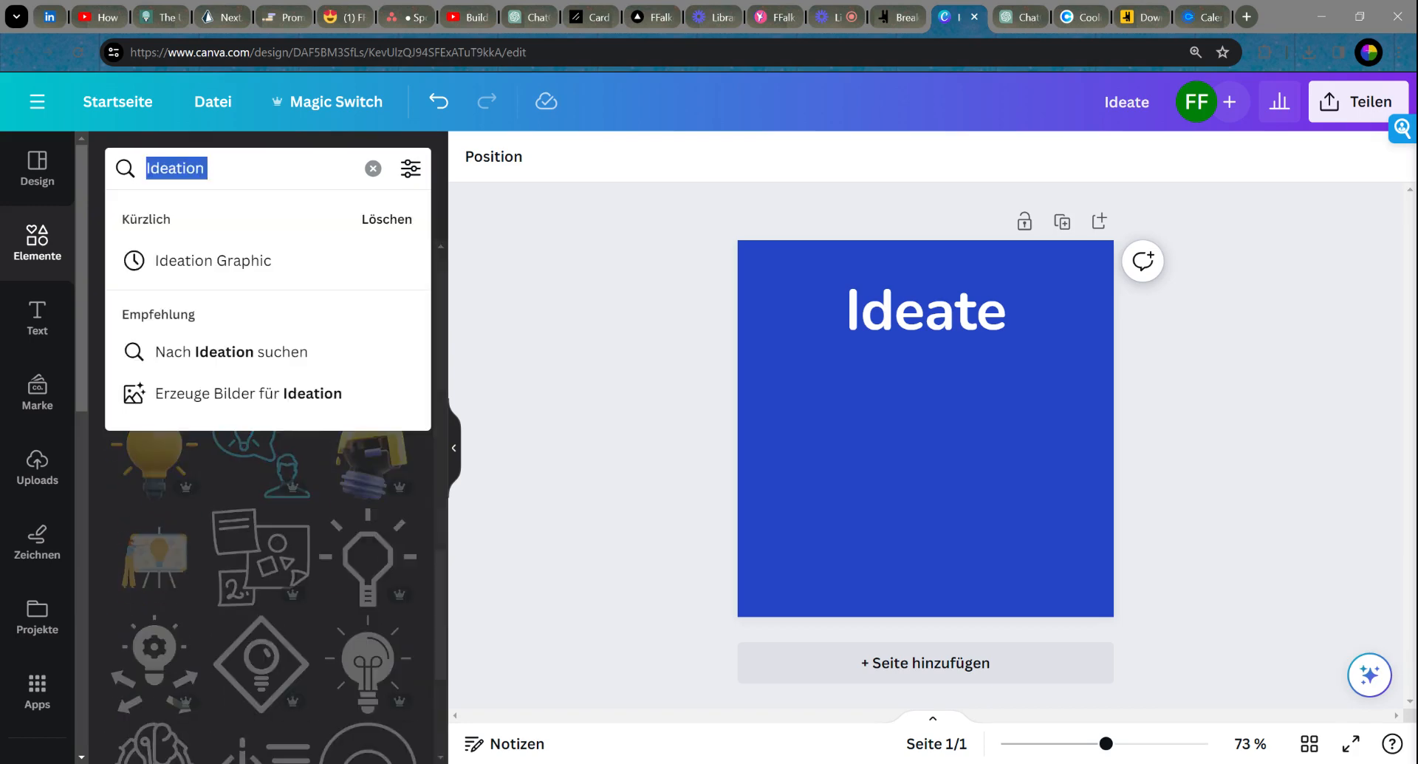
pyautogui.write('Innovation')
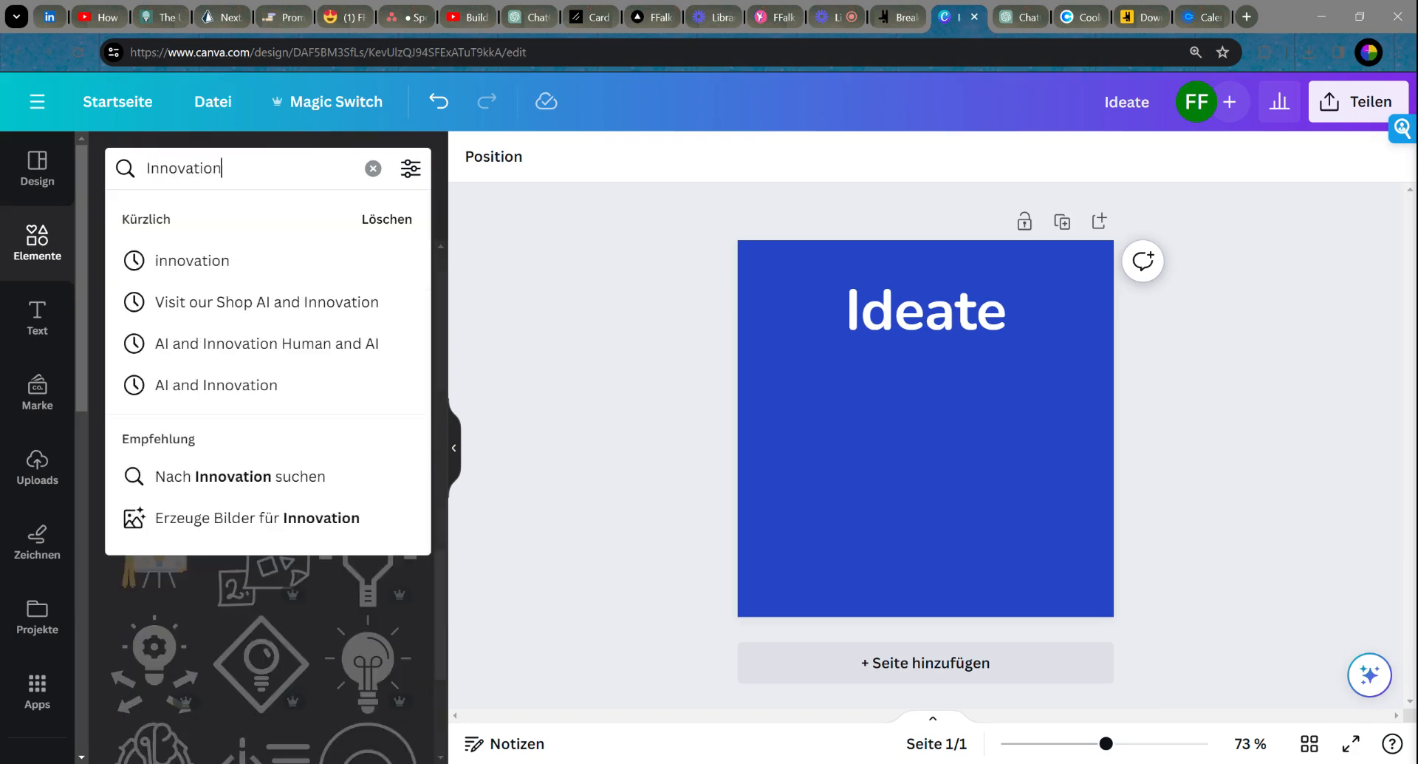
pyautogui.press('Return')
pyautogui.scroll(-3, 278, 411)
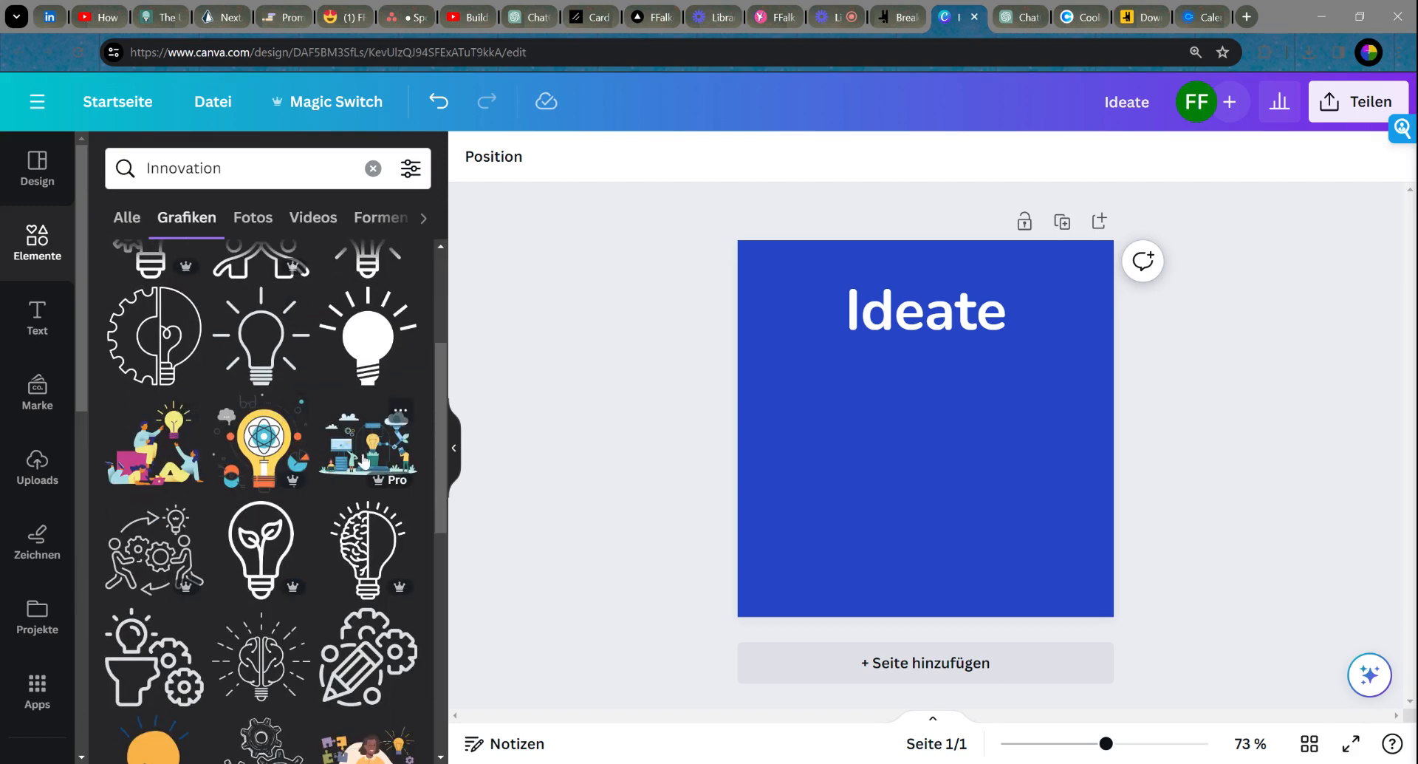
# Step: Place the people-reaching-for-a-lightbulb illustration, enlarged, under the Ideate heading, discarding a first pick
pyautogui.moveTo(364, 462); pyautogui.dragTo(914, 480)
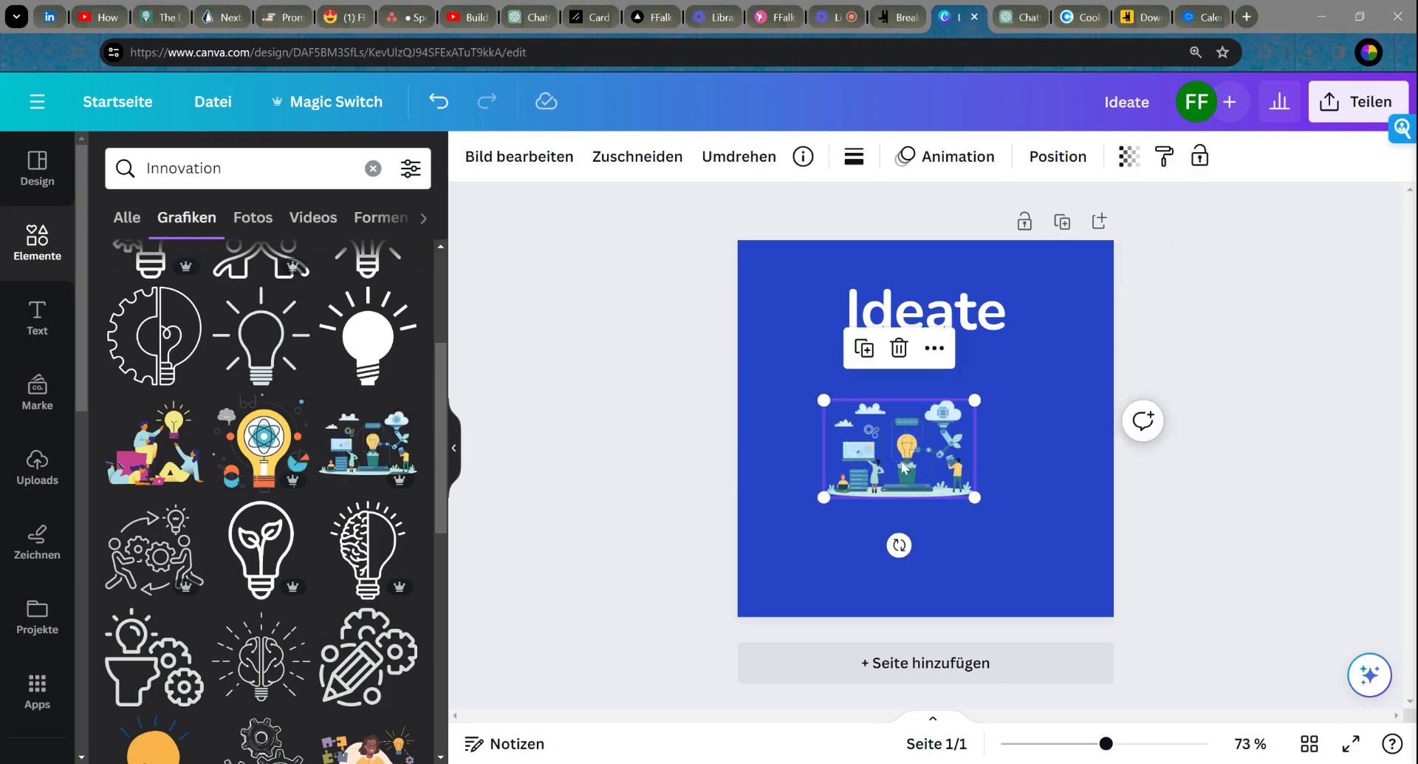
pyautogui.press('Delete')
pyautogui.moveTo(133, 446); pyautogui.dragTo(1045, 607)
pyautogui.moveTo(932, 542); pyautogui.dragTo(961, 527)
pyautogui.click(1185, 477)
pyautogui.click(937, 499)
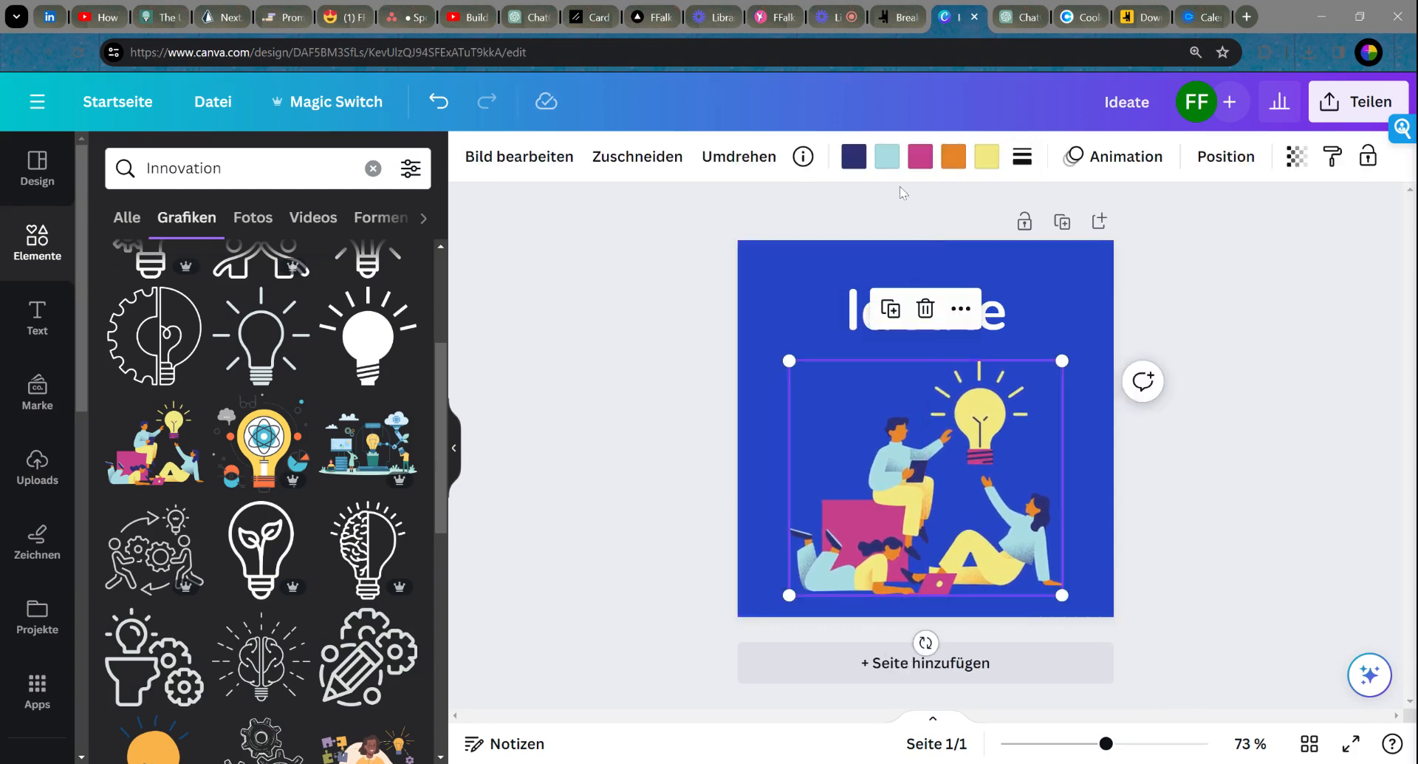
pyautogui.click(854, 158)
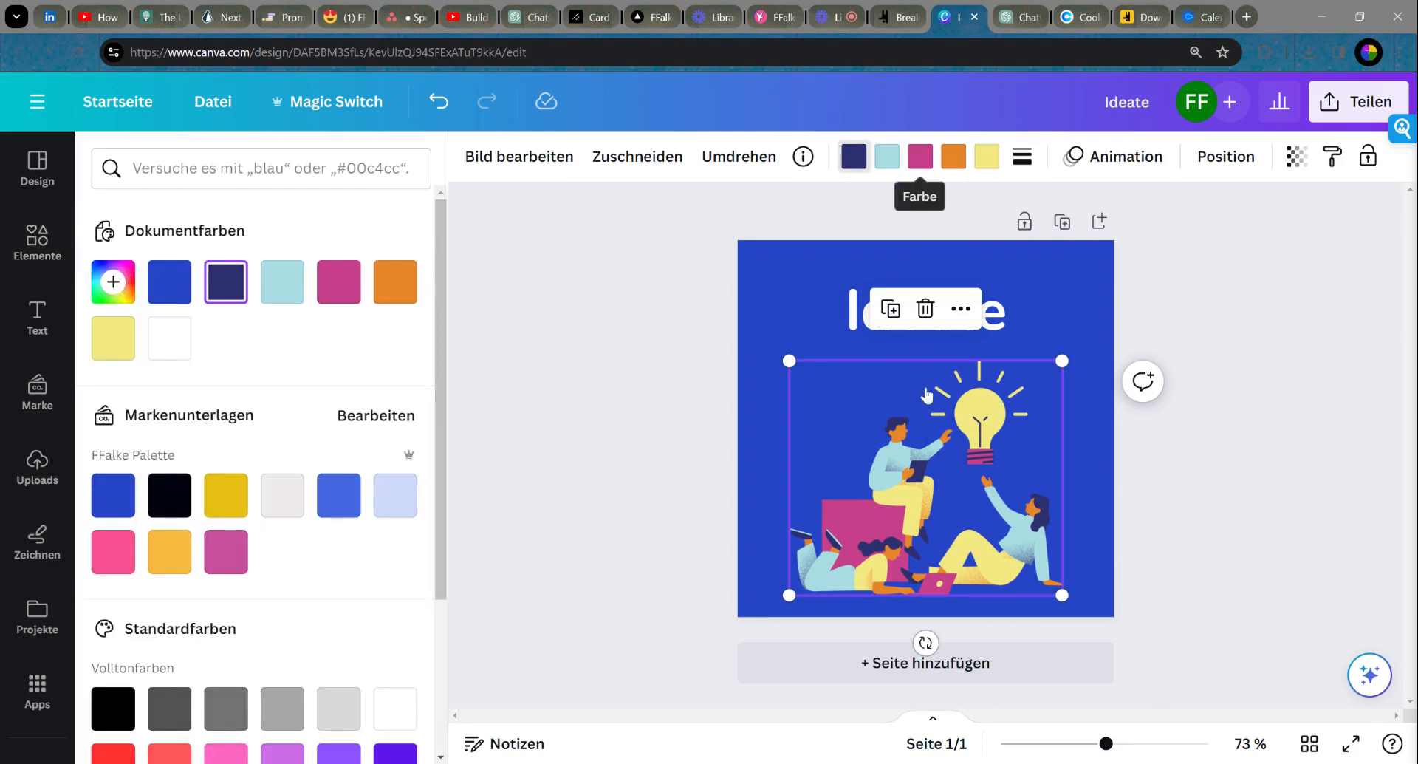
pyautogui.click(999, 464)
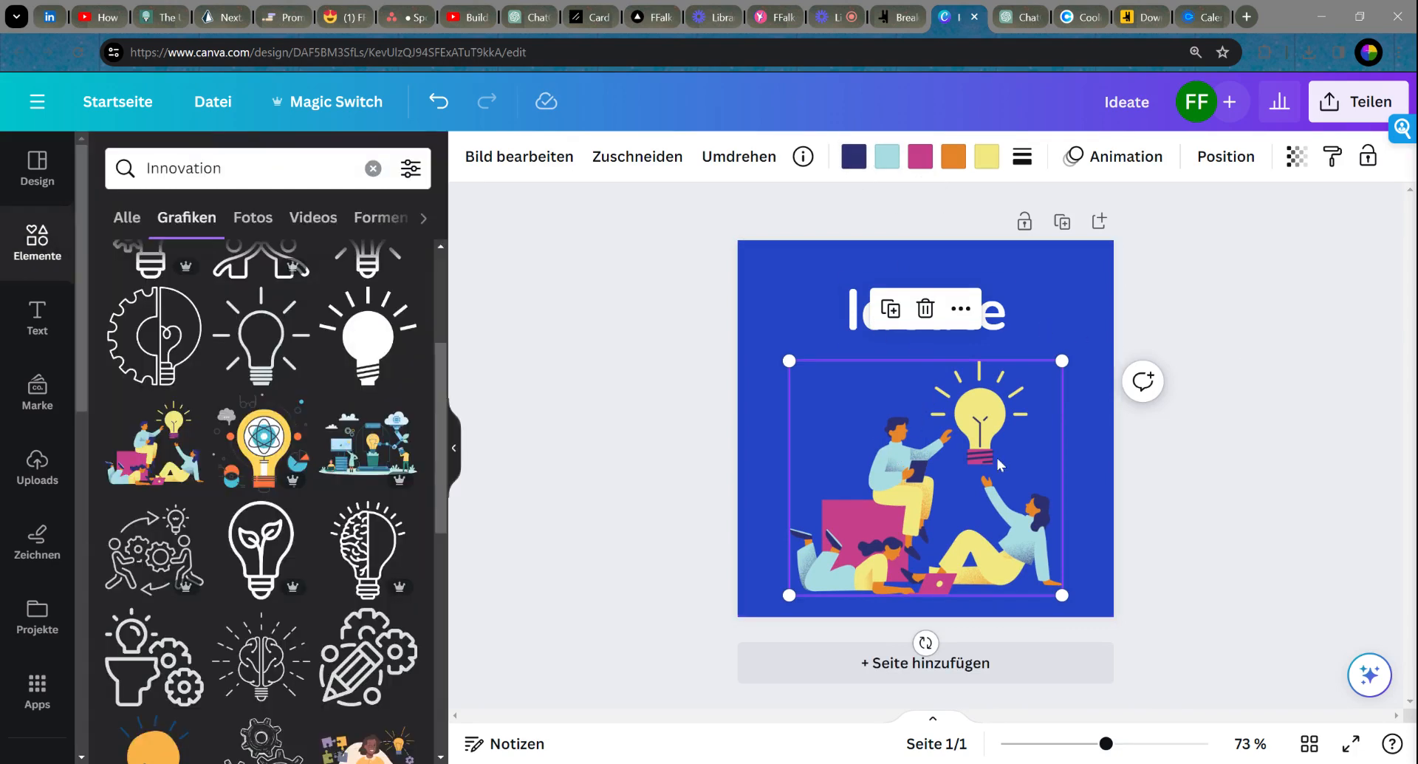
pyautogui.click(1363, 305)
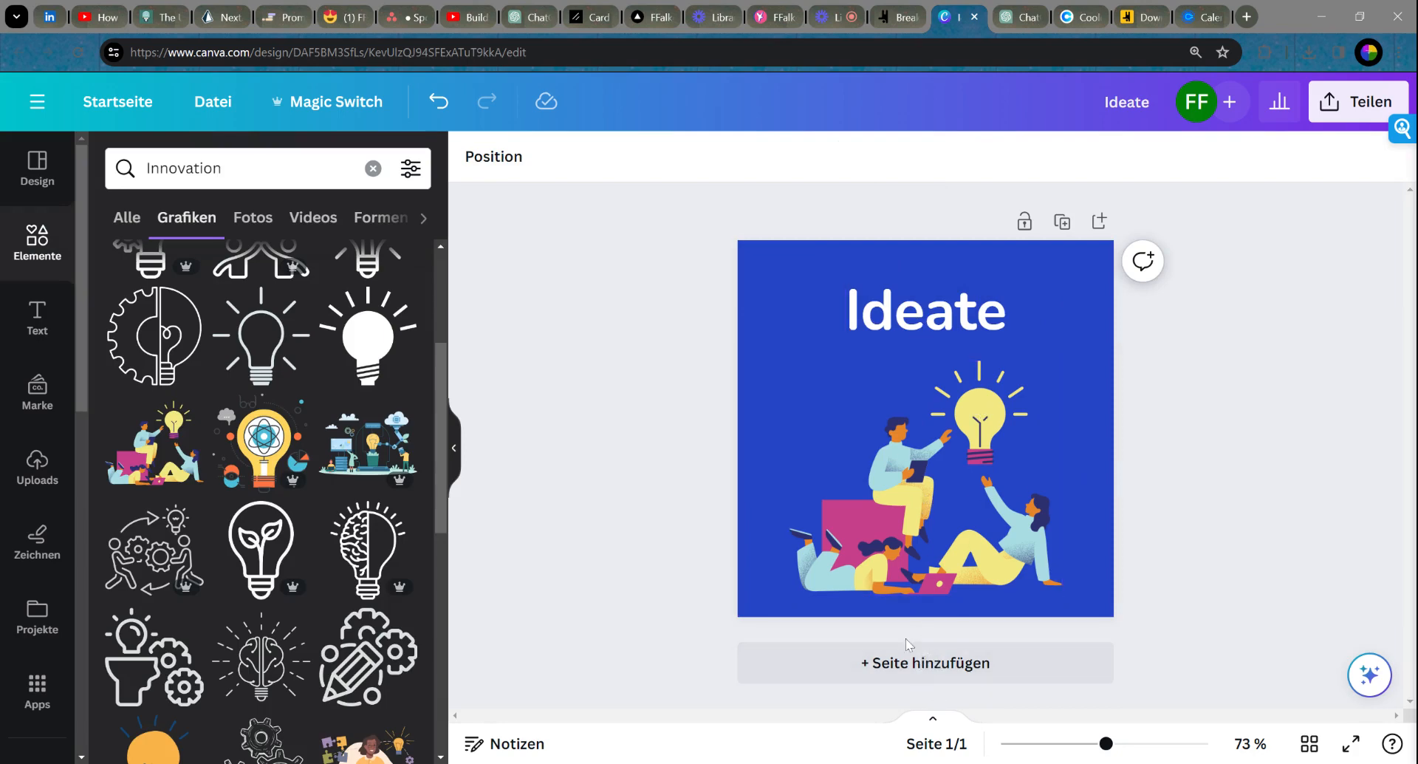
# Step: Duplicate the Ideate page and retitle the copy 'Build'
pyautogui.click(1062, 221)
pyautogui.scroll(5, 974, 369)
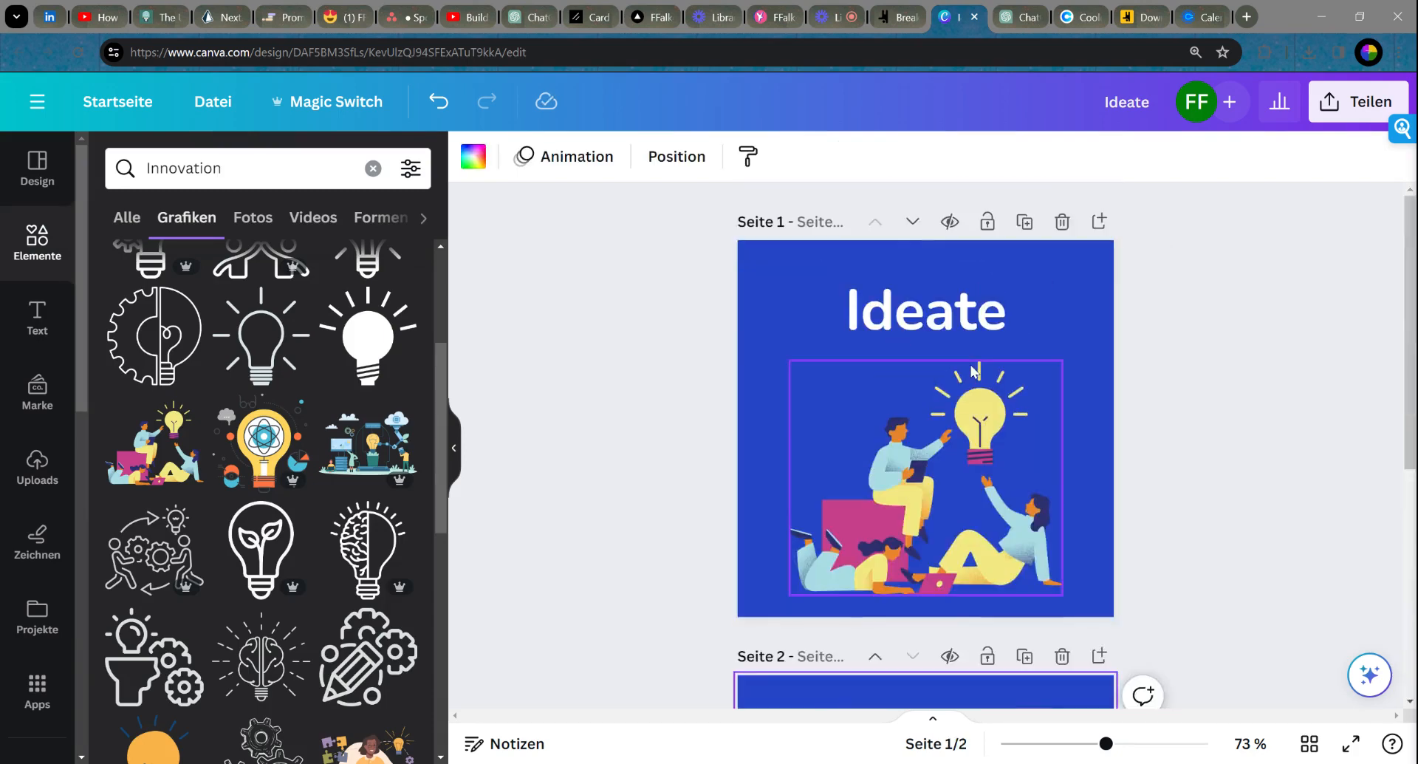
pyautogui.scroll(-5, 973, 369)
pyautogui.doubleClick(927, 310)
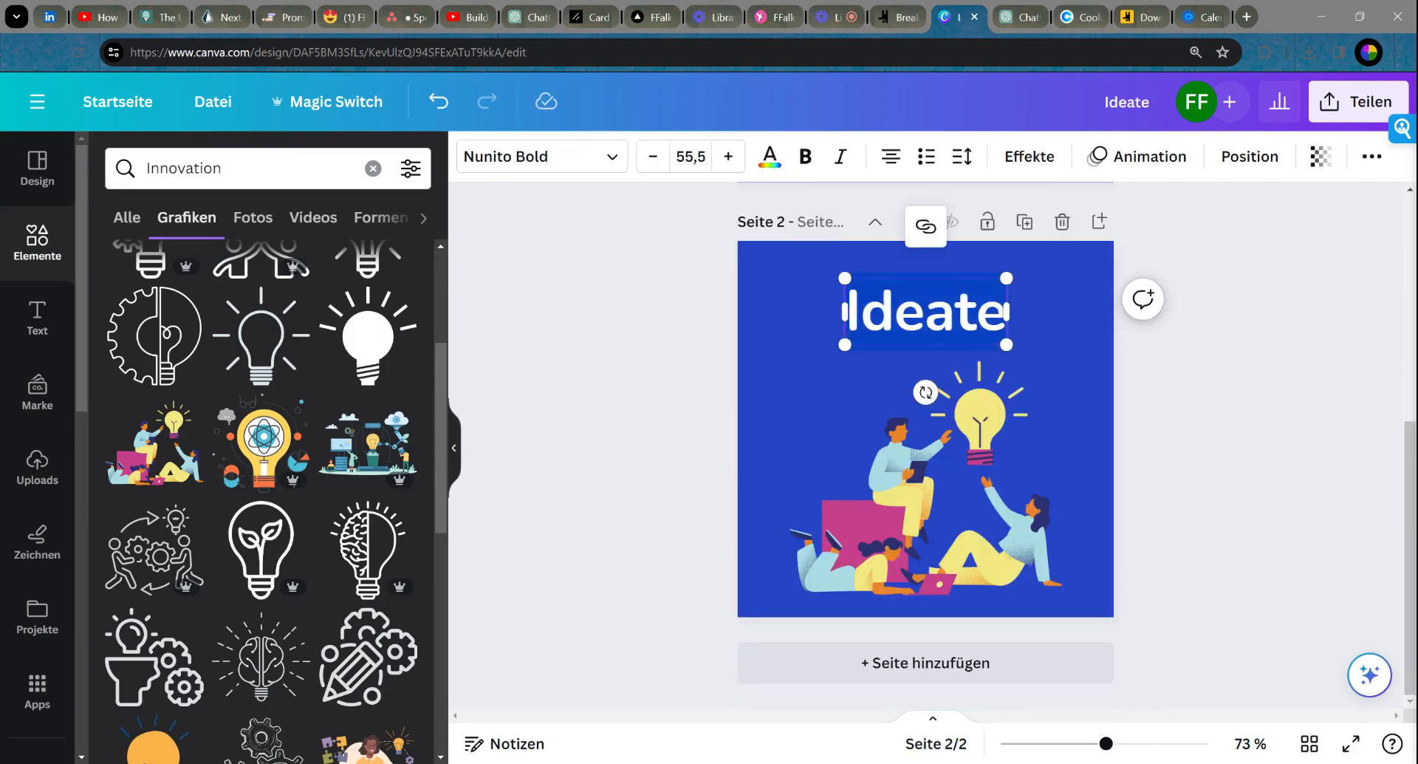
pyautogui.write('Build')
pyautogui.click(1318, 398)
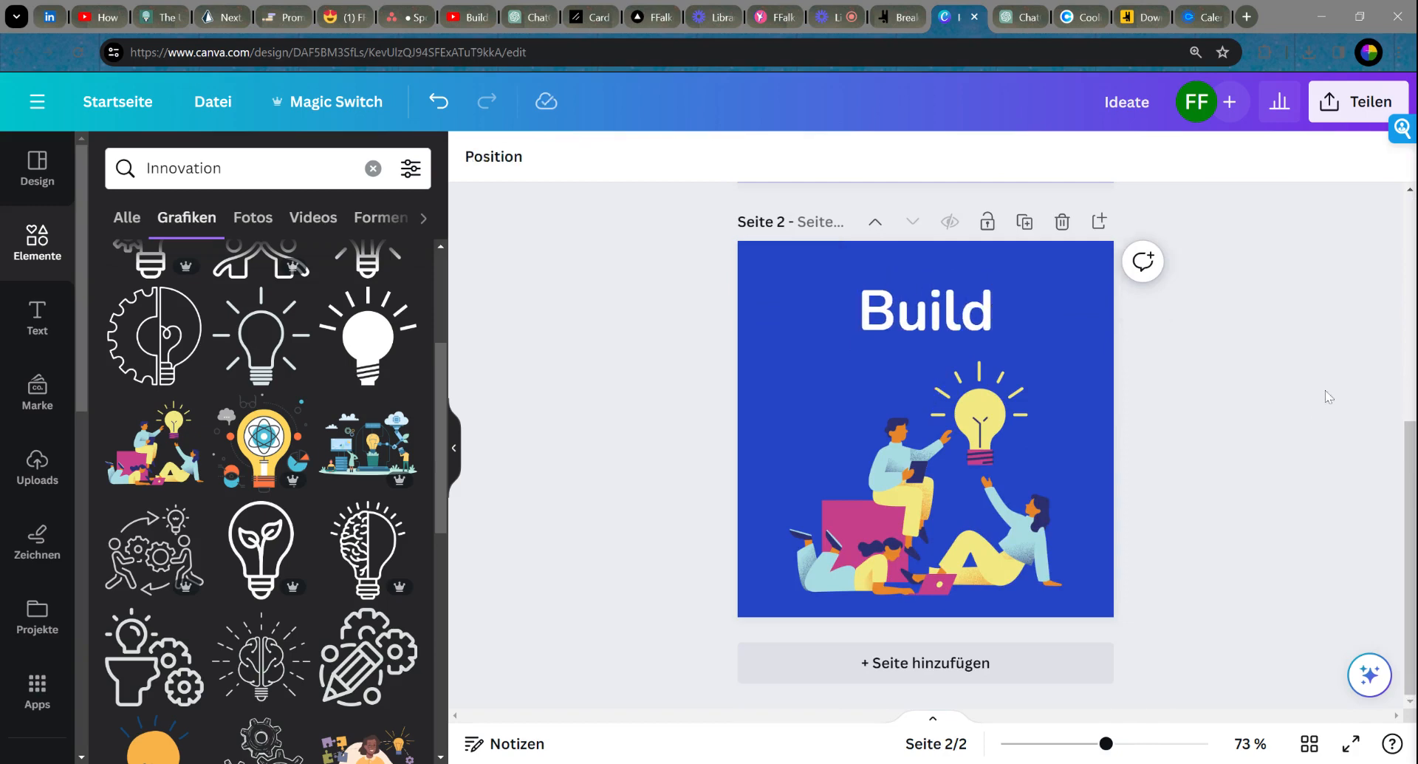
pyautogui.click(934, 336)
# Step: Delete the copied lightbulb illustration and search graphics for 'Building tech products'
pyautogui.click(952, 473)
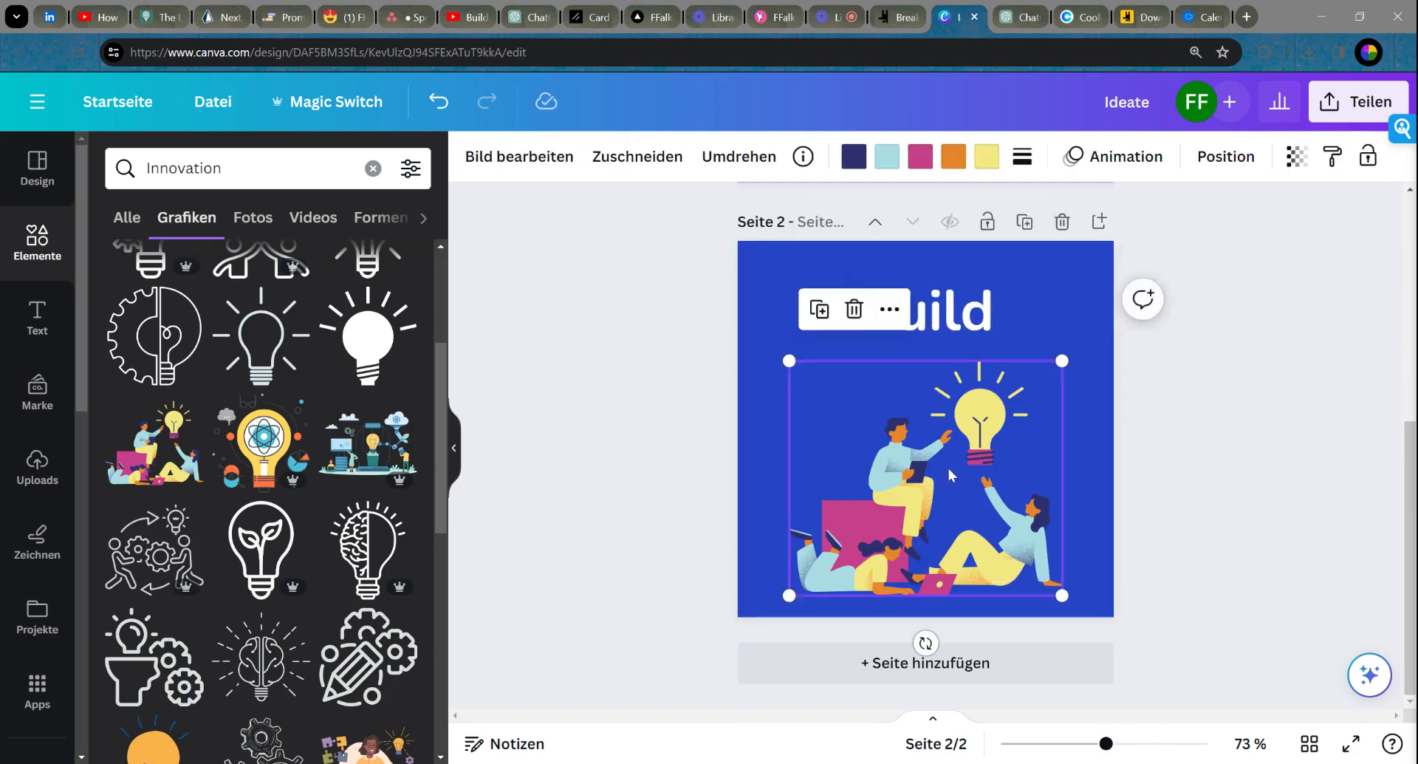
pyautogui.press('Delete')
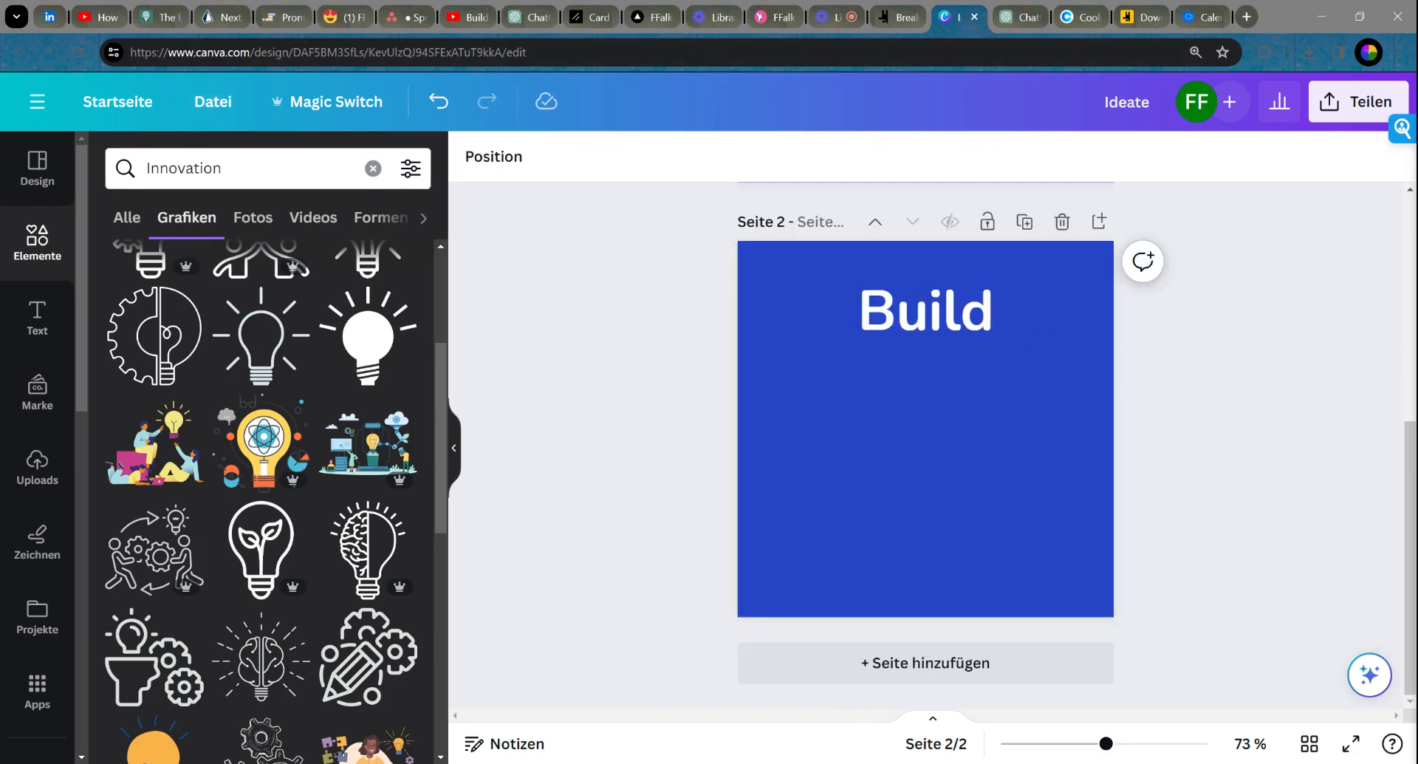
pyautogui.click(147, 168)
pyautogui.write('Building ')
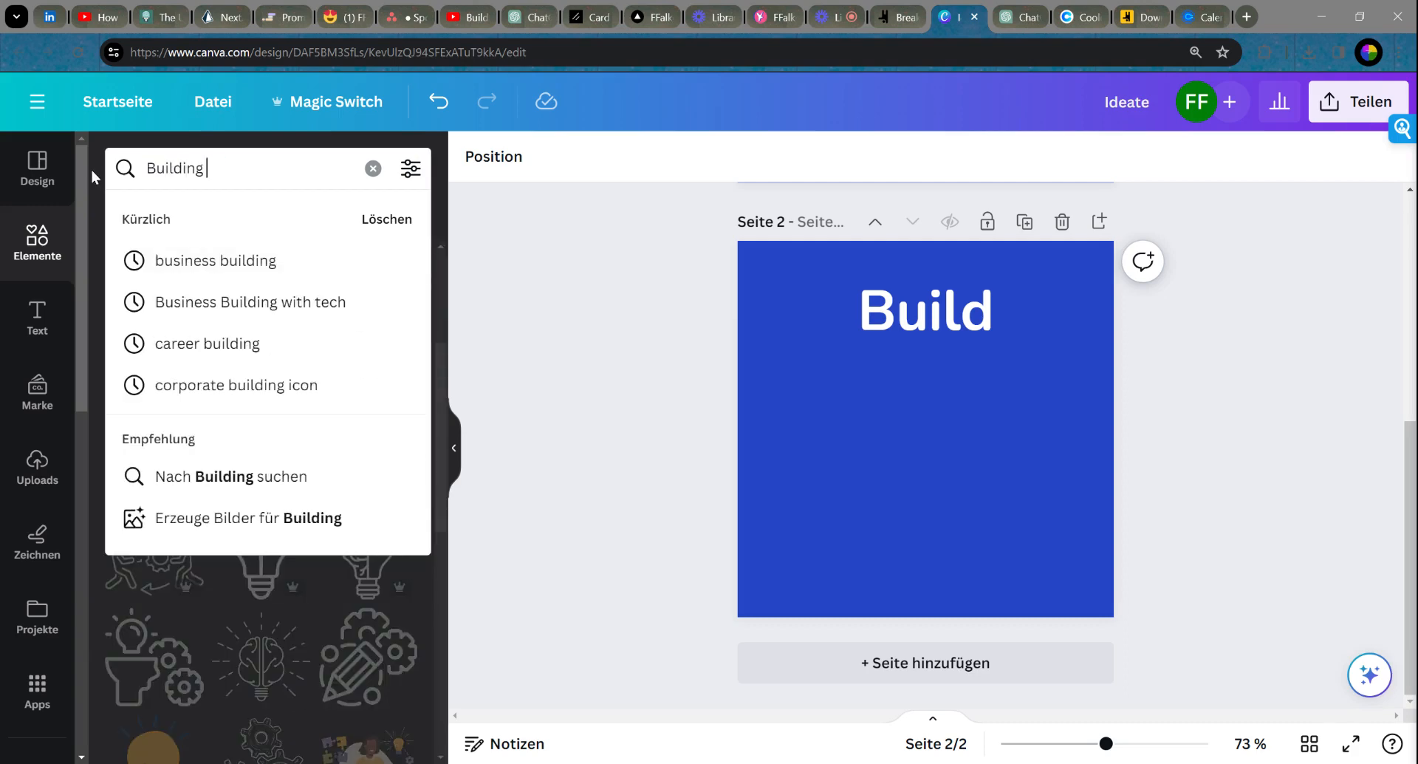
pyautogui.write('products')
pyautogui.press('Return')
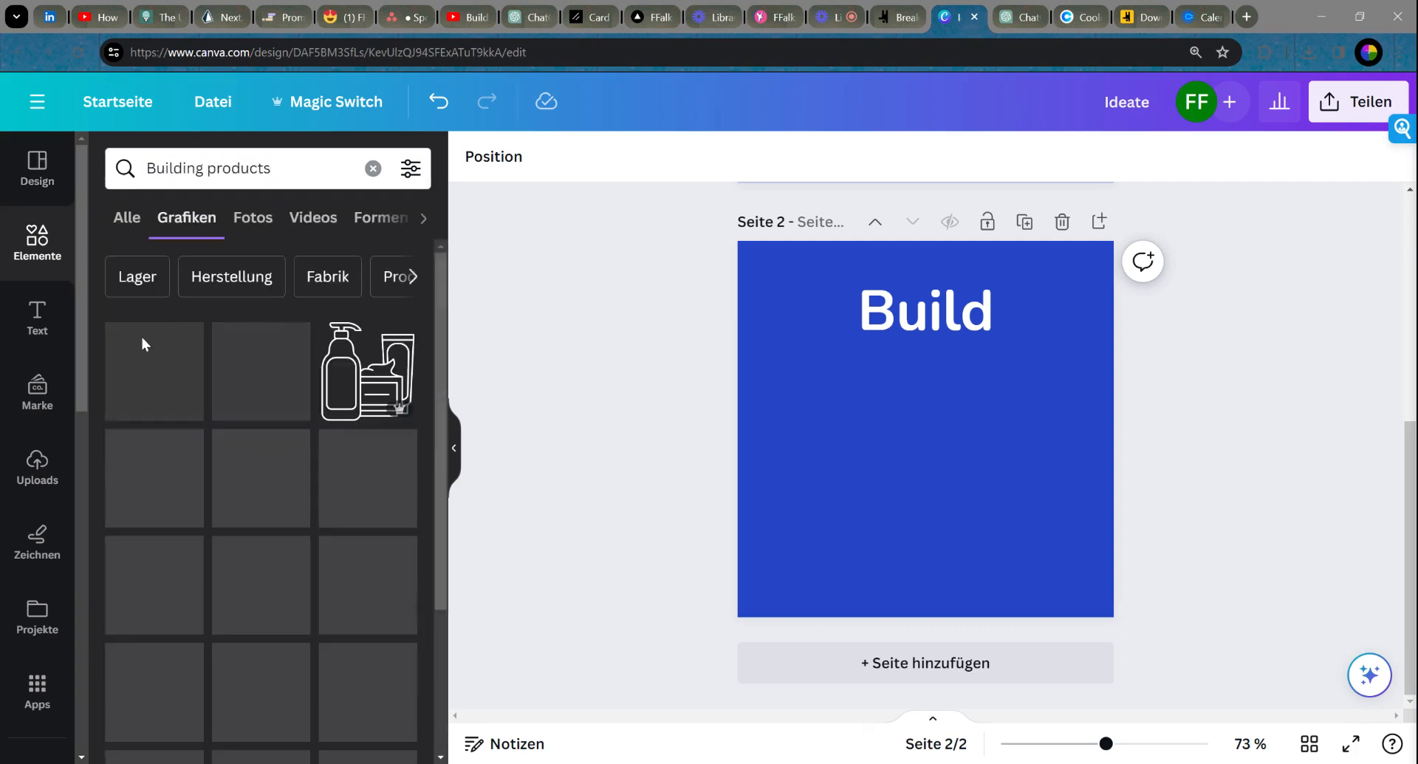
pyautogui.scroll(-5, 306, 421)
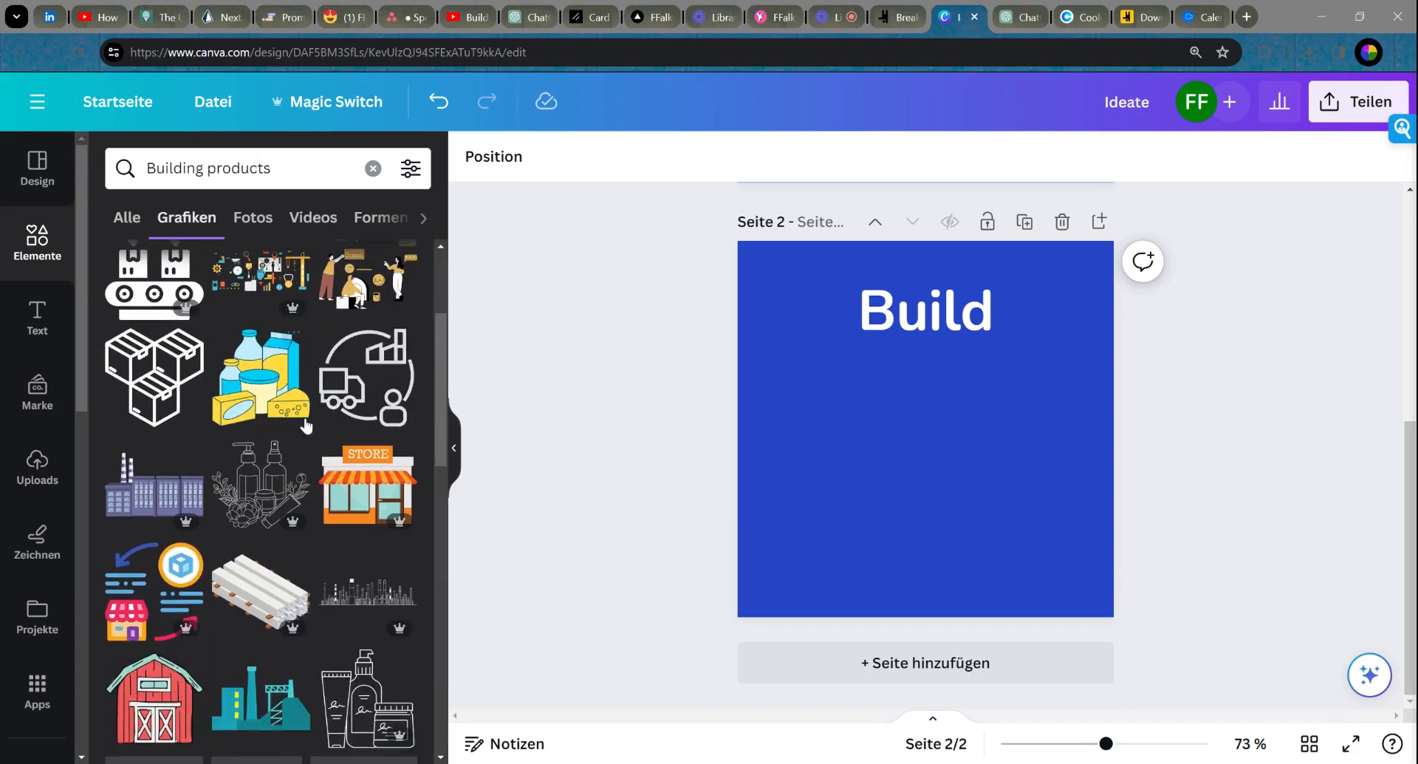
pyautogui.scroll(-5, 306, 422)
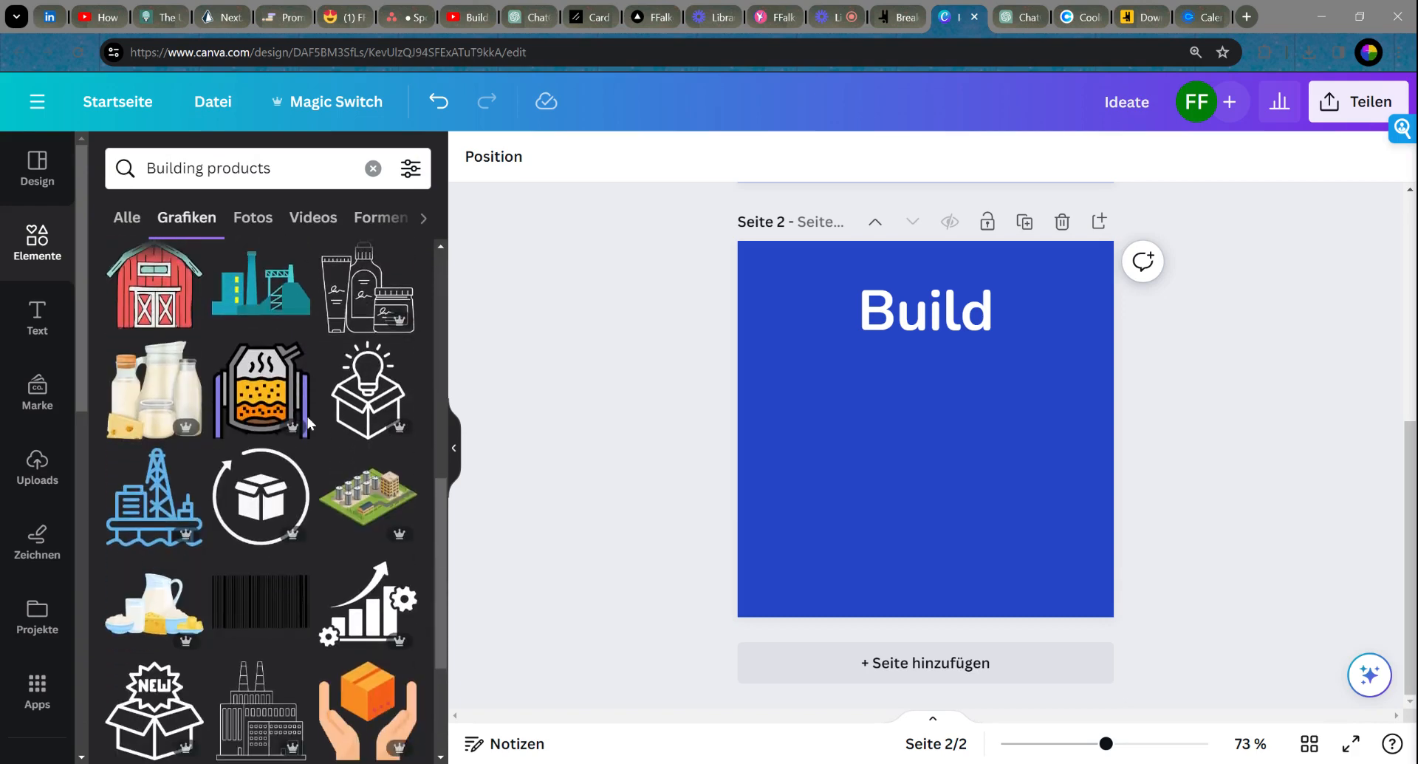
pyautogui.scroll(-6, 307, 421)
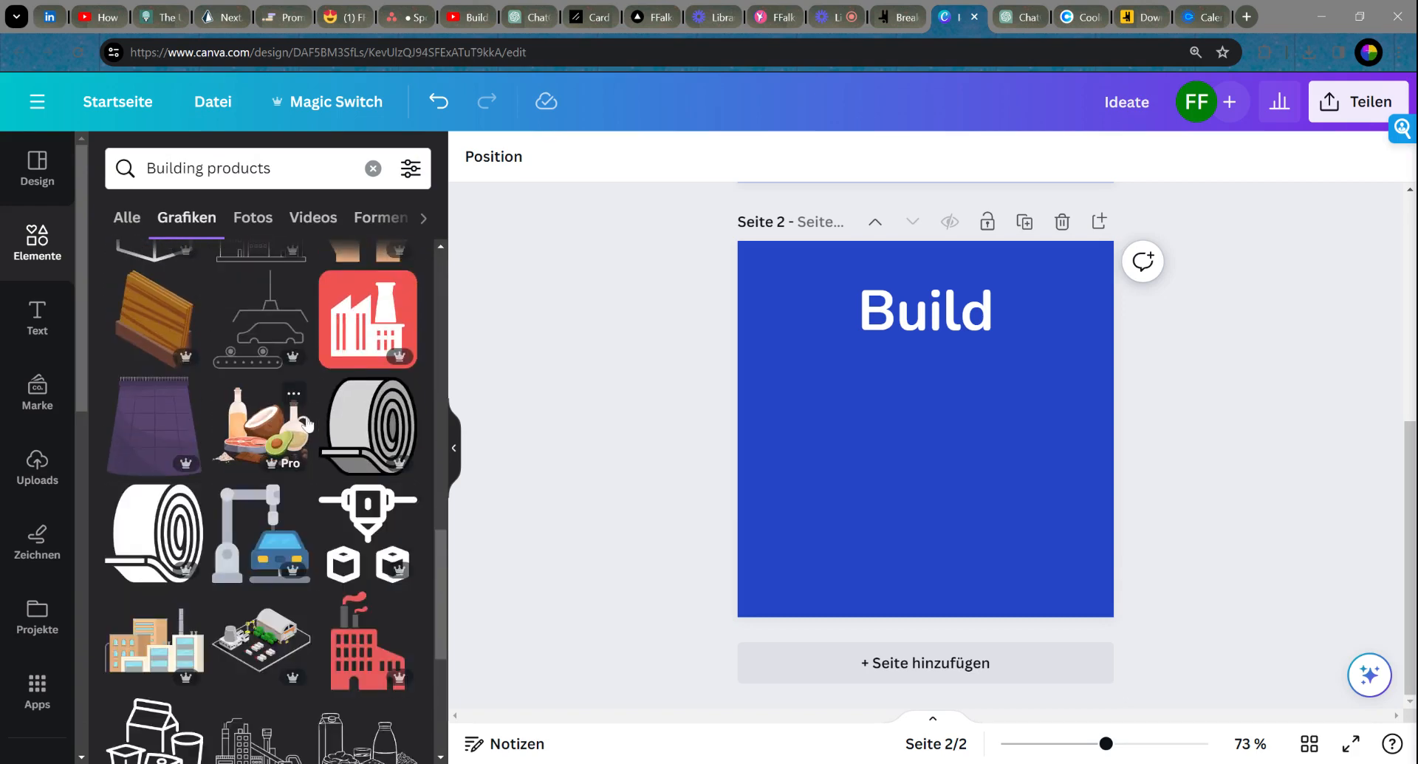
pyautogui.scroll(-4, 308, 422)
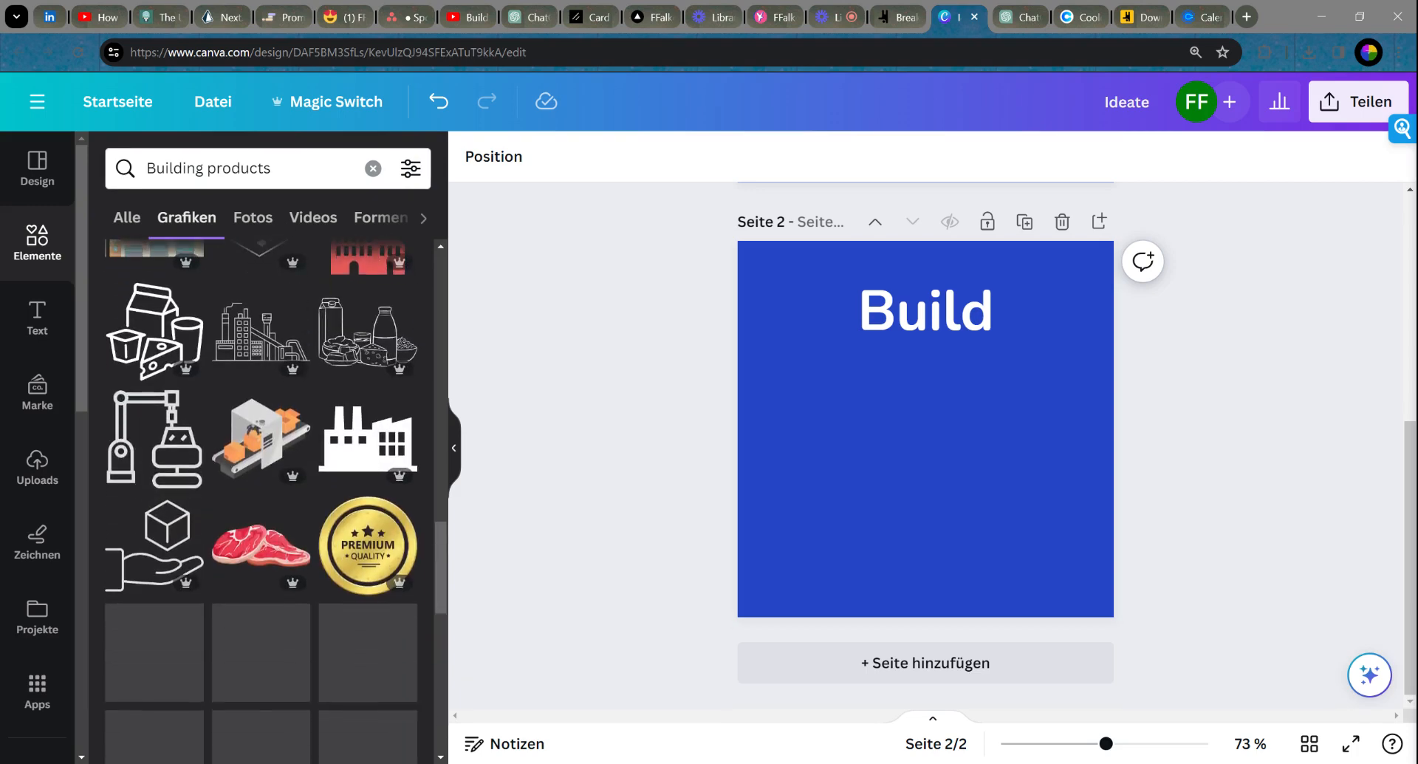
pyautogui.click(207, 168)
pyautogui.write('tech')
pyautogui.press('Return')
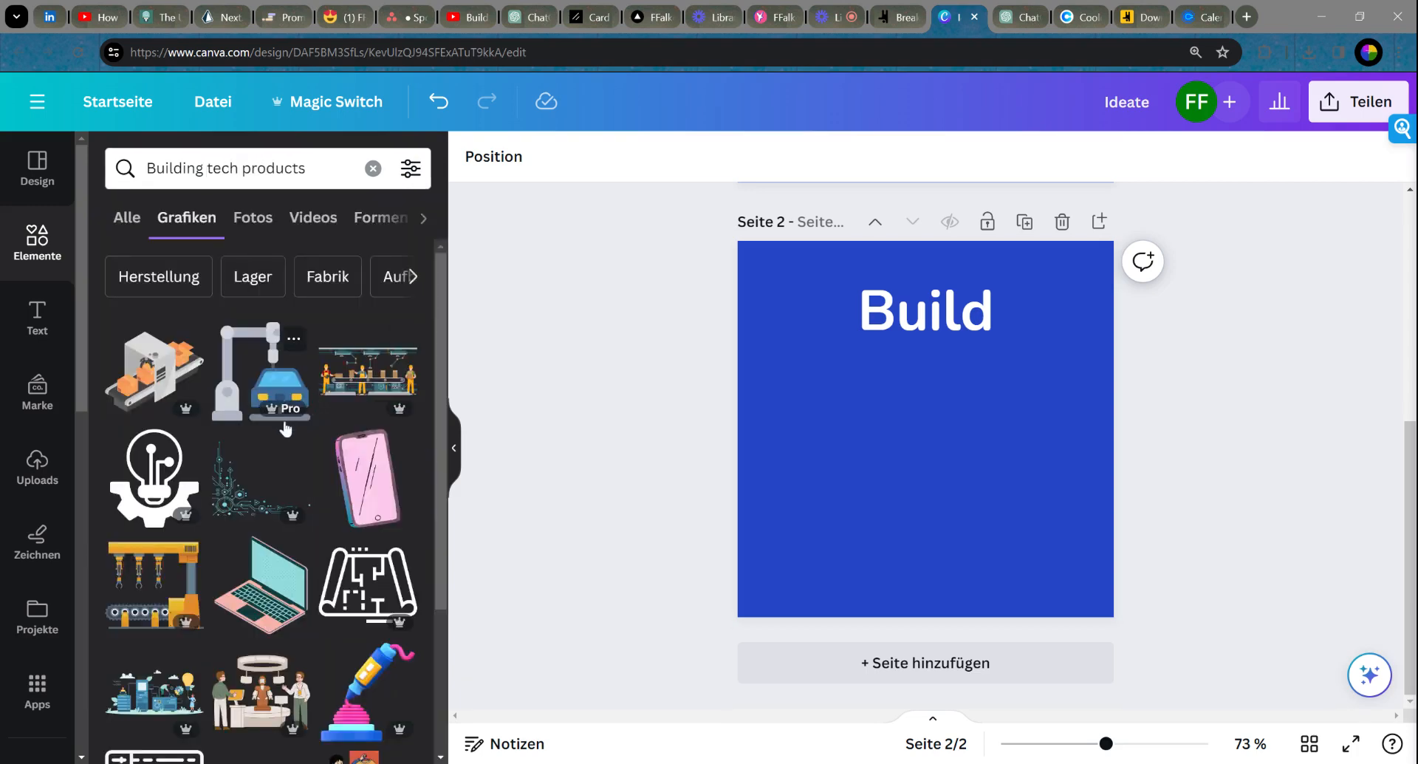
pyautogui.scroll(-2, 288, 429)
pyautogui.scroll(-2, 288, 429)
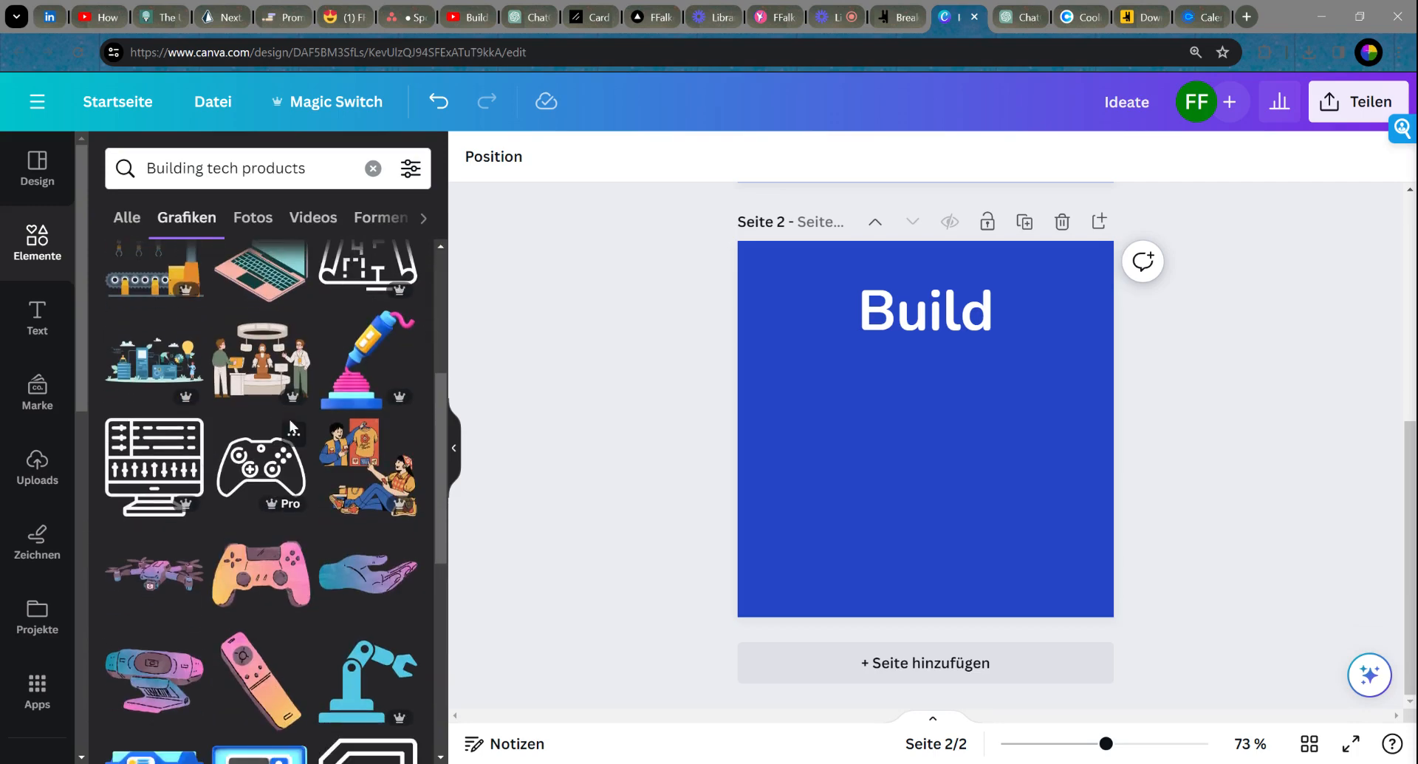
pyautogui.scroll(2, 288, 425)
# Step: Add a tech lab illustration to the Build page, enlarged and centred horizontally
pyautogui.moveTo(167, 547); pyautogui.dragTo(865, 468)
pyautogui.moveTo(964, 469); pyautogui.dragTo(1115, 581)
pyautogui.moveTo(1029, 471); pyautogui.dragTo(976, 484)
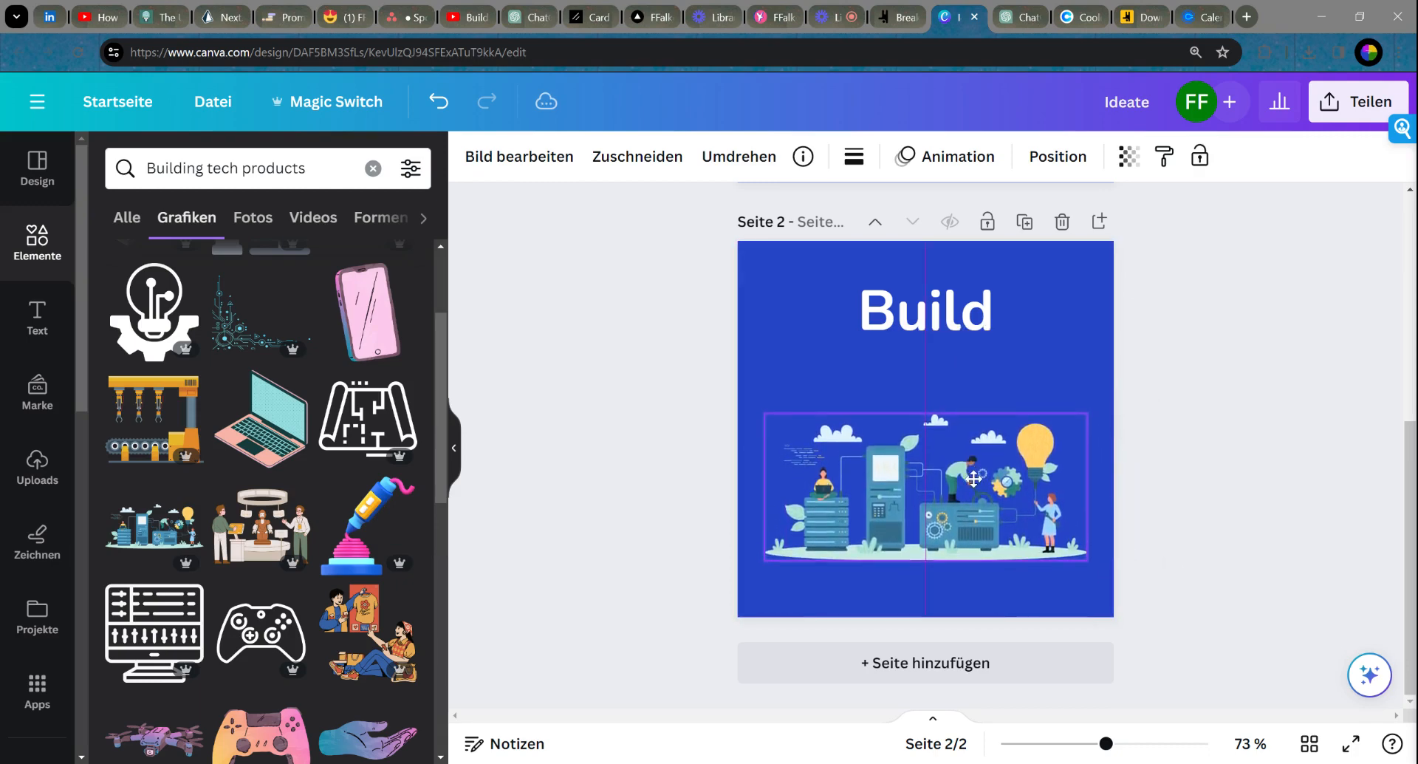
pyautogui.click(1231, 427)
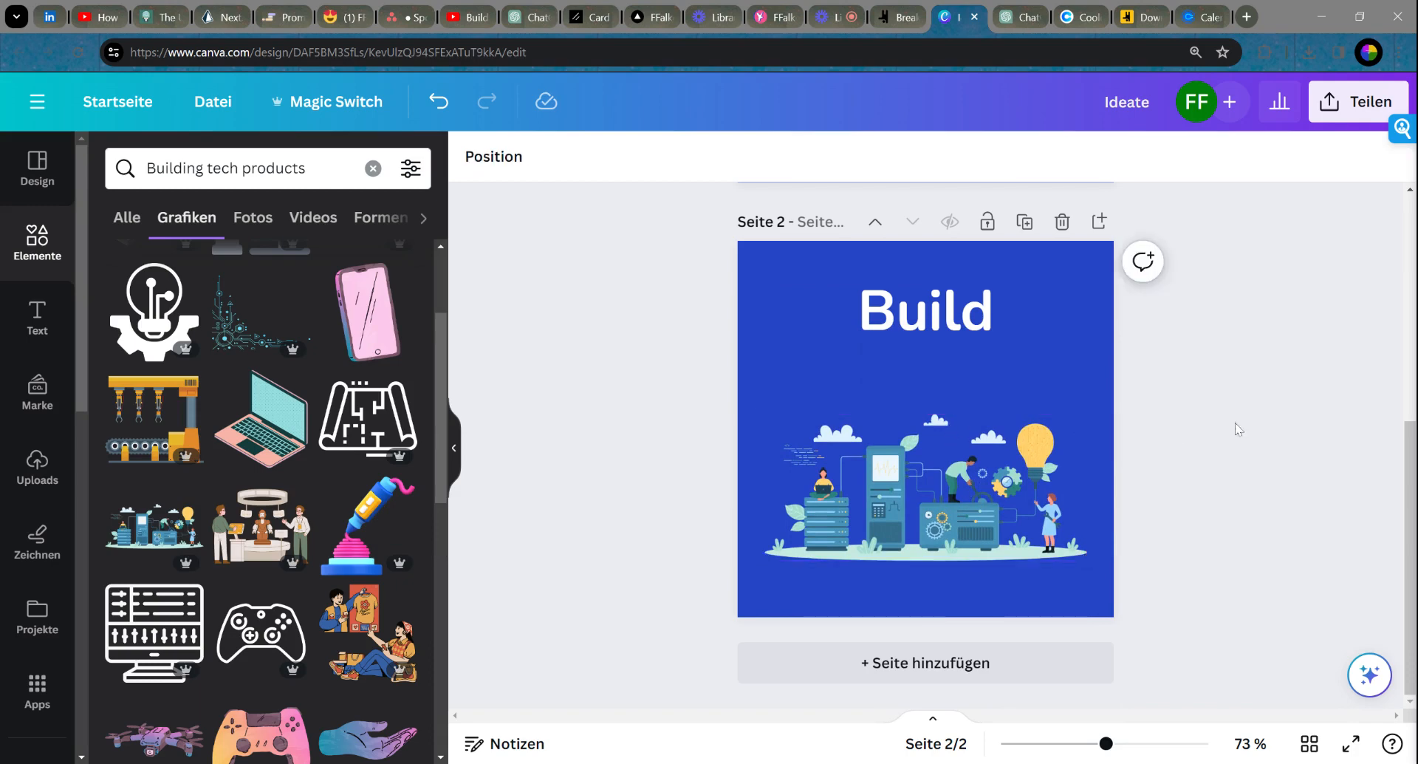
pyautogui.scroll(5, 975, 427)
# Step: Duplicate the Ideate page, delete its illustration, and search graphics for 'Ideation'
pyautogui.click(953, 427)
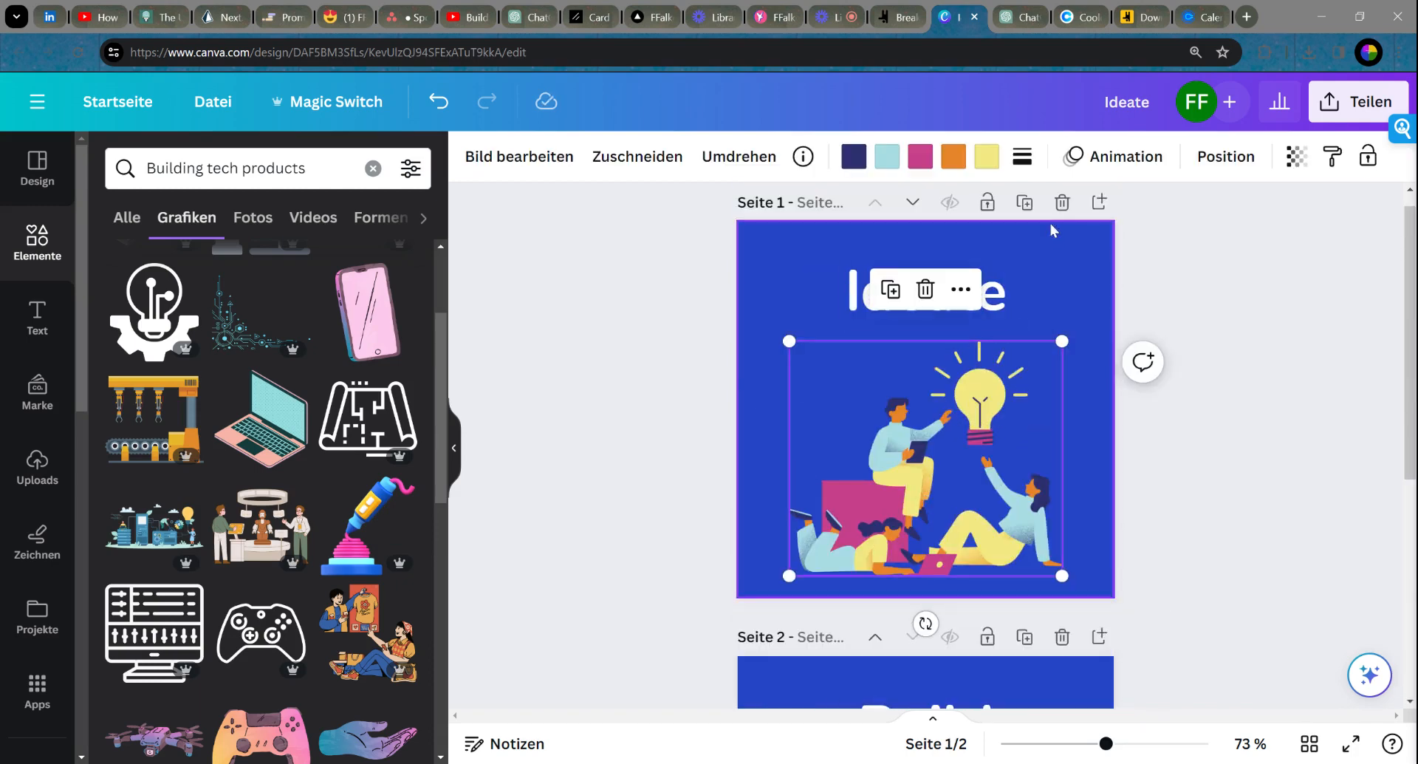
pyautogui.click(1024, 202)
pyautogui.click(954, 437)
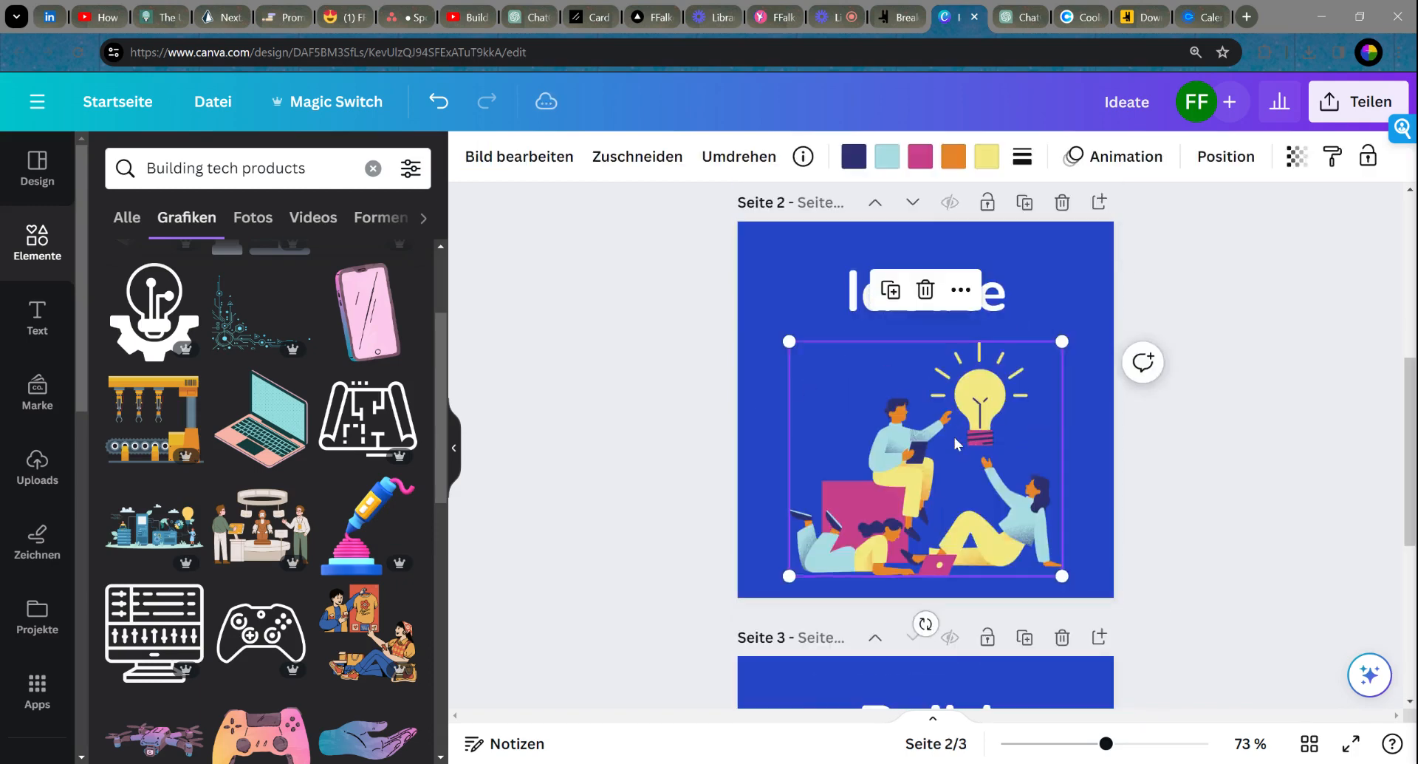
pyautogui.press('Delete')
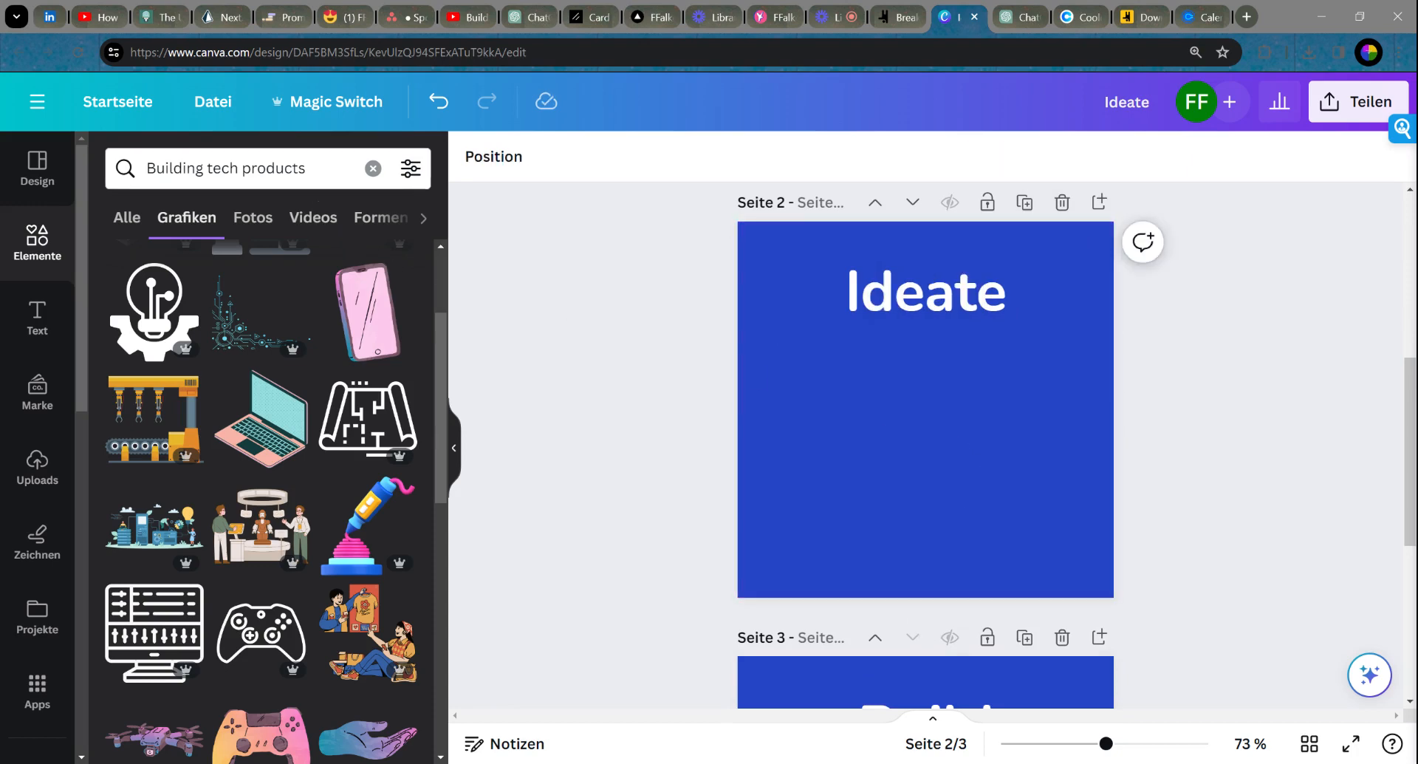
pyautogui.moveTo(306, 169); pyautogui.dragTo(145, 168)
pyautogui.write('Ideation')
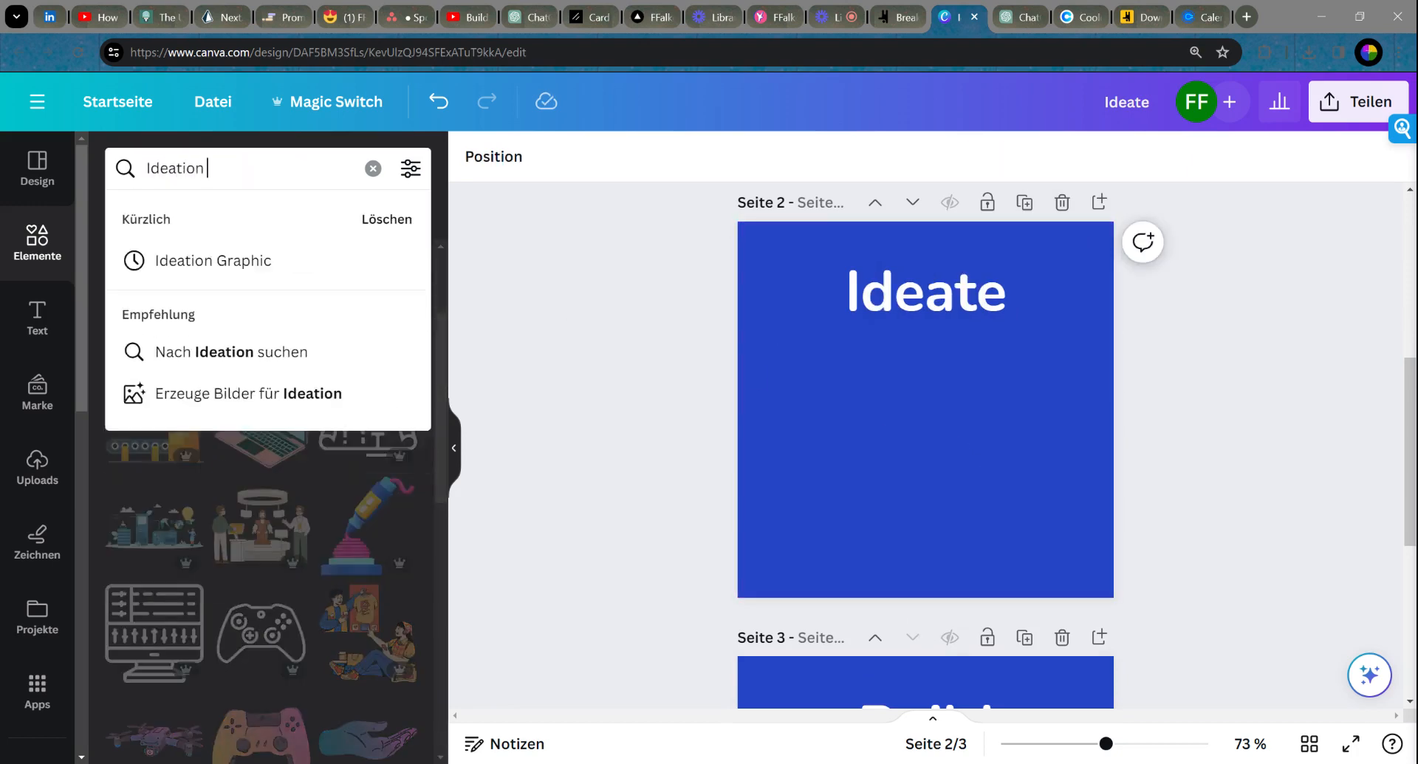
pyautogui.press('Return')
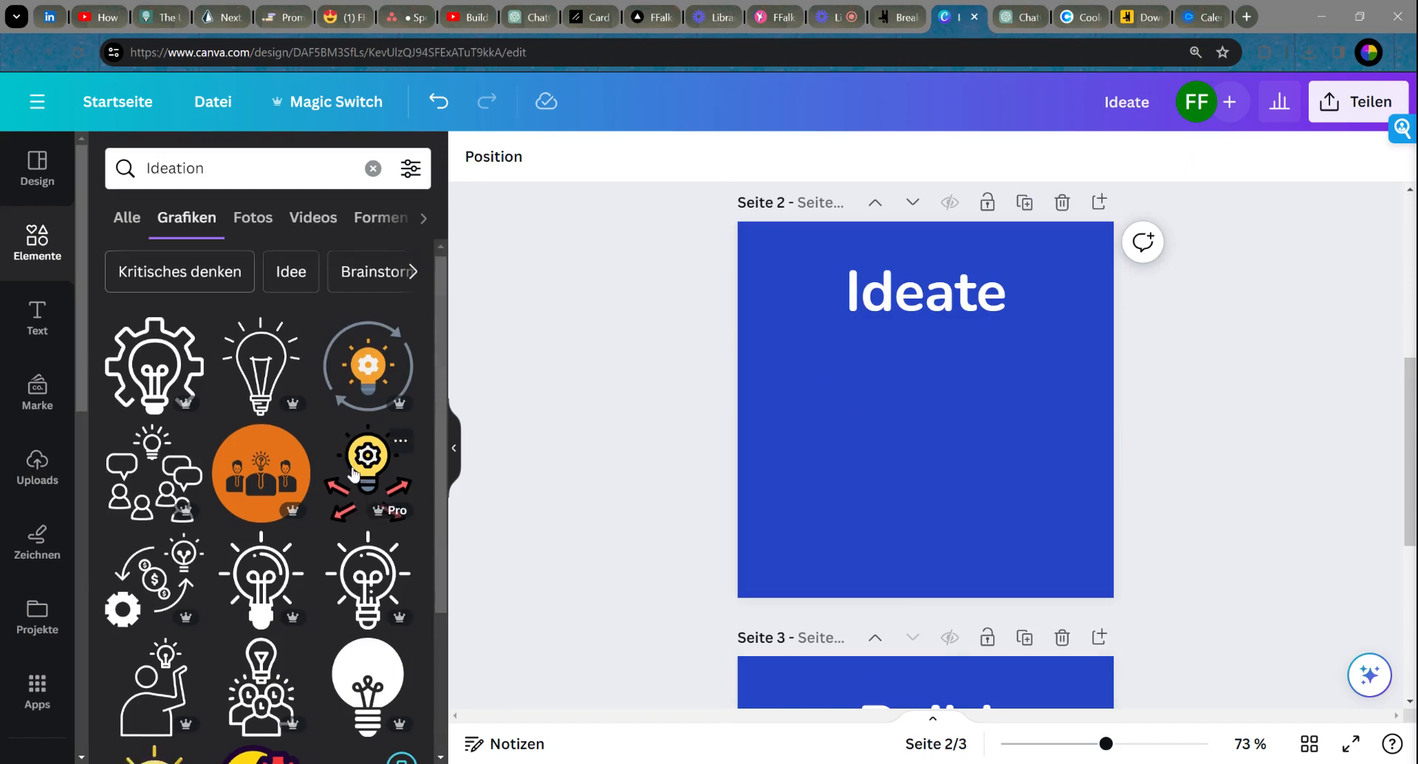
pyautogui.scroll(-10, 285, 381)
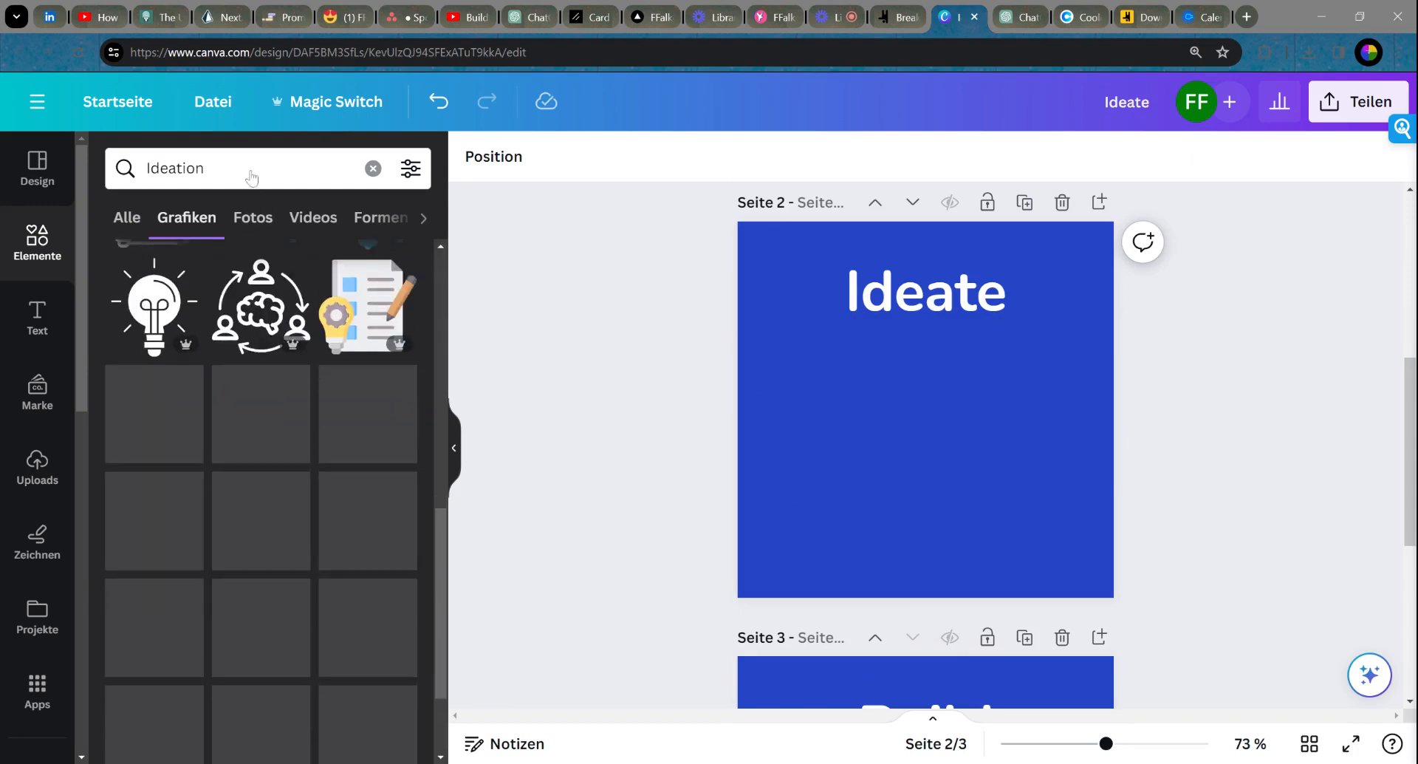
# Step: Add a cloud-and-lightbulb 'Innovation' illustration, enlarged to about 400 wide under the Ideate title
pyautogui.moveTo(253, 171); pyautogui.dragTo(146, 170)
pyautogui.write('Innovationn')
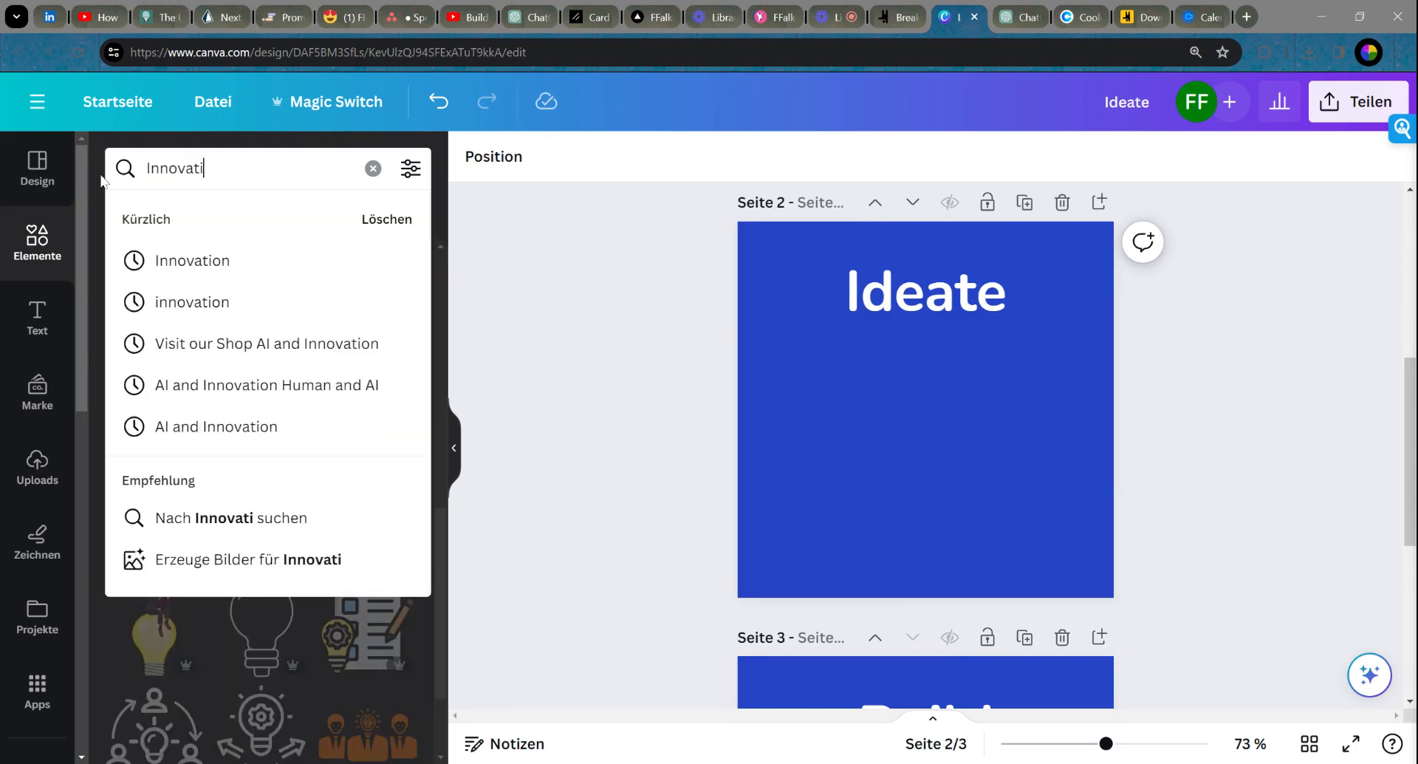
pyautogui.press('Return')
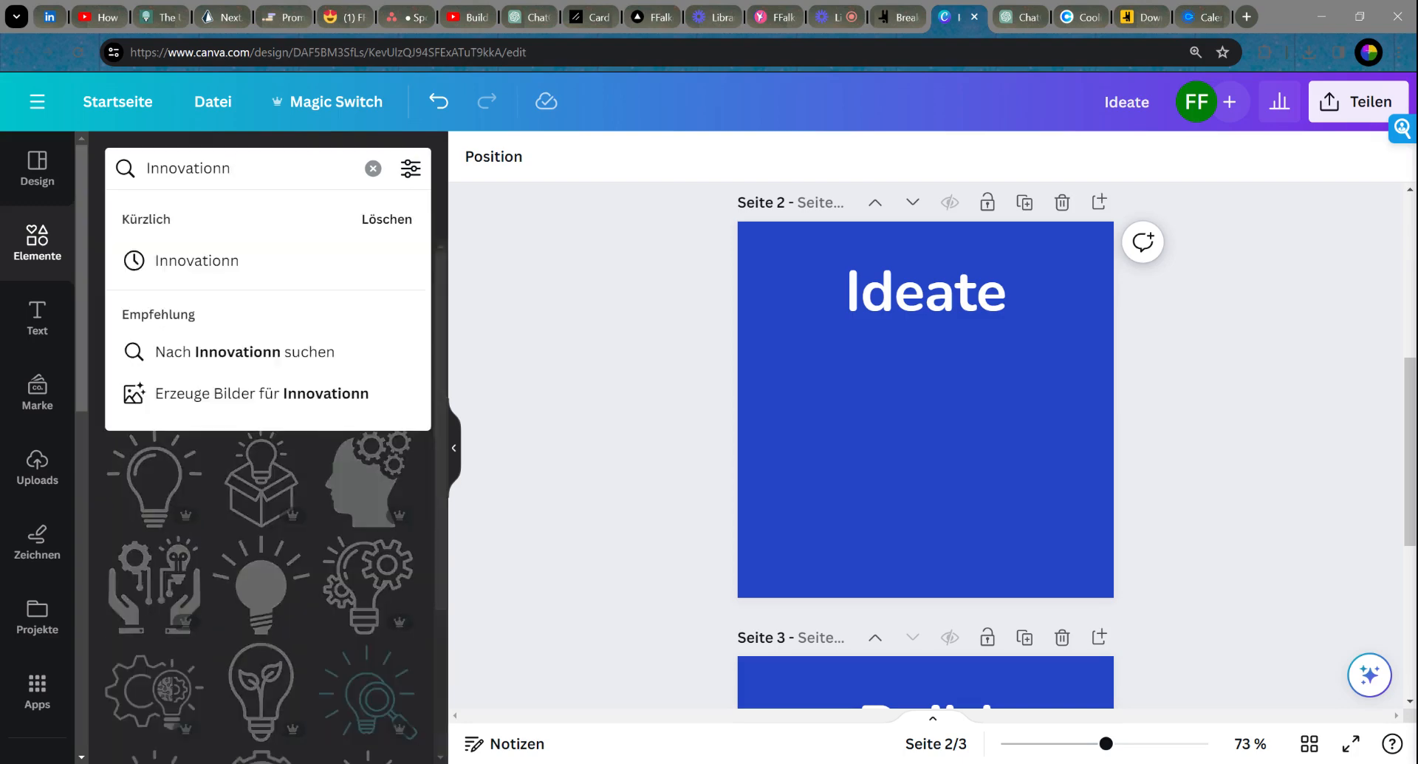
pyautogui.press('BackSpace')
pyautogui.press('Return')
pyautogui.scroll(-3, 291, 406)
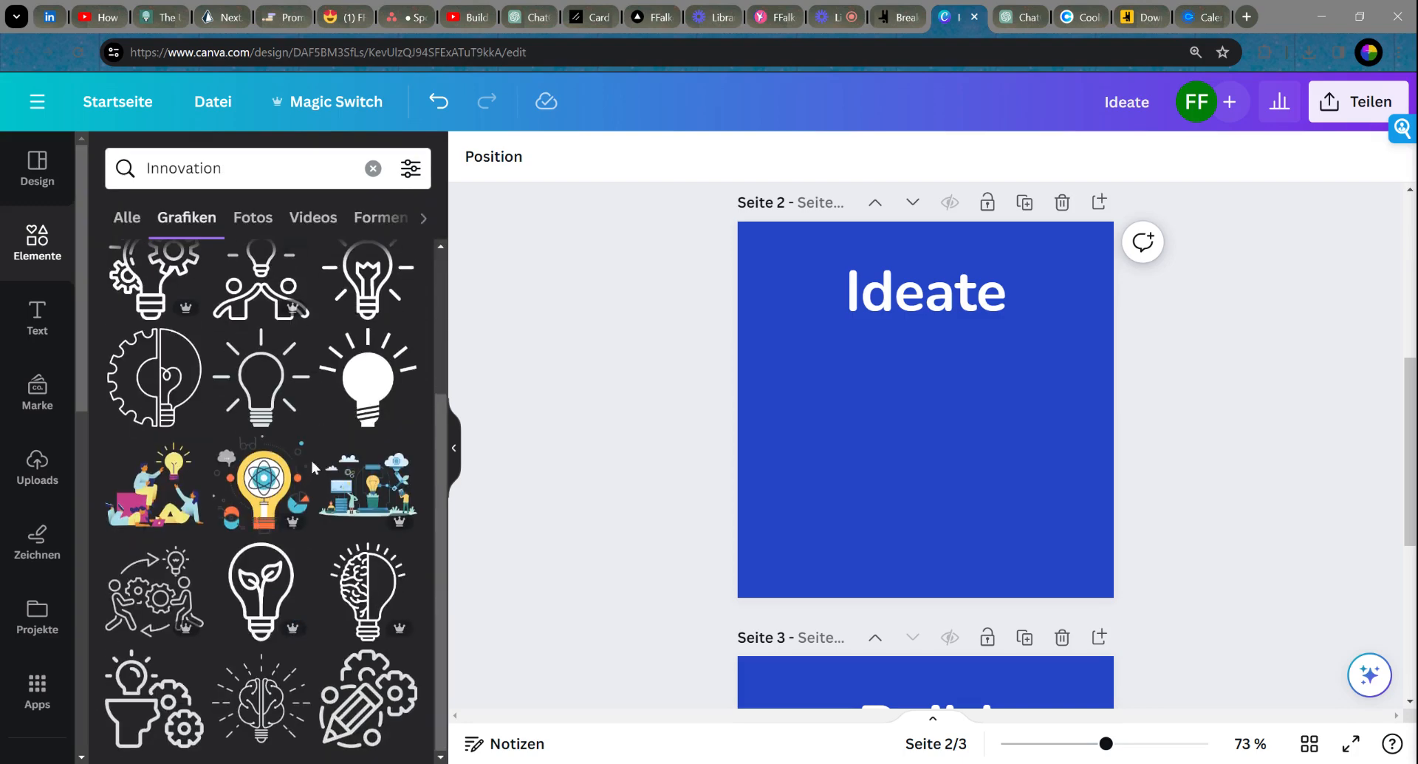
pyautogui.click(402, 491)
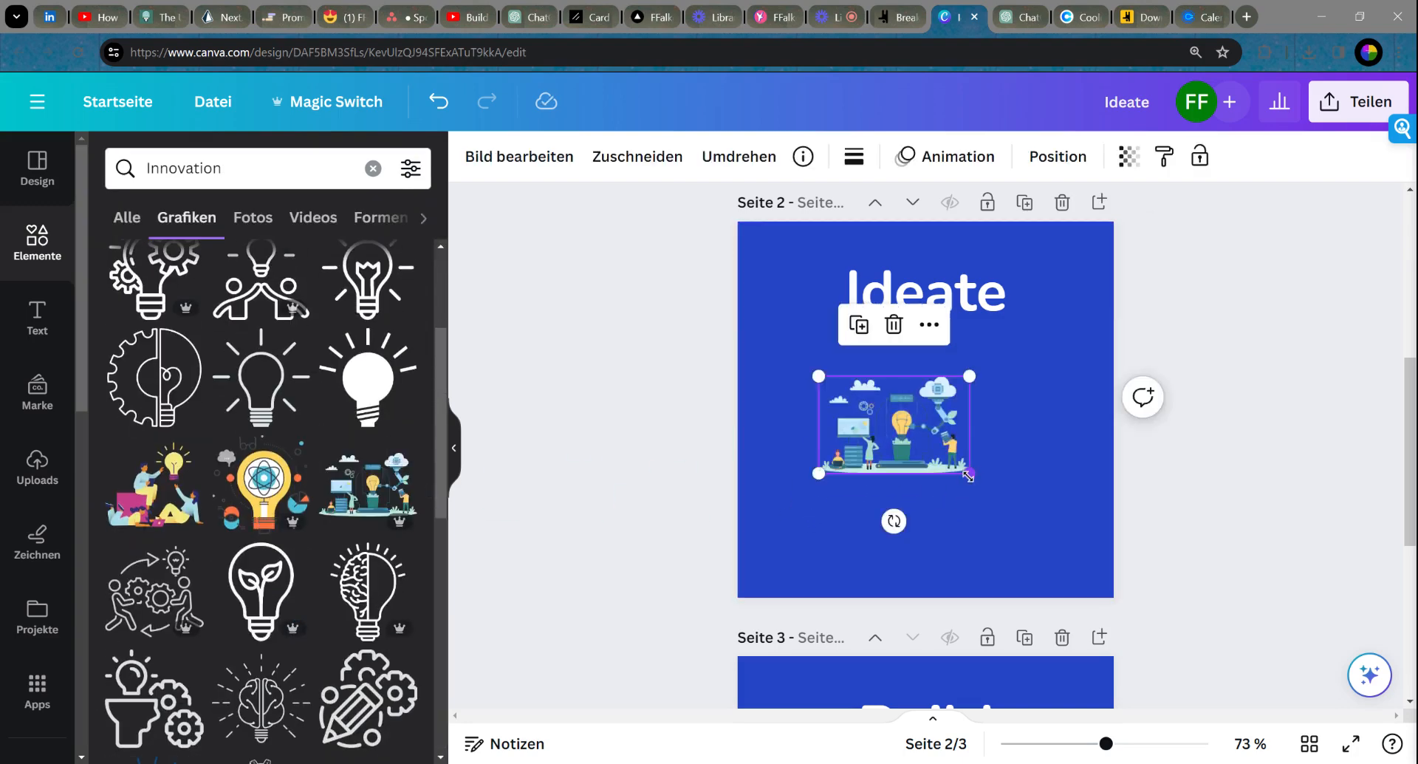
pyautogui.moveTo(974, 481); pyautogui.dragTo(998, 530)
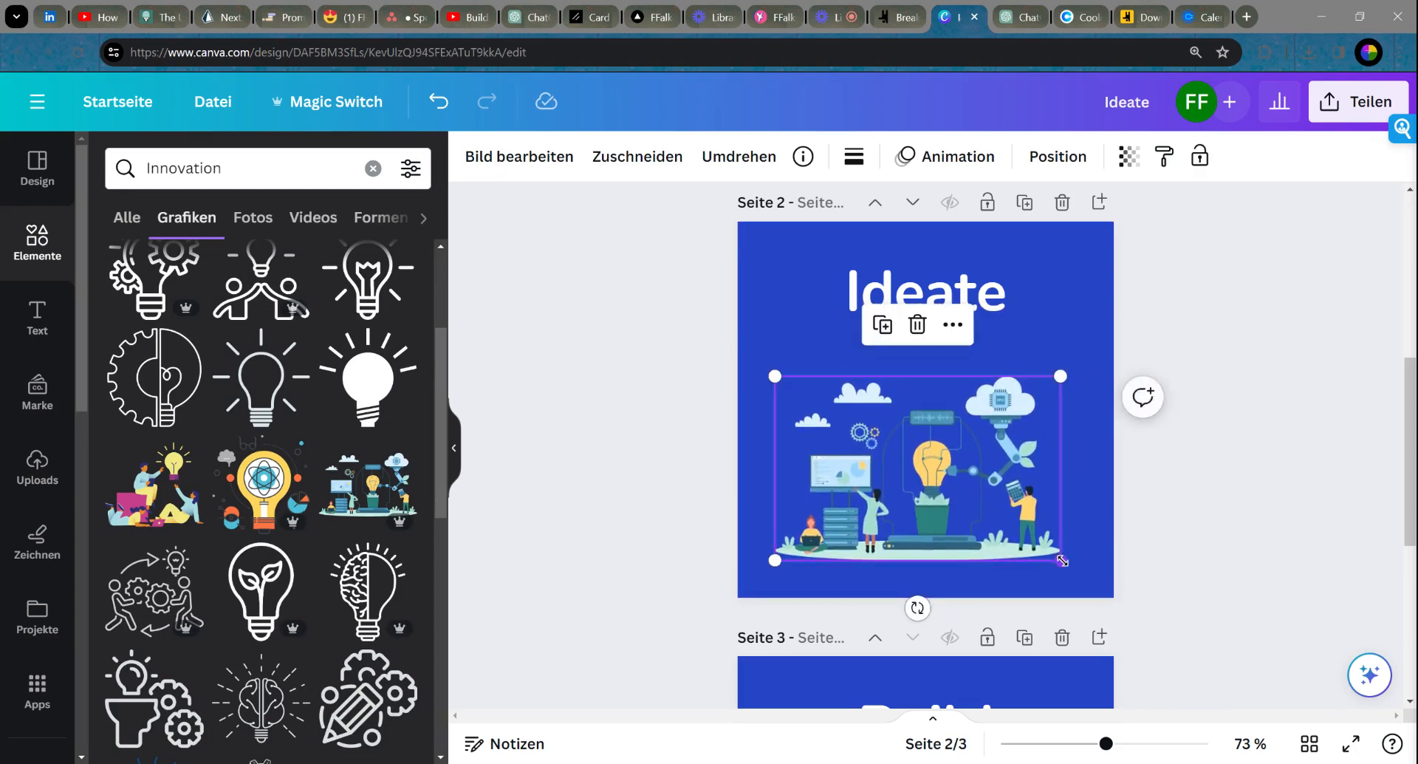
pyautogui.moveTo(1062, 560); pyautogui.dragTo(1075, 568)
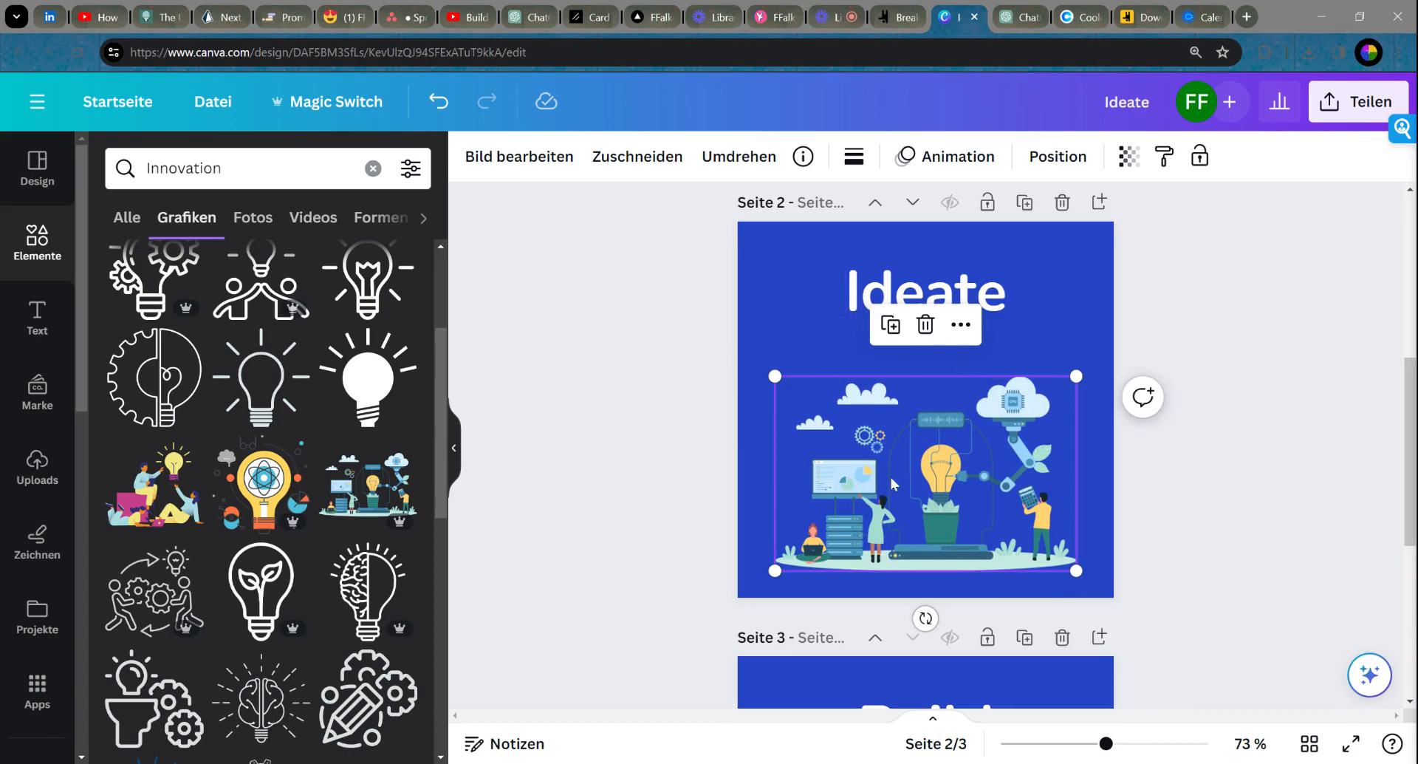
pyautogui.moveTo(894, 490); pyautogui.dragTo(894, 465)
pyautogui.scroll(-5, 923, 502)
# Step: Resize the Build page illustration to 450 wide and recentre it
pyautogui.click(933, 520)
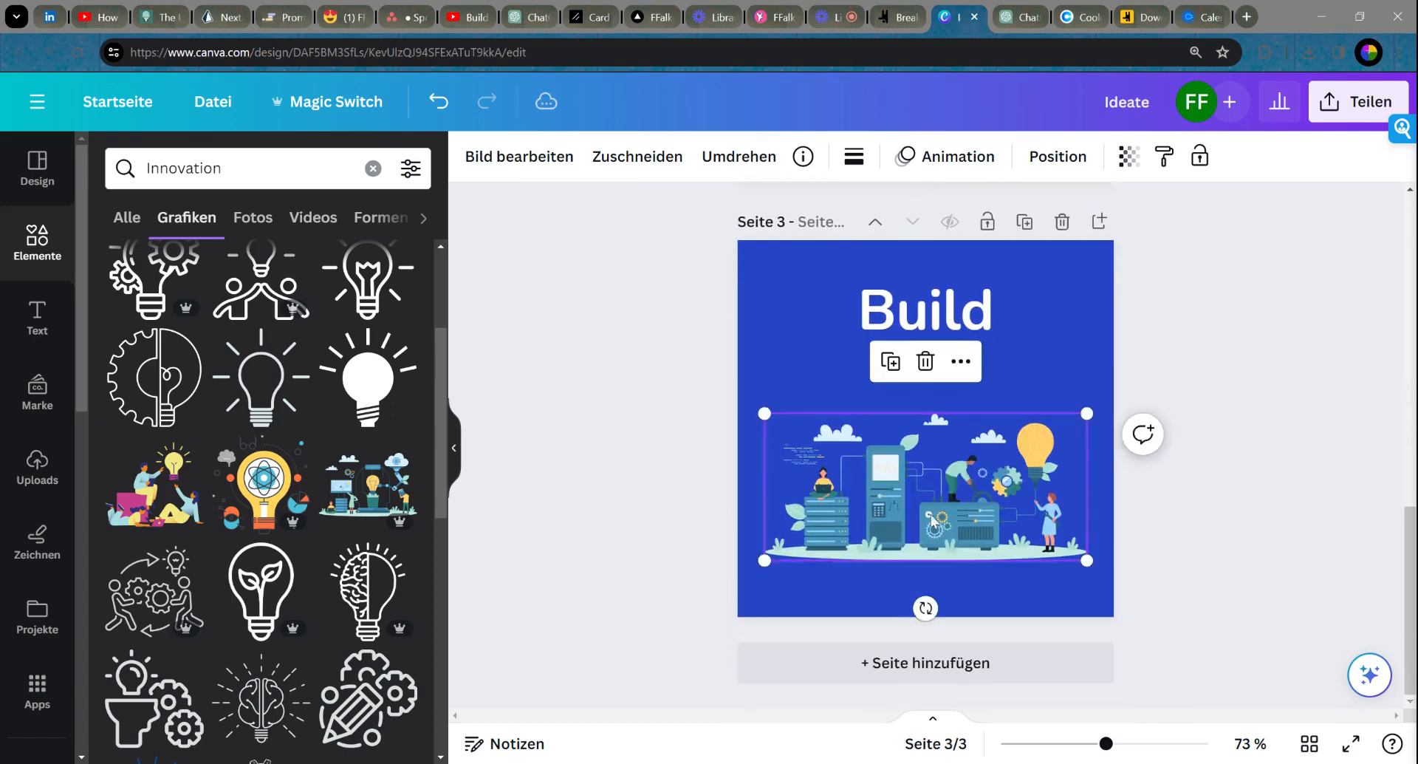
pyautogui.moveTo(1087, 561); pyautogui.dragTo(1073, 563)
pyautogui.moveTo(768, 561); pyautogui.dragTo(775, 557)
pyautogui.moveTo(942, 503); pyautogui.dragTo(940, 528)
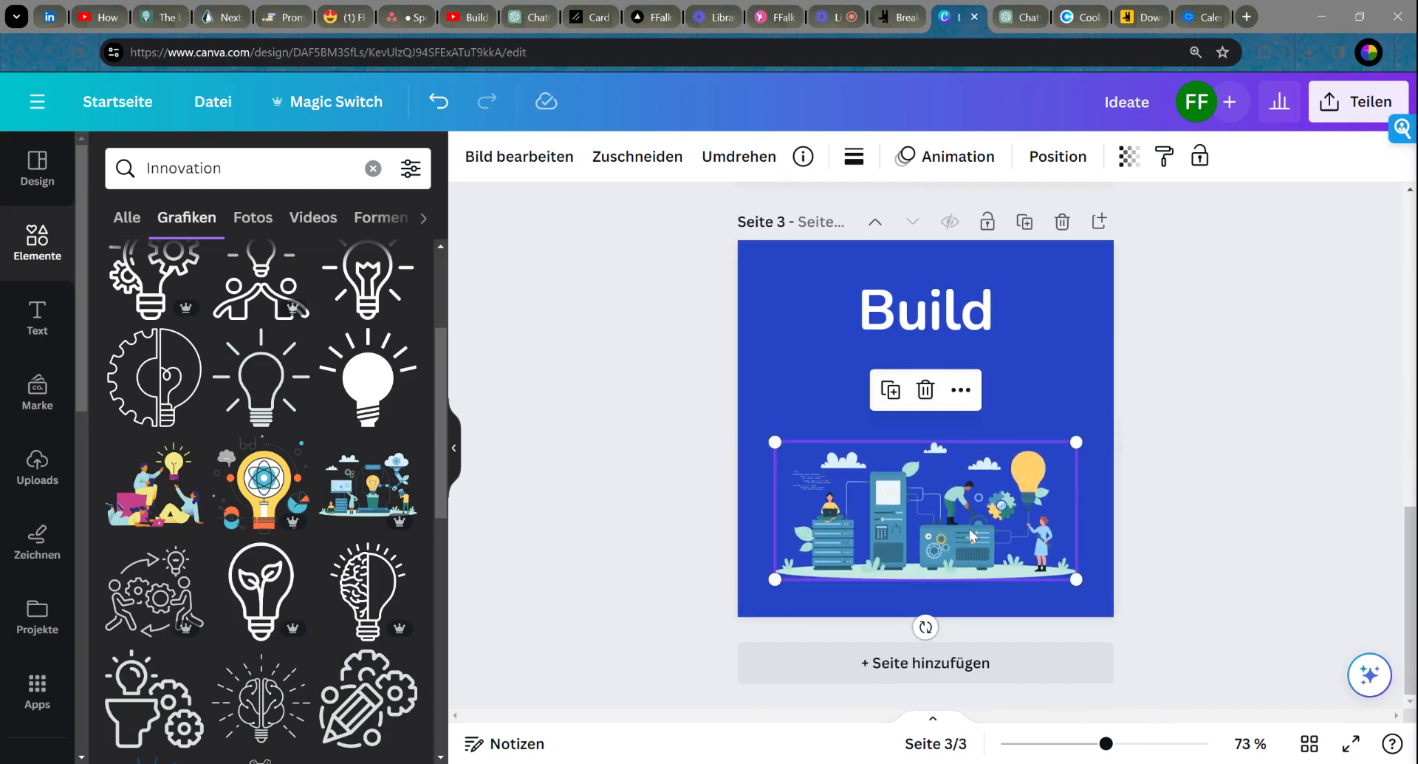
pyautogui.click(1344, 510)
pyautogui.click(964, 538)
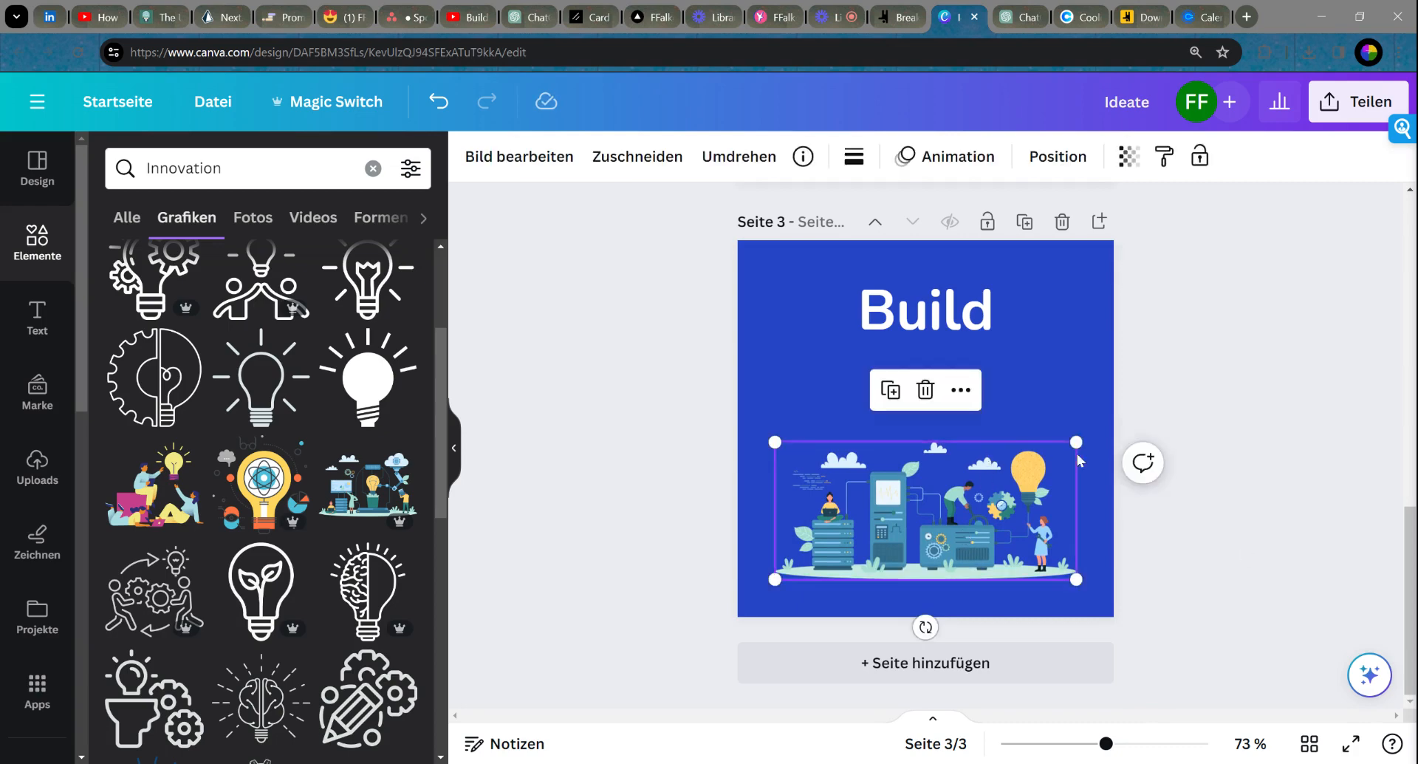
pyautogui.moveTo(1080, 440); pyautogui.dragTo(1114, 423)
pyautogui.moveTo(989, 495); pyautogui.dragTo(971, 495)
# Step: Crop the Build illustration's left, right and bottom-right edges, then shrink it slightly
pyautogui.click(640, 155)
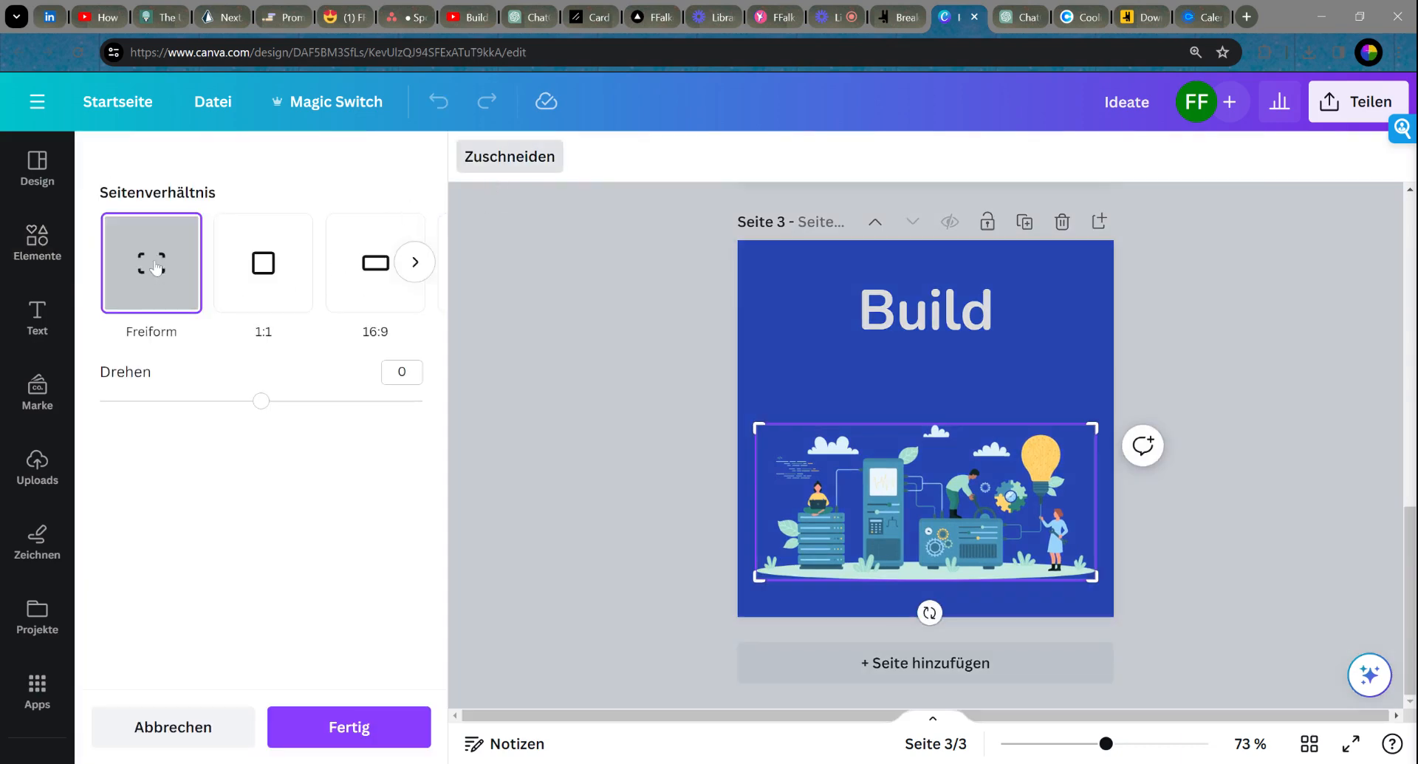
pyautogui.moveTo(759, 576); pyautogui.dragTo(777, 577)
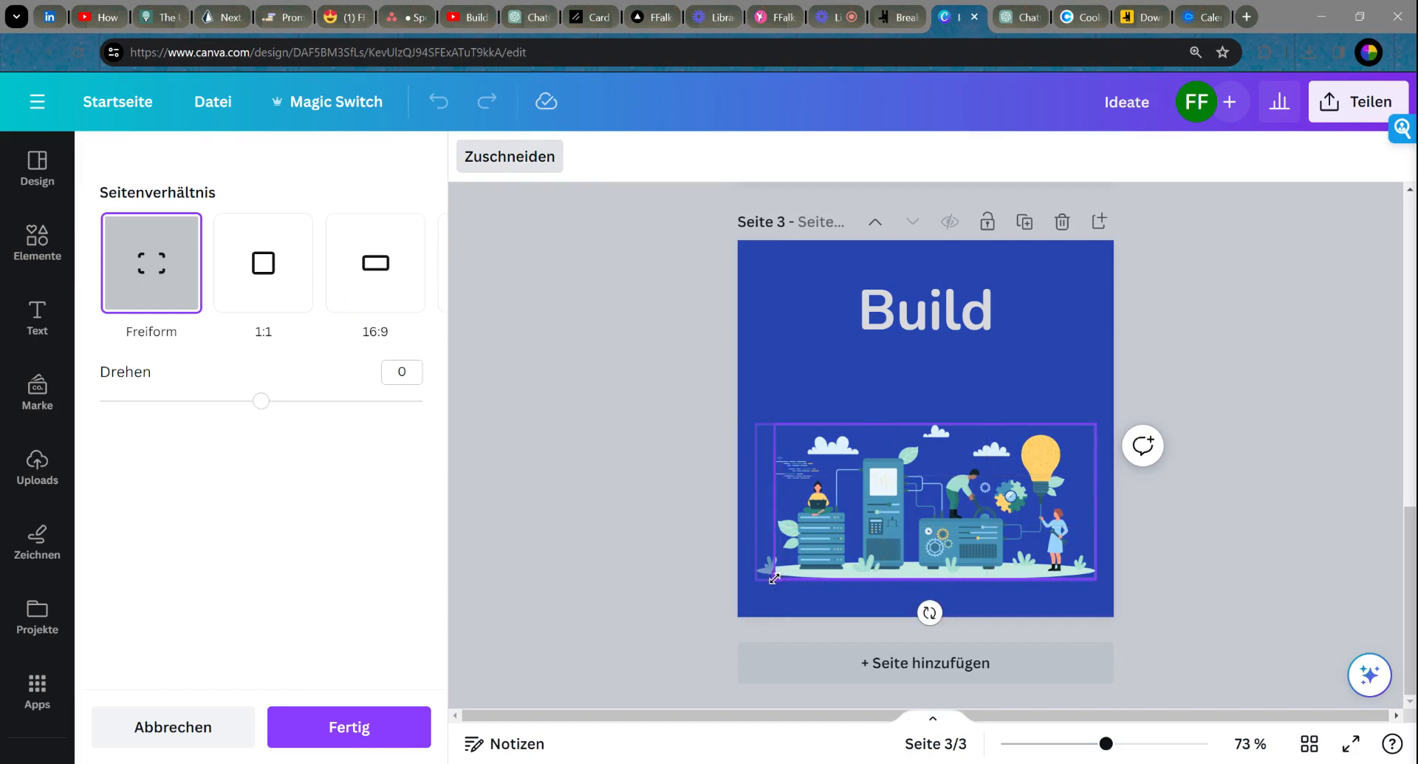
pyautogui.moveTo(1096, 582); pyautogui.dragTo(1080, 574)
pyautogui.moveTo(1091, 425); pyautogui.dragTo(1080, 425)
pyautogui.click(357, 728)
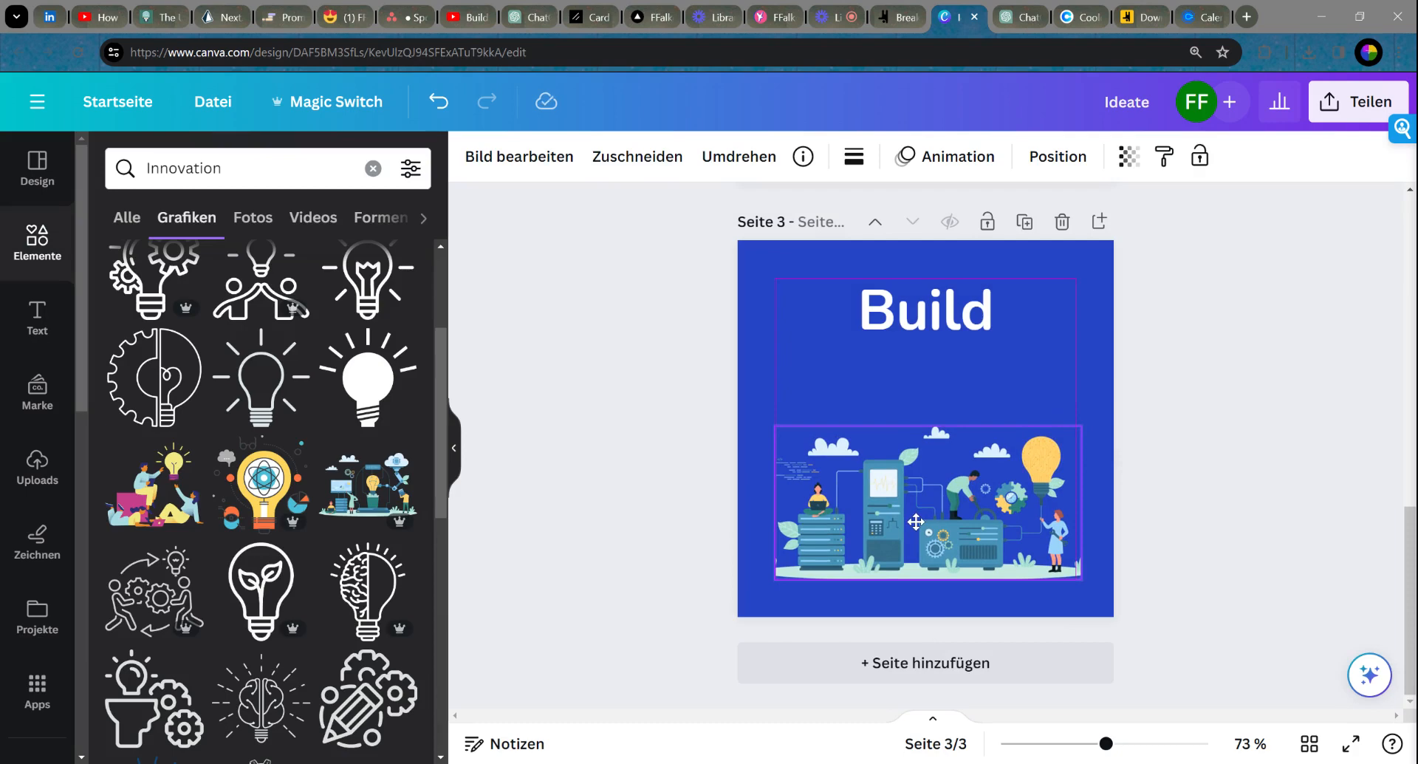
pyautogui.moveTo(1082, 421); pyautogui.dragTo(1073, 420)
pyautogui.click(1234, 459)
pyautogui.scroll(5, 1200, 447)
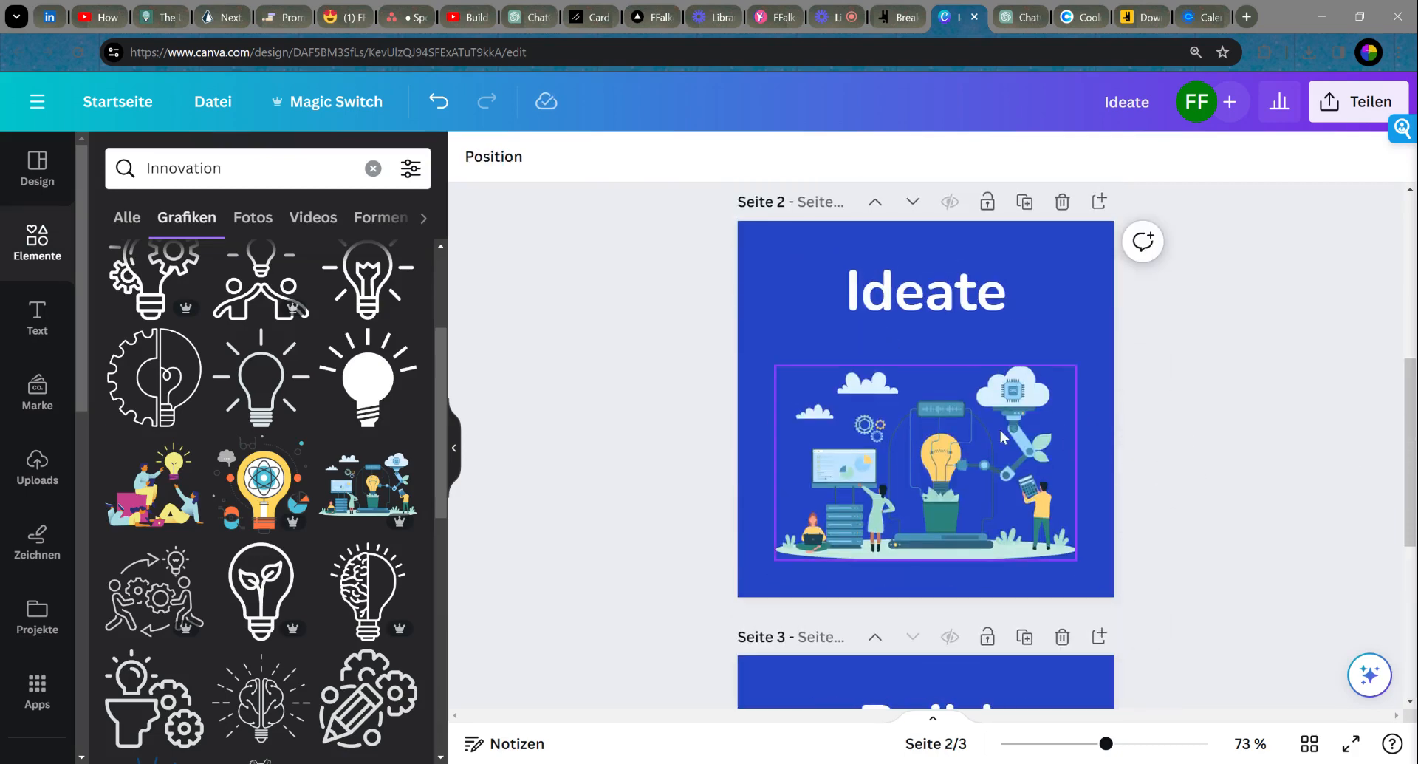
pyautogui.scroll(-2, 952, 432)
# Step: Enlarge the Build illustration, crop more off its left edge, and enlarge it again
pyautogui.click(932, 325)
pyautogui.scroll(-2, 1034, 421)
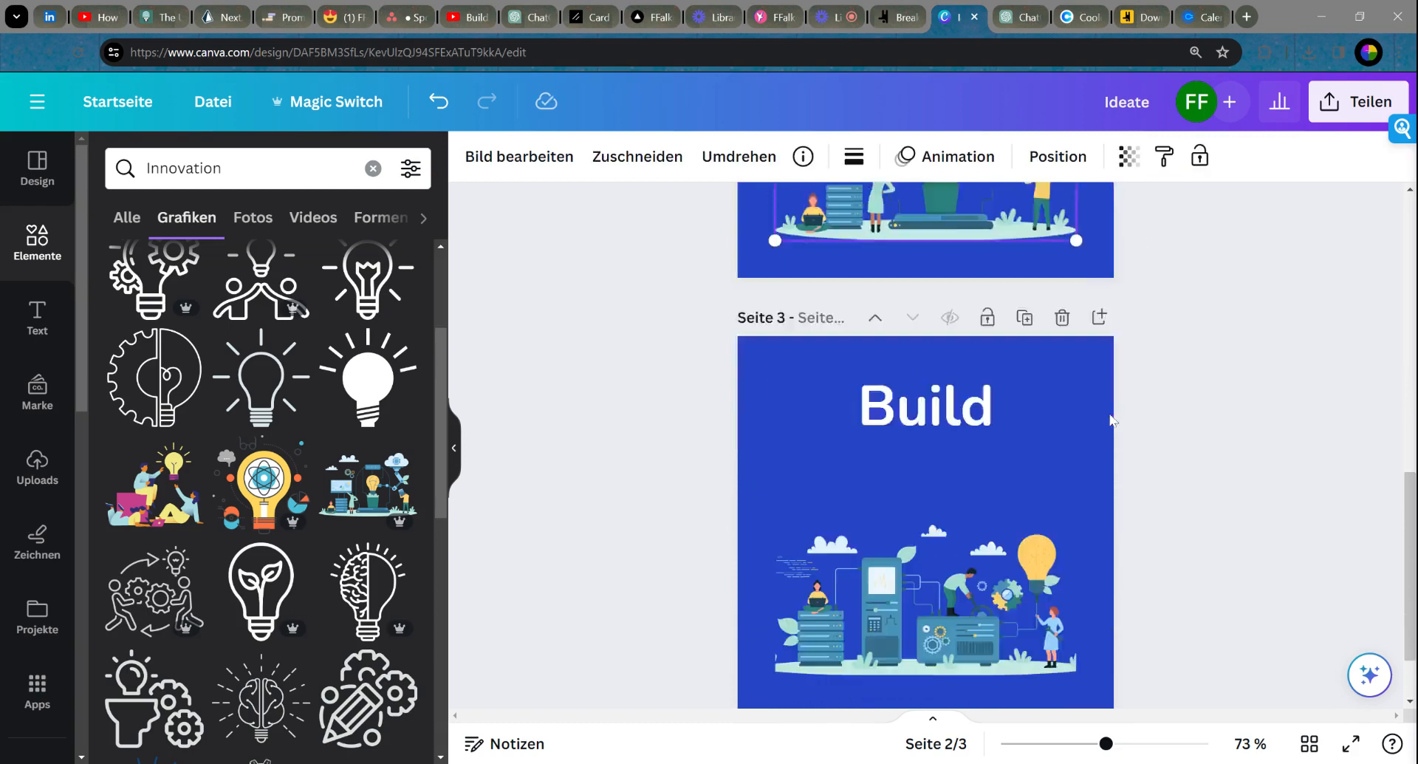
pyautogui.scroll(-1, 1034, 458)
pyautogui.click(931, 515)
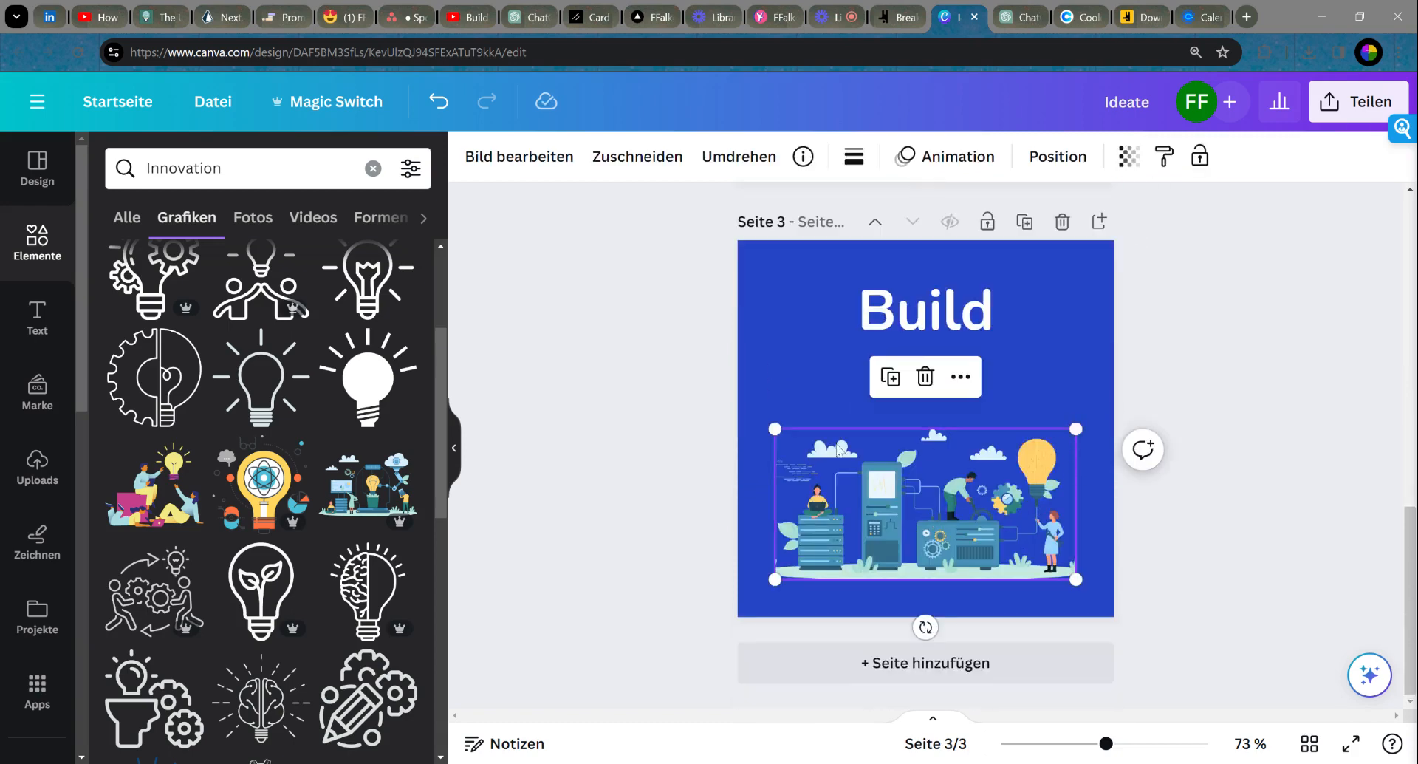
pyautogui.moveTo(778, 425); pyautogui.dragTo(737, 411)
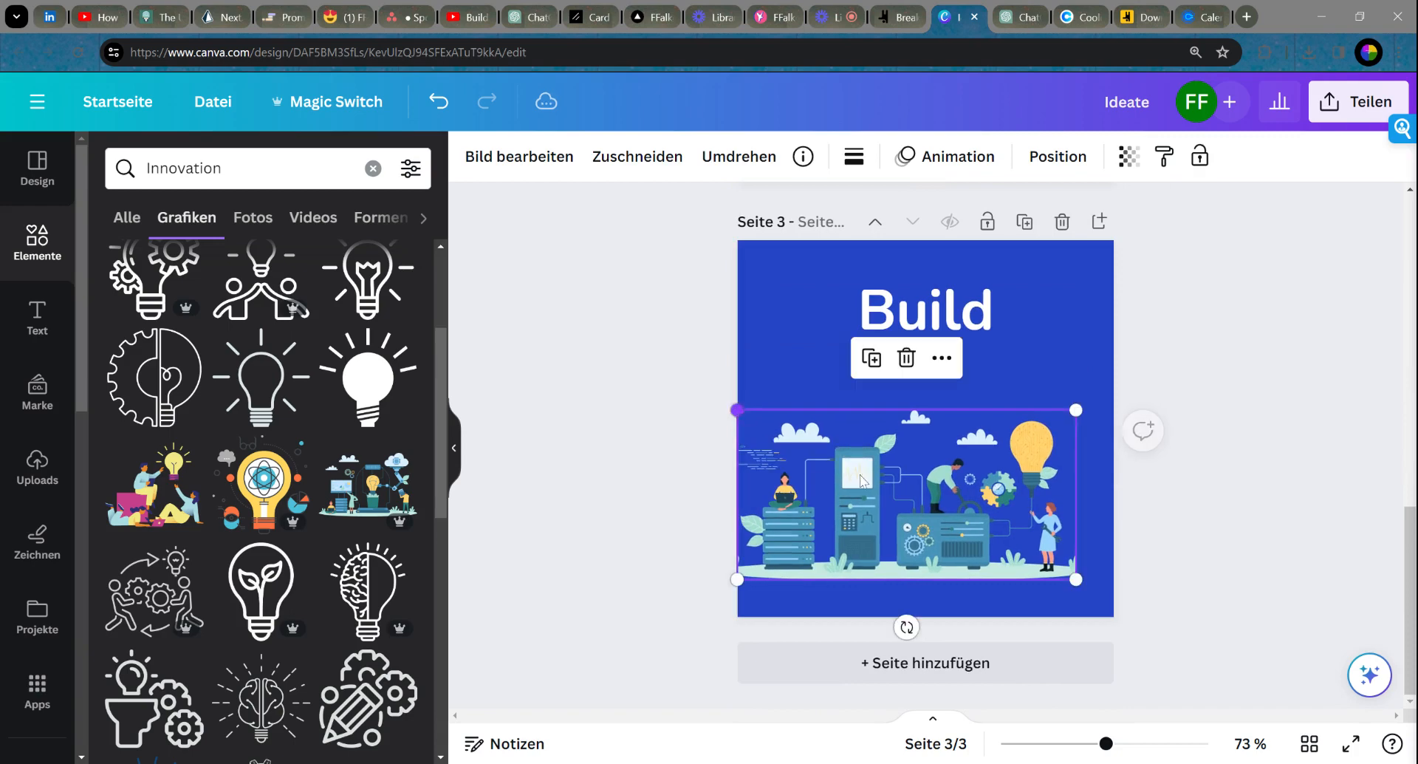
pyautogui.click(508, 164)
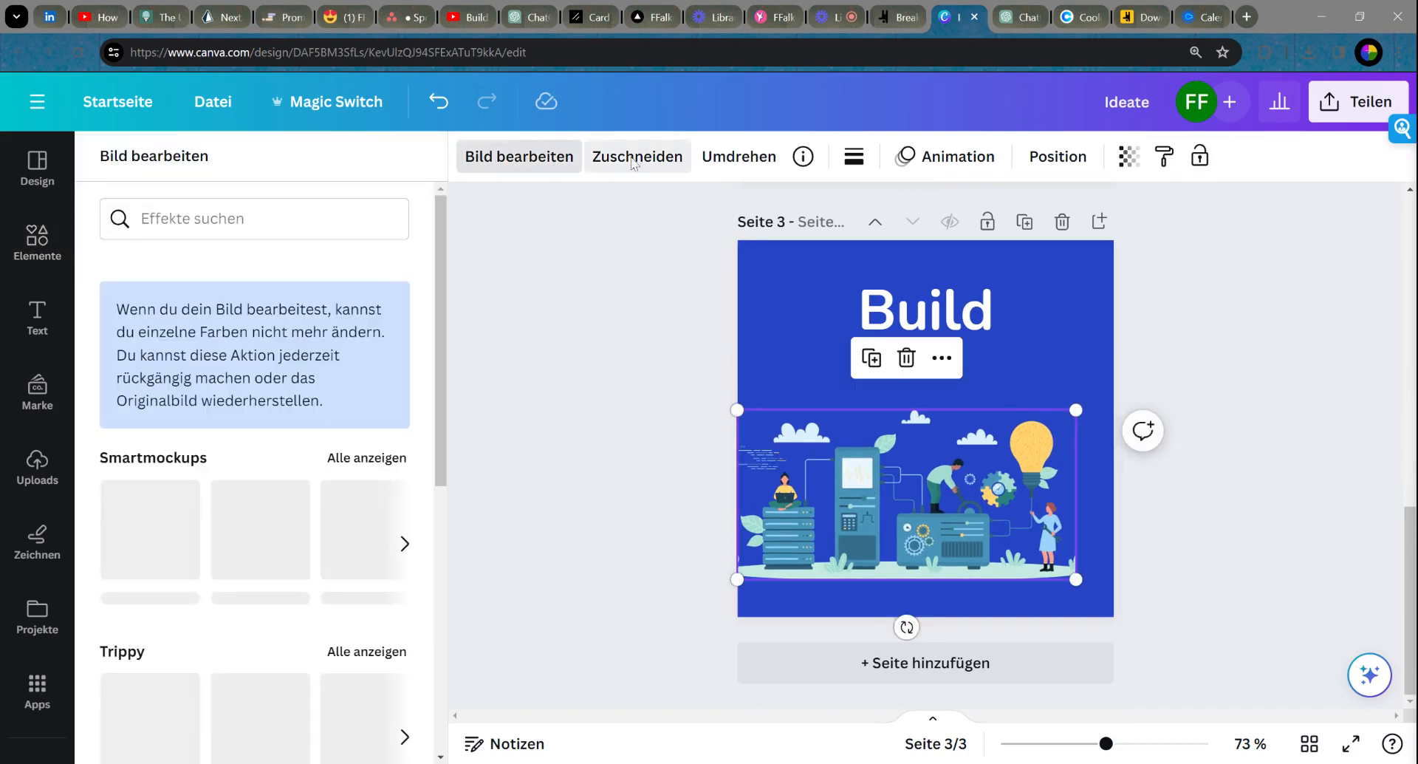
pyautogui.click(634, 163)
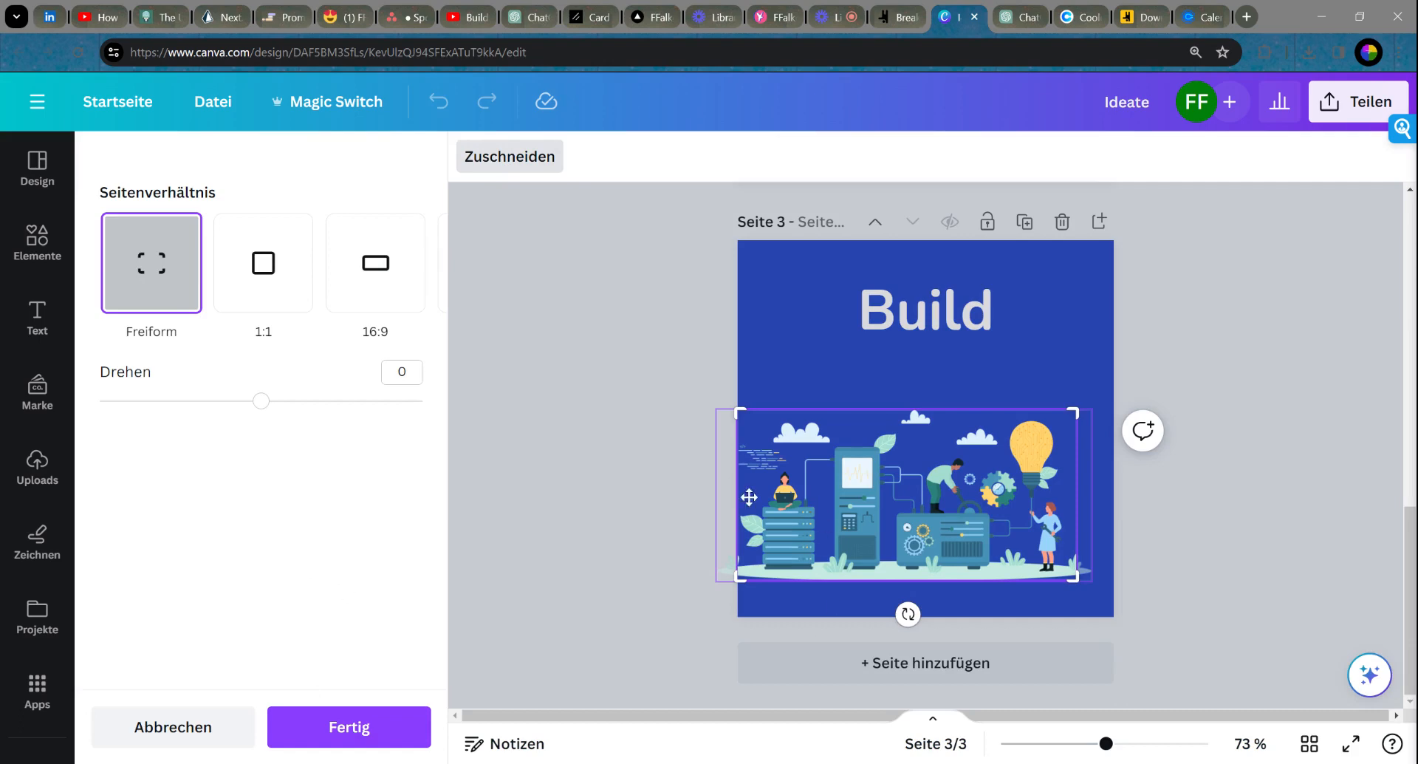
pyautogui.moveTo(746, 414); pyautogui.dragTo(800, 407)
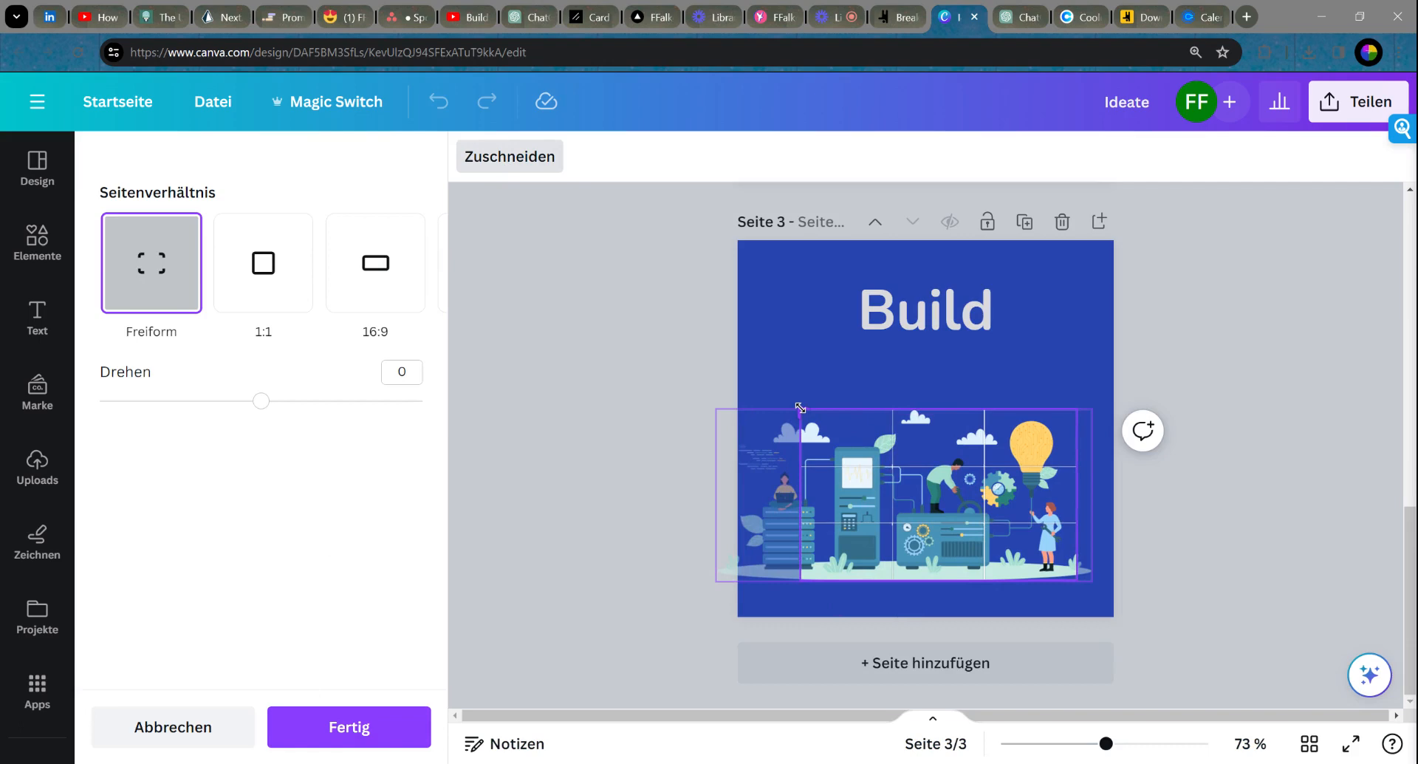
pyautogui.click(347, 727)
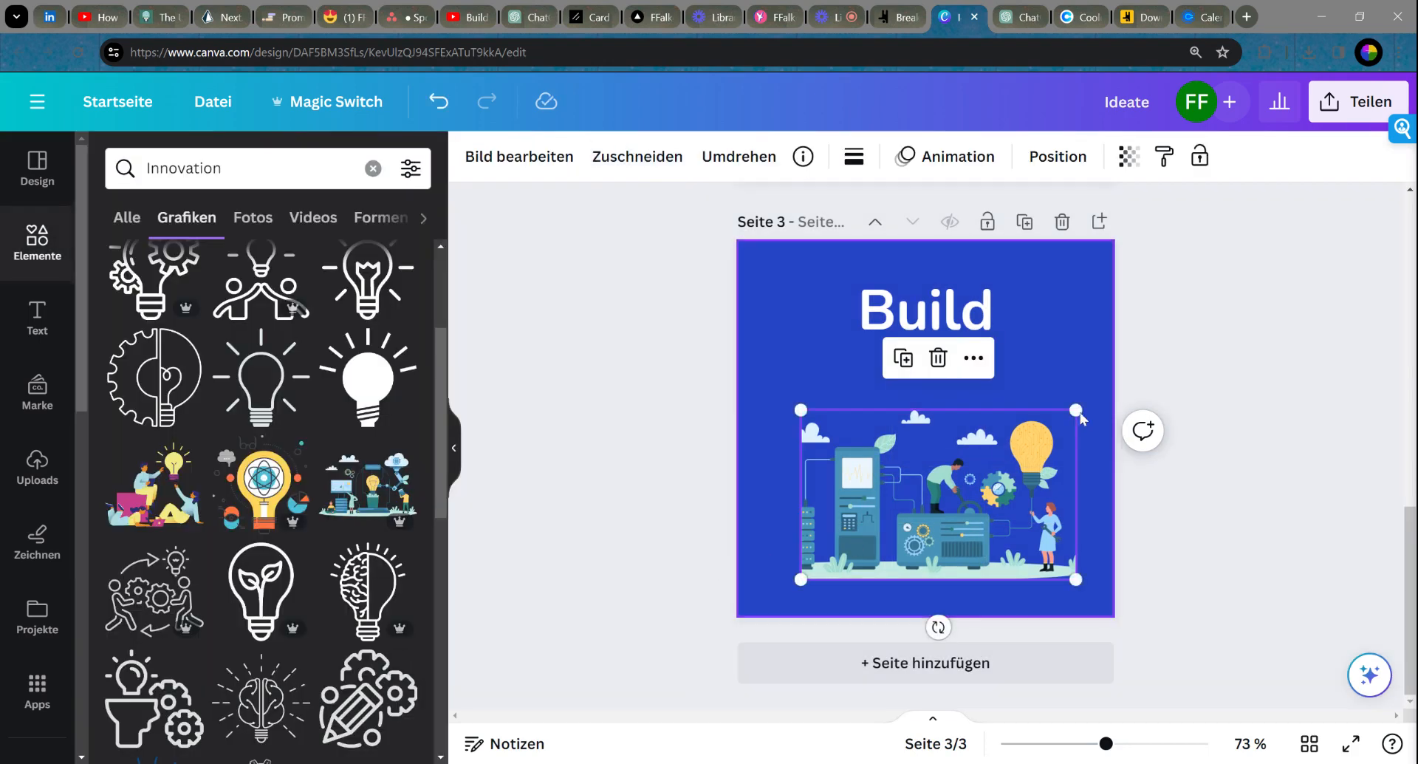
pyautogui.moveTo(801, 409); pyautogui.dragTo(773, 392)
pyautogui.click(1271, 467)
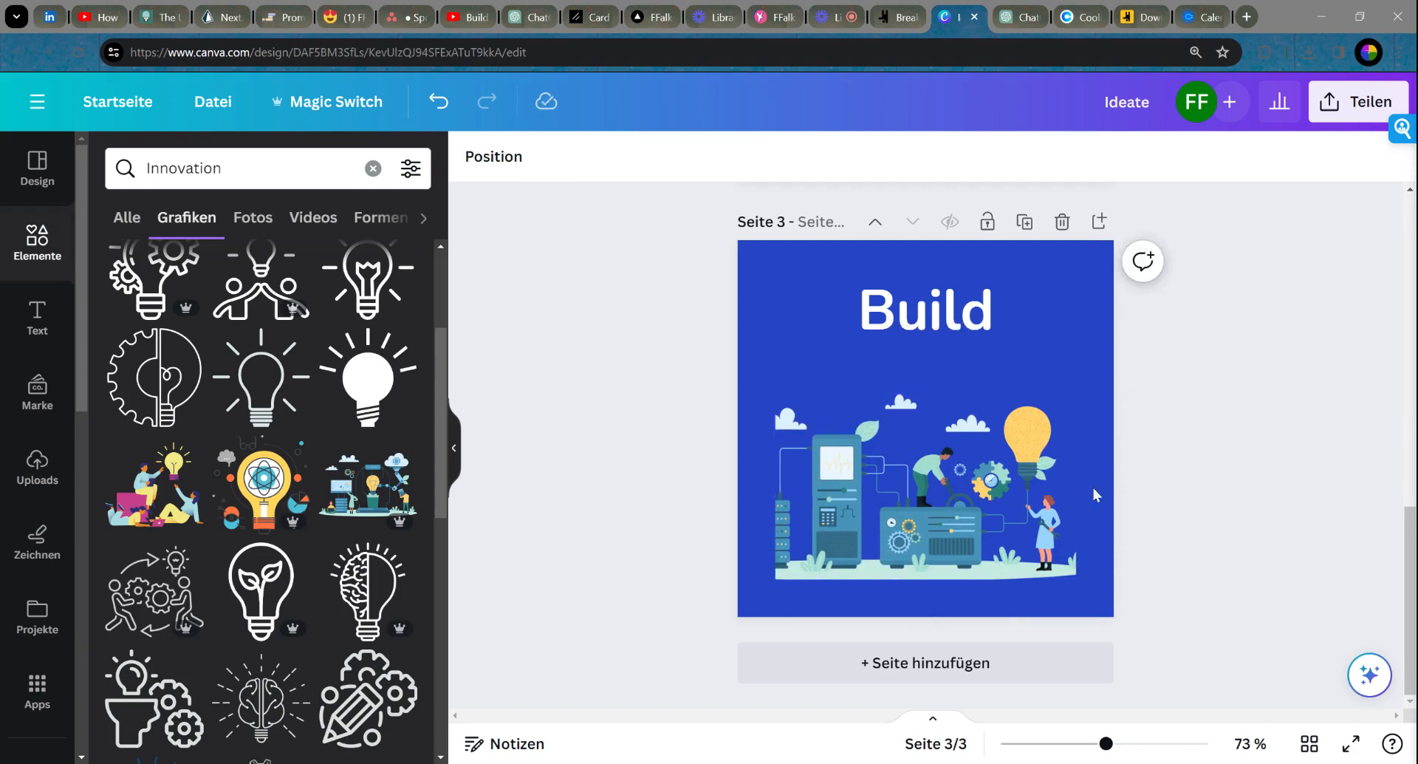
# Step: Fine-tune the size of the cropped Build illustration
pyautogui.click(964, 499)
pyautogui.moveTo(1083, 395); pyautogui.dragTo(1085, 393)
pyautogui.click(1289, 410)
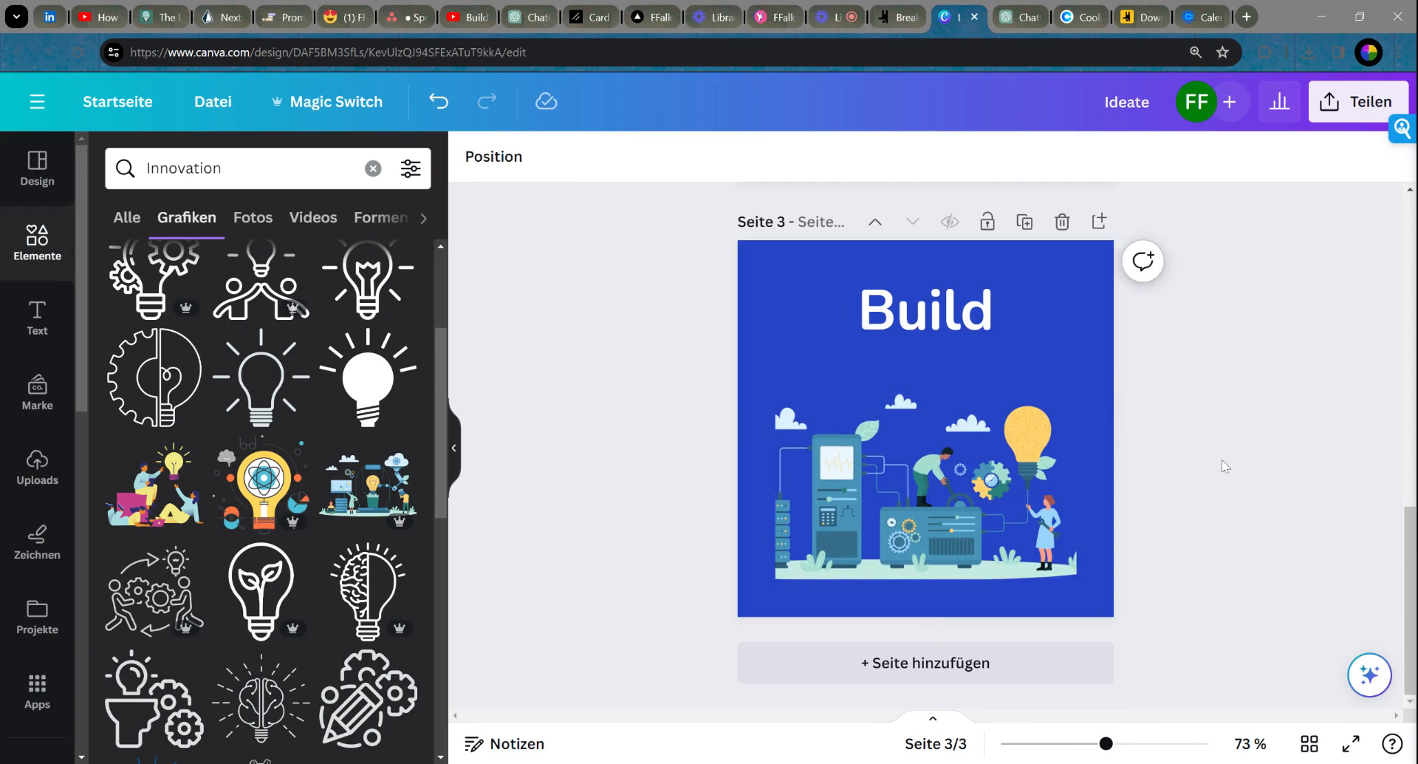
pyautogui.scroll(5, 1211, 463)
pyautogui.scroll(-4, 1071, 445)
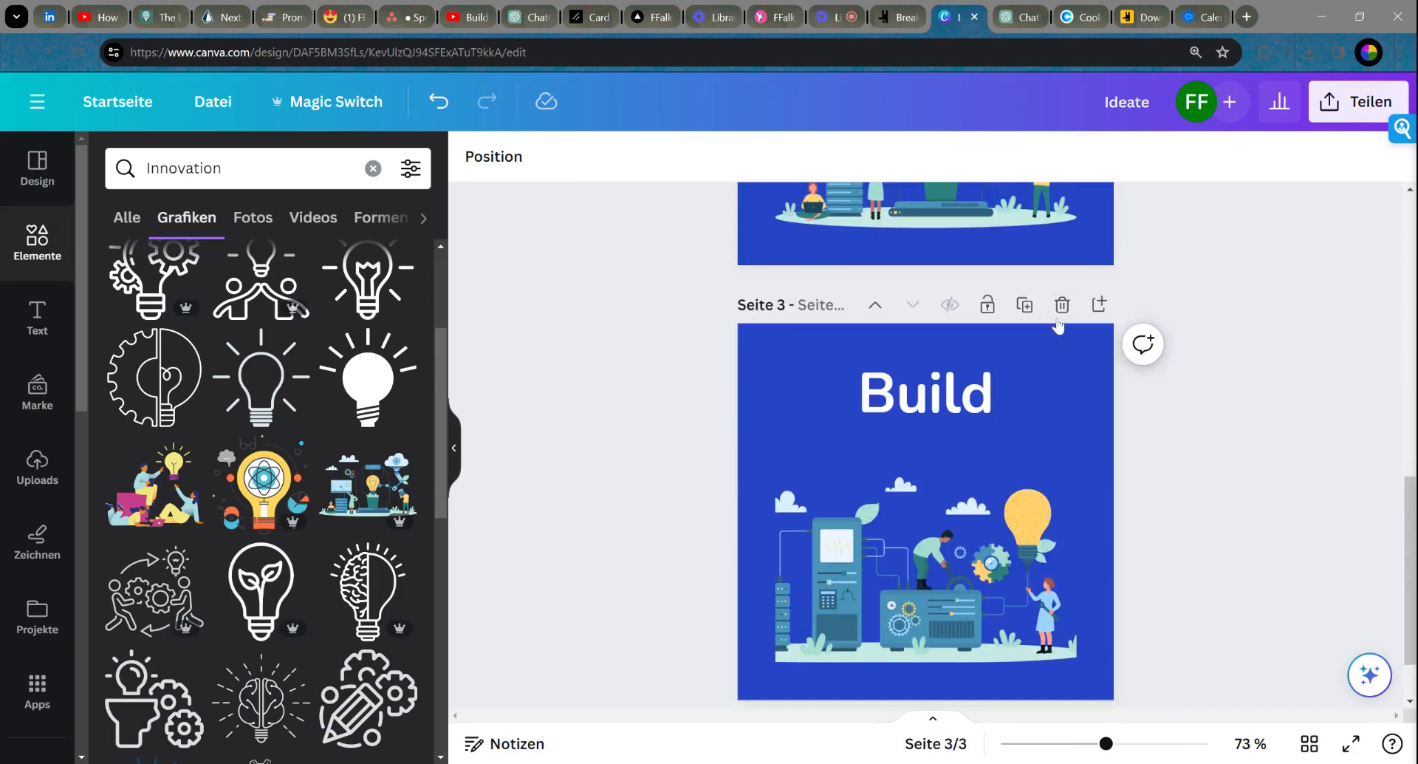
# Step: Duplicate the Build page as page 4, retitle its heading 'Market', and delete its illustration
pyautogui.click(1025, 305)
pyautogui.click(952, 427)
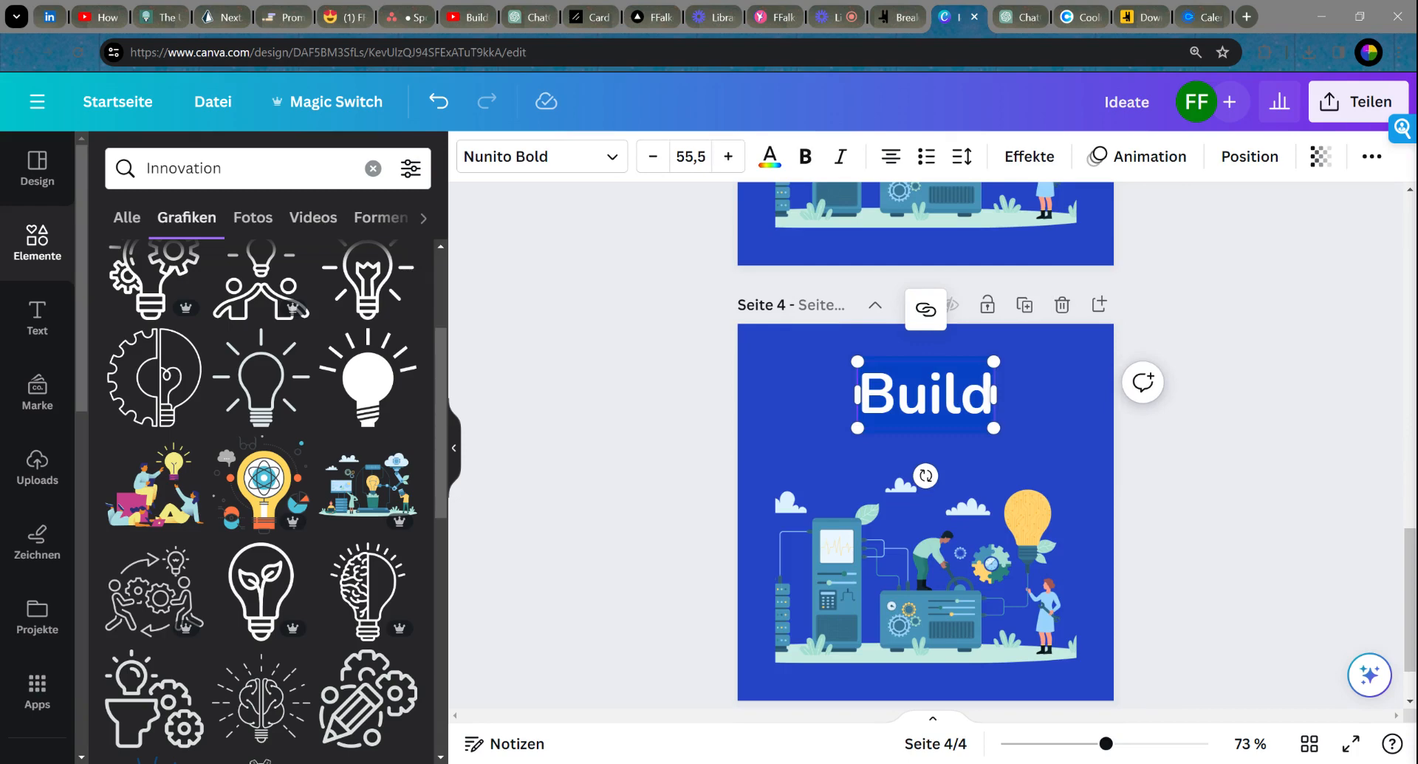
pyautogui.write('Market')
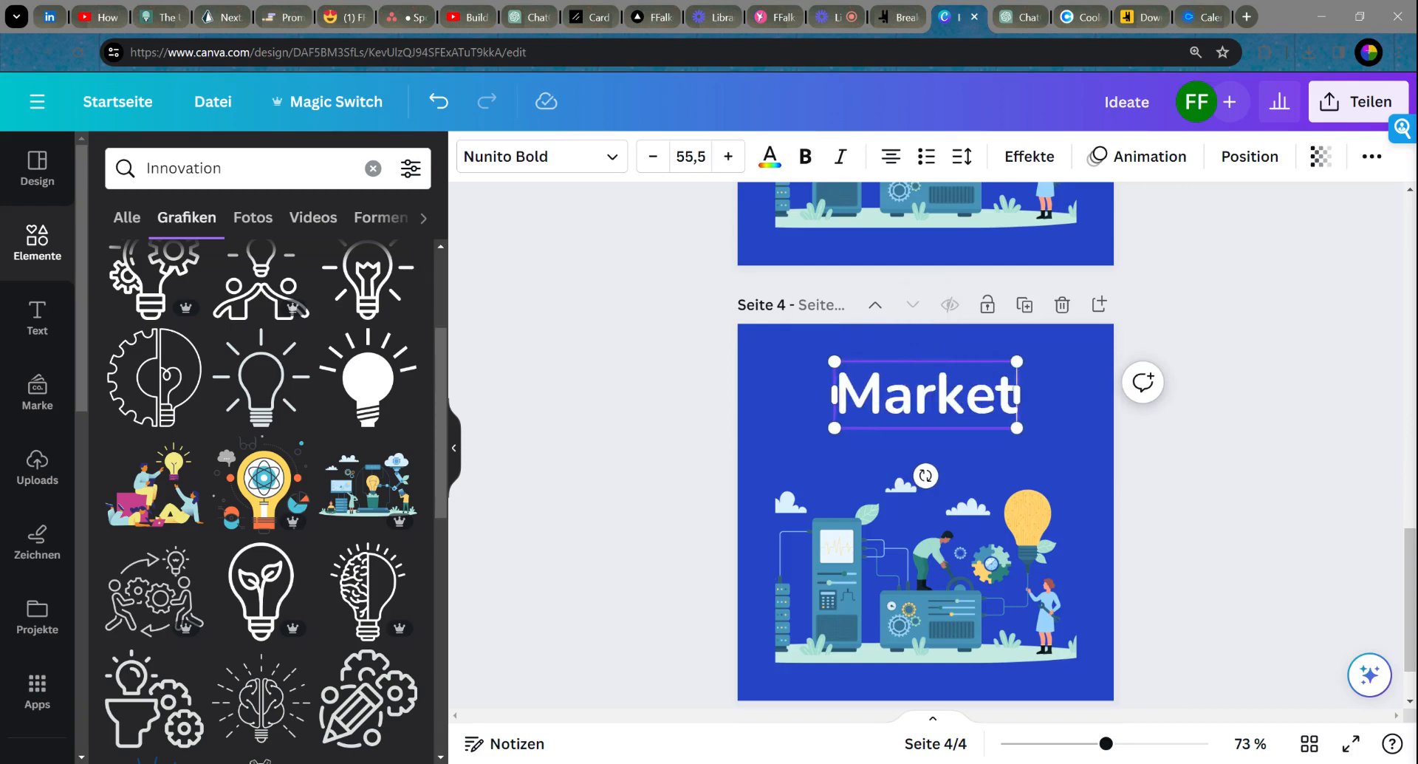
pyautogui.click(1323, 411)
pyautogui.moveTo(959, 404)
pyautogui.mouseDown()
pyautogui.moveTo(946, 401)
pyautogui.moveTo(961, 397)
pyautogui.mouseUp()
pyautogui.click(1330, 456)
pyautogui.click(999, 569)
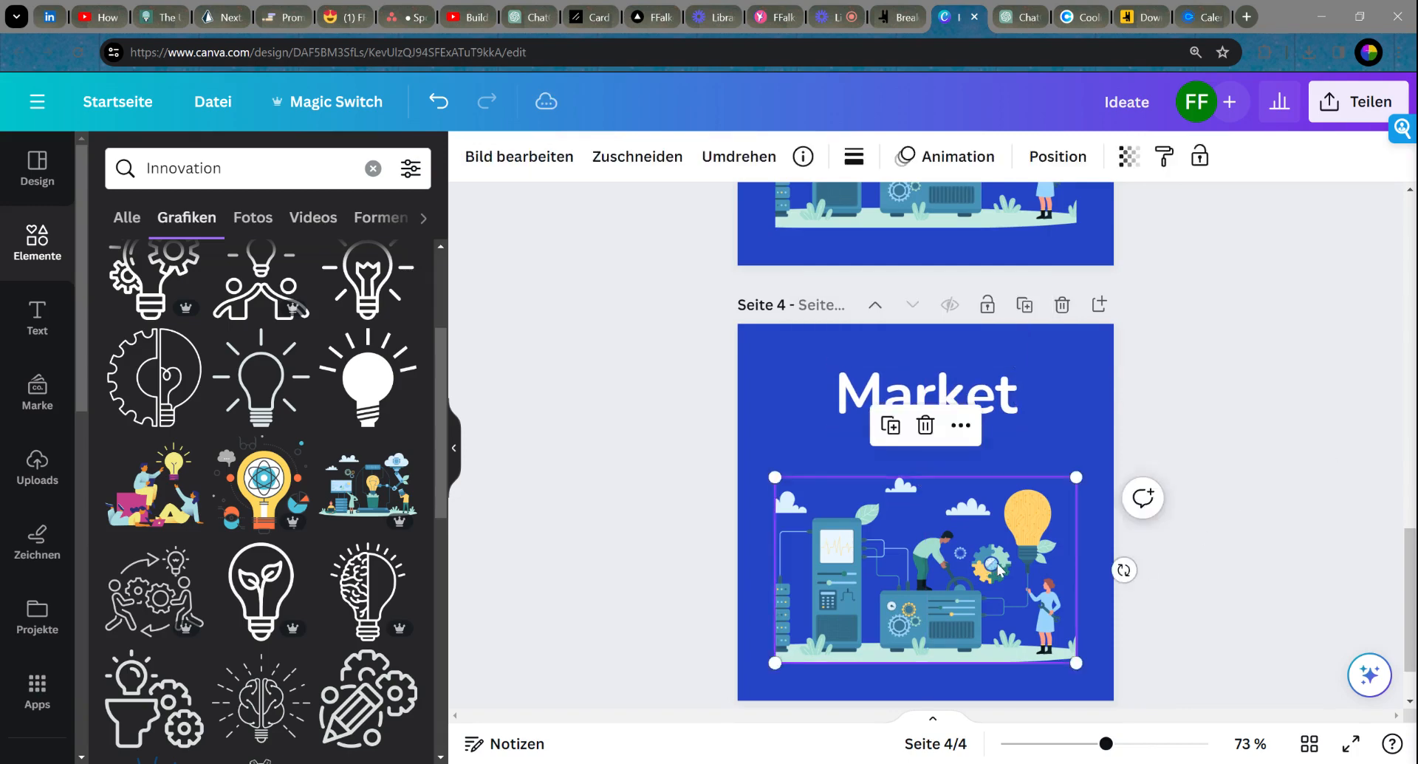
pyautogui.press('Delete')
# Step: Search the graphics for 'Marketing' and browse the results
pyautogui.click(185, 168)
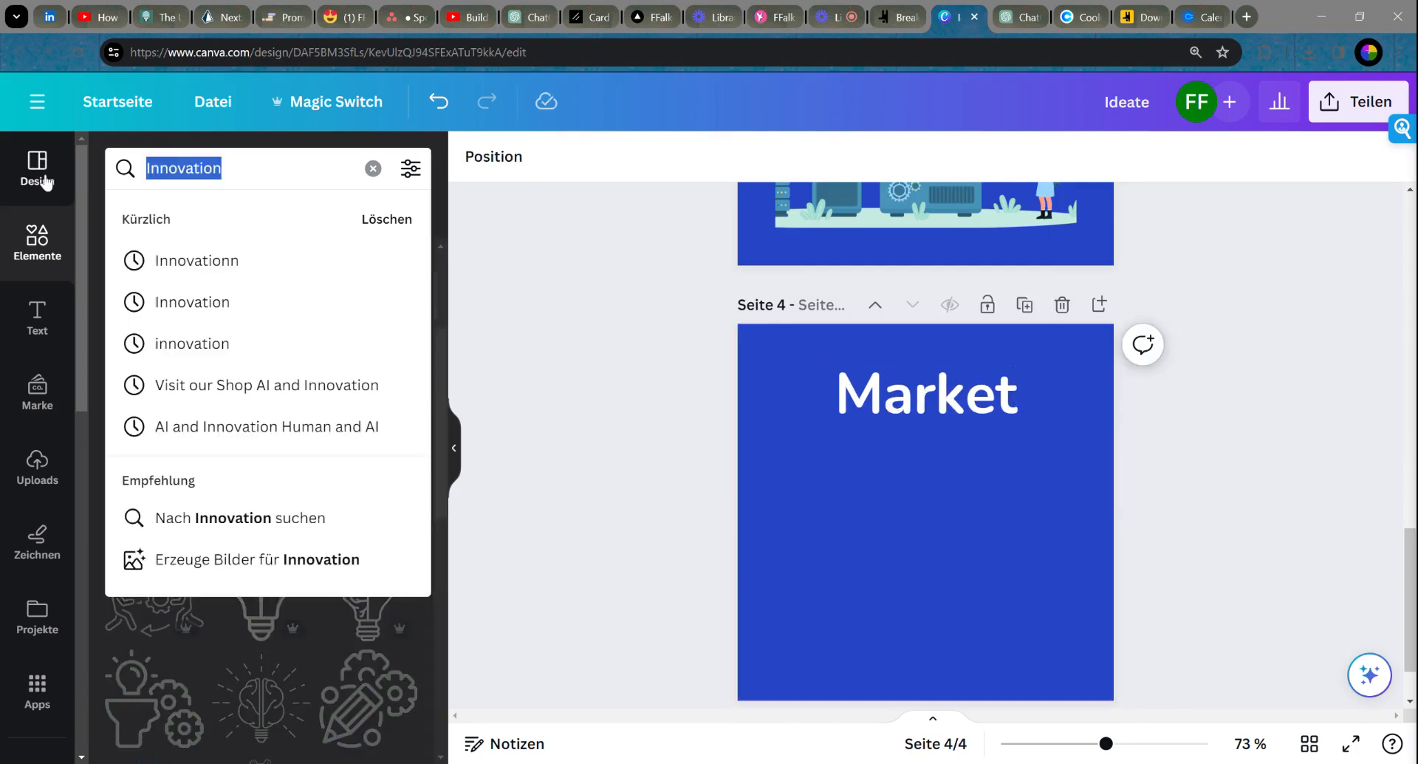
pyautogui.write('Marketing')
pyautogui.press('Return')
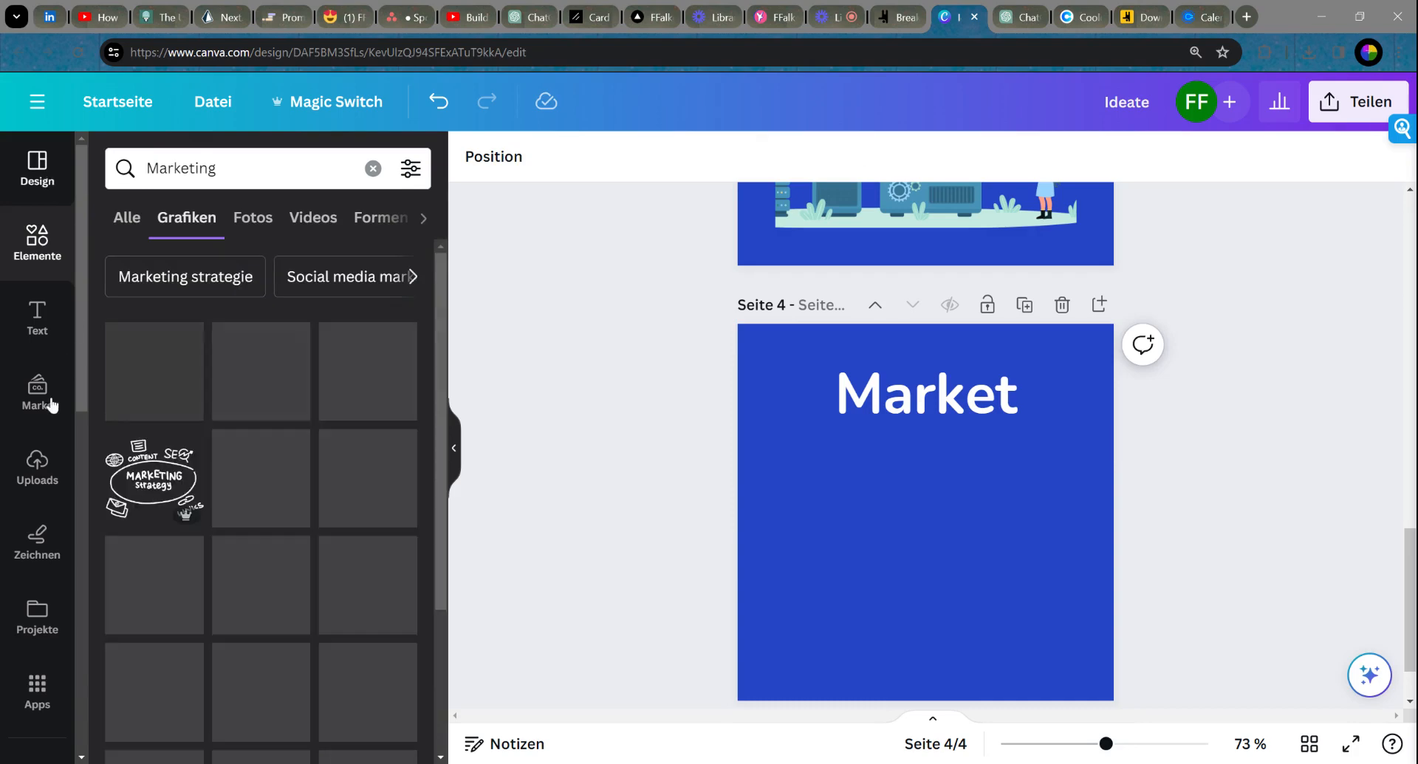
pyautogui.scroll(-5, 290, 480)
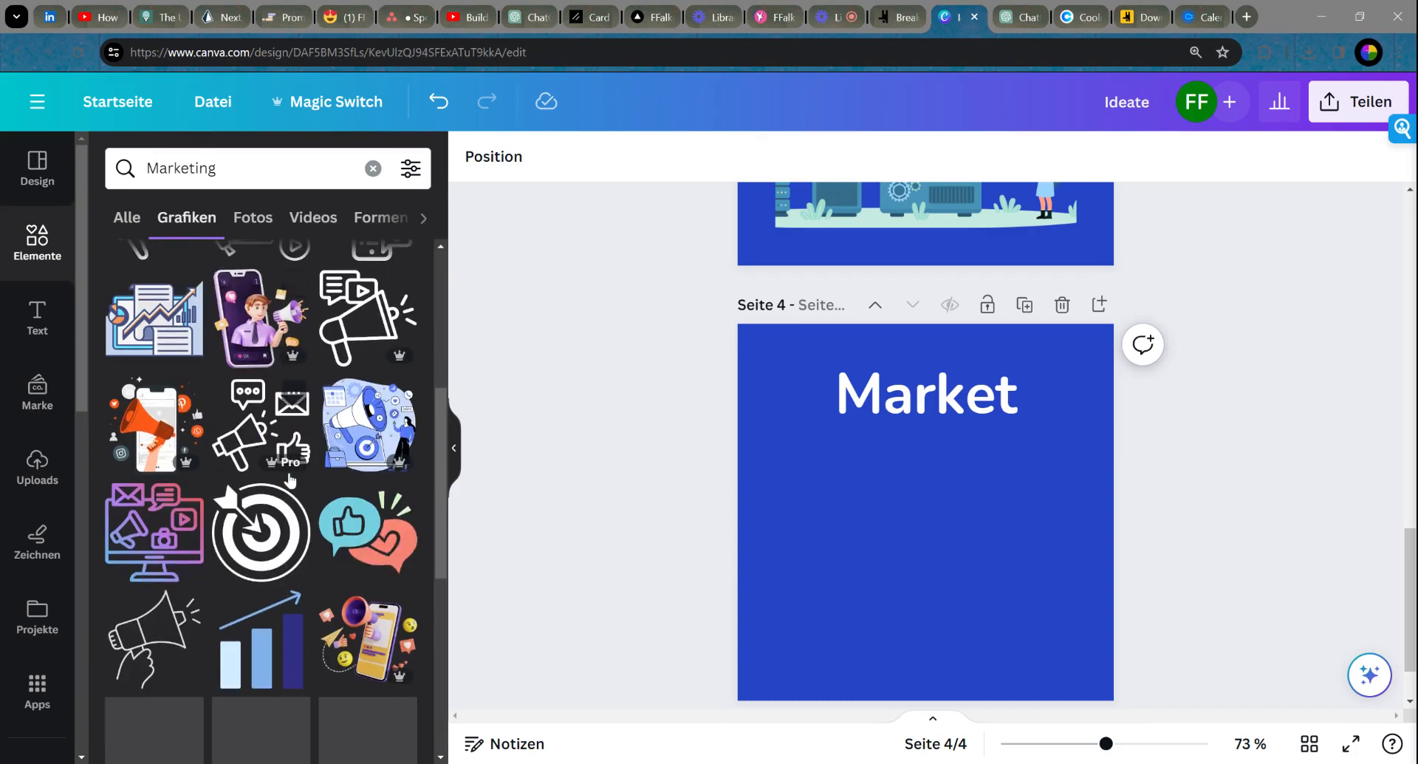
pyautogui.scroll(-2, 292, 477)
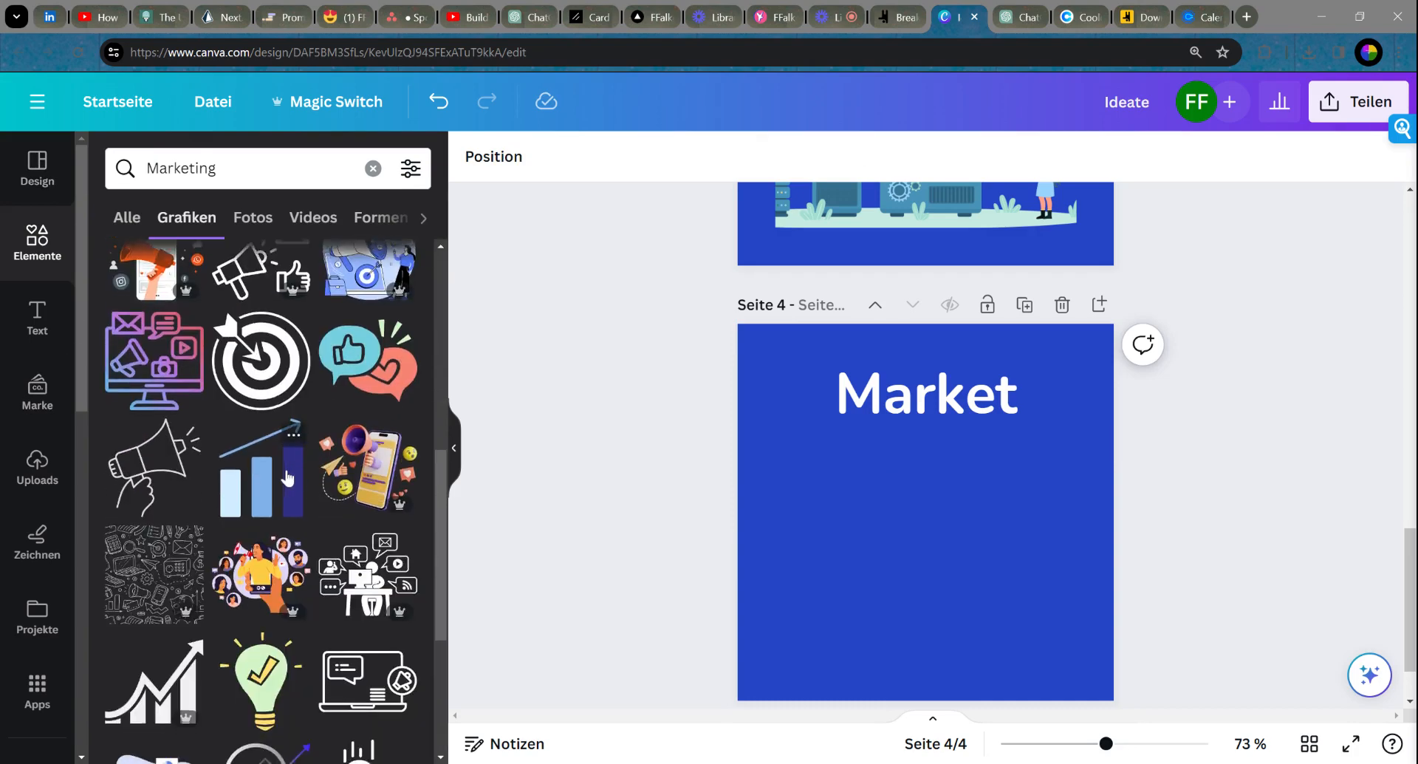
pyautogui.scroll(-5, 295, 473)
pyautogui.scroll(-5, 244, 481)
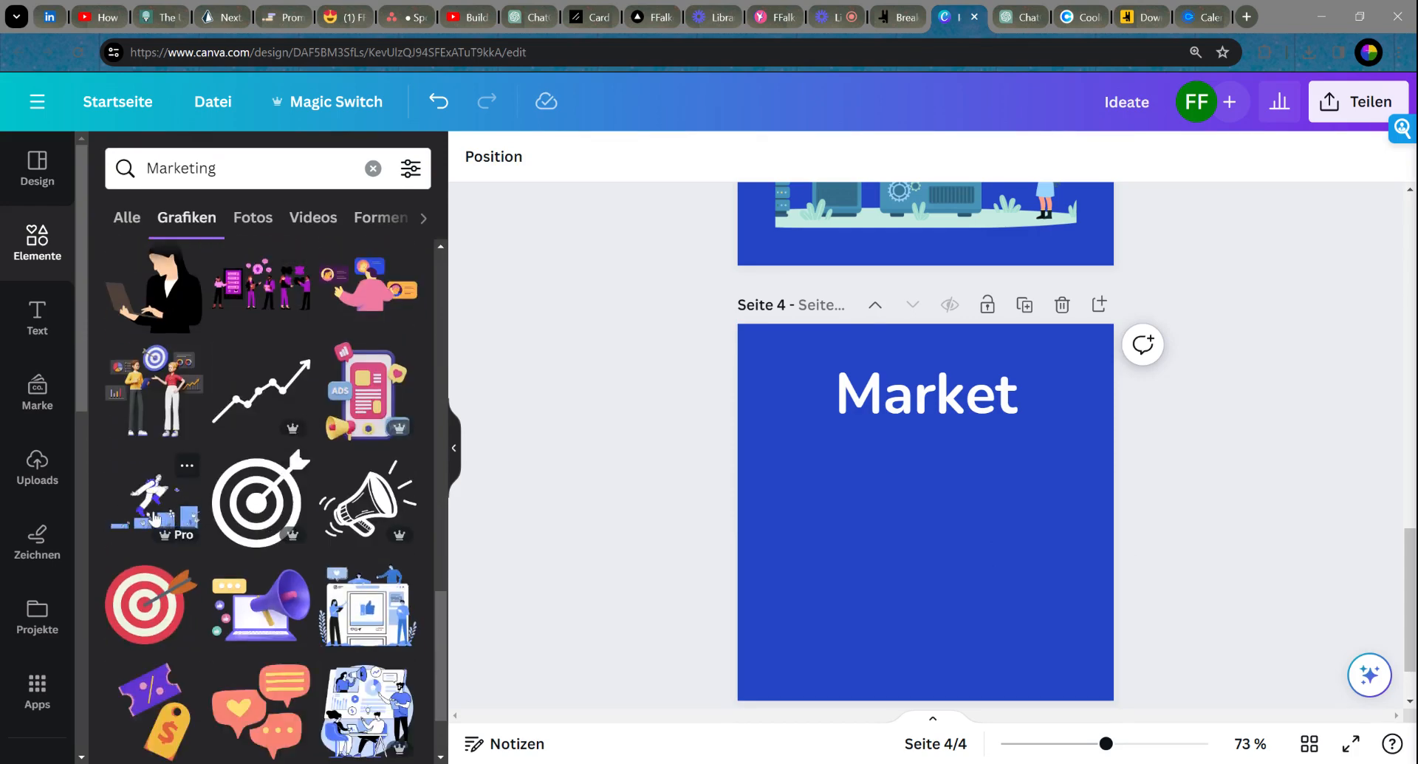
pyautogui.scroll(-5, 222, 487)
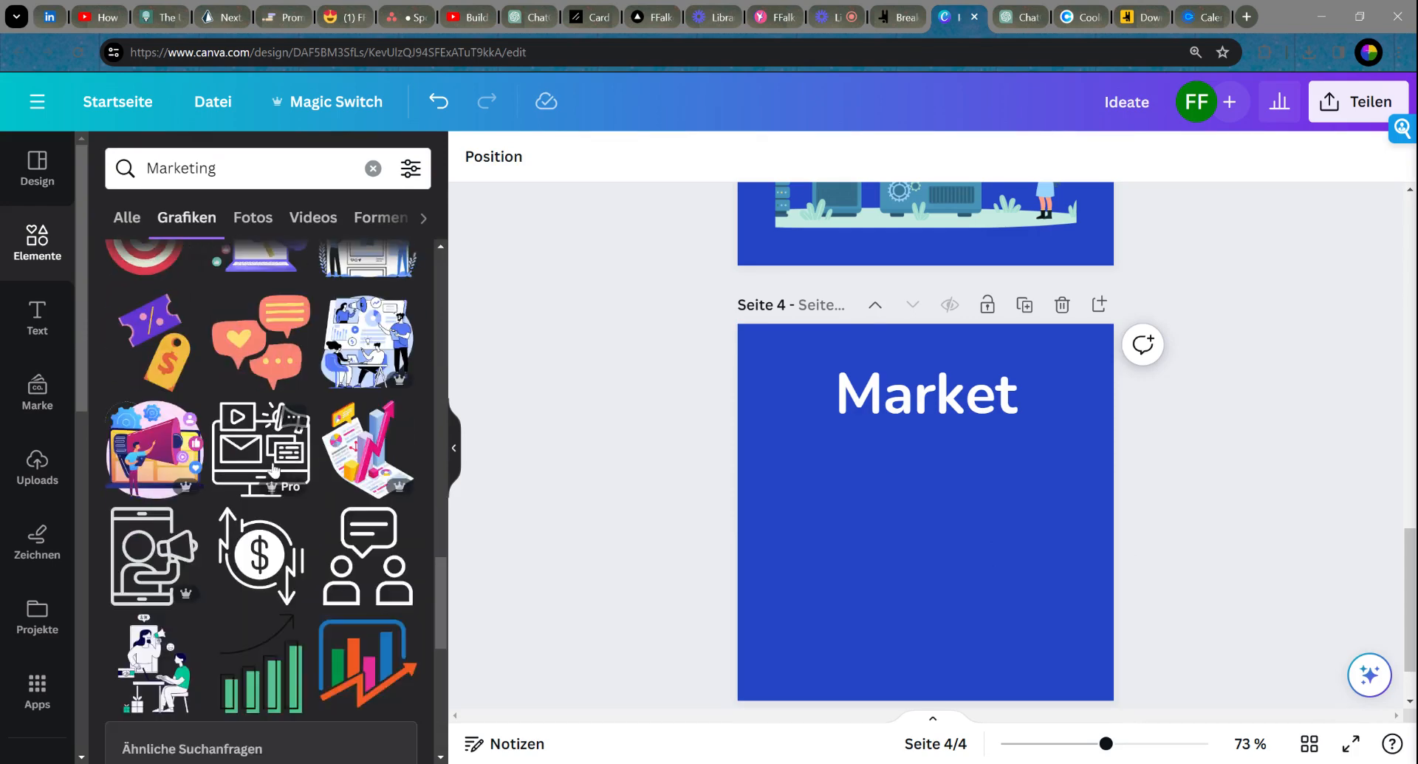
pyautogui.scroll(-3, 277, 472)
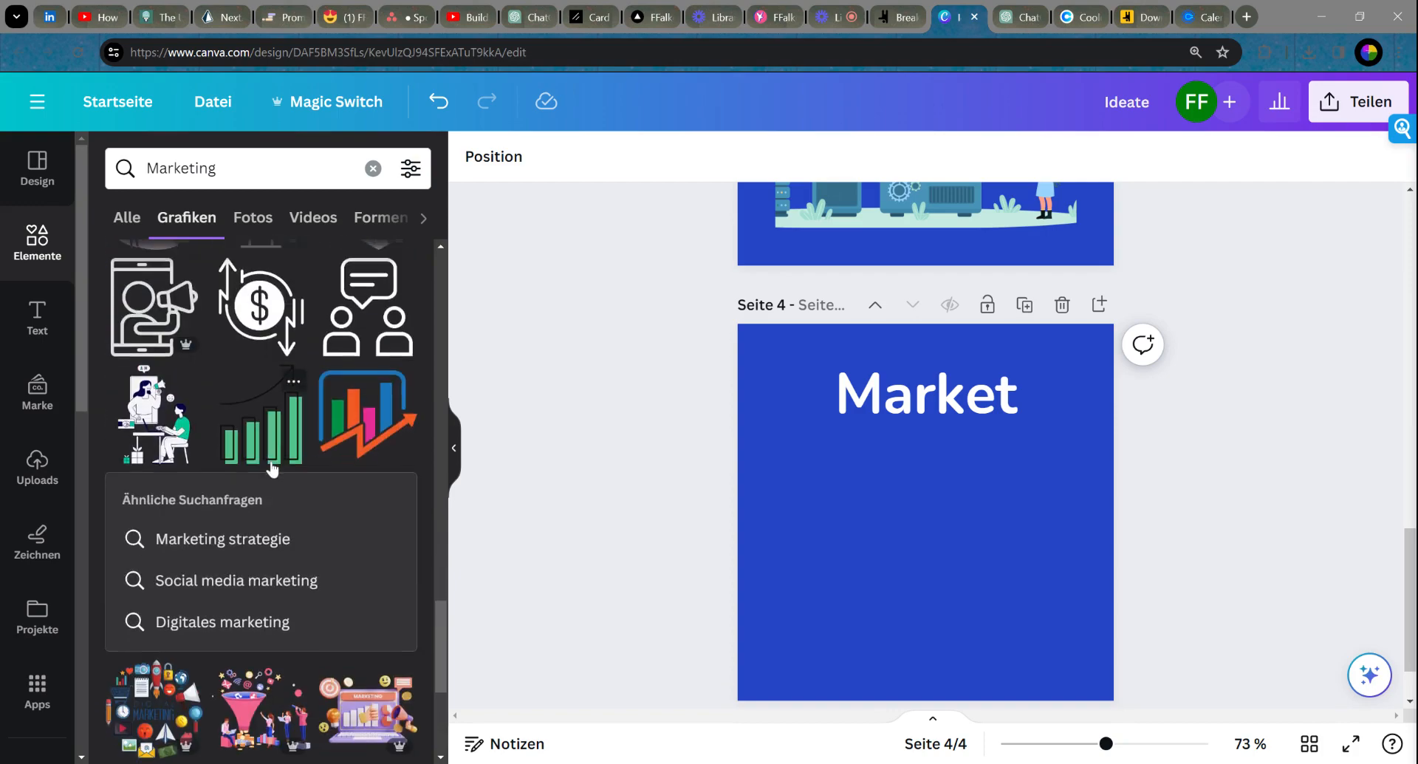
pyautogui.scroll(-8, 272, 469)
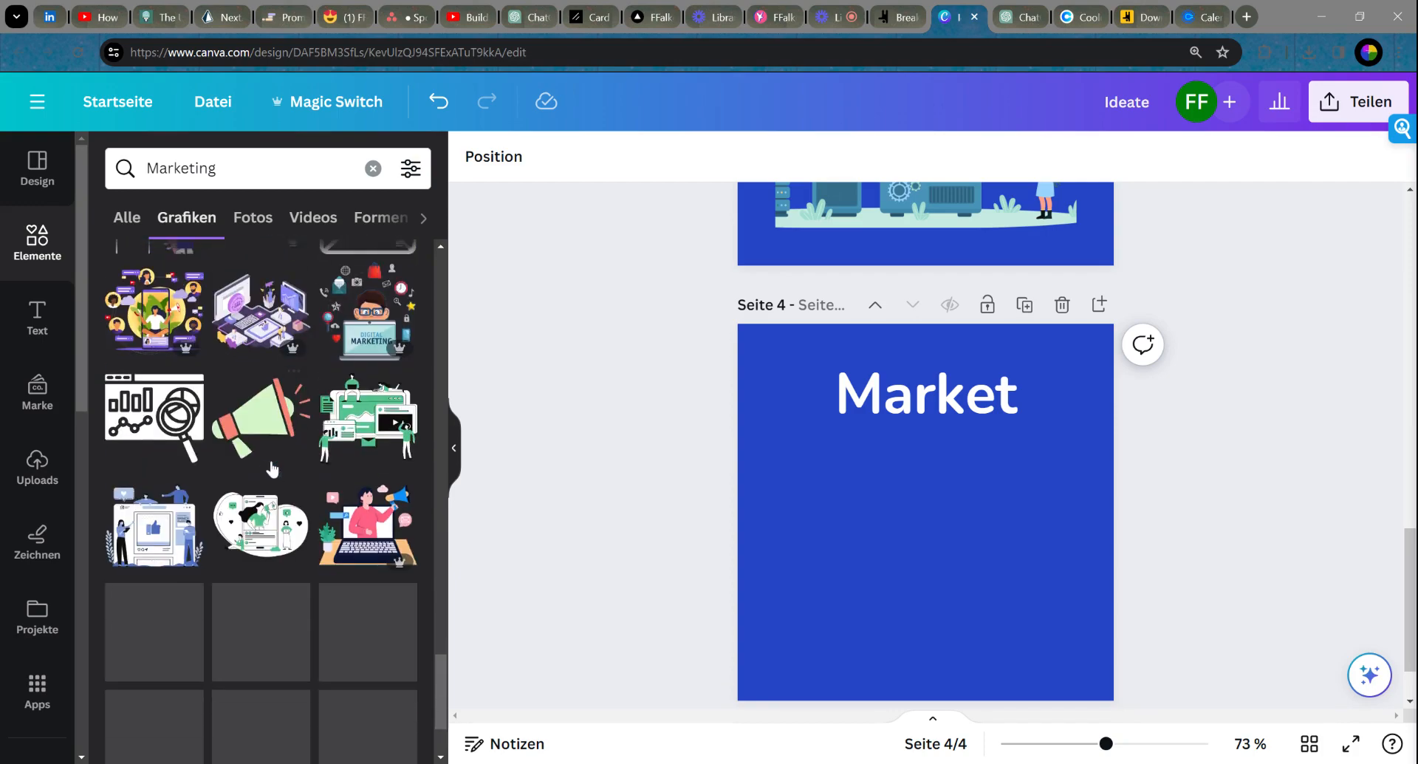
# Step: Try a green marketing graphic on page 4, then remove it
pyautogui.click(368, 417)
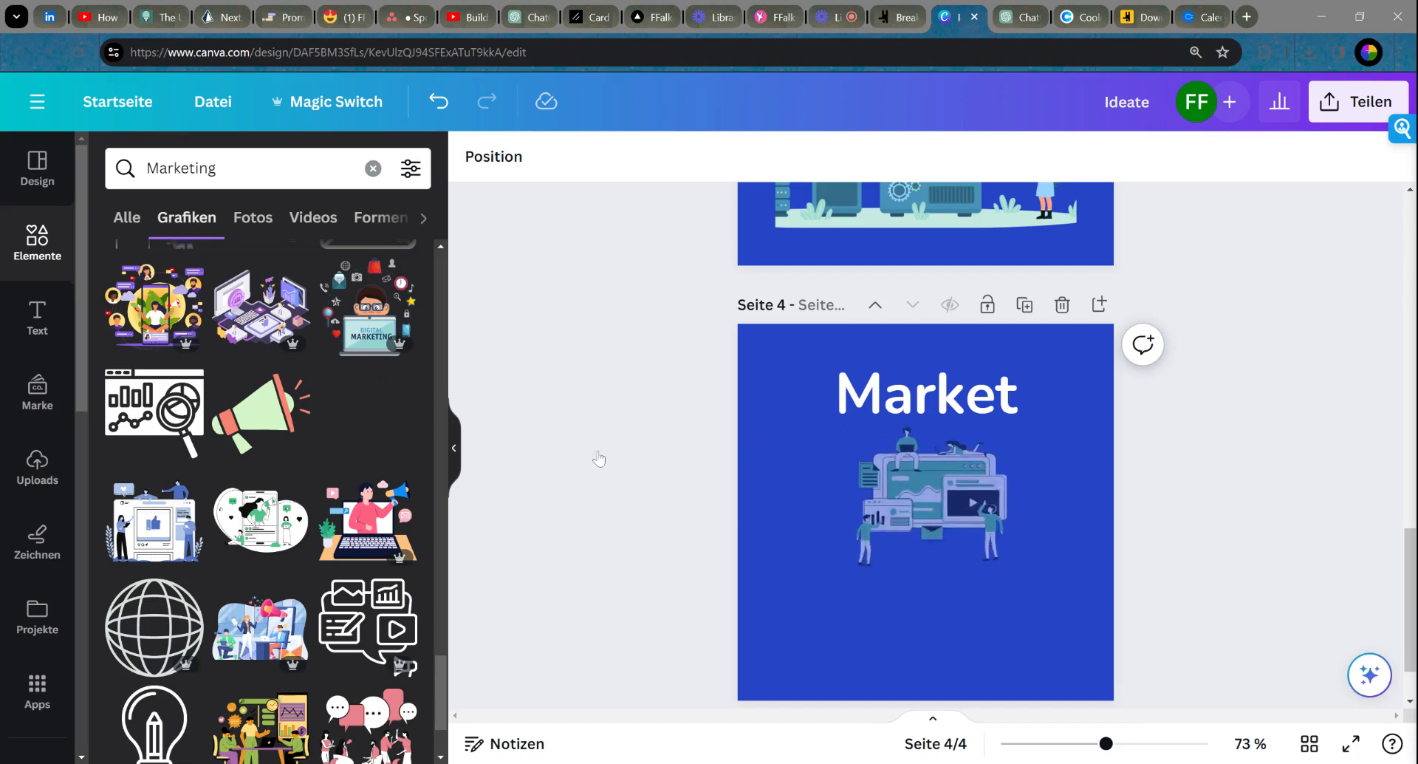
pyautogui.moveTo(952, 501); pyautogui.dragTo(872, 515)
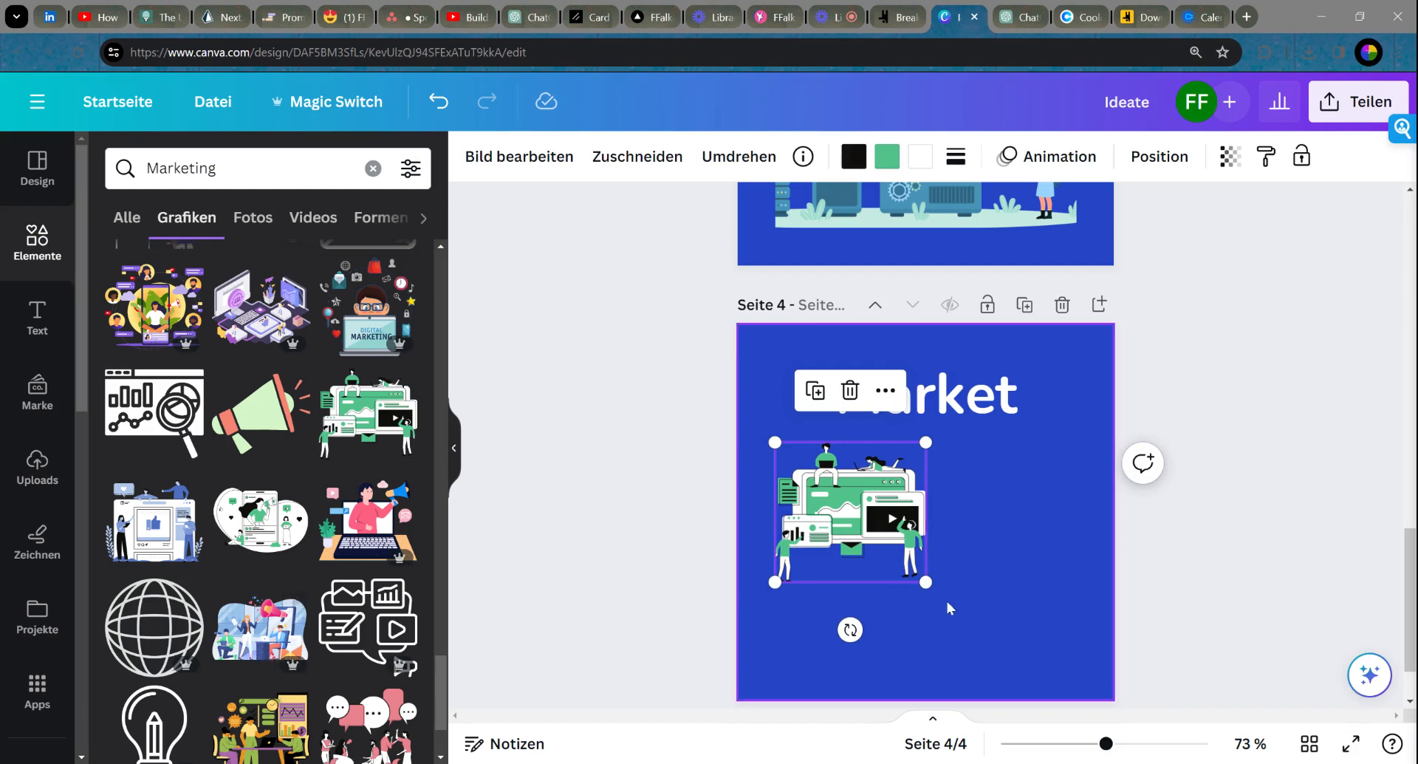
pyautogui.moveTo(925, 583); pyautogui.dragTo(1028, 643)
pyautogui.moveTo(900, 555); pyautogui.dragTo(899, 582)
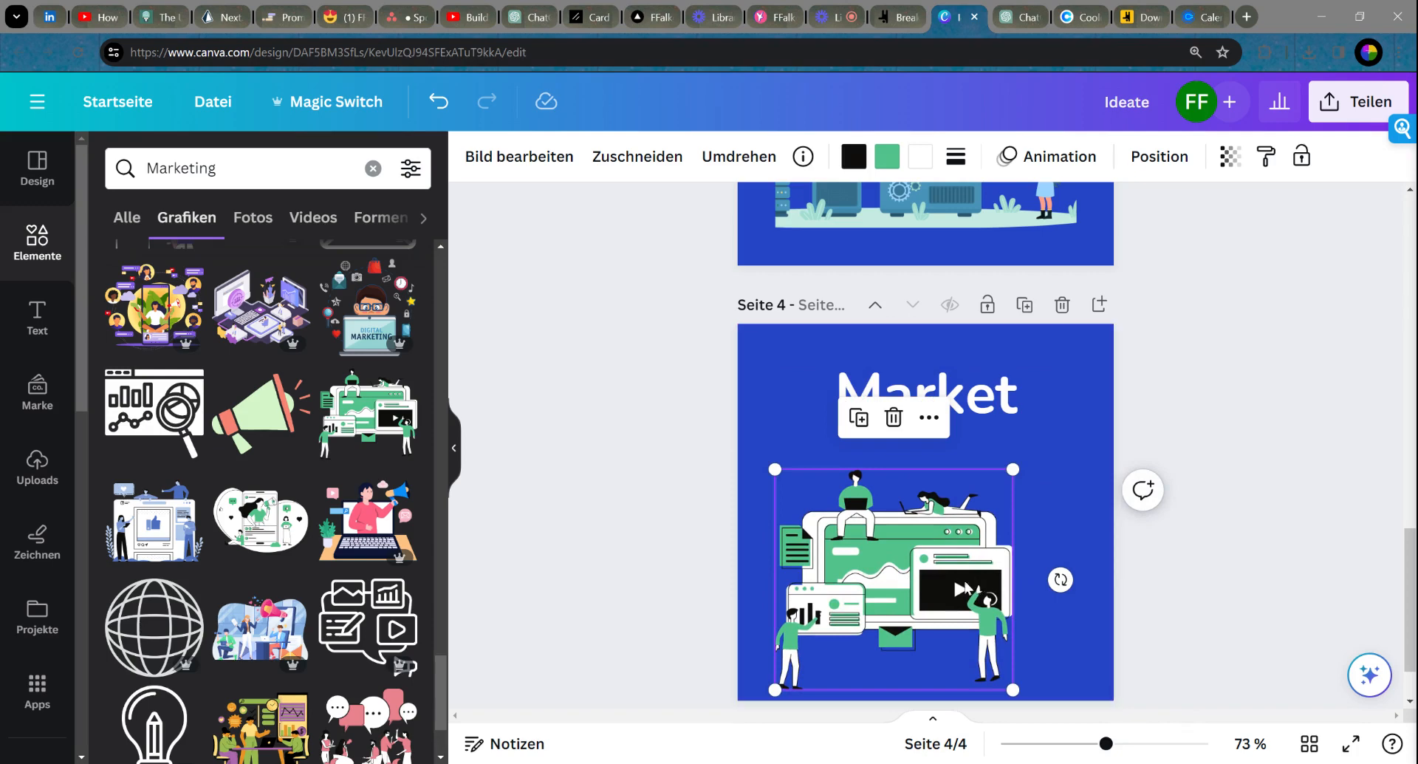
pyautogui.press('Delete')
# Step: Place the megaphone team graphic under the Market heading, enlarged to fill the width
pyautogui.click(302, 635)
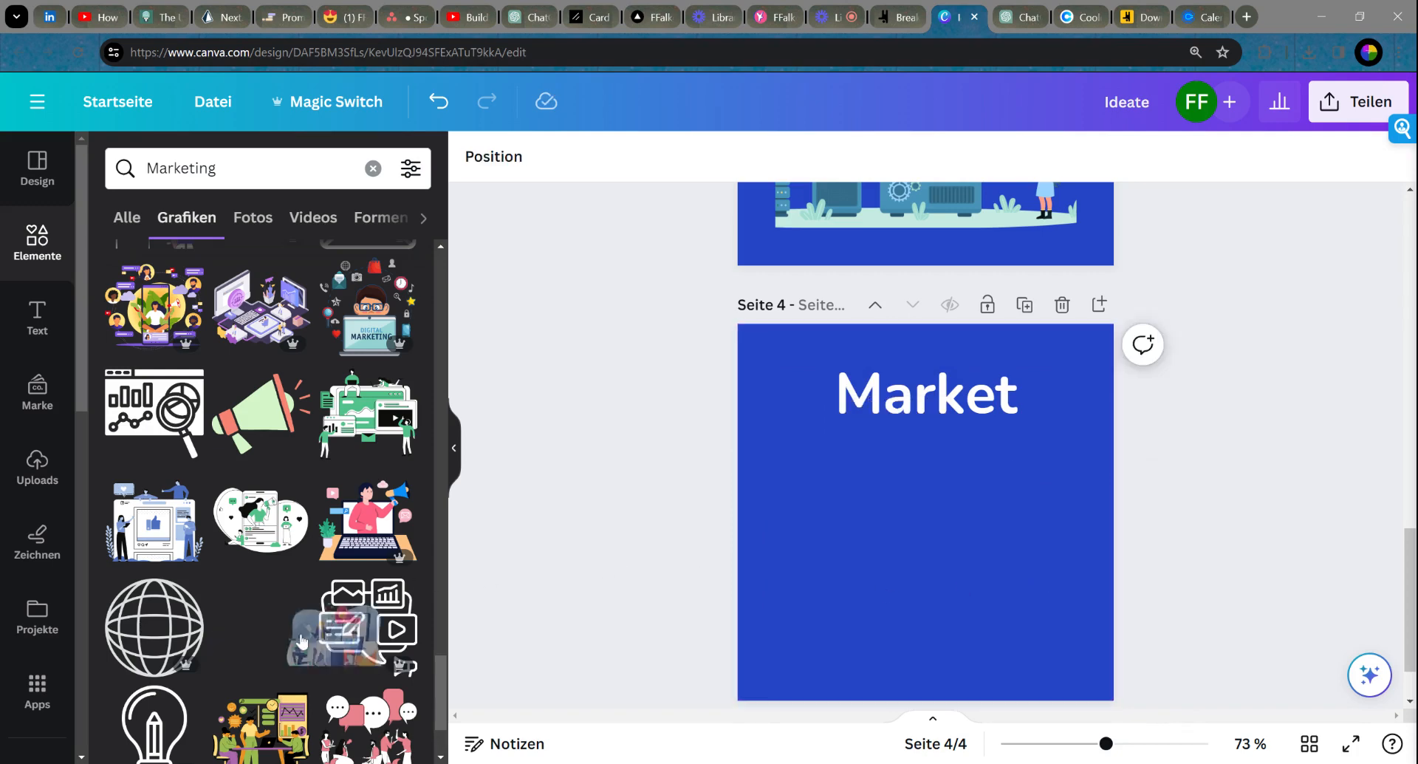
pyautogui.moveTo(960, 558); pyautogui.dragTo(852, 539)
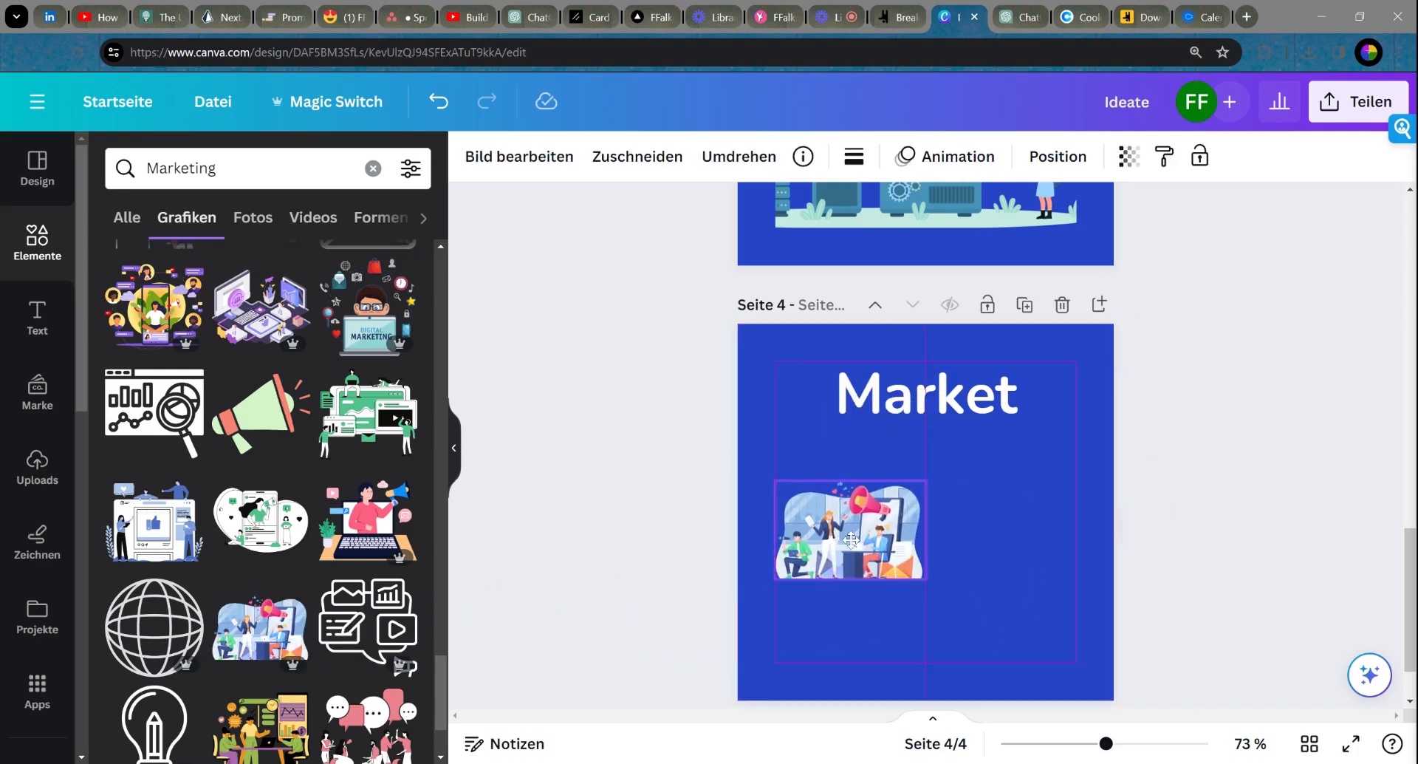
pyautogui.moveTo(927, 578); pyautogui.dragTo(1048, 659)
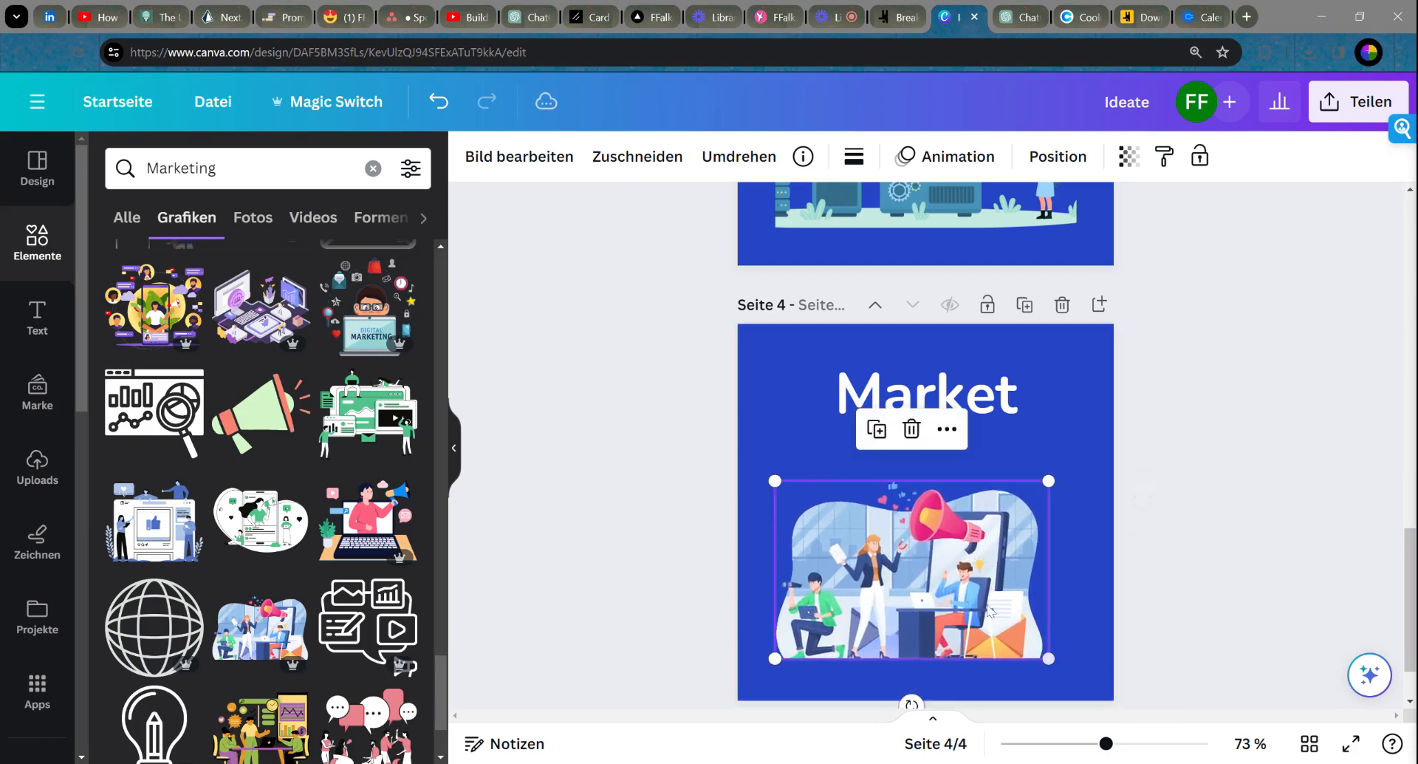
pyautogui.moveTo(990, 610); pyautogui.dragTo(1000, 601)
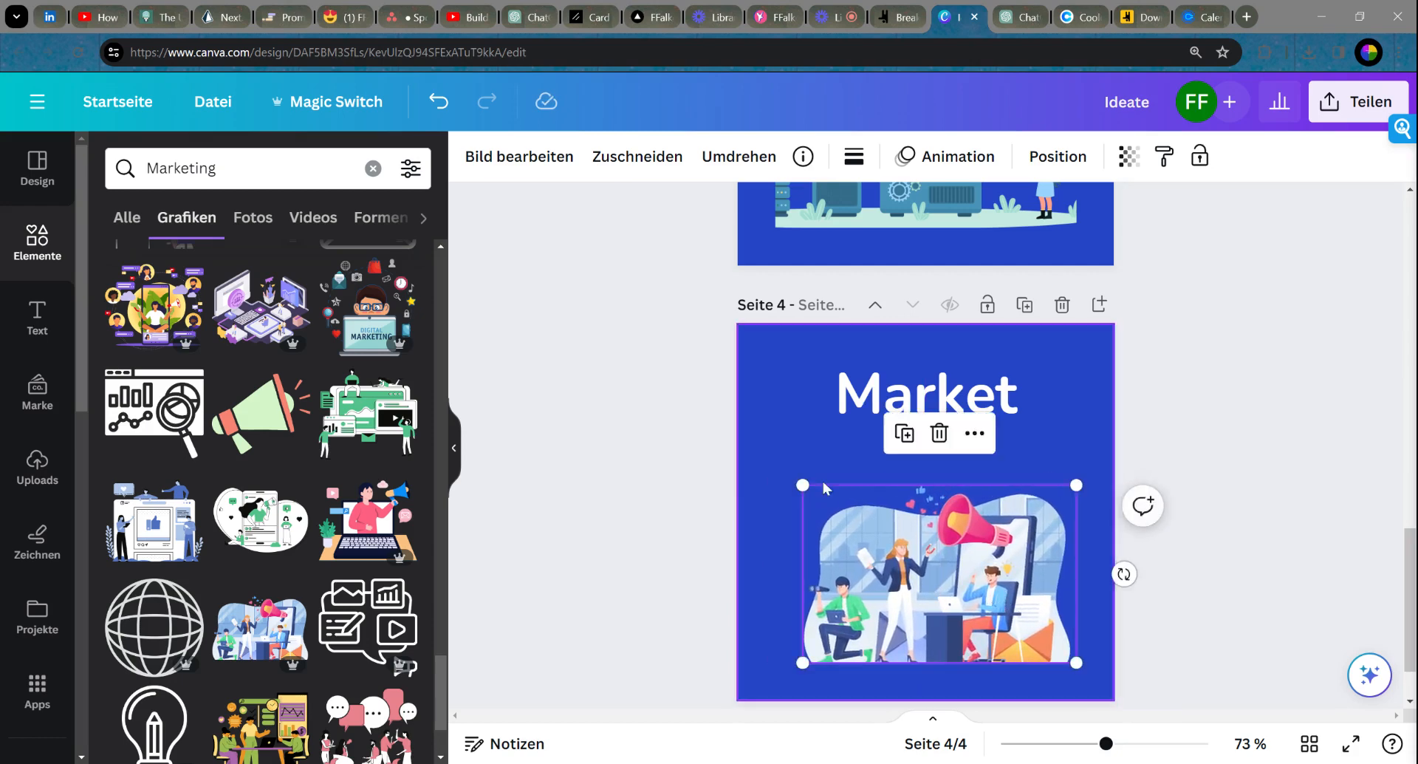
pyautogui.moveTo(803, 486); pyautogui.dragTo(774, 470)
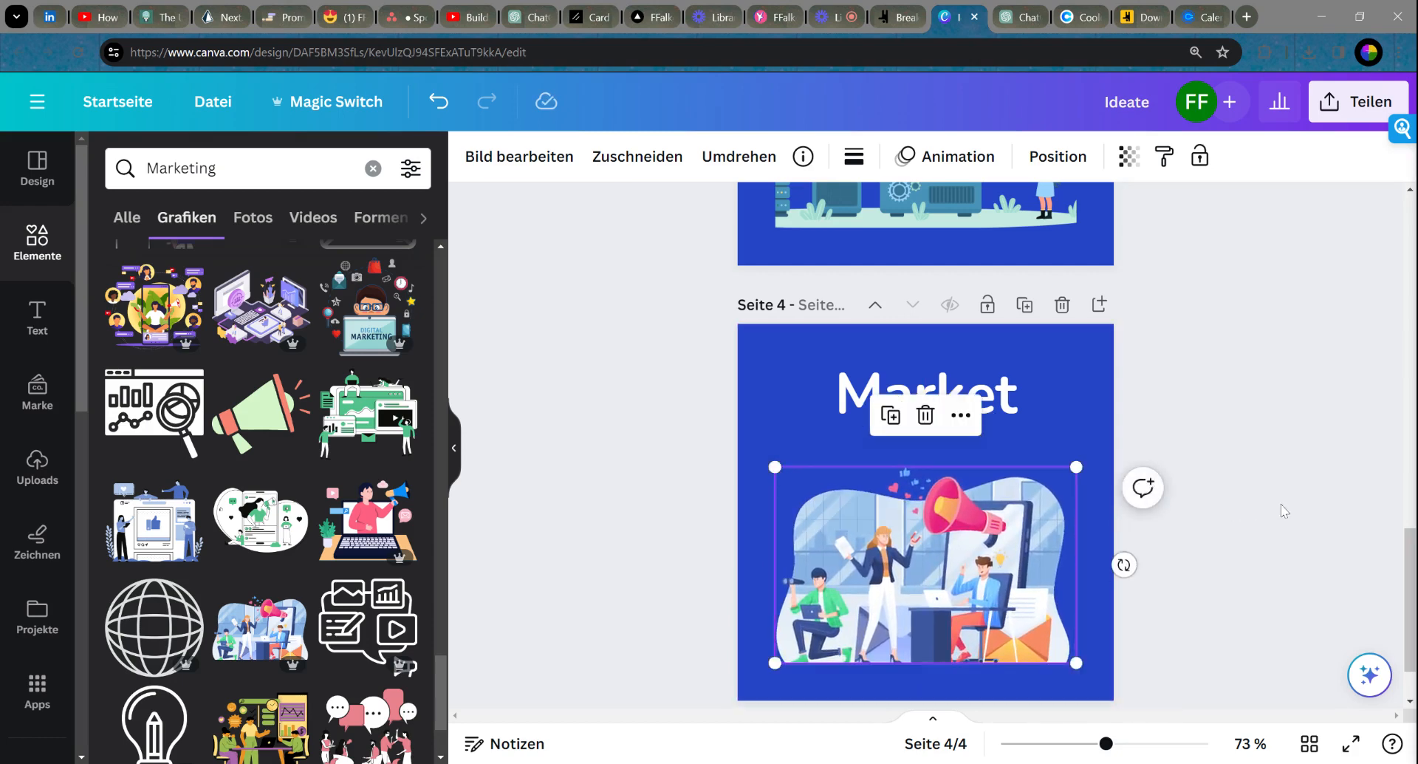
pyautogui.click(1177, 523)
# Step: Enlarge the page-1 lightbulb illustration slightly
pyautogui.scroll(5, 923, 511)
pyautogui.scroll(10, 923, 512)
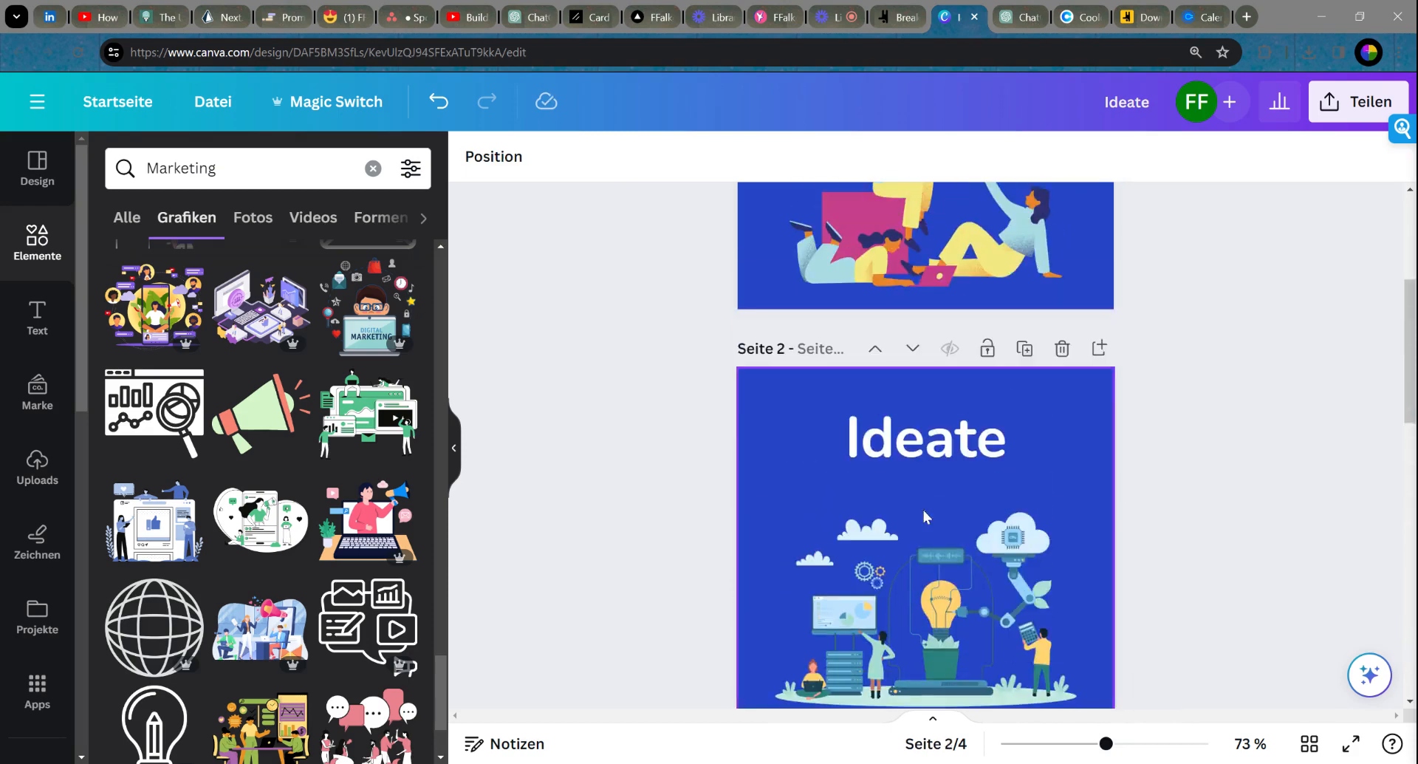
pyautogui.click(836, 489)
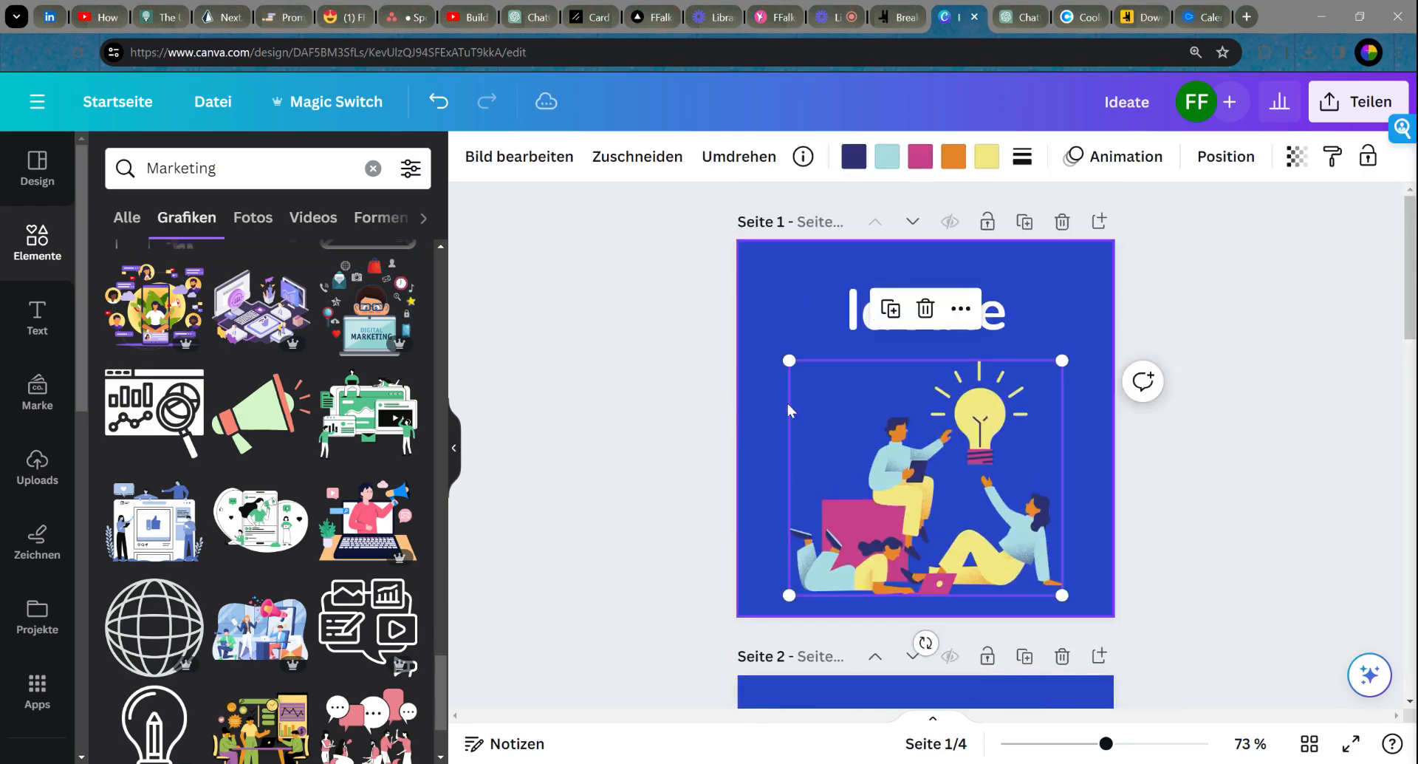
pyautogui.moveTo(789, 359); pyautogui.dragTo(785, 358)
pyautogui.scroll(-5, 920, 434)
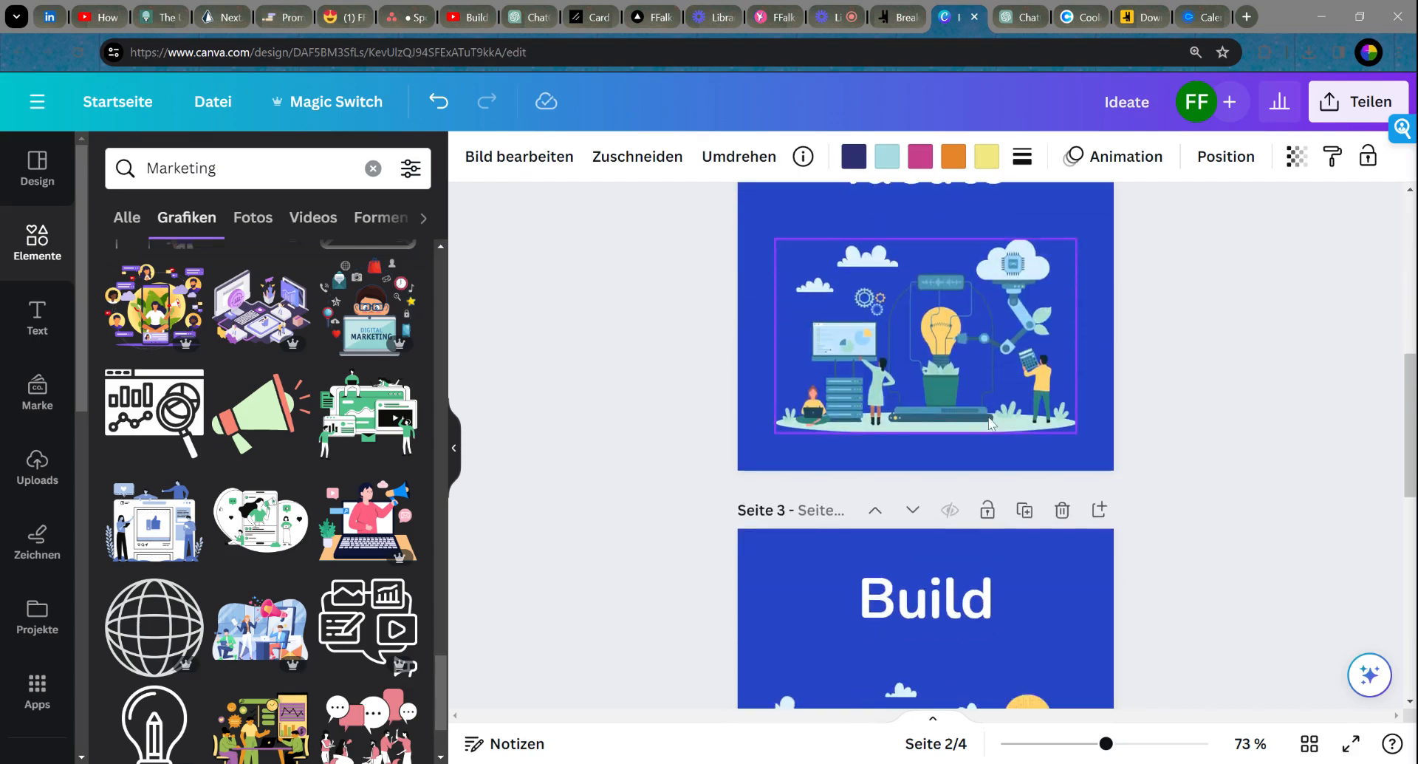
pyautogui.scroll(4, 960, 432)
# Step: Delete the duplicate Ideate page, leaving three pages
pyautogui.click(1063, 402)
pyautogui.scroll(-8, 931, 517)
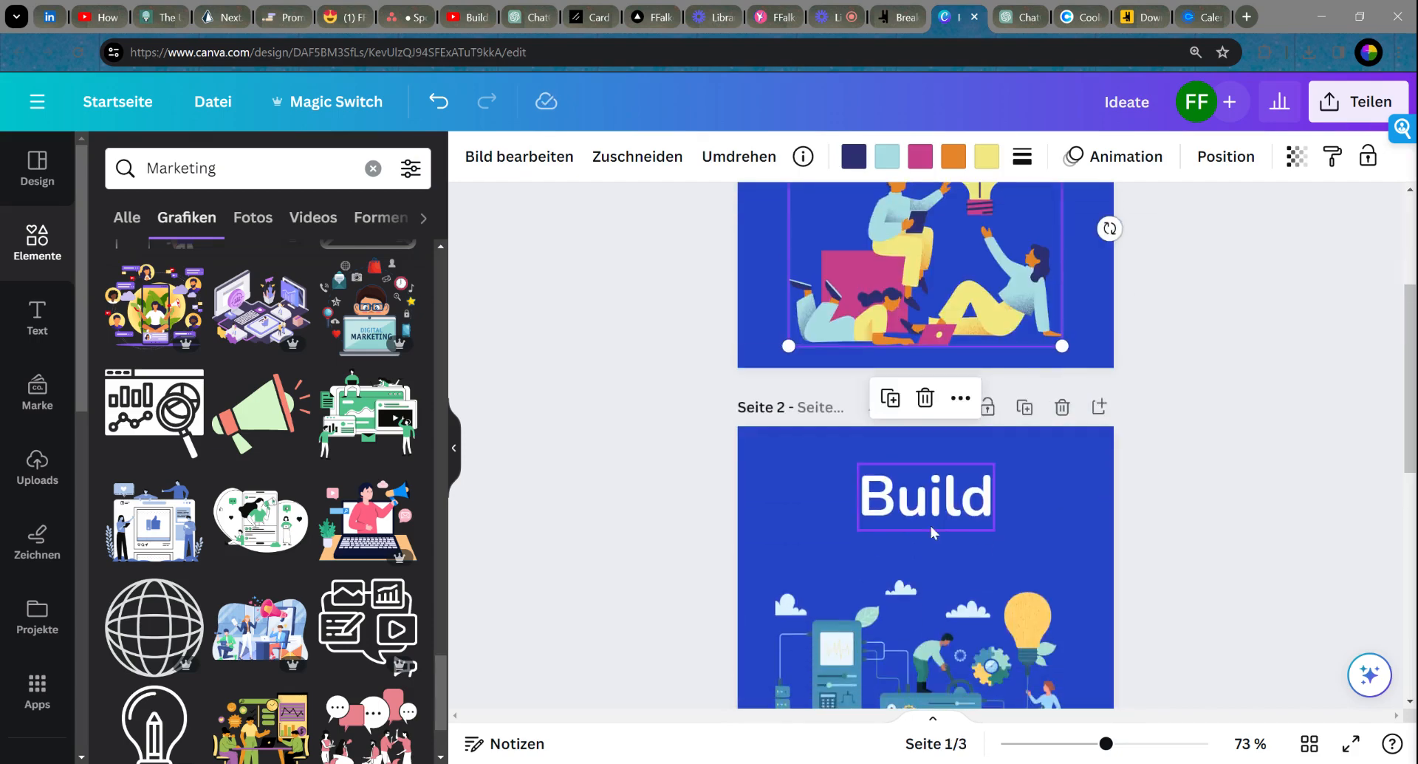
pyautogui.scroll(9, 921, 561)
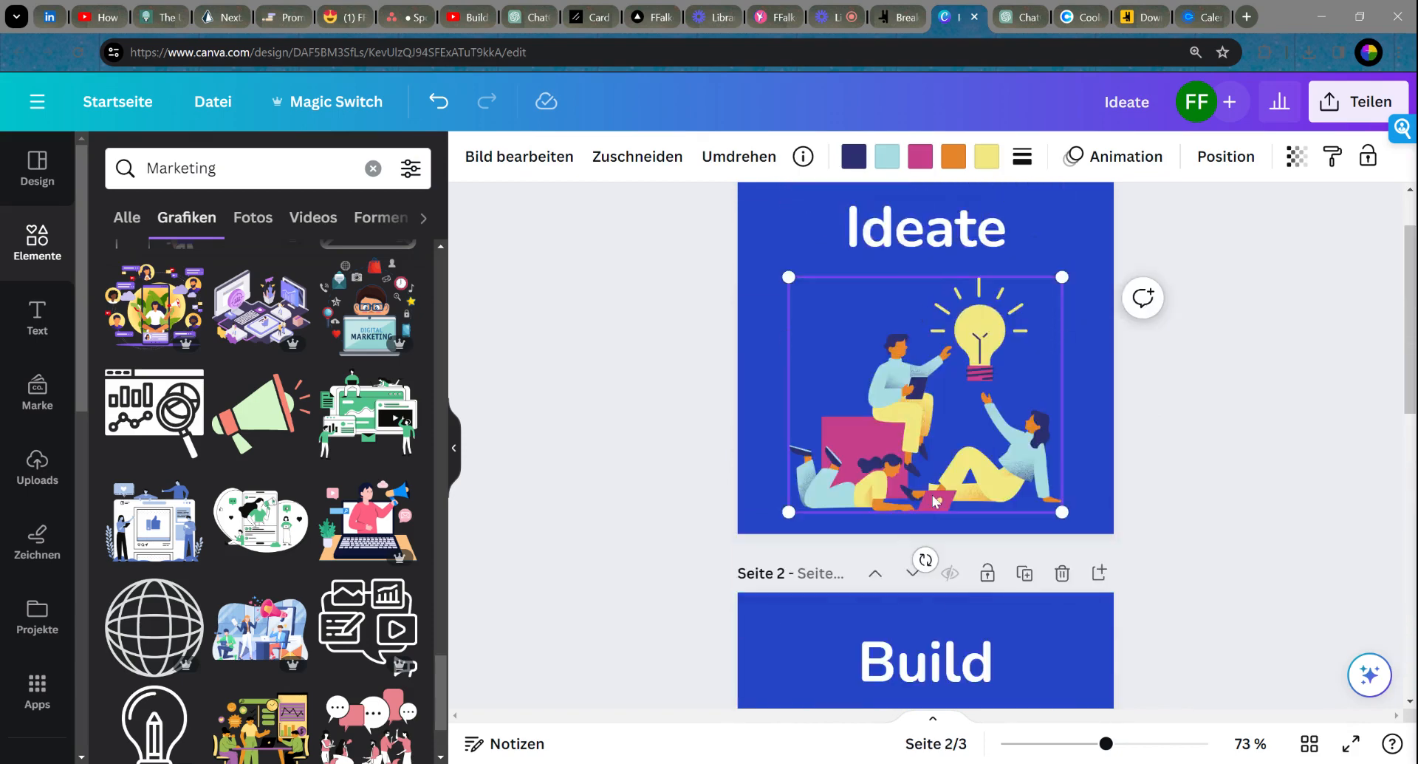
pyautogui.scroll(-7, 922, 392)
pyautogui.scroll(8, 953, 512)
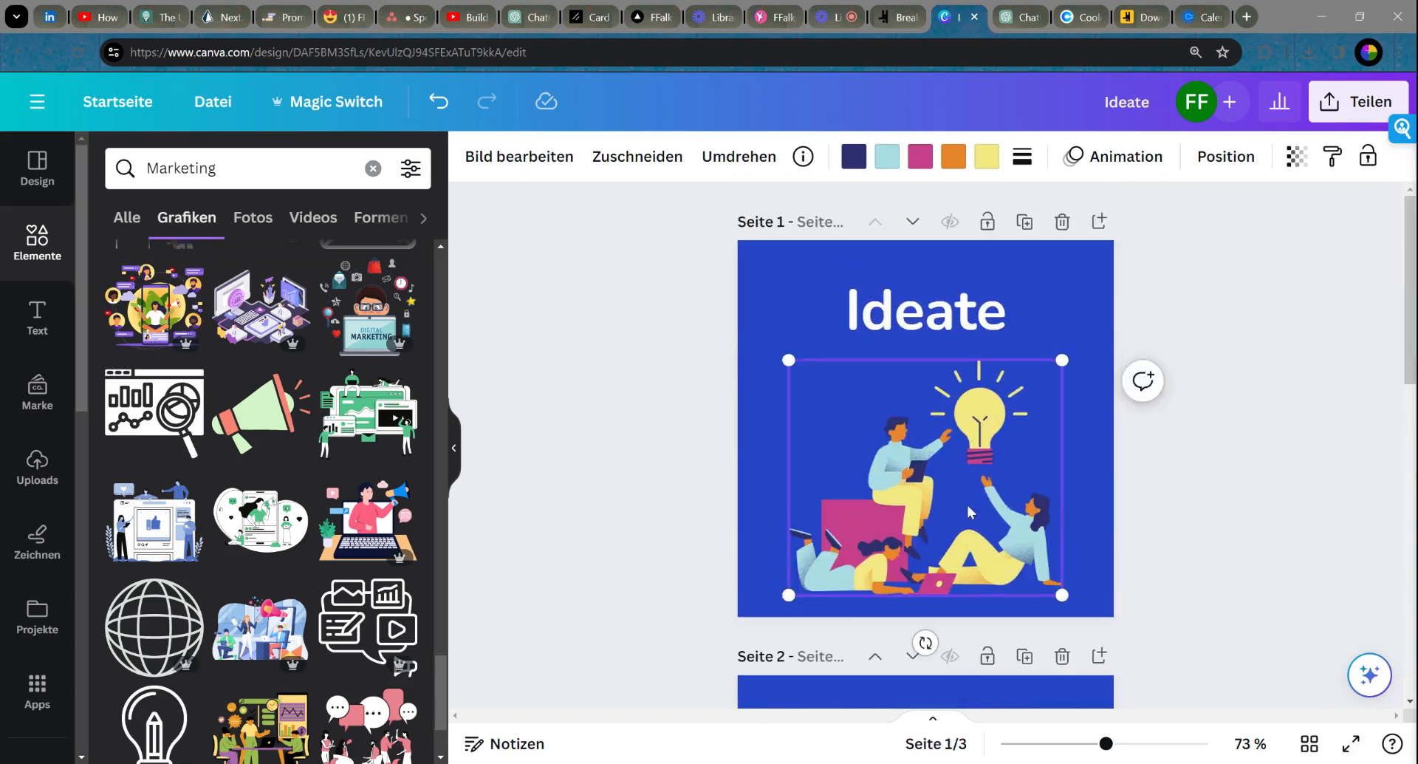
# Step: Download the Ideate design as a PNG and return to the Breakdance page builder
pyautogui.click(1356, 110)
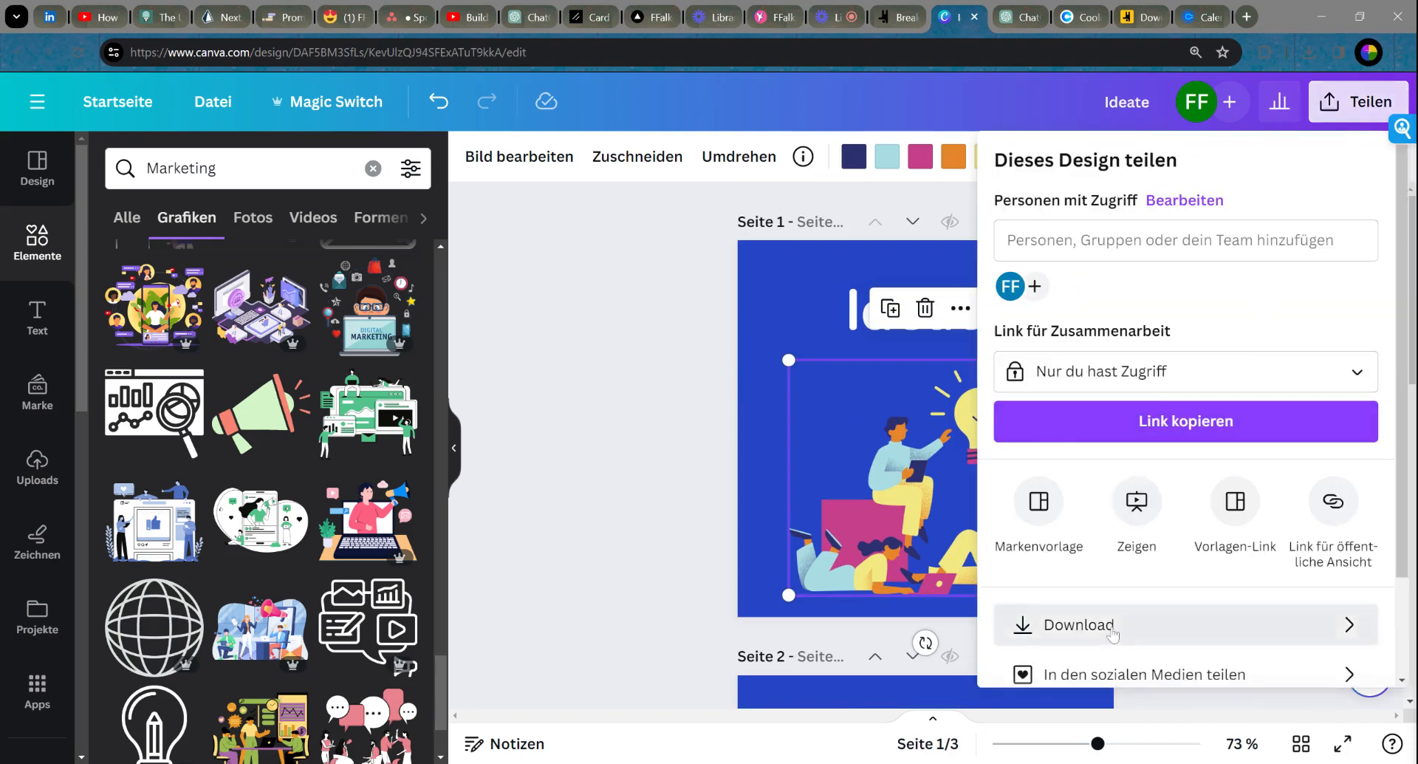
pyautogui.click(1114, 626)
pyautogui.click(1139, 577)
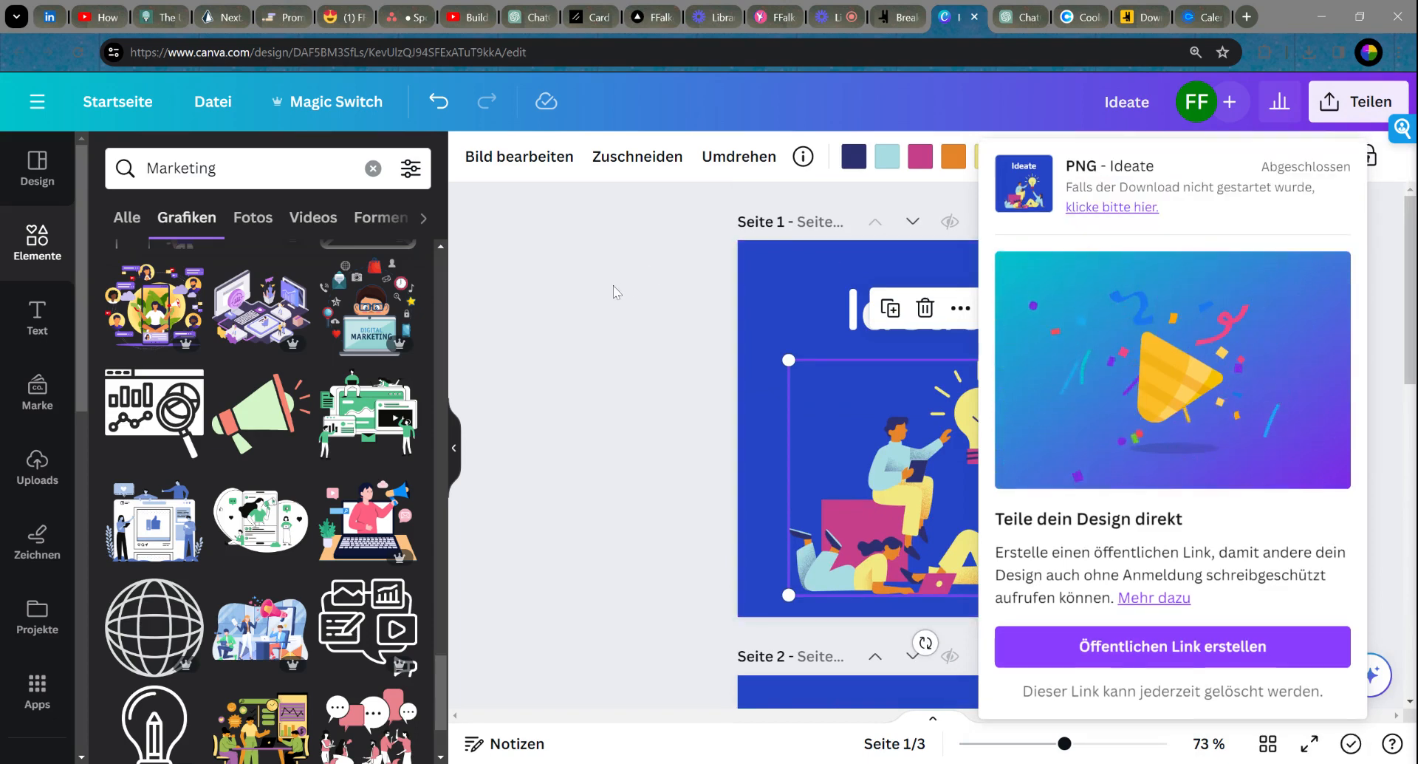
pyautogui.click(613, 285)
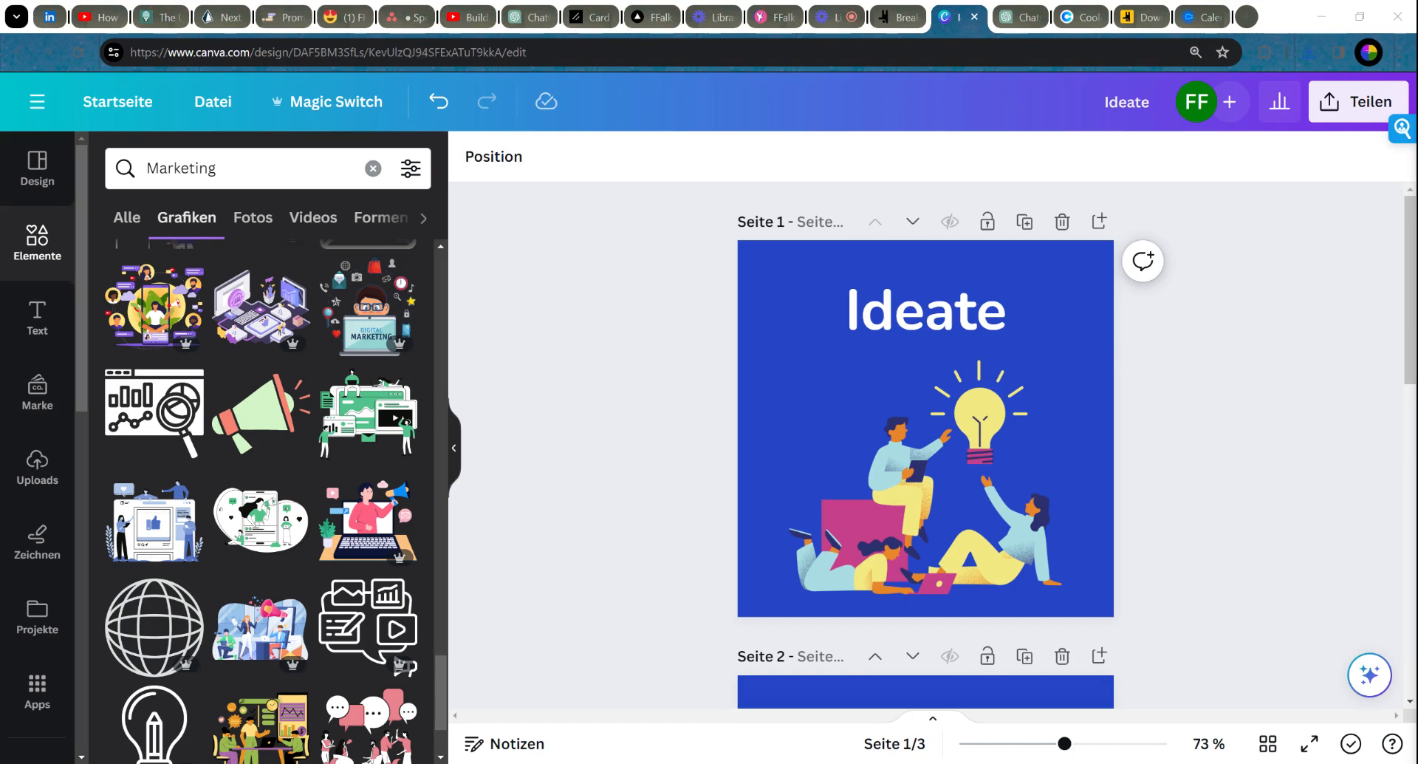
pyautogui.click(898, 21)
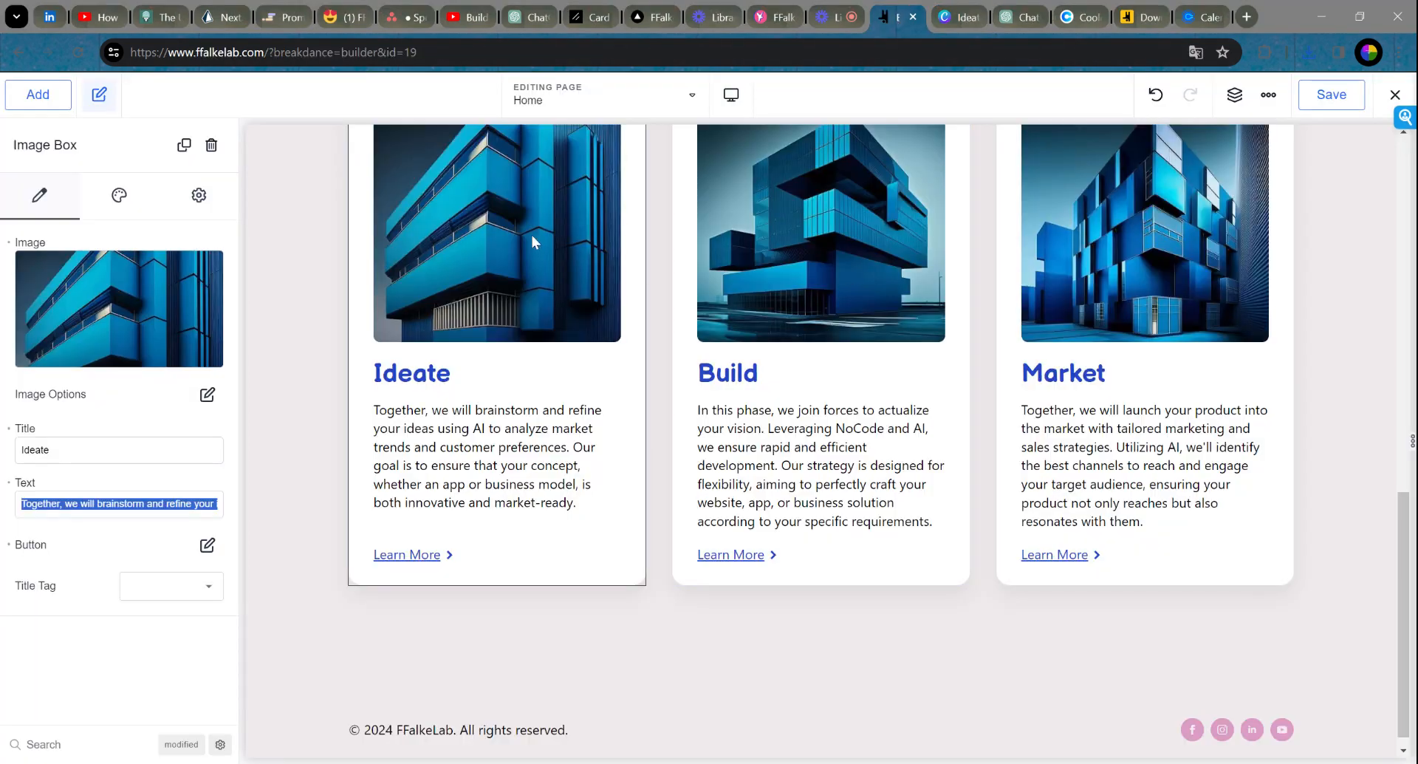
# Step: Upload 1.png as the new image for the Ideate card
pyautogui.moveTo(59, 328)
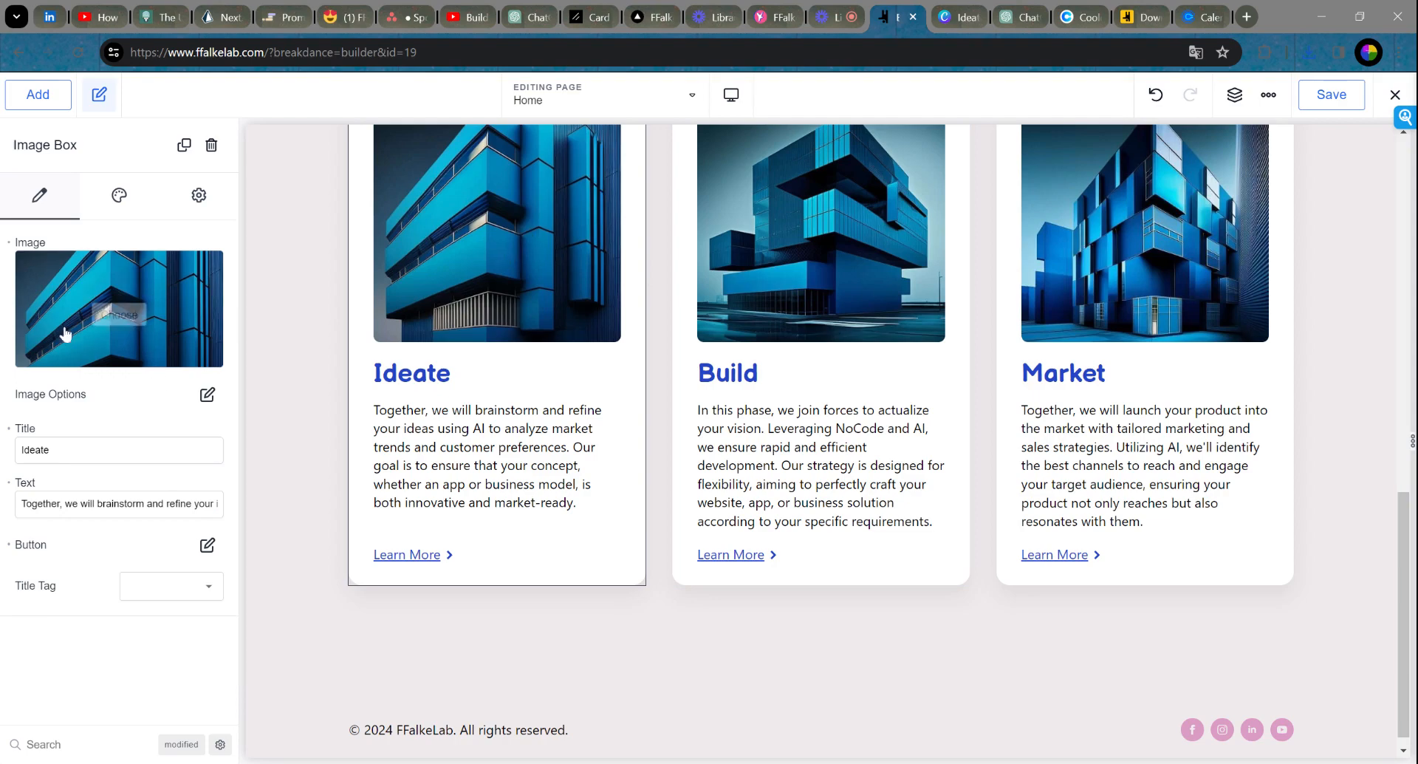
pyautogui.click(119, 310)
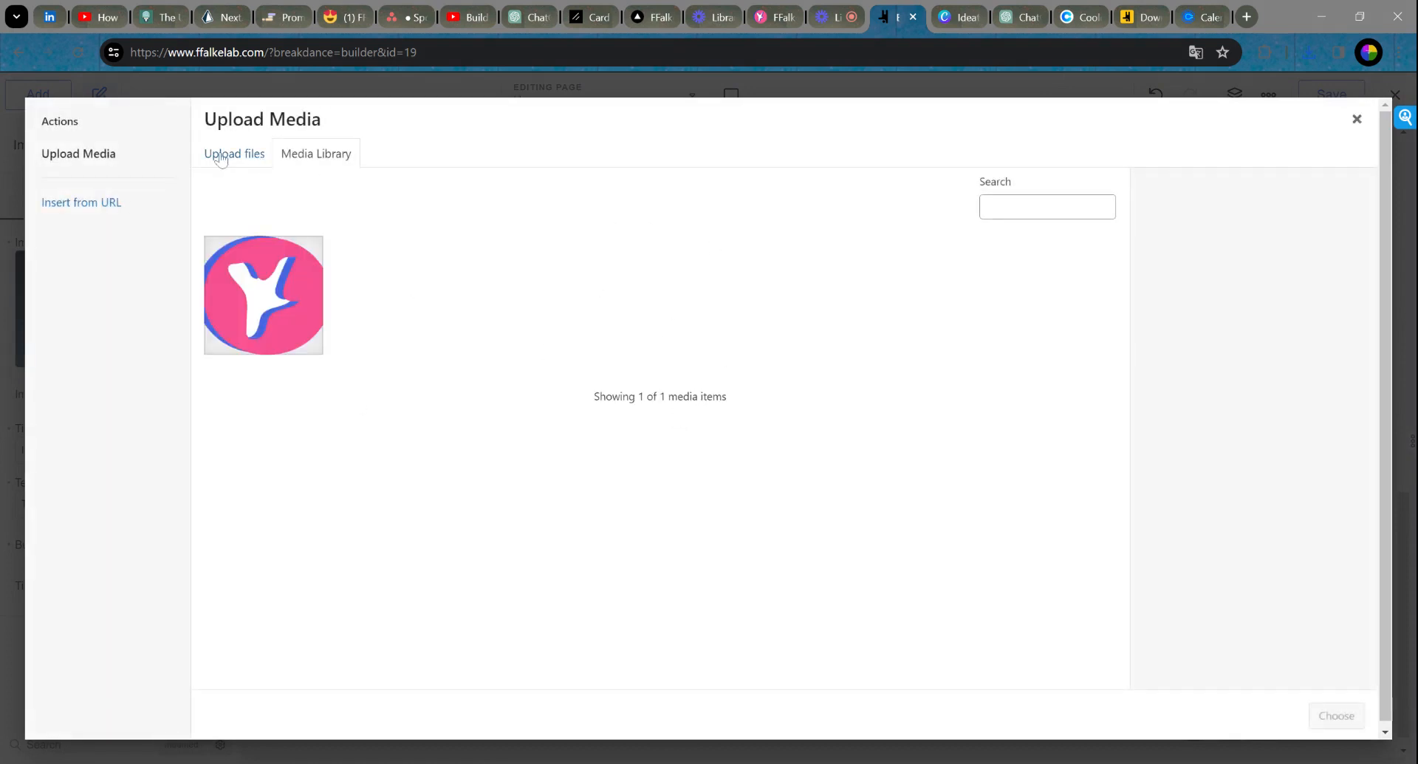
pyautogui.click(222, 156)
pyautogui.click(758, 420)
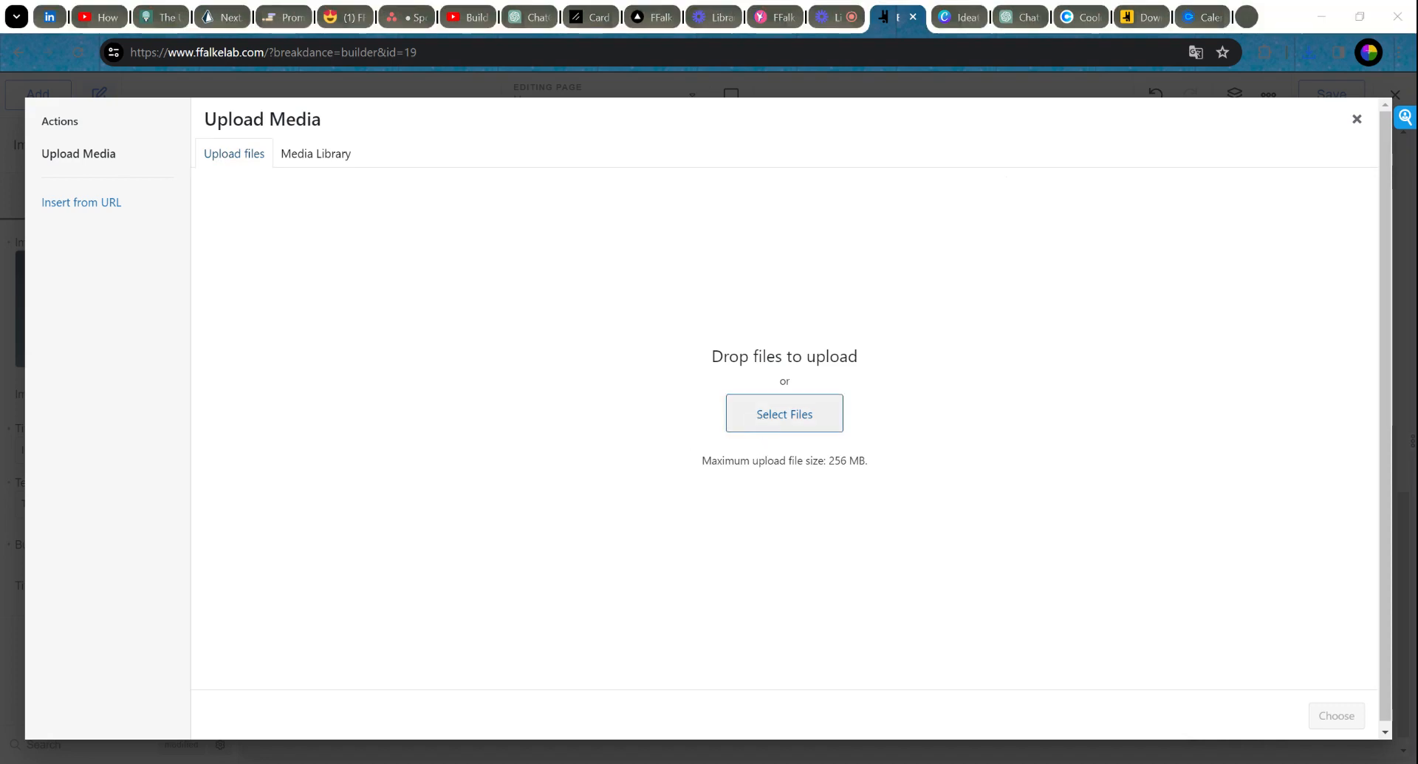
pyautogui.click(962, 508)
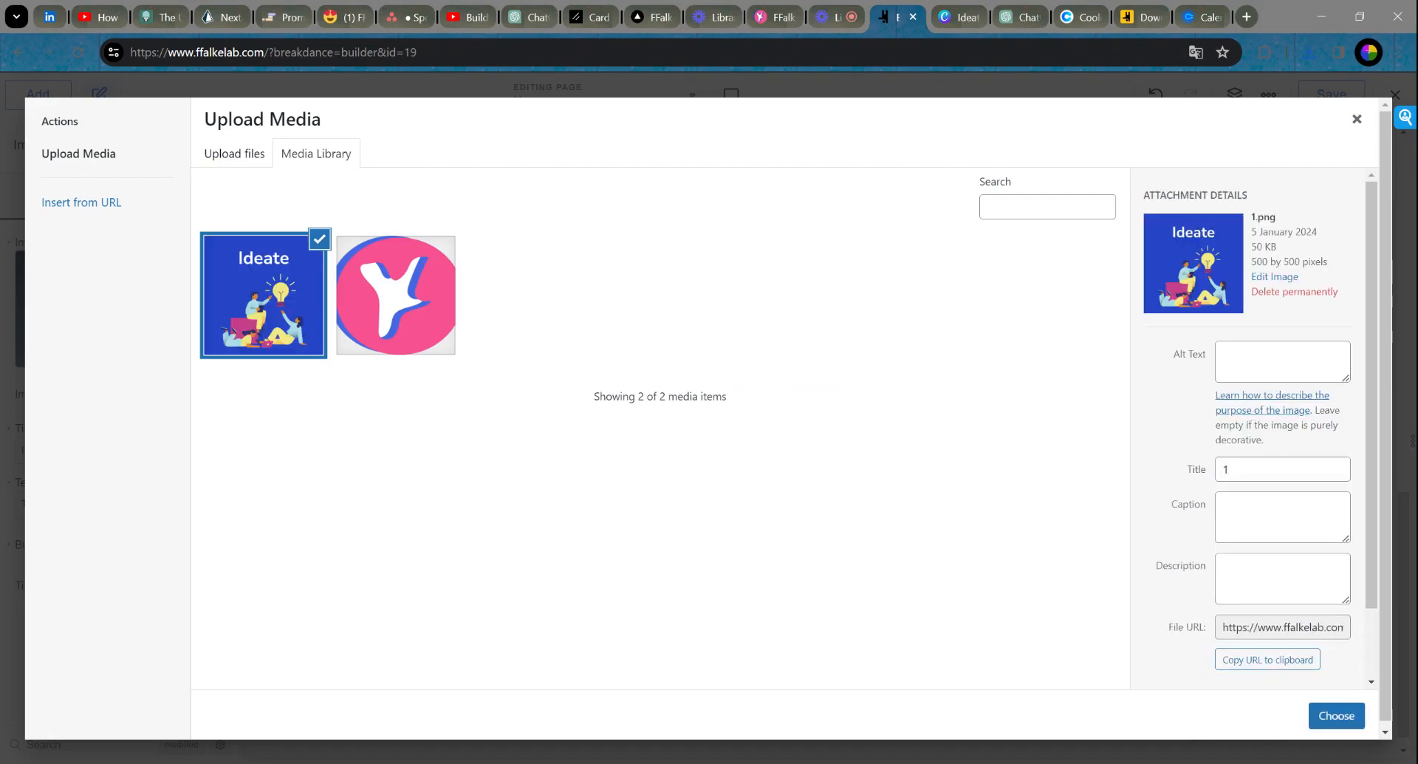
# Step: Set the image's alt text, title, caption and description to 'Ideate' and insert it
pyautogui.click(1282, 362)
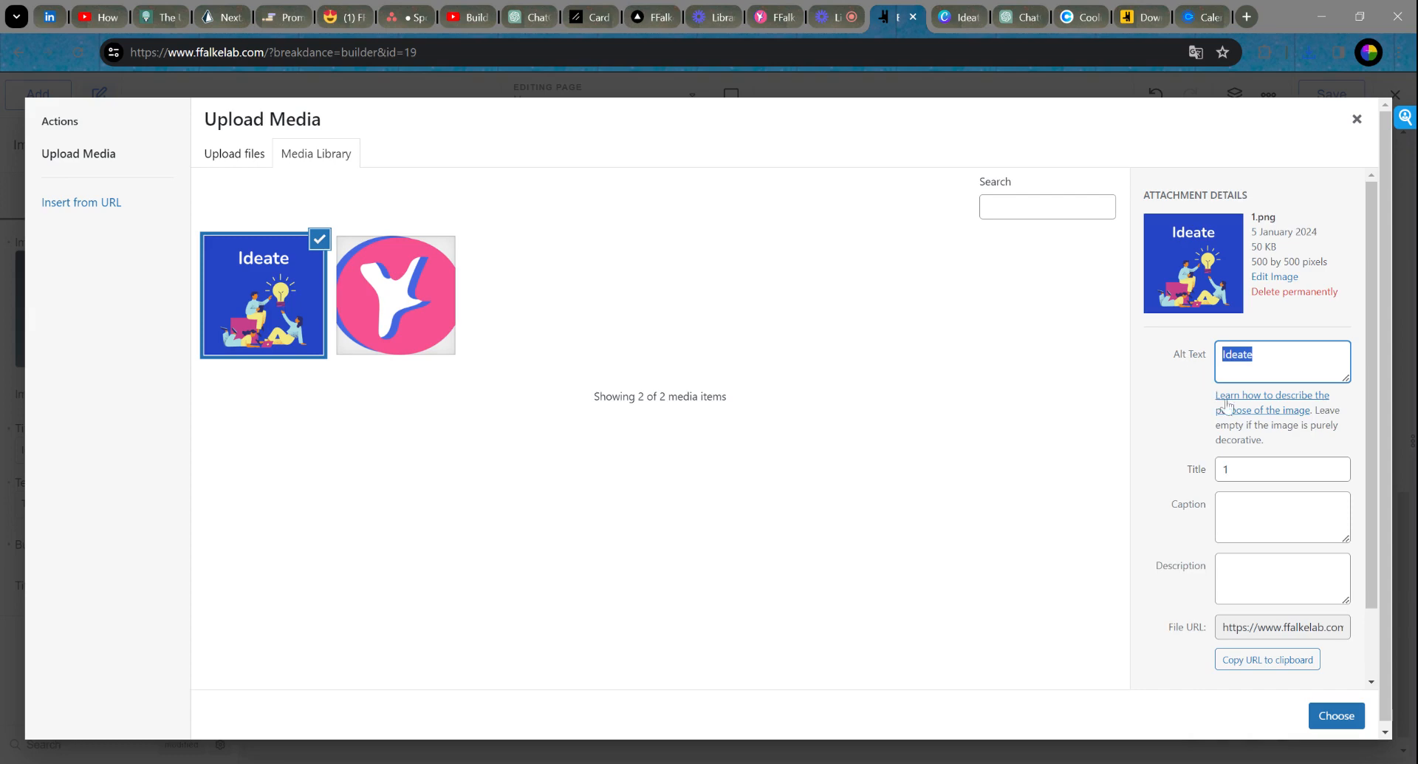
pyautogui.click(1281, 467)
pyautogui.write('Ideate')
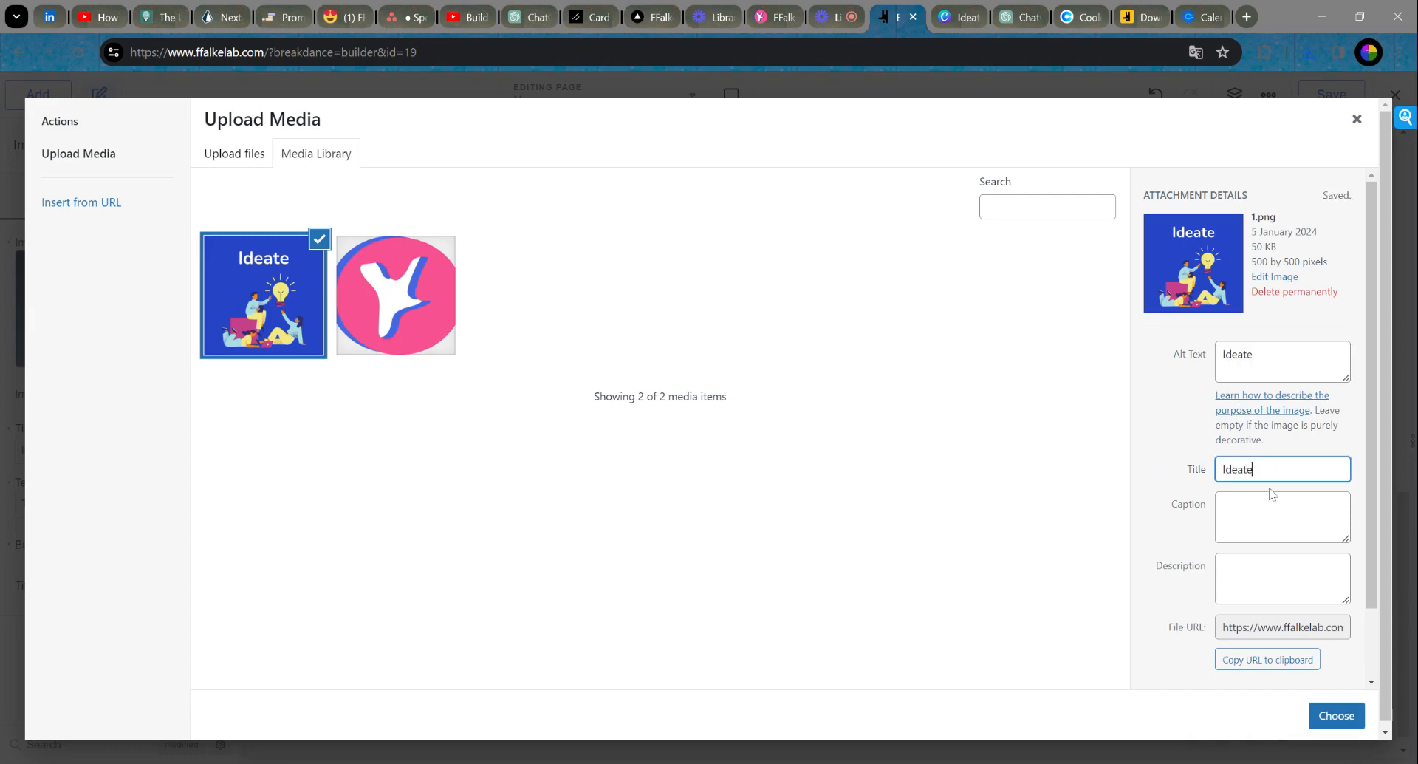
pyautogui.click(1282, 515)
pyautogui.click(1282, 578)
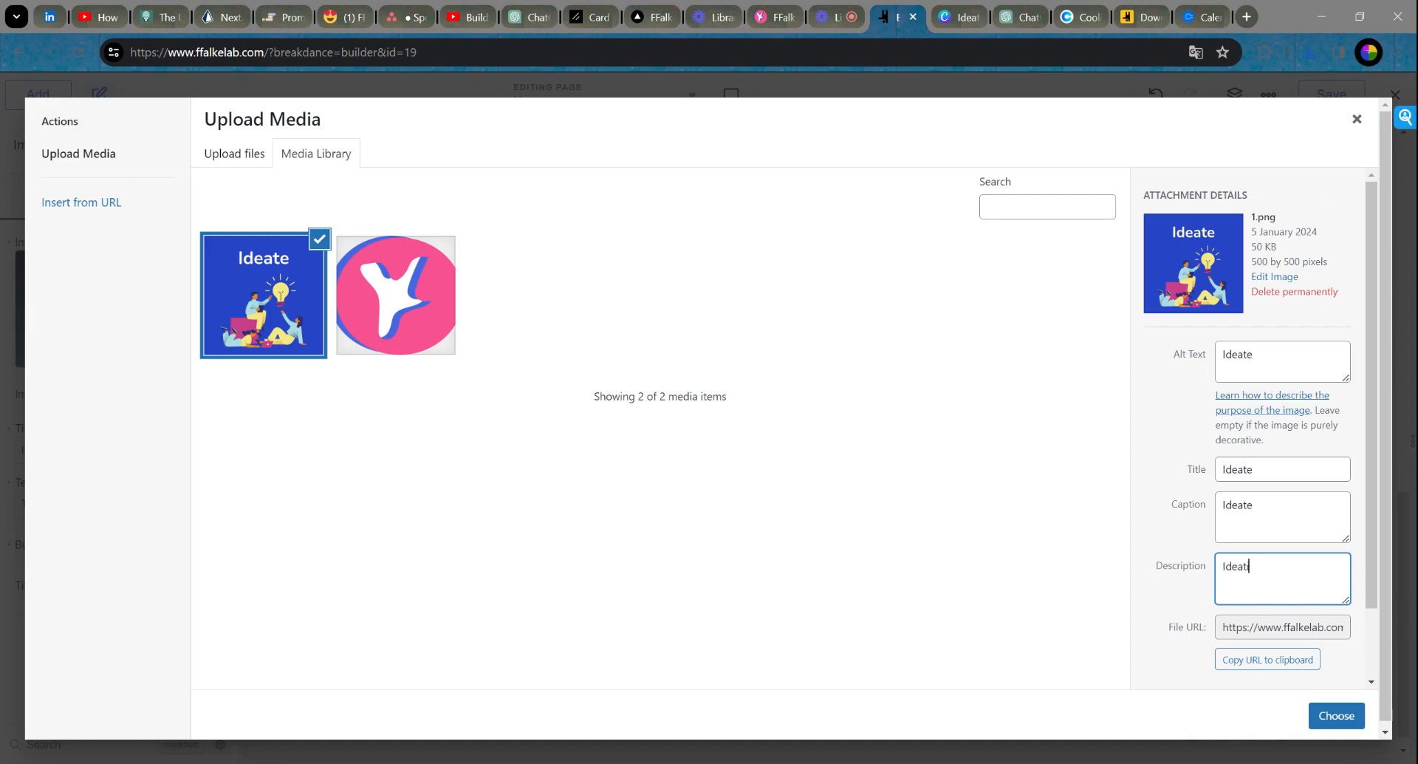
pyautogui.click(1333, 715)
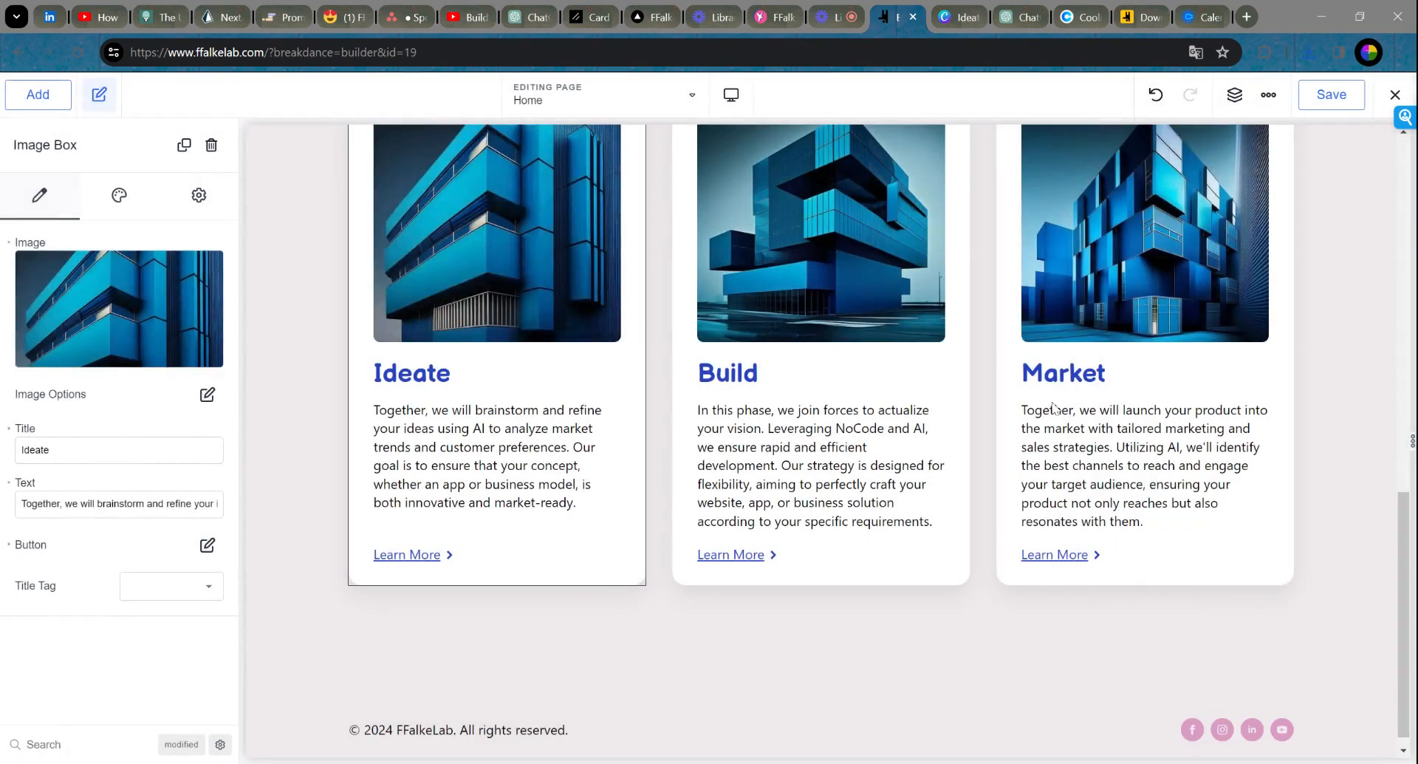
pyautogui.scroll(1, 579, 331)
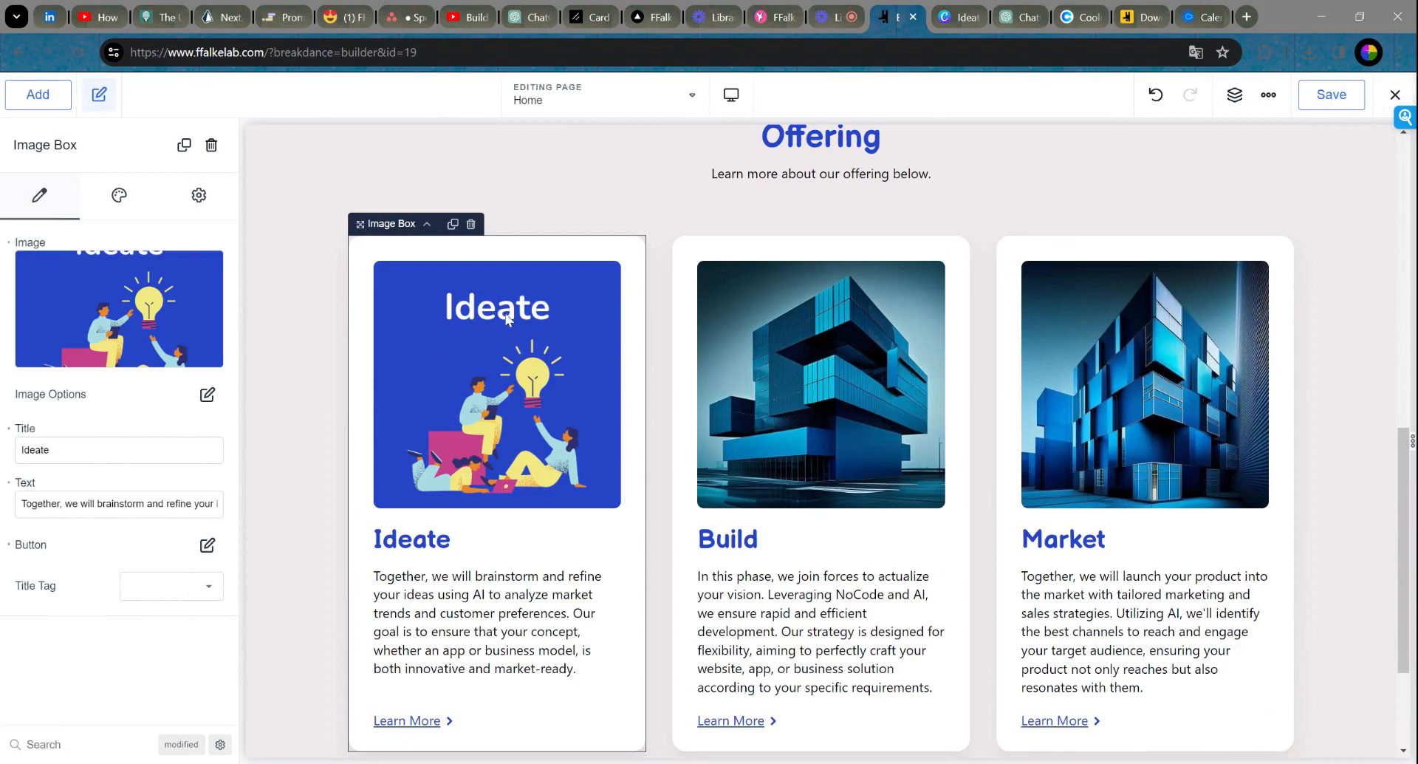
pyautogui.scroll(-1, 518, 389)
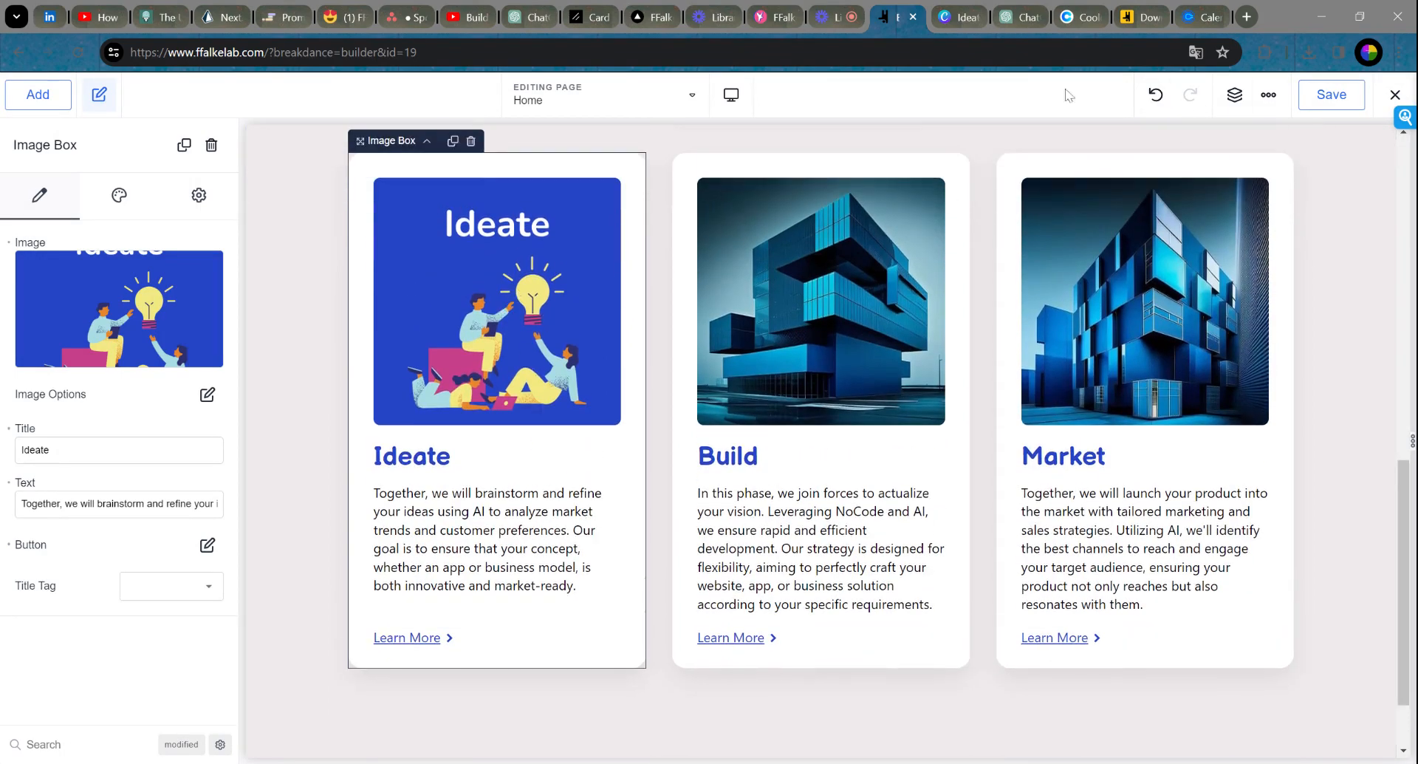
pyautogui.hotkey('ctrl', 'Tab')
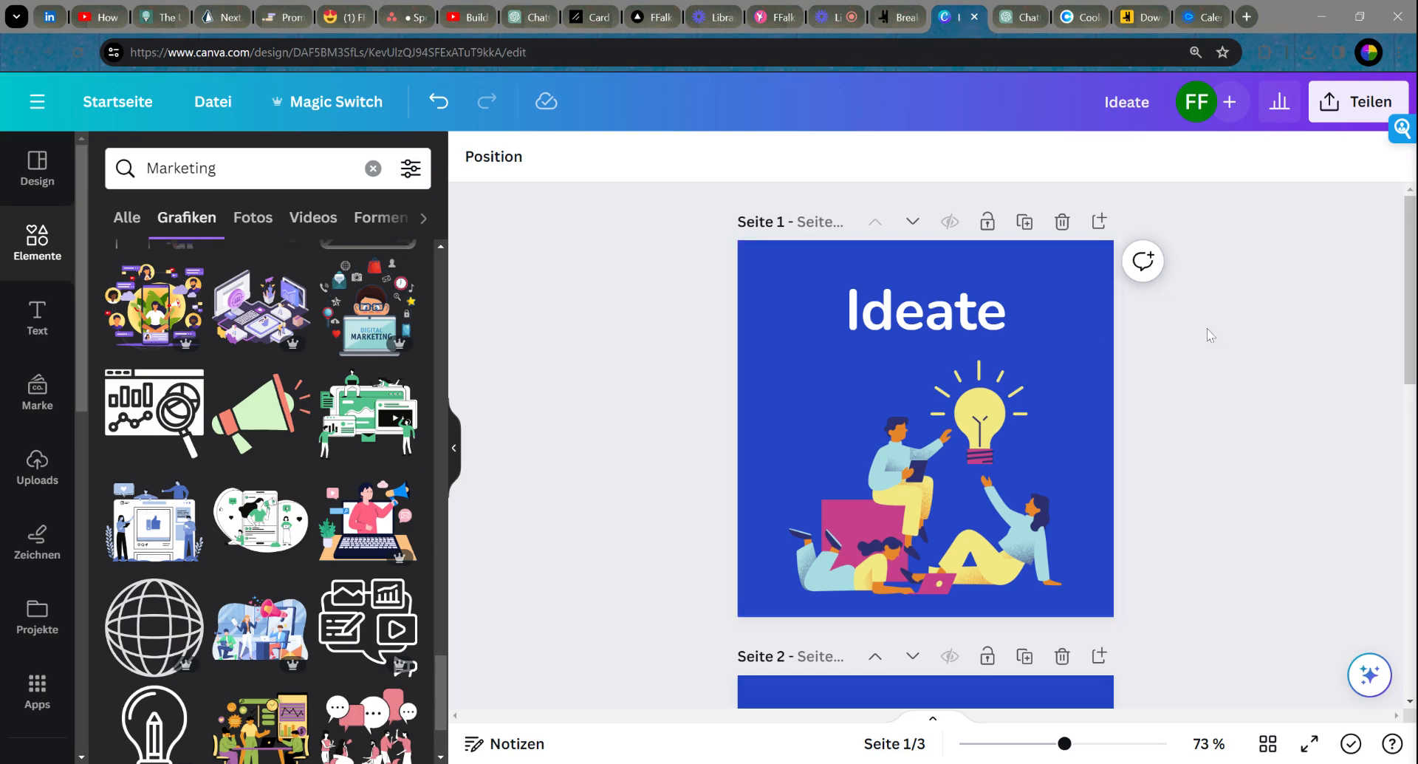
# Step: Delete the Ideate heading on page 1 and centre its illustration
pyautogui.click(918, 320)
pyautogui.press('Delete')
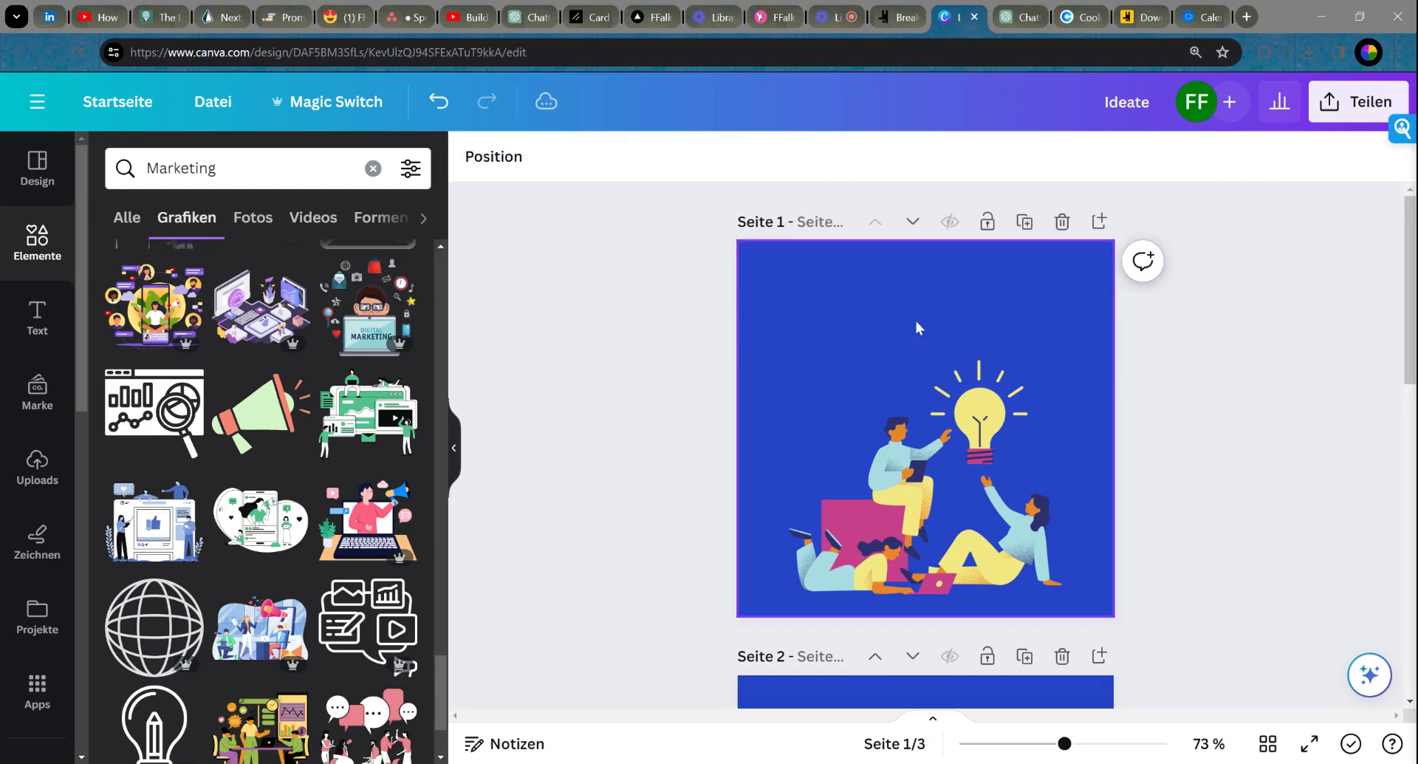
pyautogui.scroll(-2, 917, 321)
pyautogui.scroll(2, 934, 334)
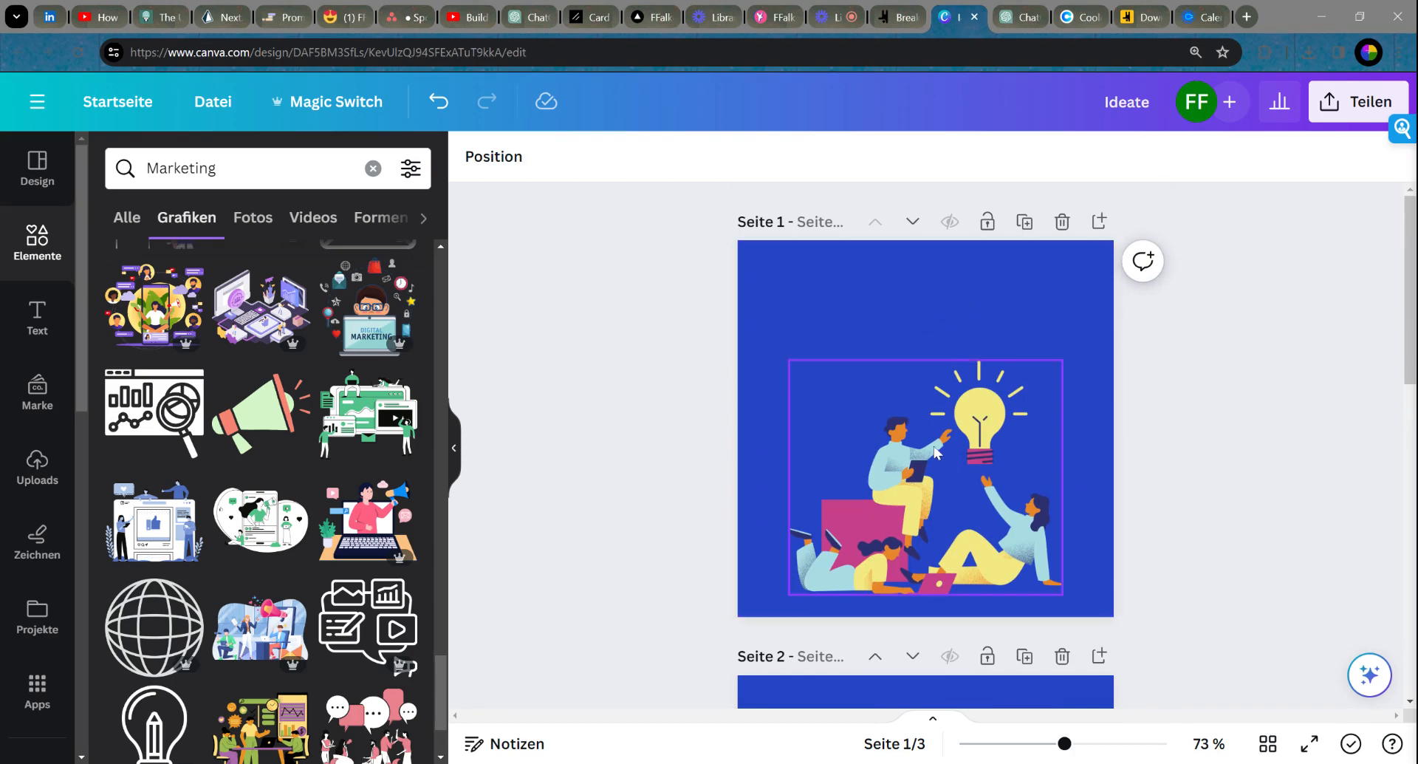
pyautogui.moveTo(934, 452); pyautogui.dragTo(934, 402)
pyautogui.click(1113, 433)
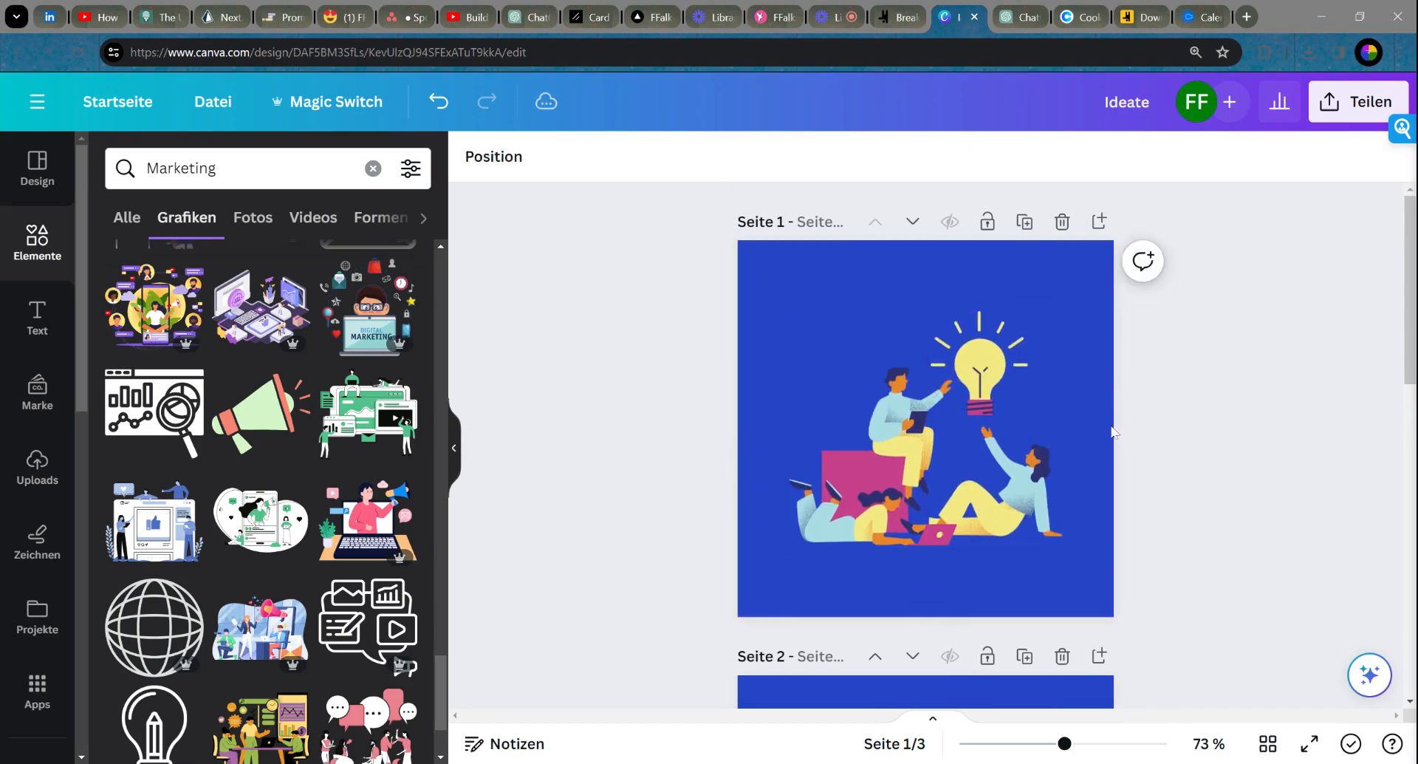
# Step: Move the page-2 Build illustration up to the page centre
pyautogui.scroll(-7, 1054, 411)
pyautogui.scroll(2, 1054, 412)
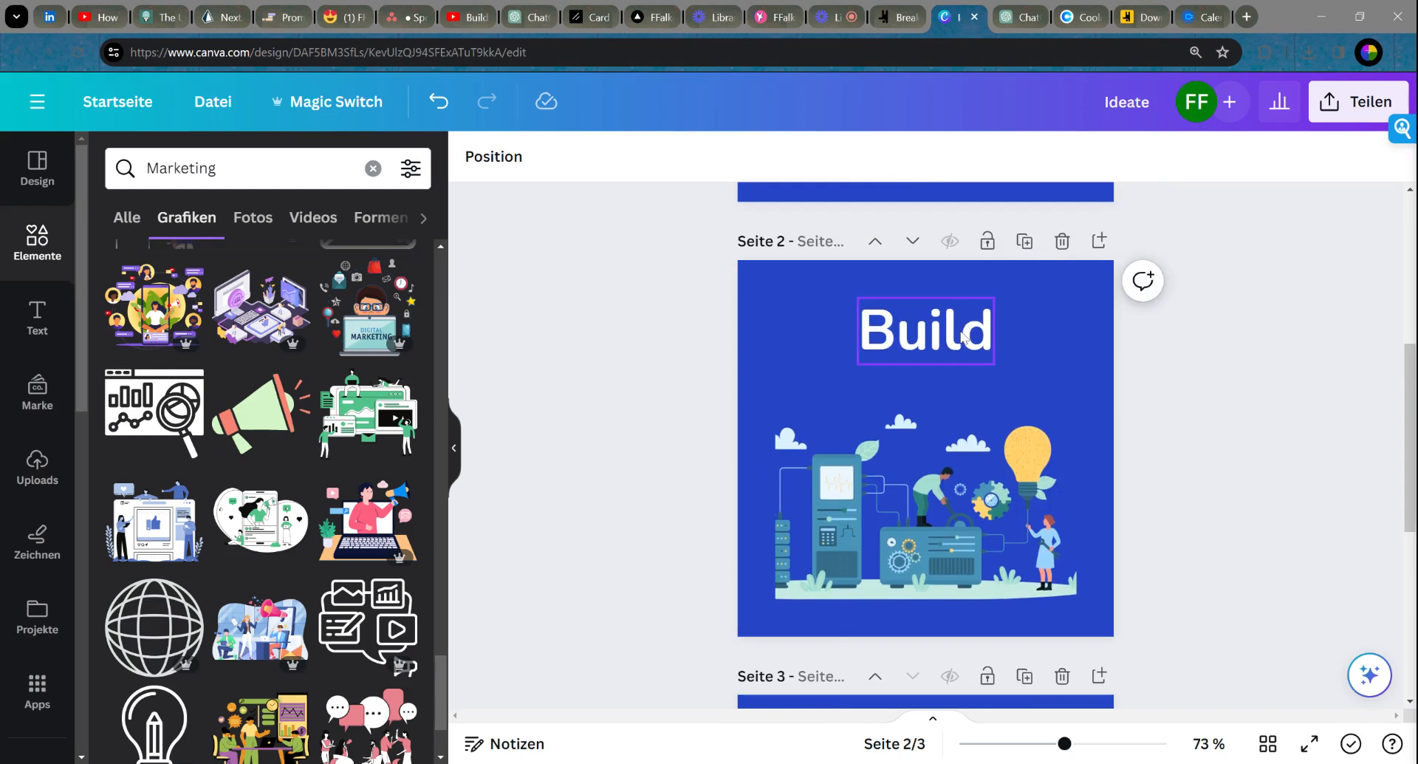
pyautogui.moveTo(949, 510); pyautogui.dragTo(948, 432)
pyautogui.scroll(4, 933, 354)
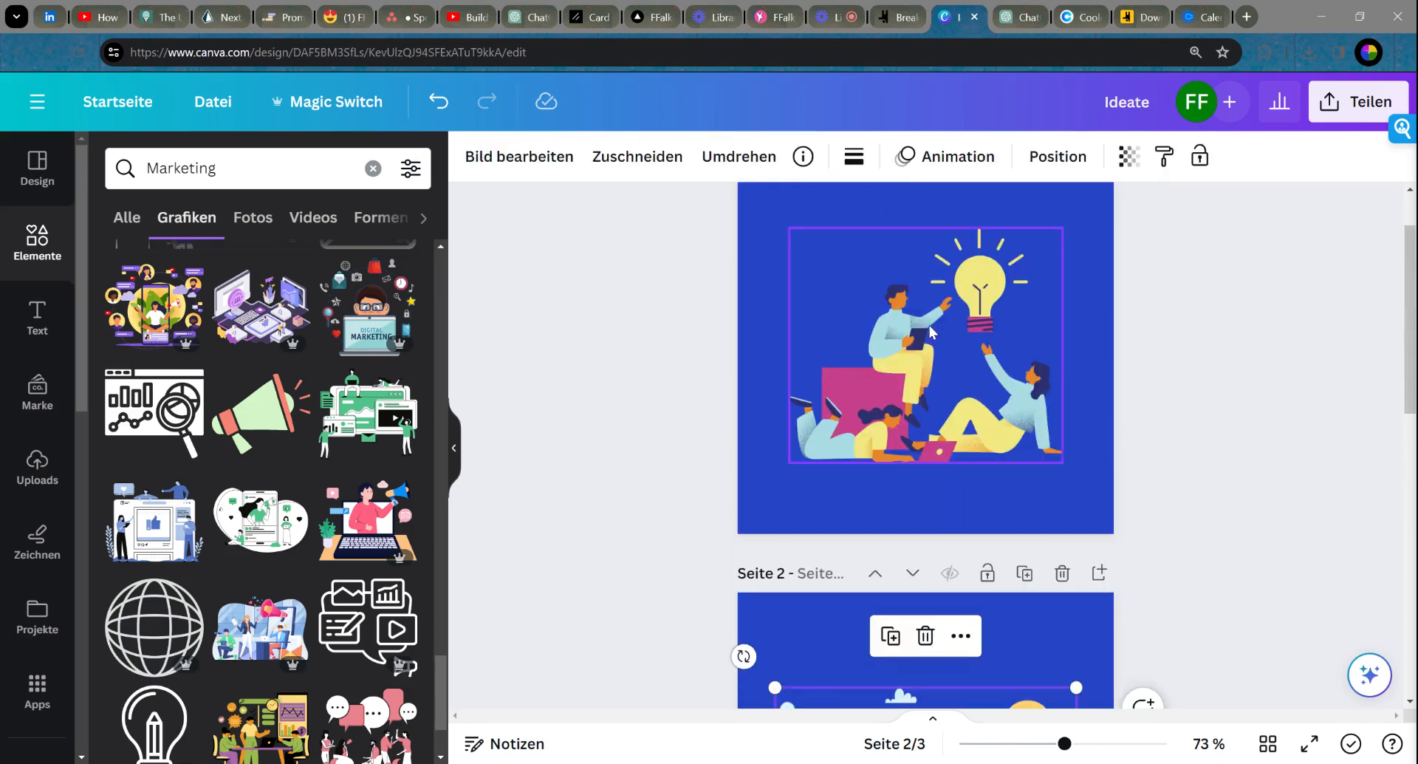
pyautogui.scroll(2, 930, 327)
pyautogui.moveTo(916, 425); pyautogui.dragTo(916, 414)
pyautogui.scroll(-10, 1008, 395)
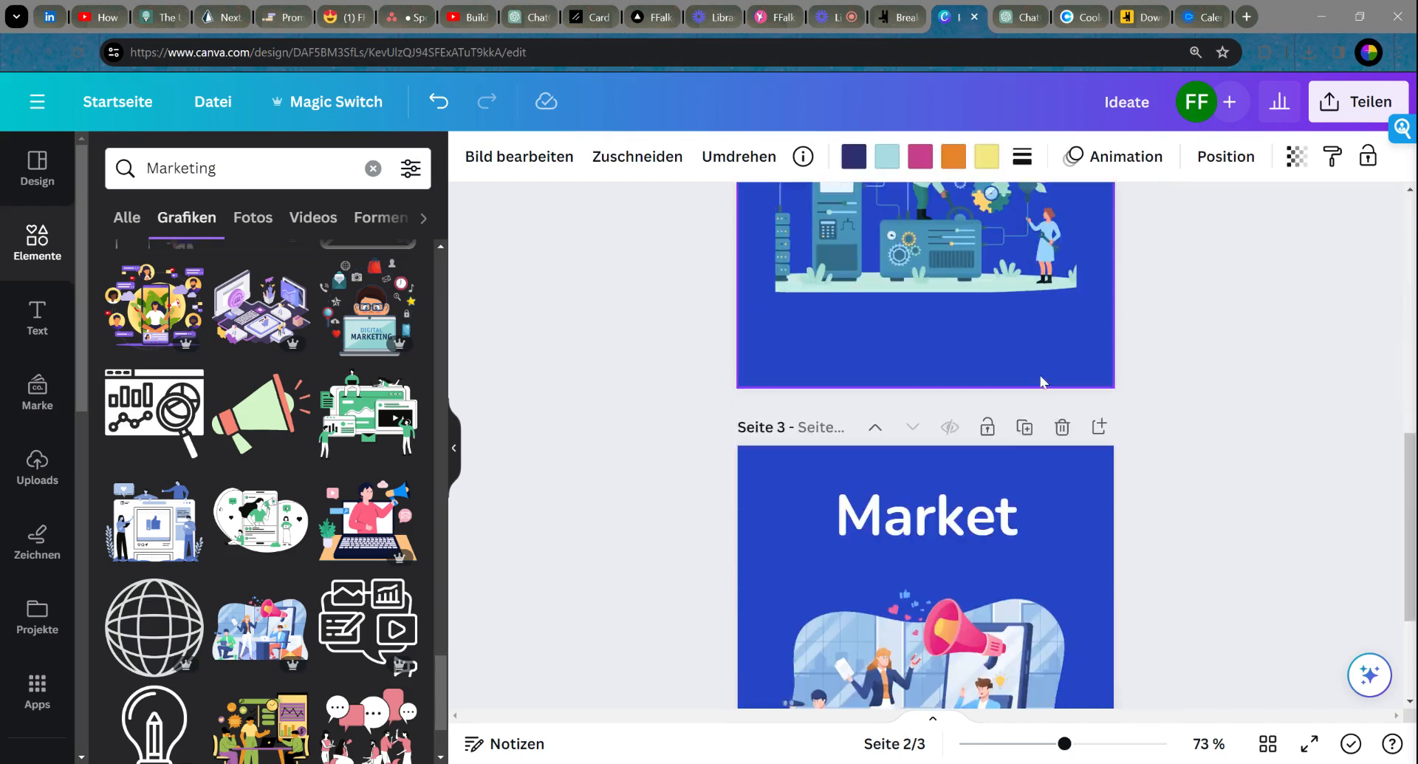
# Step: Delete the Market heading on page 3 and centre its illustration
pyautogui.click(964, 310)
pyautogui.press('Delete')
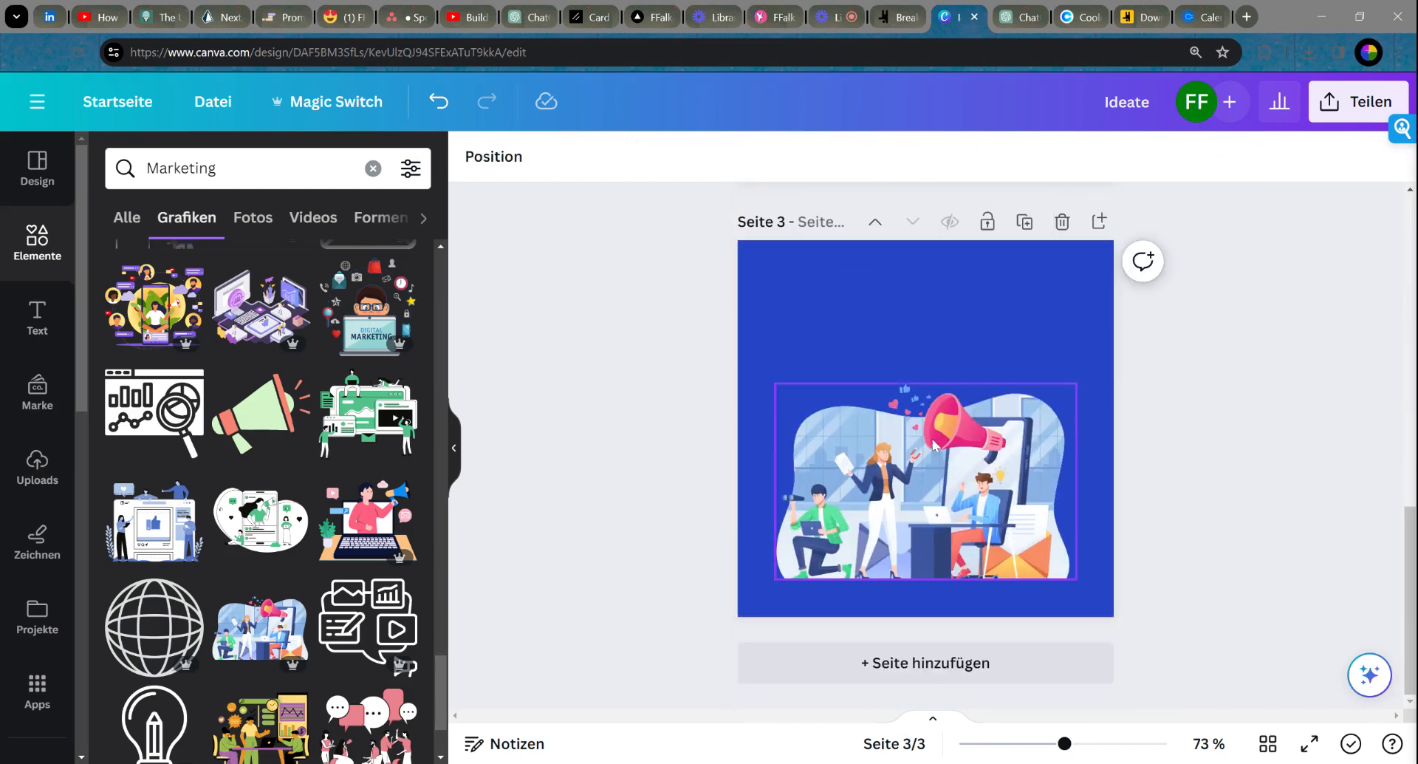
pyautogui.moveTo(932, 451); pyautogui.dragTo(931, 398)
pyautogui.click(1312, 410)
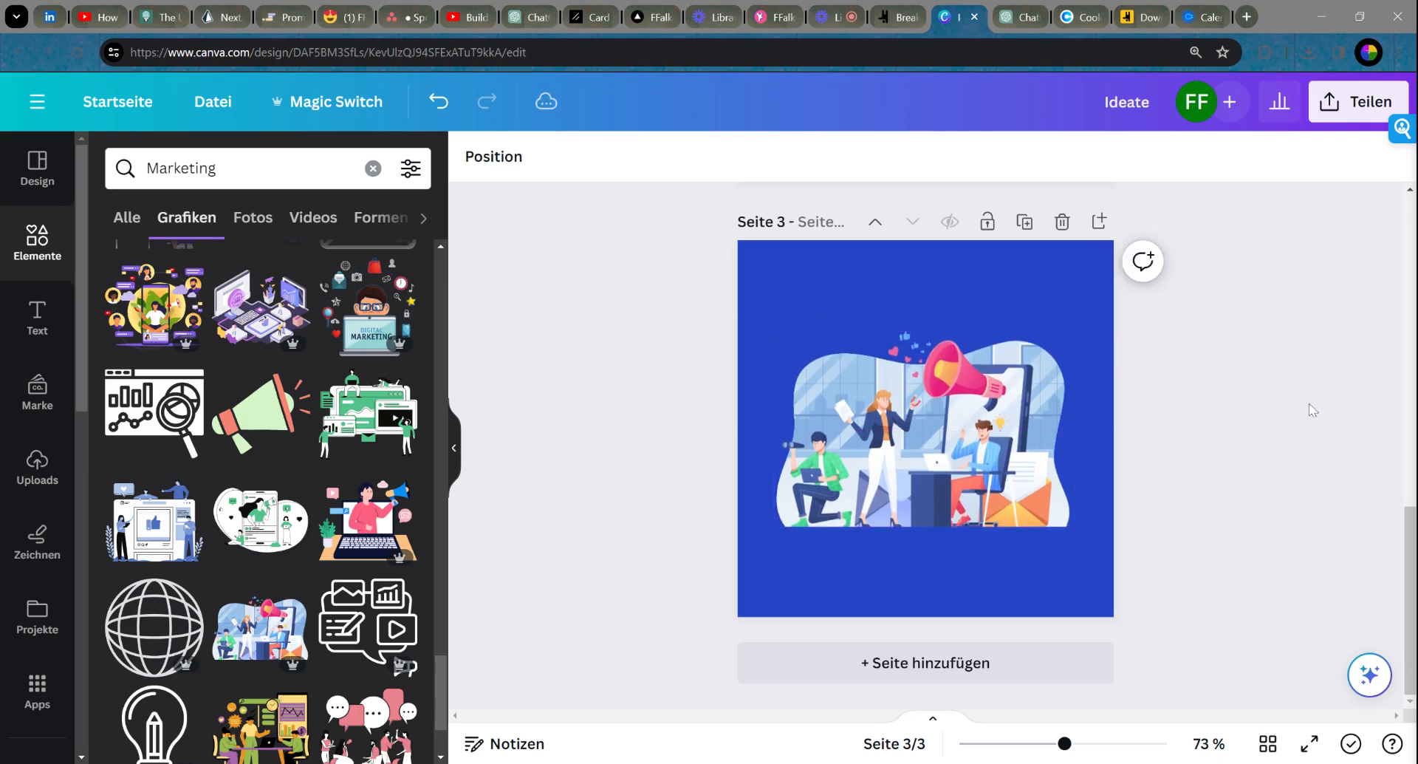
pyautogui.scroll(10, 1326, 404)
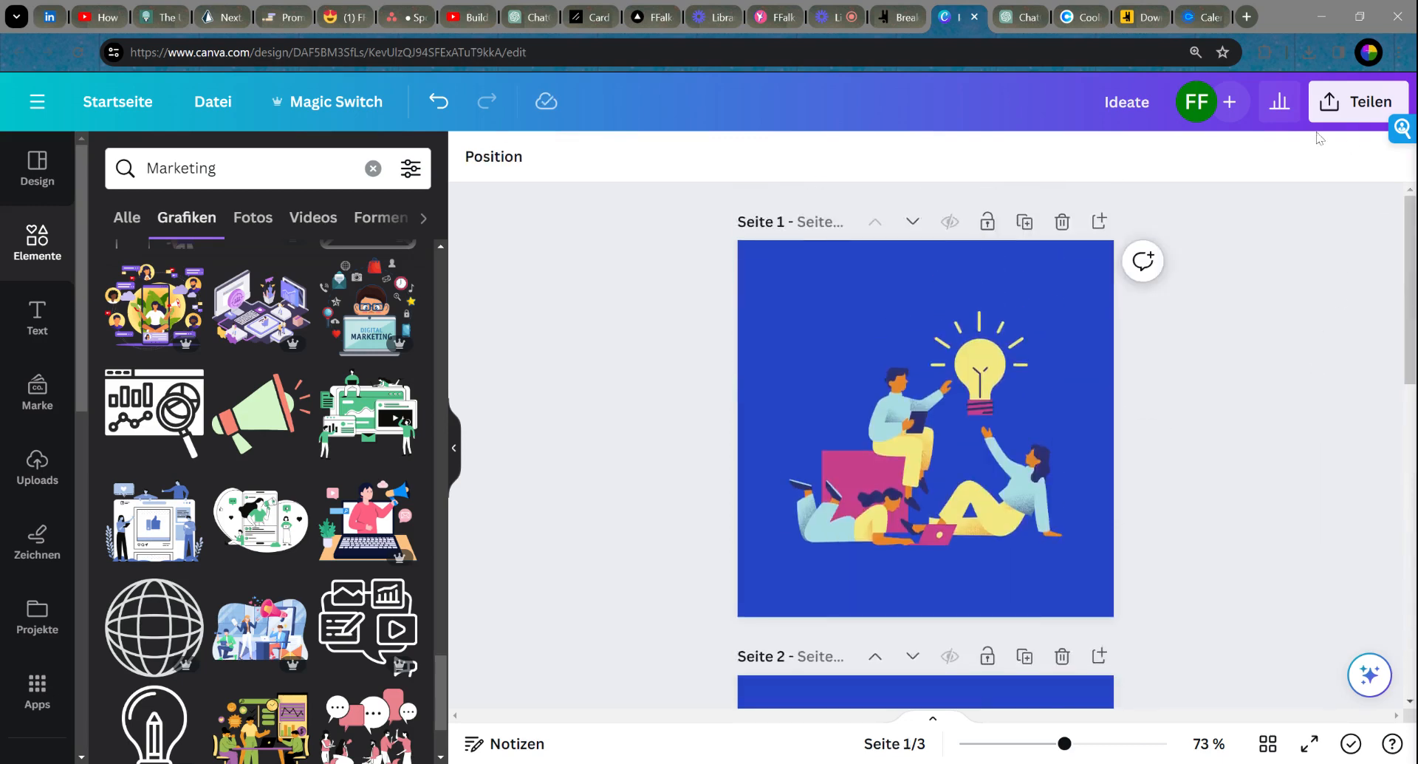
# Step: Download all three pages as 500 × 500 px PNG files
pyautogui.click(1329, 107)
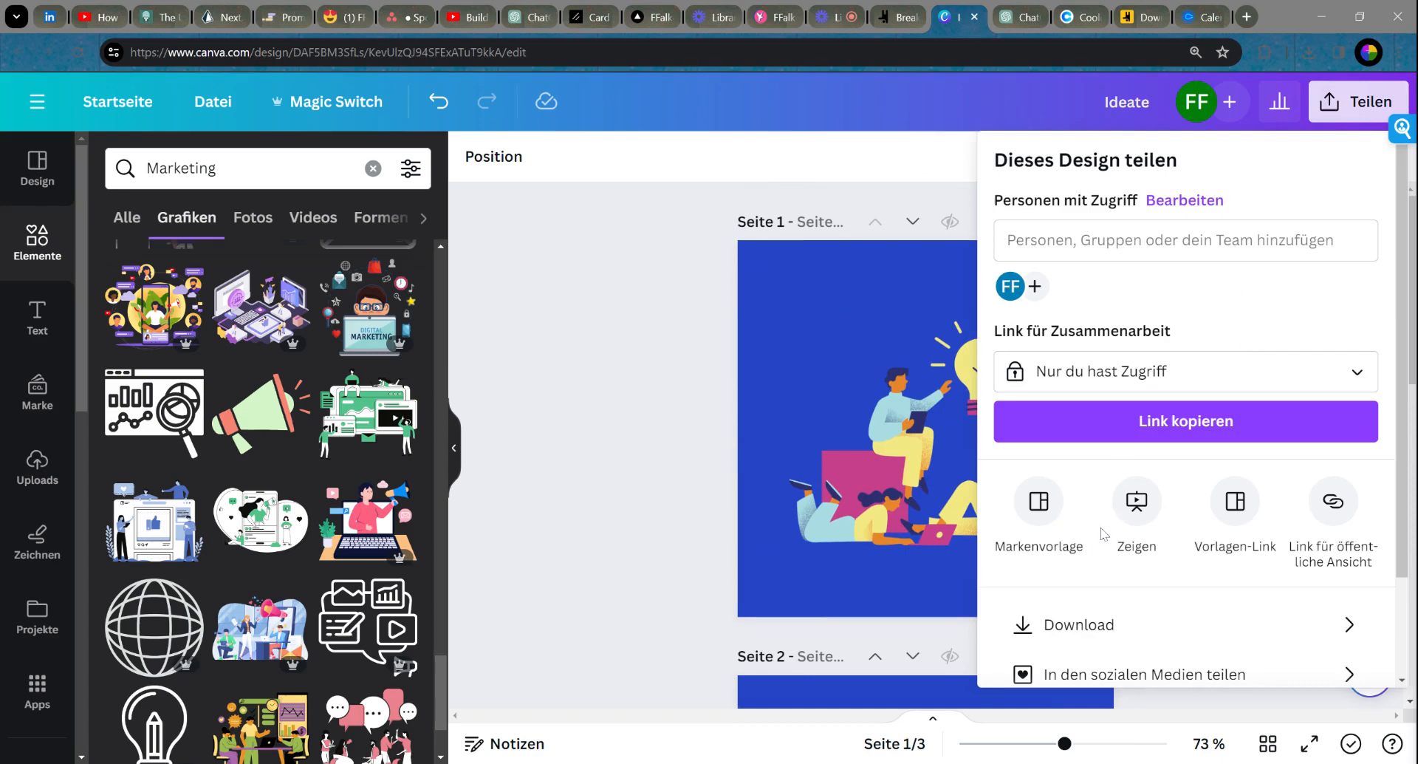
pyautogui.click(1083, 636)
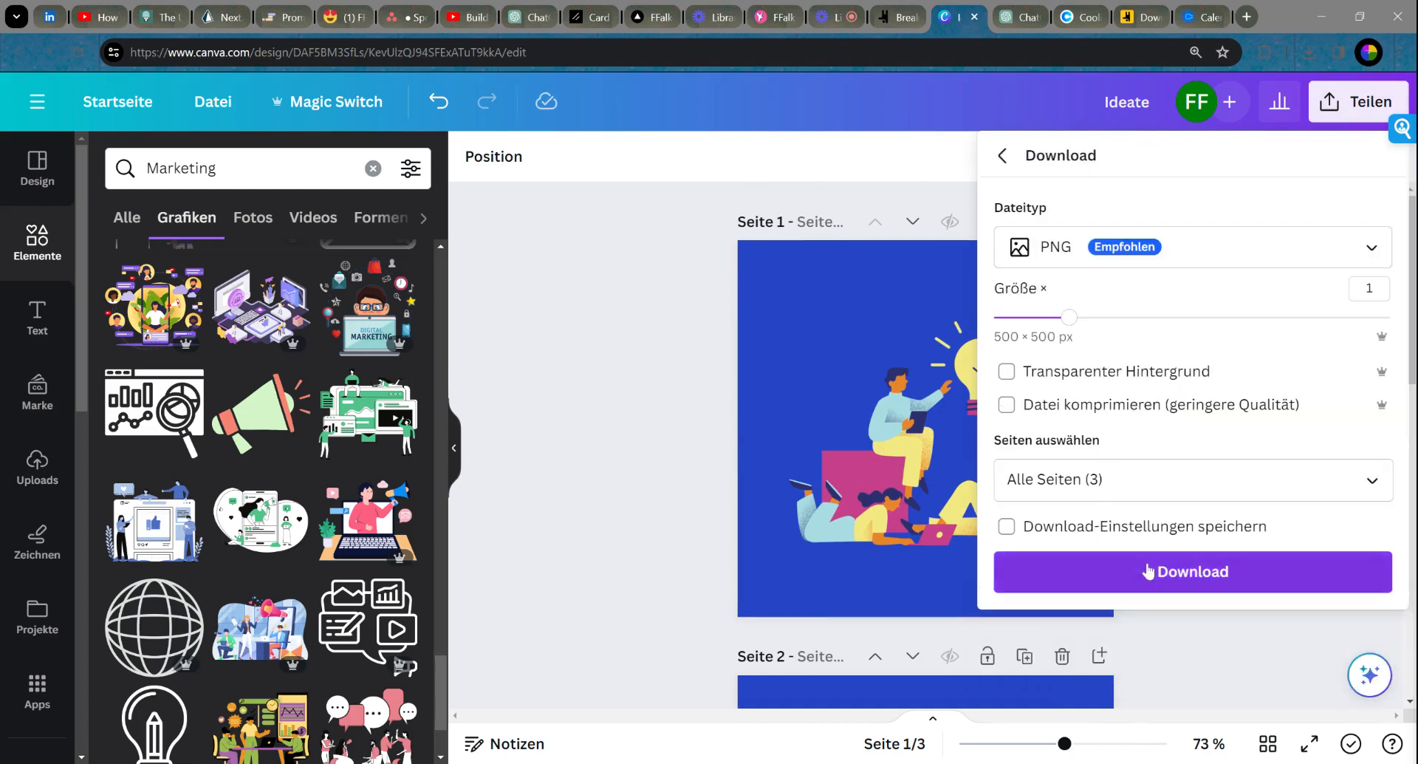
pyautogui.click(1182, 575)
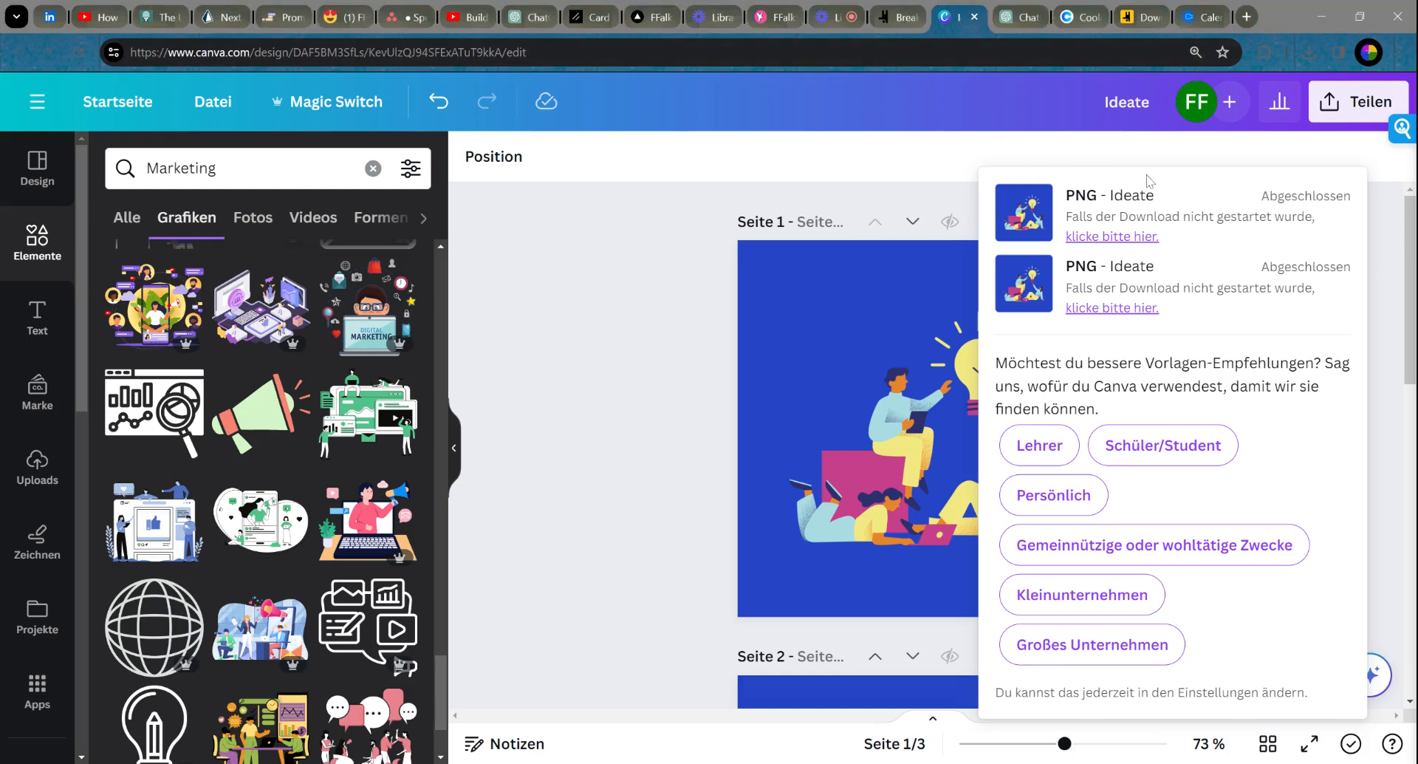
pyautogui.click(706, 220)
# Step: Replace the Ideate card's image with a newly uploaded blue illustration
pyautogui.click(903, 21)
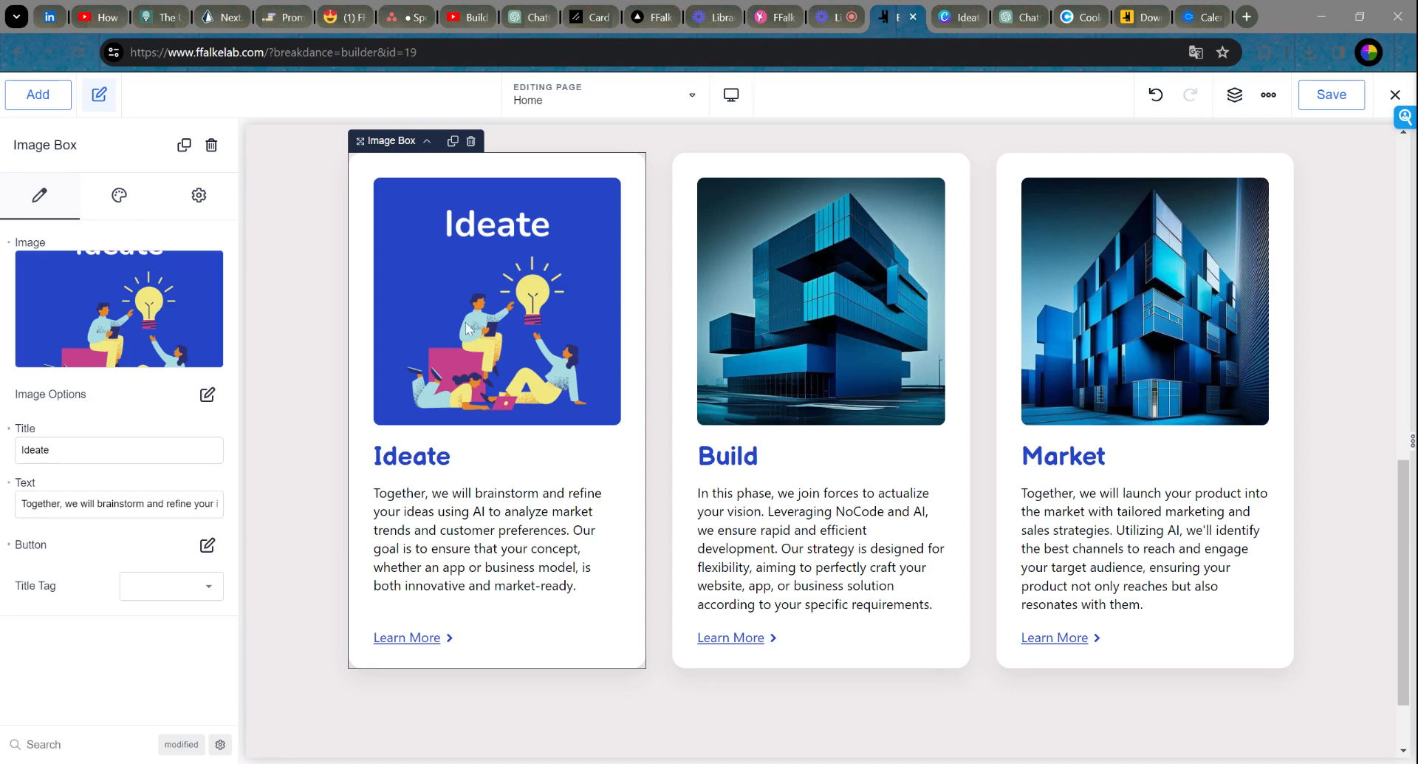
pyautogui.click(118, 304)
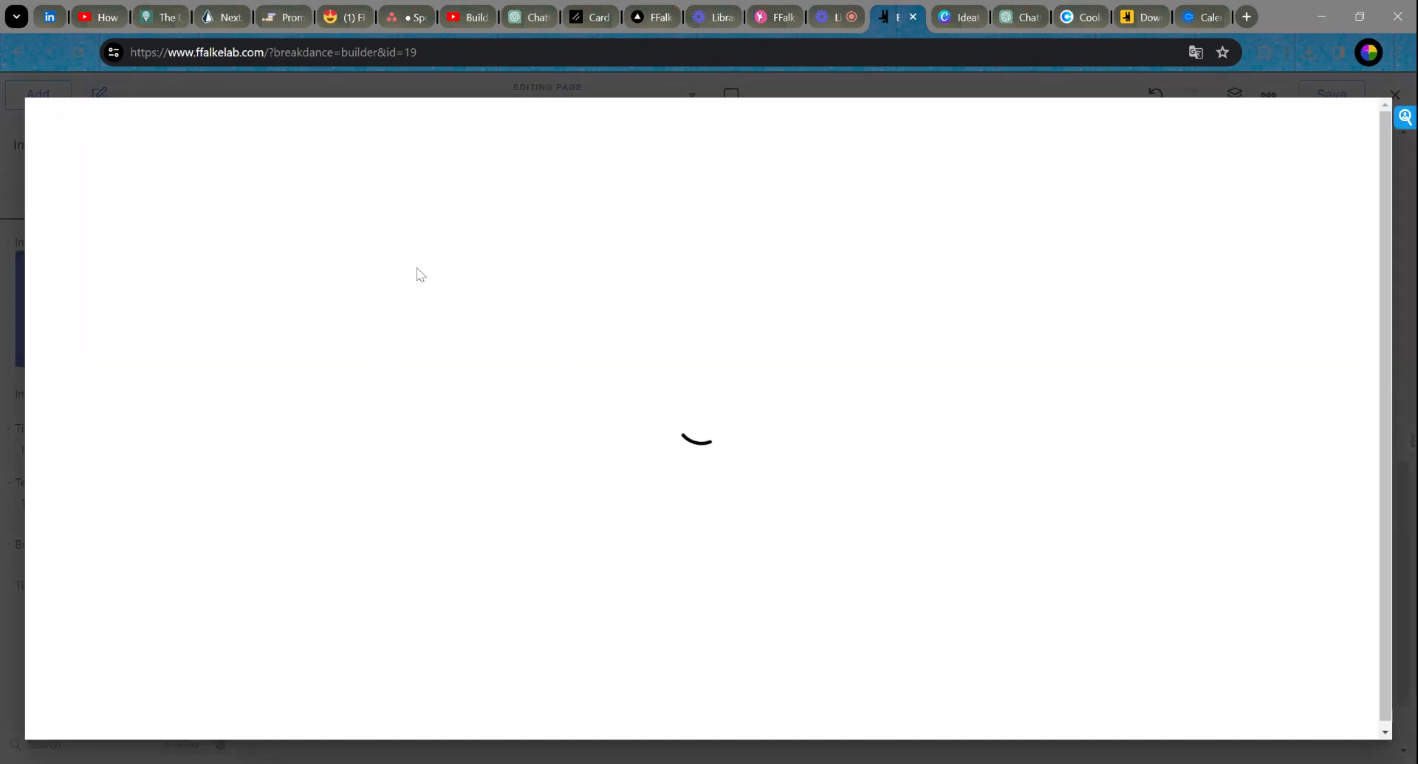
pyautogui.click(242, 161)
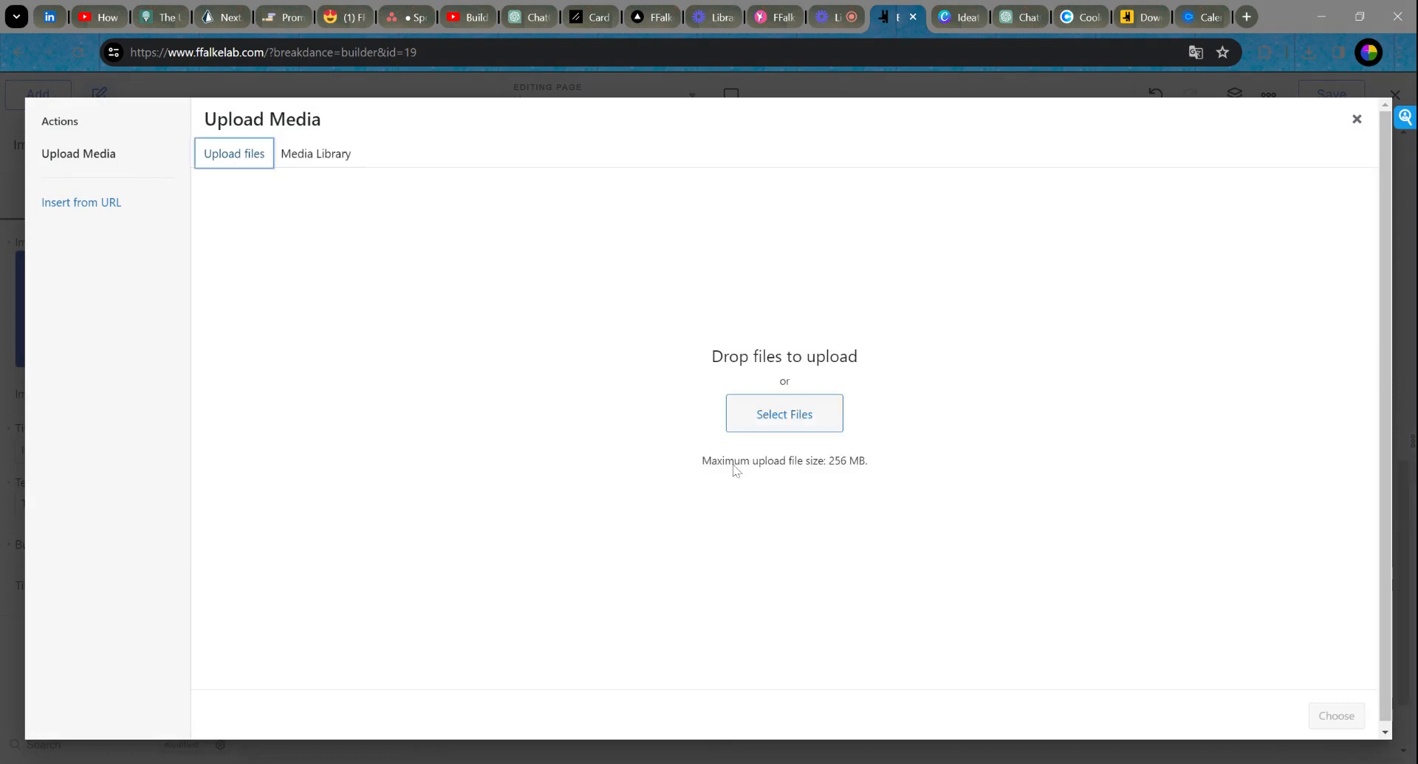
pyautogui.click(766, 427)
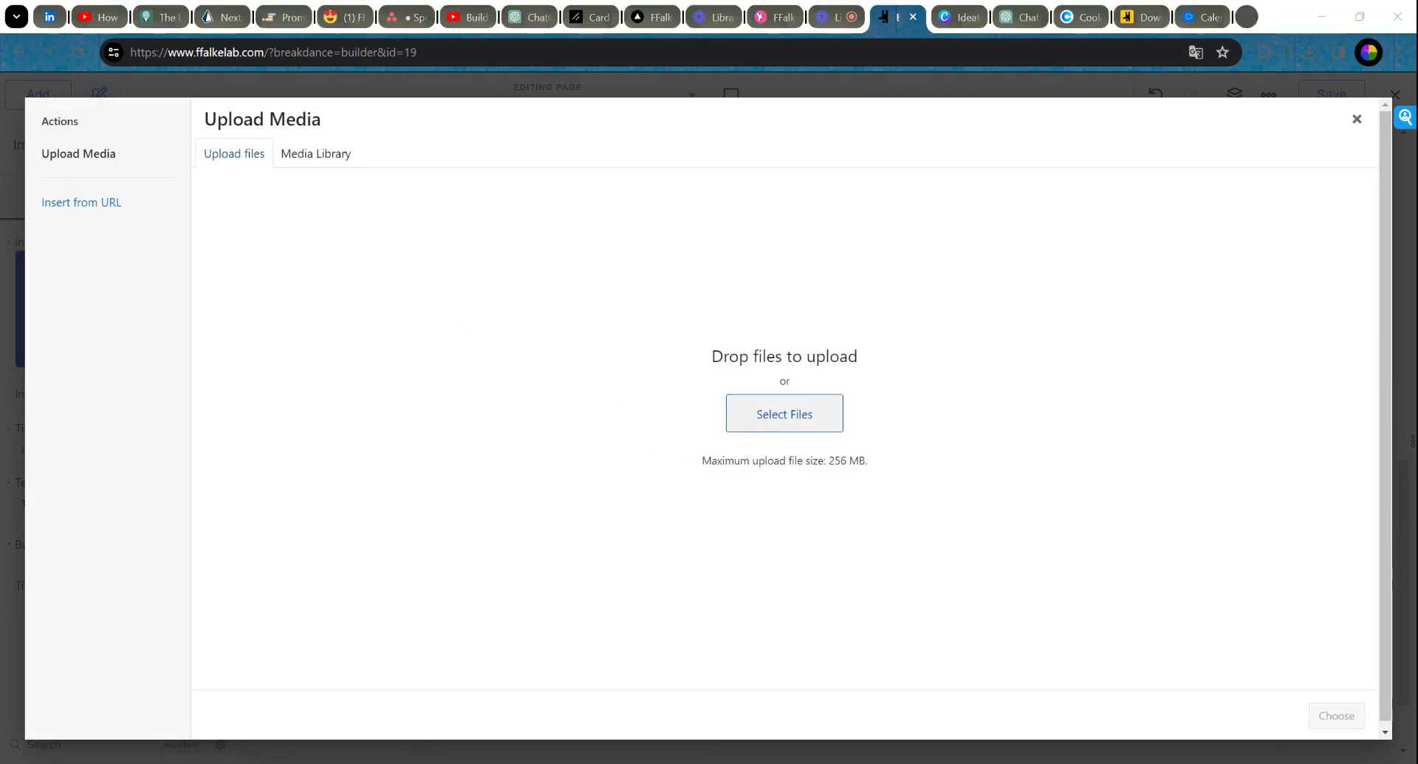
pyautogui.click(931, 467)
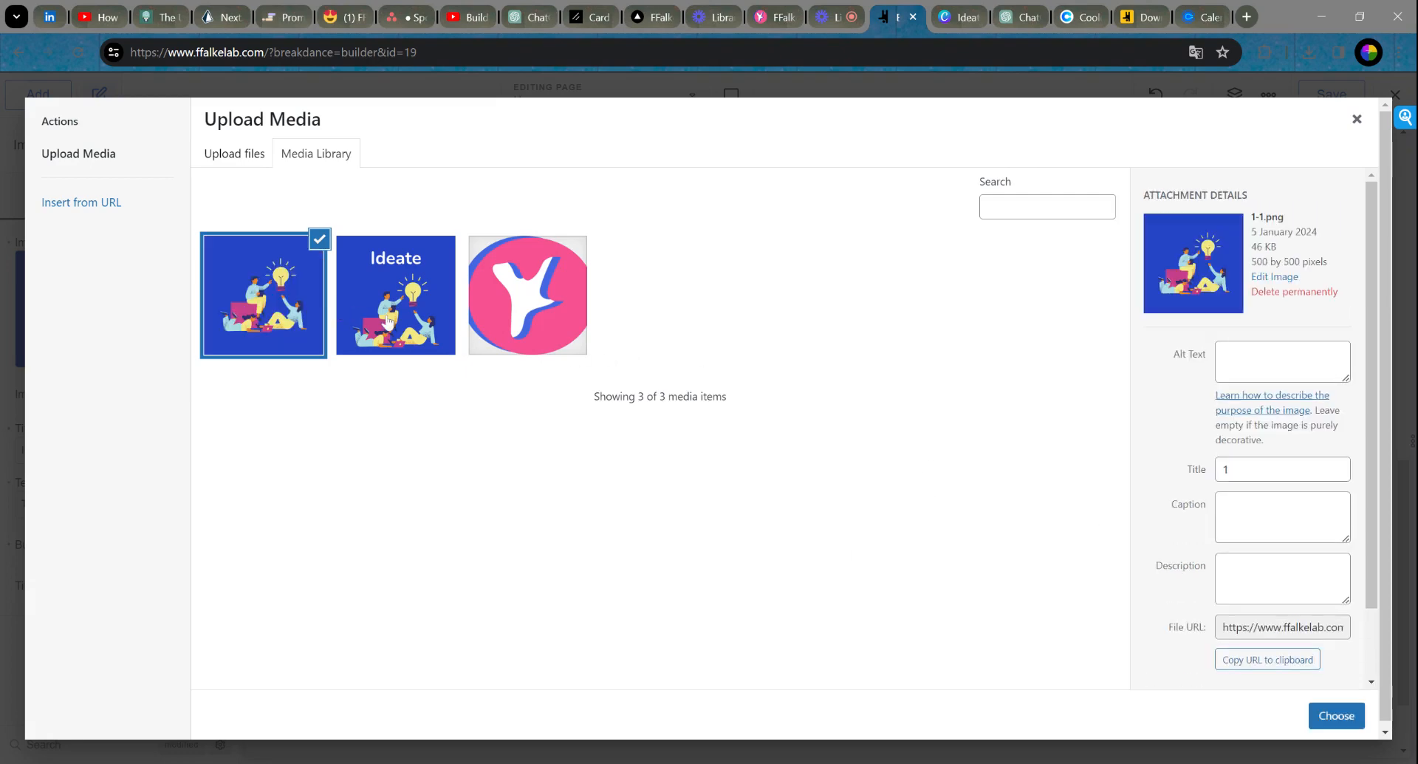
pyautogui.click(1337, 716)
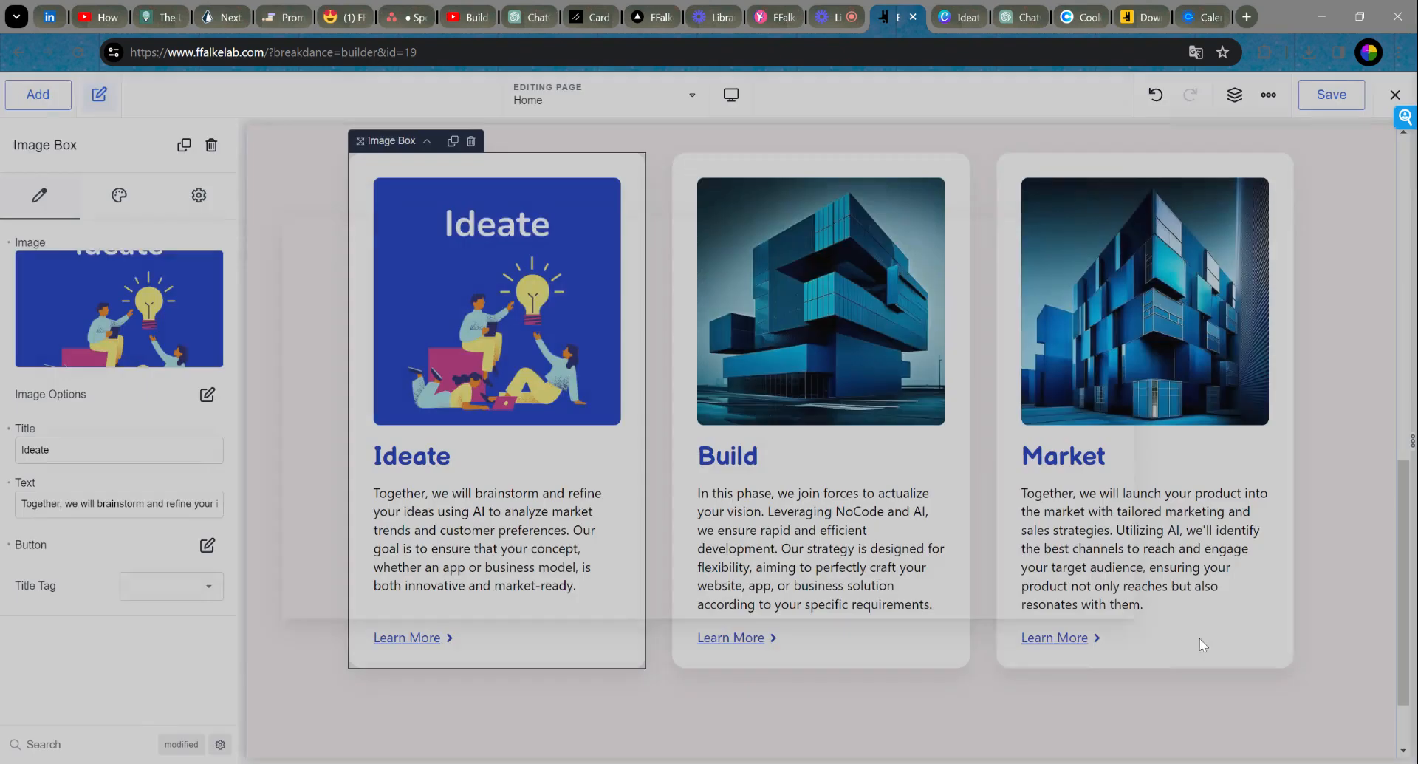
# Step: Replace the Build card's image with a newly uploaded illustration
pyautogui.click(804, 342)
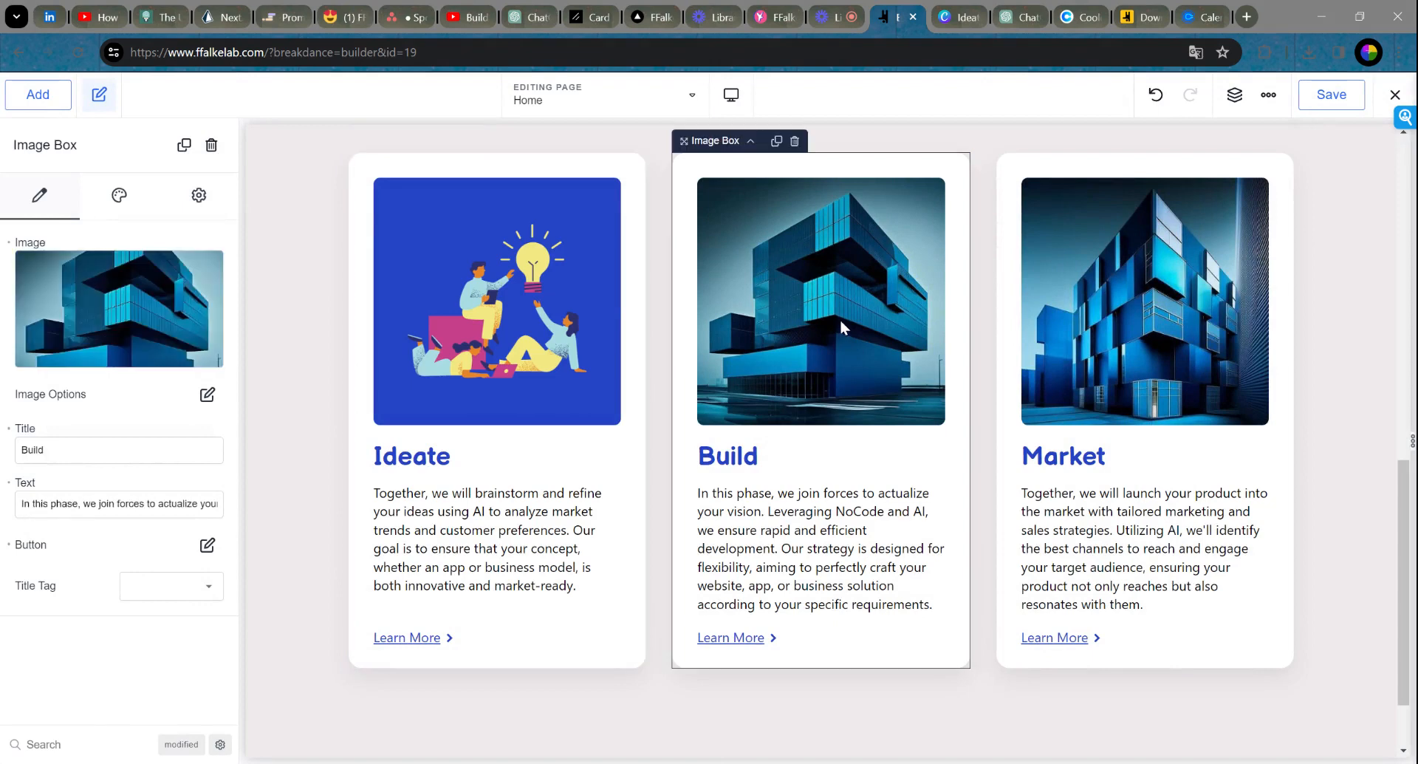
pyautogui.click(119, 307)
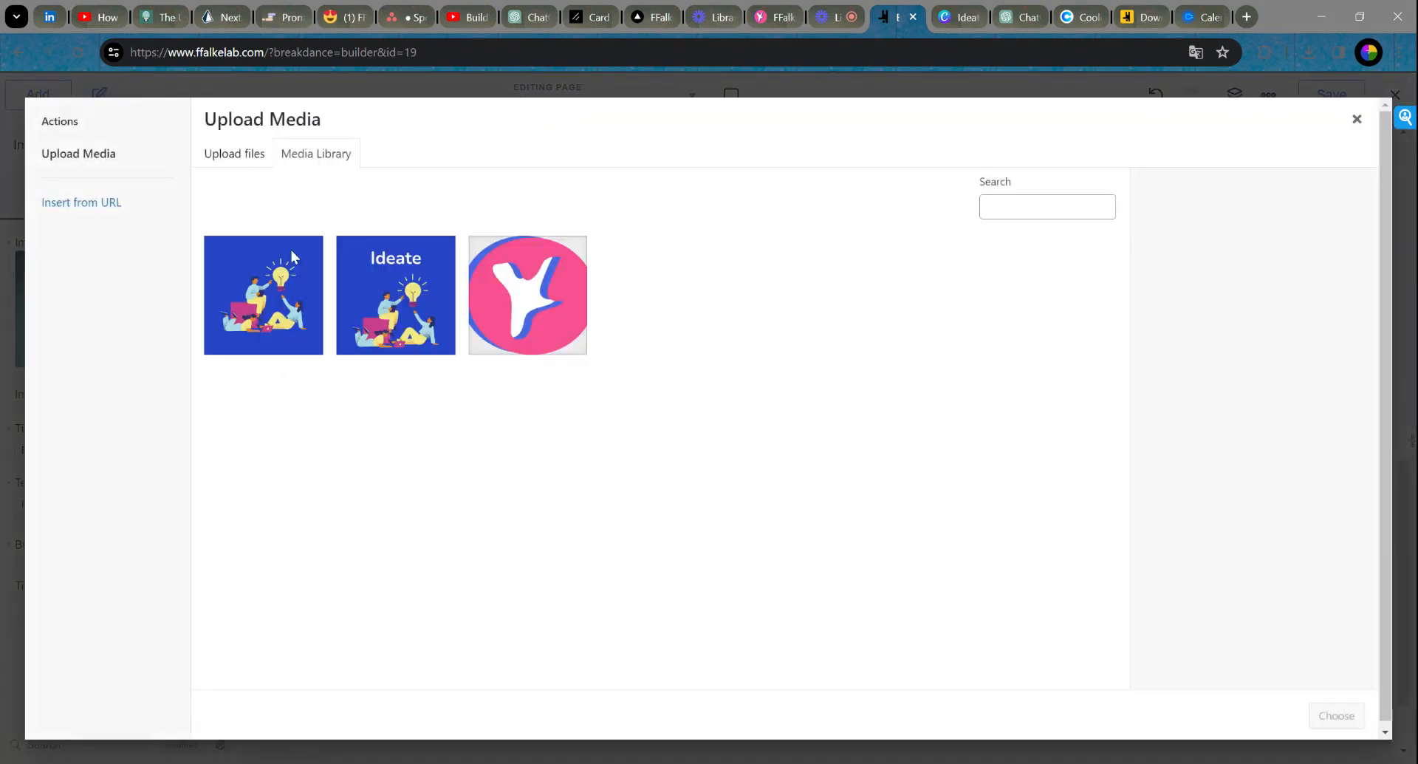
pyautogui.click(235, 153)
pyautogui.click(805, 427)
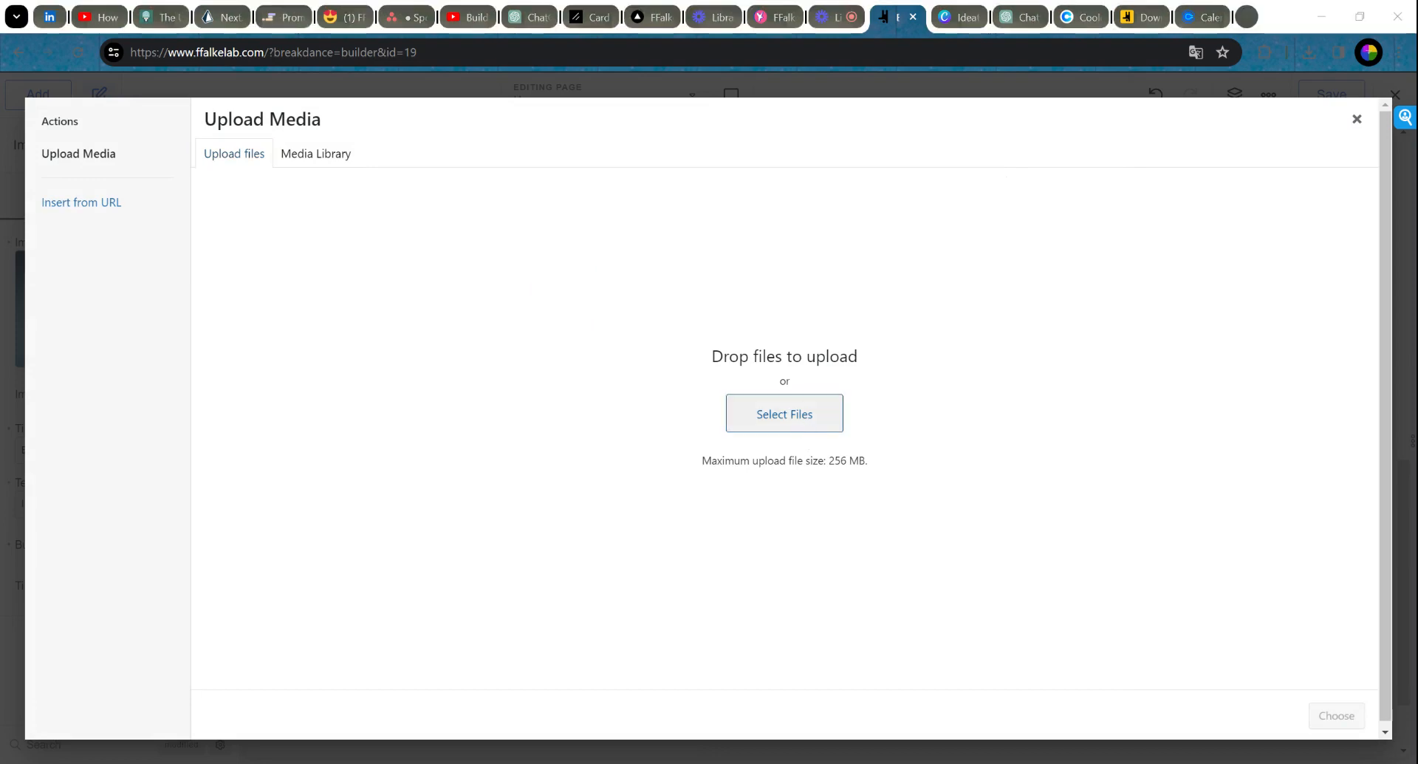
pyautogui.click(1336, 720)
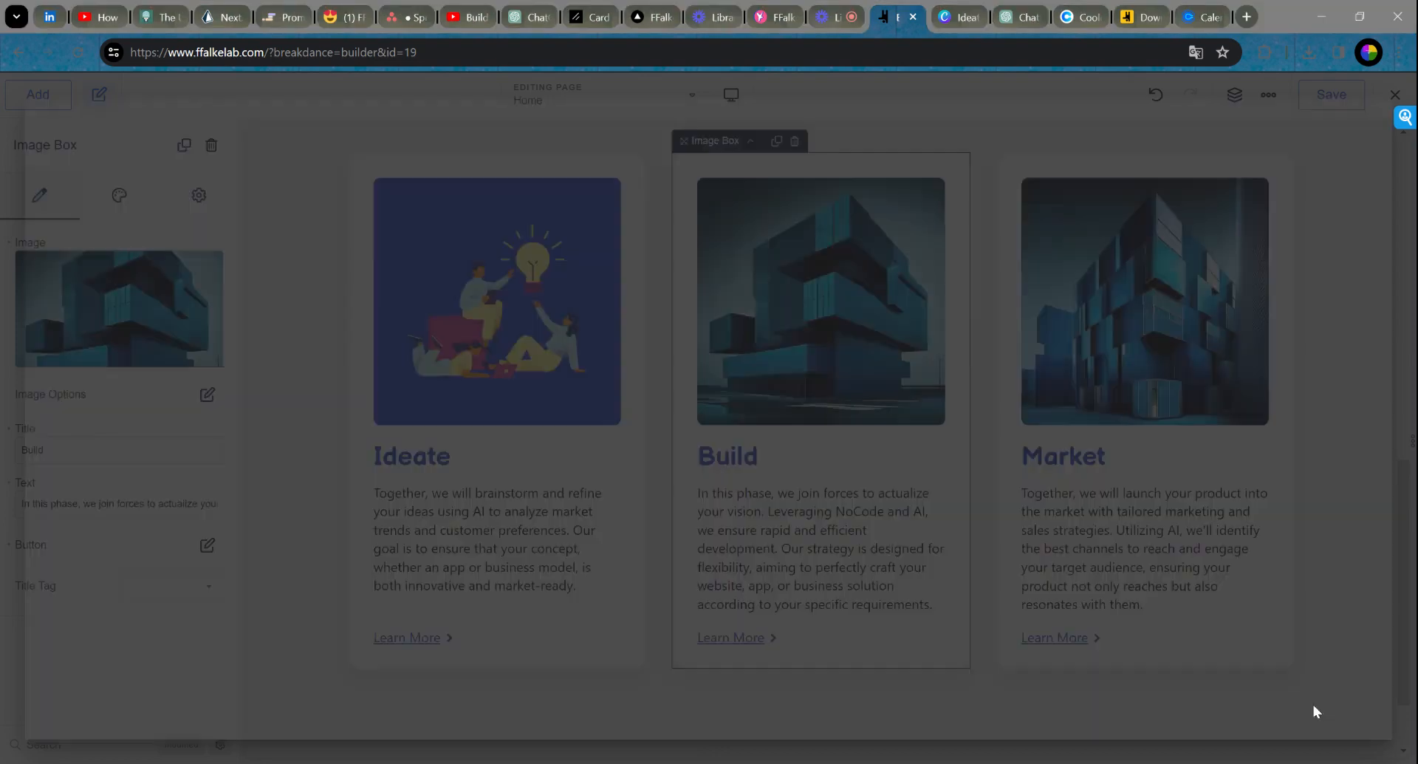
# Step: Replace the Market card's image with a newly uploaded illustration
pyautogui.click(1078, 321)
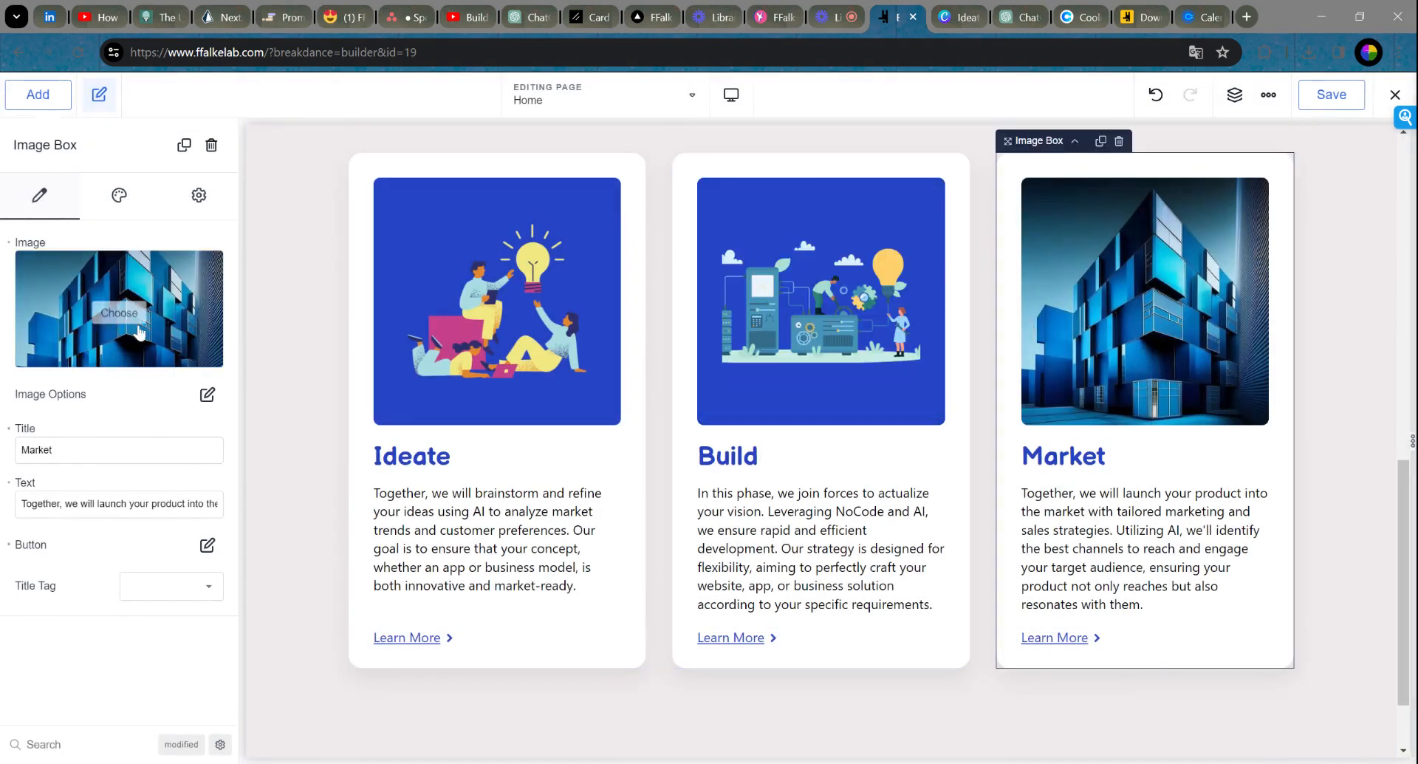
pyautogui.click(119, 314)
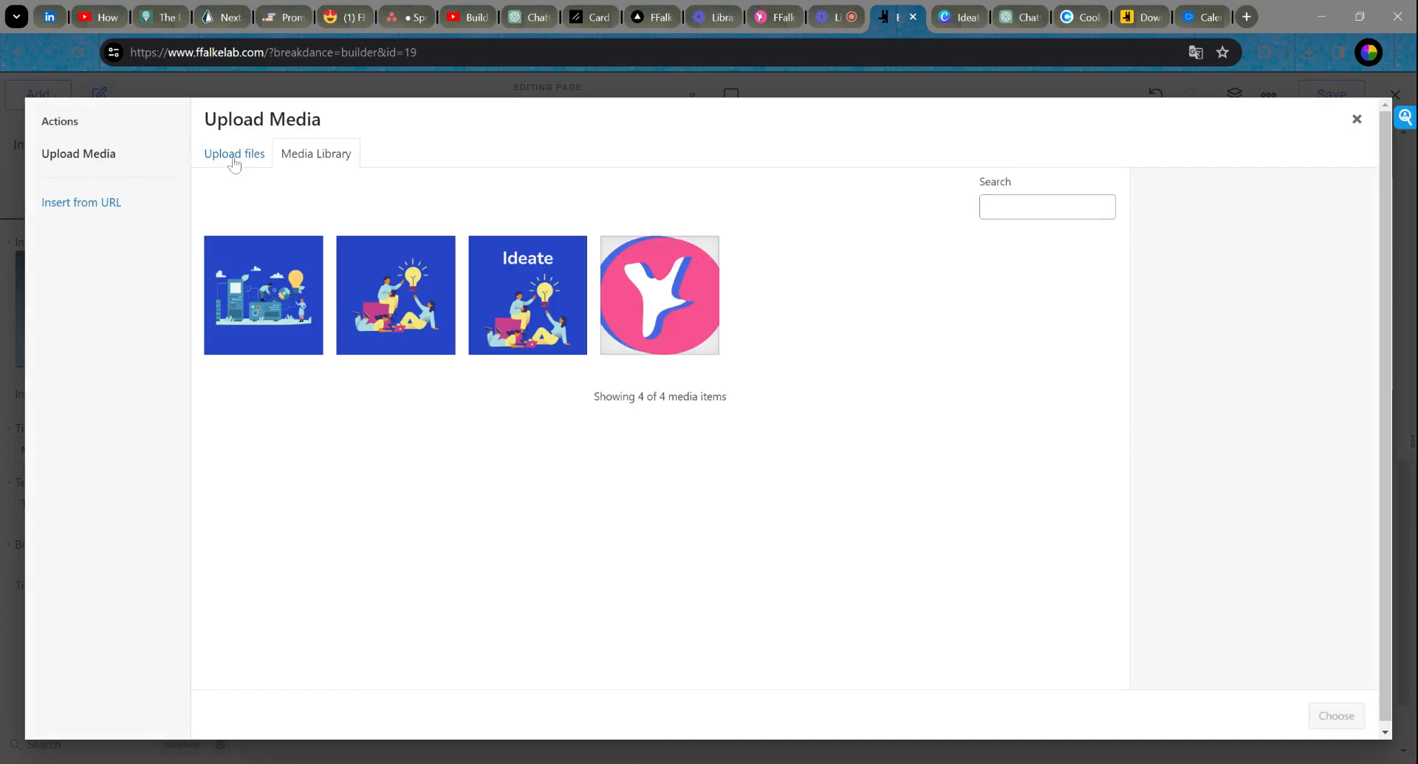
pyautogui.click(235, 161)
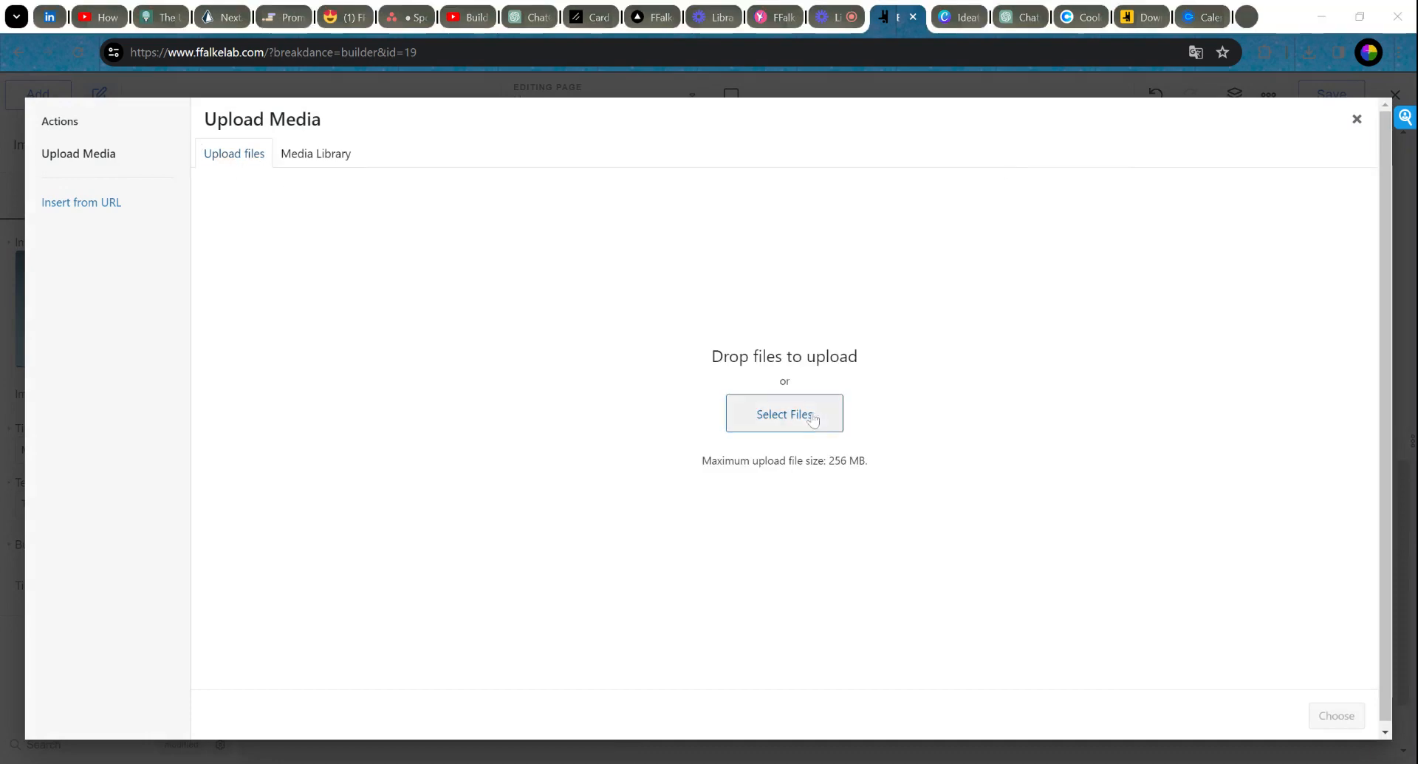
pyautogui.click(785, 414)
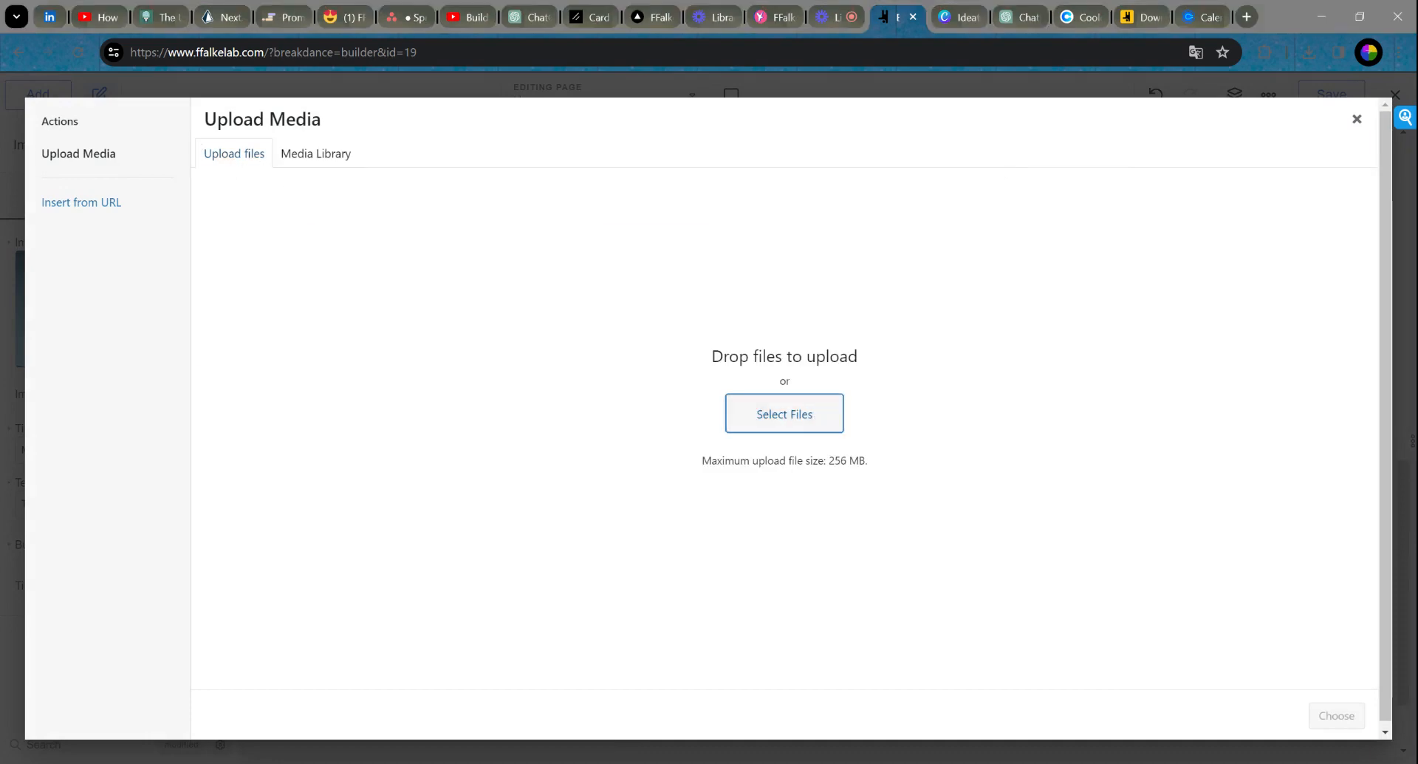
pyautogui.click(1337, 714)
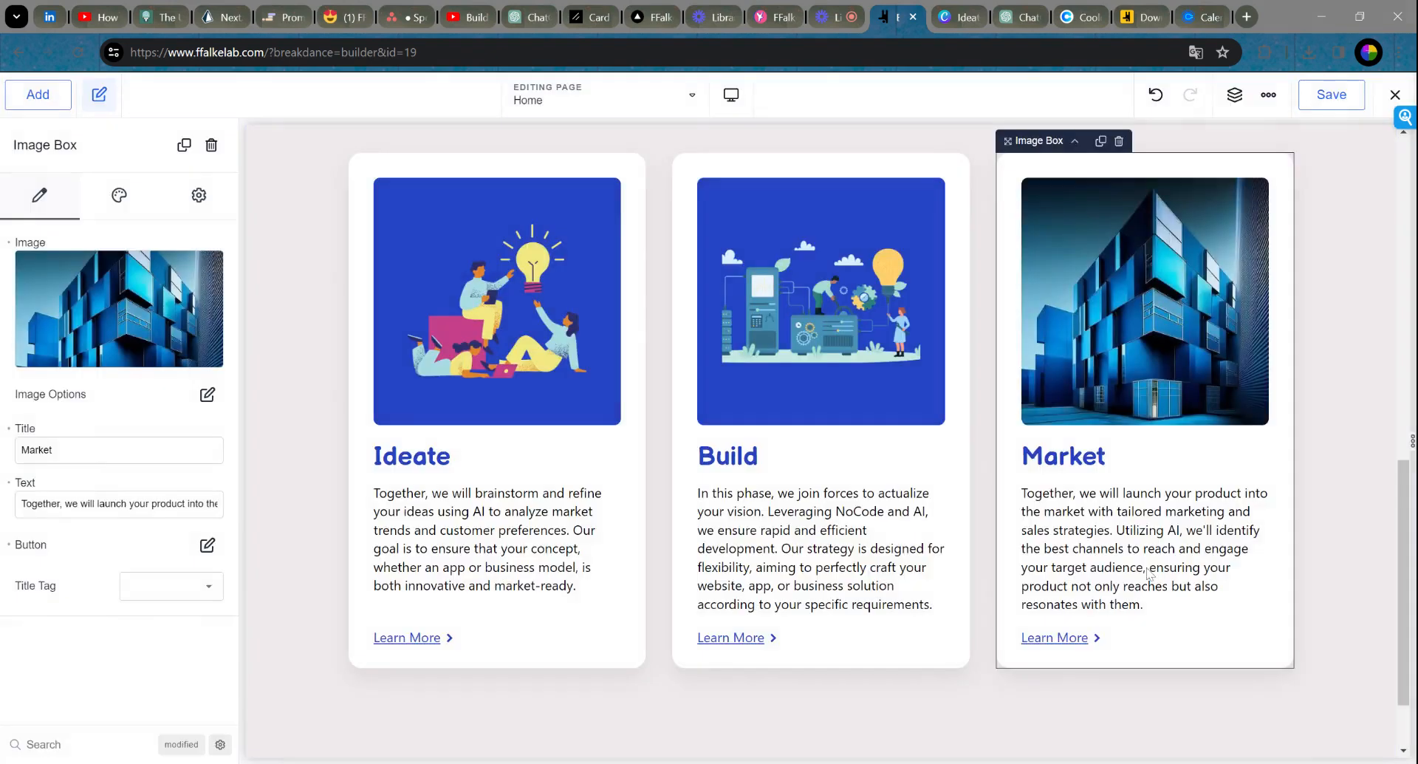
# Step: Save the Home page and check the three updated Offering cards
pyautogui.click(1344, 287)
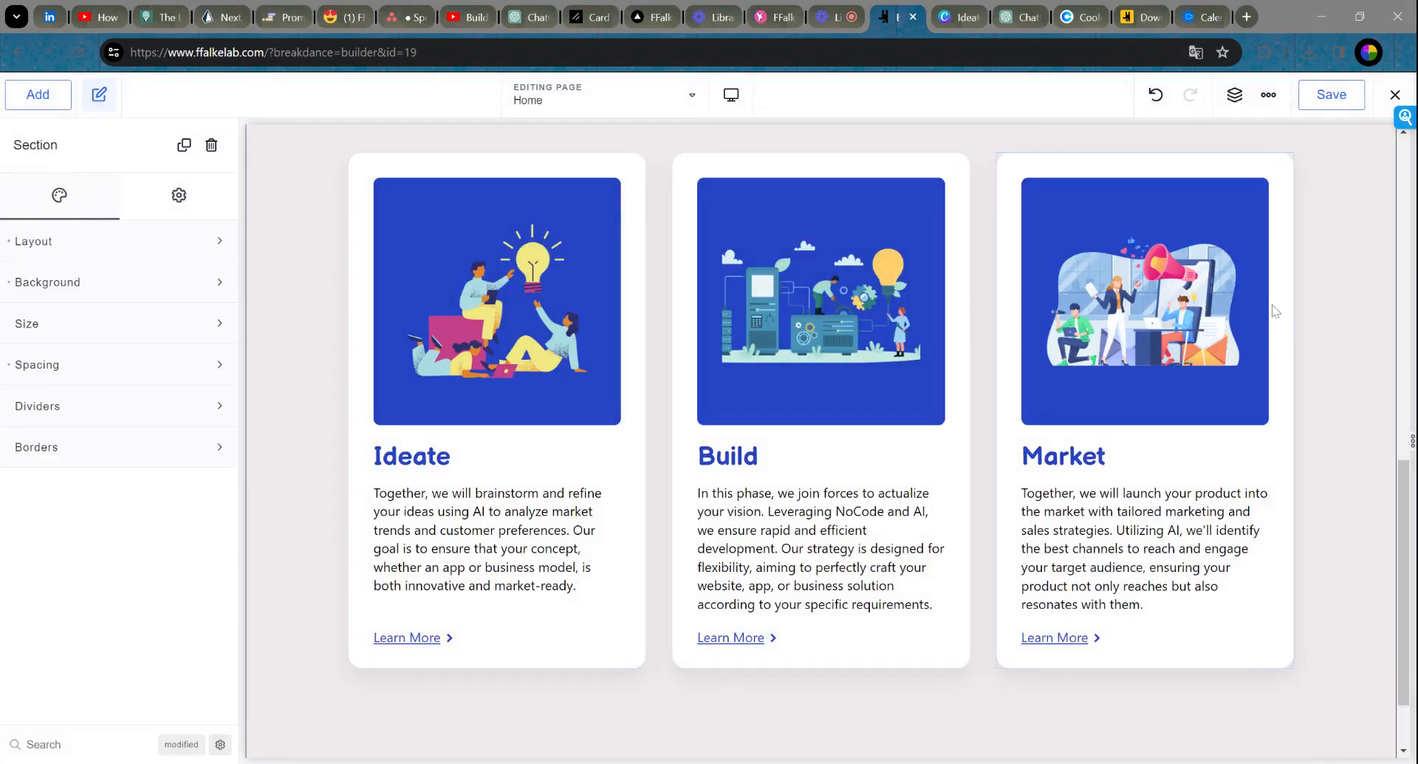
pyautogui.scroll(-2, 1351, 303)
pyautogui.scroll(4, 1351, 303)
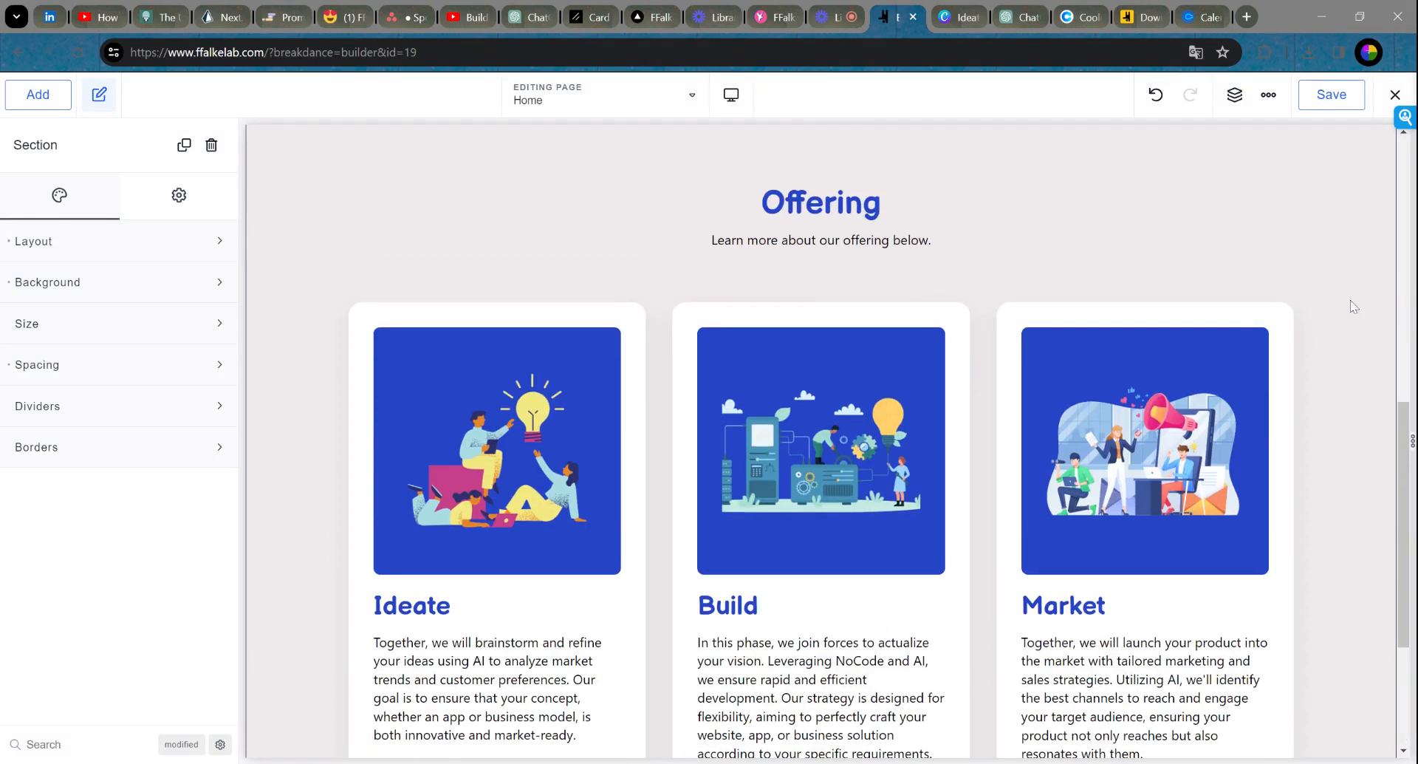
pyautogui.click(1326, 100)
pyautogui.click(1325, 99)
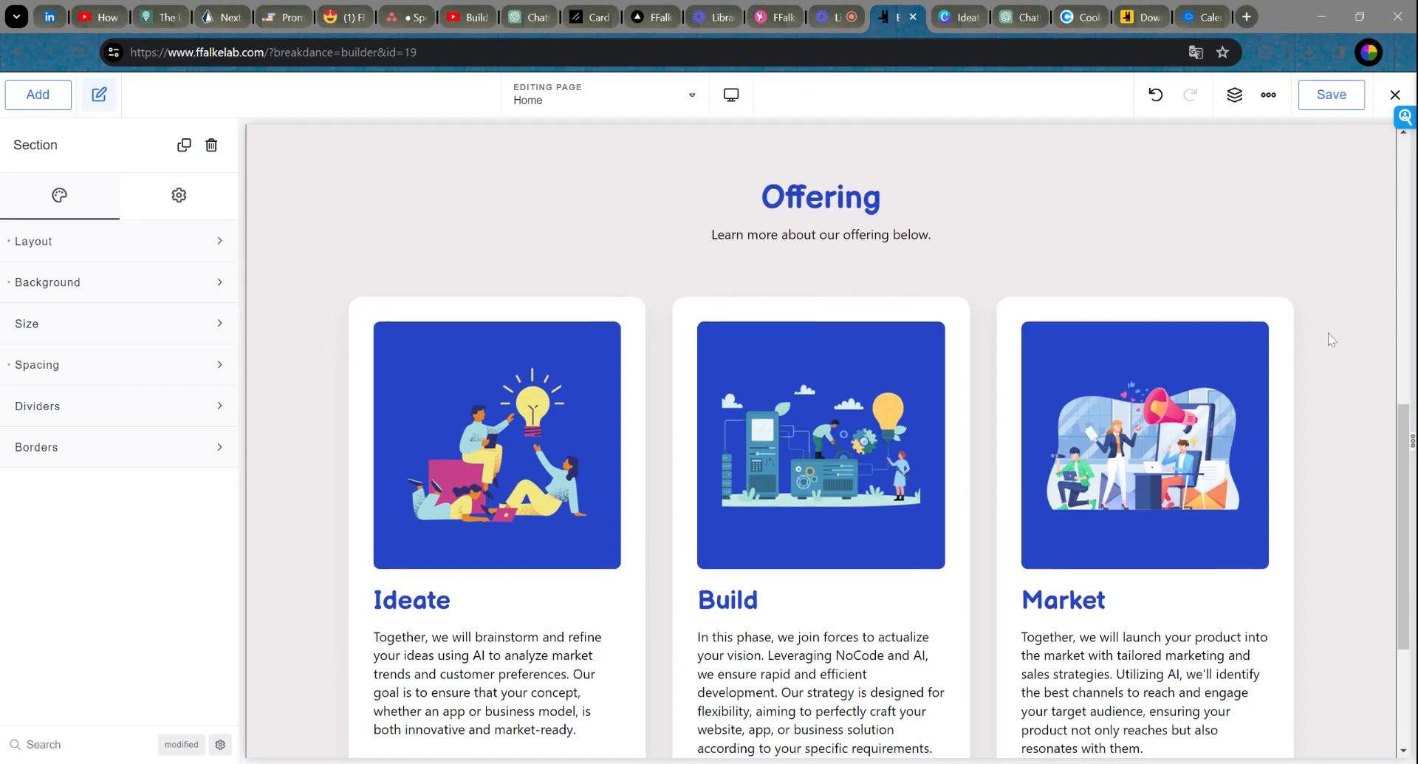
pyautogui.scroll(-3, 1330, 334)
pyautogui.scroll(10, 1330, 334)
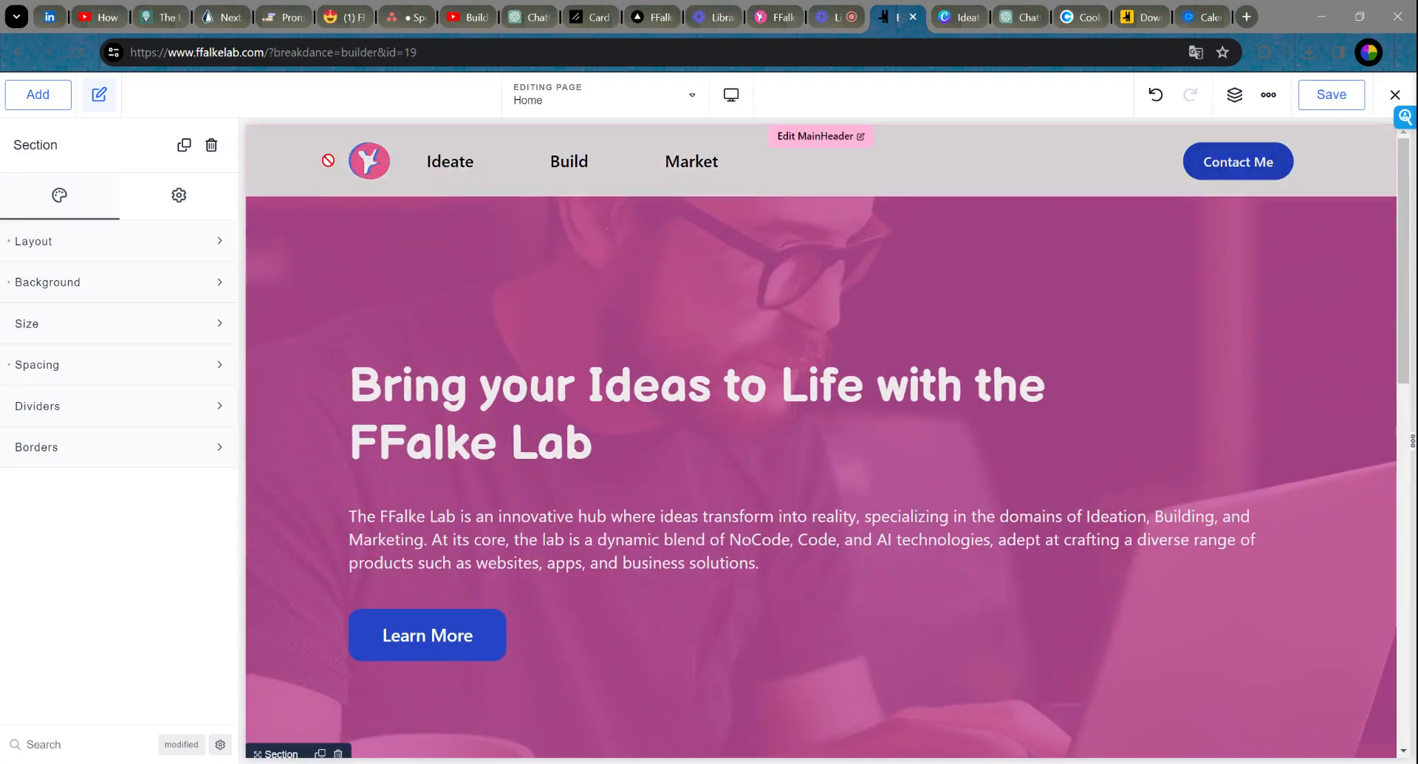
pyautogui.scroll(-2, 1035, 238)
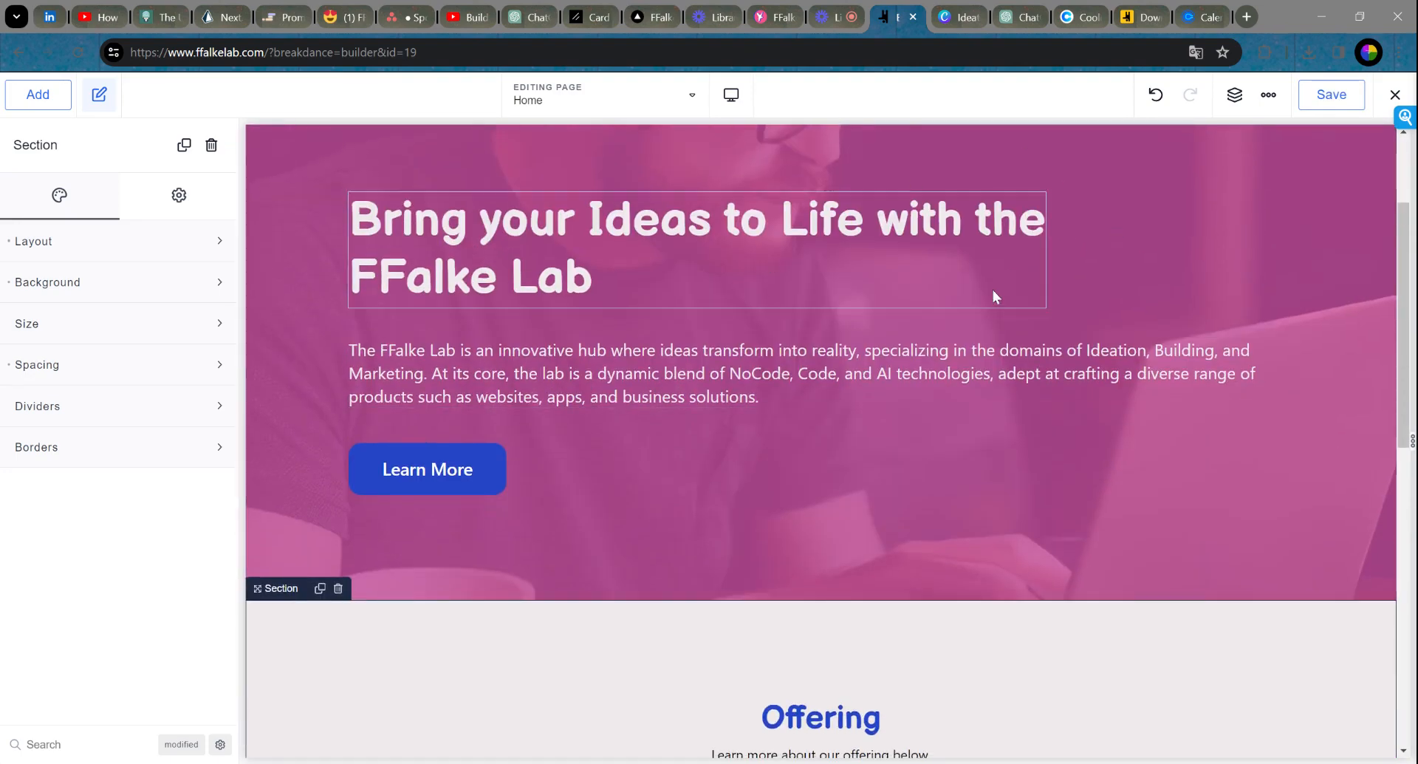
pyautogui.scroll(2, 1082, 307)
pyautogui.scroll(-8, 898, 256)
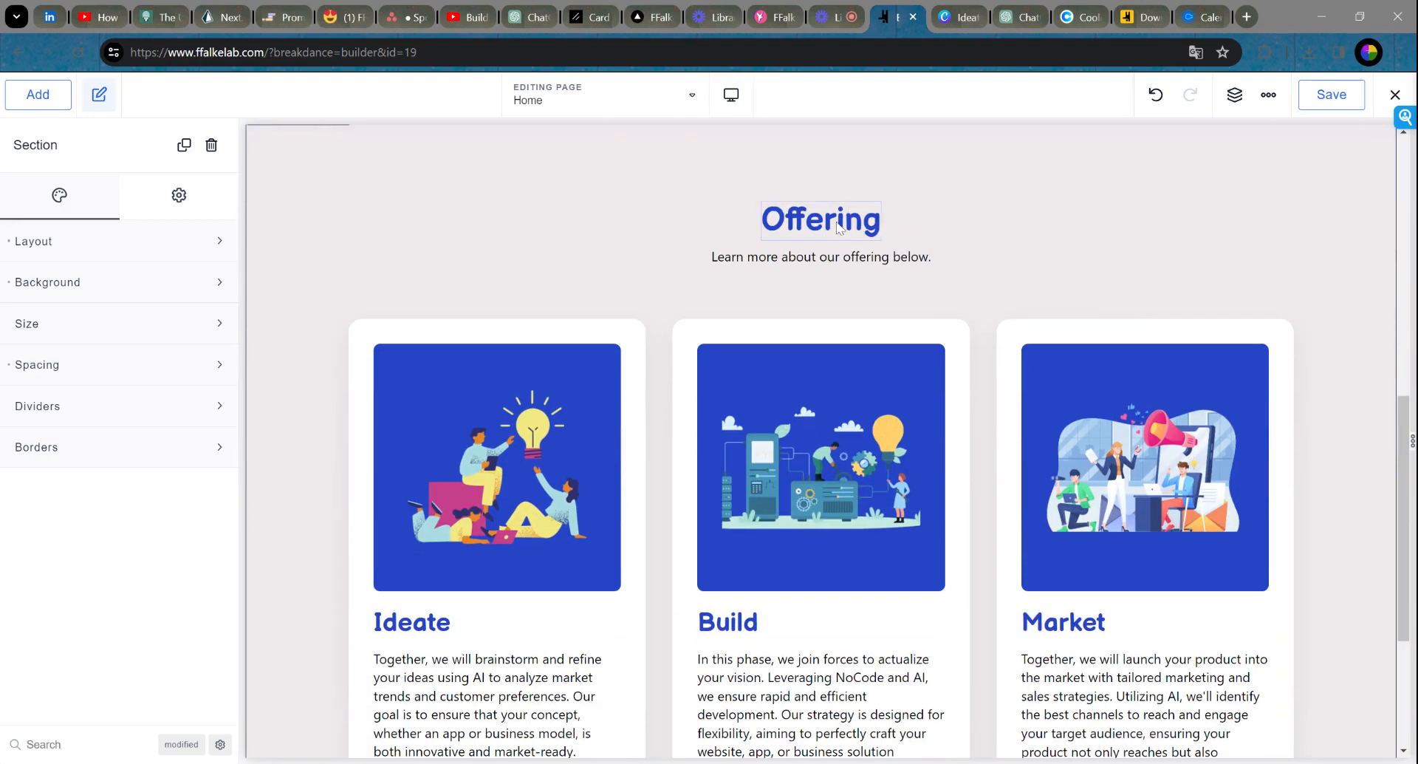
# Step: Give the Offering heading a custom 50 px font size and save the page
pyautogui.click(834, 225)
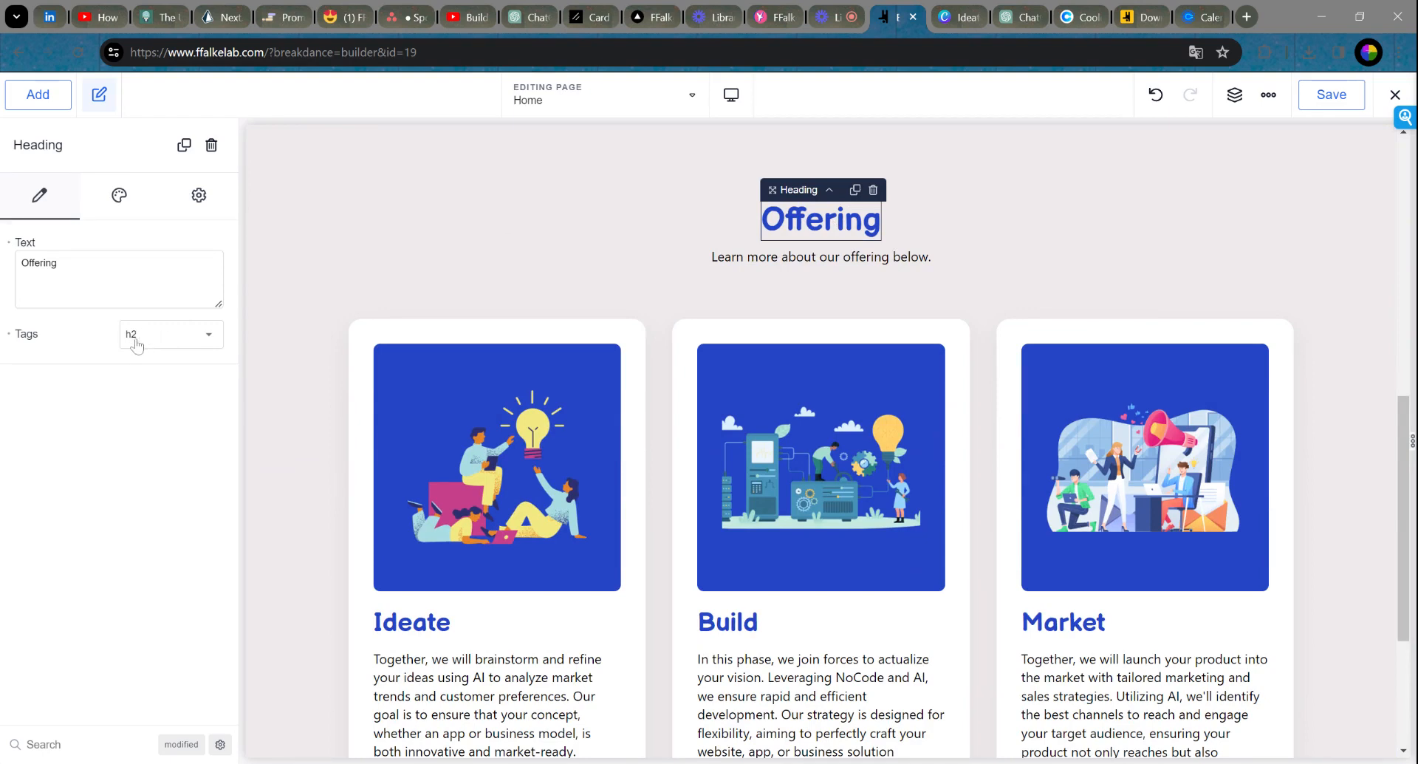
pyautogui.click(118, 204)
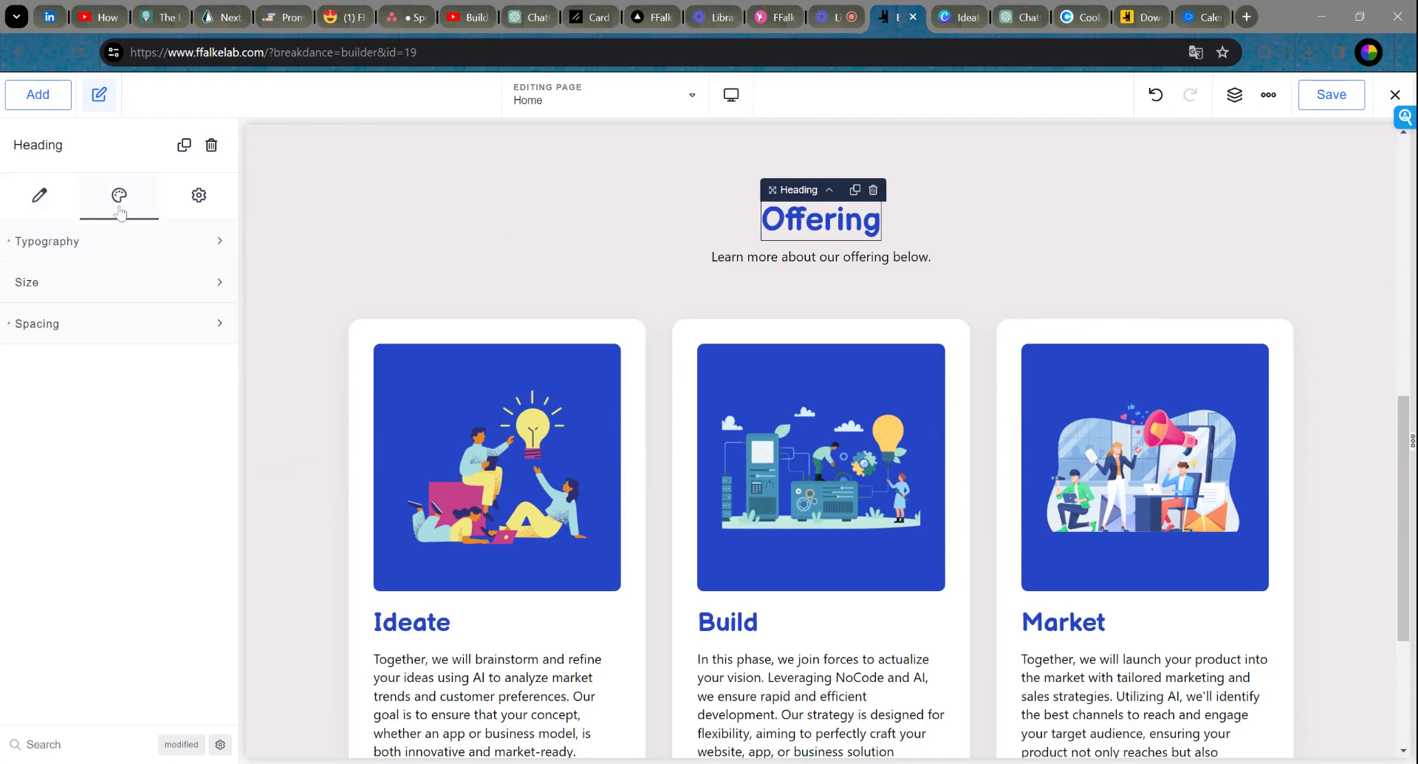
pyautogui.click(110, 251)
pyautogui.click(73, 370)
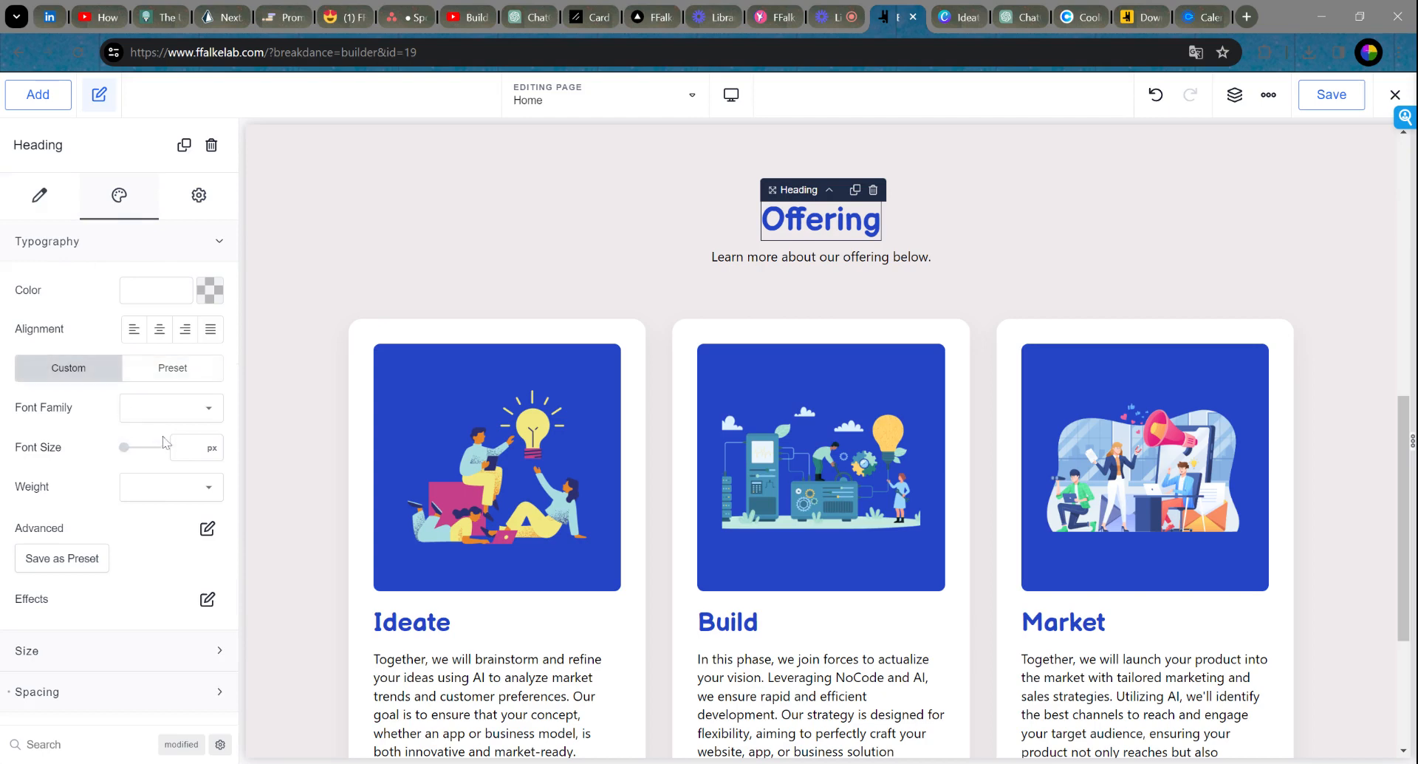
pyautogui.click(131, 448)
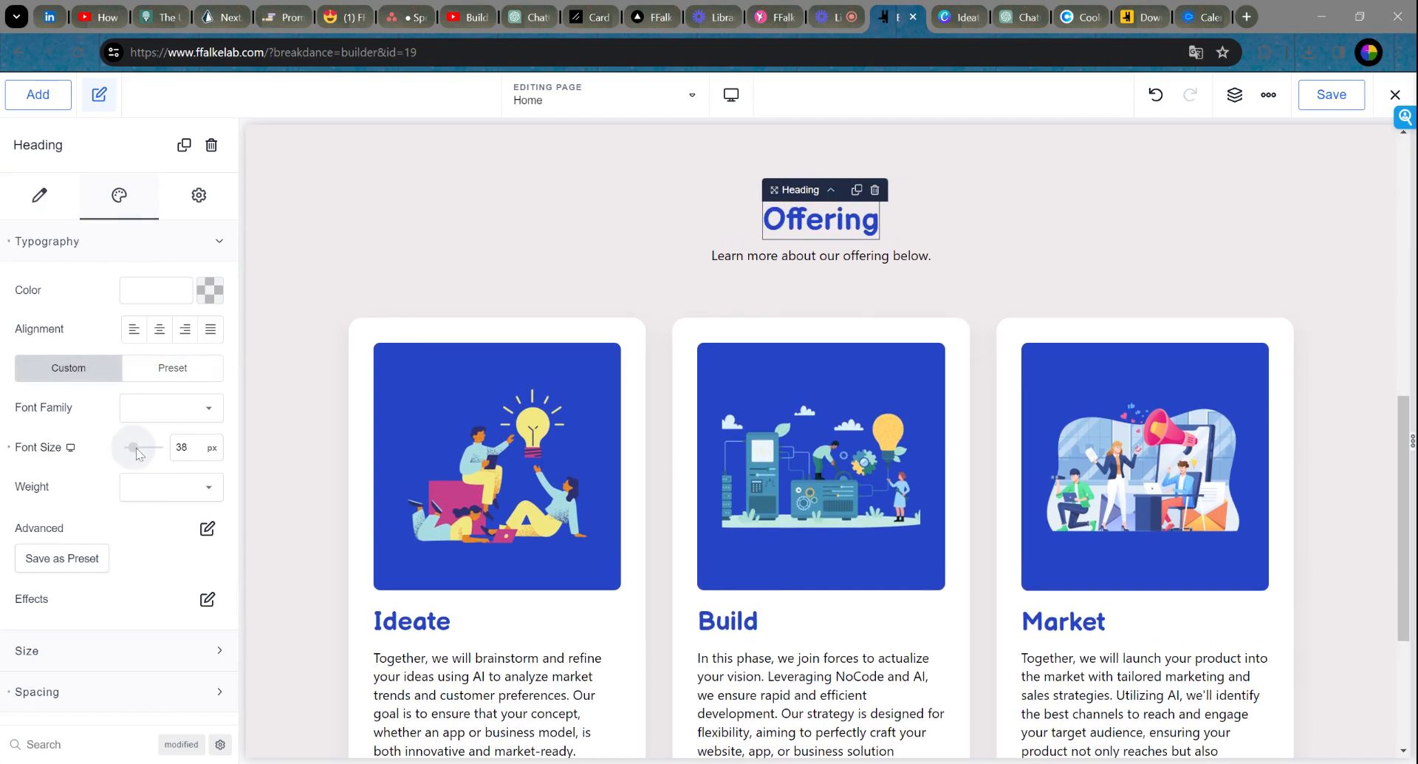
pyautogui.moveTo(136, 452); pyautogui.dragTo(142, 452)
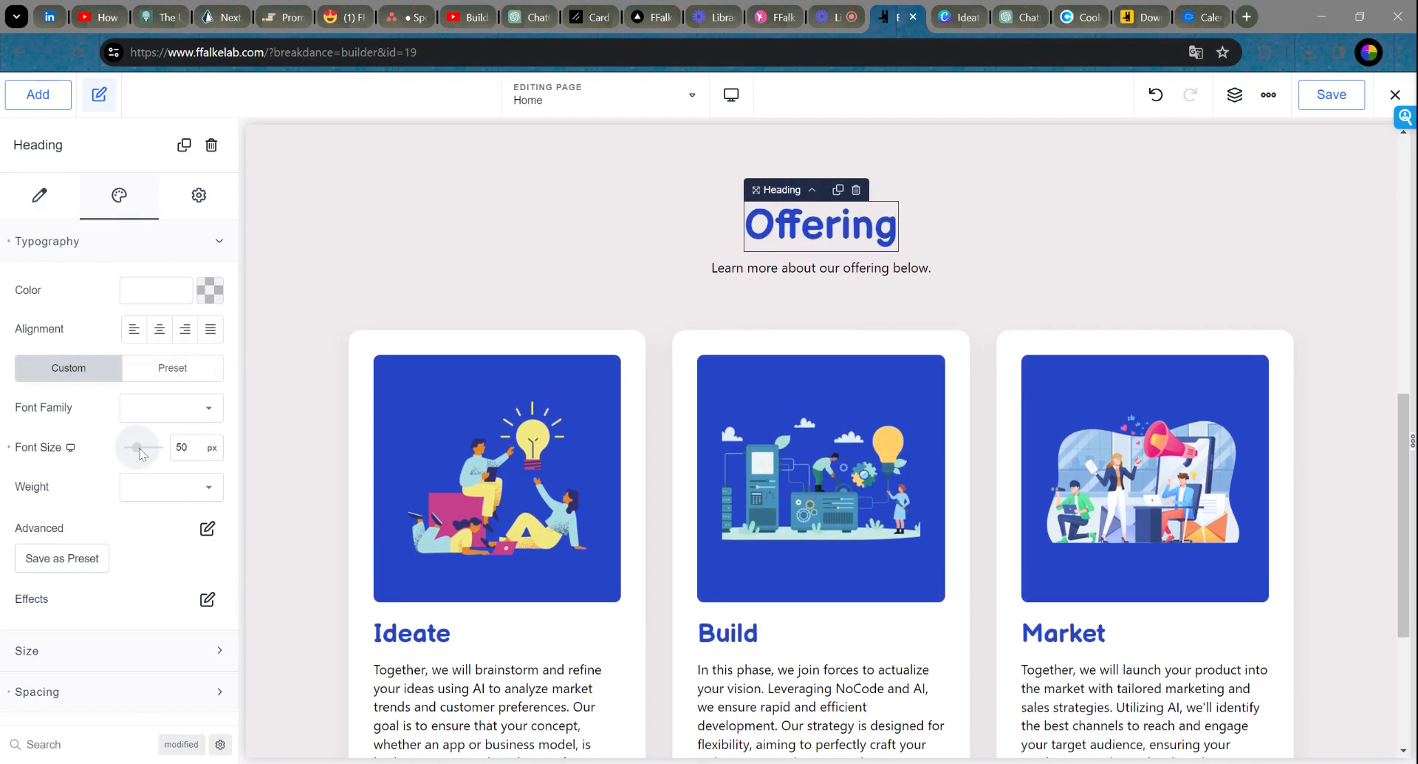
pyautogui.click(572, 227)
pyautogui.scroll(-4, 912, 357)
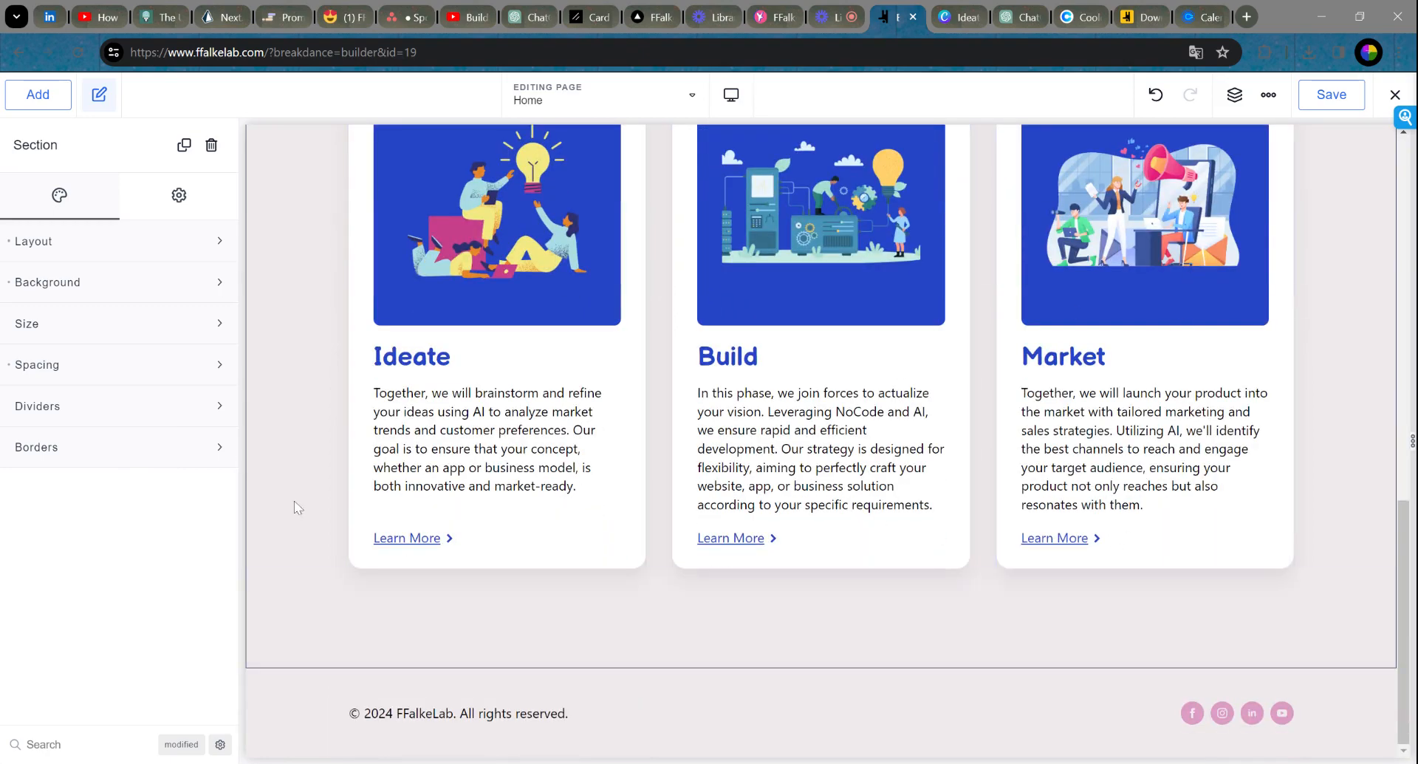
pyautogui.click(1332, 94)
# Step: Search the design library for 'newsletter' and add a Samba Newsletters section to the page
pyautogui.click(22, 96)
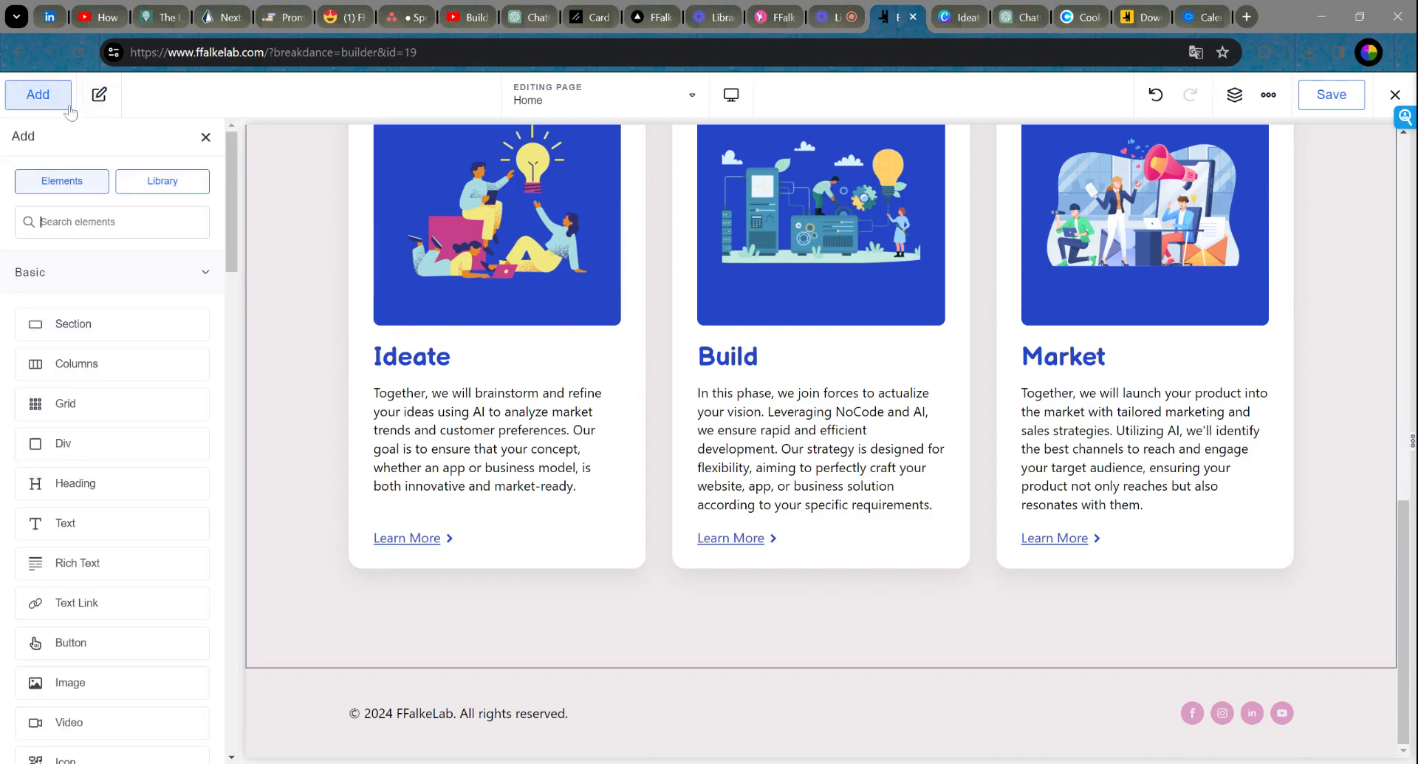
pyautogui.click(146, 184)
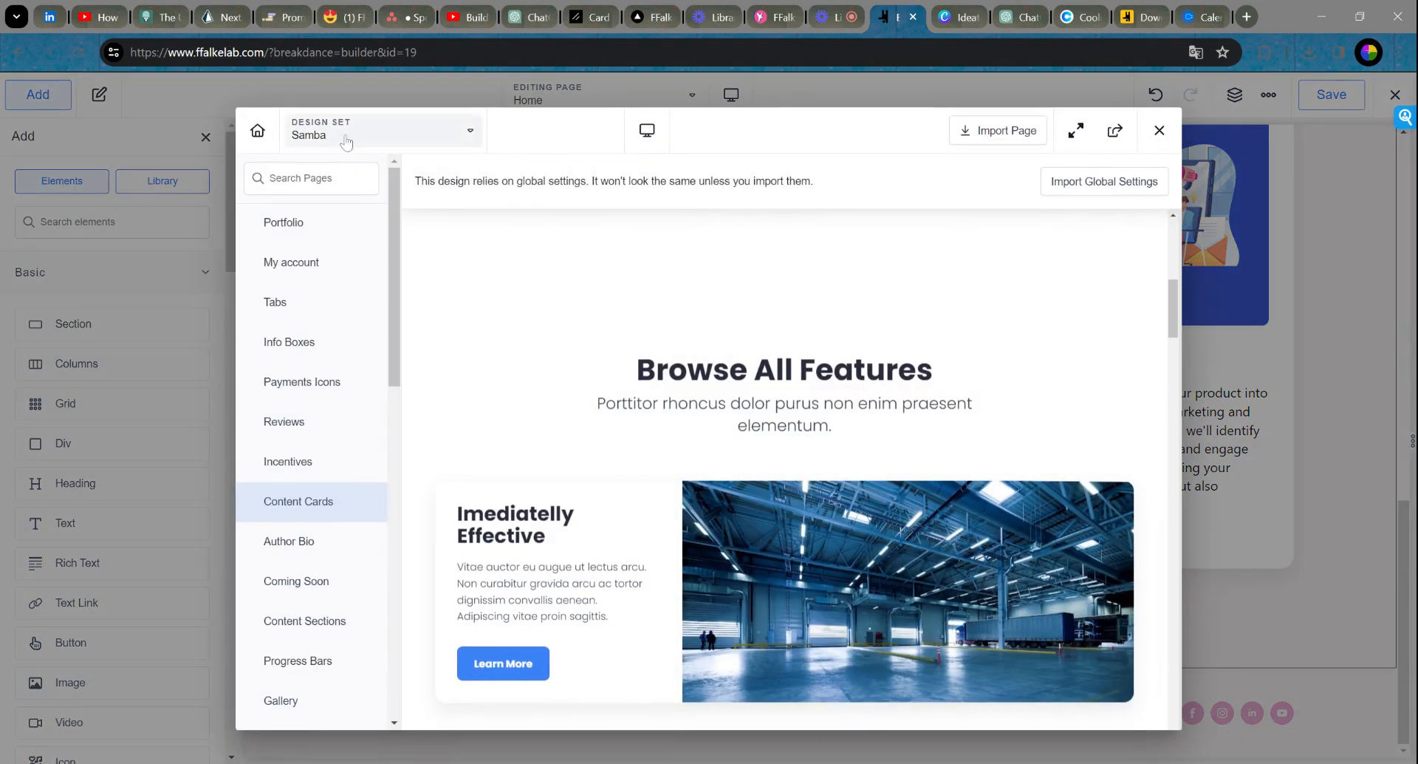
pyautogui.write('new')
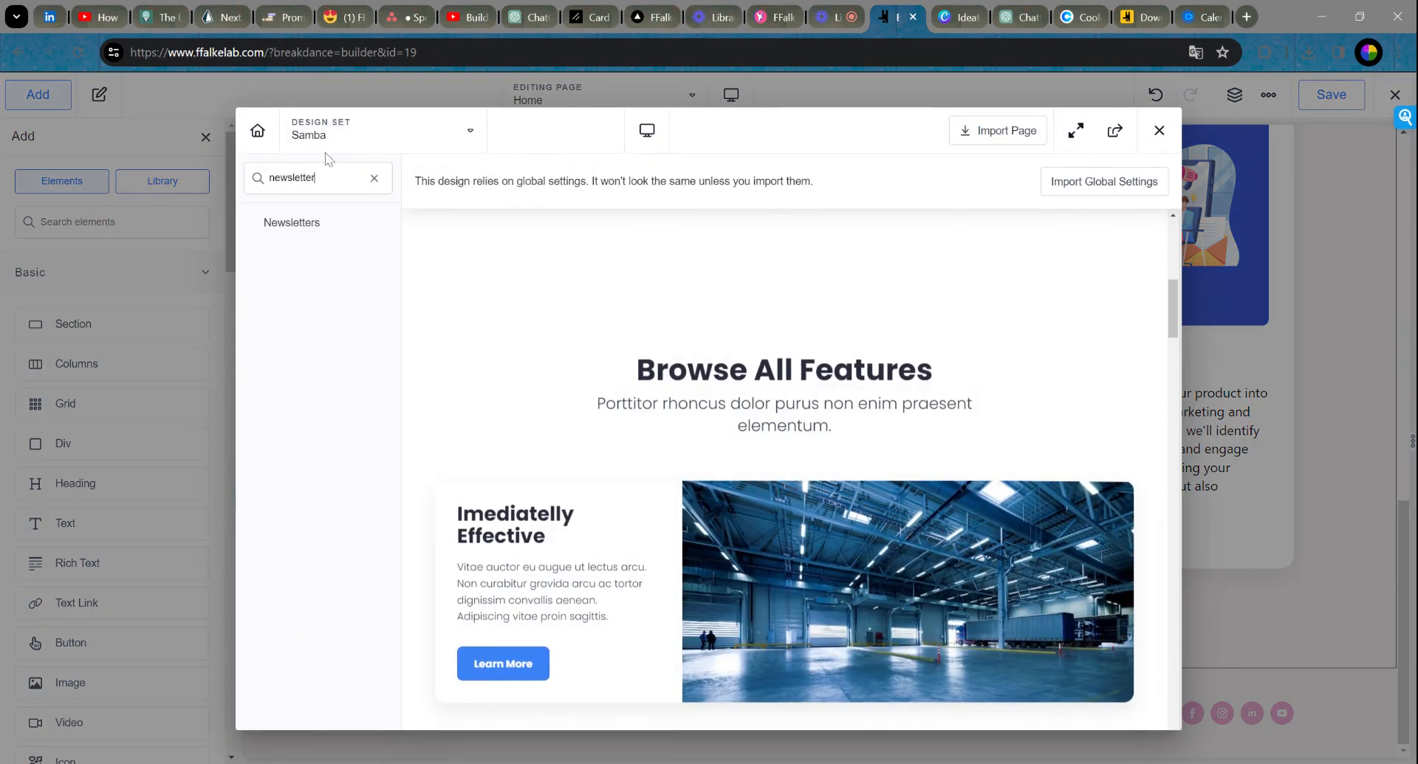
pyautogui.write('sletter')
pyautogui.click(316, 225)
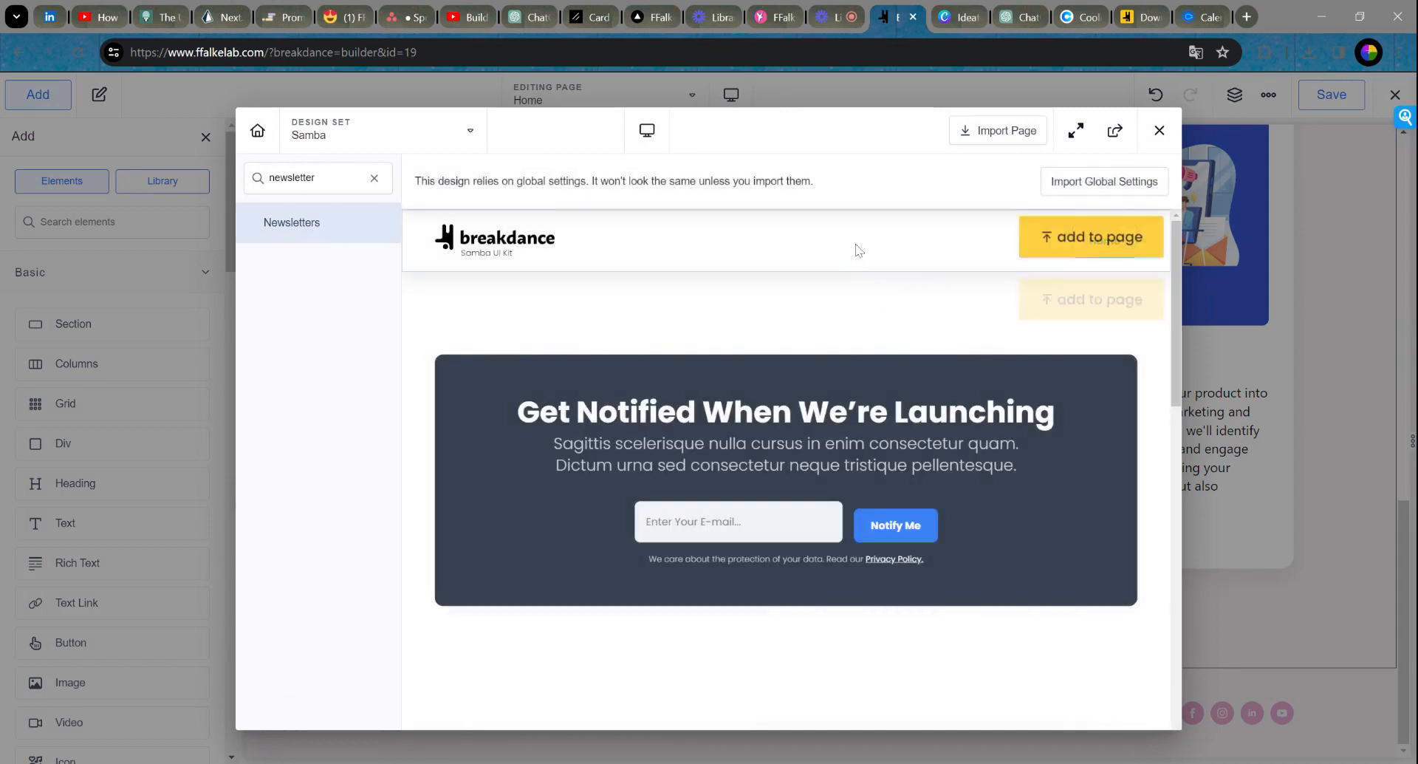
pyautogui.scroll(-7, 897, 277)
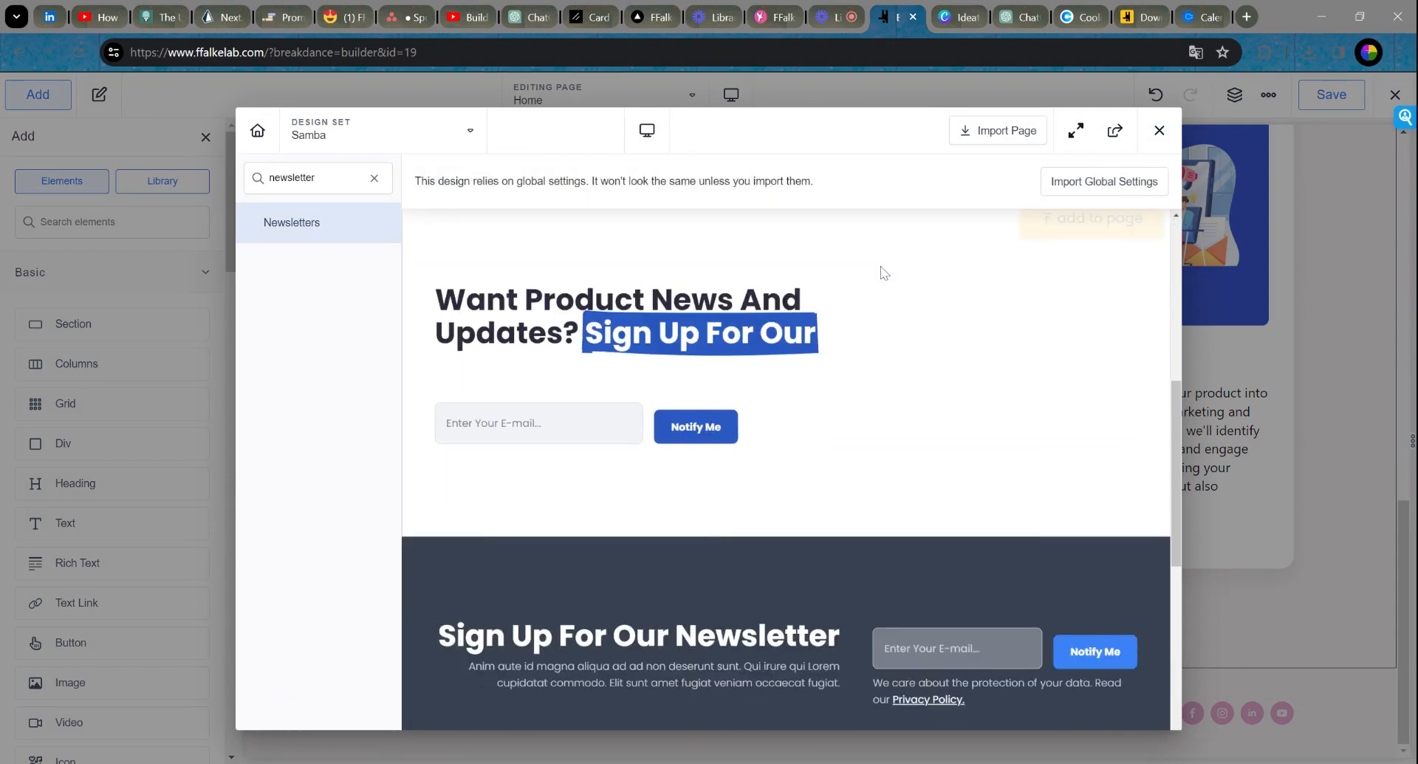
pyautogui.scroll(1, 887, 288)
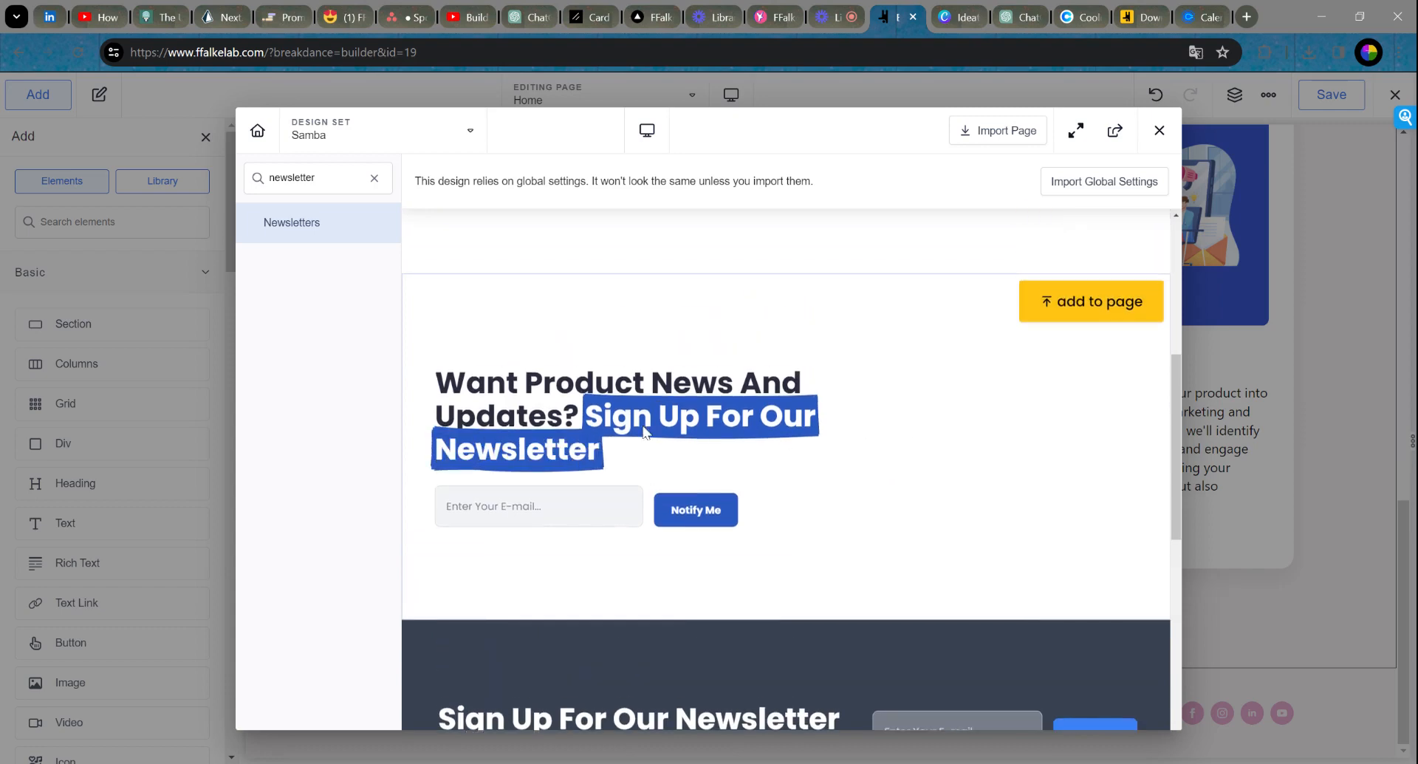
pyautogui.scroll(-8, 883, 432)
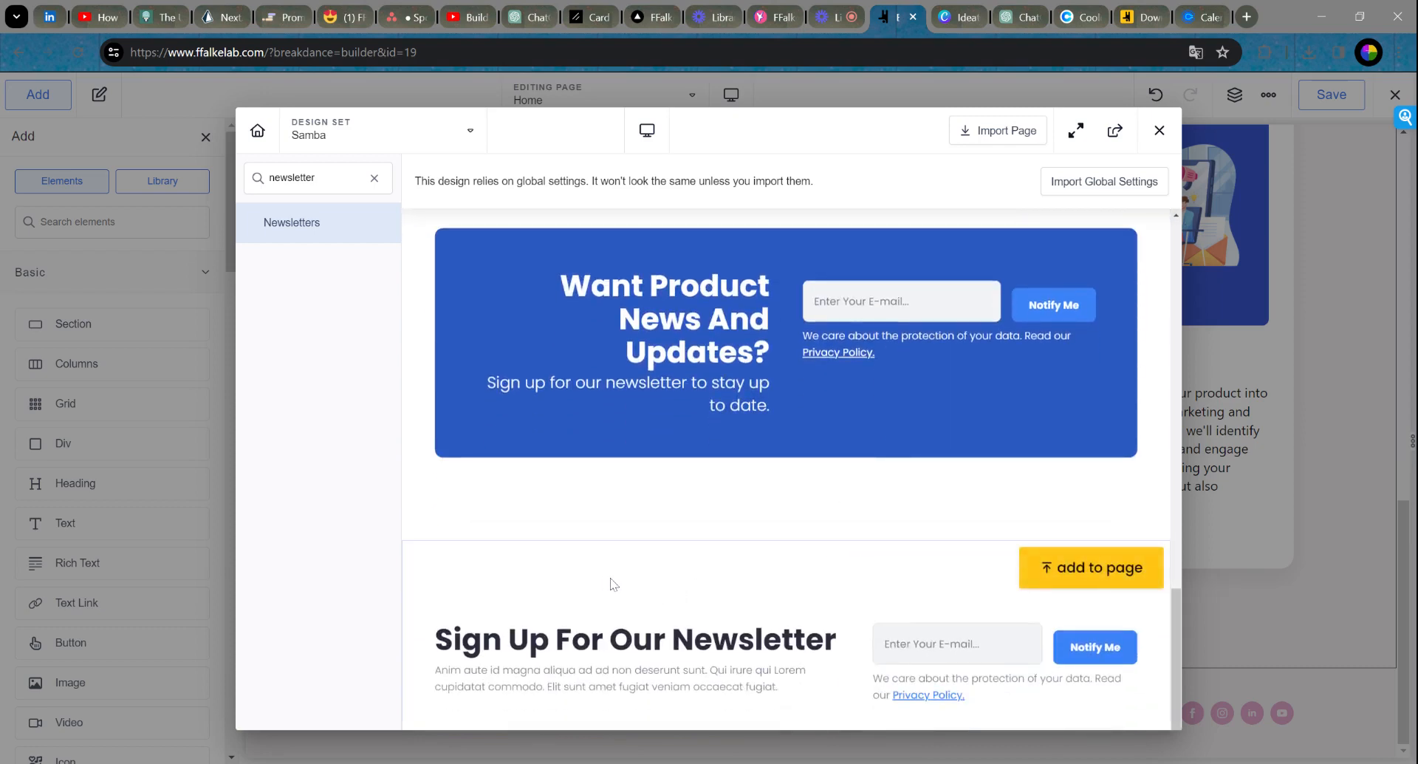
pyautogui.click(1105, 574)
pyautogui.scroll(-3, 1089, 496)
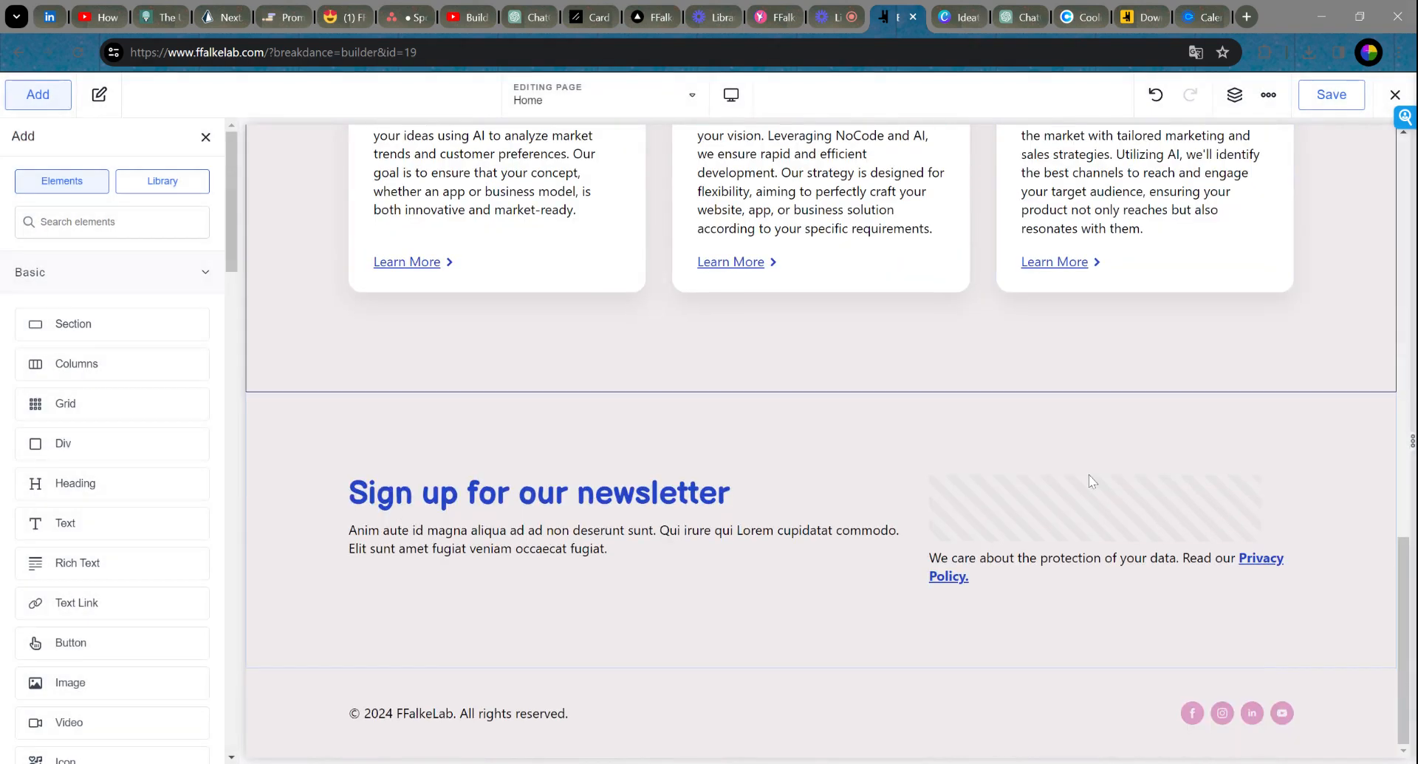
# Step: Change the newsletter heading to 'Sign Up For Our Newsletter'
pyautogui.click(667, 526)
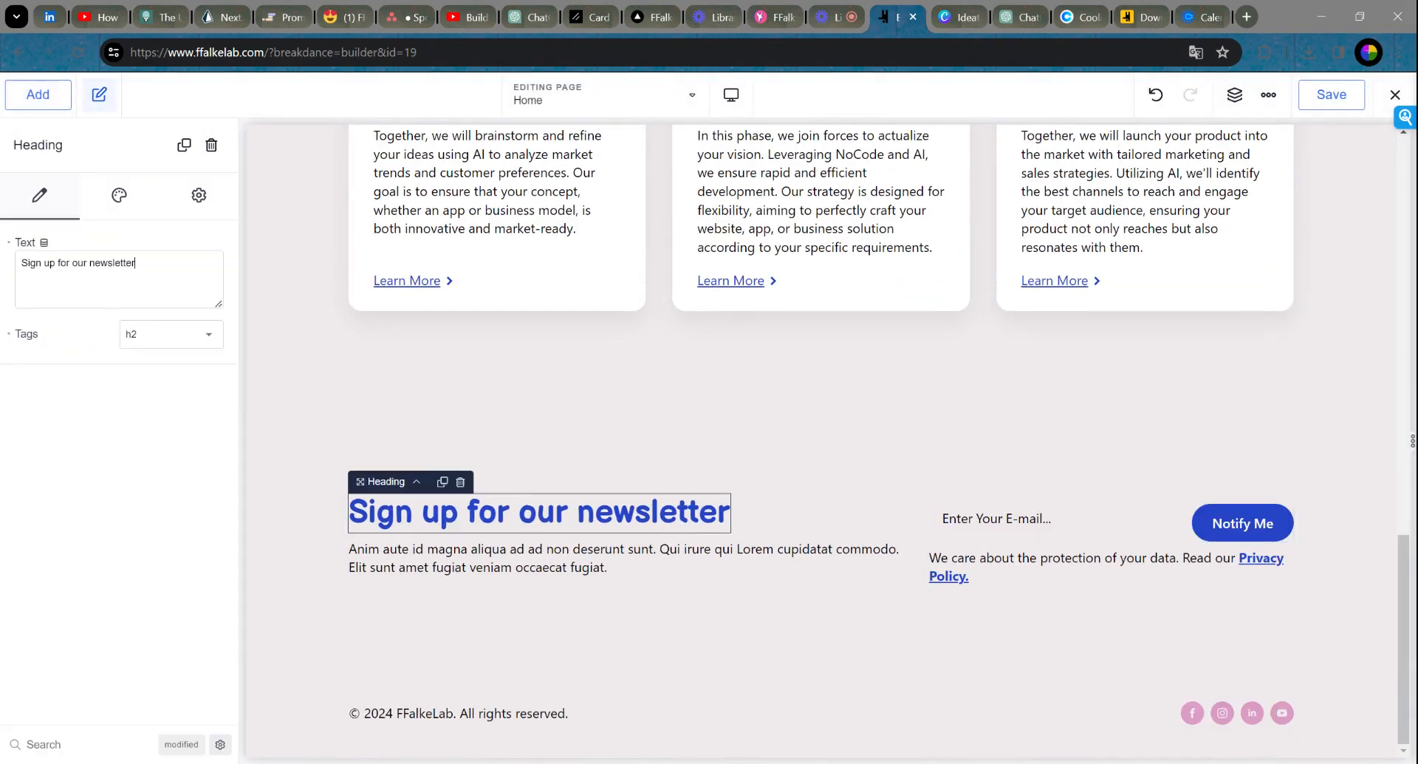
pyautogui.moveTo(136, 263); pyautogui.dragTo(2, 260)
pyautogui.write('Sign U')
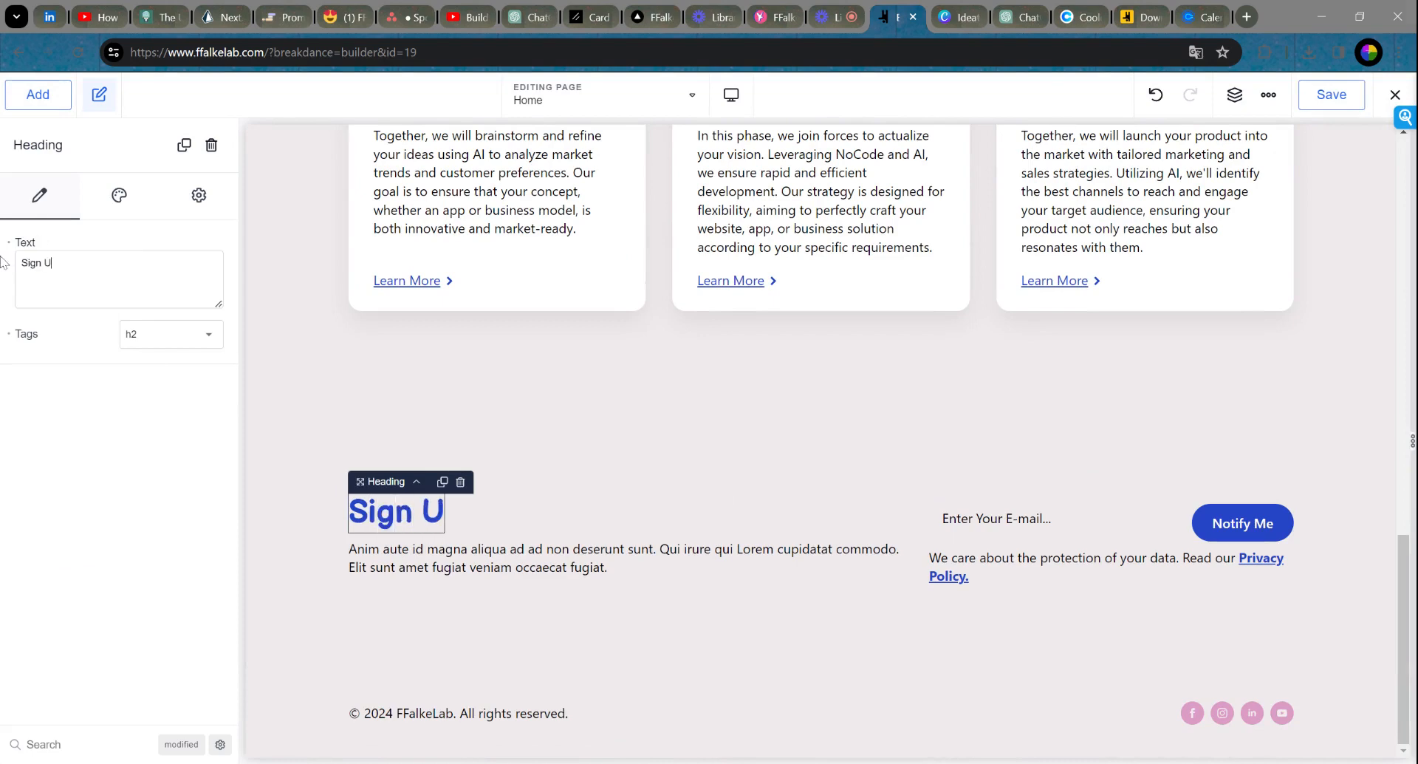
pyautogui.write('p For OUr')
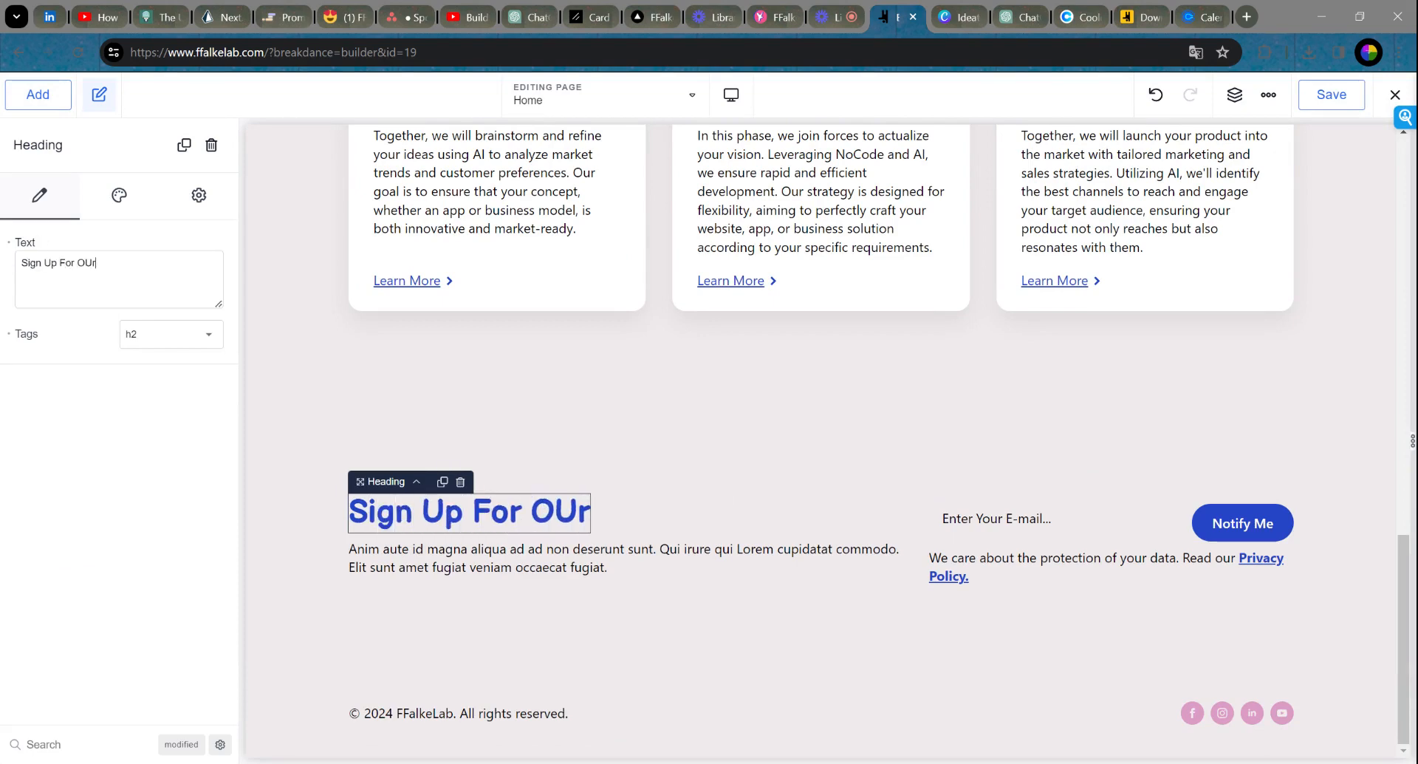
pyautogui.press('BackSpace')
pyautogui.press('BackSpace')
pyautogui.write('ur Newsletter')
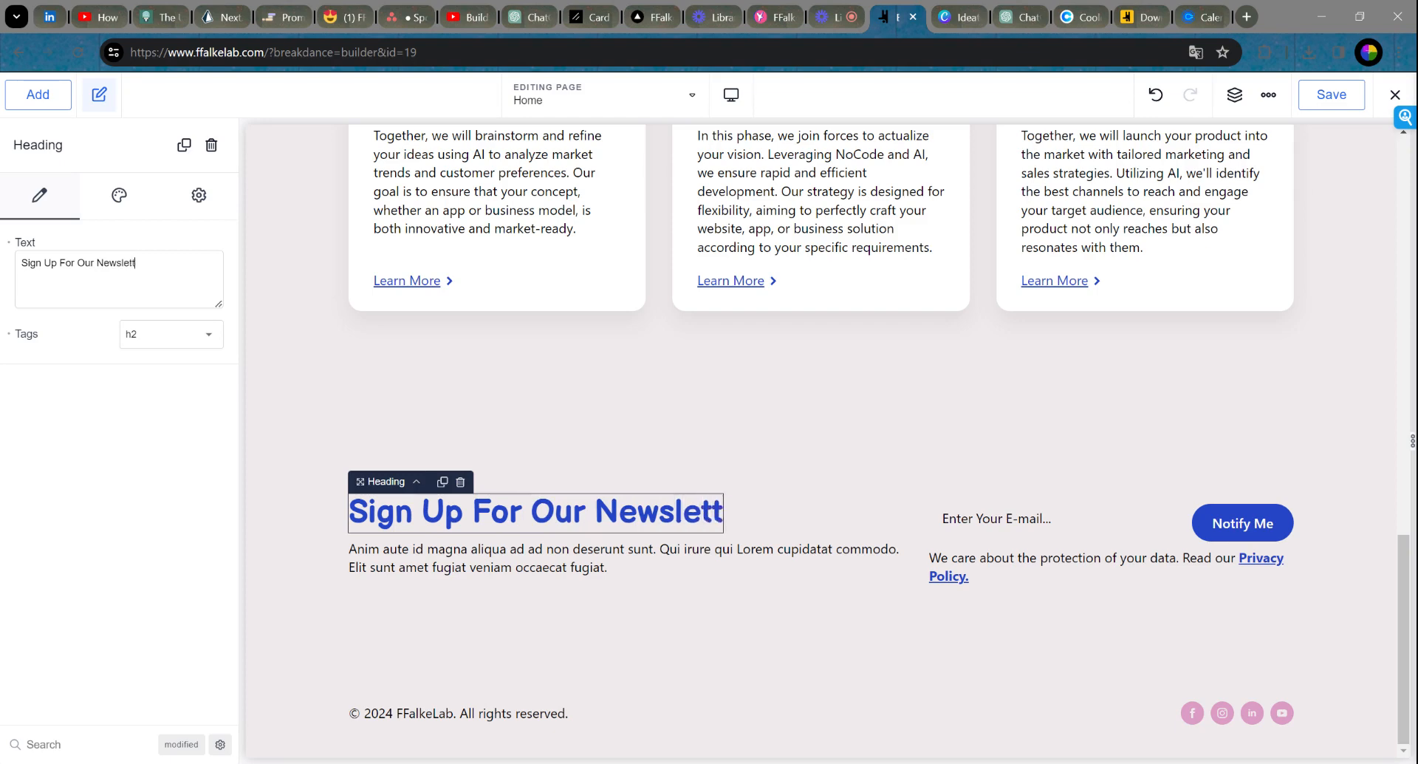
# Step: Replace the placeholder paragraph with 'Sign Up to get weekly tips and tricks about bringing your ideas to life'
pyautogui.click(439, 570)
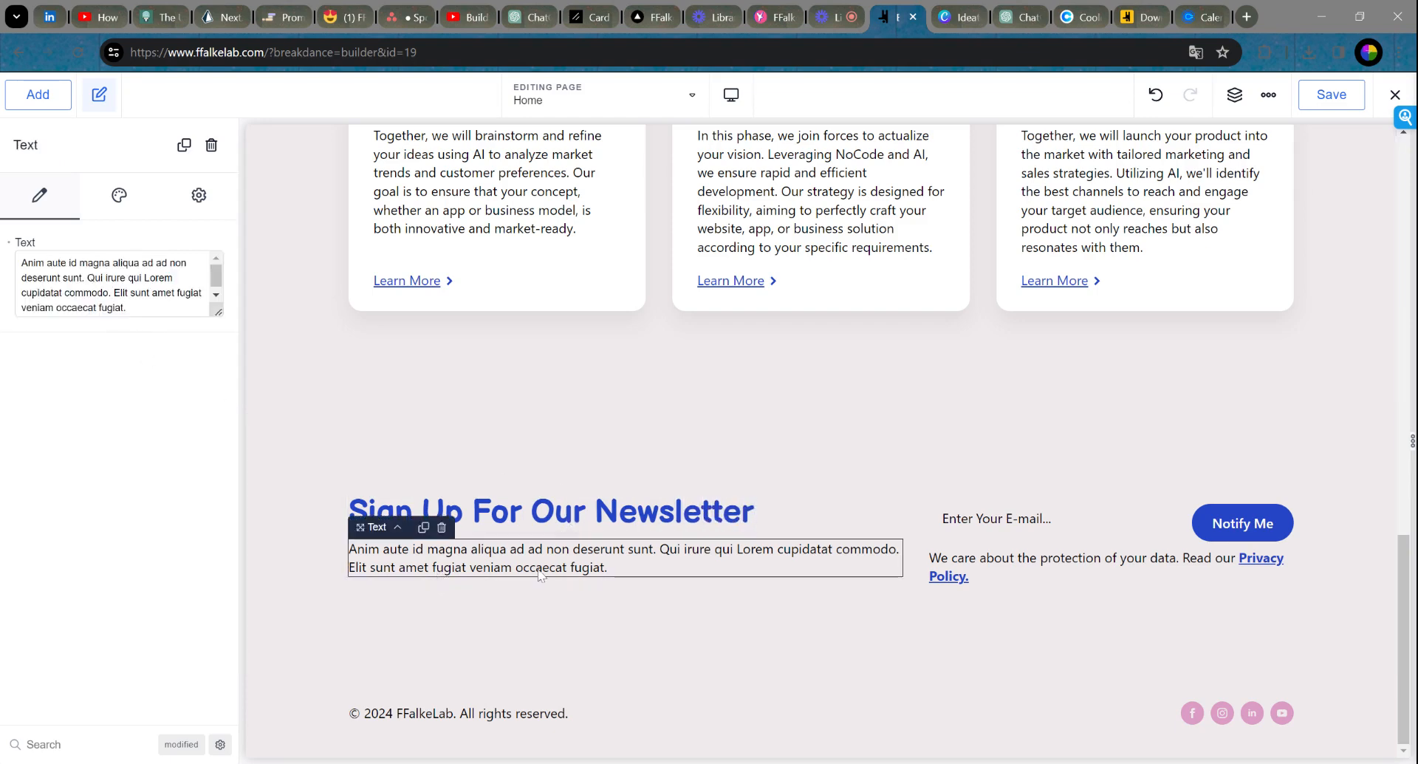
pyautogui.moveTo(127, 308); pyautogui.dragTo(2, 244)
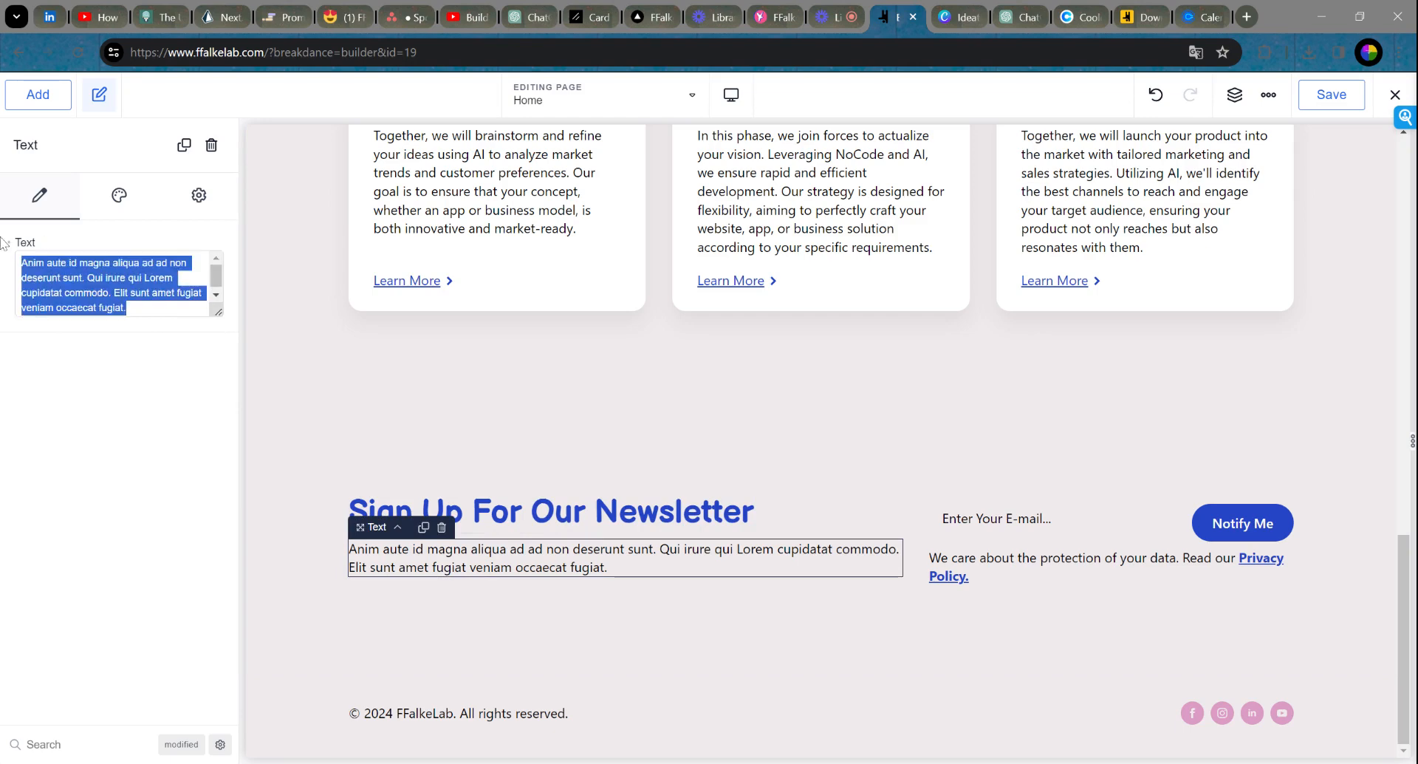
pyautogui.write('here you can')
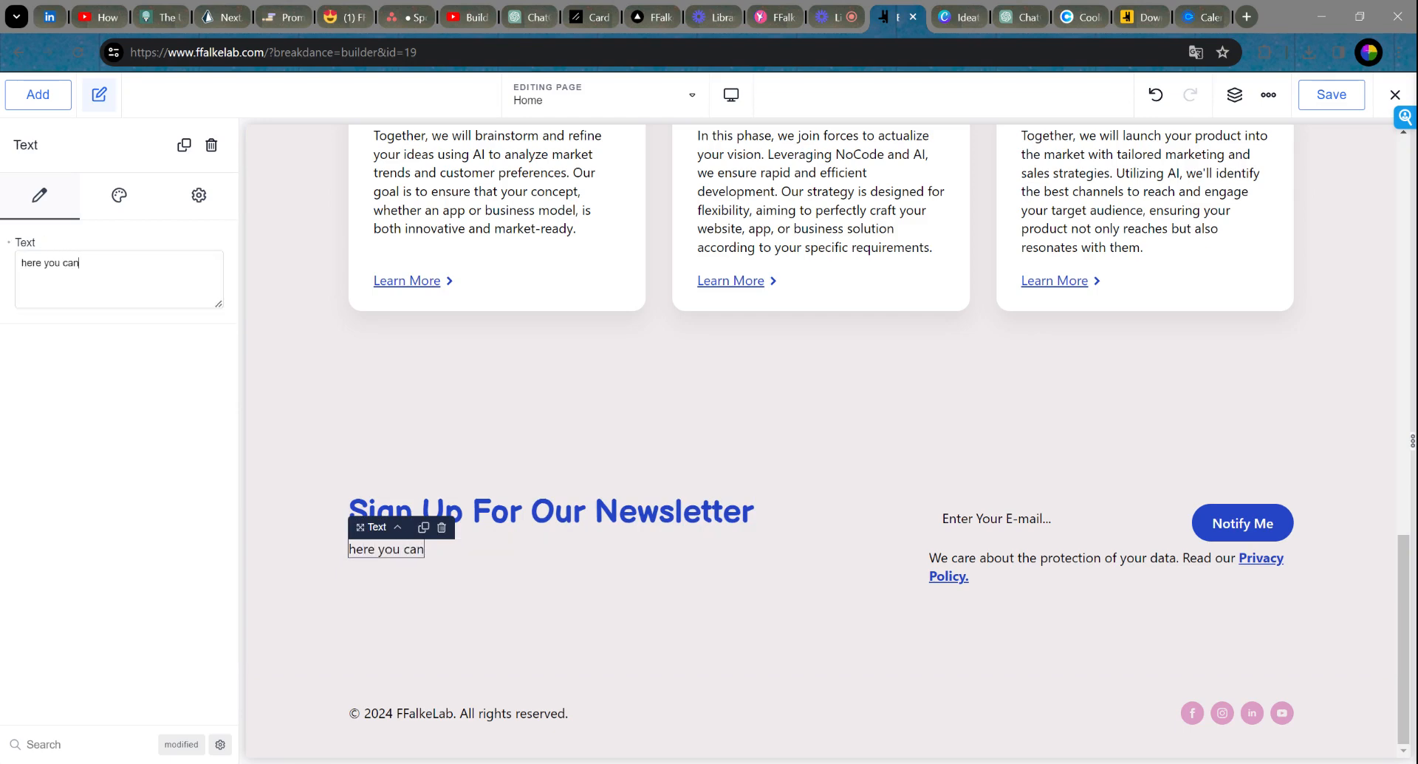
pyautogui.press('BackSpace')
pyautogui.press('BackSpace')
pyautogui.press('BackSpace')
pyautogui.press('BackSpace')
pyautogui.press('BackSpace')
pyautogui.press('BackSpace')
pyautogui.press('BackSpace')
pyautogui.press('BackSpace')
pyautogui.press('BackSpace')
pyautogui.press('BackSpace')
pyautogui.press('BackSpace')
pyautogui.press('BackSpace')
pyautogui.write('Signu')
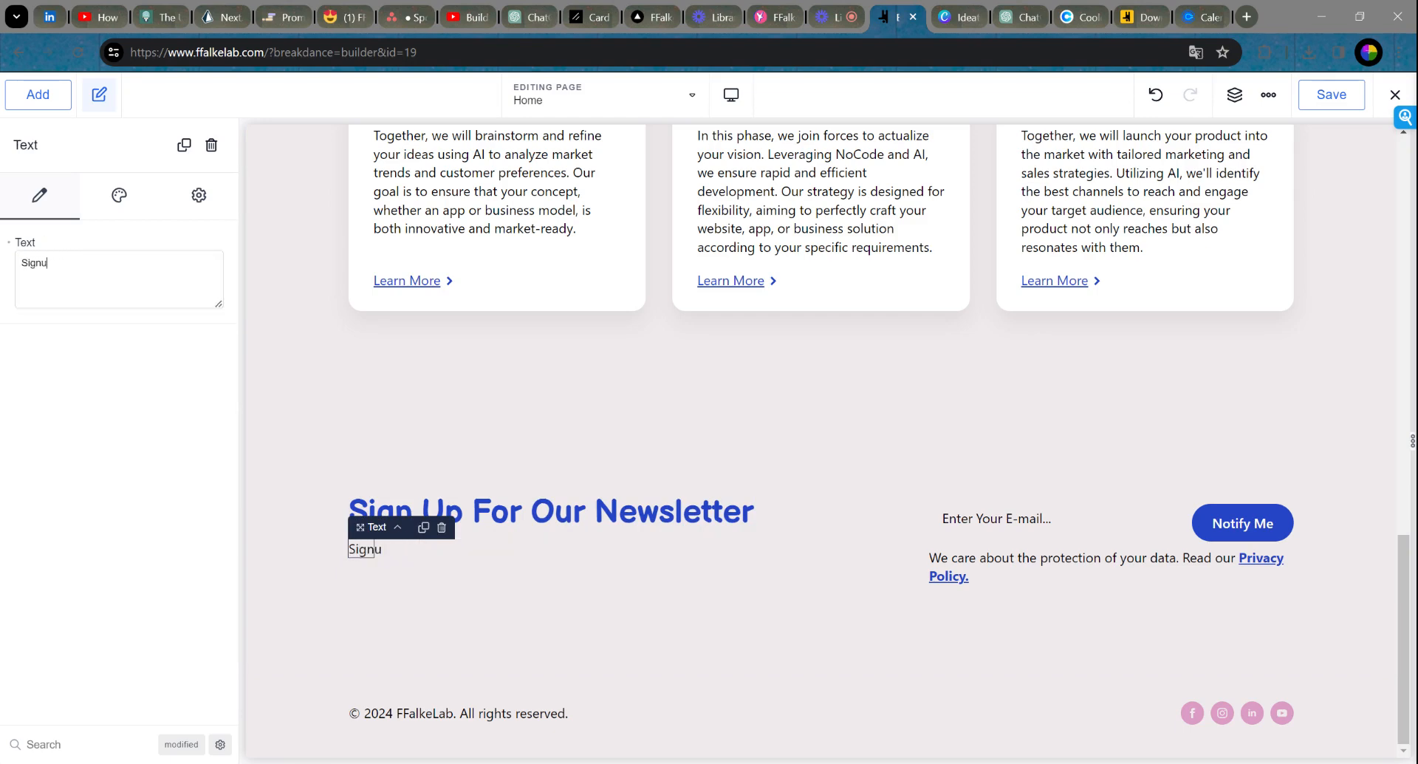
pyautogui.write('p to get')
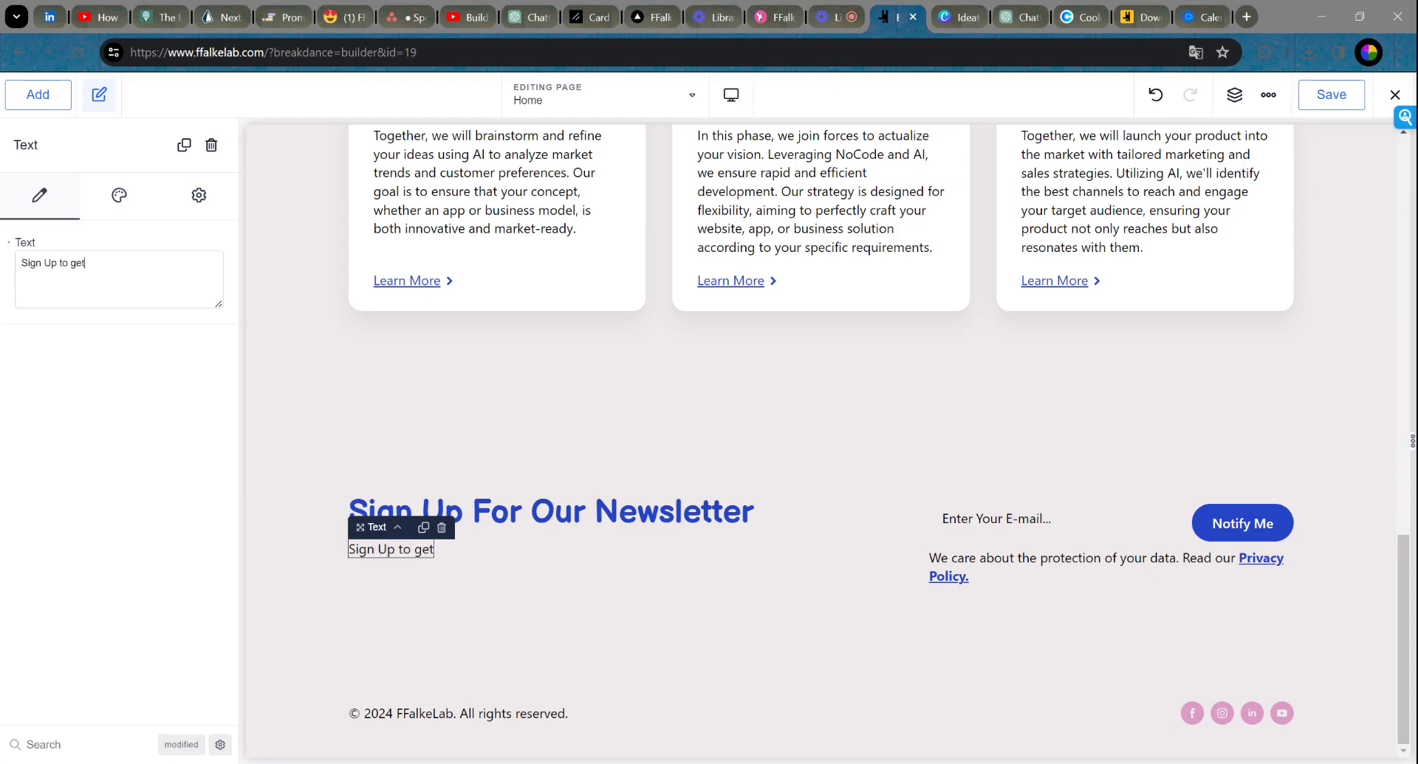
pyautogui.write(' weekly tipp')
pyautogui.write(' and tricks about ho')
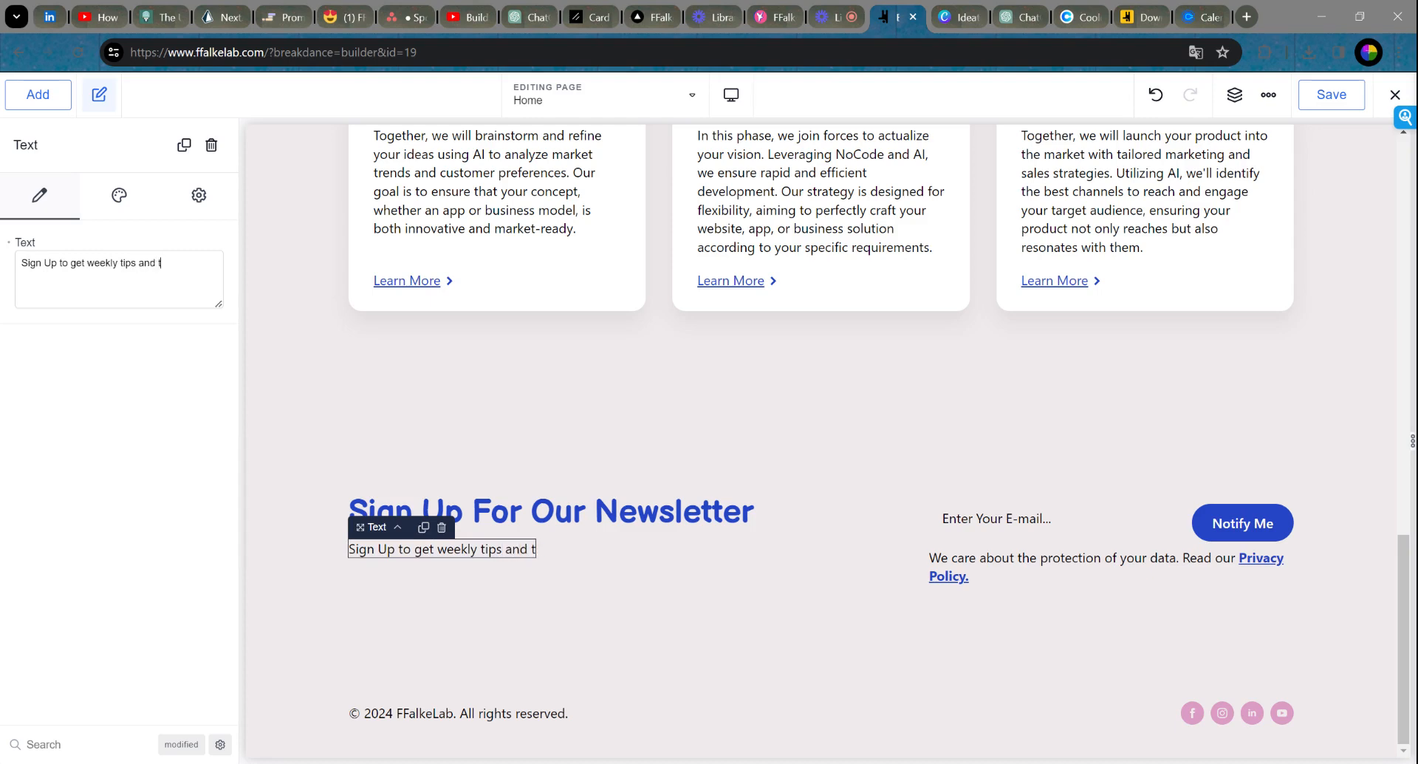
pyautogui.press('BackSpace')
pyautogui.press('BackSpace')
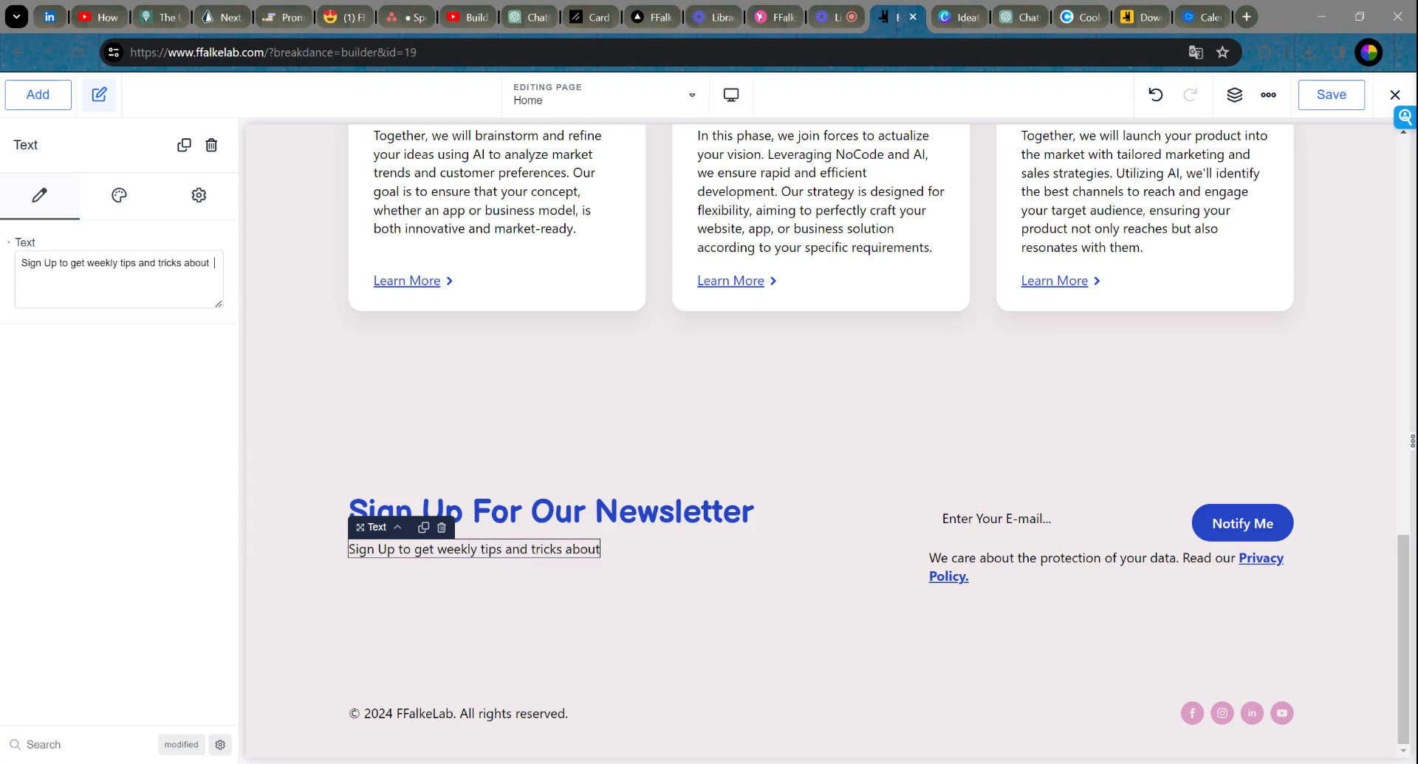
pyautogui.write('bringing your id')
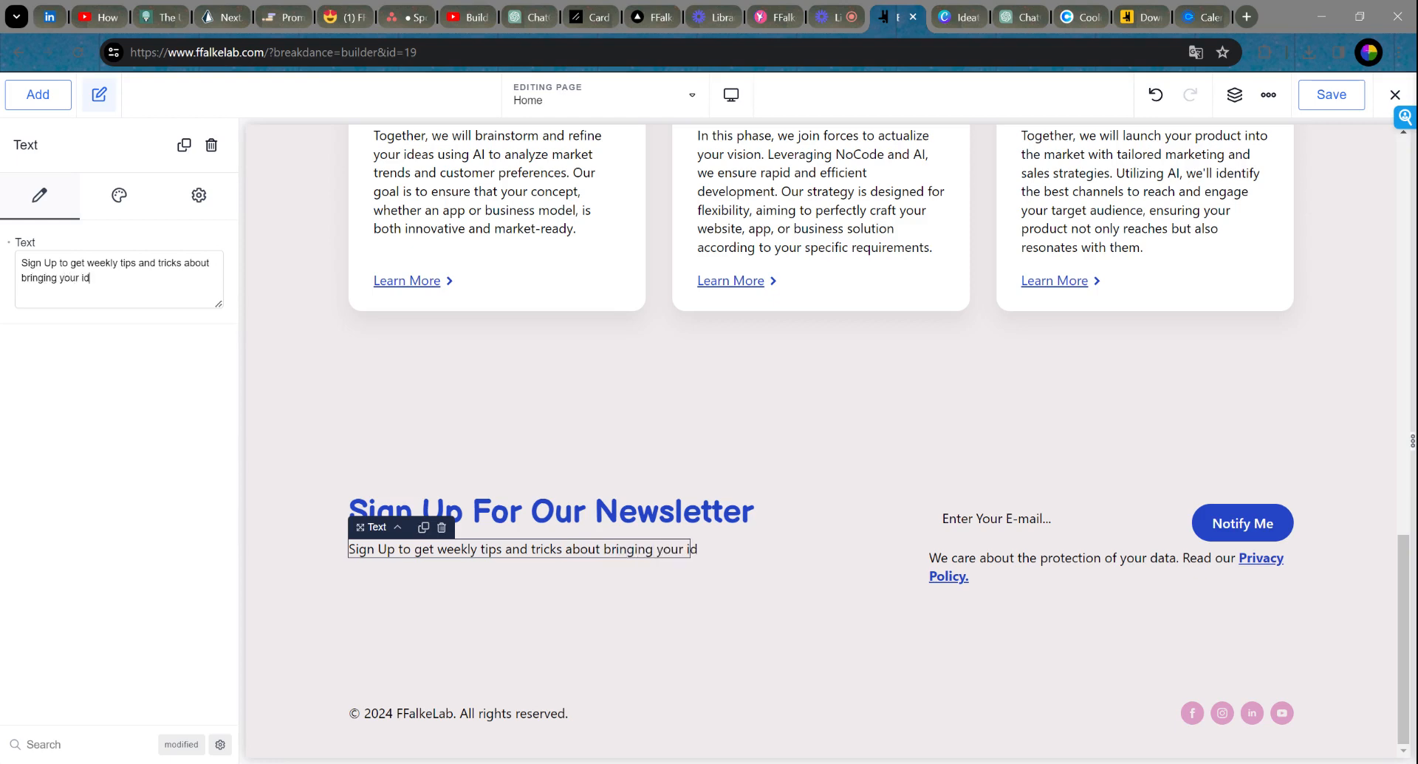
pyautogui.write('eas to life')
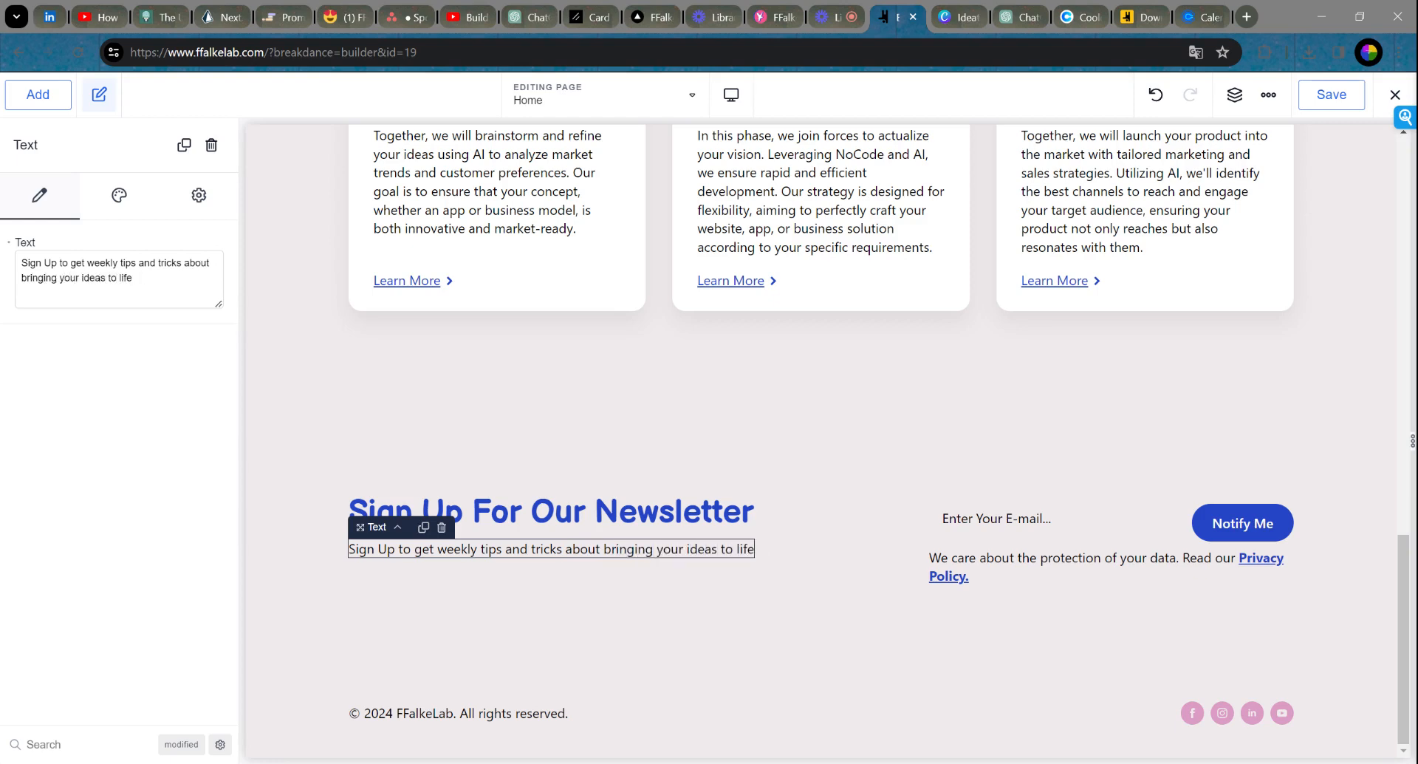
pyautogui.write('  straight to your inbox.')
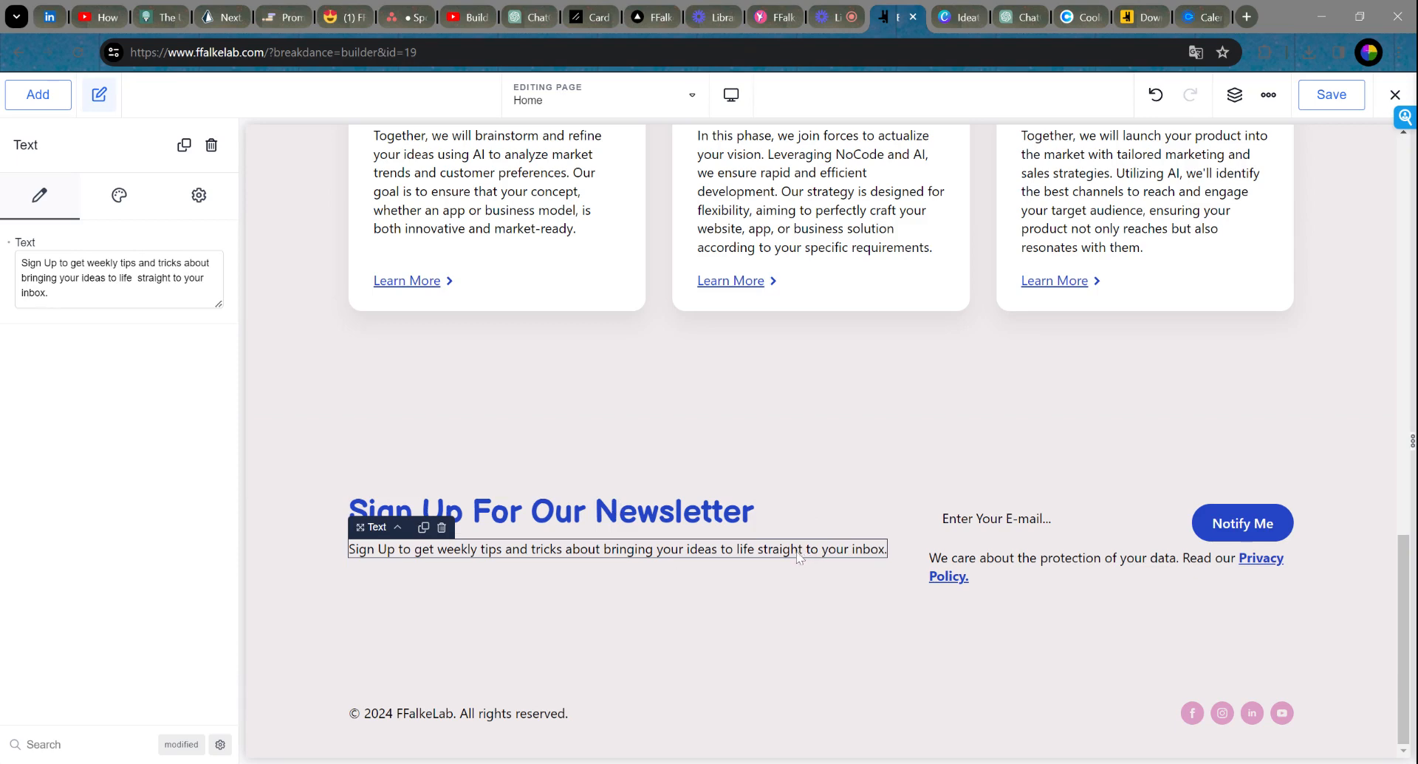
# Step: Set the paragraph's width to 485 px so it wraps onto two lines
pyautogui.click(119, 207)
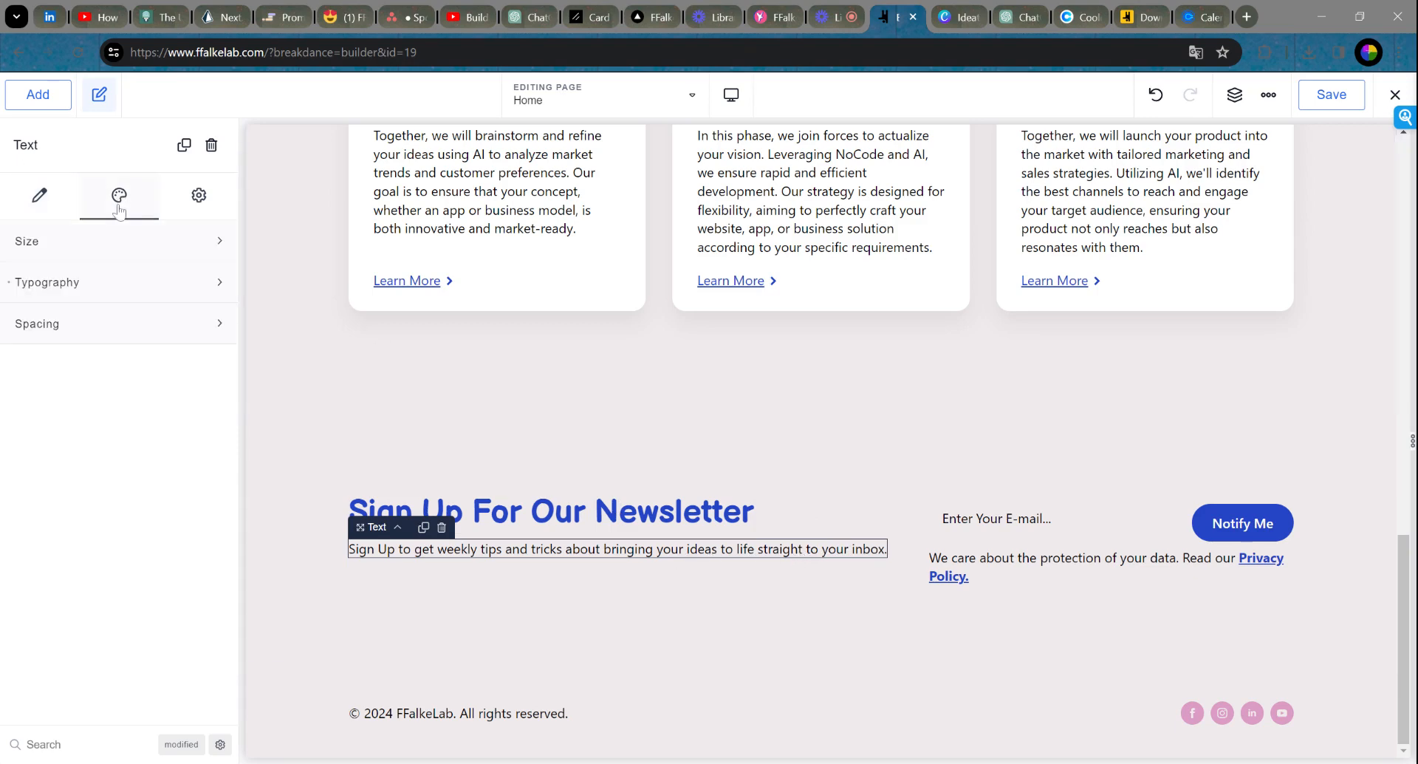
pyautogui.click(77, 247)
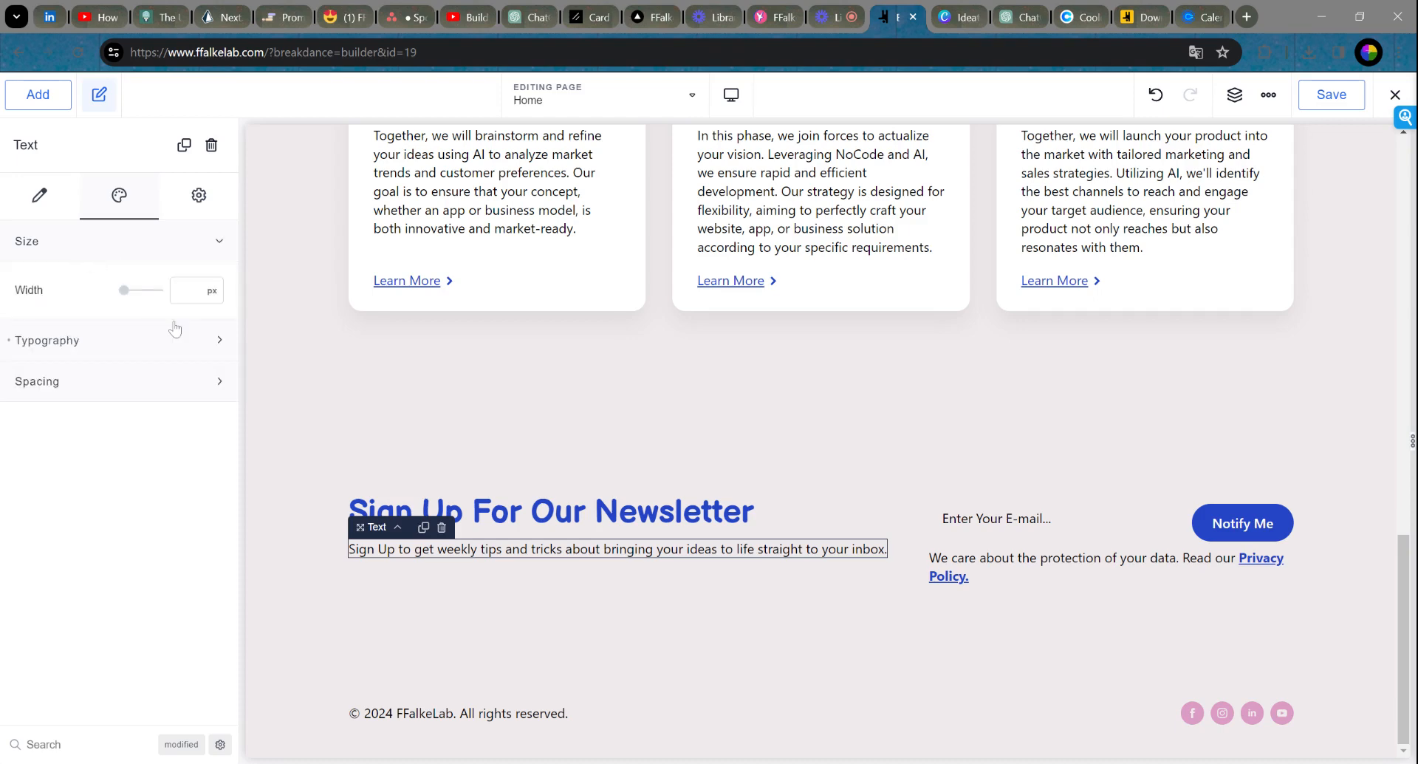
pyautogui.click(132, 294)
pyautogui.moveTo(132, 296); pyautogui.dragTo(145, 298)
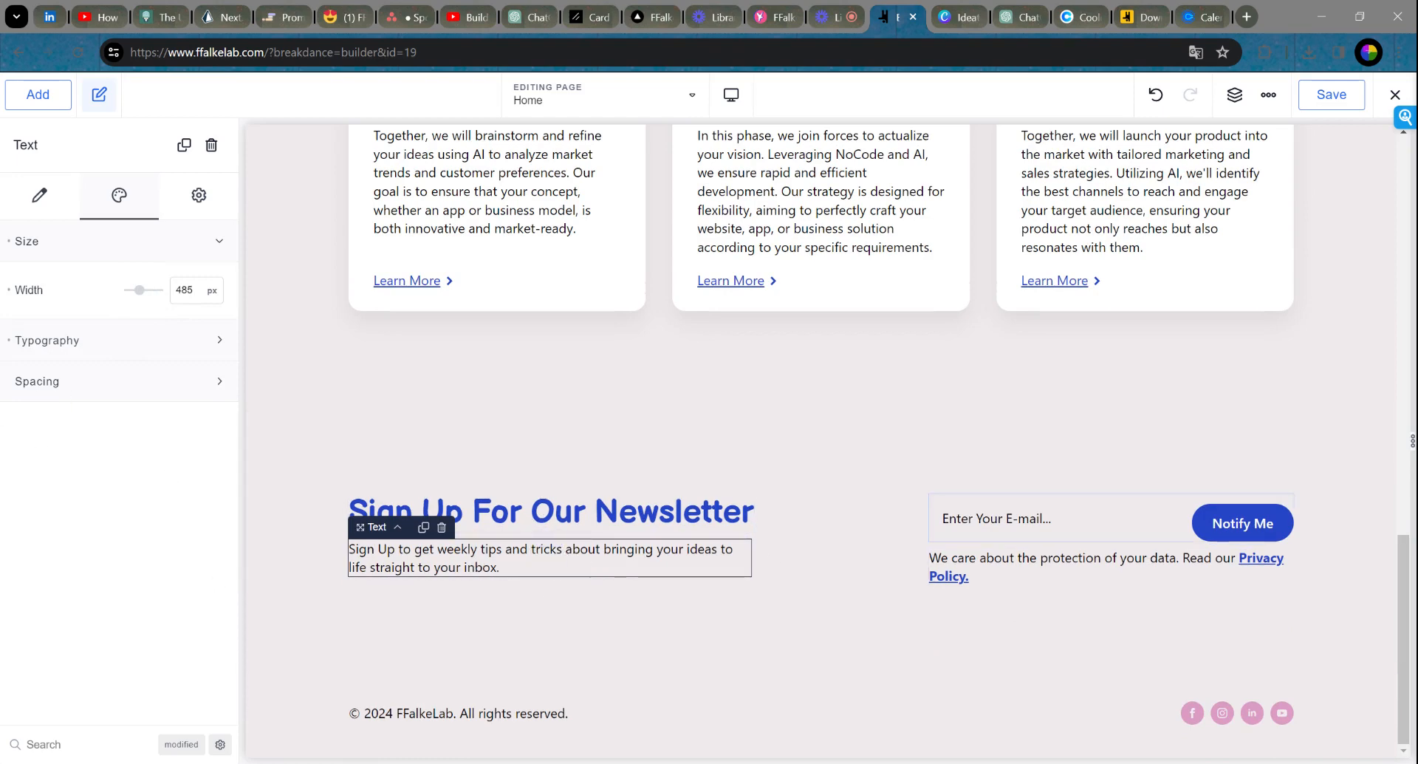
pyautogui.click(942, 518)
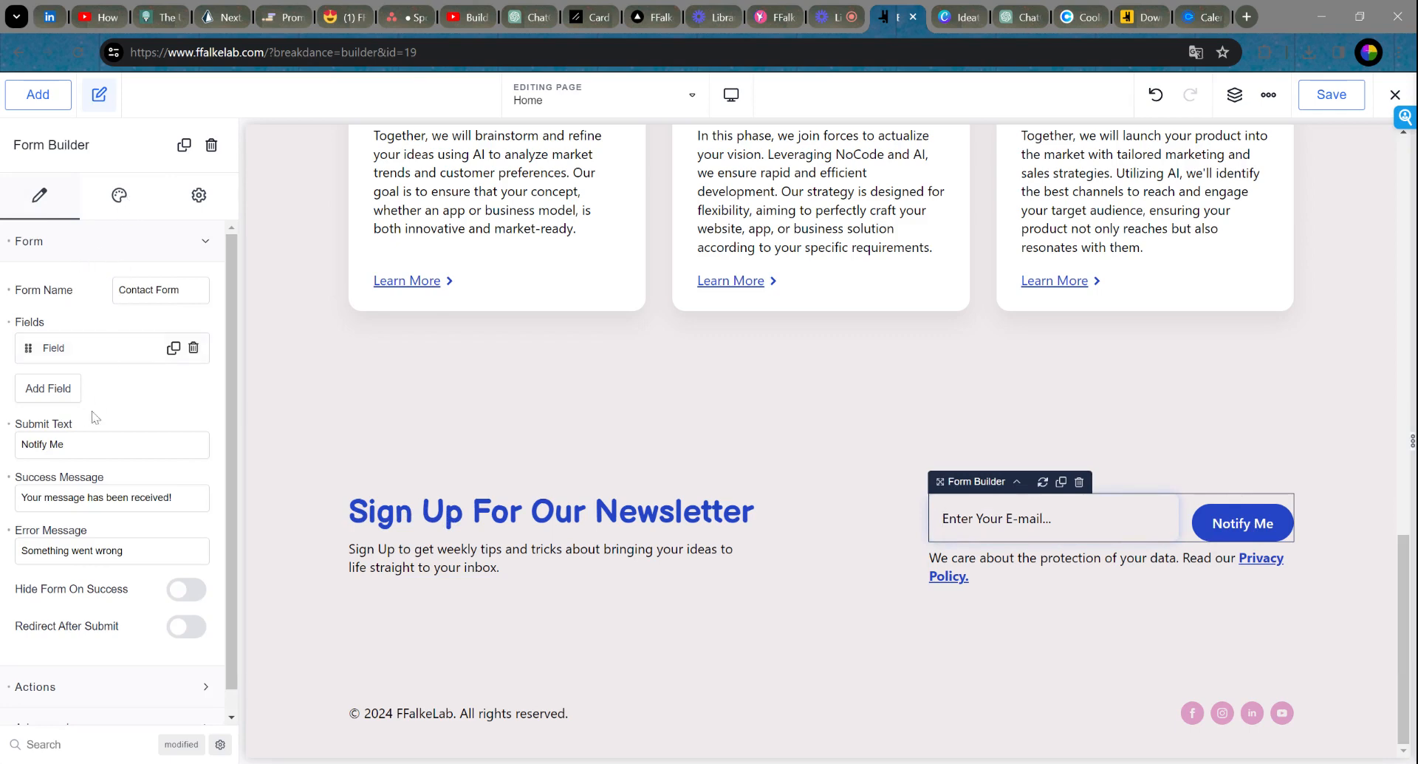
# Step: In the form's e-mail field settings, replace the 'Notify Me' submit text with 'Subscribe'
pyautogui.click(81, 356)
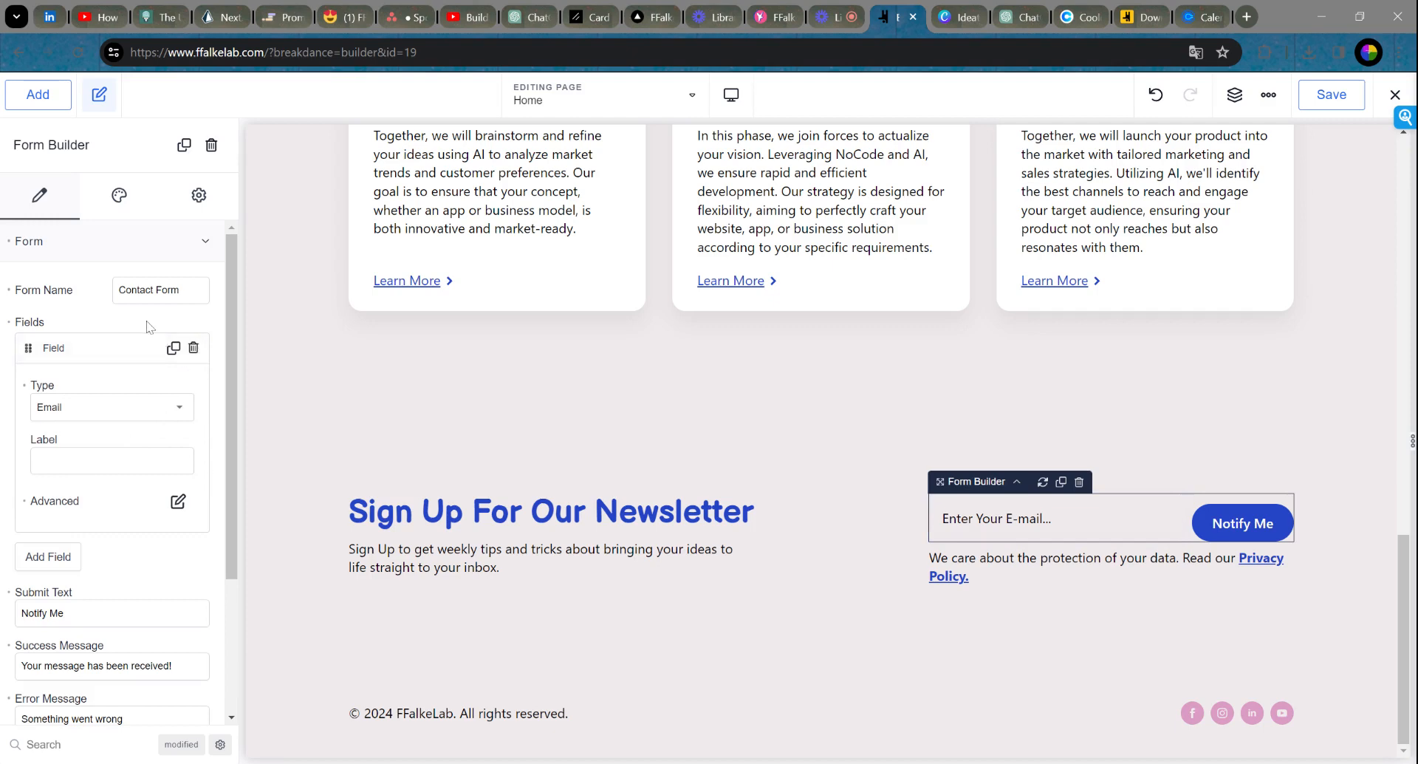
pyautogui.scroll(-1, 118, 375)
pyautogui.scroll(-3, 120, 381)
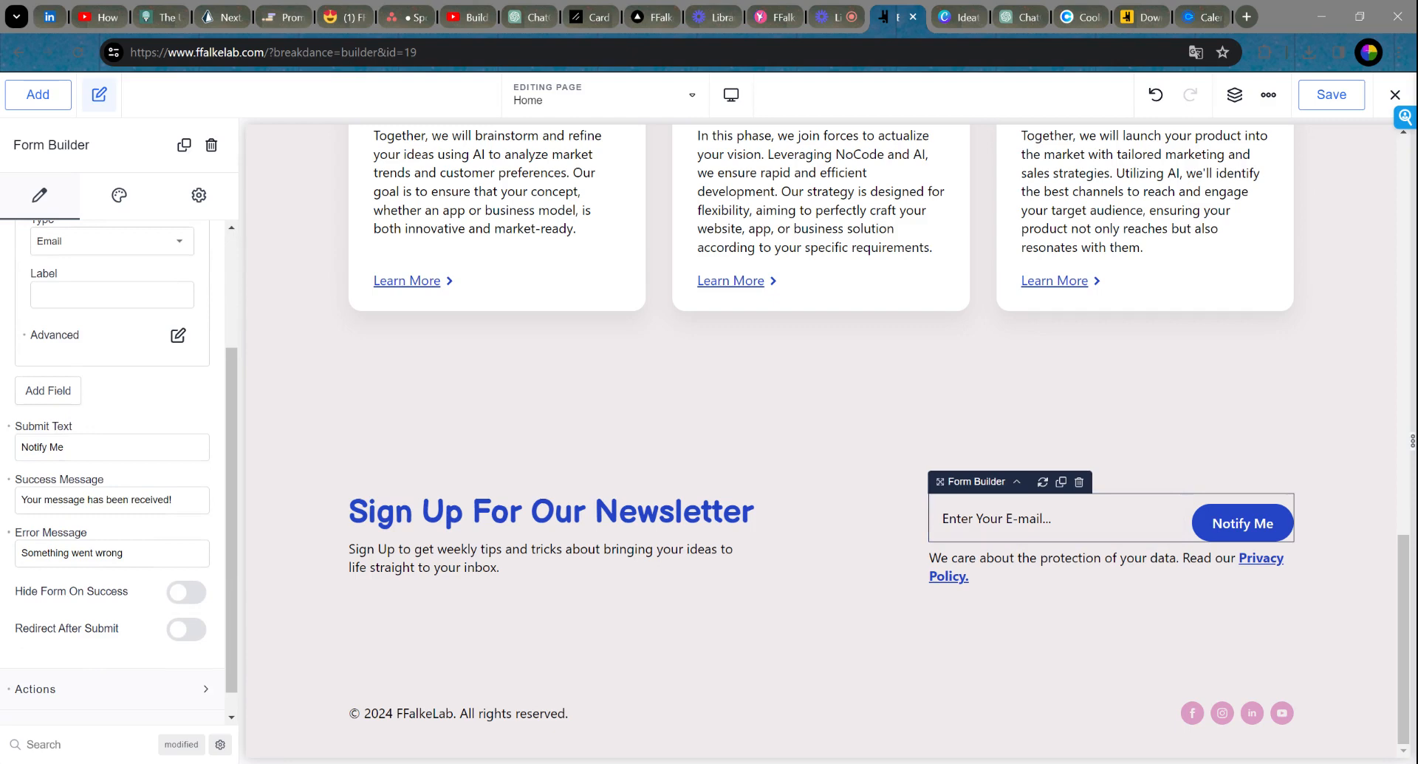
pyautogui.moveTo(68, 447); pyautogui.dragTo(3, 444)
pyautogui.write('S')
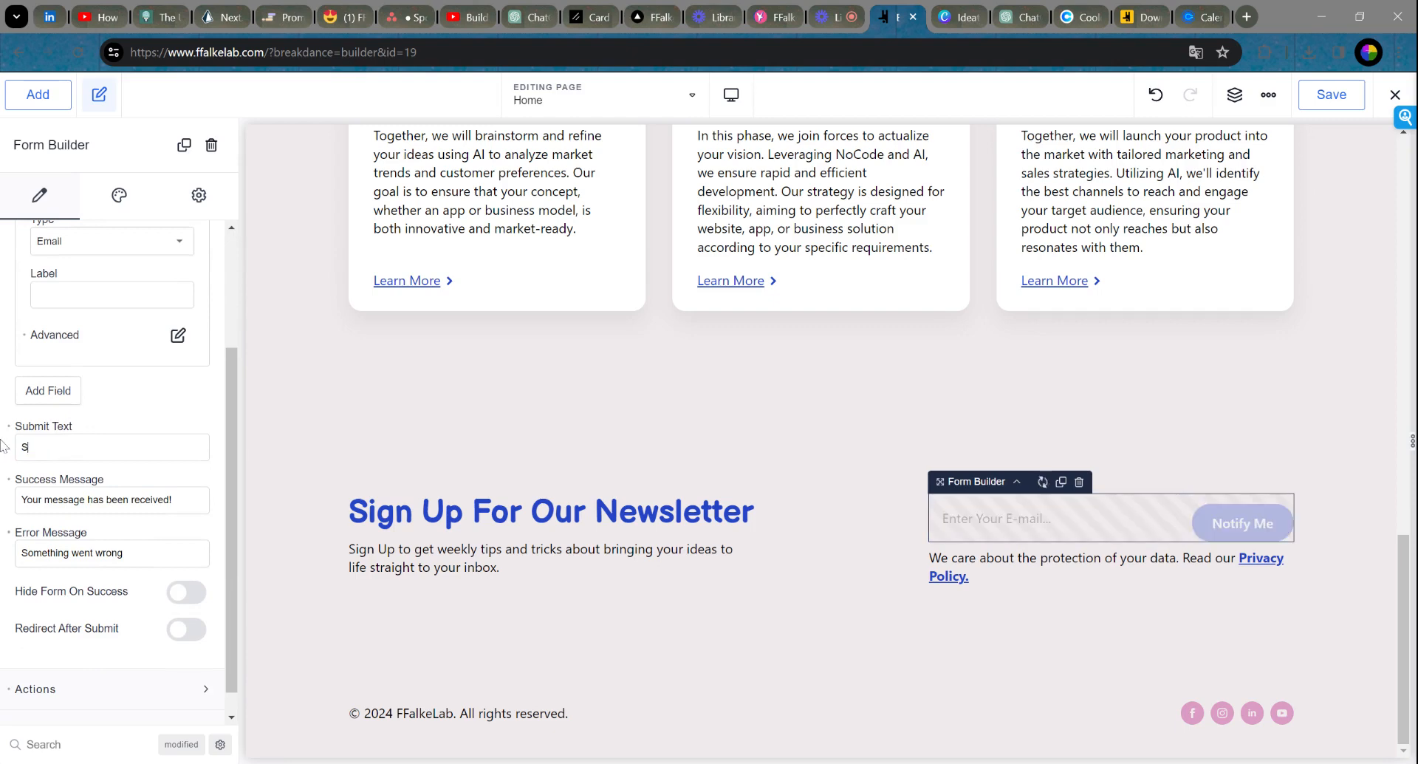
pyautogui.write('igubscribe')
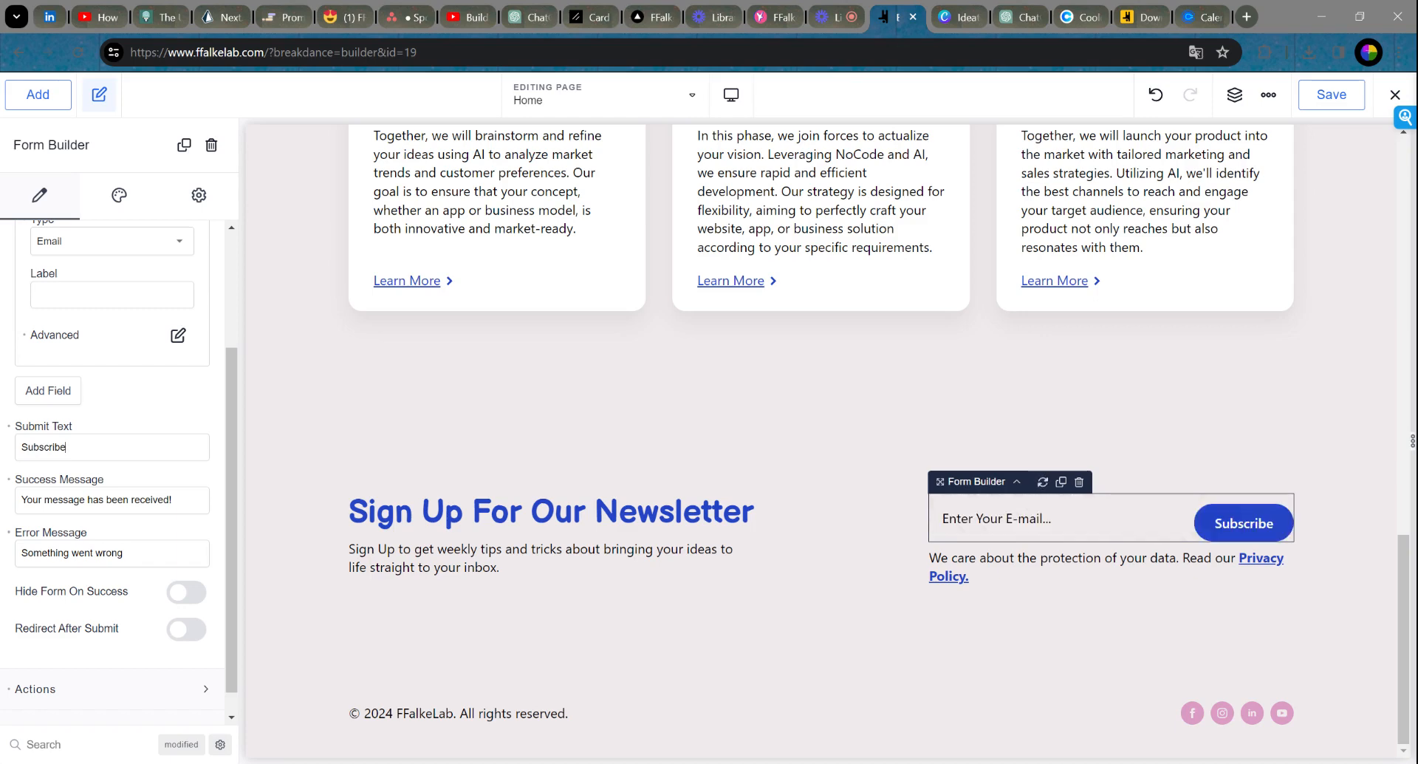
pyautogui.moveTo(178, 500); pyautogui.dragTo(9, 505)
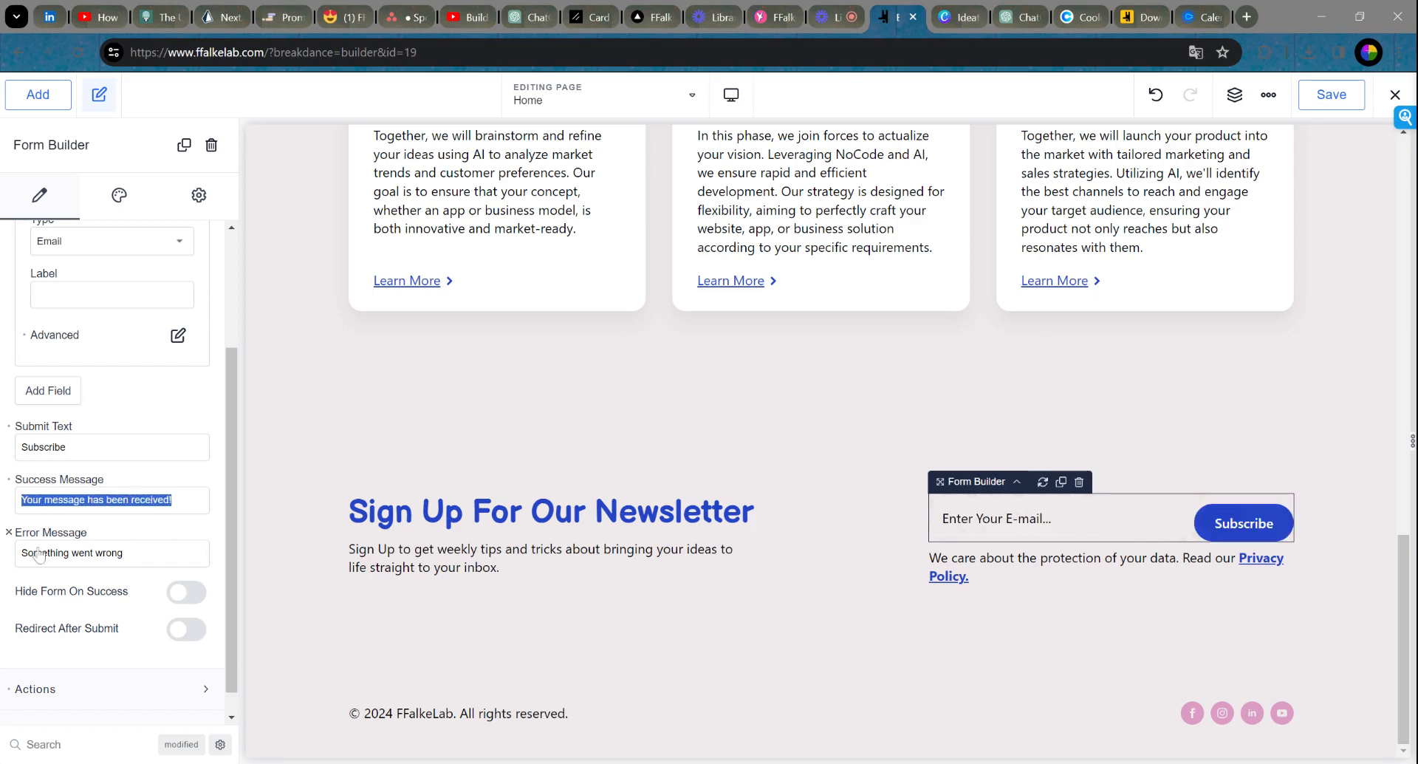
pyautogui.scroll(1, 130, 517)
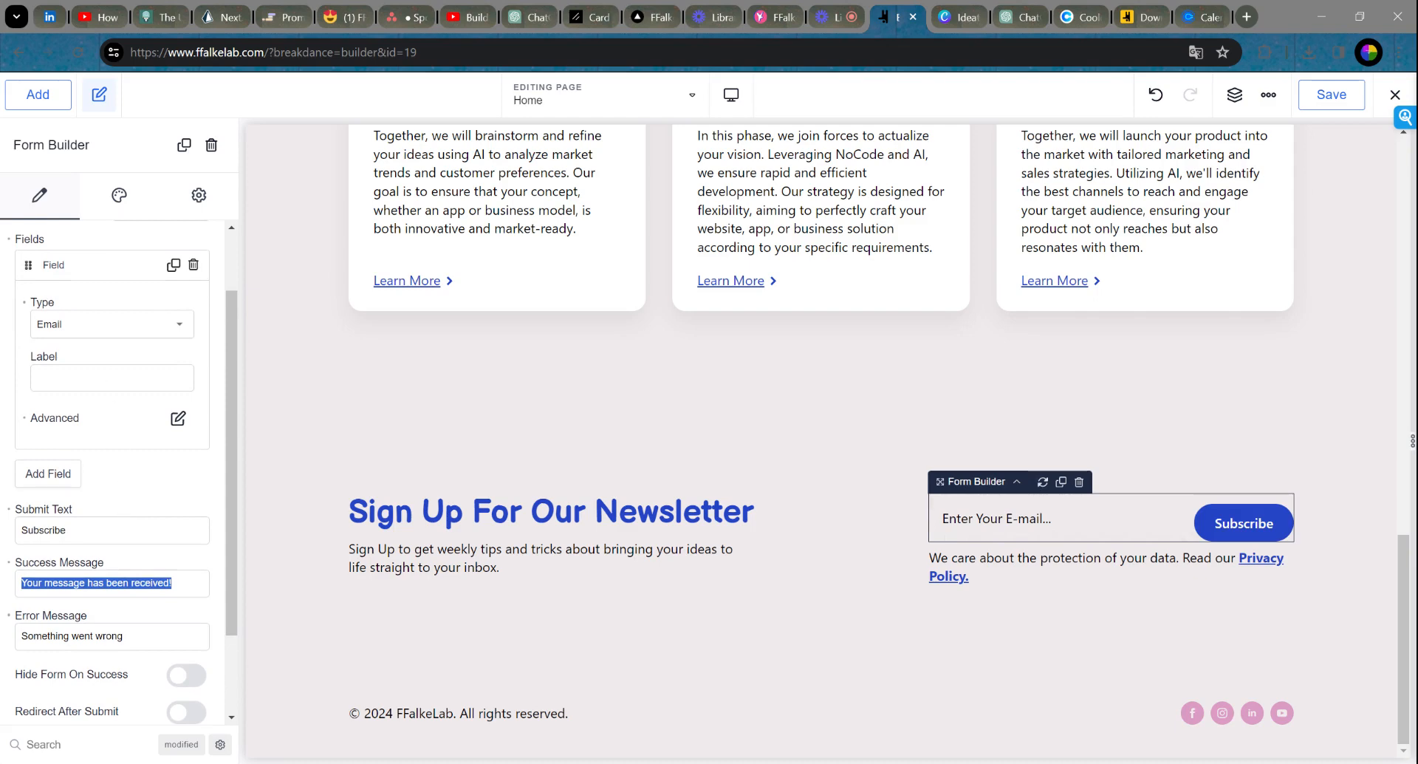
pyautogui.scroll(-2, 126, 639)
pyautogui.click(104, 660)
pyautogui.scroll(-2, 87, 587)
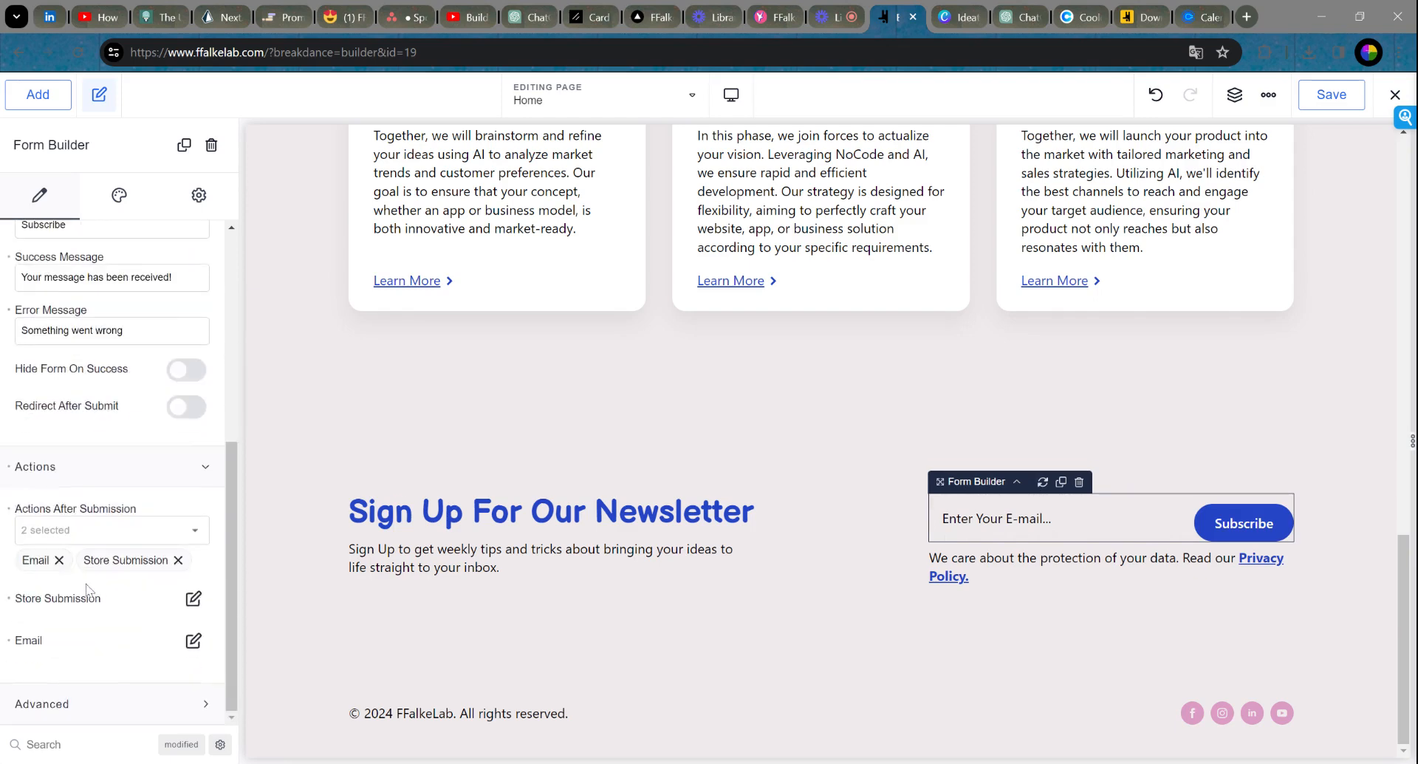
pyautogui.scroll(5, 137, 521)
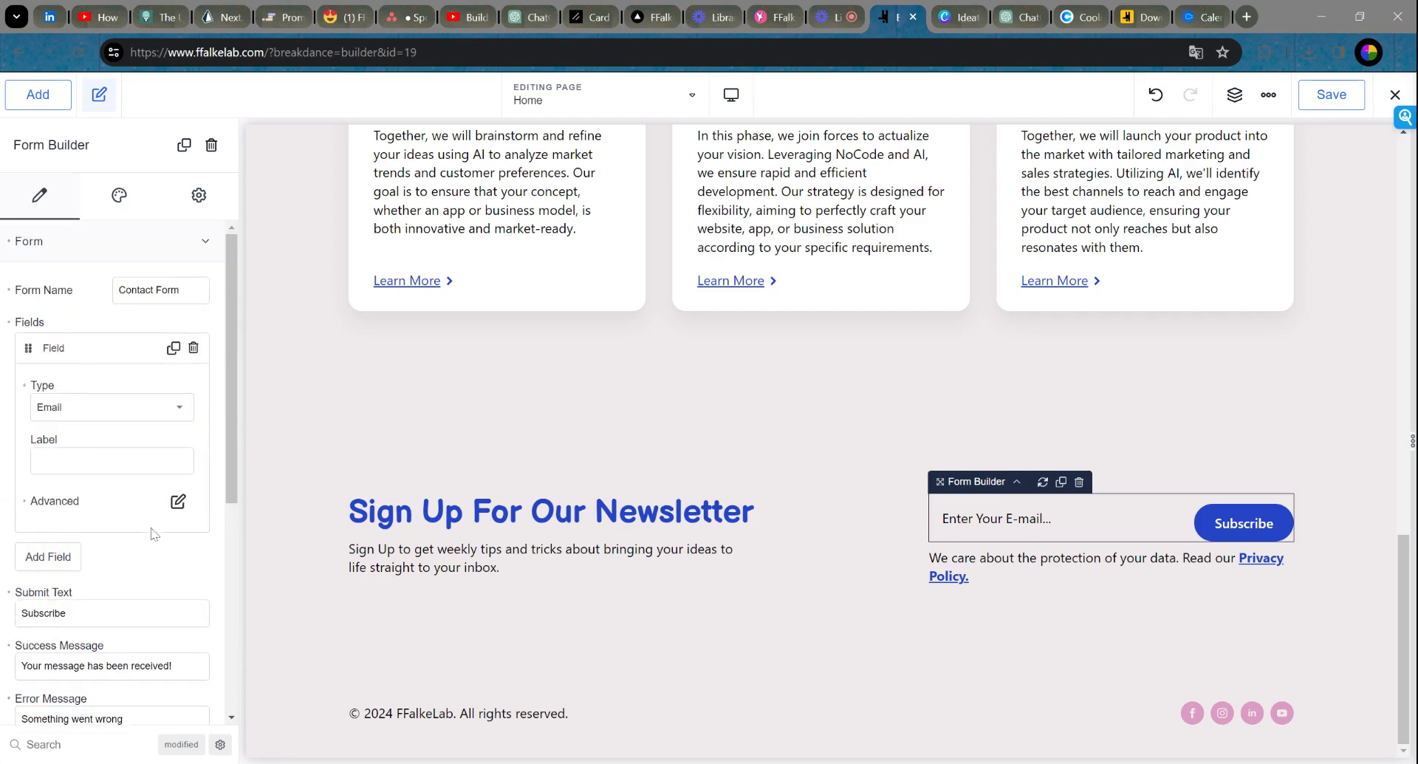
# Step: Set the newsletter section background to the pink Links global colour (#C84F9C)
pyautogui.click(402, 467)
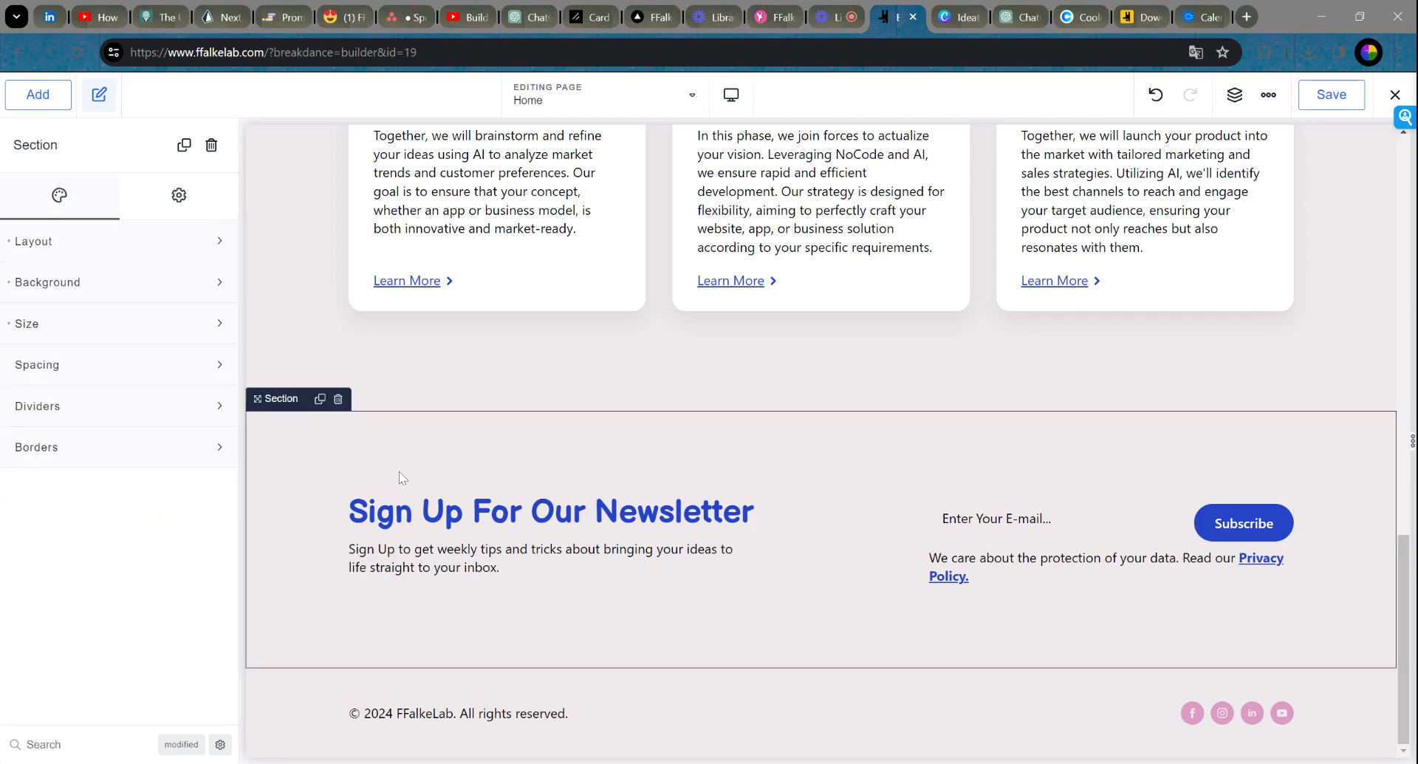
pyautogui.click(130, 292)
pyautogui.click(209, 337)
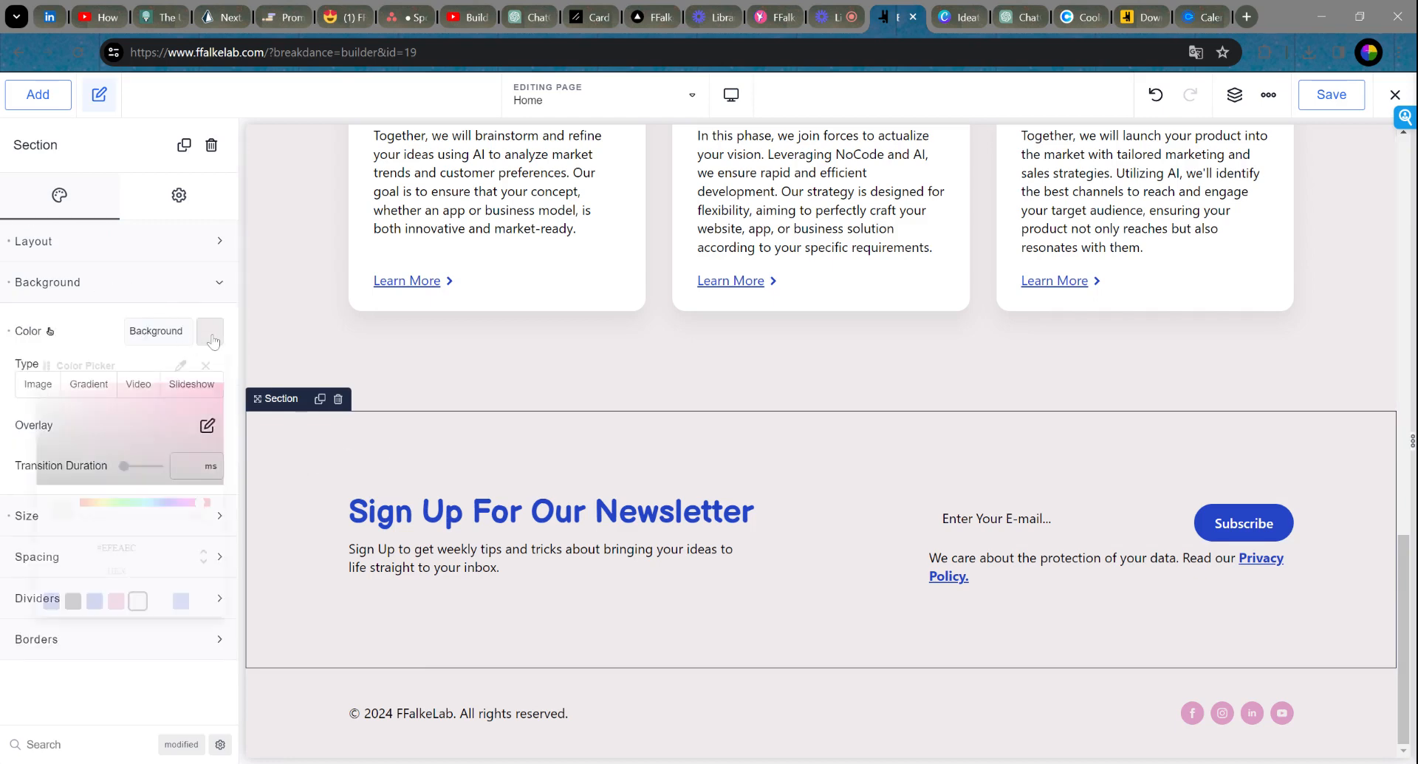
pyautogui.click(159, 601)
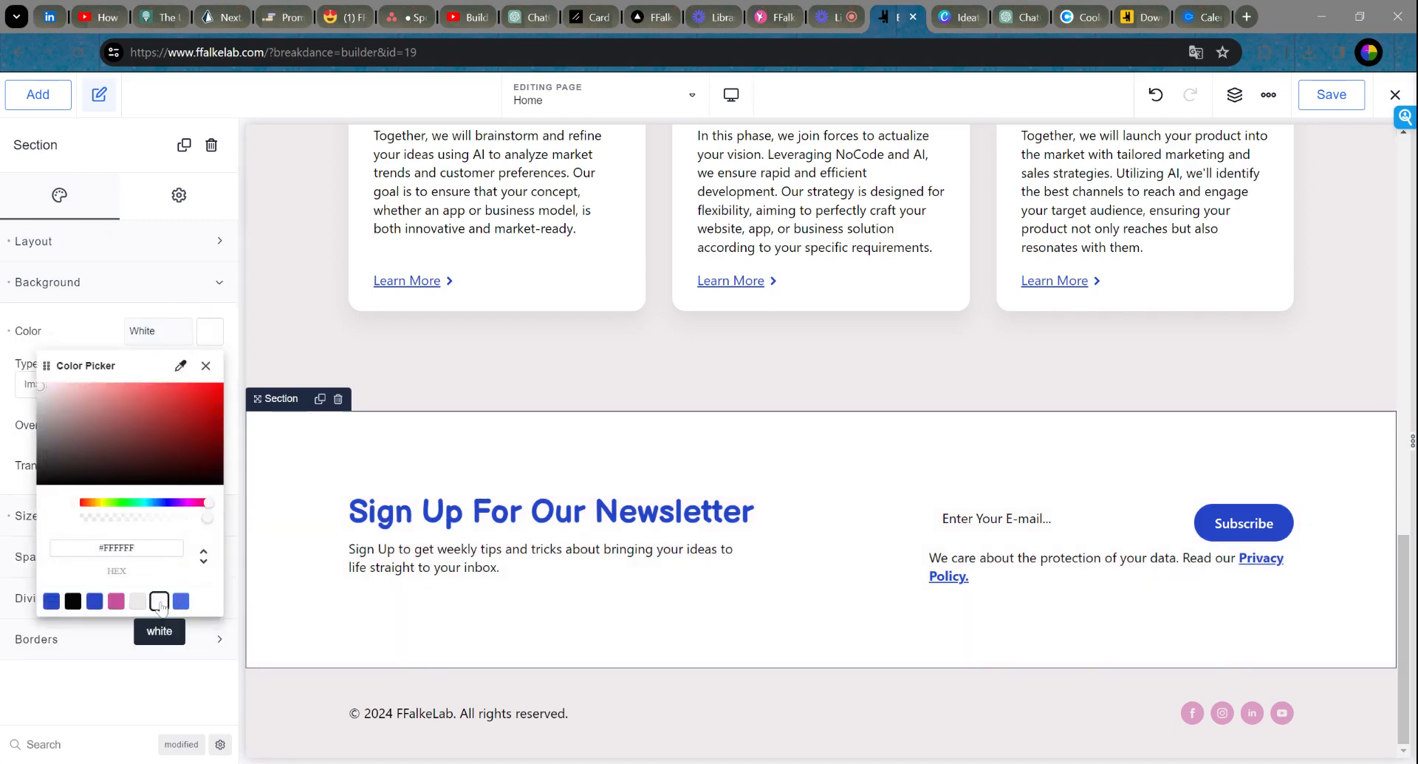
pyautogui.click(116, 601)
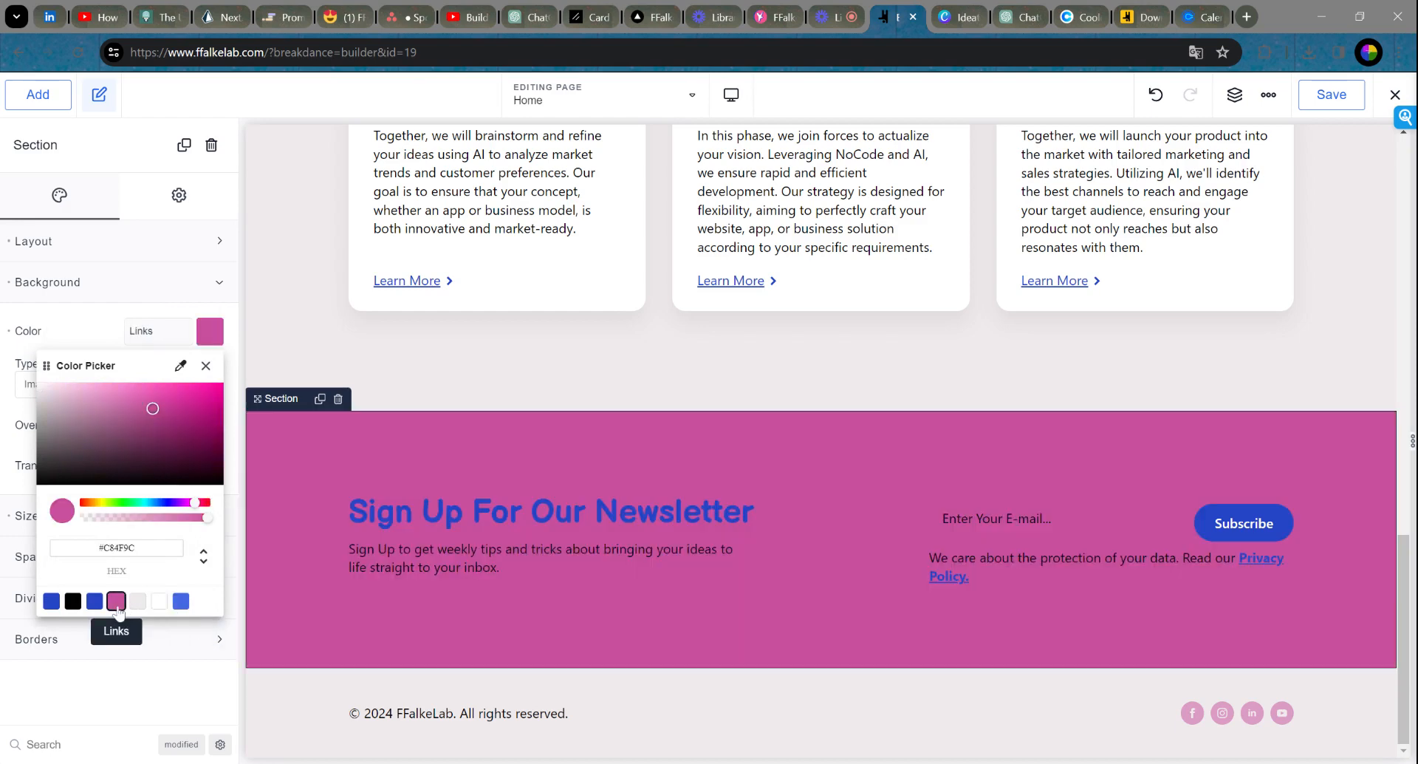
pyautogui.click(205, 366)
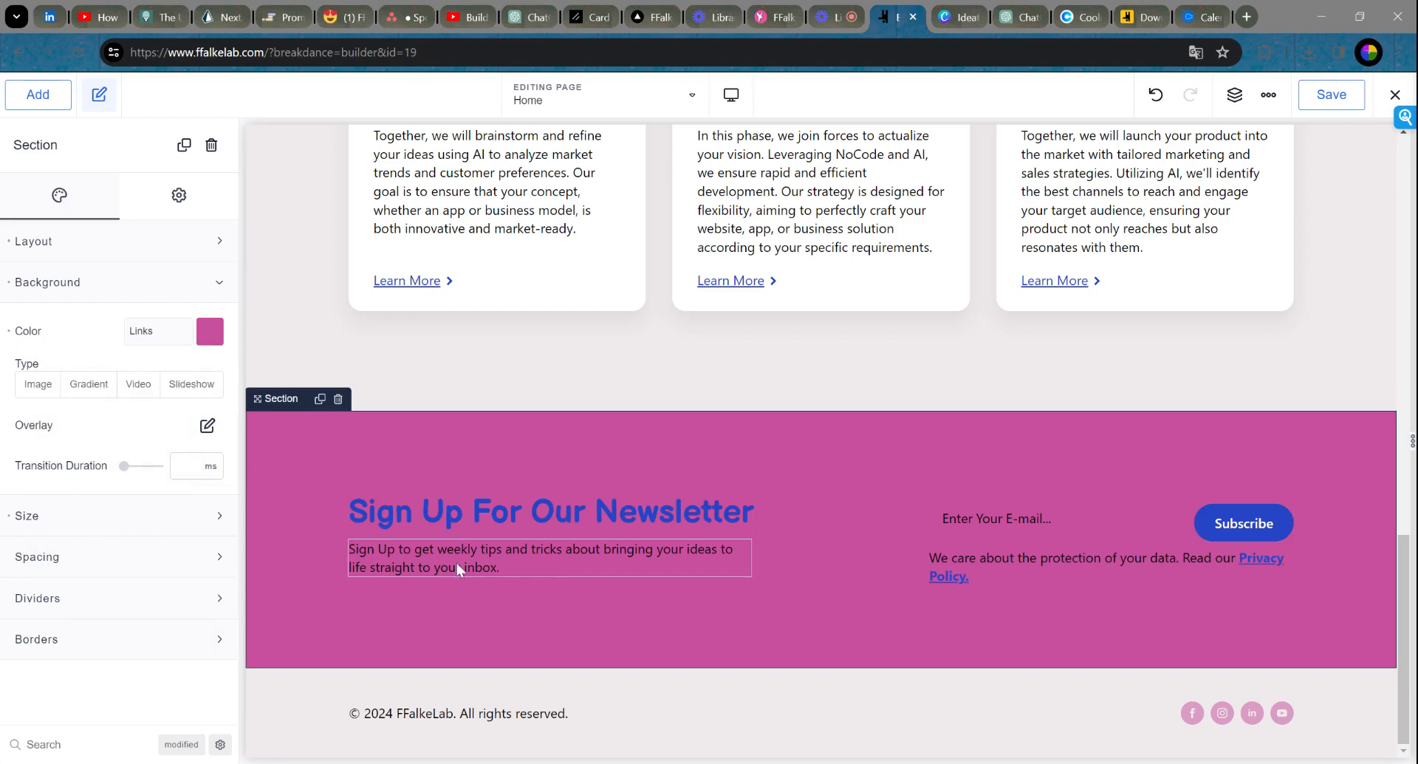
pyautogui.click(1064, 518)
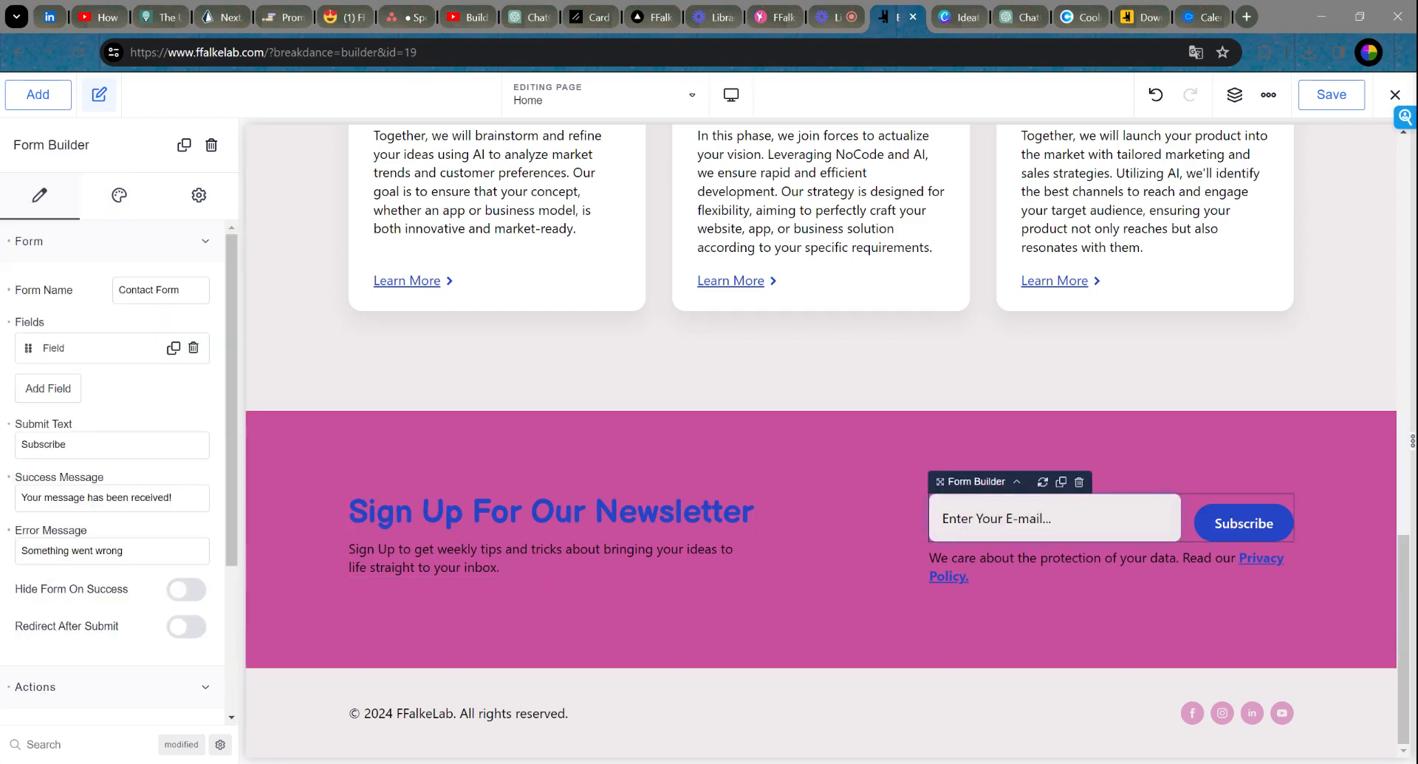
pyautogui.write('freder')
pyautogui.hotkey('ctrl', 'a')
pyautogui.press('BackSpace')
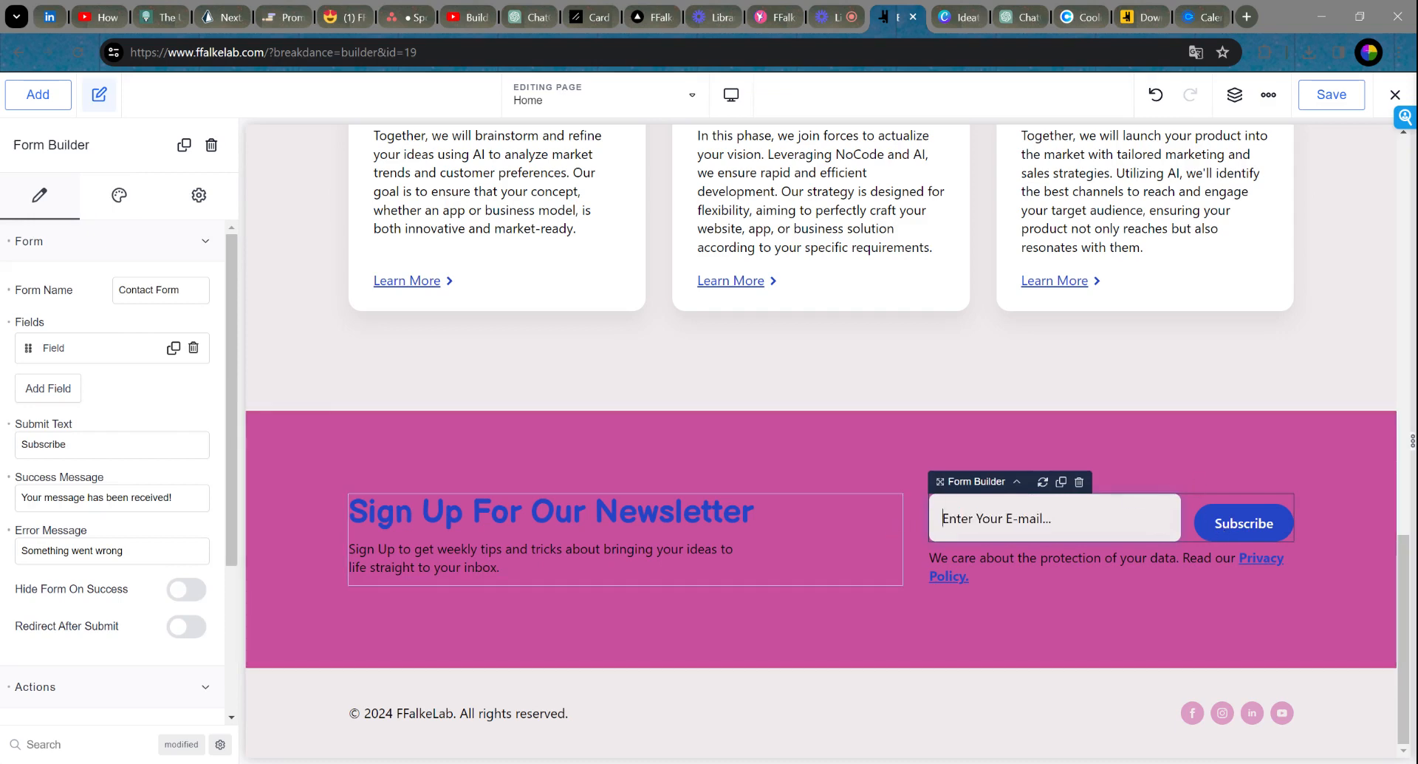
pyautogui.click(1018, 452)
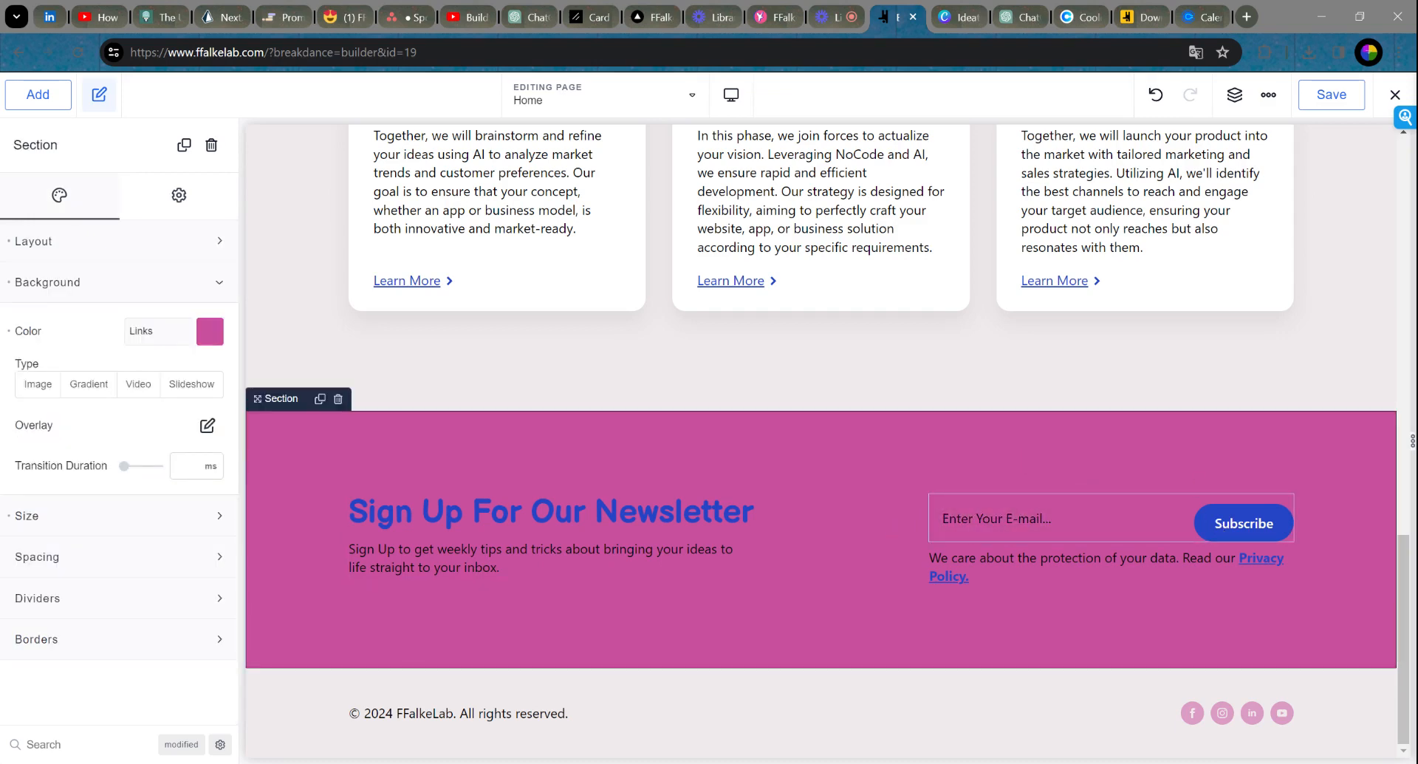
pyautogui.click(1243, 526)
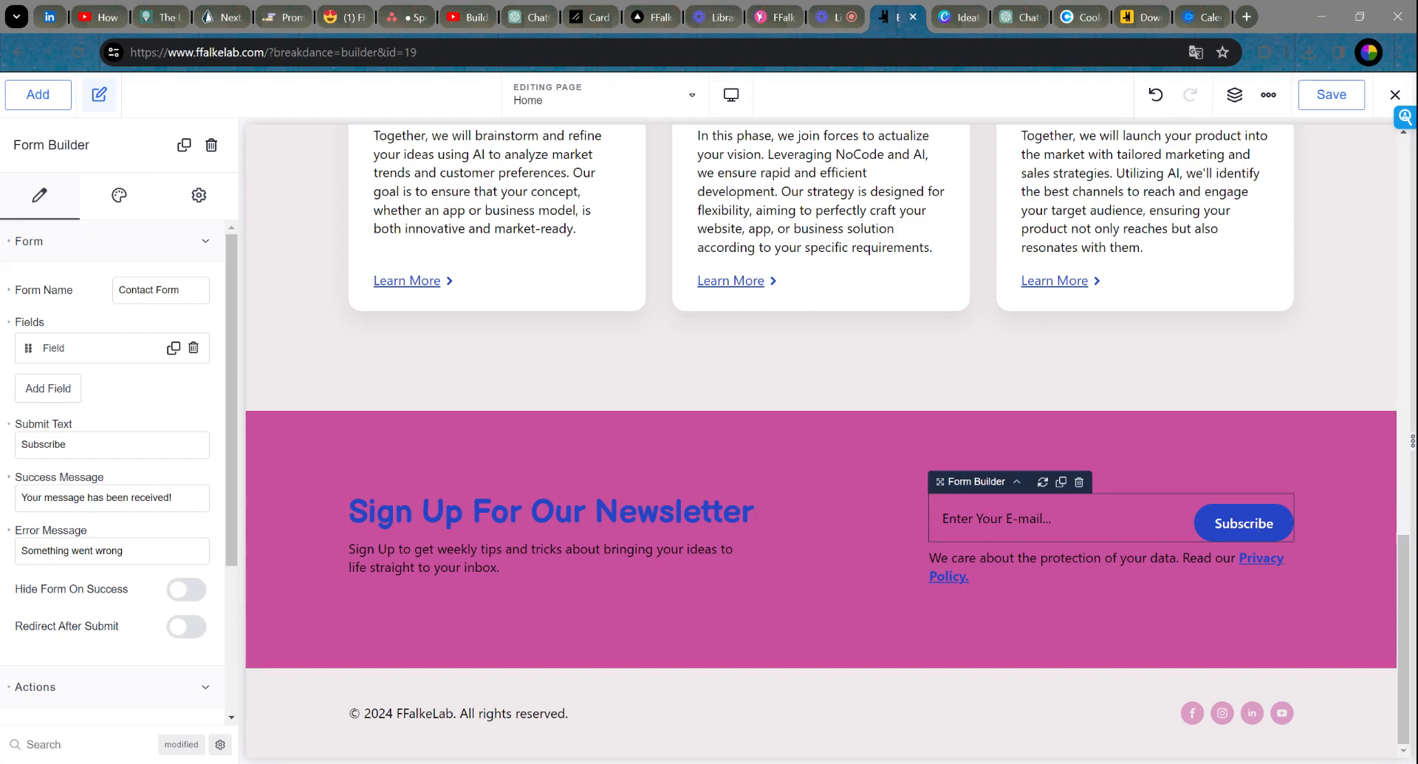
pyautogui.scroll(-3, 118, 433)
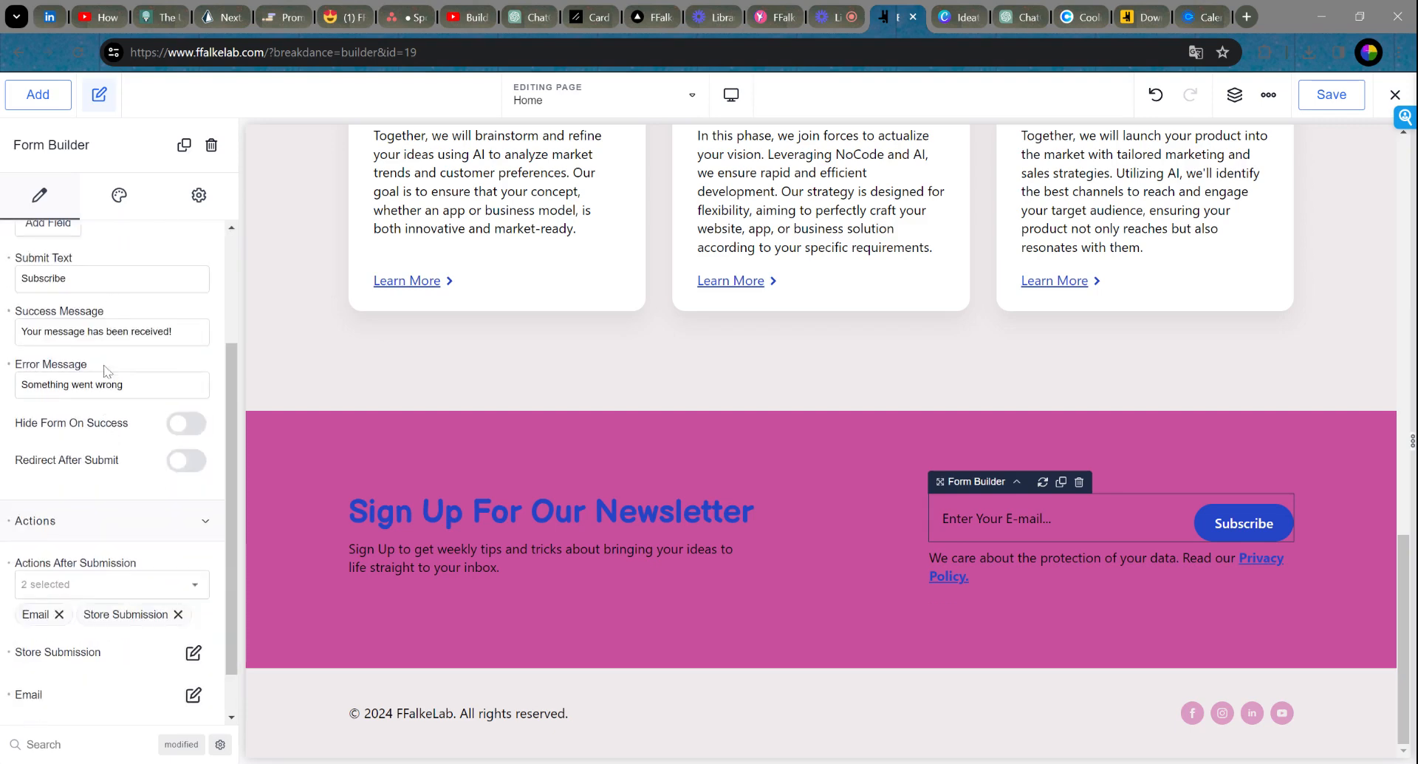
pyautogui.scroll(-1, 74, 422)
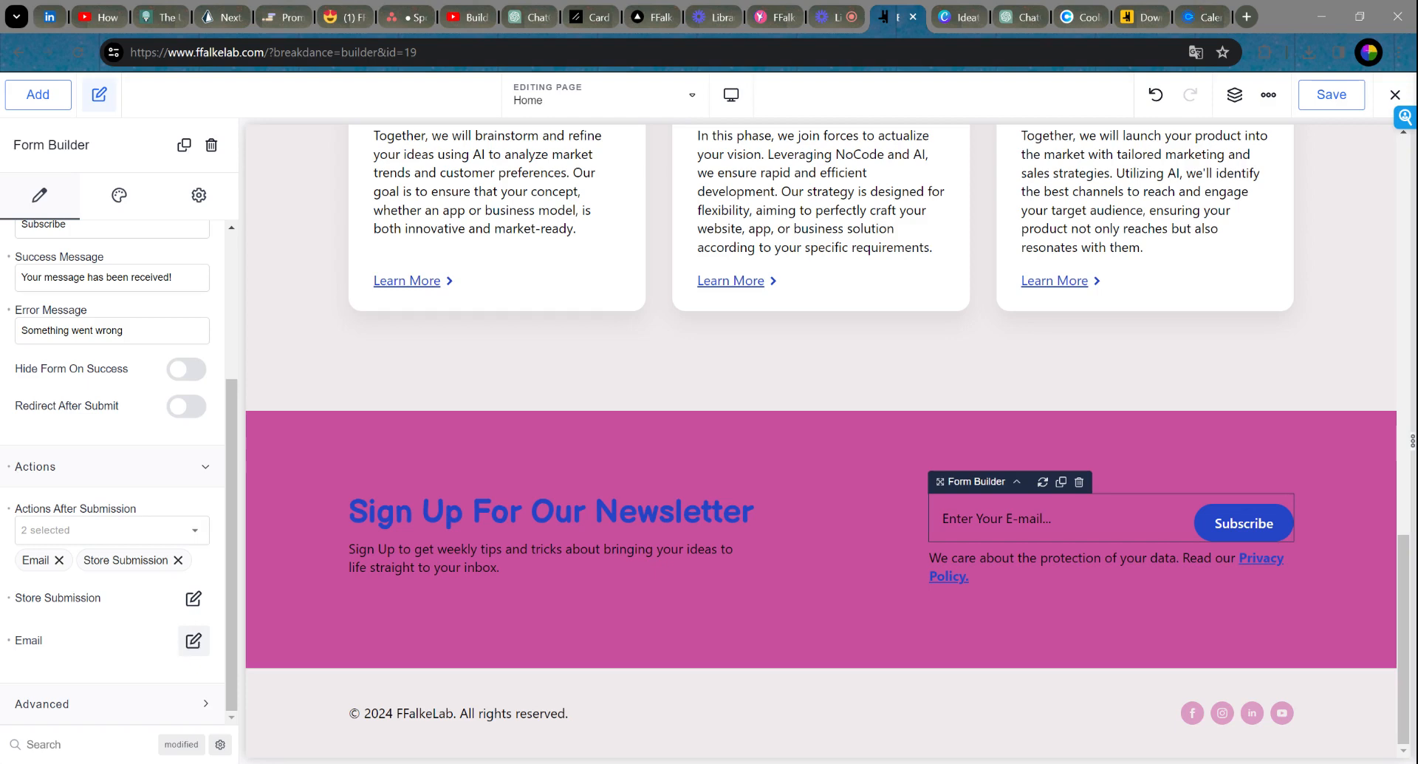
pyautogui.click(190, 642)
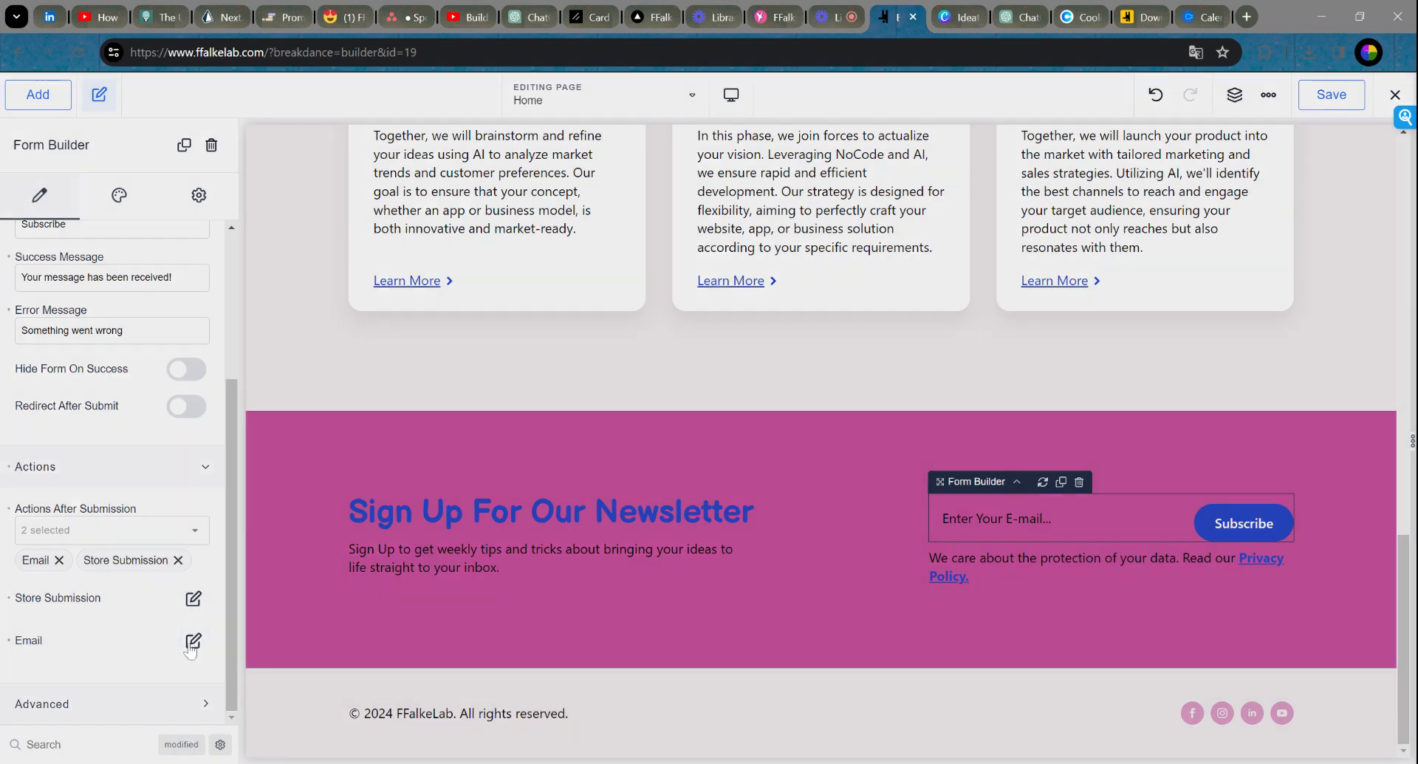
pyautogui.click(699, 431)
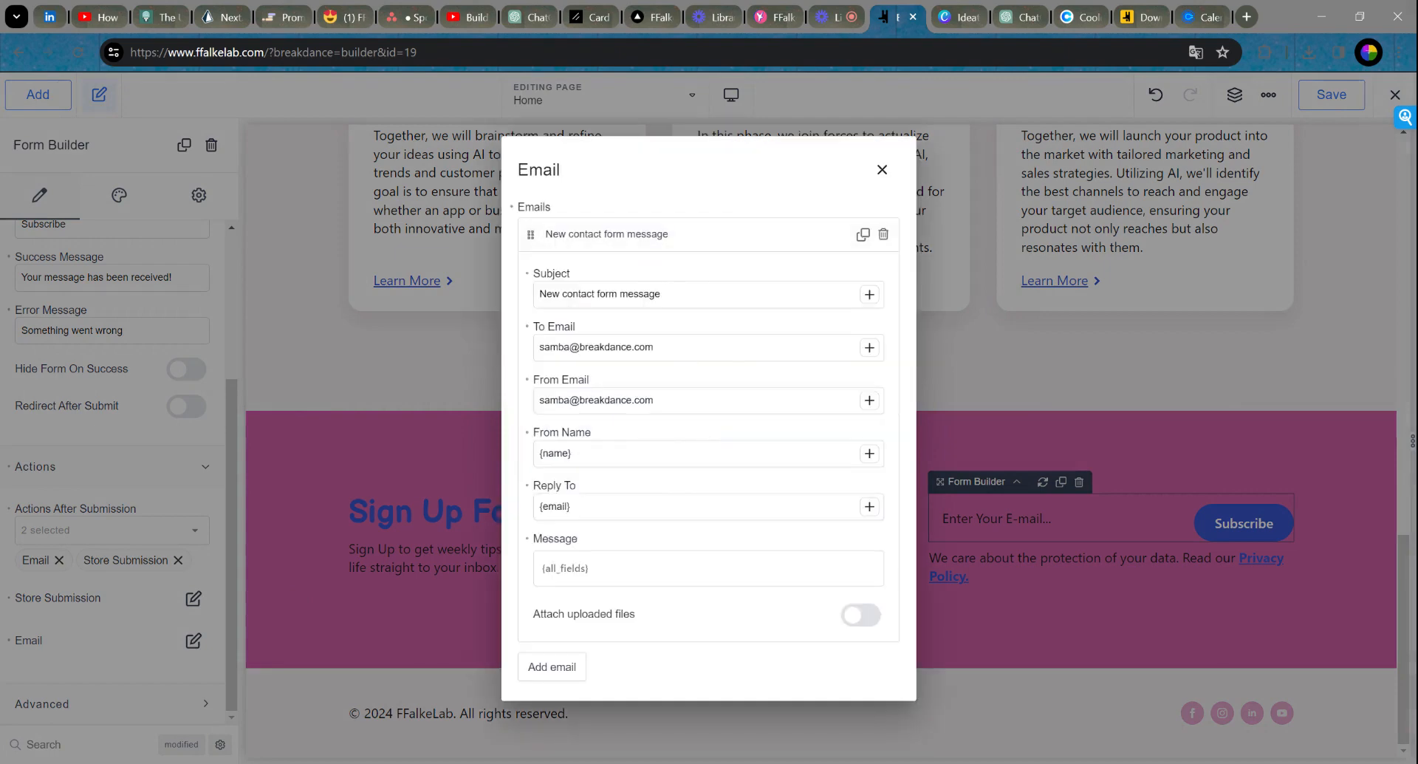
pyautogui.moveTo(658, 347); pyautogui.dragTo(519, 357)
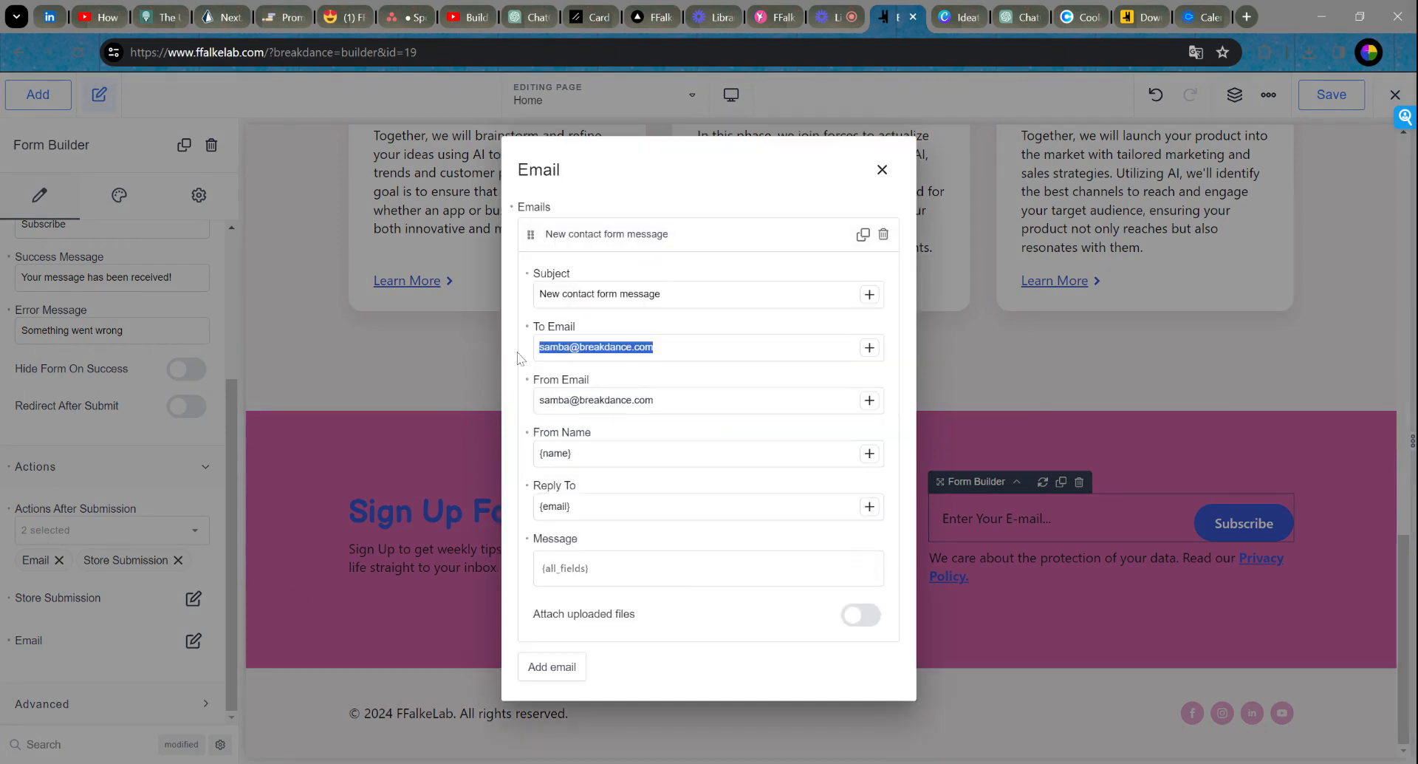
pyautogui.moveTo(655, 399); pyautogui.dragTo(521, 405)
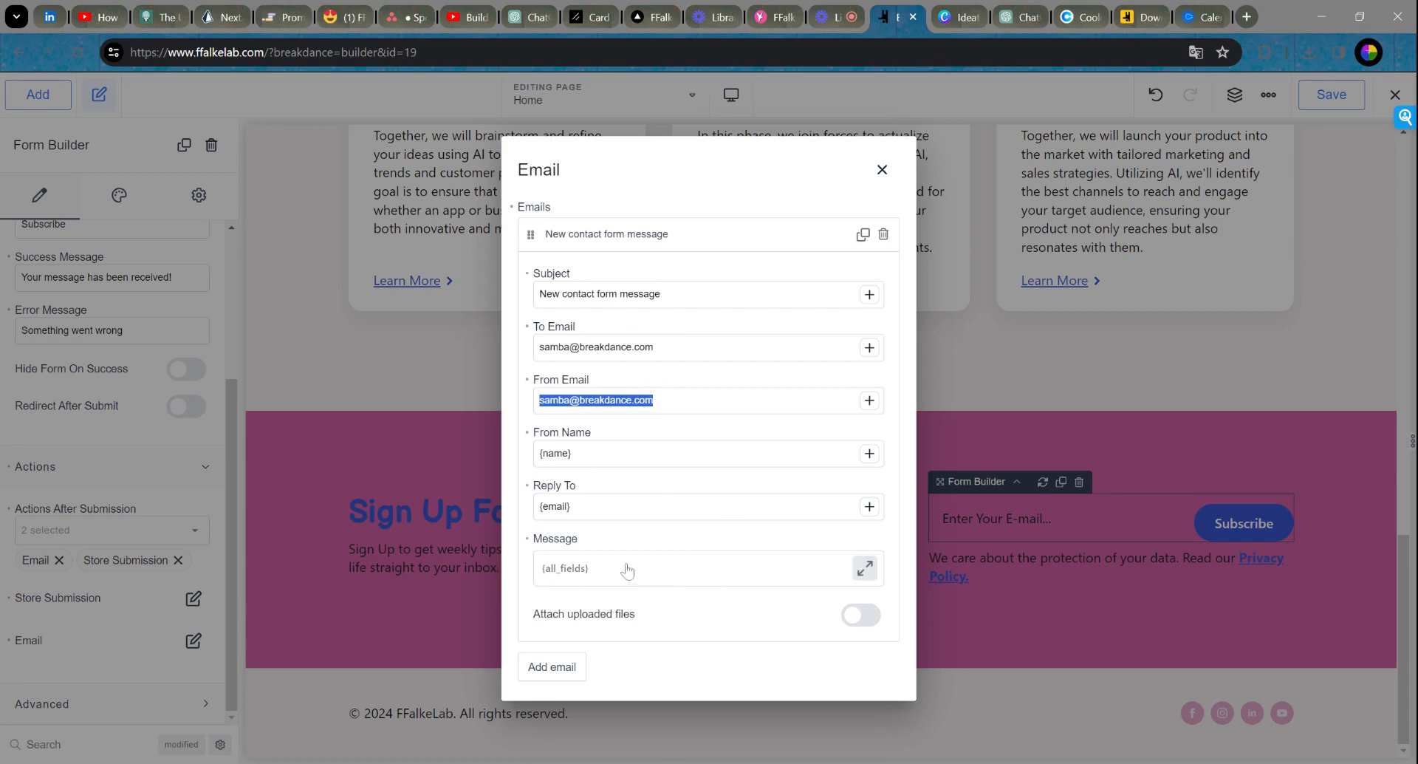
pyautogui.click(882, 169)
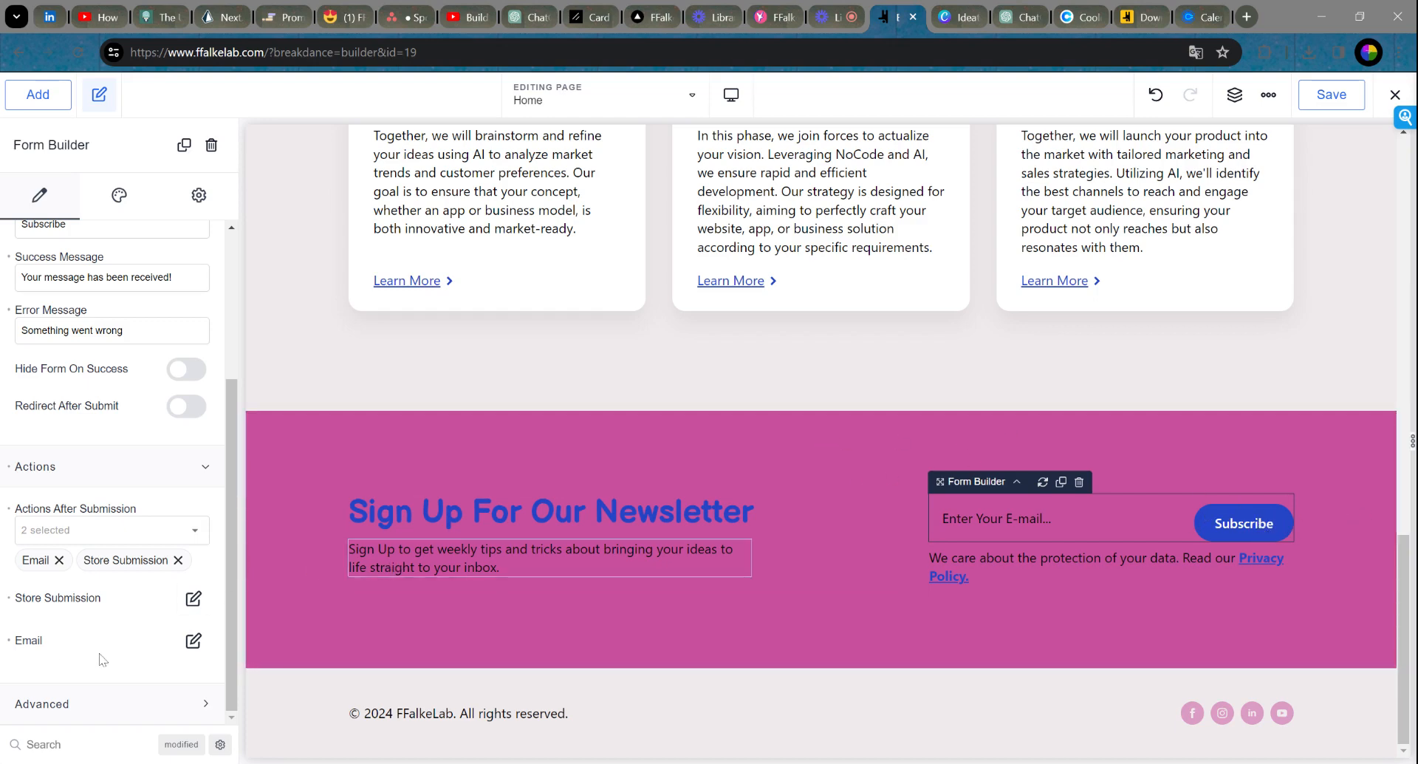
# Step: Scroll through the Actions After Submission list without changing it
pyautogui.click(87, 535)
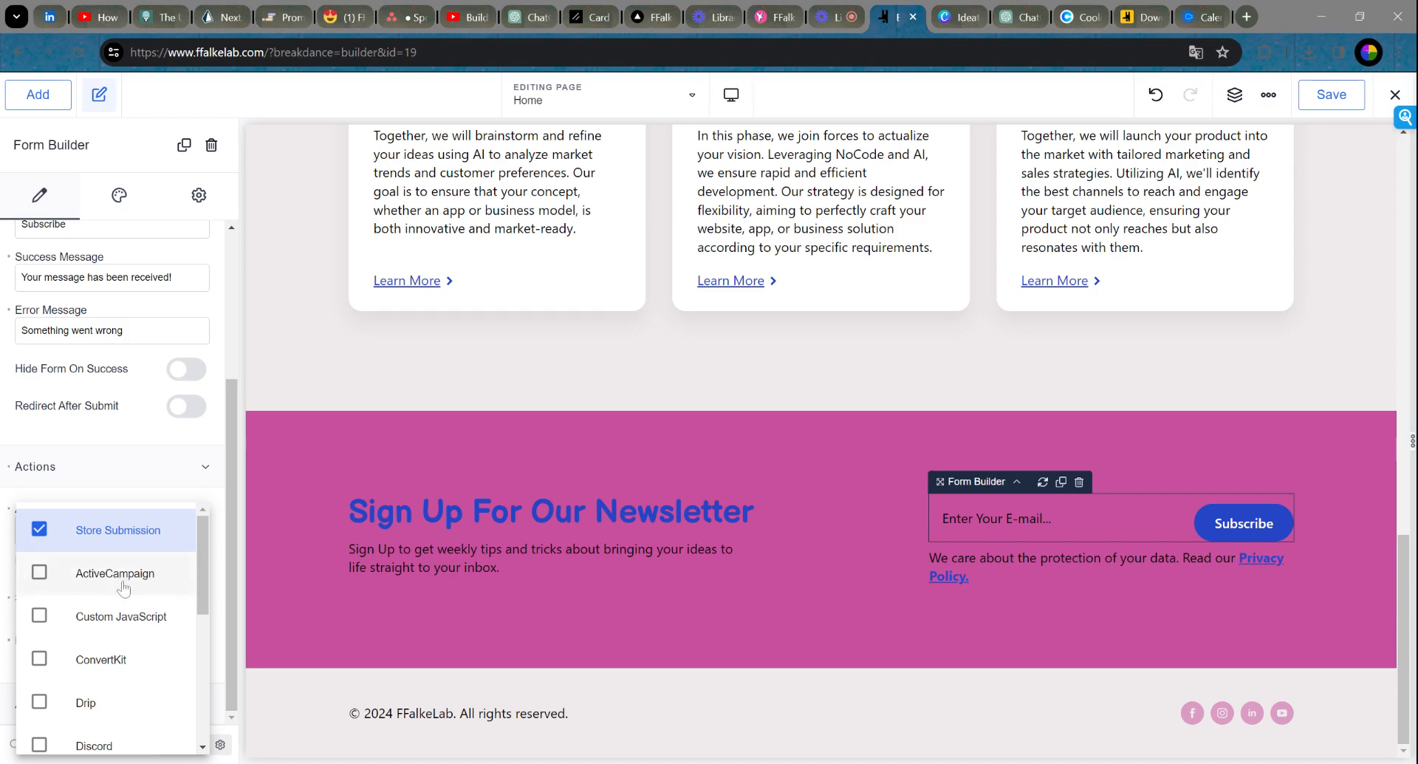
pyautogui.scroll(-1, 124, 591)
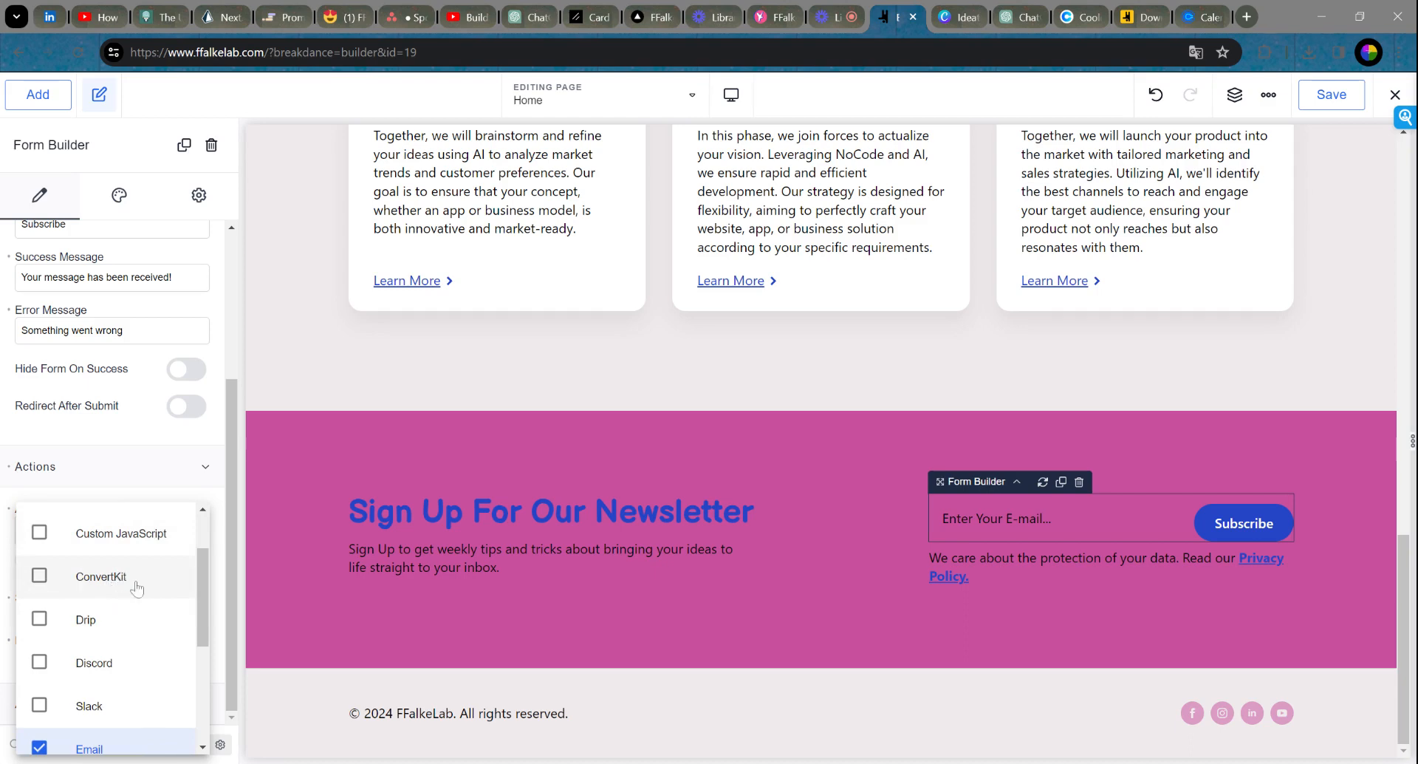
pyautogui.scroll(-1, 138, 591)
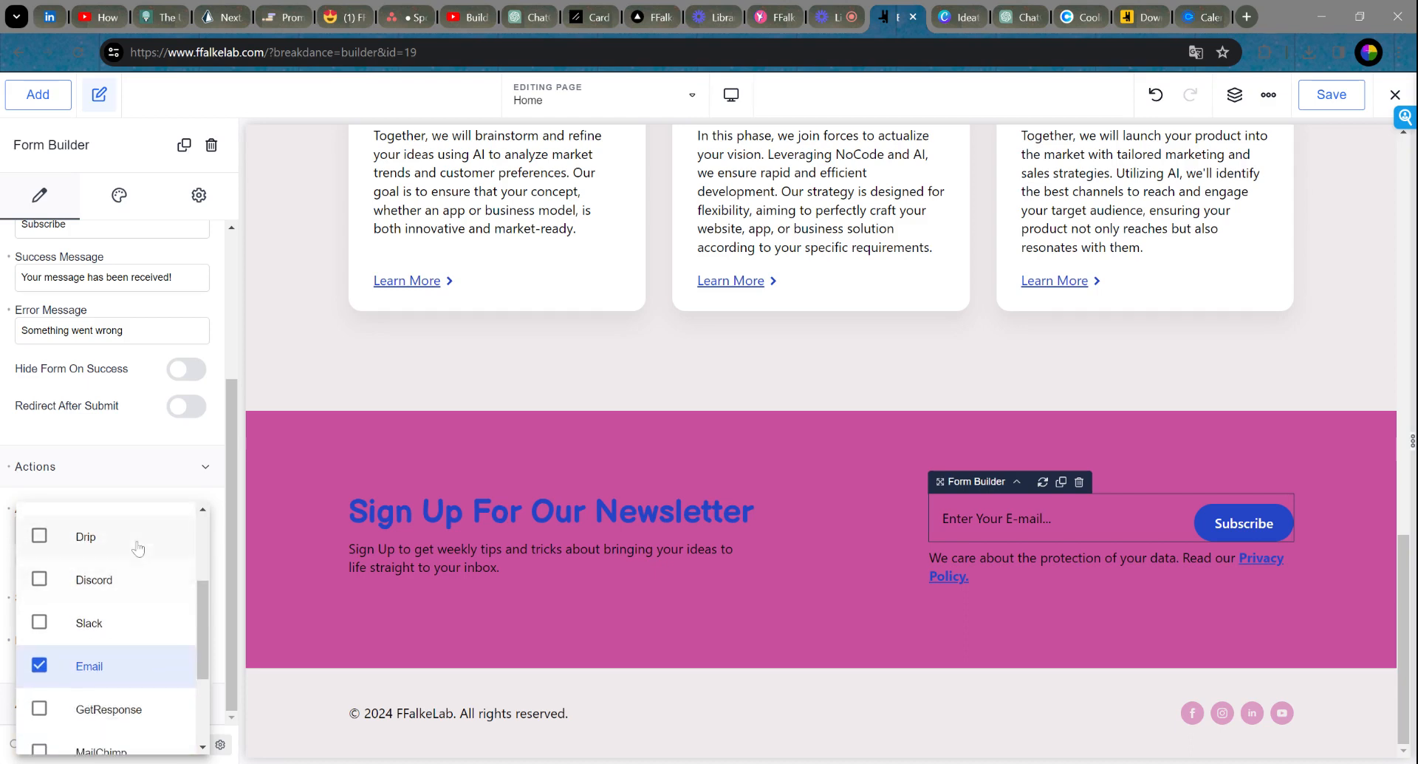
pyautogui.scroll(-1, 142, 633)
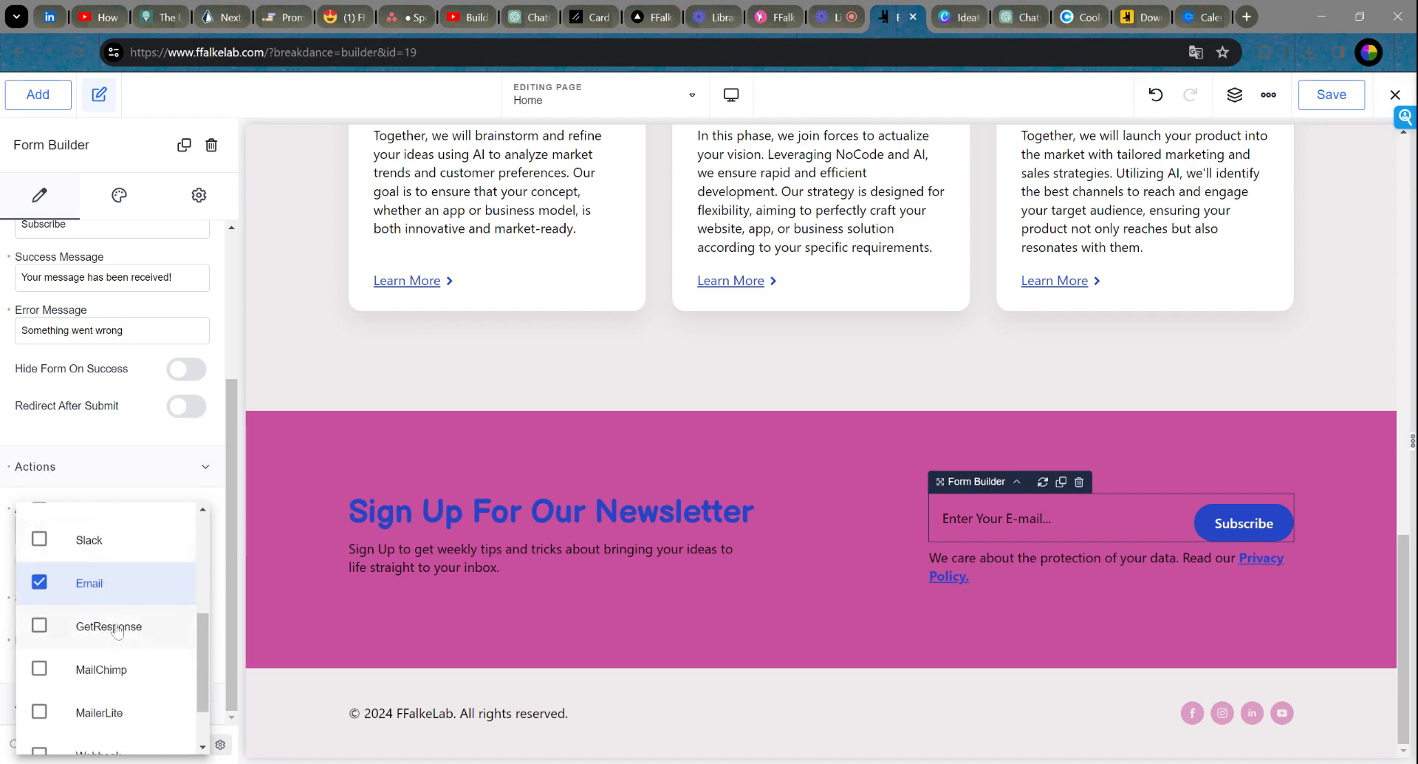
pyautogui.scroll(-1, 122, 640)
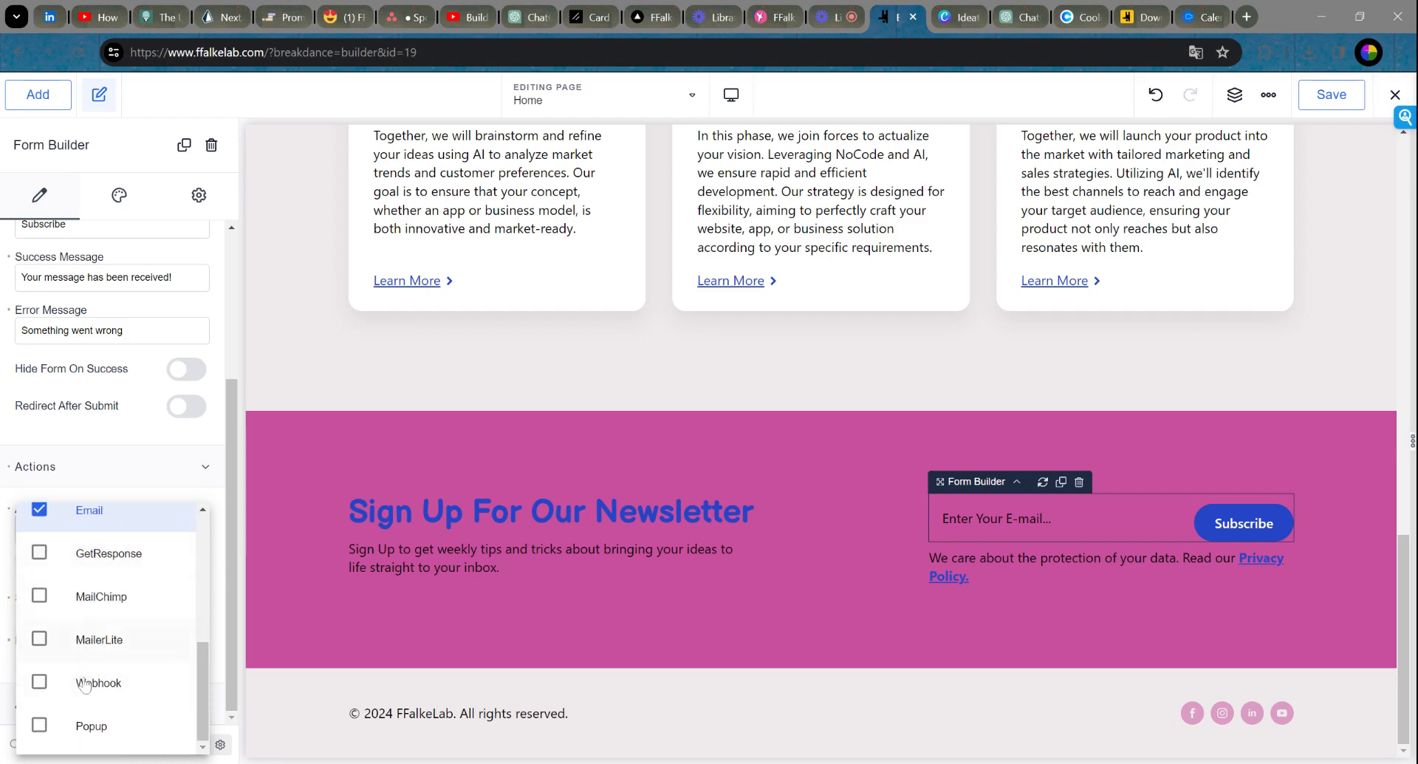
pyautogui.scroll(5, 74, 614)
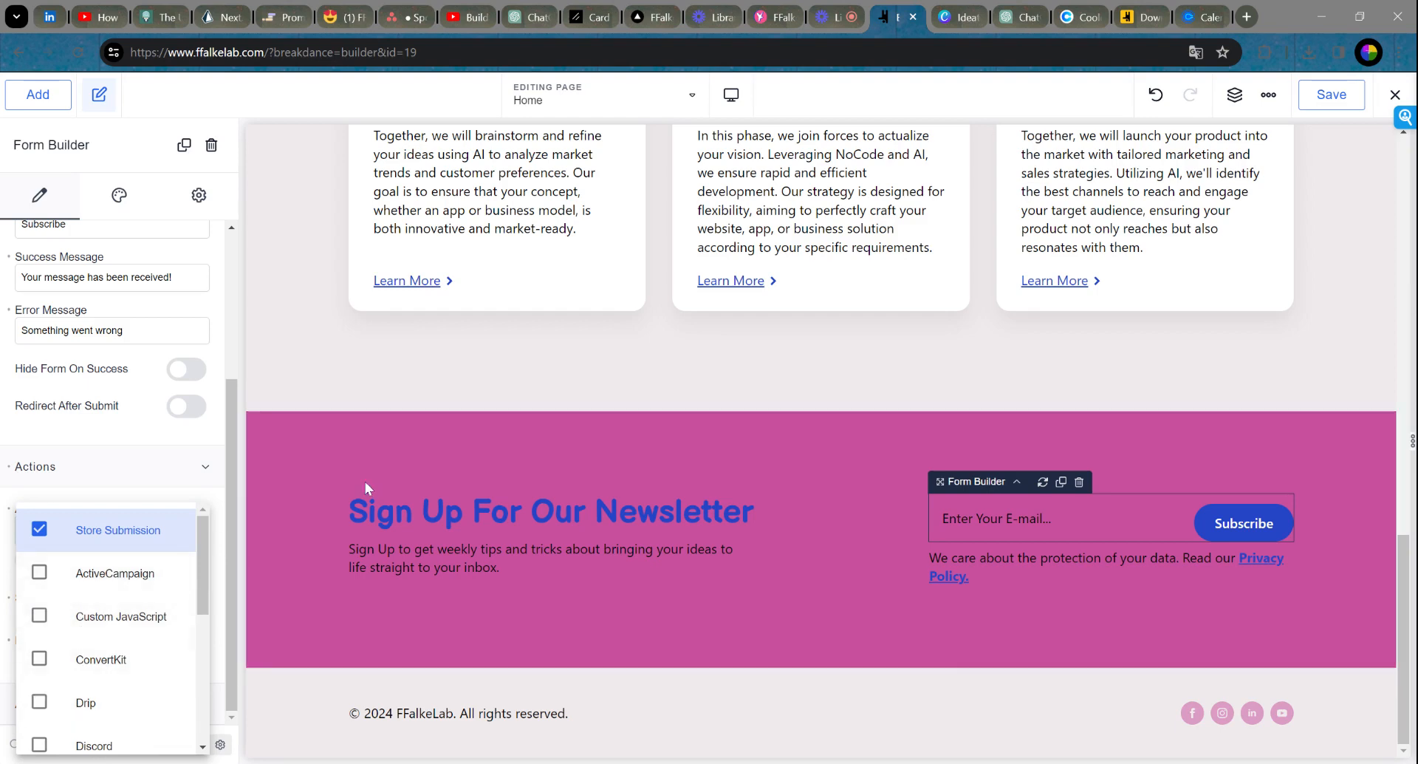
pyautogui.click(217, 524)
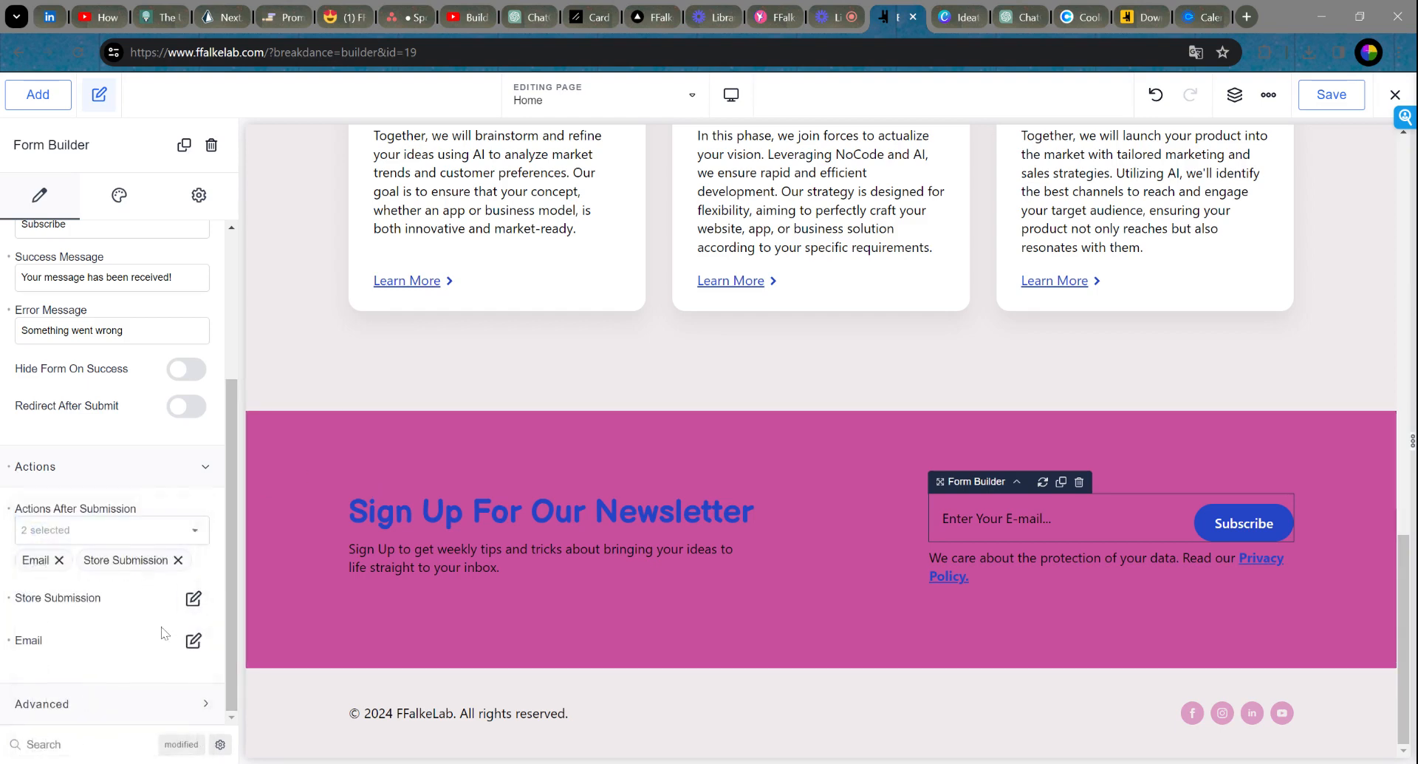
# Step: Tick ConvertKit as an after-submission action alongside Email and Store Submission
pyautogui.click(103, 538)
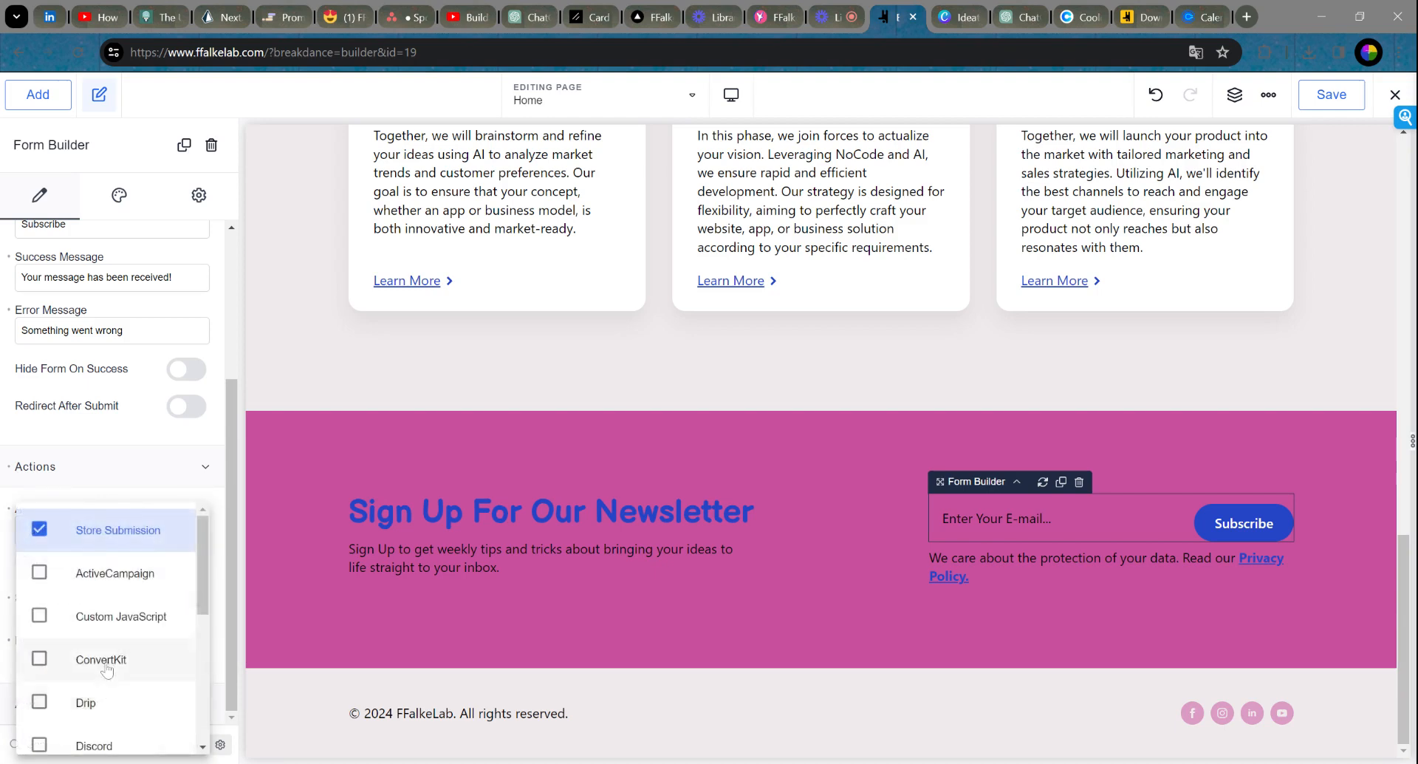
pyautogui.scroll(-3, 118, 665)
pyautogui.scroll(-2, 130, 658)
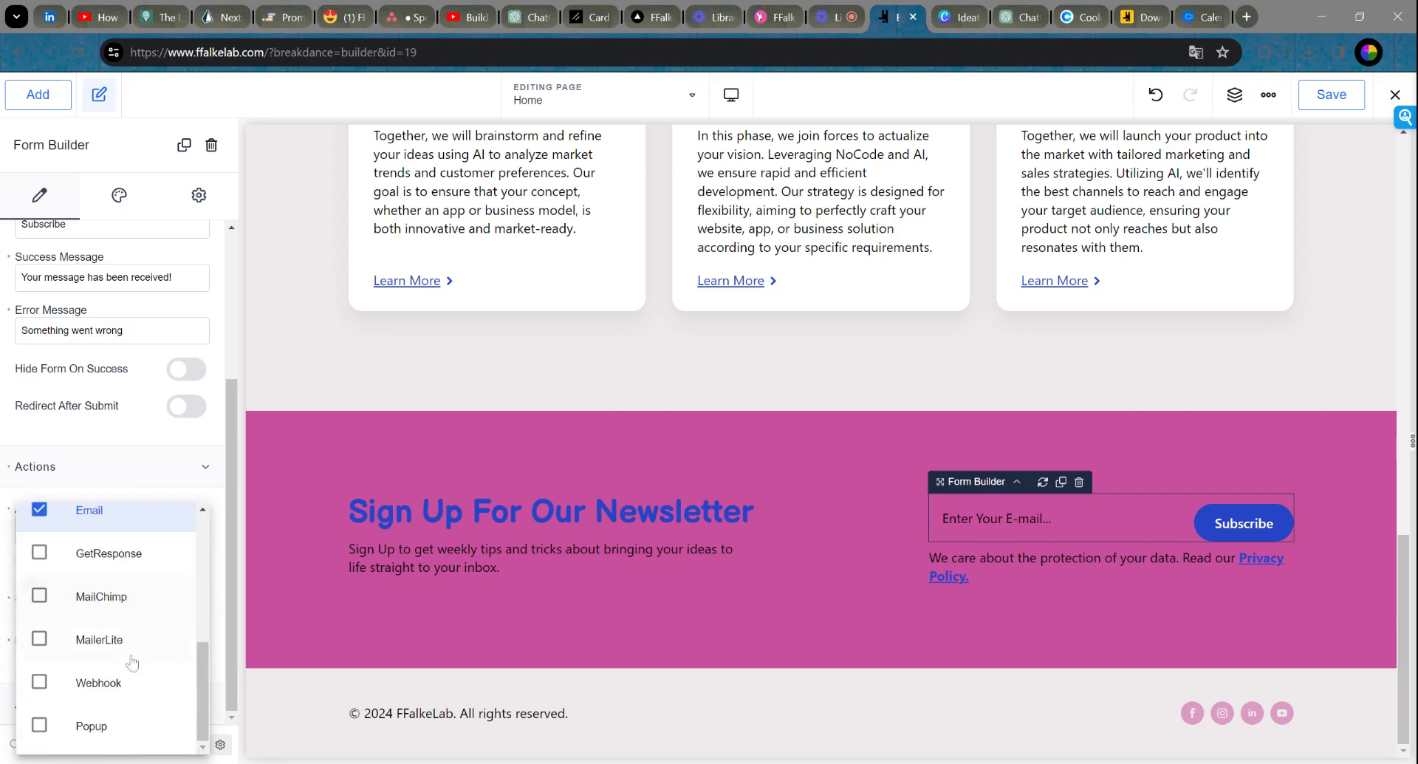
pyautogui.scroll(2, 133, 642)
pyautogui.scroll(1, 132, 642)
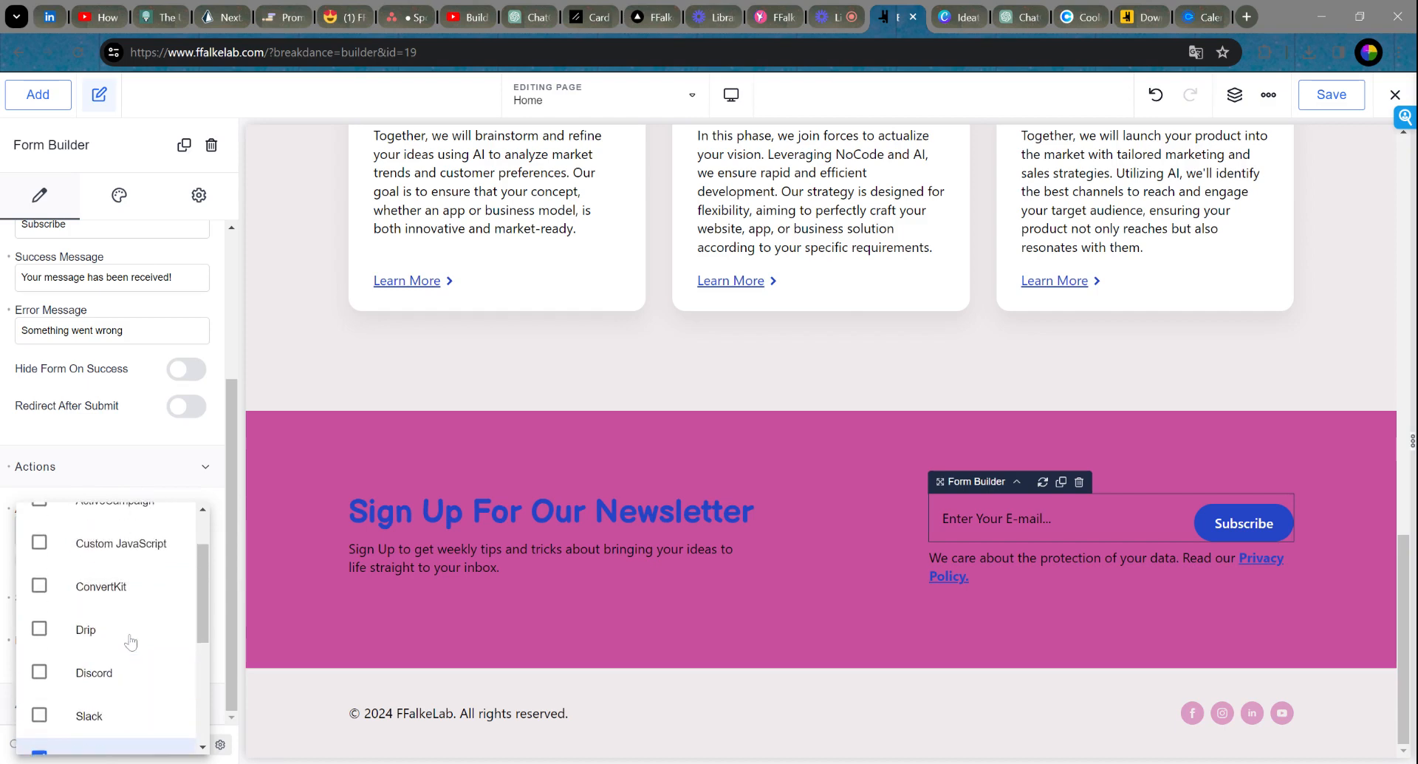
pyautogui.click(39, 585)
pyautogui.click(220, 500)
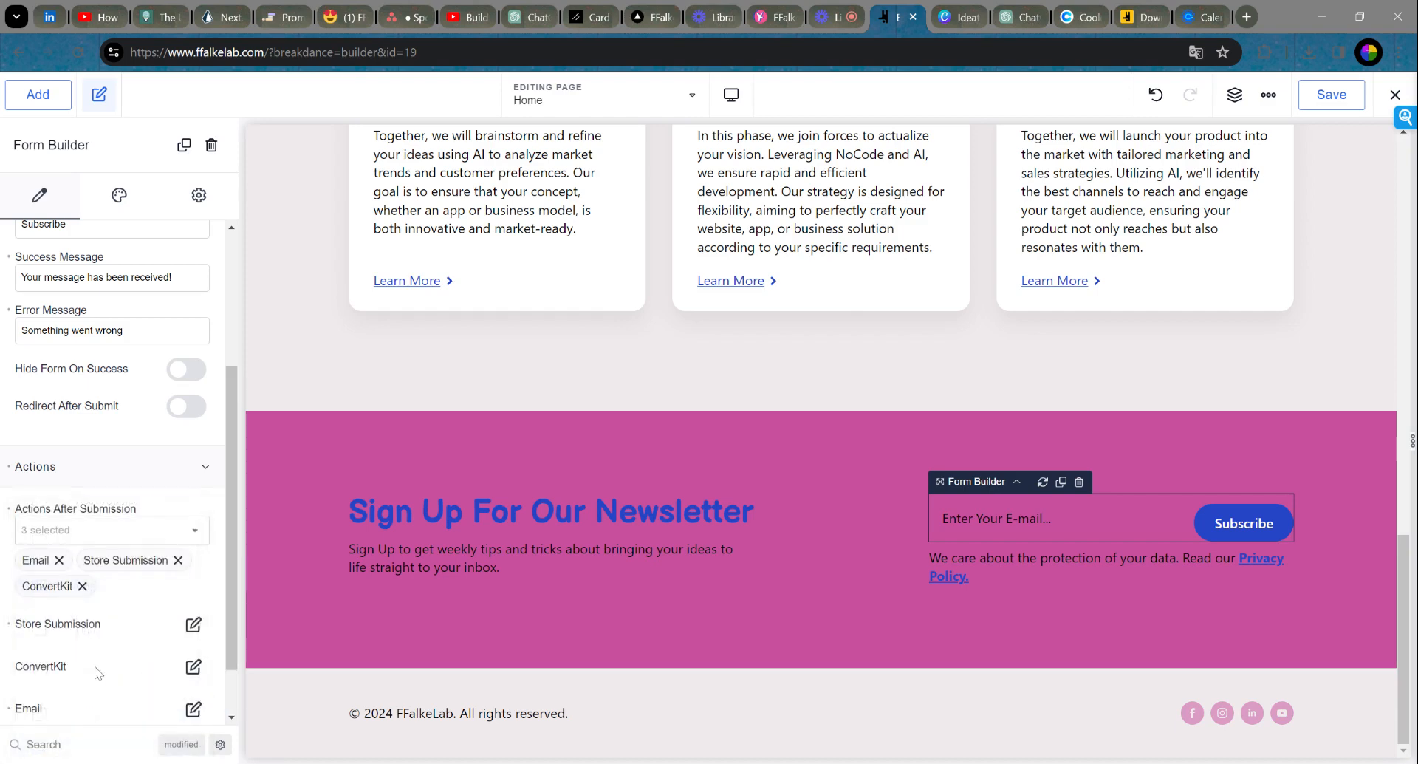
pyautogui.click(192, 667)
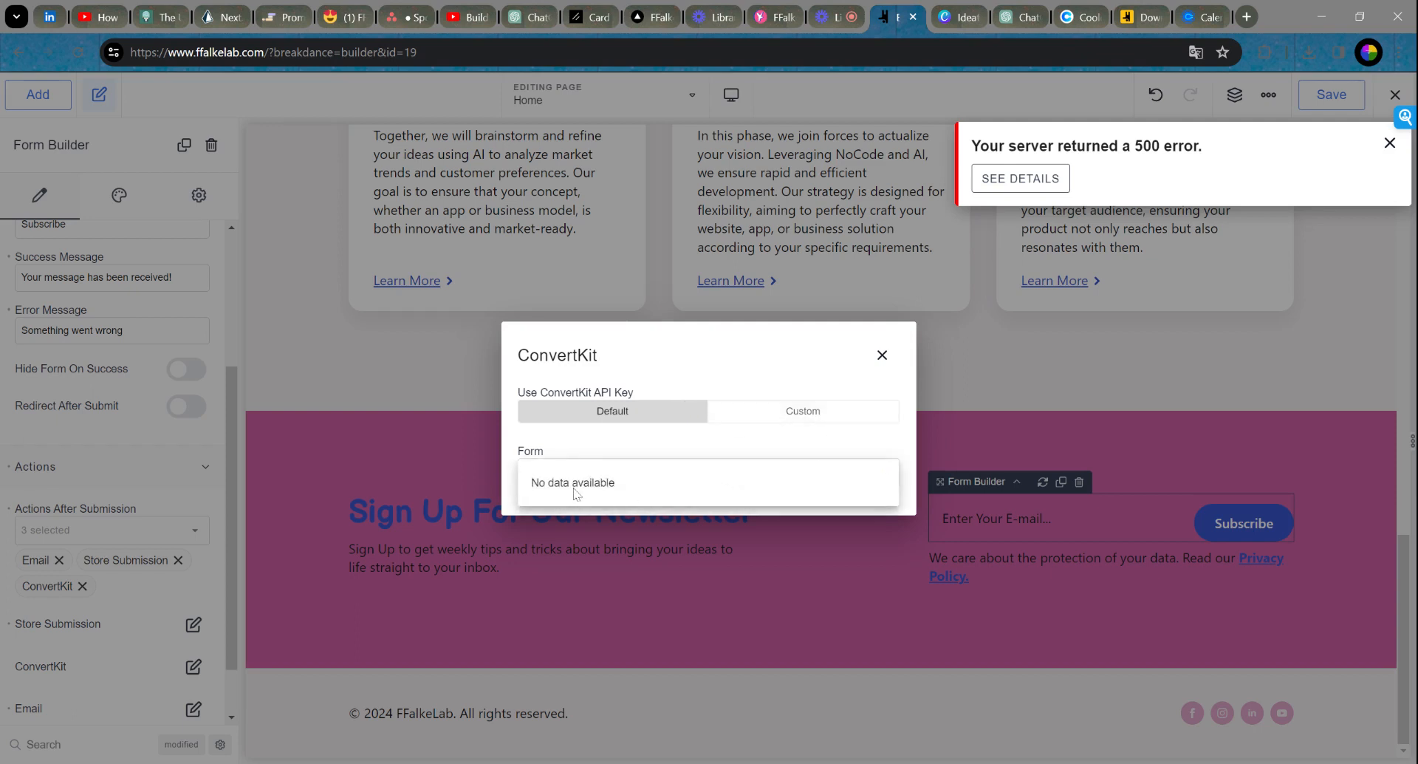
pyautogui.click(827, 412)
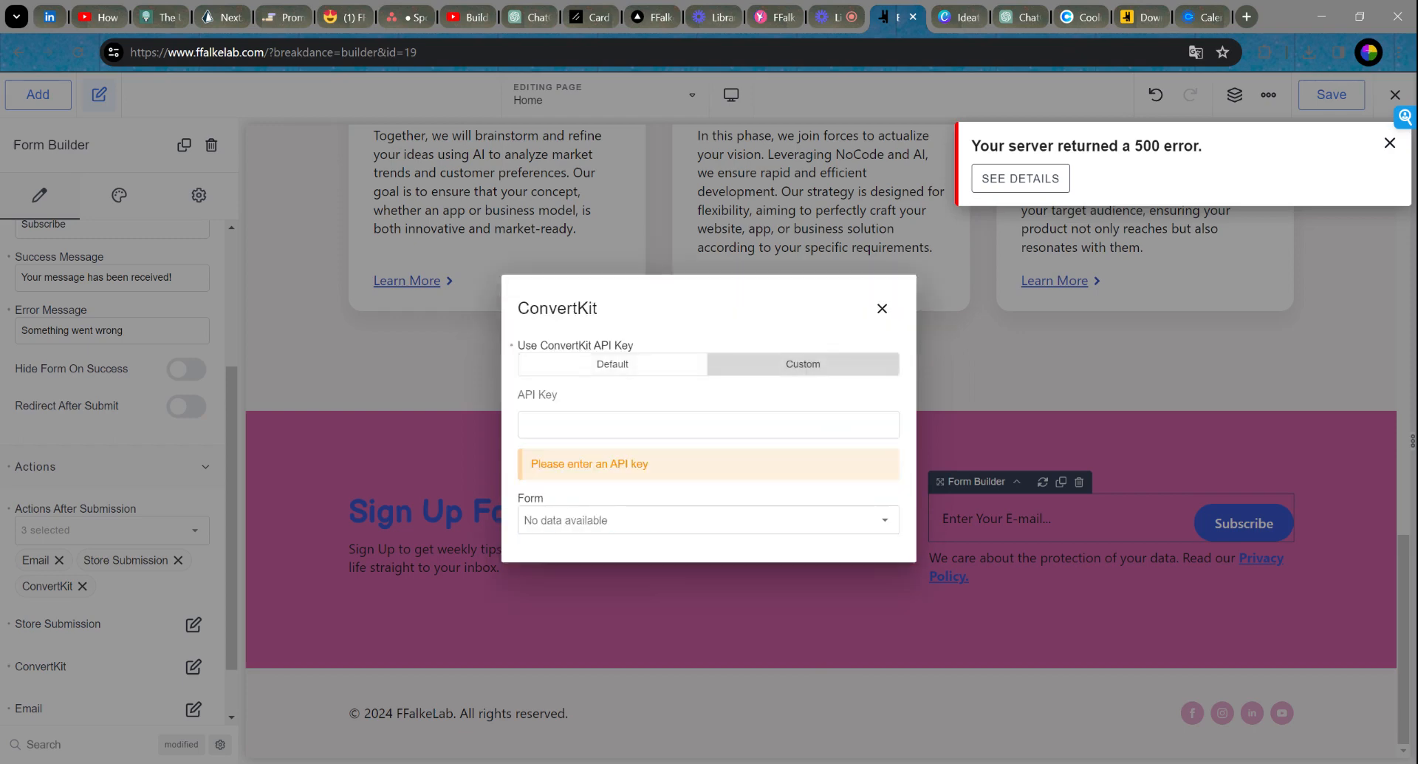
pyautogui.click(611, 529)
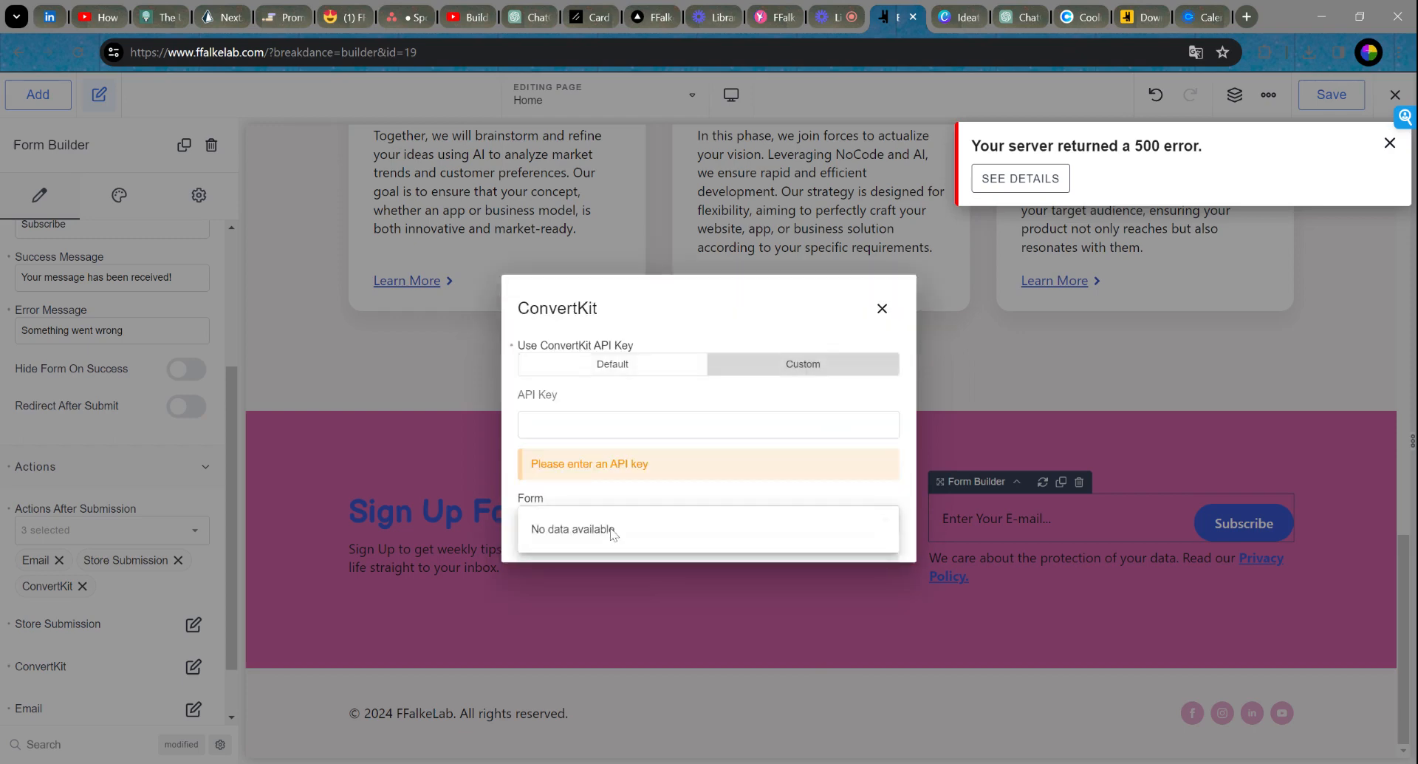
pyautogui.click(882, 308)
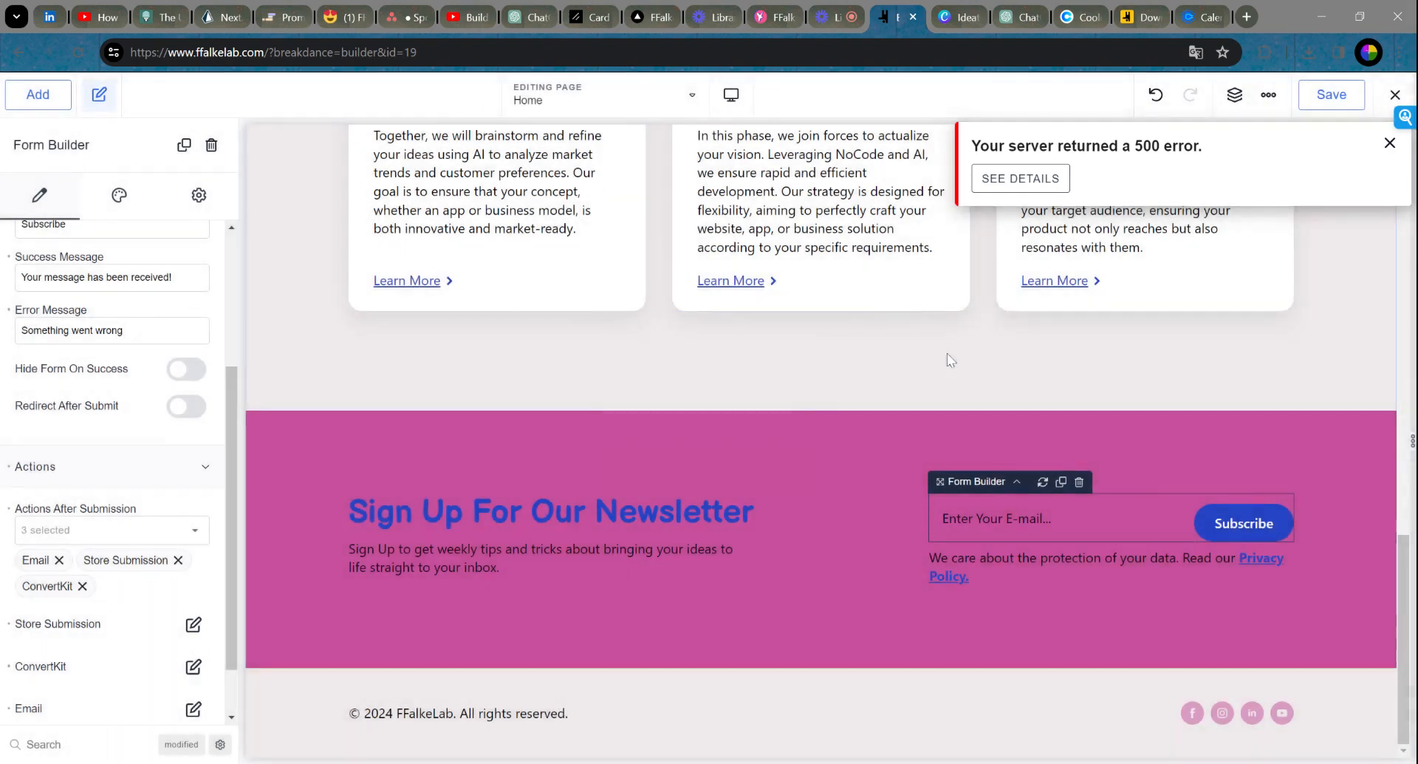
pyautogui.click(1390, 144)
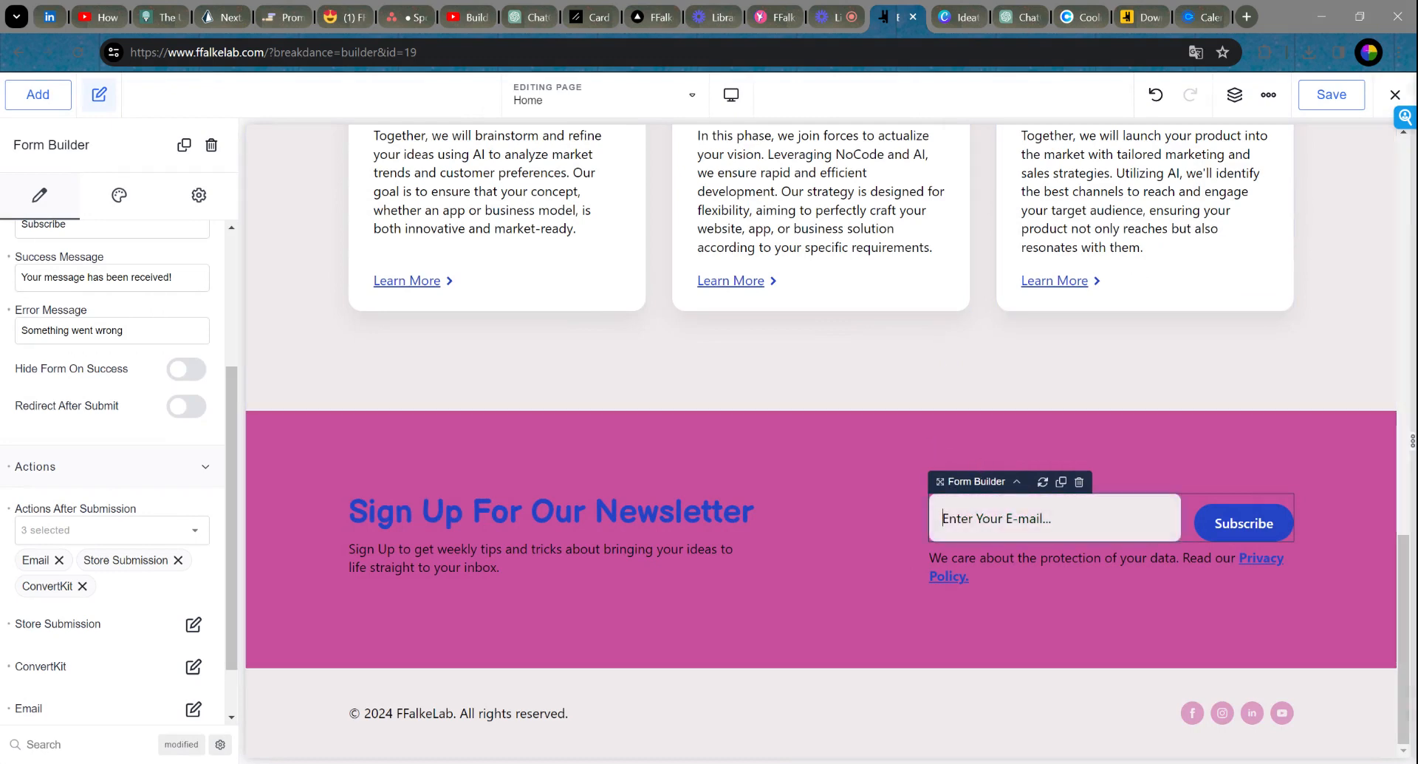
# Step: Give the form's e-mail field the light grey Background preset (#EFEAEC) under Form > Fields
pyautogui.click(119, 195)
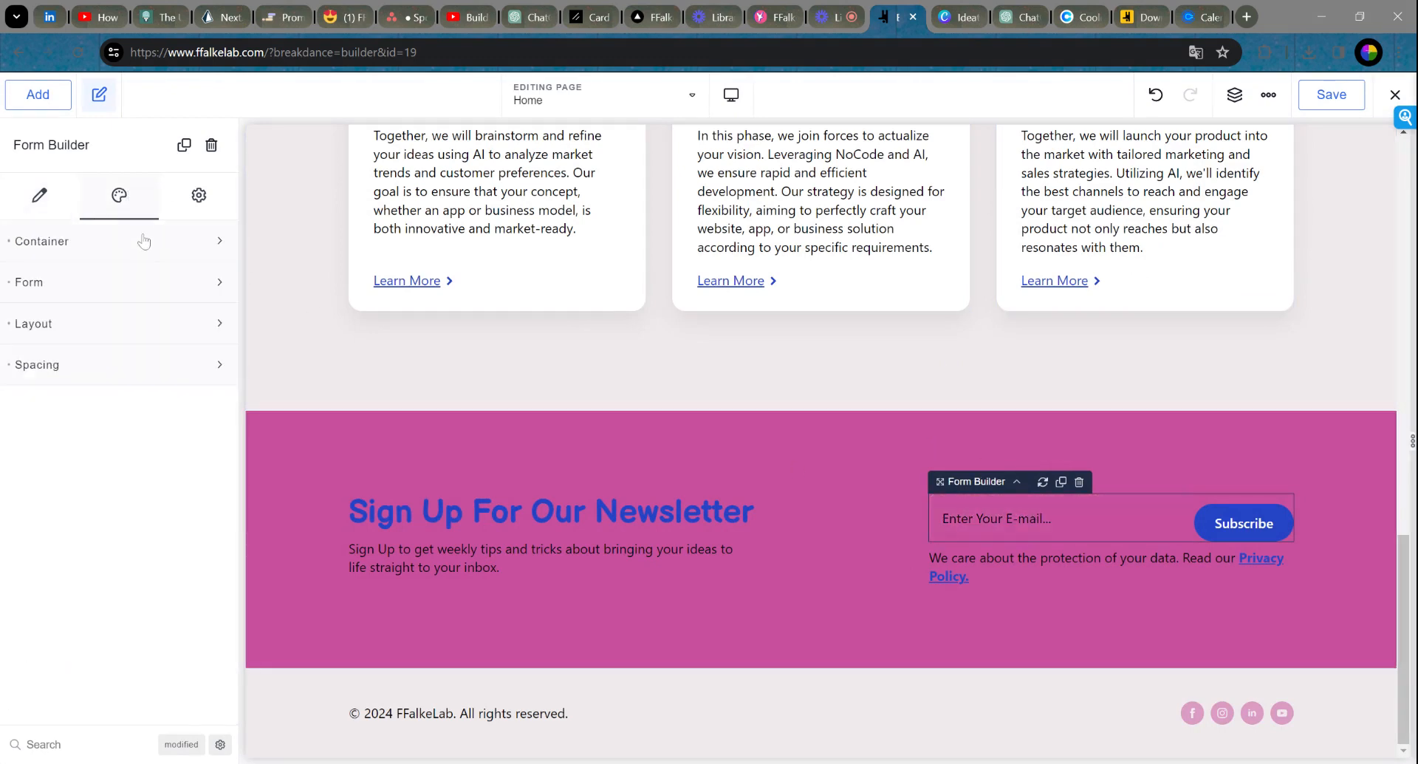
pyautogui.click(105, 248)
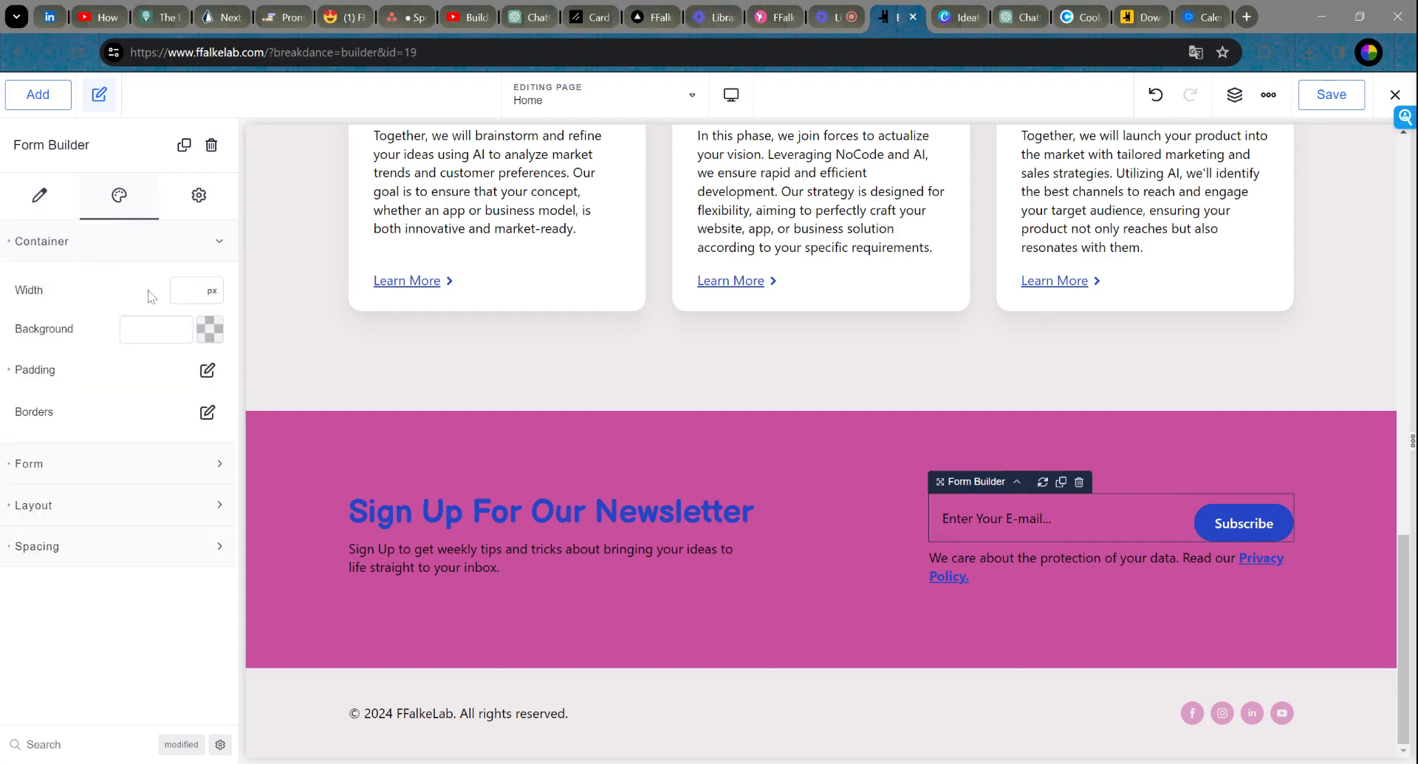
pyautogui.click(124, 246)
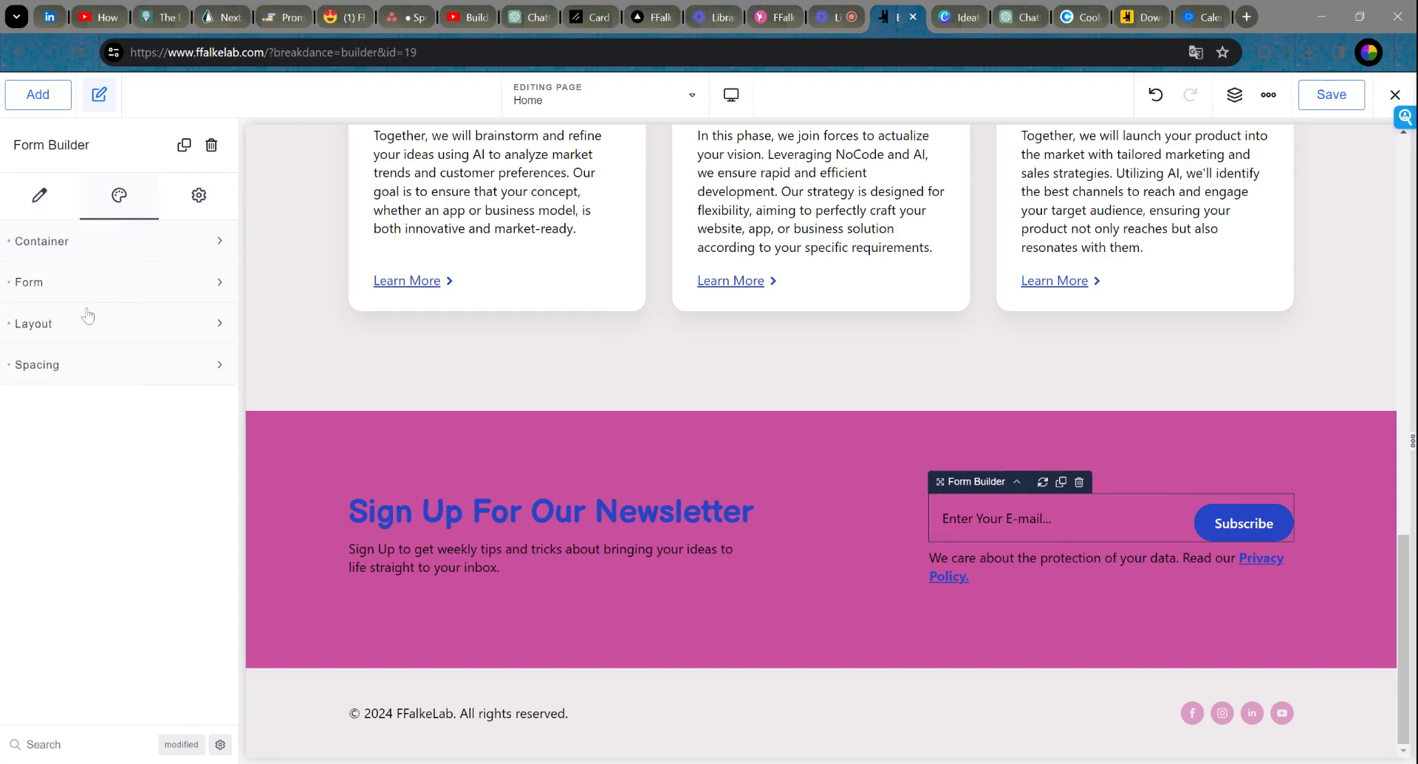
pyautogui.click(87, 297)
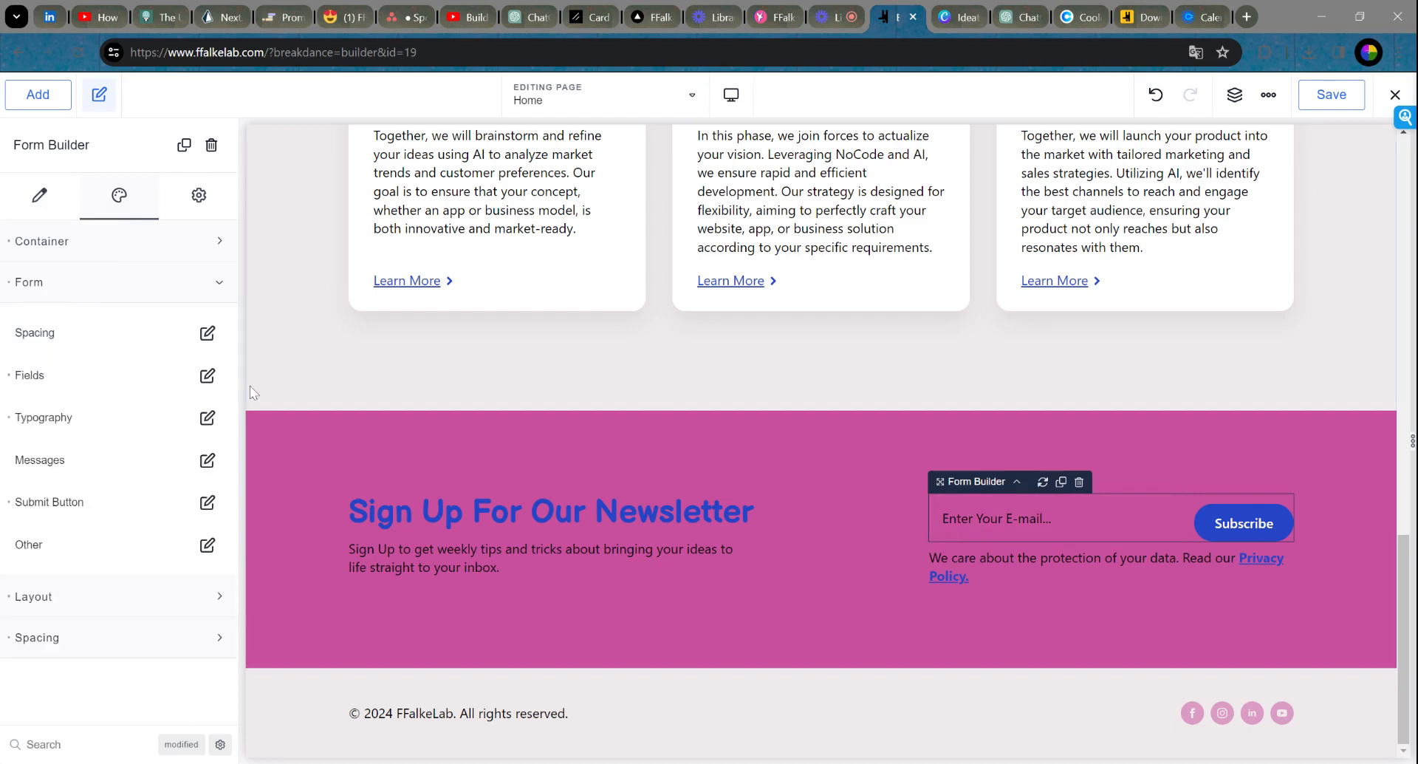
pyautogui.click(208, 376)
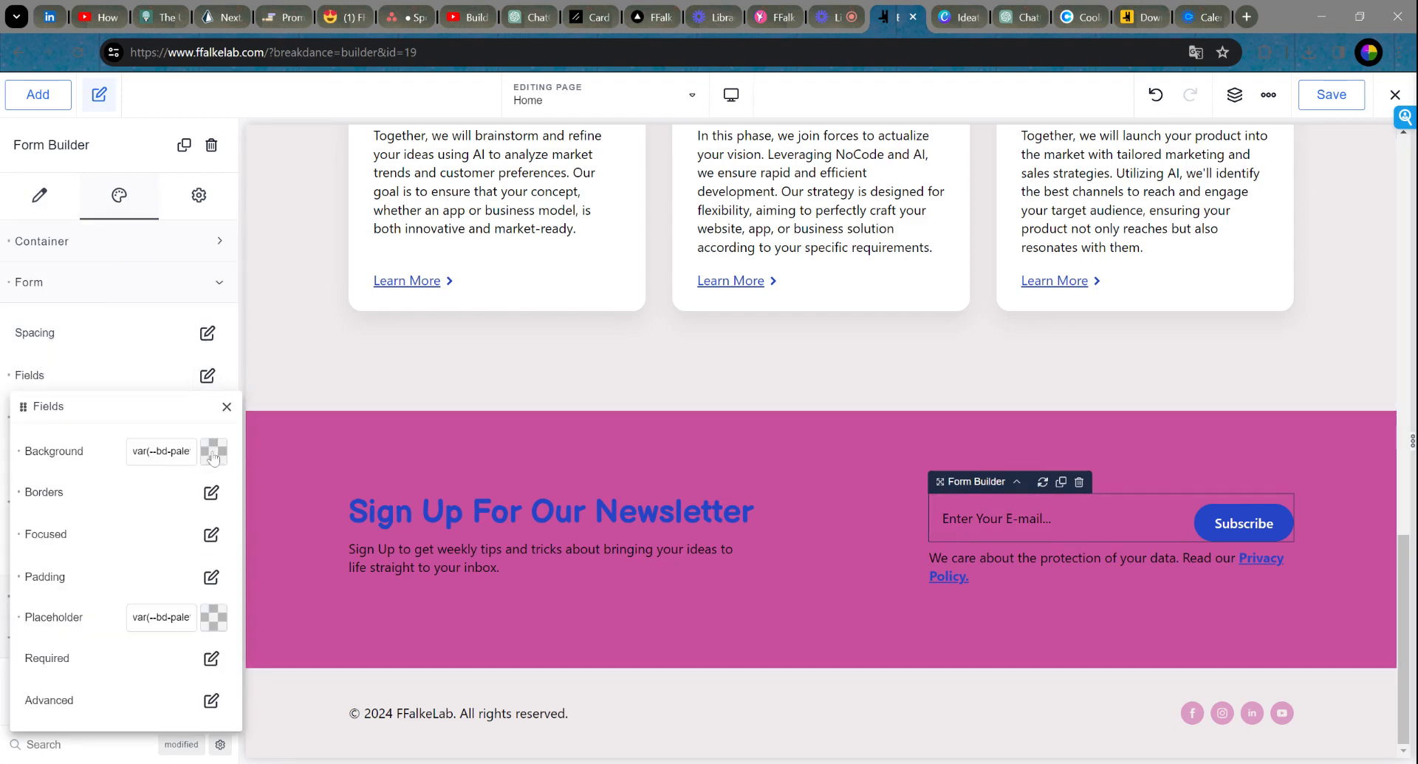
pyautogui.click(214, 450)
pyautogui.click(142, 720)
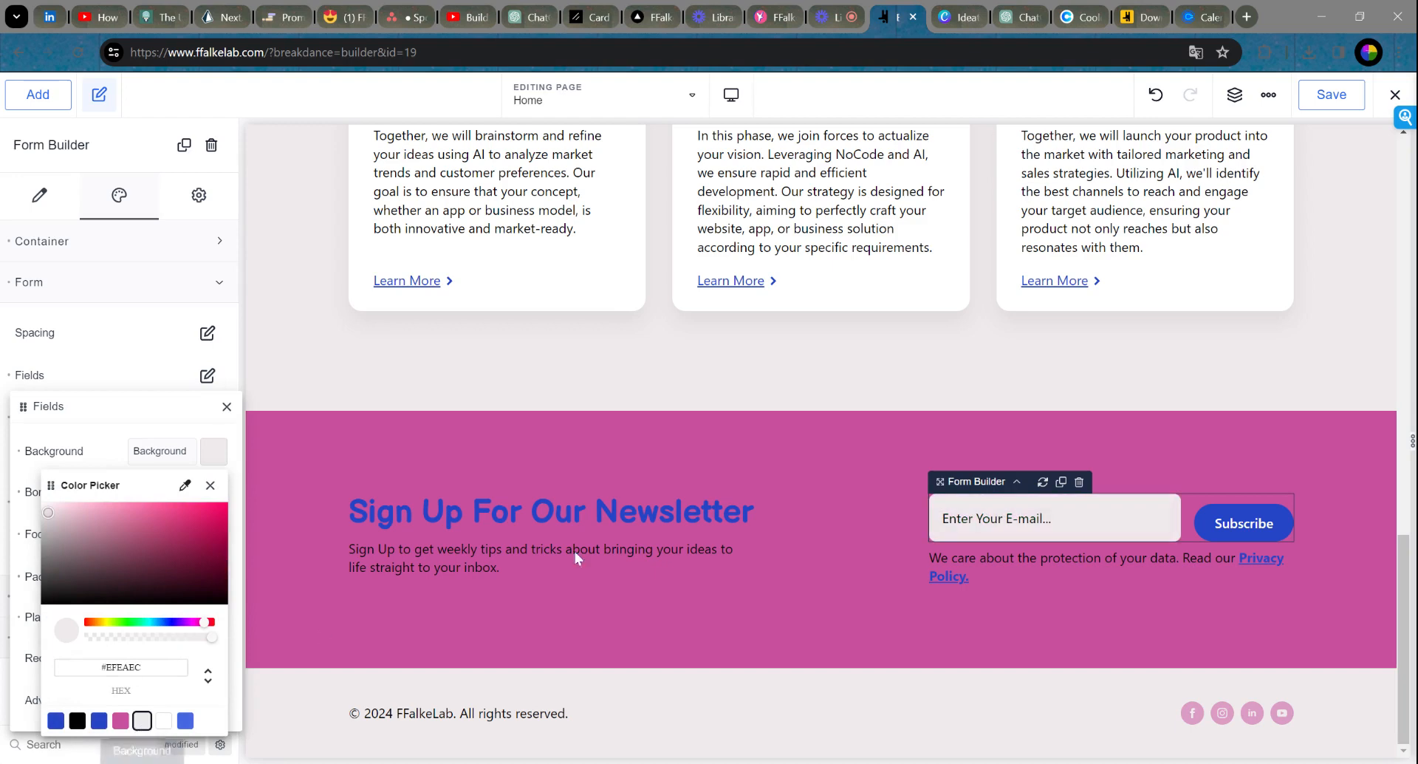
pyautogui.click(211, 484)
pyautogui.click(1274, 526)
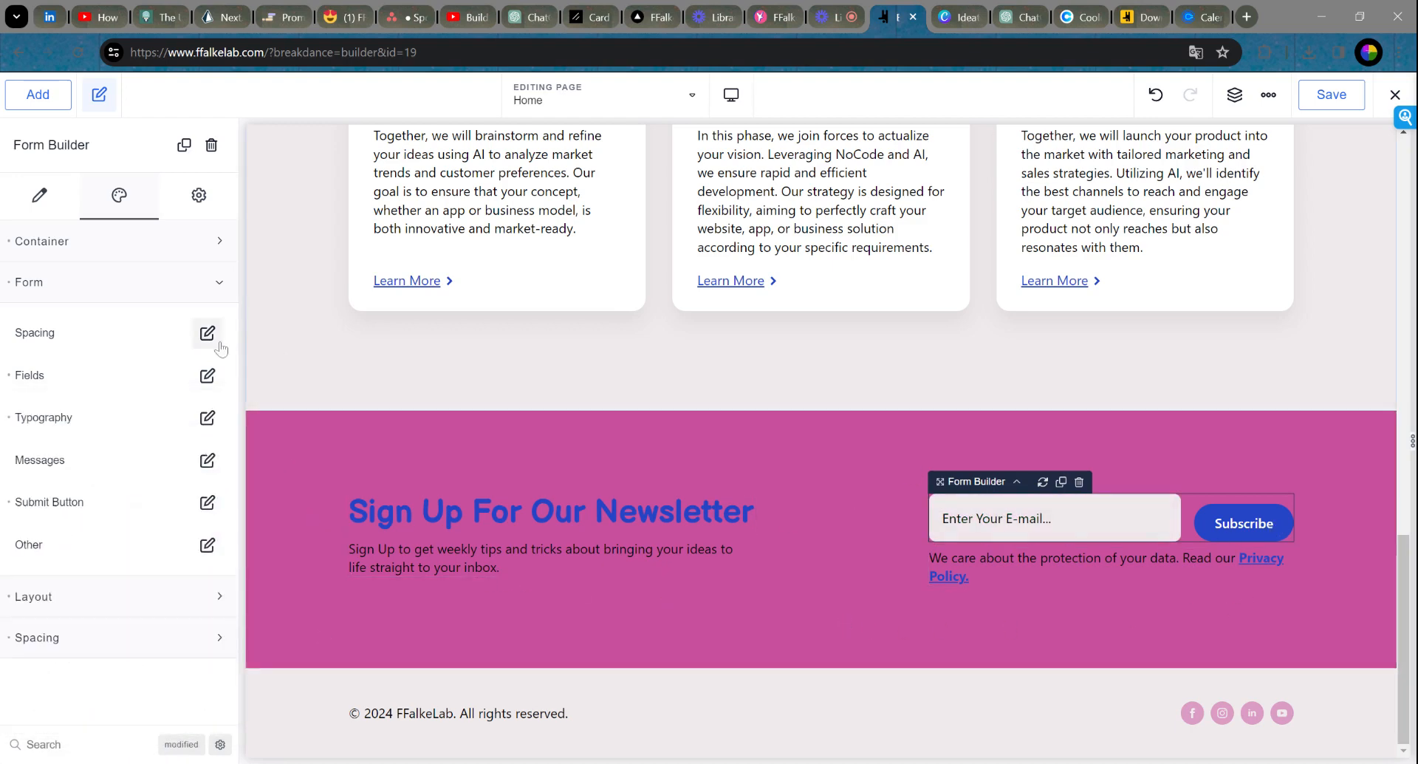
# Step: Set the Subscribe button size to Custom with 20 px top and bottom padding
pyautogui.click(208, 502)
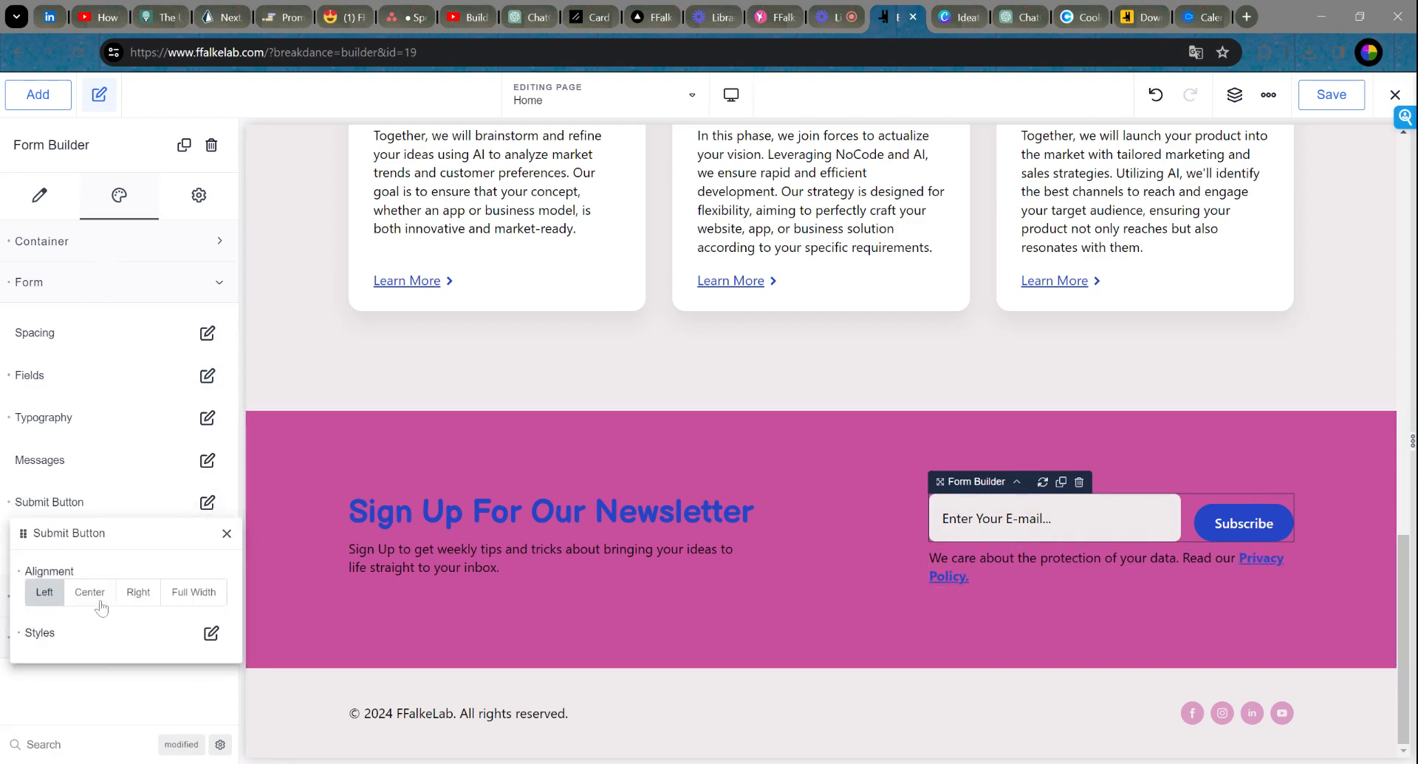
pyautogui.click(212, 633)
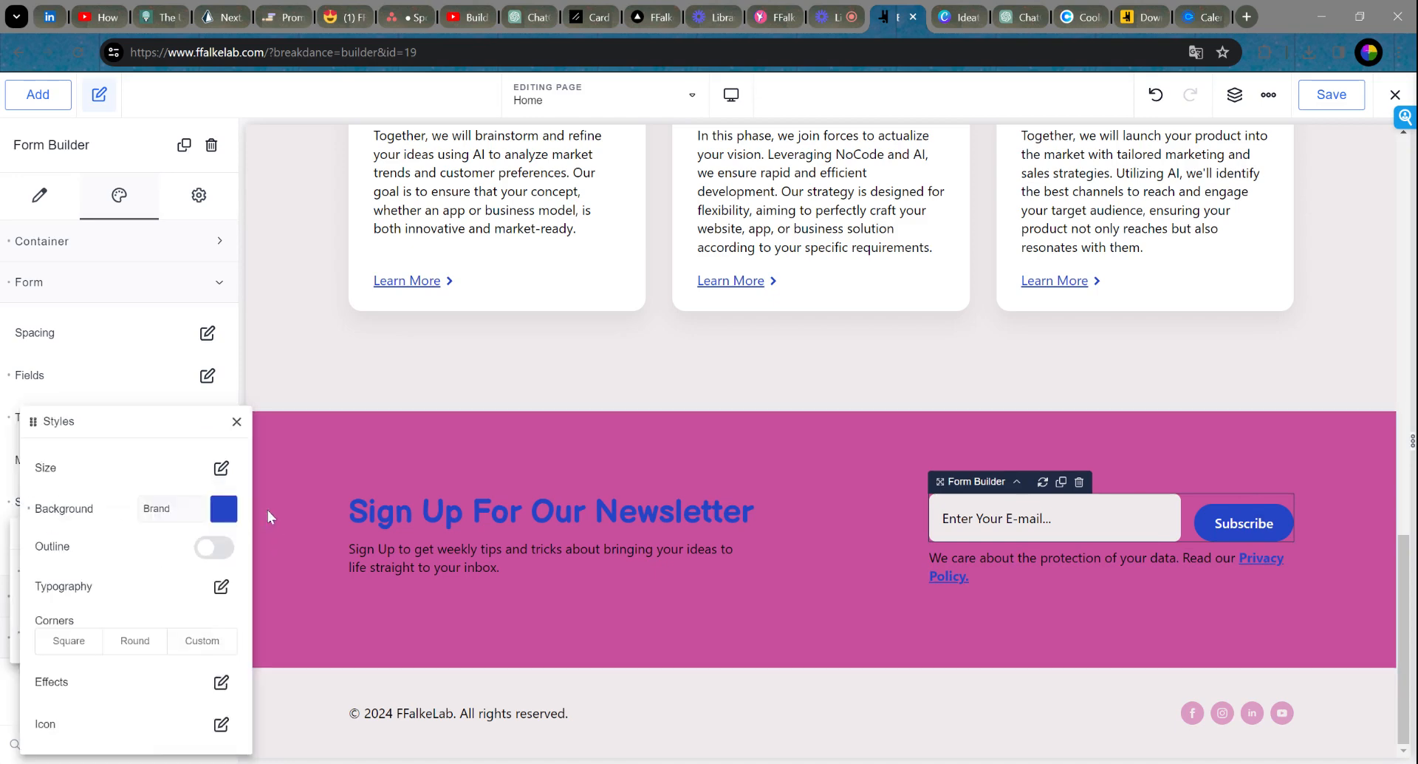
pyautogui.click(220, 468)
pyautogui.click(176, 508)
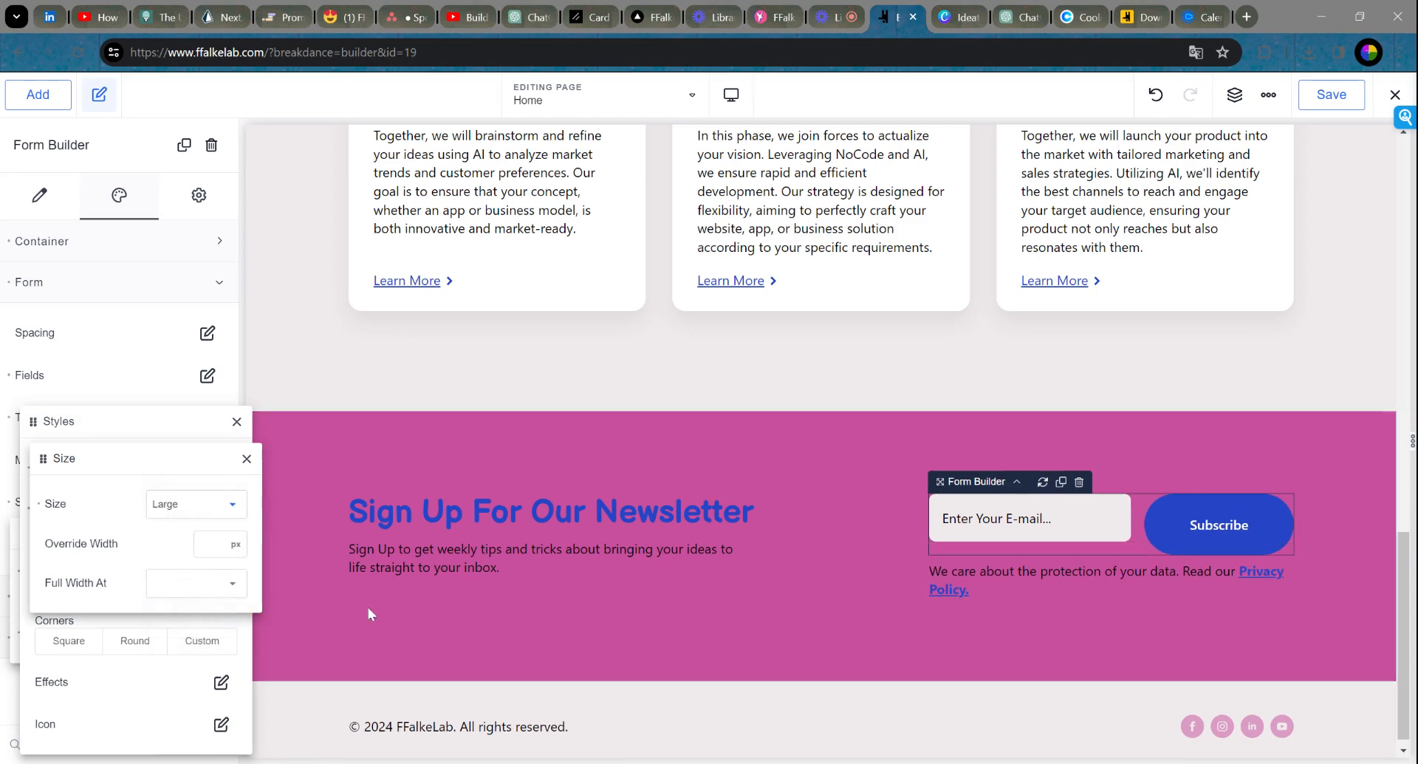
pyautogui.click(188, 508)
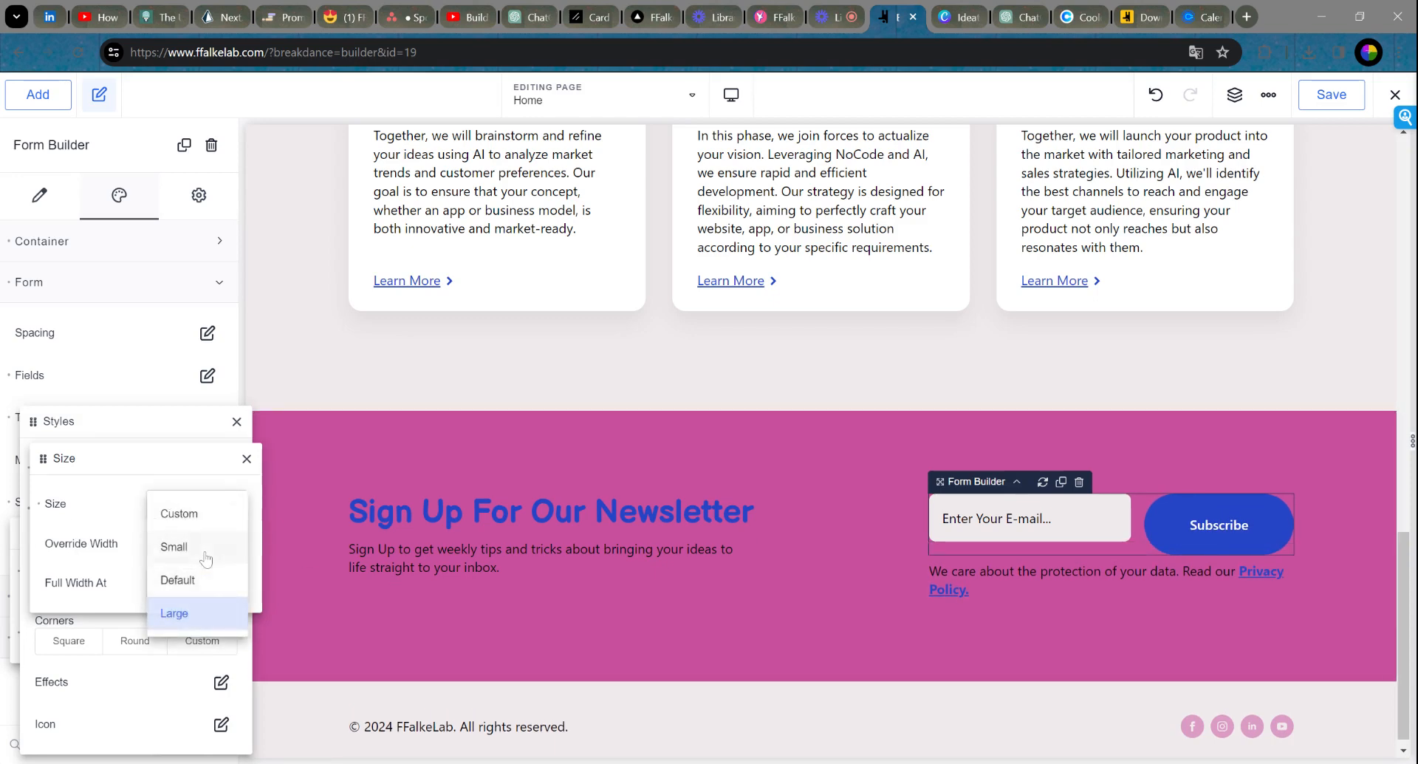
pyautogui.click(206, 580)
pyautogui.click(204, 508)
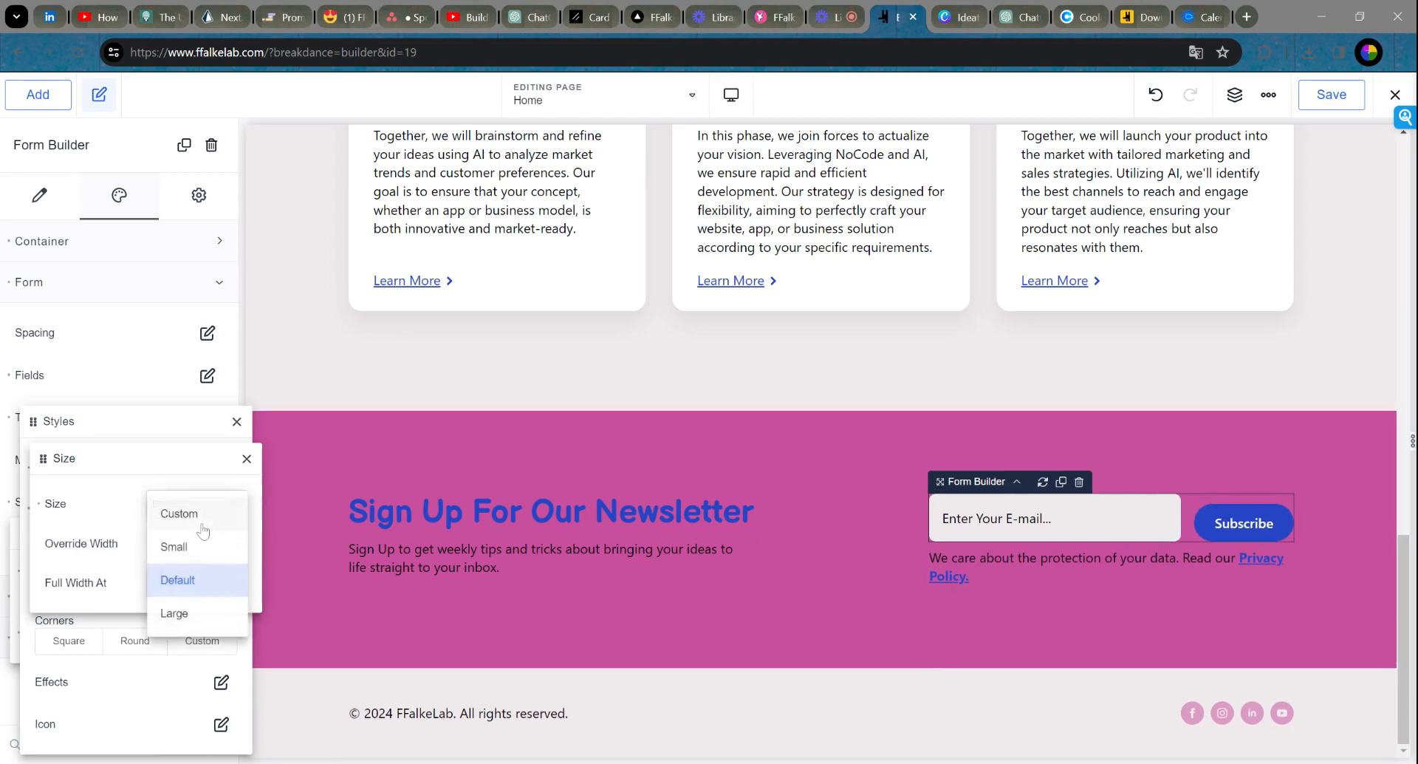
pyautogui.click(194, 510)
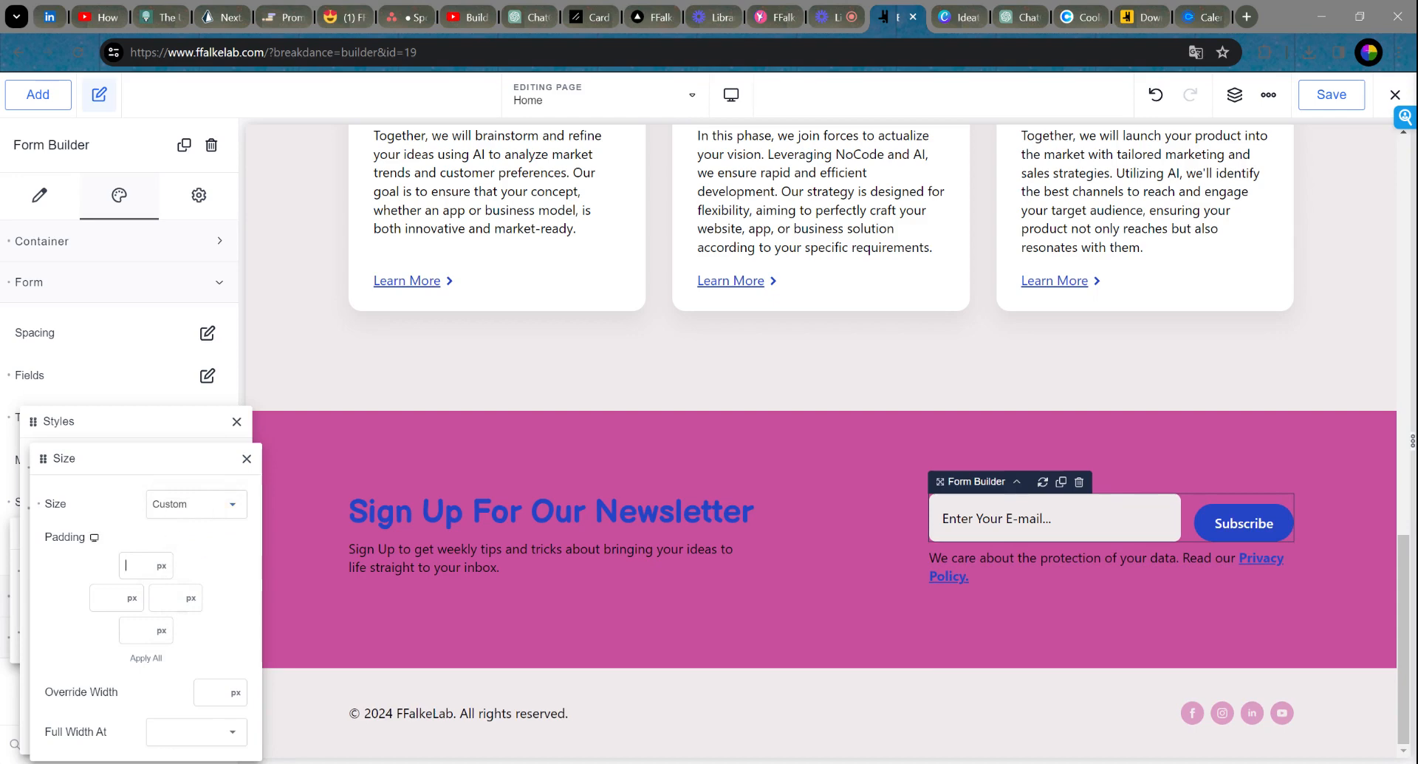
pyautogui.write('2020')
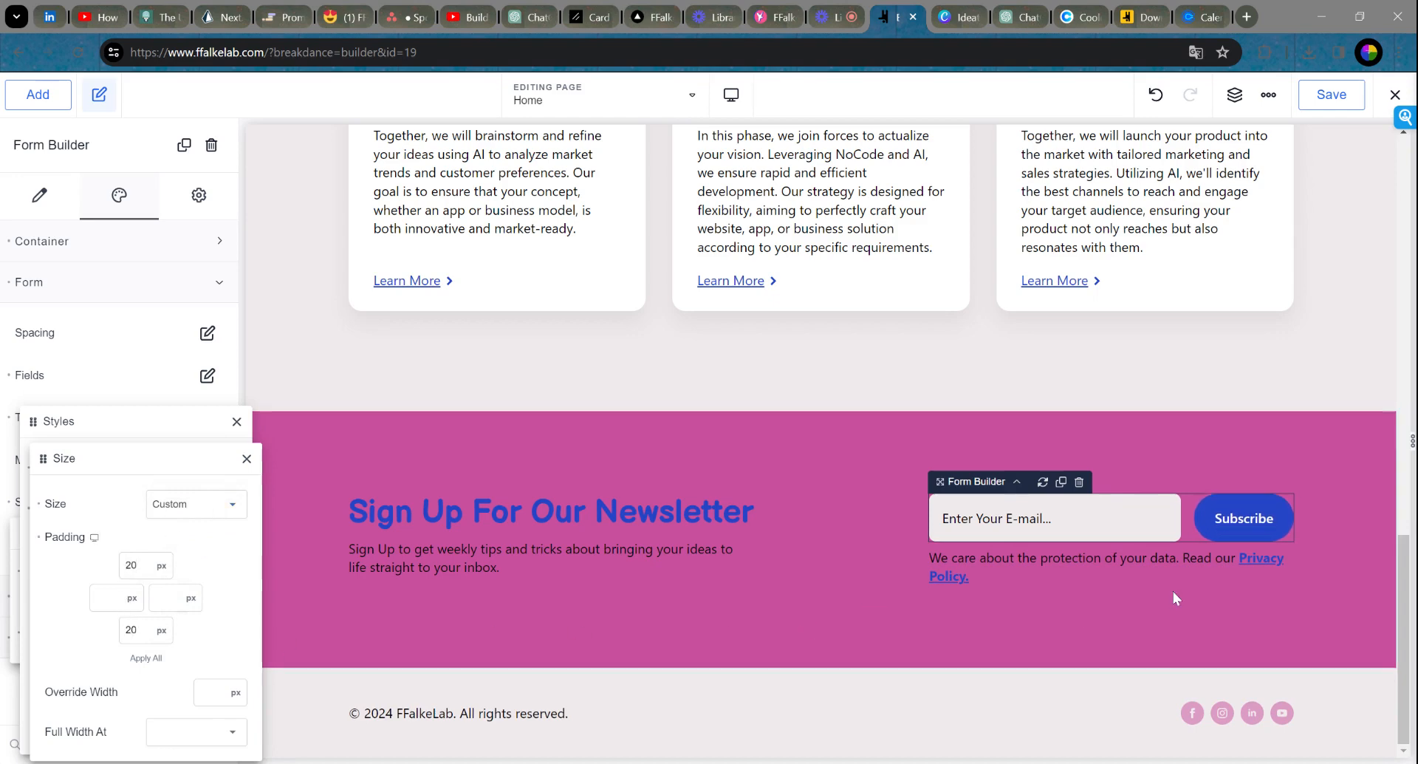
pyautogui.click(247, 458)
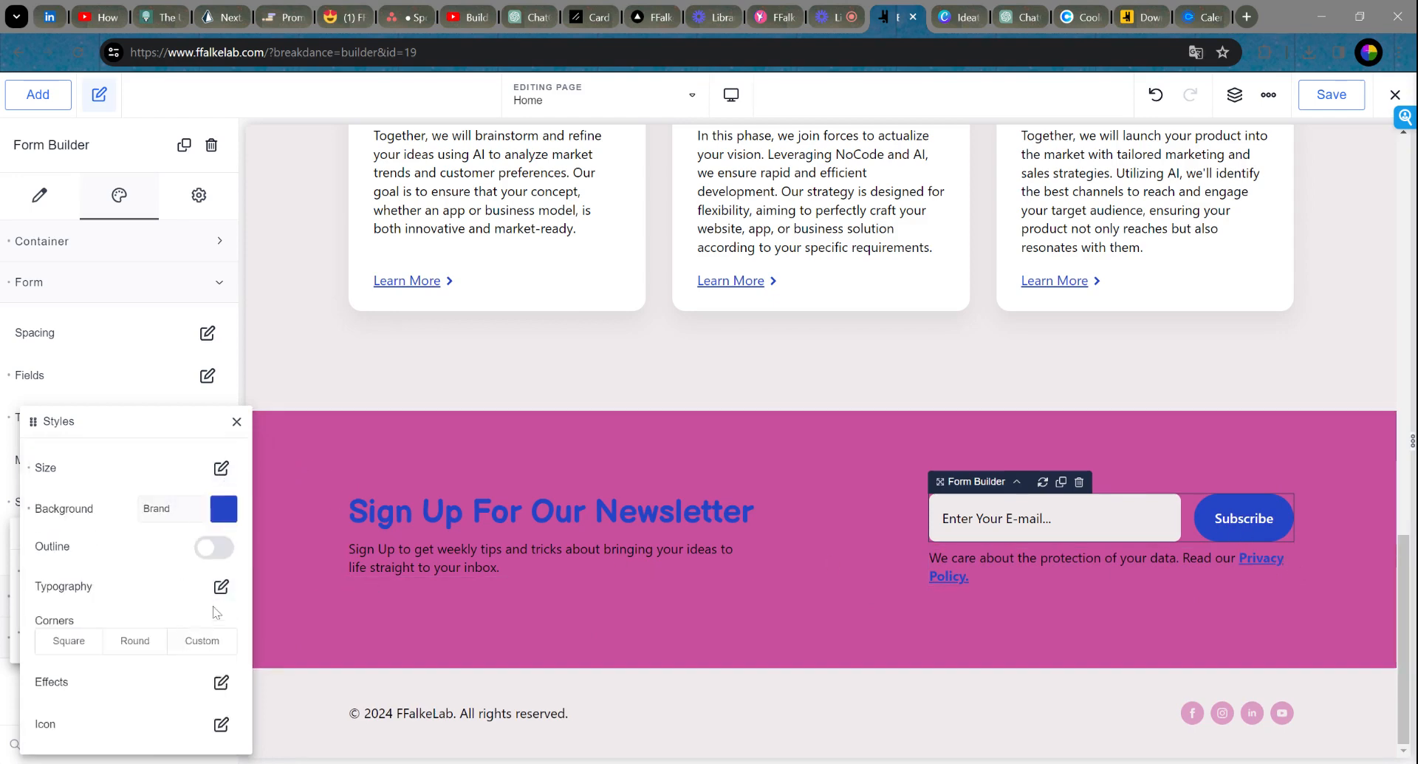
# Step: Give the Subscribe button custom corners with a 10 px radius
pyautogui.click(222, 646)
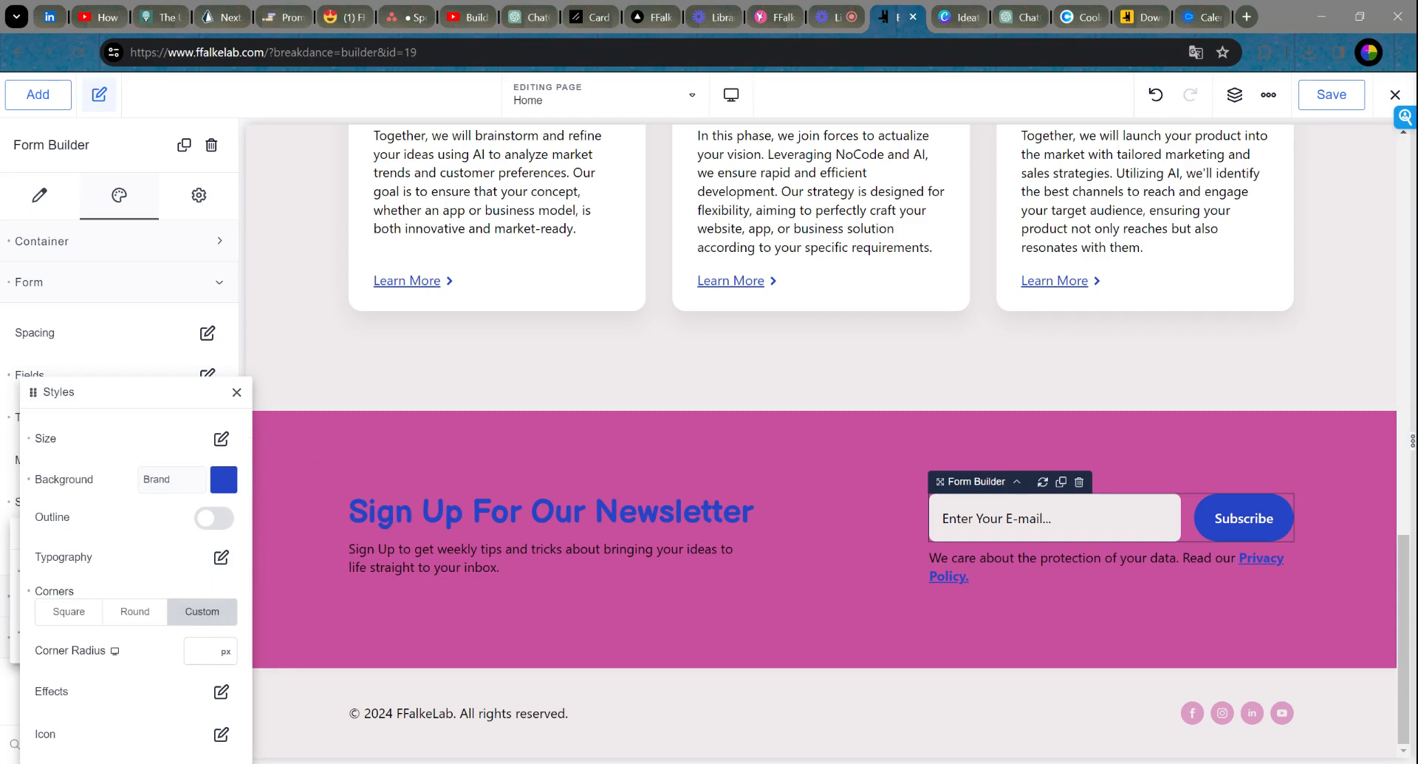
pyautogui.press('BackSpace')
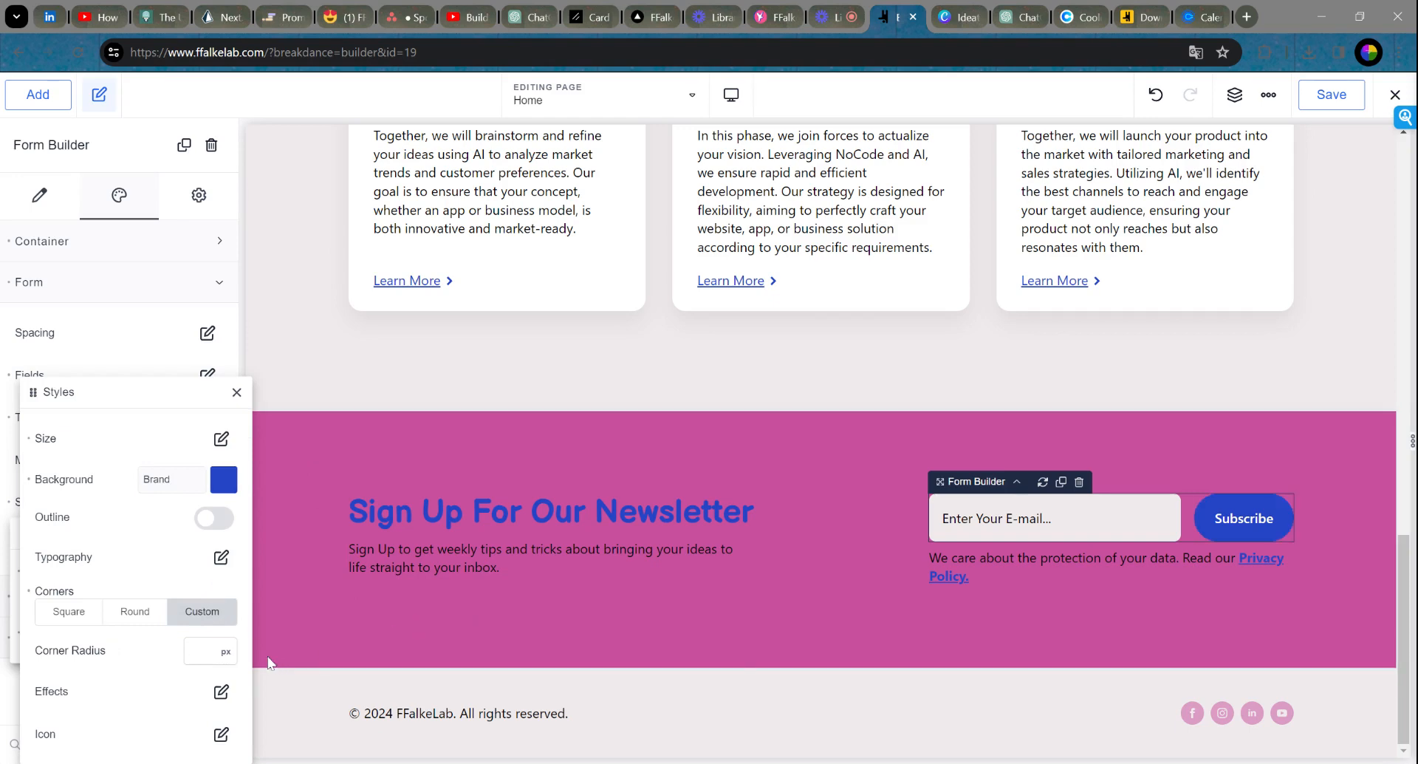
pyautogui.write('5')
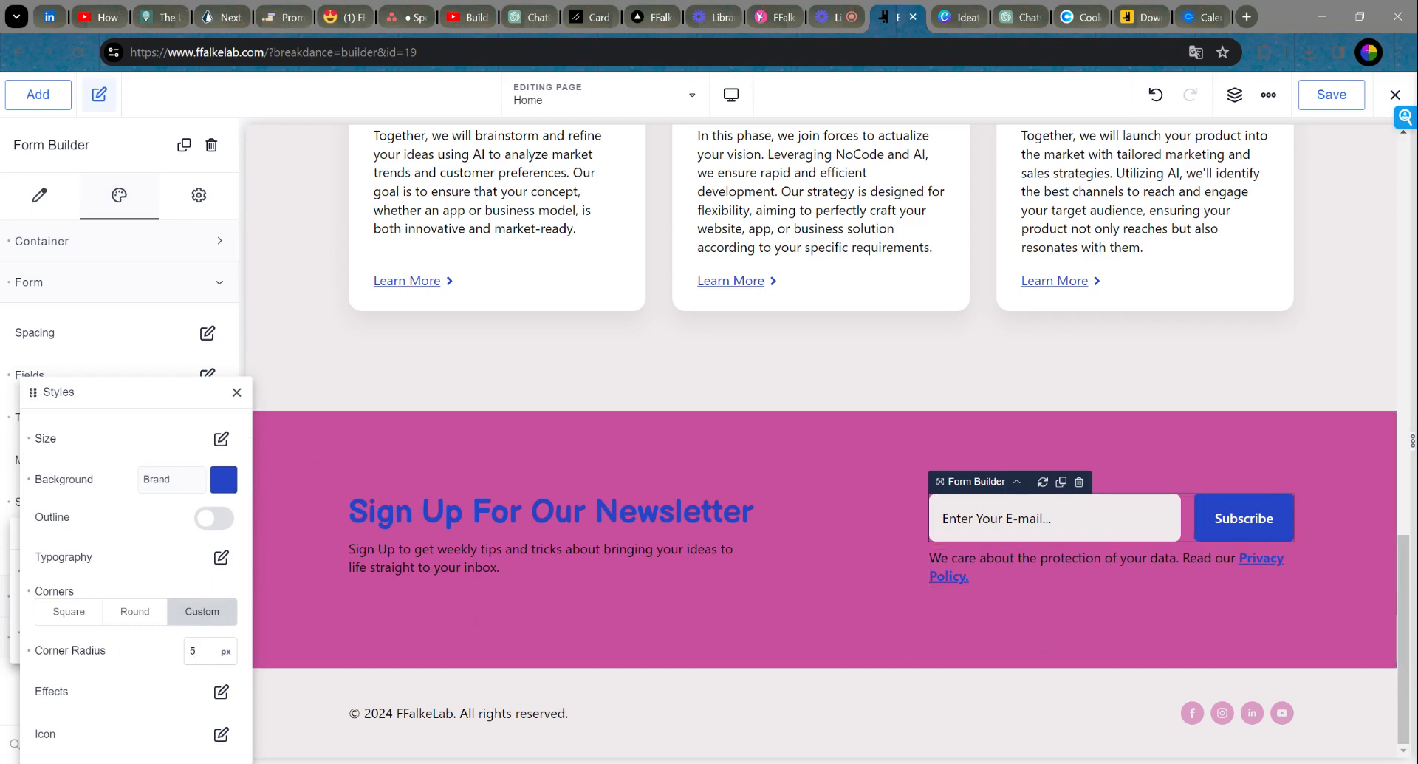
pyautogui.click(236, 392)
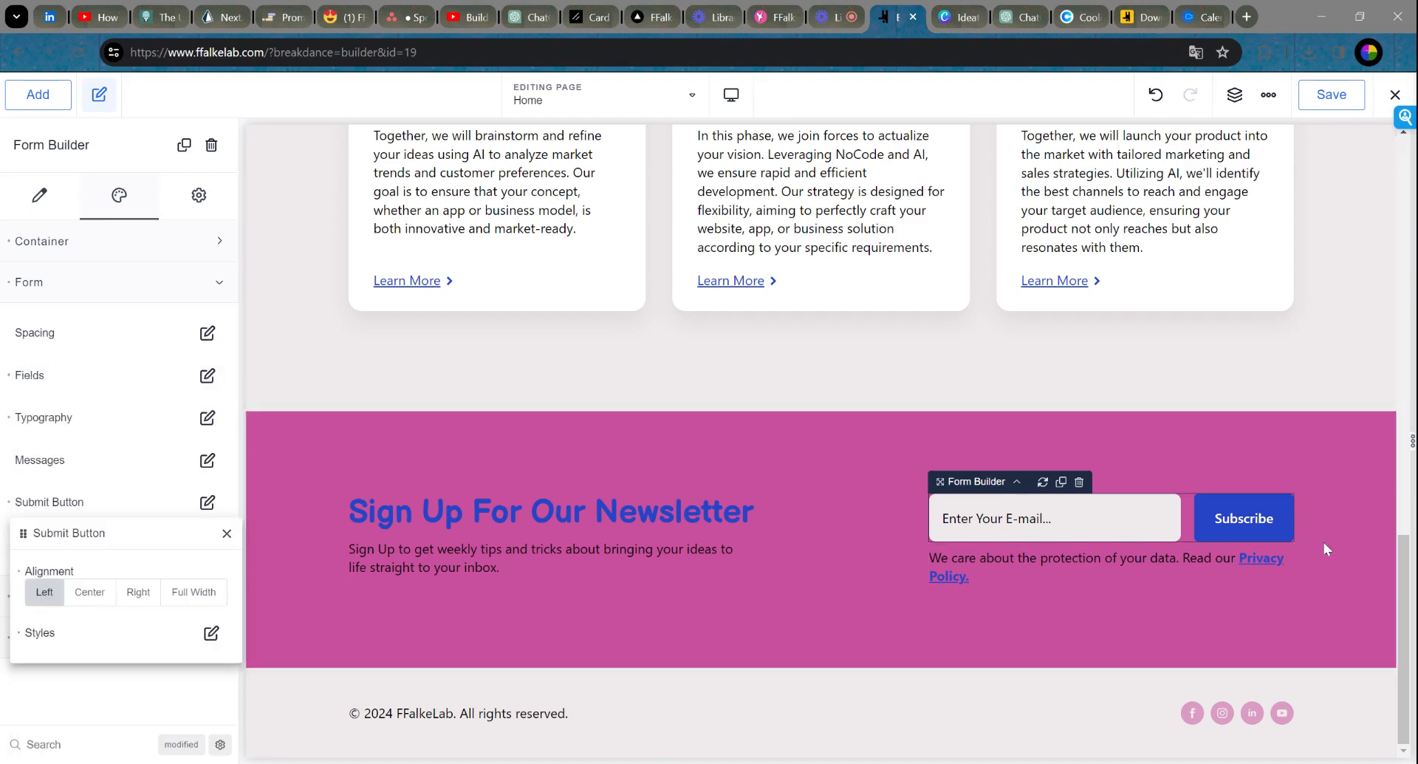
pyautogui.click(943, 518)
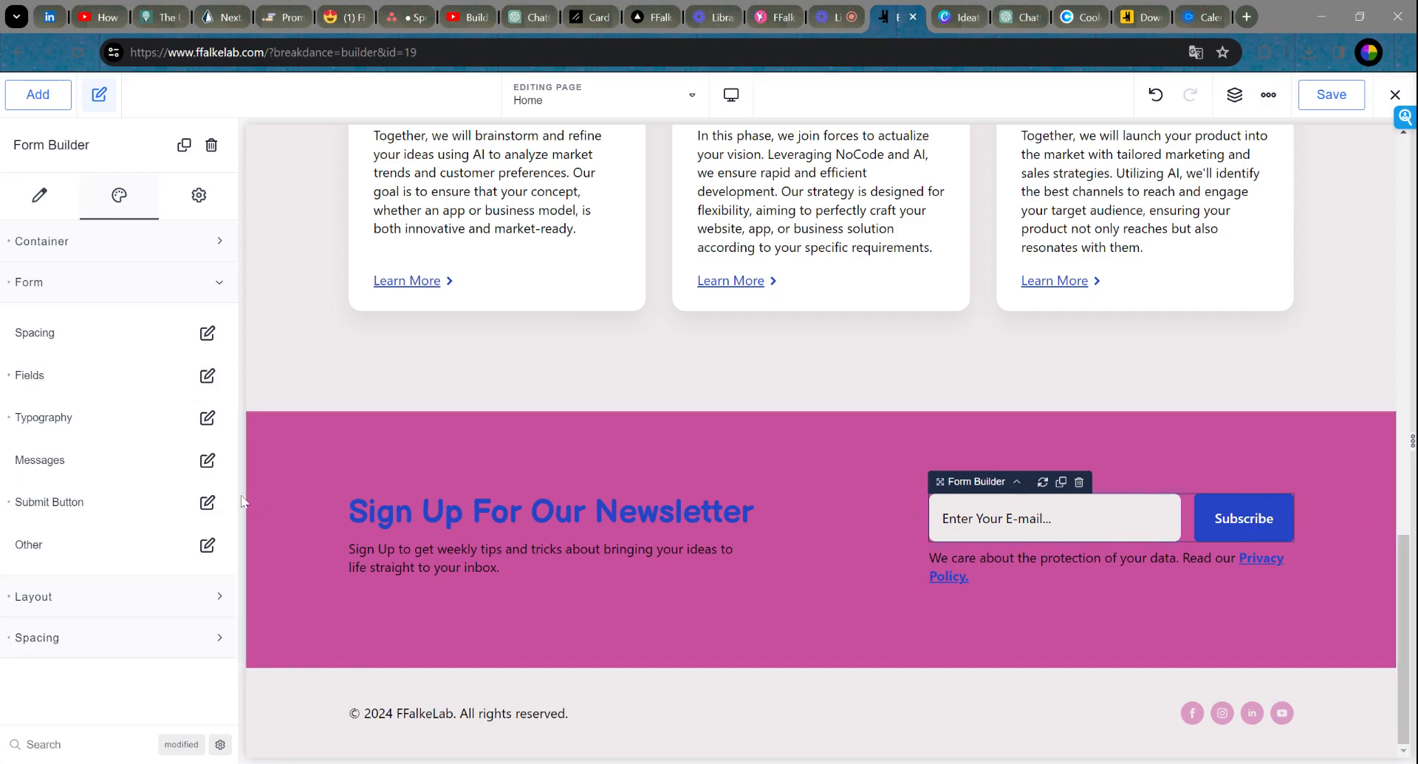
pyautogui.click(208, 501)
pyautogui.click(210, 632)
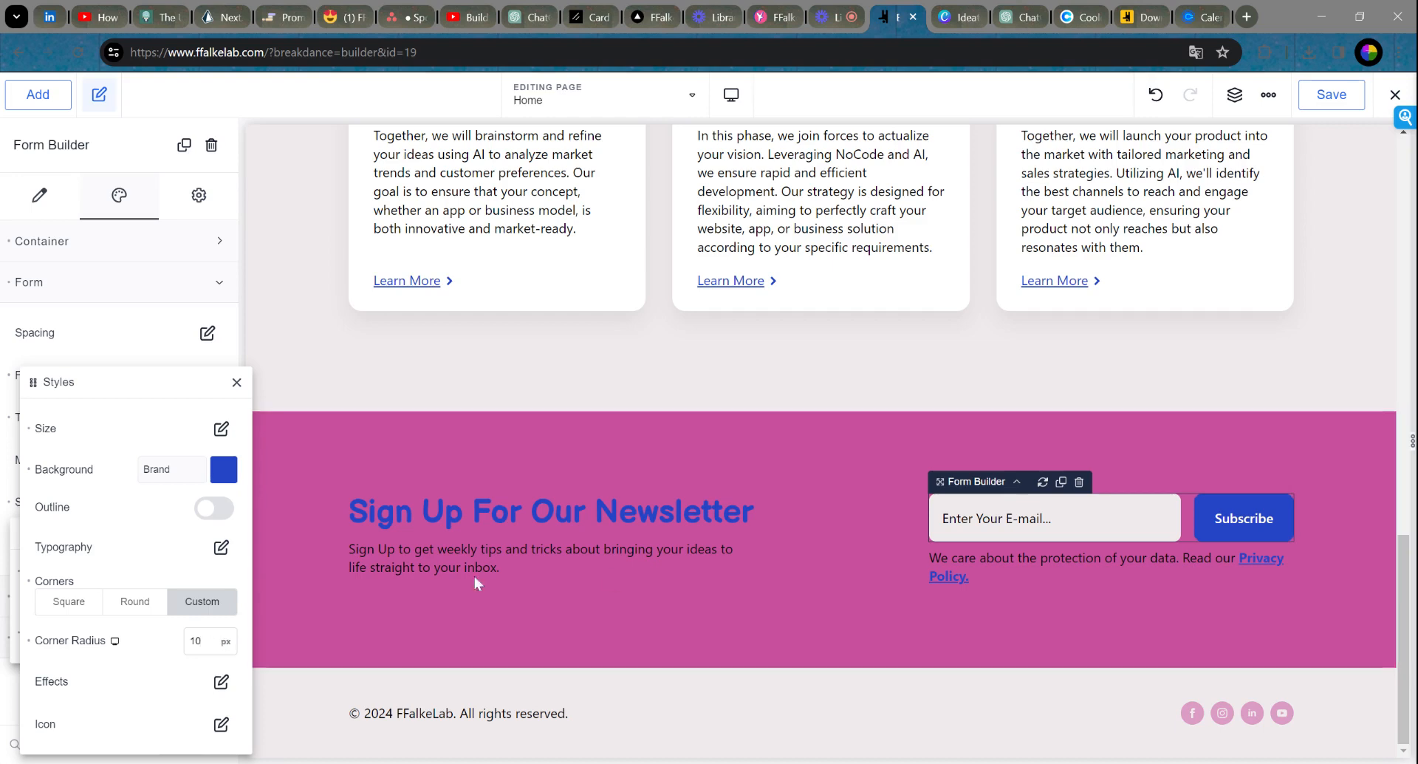
pyautogui.click(1238, 344)
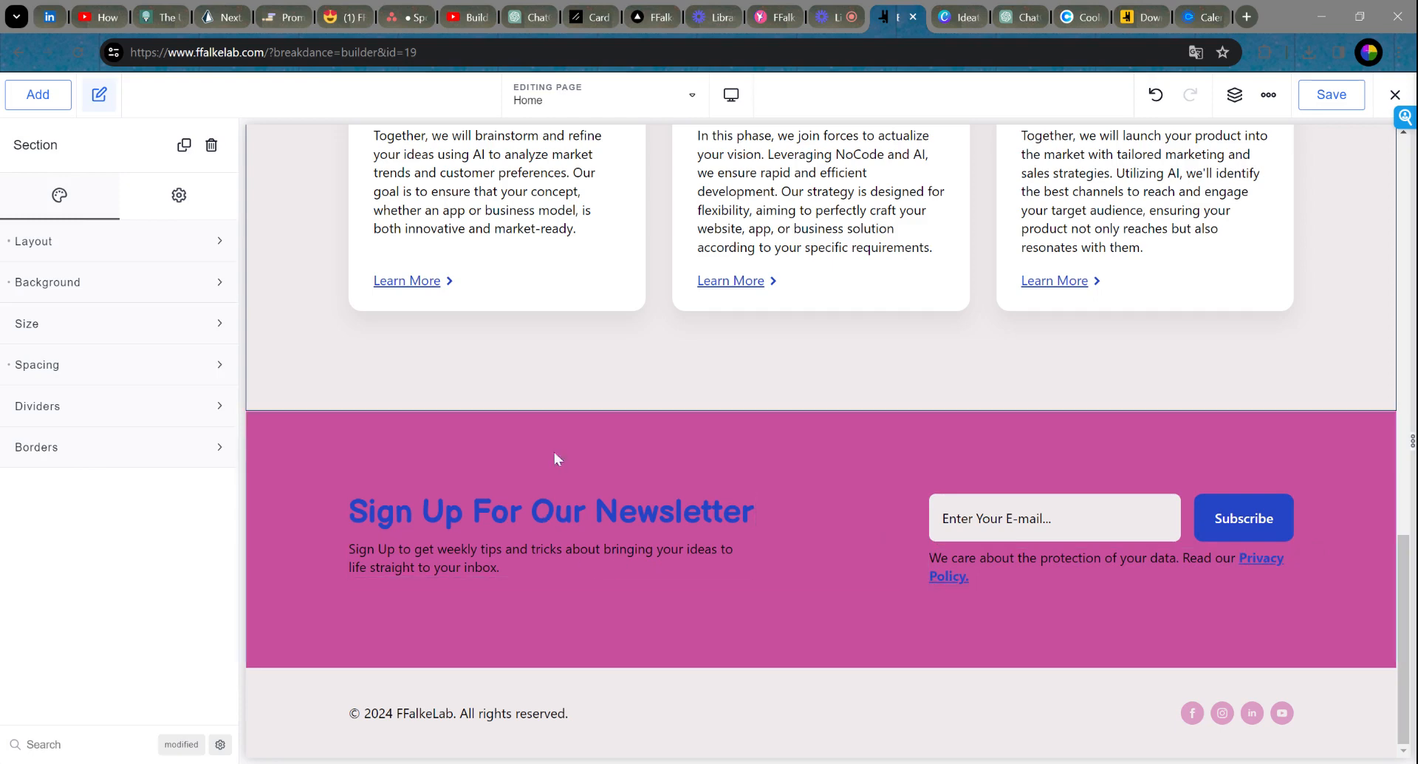
# Step: Save the home page edits and scroll through the page to review them
pyautogui.click(1330, 97)
pyautogui.scroll(5, 1324, 432)
pyautogui.scroll(5, 1330, 430)
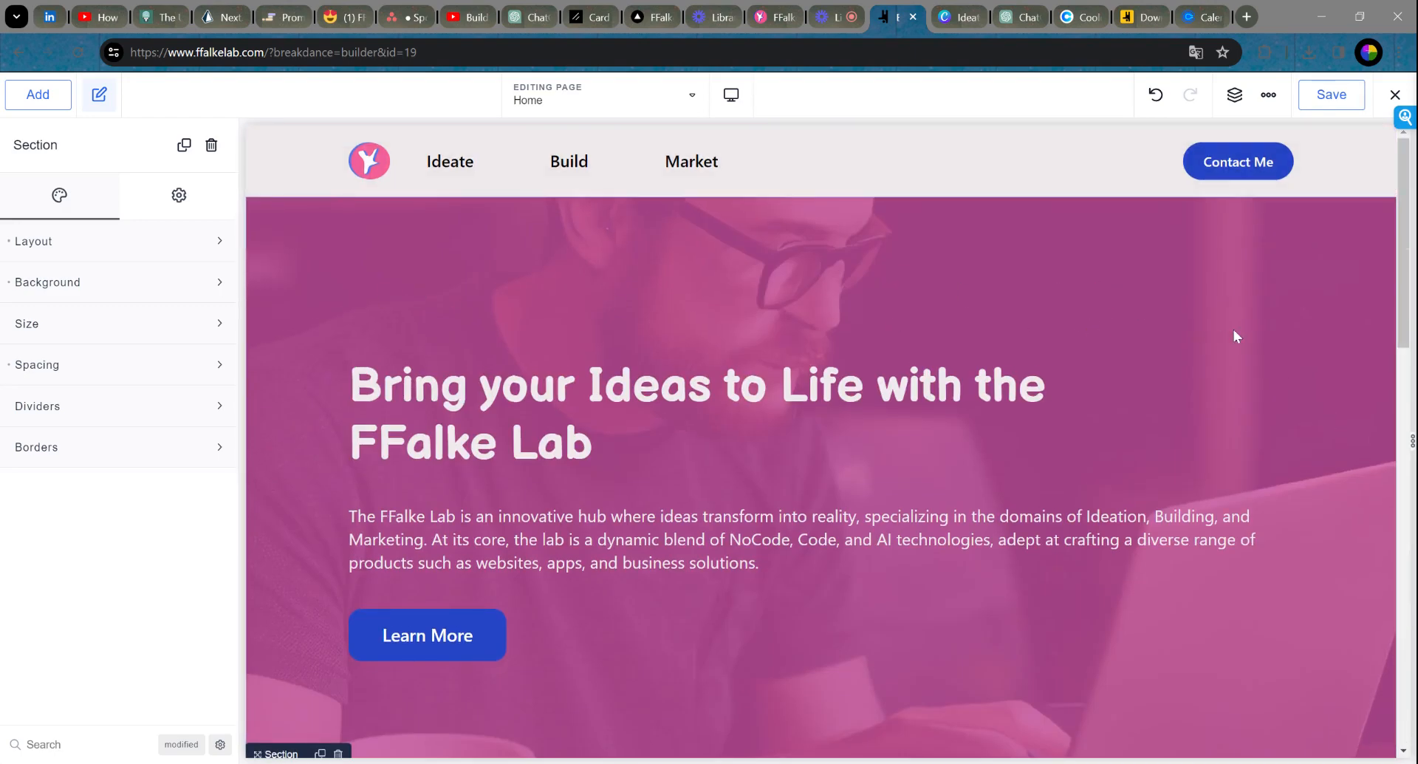
pyautogui.scroll(-10, 1255, 370)
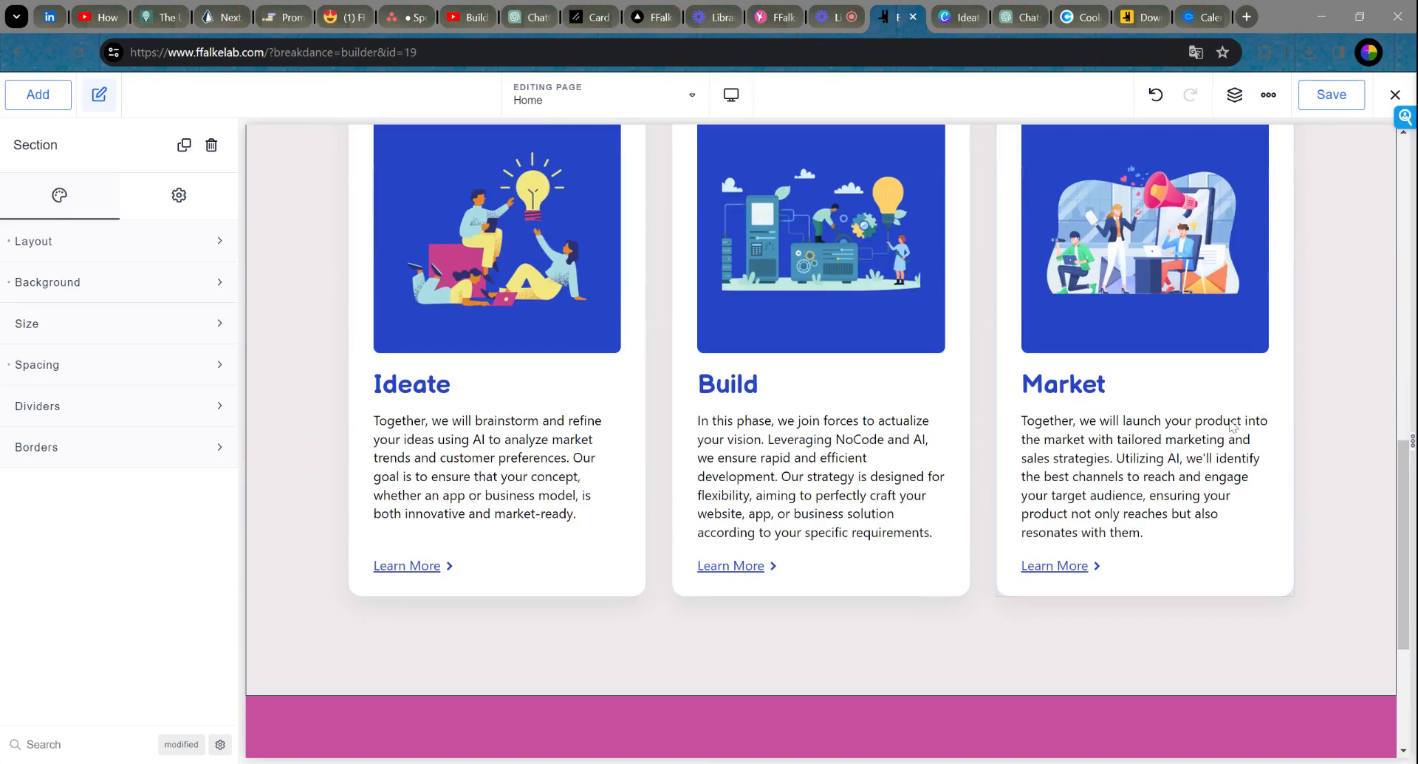
pyautogui.scroll(10, 1154, 487)
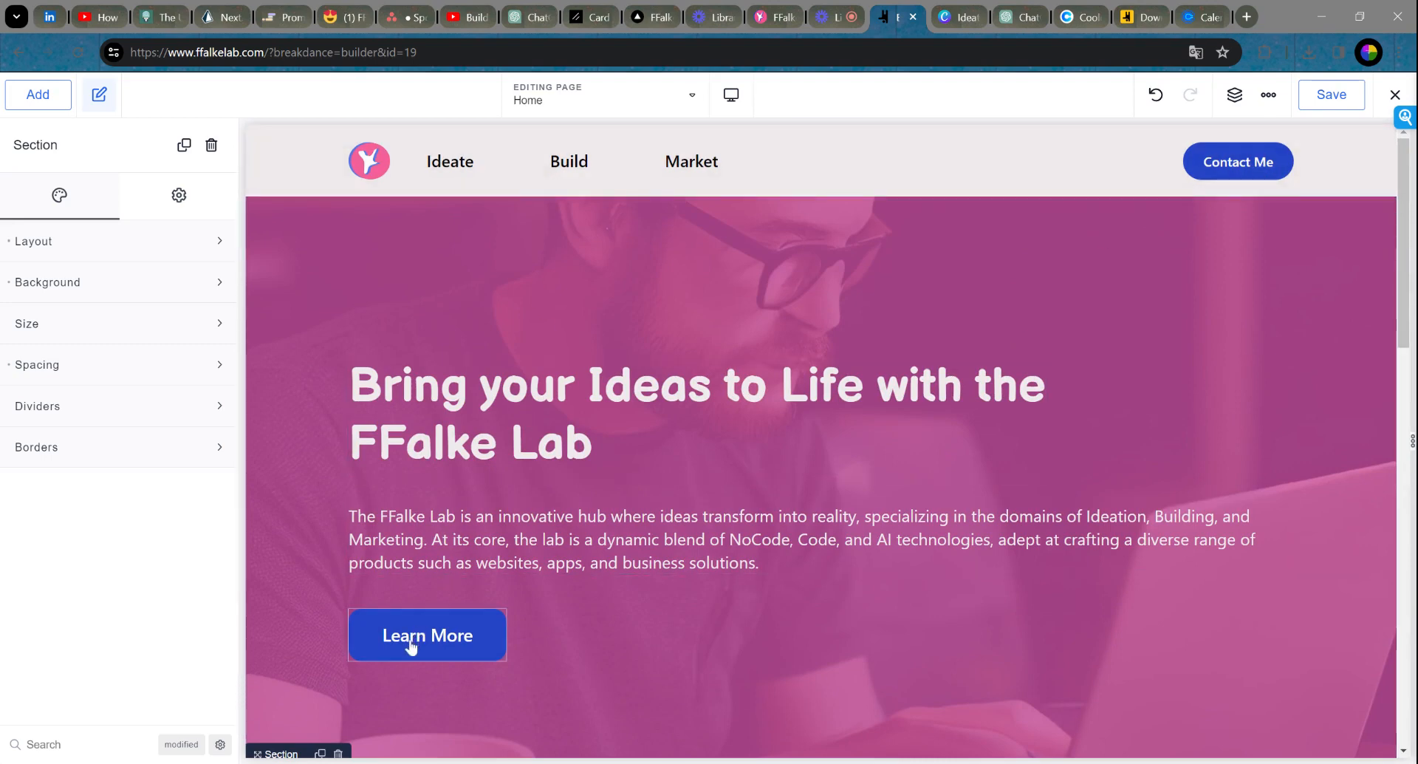
# Step: Select the hero Learn More button and save the home page again
pyautogui.click(447, 650)
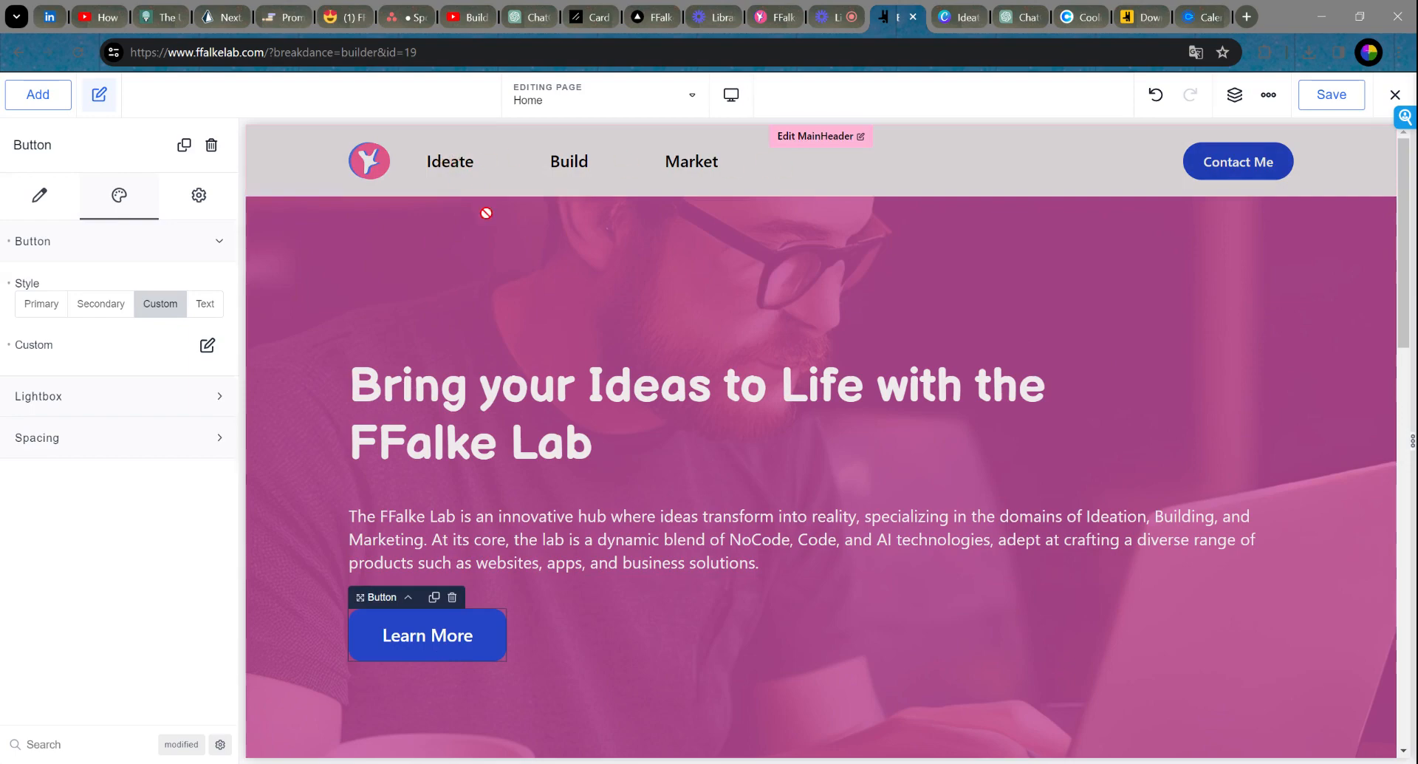
pyautogui.scroll(-10, 643, 466)
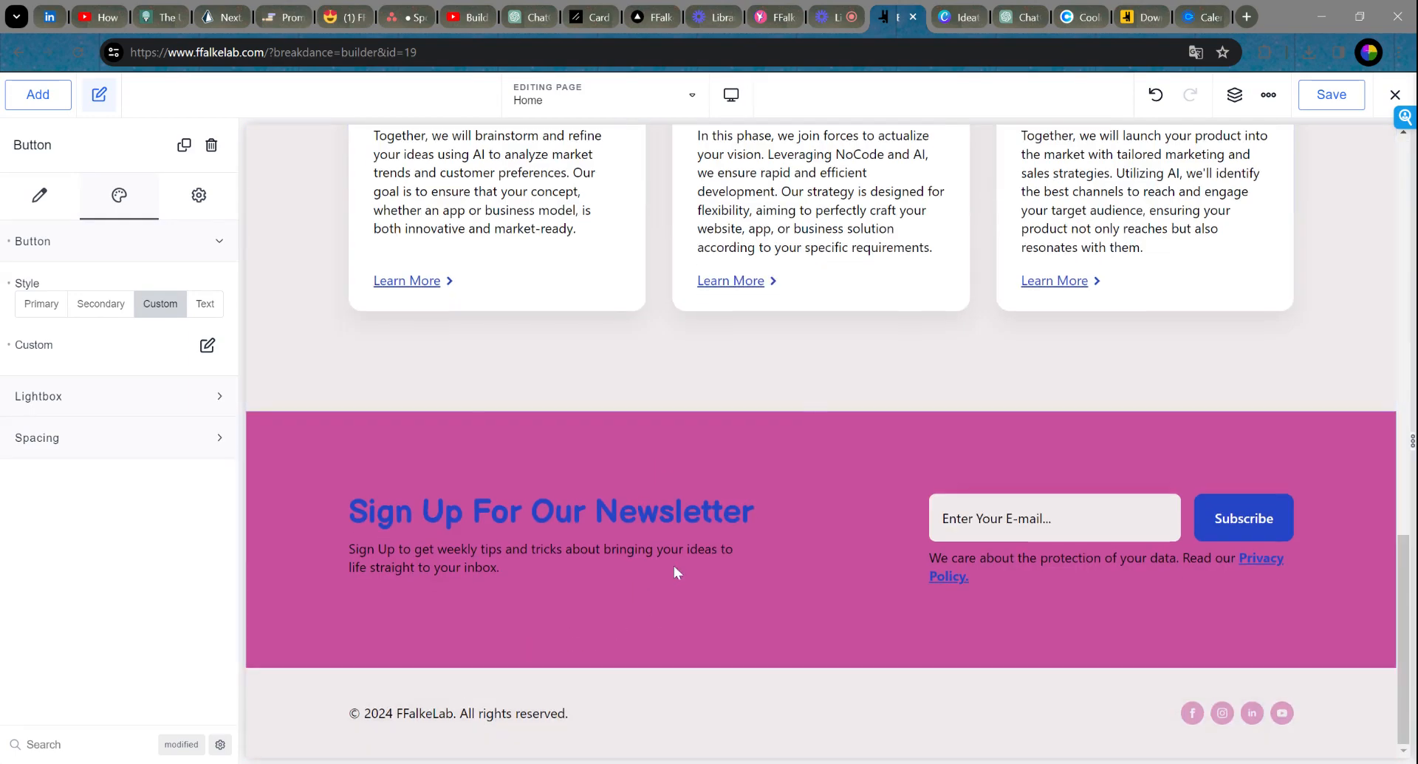
pyautogui.scroll(10, 674, 565)
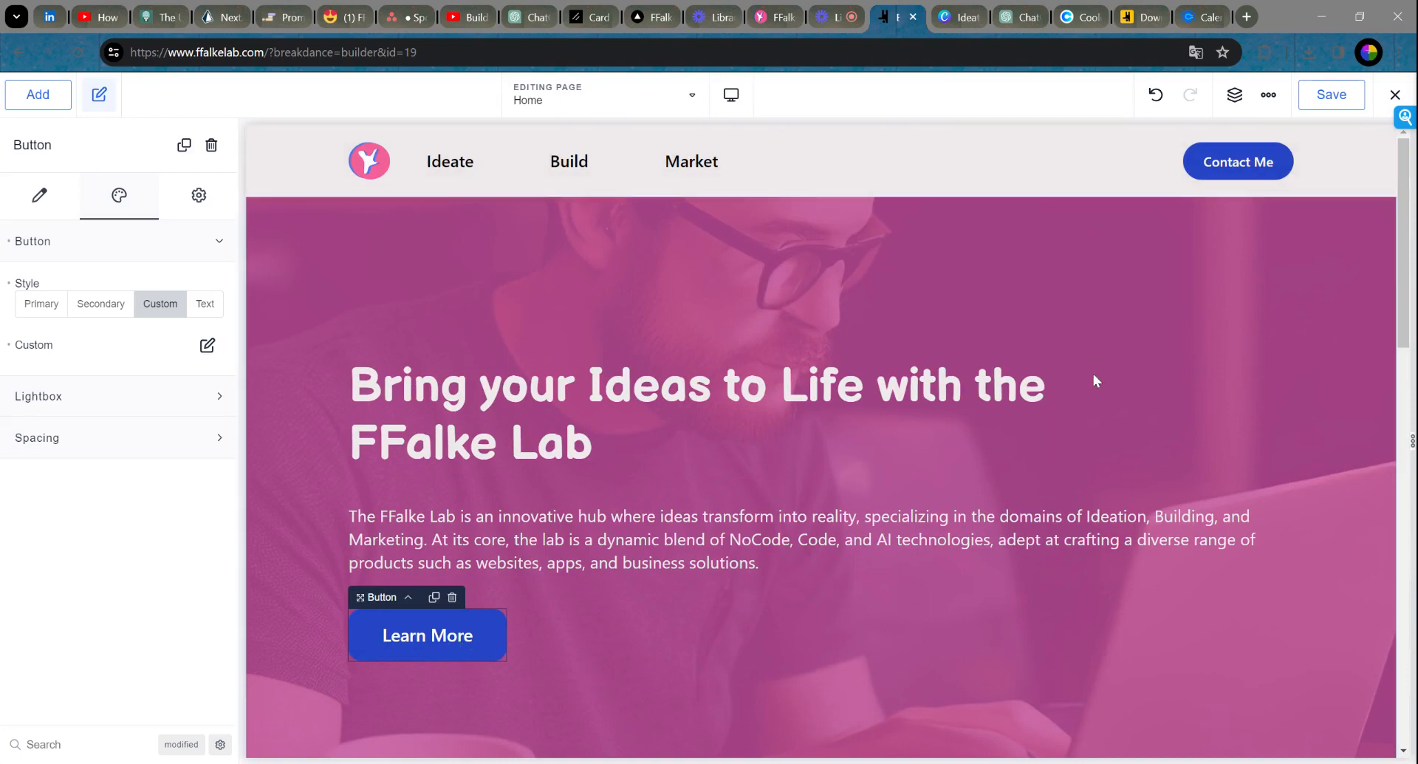
pyautogui.scroll(-15, 1120, 424)
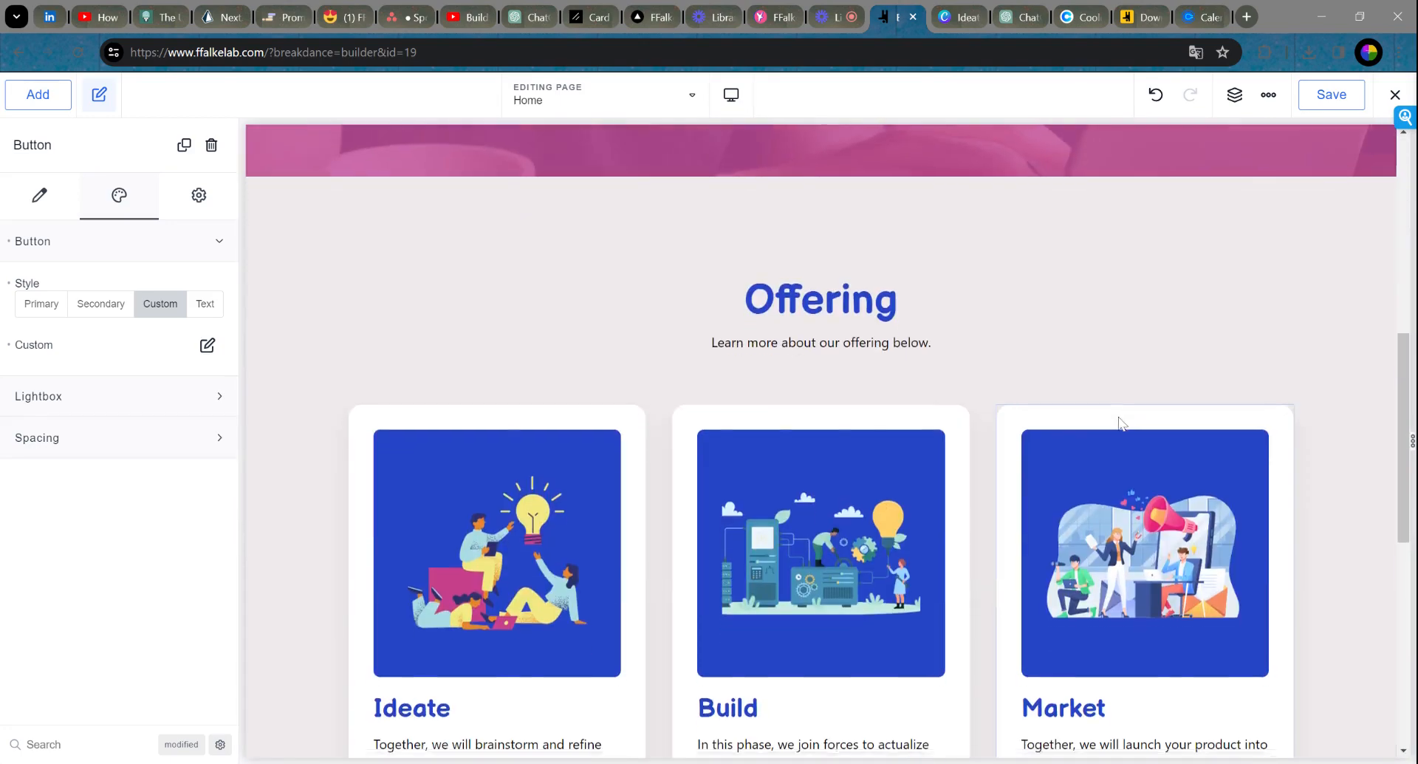
pyautogui.scroll(15, 1117, 419)
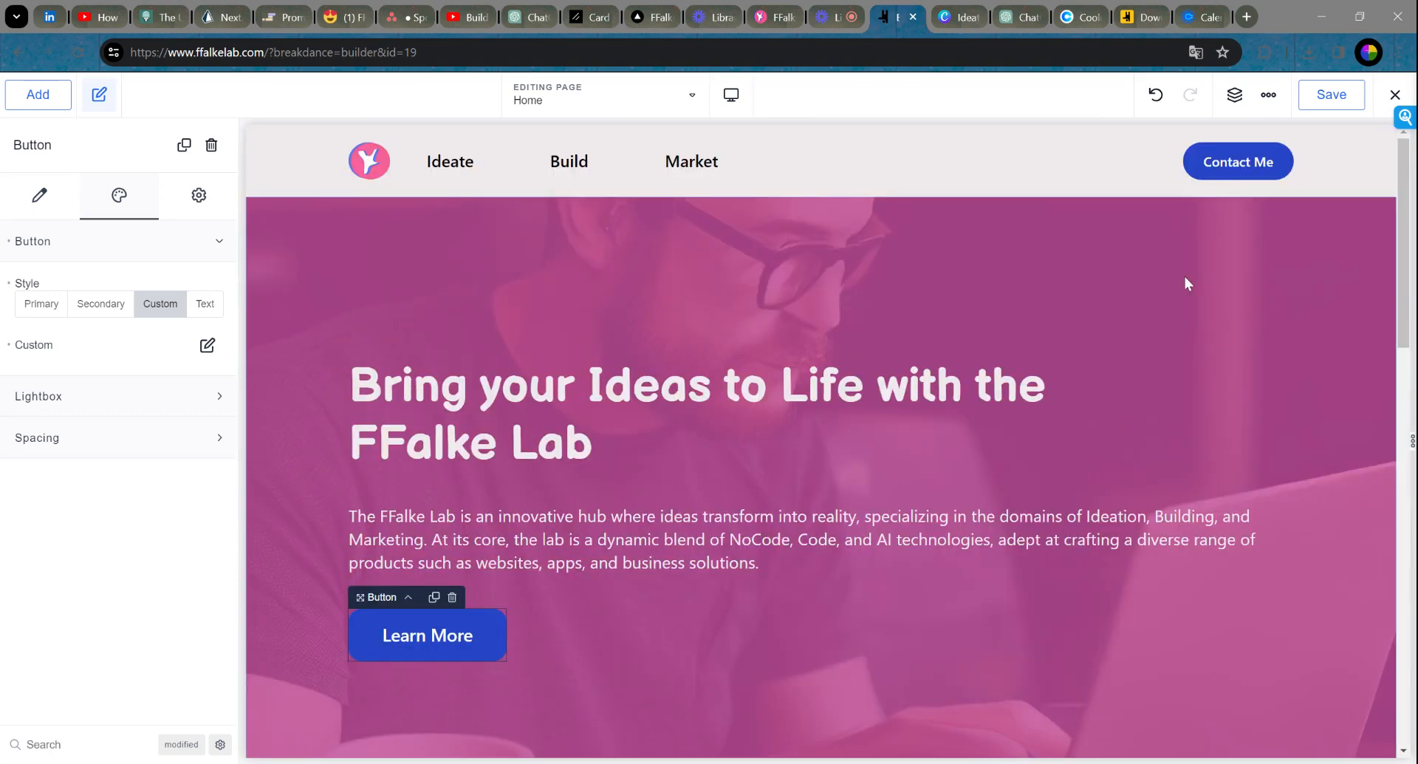
pyautogui.click(1332, 94)
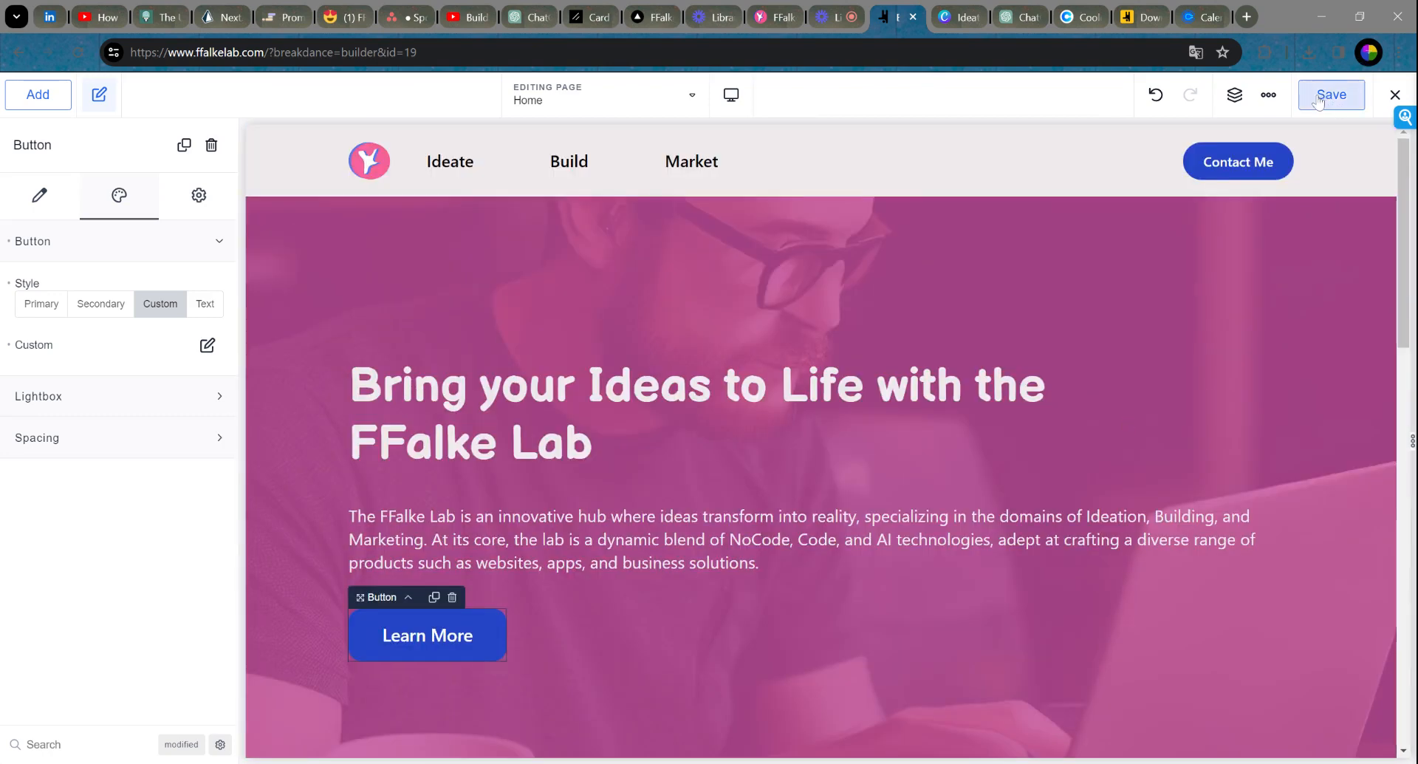
pyautogui.click(1394, 95)
# Step: Exit to WordPress and open the MainHeader template from Breakdance > Headers in the builder
pyautogui.click(1343, 168)
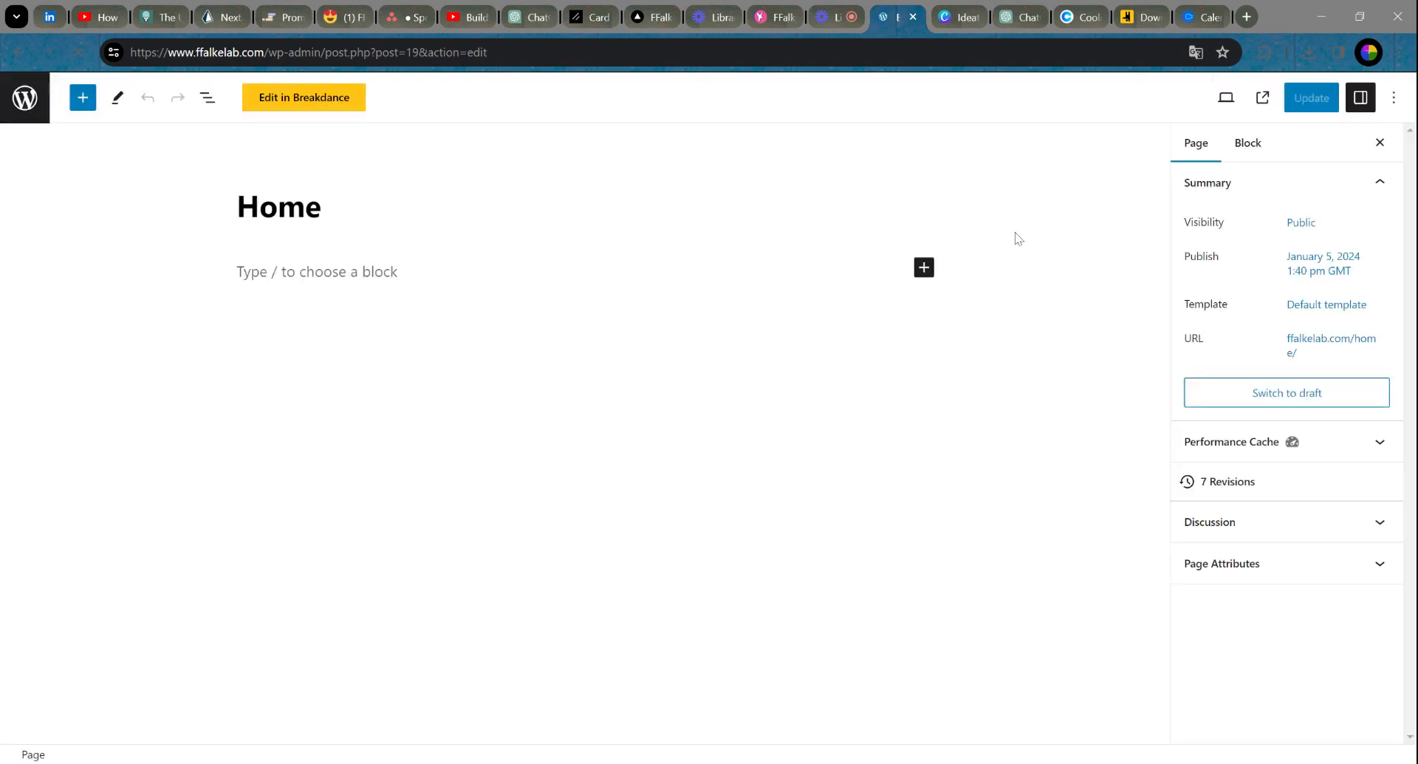
pyautogui.click(25, 101)
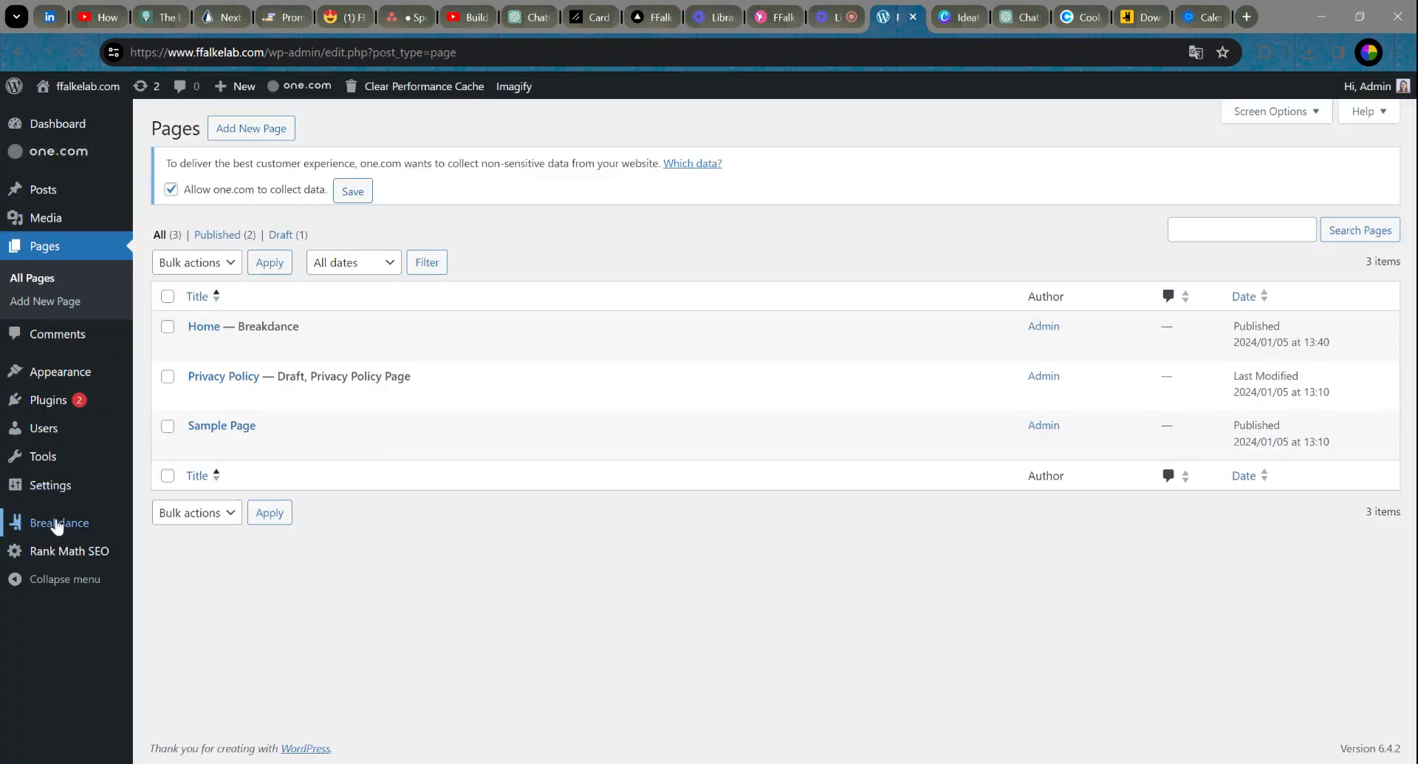
pyautogui.click(63, 523)
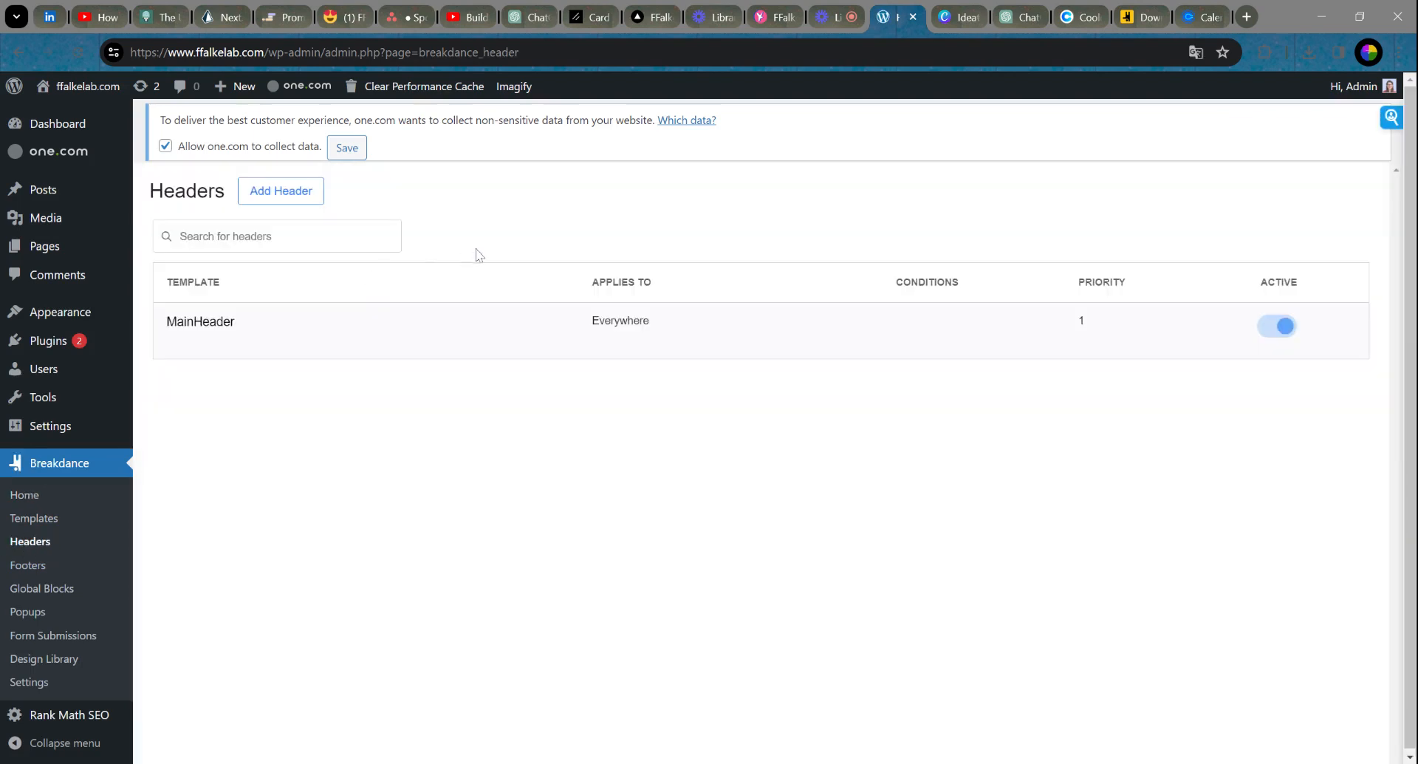
pyautogui.click(210, 345)
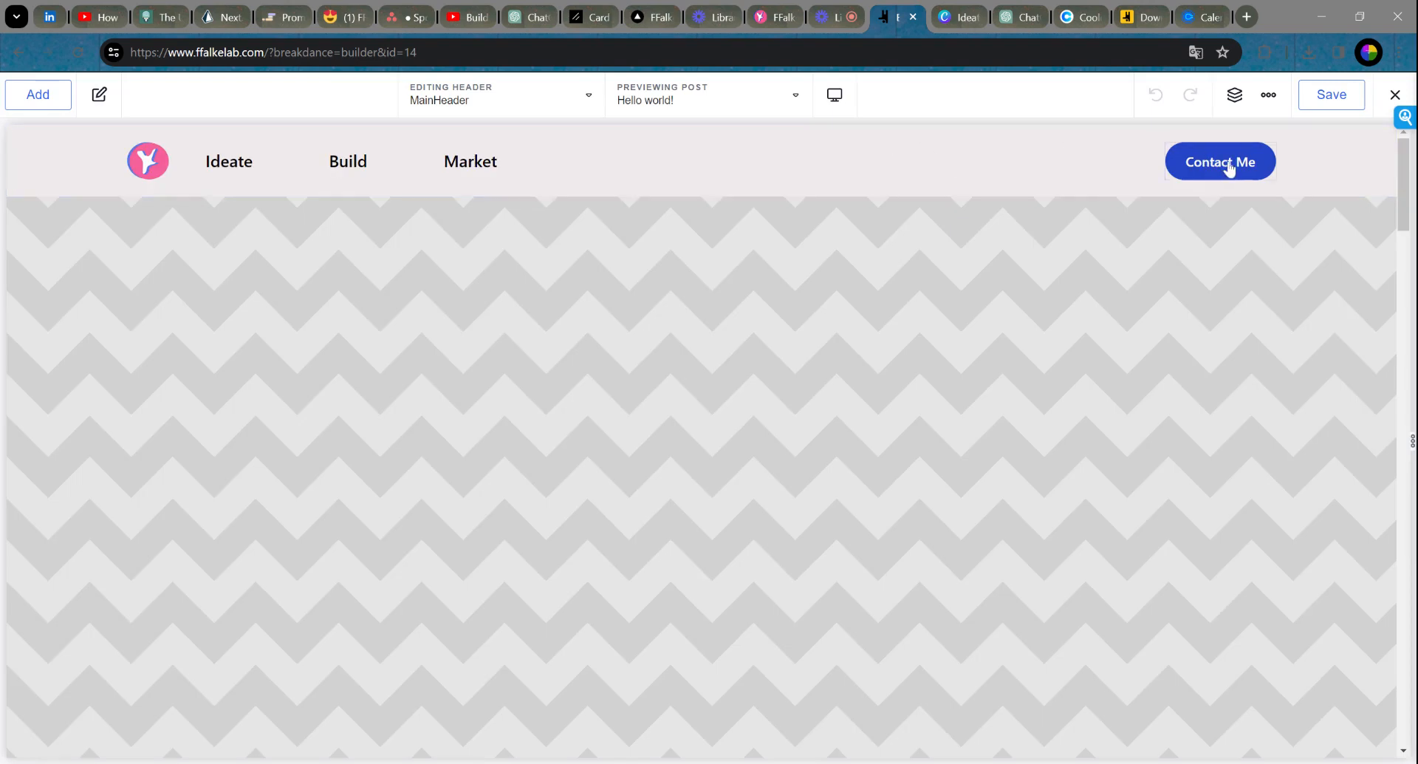
# Step: Replace the Contact Me button's relative link with a mailto address and make it open in a new tab
pyautogui.click(1229, 164)
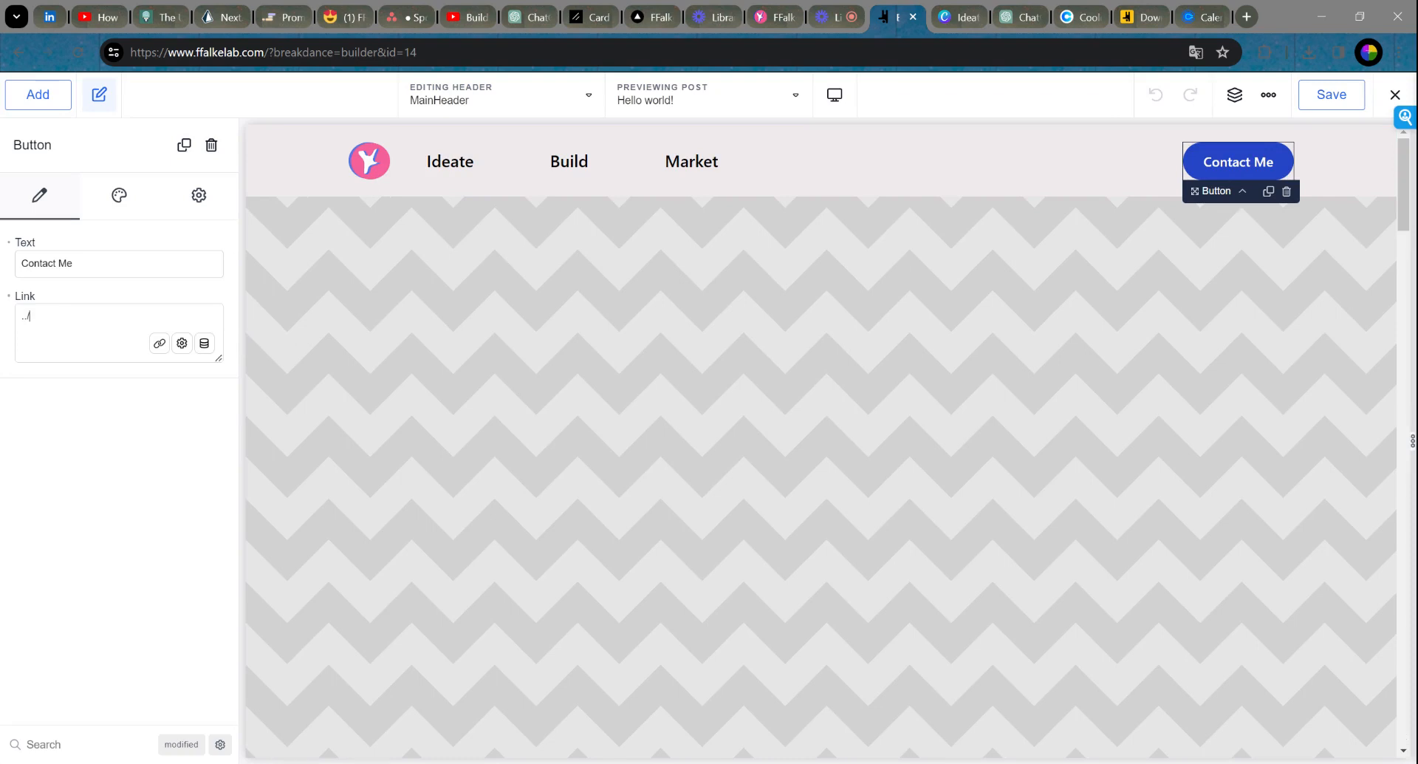
pyautogui.press('BackSpace')
pyautogui.press('BackSpace')
pyautogui.press('BackSpace')
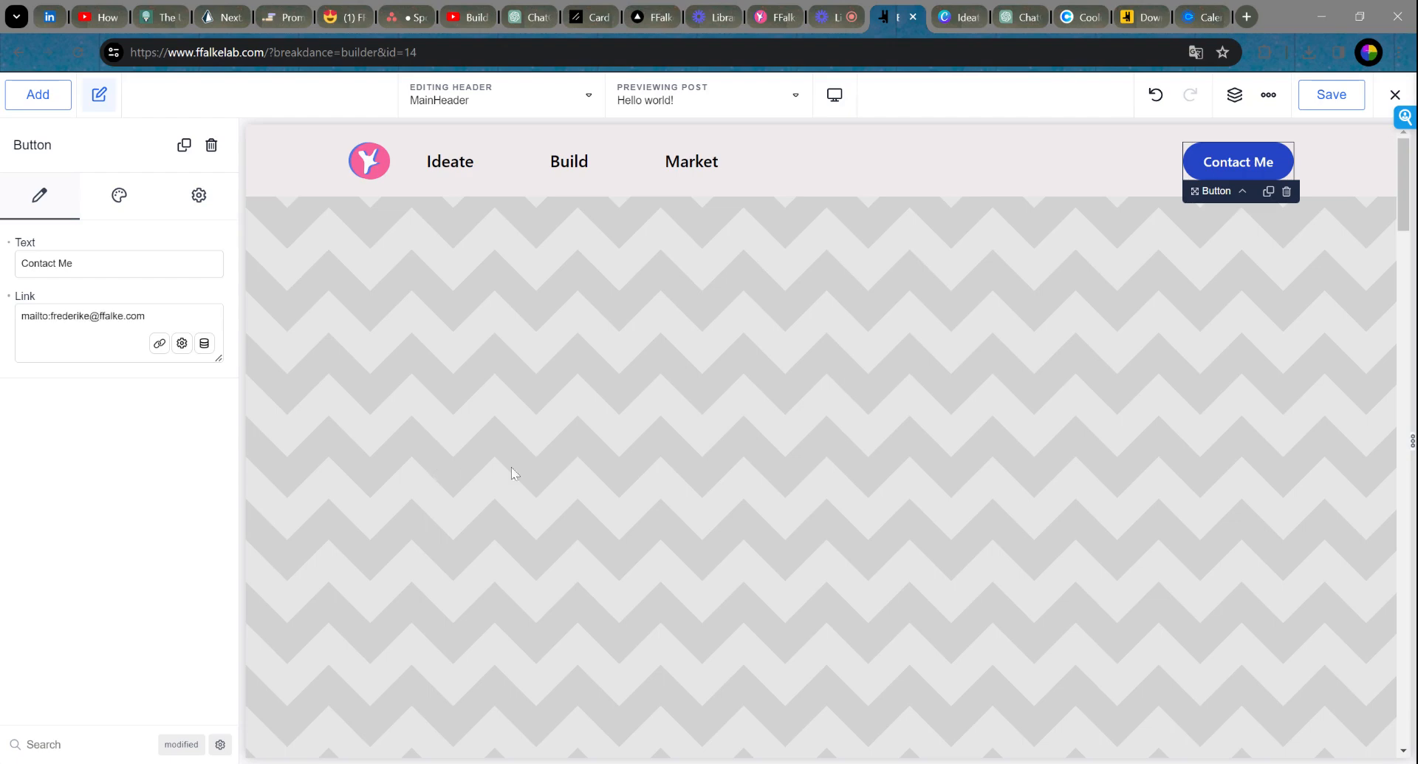
pyautogui.click(181, 343)
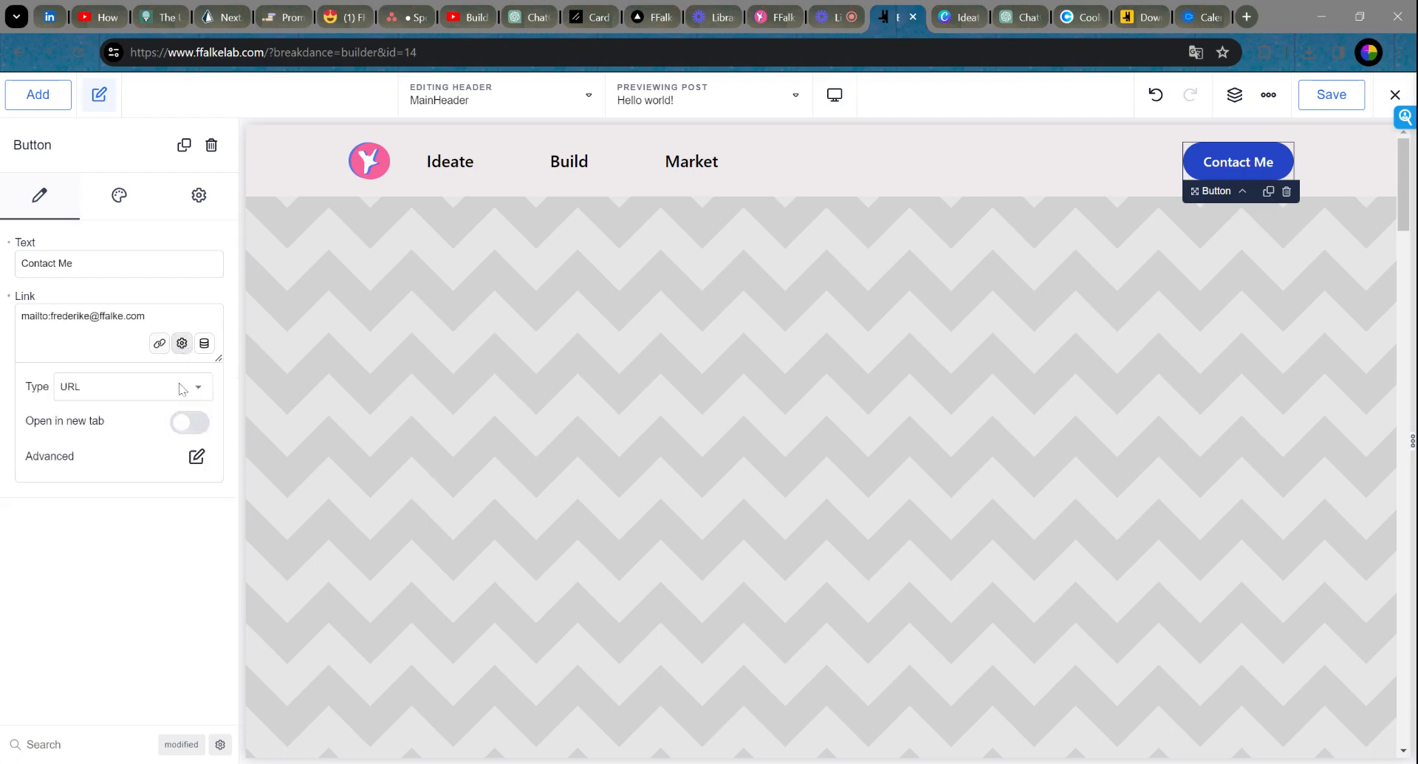
pyautogui.click(196, 423)
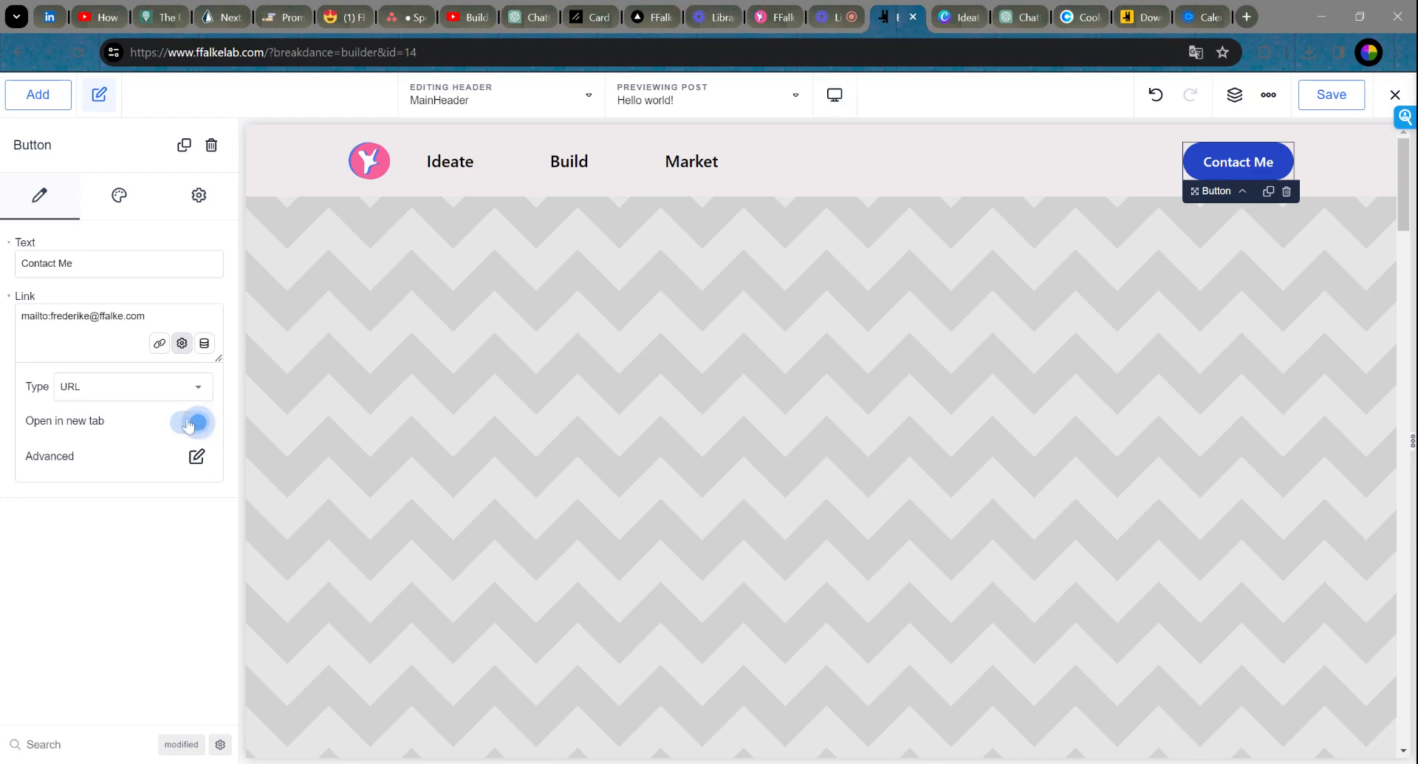
pyautogui.click(184, 424)
pyautogui.click(184, 425)
# Step: Copy the 30-minute one-on-one meeting's booking link from Calendly's event types list
pyautogui.click(1201, 21)
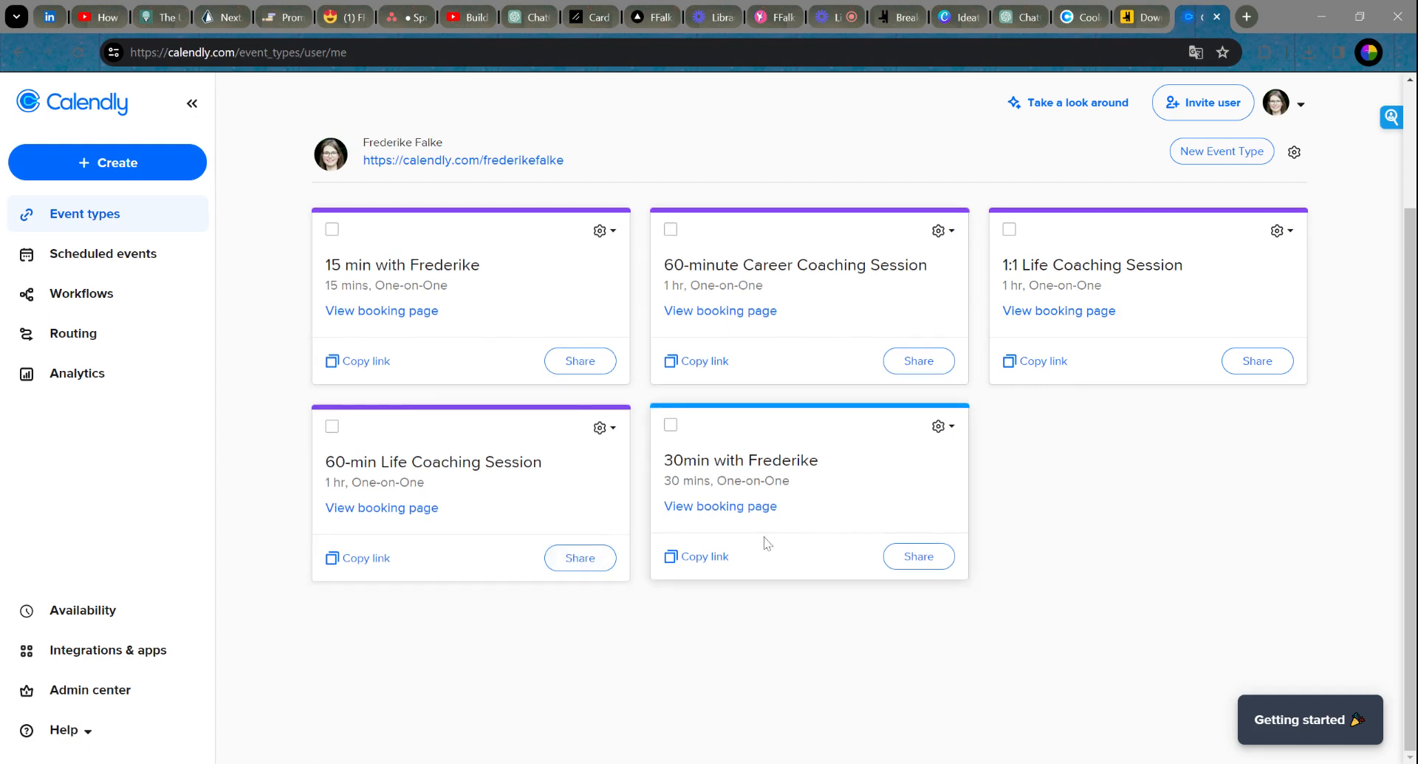
pyautogui.click(704, 559)
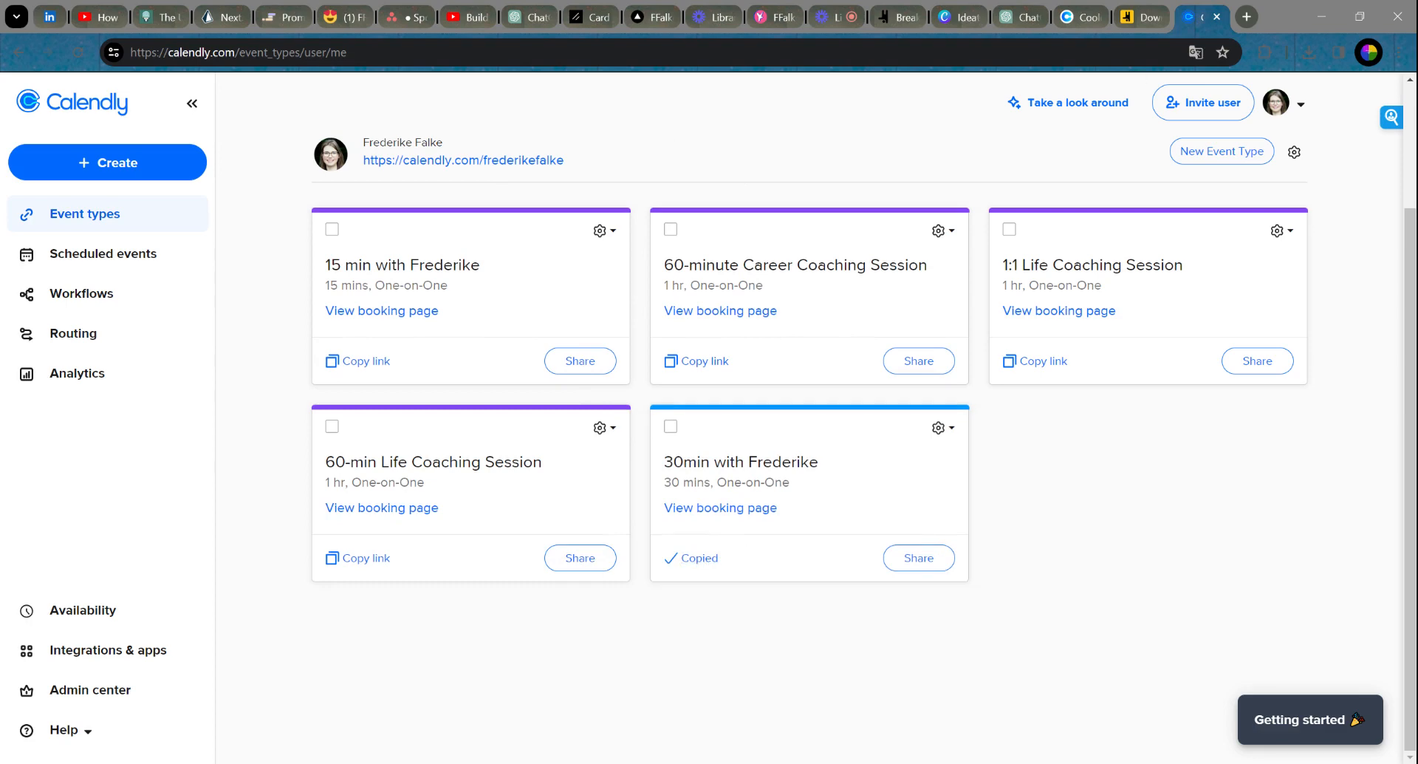
pyautogui.click(899, 19)
# Step: Replace the Contact Me button's e-mail link with the Calendly 30-minute booking URL, save, and exit to WordPress
pyautogui.moveTo(148, 316); pyautogui.dragTo(6, 316)
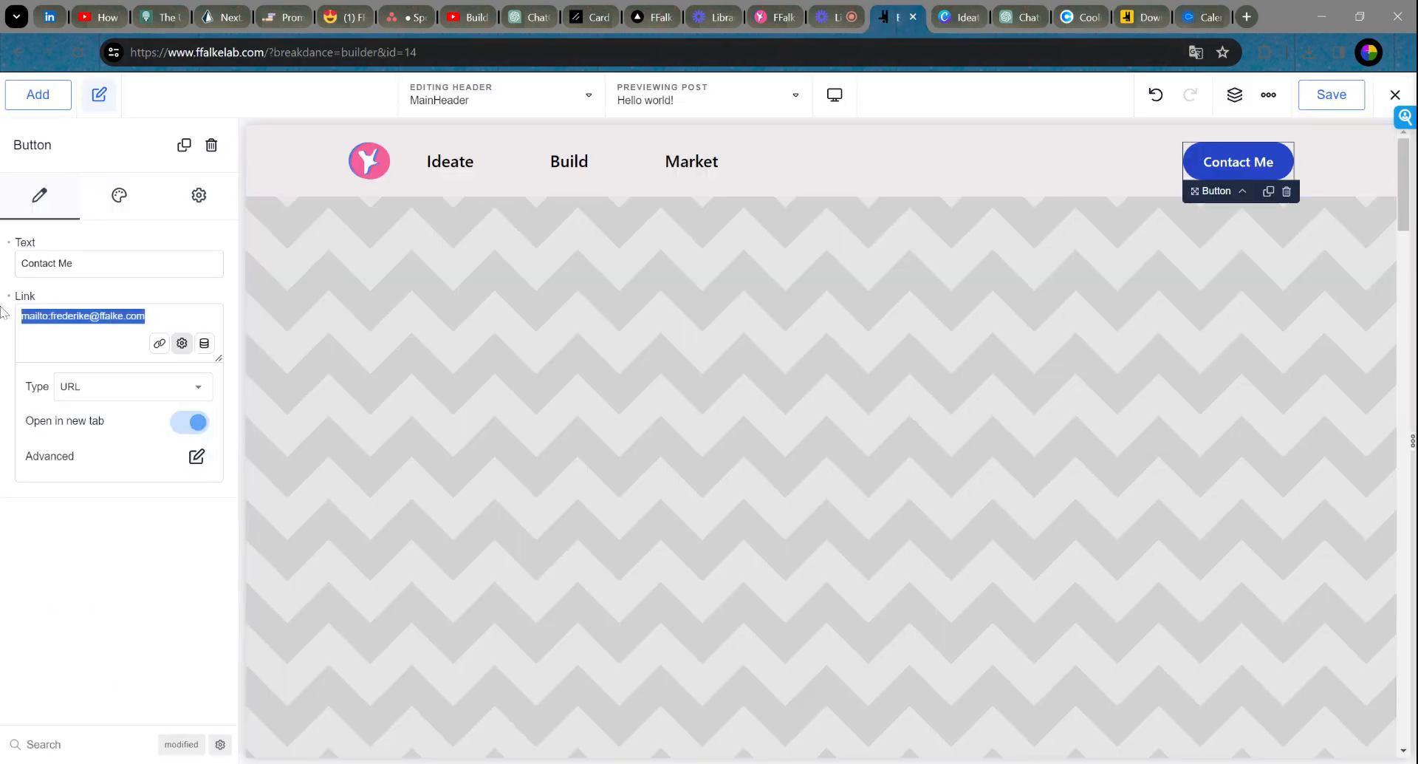
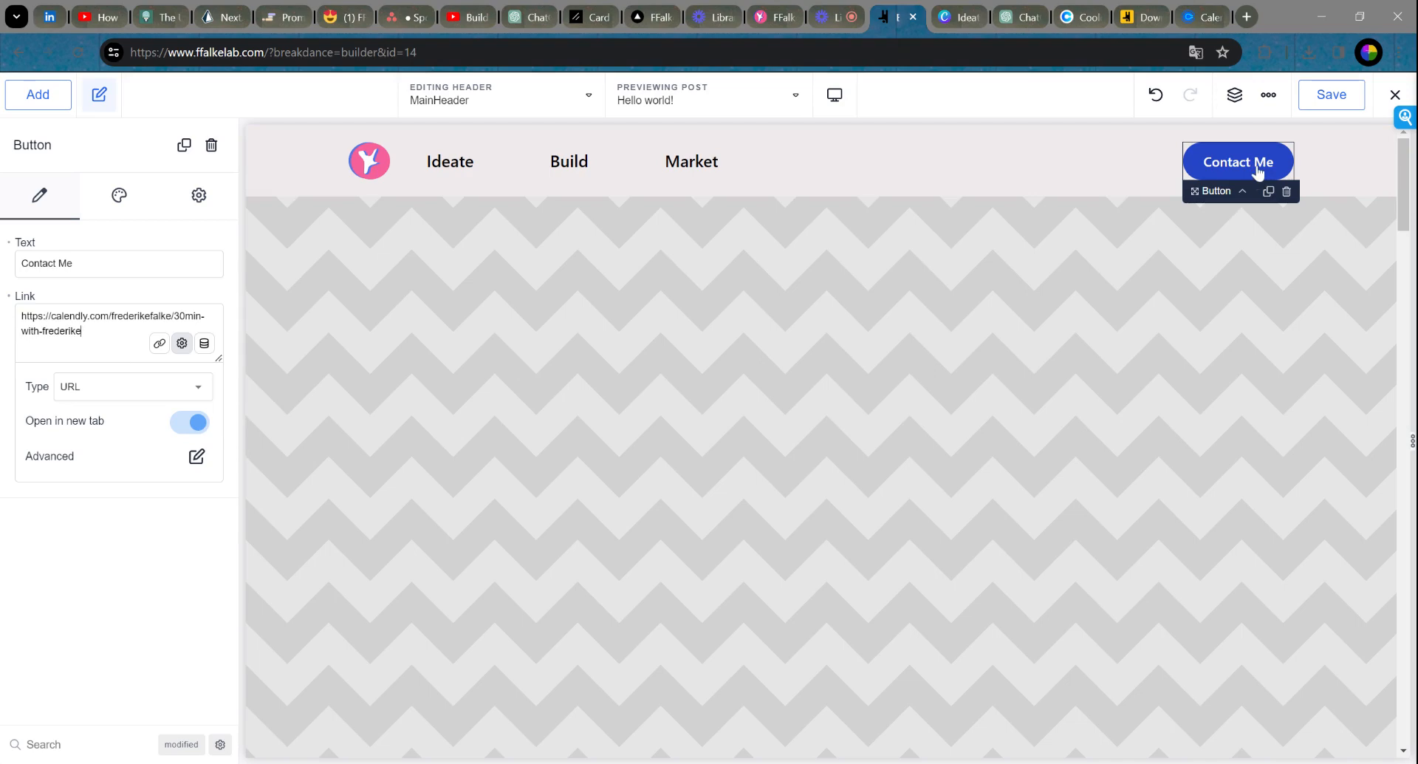
pyautogui.click(1334, 102)
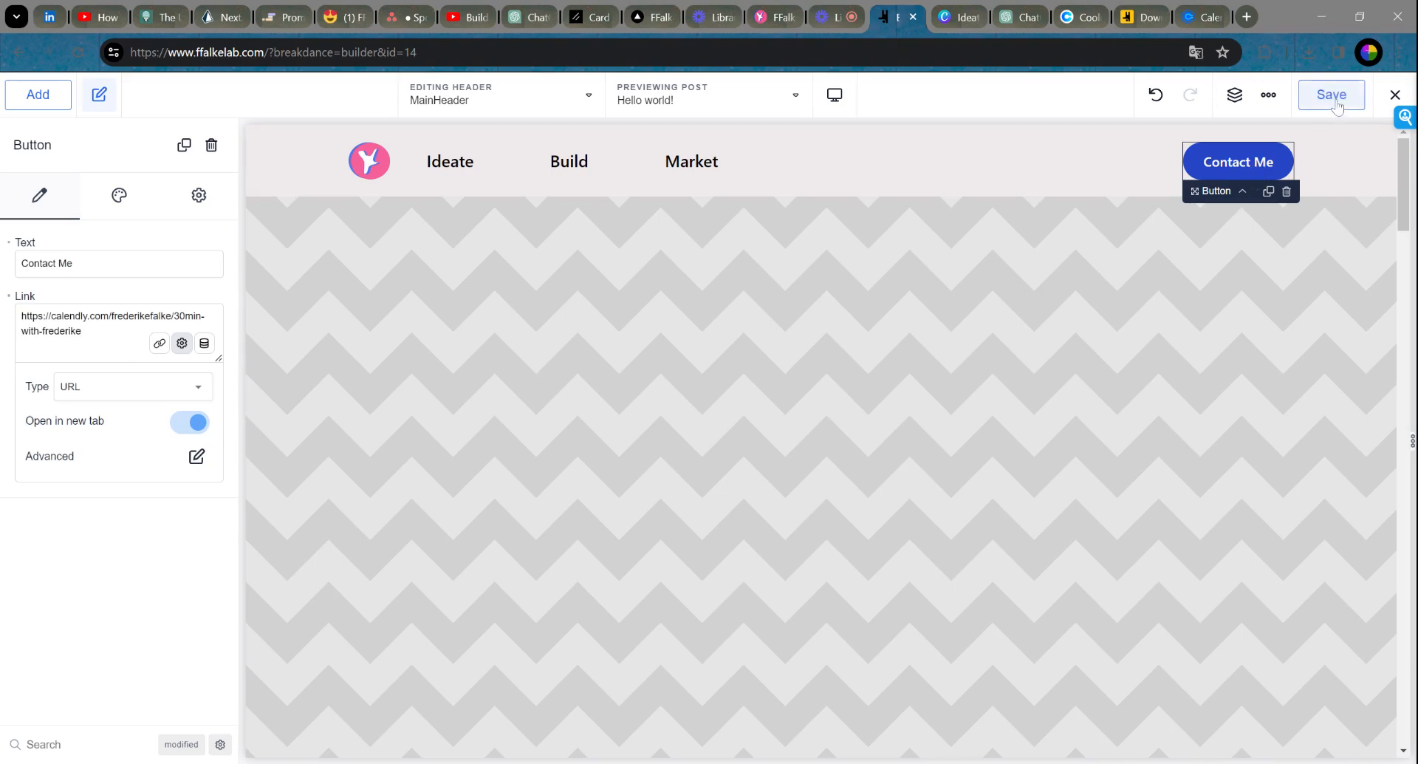
pyautogui.click(1394, 96)
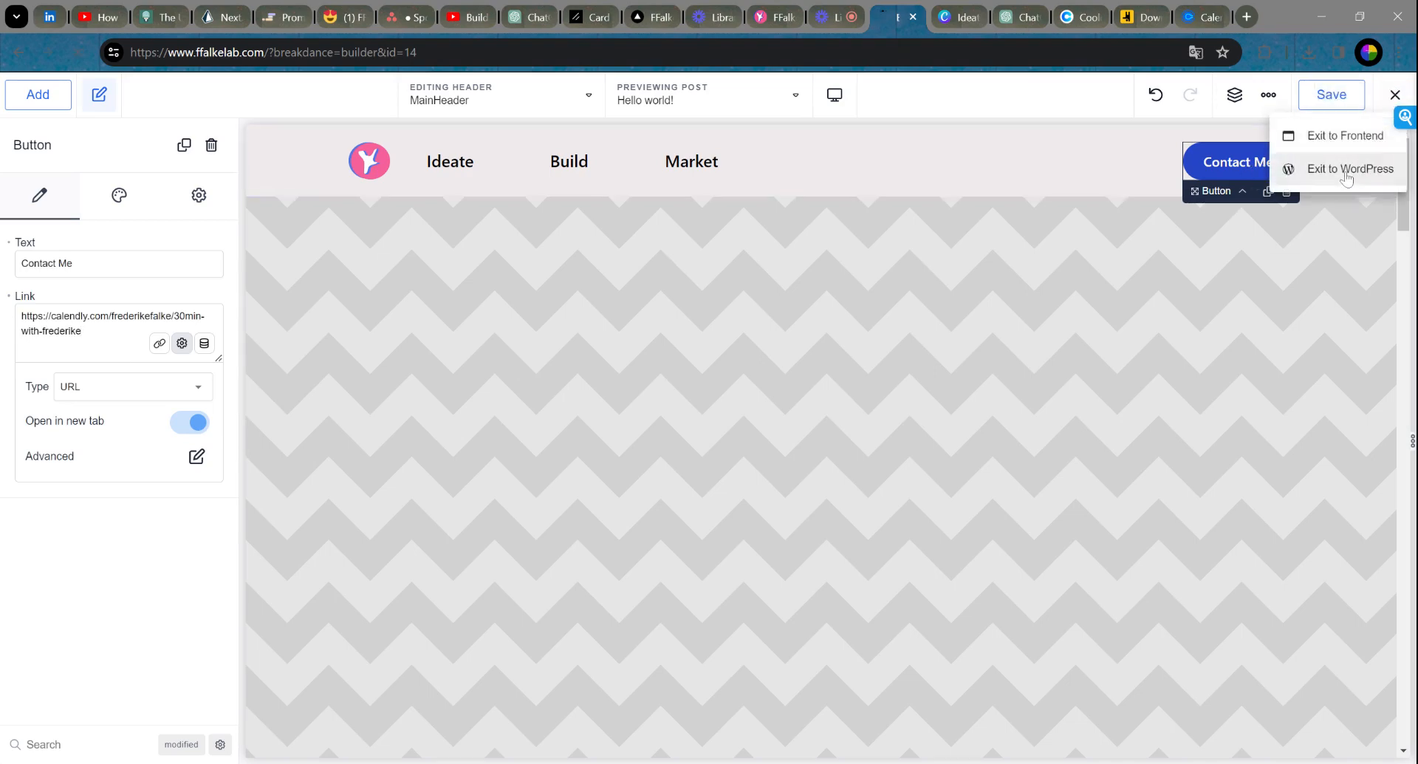
pyautogui.click(1343, 169)
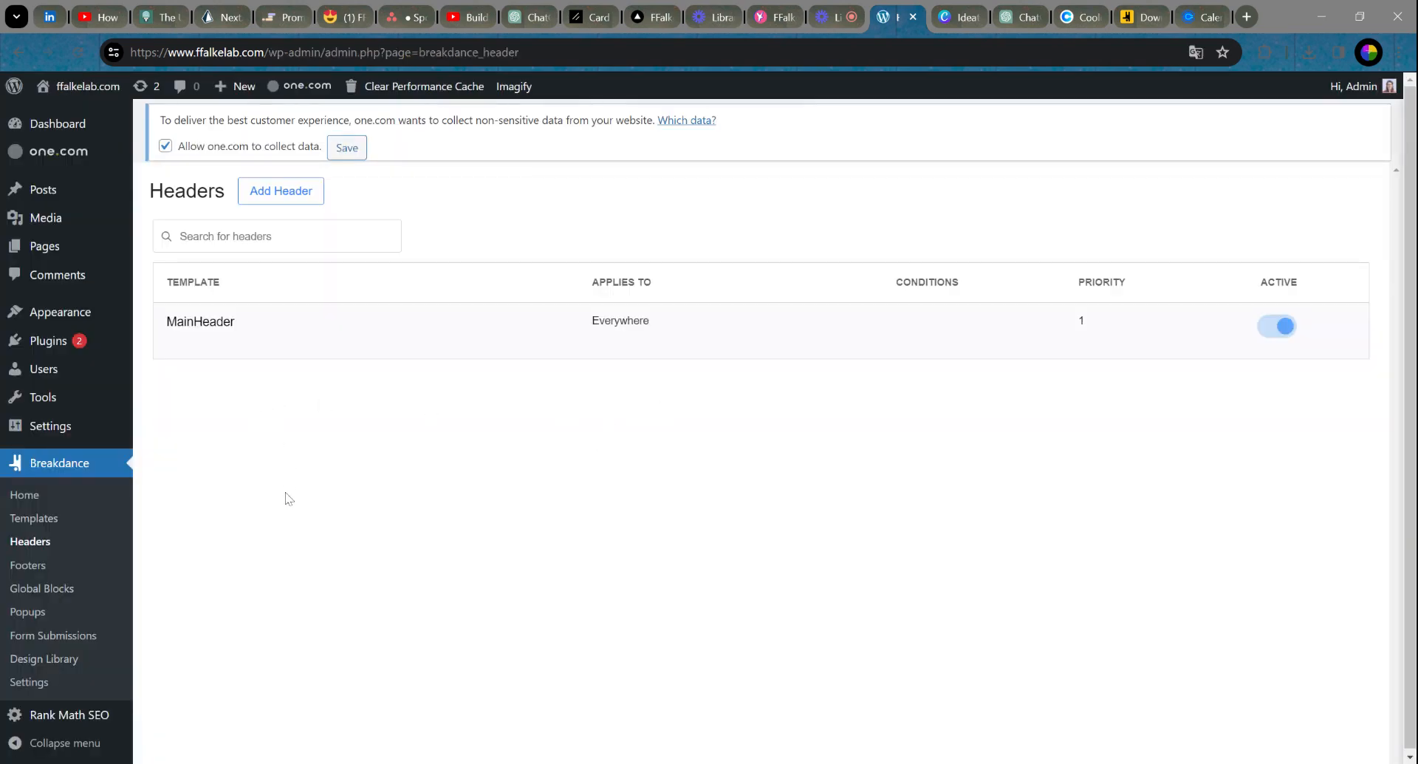
# Step: Open the live Home page from All Pages in a new browser tab and switch to it
pyautogui.moveTo(46, 247)
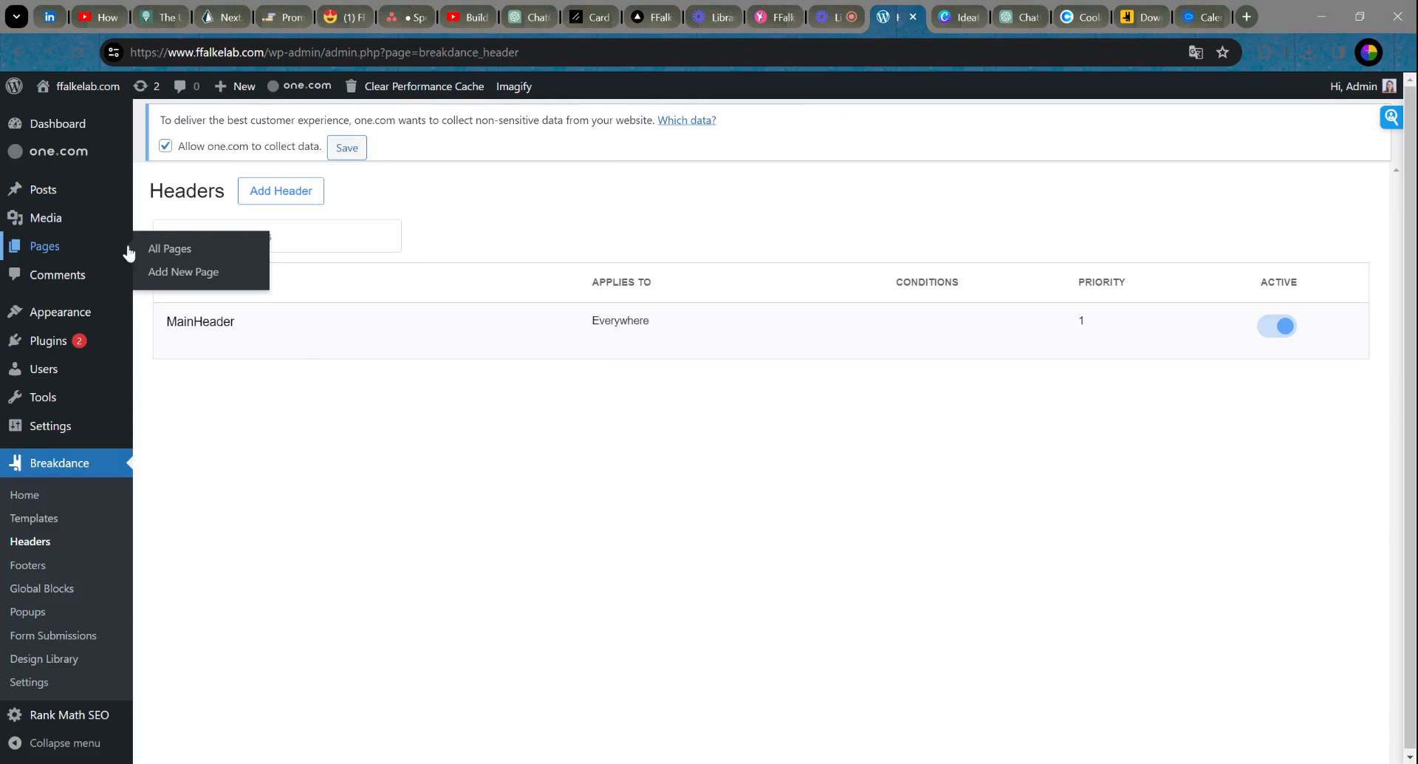
pyautogui.click(172, 249)
pyautogui.moveTo(204, 334)
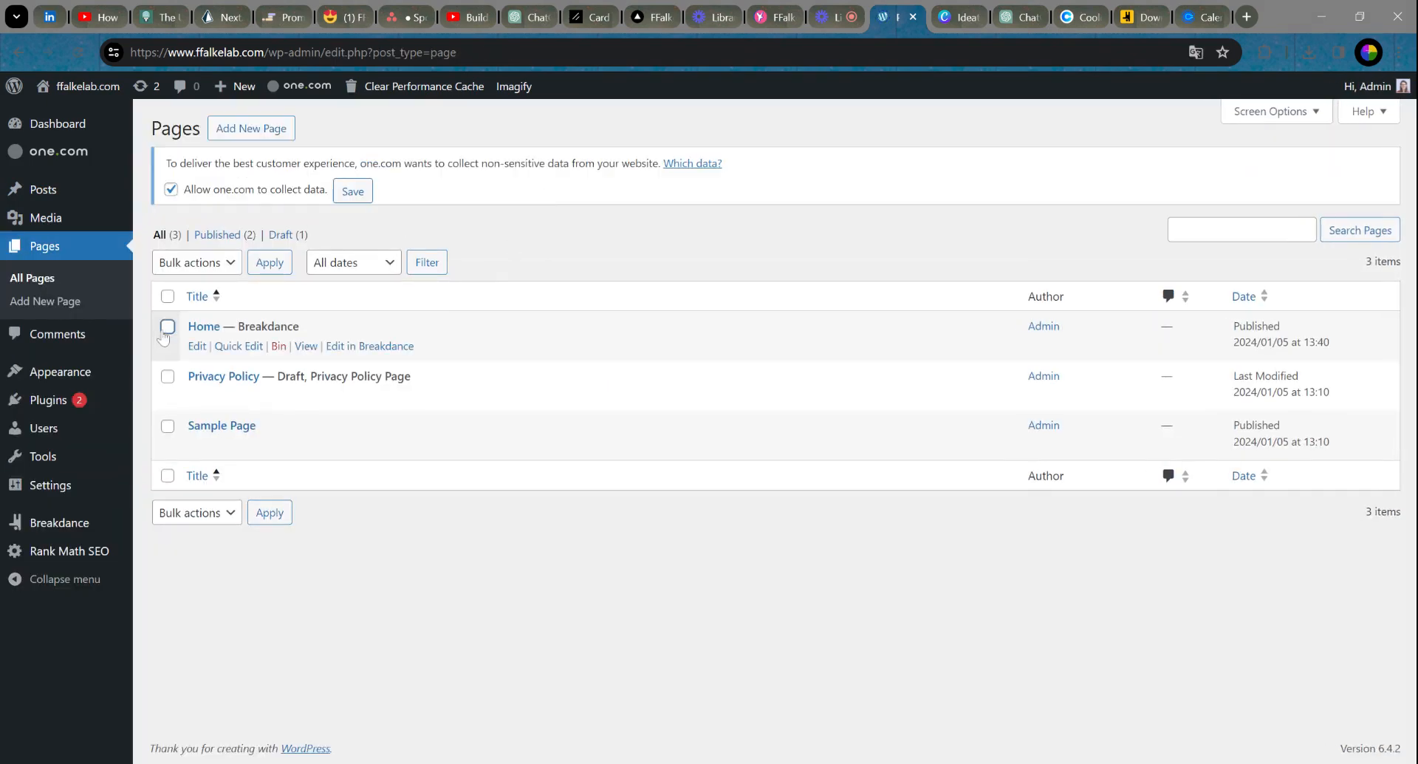
pyautogui.middleClick(306, 346)
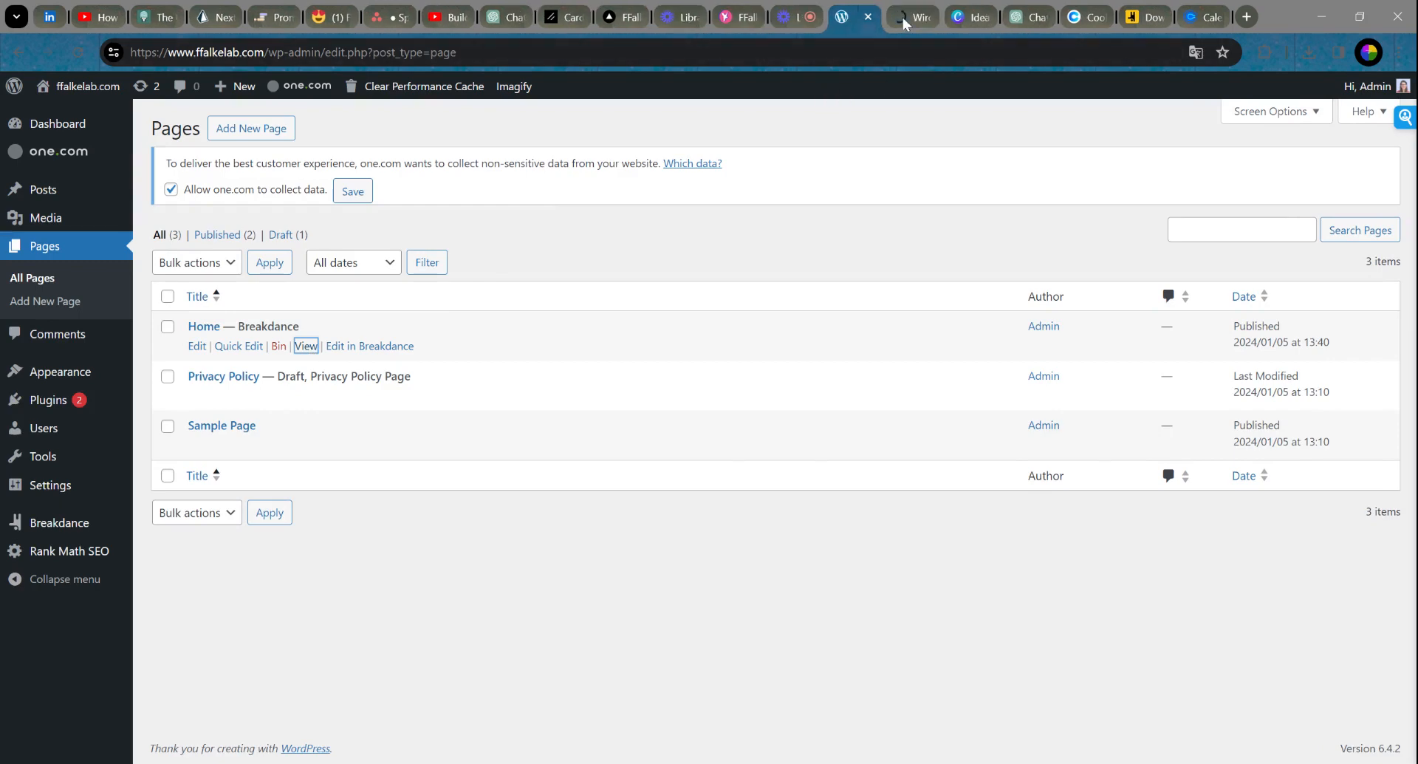
pyautogui.click(903, 16)
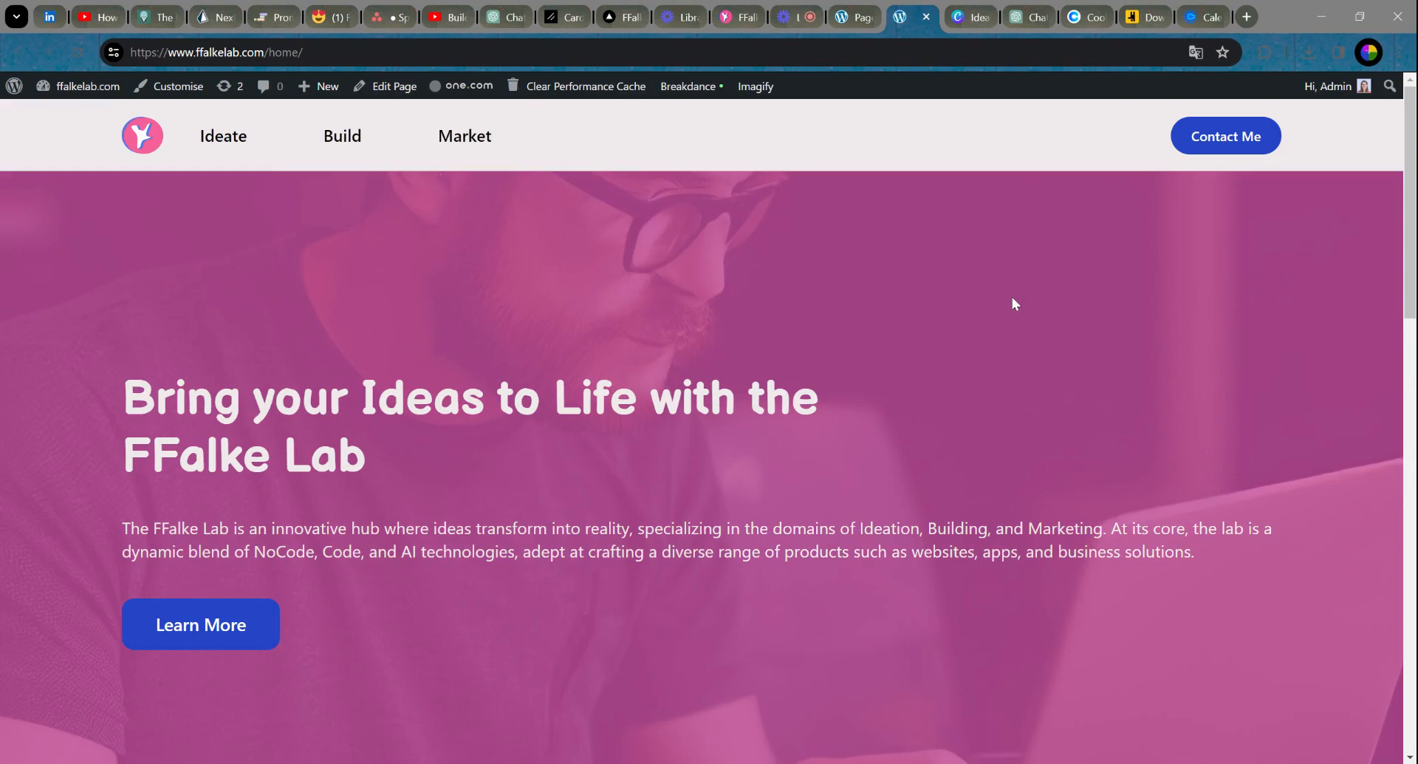
# Step: Scroll through the live home page to review its content
pyautogui.scroll(-10, 995, 334)
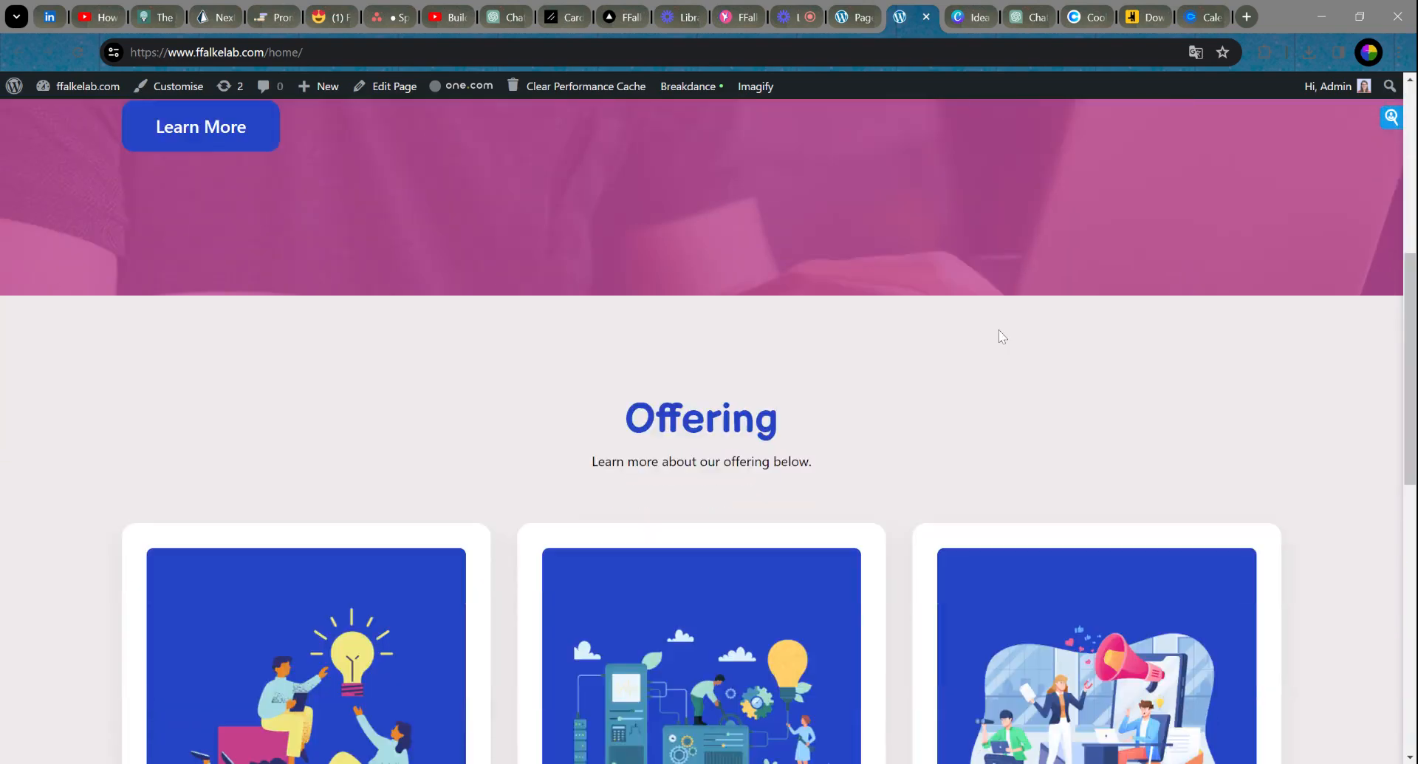
pyautogui.scroll(-7, 999, 337)
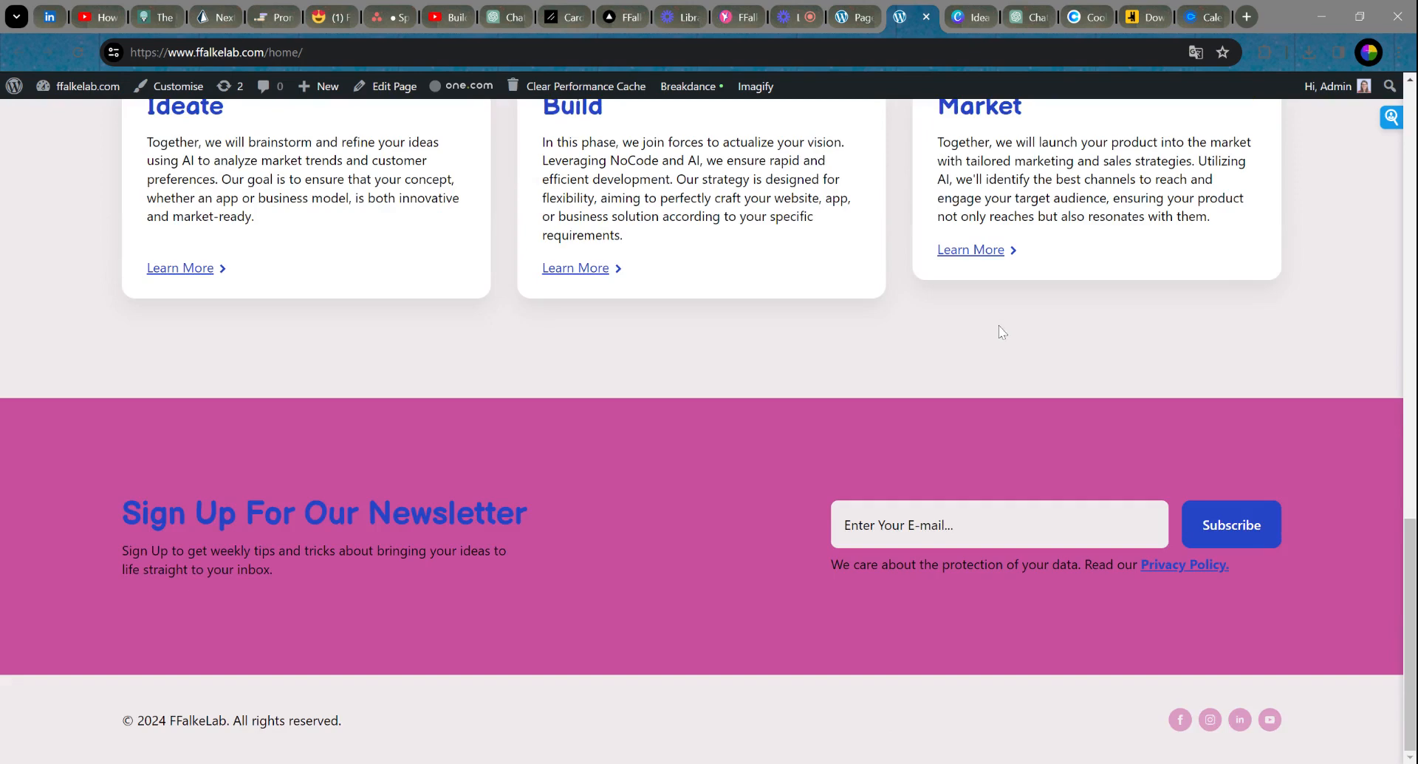
pyautogui.scroll(18, 999, 325)
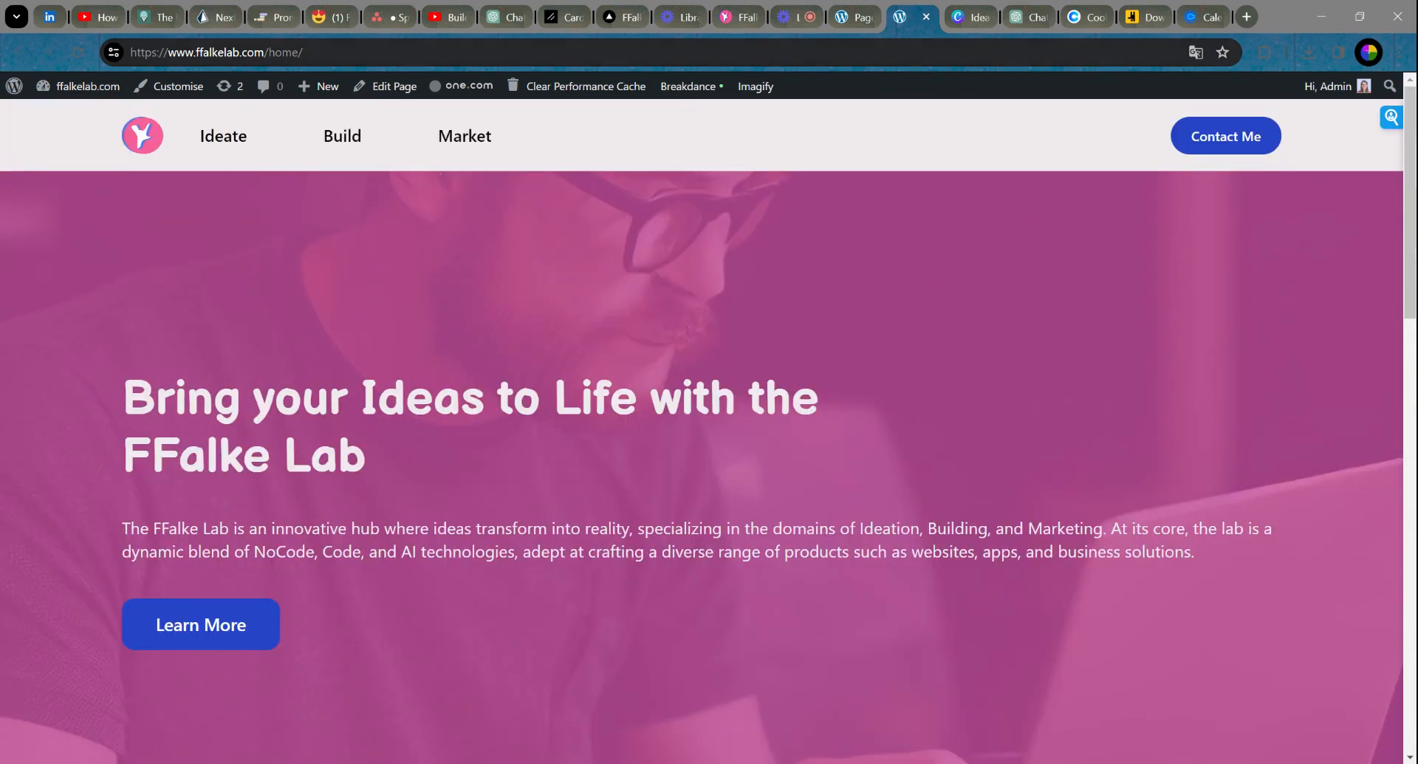
# Step: Load the ffalkelab.com root address without /home/, then close that tab and return to WordPress
pyautogui.moveTo(264, 52); pyautogui.dragTo(303, 52)
pyautogui.press('BackSpace')
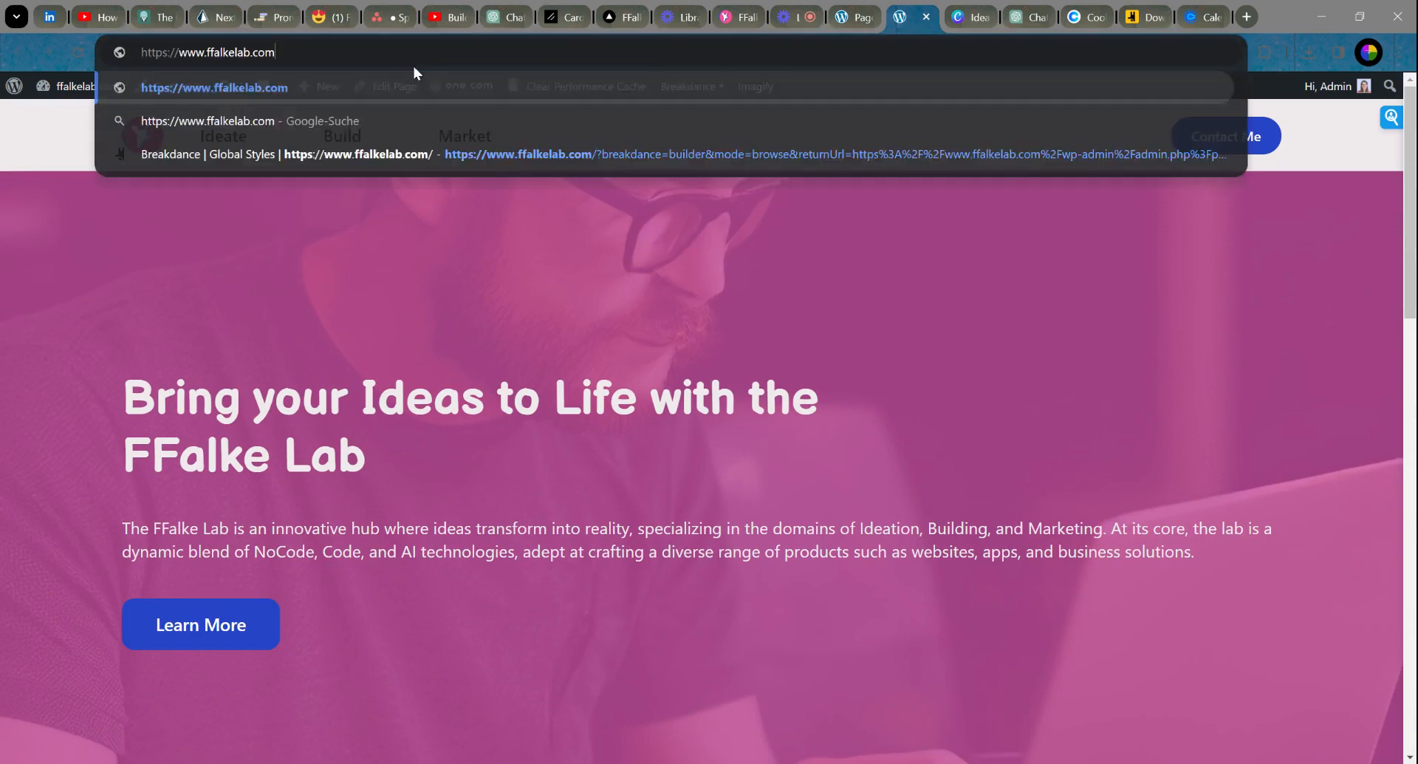
pyautogui.press('Return')
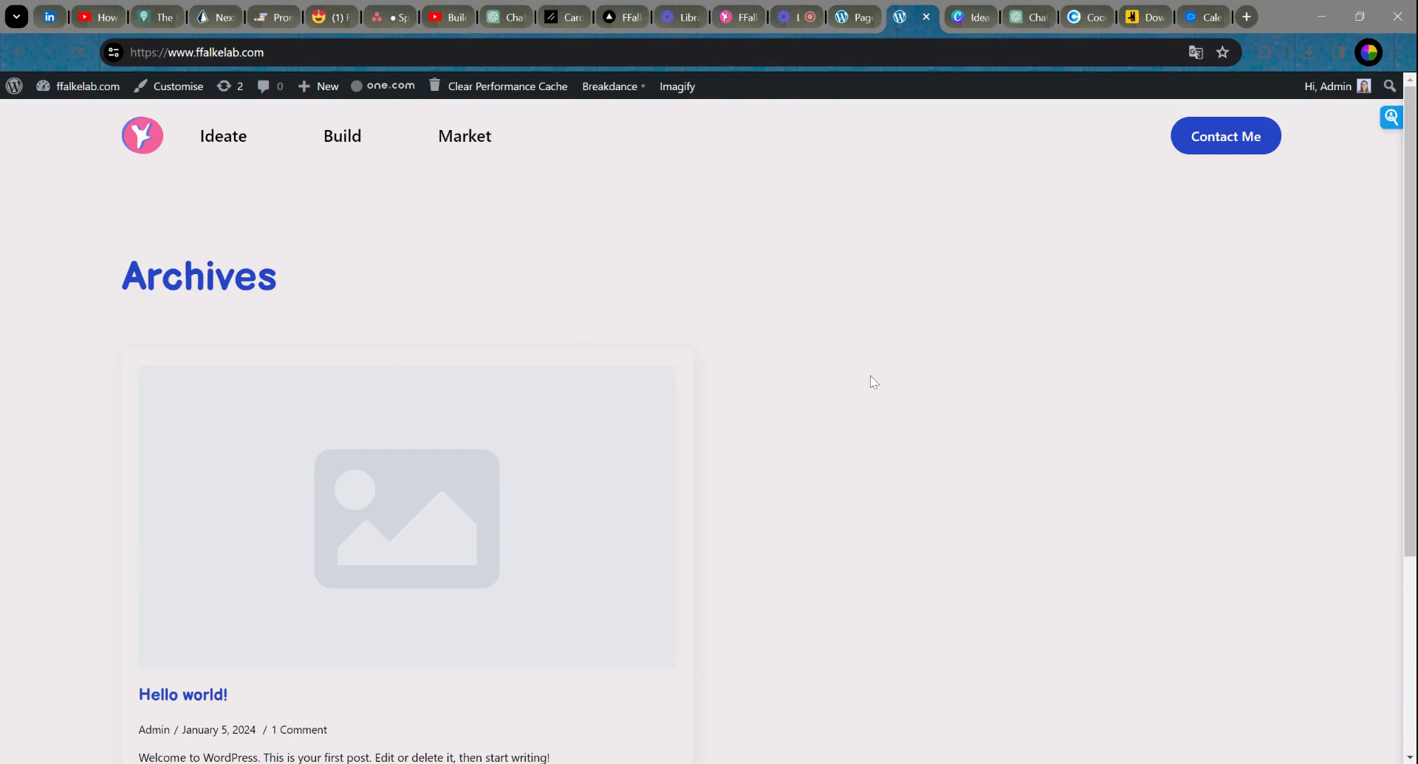
pyautogui.click(927, 16)
pyautogui.click(854, 18)
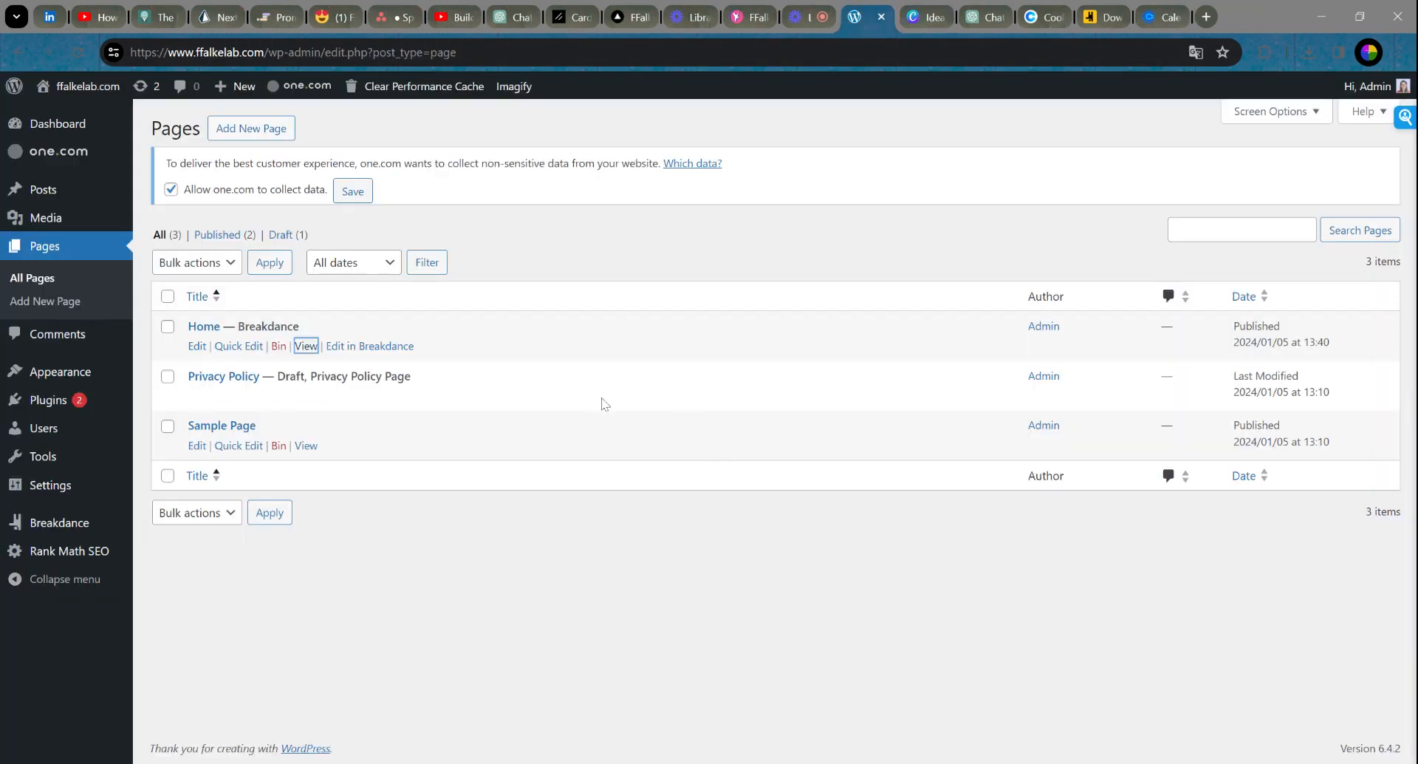
# Step: Open the Customizer from Appearance and view the Site Identity section
pyautogui.moveTo(52, 373)
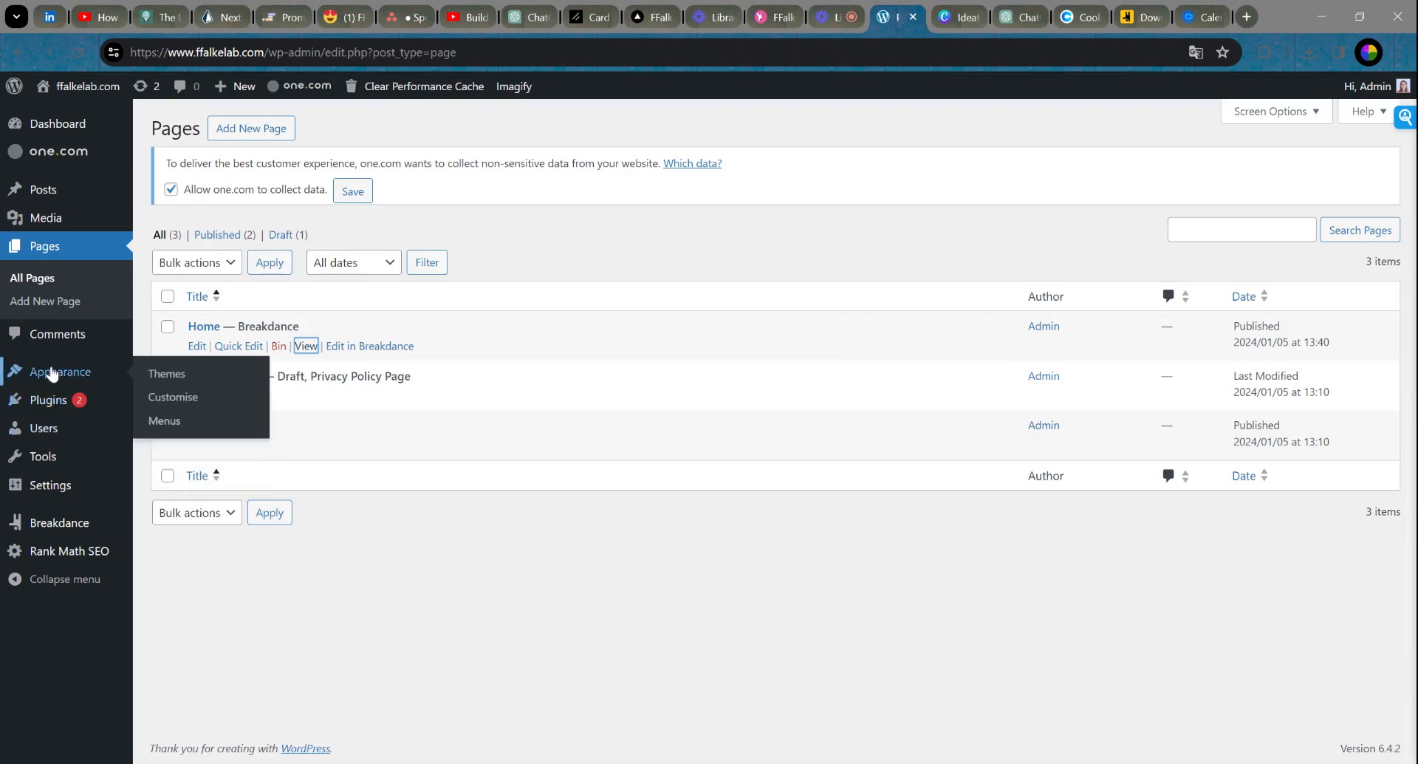
pyautogui.click(175, 403)
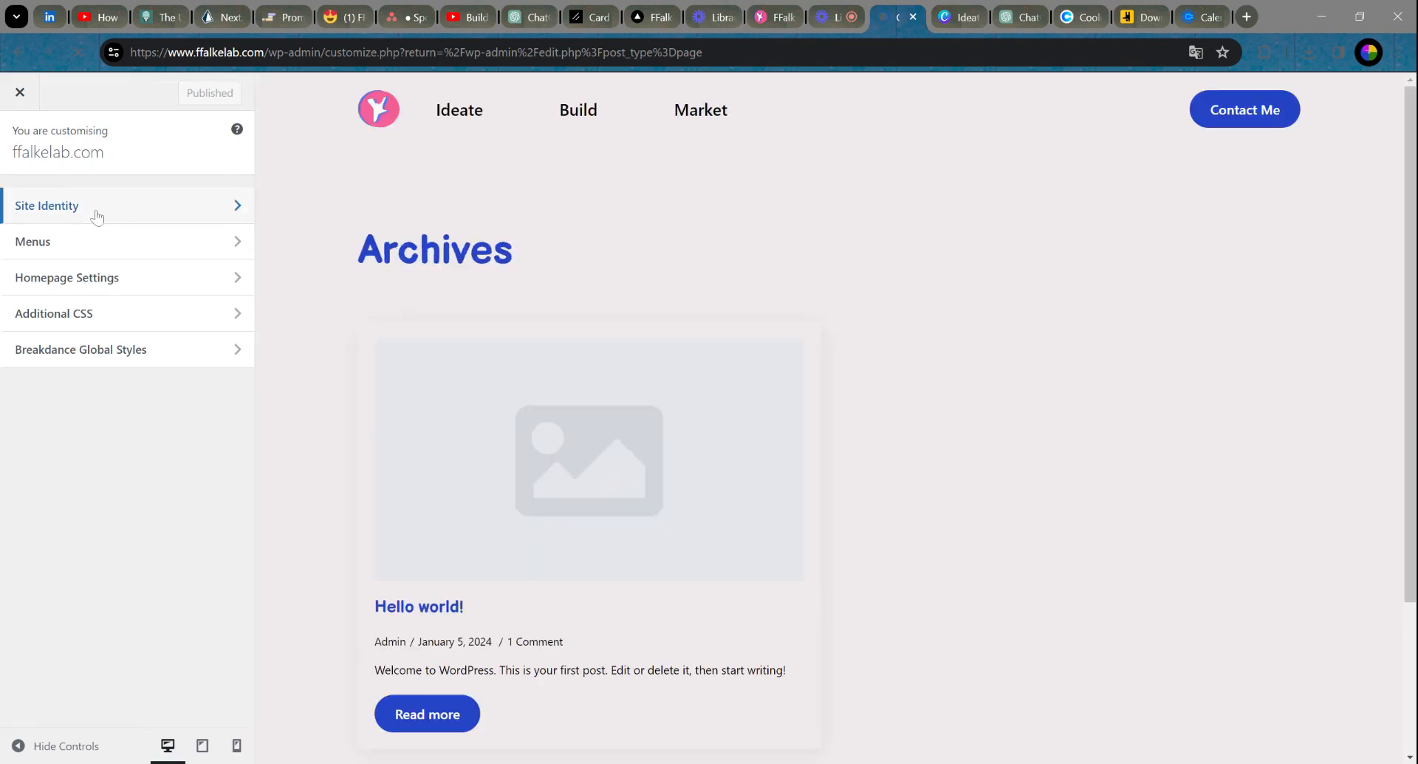
pyautogui.click(96, 215)
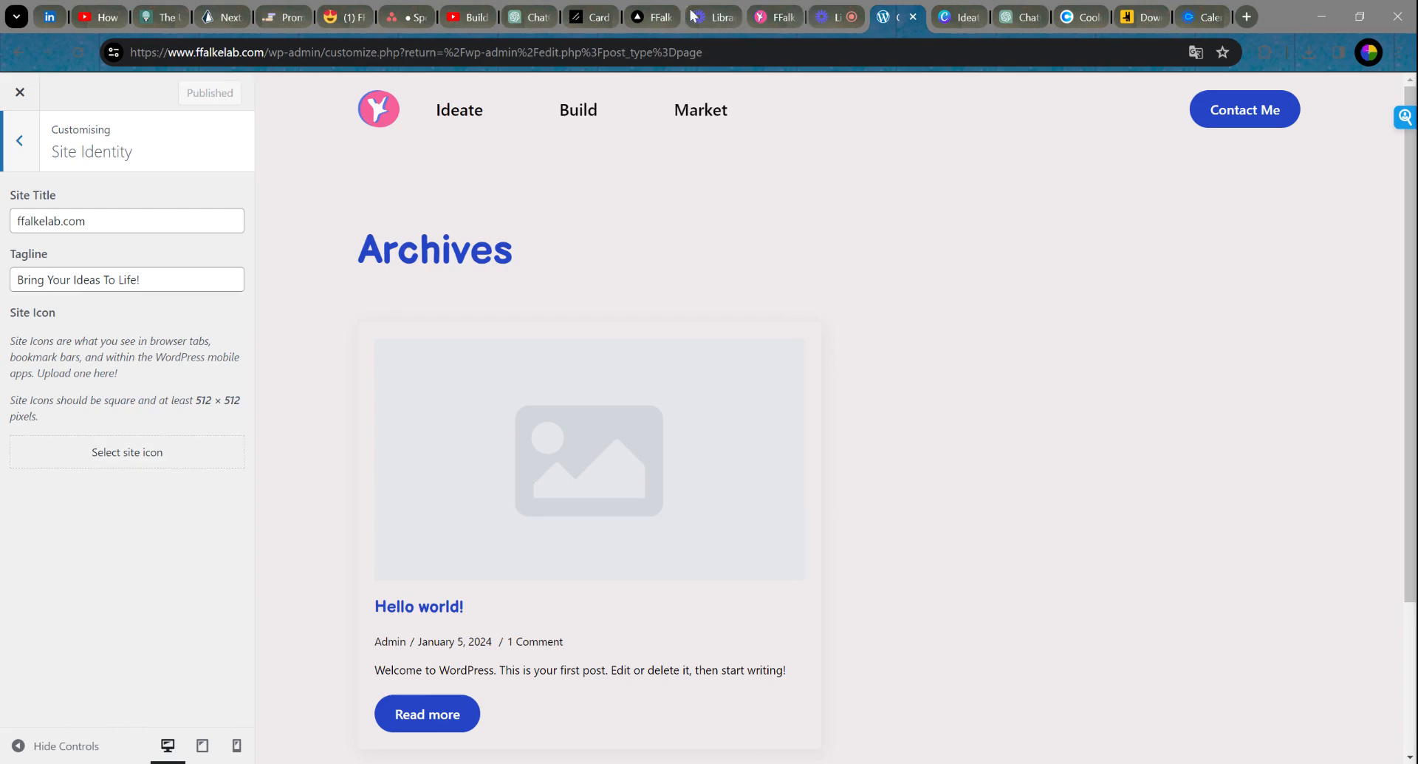
# Step: Choose the pink FFalke logo as the site icon, crop it, and publish the change
pyautogui.click(127, 455)
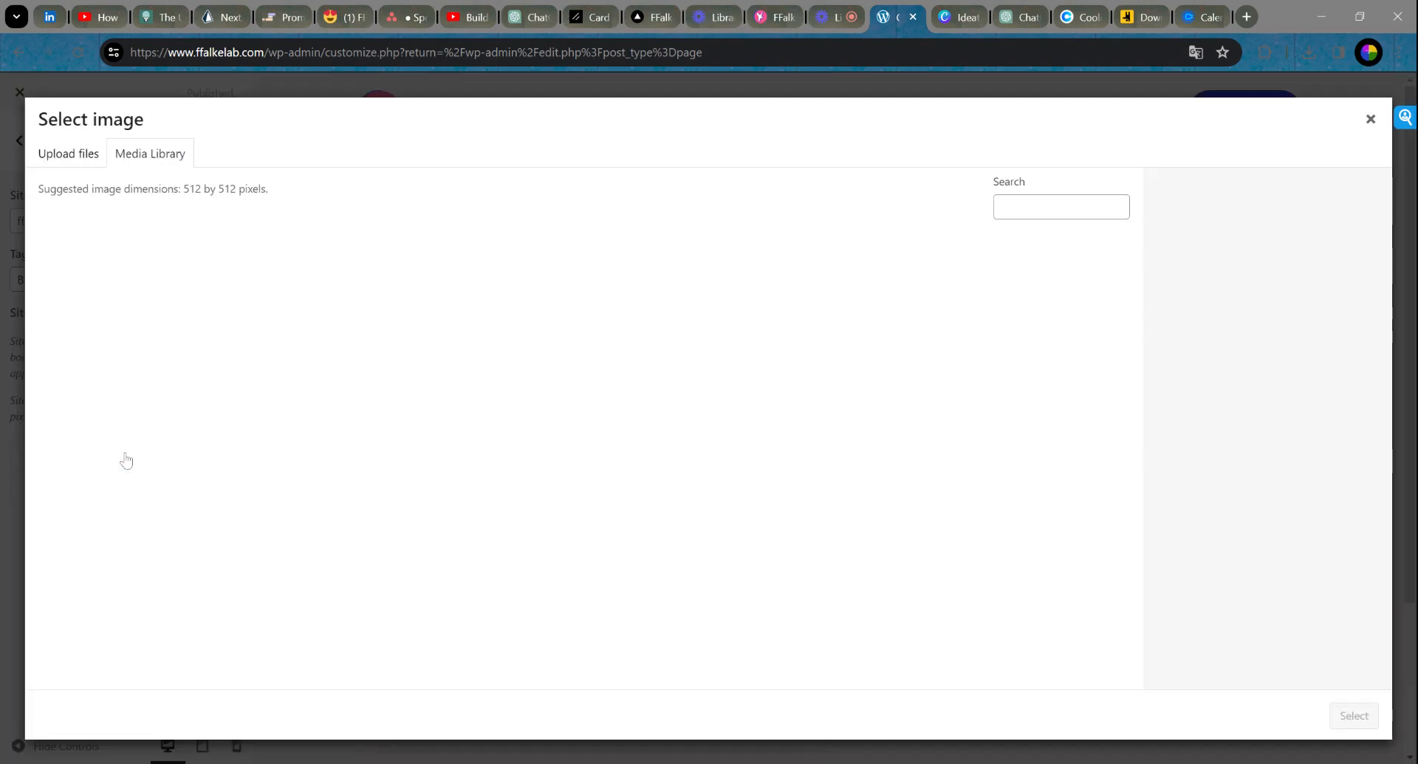
pyautogui.click(582, 289)
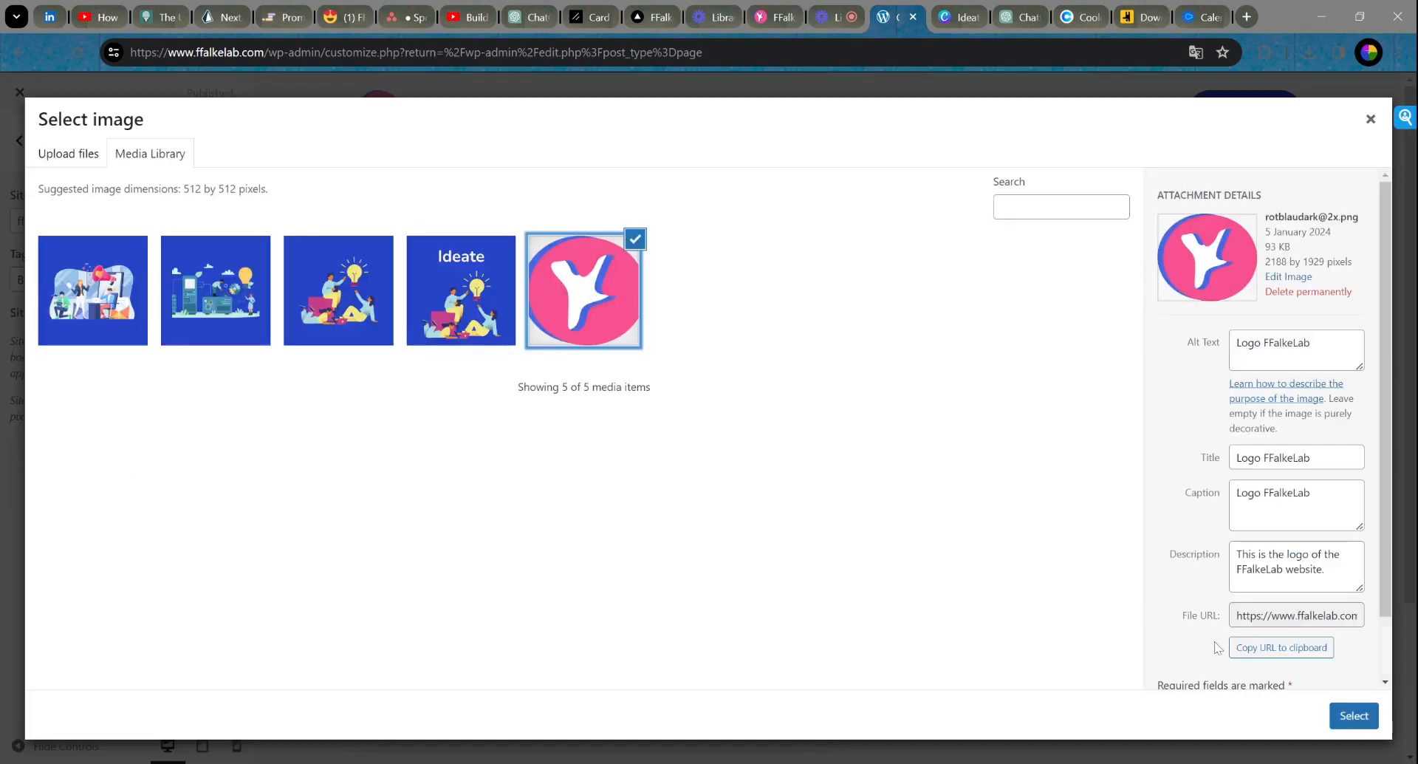
pyautogui.click(1354, 715)
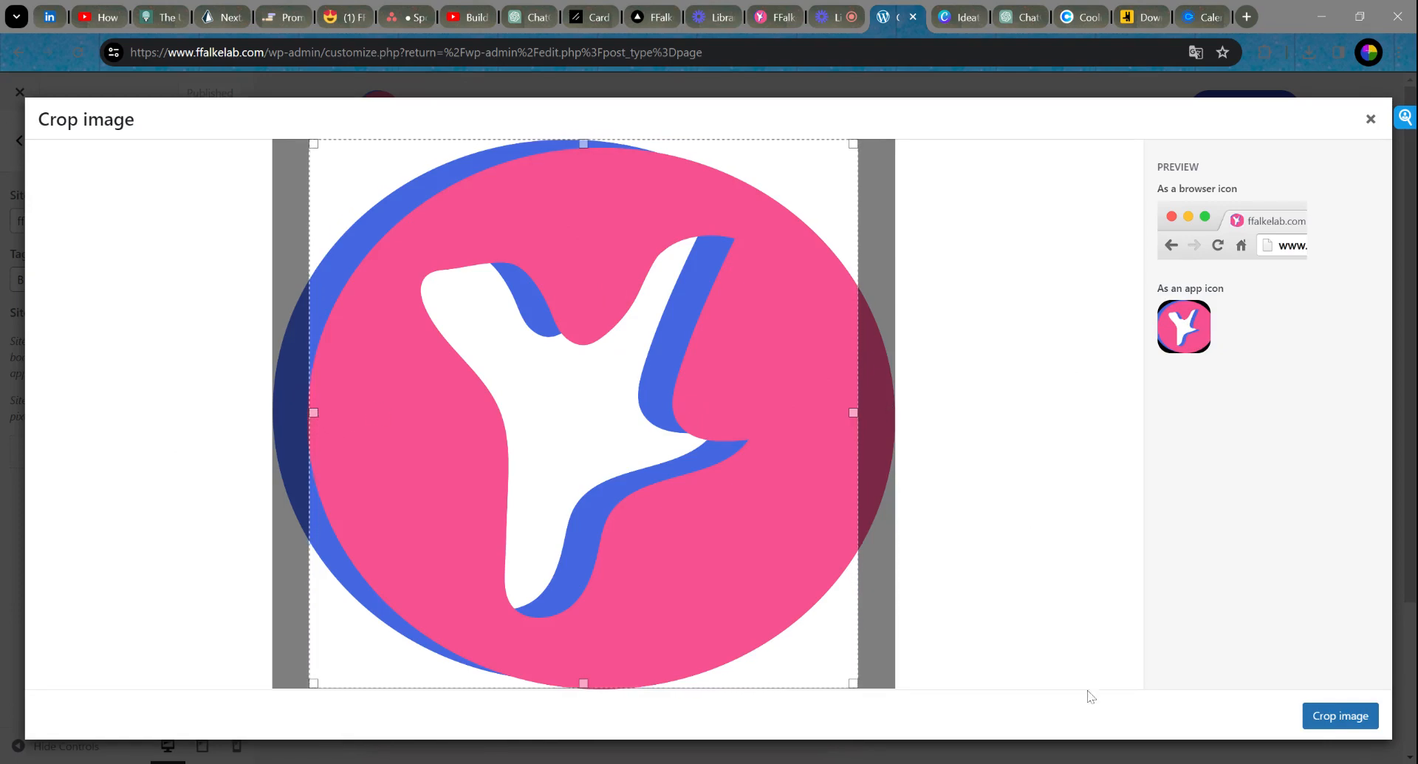
pyautogui.click(1338, 718)
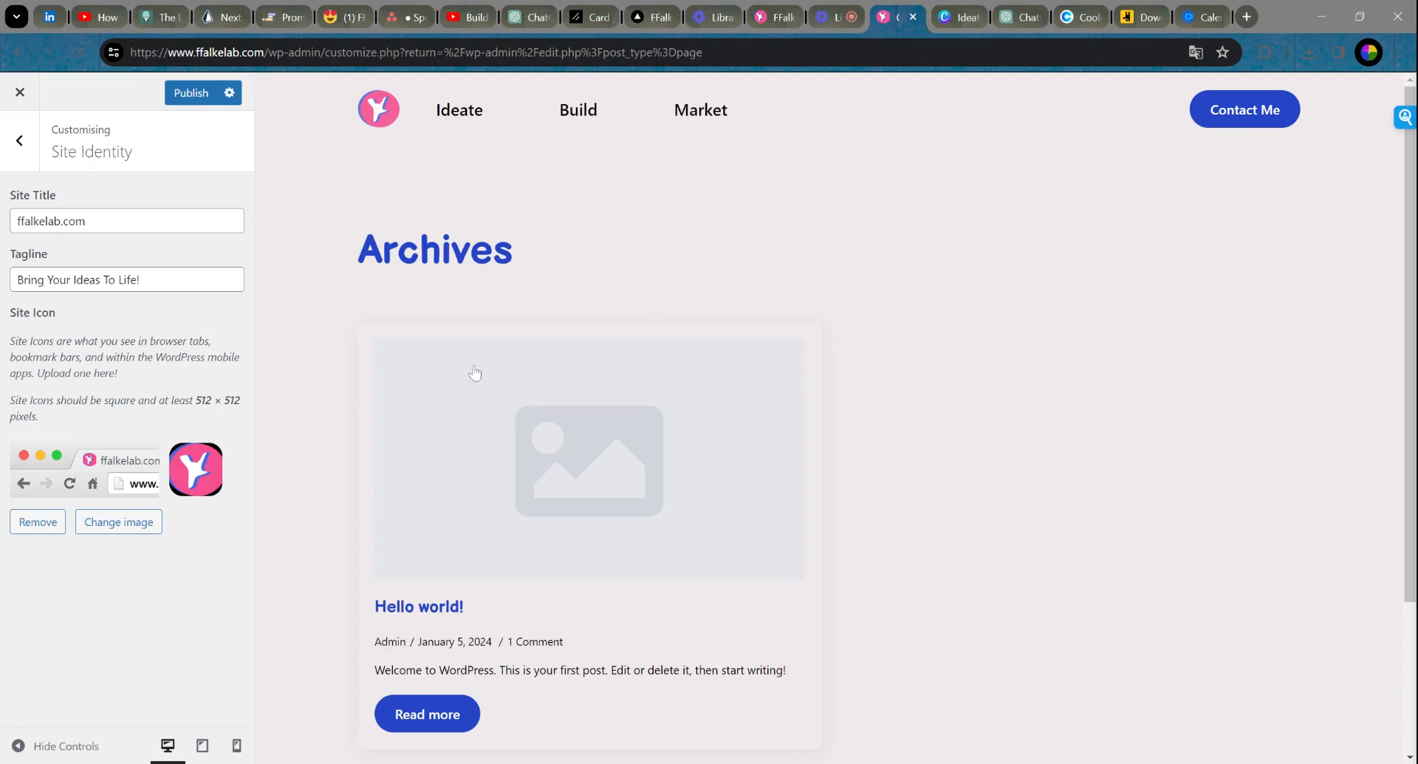
pyautogui.click(180, 96)
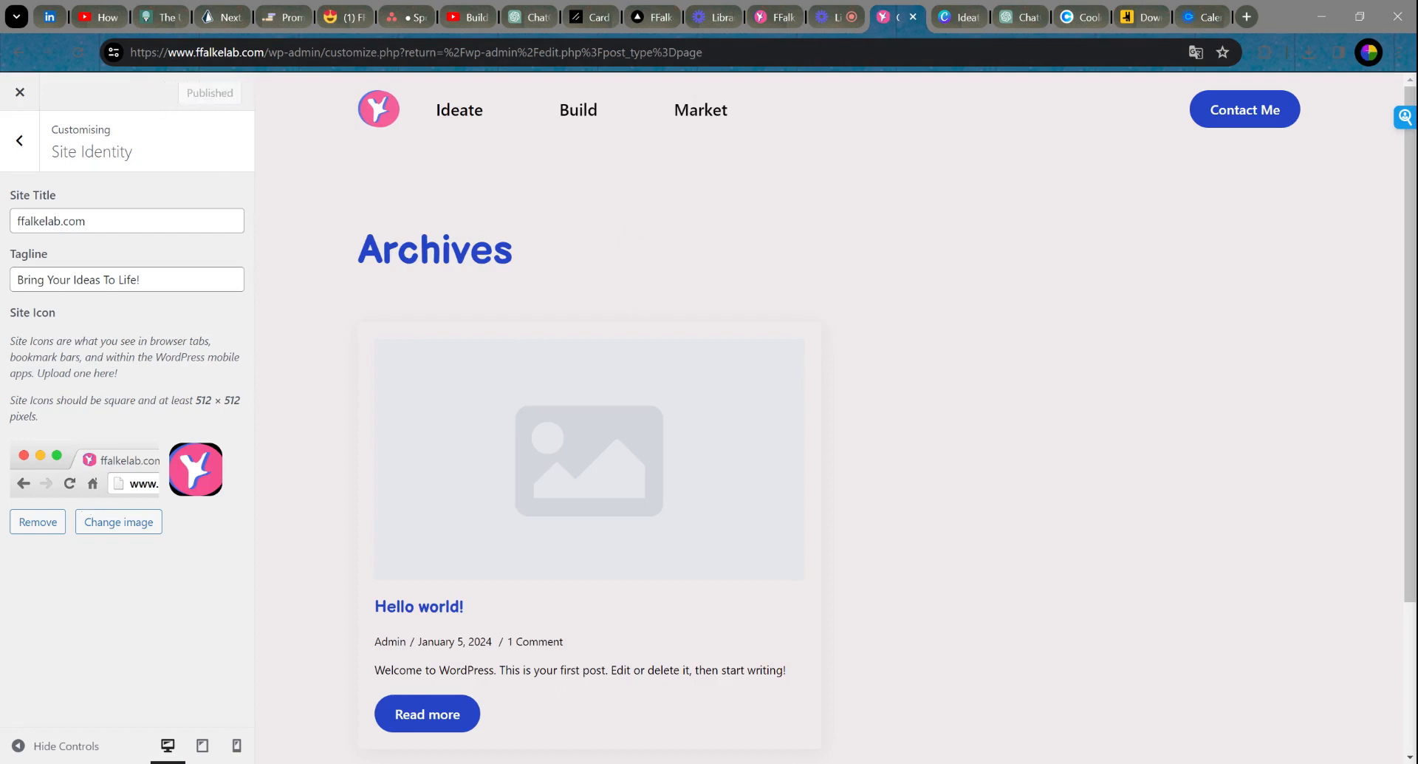
pyautogui.click(20, 148)
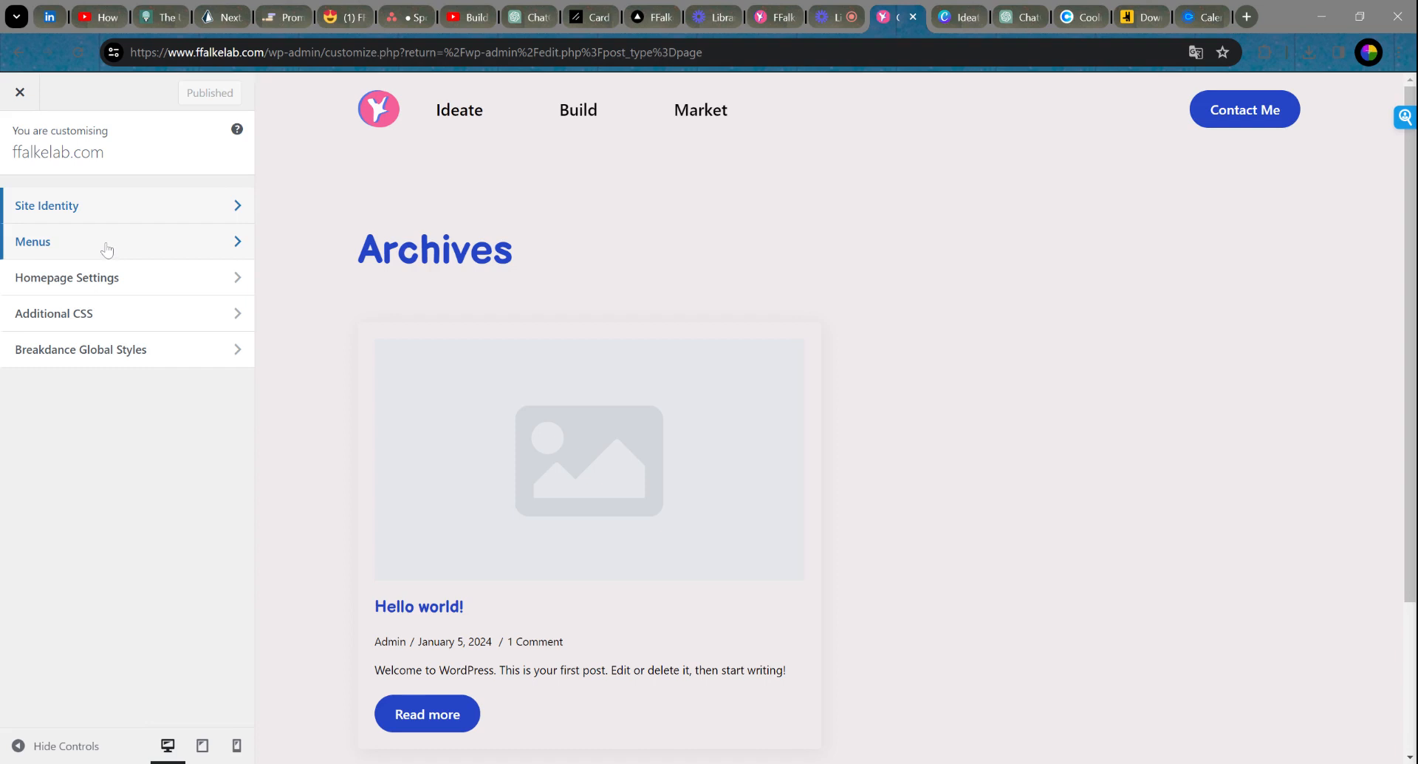
# Step: In Homepage Settings, make the homepage display the static page 'Home'
pyautogui.click(141, 281)
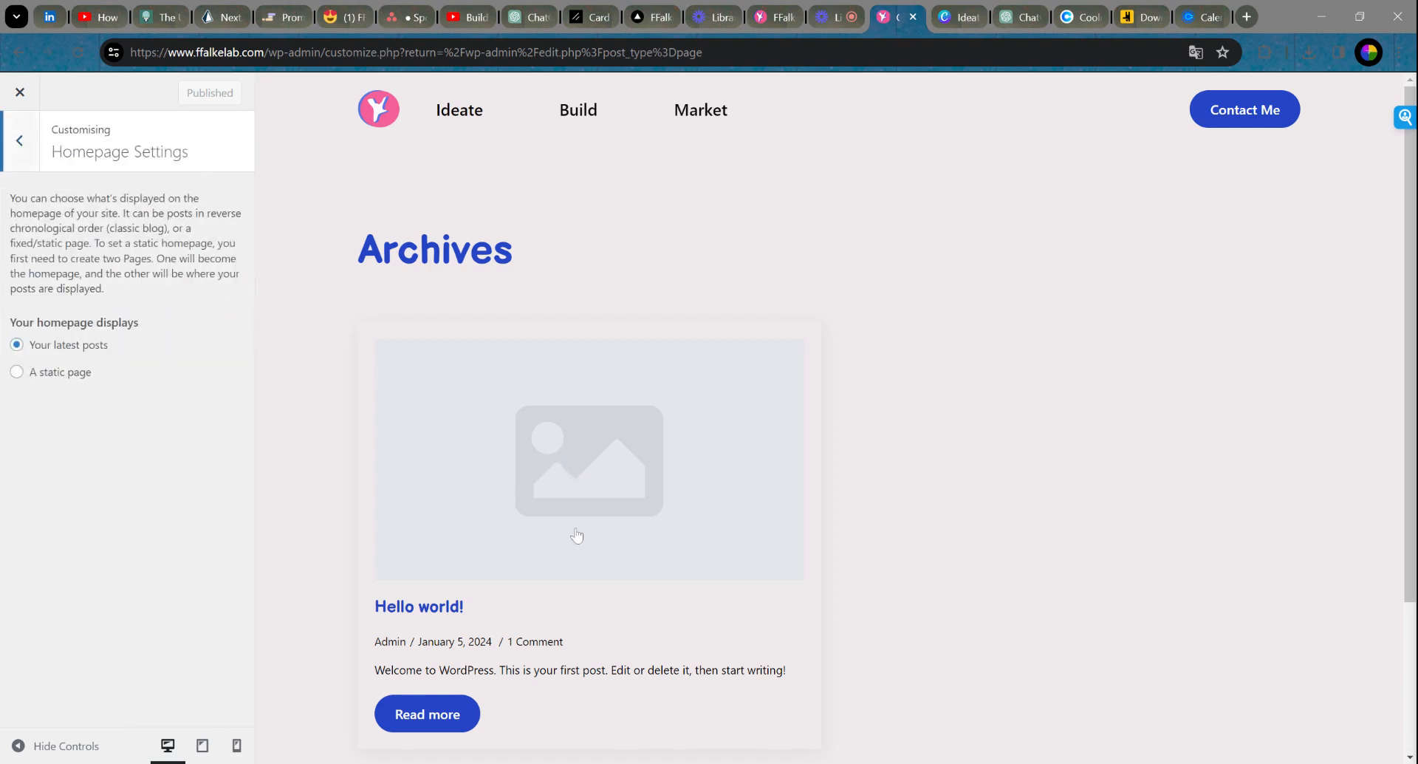
pyautogui.click(62, 378)
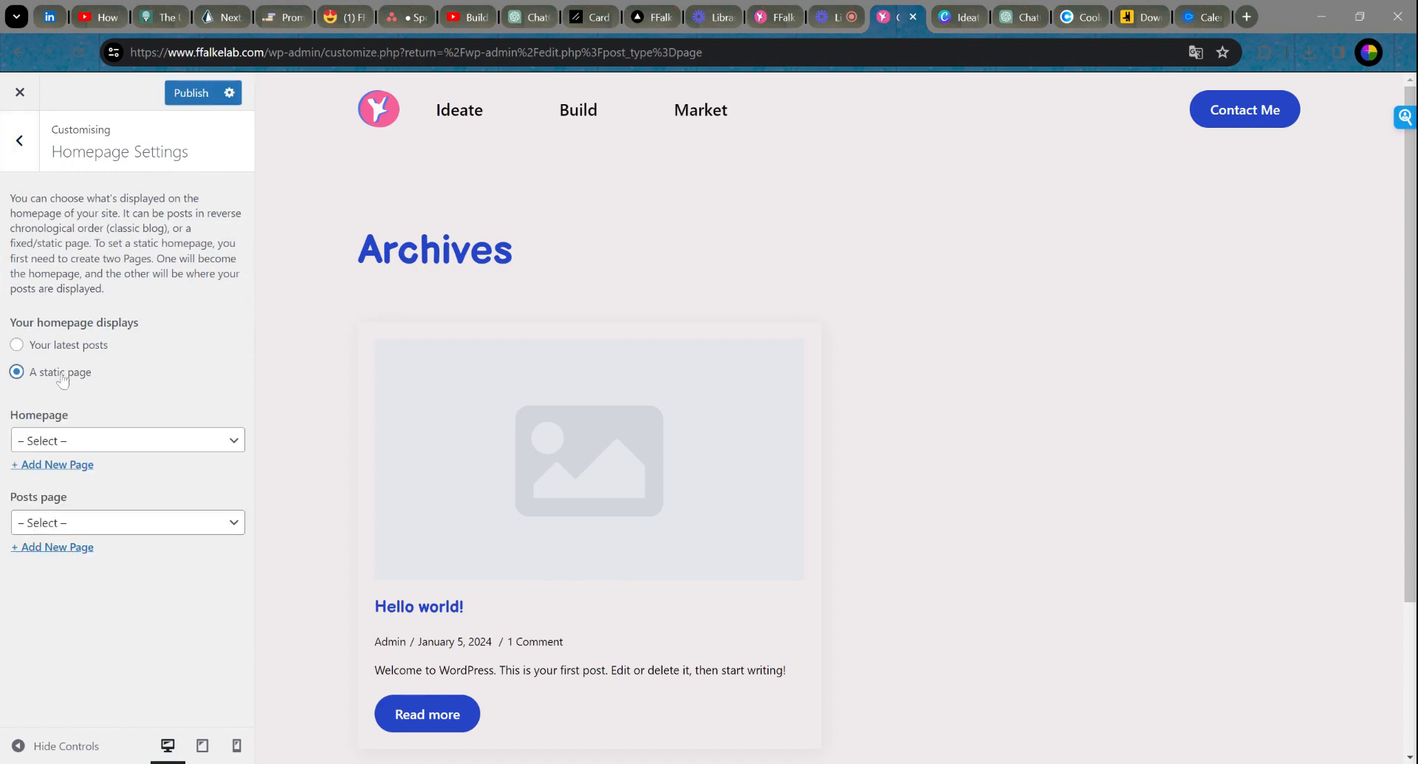
pyautogui.click(148, 441)
pyautogui.click(141, 470)
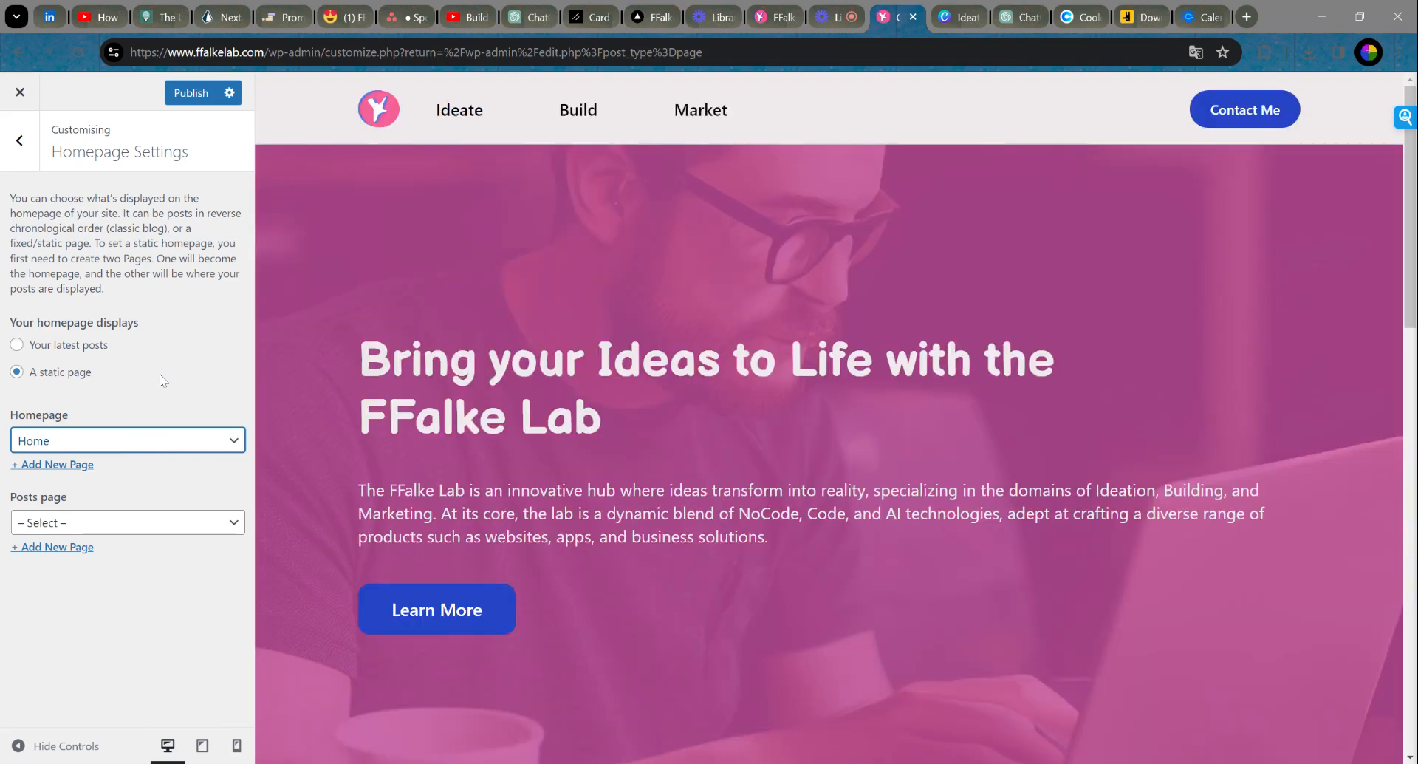
# Step: Publish the homepage setting, then briefly view Breakdance Global Styles and return to the sections list
pyautogui.scroll(-4, 1126, 415)
pyautogui.scroll(4, 1125, 415)
pyautogui.click(191, 93)
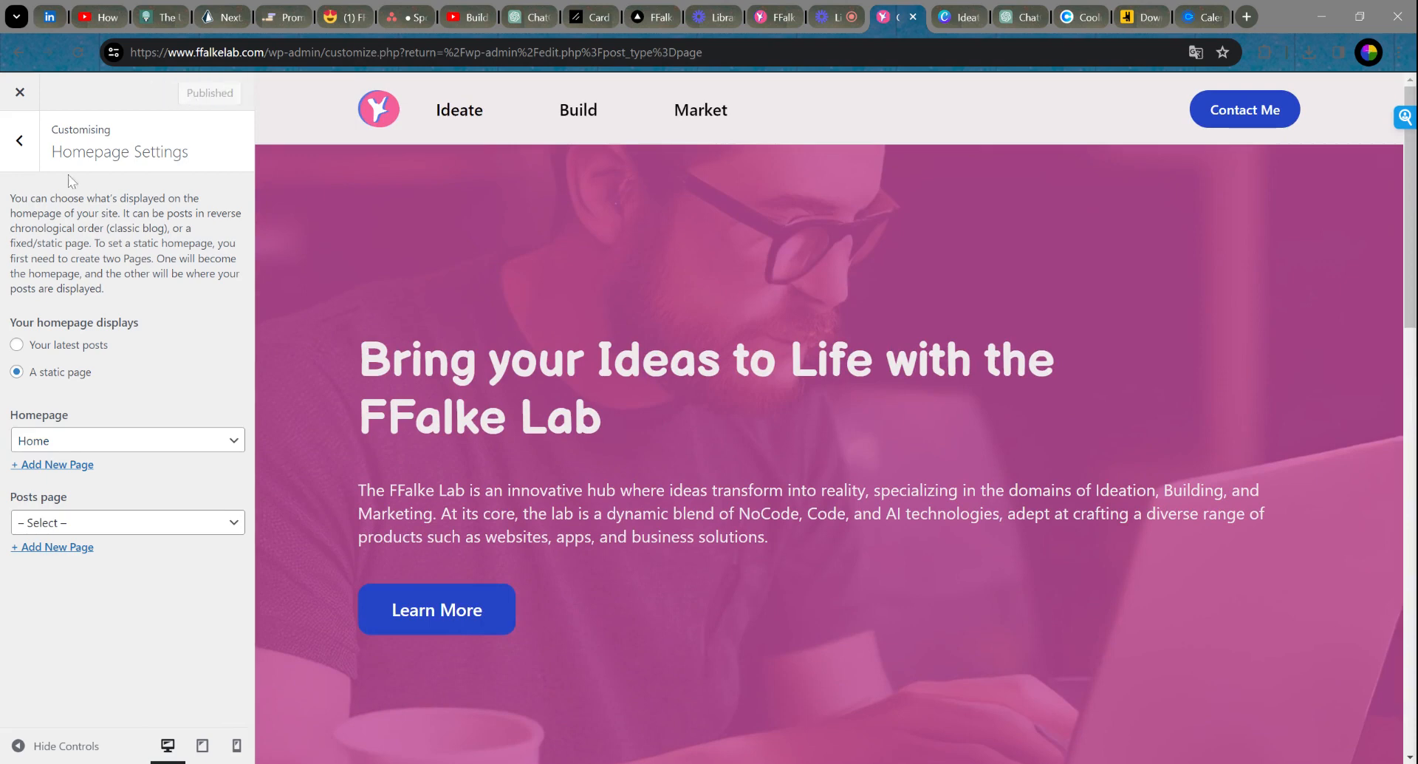
pyautogui.click(16, 140)
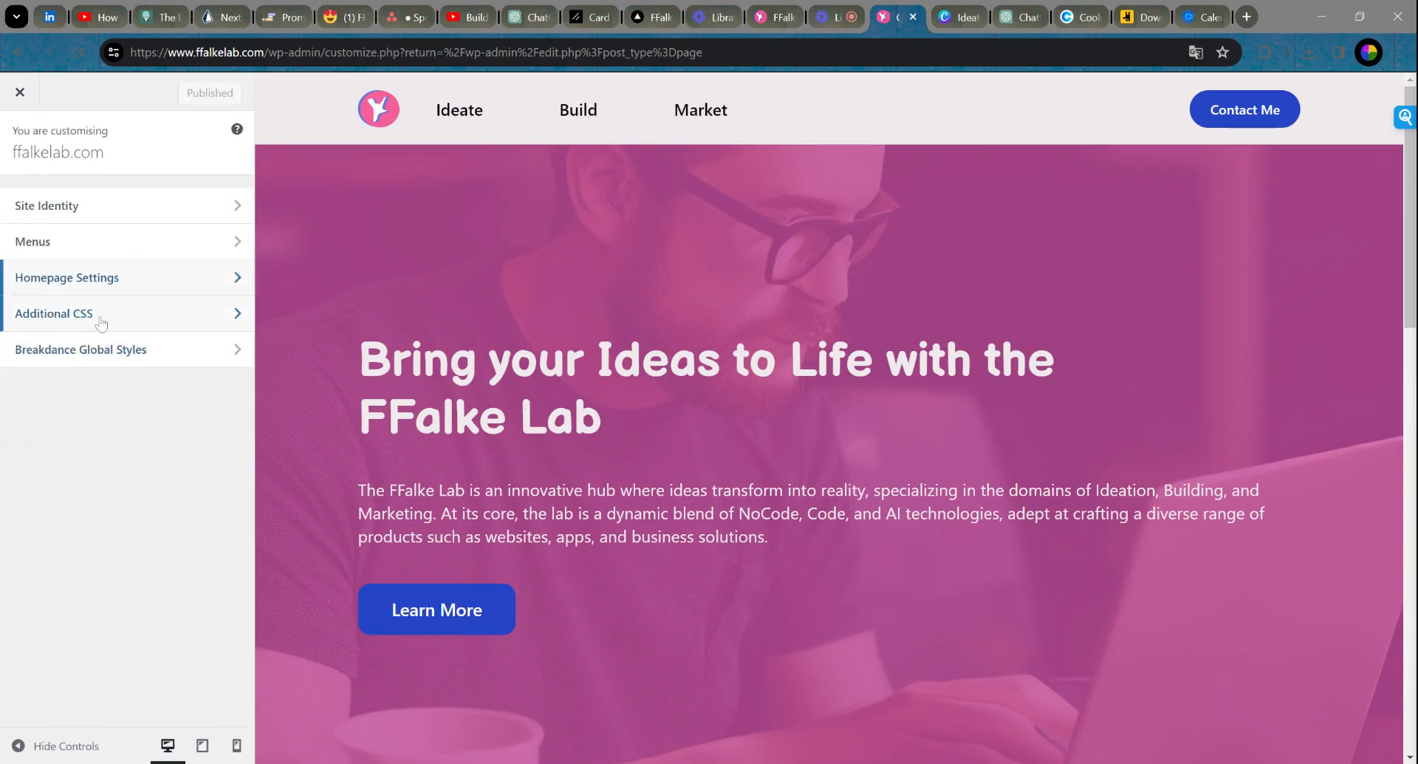
pyautogui.click(46, 359)
pyautogui.click(19, 140)
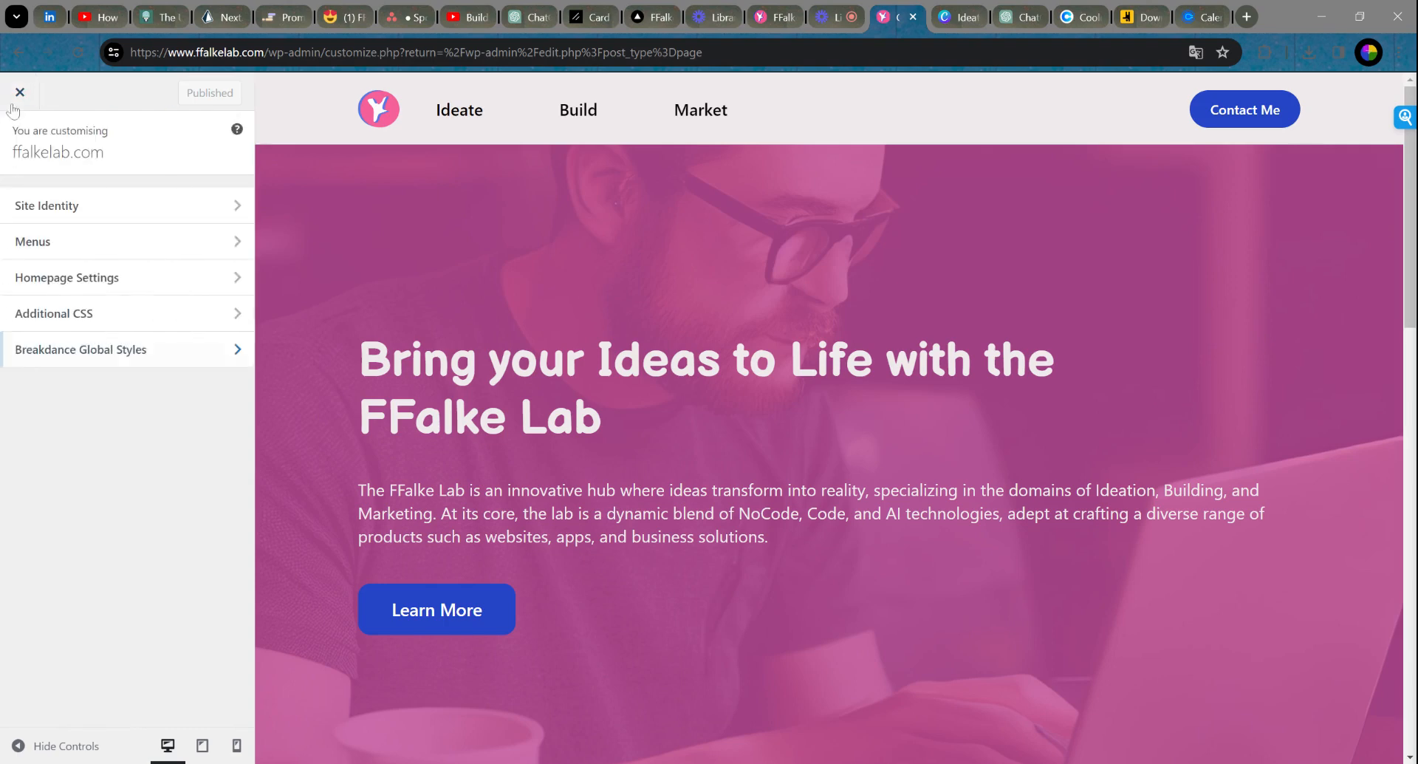
# Step: Close the Customizer and load the ffalkelab site in a new browser tab
pyautogui.click(20, 93)
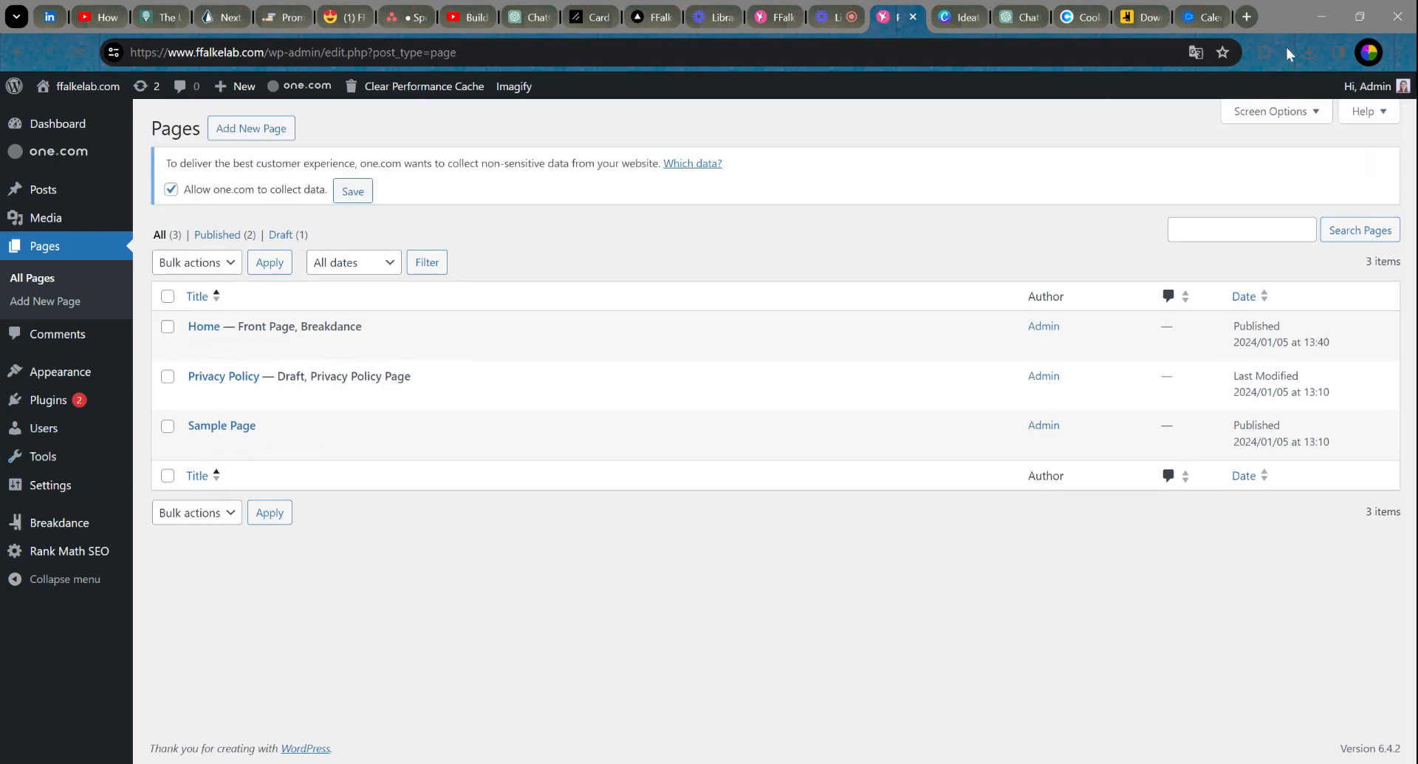
pyautogui.click(1249, 15)
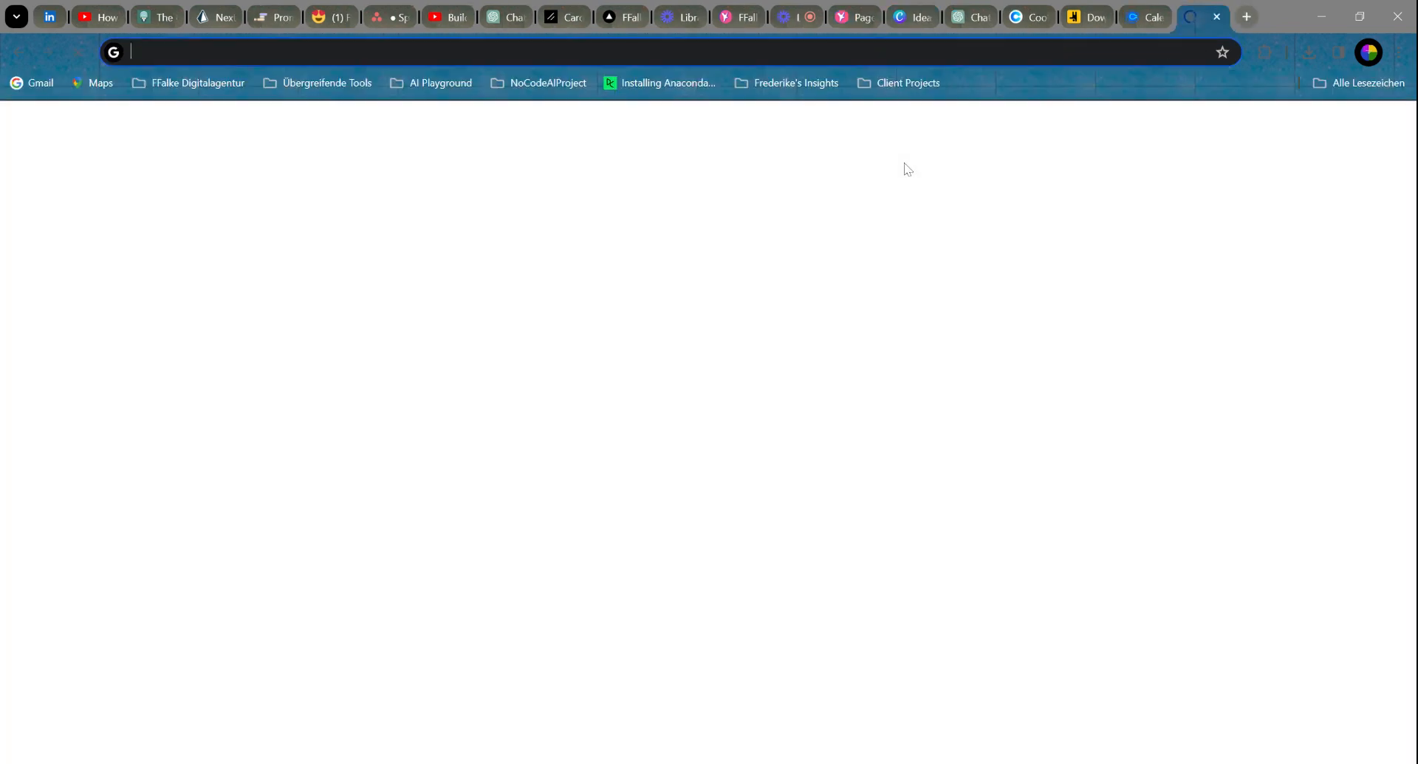
pyautogui.write('ffalke')
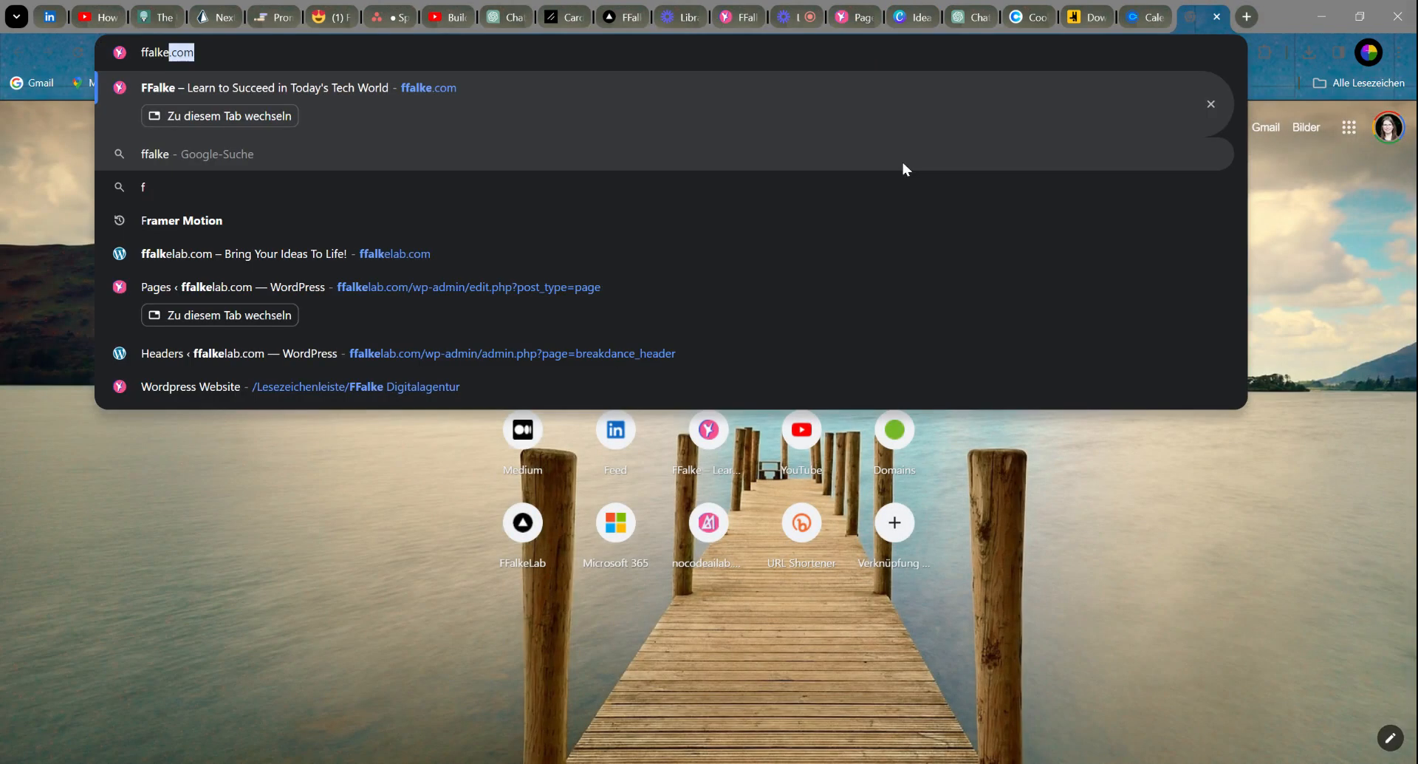
pyautogui.write('lab.com')
pyautogui.press('Return')
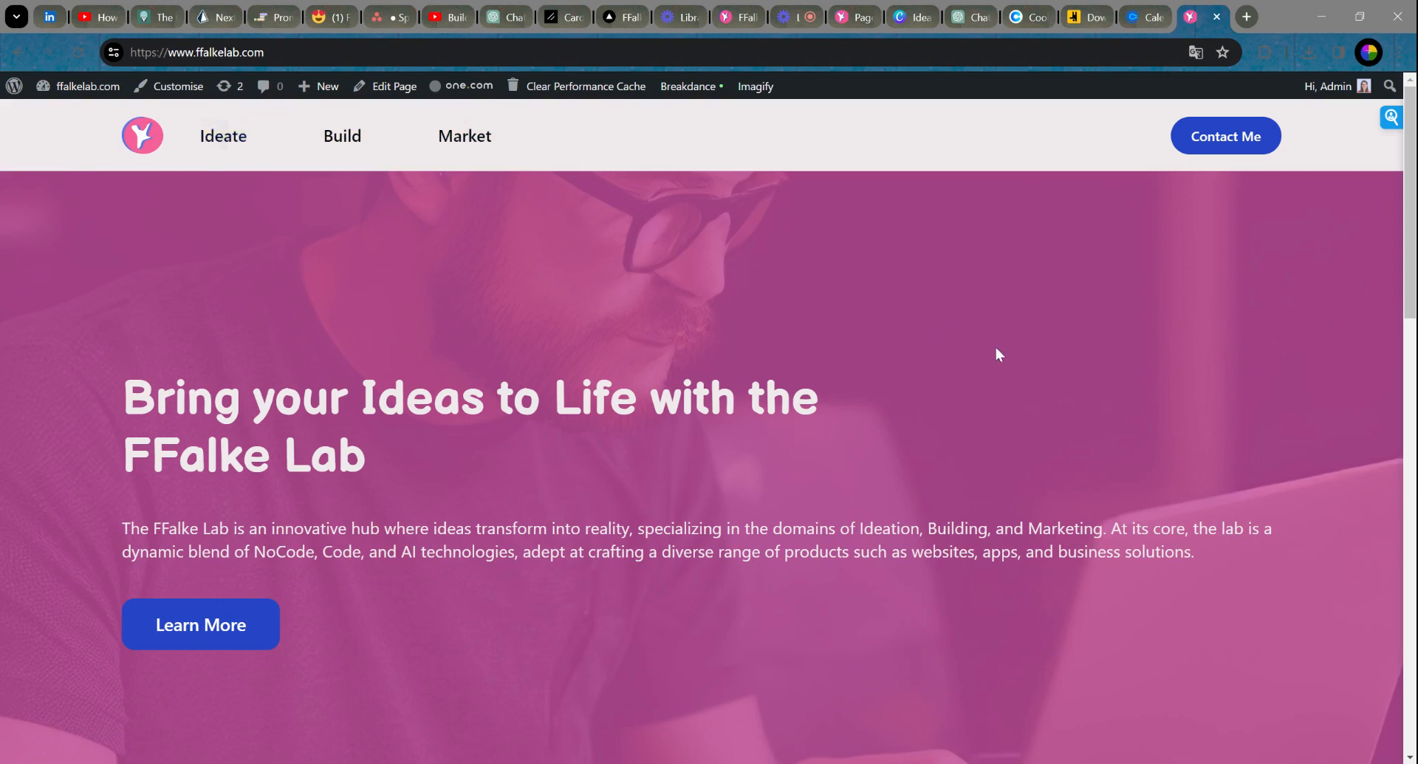
# Step: Scroll the live page down to the footer and back, then test the Contact Me link
pyautogui.scroll(-1, 1012, 336)
pyautogui.scroll(1, 1122, 277)
pyautogui.scroll(-1, 876, 408)
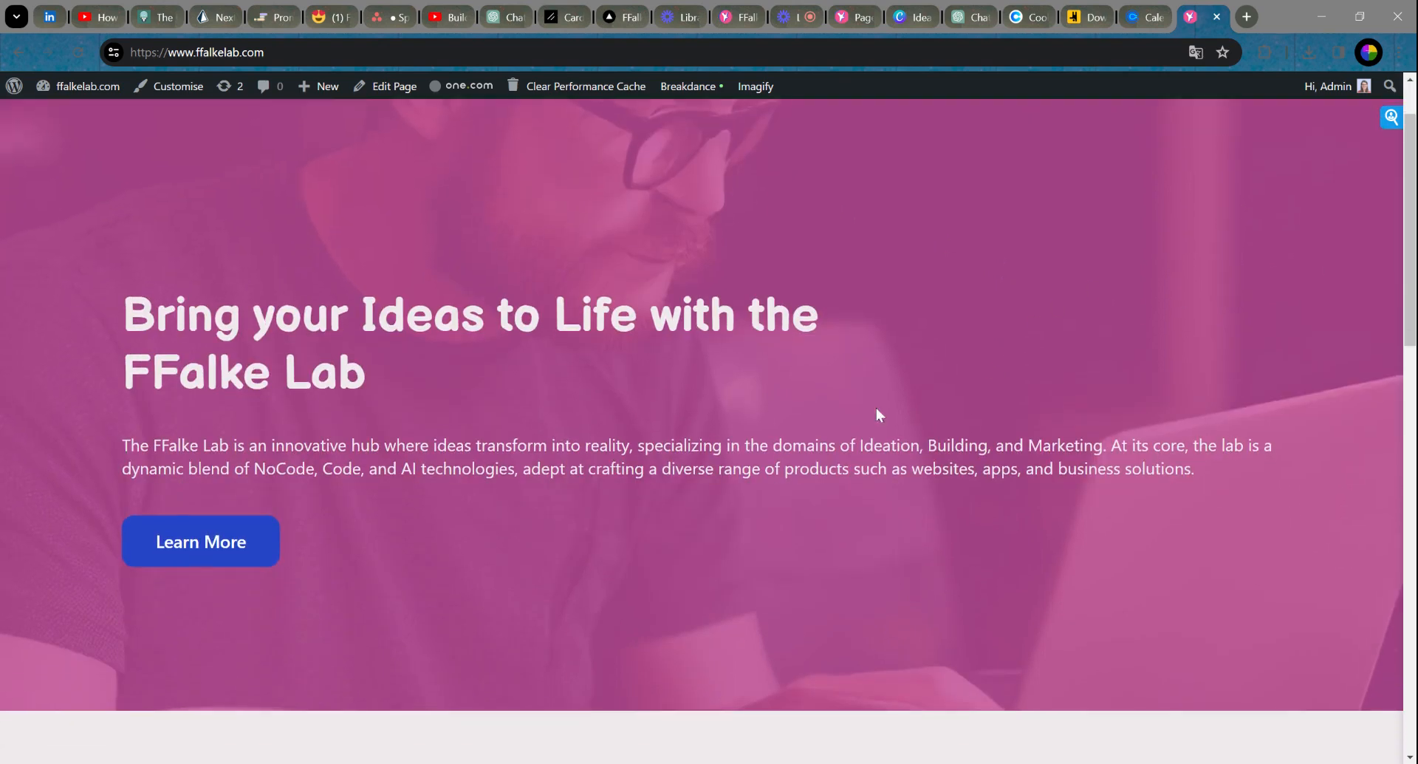
pyautogui.scroll(-3, 990, 428)
pyautogui.scroll(-5, 997, 422)
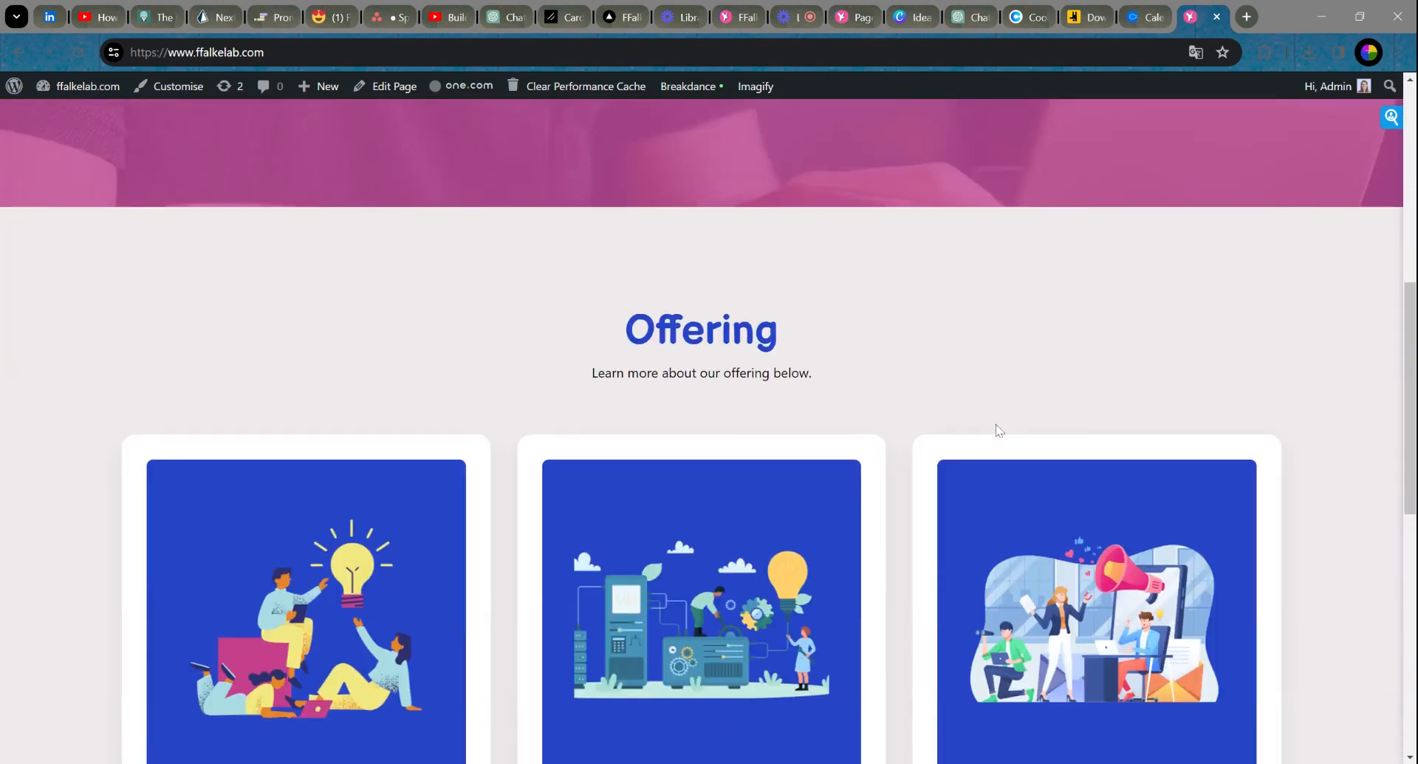
pyautogui.scroll(-1, 325, 436)
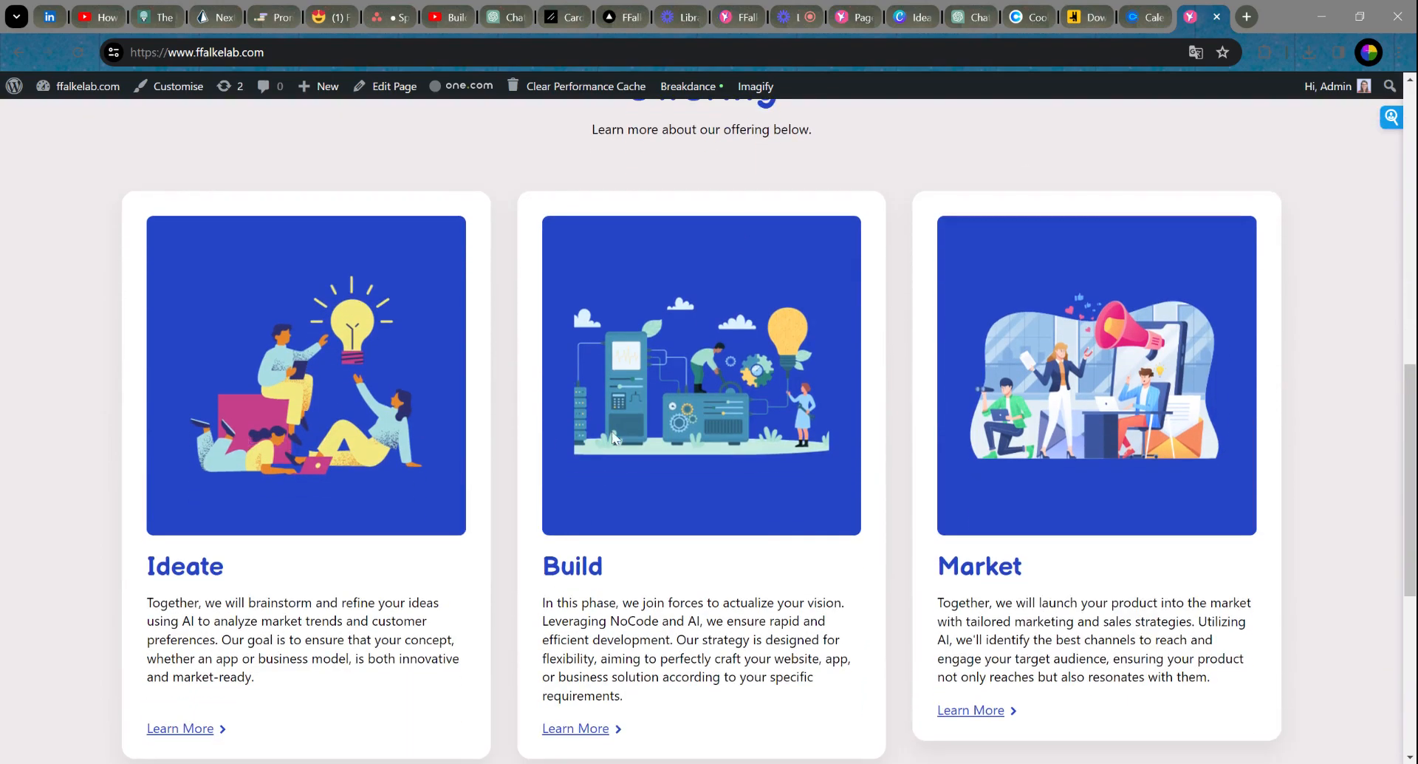
pyautogui.scroll(-6, 1010, 445)
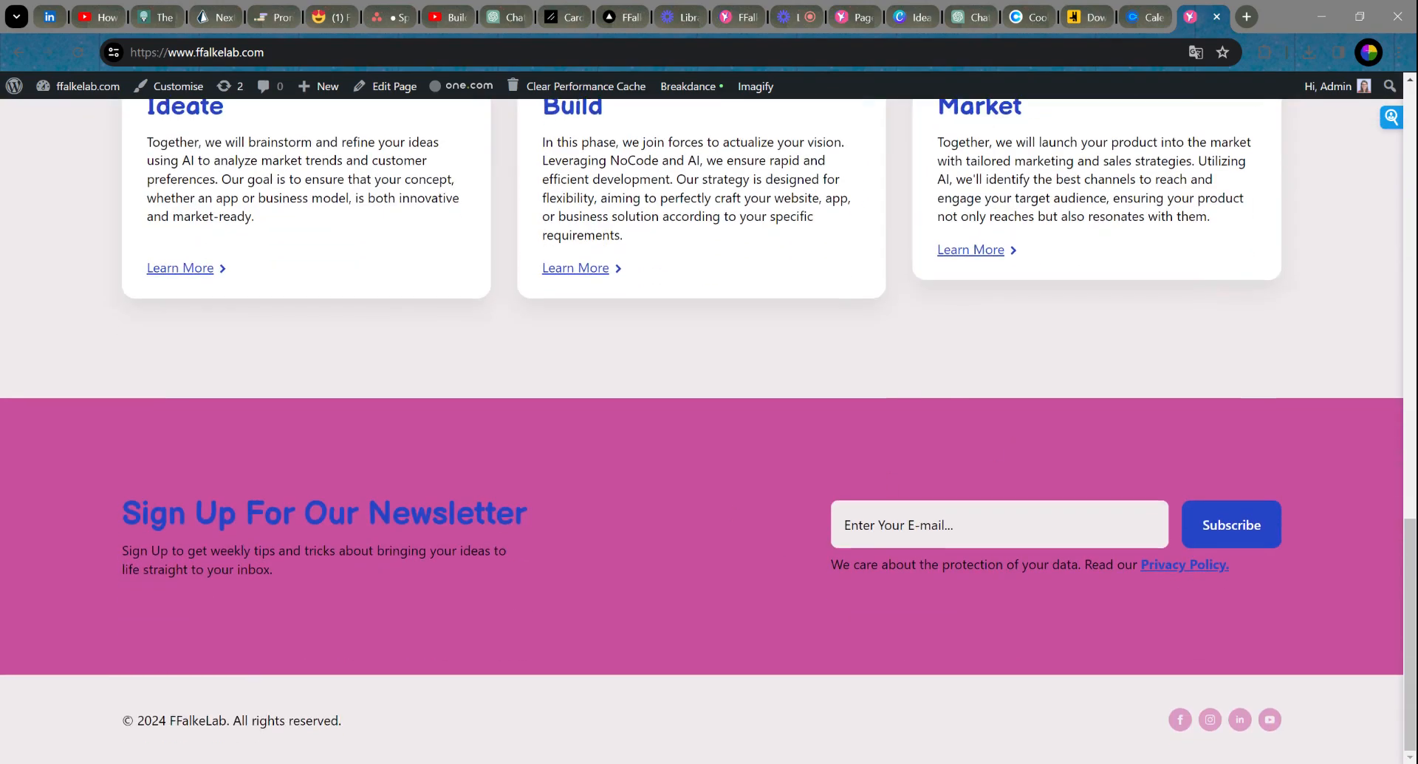
pyautogui.scroll(16, 923, 537)
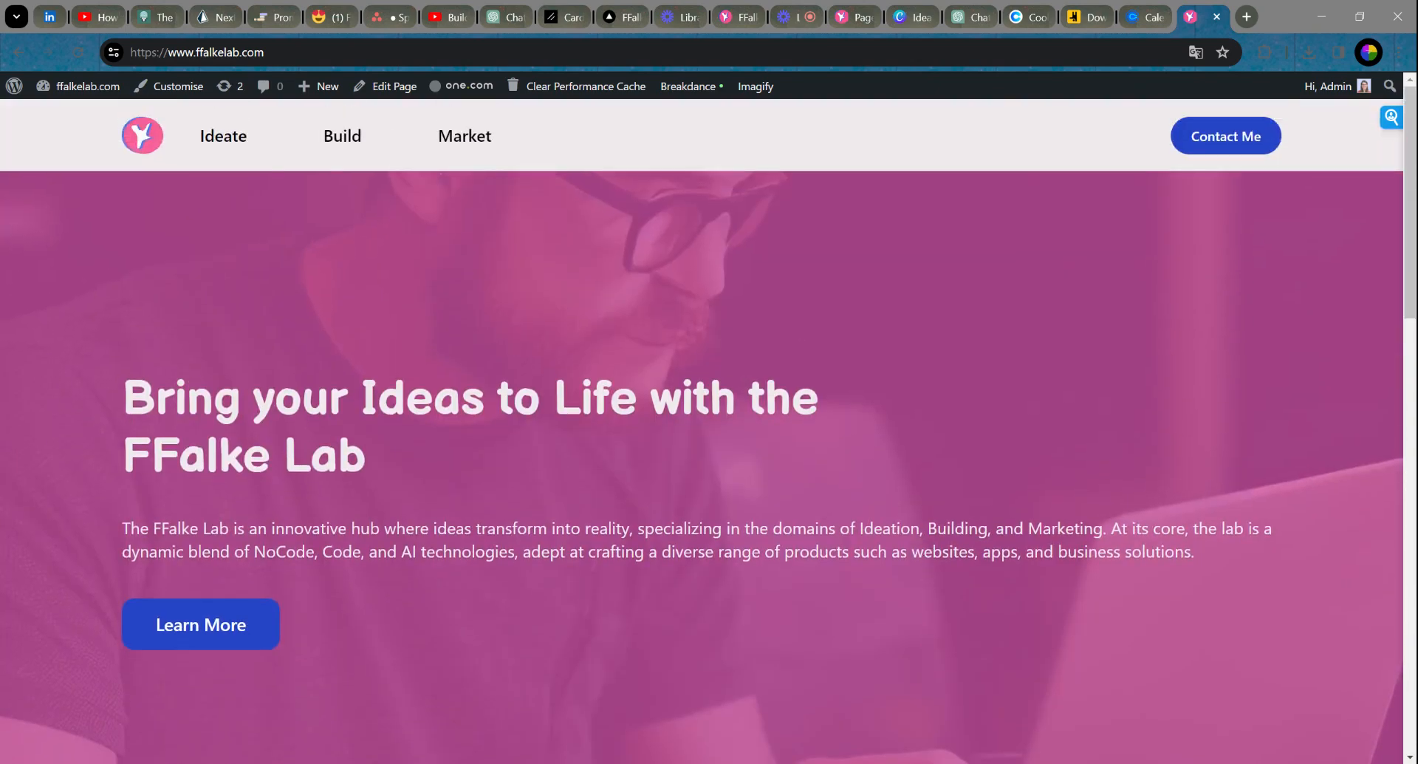
pyautogui.click(1238, 139)
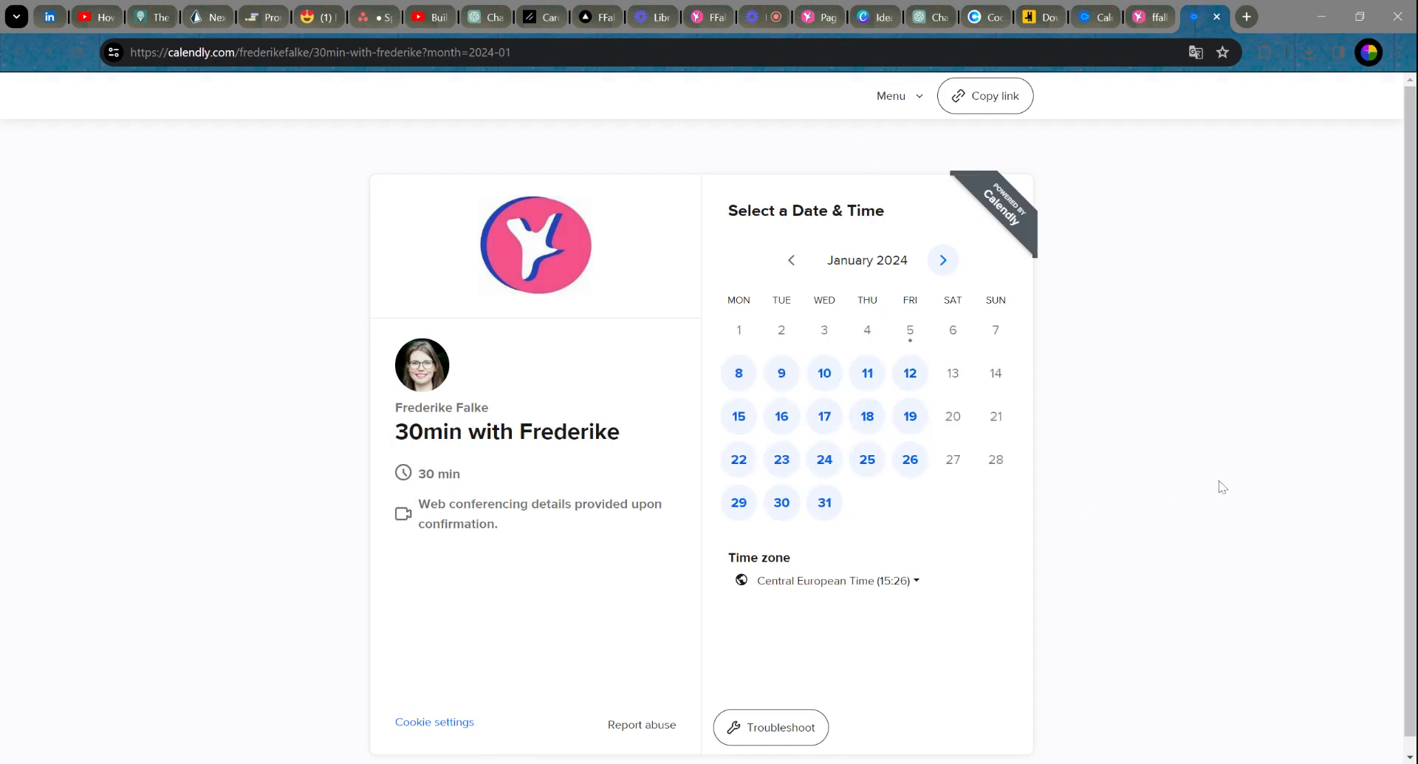
# Step: Close the Calendly booking tab
pyautogui.click(1216, 16)
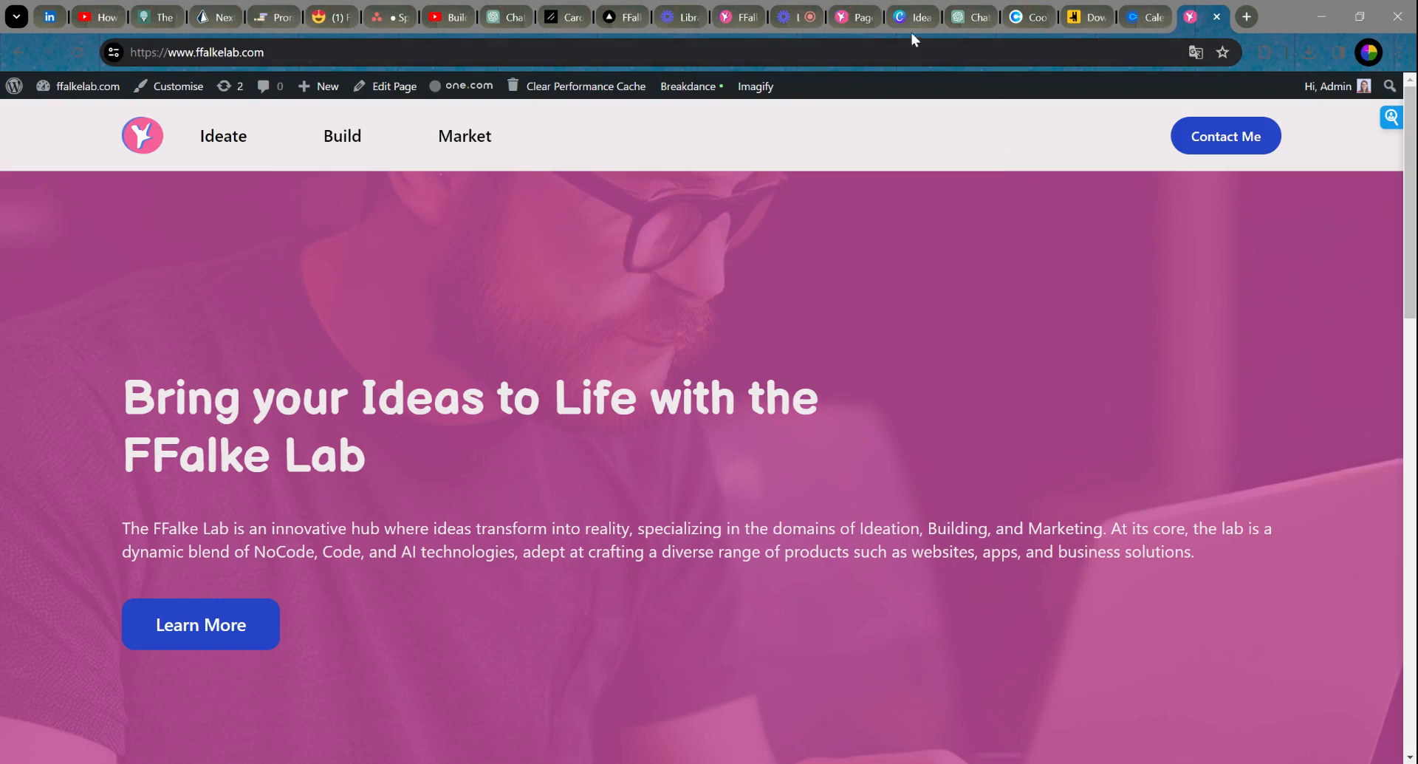
# Step: Review the live page down to the footer, then go to the Dashboard from the site-name menu
pyautogui.scroll(-10, 999, 341)
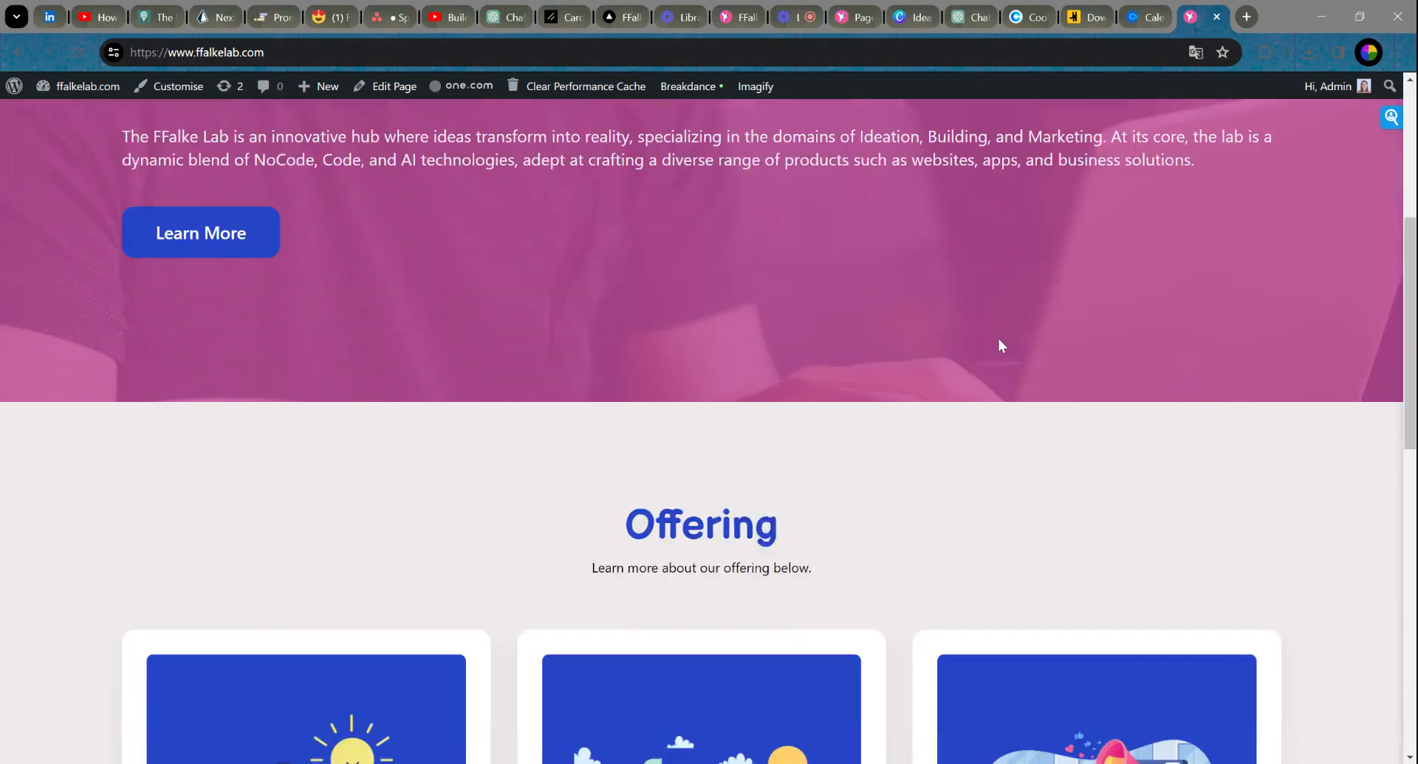
pyautogui.scroll(-5, 998, 342)
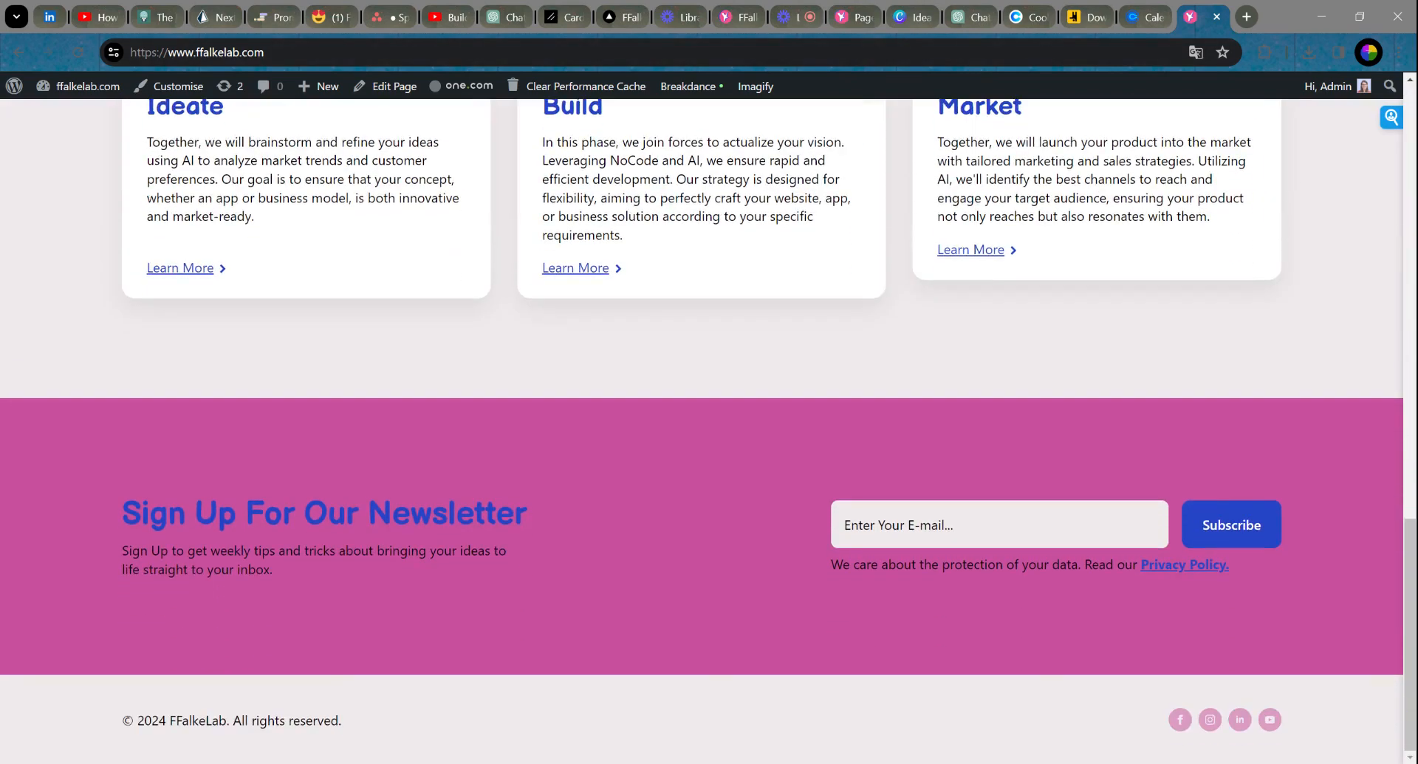
pyautogui.scroll(20, 999, 334)
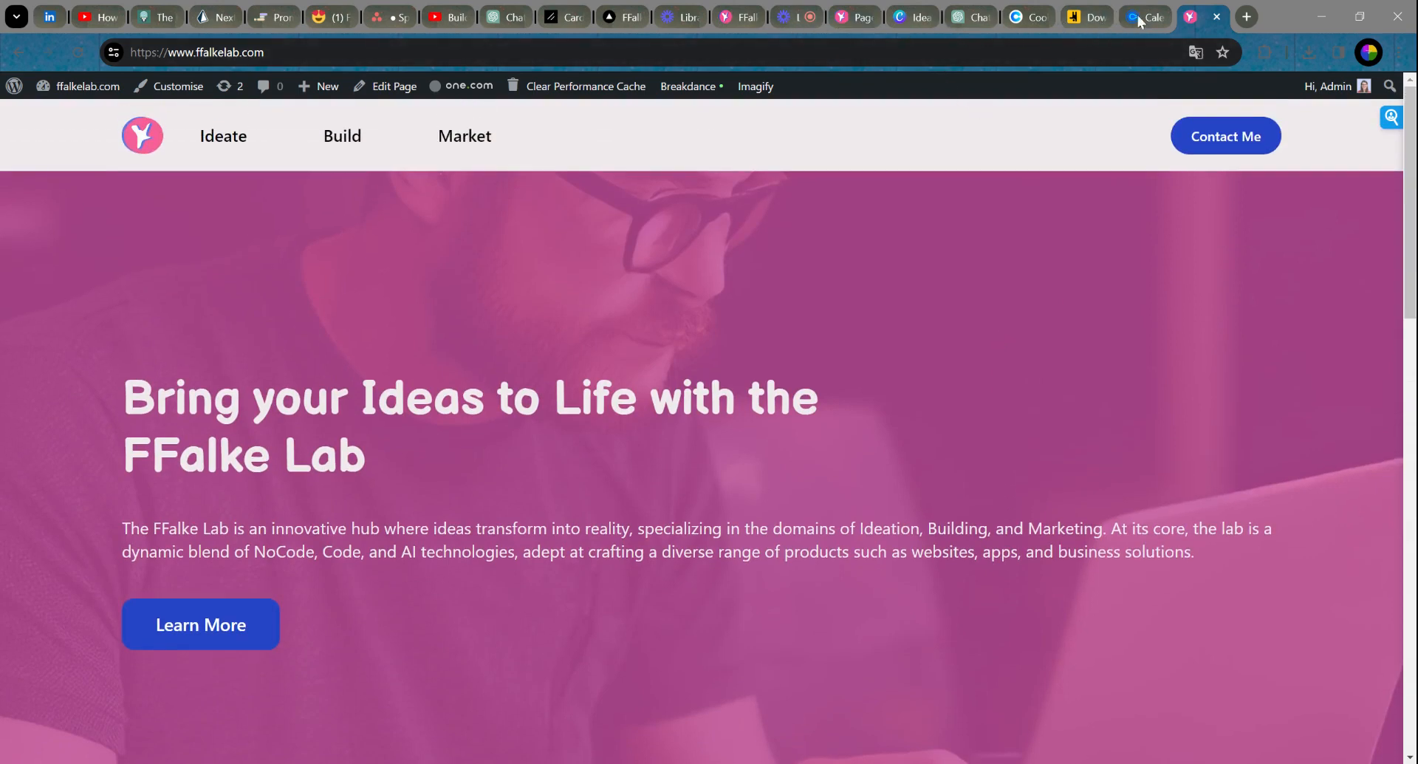
pyautogui.moveTo(87, 90)
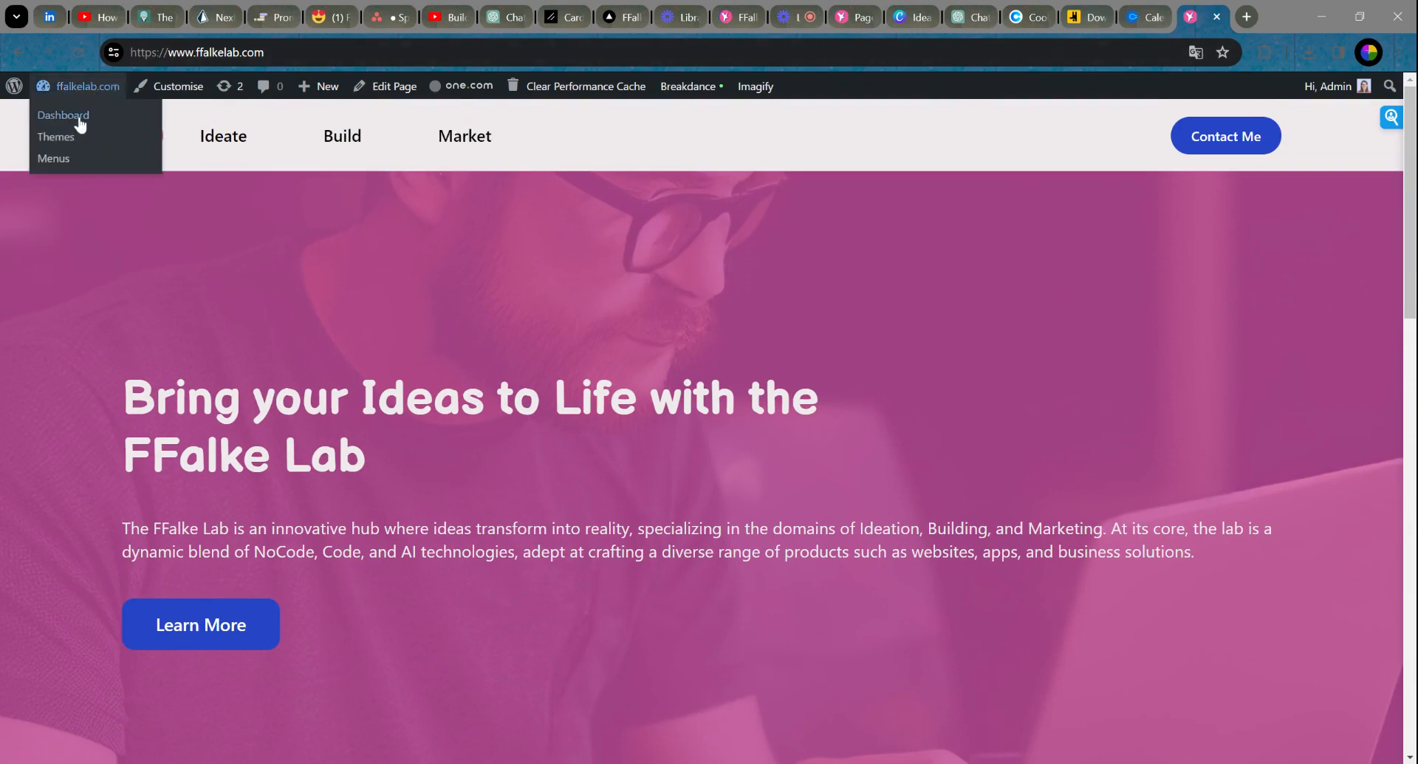
pyautogui.click(80, 123)
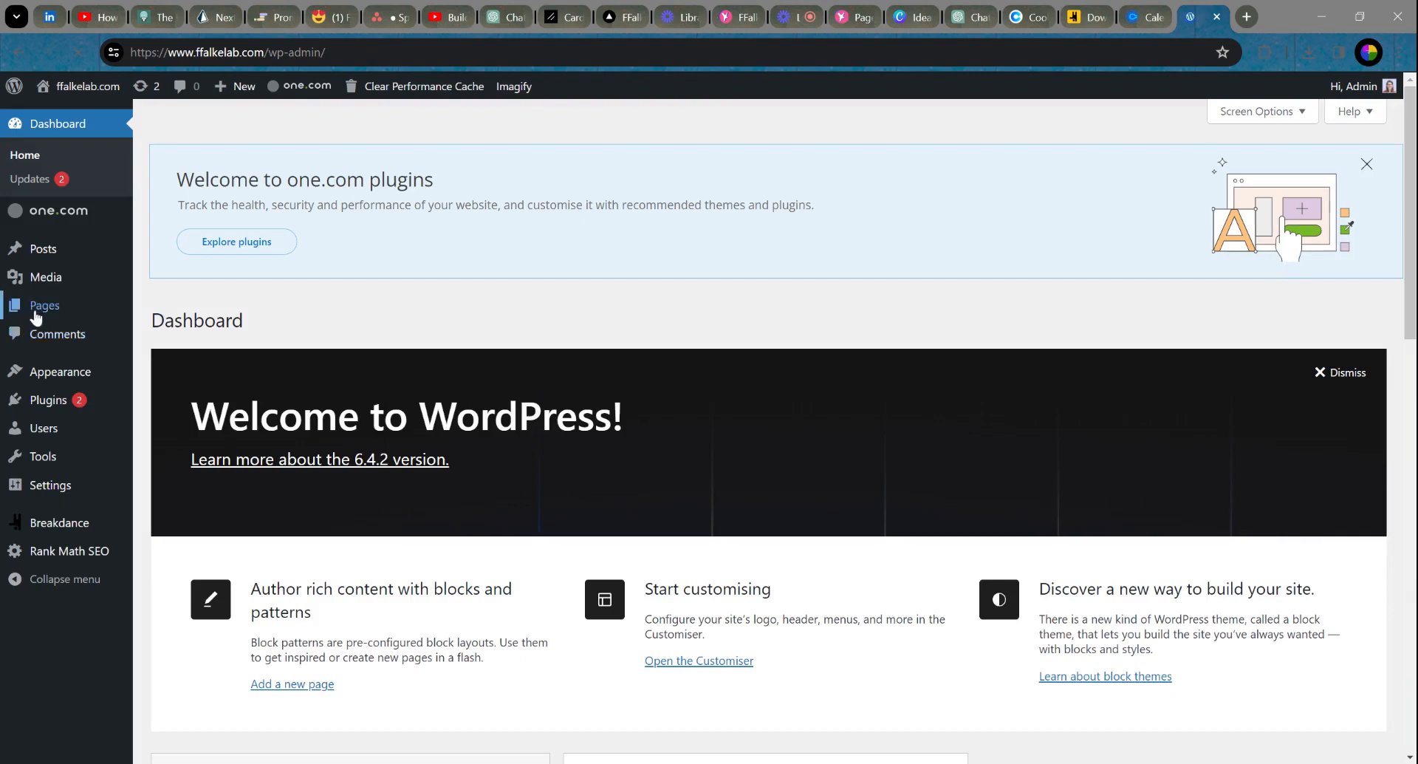
# Step: Open the Home page in the Breakdance builder from All Pages
pyautogui.click(155, 307)
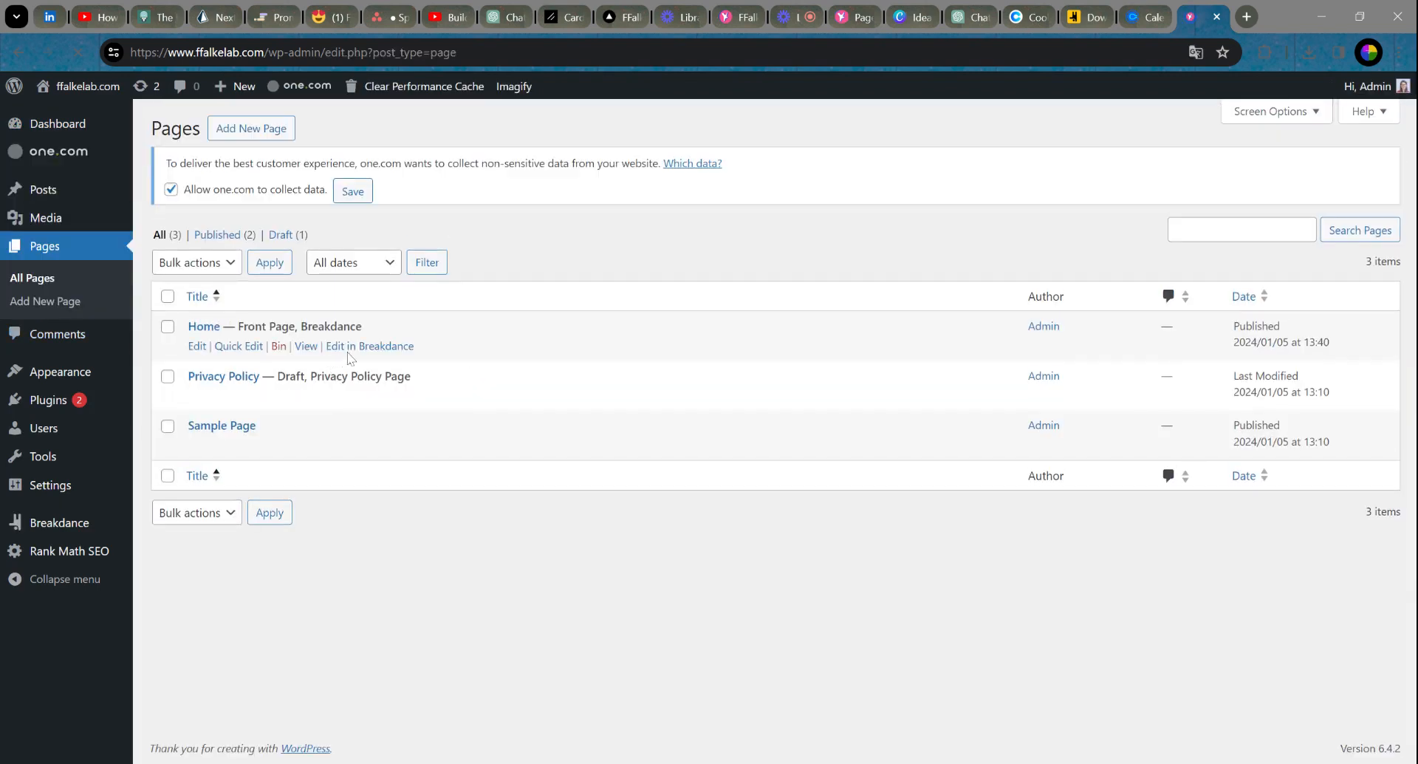
pyautogui.click(376, 352)
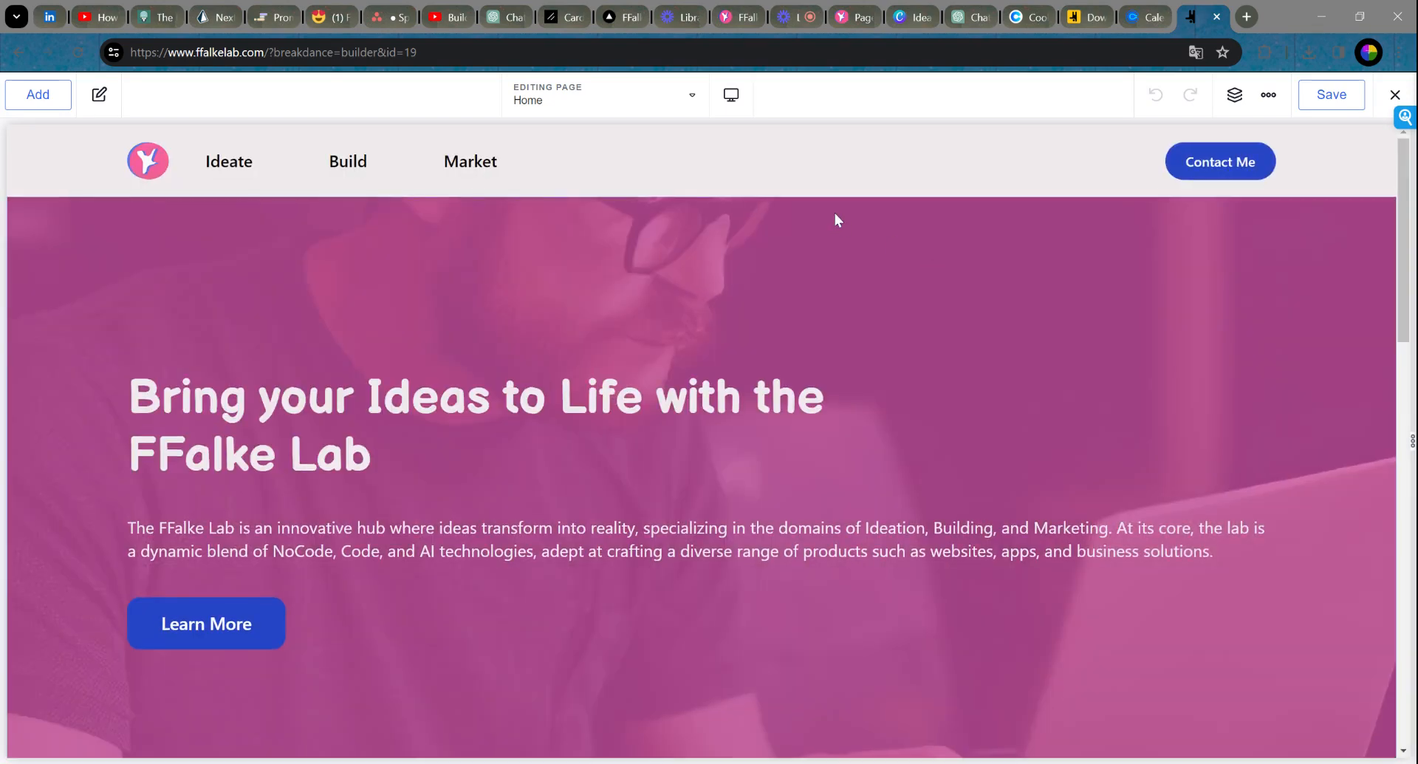
# Step: Check the device breakpoint options and select the h1 hero heading 'Bring your Ideas to Life with the FFalke Lab'
pyautogui.click(732, 99)
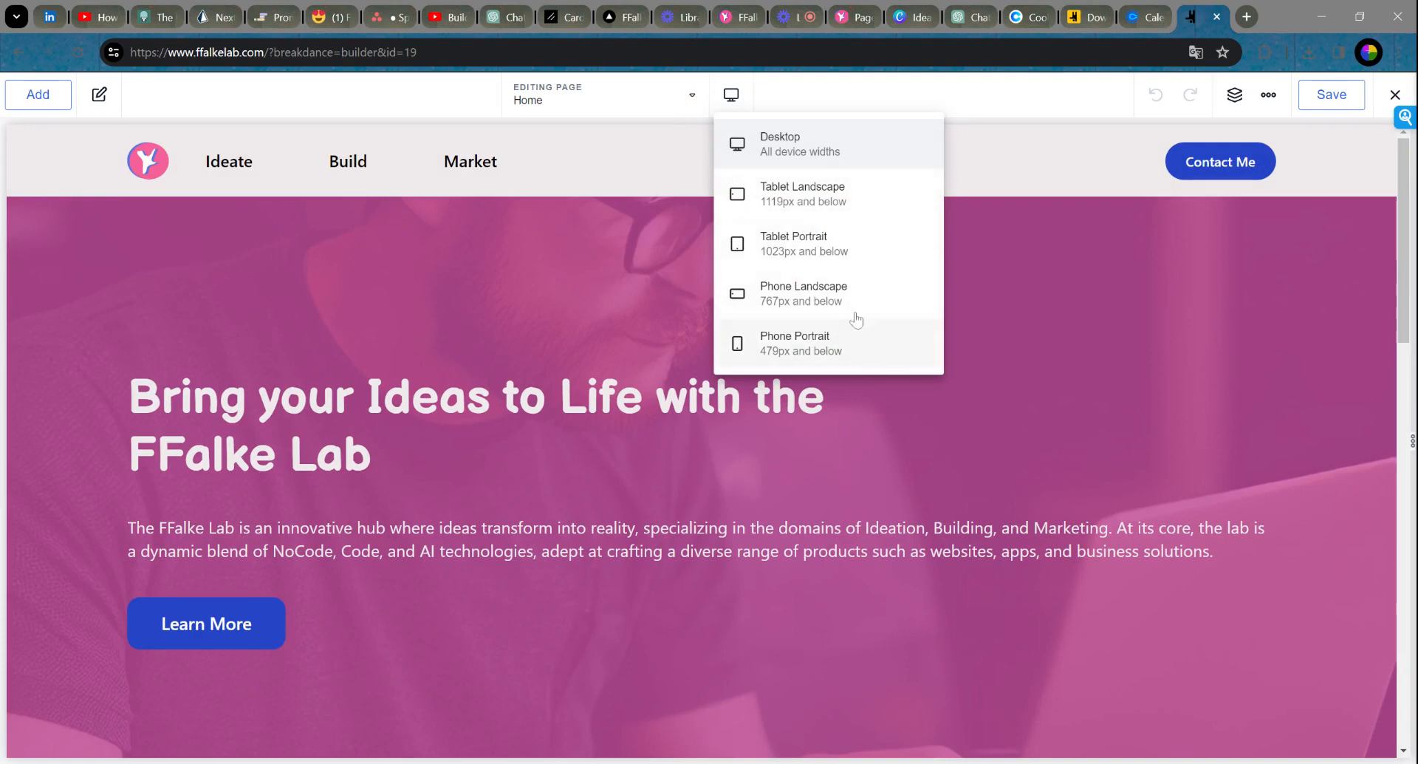
pyautogui.click(991, 173)
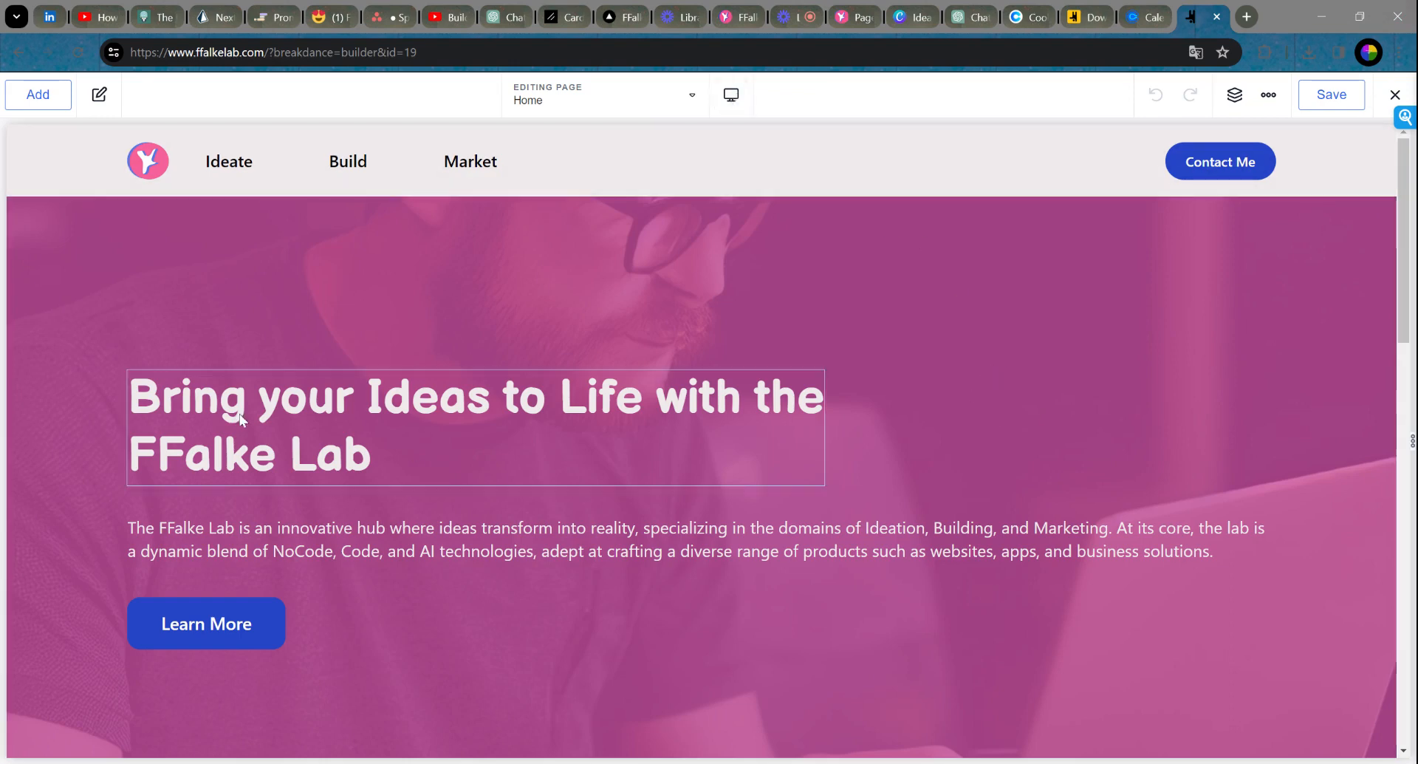
pyautogui.click(273, 402)
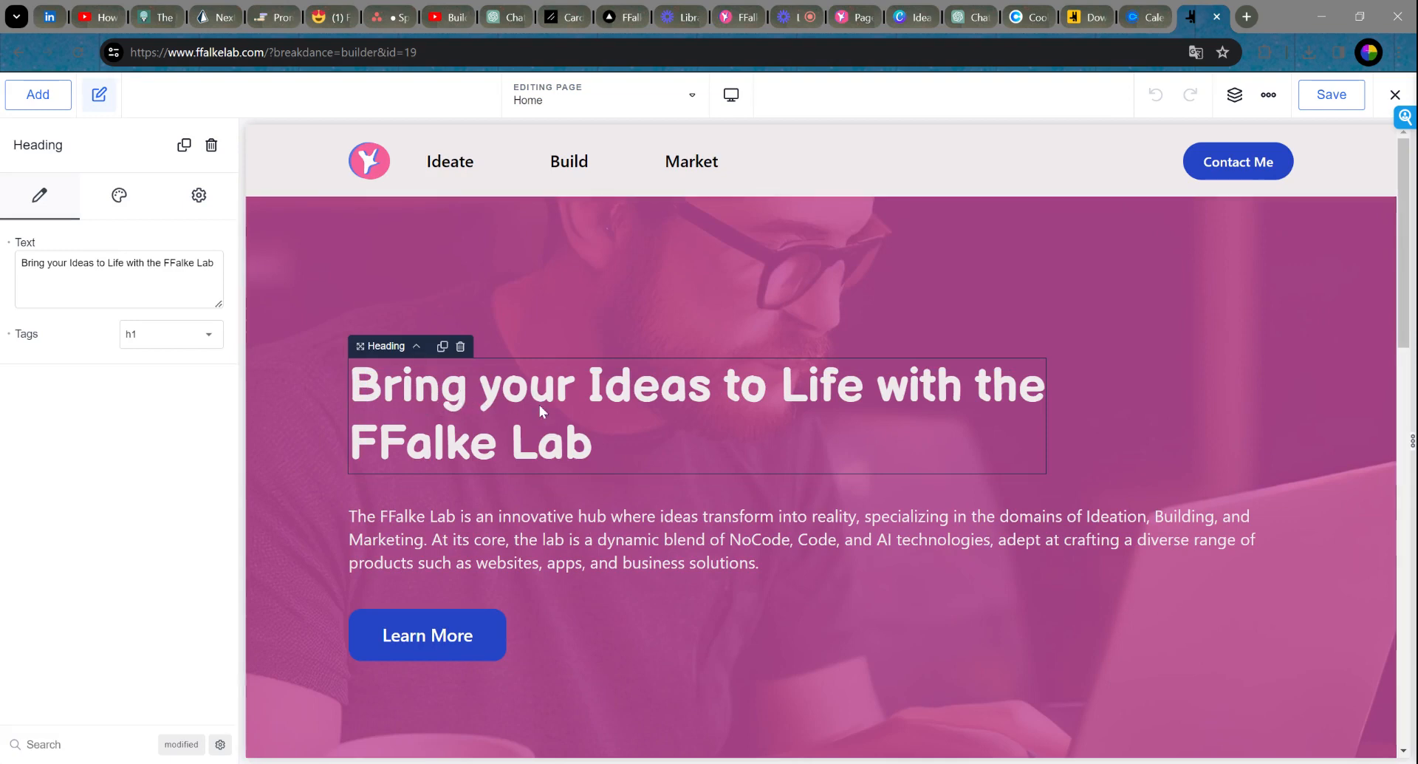
pyautogui.click(732, 94)
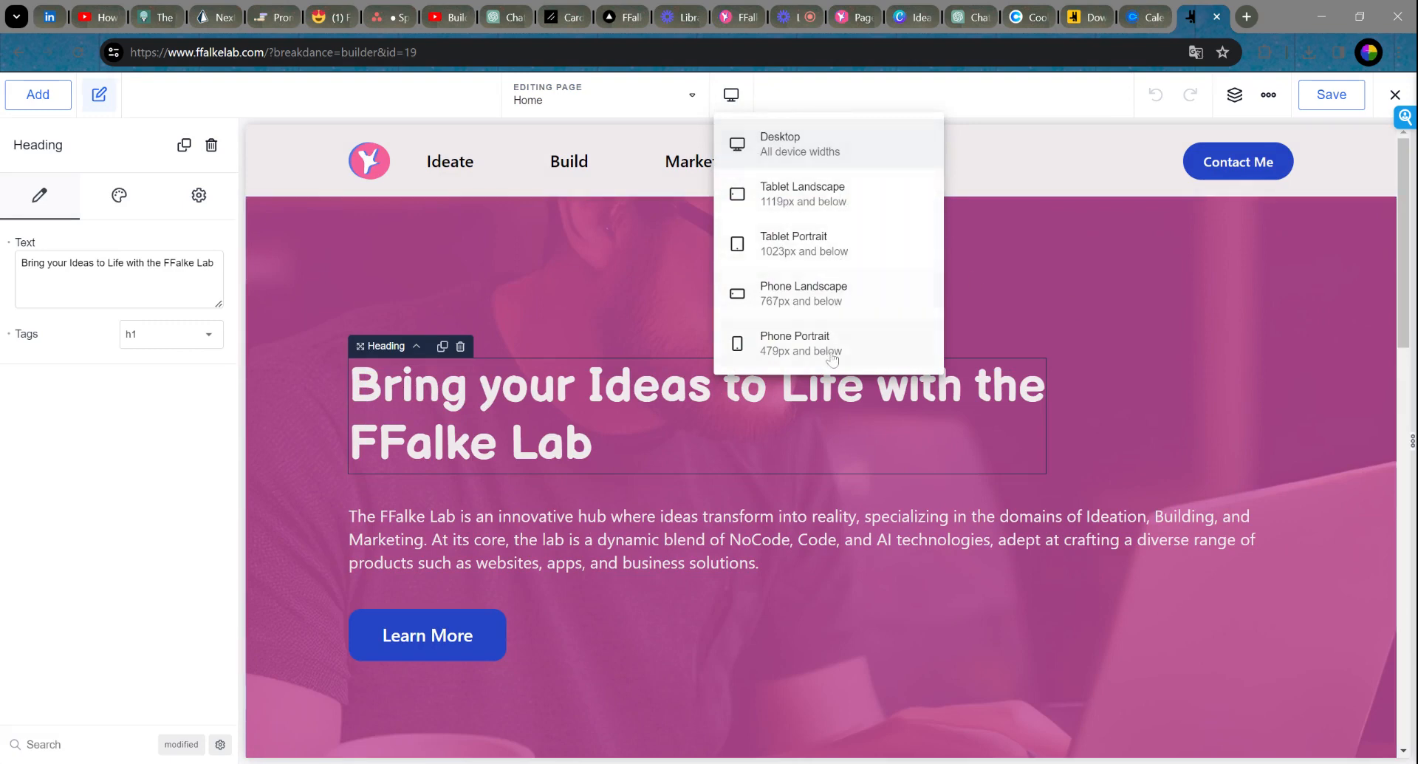
pyautogui.click(1228, 399)
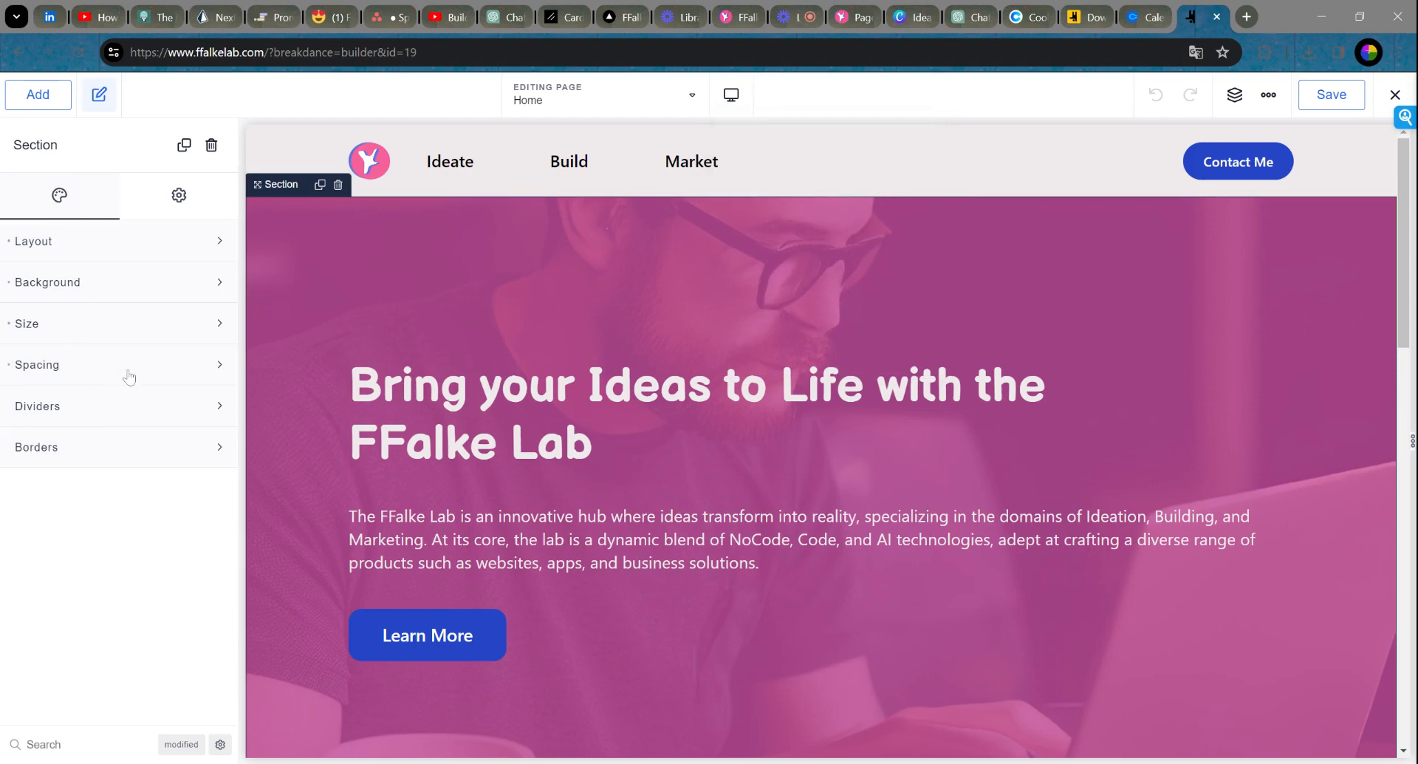
pyautogui.click(473, 428)
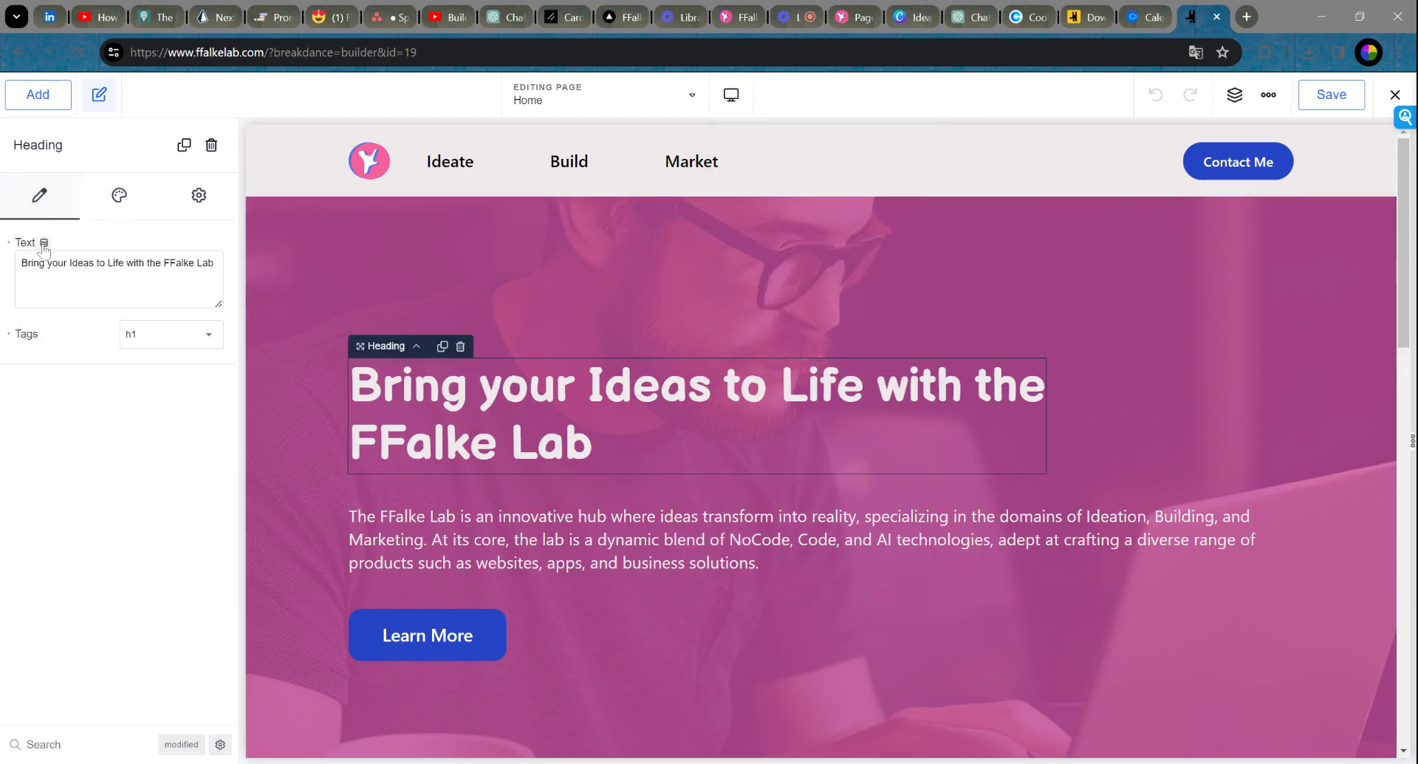
# Step: Look through the heading's dynamic data options and close them without inserting anything
pyautogui.click(44, 243)
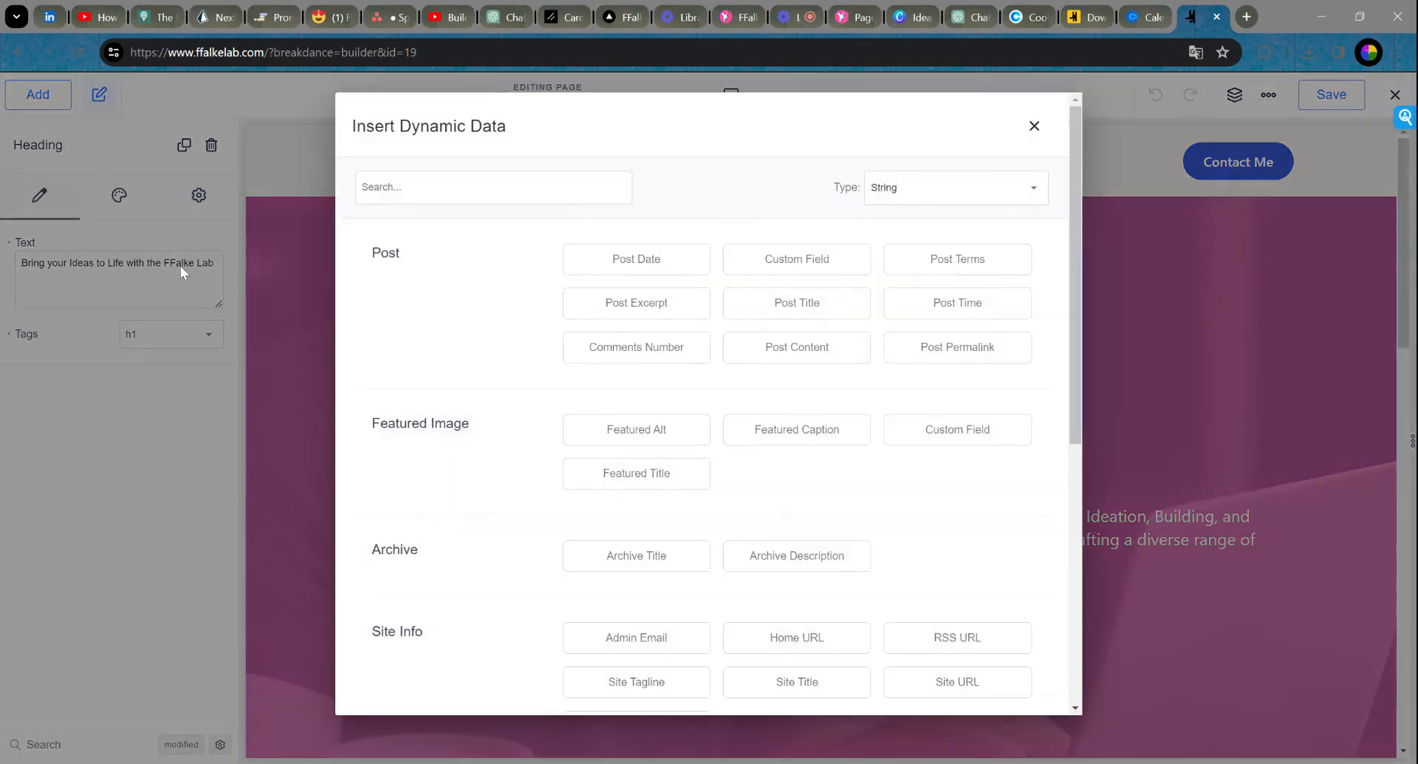
pyautogui.scroll(-5, 812, 292)
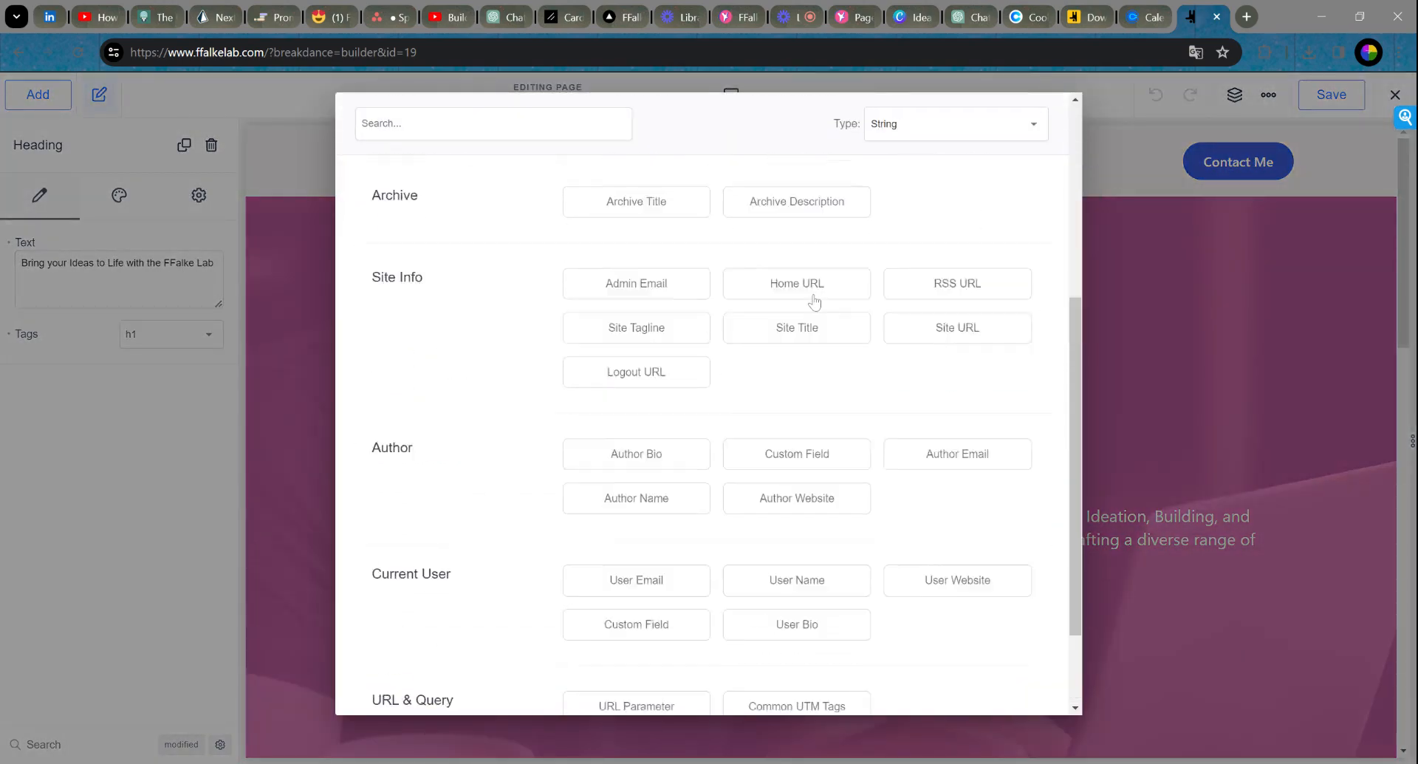
pyautogui.scroll(5, 814, 301)
pyautogui.click(1031, 125)
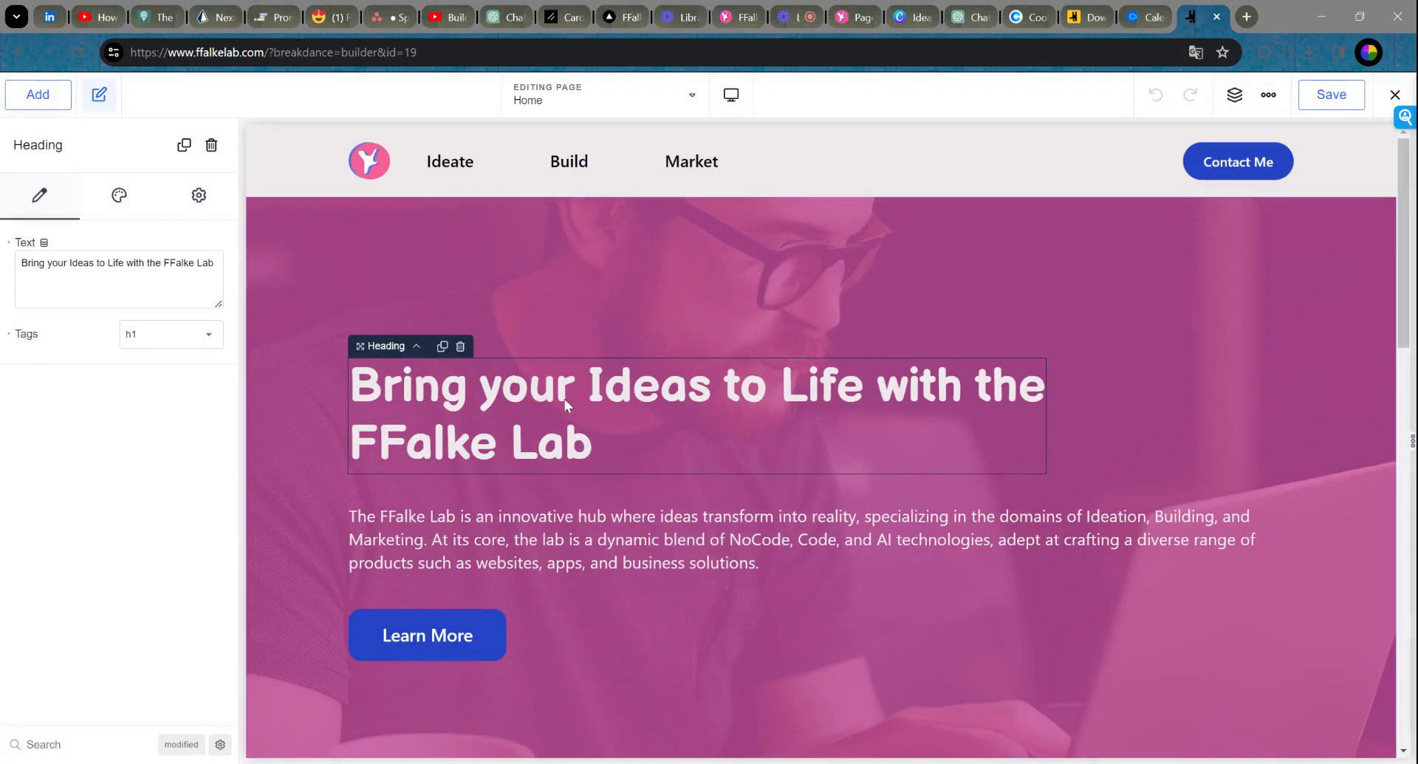
# Step: Select the hero paragraph and save the Home page
pyautogui.click(473, 563)
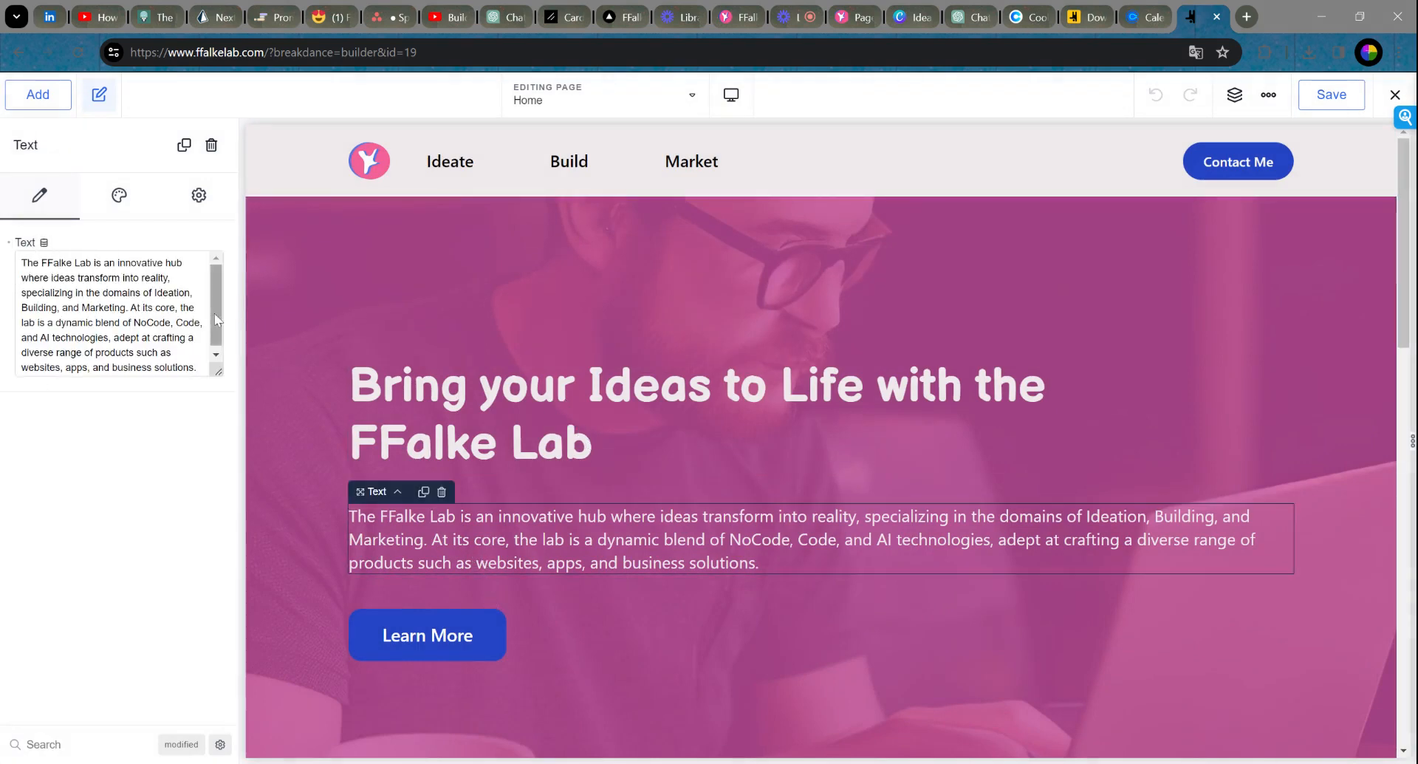
pyautogui.scroll(-1, 214, 313)
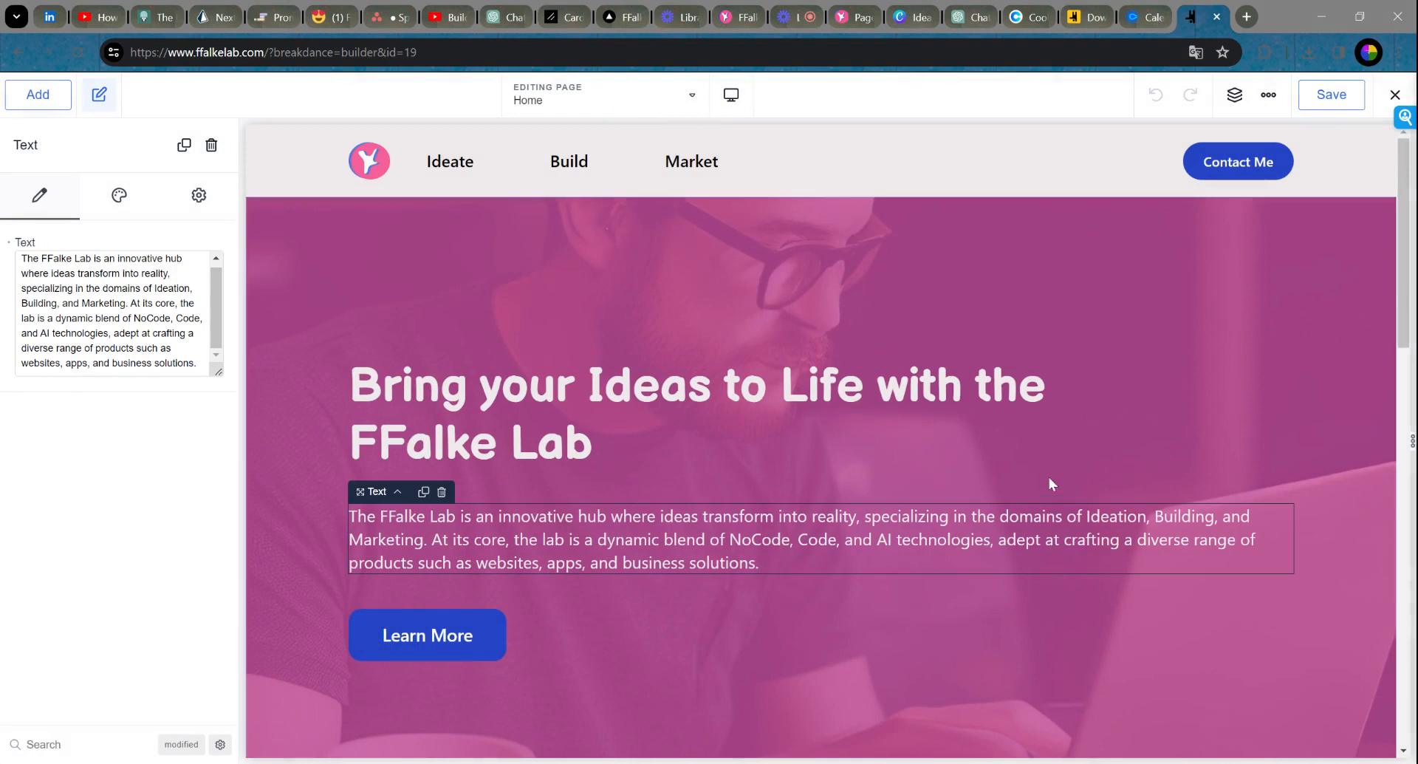
pyautogui.click(1332, 94)
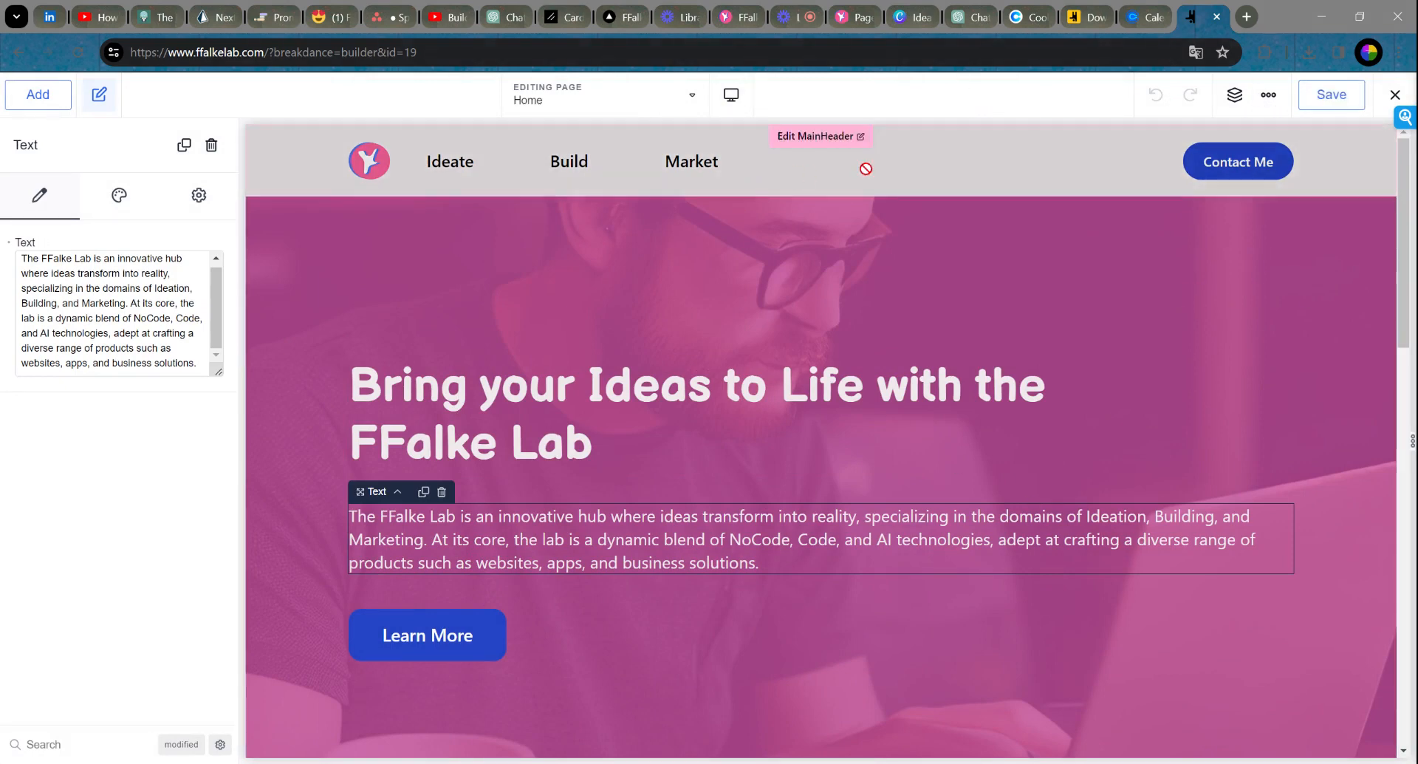
# Step: Load the ffalkelab live site in a new tab to check the saved hero
pyautogui.click(1246, 16)
pyautogui.write('f')
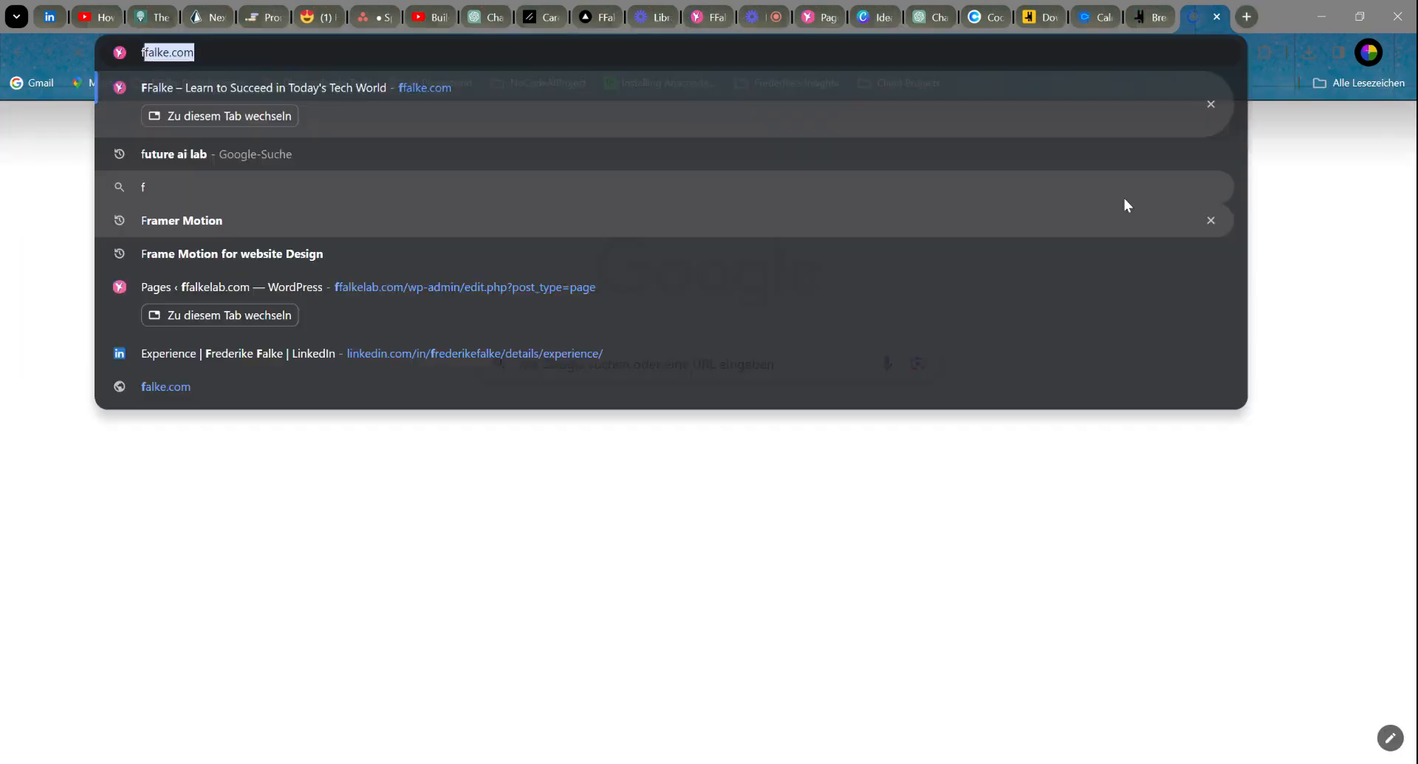
pyautogui.write('falke')
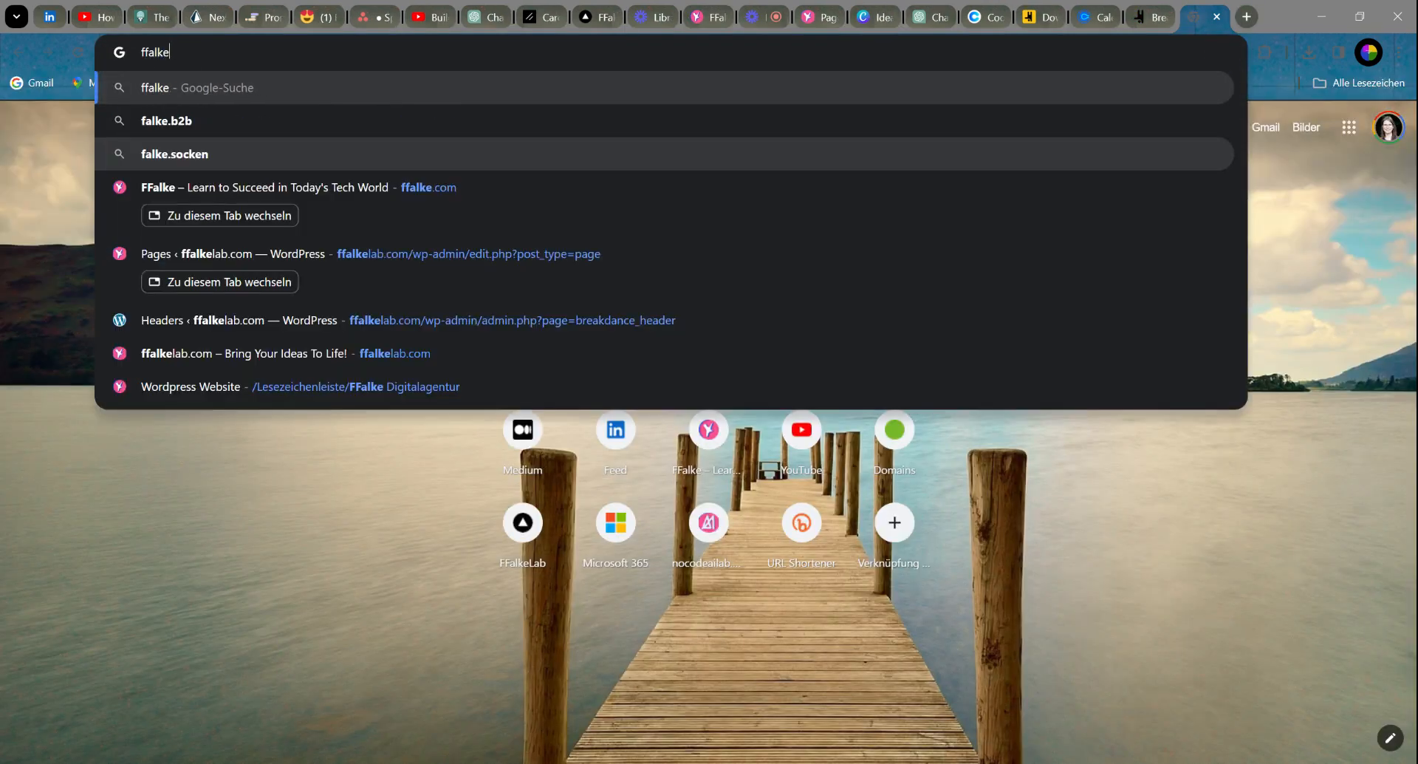
pyautogui.write('lab.c')
pyautogui.press('Return')
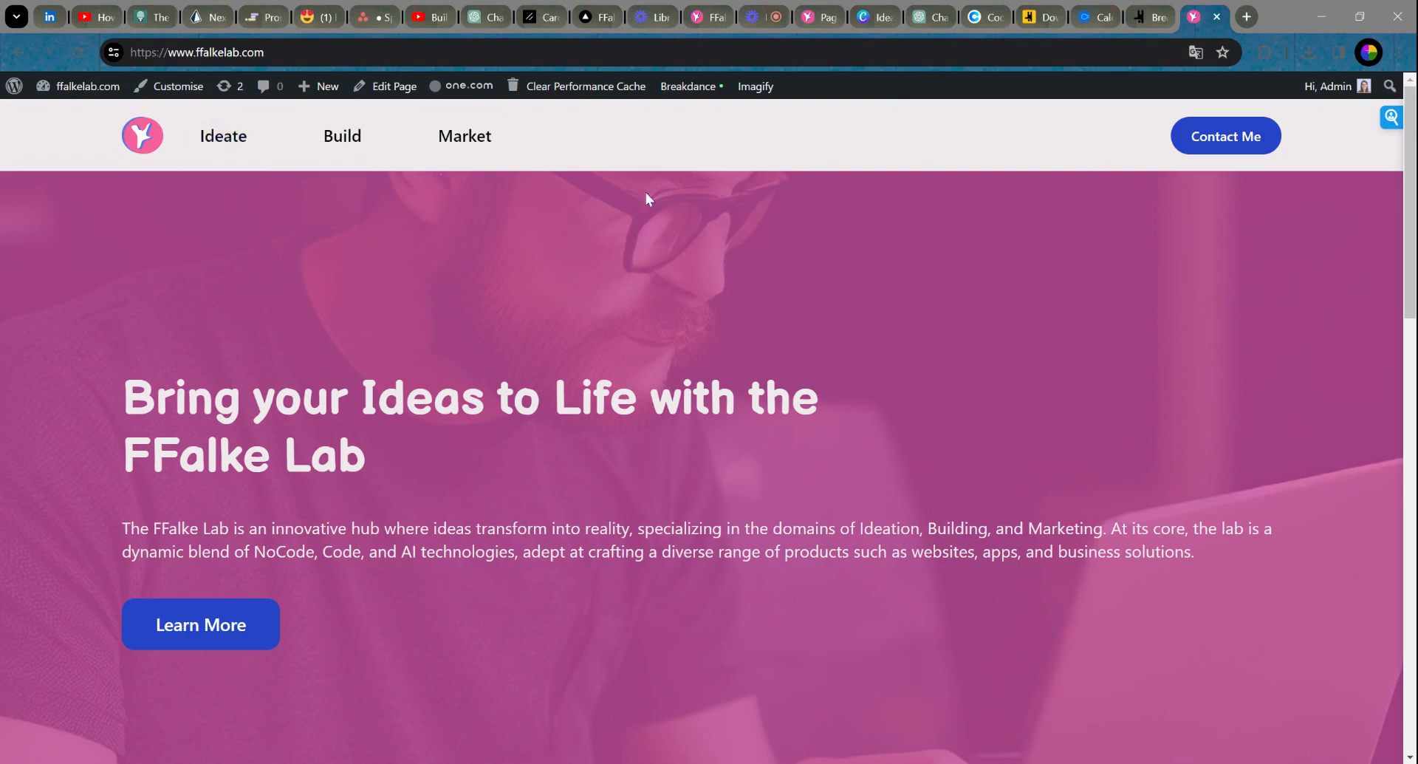
pyautogui.scroll(-15, 646, 194)
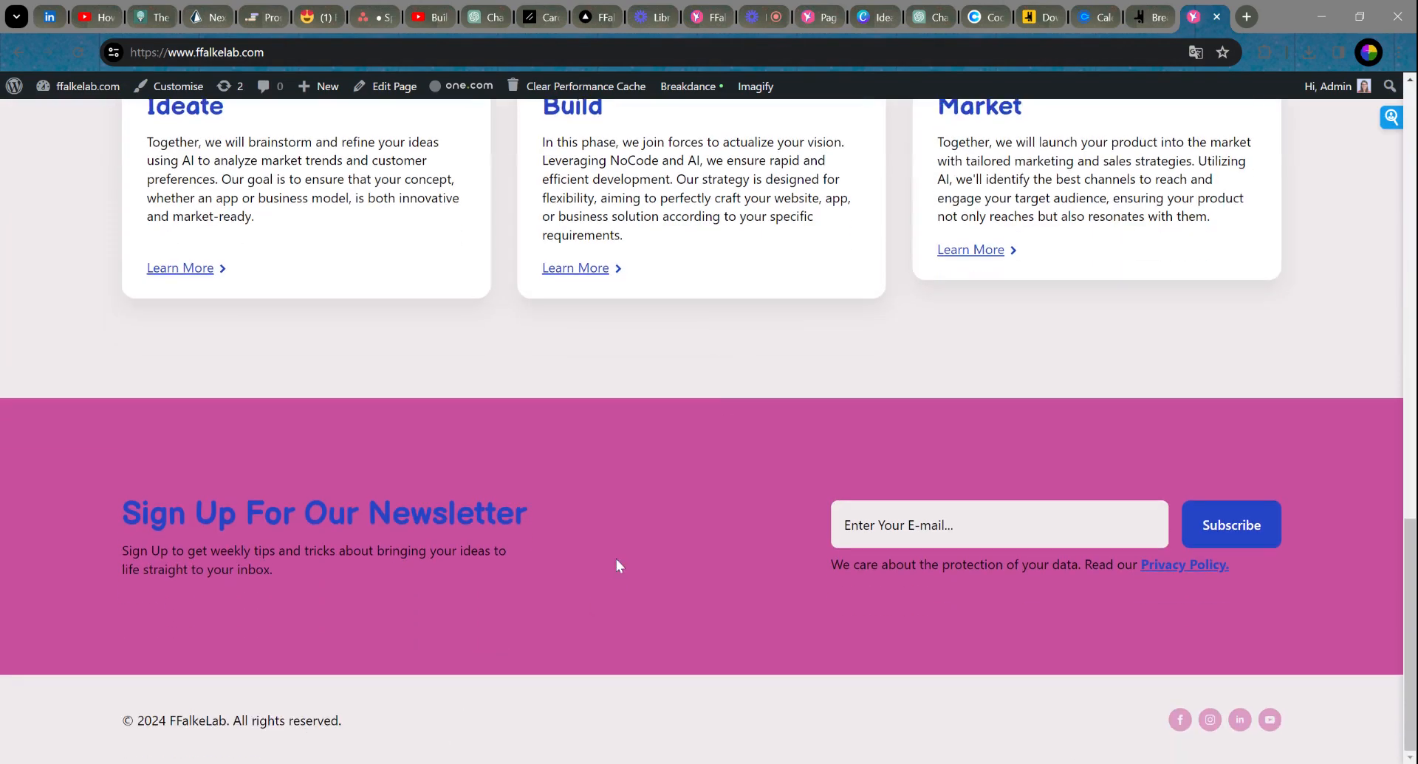
pyautogui.scroll(15, 616, 558)
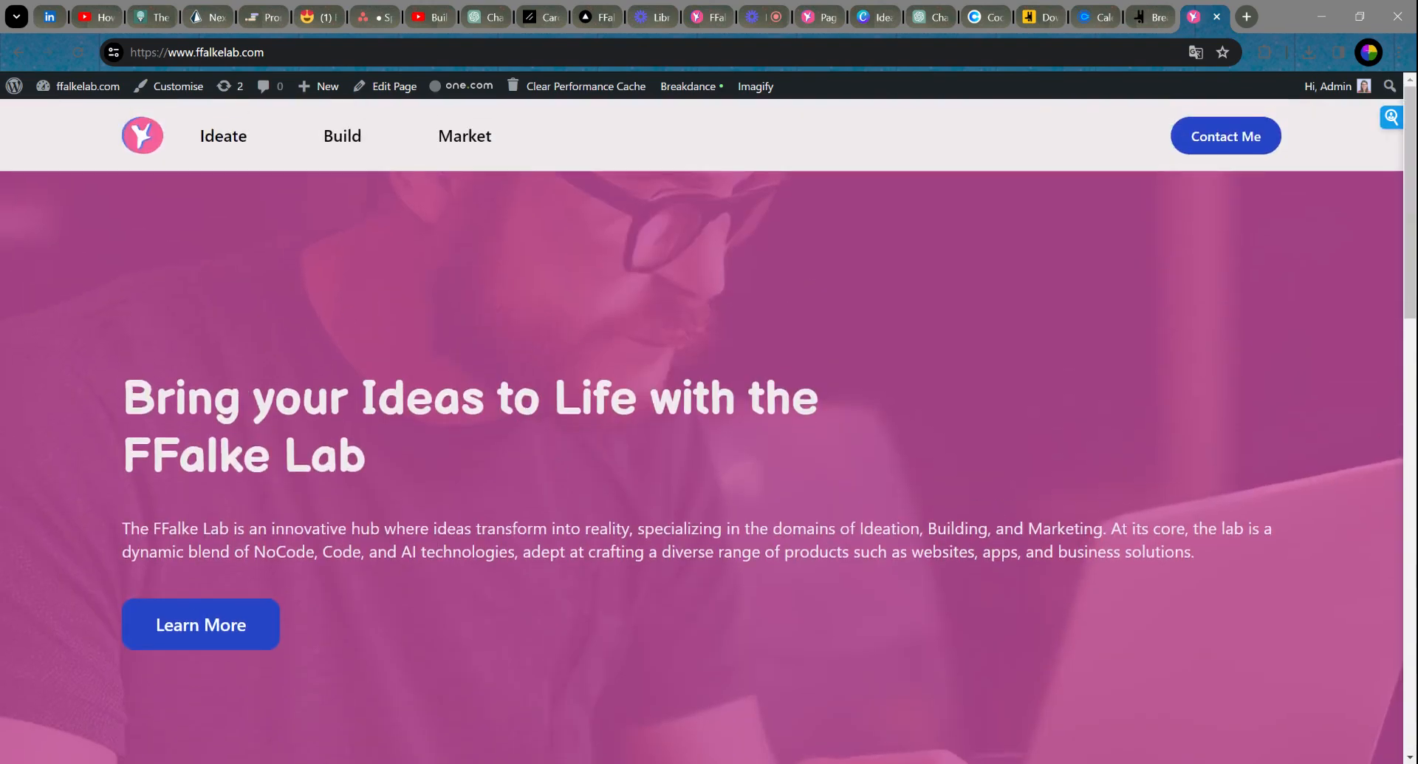
pyautogui.scroll(-4, 655, 310)
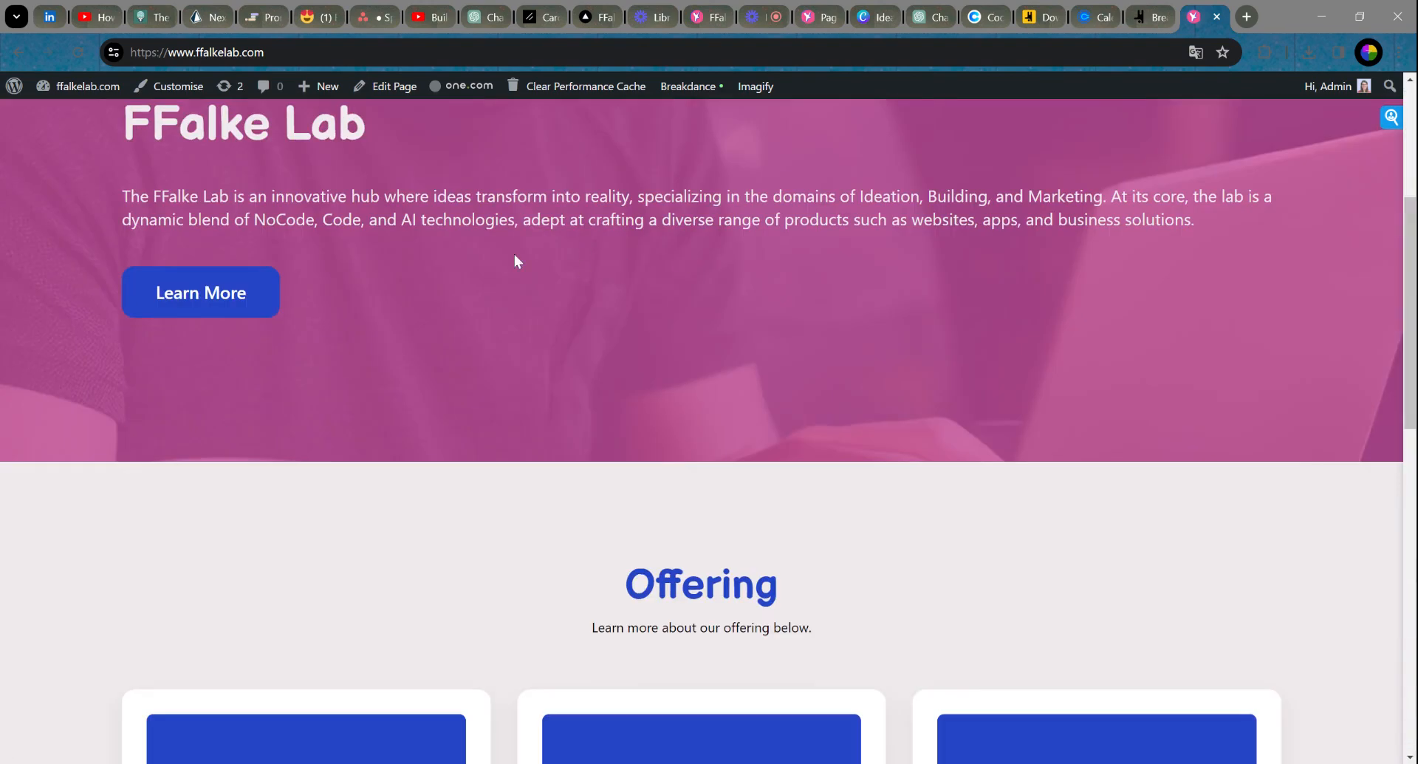
pyautogui.scroll(4, 230, 289)
pyautogui.scroll(-6, 549, 403)
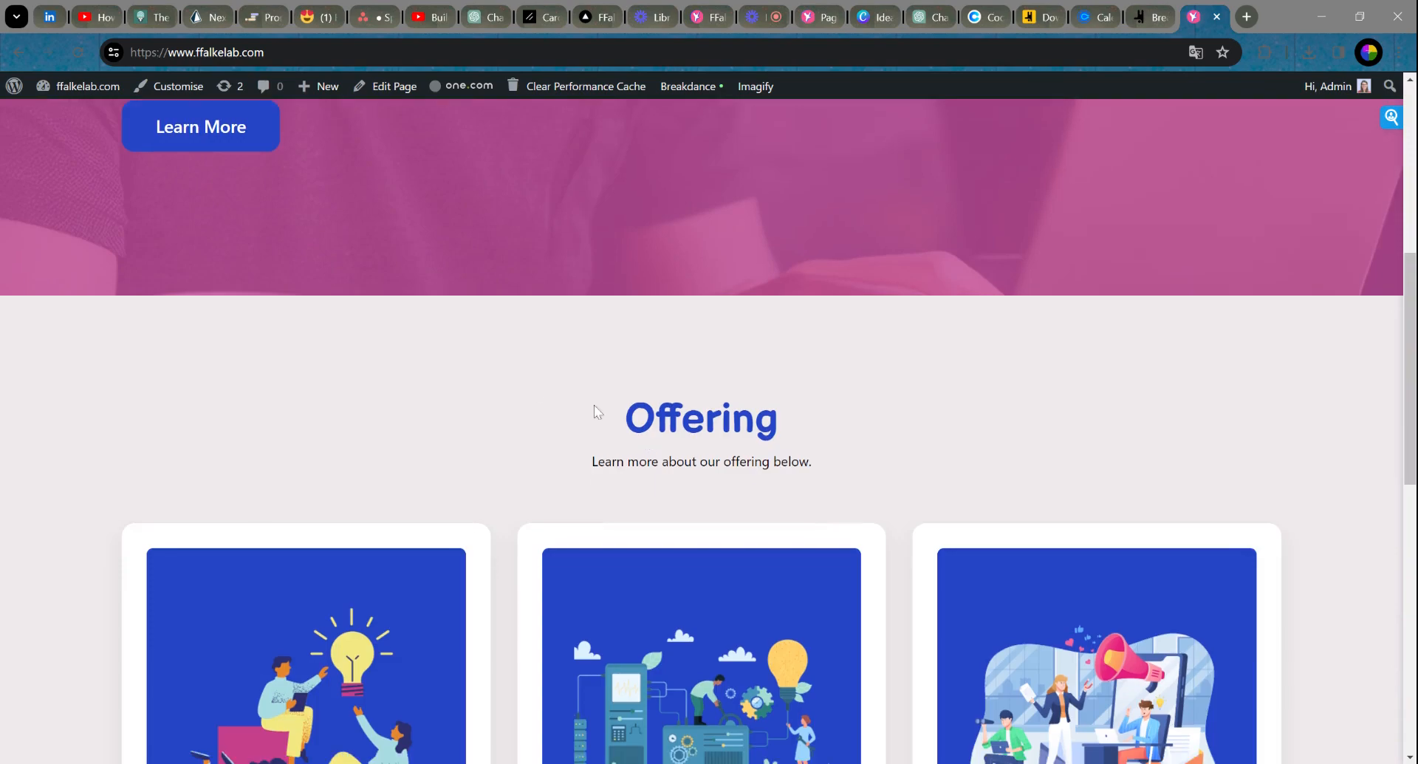
pyautogui.scroll(-10, 597, 410)
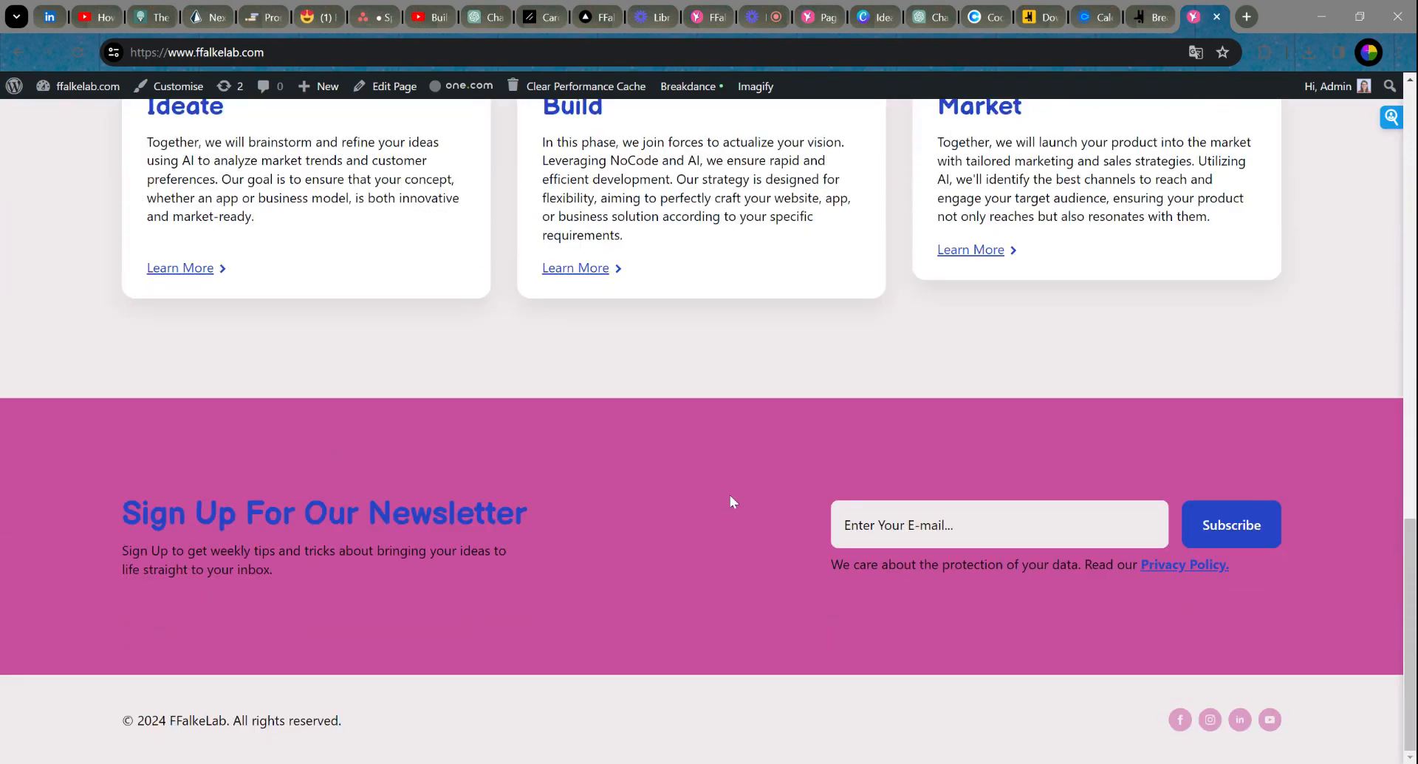
pyautogui.scroll(15, 751, 557)
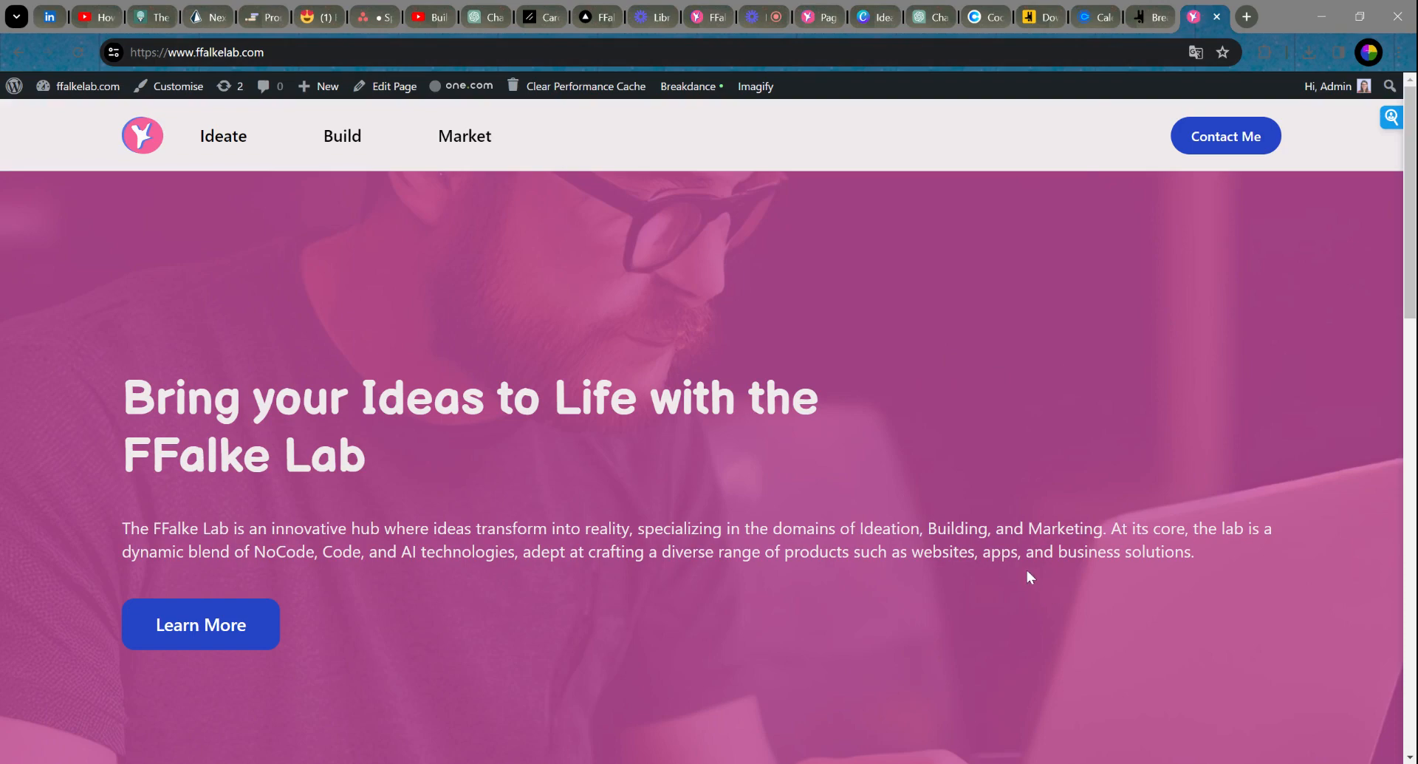
pyautogui.scroll(-4, 970, 449)
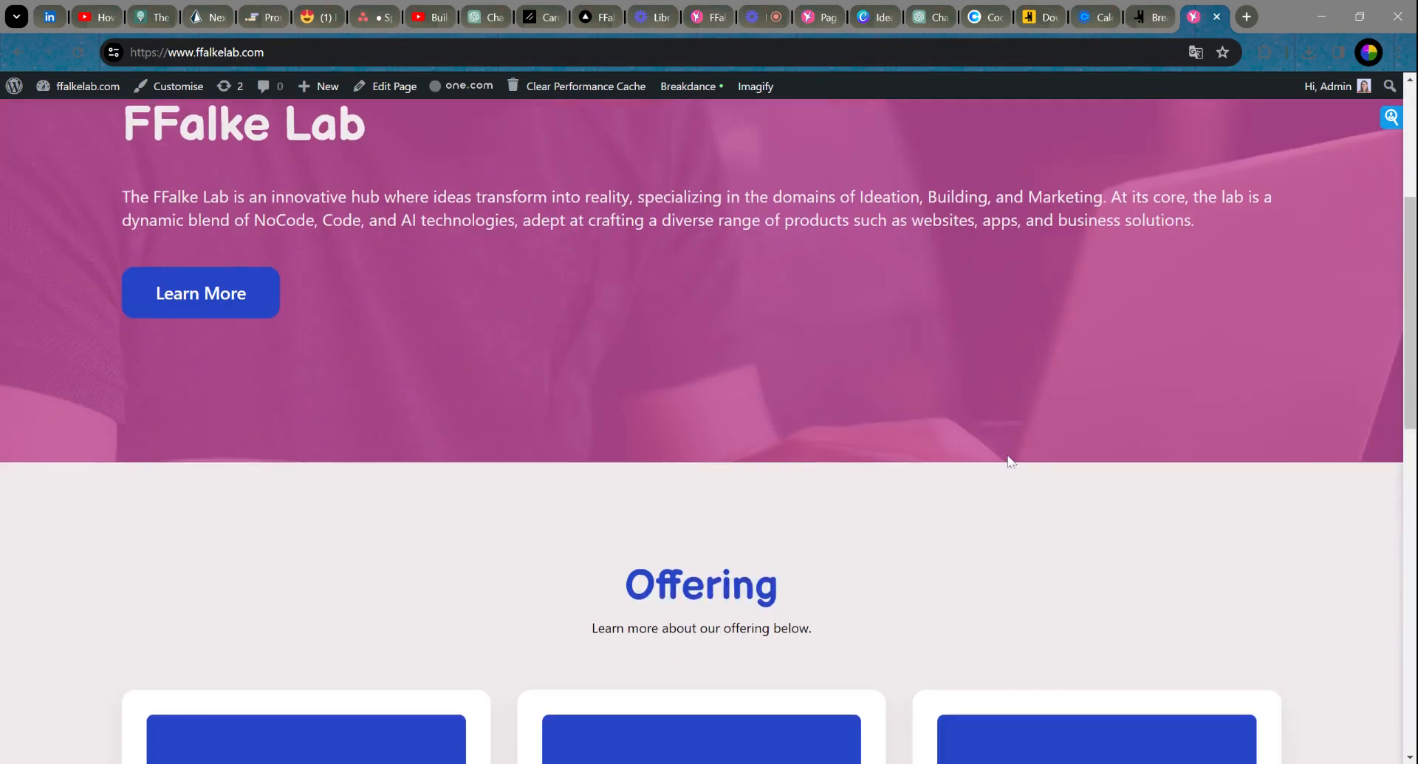
pyautogui.scroll(-4, 941, 381)
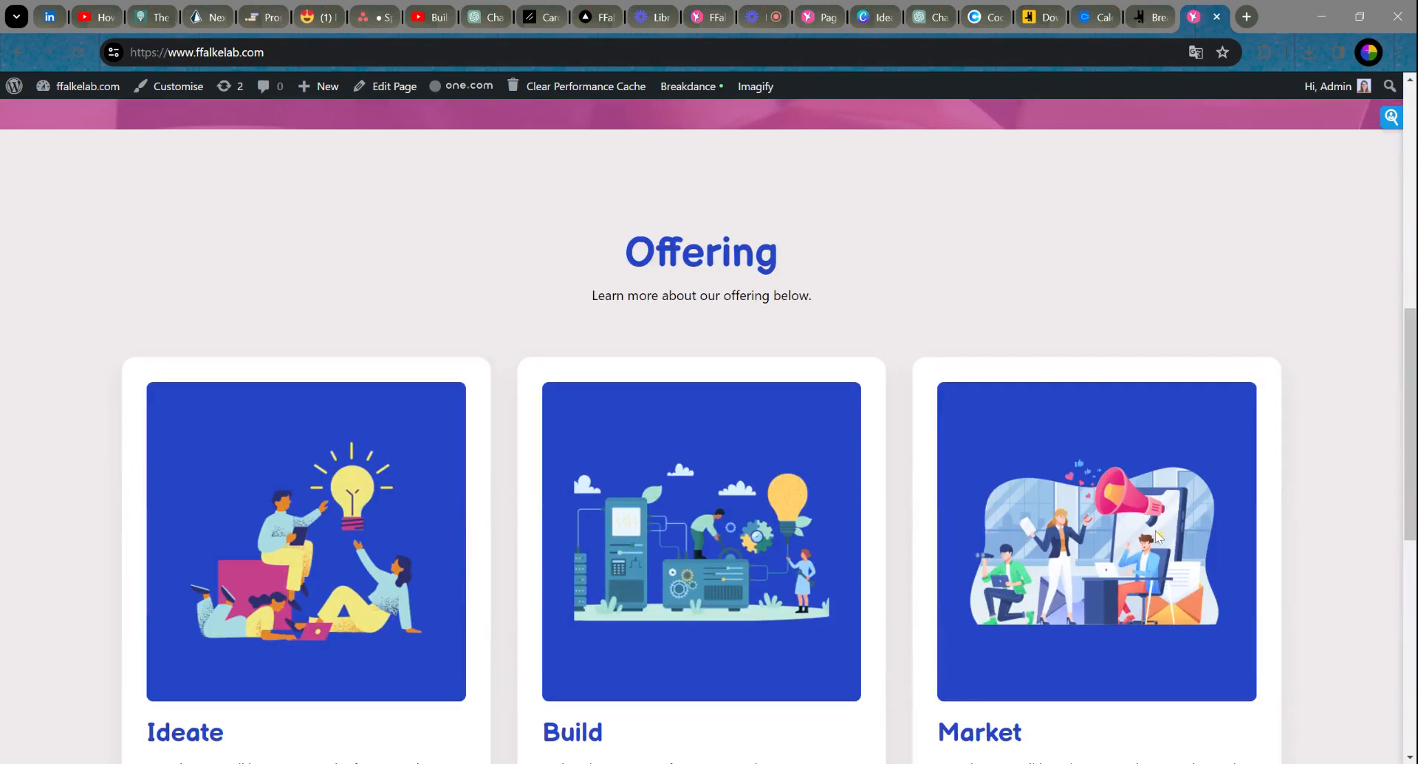
pyautogui.scroll(-3, 1112, 513)
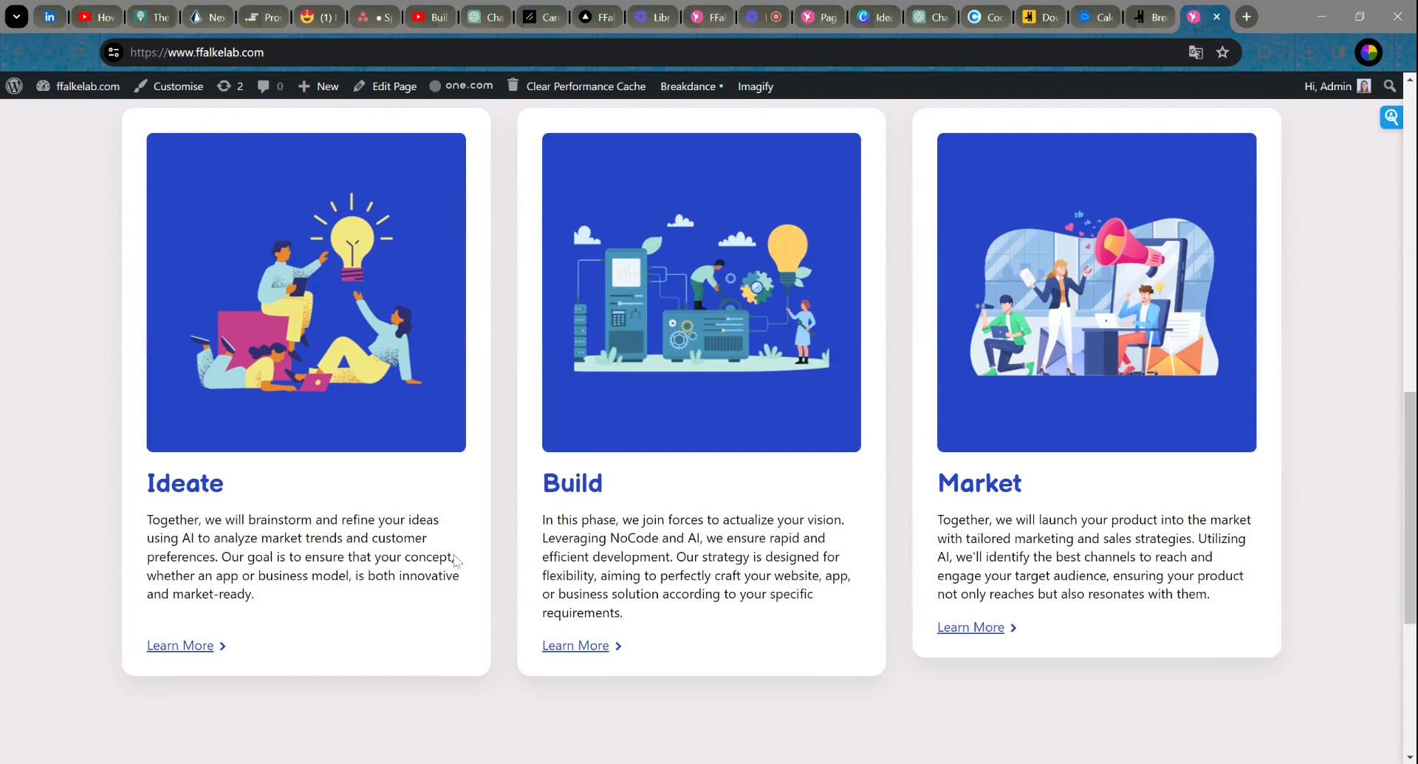
pyautogui.scroll(-5, 919, 430)
pyautogui.scroll(15, 919, 434)
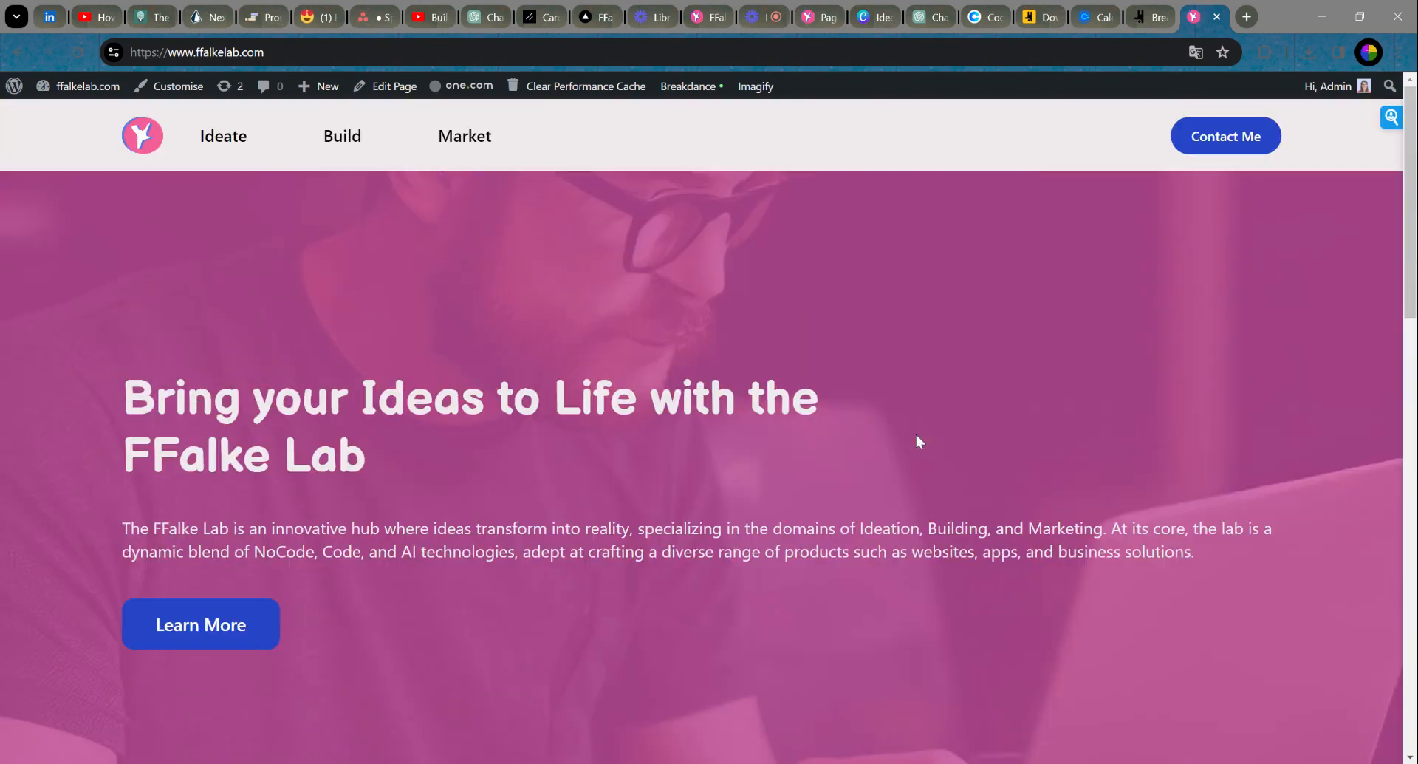